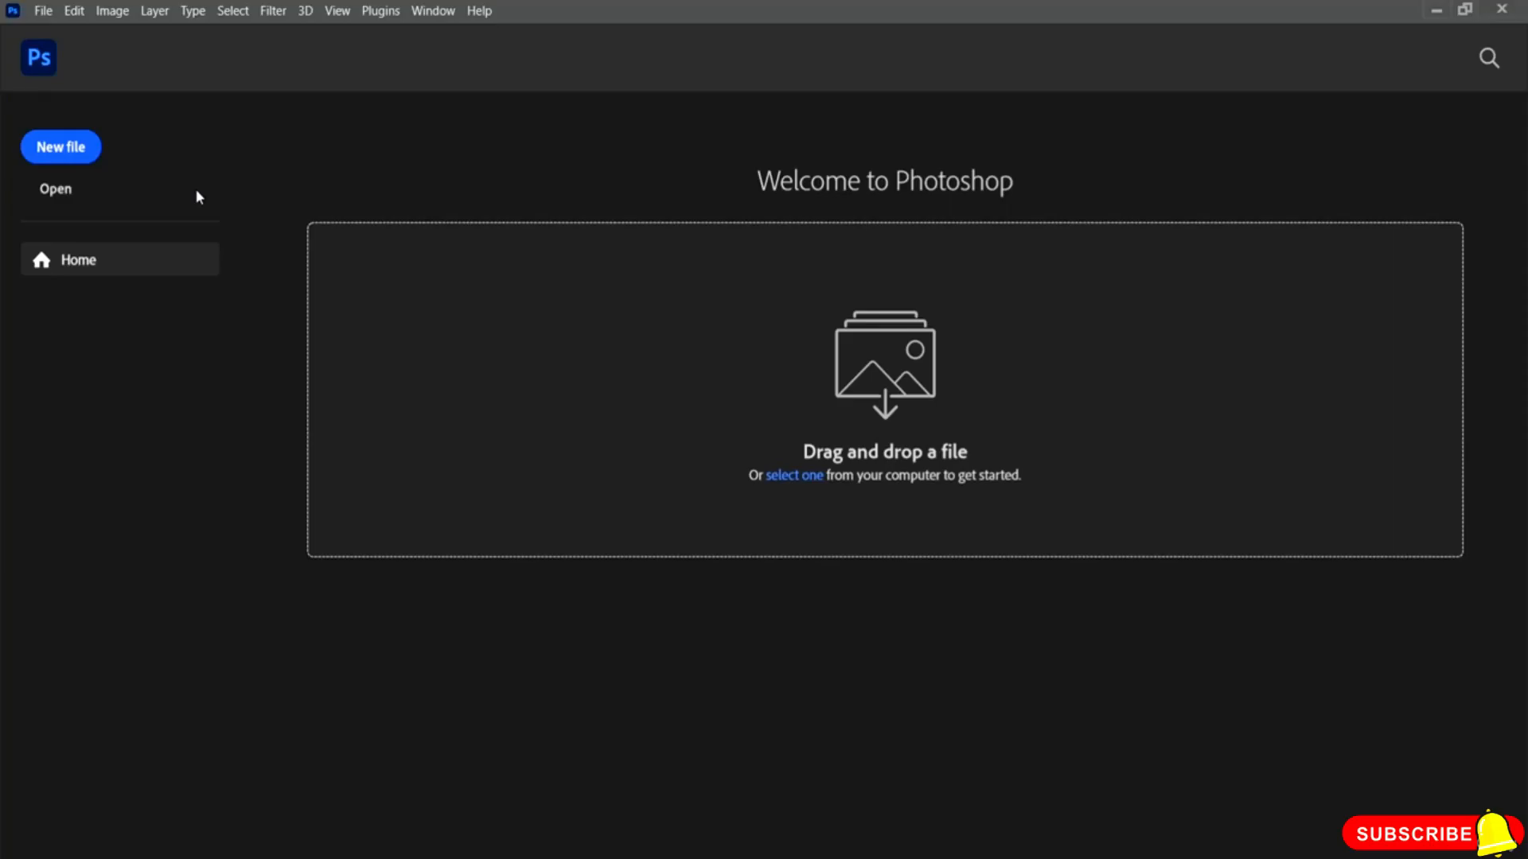
Step: Open the New Document dialog and review the width unit and background contents options
click(69, 155)
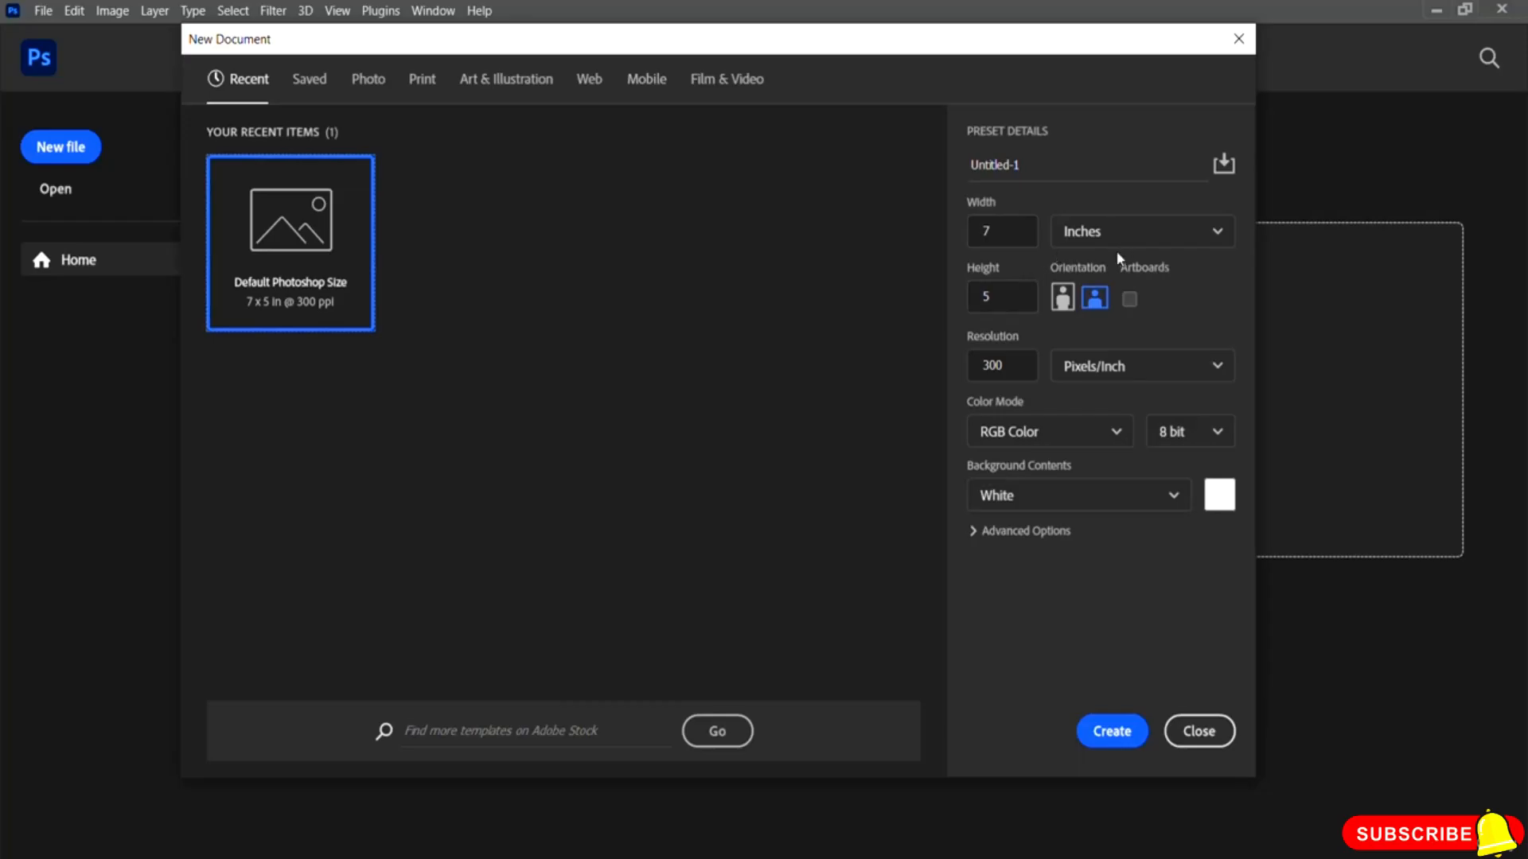
click(1167, 239)
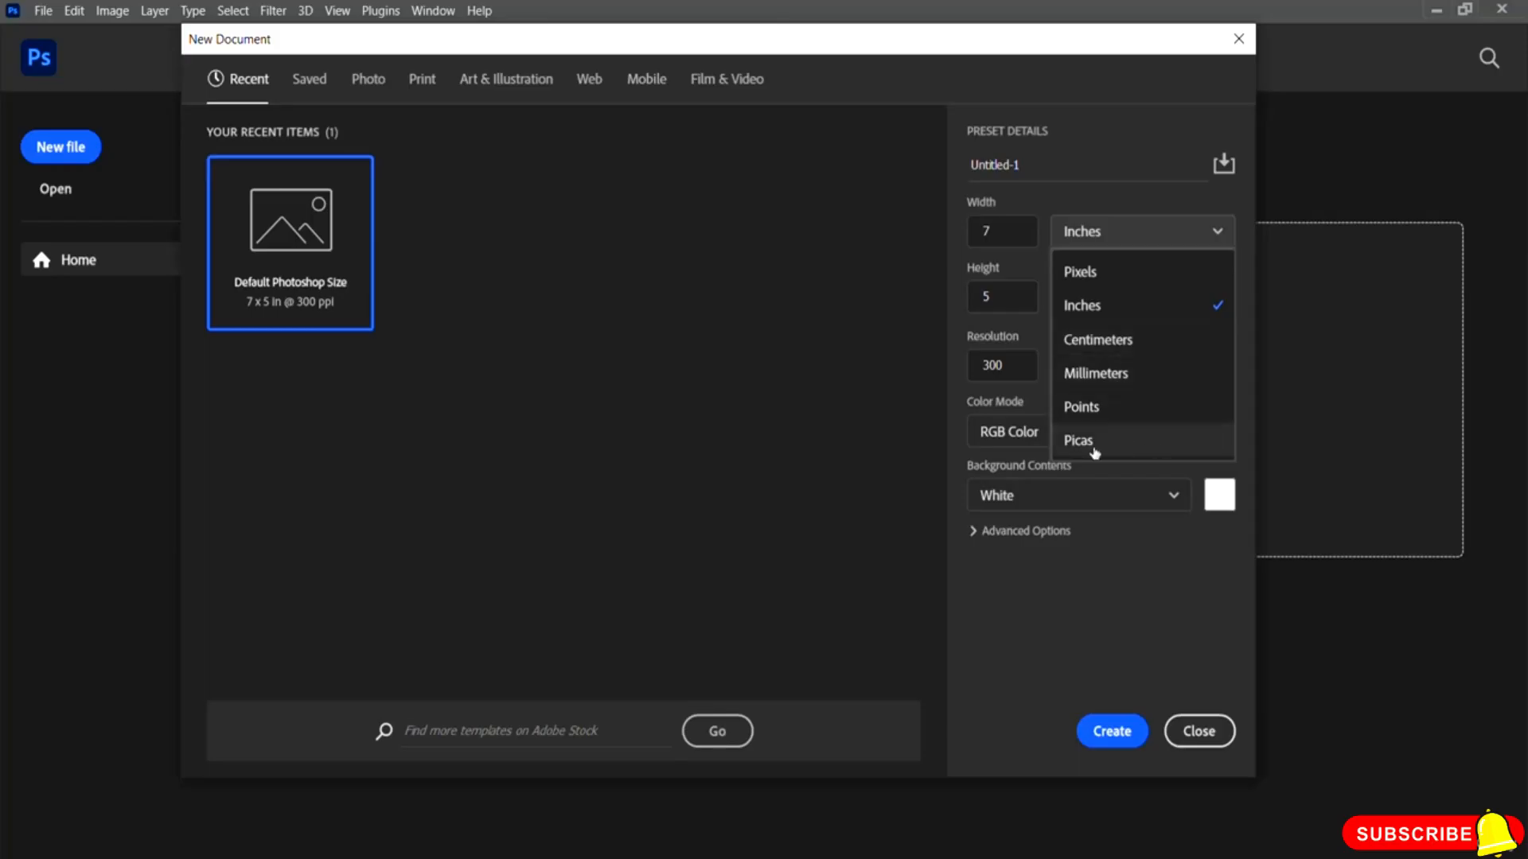
click(957, 297)
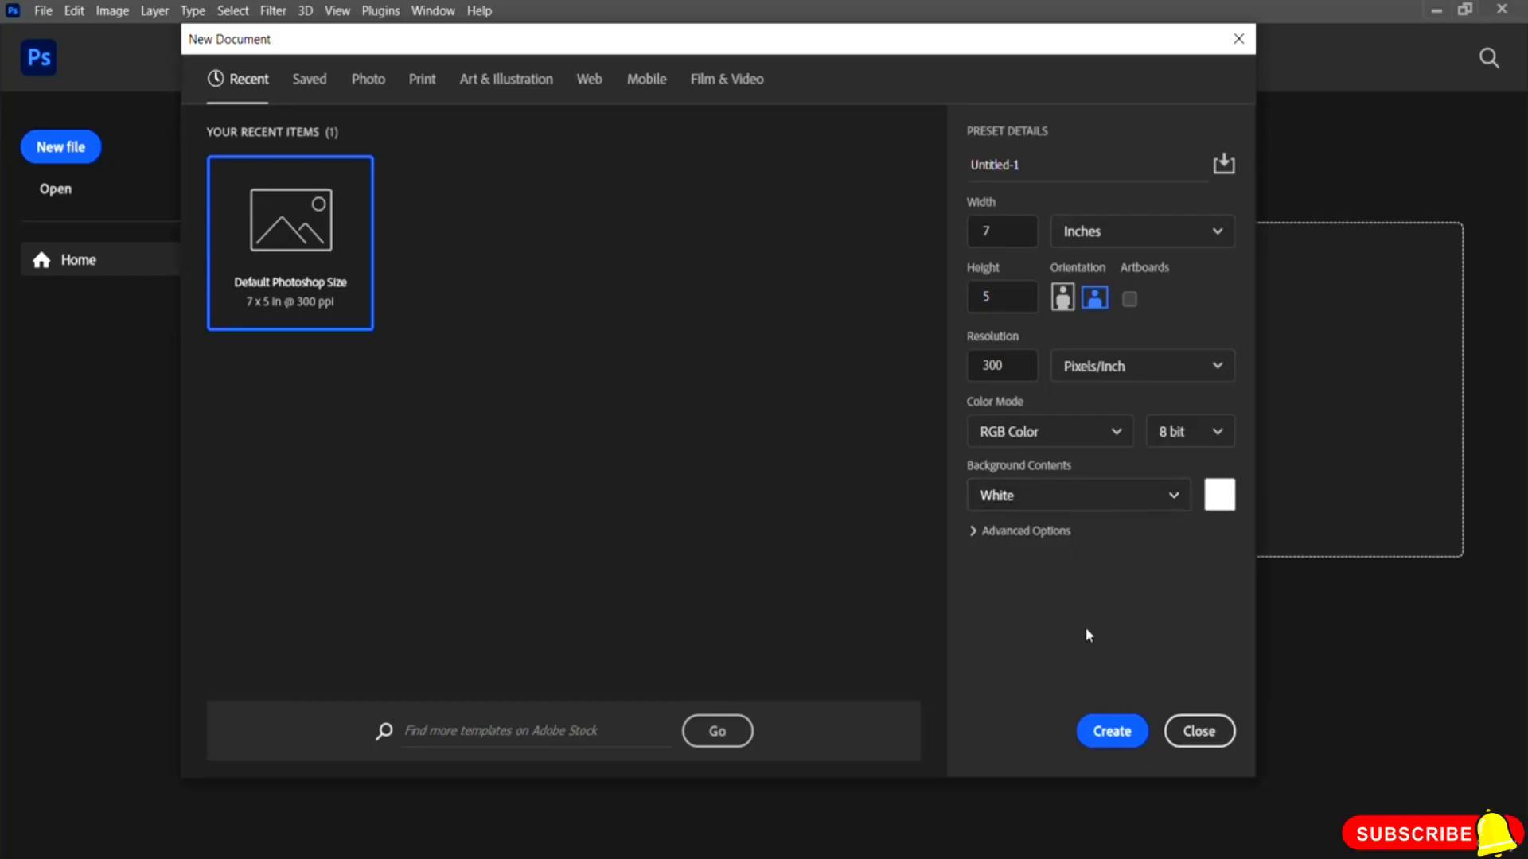
click(1132, 499)
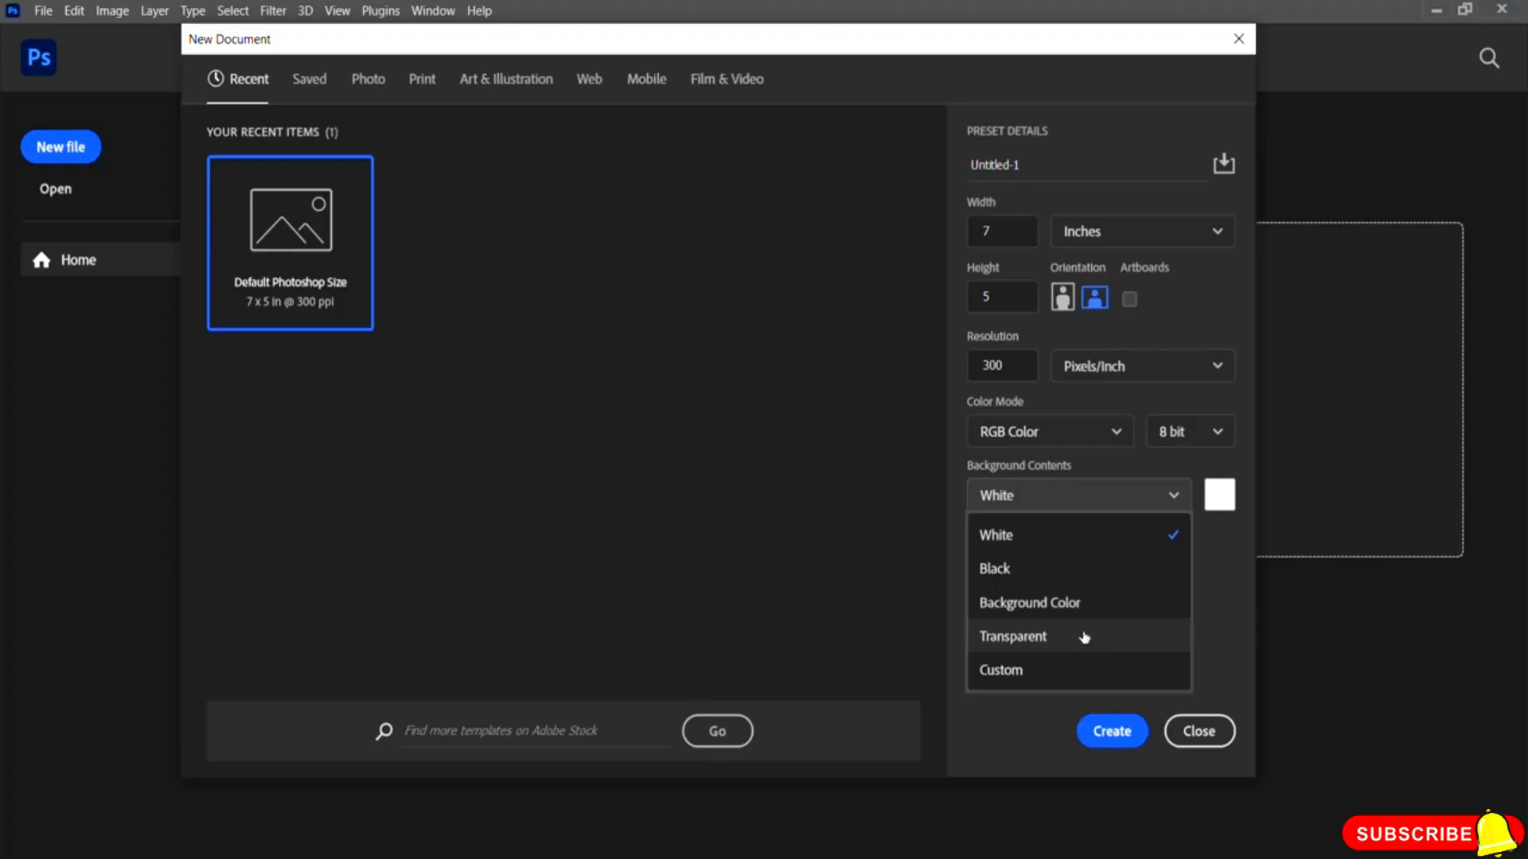
click(1212, 629)
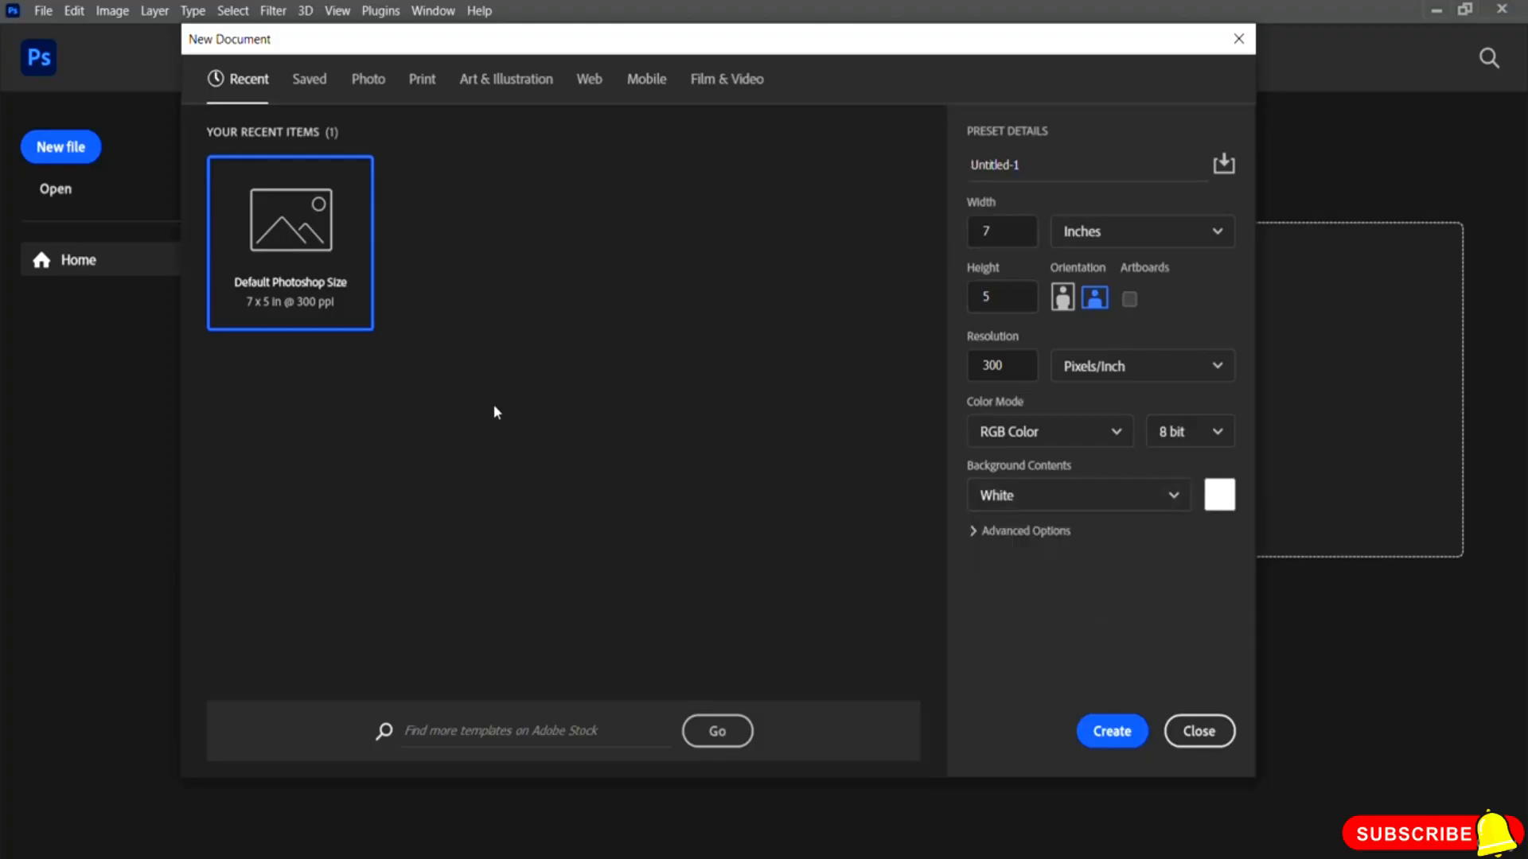
Step: Browse the Photo blank document presets, trying the landscape and portrait sizes up to Portrait, 8 x 10
click(370, 93)
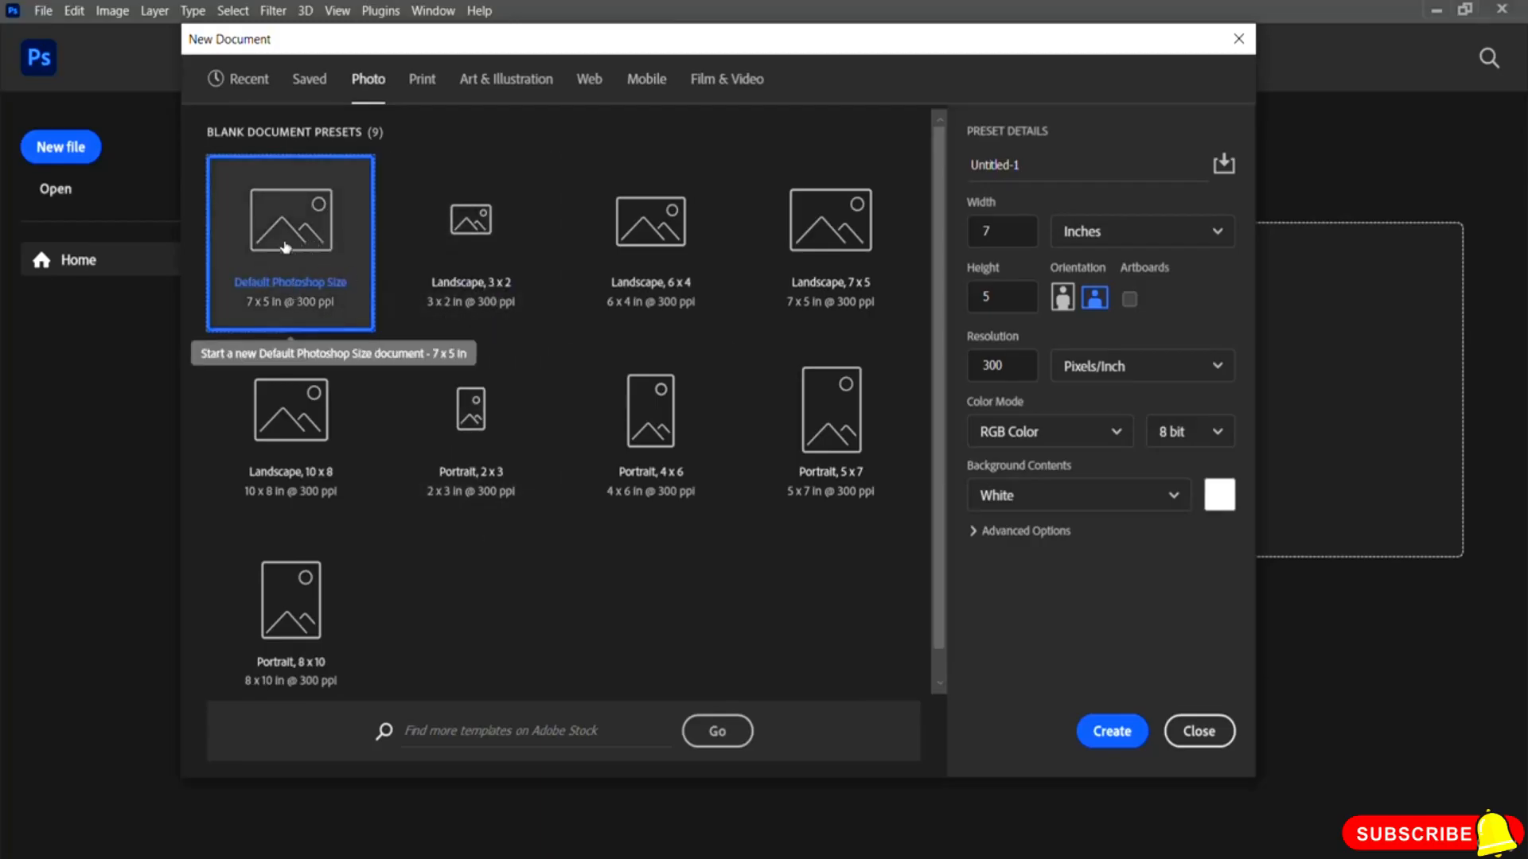
click(497, 248)
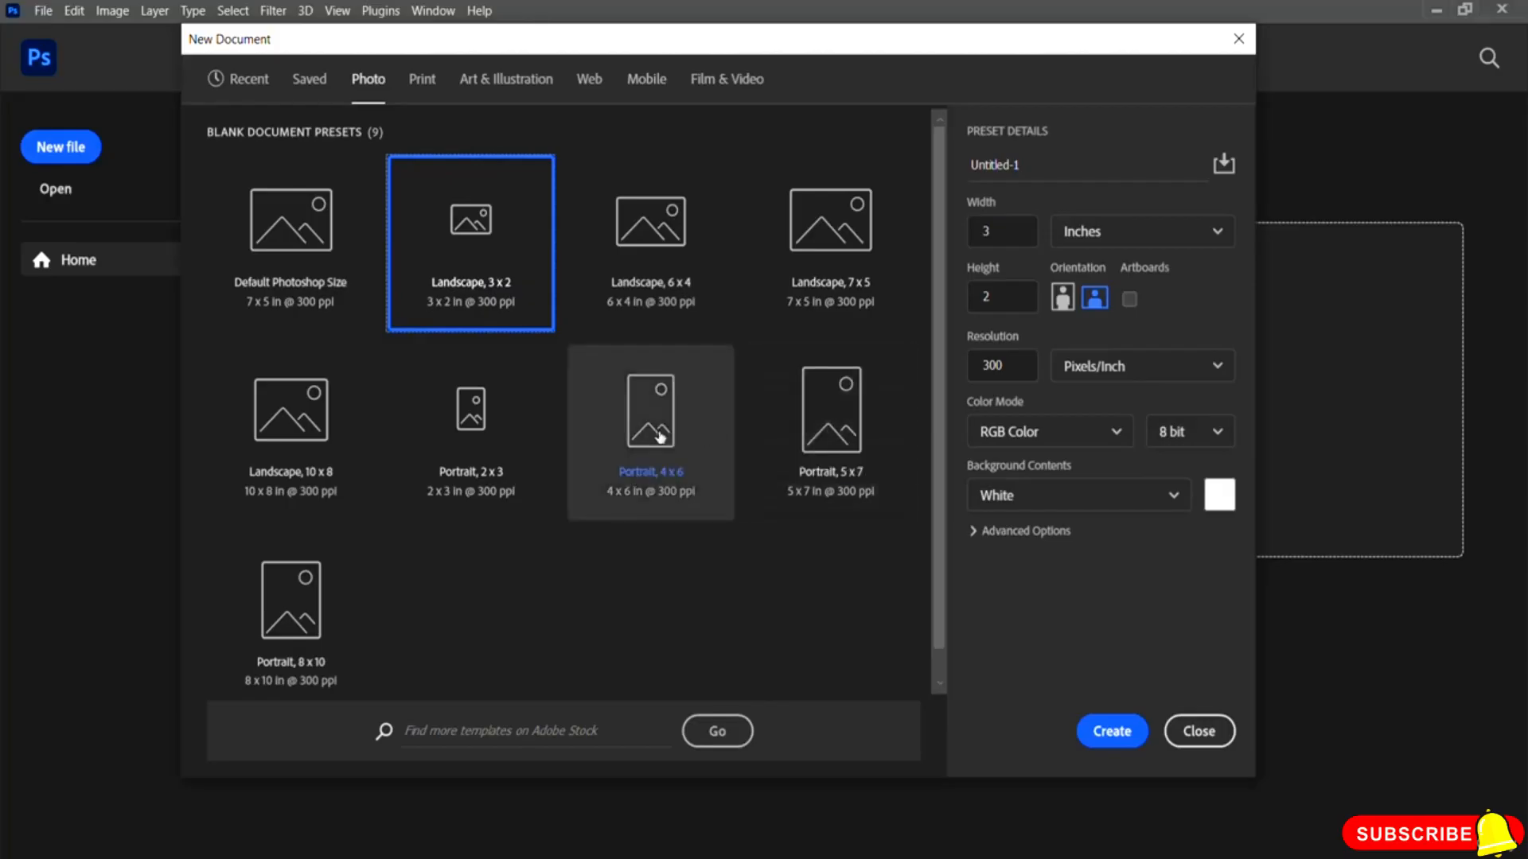
click(838, 428)
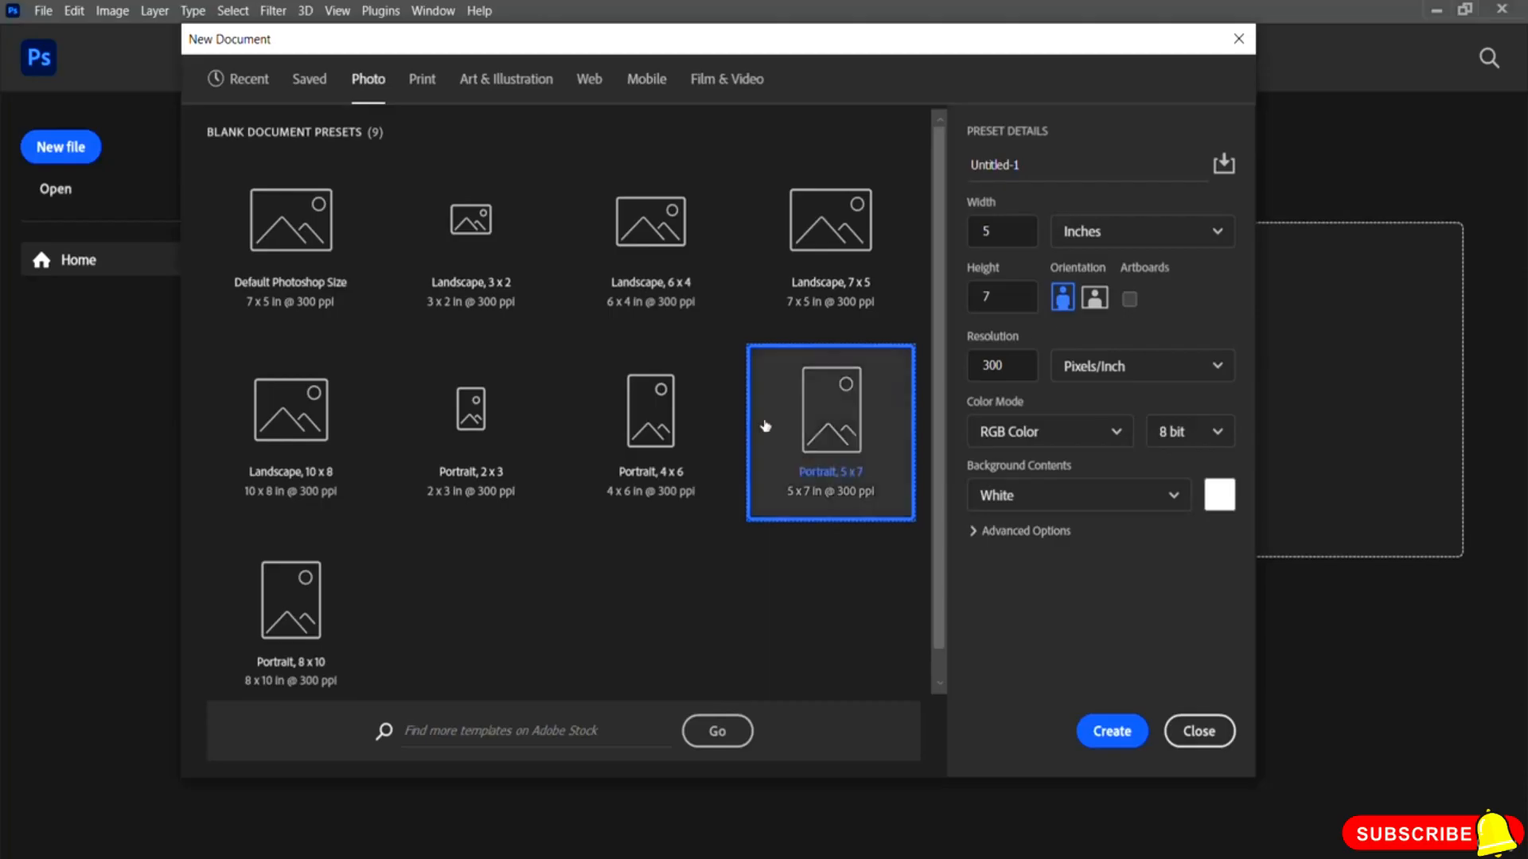
click(655, 243)
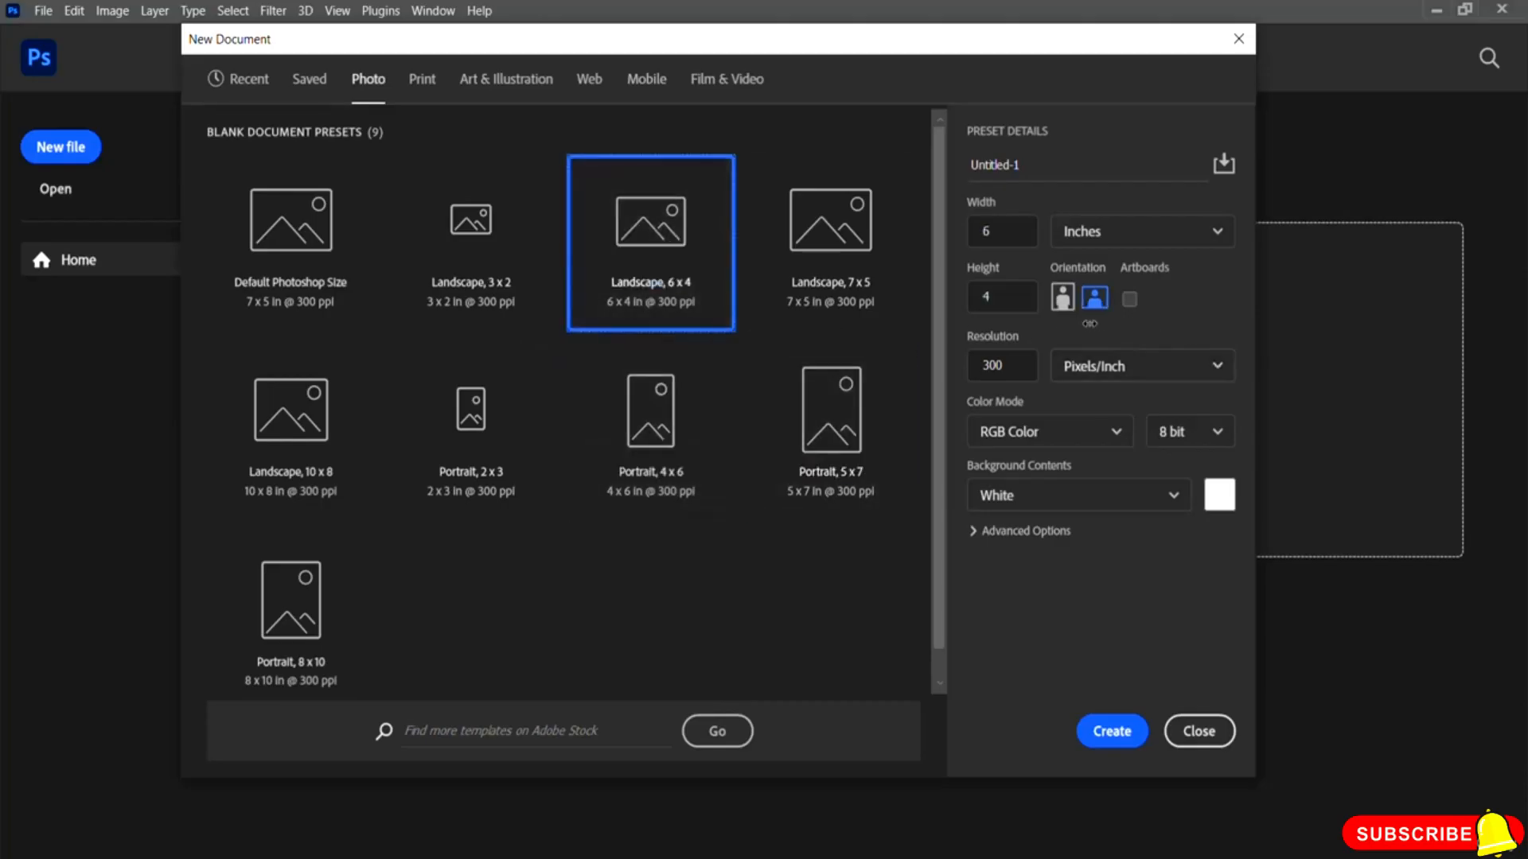
click(834, 427)
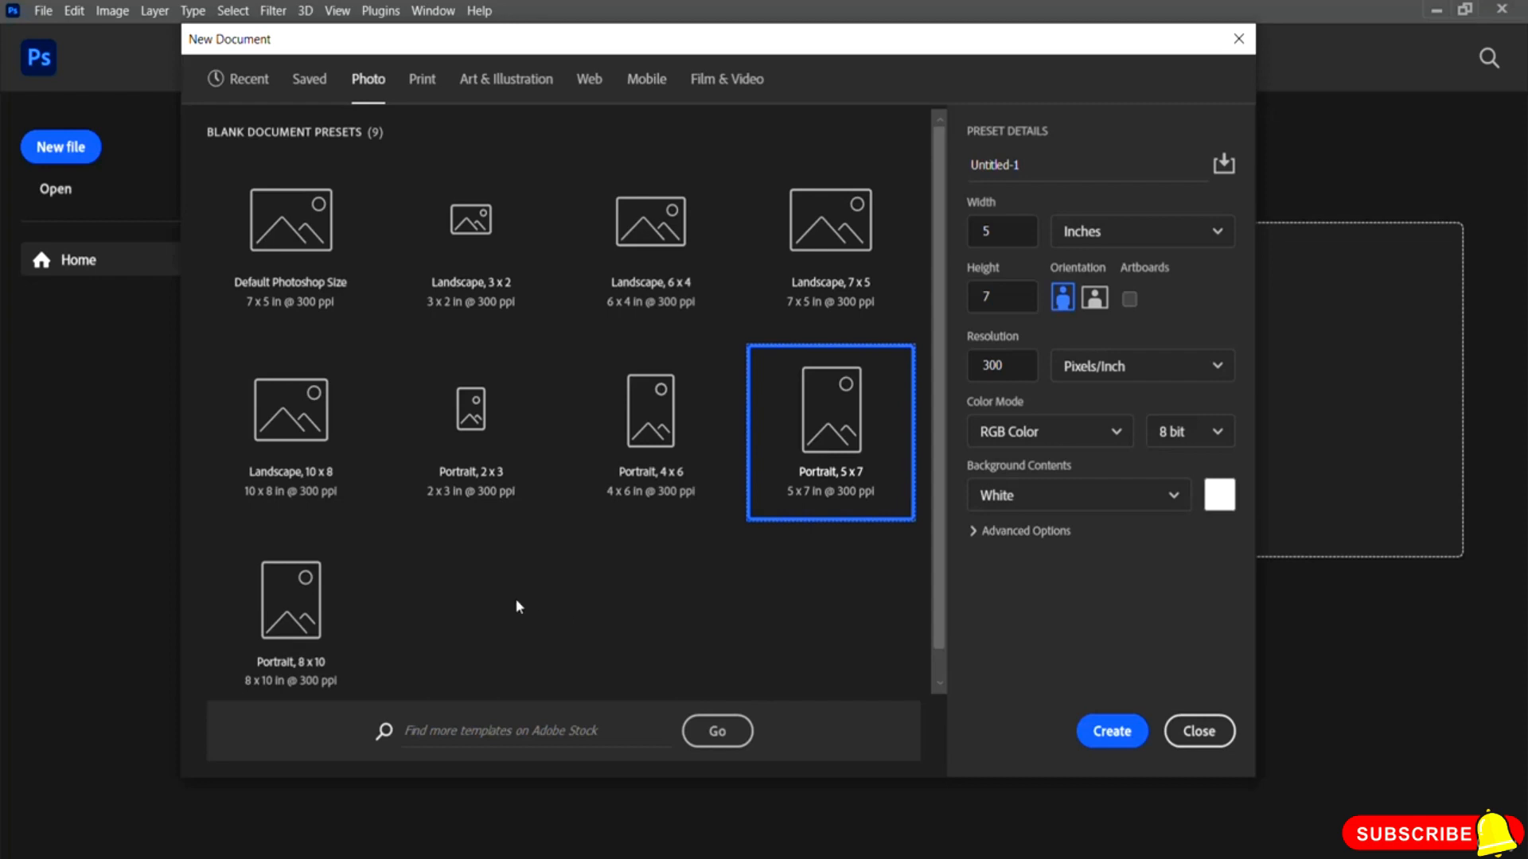
click(315, 614)
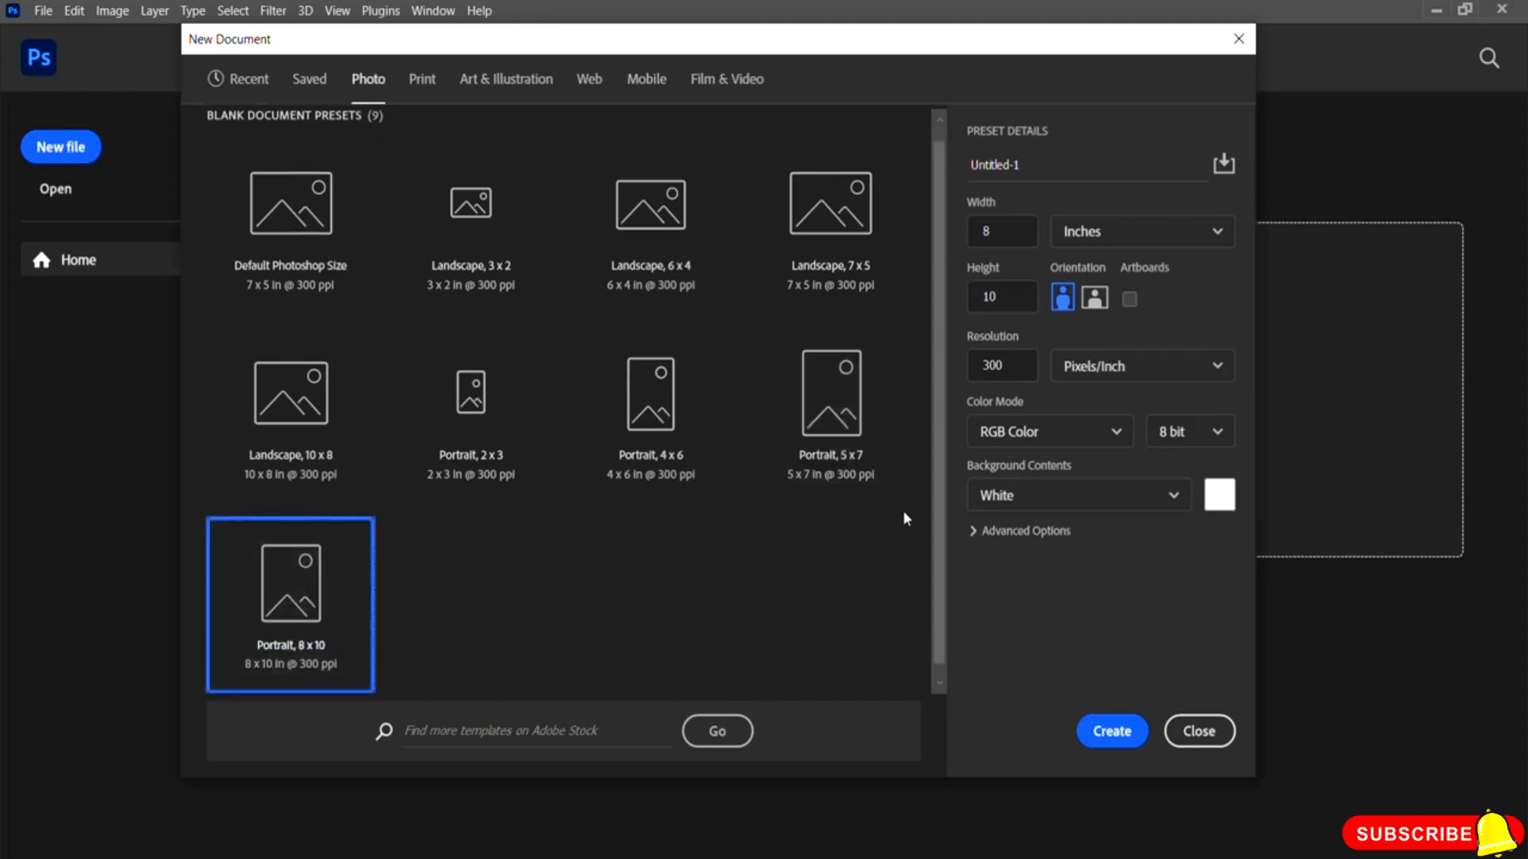
Step: Browse the Print presets, trying the Tabloid and A3 sizes
click(424, 79)
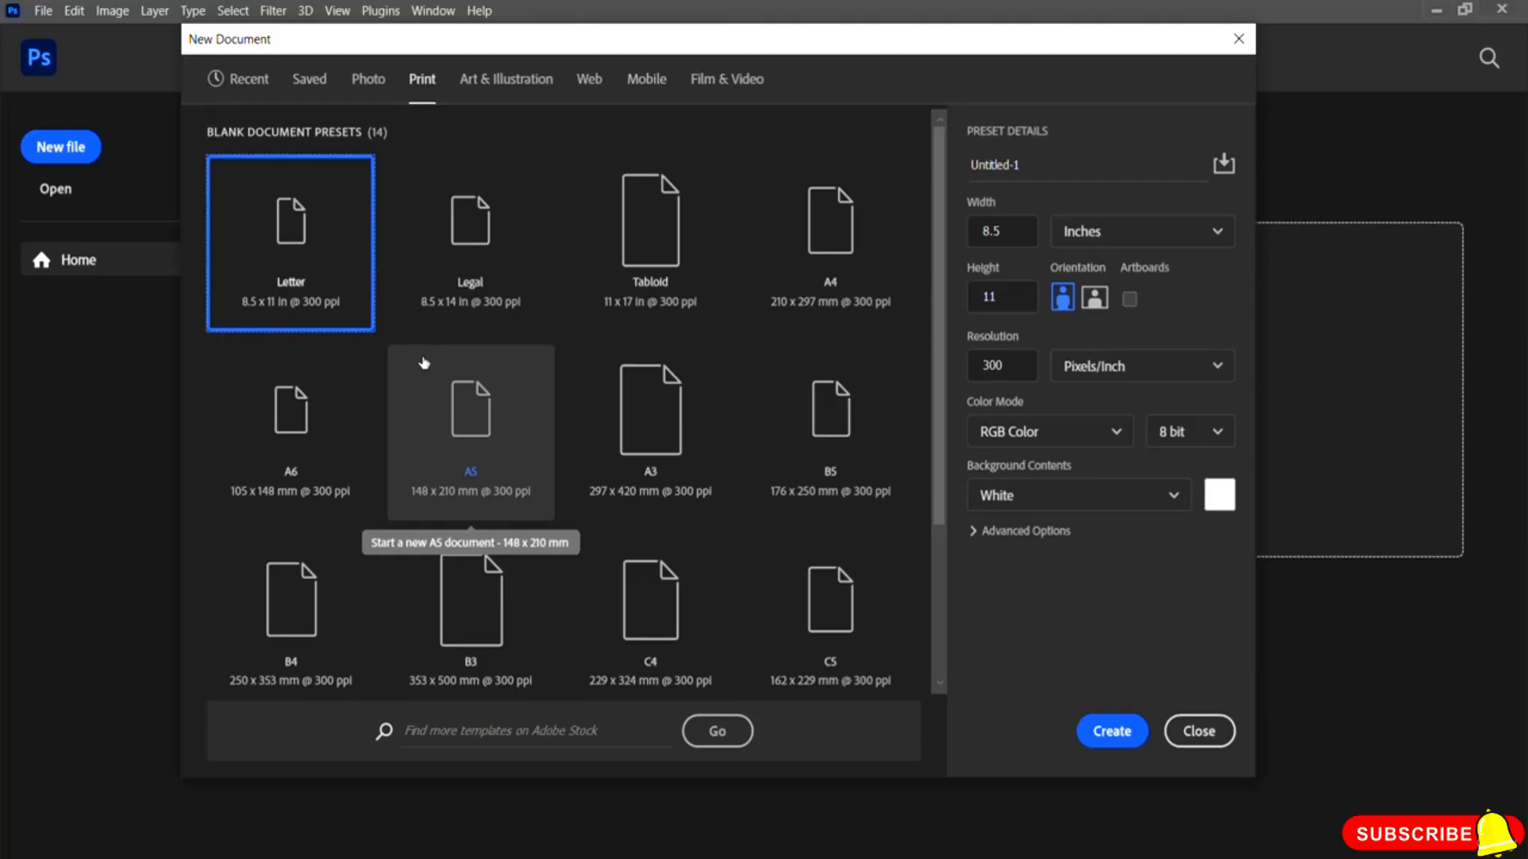
scroll(891, 382, down, 2)
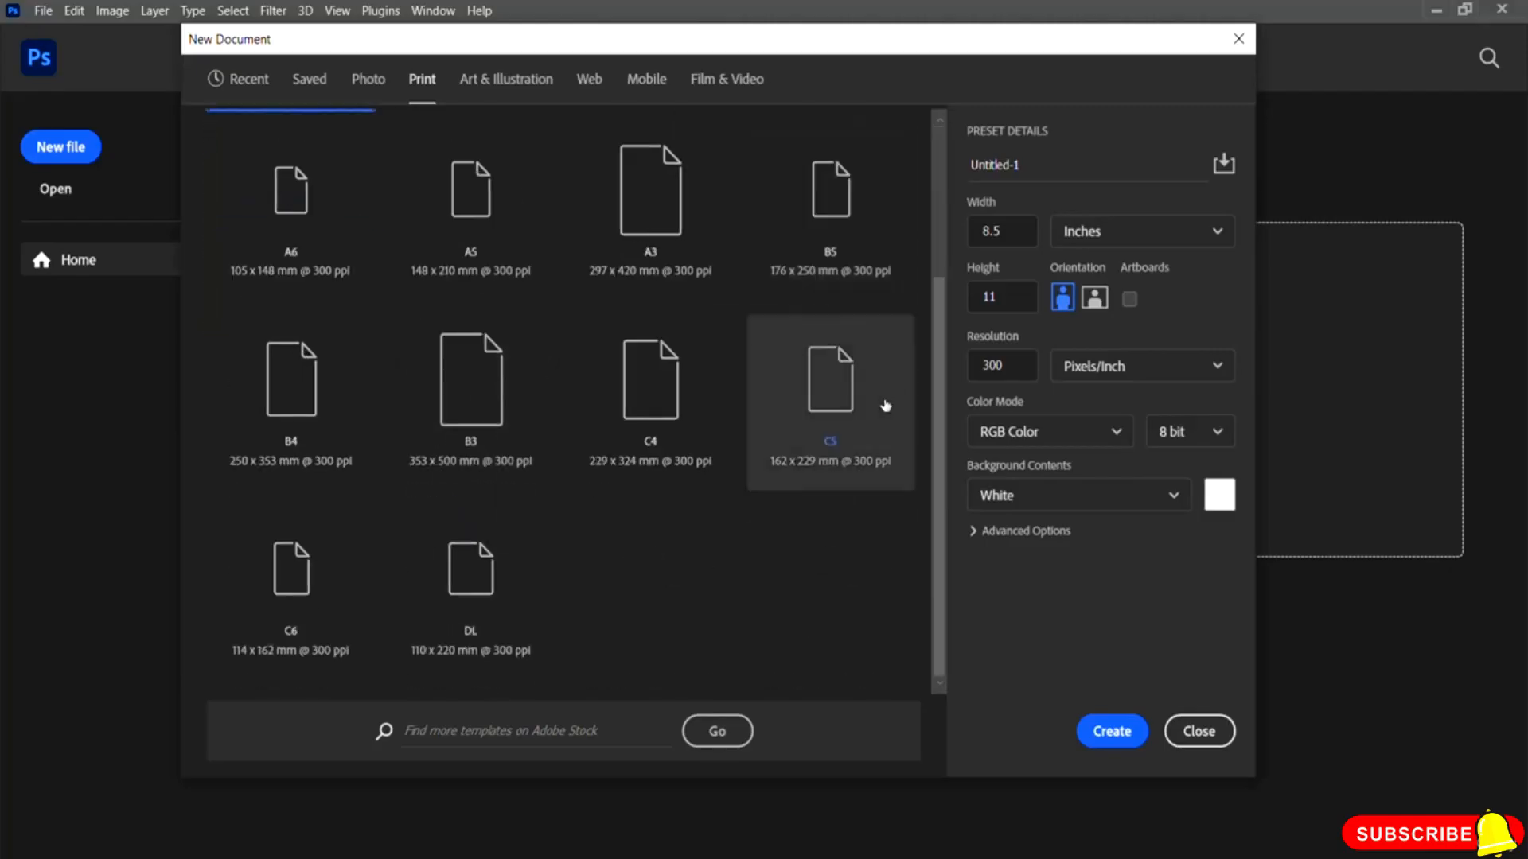
scroll(872, 405, up, 2)
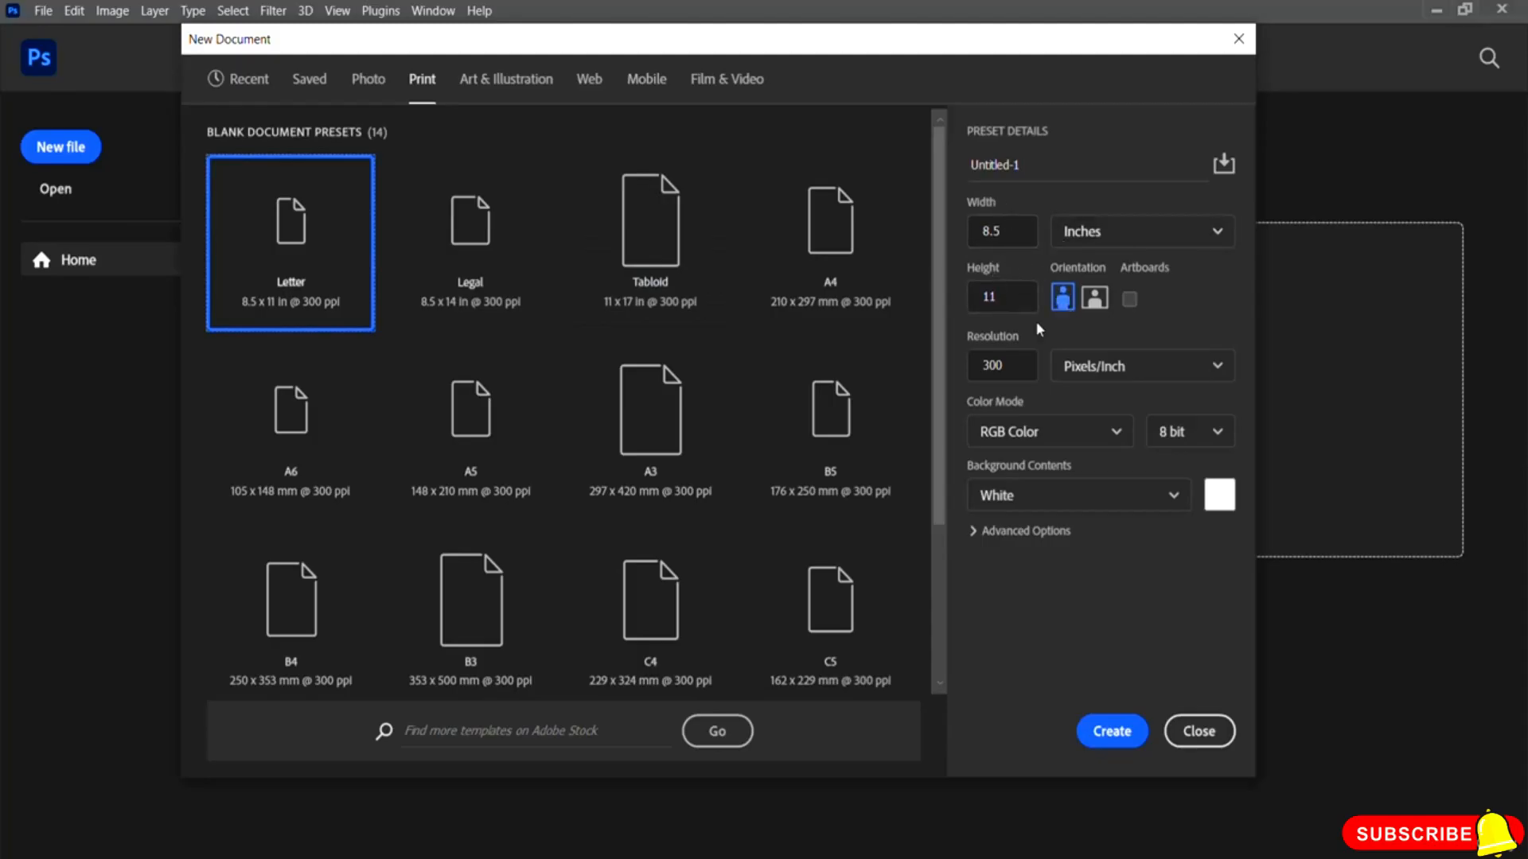
click(676, 233)
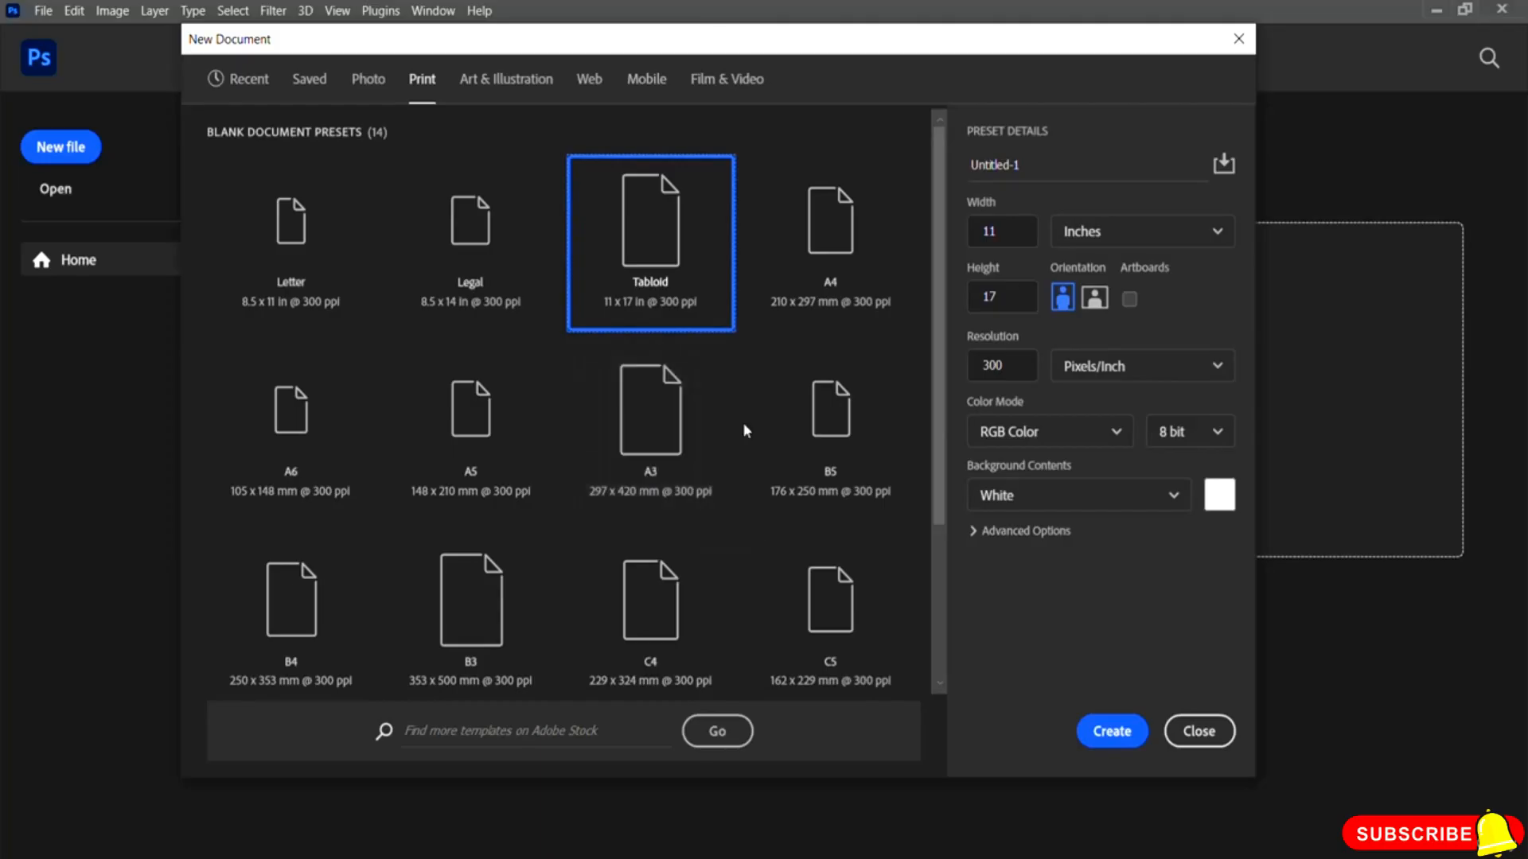
click(648, 420)
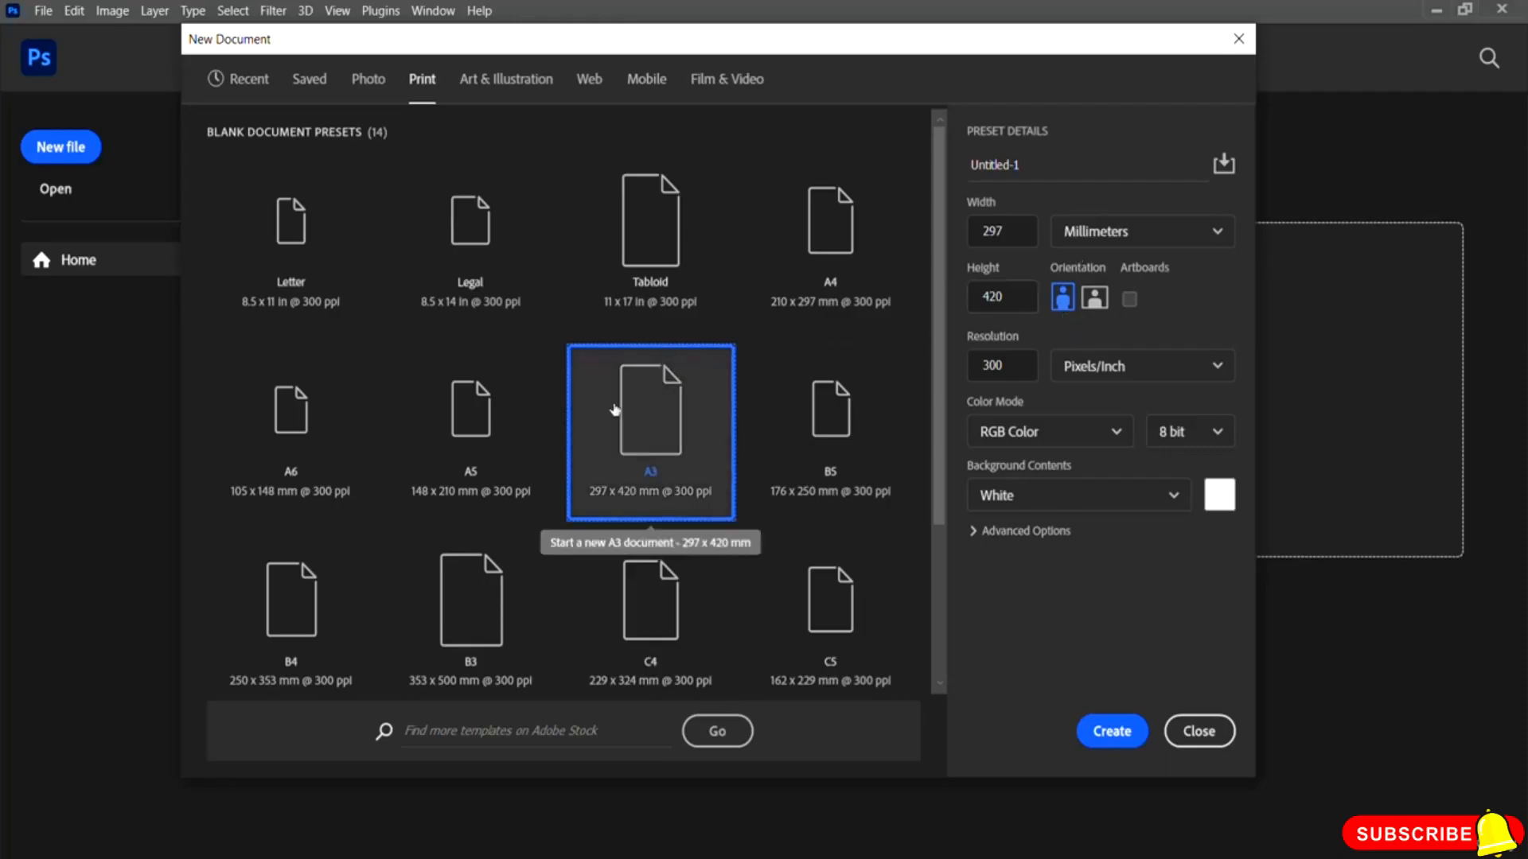
Step: Browse the Art & Illustration presets, switching between Poster and Postcard
click(516, 86)
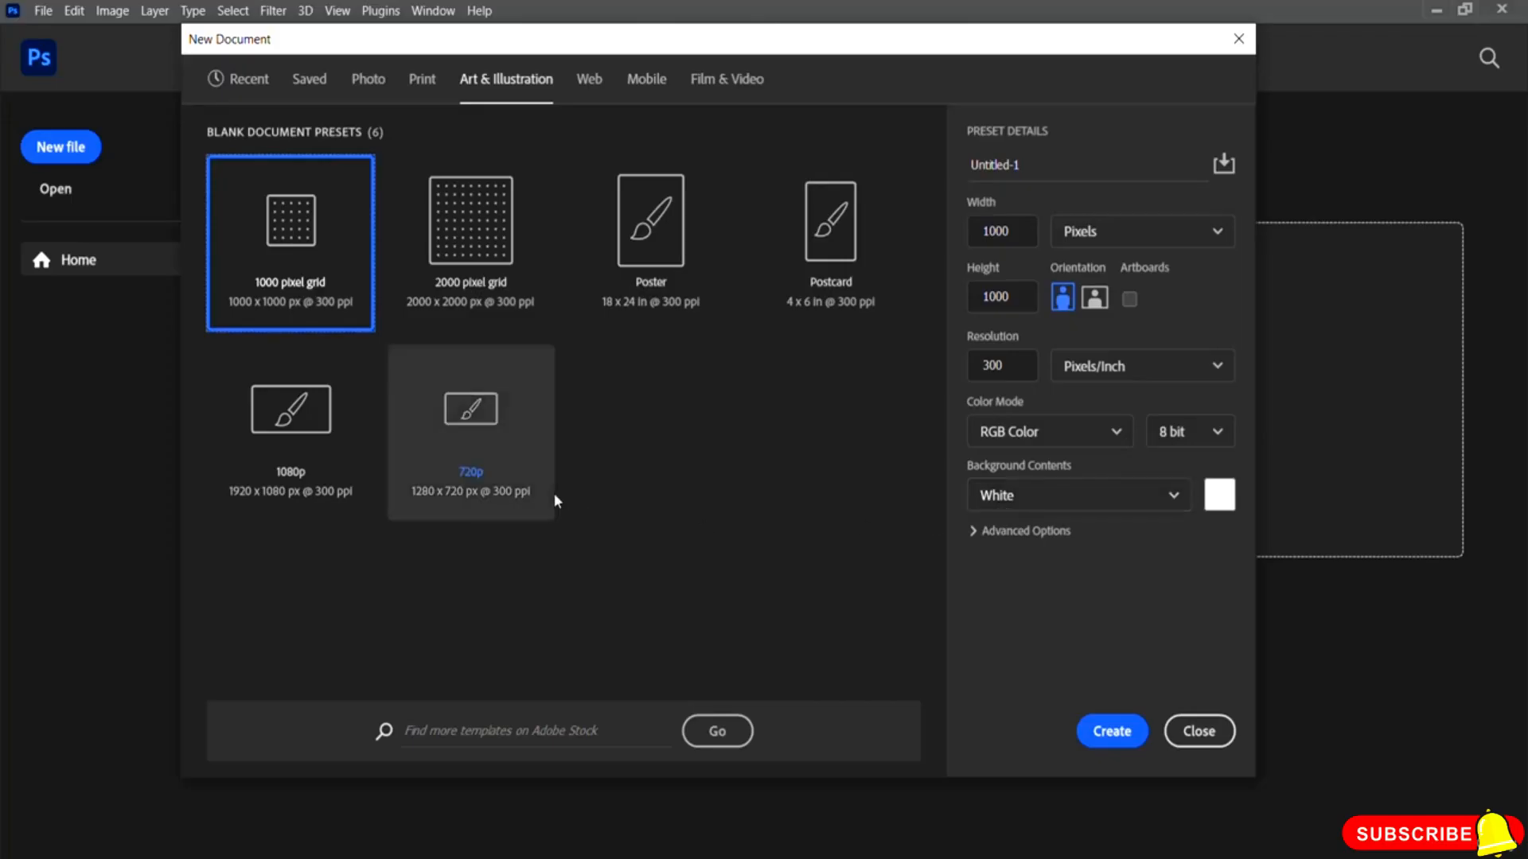
click(827, 256)
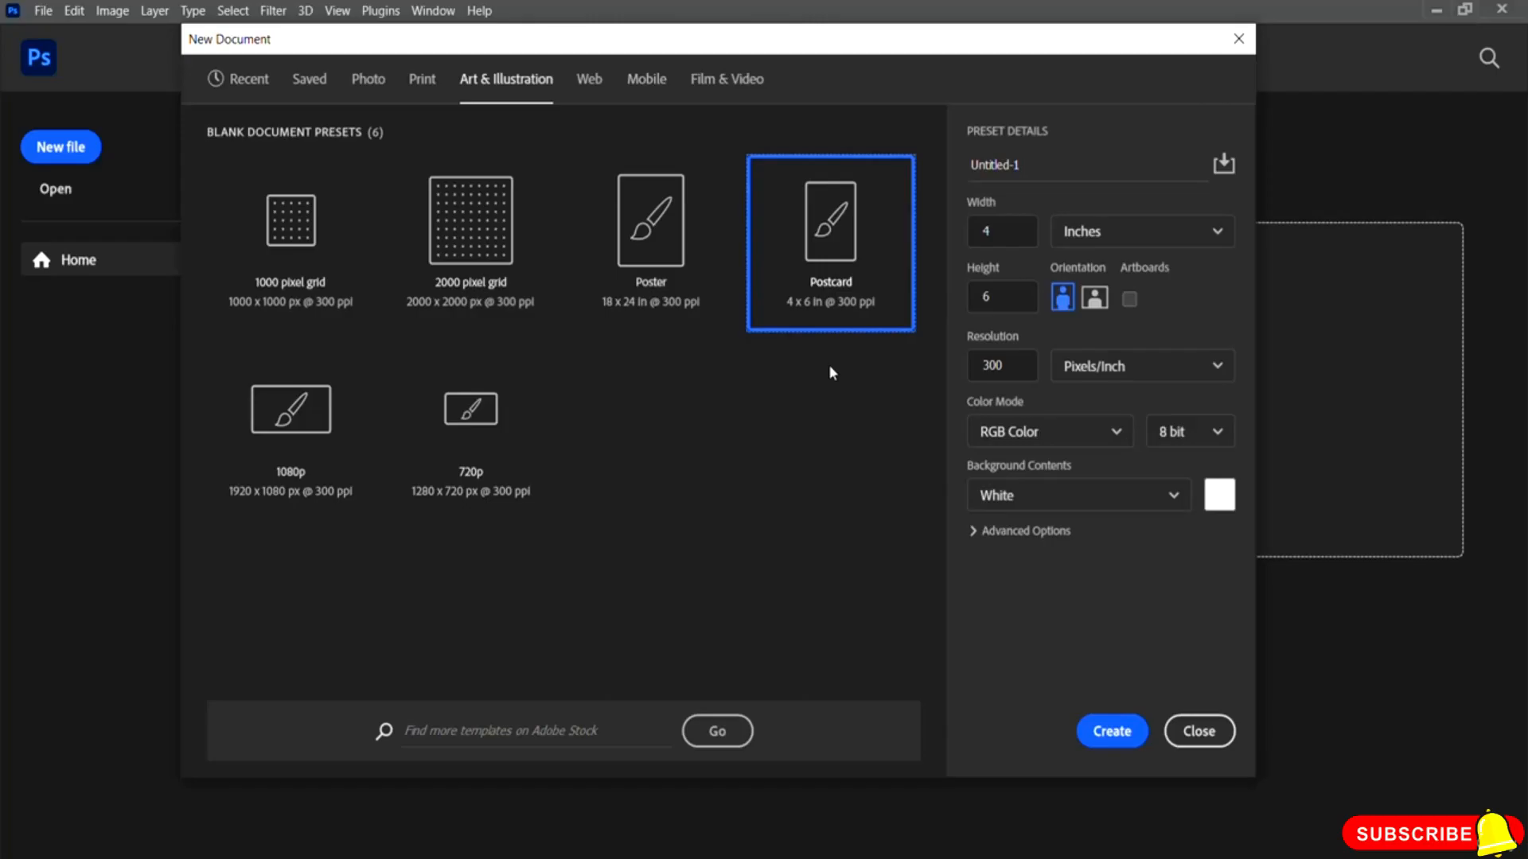
click(672, 260)
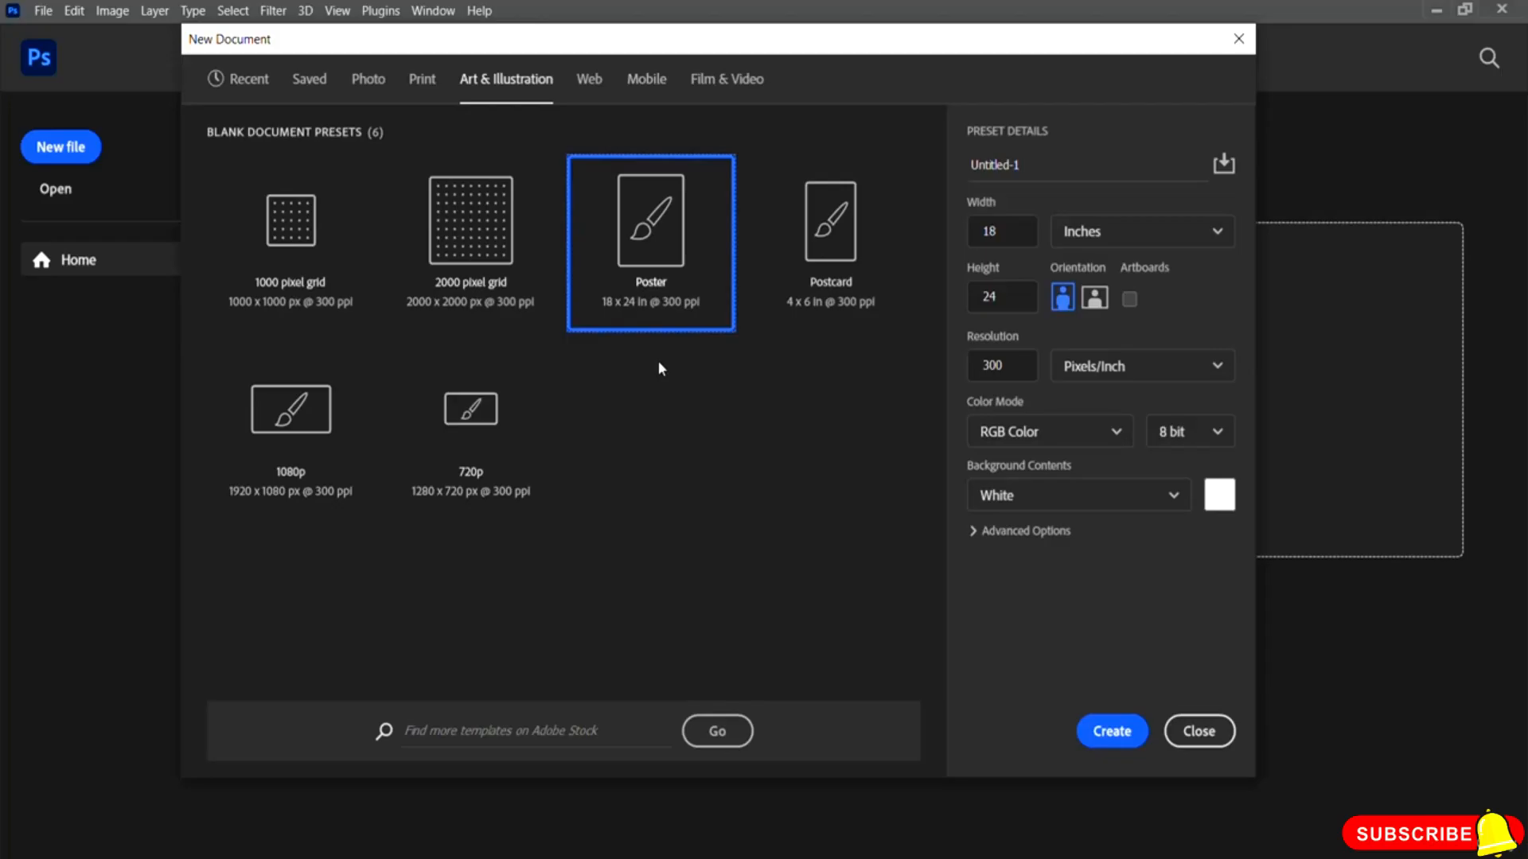
click(820, 276)
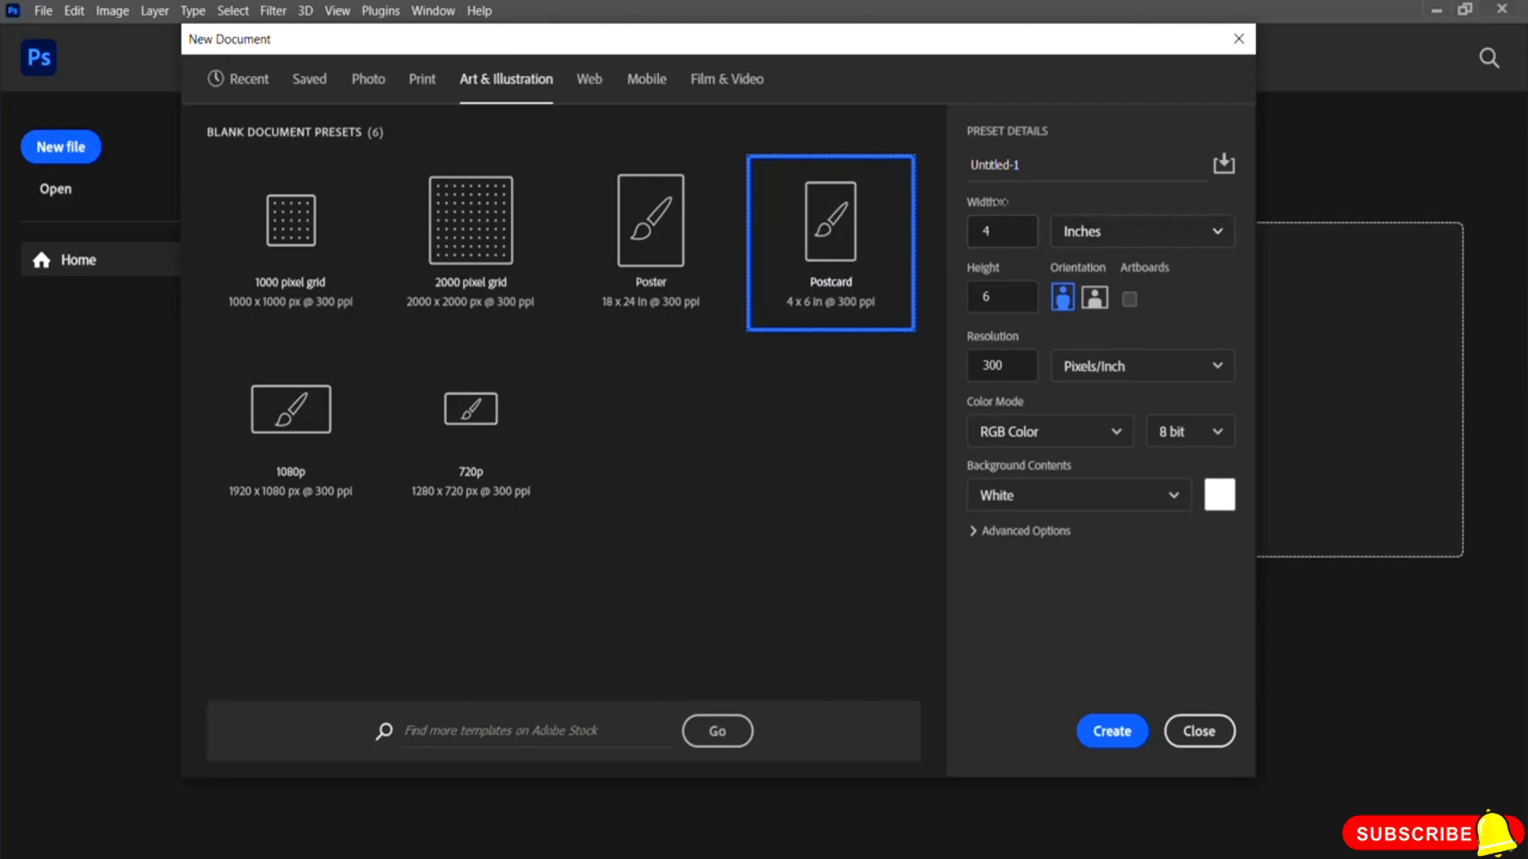
click(645, 237)
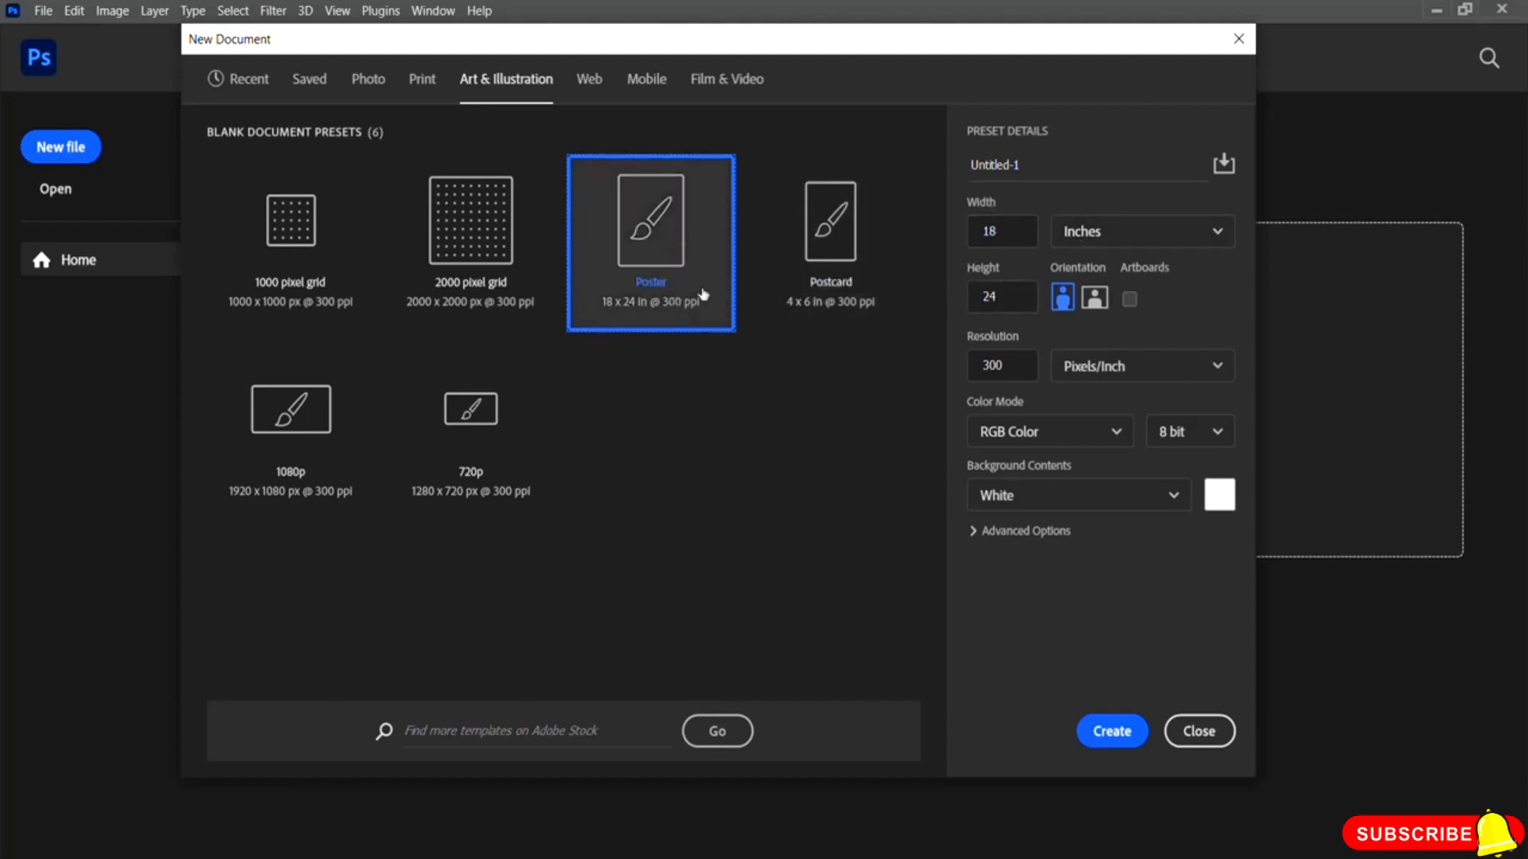
click(831, 248)
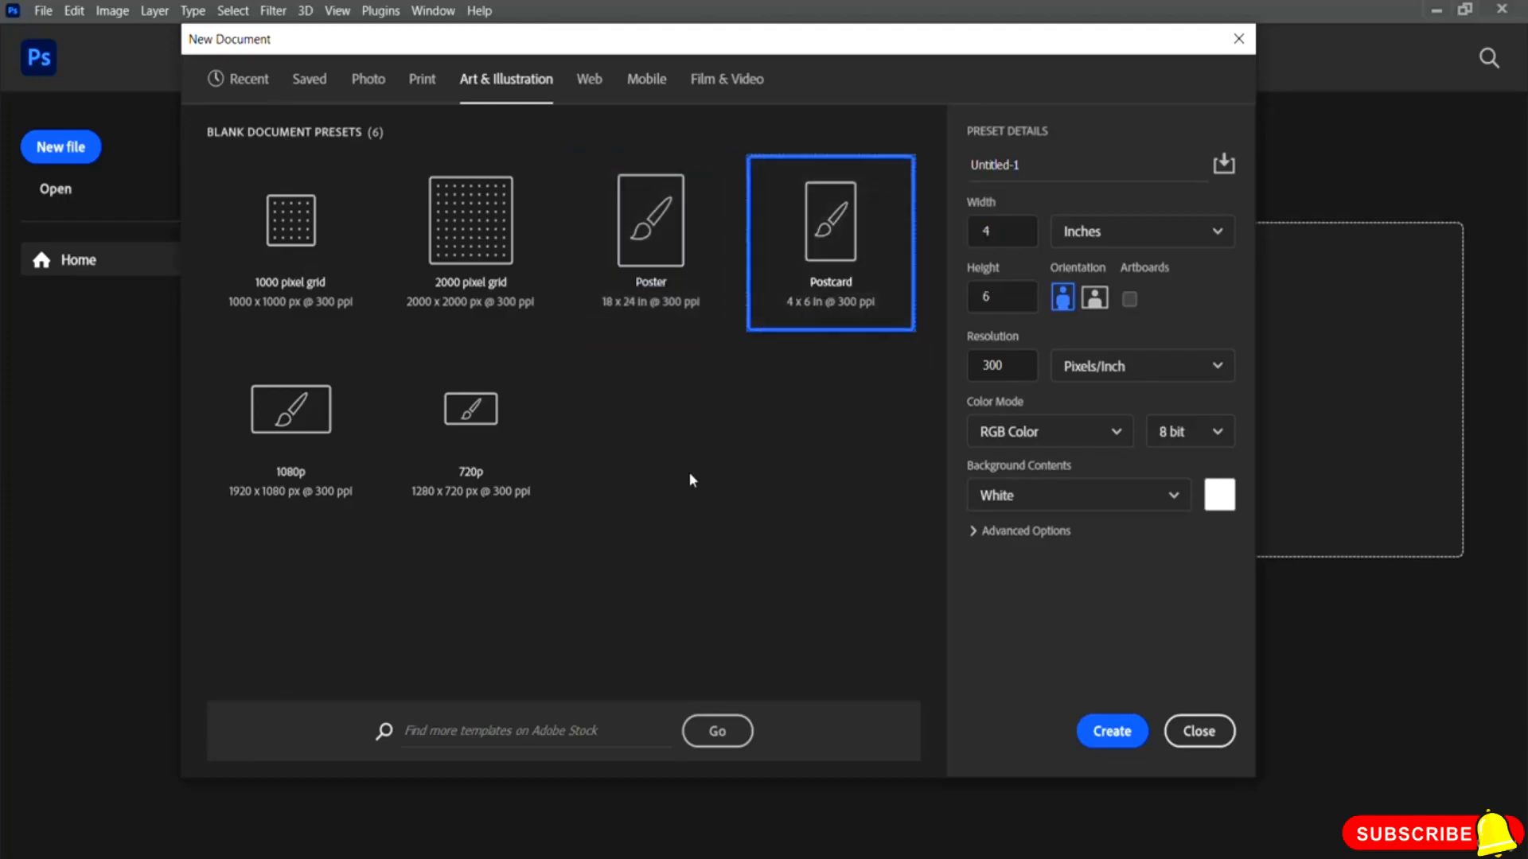
Step: Browse the Web presets, trying several screen sizes and ending on Web Large
click(590, 81)
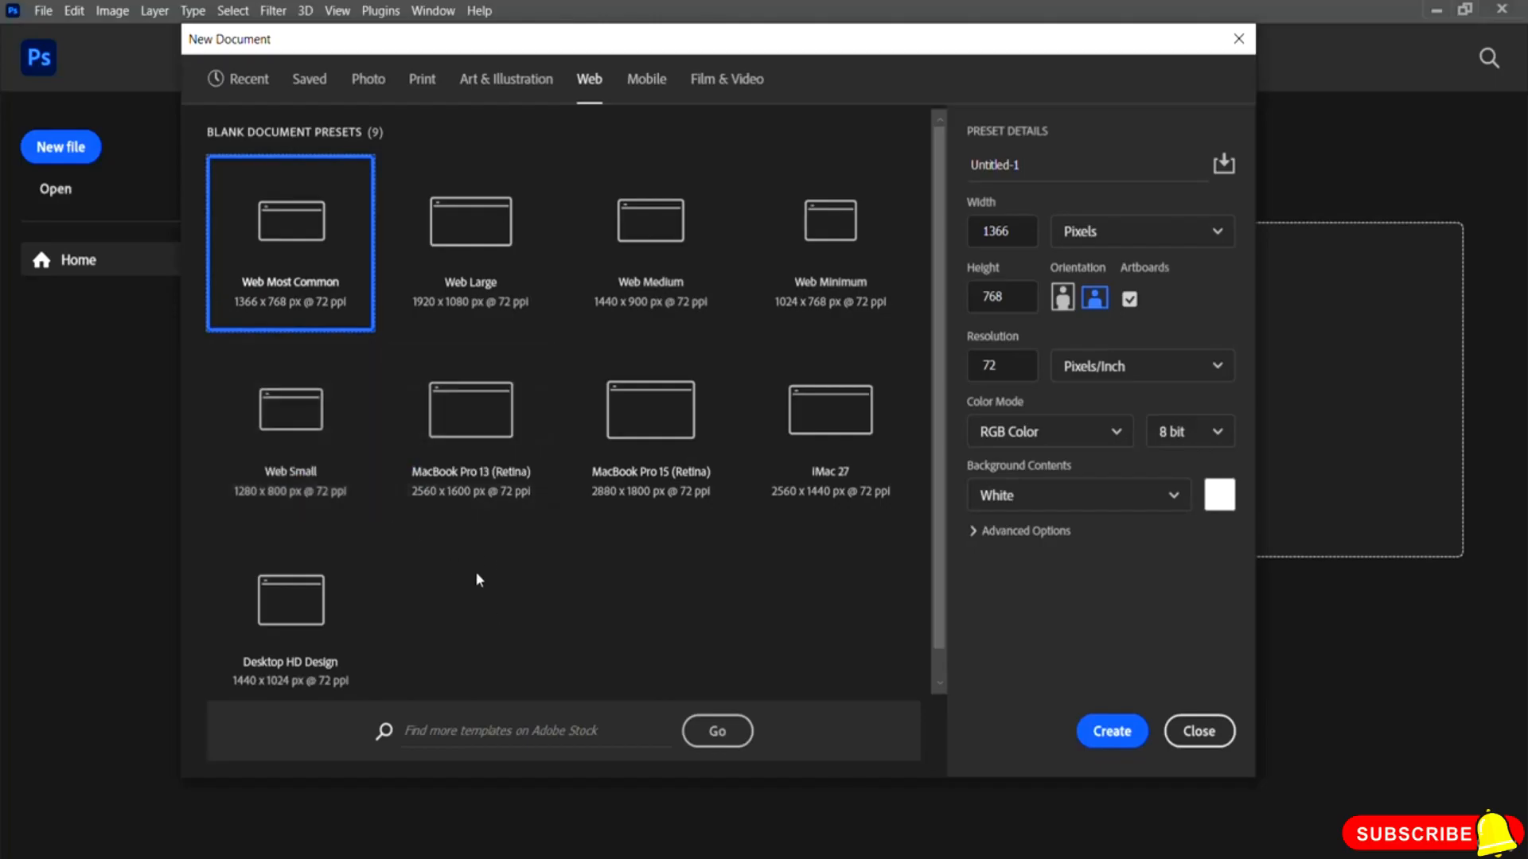
click(493, 420)
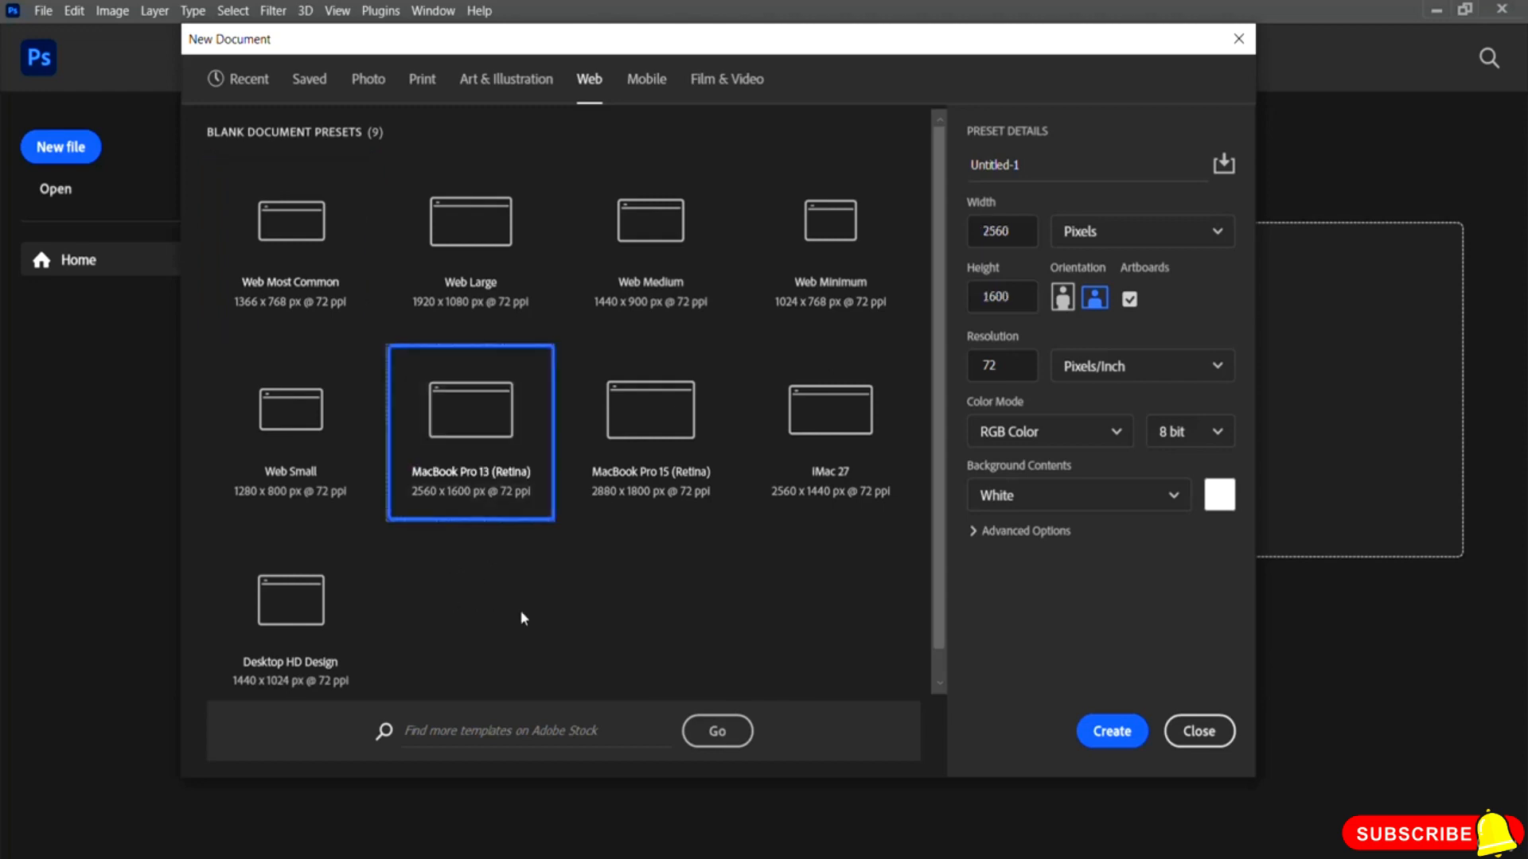
click(805, 433)
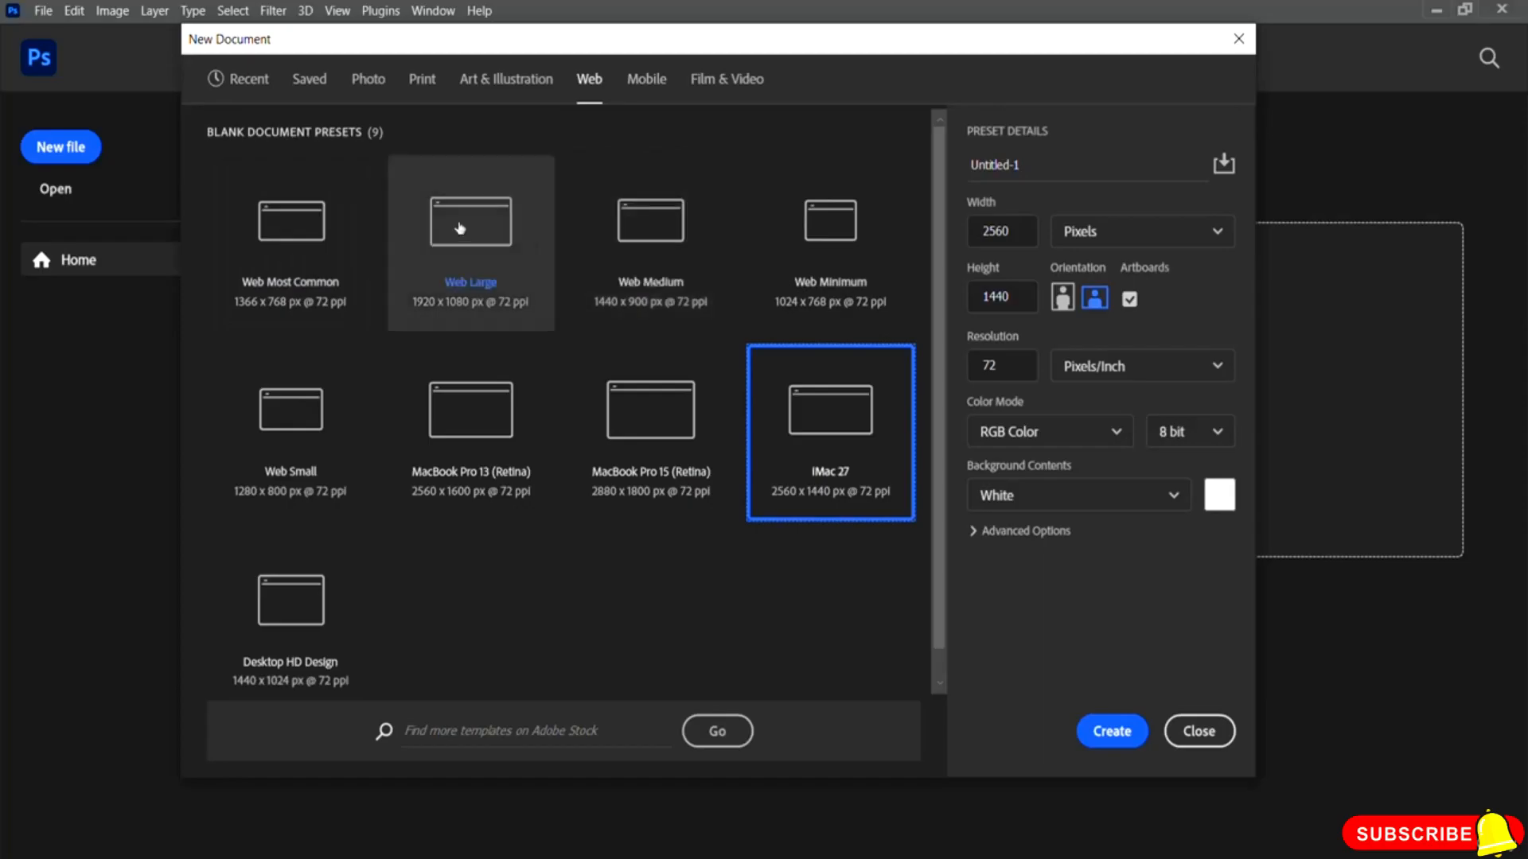
click(838, 216)
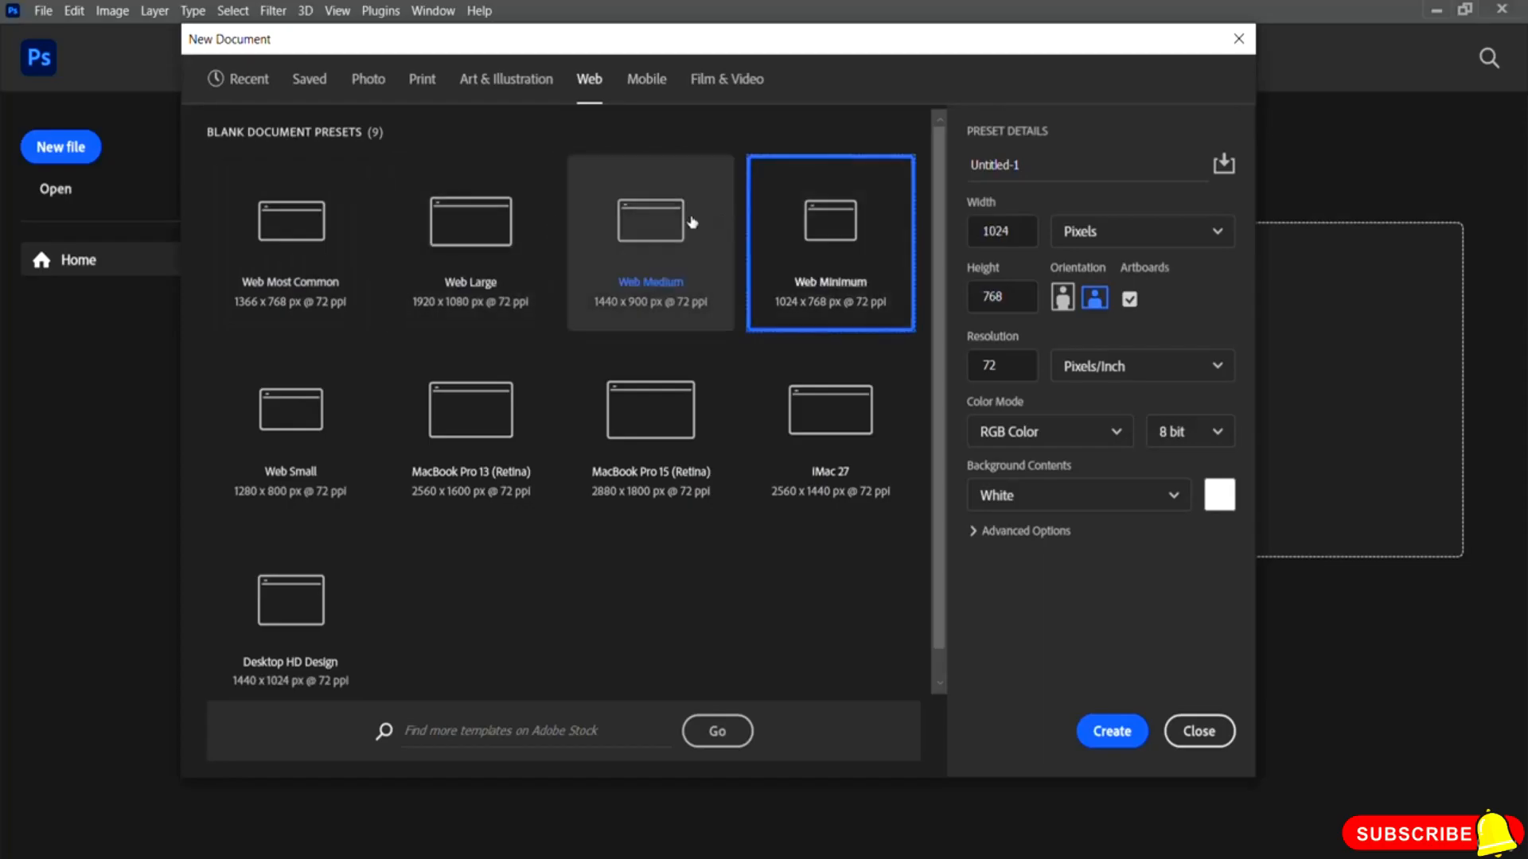
click(665, 228)
click(476, 215)
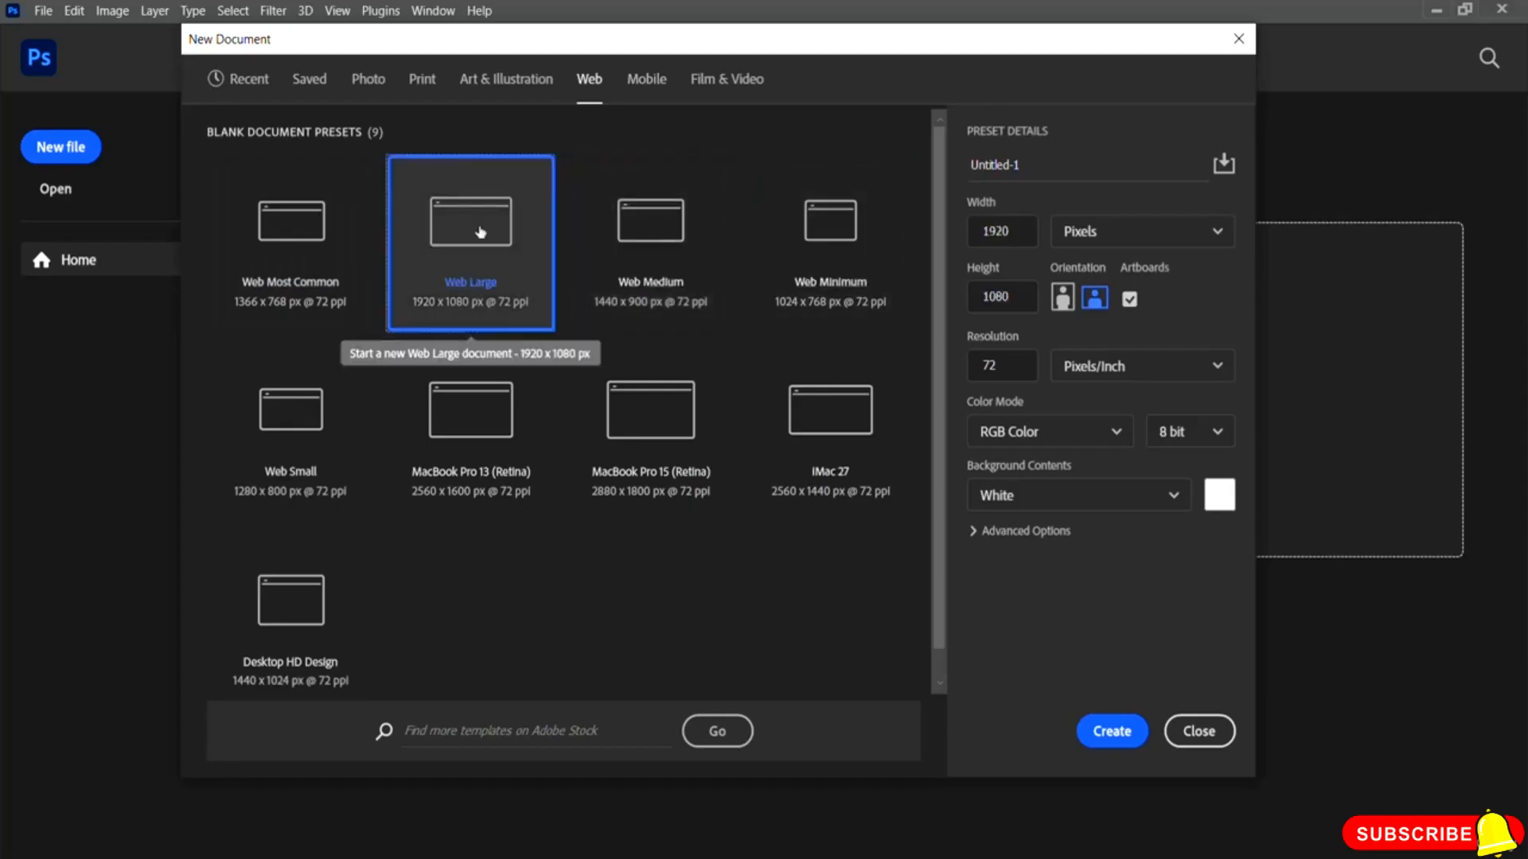
click(301, 231)
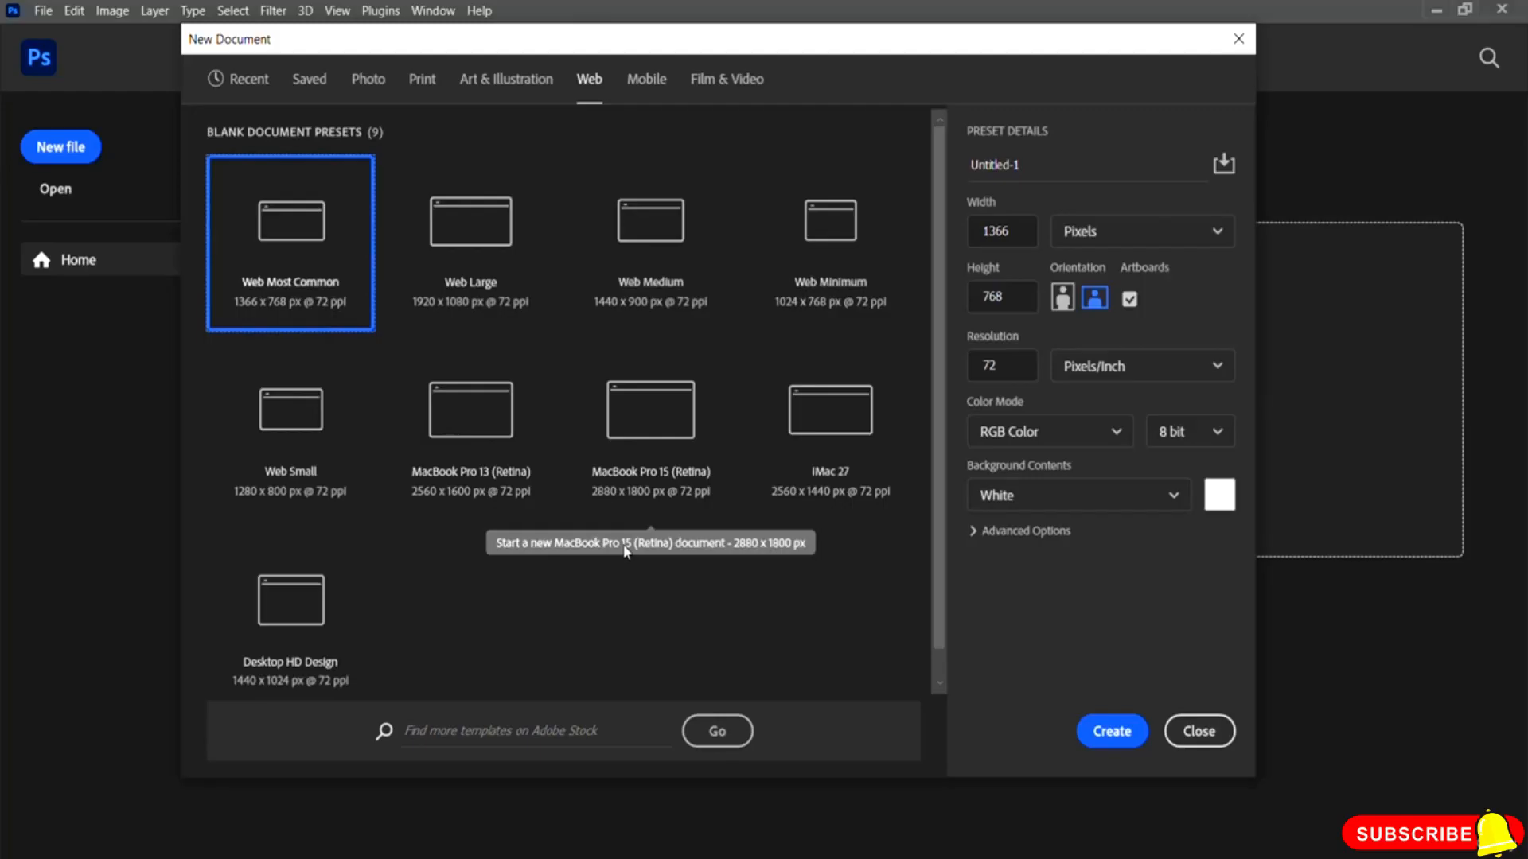
click(465, 227)
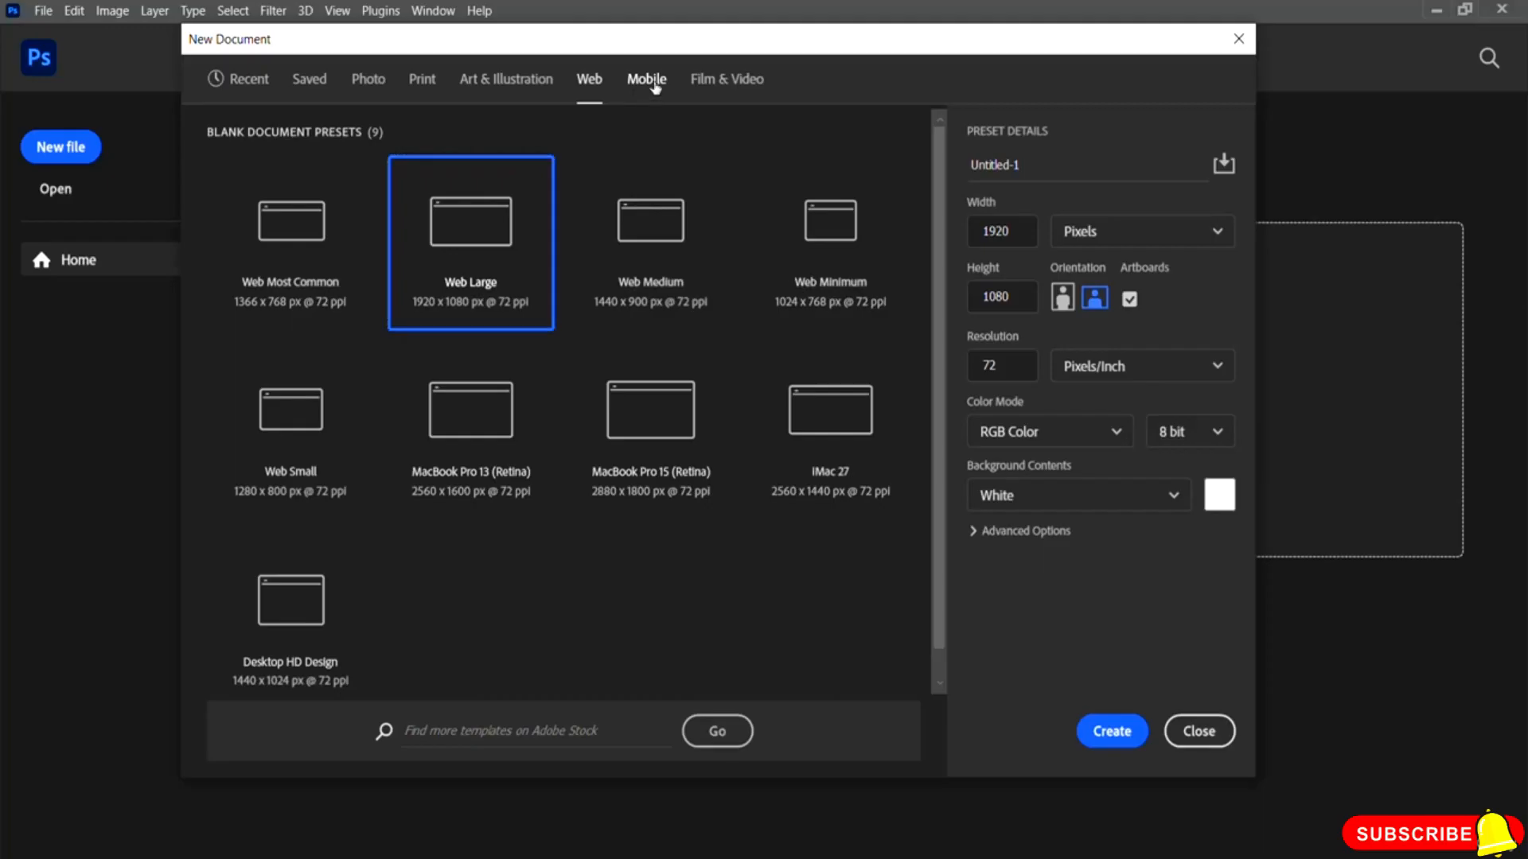
Step: Browse the Mobile presets, trying Microsoft Surface Pro 3, and move on to the Film & Video presets
click(655, 84)
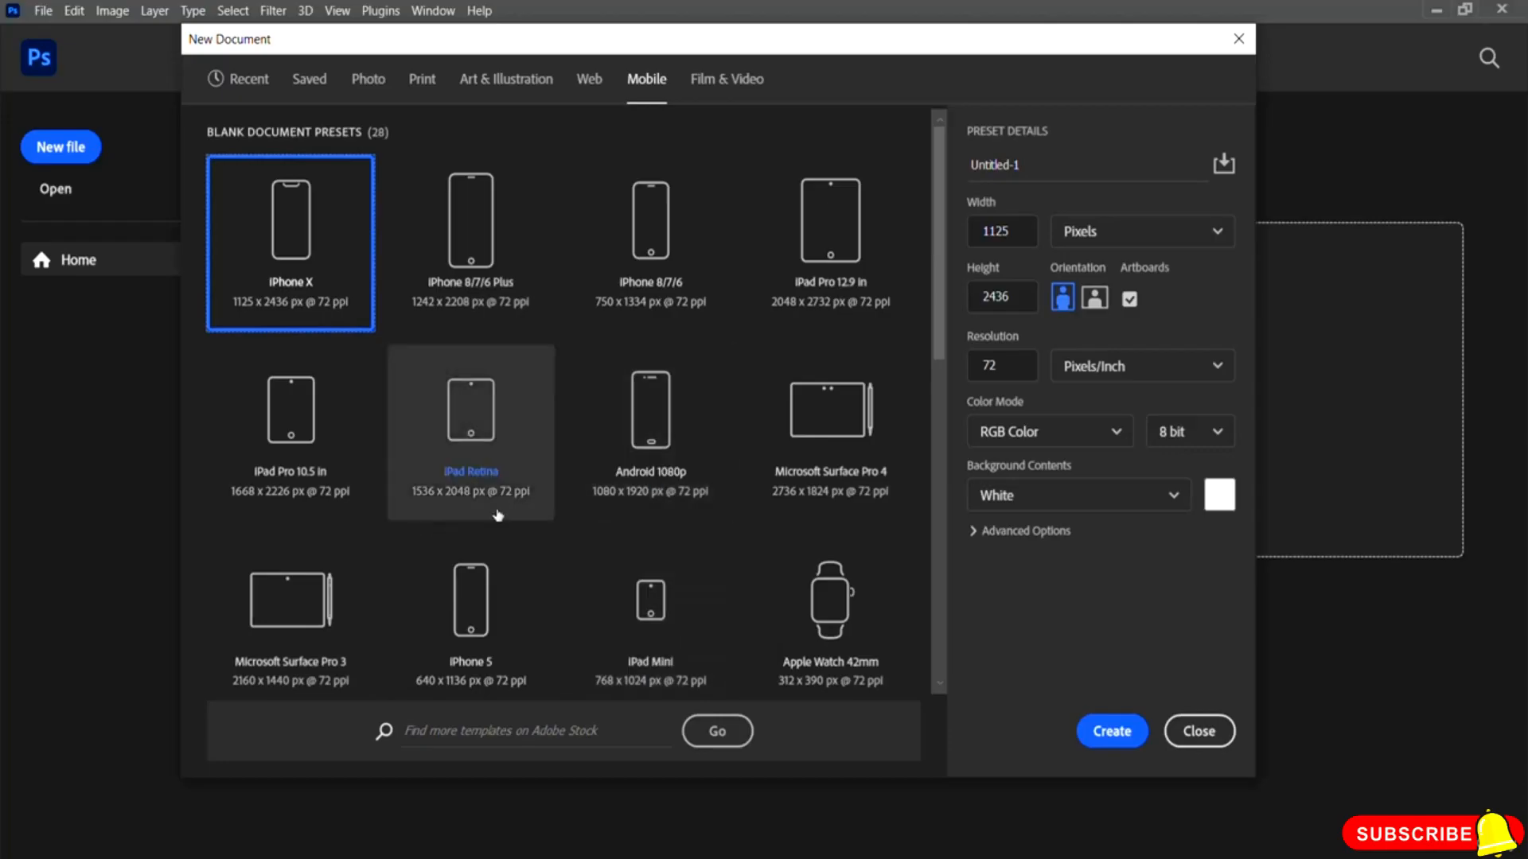
scroll(498, 515, down, 4)
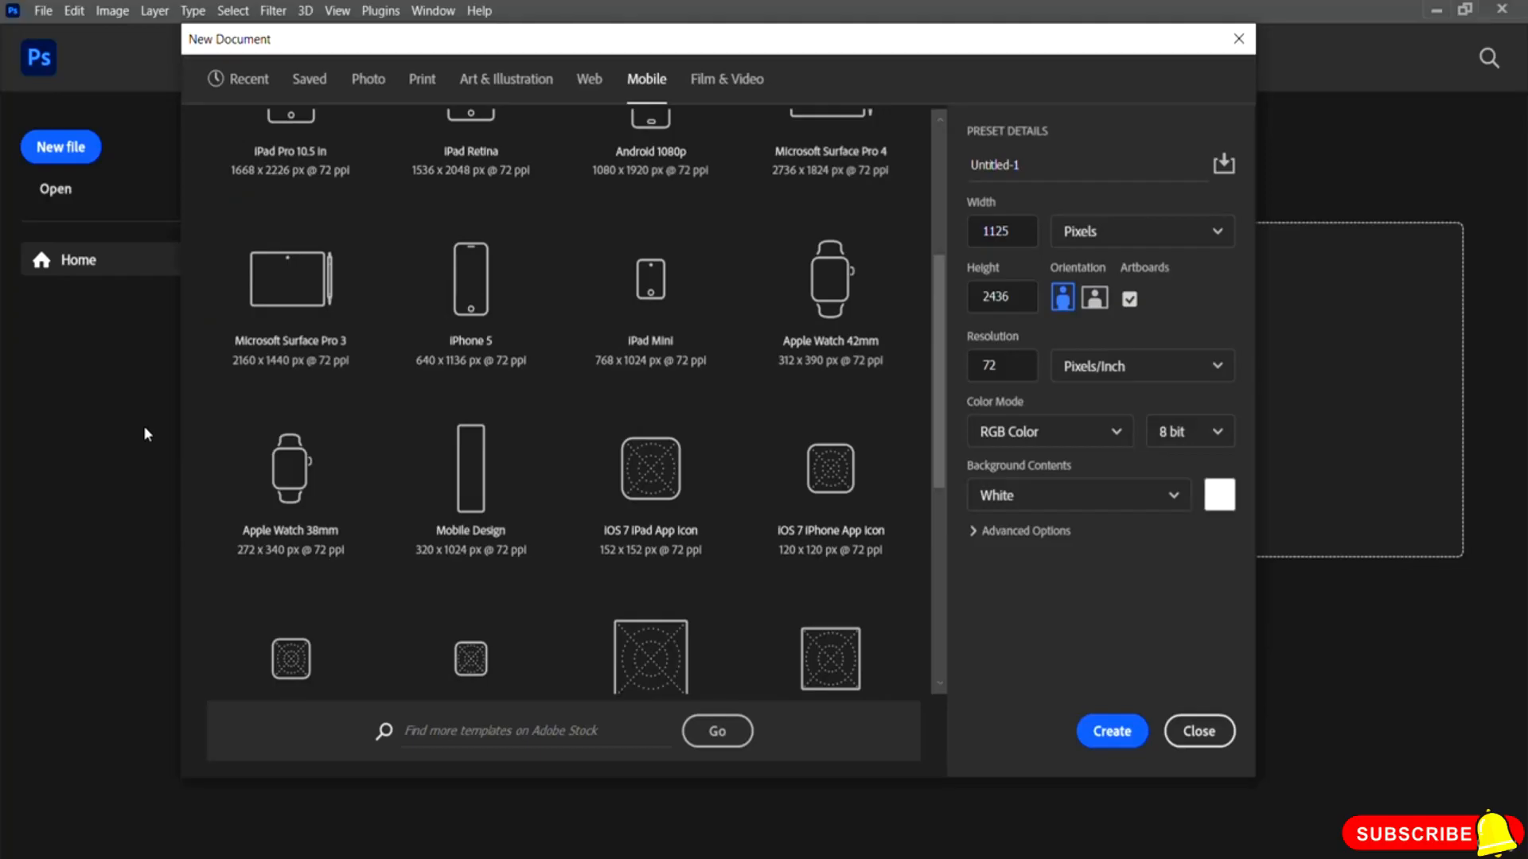
click(279, 312)
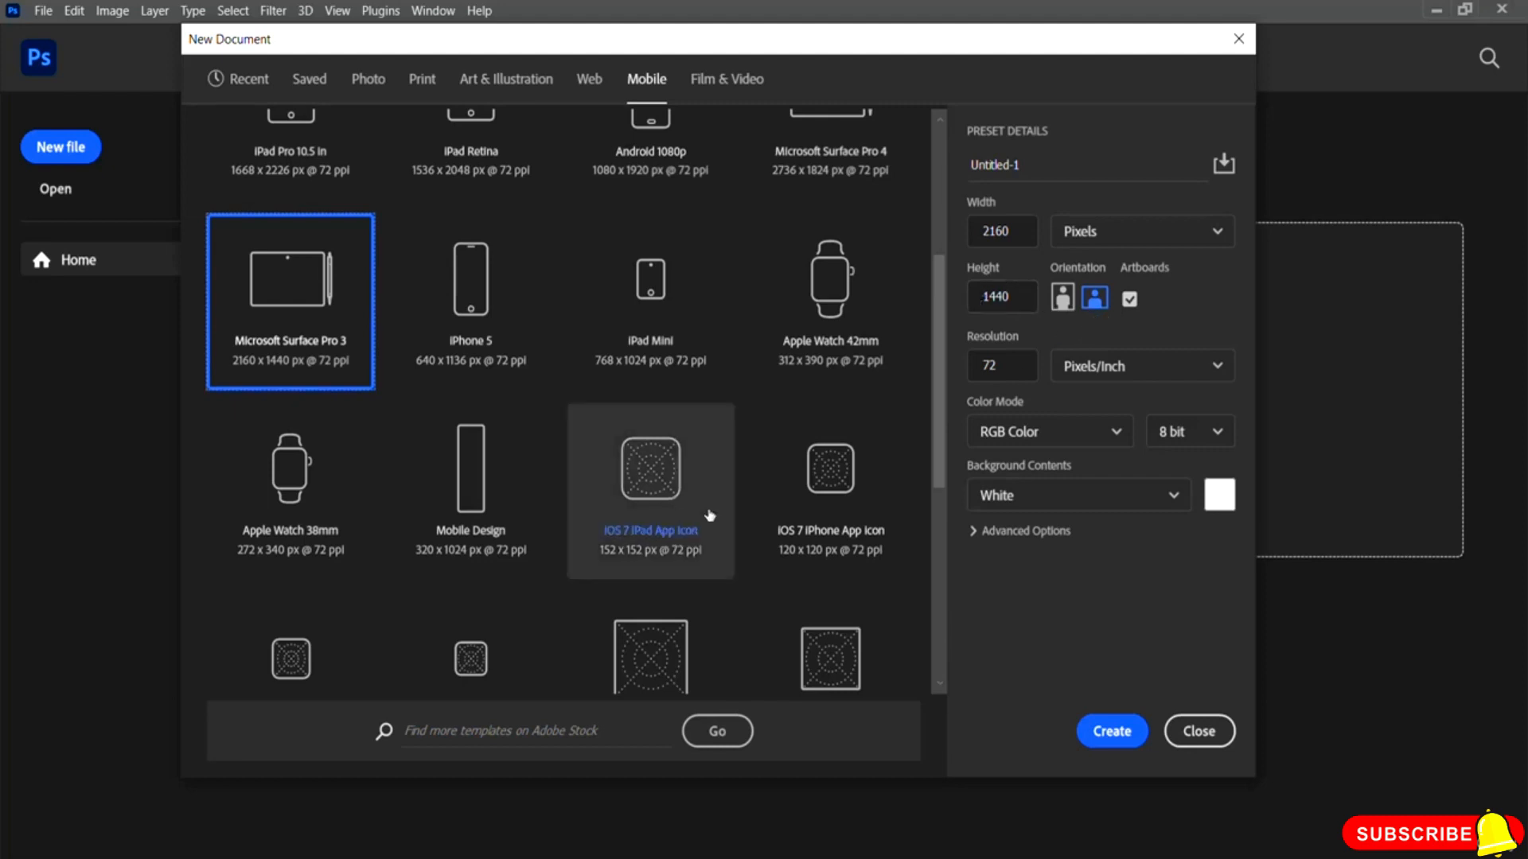
scroll(743, 509, down, 5)
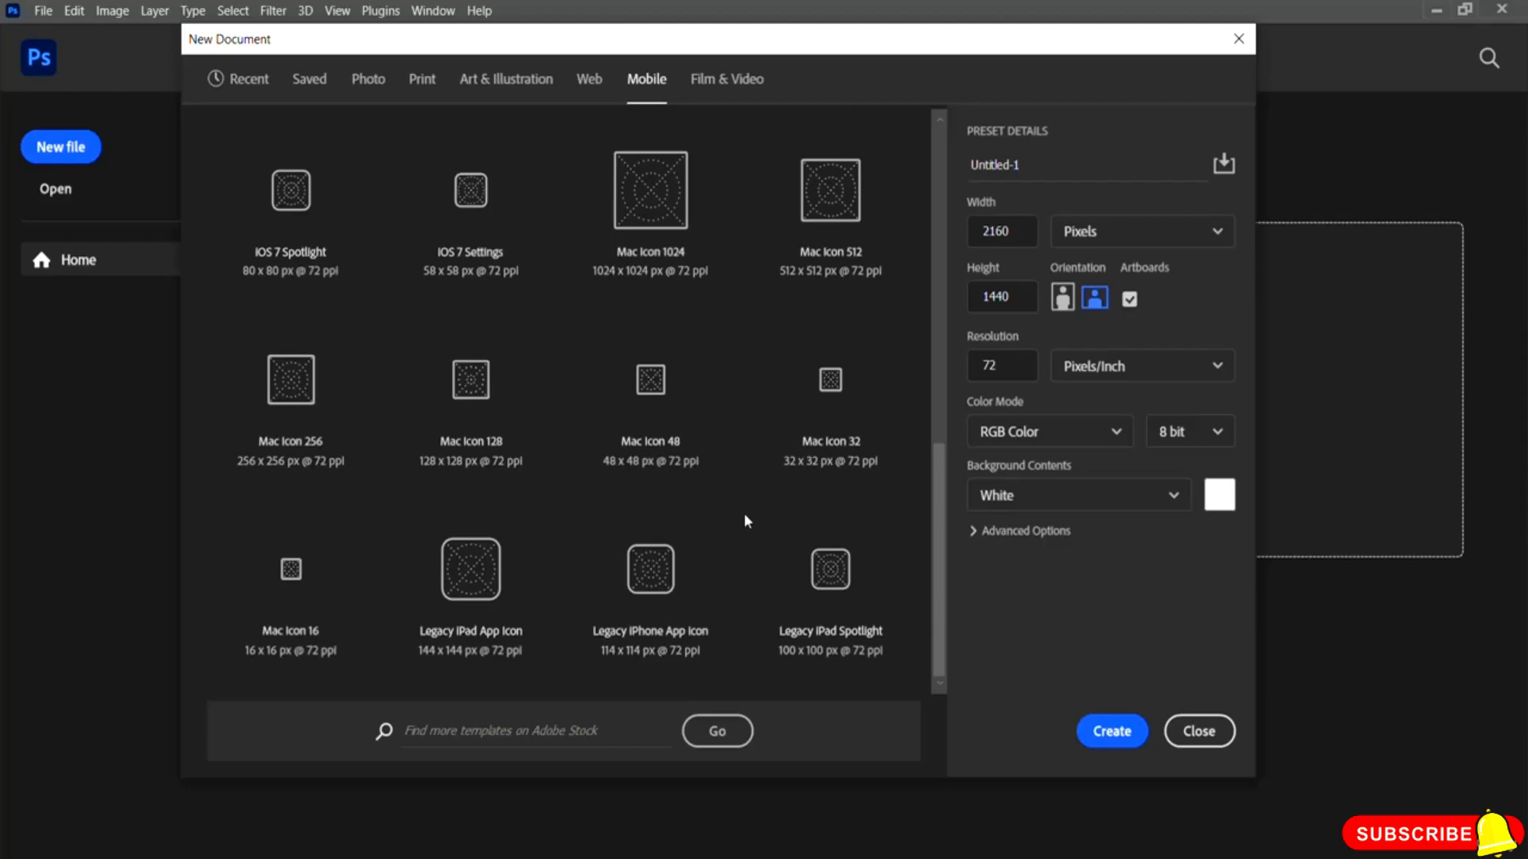
scroll(745, 541, up, 5)
scroll(747, 560, up, 2)
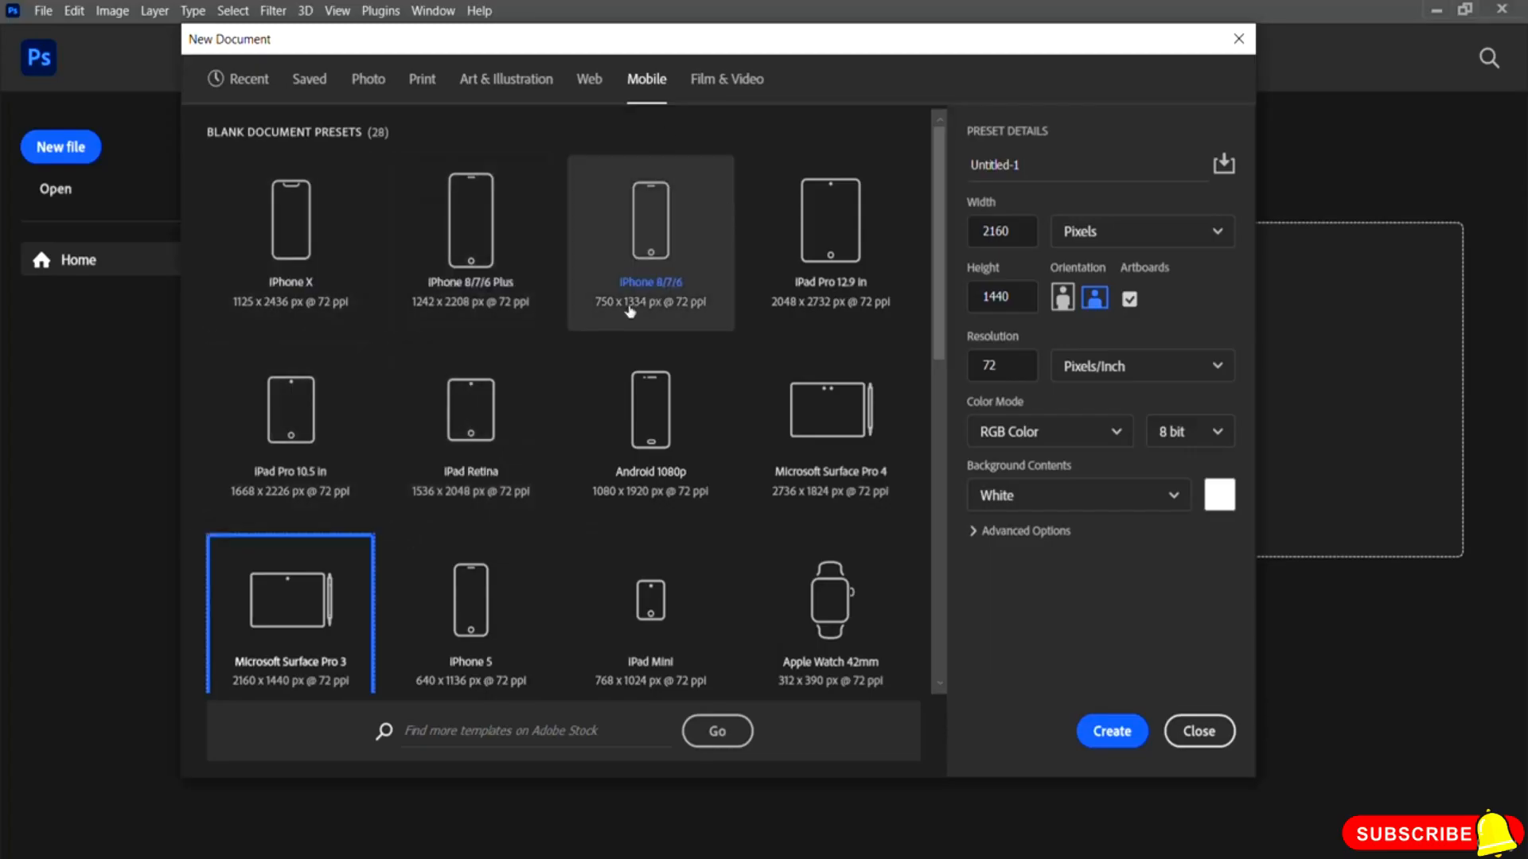
click(713, 84)
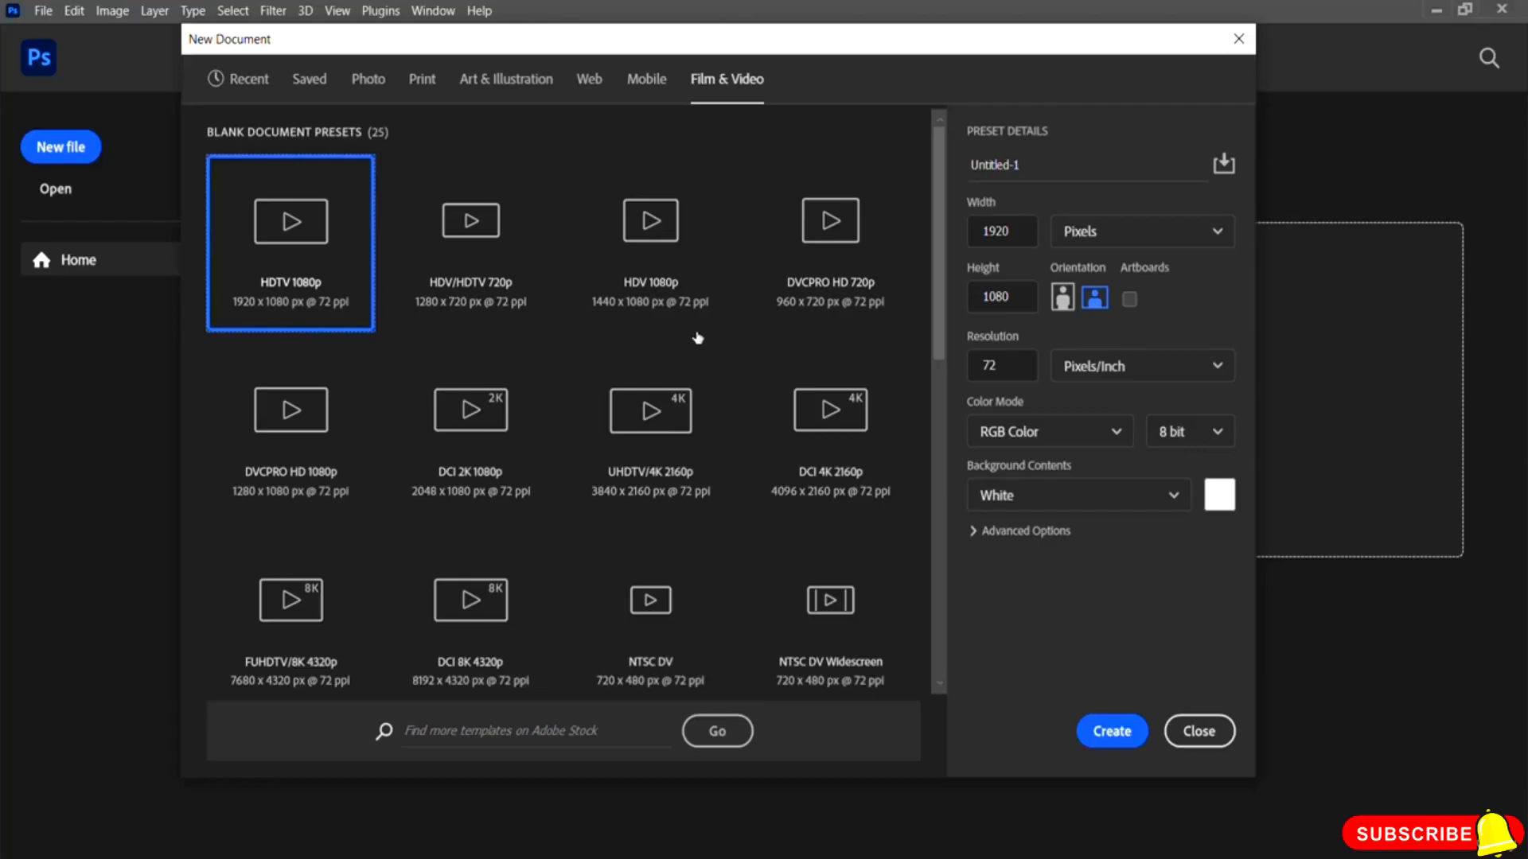
Step: Browse the Film & Video presets, trying DCI 2K 1080p, UHDTV/4K 2160p, DCI 4K 2160p and FUHDTV/8K 4320p
click(470, 428)
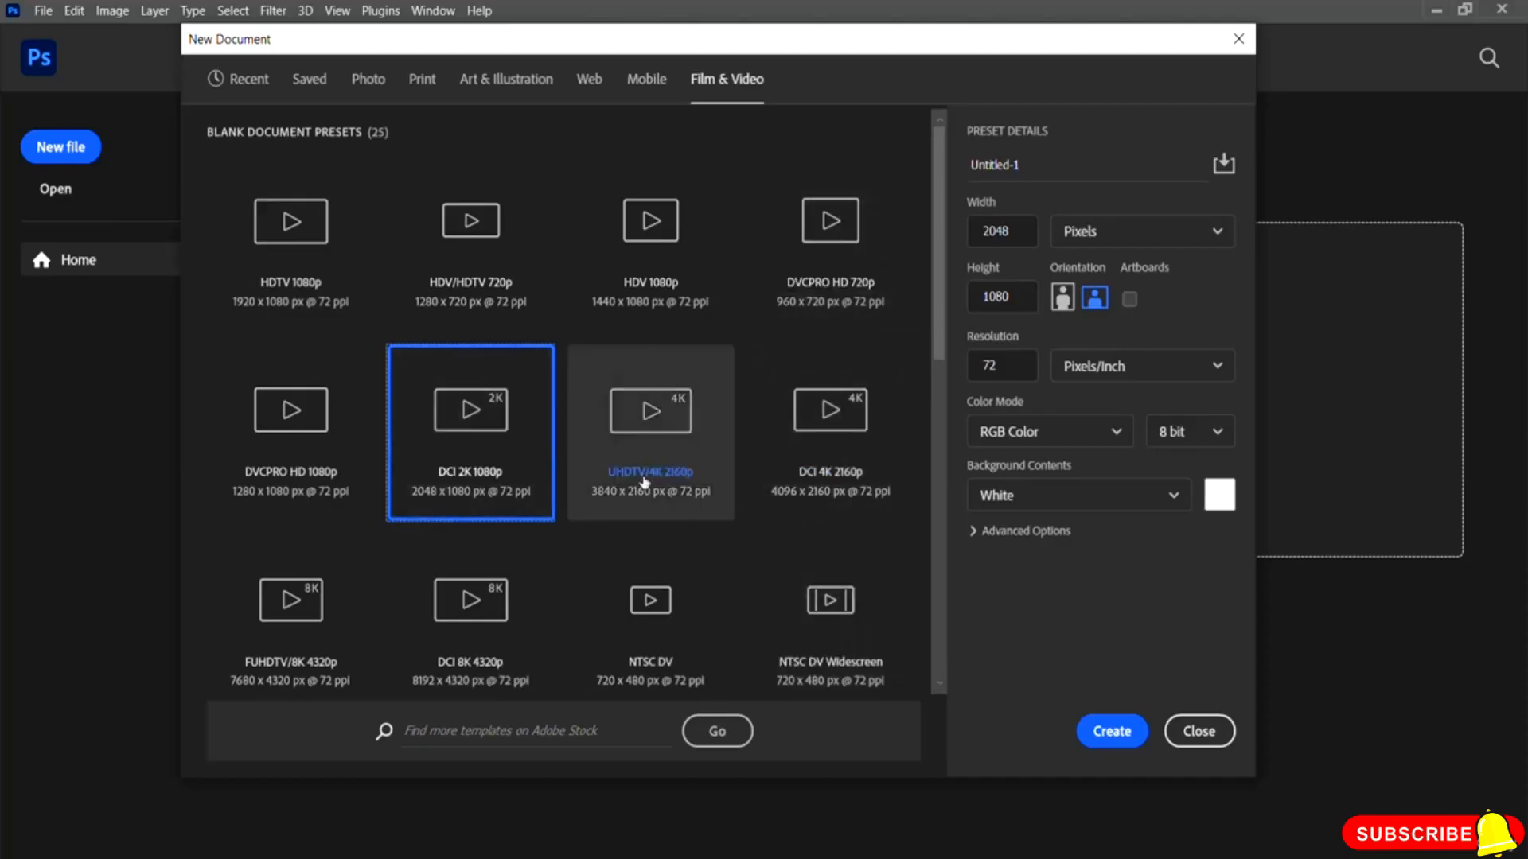
click(660, 432)
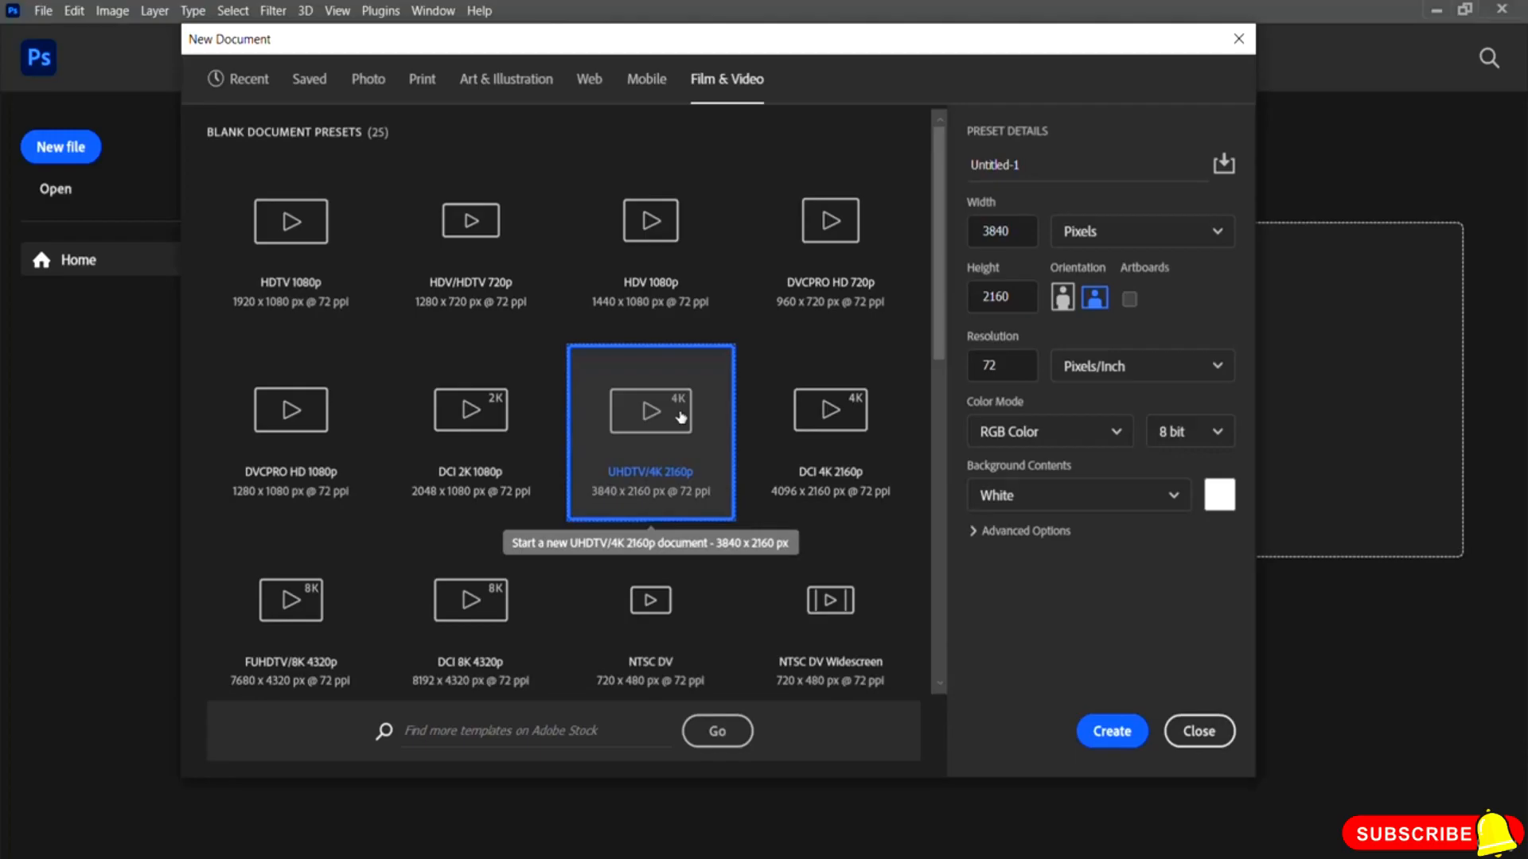
click(819, 424)
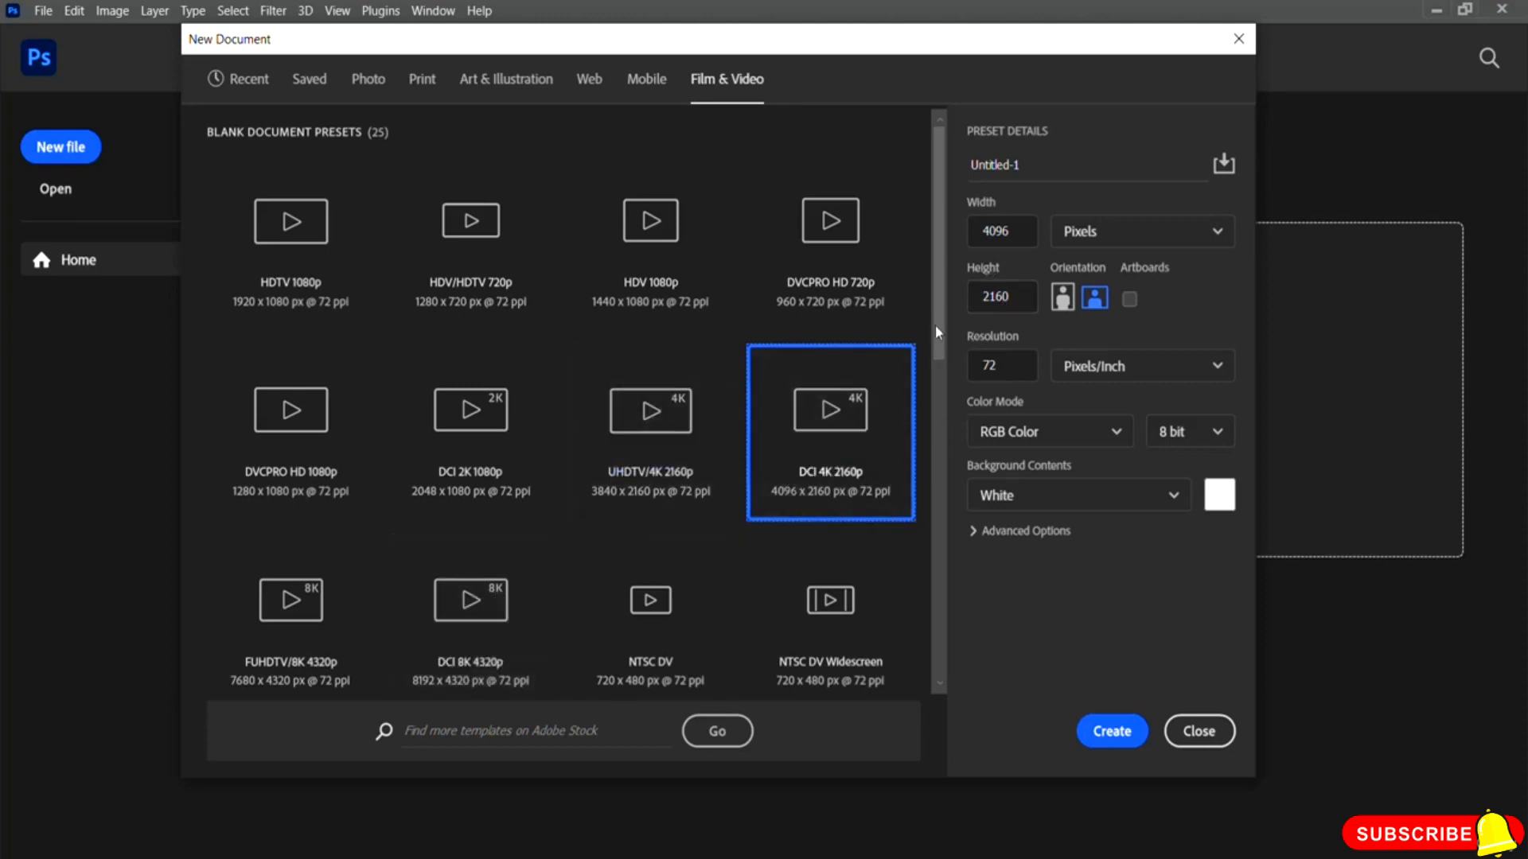
drag(935, 327, 947, 378)
scroll(953, 400, down, 1)
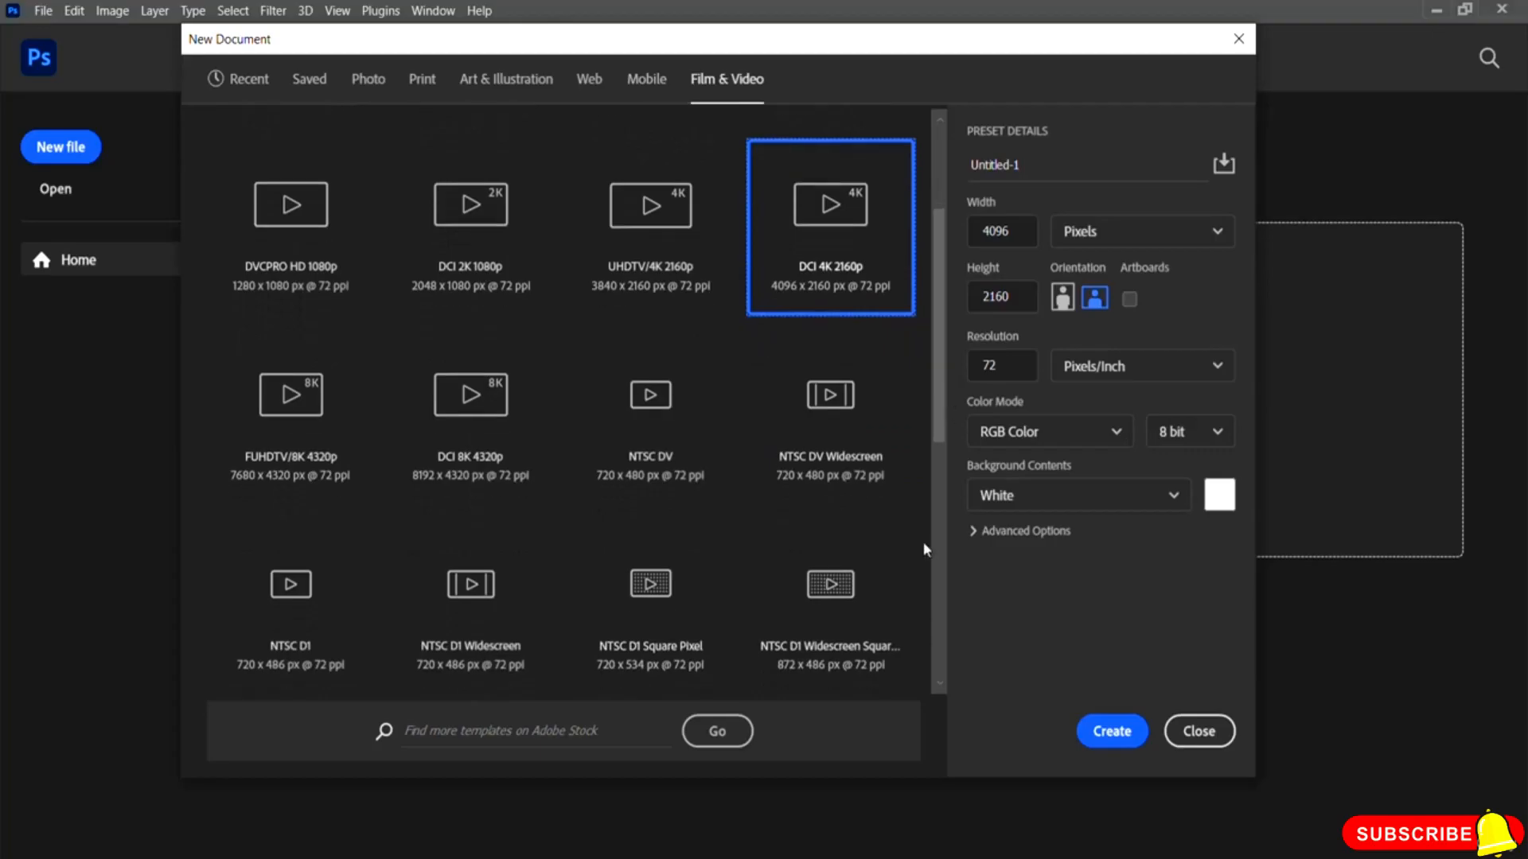
click(299, 419)
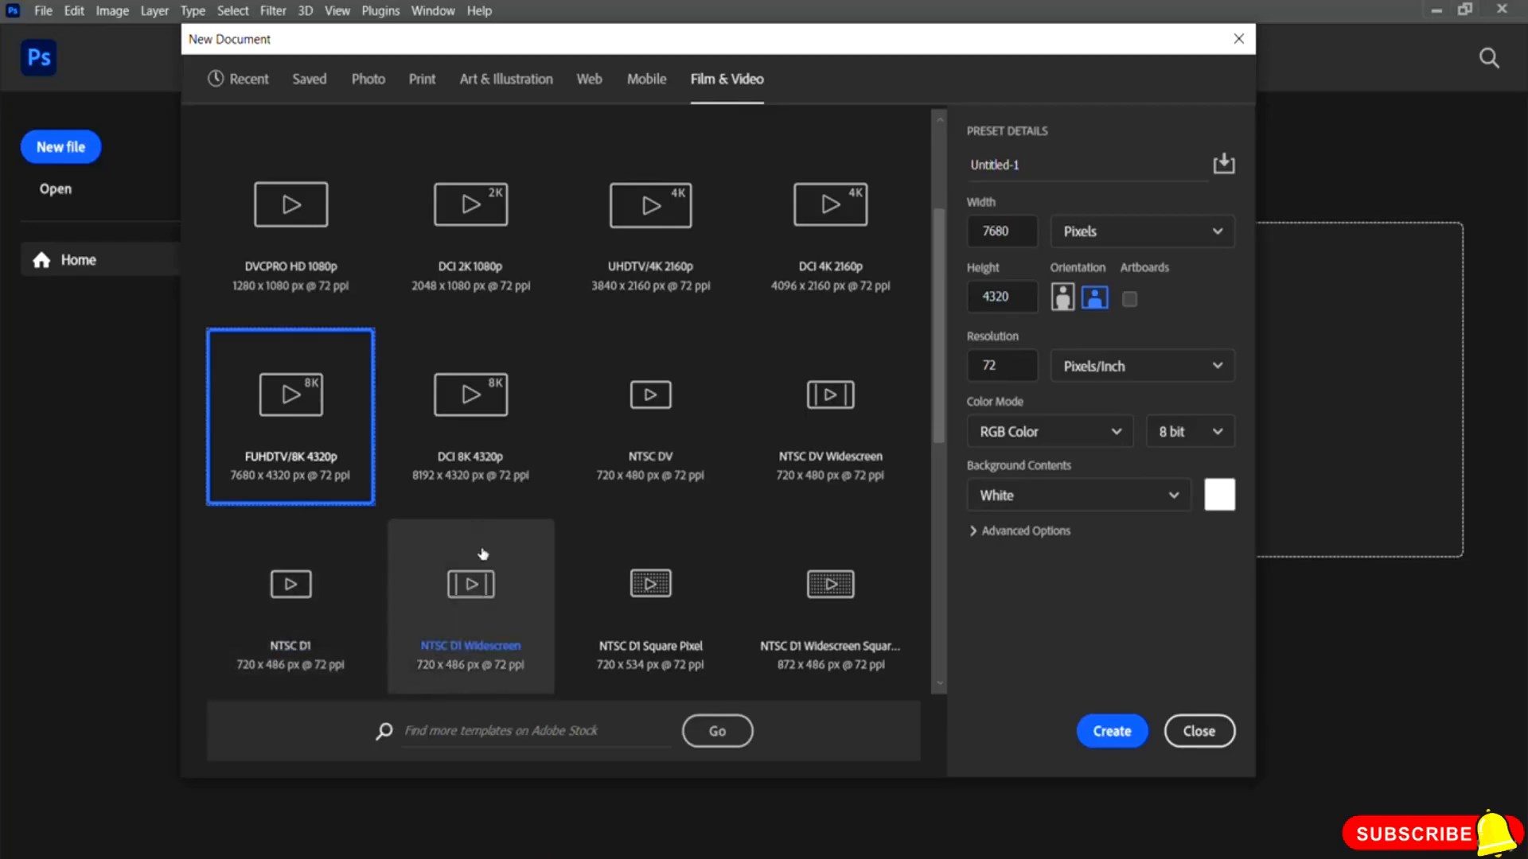
scroll(481, 533, up, 3)
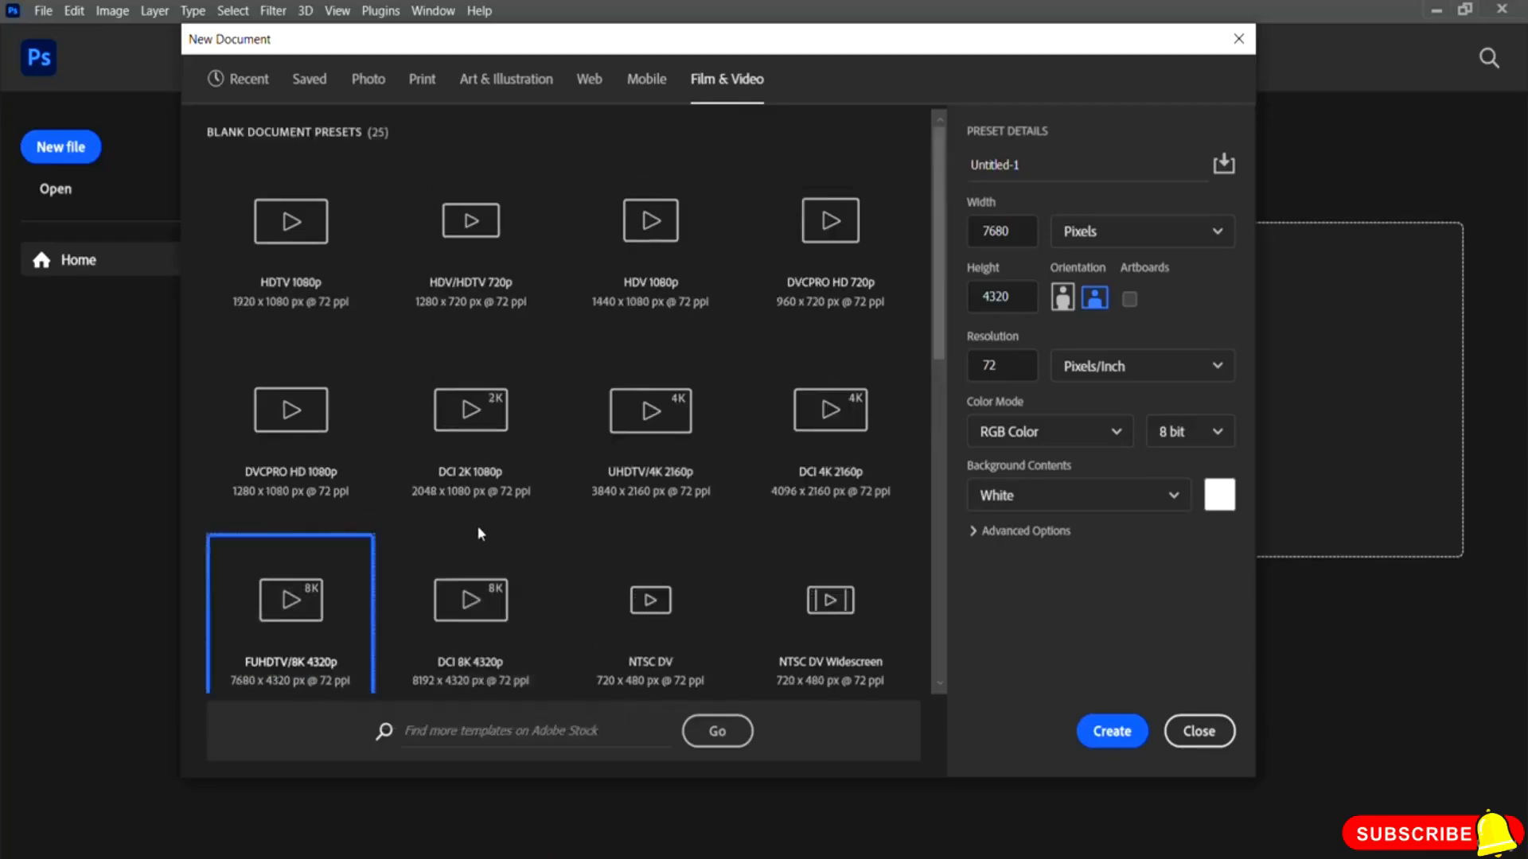
Step: Create a new document from the recent Default Photoshop Size preset, 7 x 5 inches at 300 ppi in RGB Color
click(248, 79)
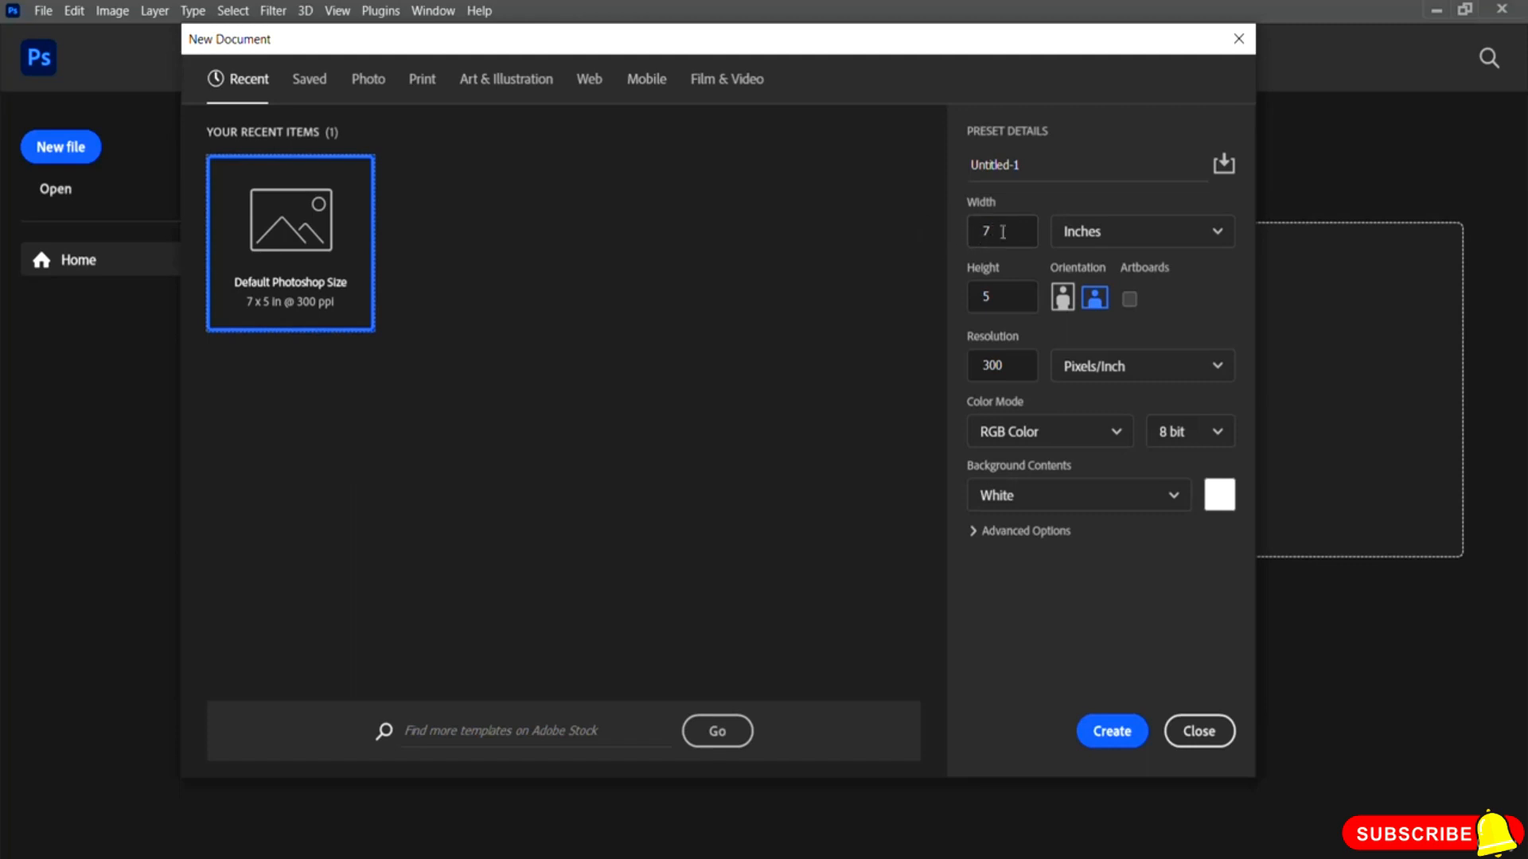
click(1101, 241)
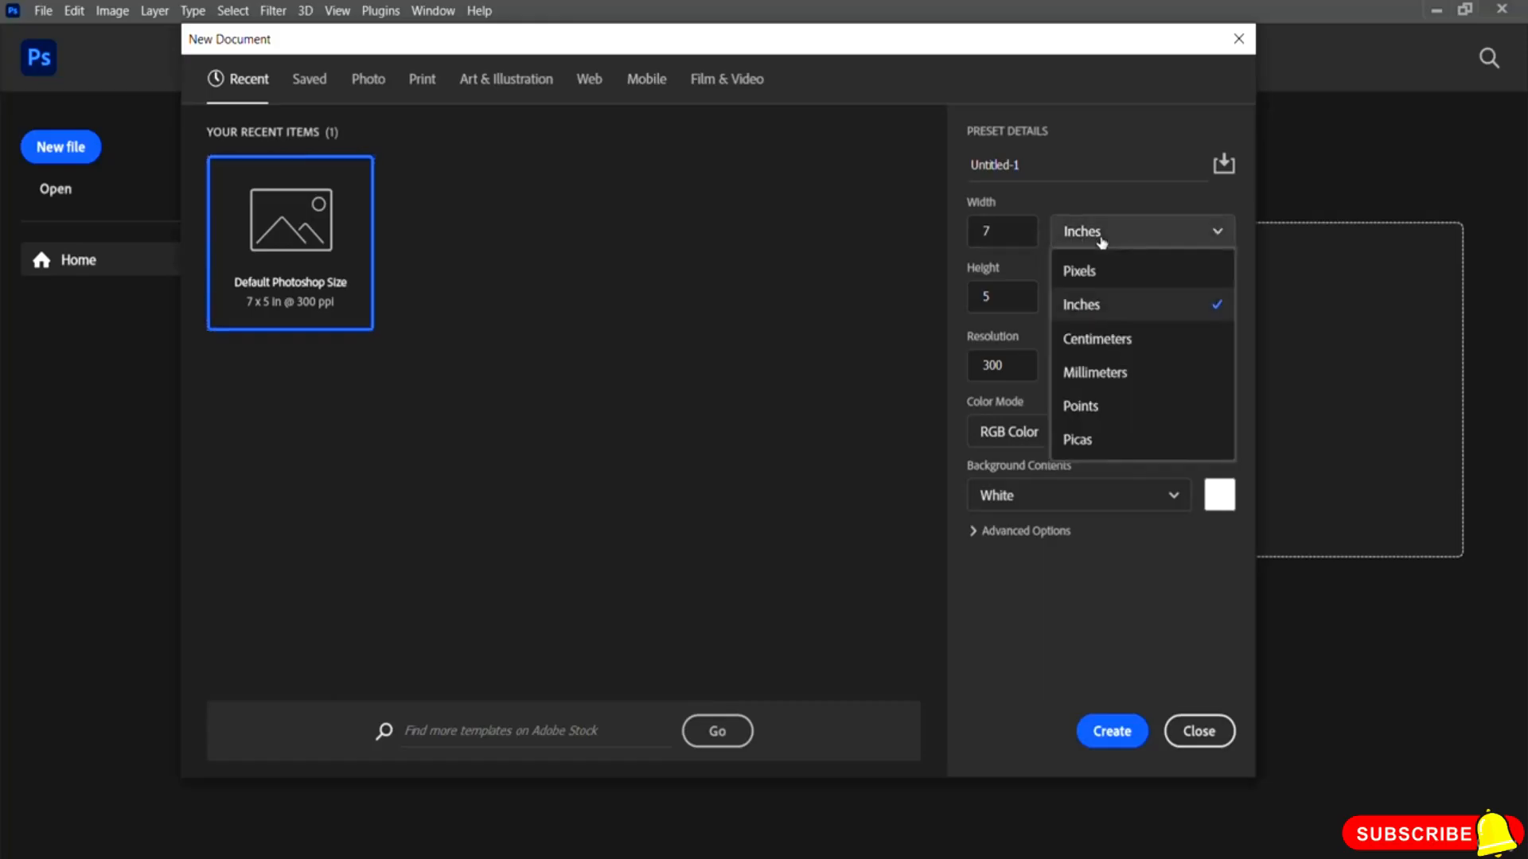
click(1082, 198)
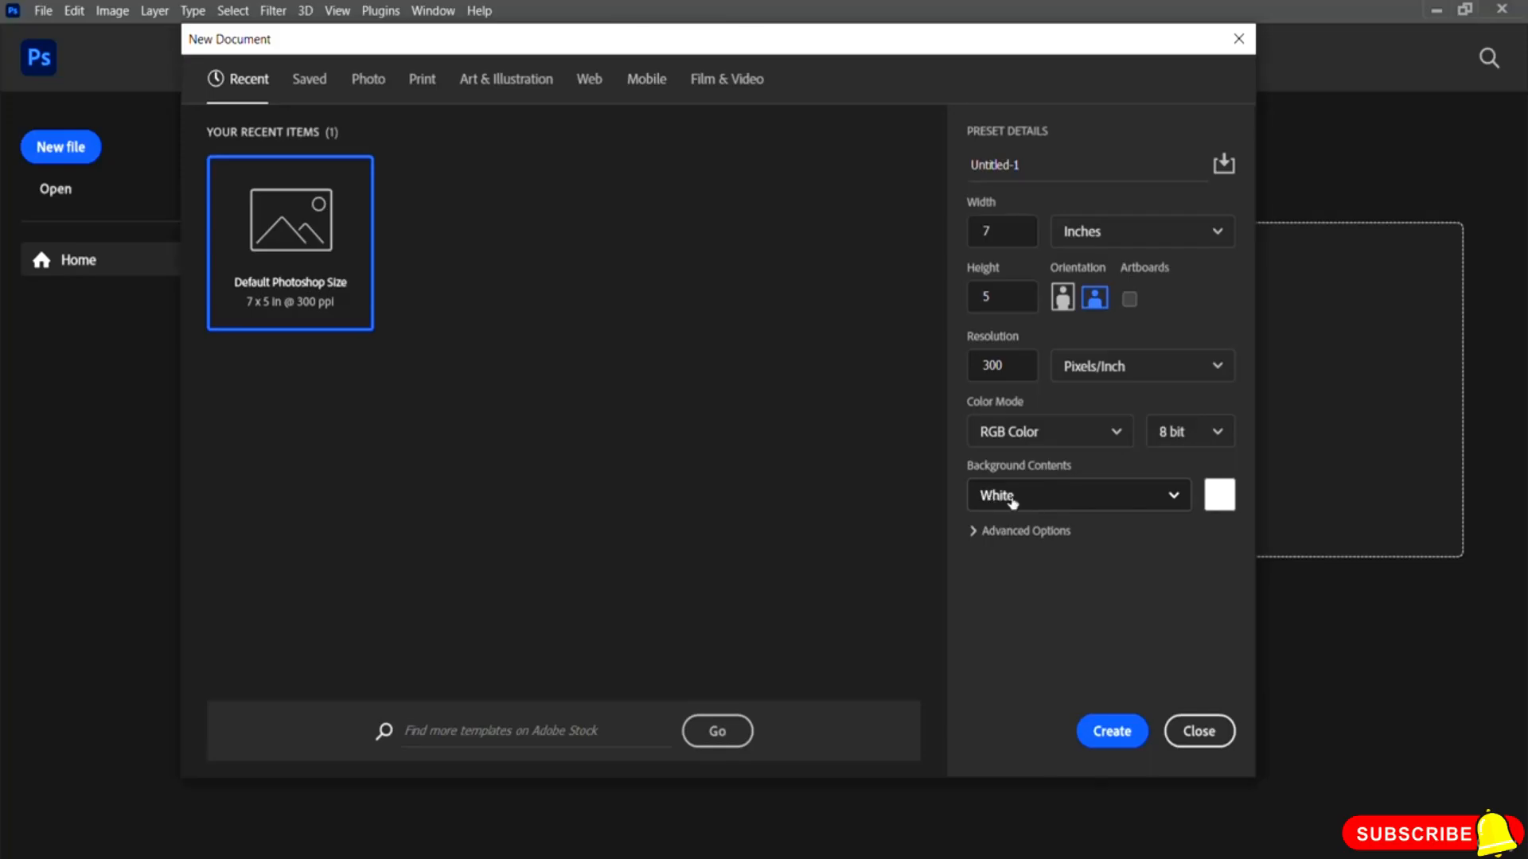
click(1066, 434)
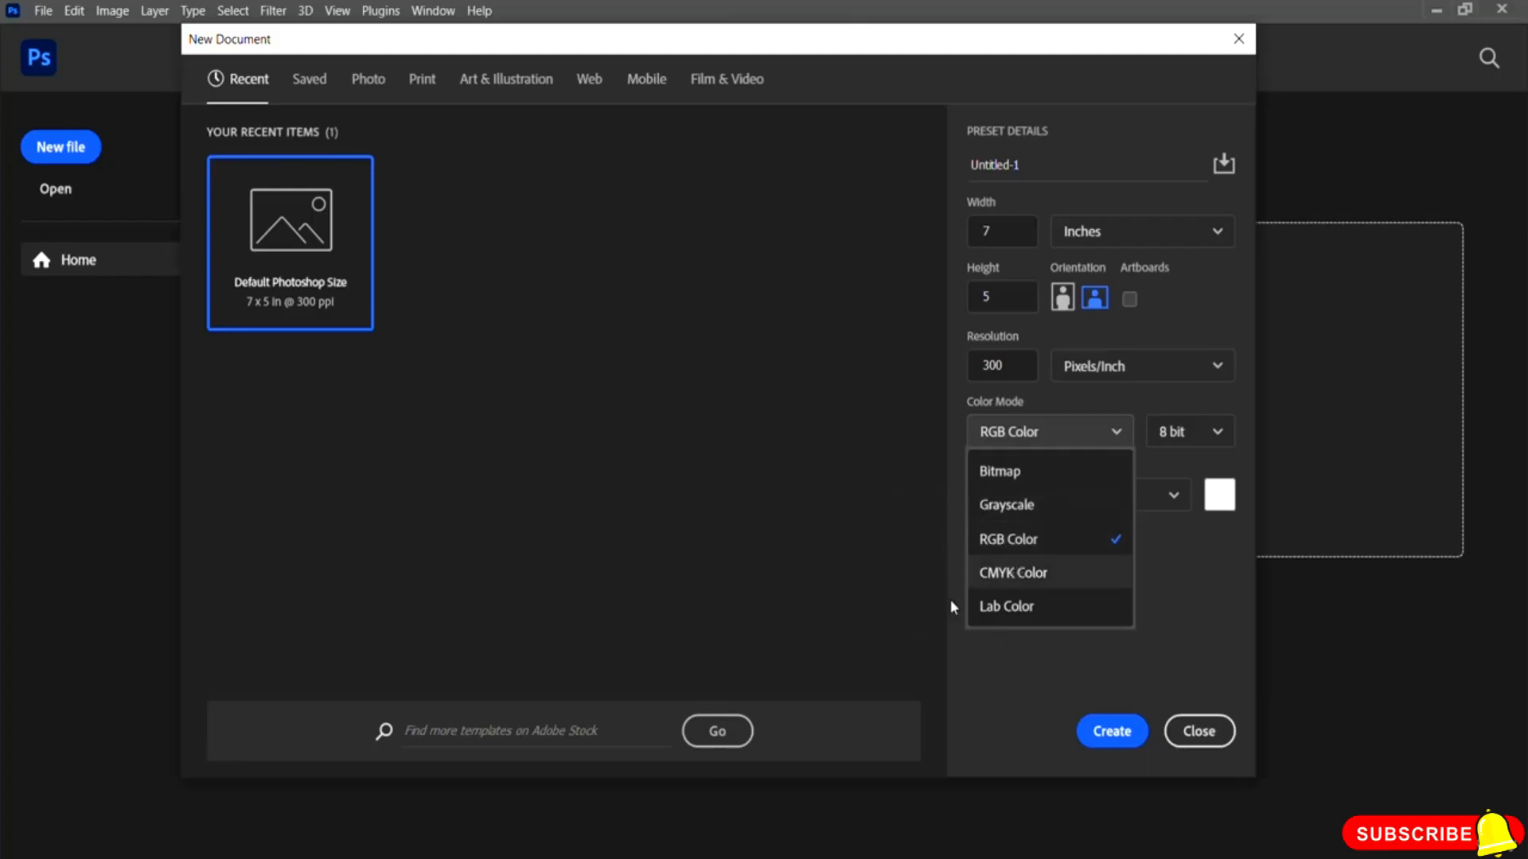
click(1191, 626)
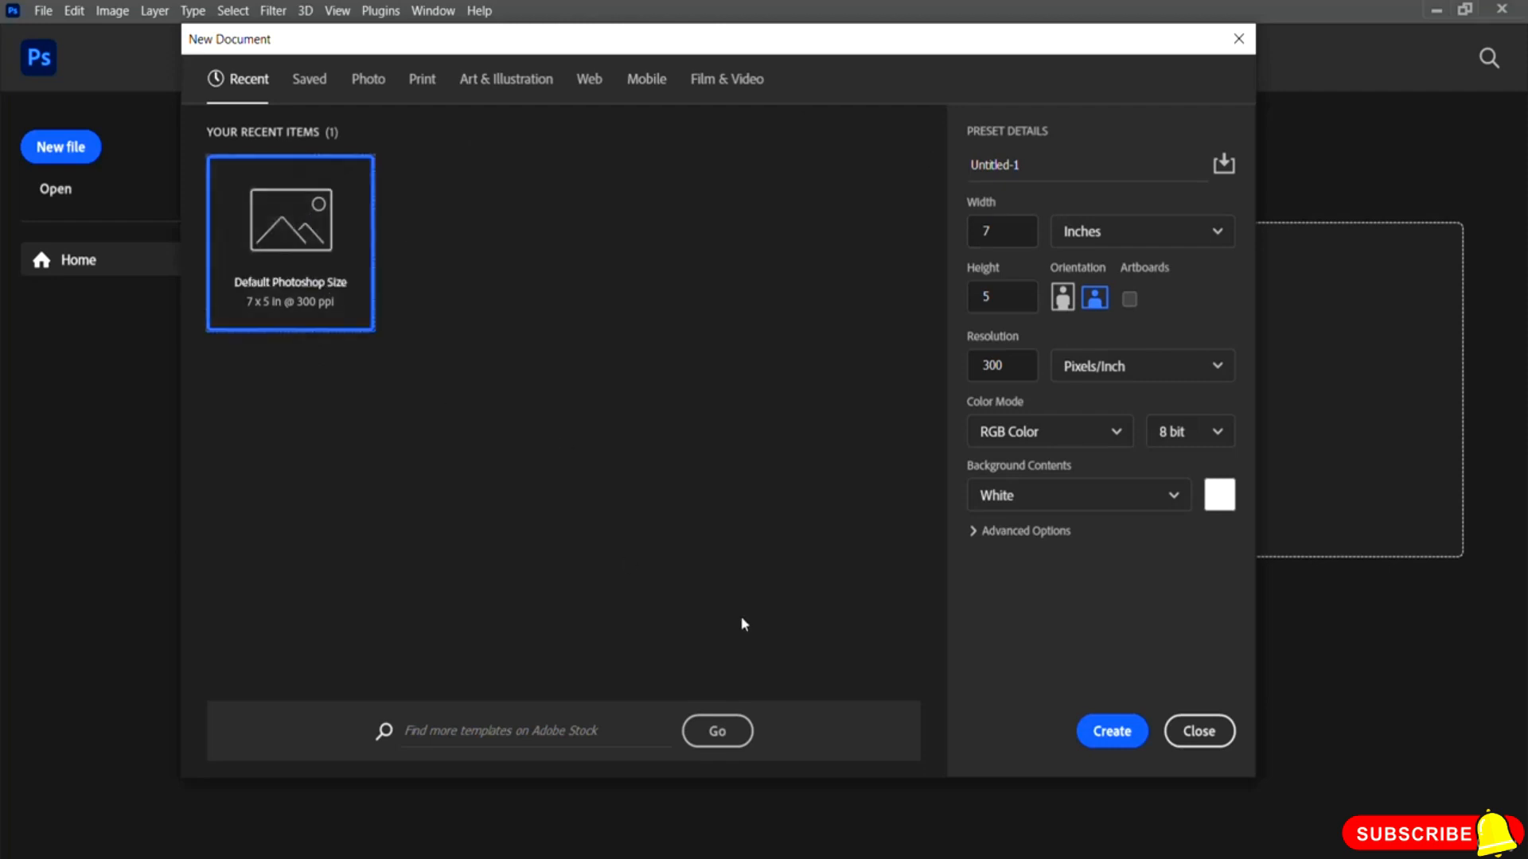
click(1110, 733)
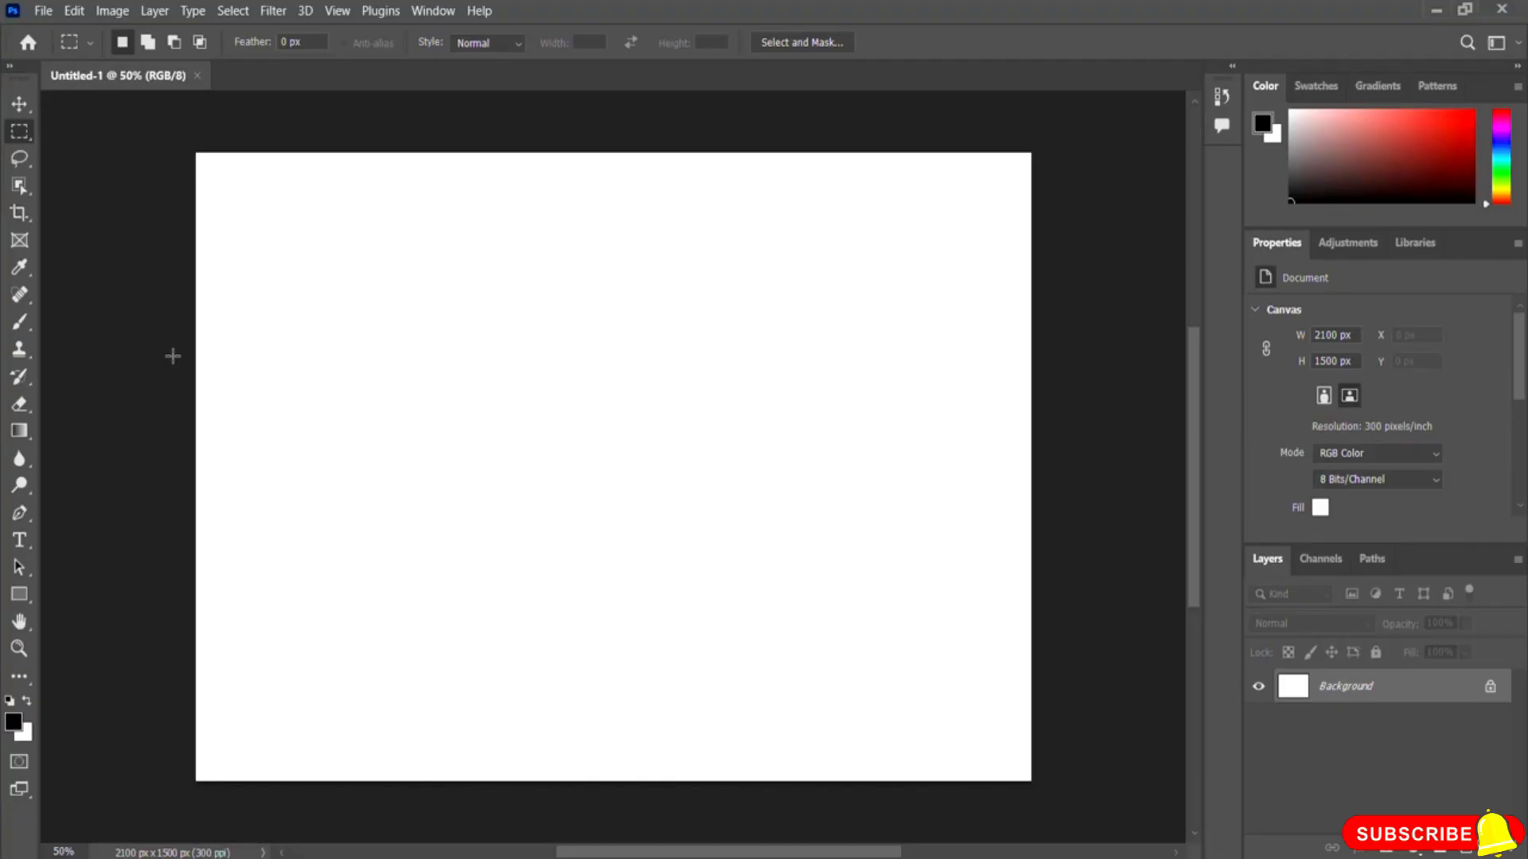
Step: Open the image pexels-anna-romanova-8630001 from the Photoshop Resource File folder as a separate document
key(v)
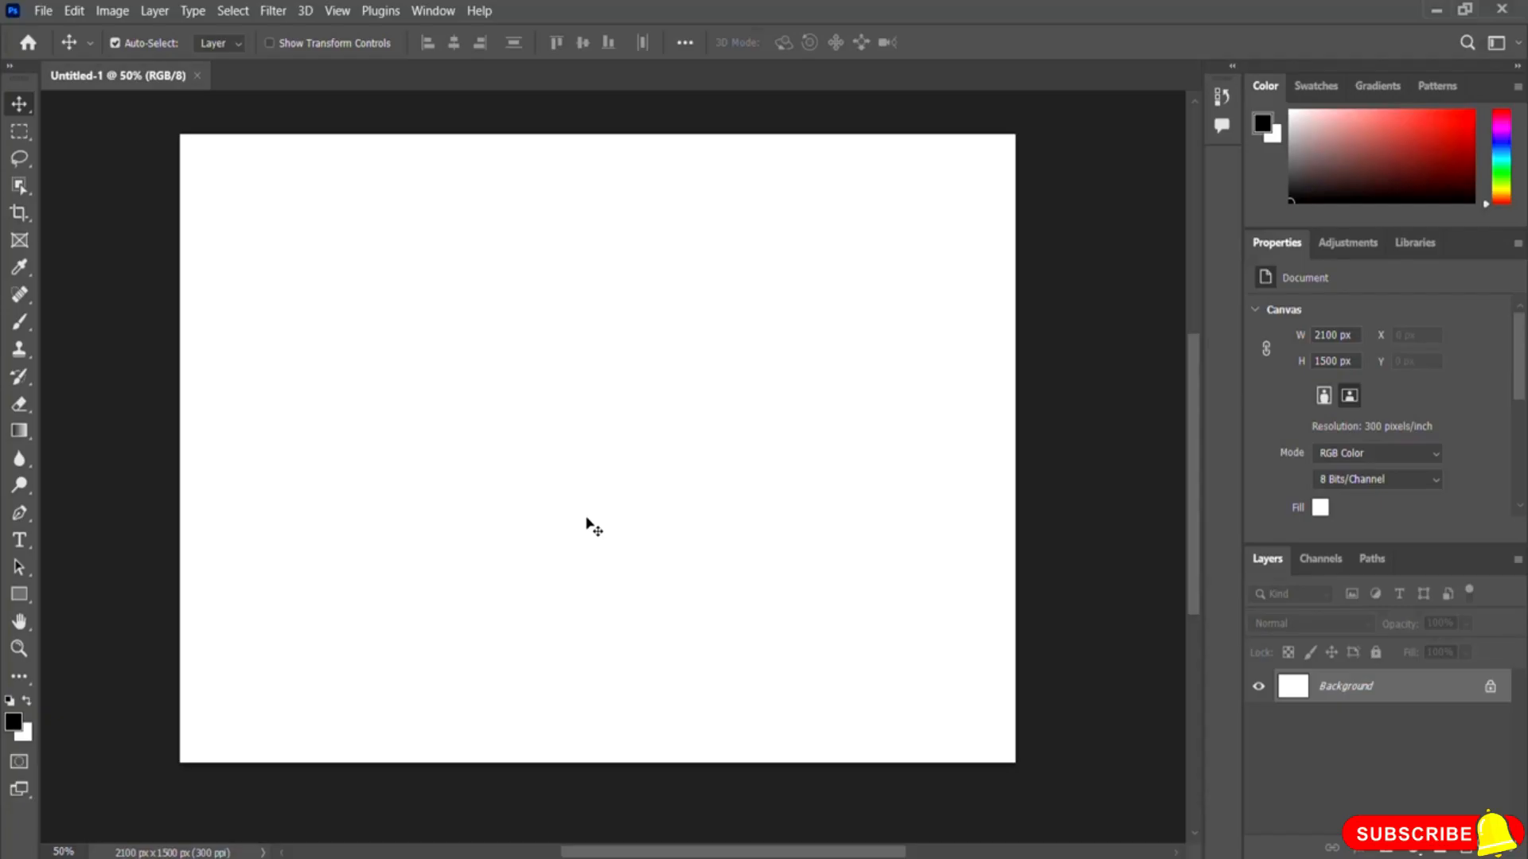
click(43, 14)
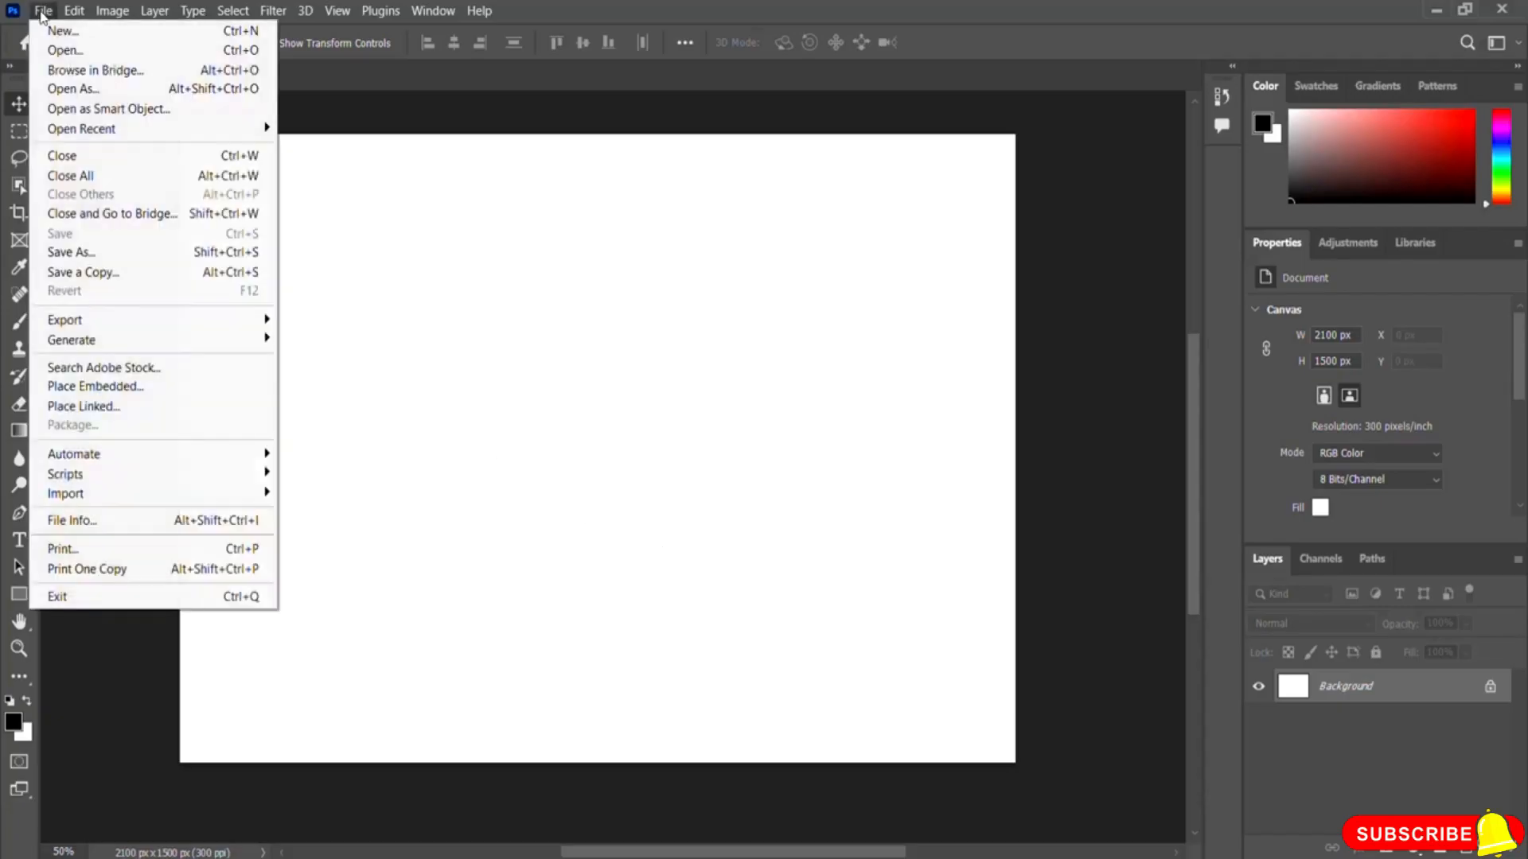
click(162, 53)
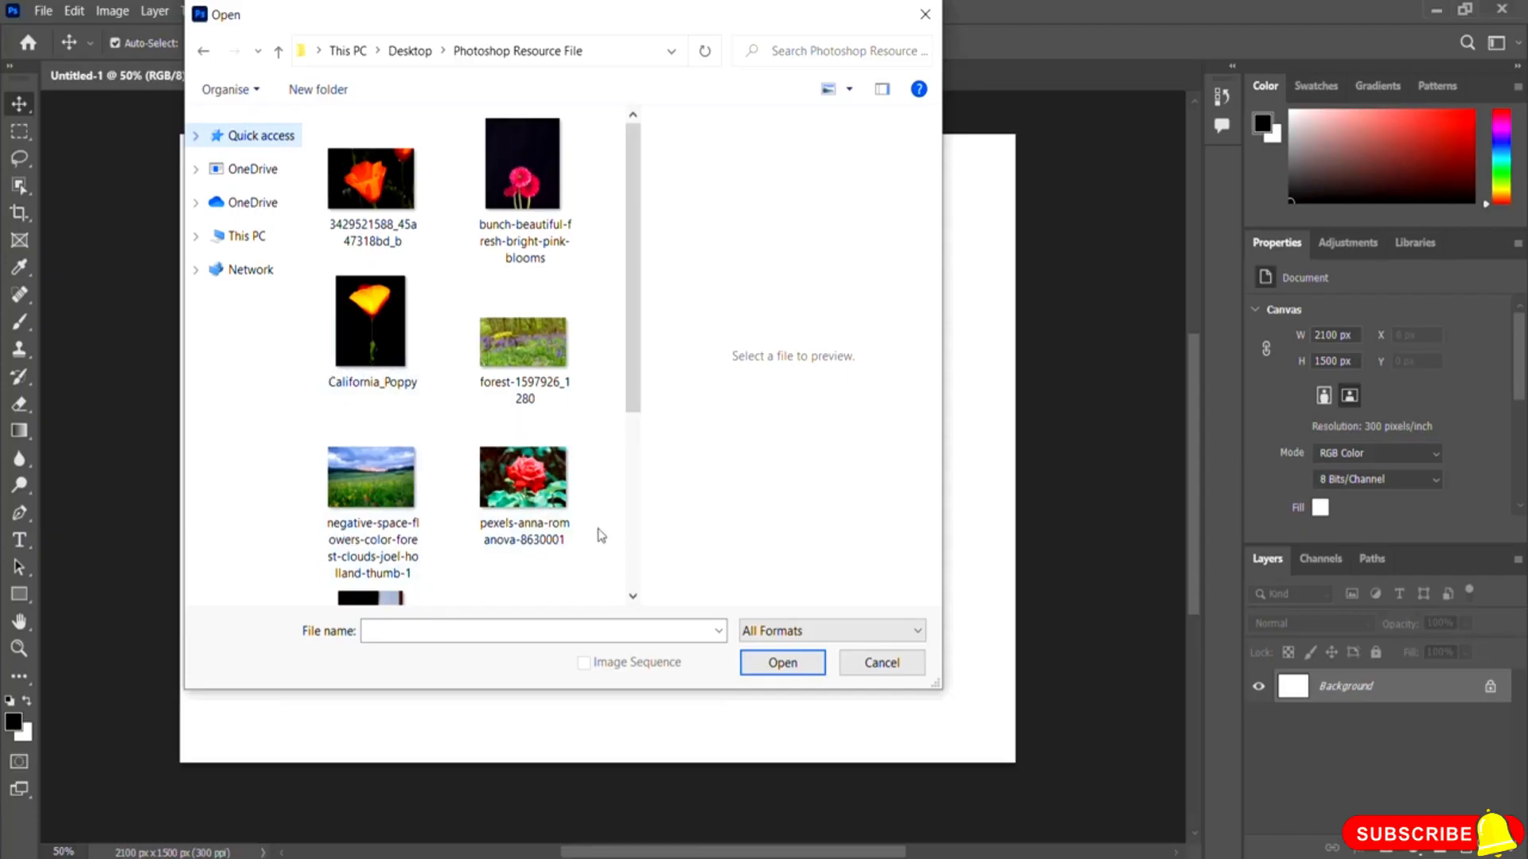
click(538, 507)
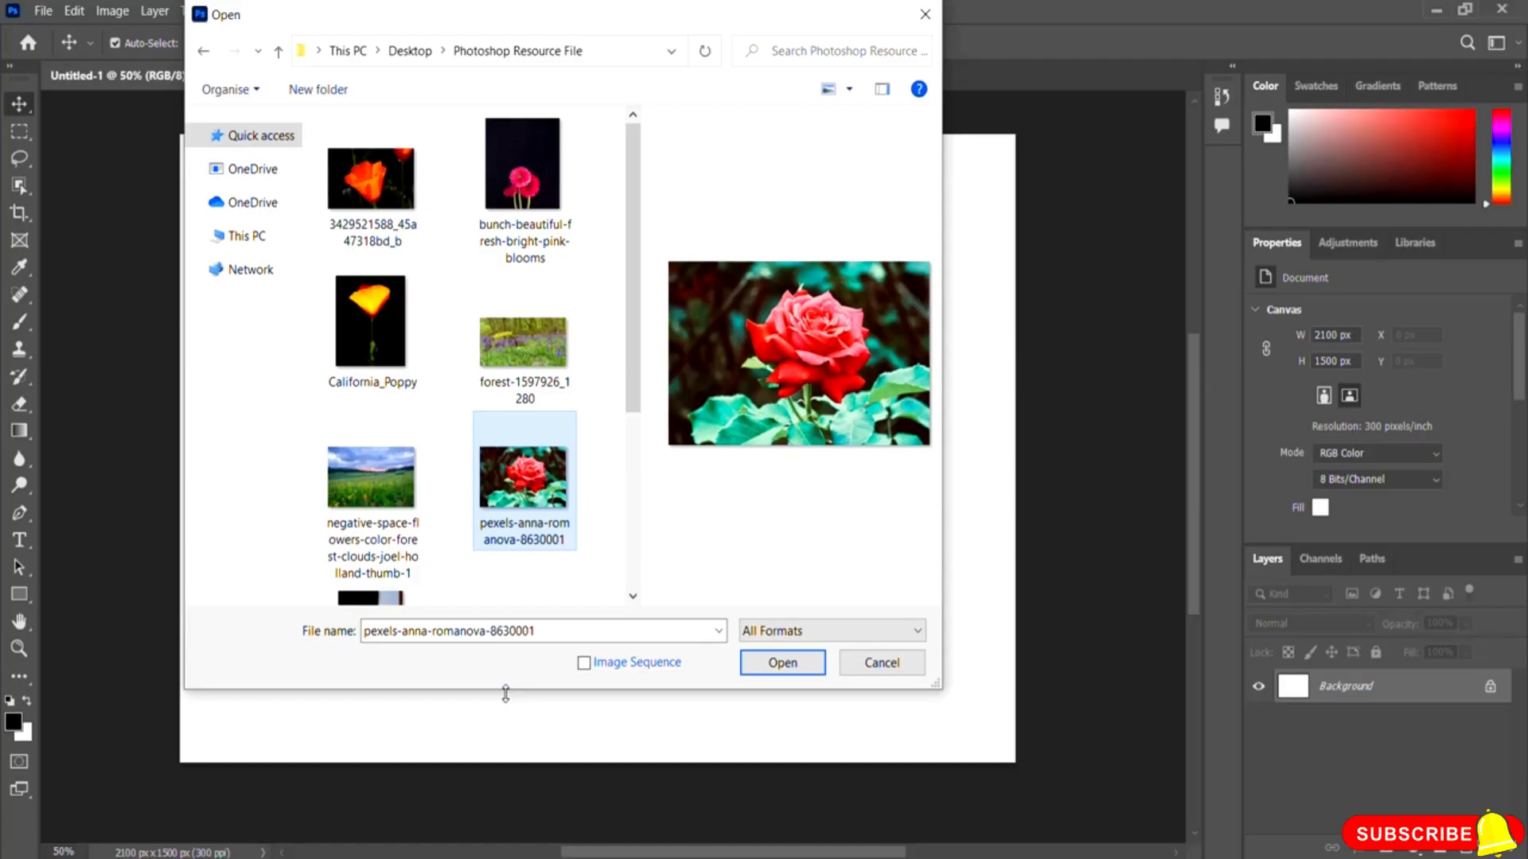
click(796, 665)
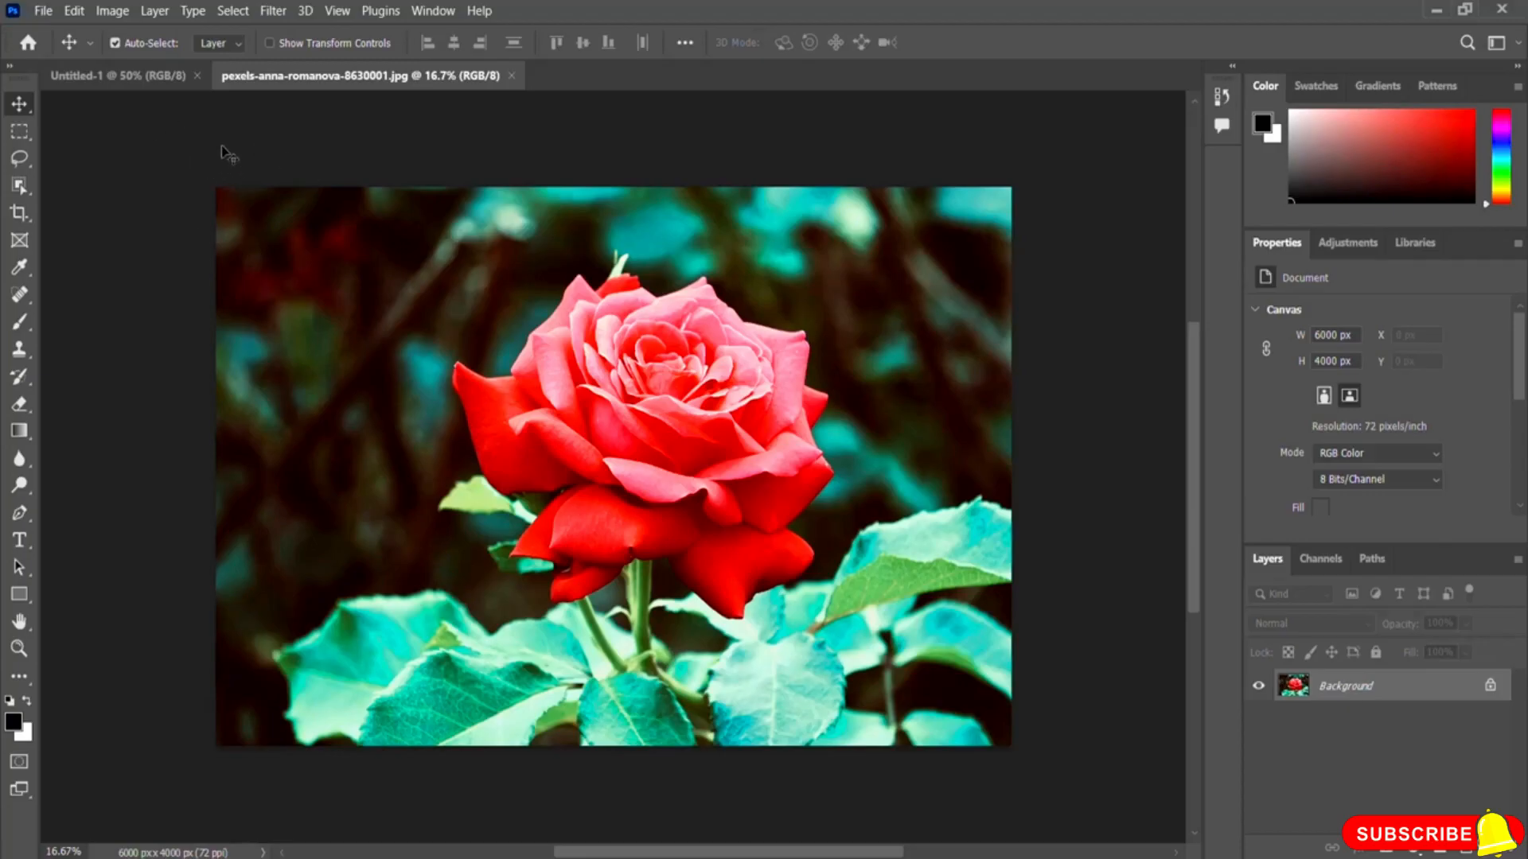
Step: Switch back and forth between the Untitled-1 and rose image documents, then close the rose image document
click(124, 84)
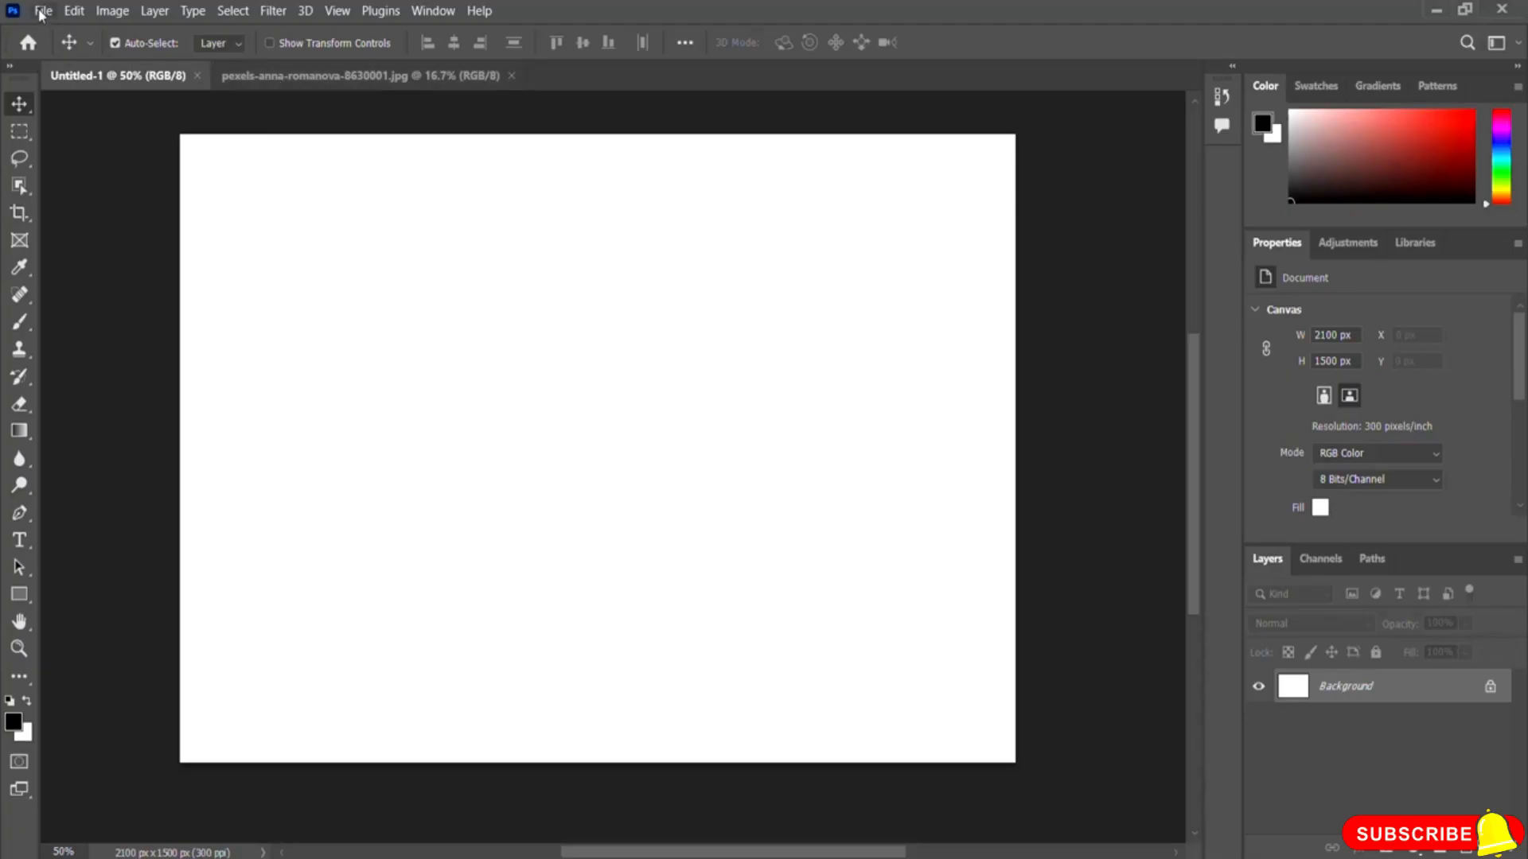
click(287, 80)
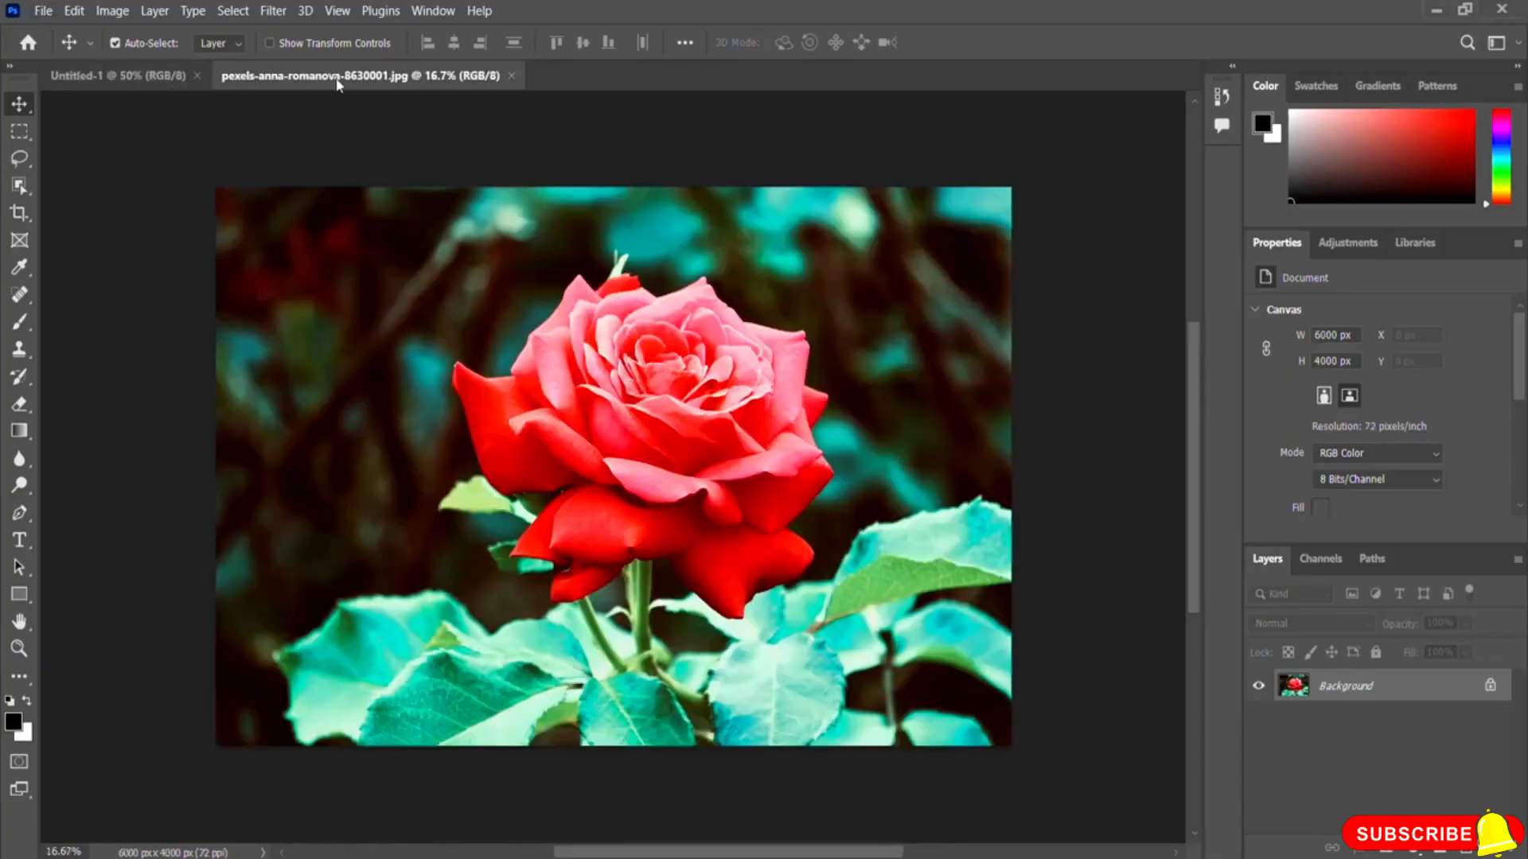
click(113, 79)
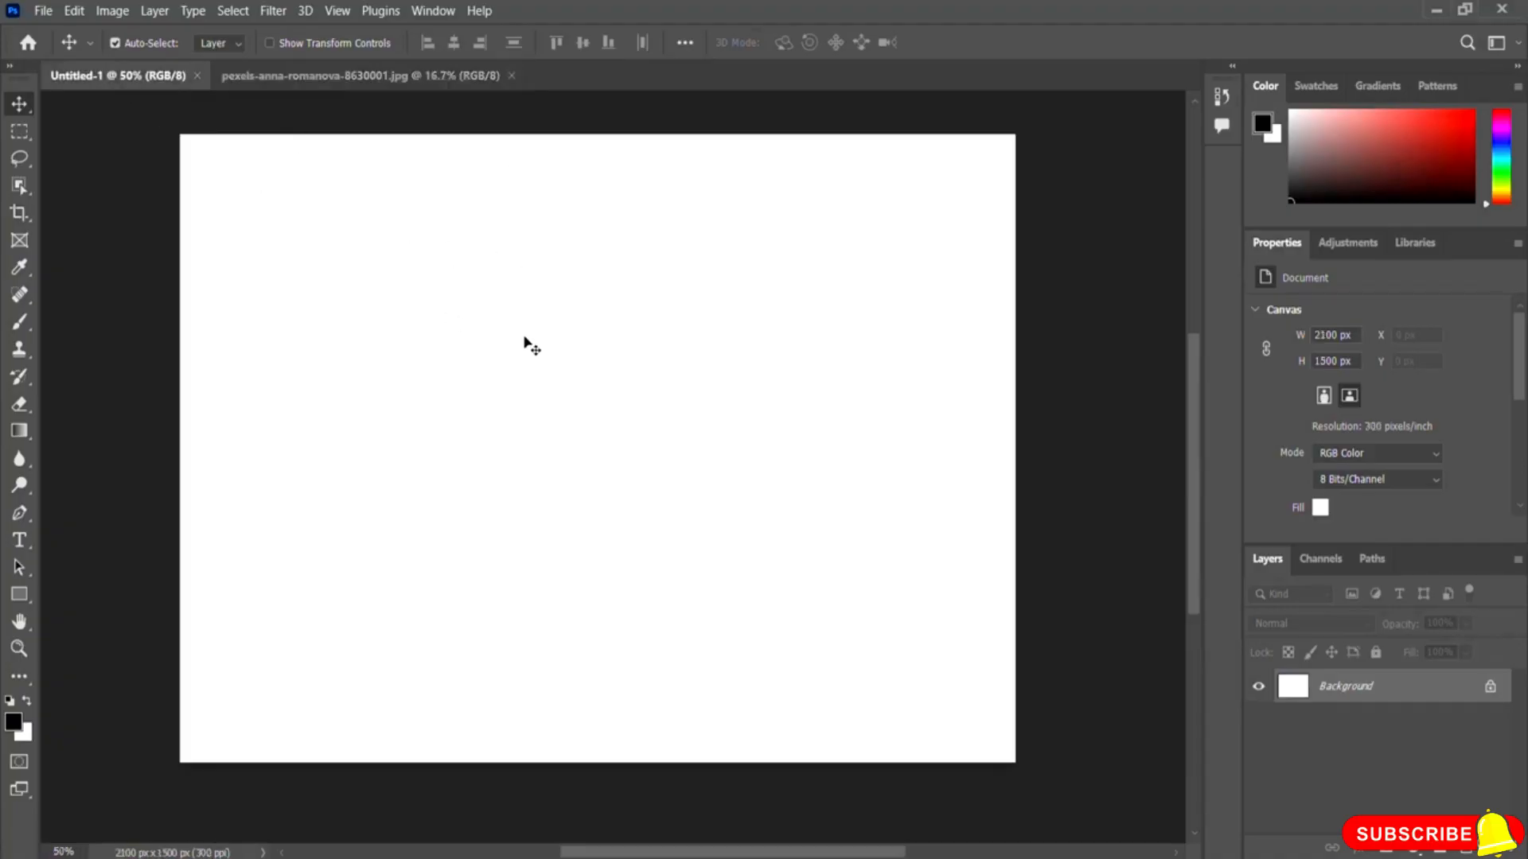
click(334, 75)
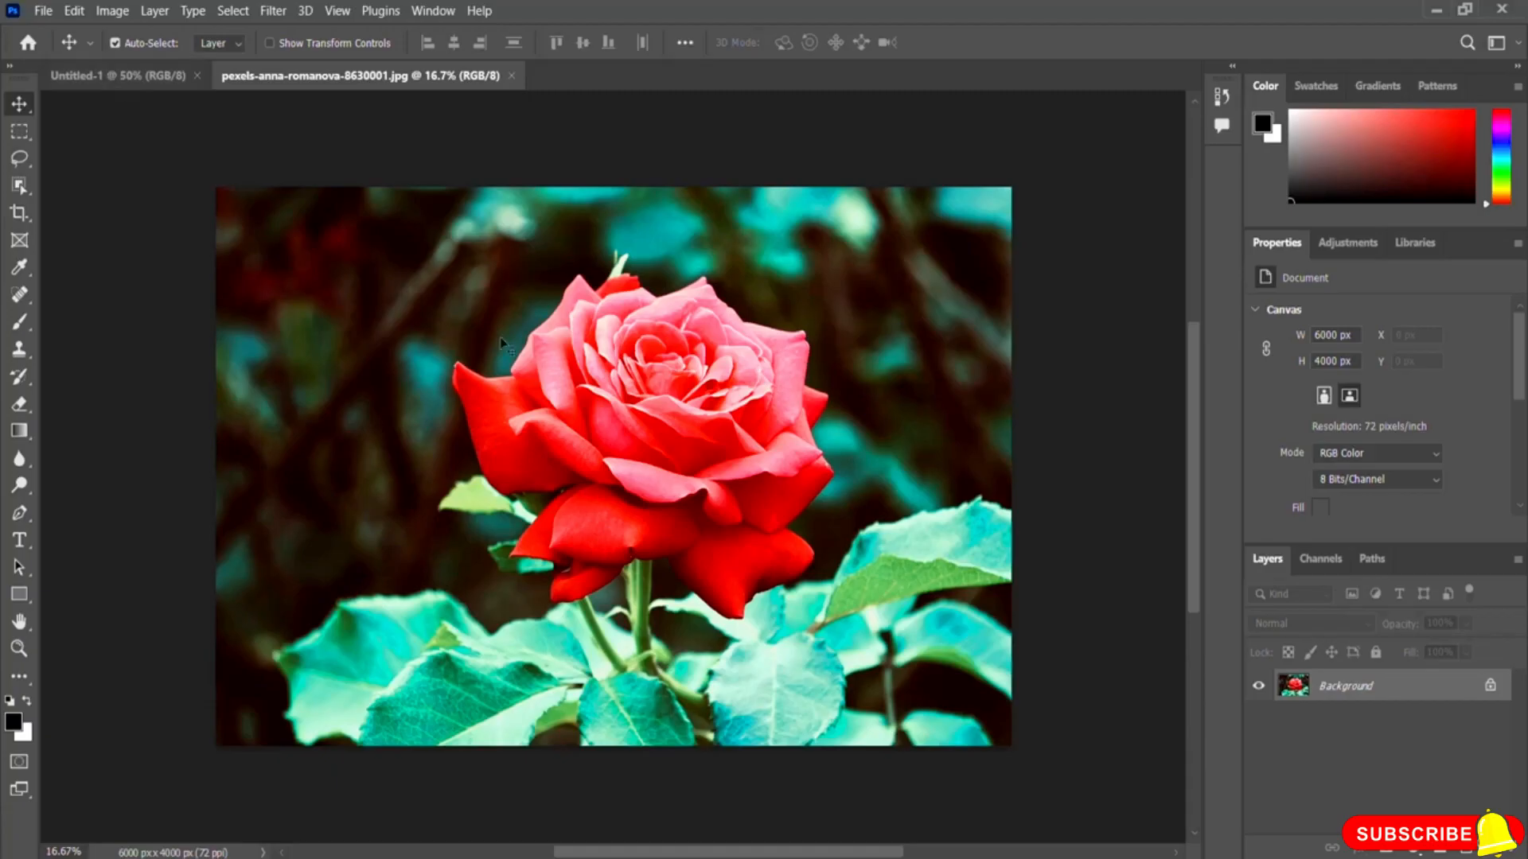
click(119, 75)
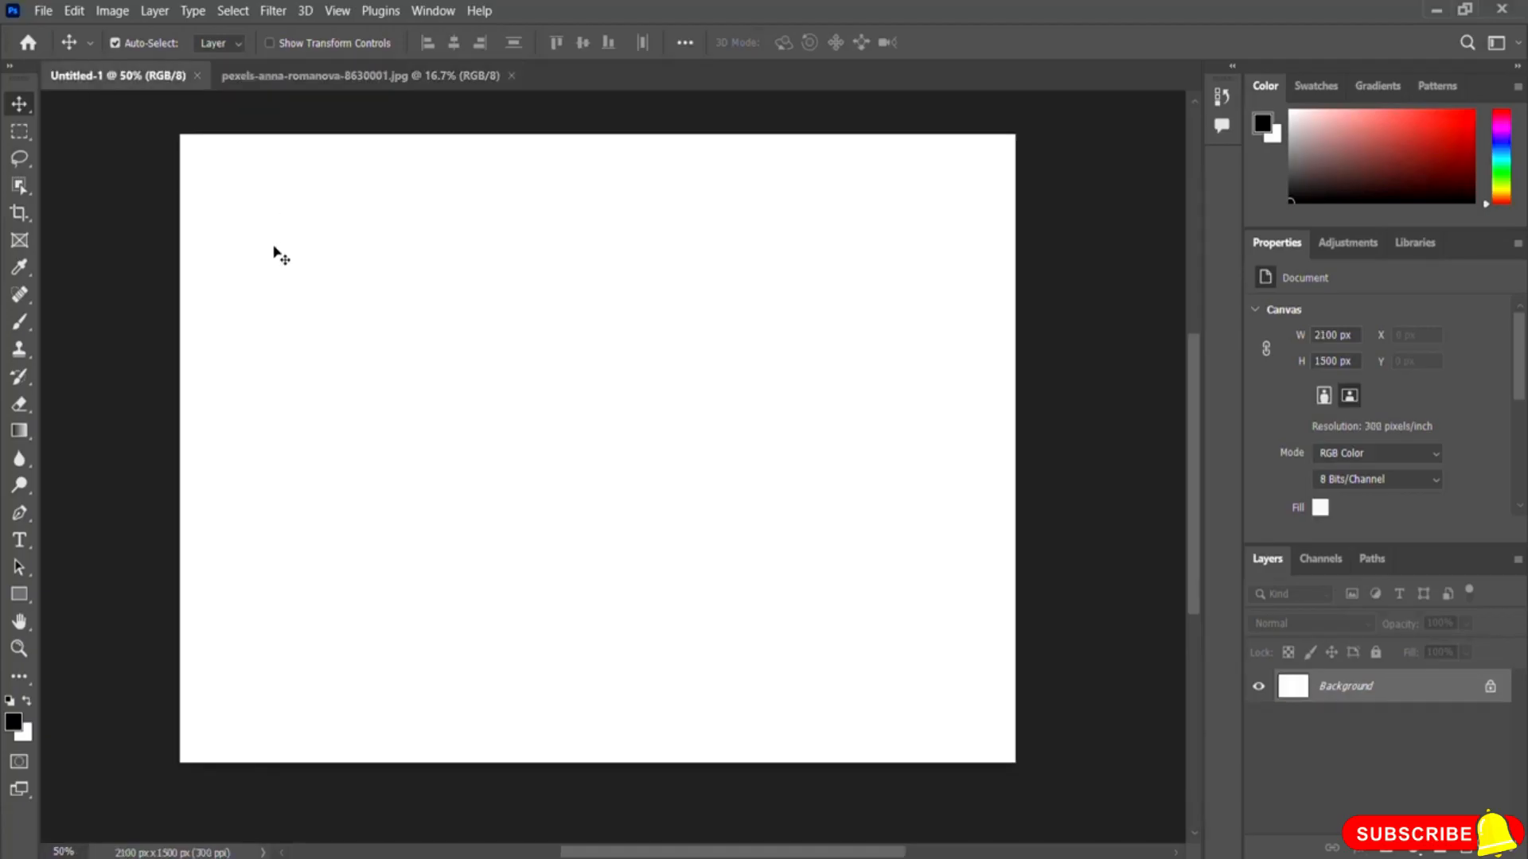
click(370, 76)
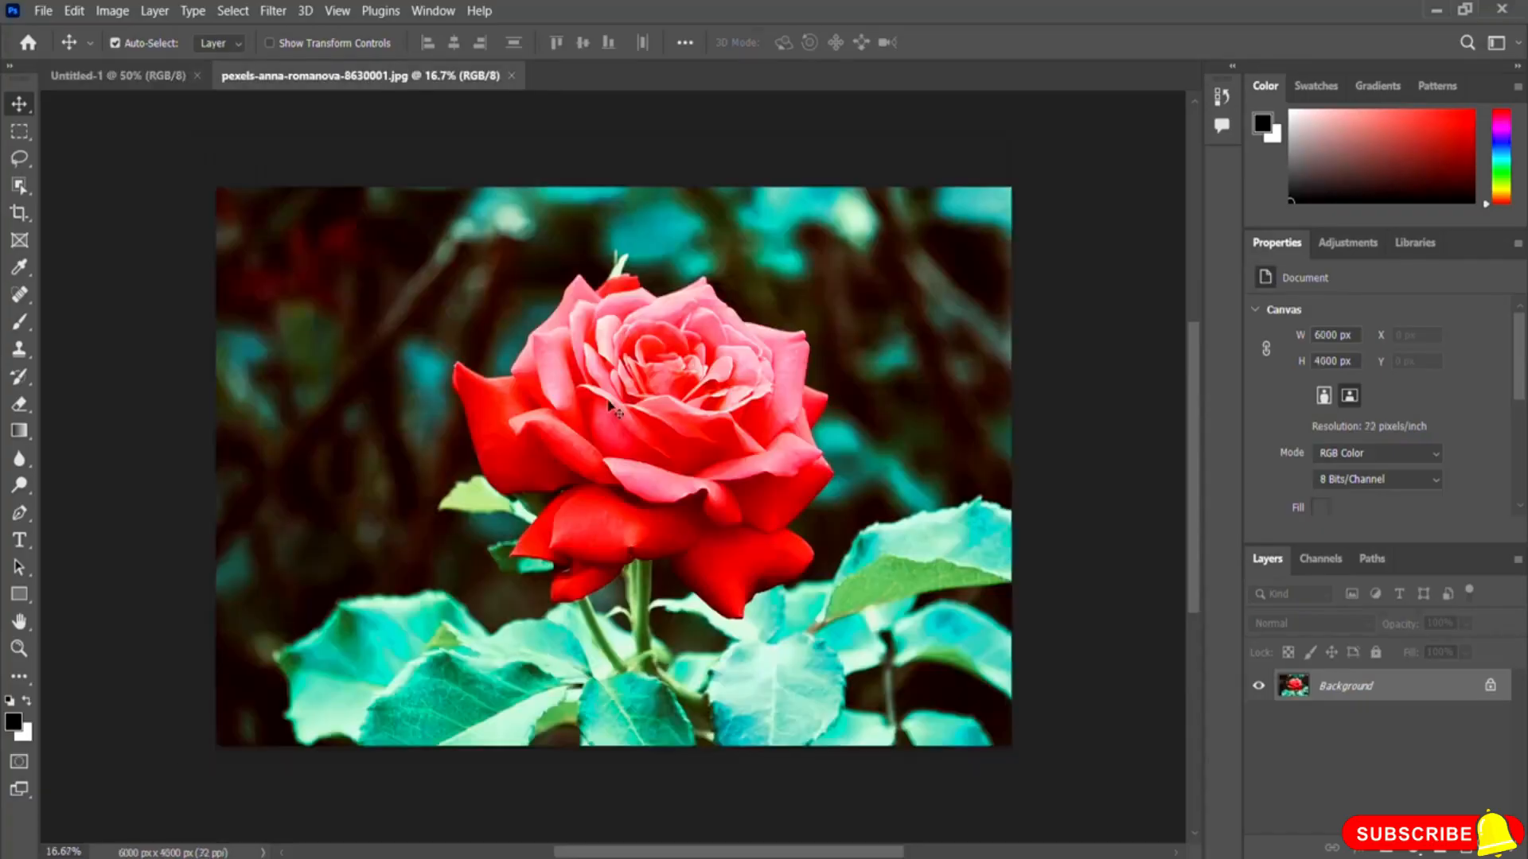
click(113, 75)
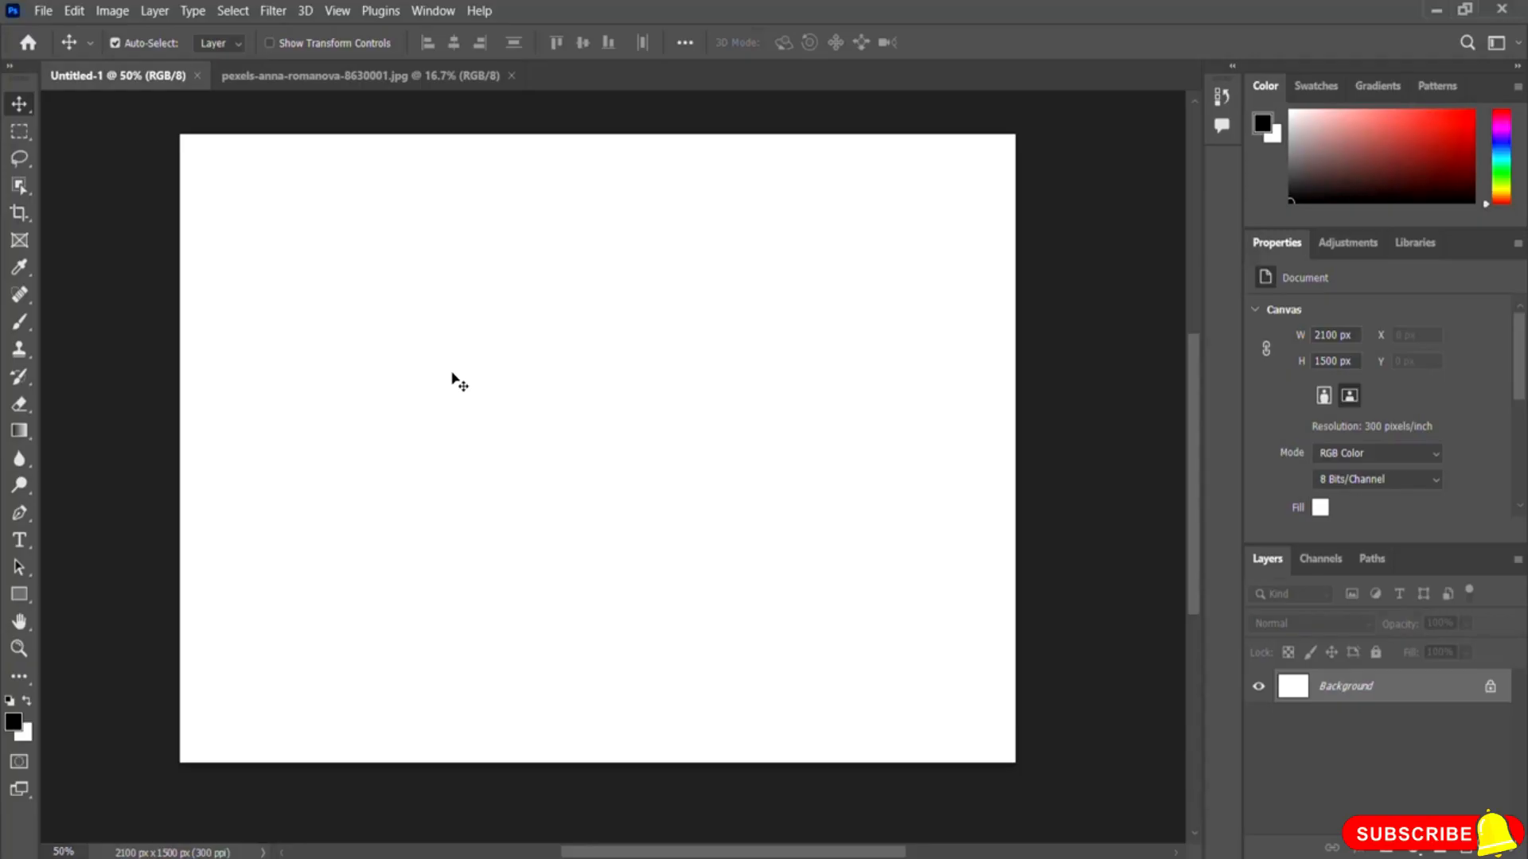
click(512, 74)
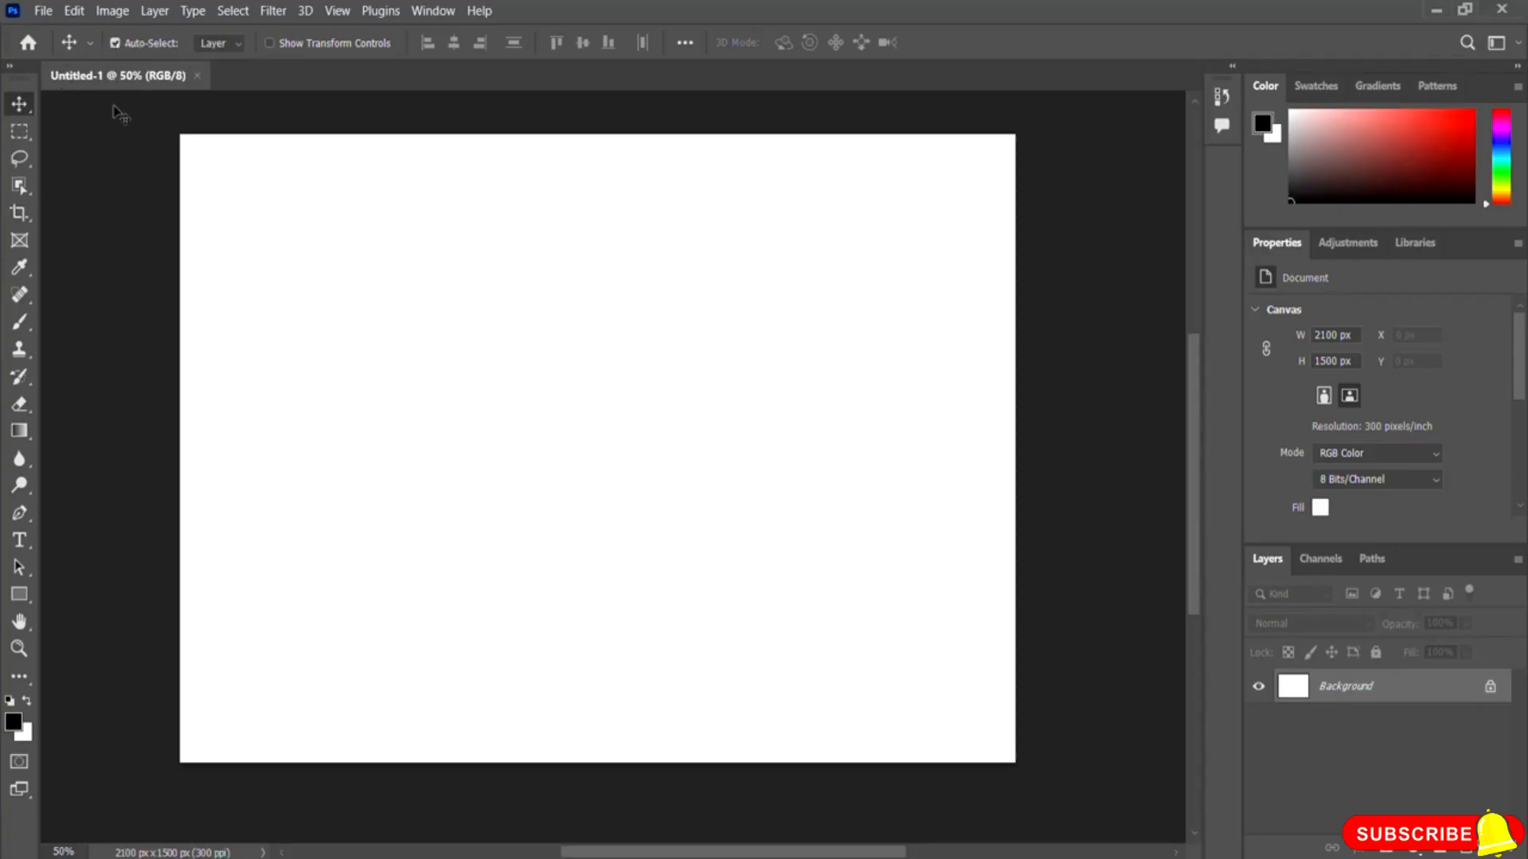
Step: Place the image pexels-anna-romanova-8630001 embedded into Untitled-1 and commit the placement
click(42, 12)
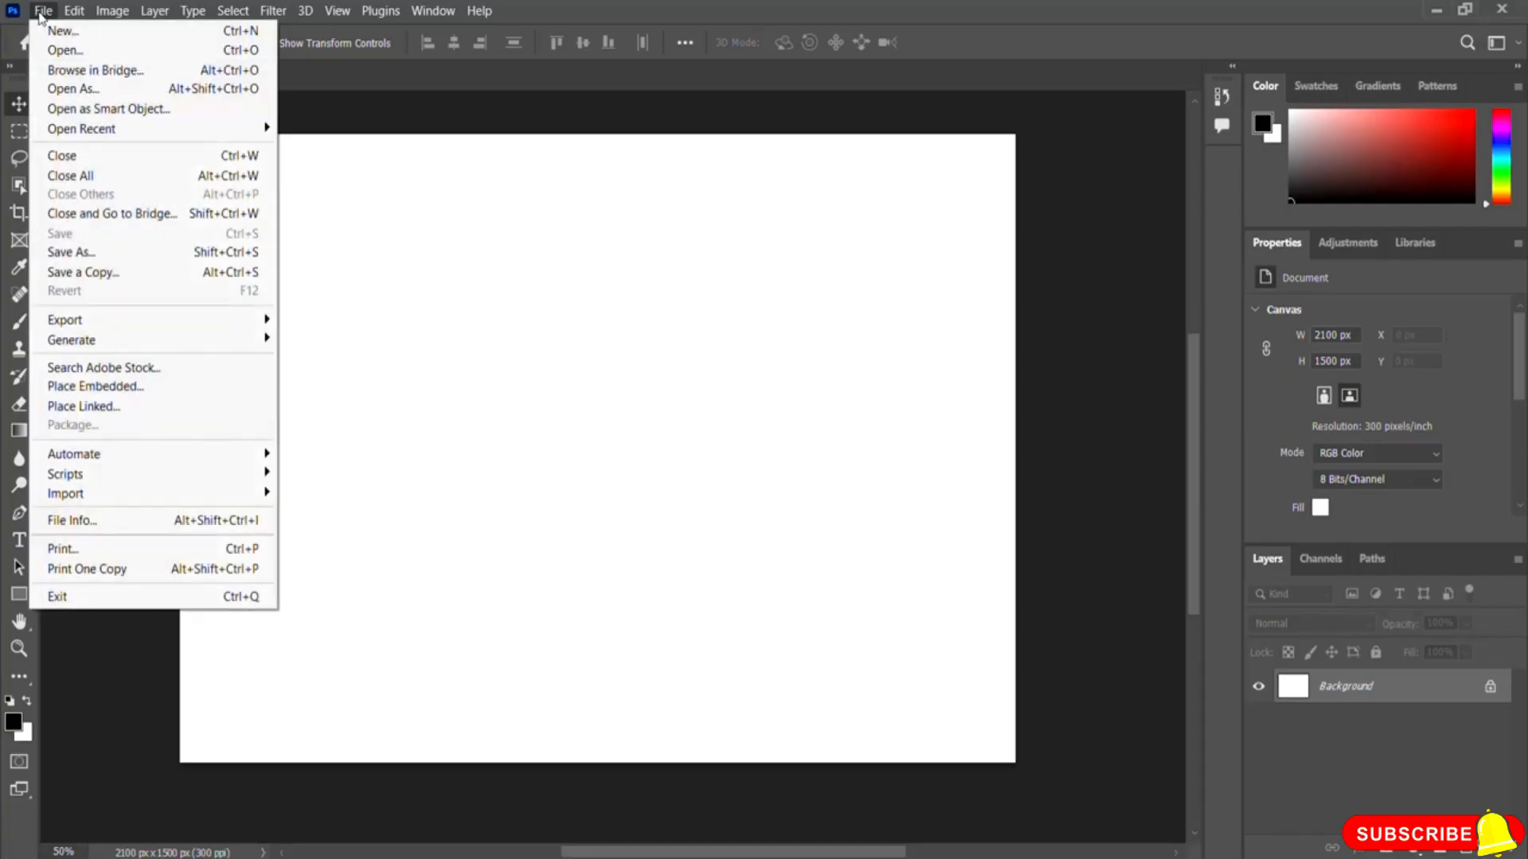
click(171, 394)
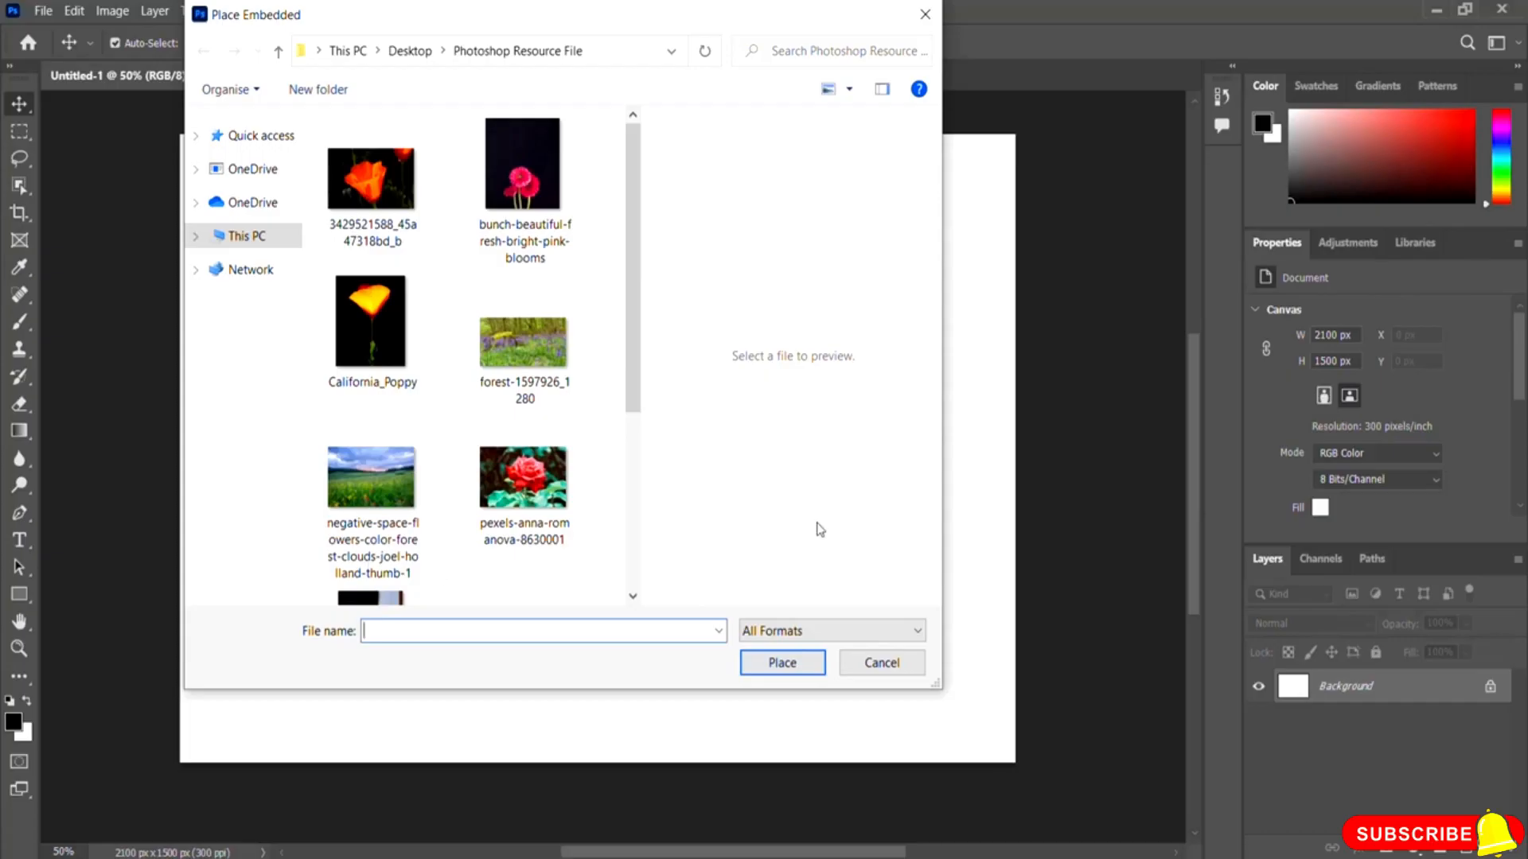
click(530, 496)
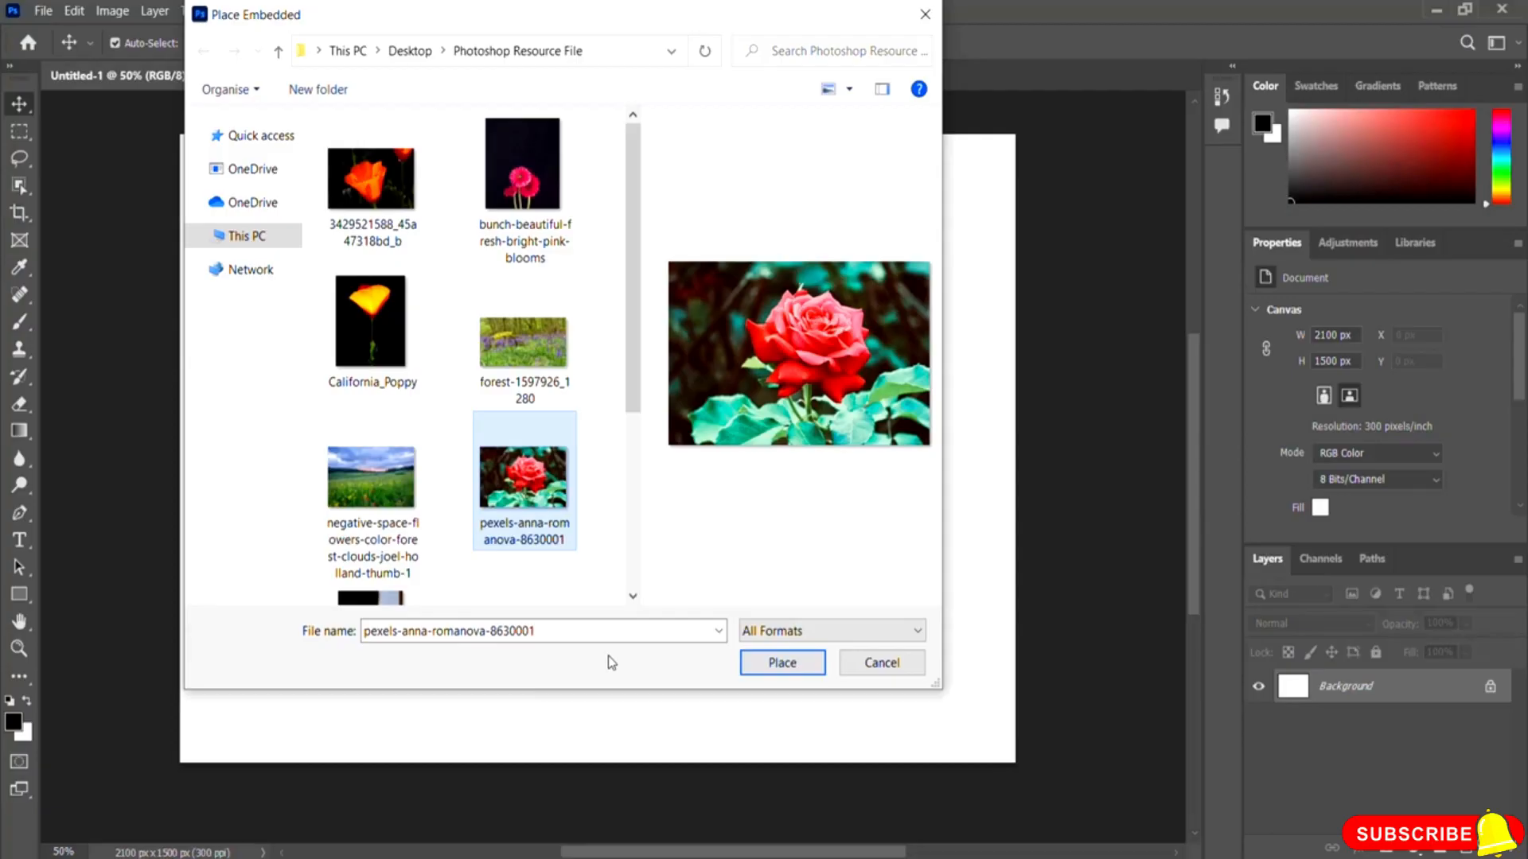
click(786, 667)
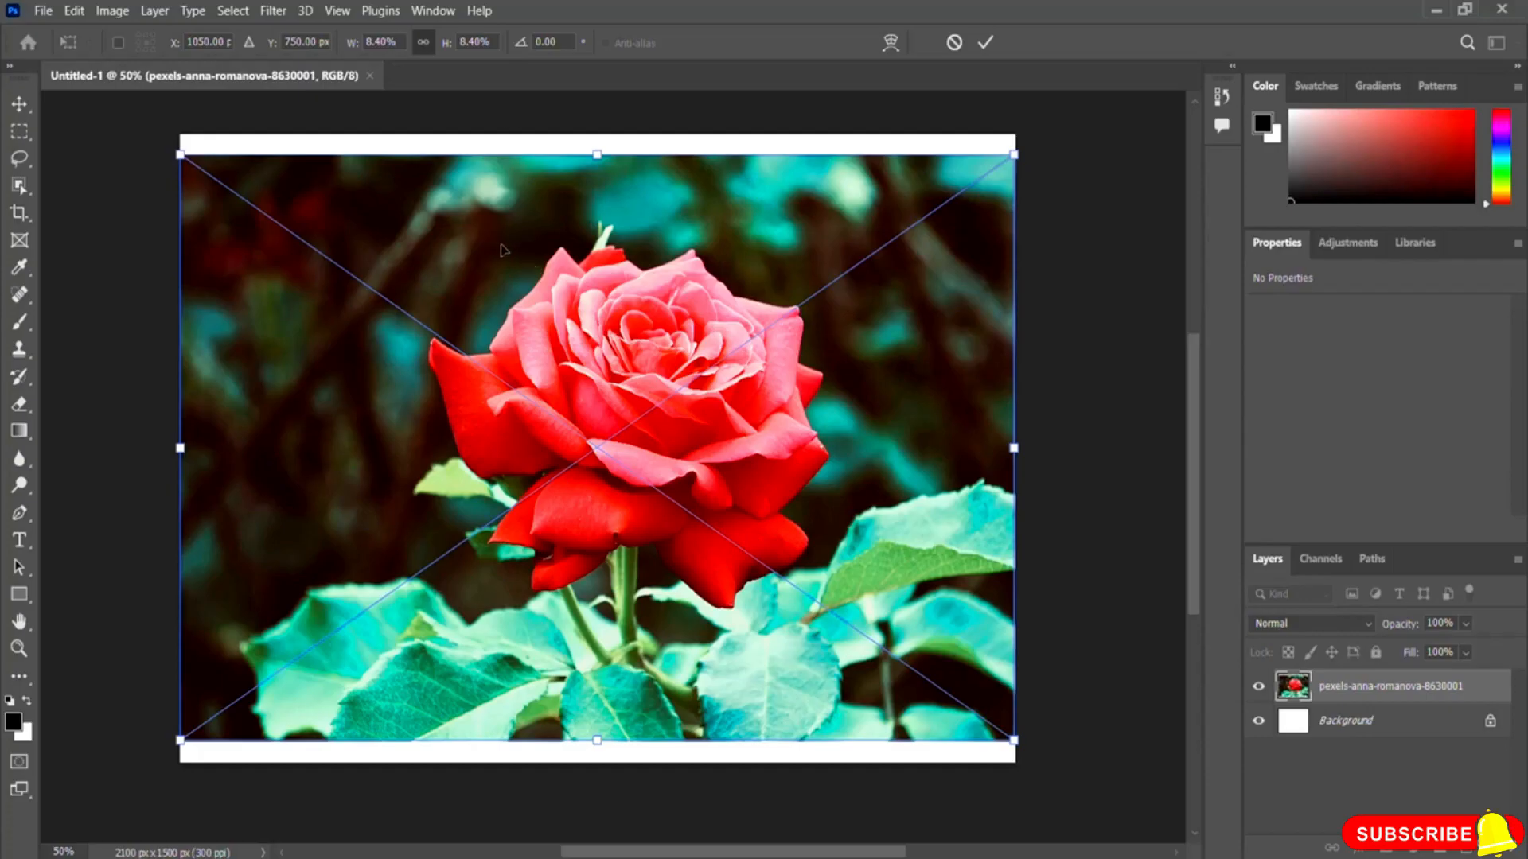
click(42, 11)
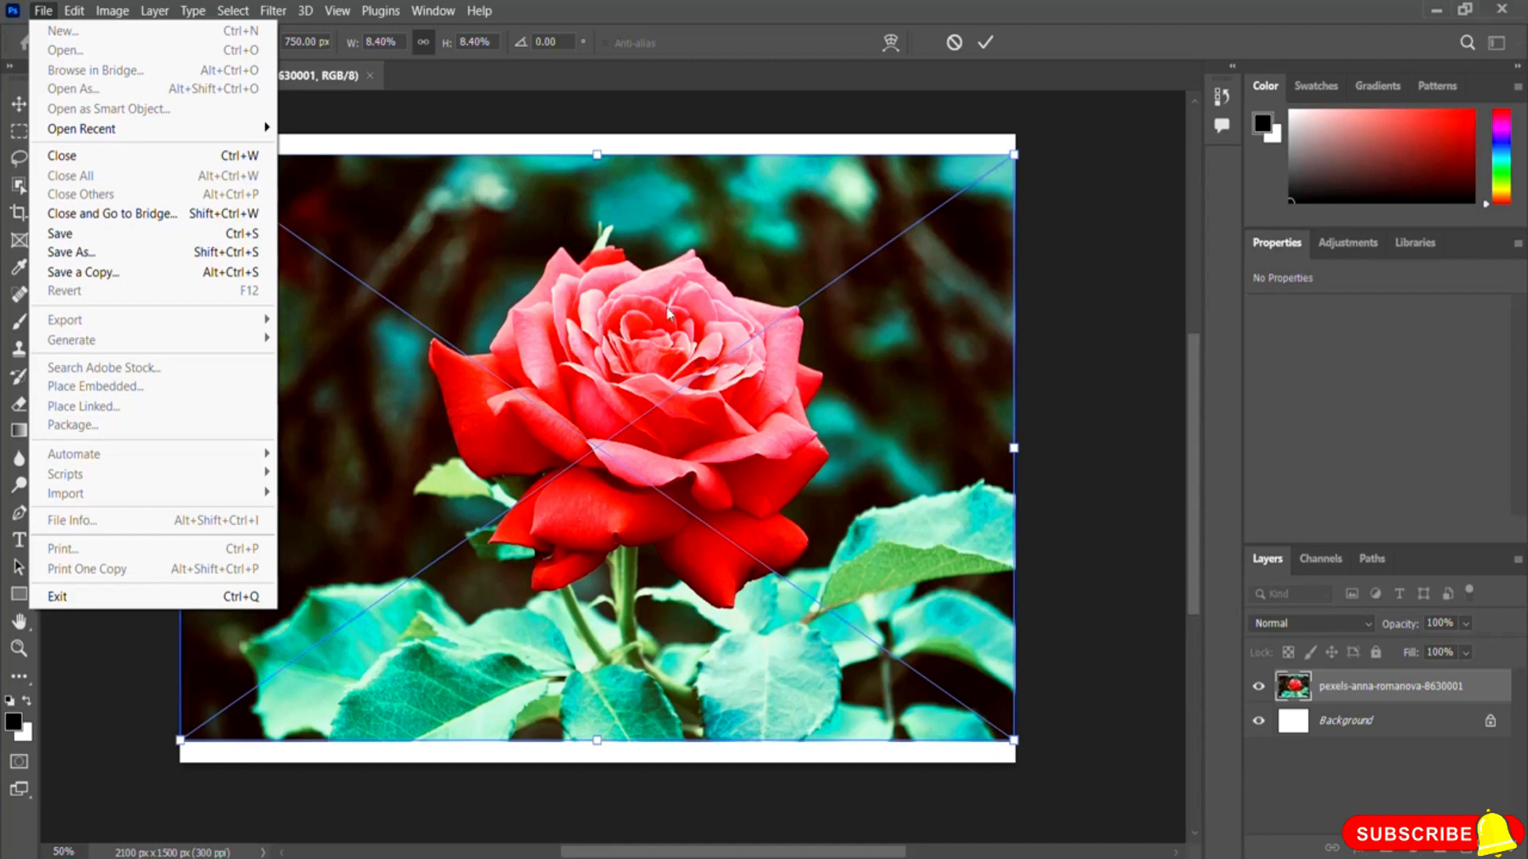
click(723, 31)
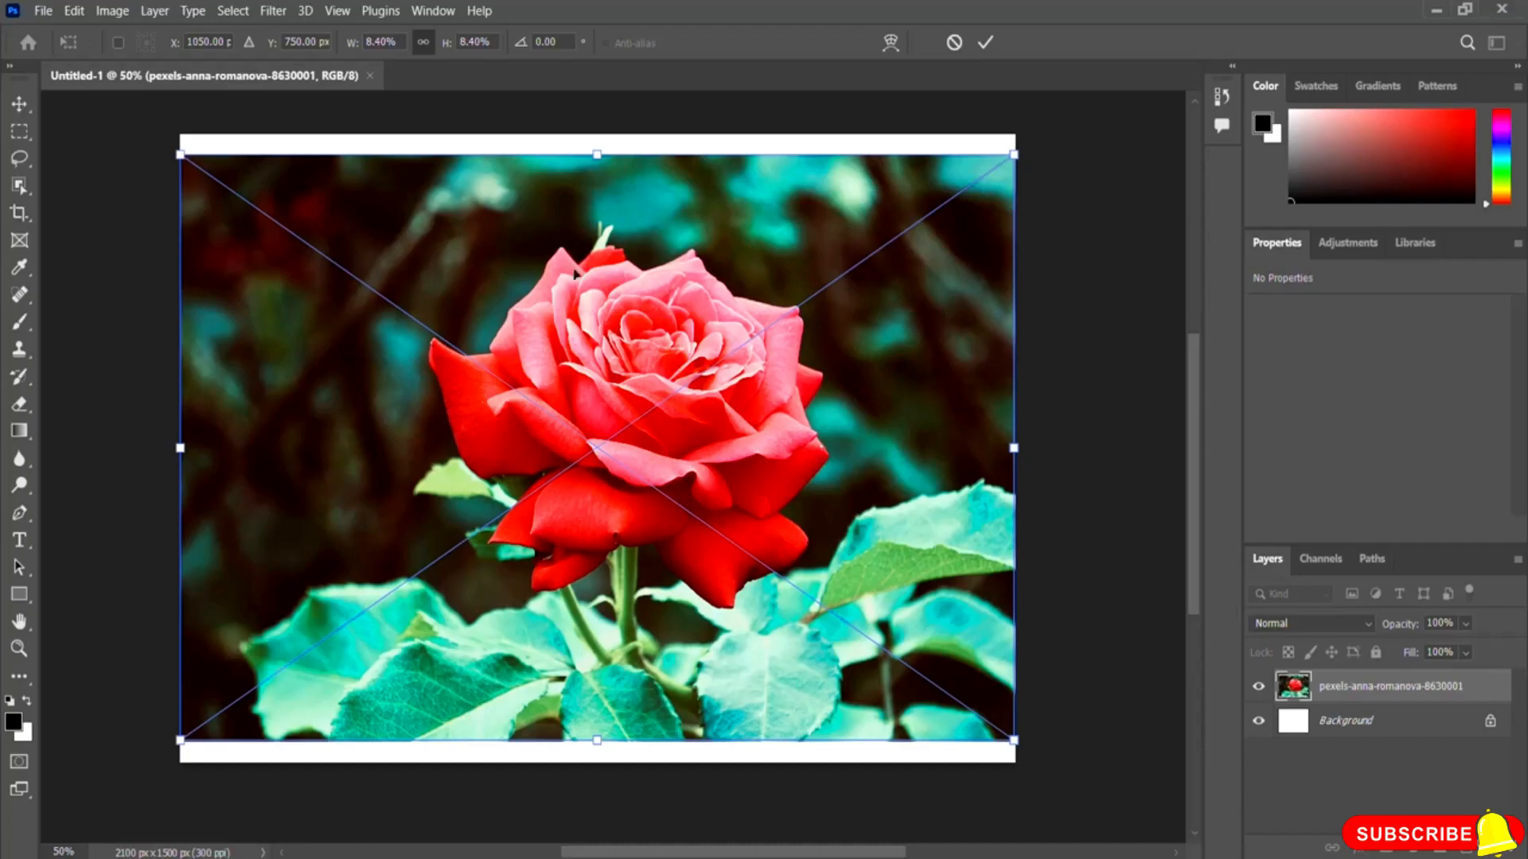
click(985, 44)
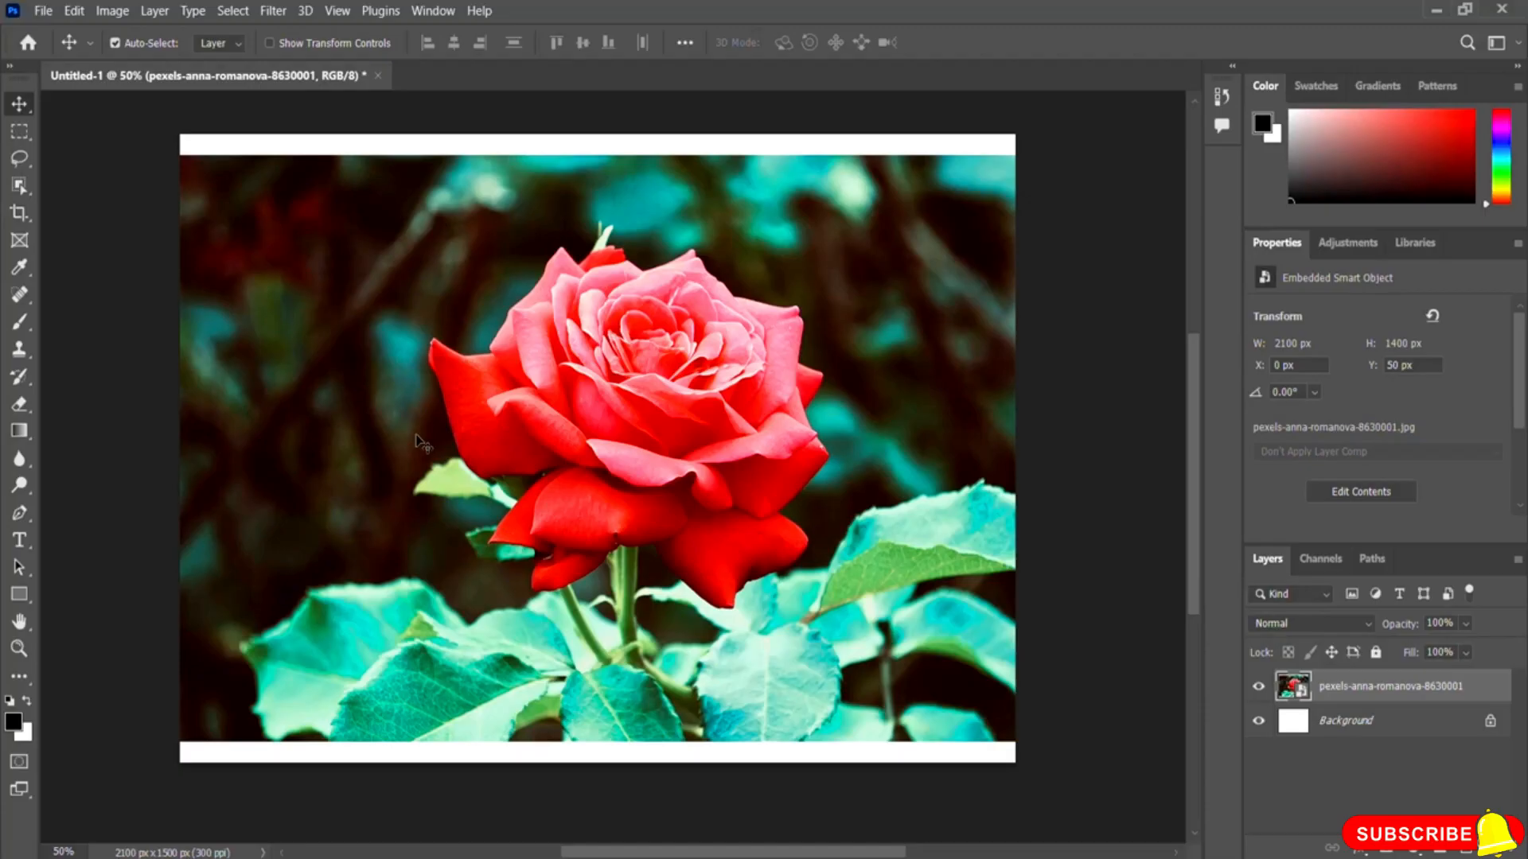
Step: Move the placed rose layer up and down on the canvas with the Move tool
drag(422, 443, 419, 420)
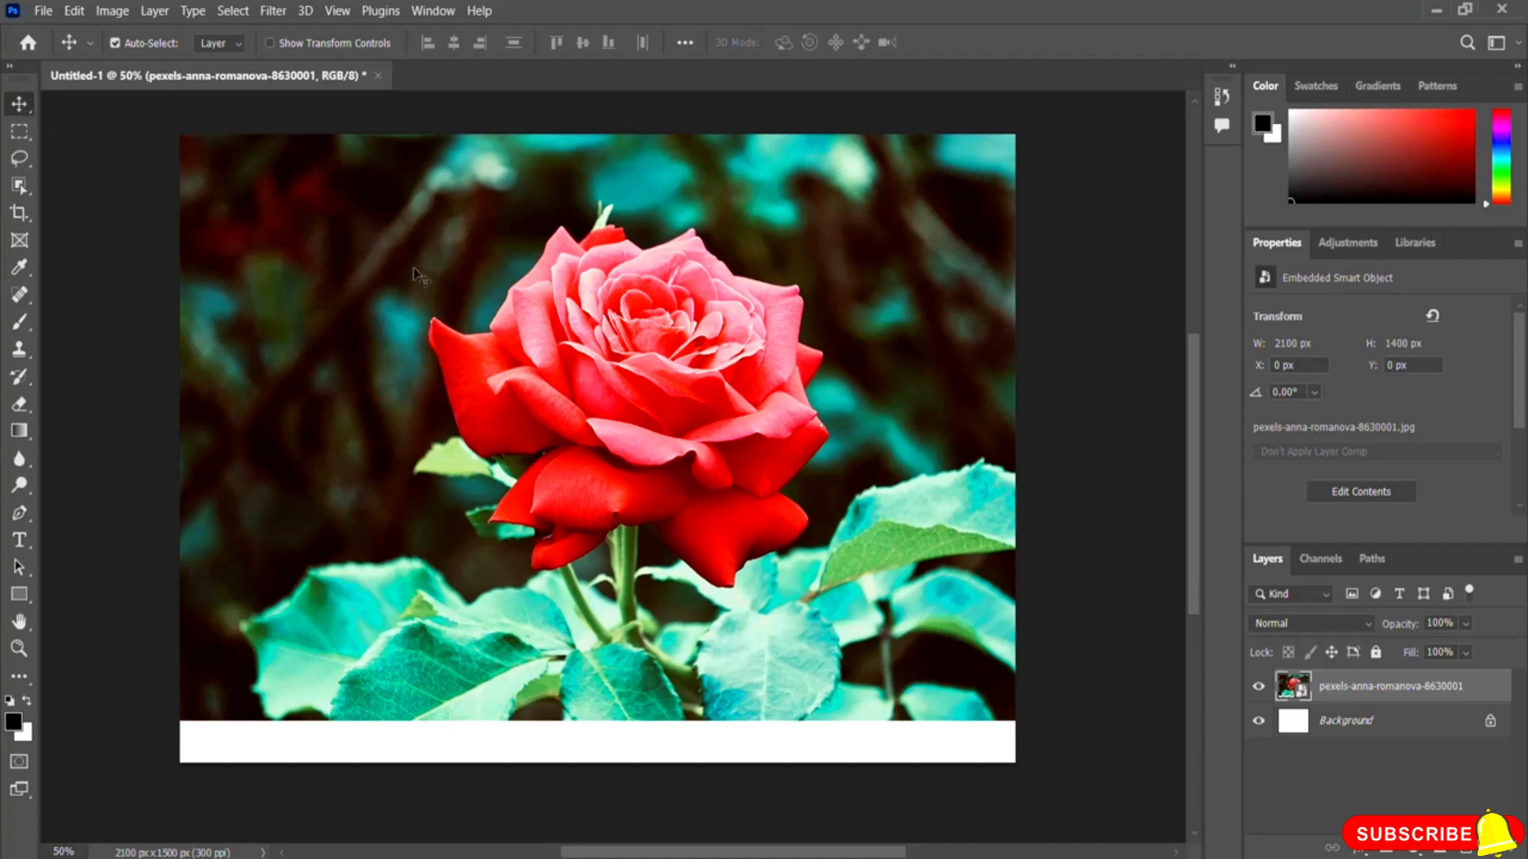
drag(421, 251, 411, 288)
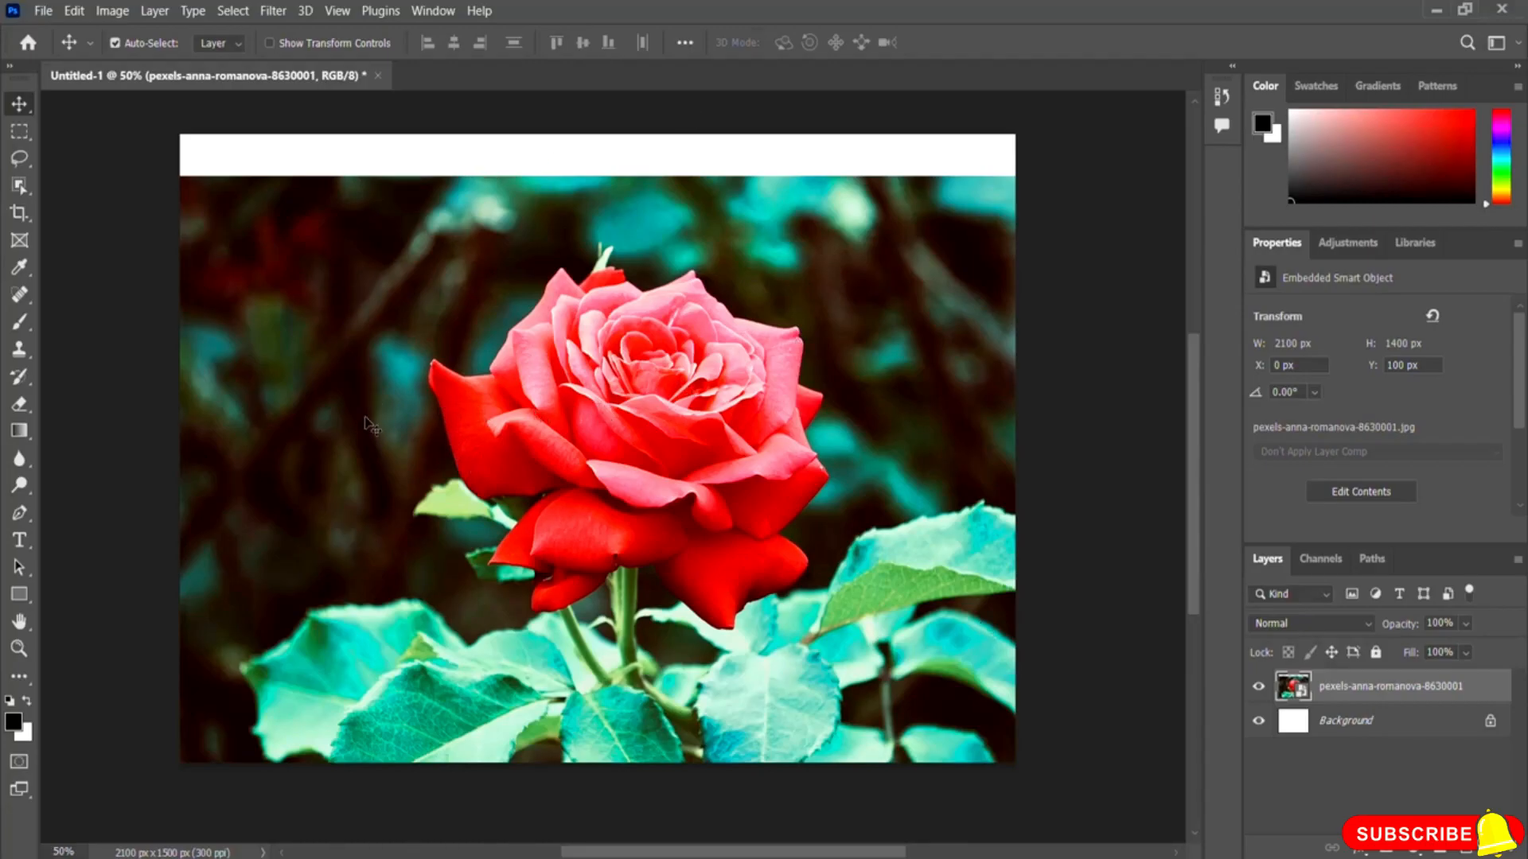
drag(368, 426, 739, 537)
drag(902, 505, 975, 304)
drag(901, 364, 821, 384)
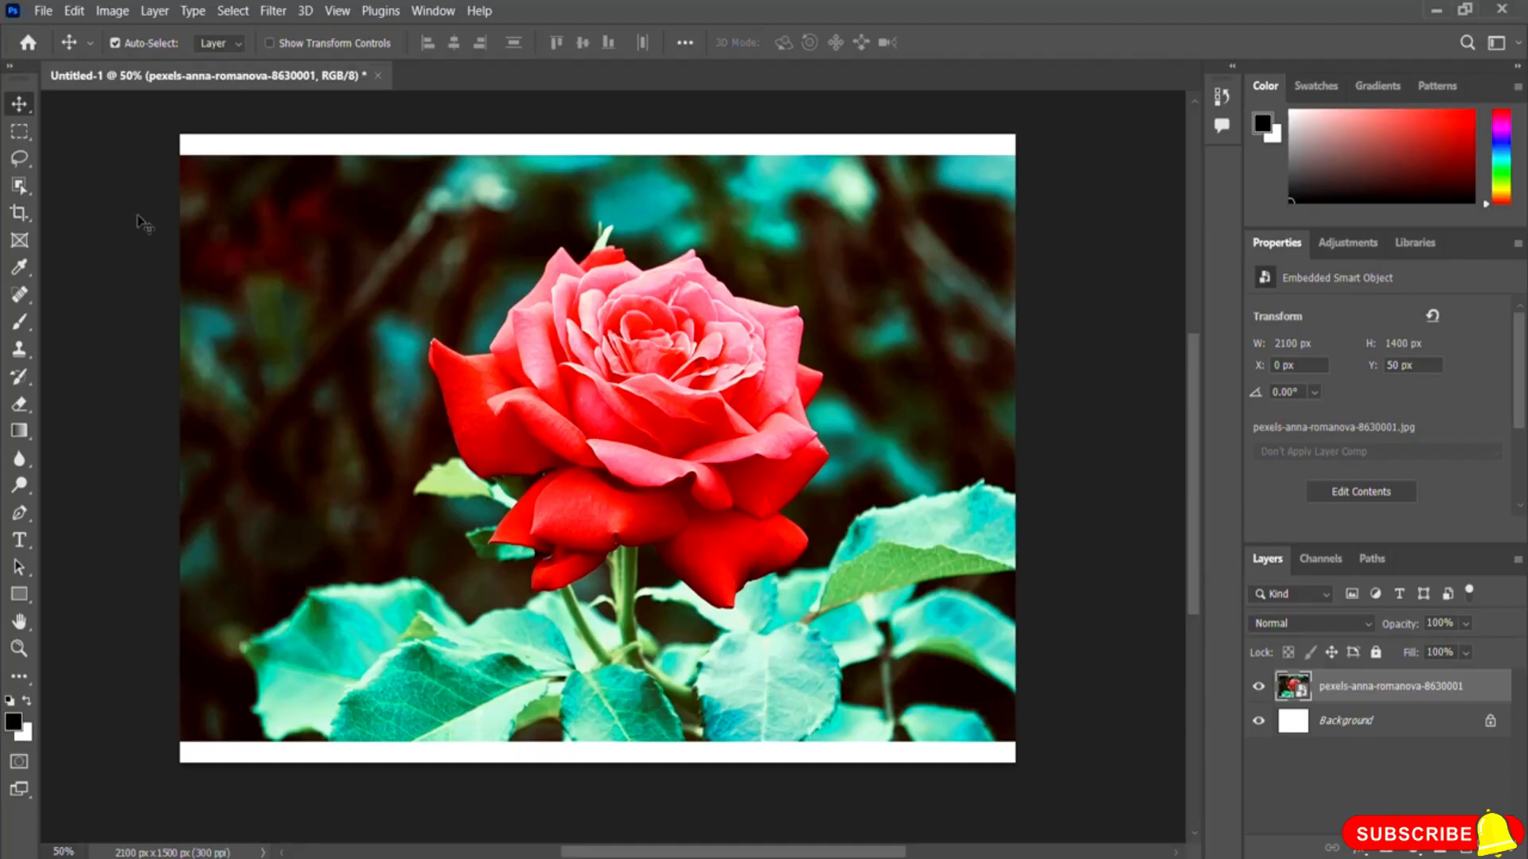
Step: Draw a rectangular marquee selection in the upper-left background with the Rectangular Marquee tool, then deselect it
click(18, 134)
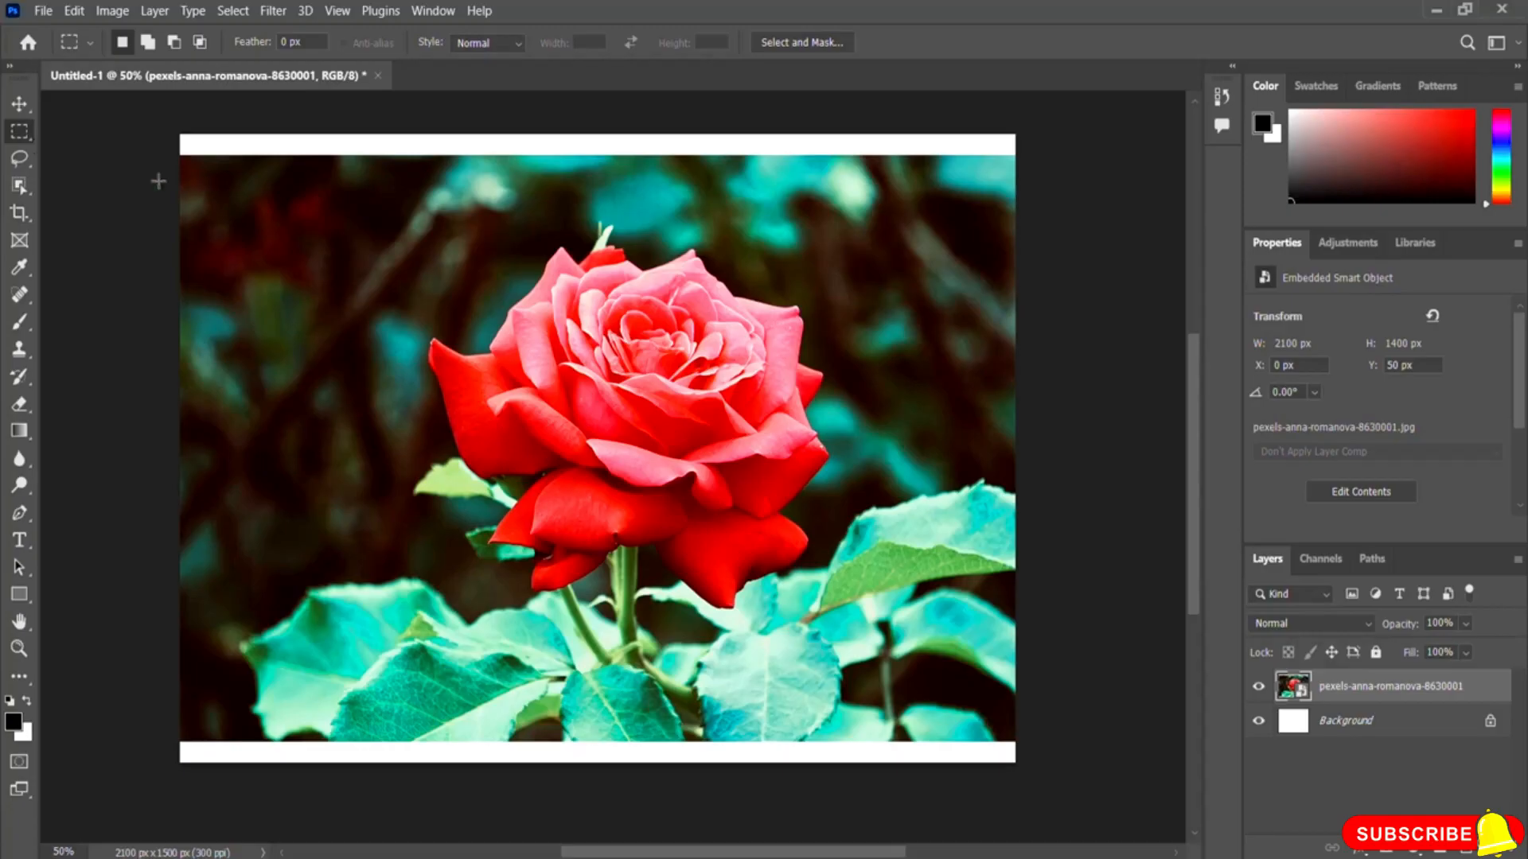
drag(208, 184, 468, 428)
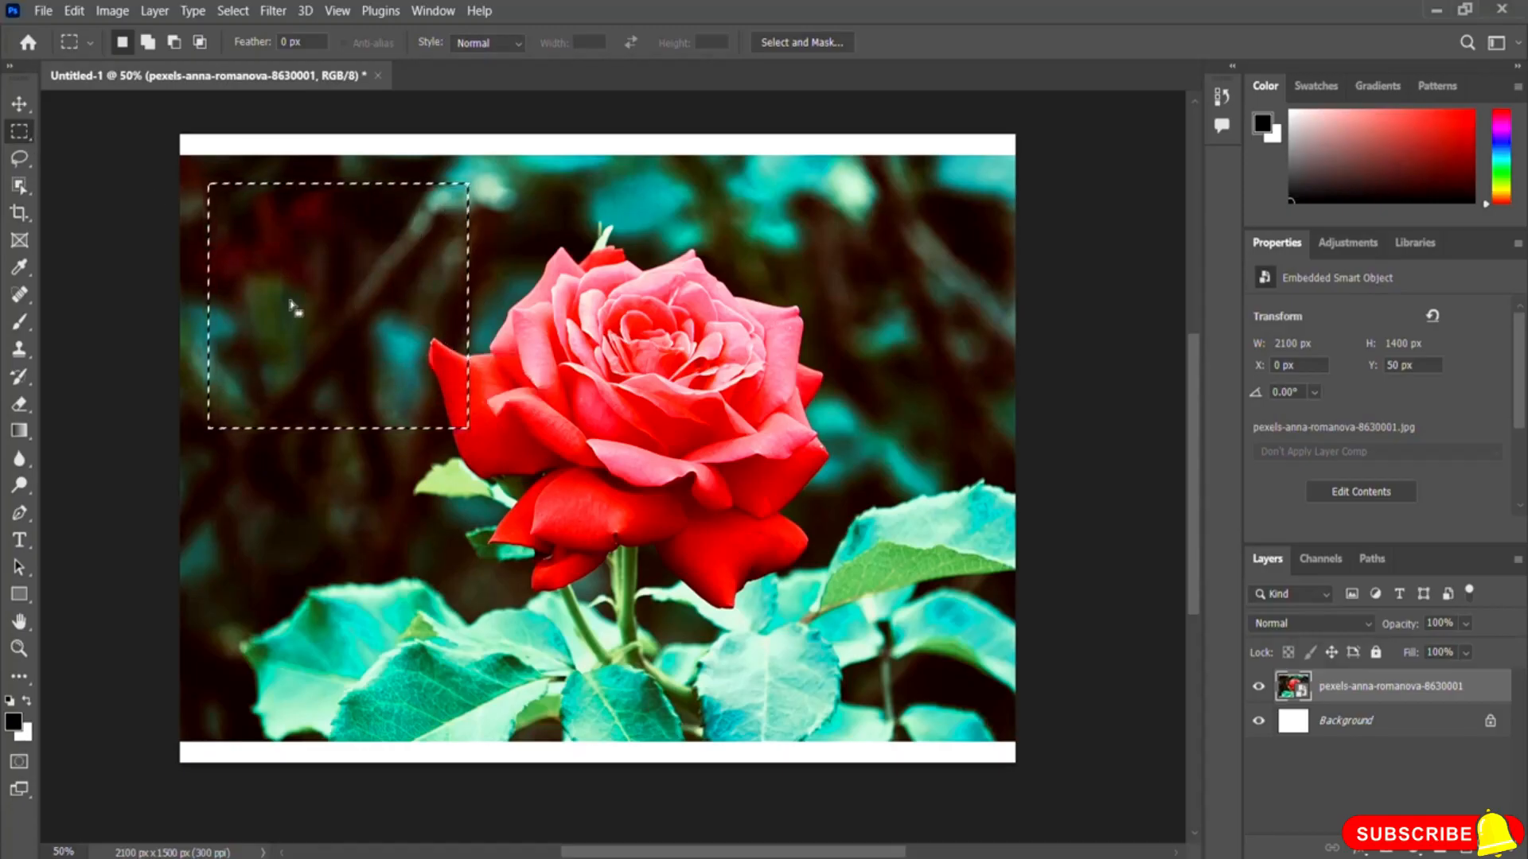
click(304, 281)
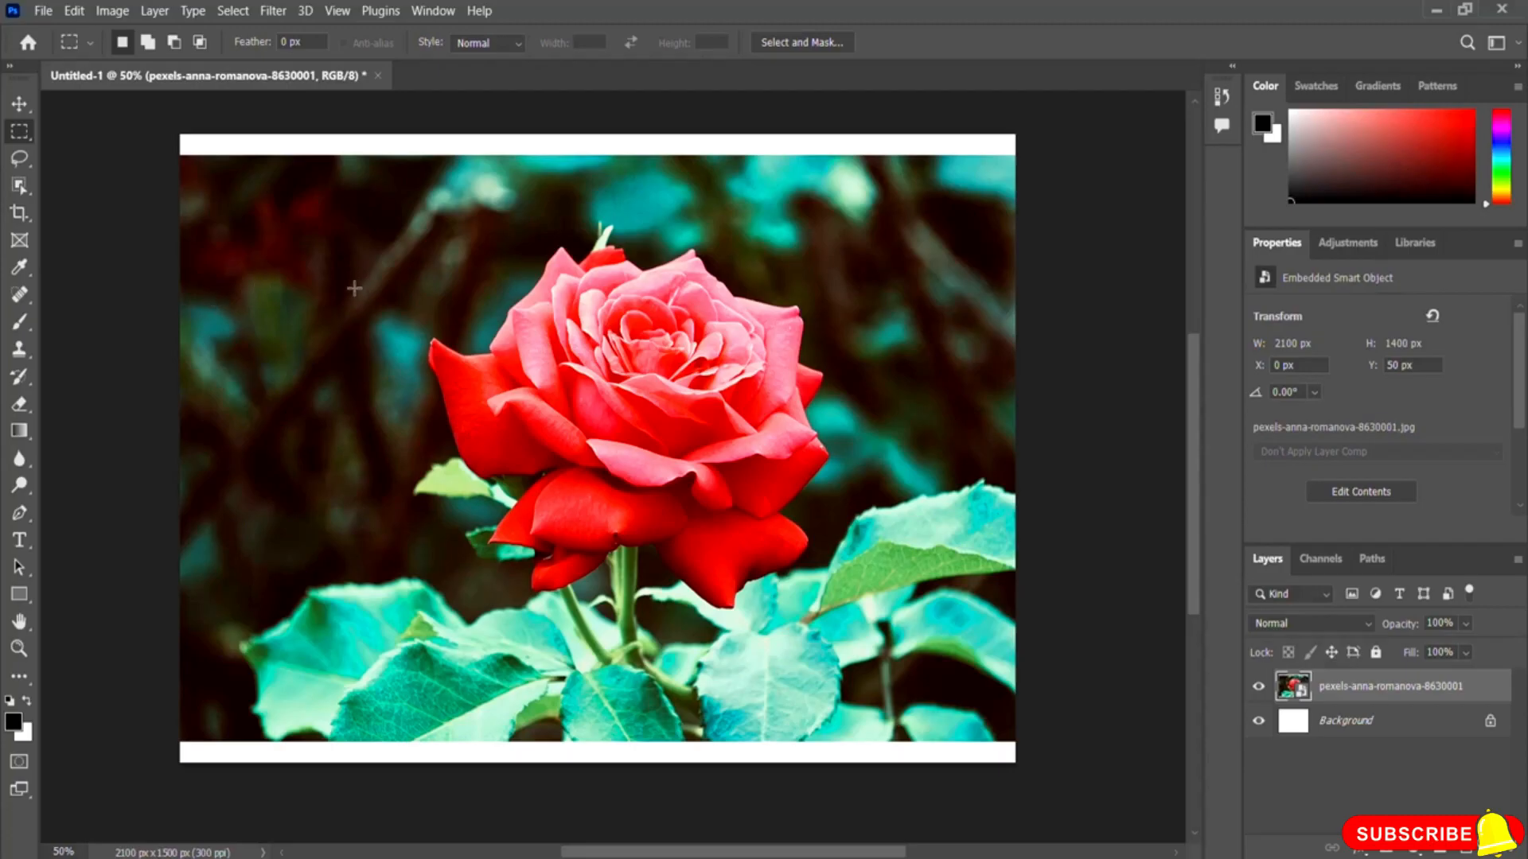
Step: Switch to the Elliptical Marquee tool, draw a circular selection in the upper-left background, then deselect it
right_click(26, 137)
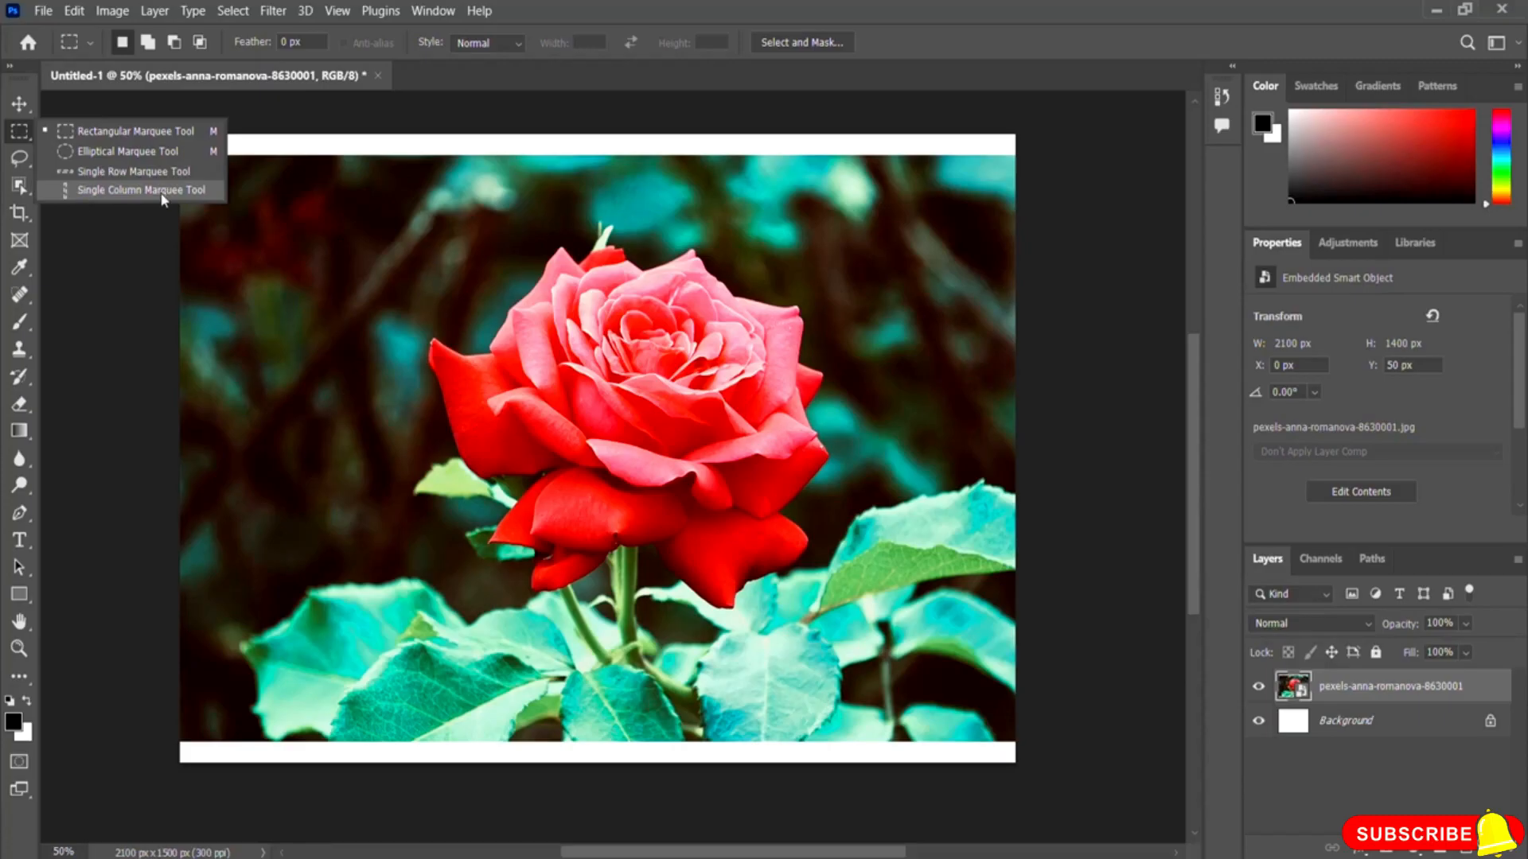
click(113, 152)
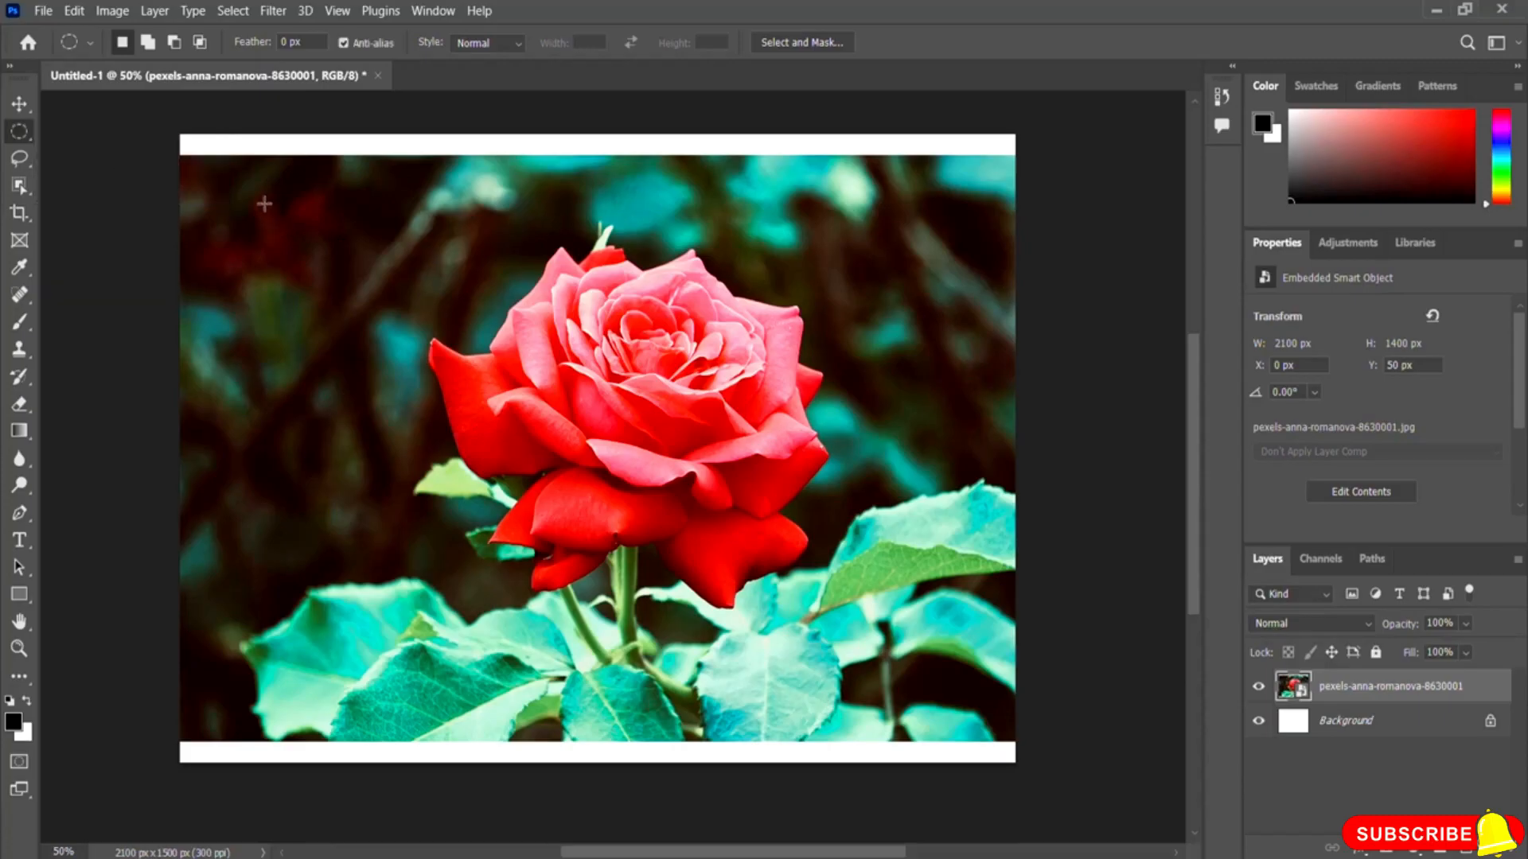
drag(237, 192, 465, 430)
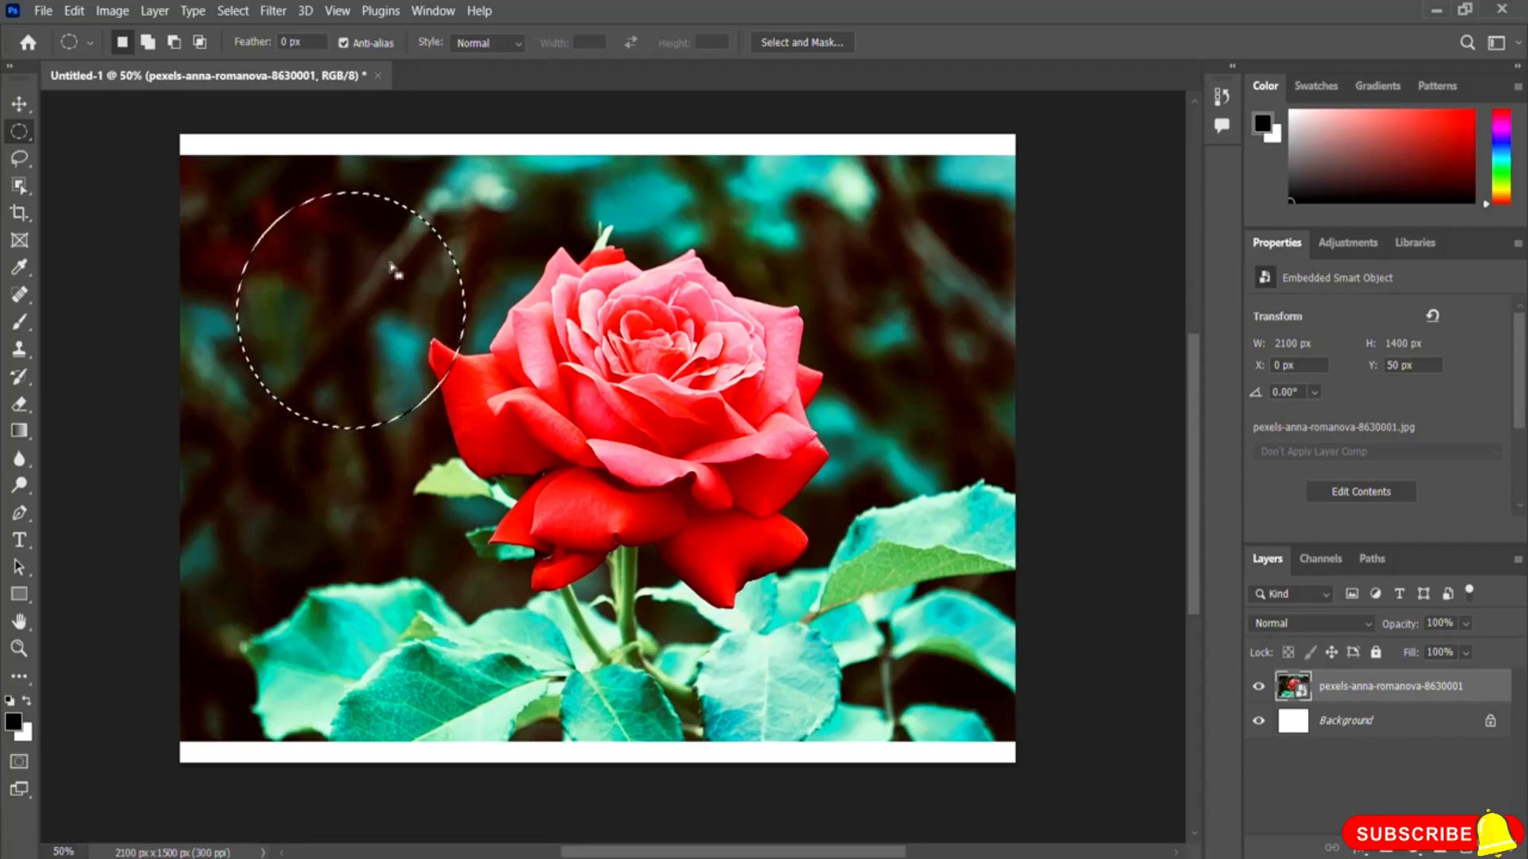
click(456, 291)
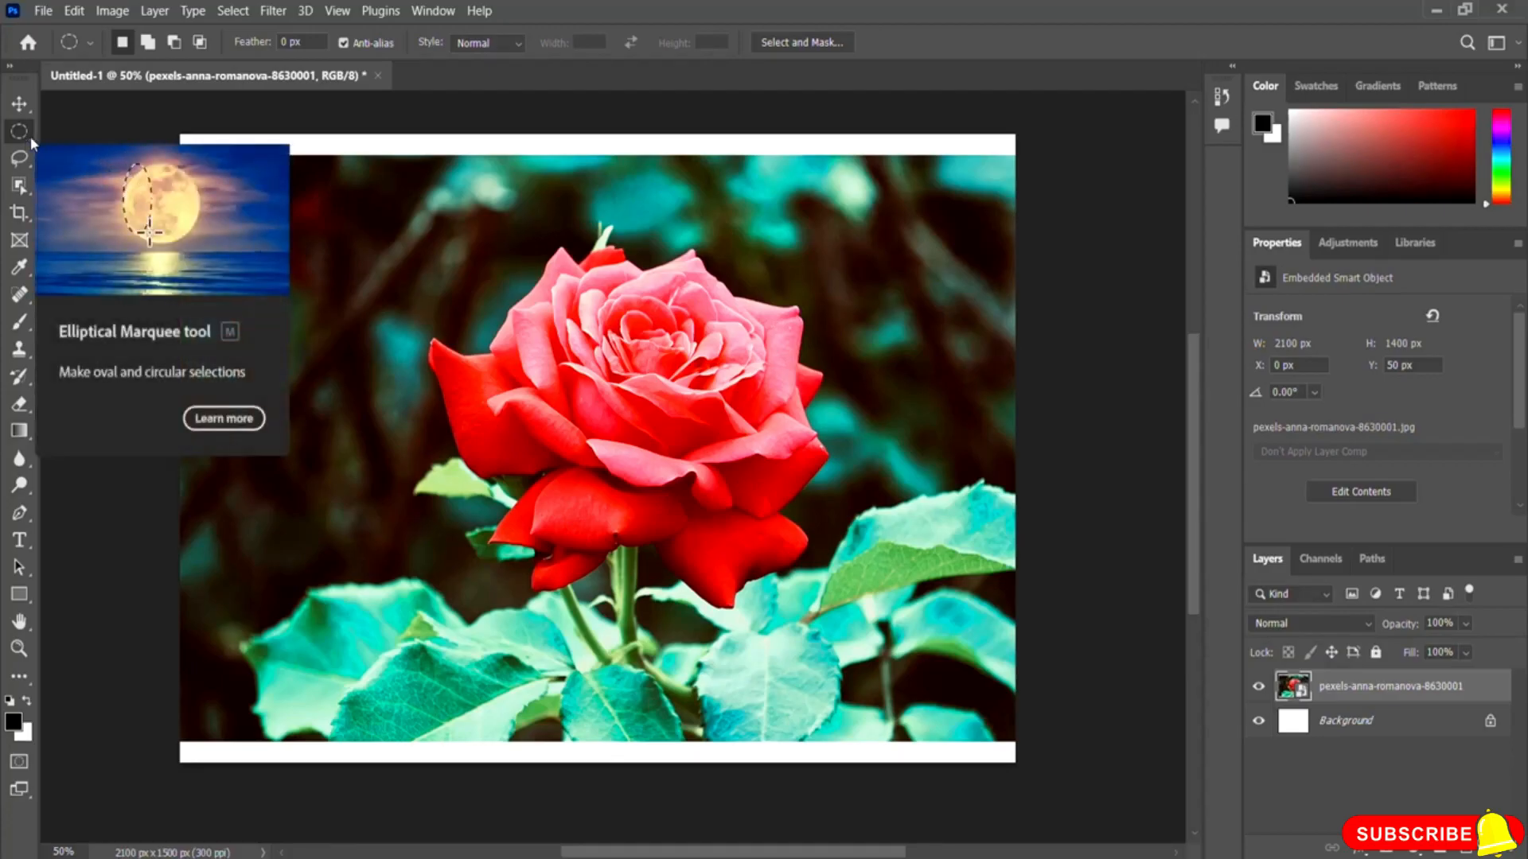
Step: Draw and reposition further elliptical selections over the background and rose, deselecting each one
drag(333, 207, 792, 626)
drag(509, 395, 487, 428)
click(739, 272)
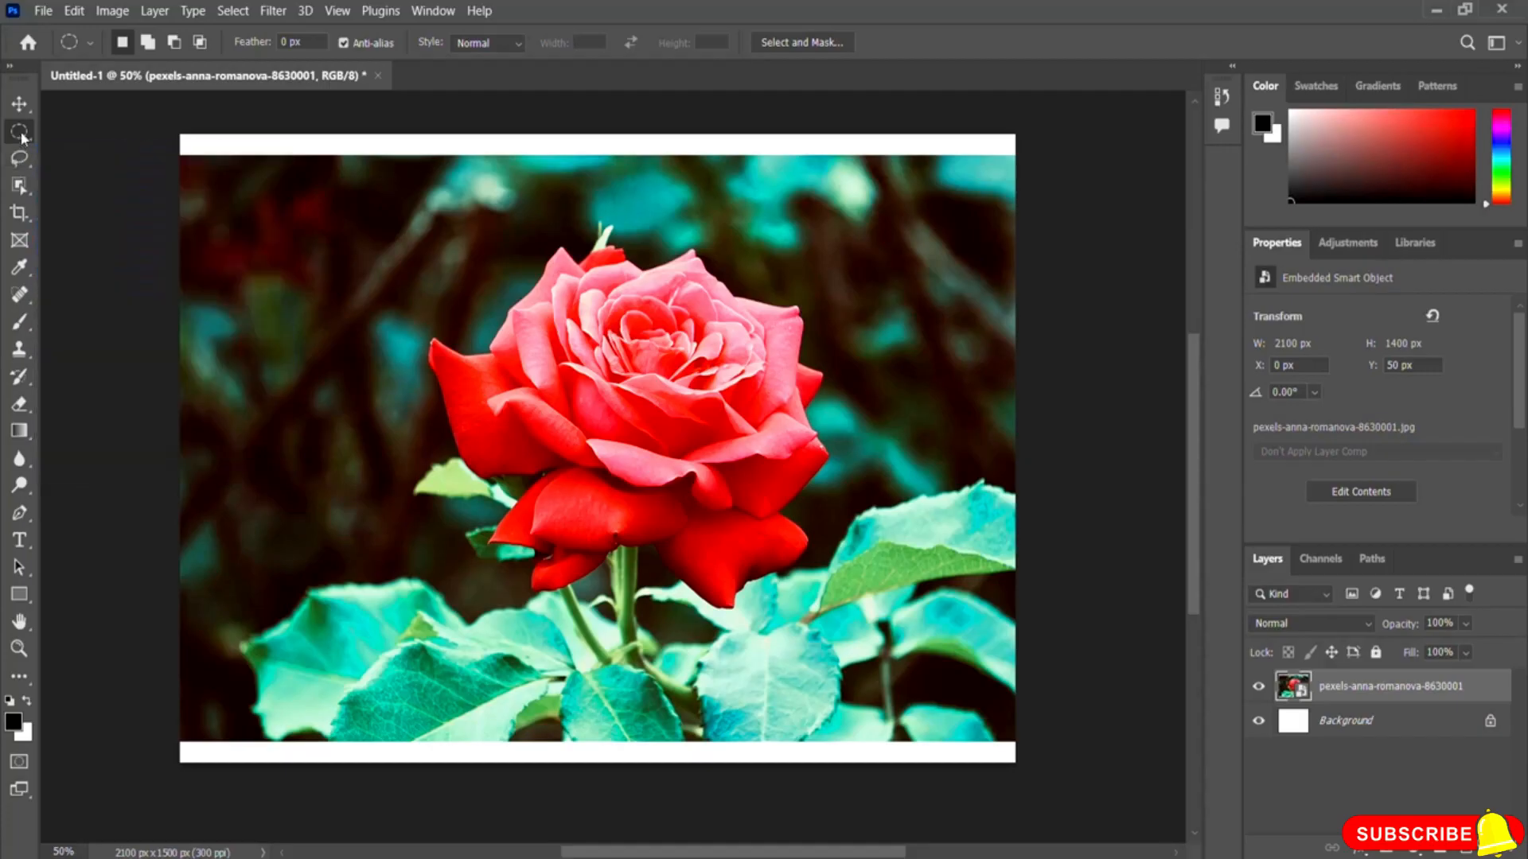
drag(216, 194, 385, 344)
click(294, 272)
Step: Switch back to the Rectangular Marquee tool and draw rectangular selections in the background and over the left petal, deselecting each
right_click(25, 124)
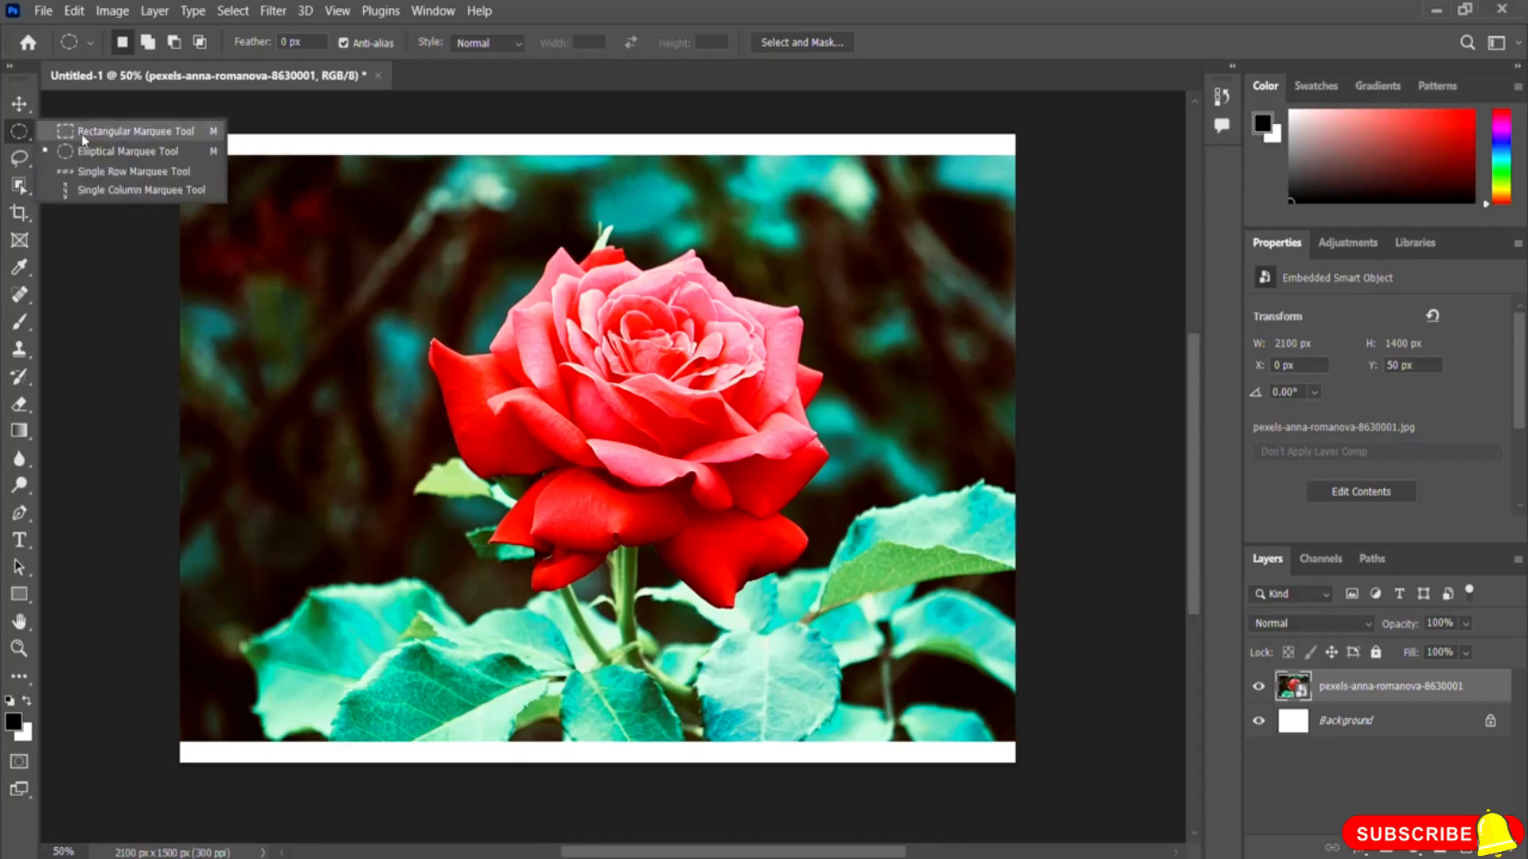
click(127, 135)
drag(197, 180, 391, 344)
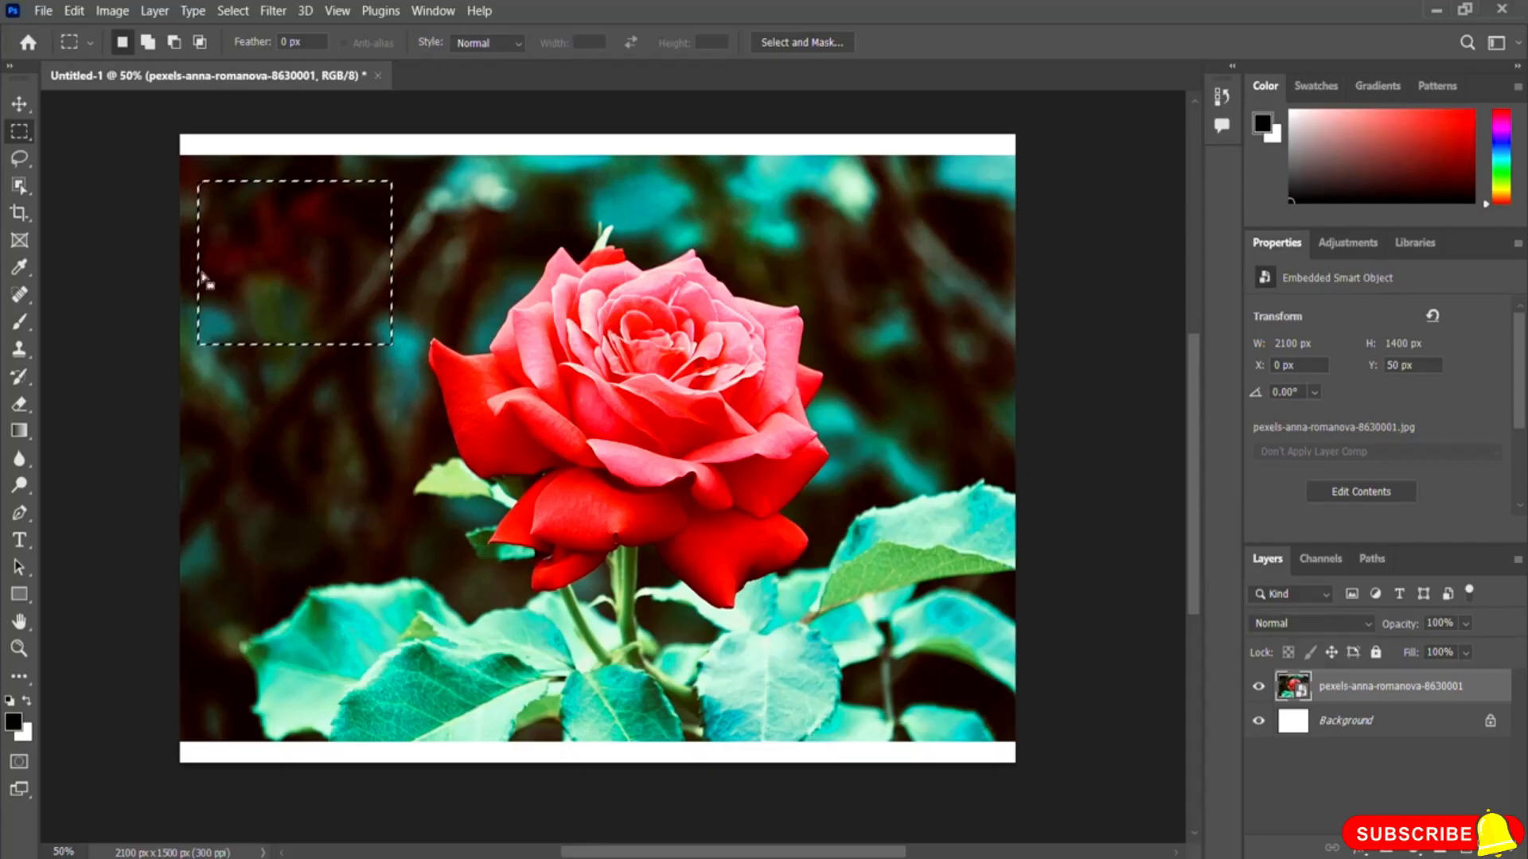
click(305, 257)
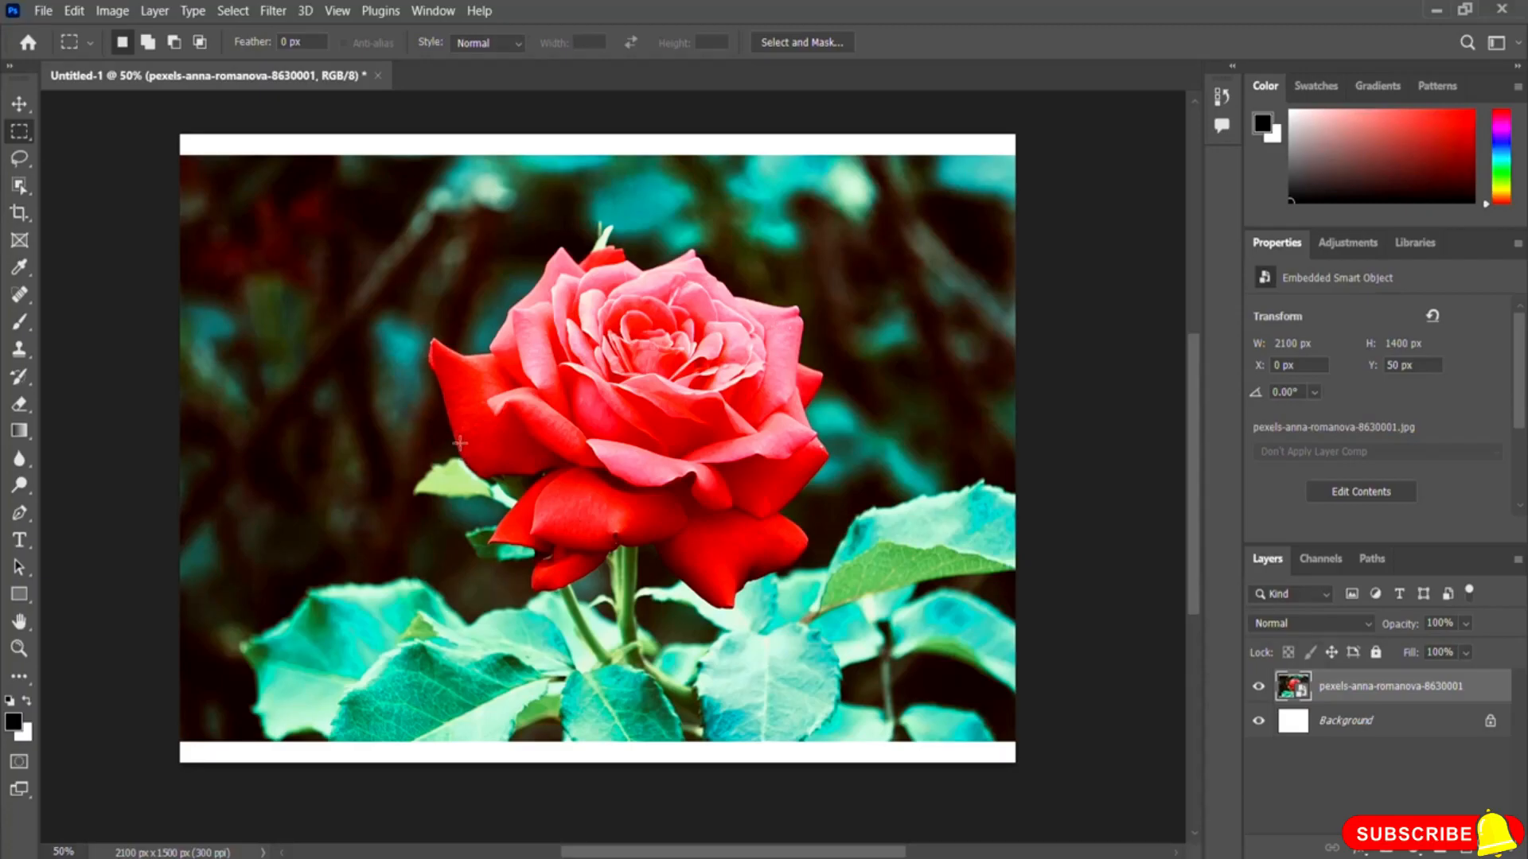
drag(415, 315, 498, 473)
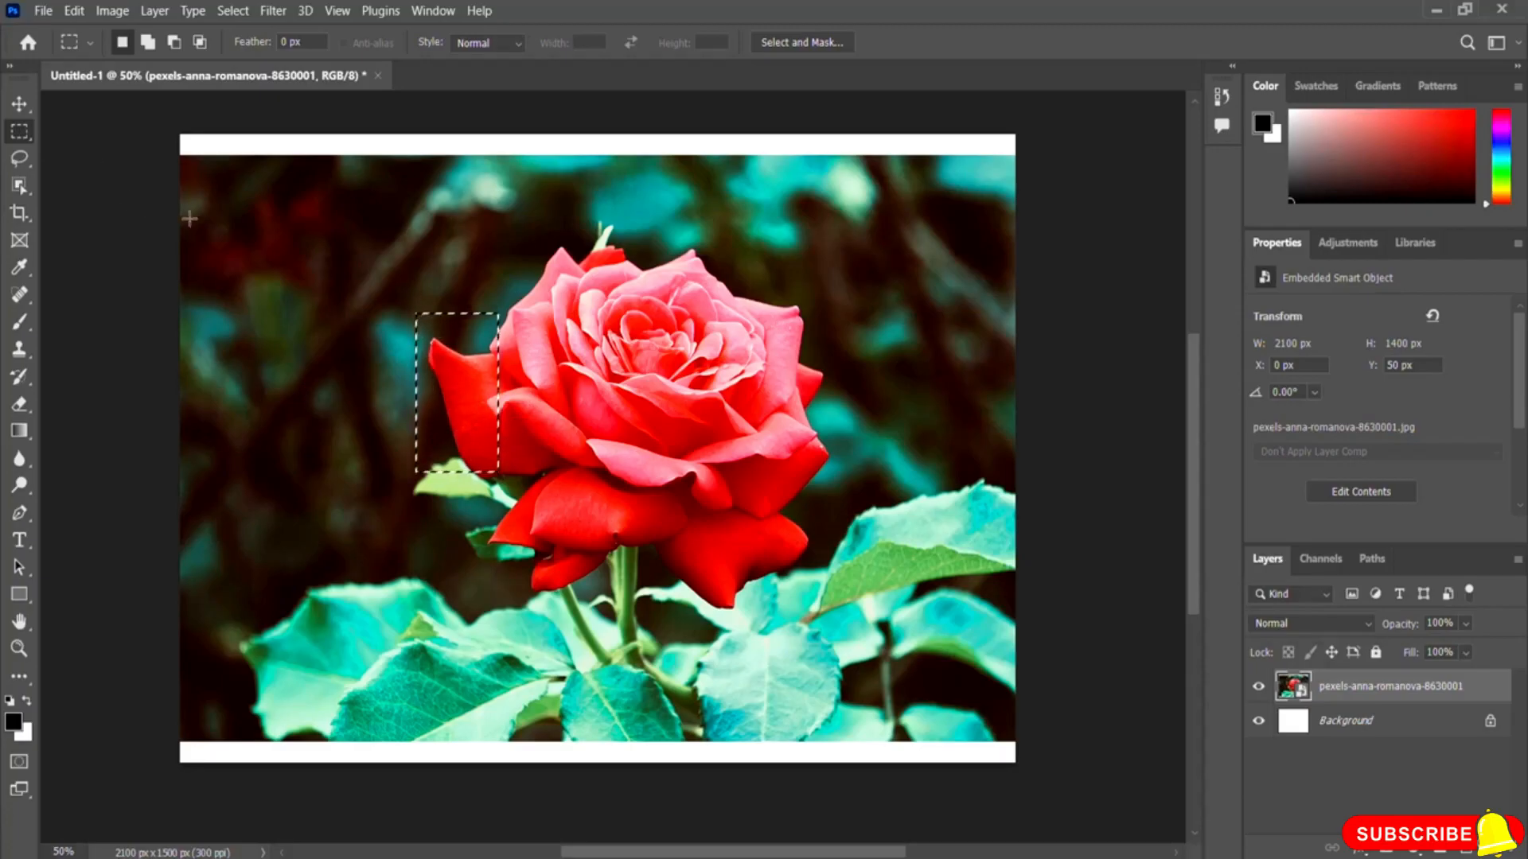
click(417, 423)
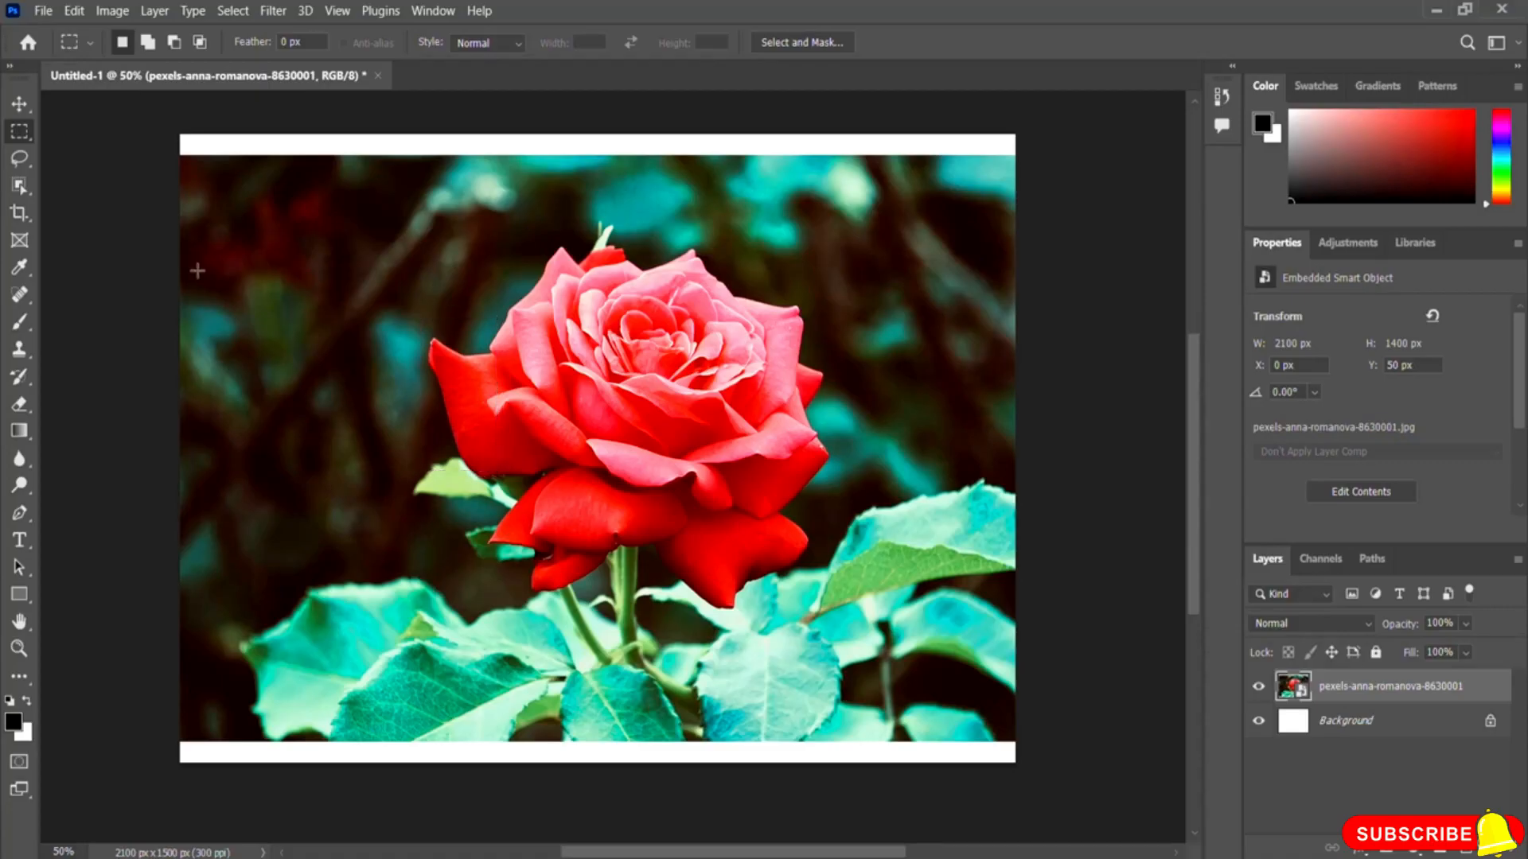
Step: With the Lasso tool, draw freehand selections in the background and around the rose's left outer petal
click(20, 159)
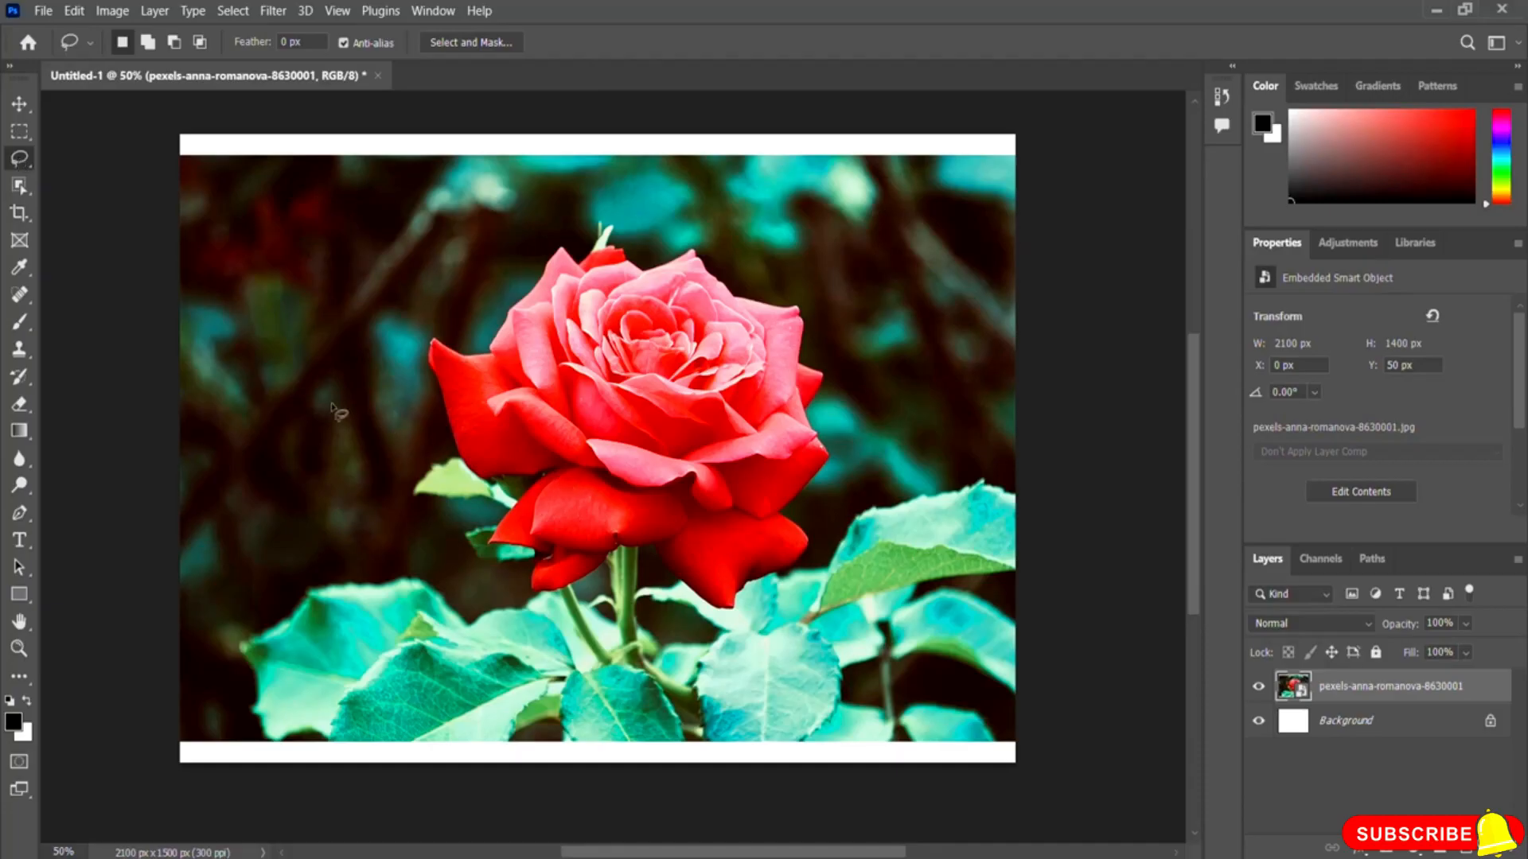
mouse_move(383, 196)
mouse_down()
mouse_move(326, 185)
mouse_move(349, 292)
mouse_move(267, 273)
mouse_move(272, 217)
mouse_move(230, 225)
mouse_move(270, 191)
mouse_move(367, 167)
mouse_move(428, 193)
mouse_move(402, 263)
mouse_move(341, 210)
mouse_move(388, 207)
mouse_up()
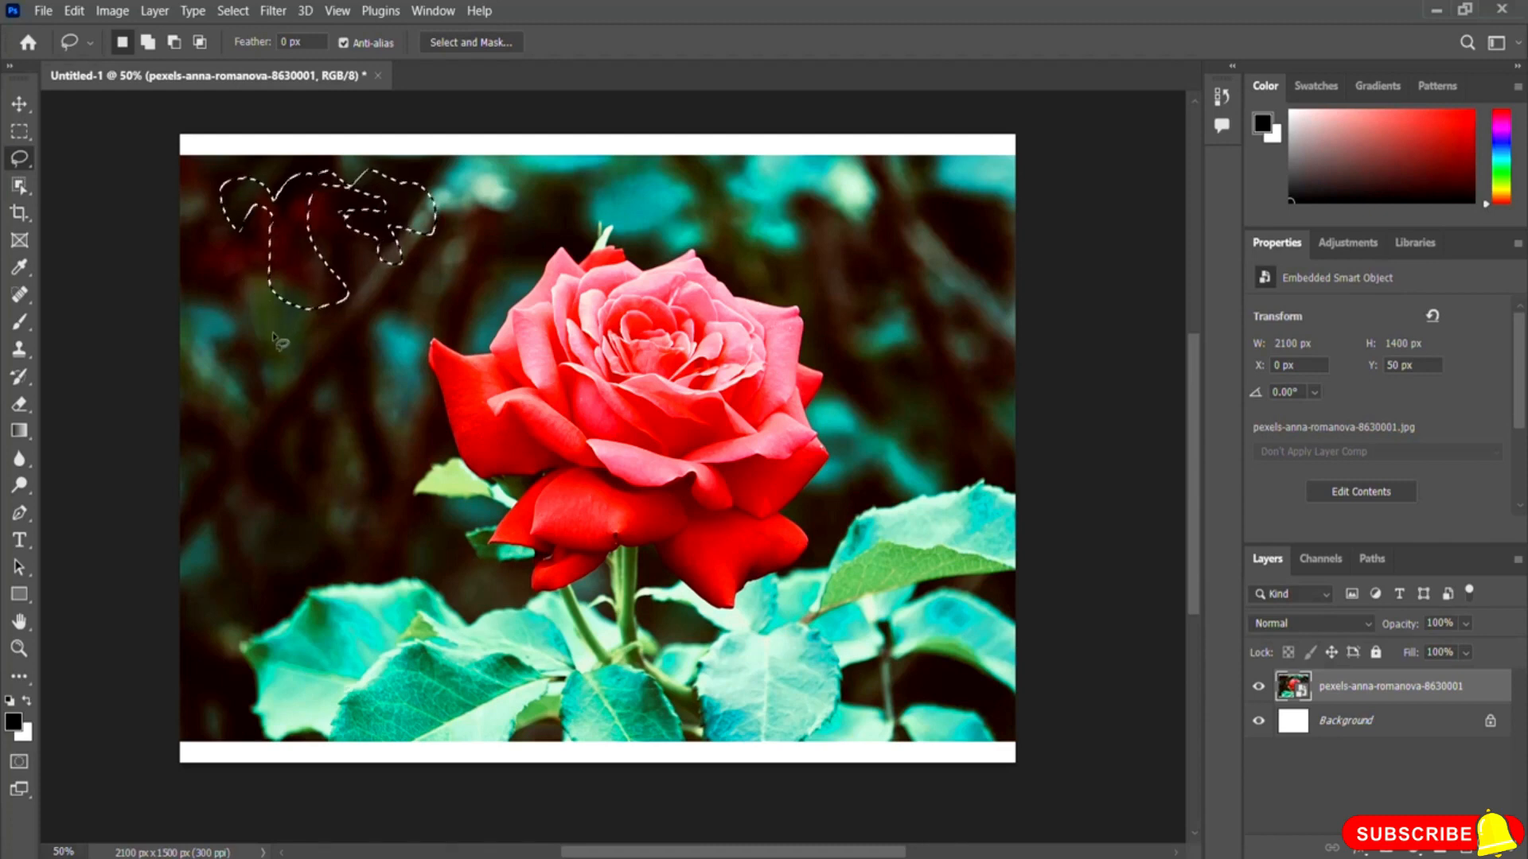
mouse_move(231, 256)
mouse_down()
mouse_move(198, 280)
mouse_move(246, 331)
mouse_move(257, 439)
mouse_move(310, 405)
mouse_move(284, 359)
mouse_move(301, 303)
mouse_move(256, 277)
mouse_move(285, 250)
mouse_move(231, 226)
mouse_move(239, 263)
mouse_up()
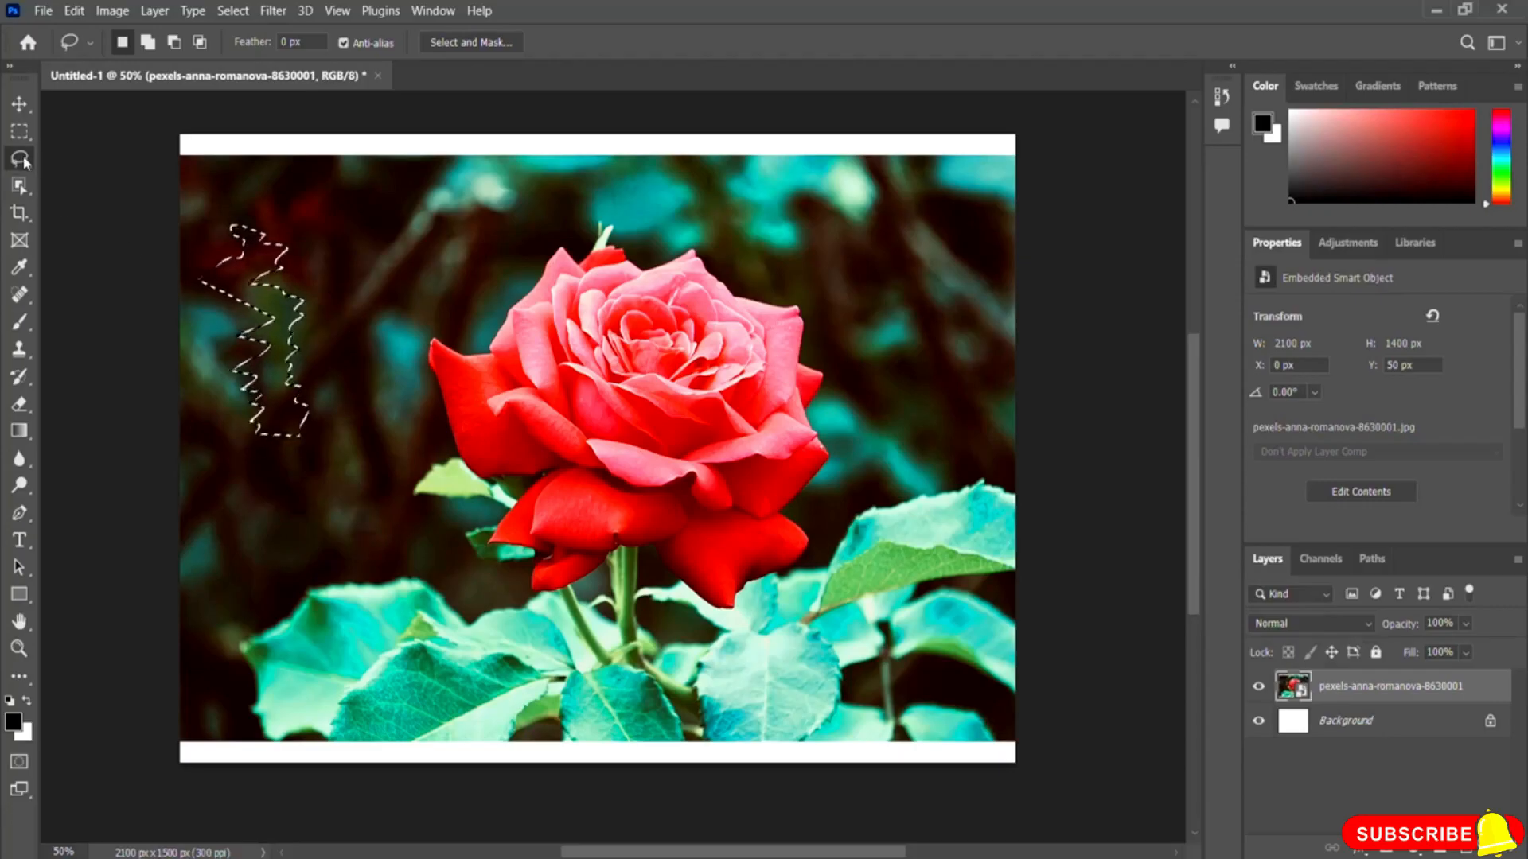
click(487, 482)
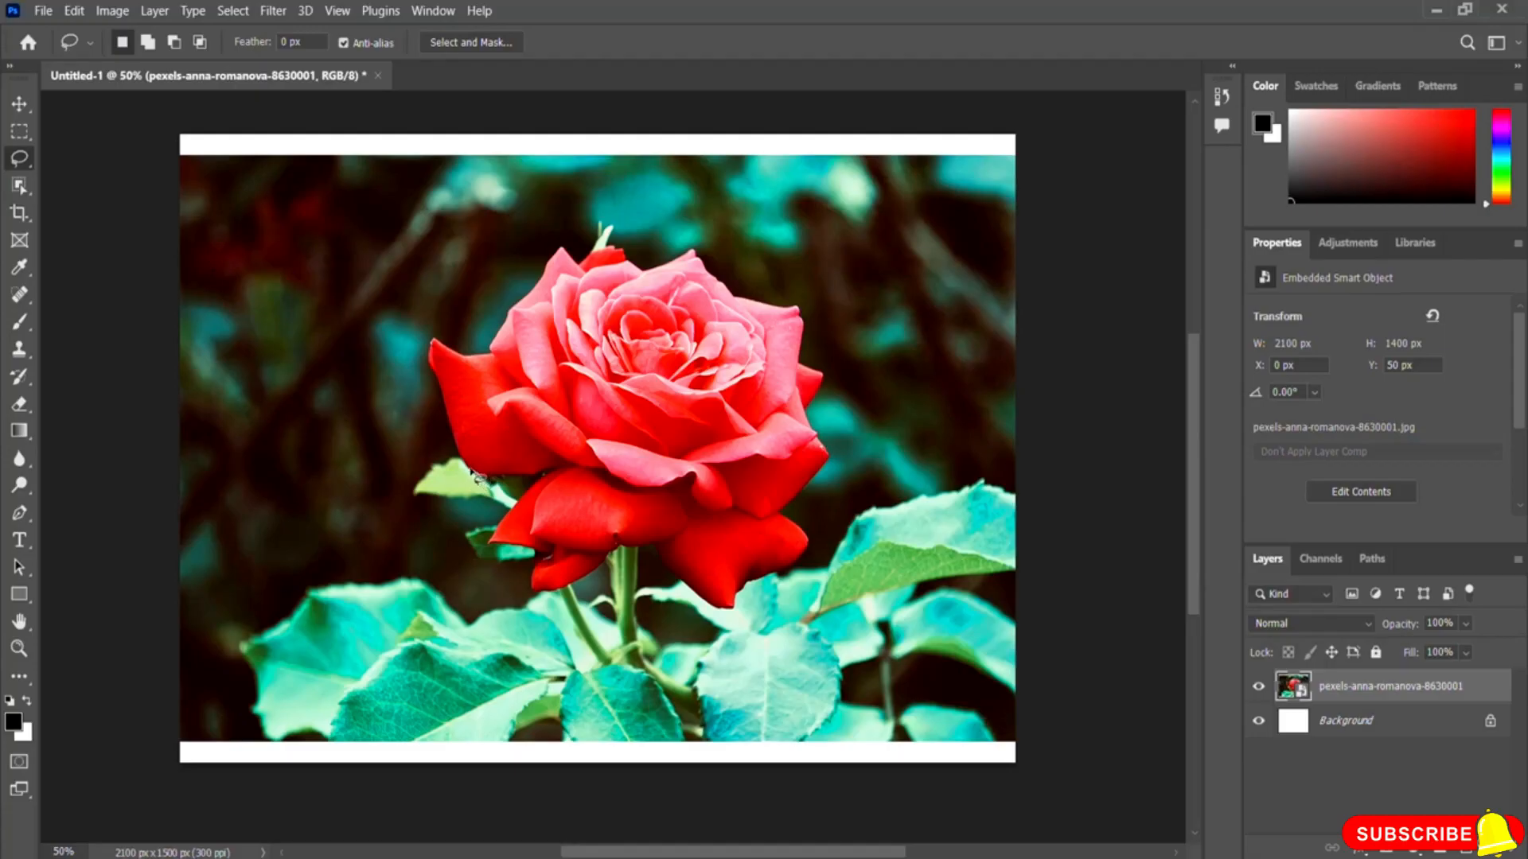
drag(459, 444, 447, 408)
Step: Switch to the Polygonal Lasso tool and click a polygon outline in the upper-left background, then cancel it
right_click(28, 161)
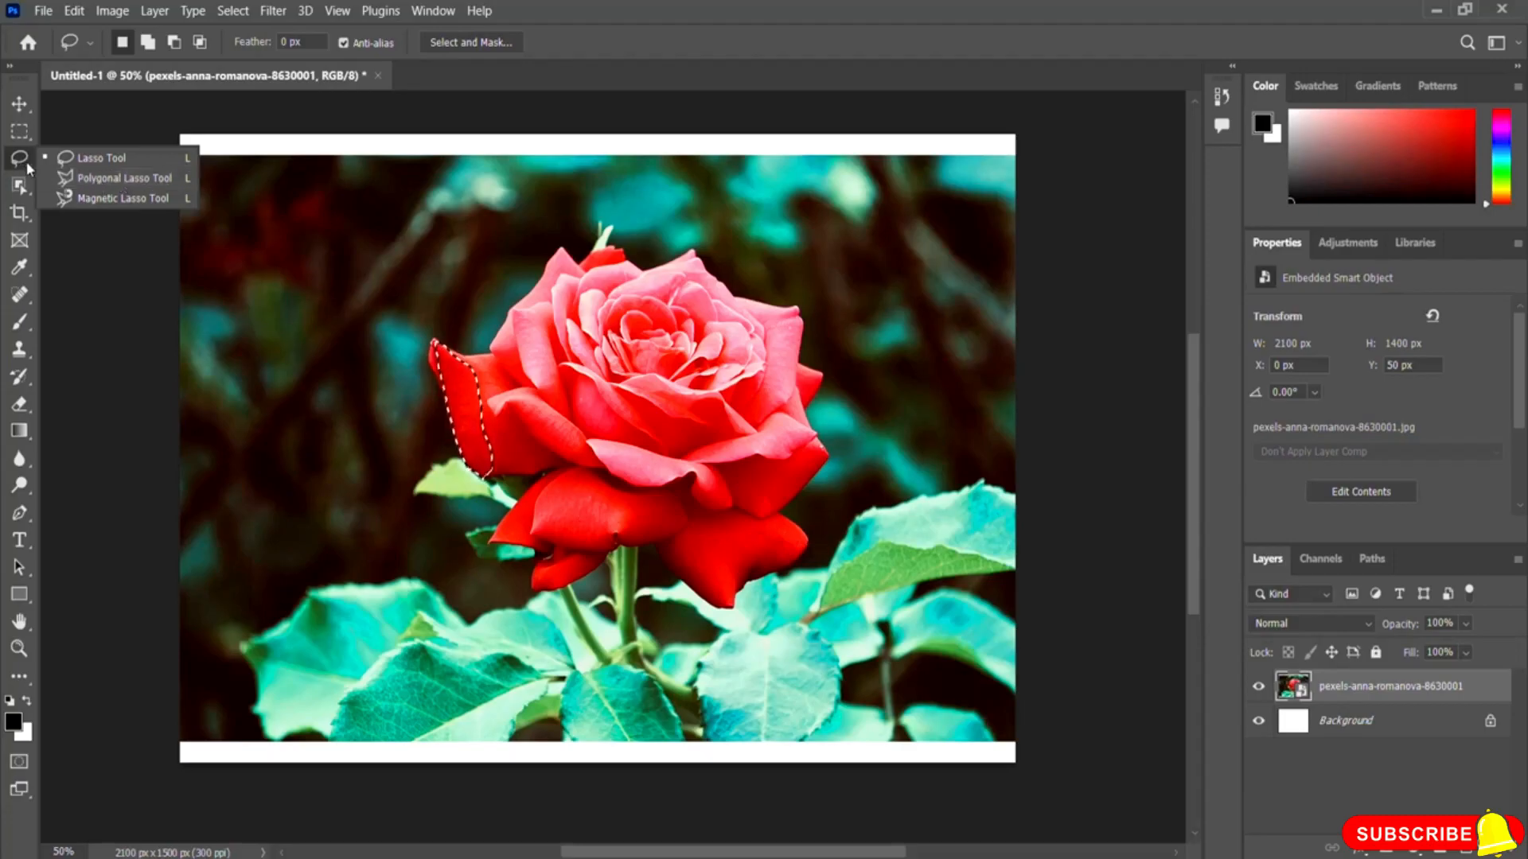
click(102, 181)
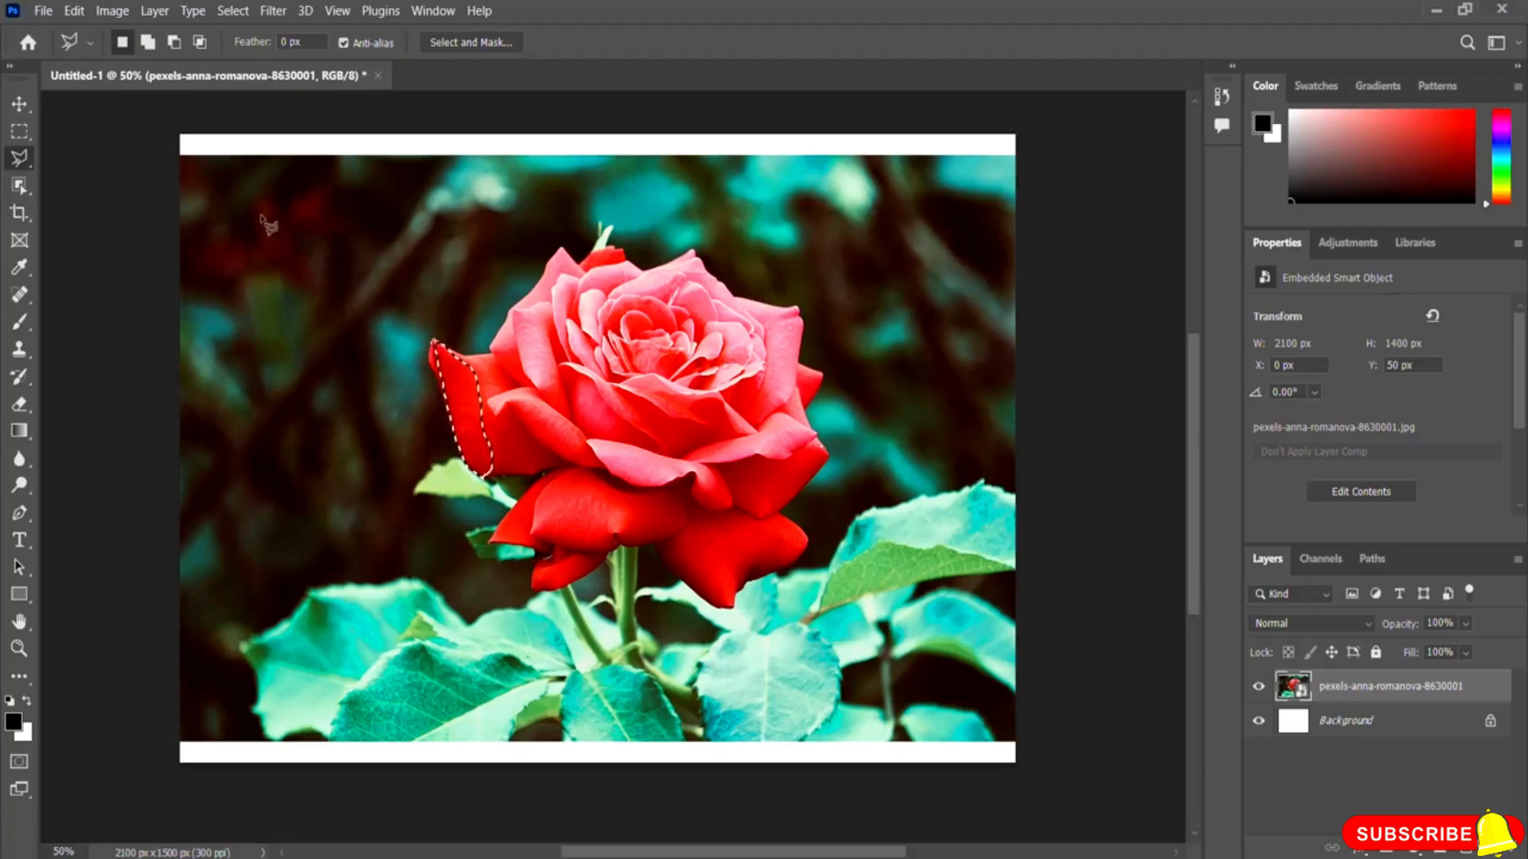
click(229, 185)
click(257, 184)
click(281, 230)
click(335, 207)
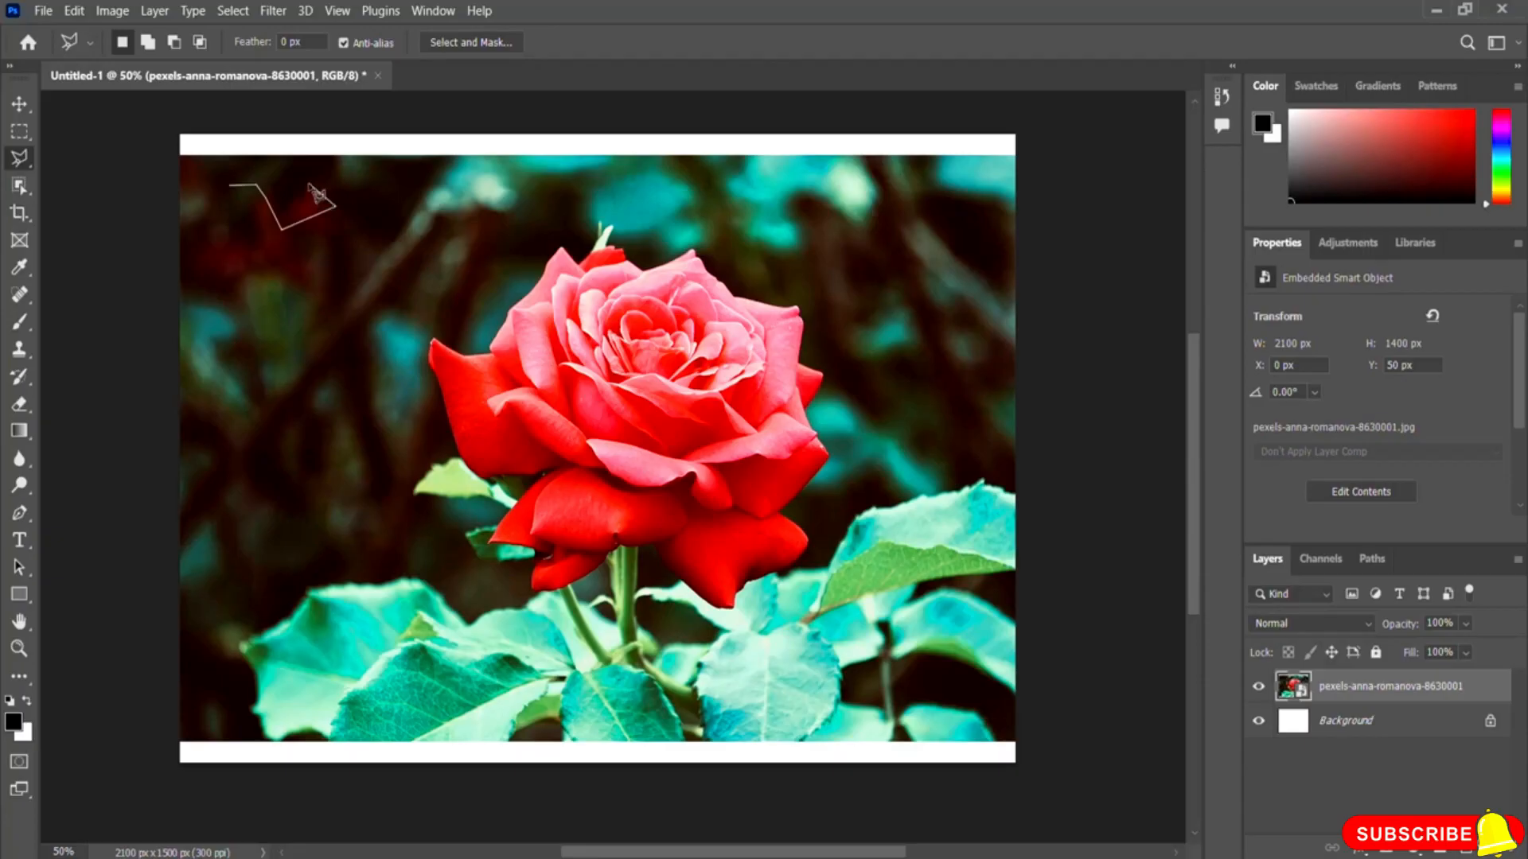
click(276, 166)
click(229, 167)
click(482, 482)
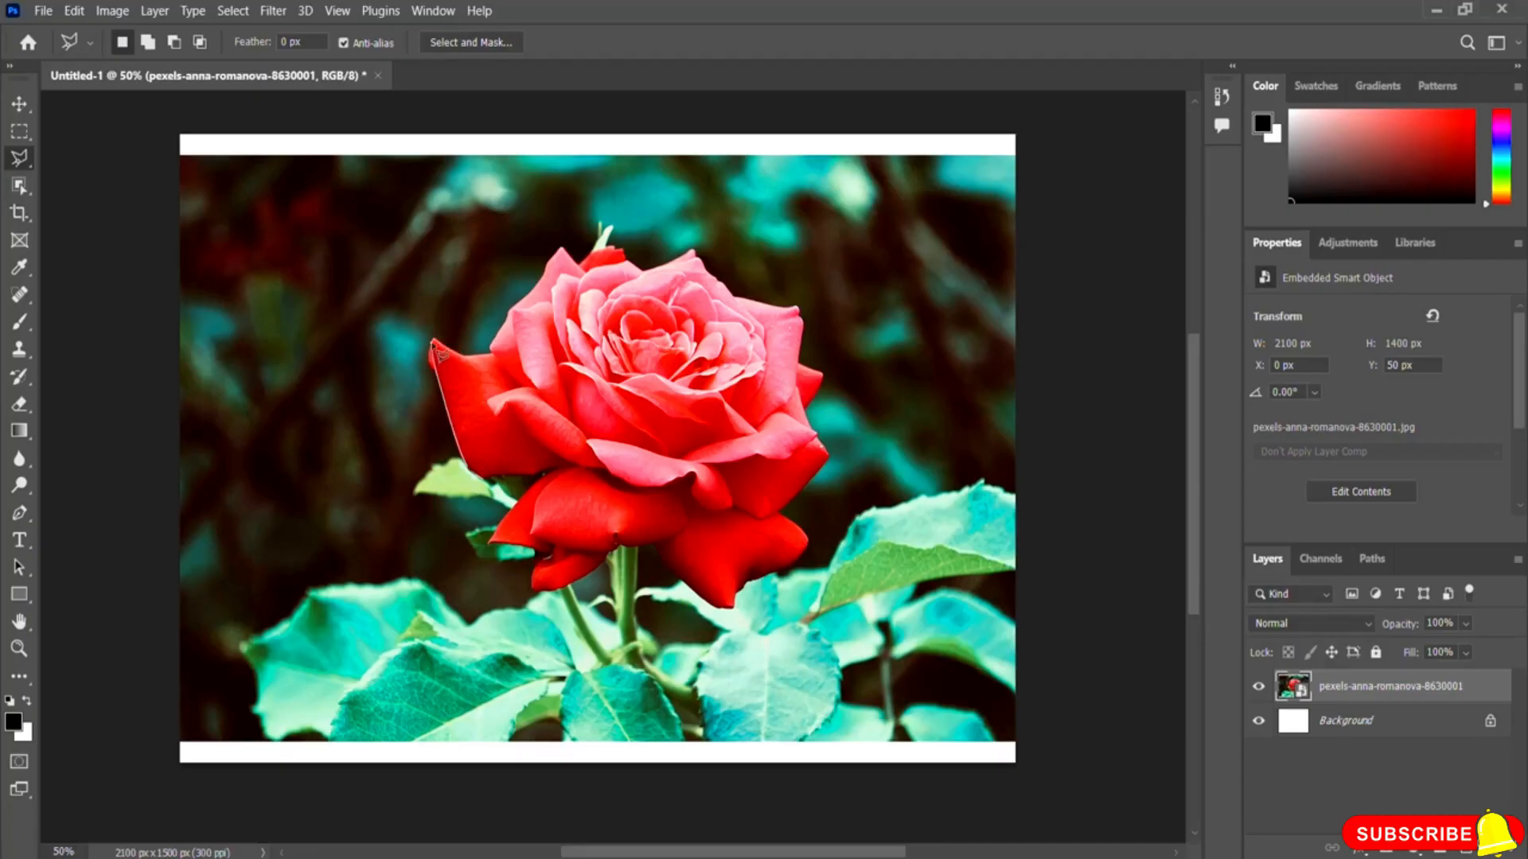
Step: Select the rose's left outer petal with Polygonal Lasso points, then switch to the Magnetic Lasso tool
click(432, 340)
click(491, 397)
click(486, 407)
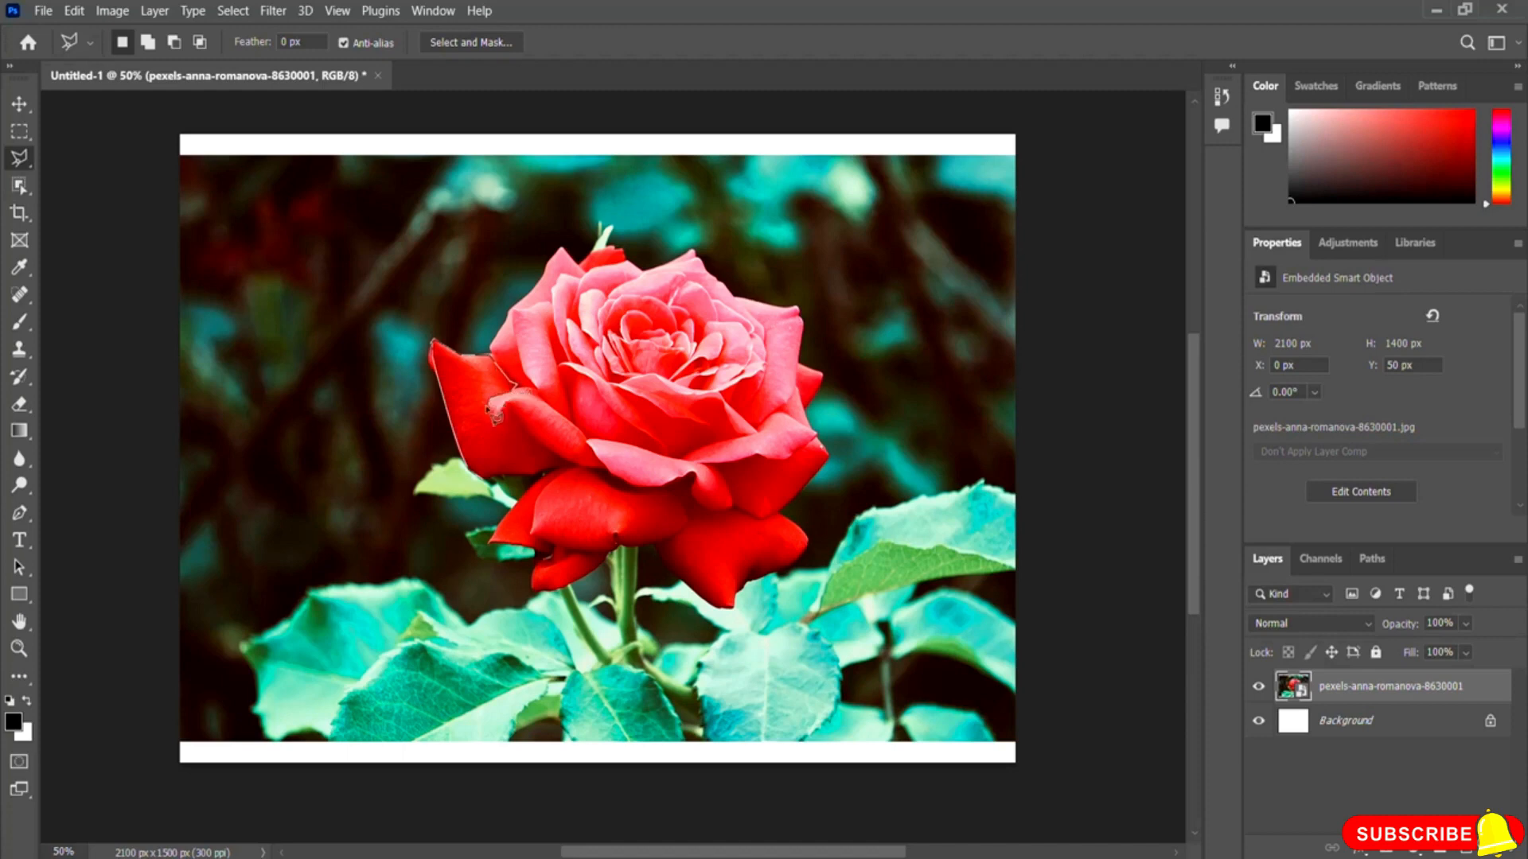
click(497, 419)
click(508, 406)
click(521, 426)
click(533, 441)
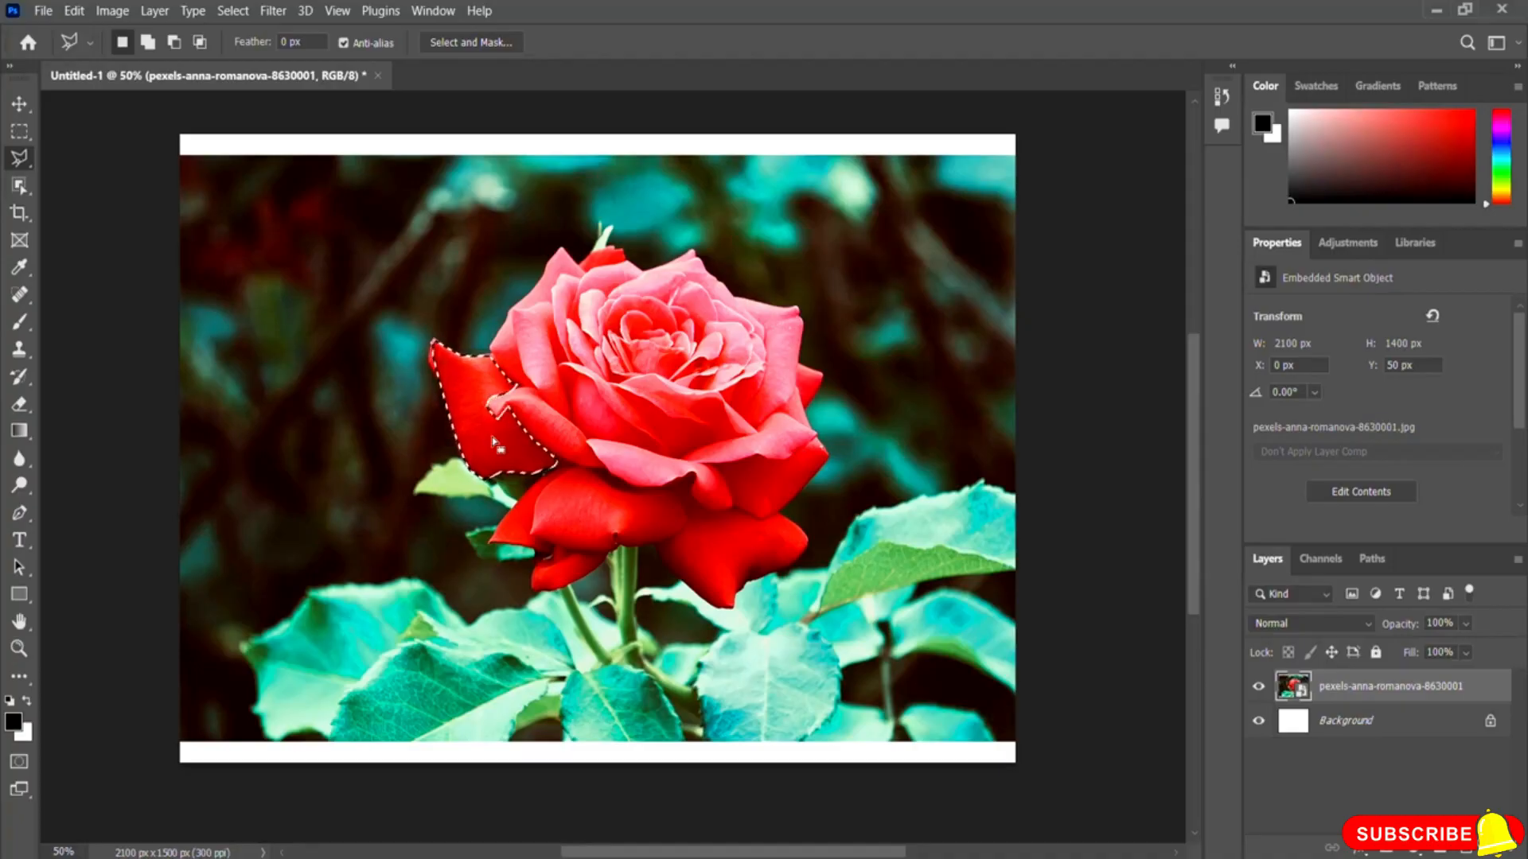
right_click(21, 159)
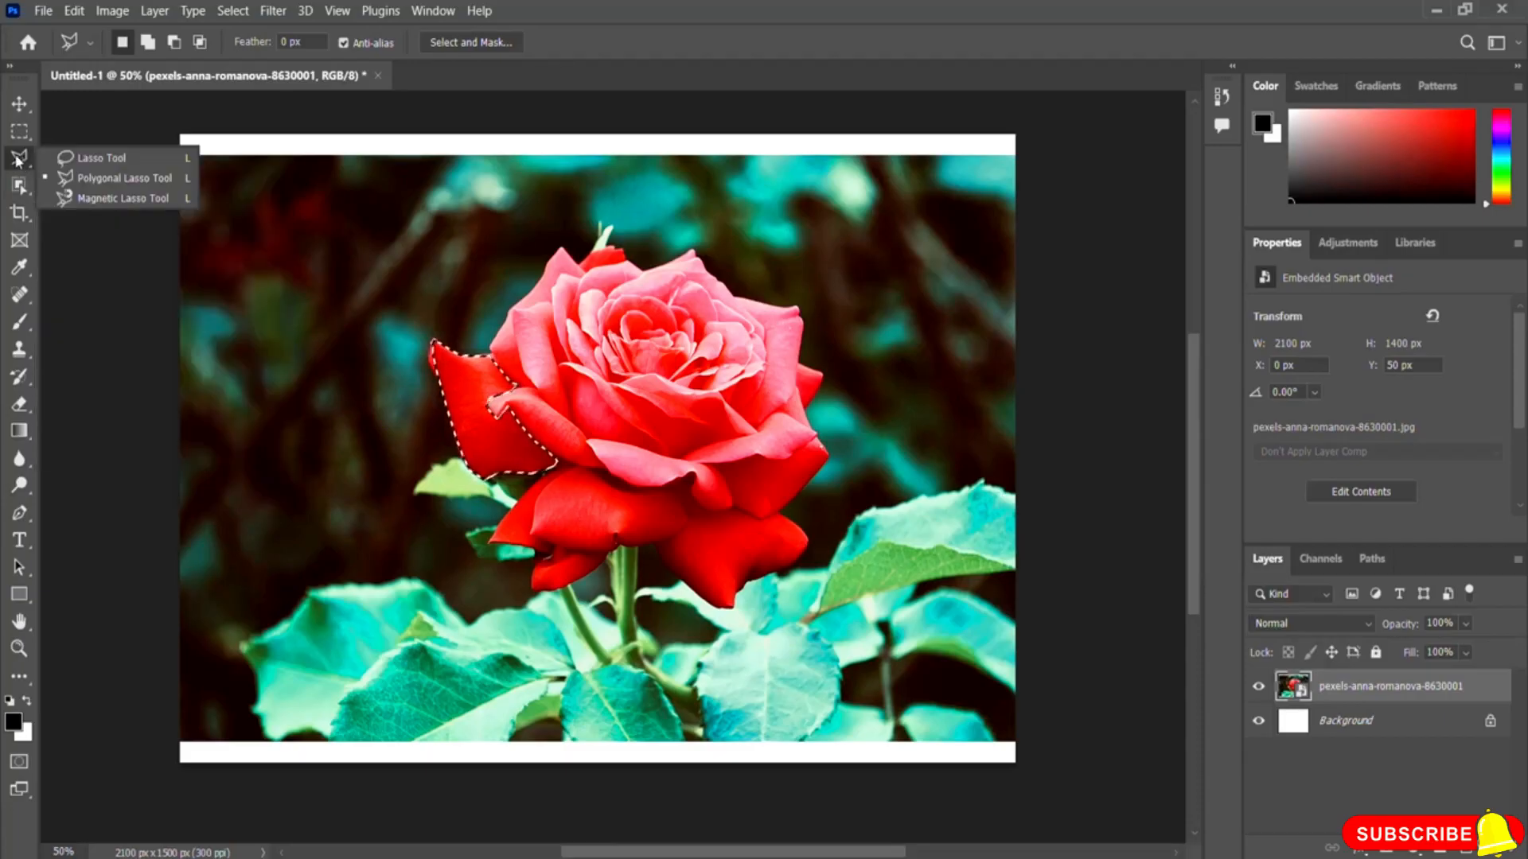
click(116, 204)
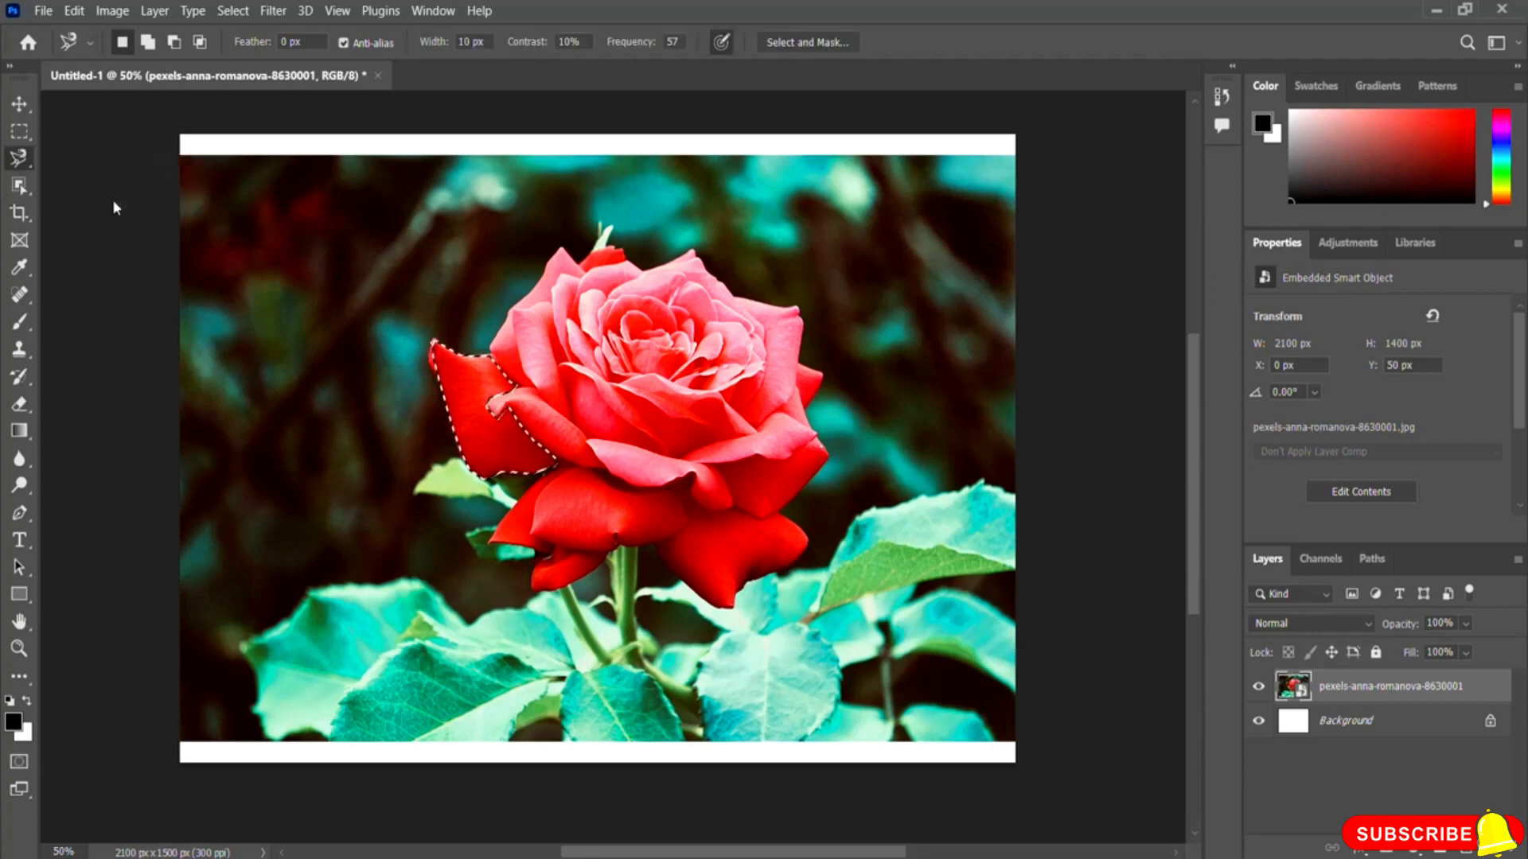
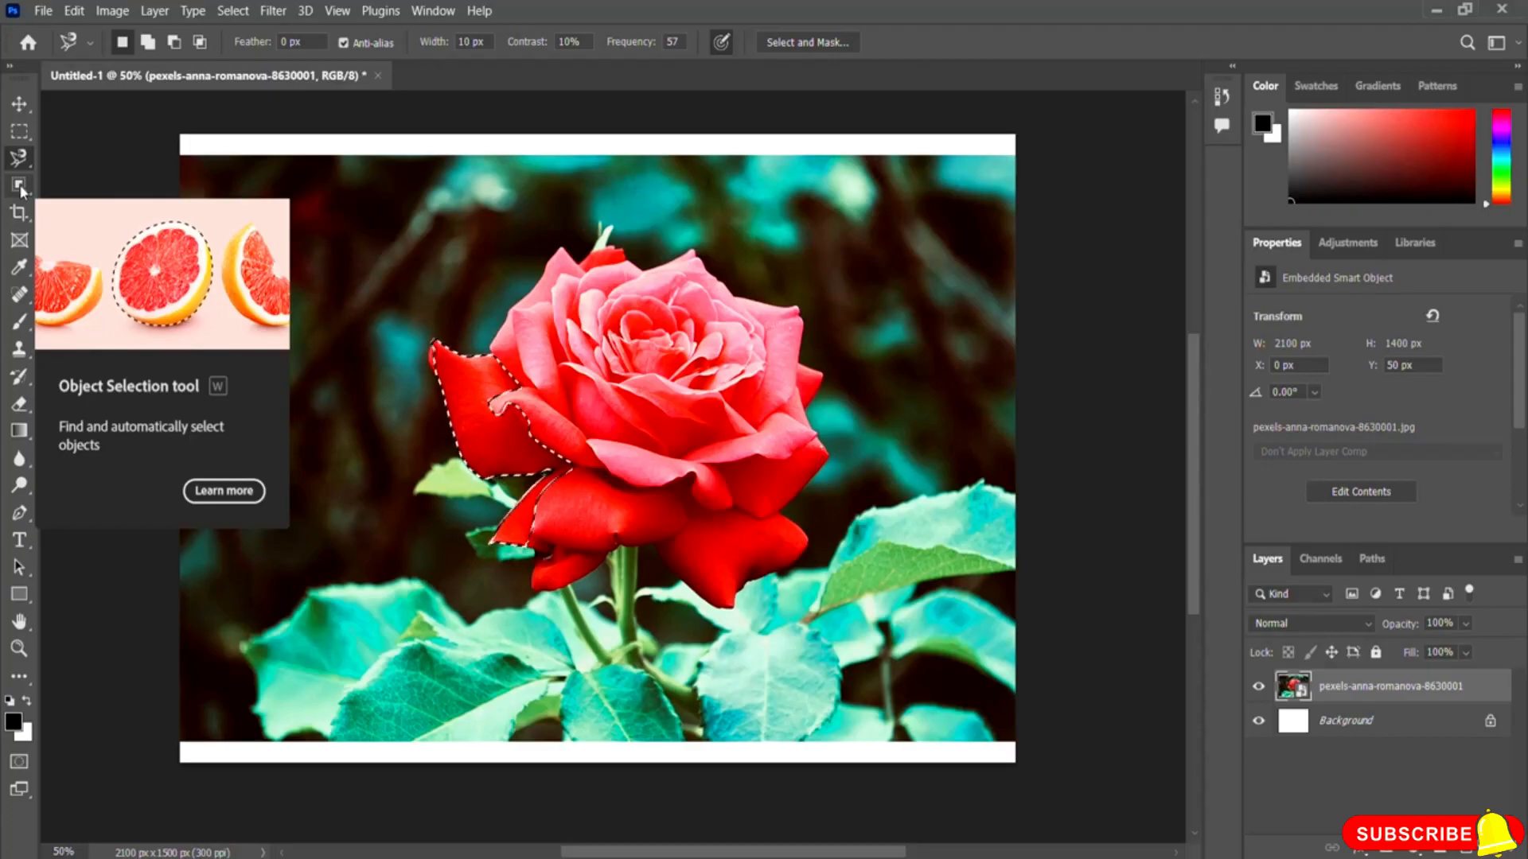
Step: Switch to the Object Selection tool, drag a box around the rose to select it, then deselect
click(20, 187)
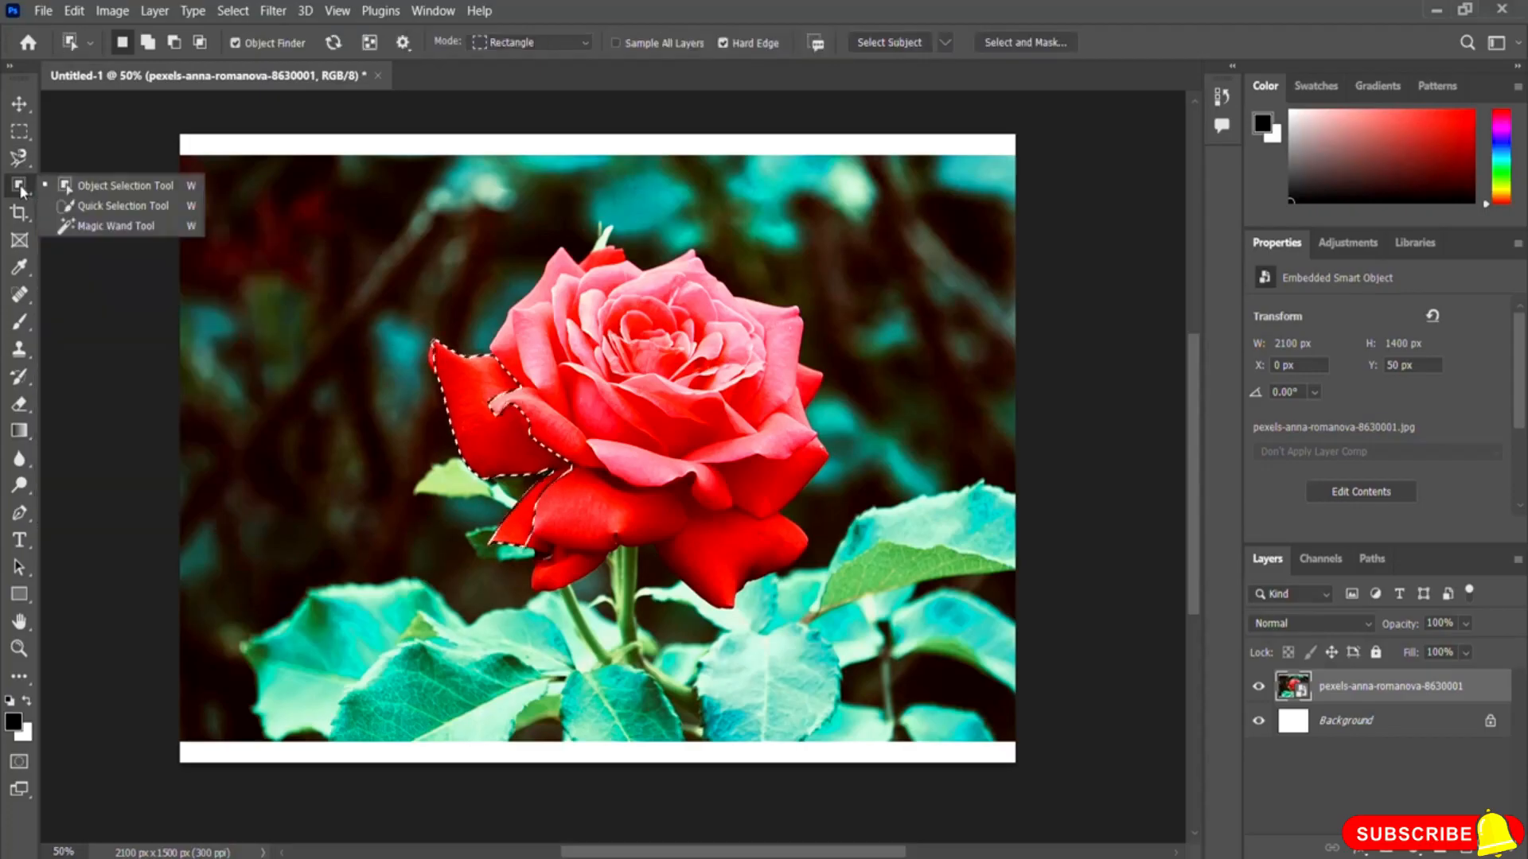
click(145, 187)
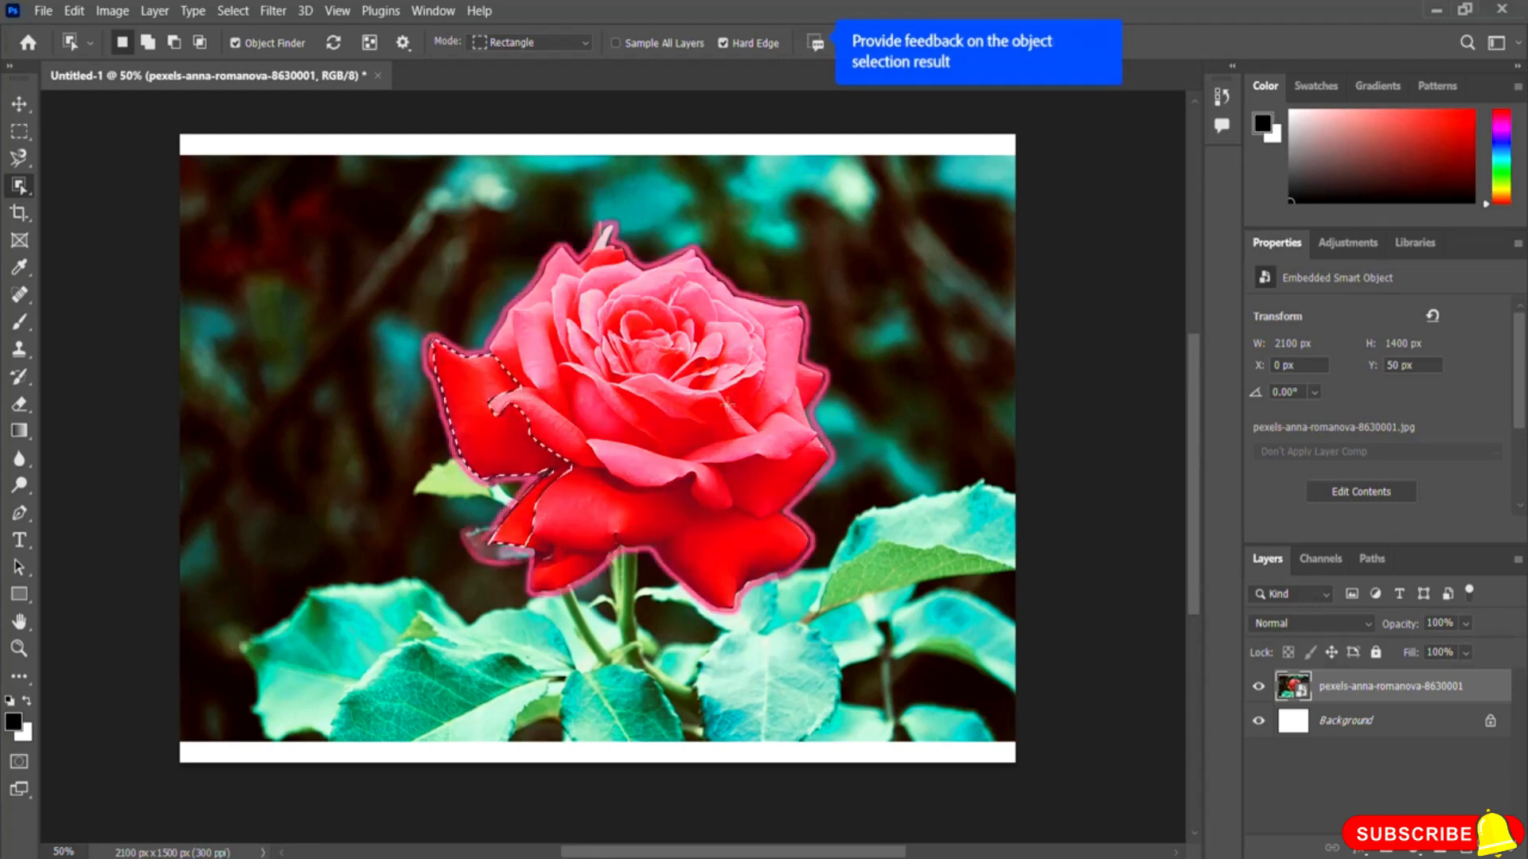
drag(360, 194, 846, 590)
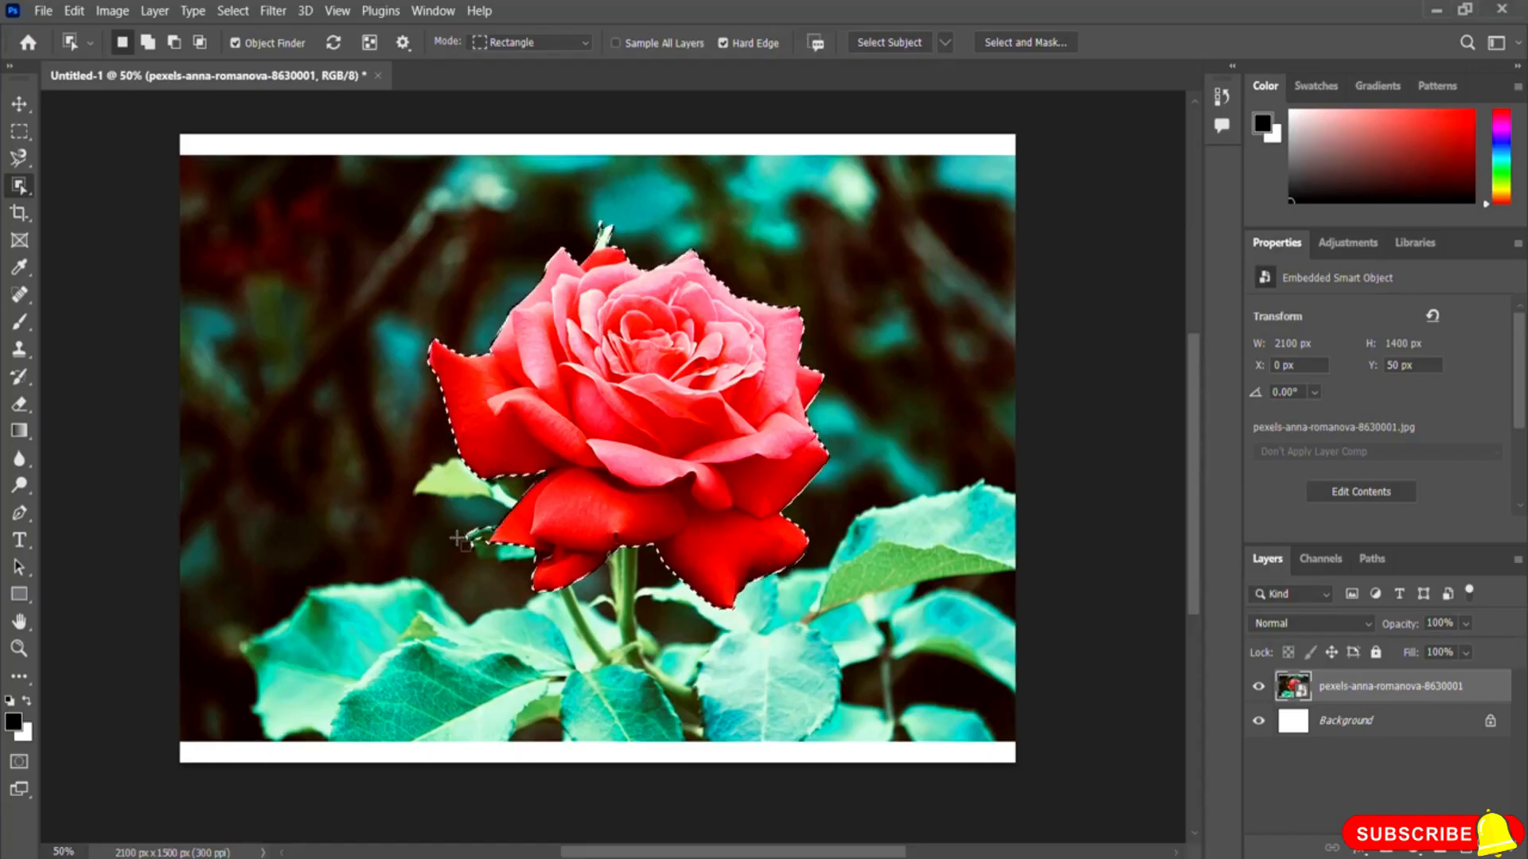
right_click(24, 191)
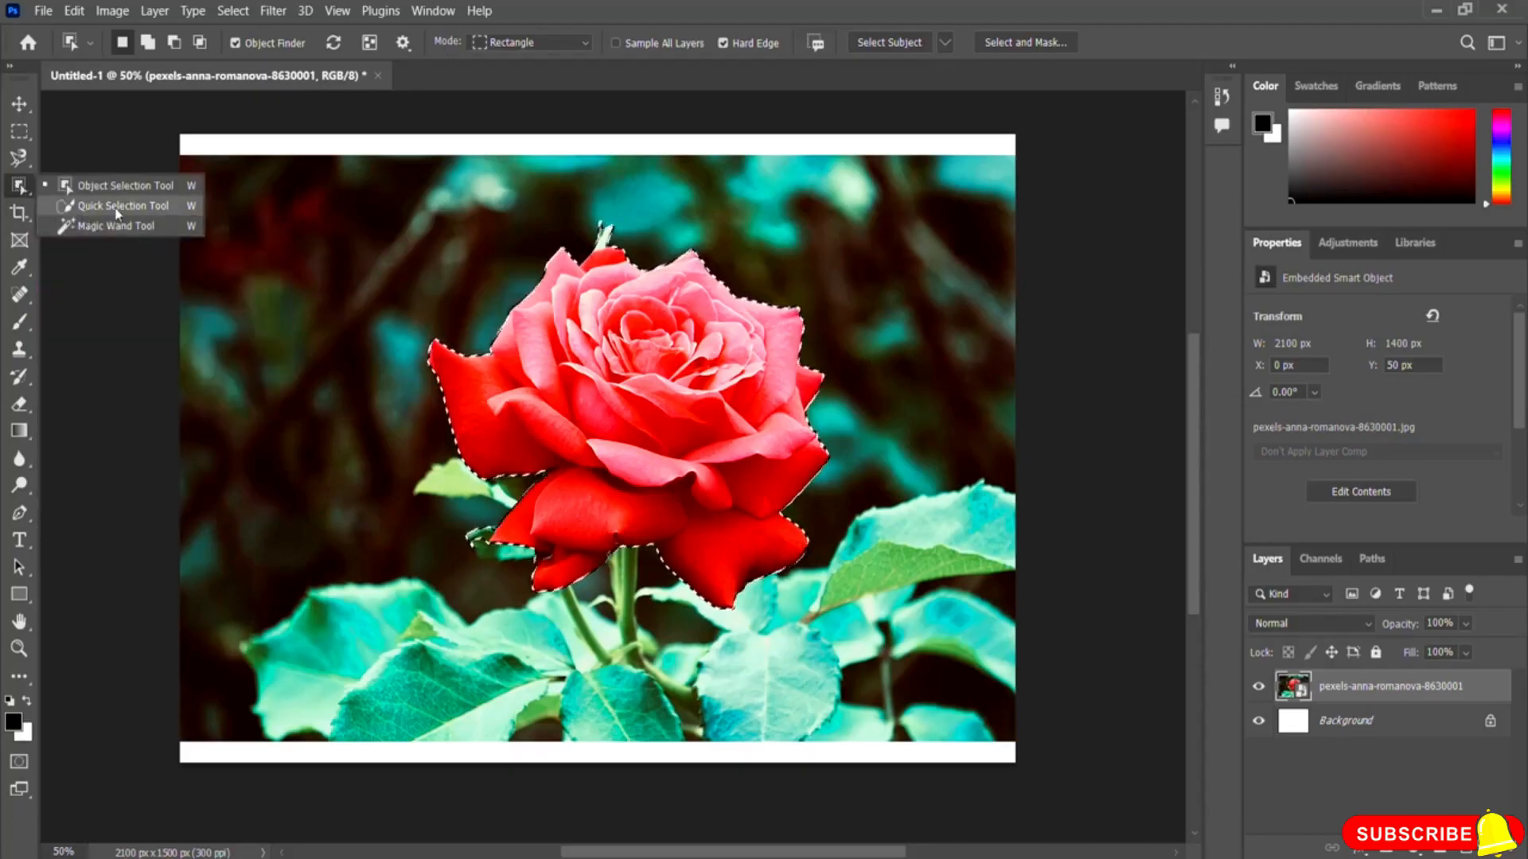
click(626, 16)
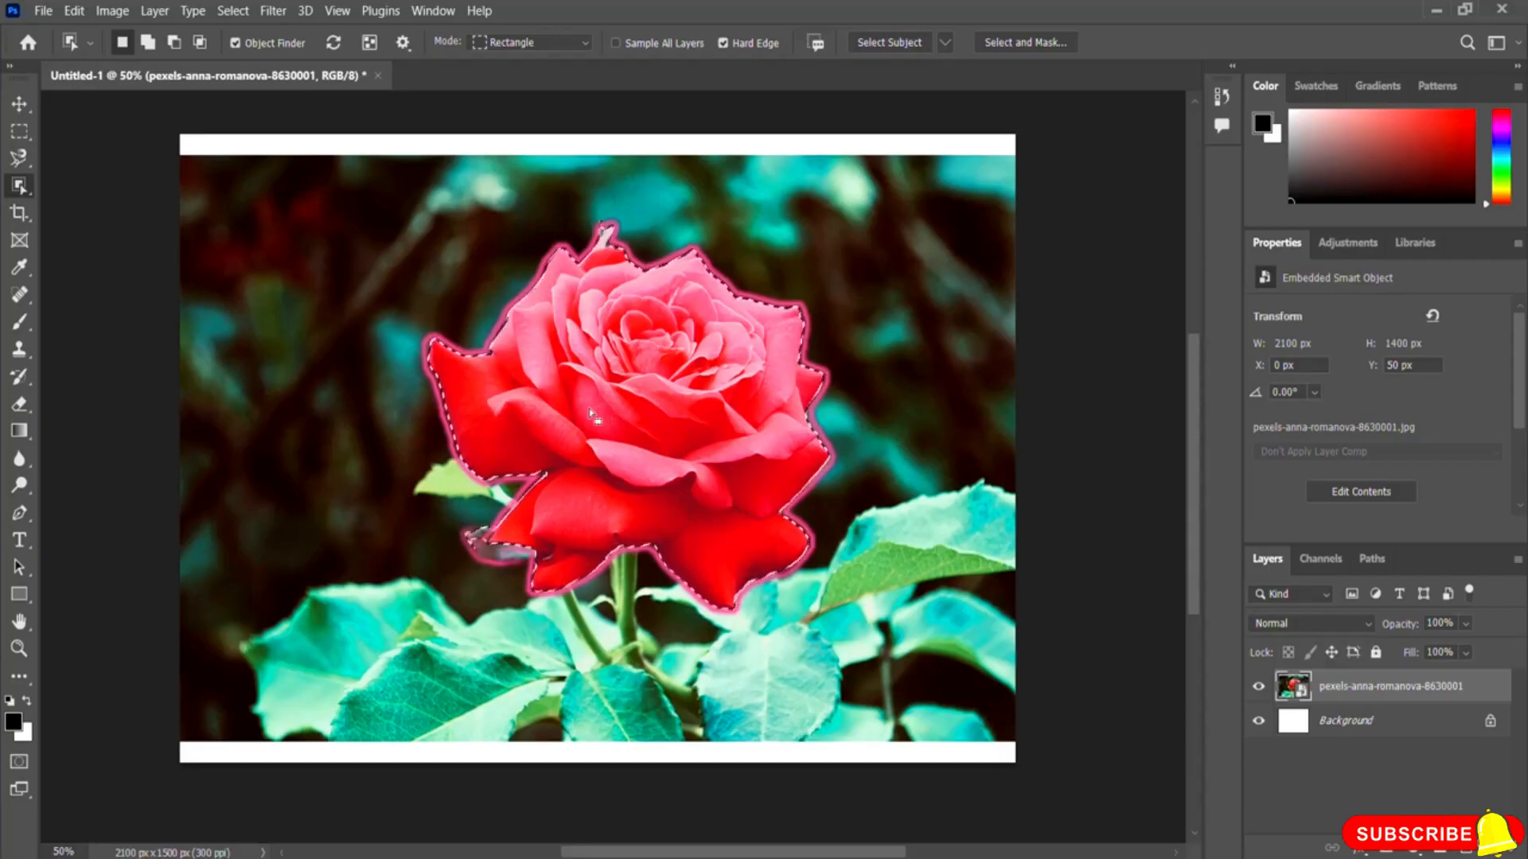
click(233, 11)
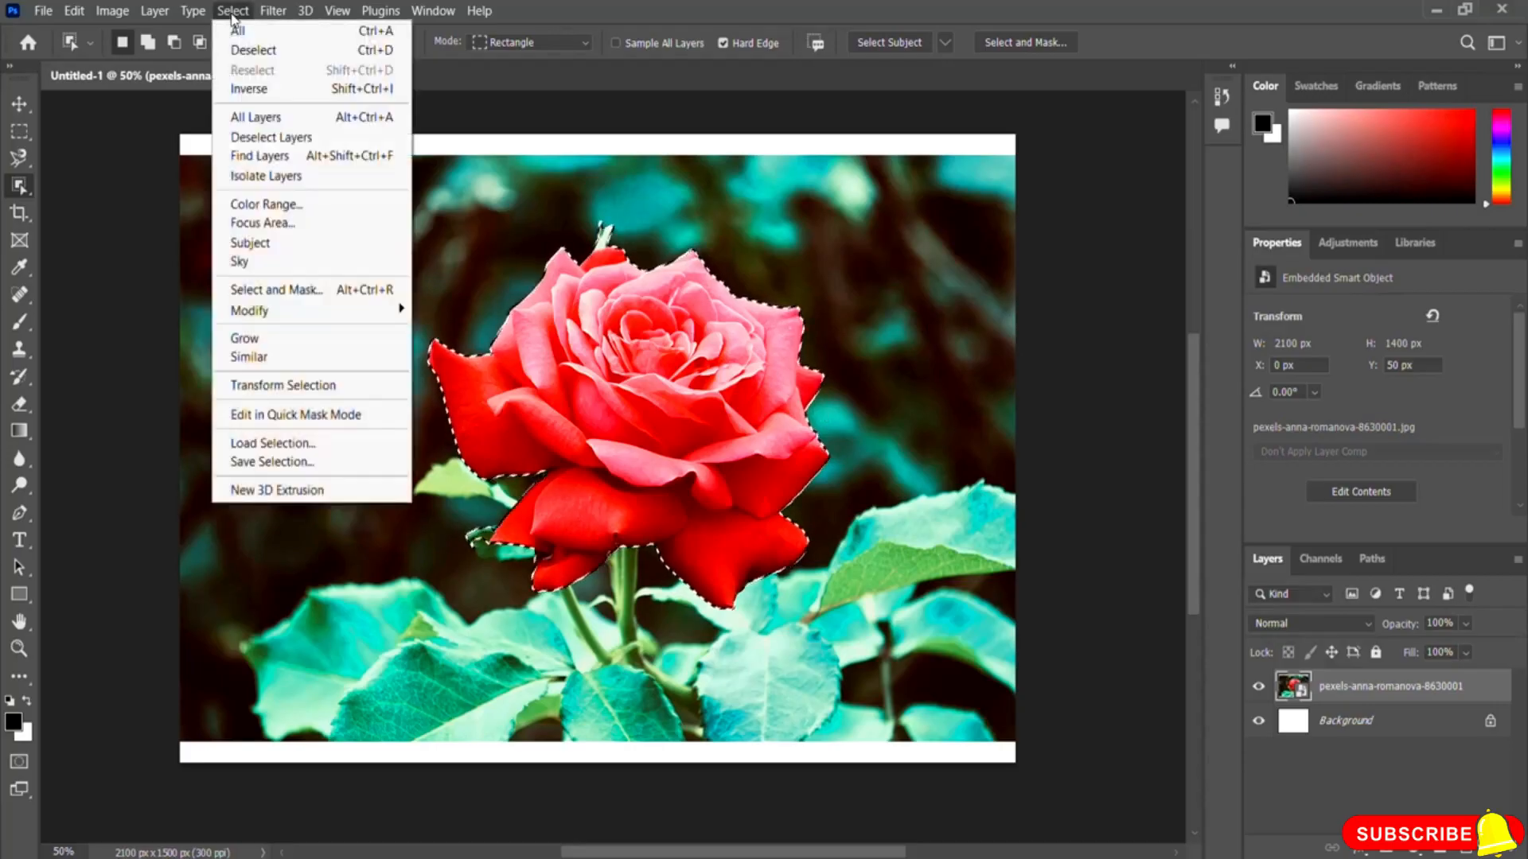
click(293, 53)
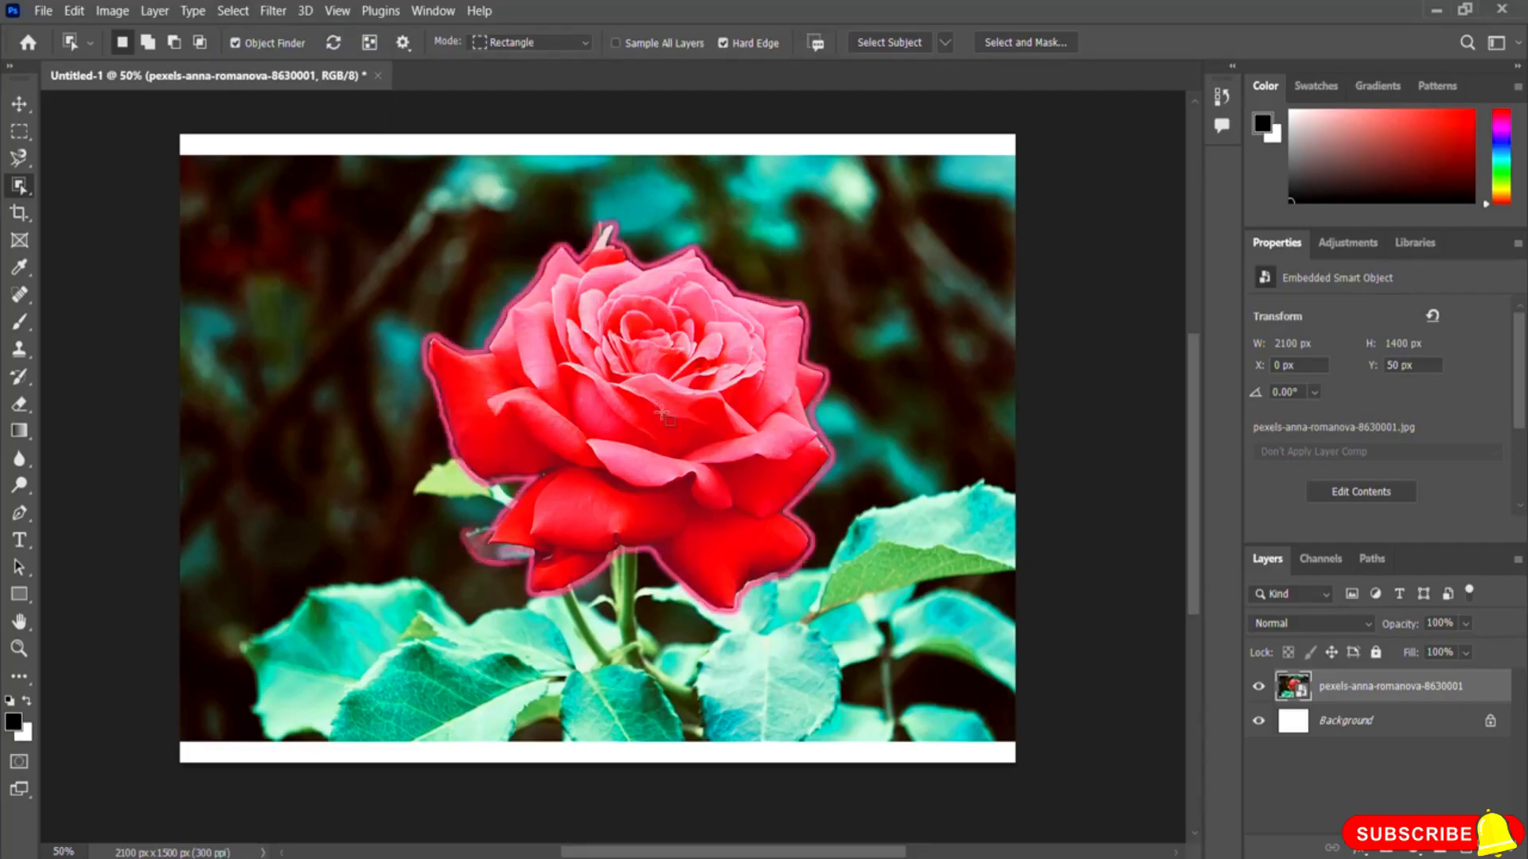
Step: Switch to the Quick Selection tool and set it to subtract from the selection
click(28, 190)
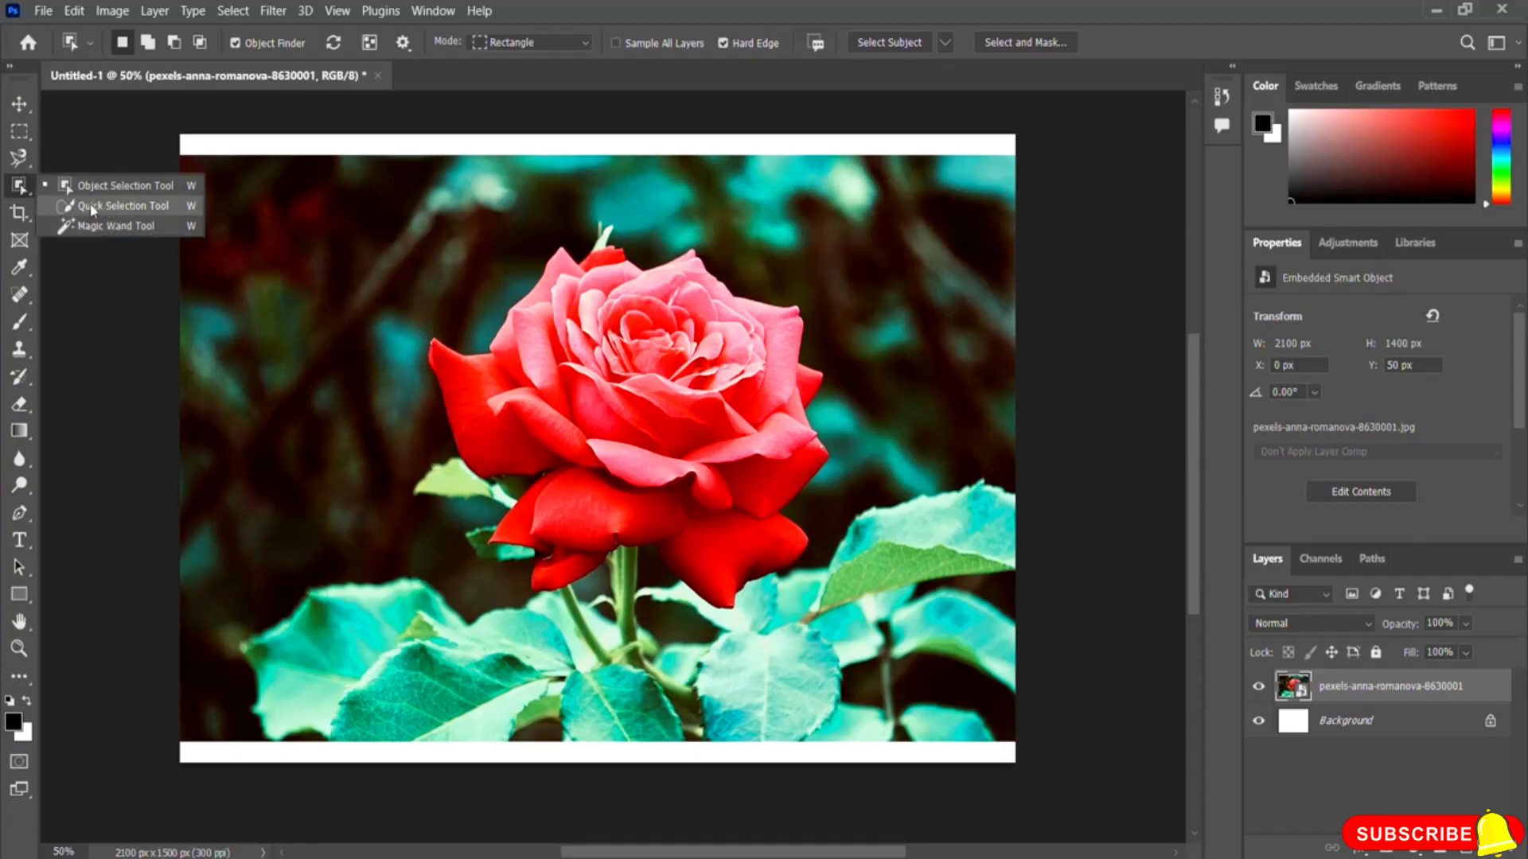
click(94, 208)
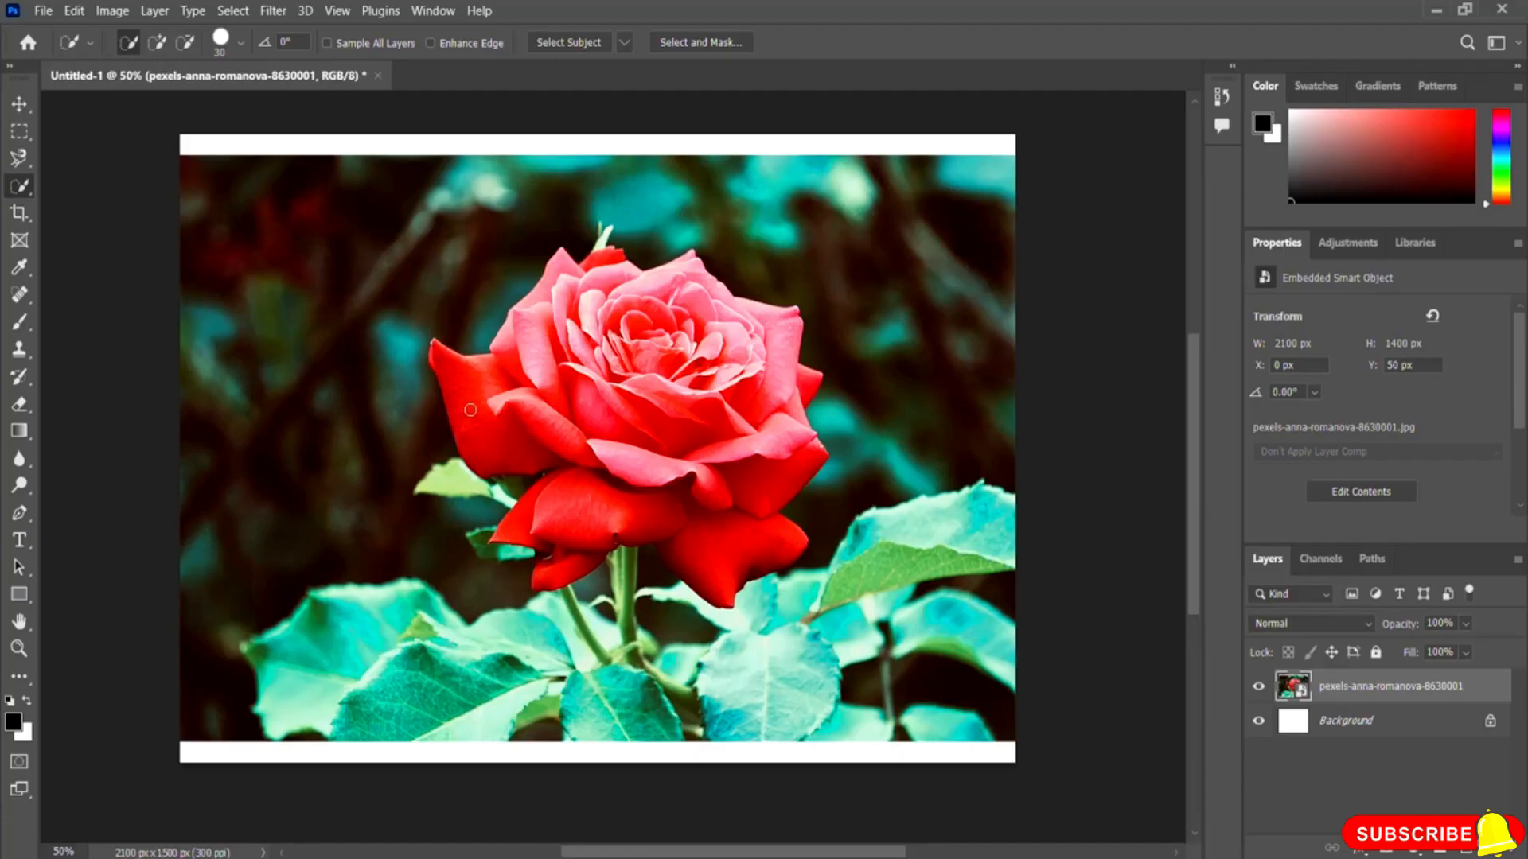
click(183, 45)
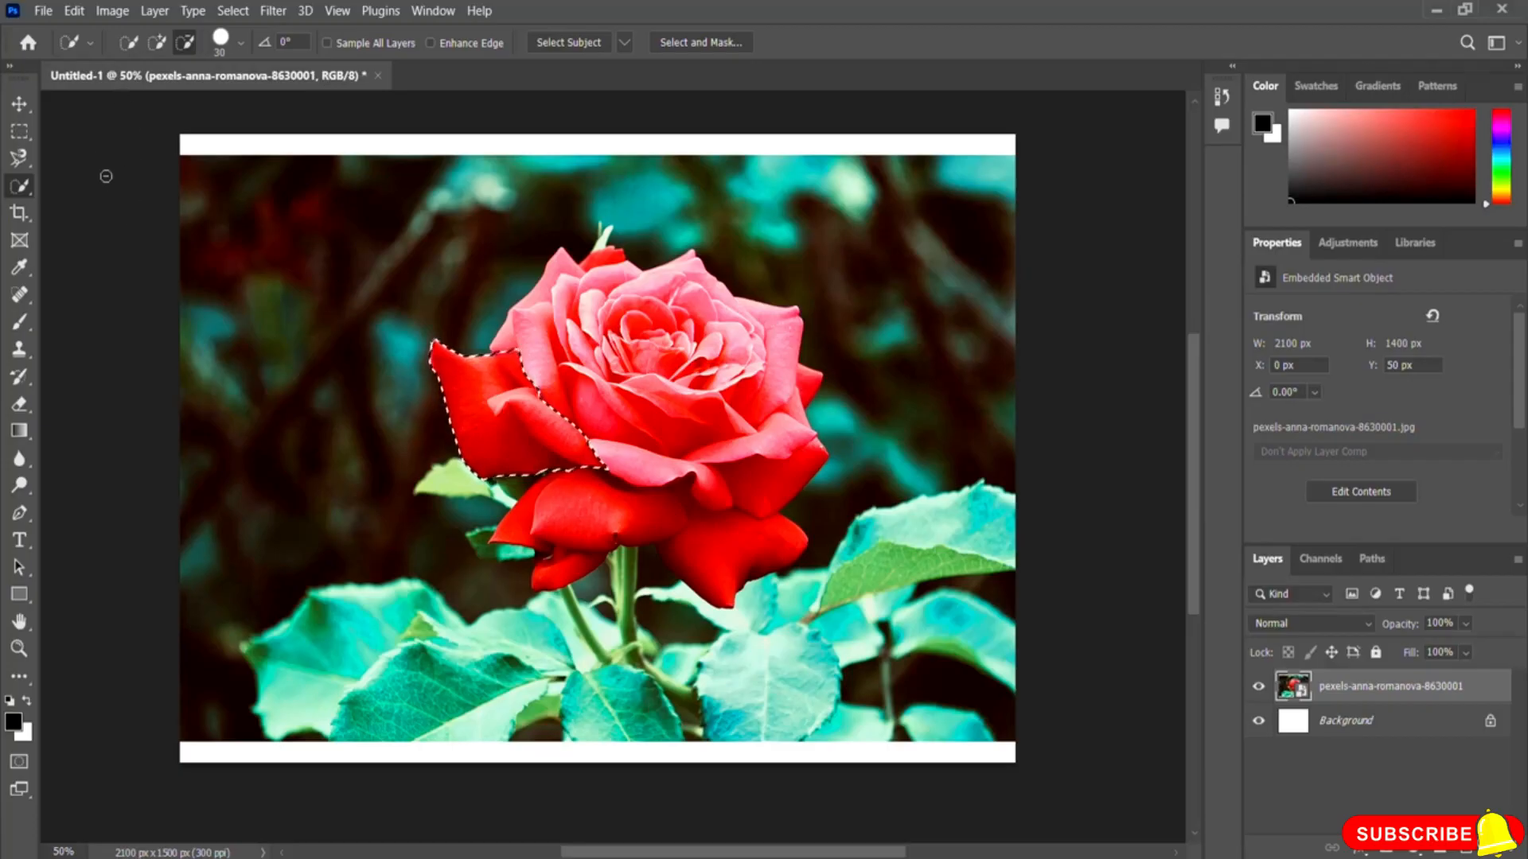
Step: Switch to the Magic Wand tool and click several spots on the lower-left leaf to select its areas
right_click(24, 189)
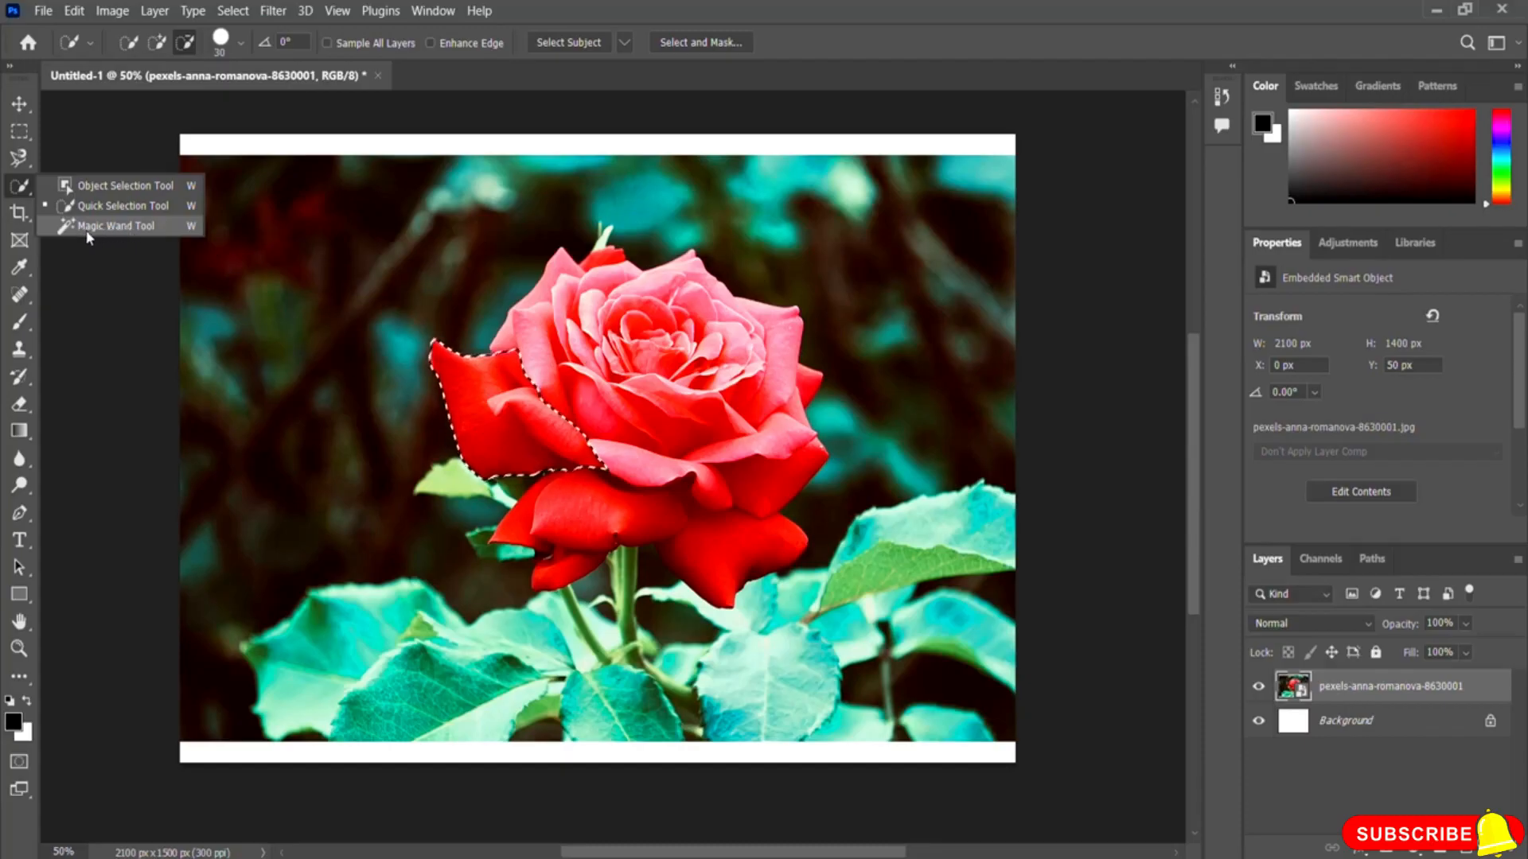
click(119, 228)
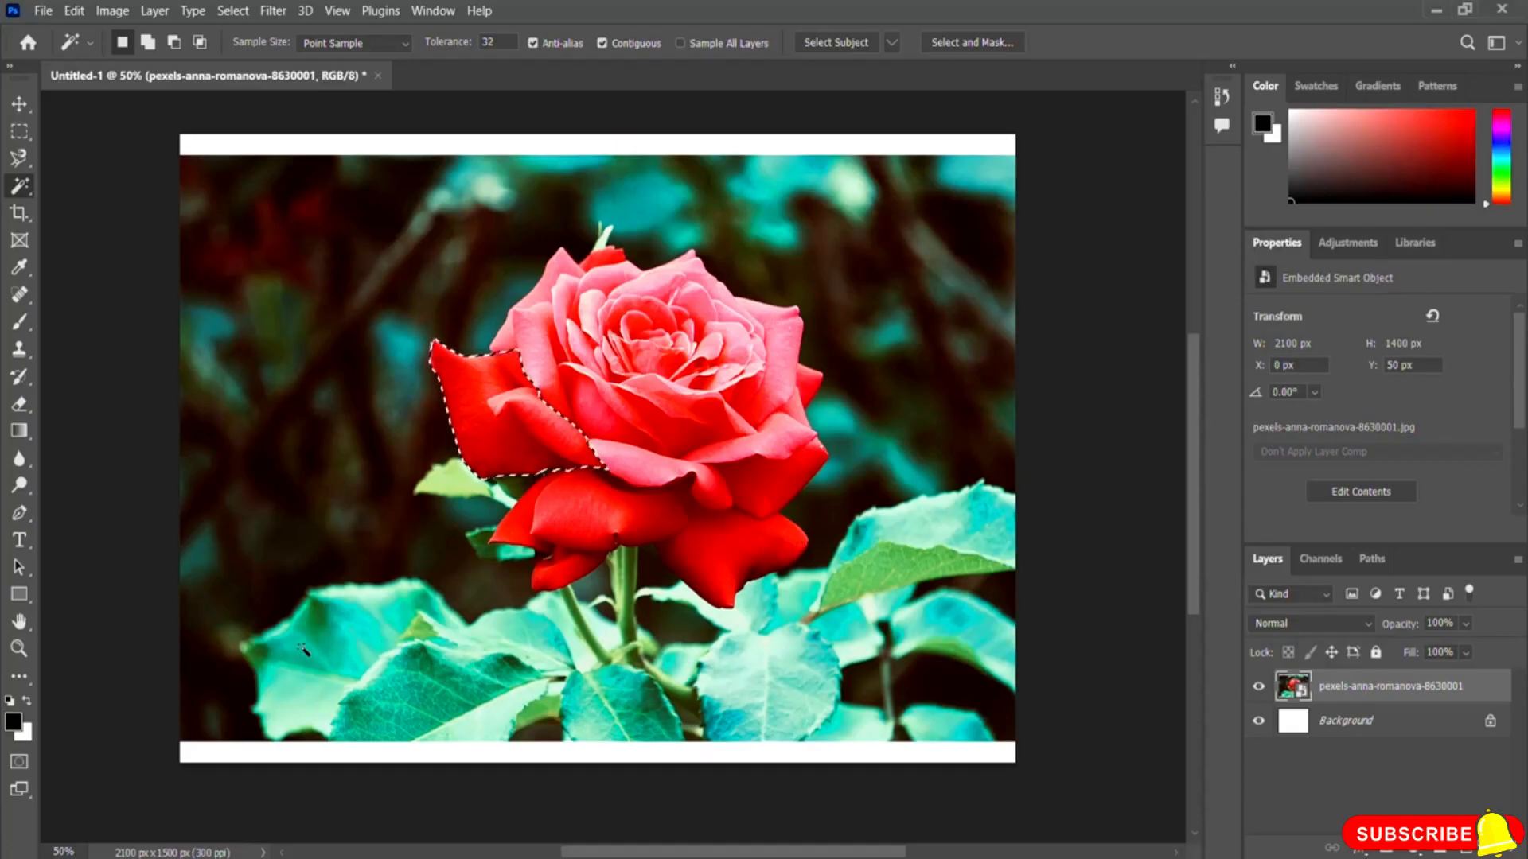
click(356, 631)
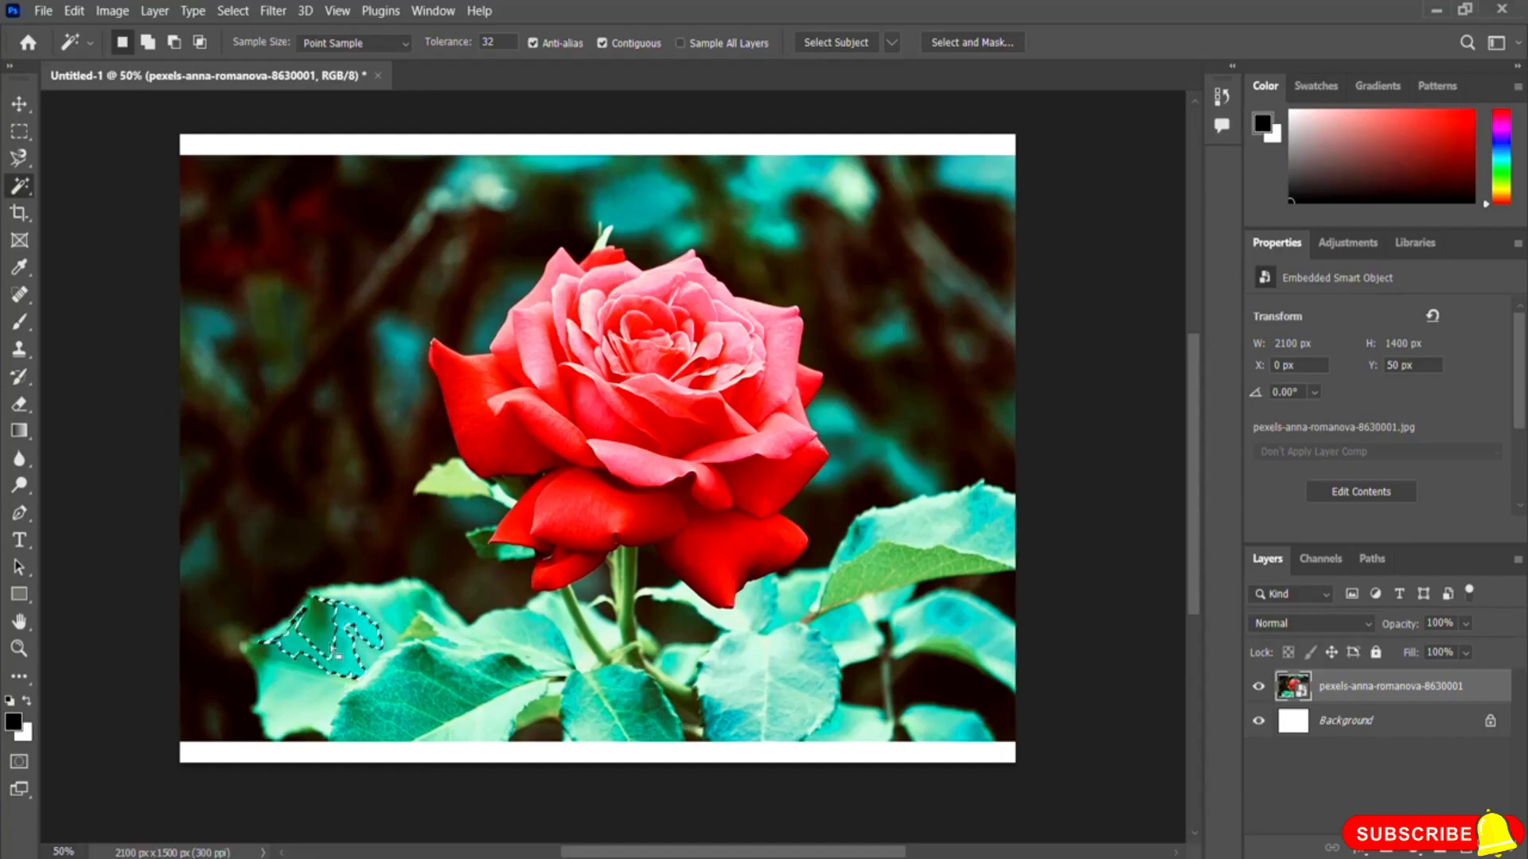
click(316, 615)
click(354, 618)
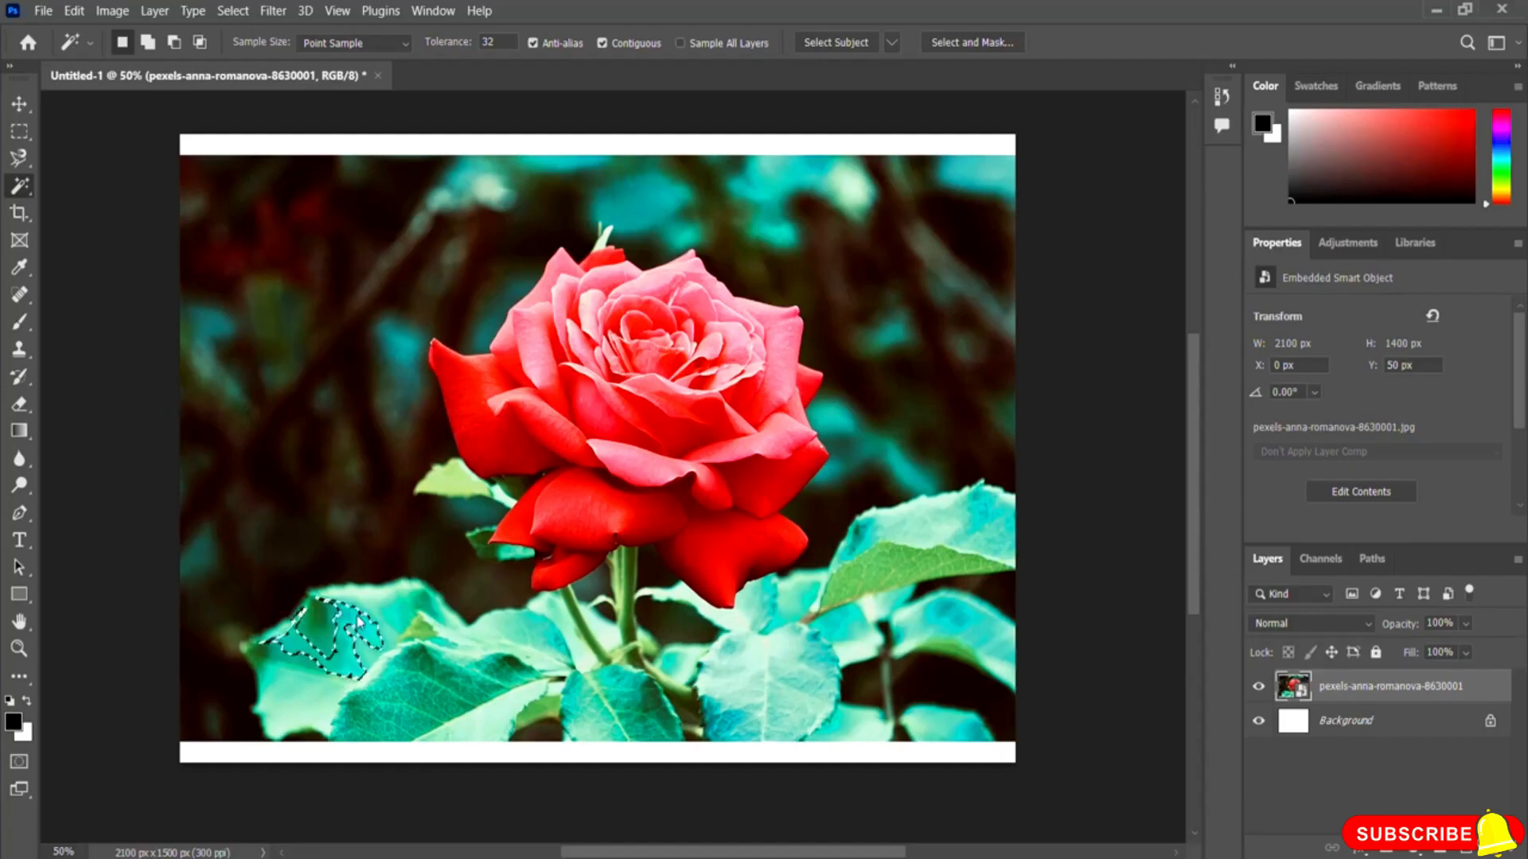
click(388, 611)
click(359, 650)
click(328, 688)
click(330, 645)
click(356, 632)
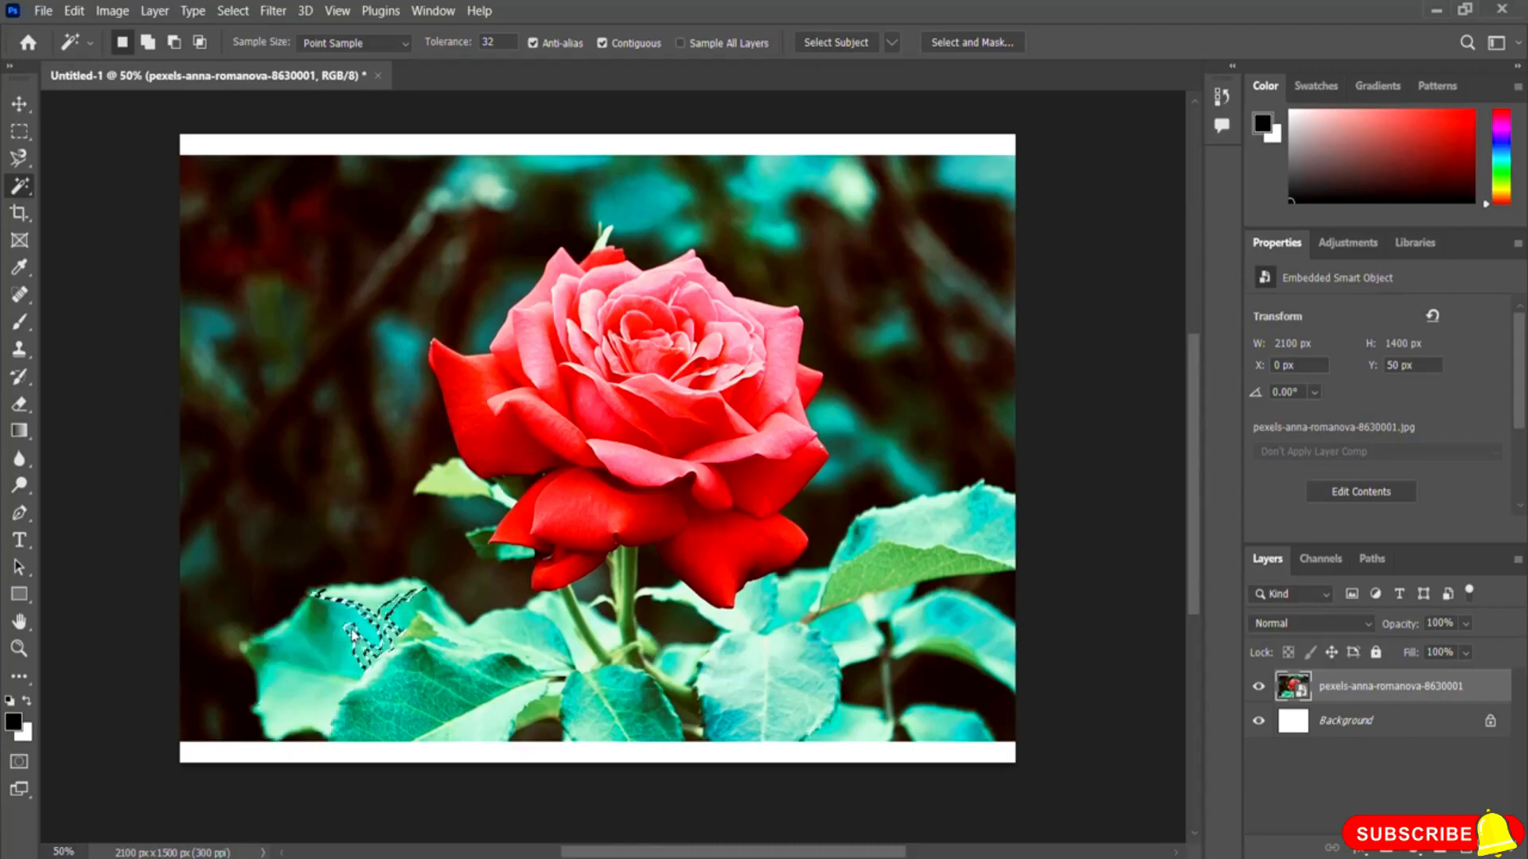
Step: With the Magic Wand, select the rose's lower and upper-left petals, adding several left petal areas to the selection
click(601, 525)
click(648, 522)
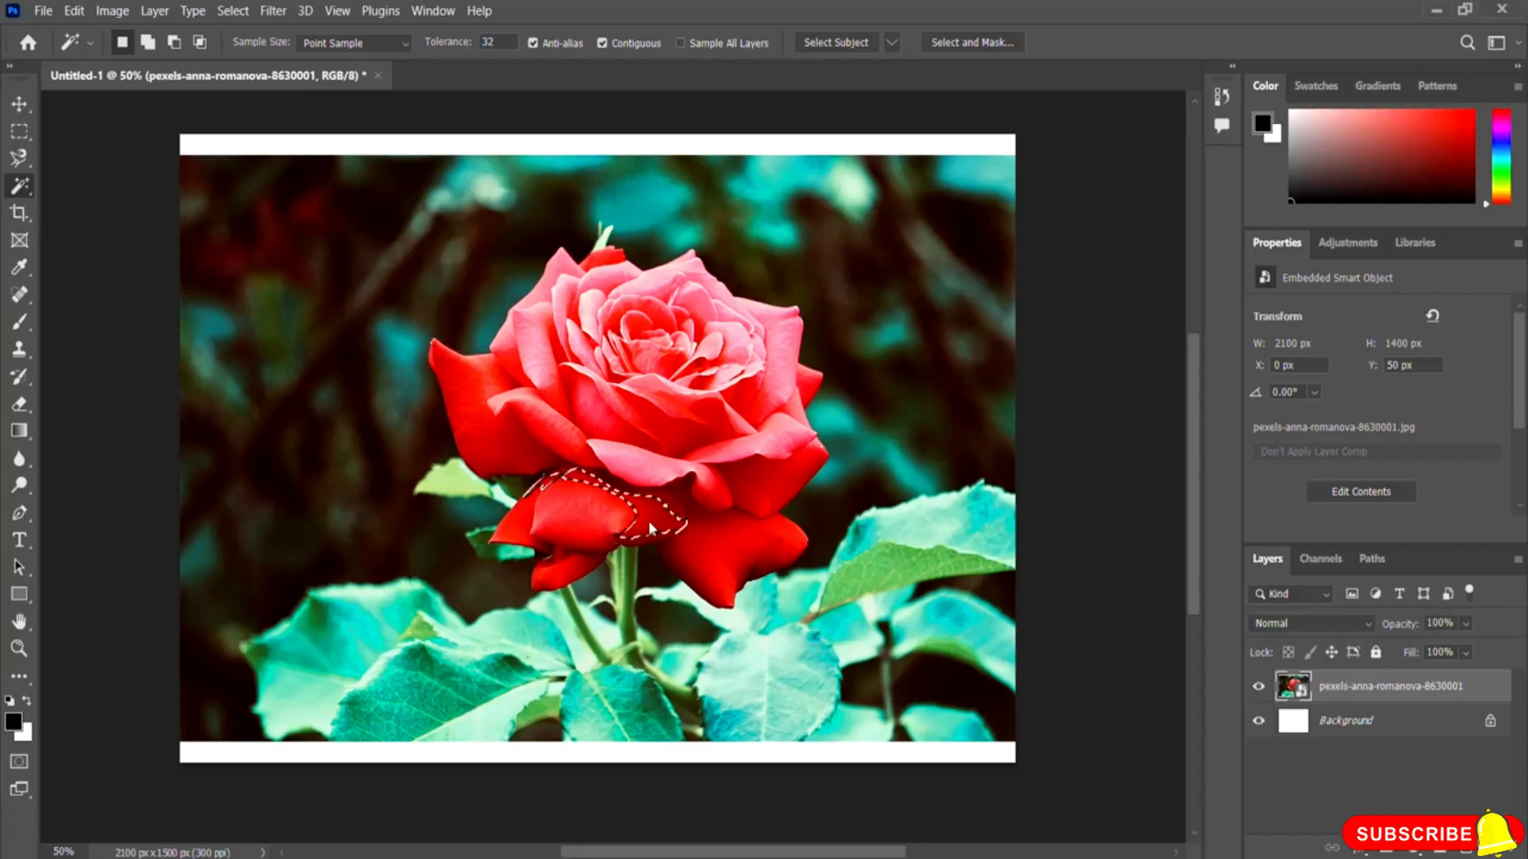
click(488, 430)
click(525, 342)
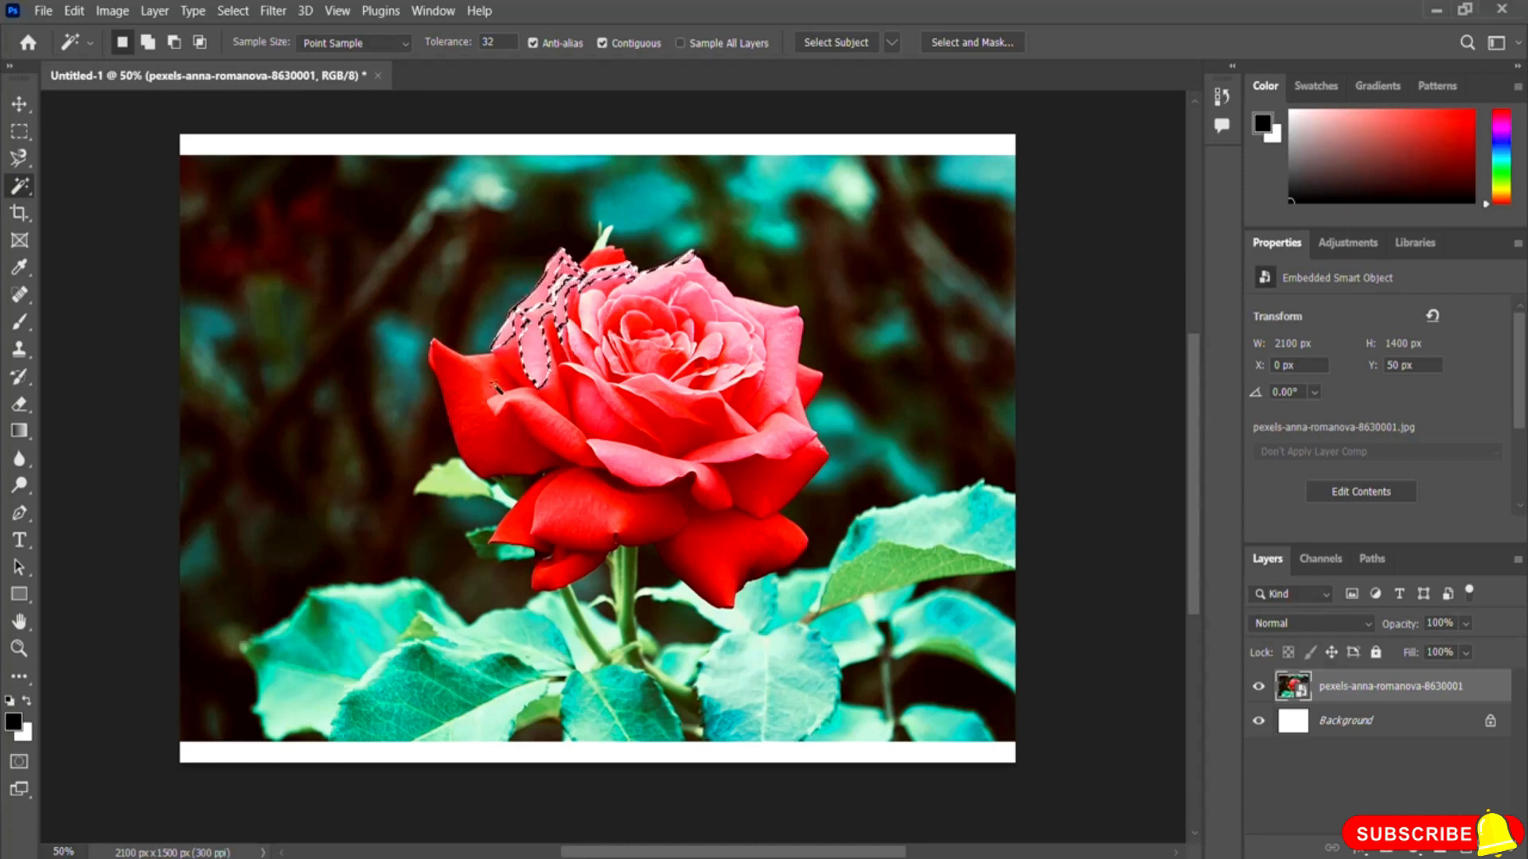
shift+click(502, 432)
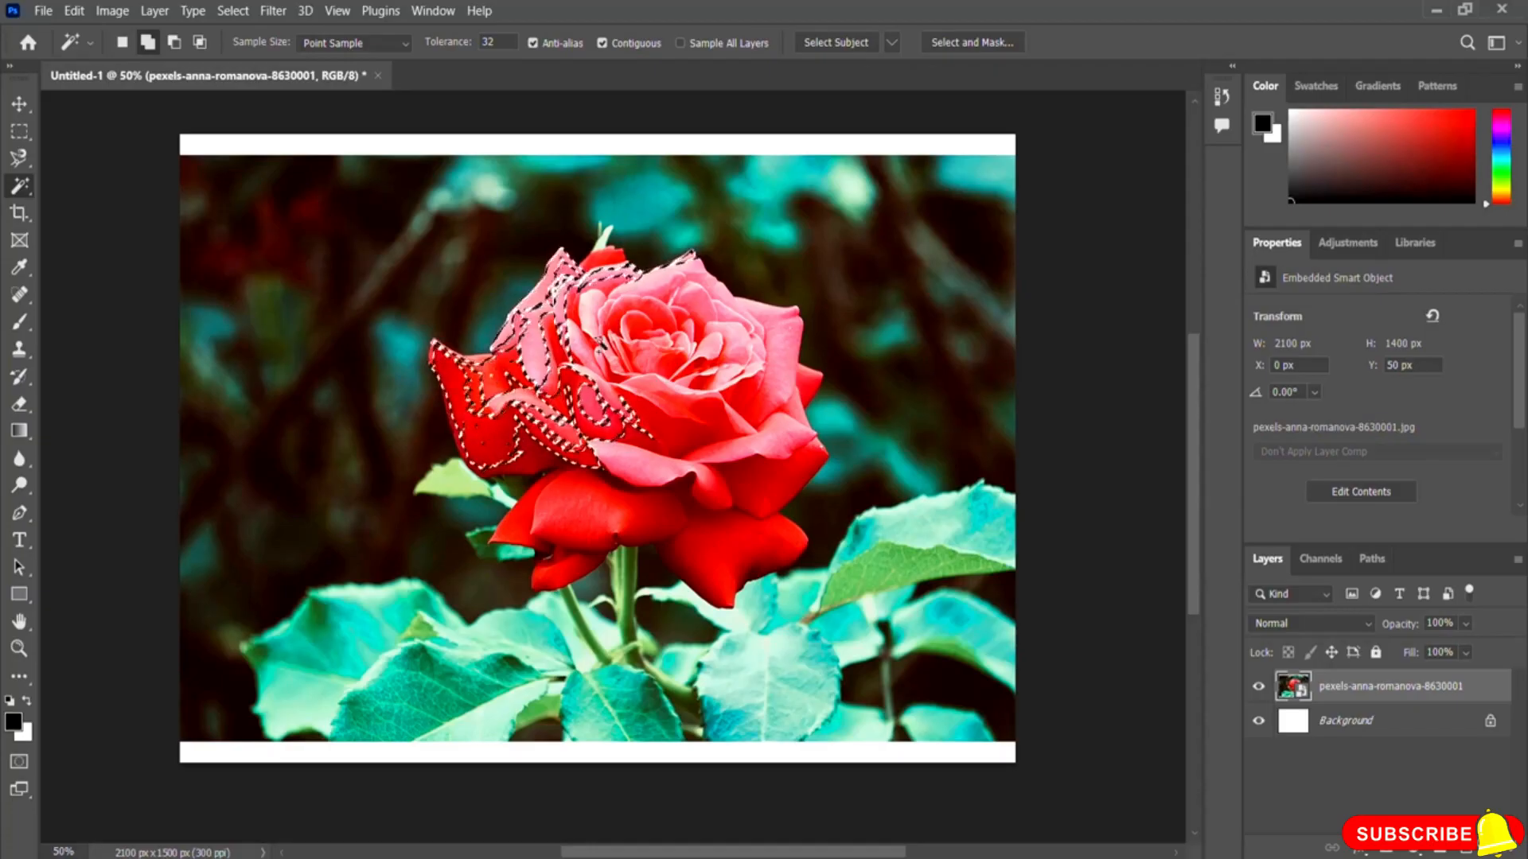
shift+click(617, 482)
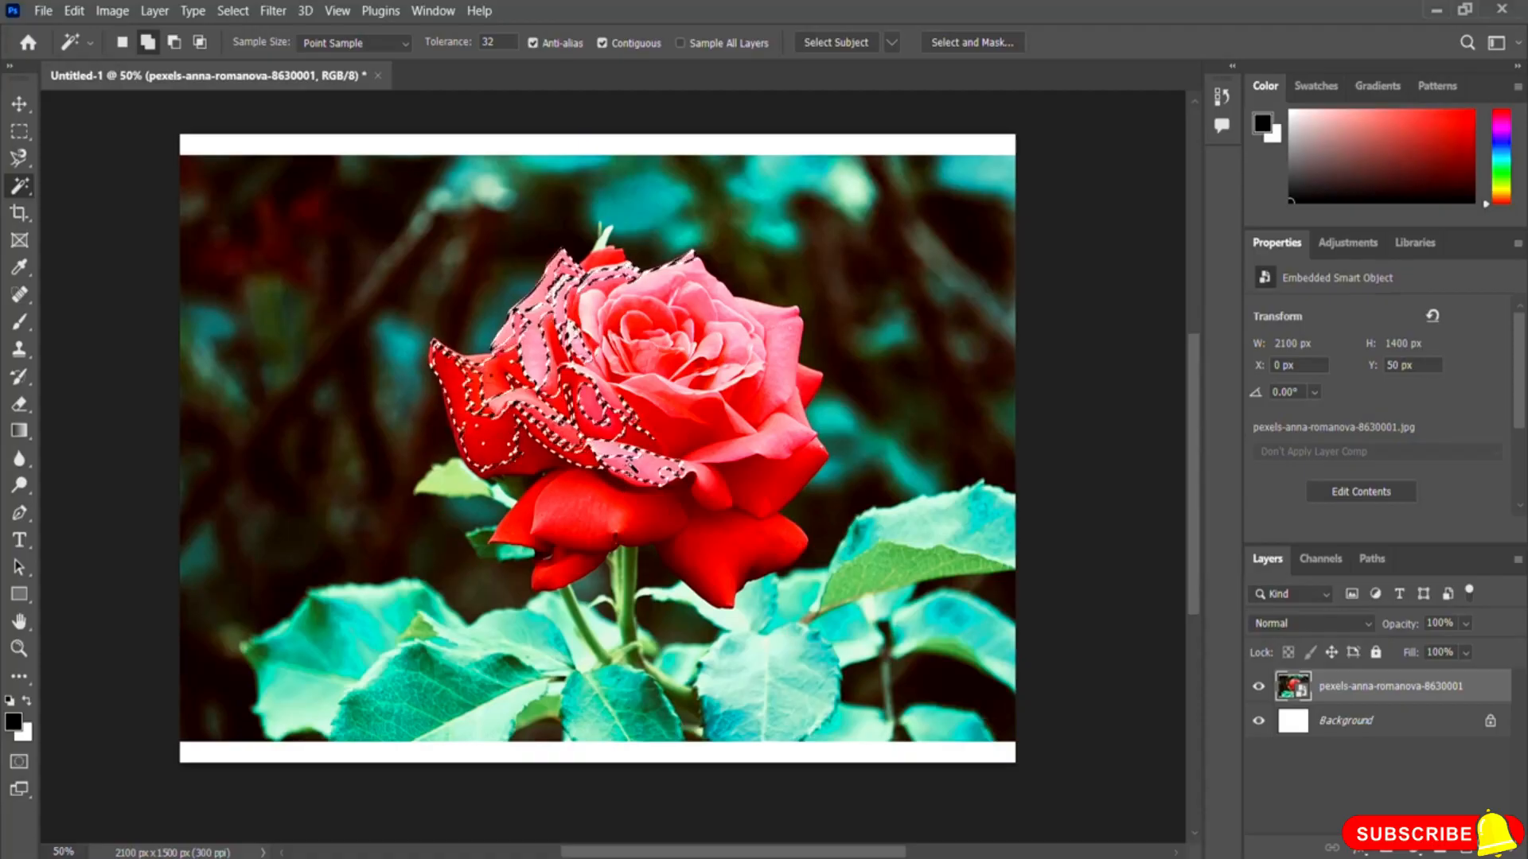
shift+click(623, 517)
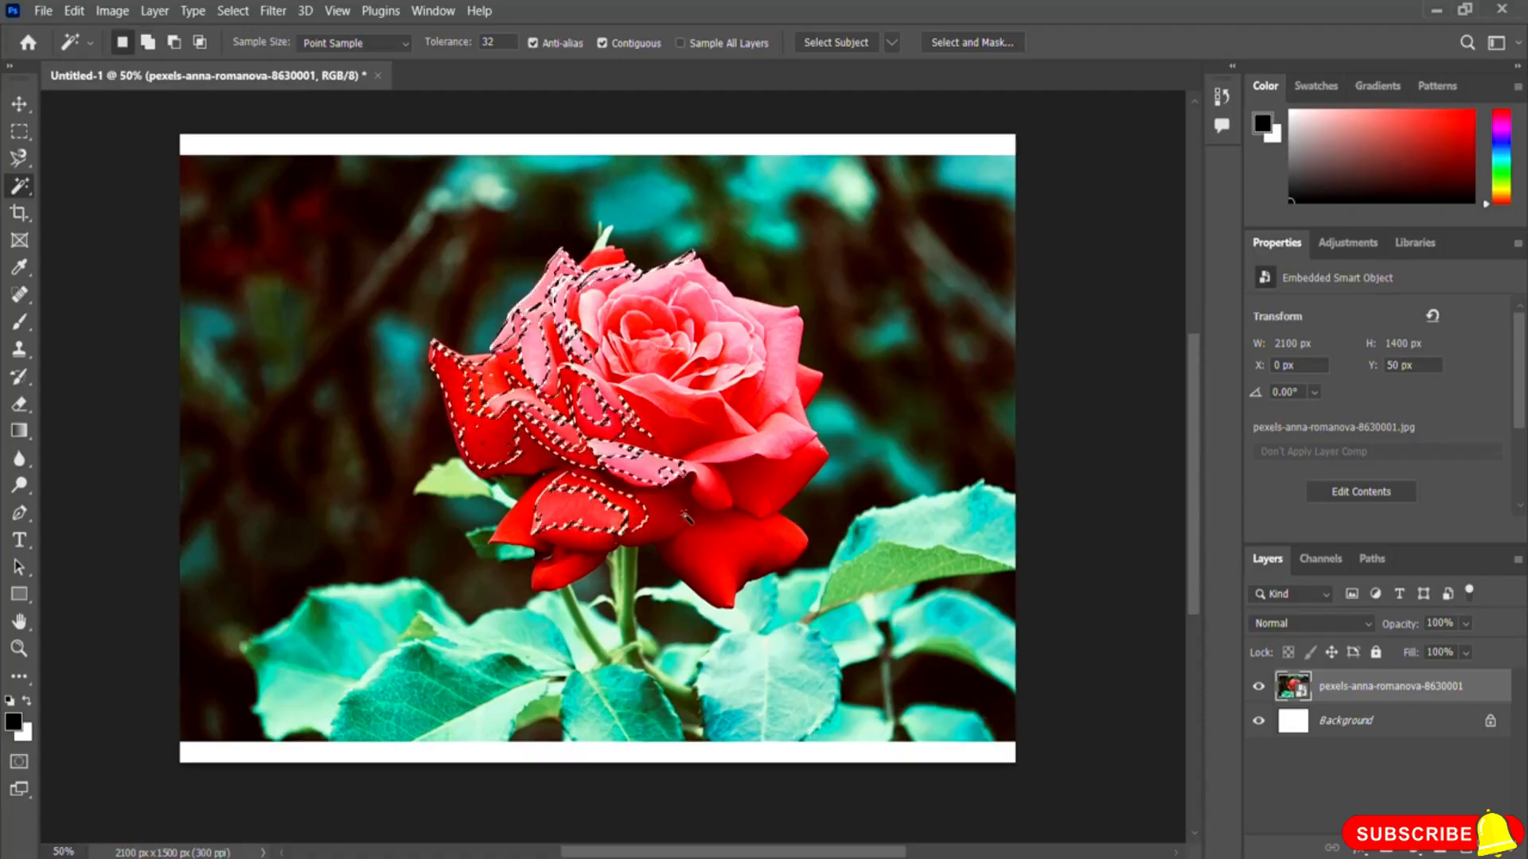
Step: Magic-wand select the lower-right petal and the right-hand leaf, then deselect everything
click(720, 549)
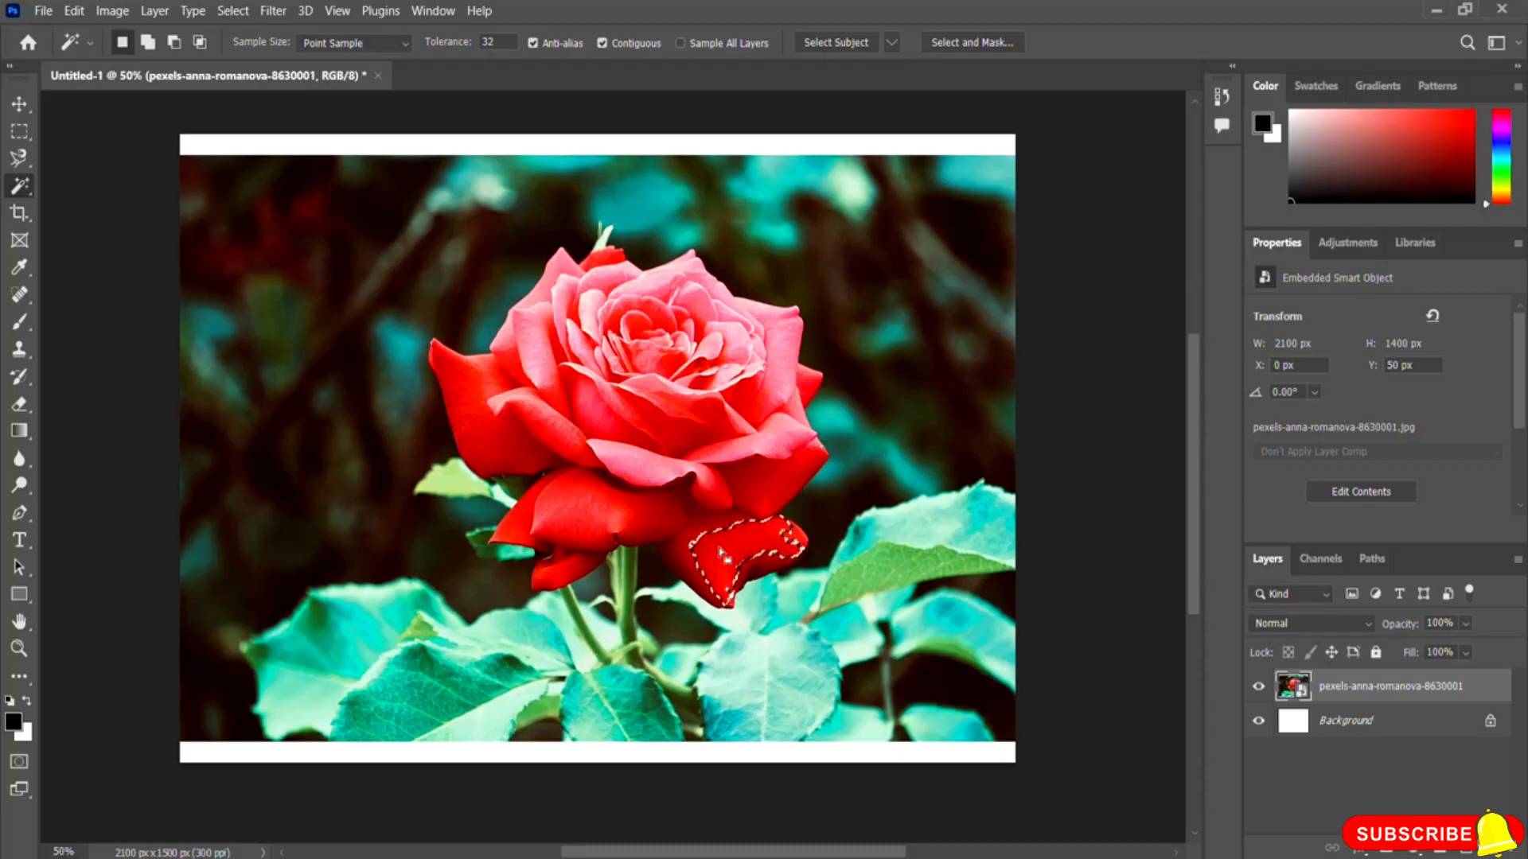
click(876, 572)
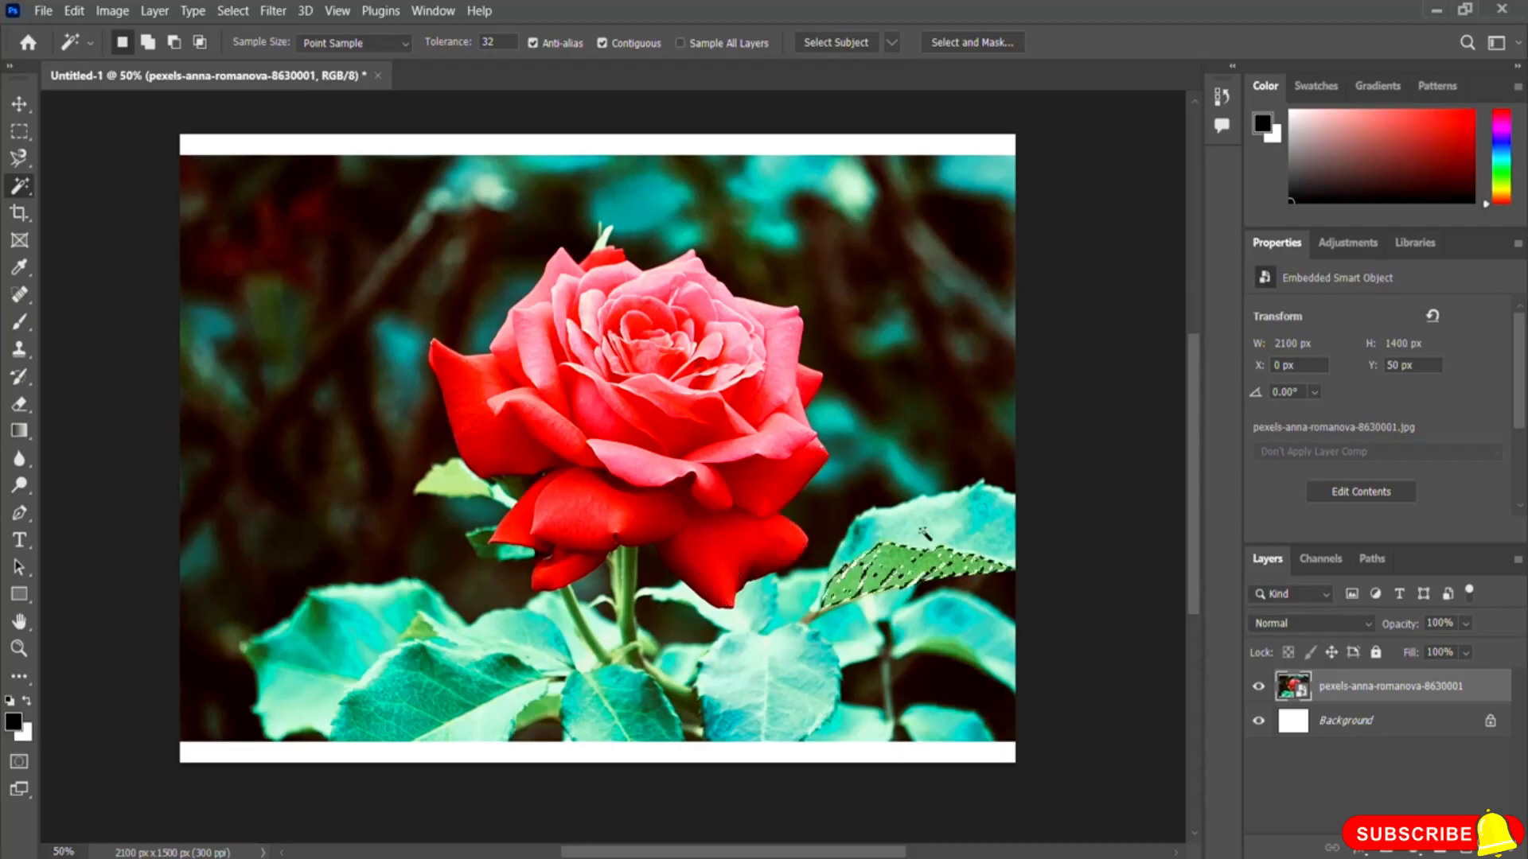
click(767, 563)
click(784, 481)
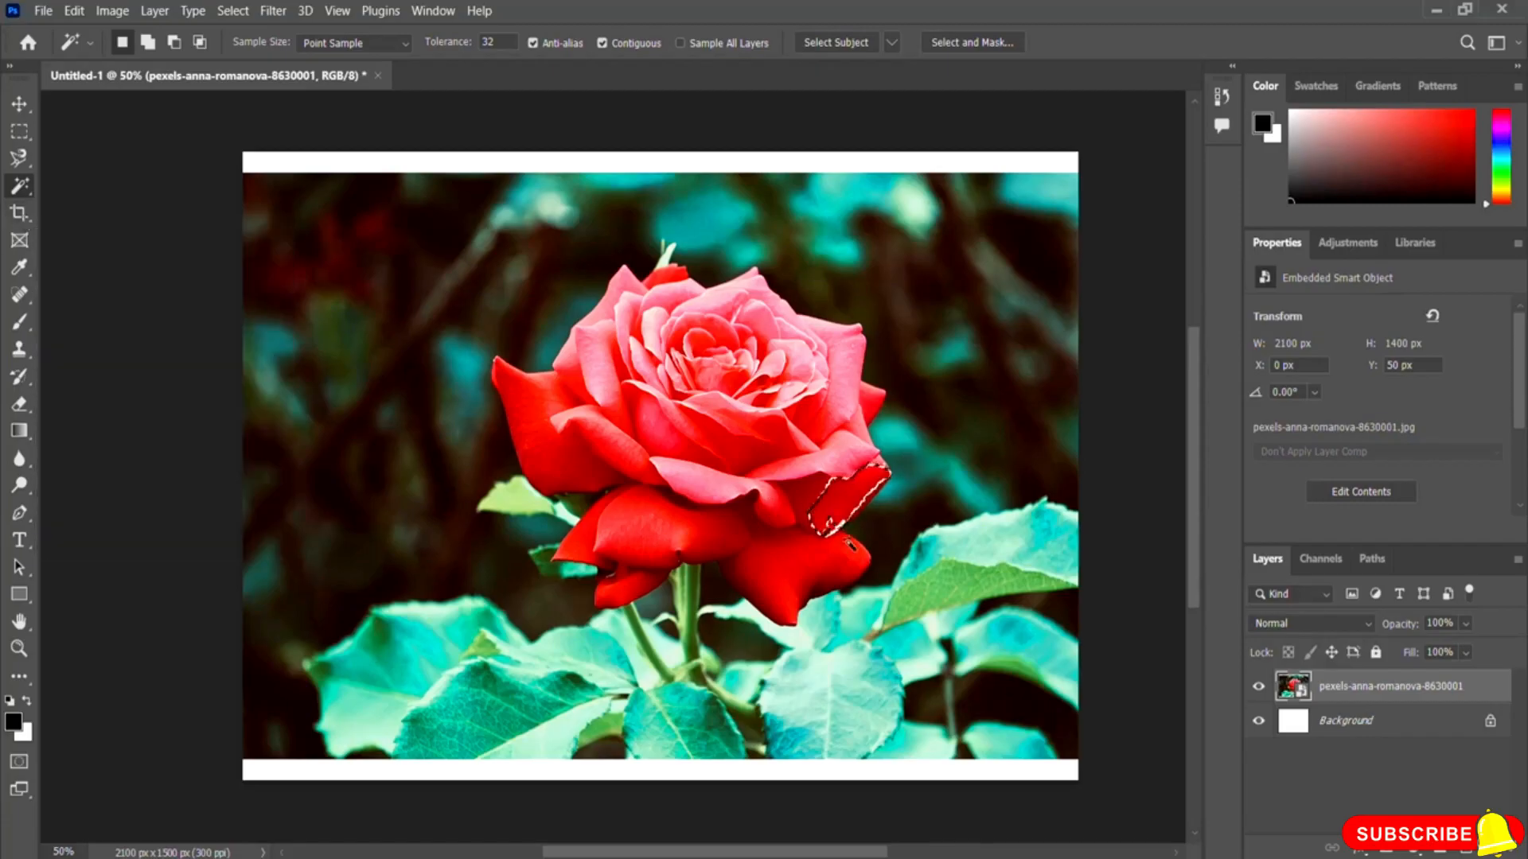
click(230, 11)
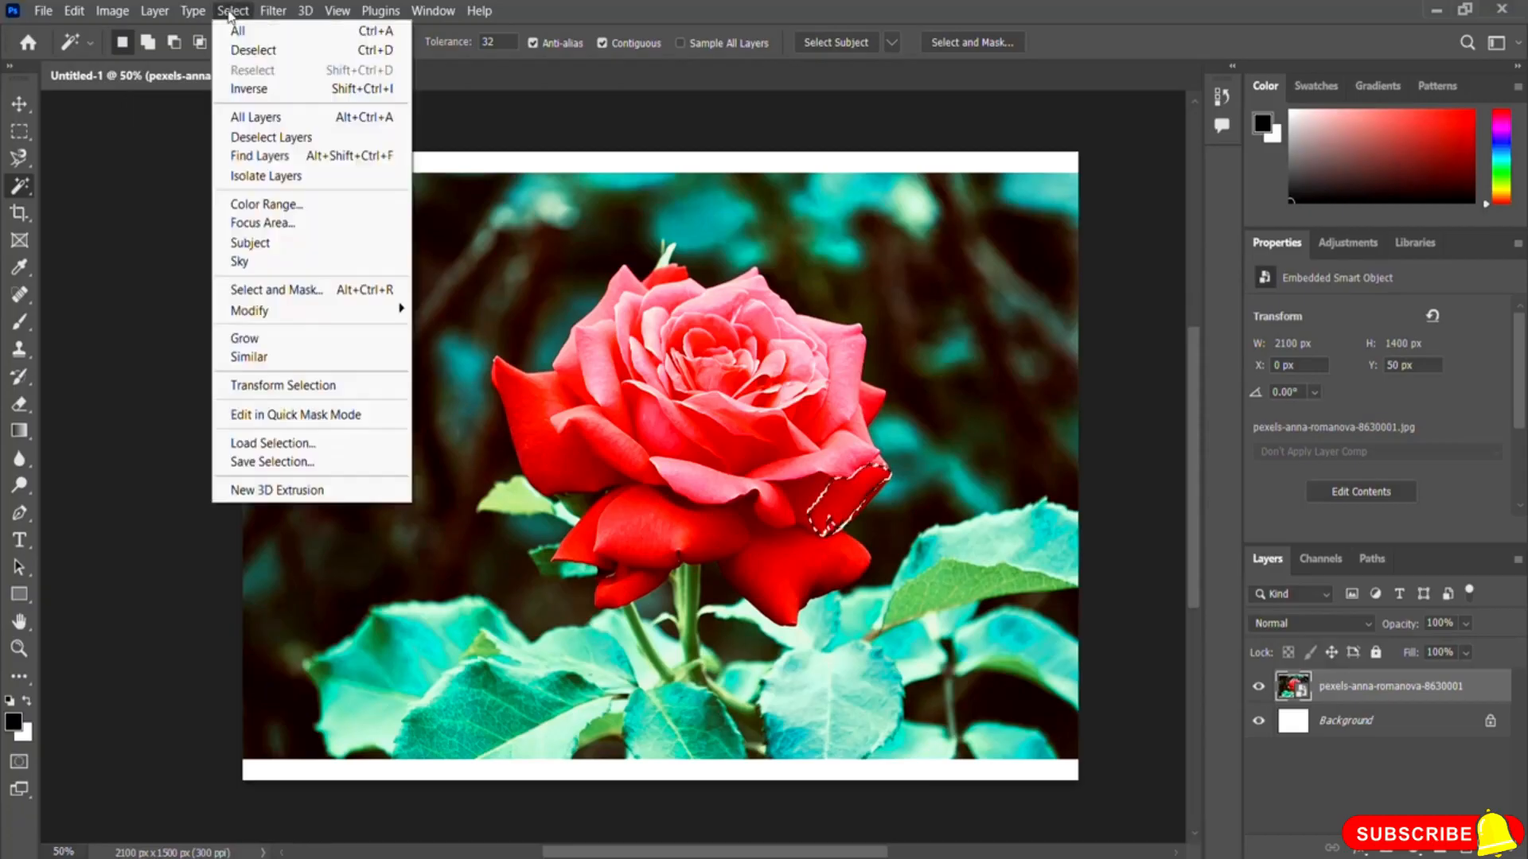
click(288, 55)
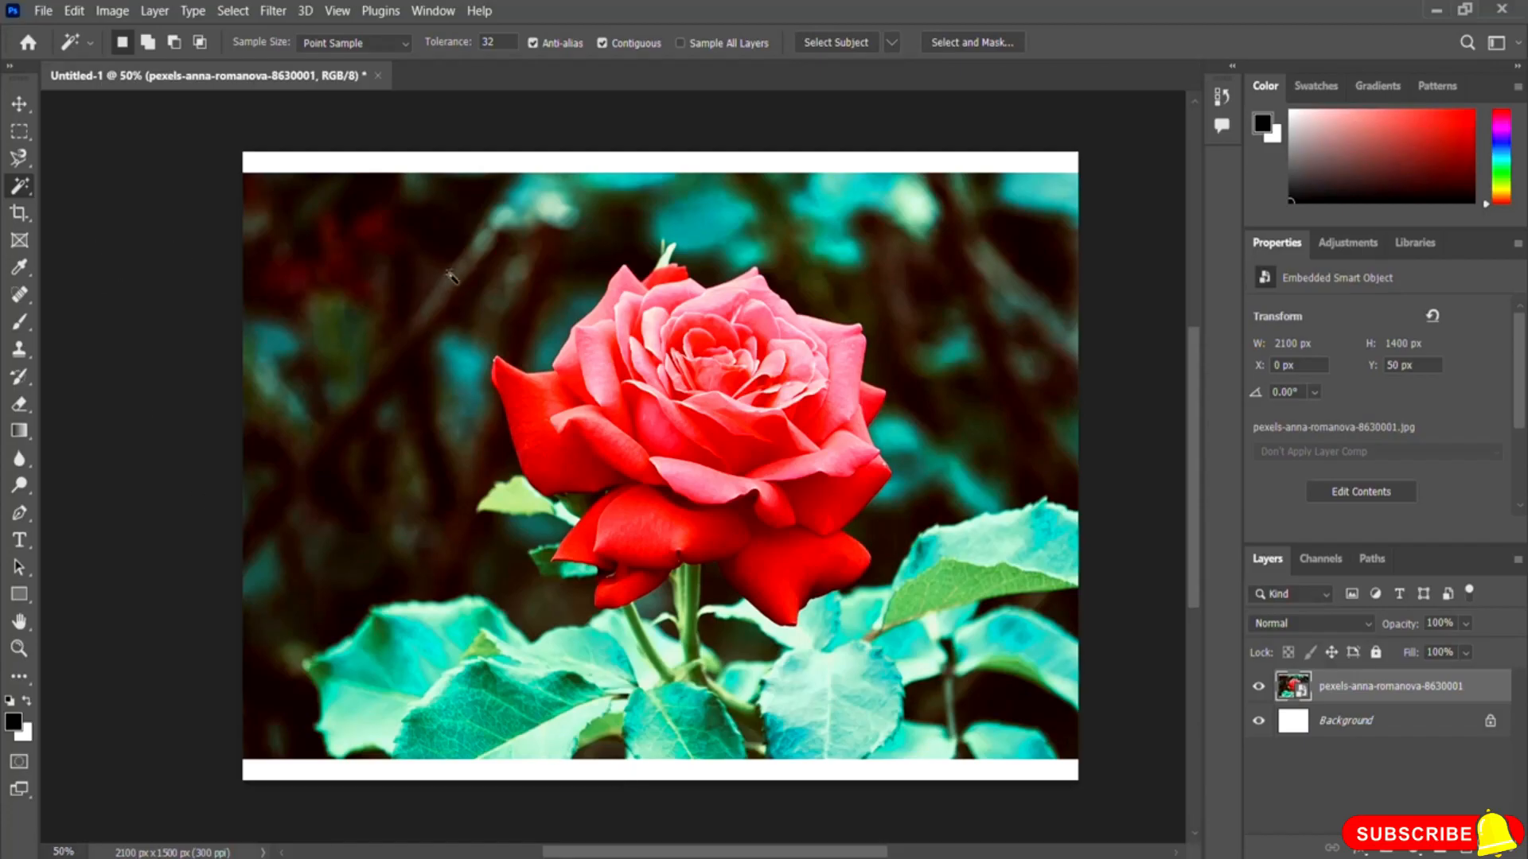
Step: Crop the canvas to trim the white borders from the top and bottom edges and commit the crop
click(24, 220)
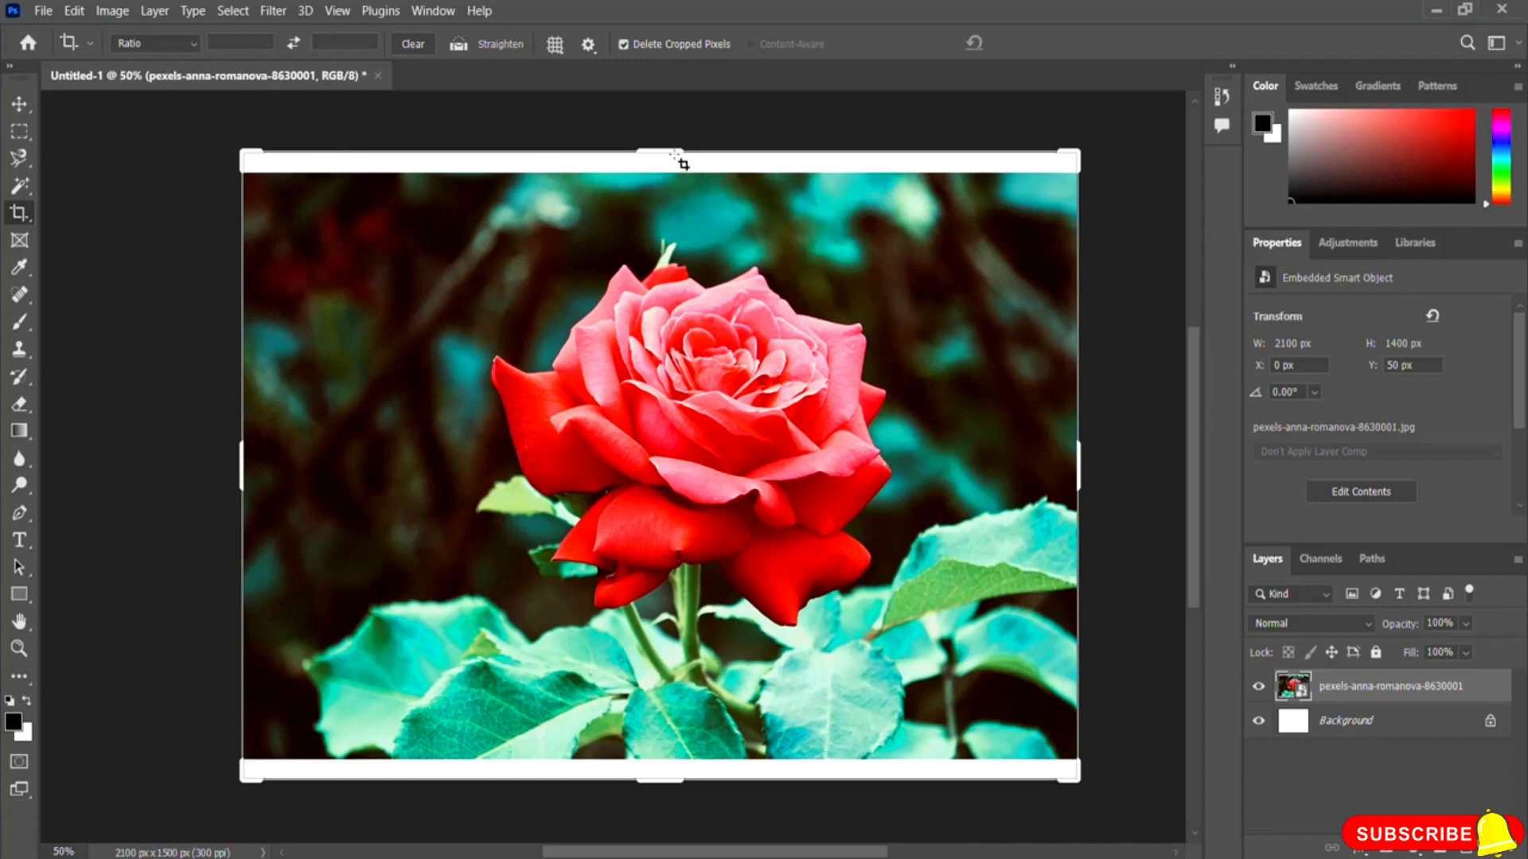
drag(665, 152, 665, 160)
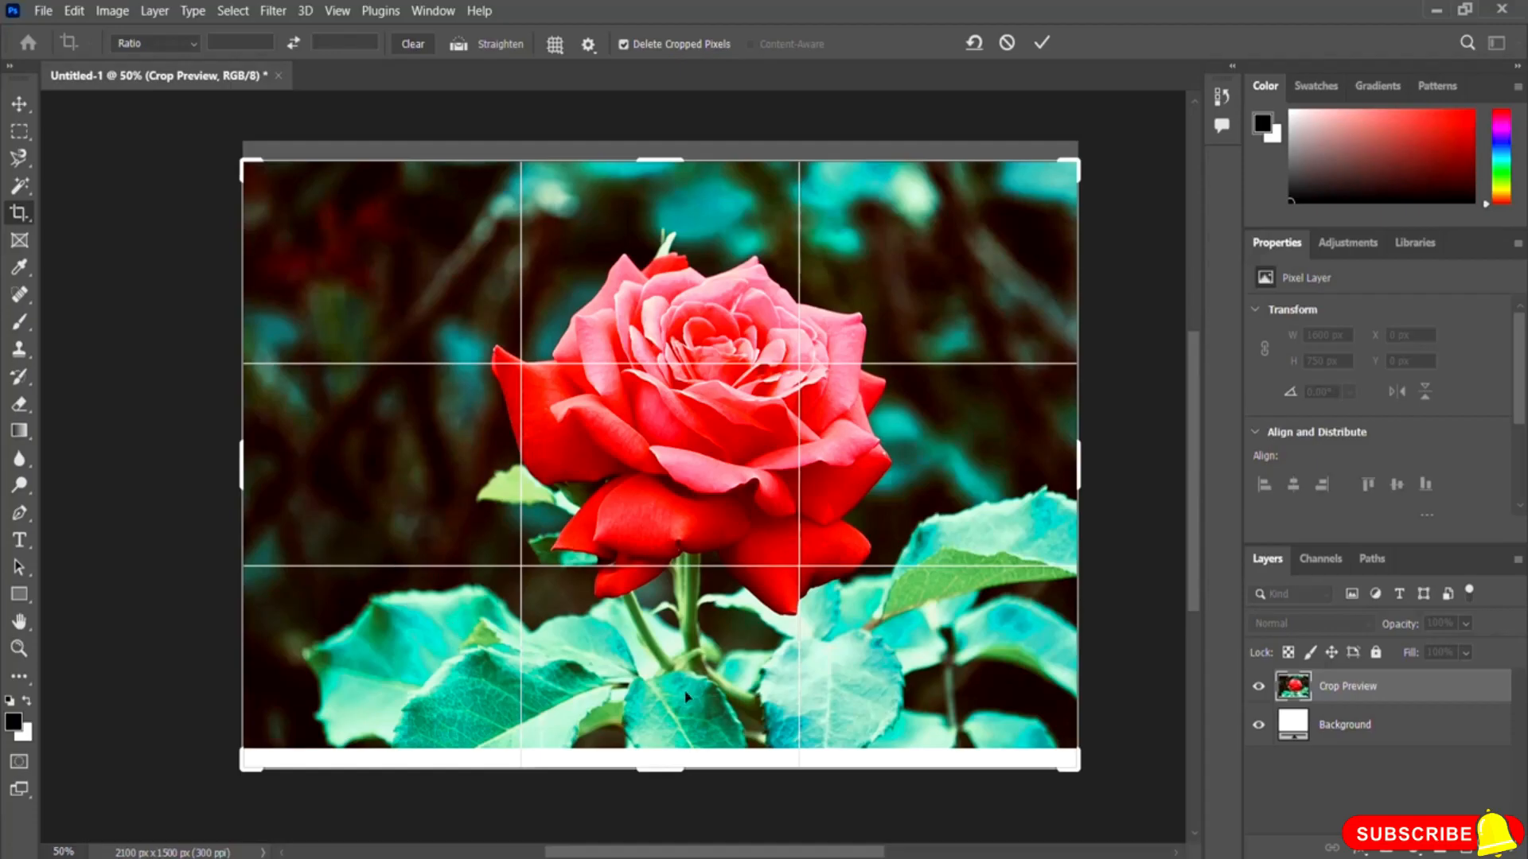
drag(665, 770, 665, 762)
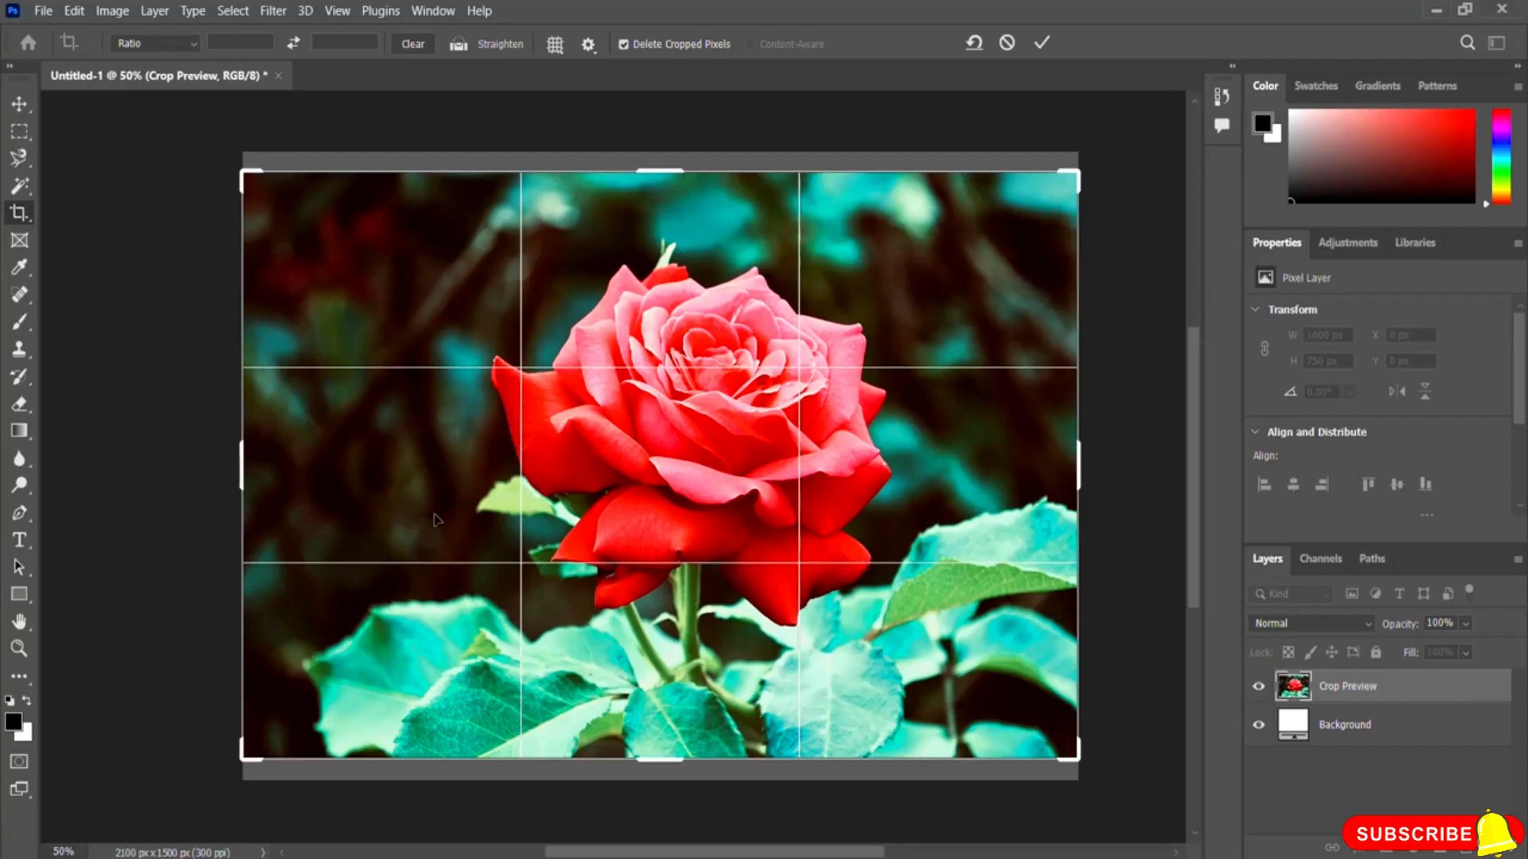
click(1040, 44)
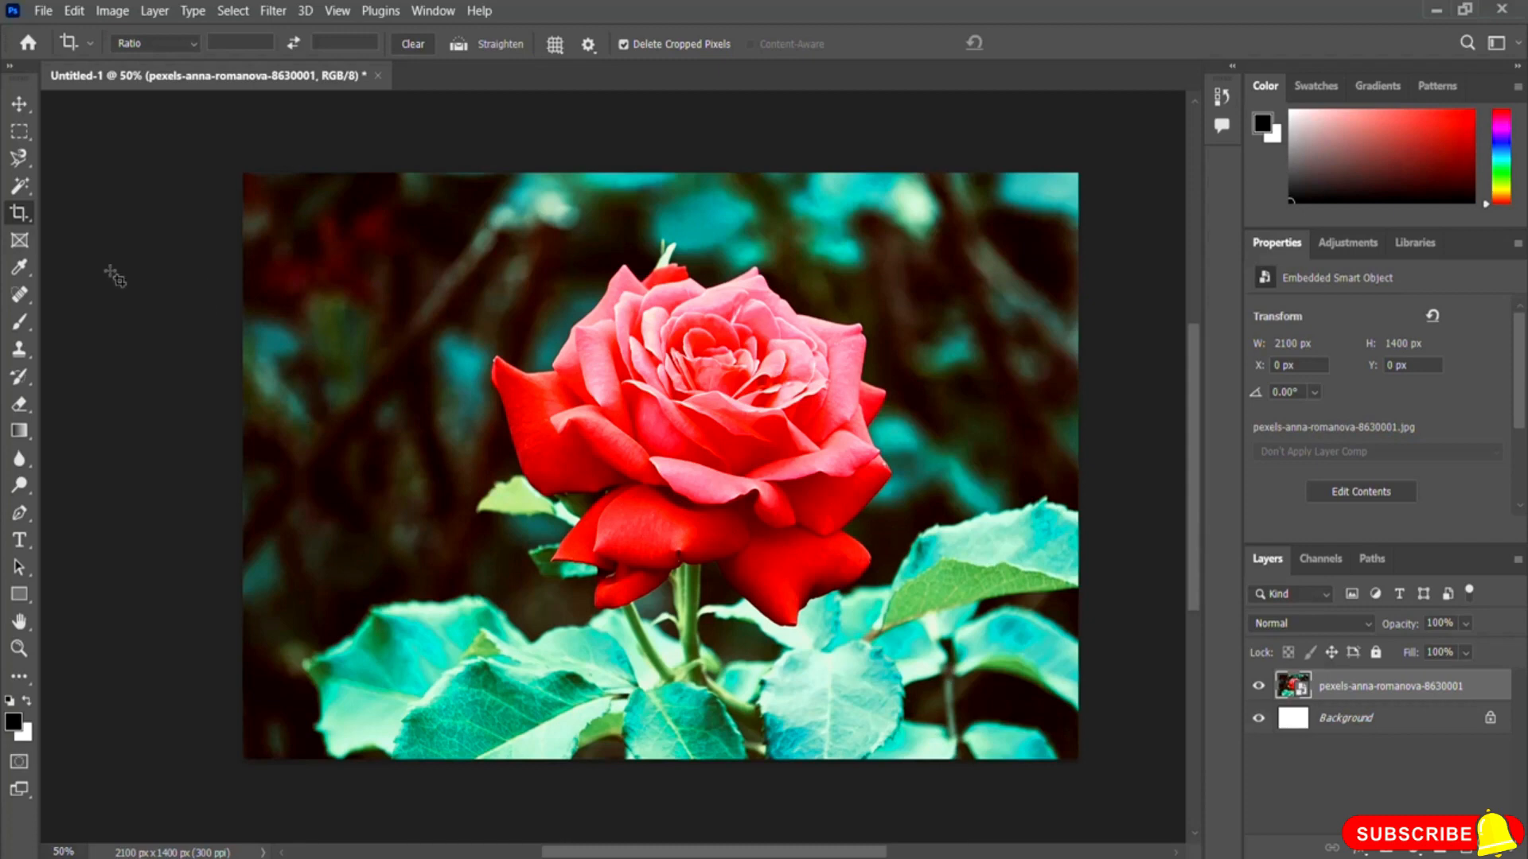
Step: With the Eyedropper tool, sample colours from the red petal, a leaf and the dark background
click(20, 271)
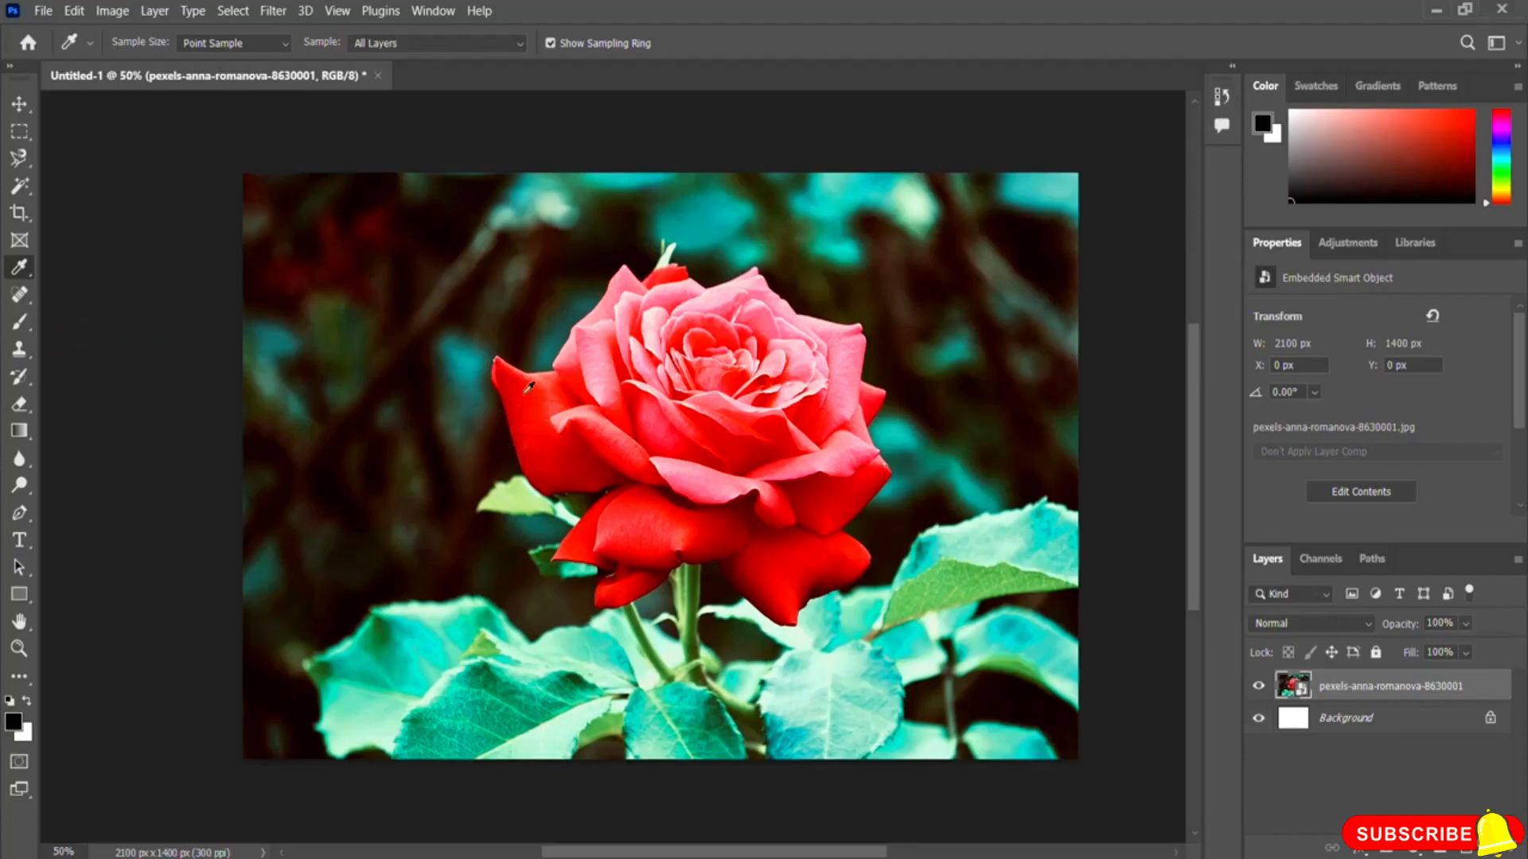
click(533, 398)
click(482, 704)
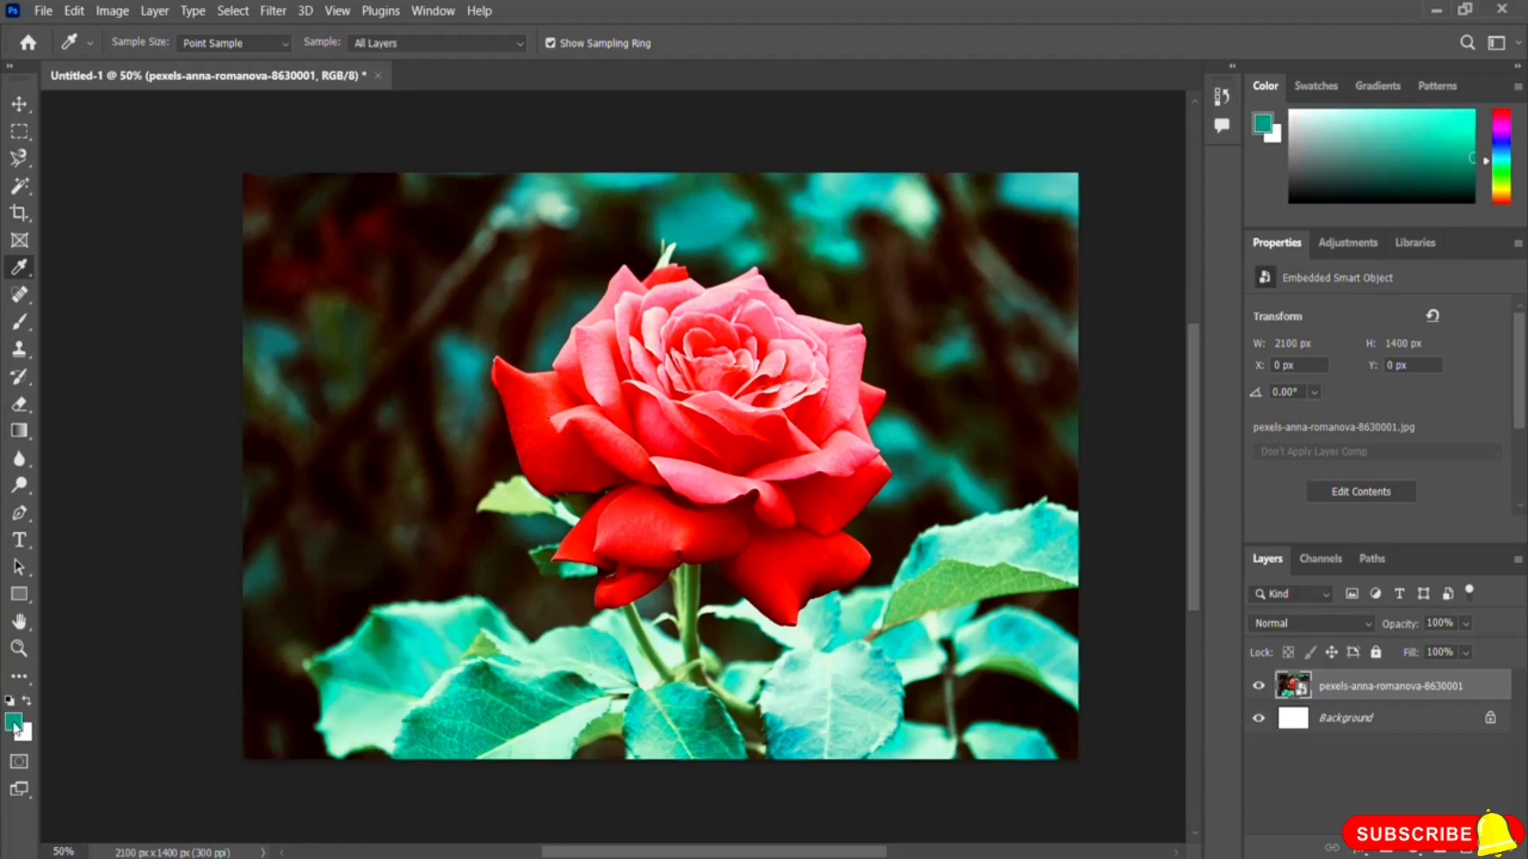
click(575, 257)
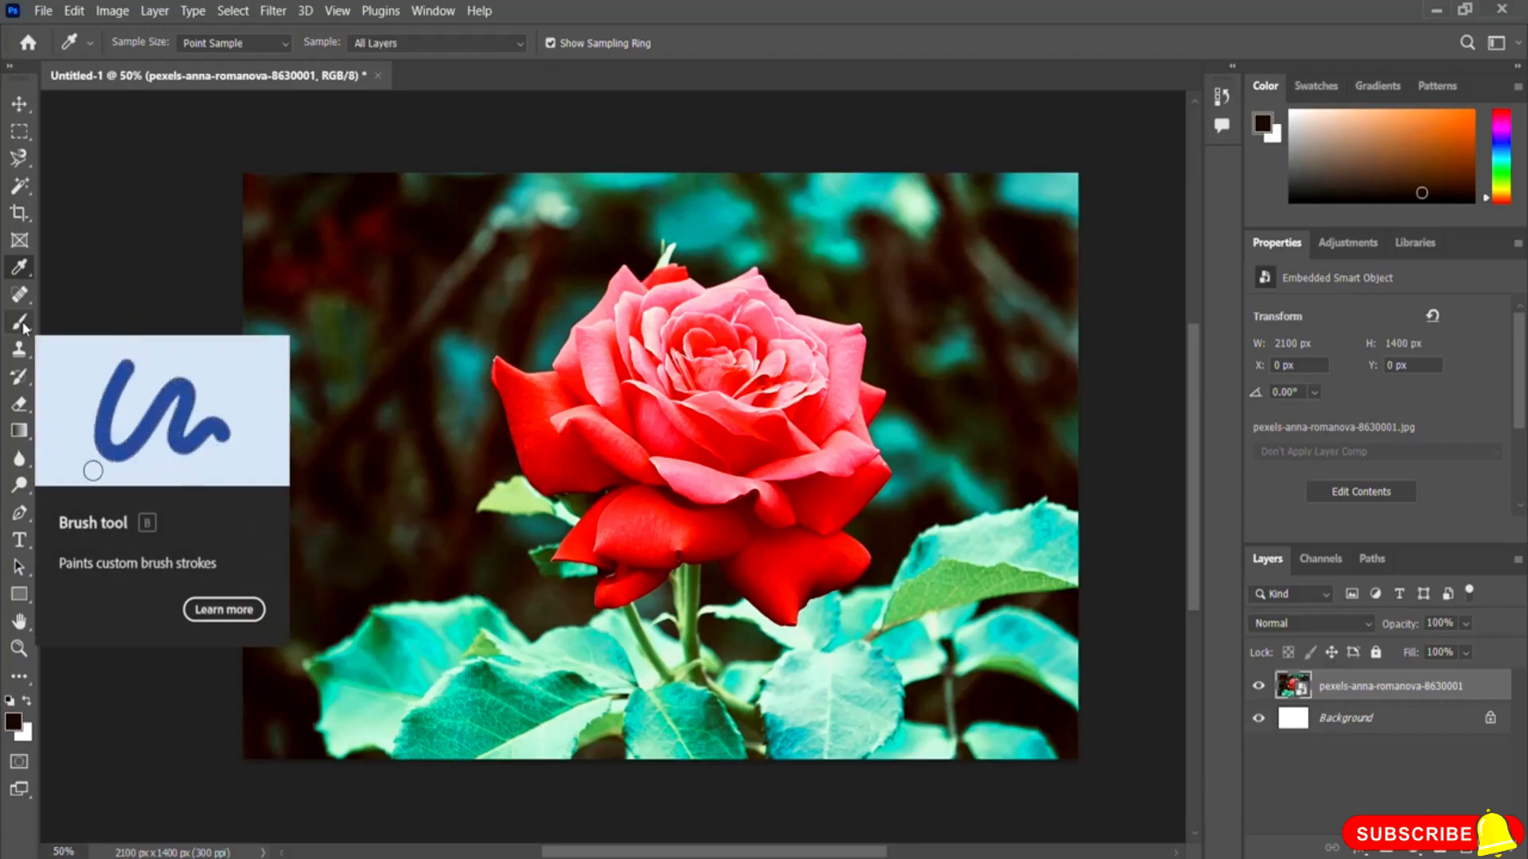
Step: Switch to the Brush tool and try to paint on the image, cancelling the rasterize prompt
click(20, 323)
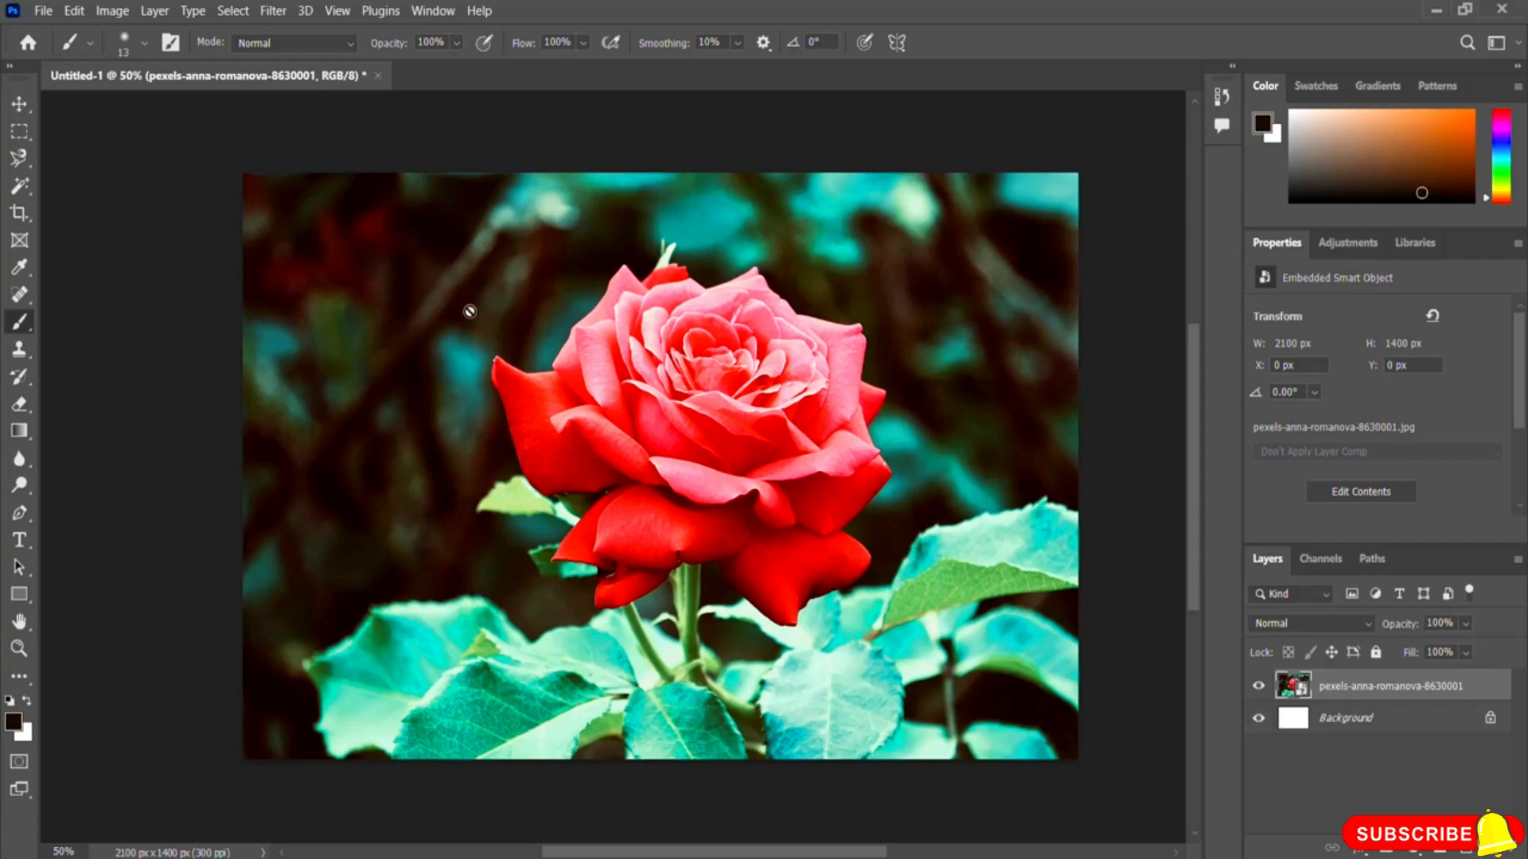
click(410, 315)
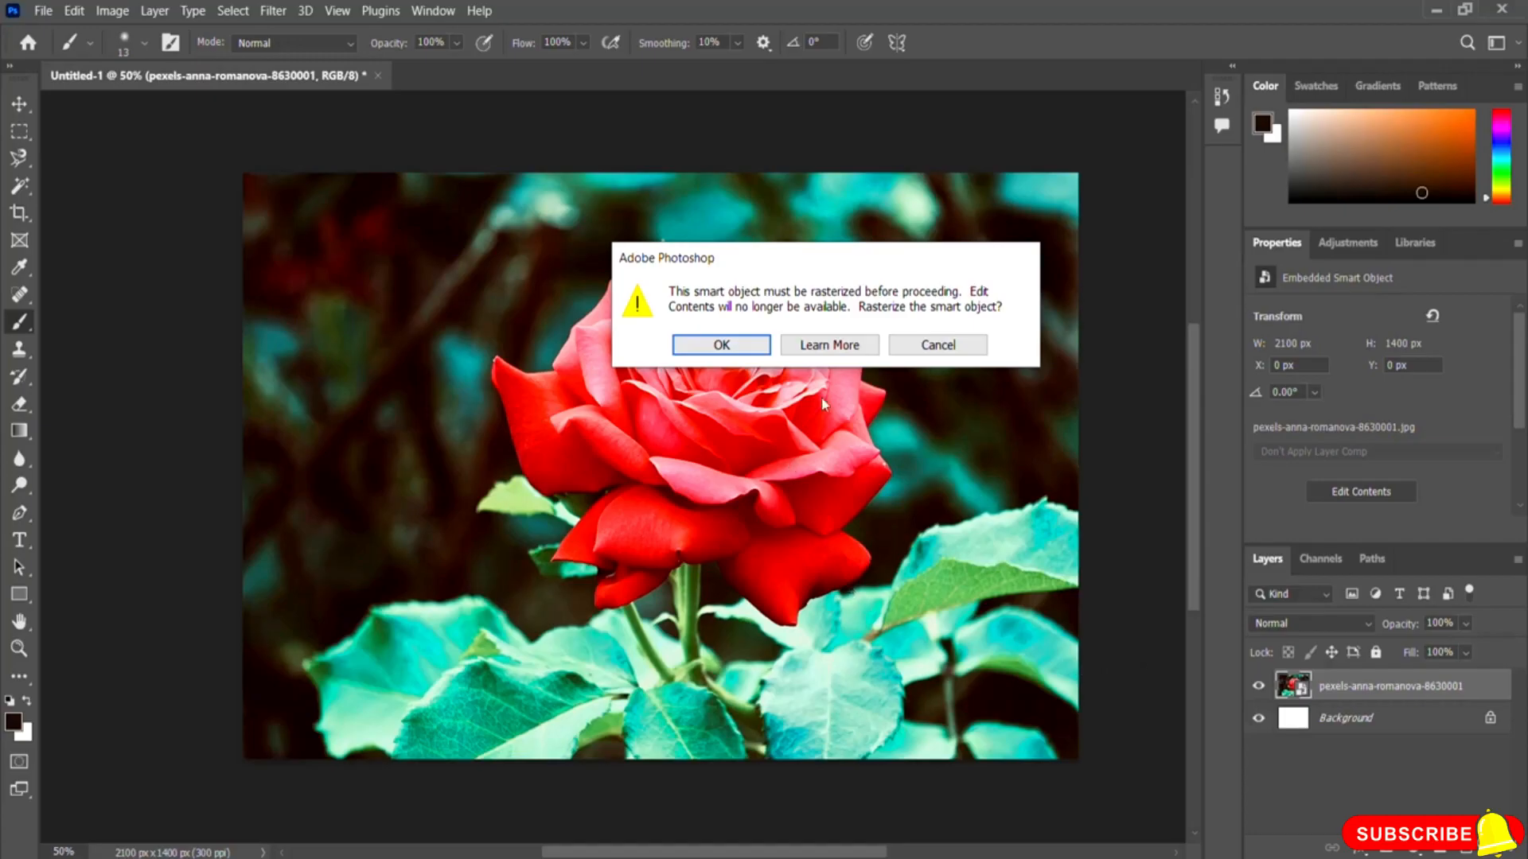
click(947, 345)
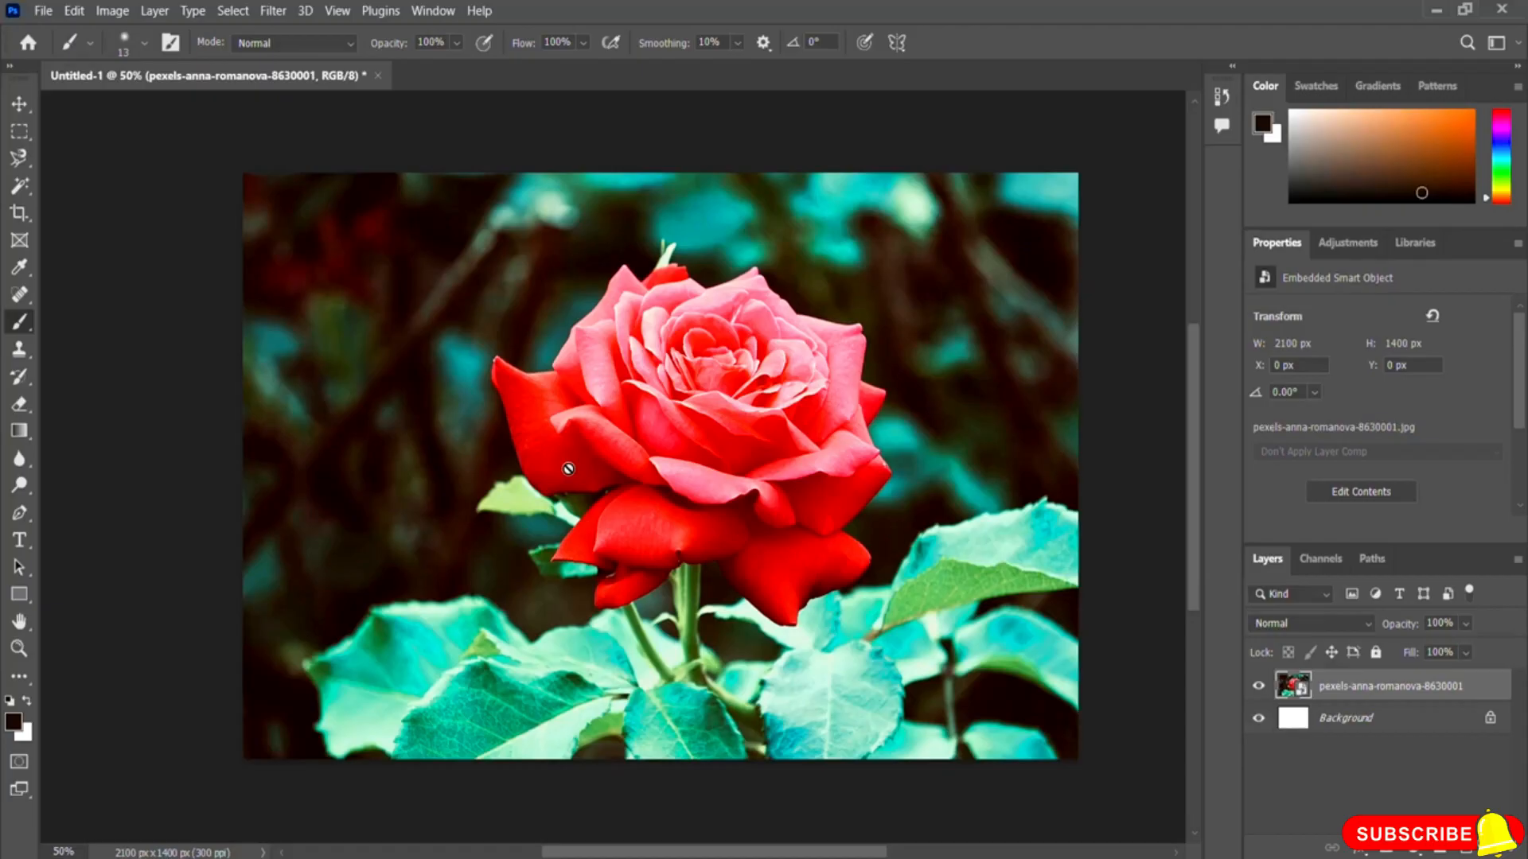
Step: Rasterize the rose image layer and paint a freehand black scribble over the rose
right_click(1345, 688)
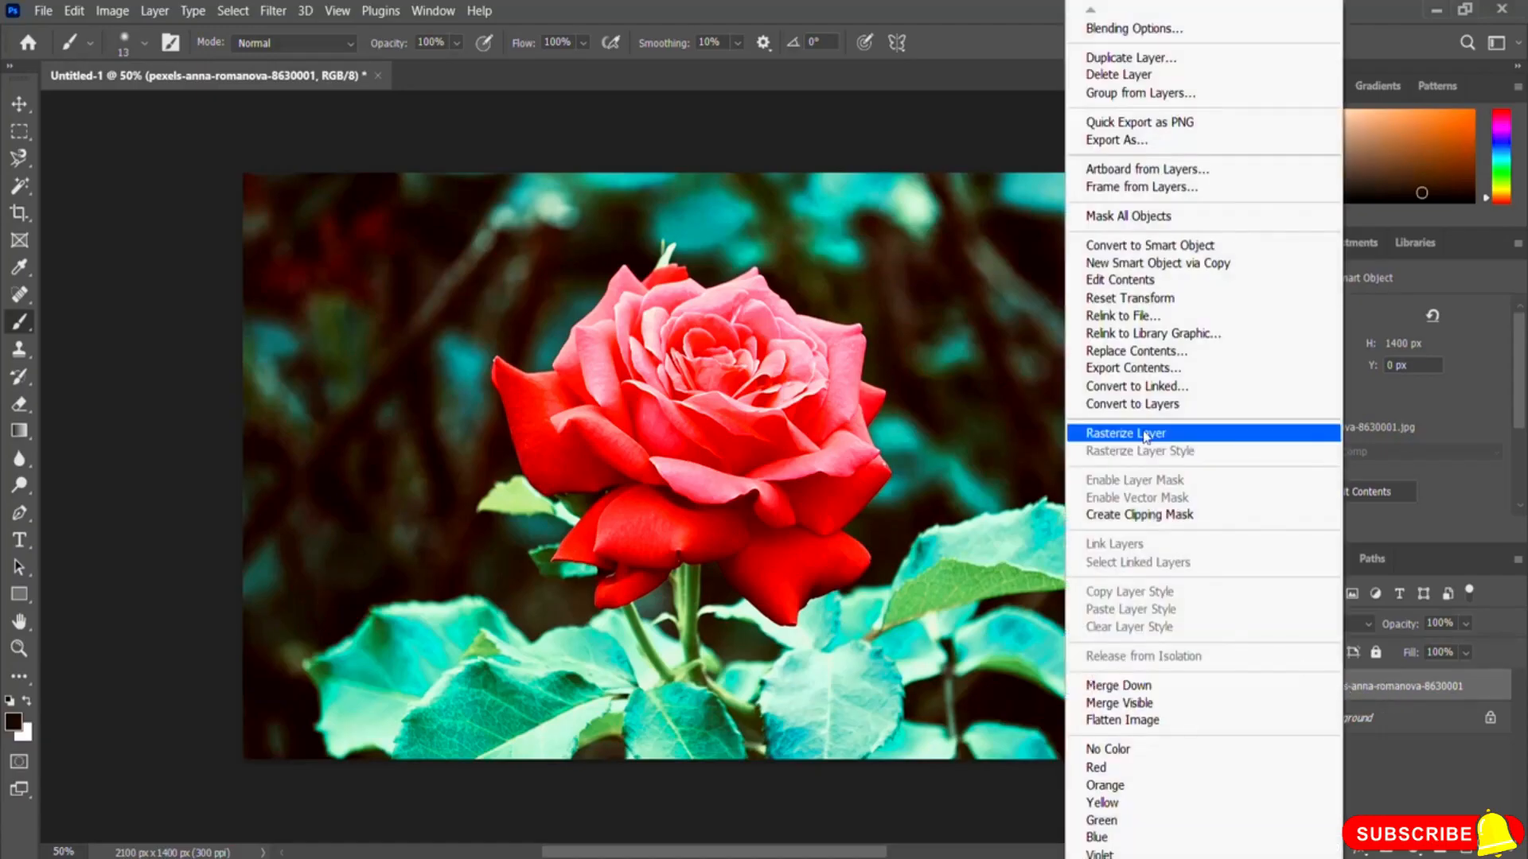
click(1231, 441)
mouse_move(458, 259)
mouse_down()
mouse_move(661, 262)
mouse_move(617, 434)
mouse_move(716, 541)
mouse_move(751, 405)
mouse_up()
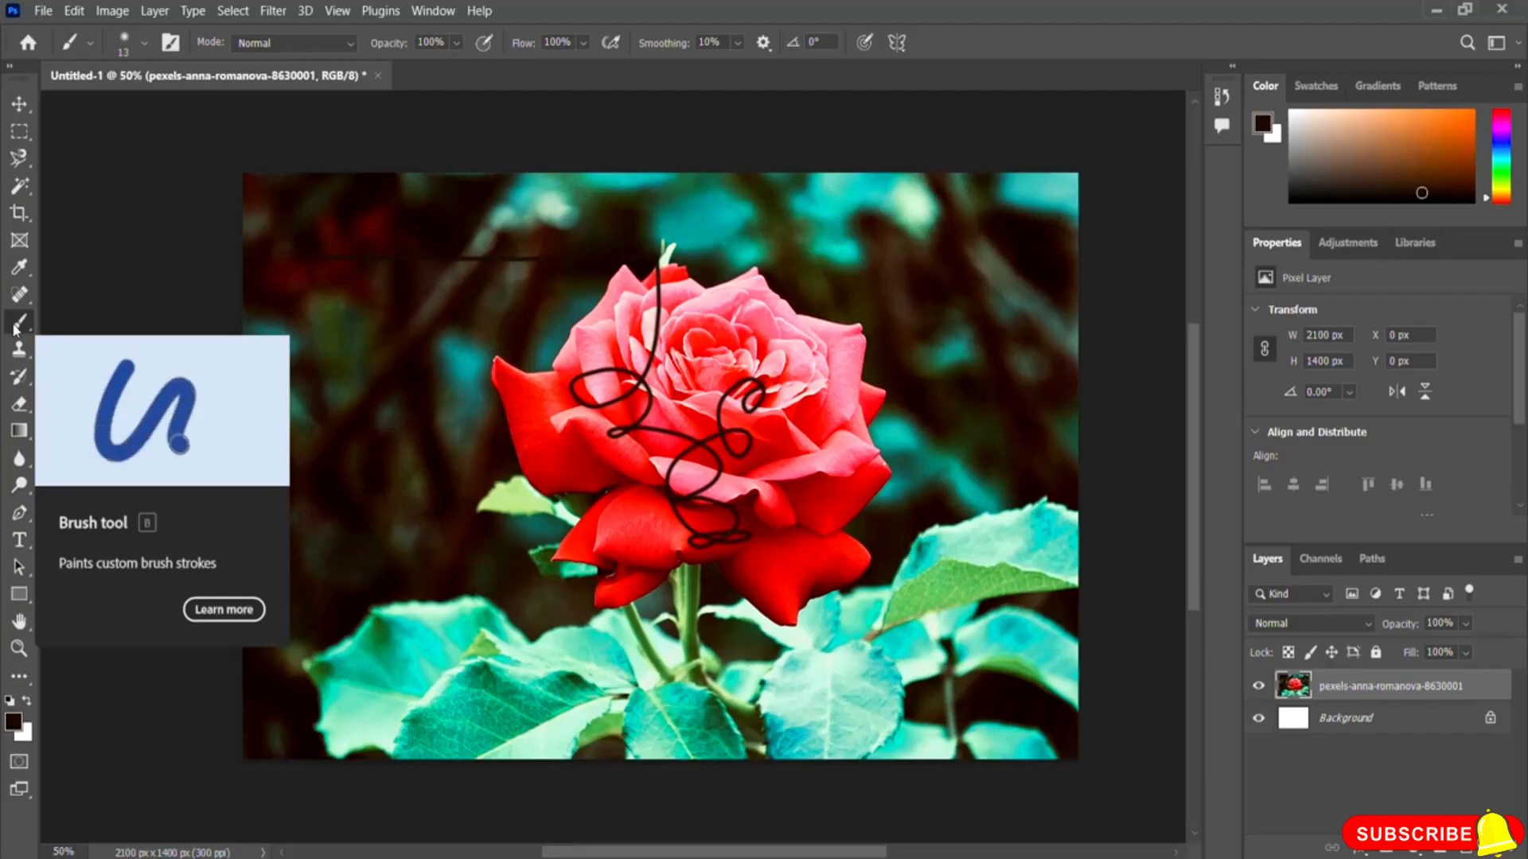
Step: Enlarge the brush to about 73 px and paint a soft diagonal stroke across the rose
click(143, 46)
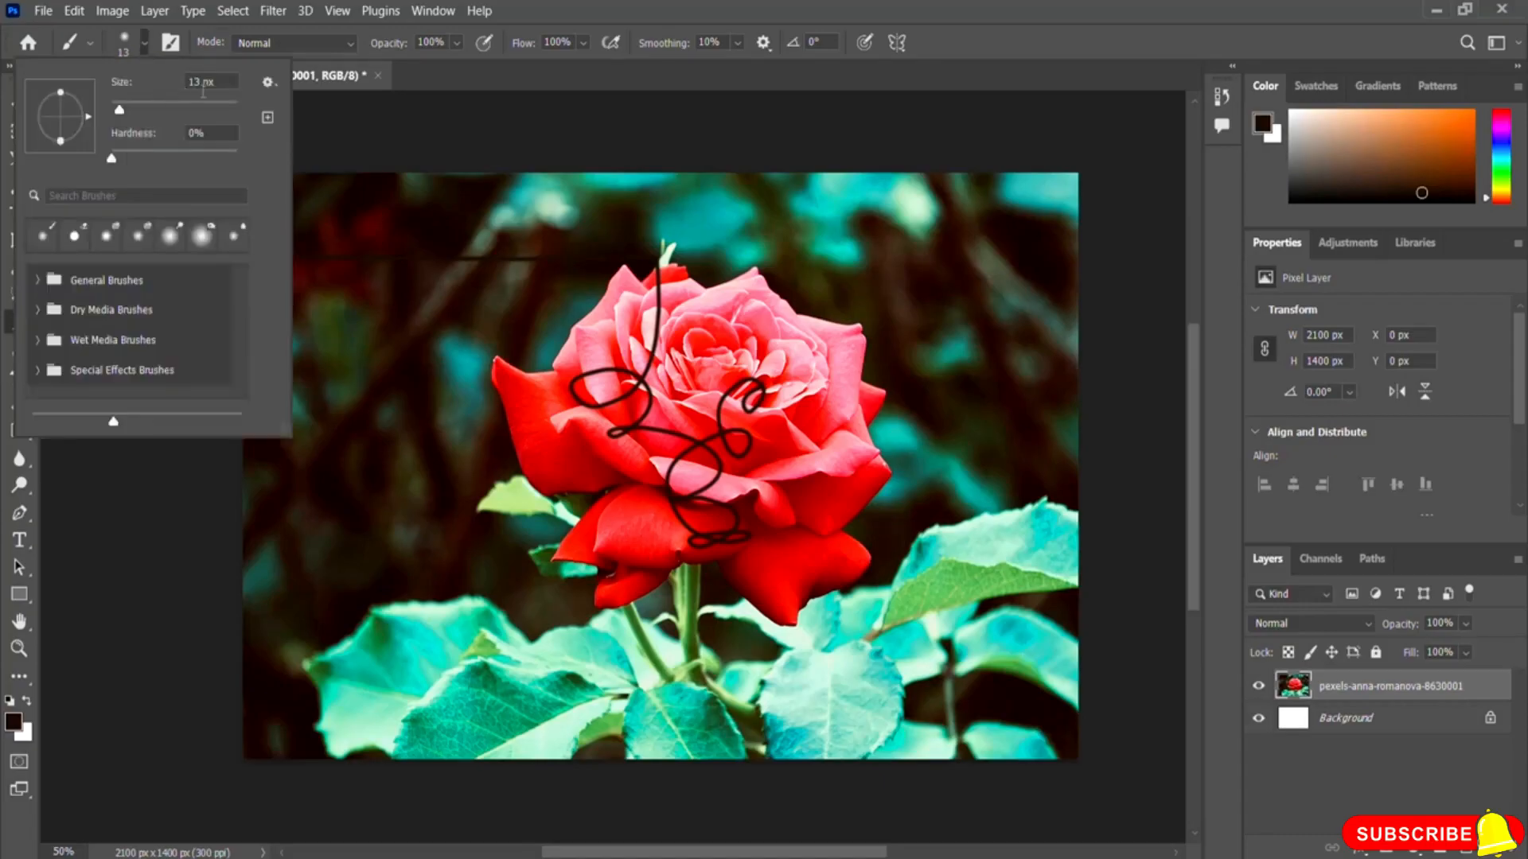
drag(121, 107, 158, 109)
drag(537, 434, 819, 347)
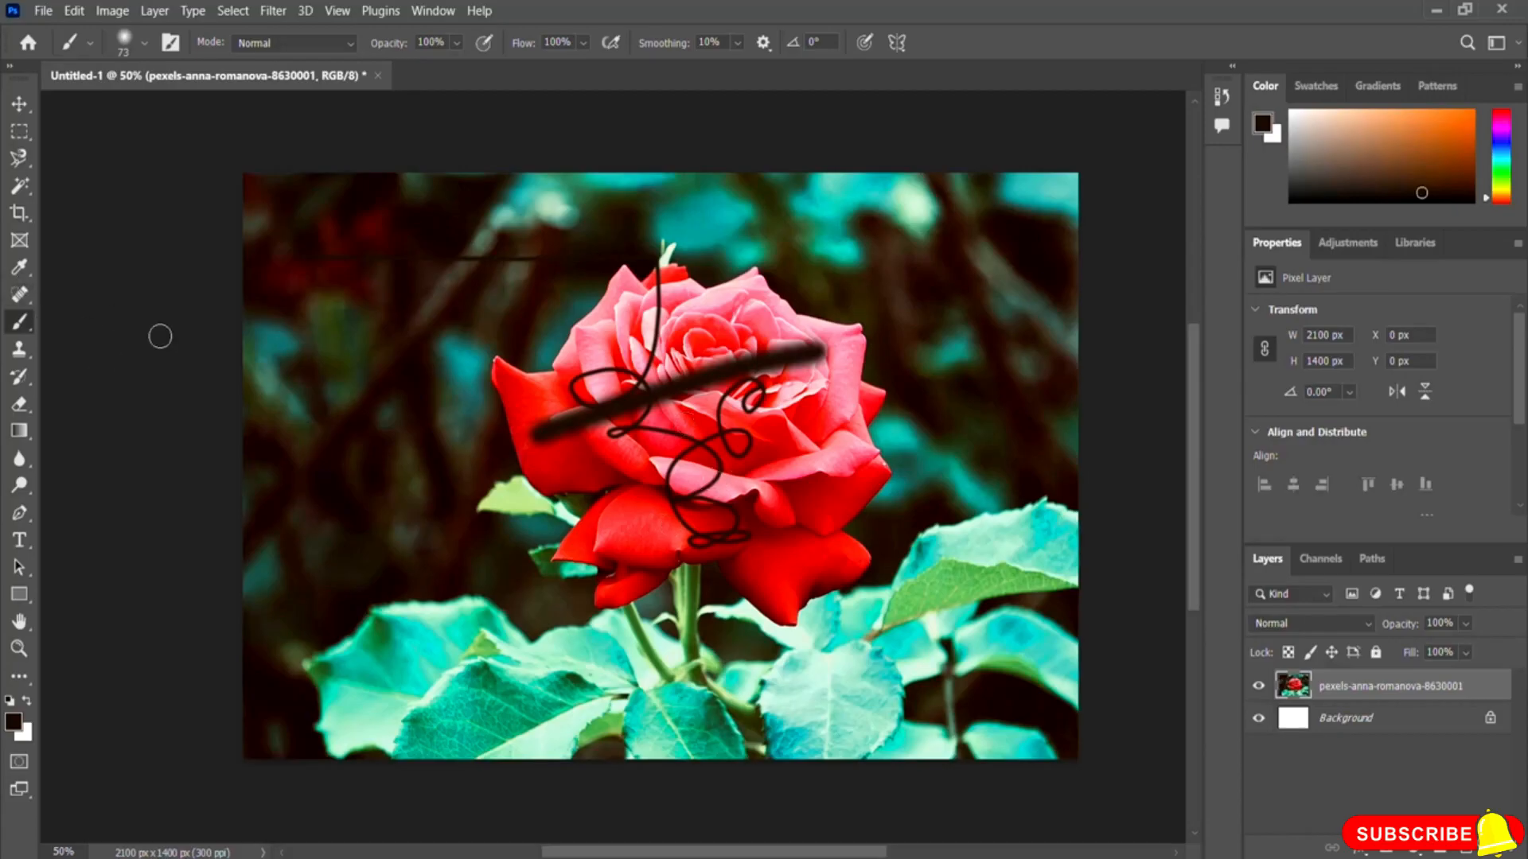
Step: Set the foreground colour to yellow fff000 and paint a yellow stroke across the rose
click(12, 726)
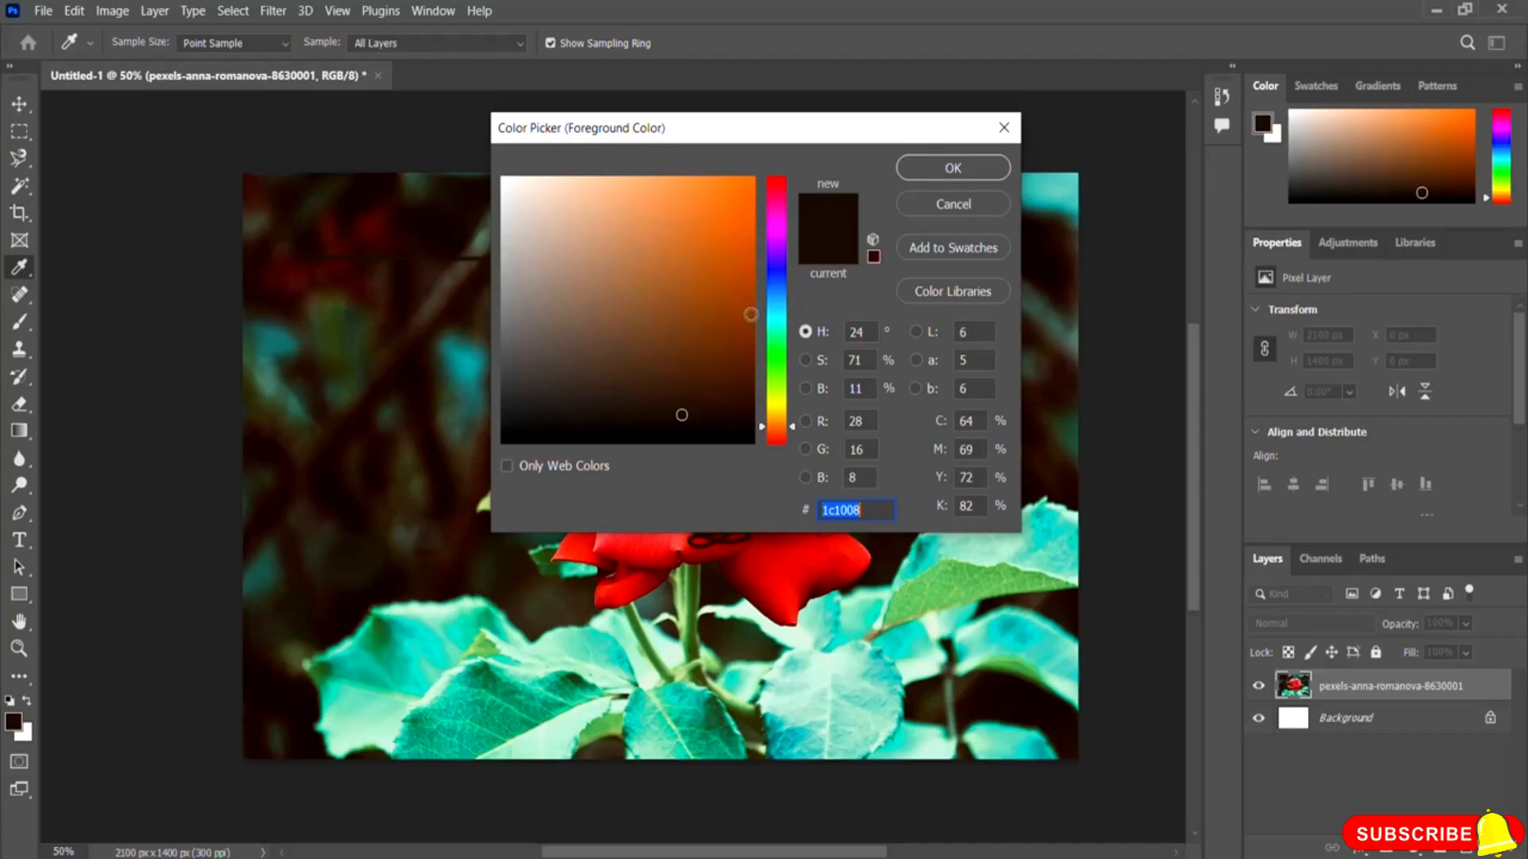
click(774, 404)
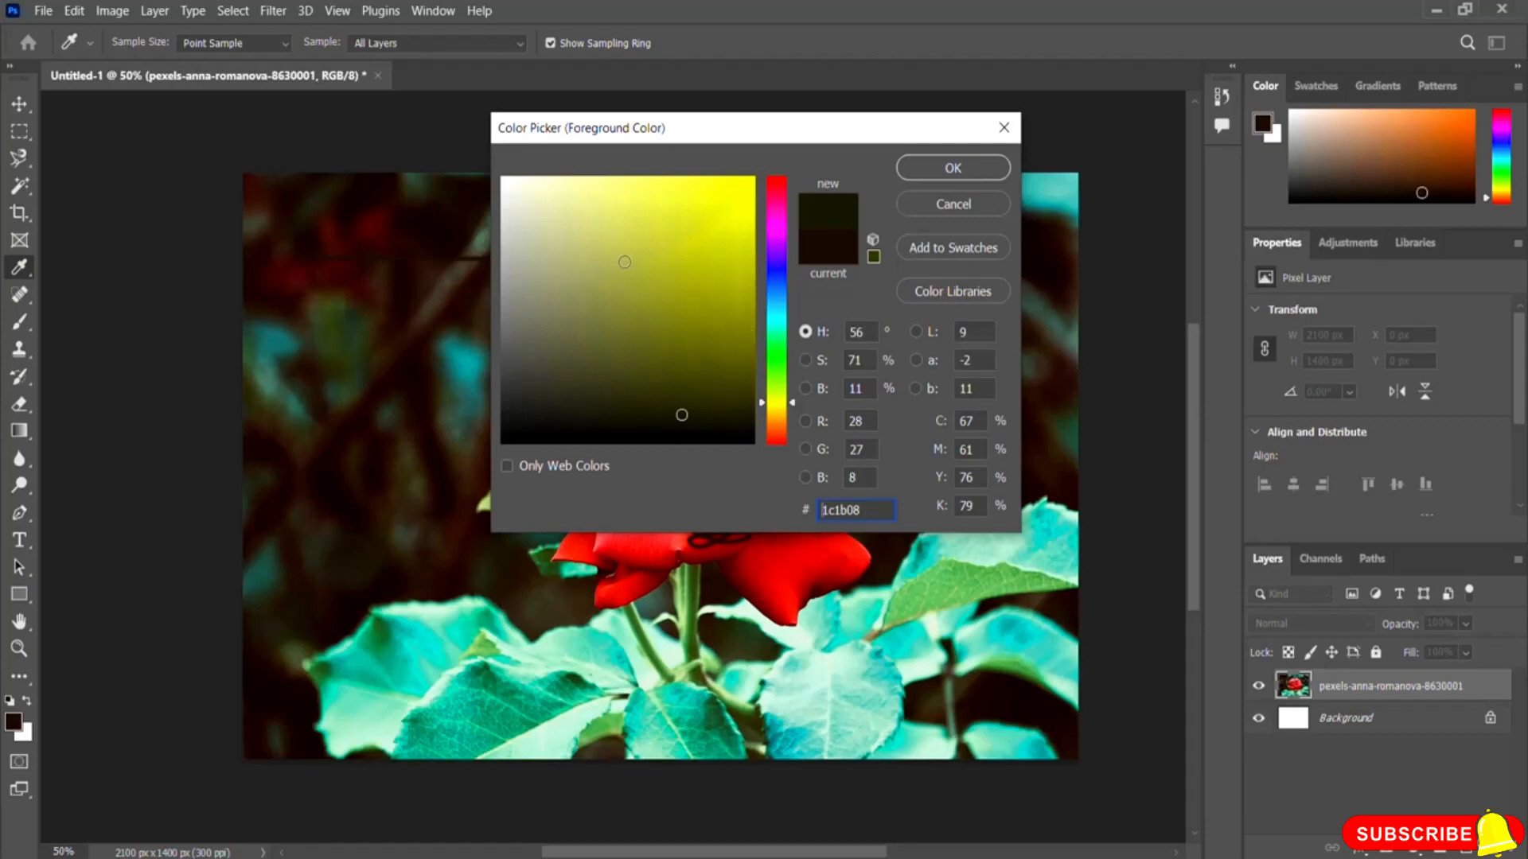
click(753, 177)
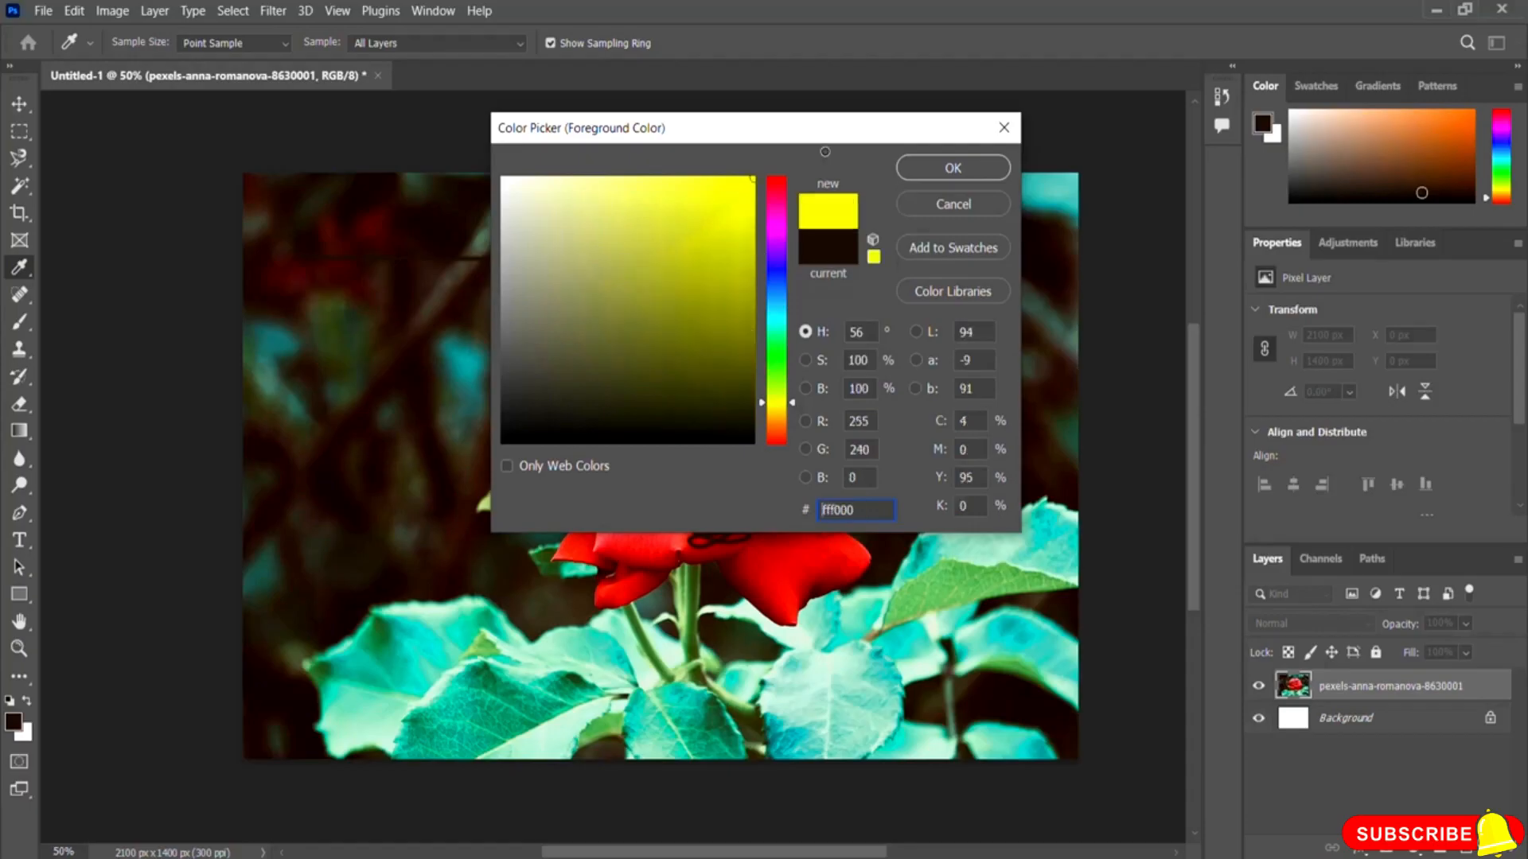
click(755, 180)
click(954, 167)
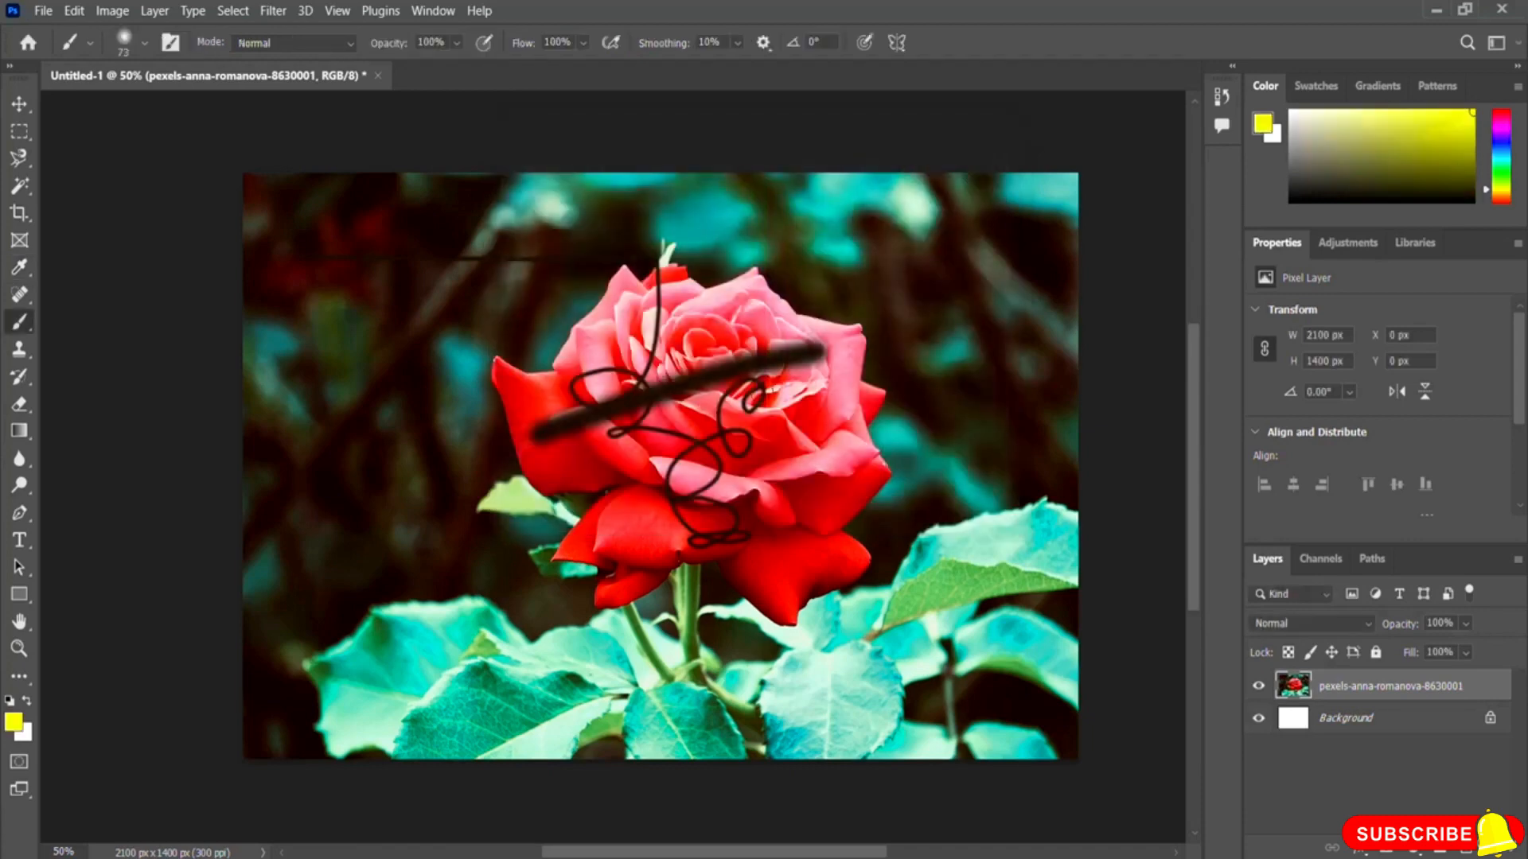
drag(928, 400, 482, 491)
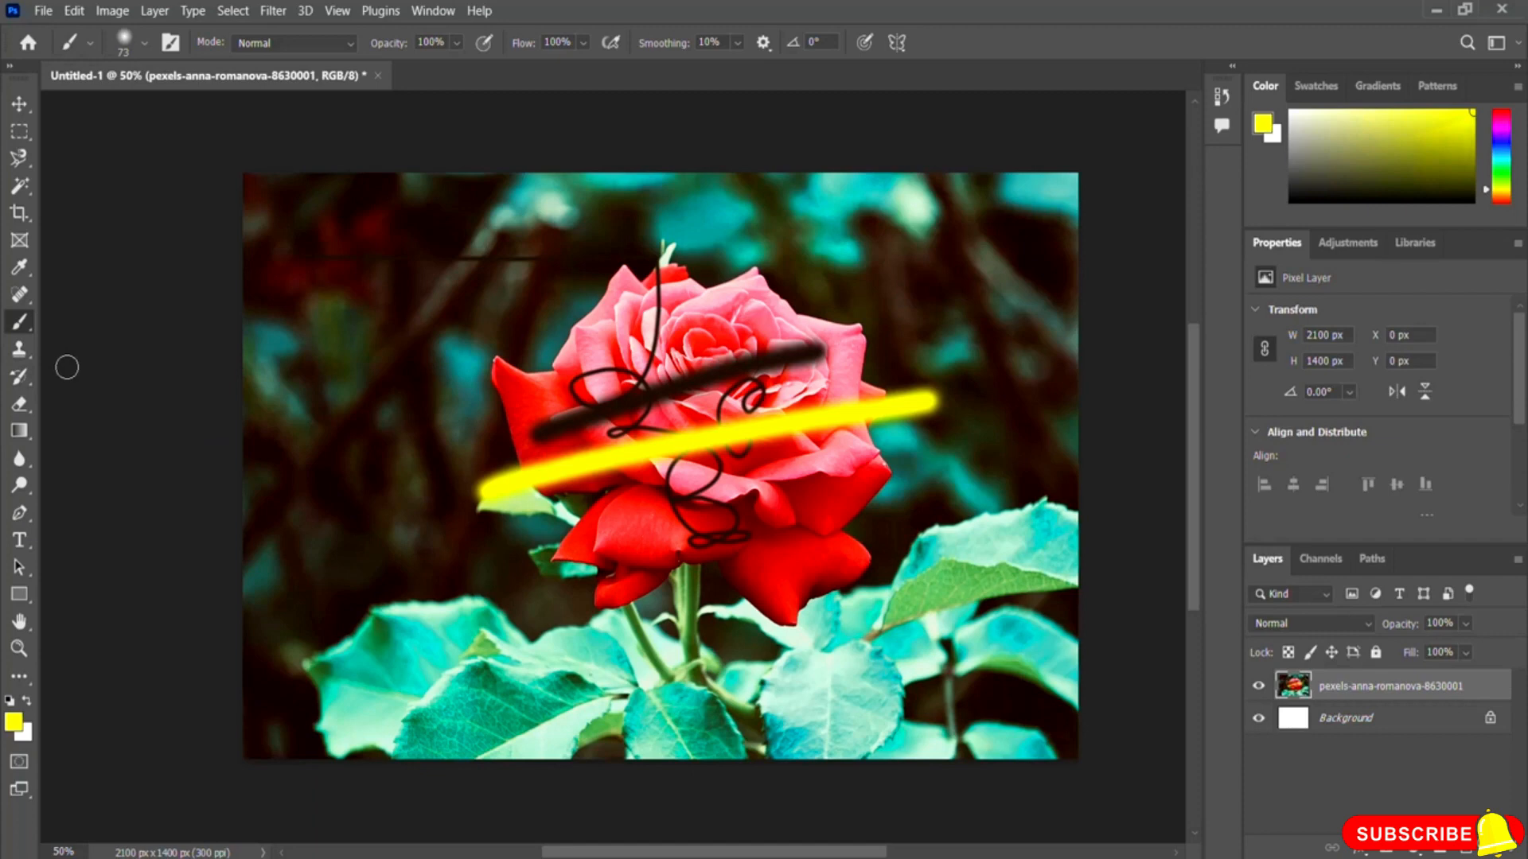
Step: Switch to the Eraser tool at 51 px and 100% hardness and erase the image's top-left corner
click(20, 405)
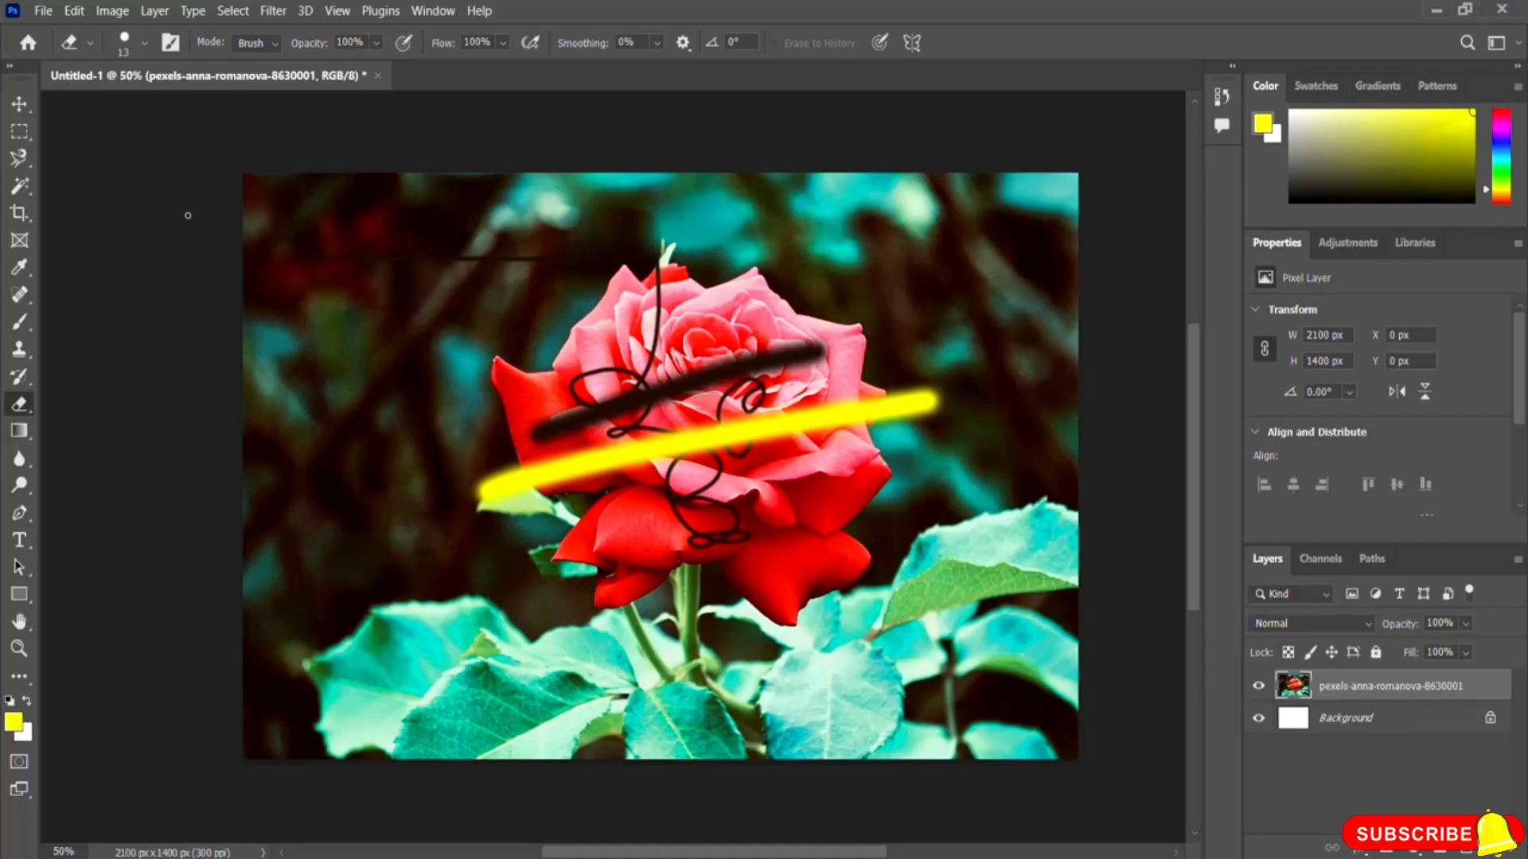
click(144, 44)
drag(122, 116, 146, 116)
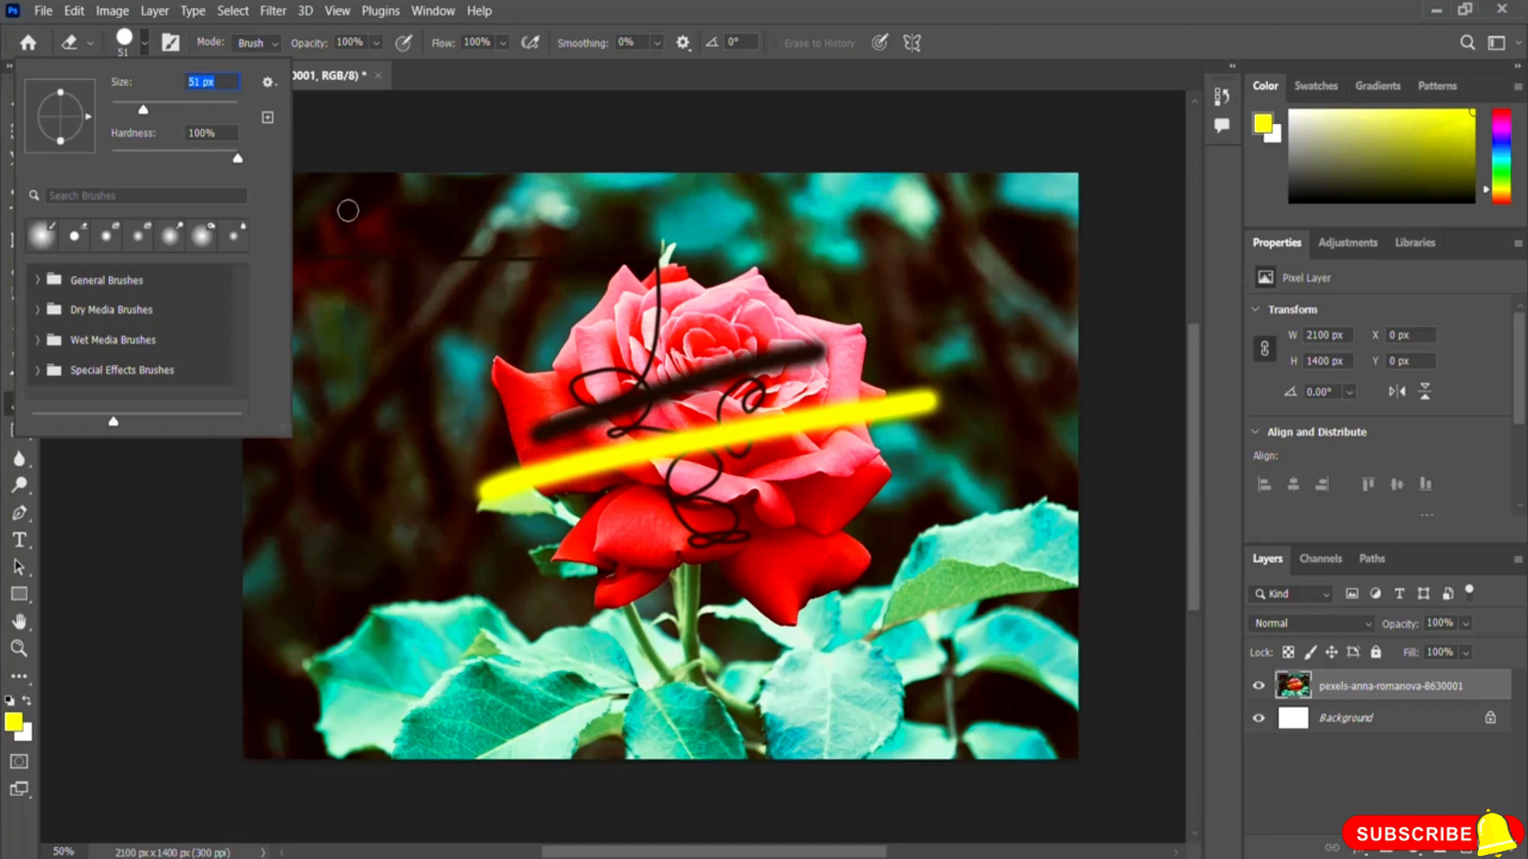
click(430, 83)
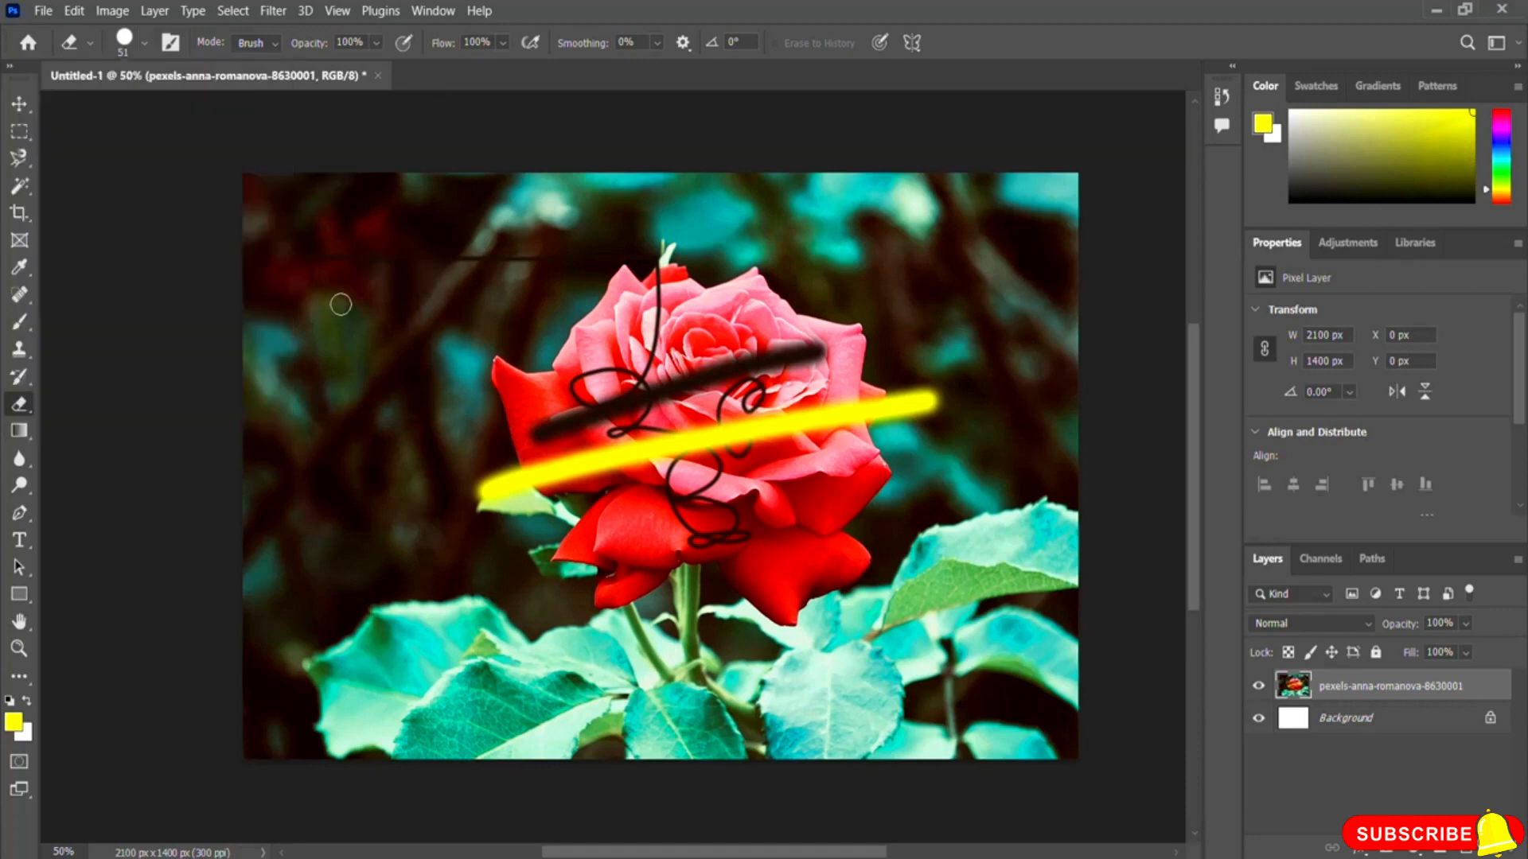
drag(278, 174, 299, 322)
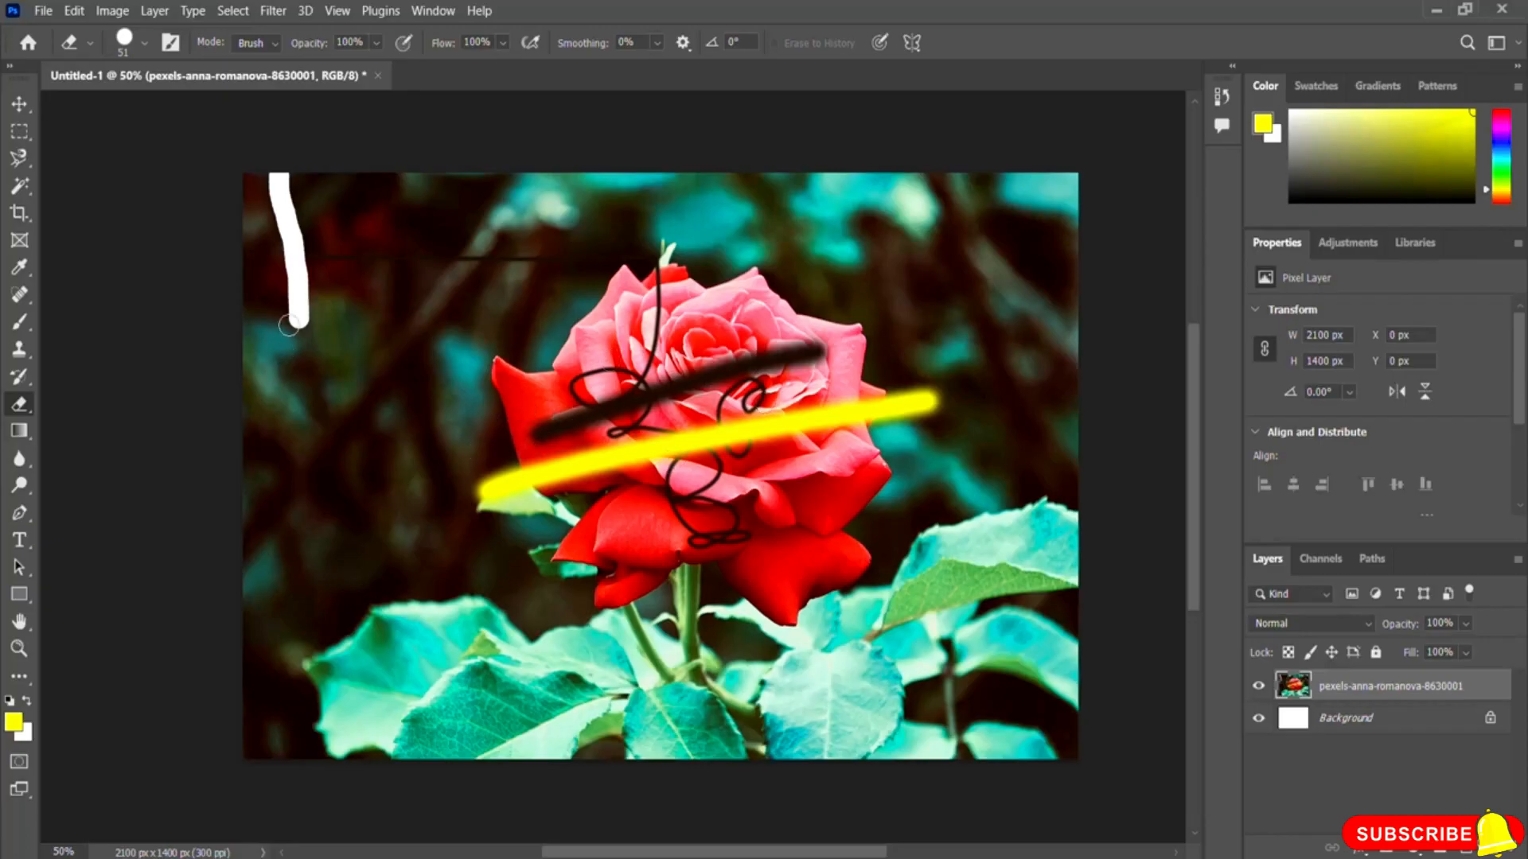
mouse_move(288, 322)
mouse_down()
mouse_move(258, 170)
mouse_move(305, 286)
mouse_move(262, 194)
mouse_move(284, 276)
mouse_move(282, 229)
mouse_move(283, 341)
mouse_move(303, 330)
mouse_move(206, 330)
mouse_move(239, 312)
mouse_move(243, 182)
mouse_move(244, 268)
mouse_move(264, 318)
mouse_move(234, 315)
mouse_move(277, 315)
mouse_move(258, 220)
mouse_move(276, 303)
mouse_move(300, 249)
mouse_move(270, 321)
mouse_move(253, 292)
mouse_move(256, 309)
mouse_move(298, 284)
mouse_move(291, 322)
mouse_move(307, 327)
mouse_move(302, 178)
mouse_move(289, 189)
mouse_move(300, 293)
mouse_move(274, 318)
mouse_up()
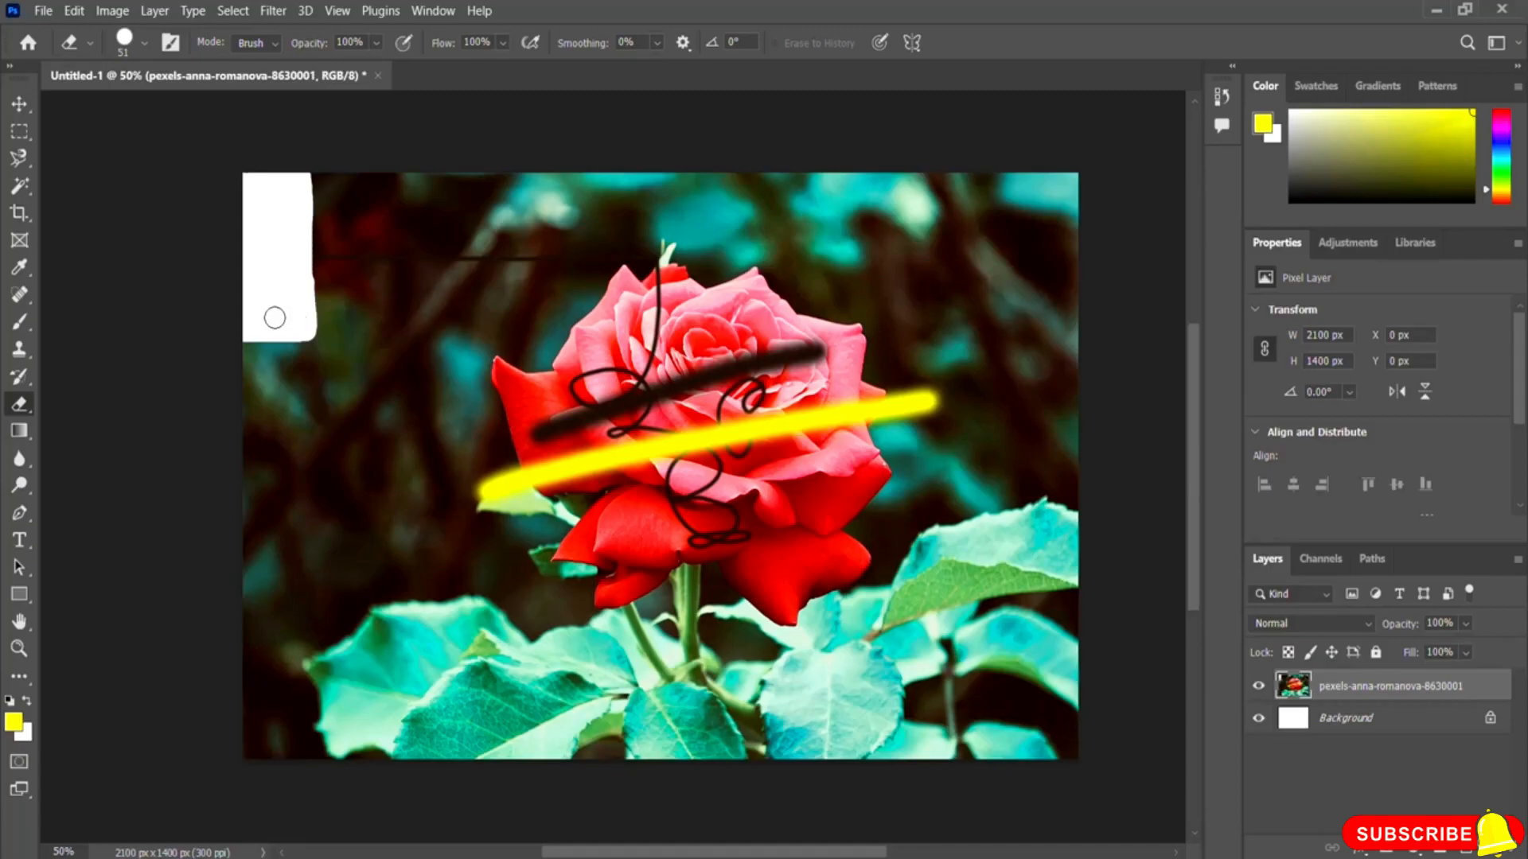
click(20, 461)
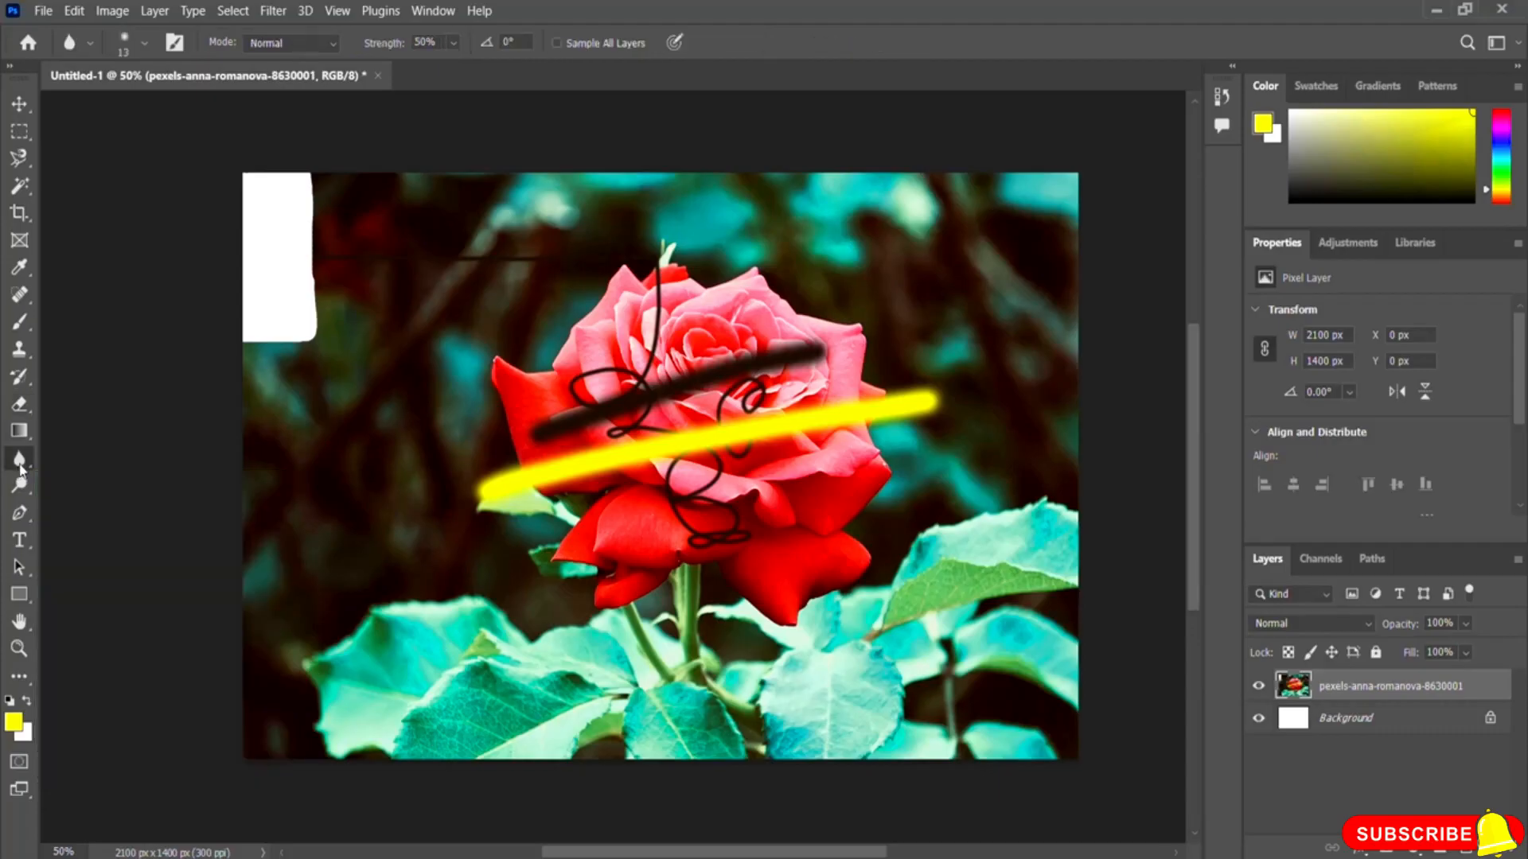
right_click(20, 468)
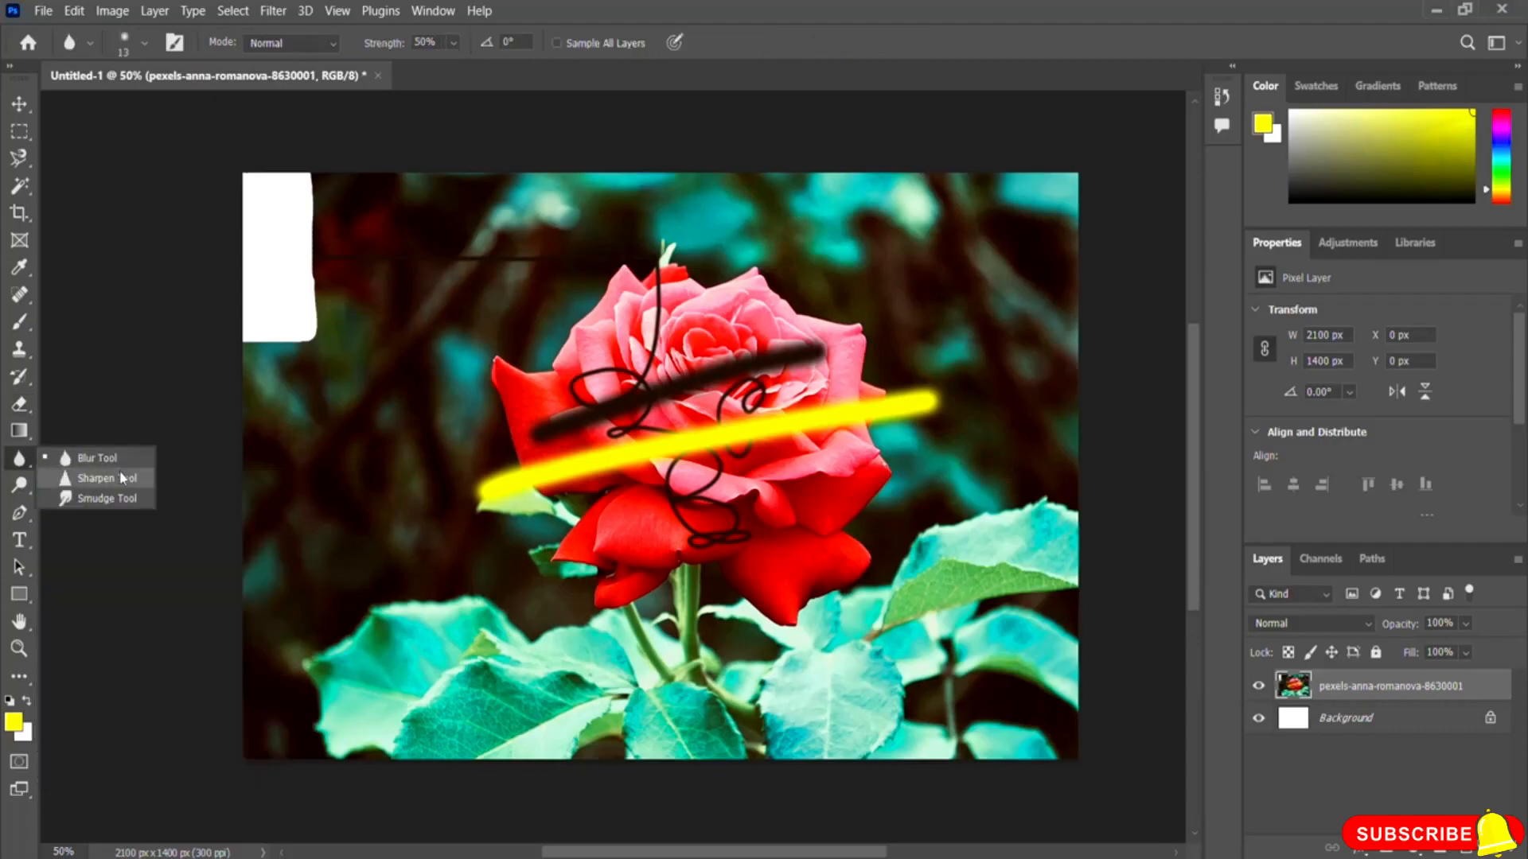
click(21, 489)
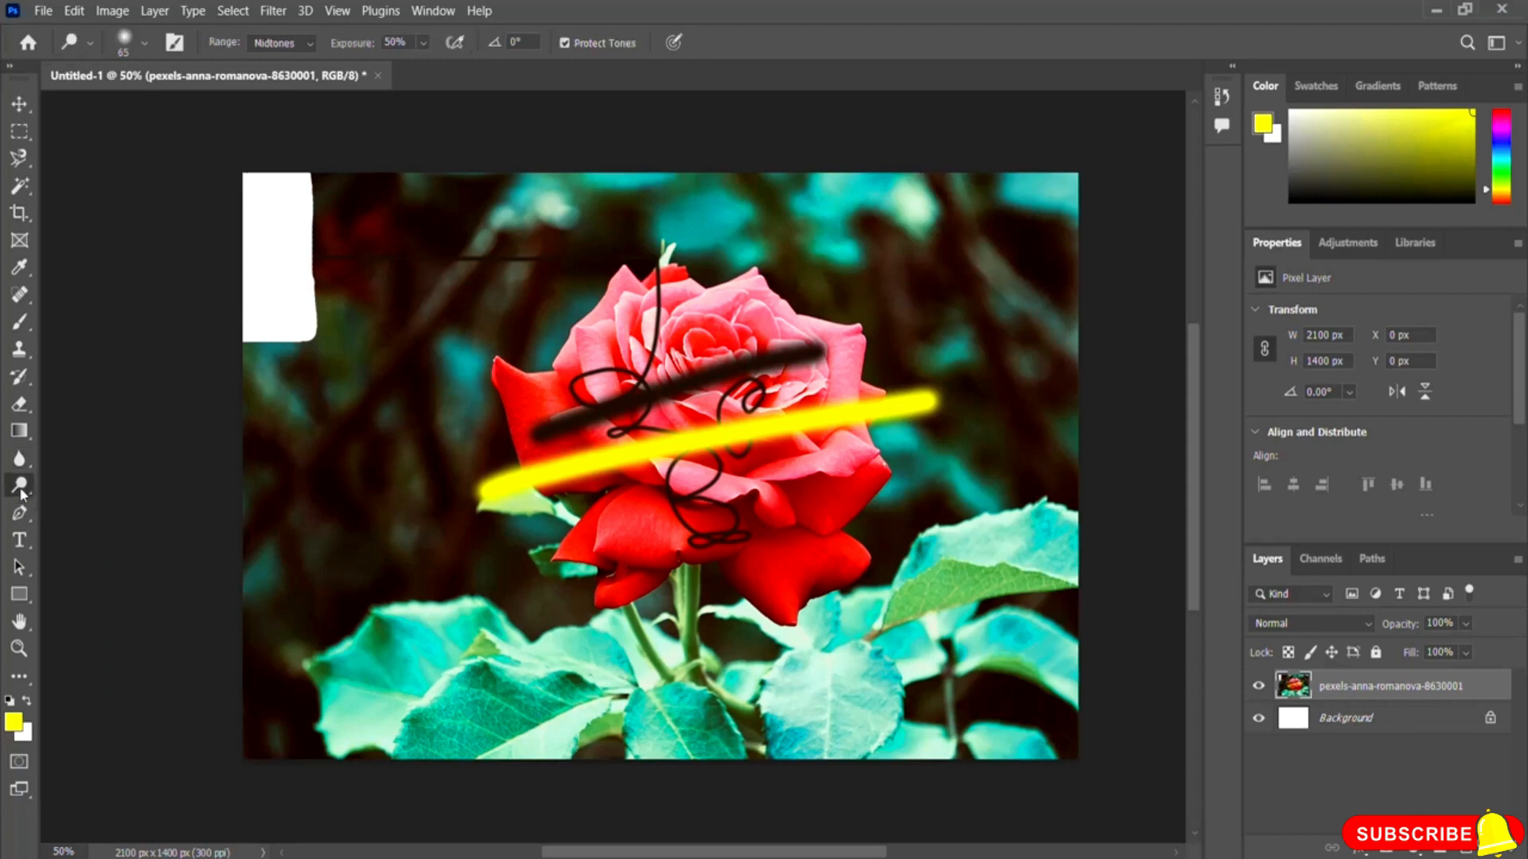
right_click(19, 489)
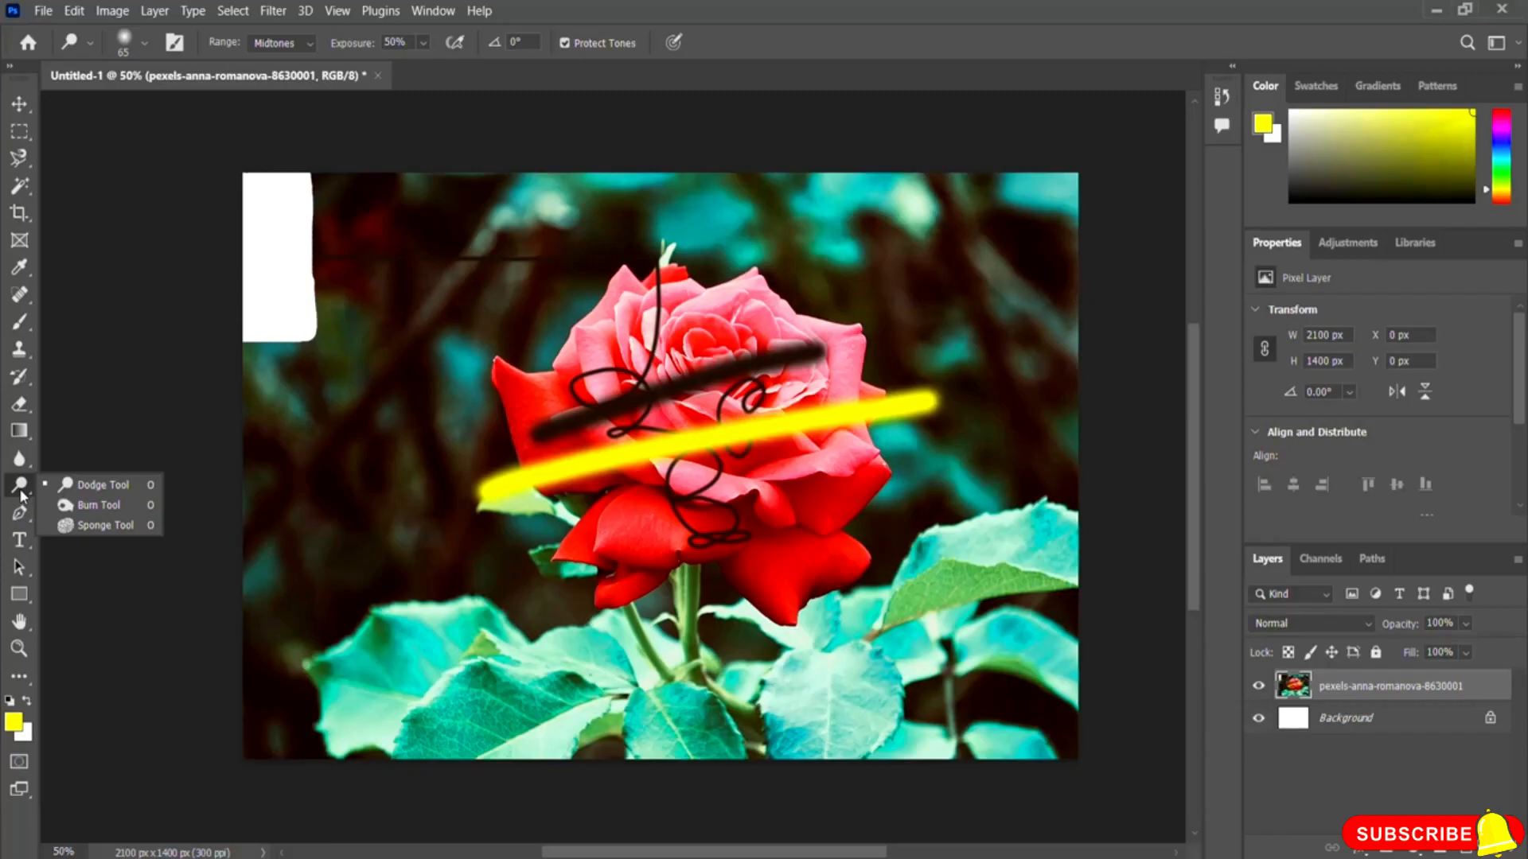
click(17, 519)
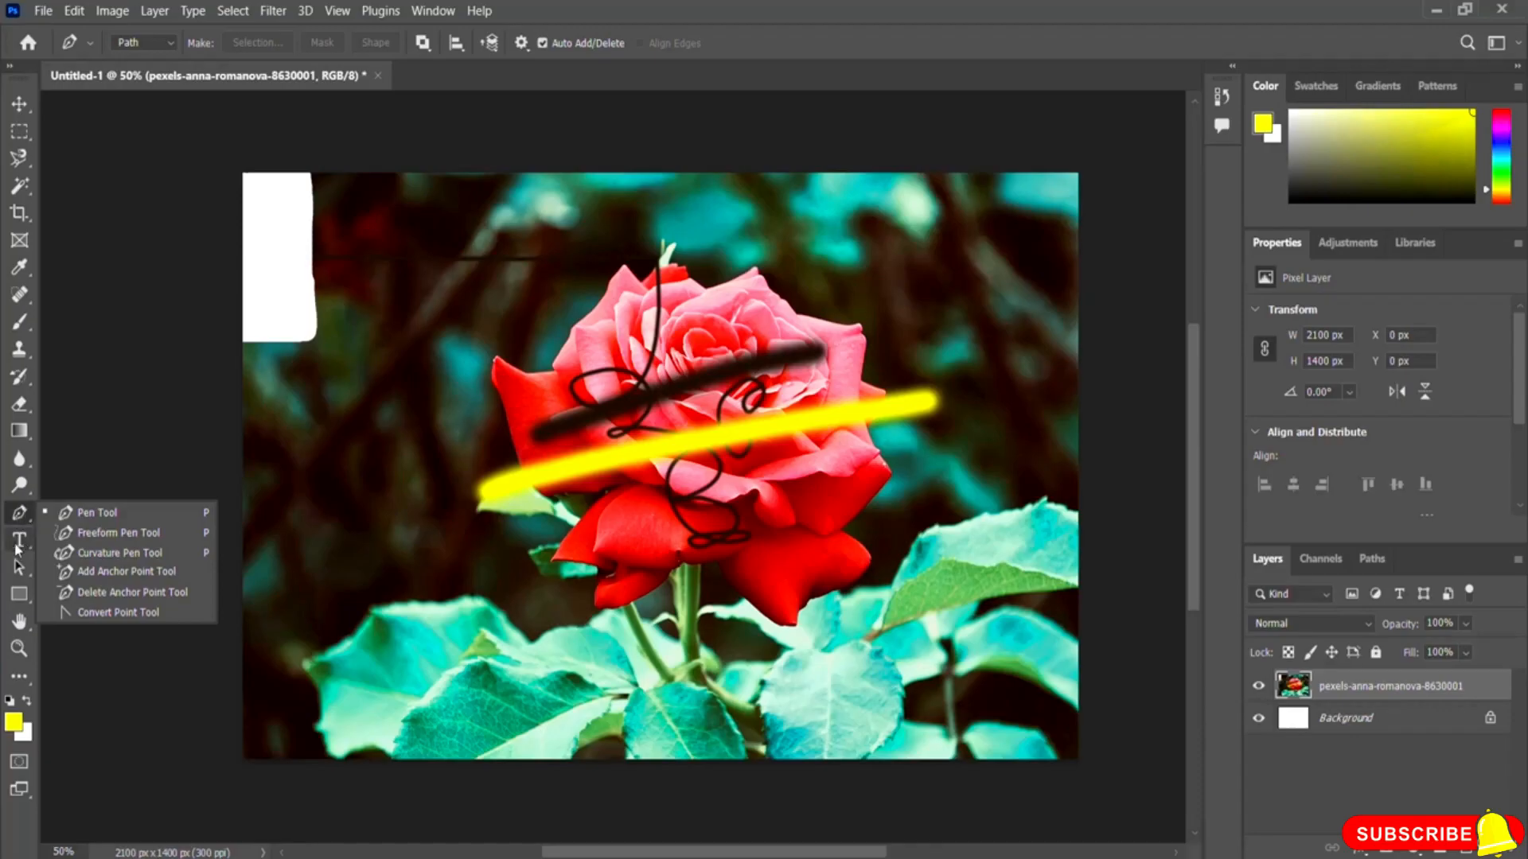
click(22, 549)
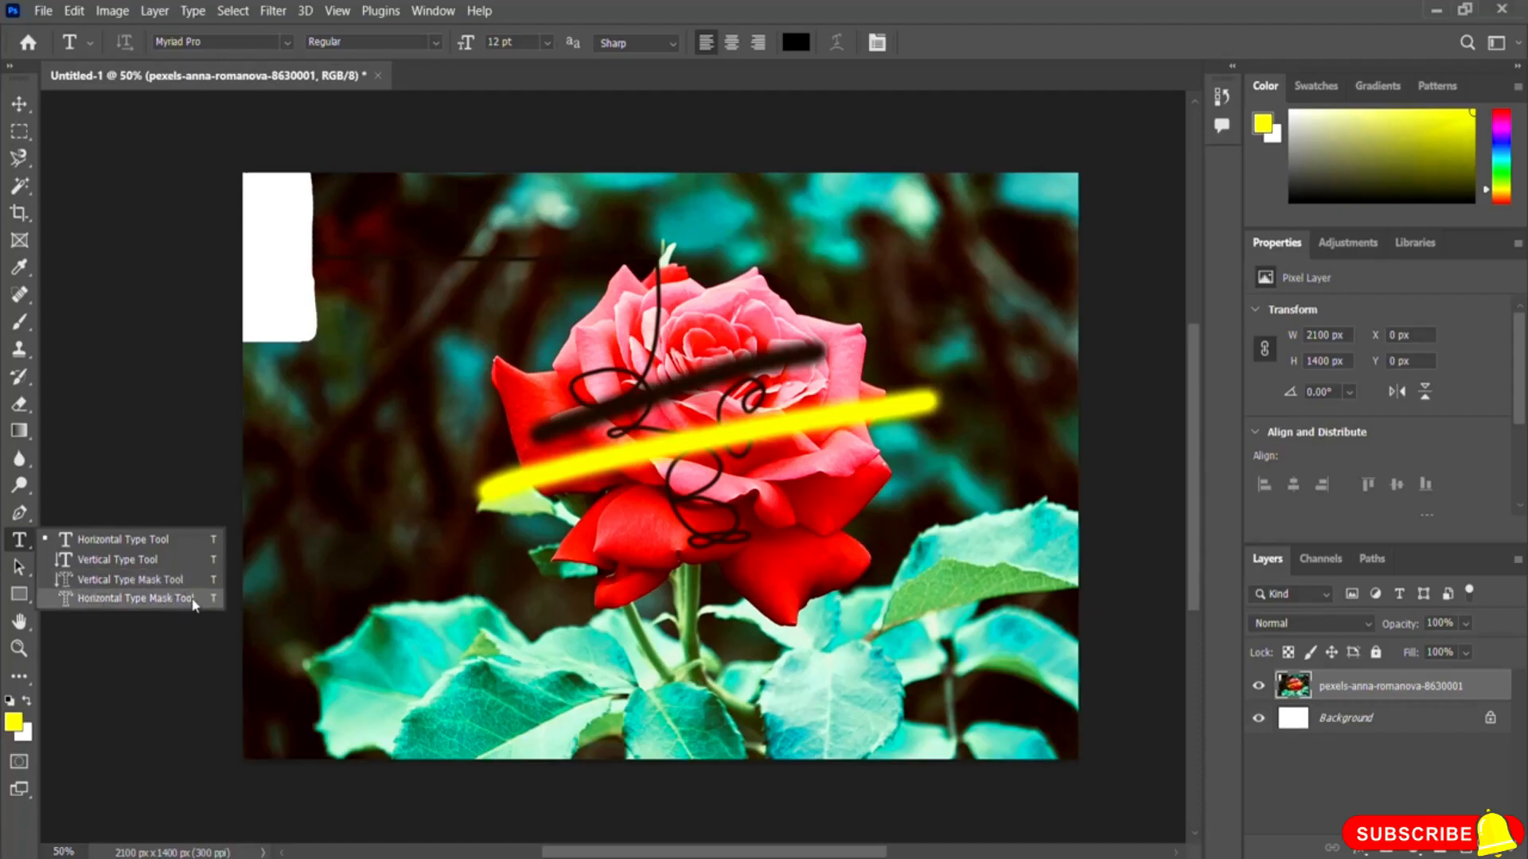
Step: With the Horizontal Type Tool, add the text NerdingIO on the lower-left leaf
click(124, 541)
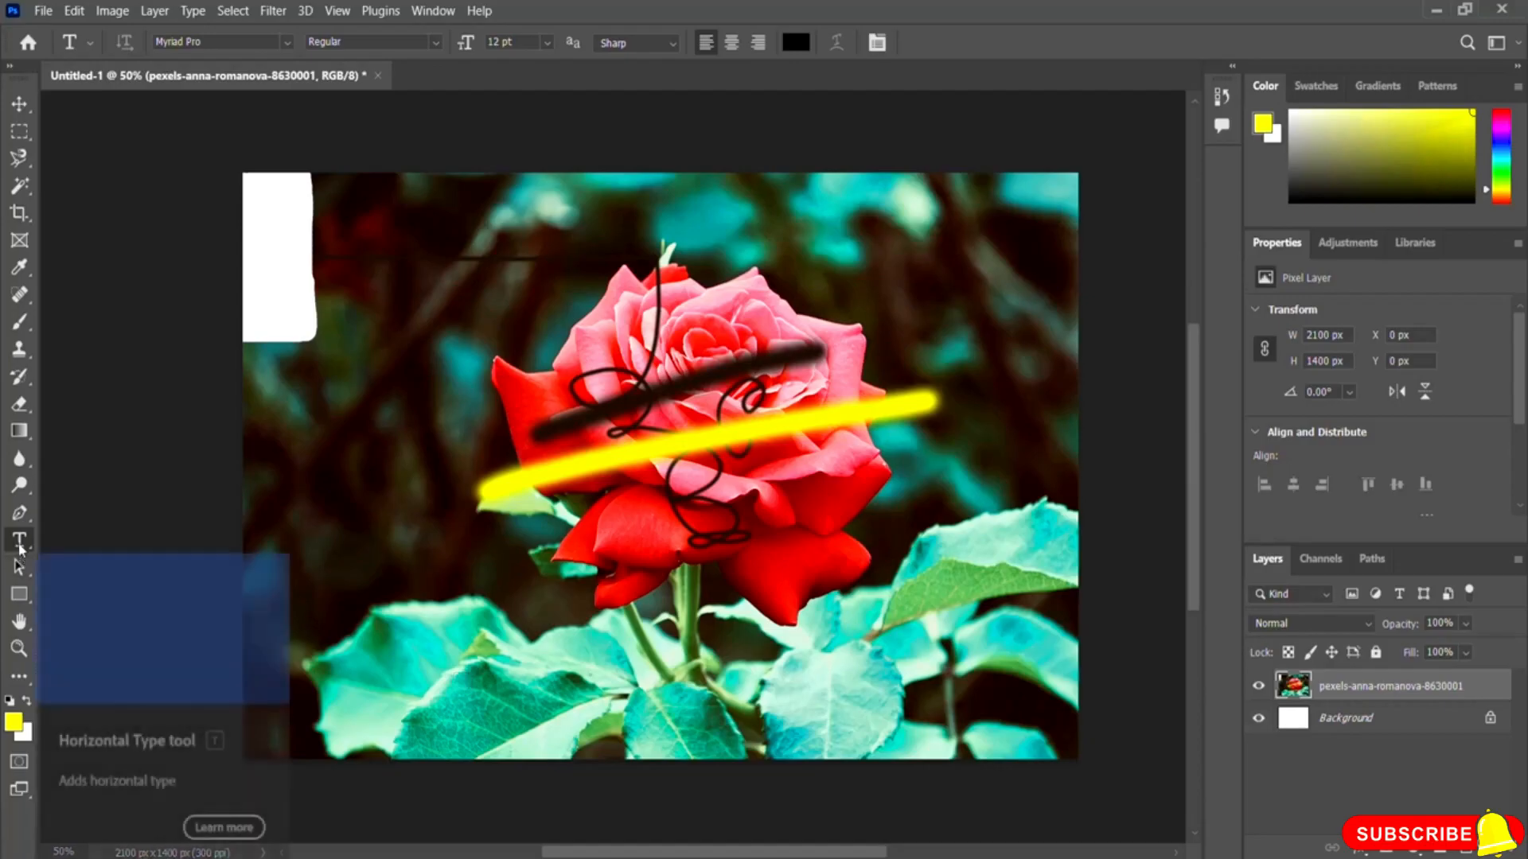
click(386, 680)
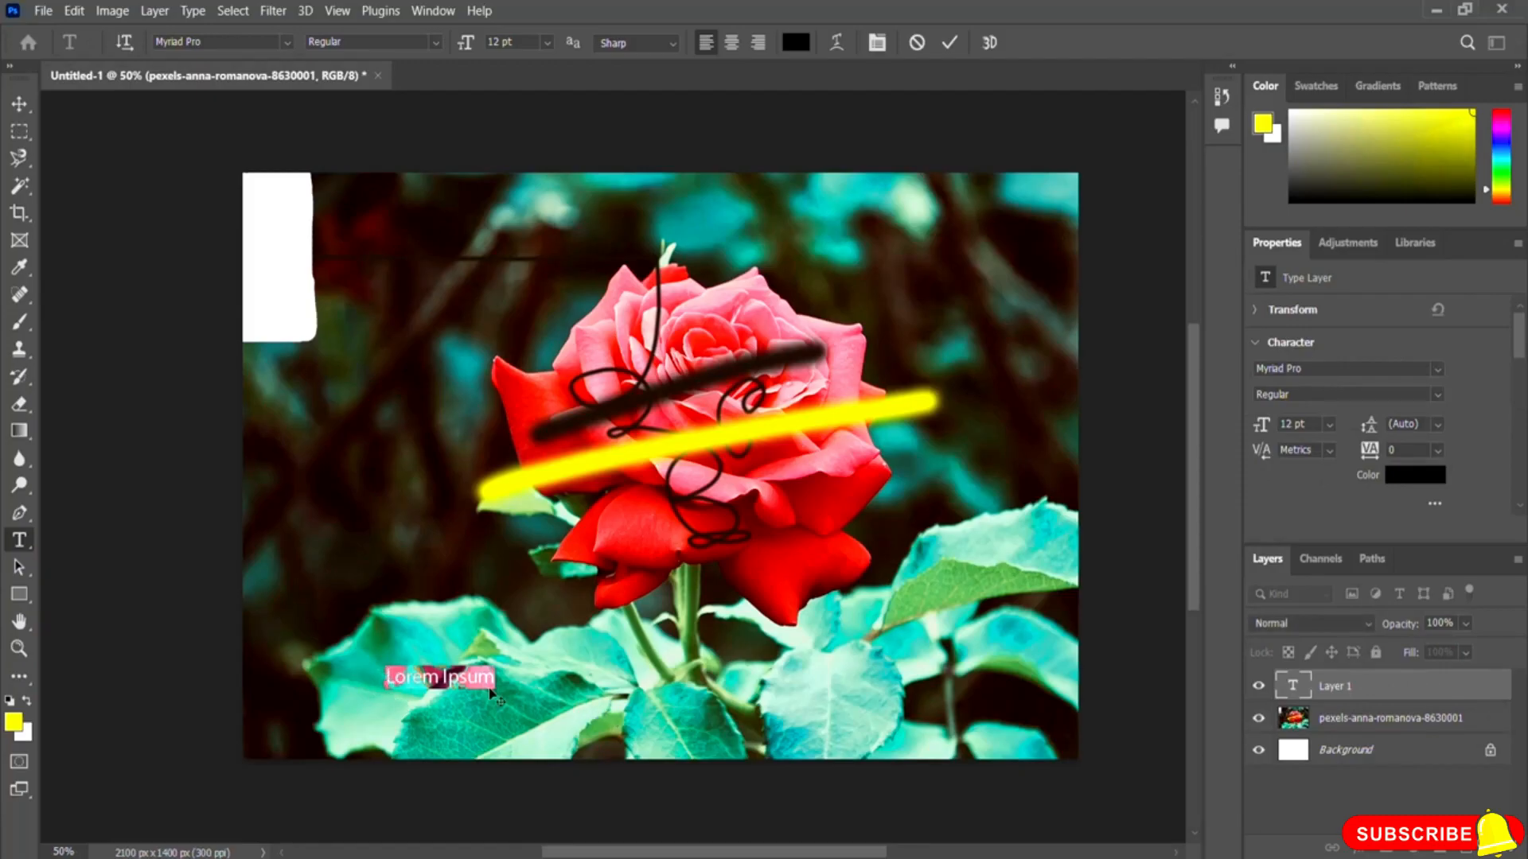
text(Nerdinhg)
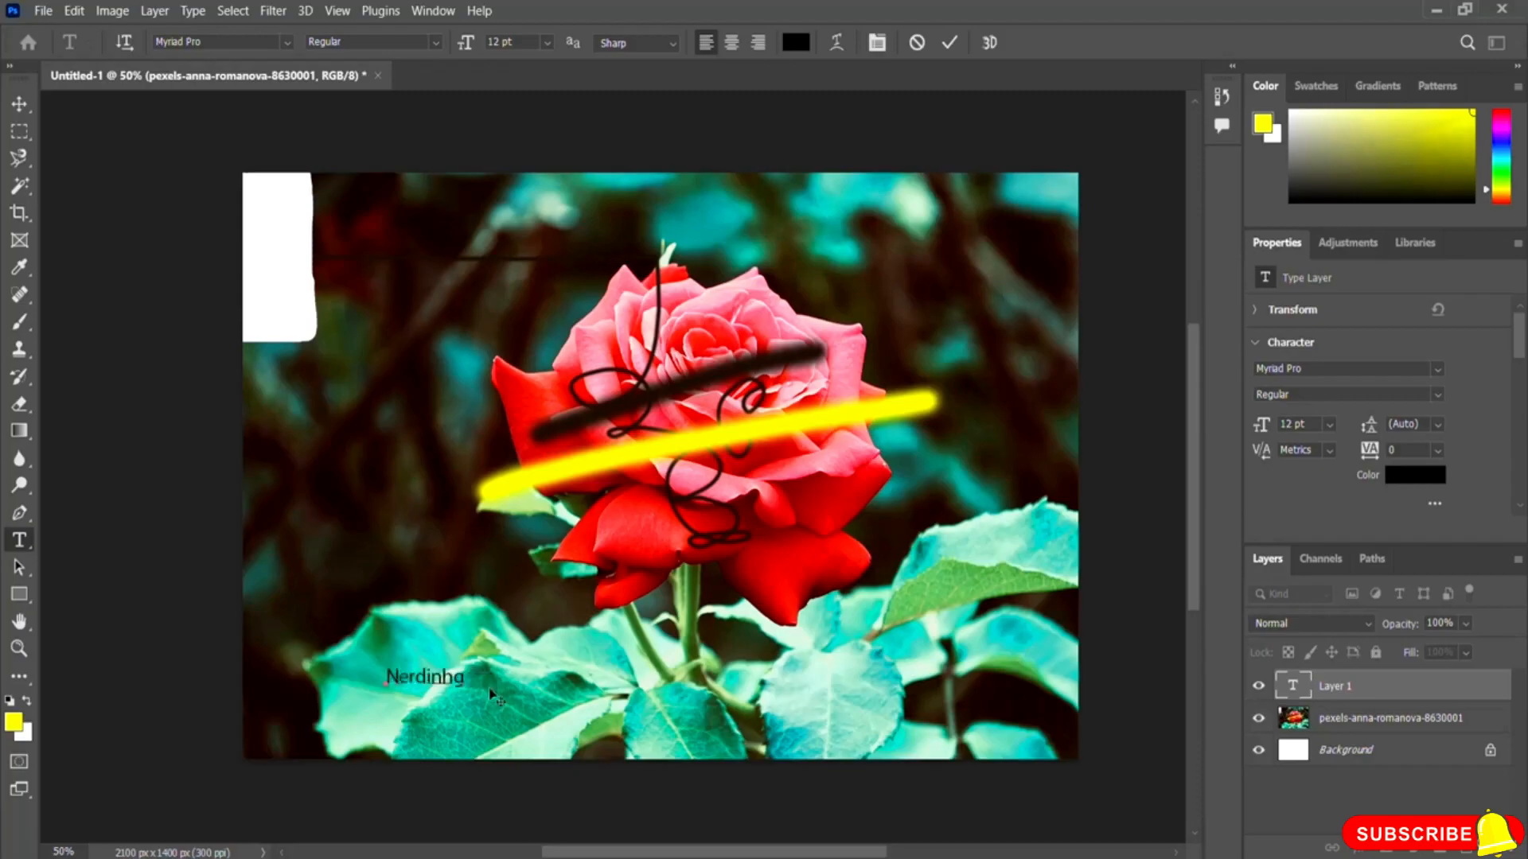
text( IOg)
key(BackSpace)
Step: Try to change the text's font to MV Boli
click(284, 46)
key(Up)
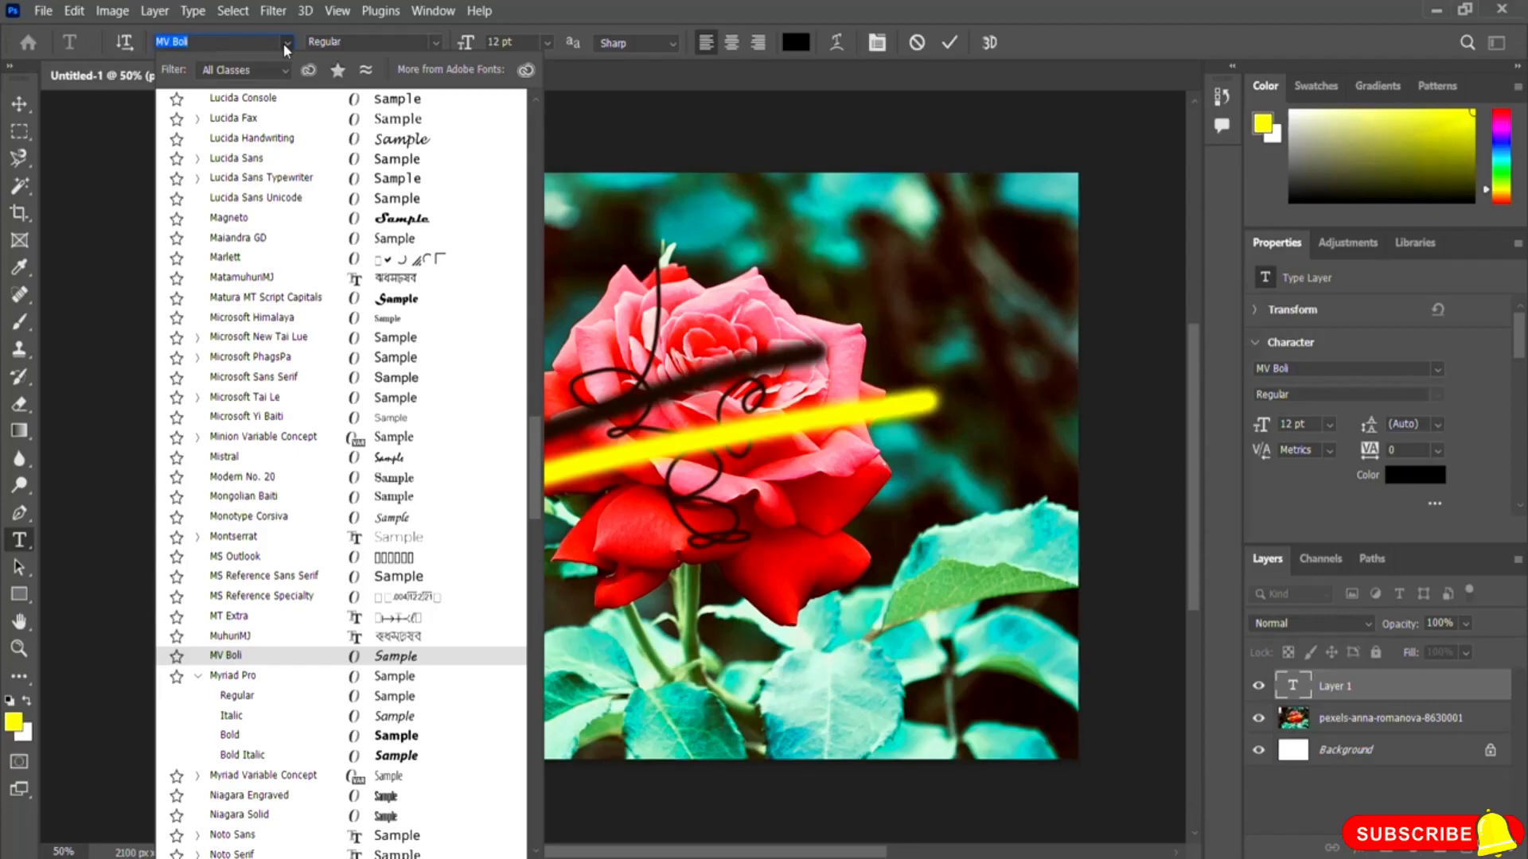
click(546, 41)
click(546, 41)
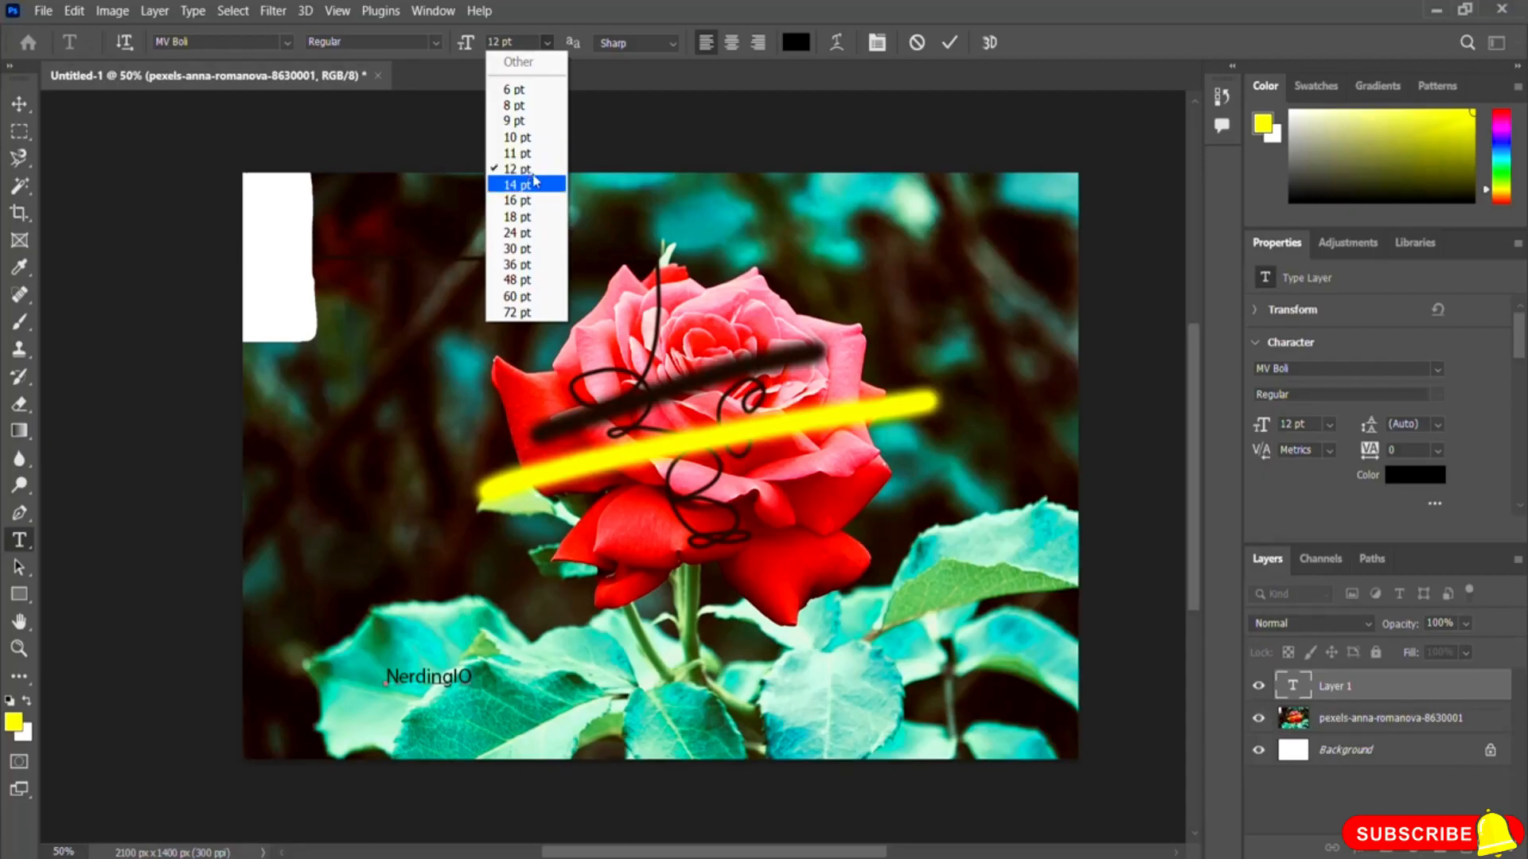
click(575, 25)
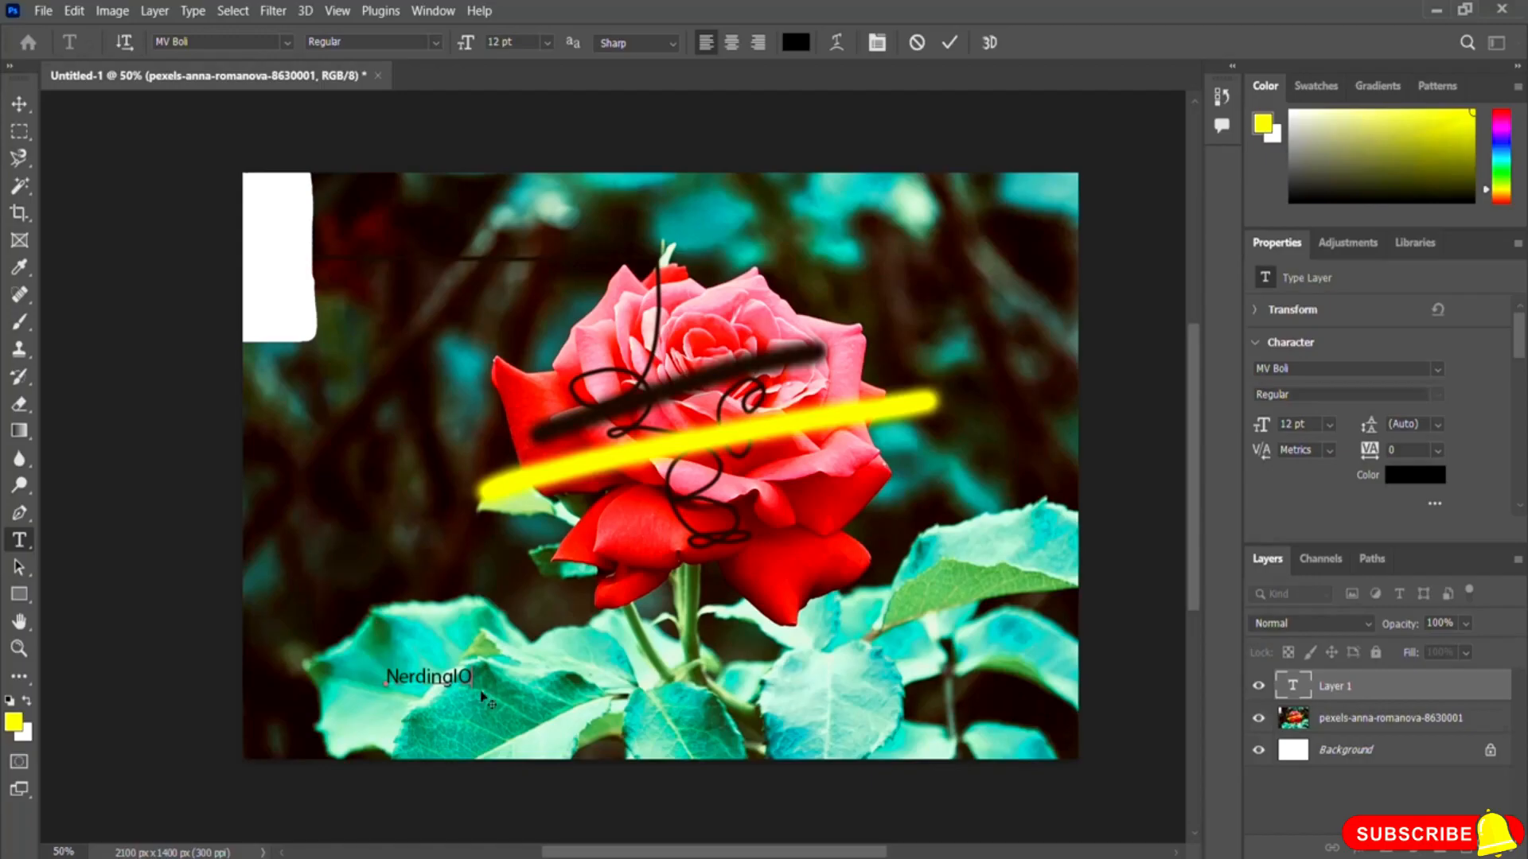
Step: Select the NerdingIO text and set its size to 36 pt
drag(476, 677, 377, 678)
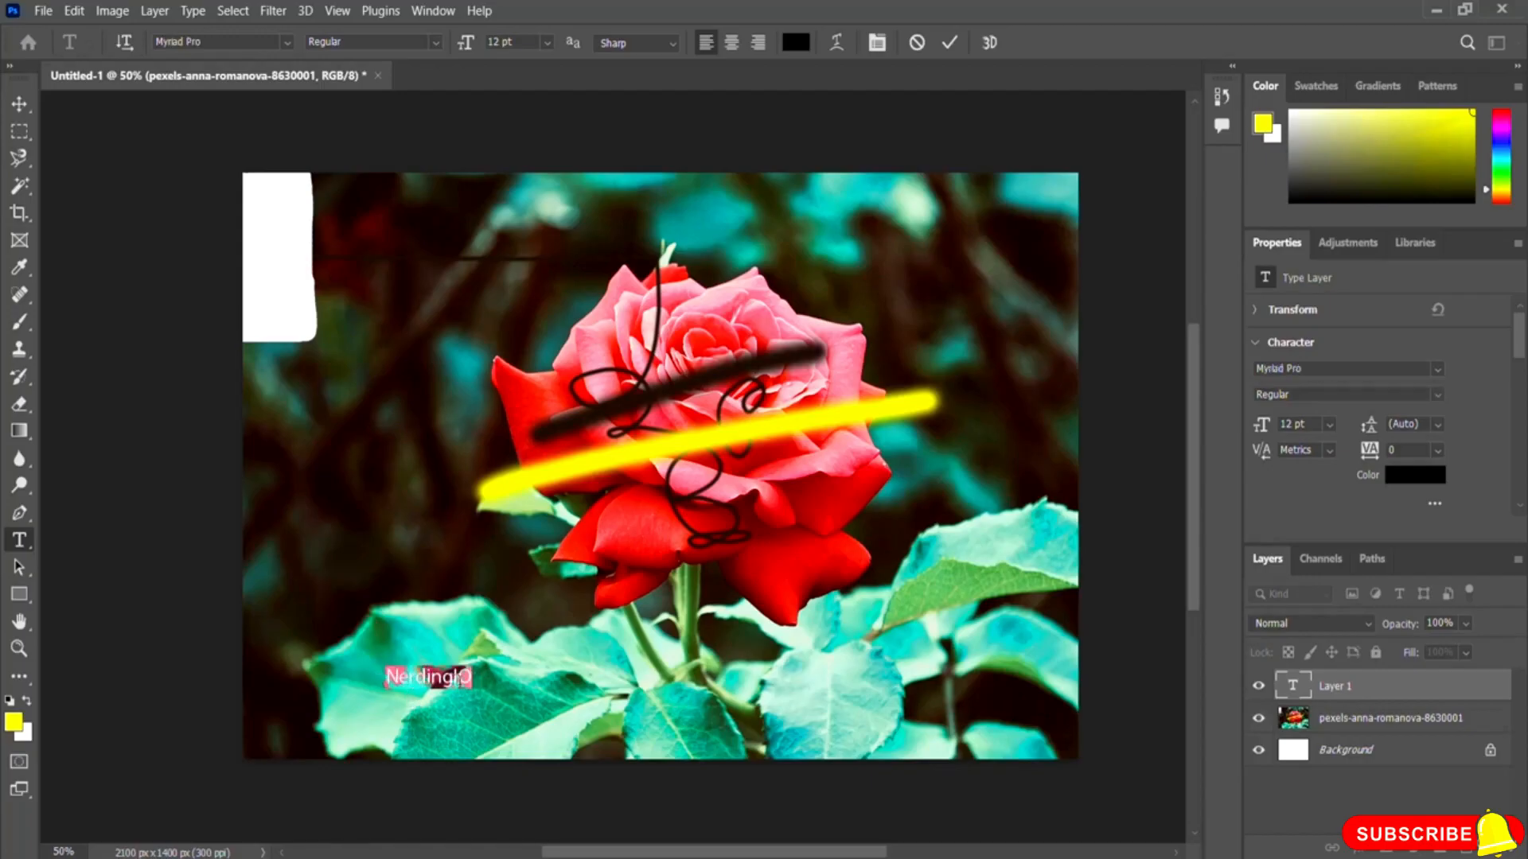
click(547, 43)
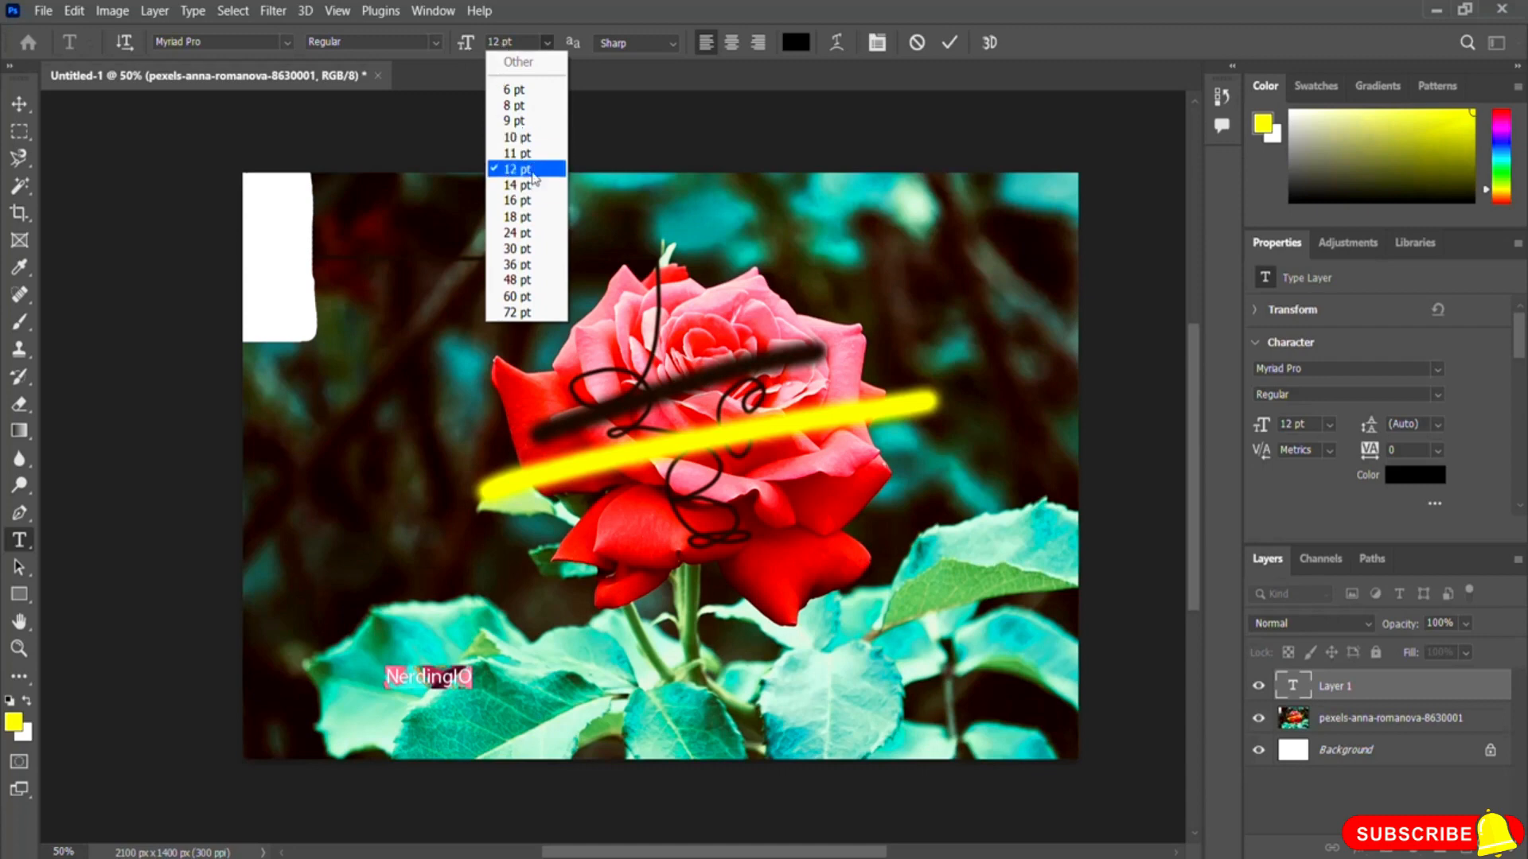
click(529, 266)
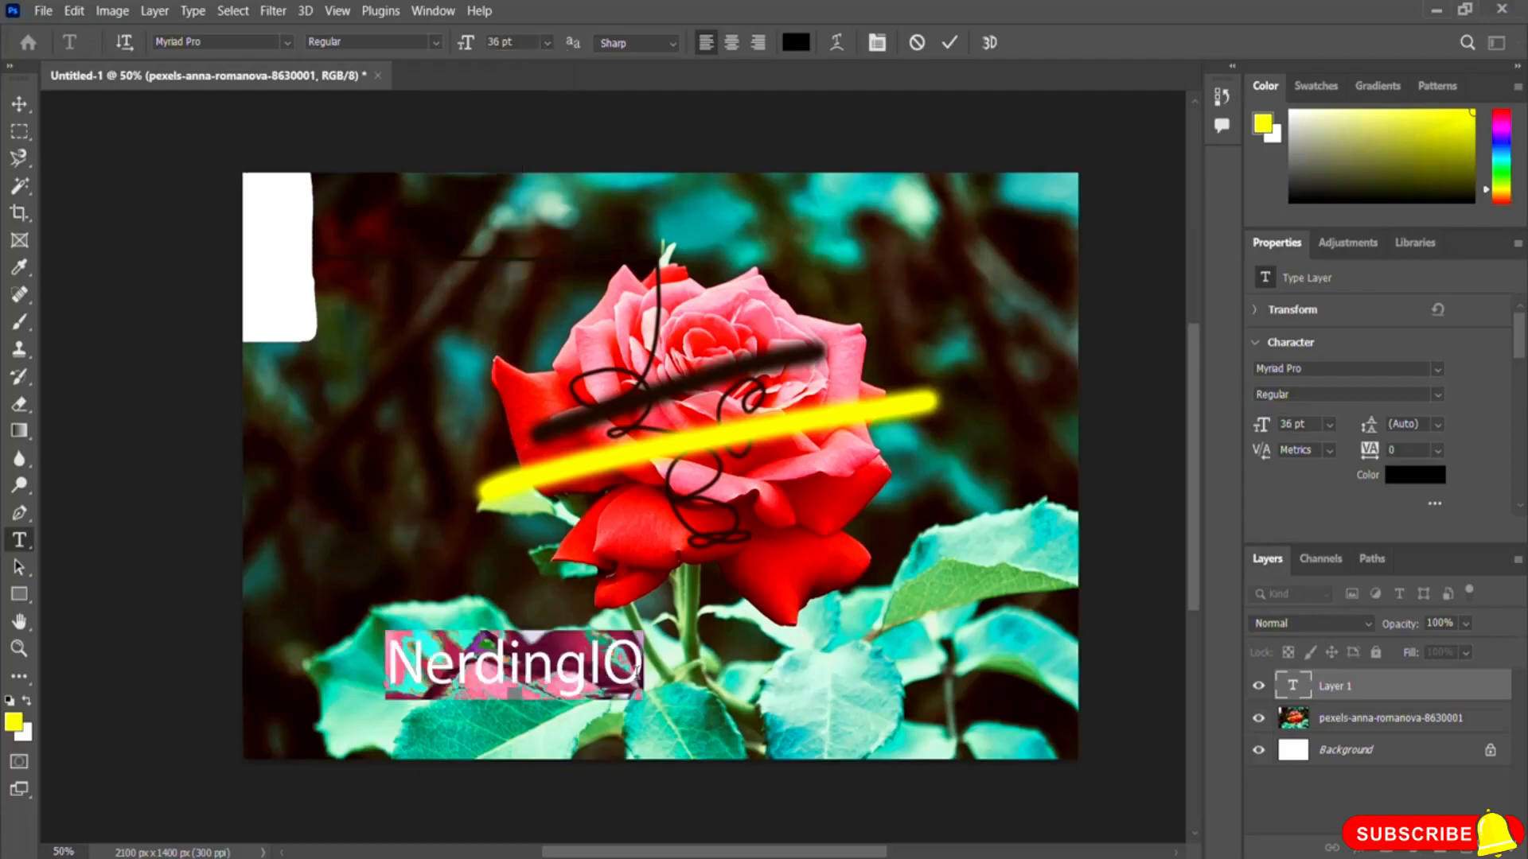
click(638, 672)
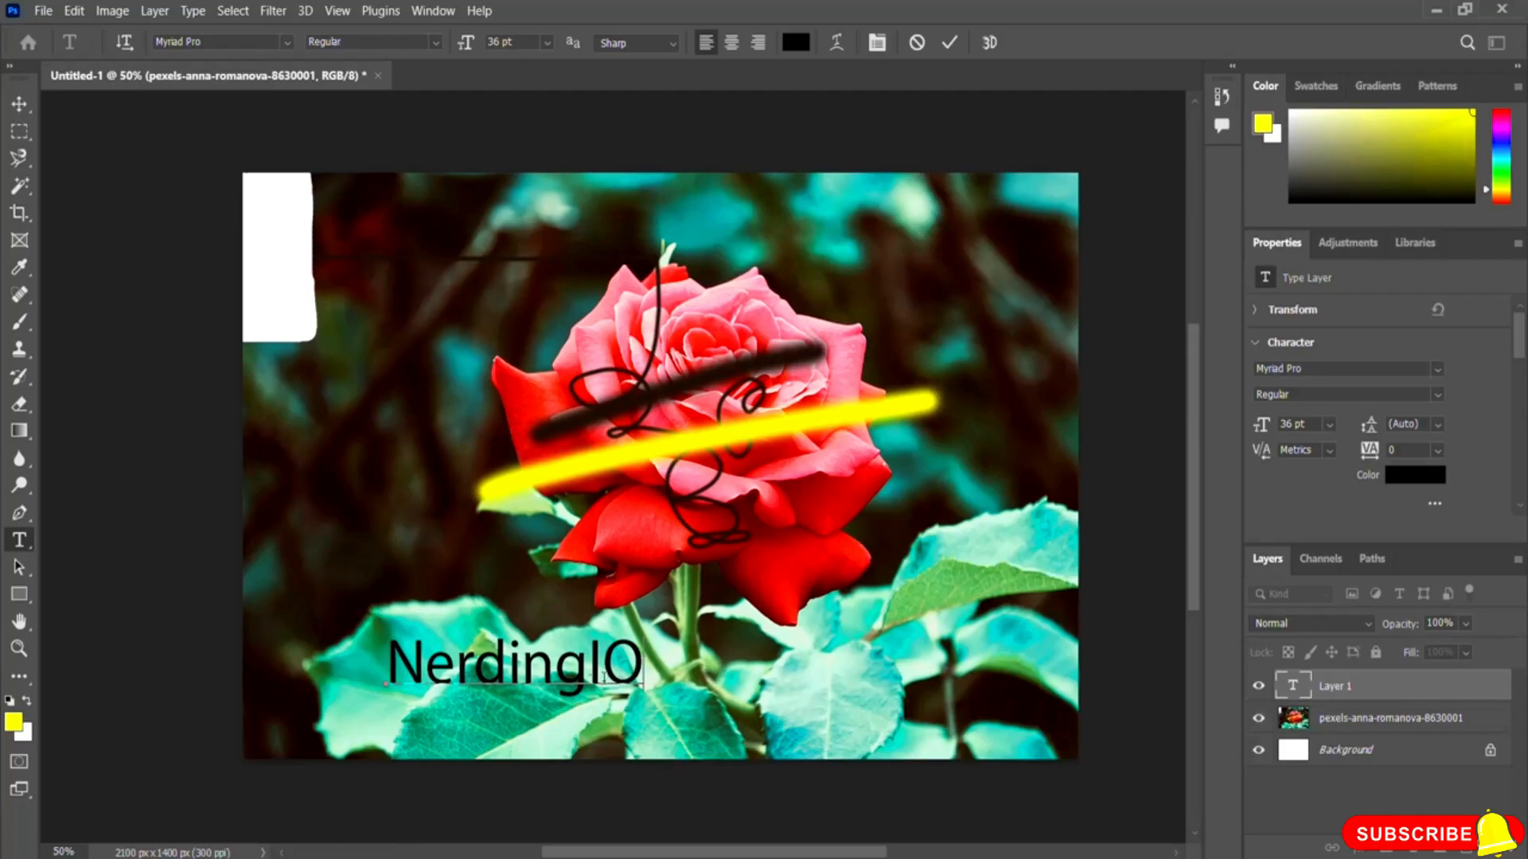
Step: Select the text again and change its font to Arial Bold
drag(641, 666, 386, 668)
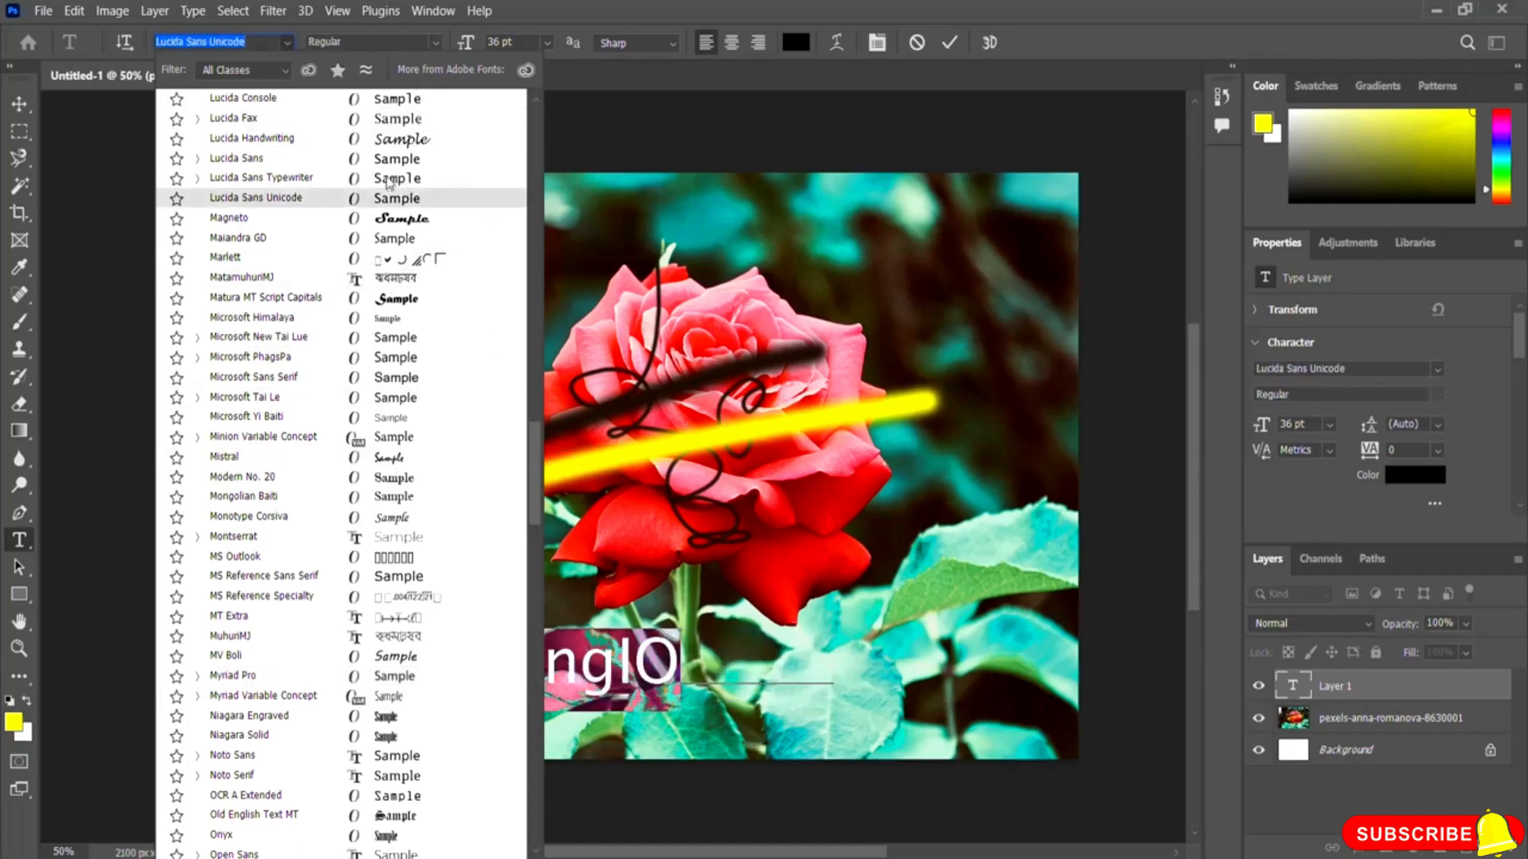
drag(537, 476, 547, 120)
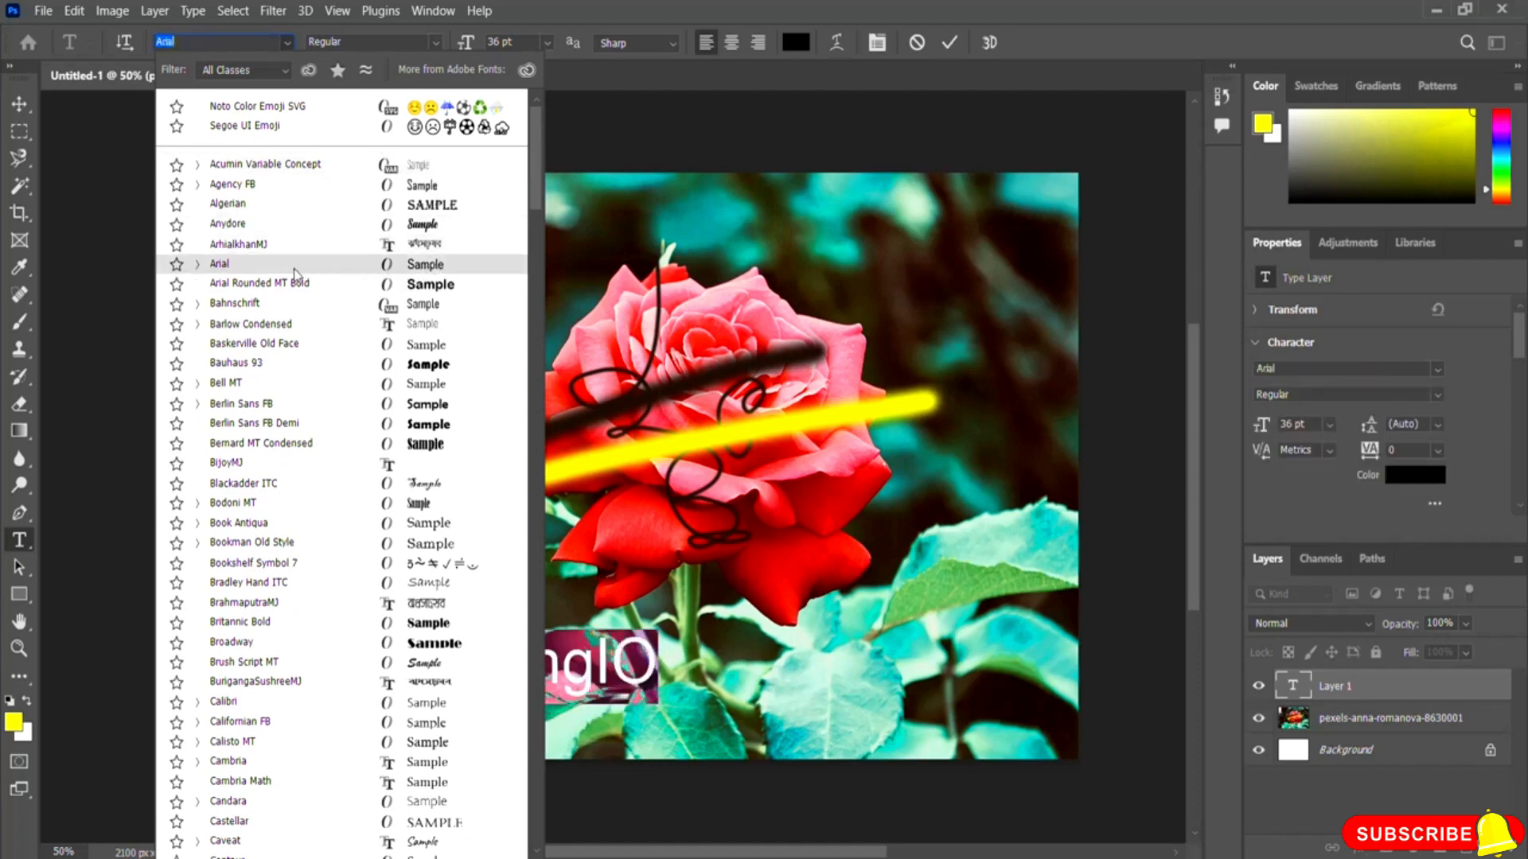
click(294, 274)
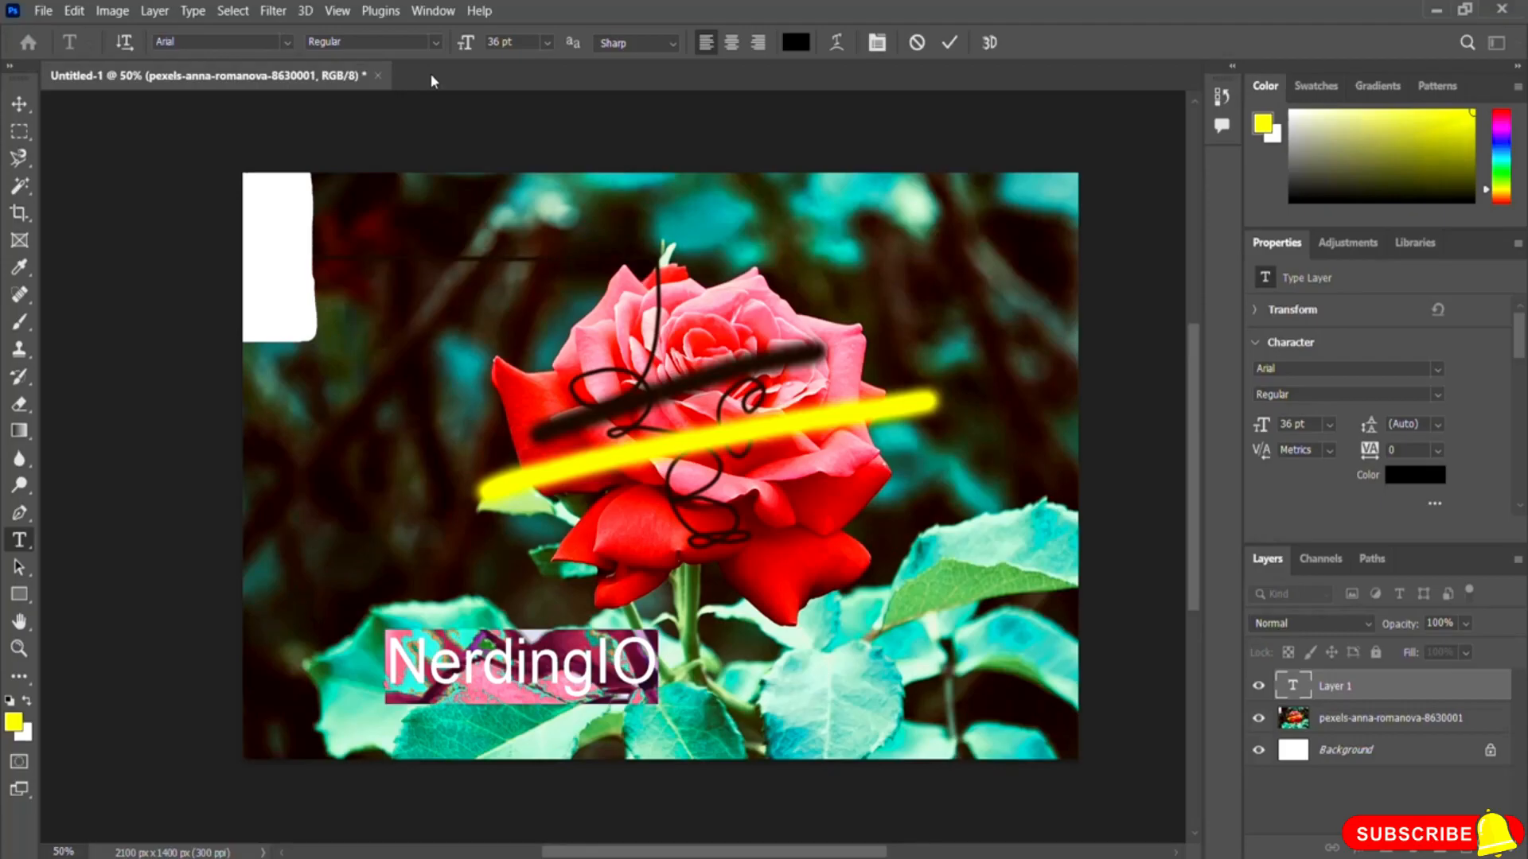
click(434, 43)
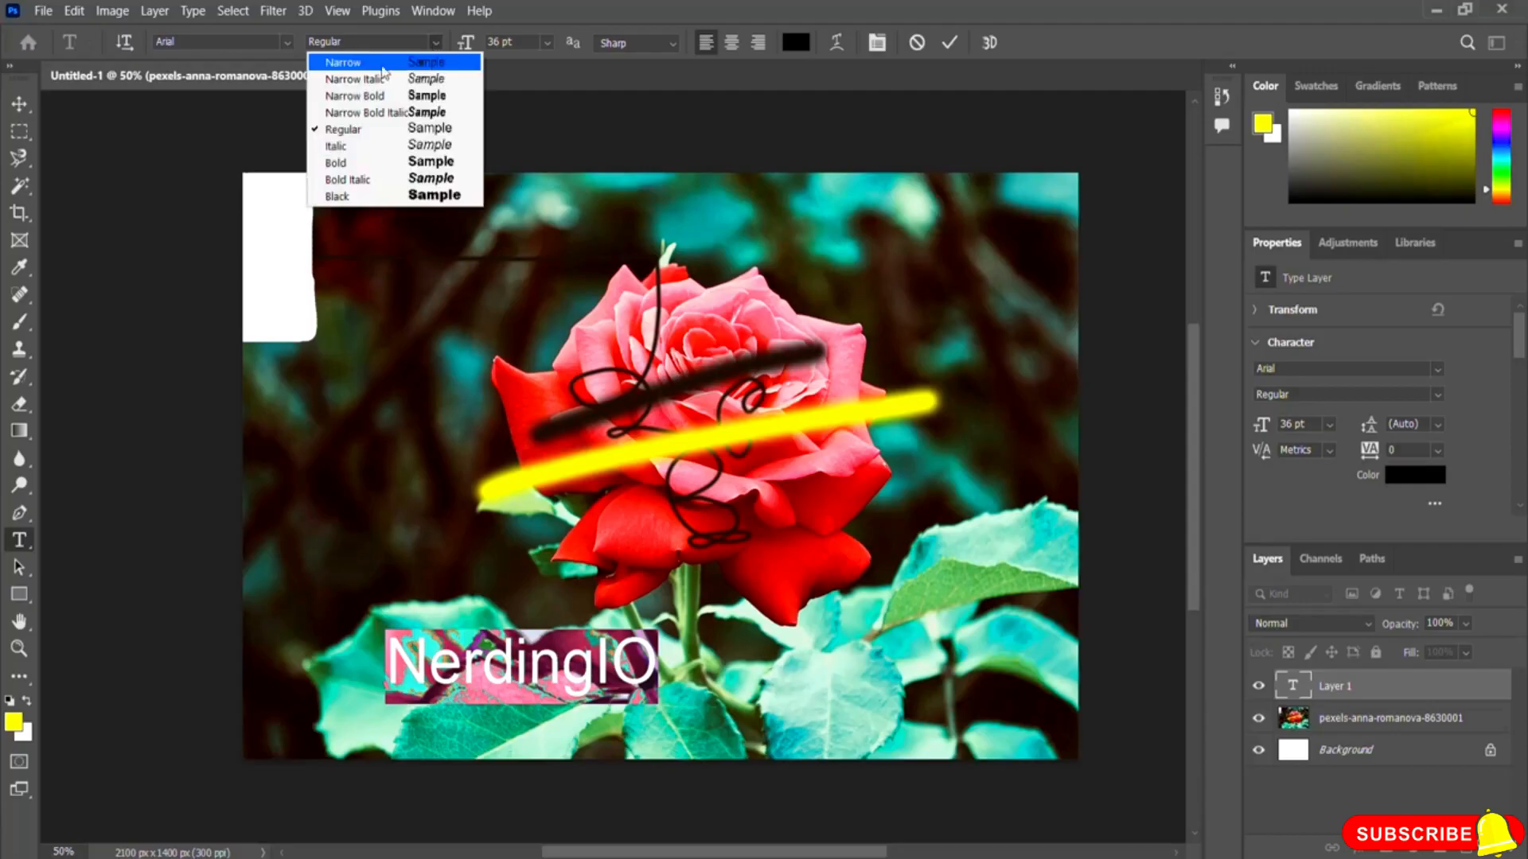
click(344, 163)
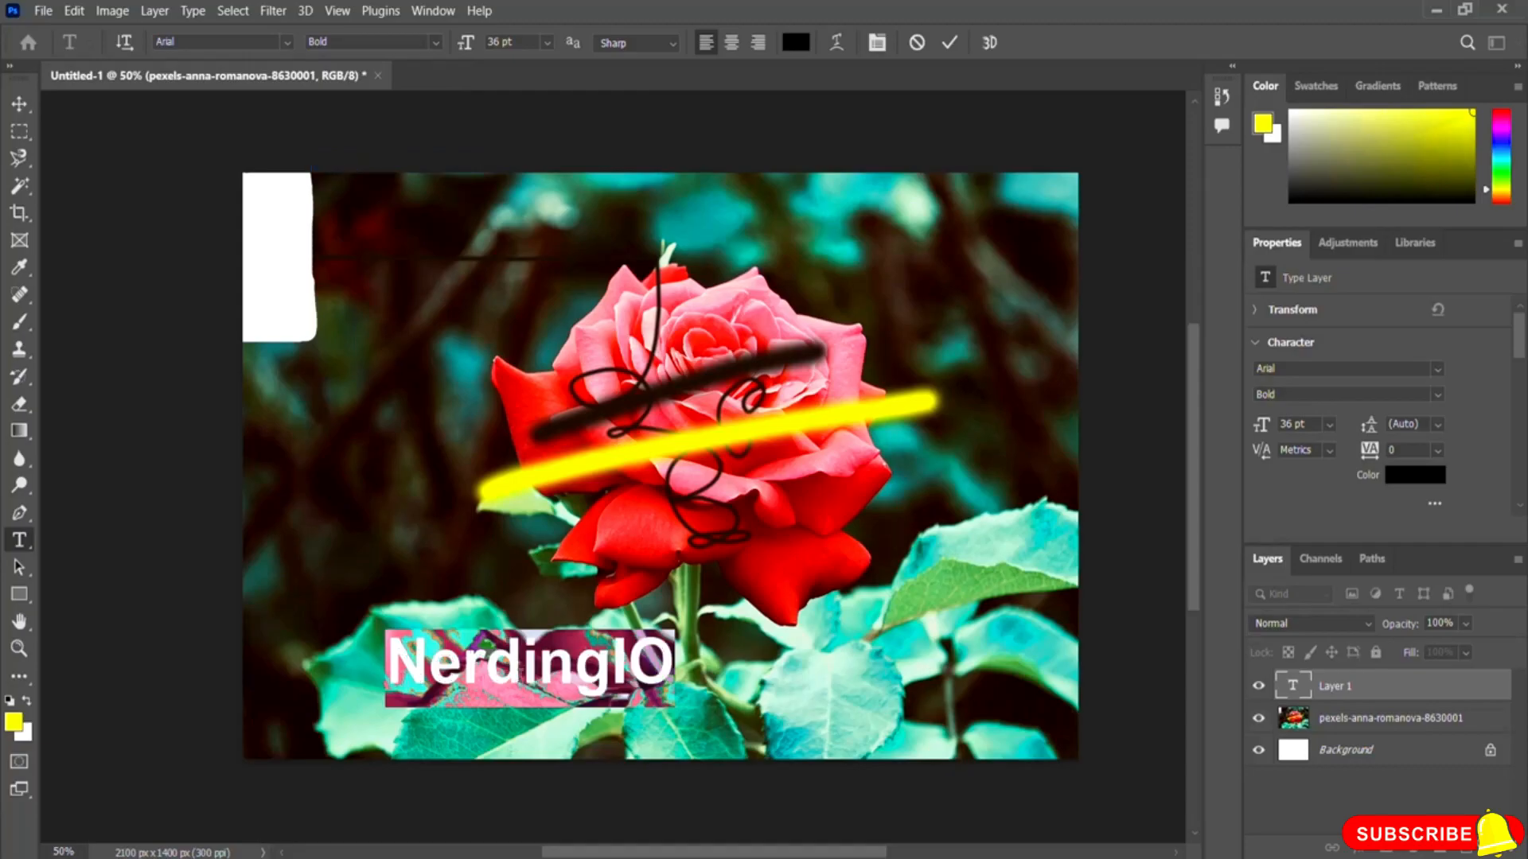
Step: Change the NerdingIO text's font style to Black
click(435, 41)
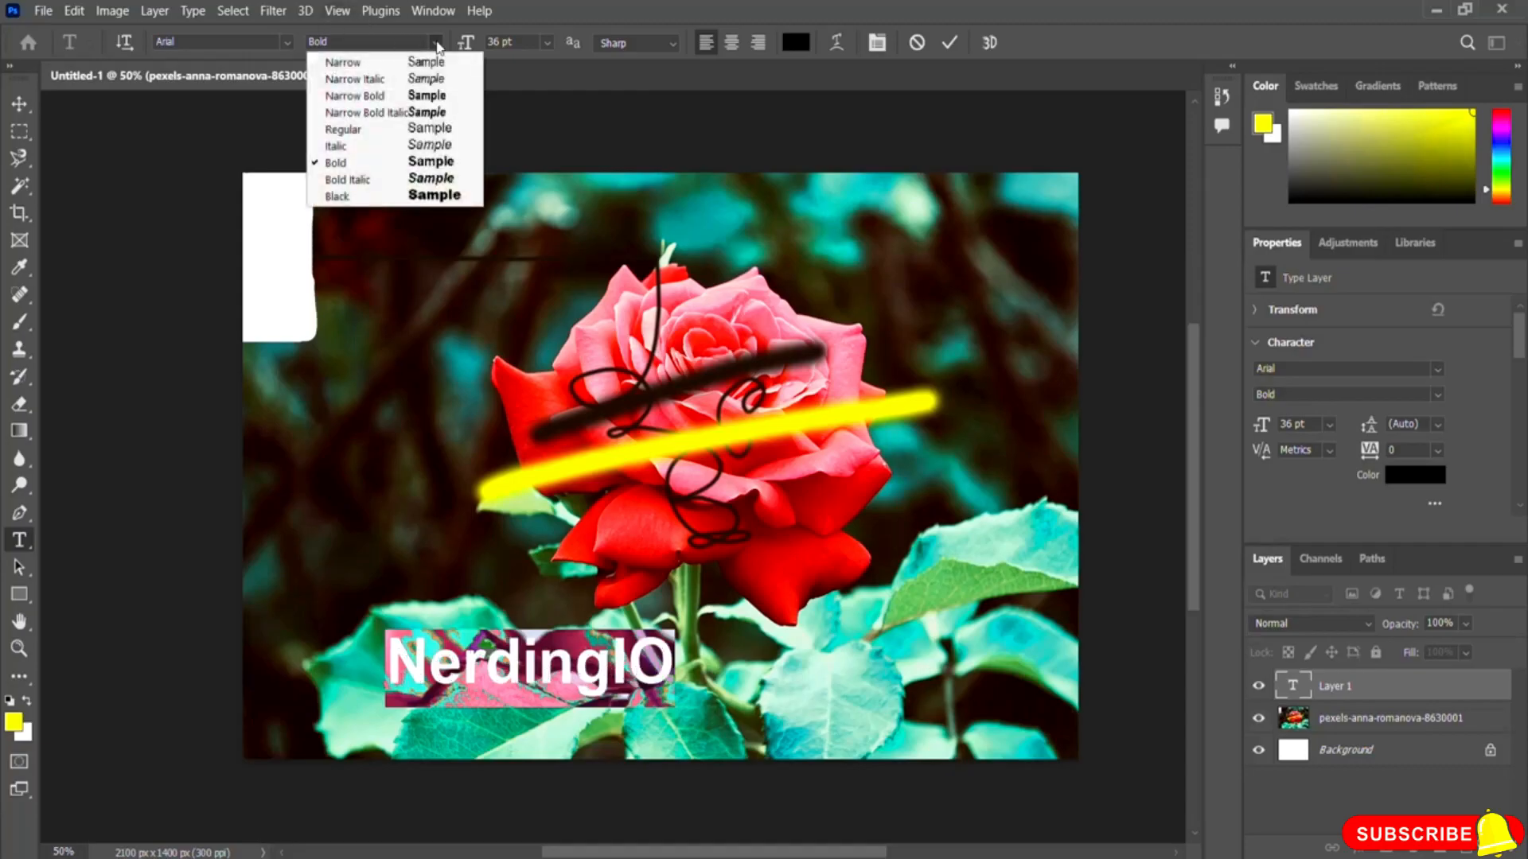
click(375, 199)
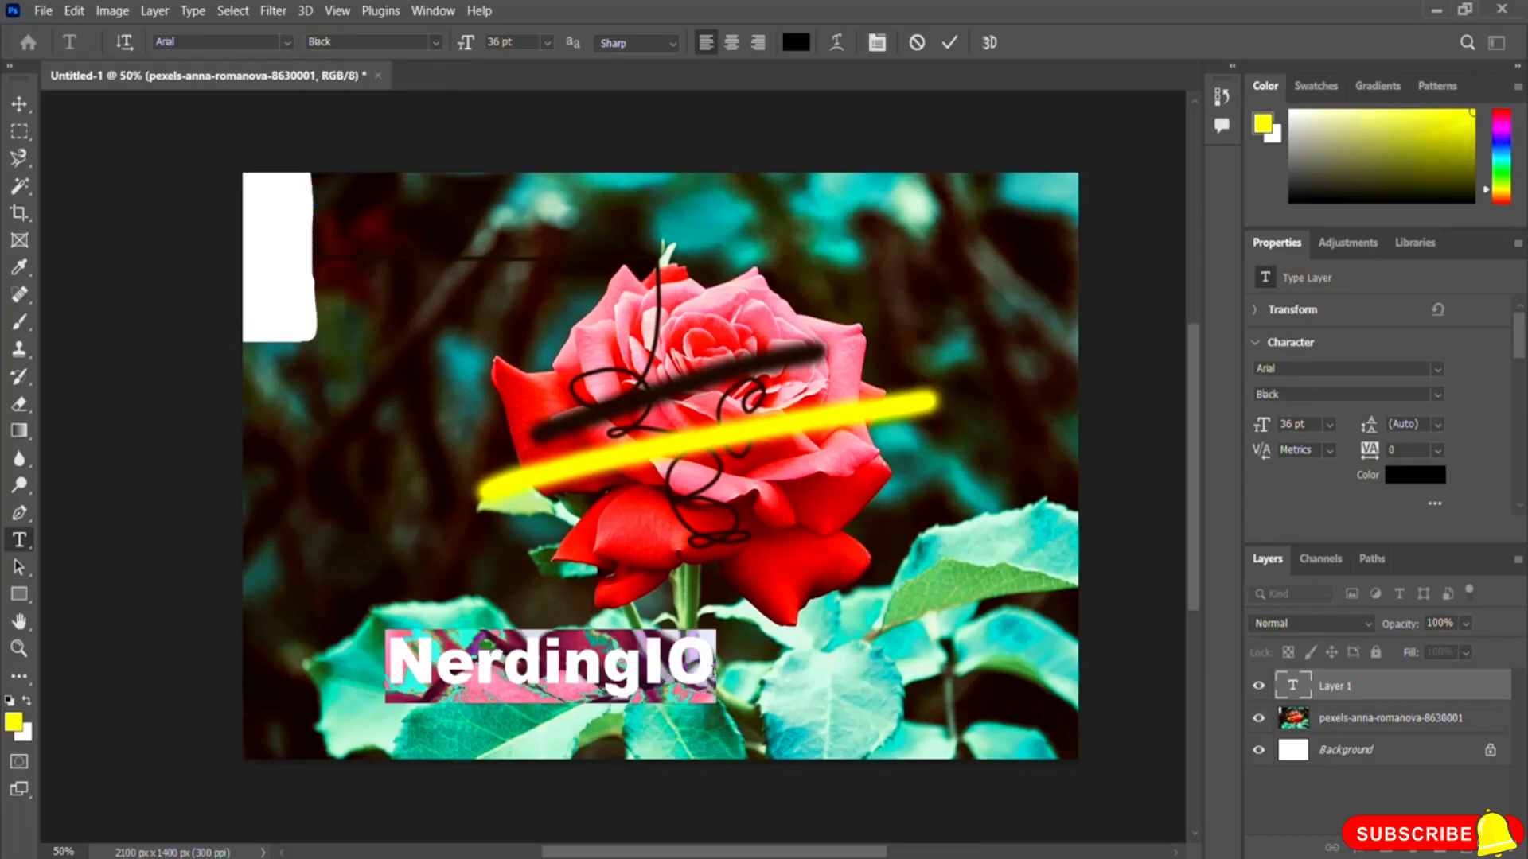
Step: Select the NerdingIO text, set its colour to orange ff5400 and commit the text
click(712, 672)
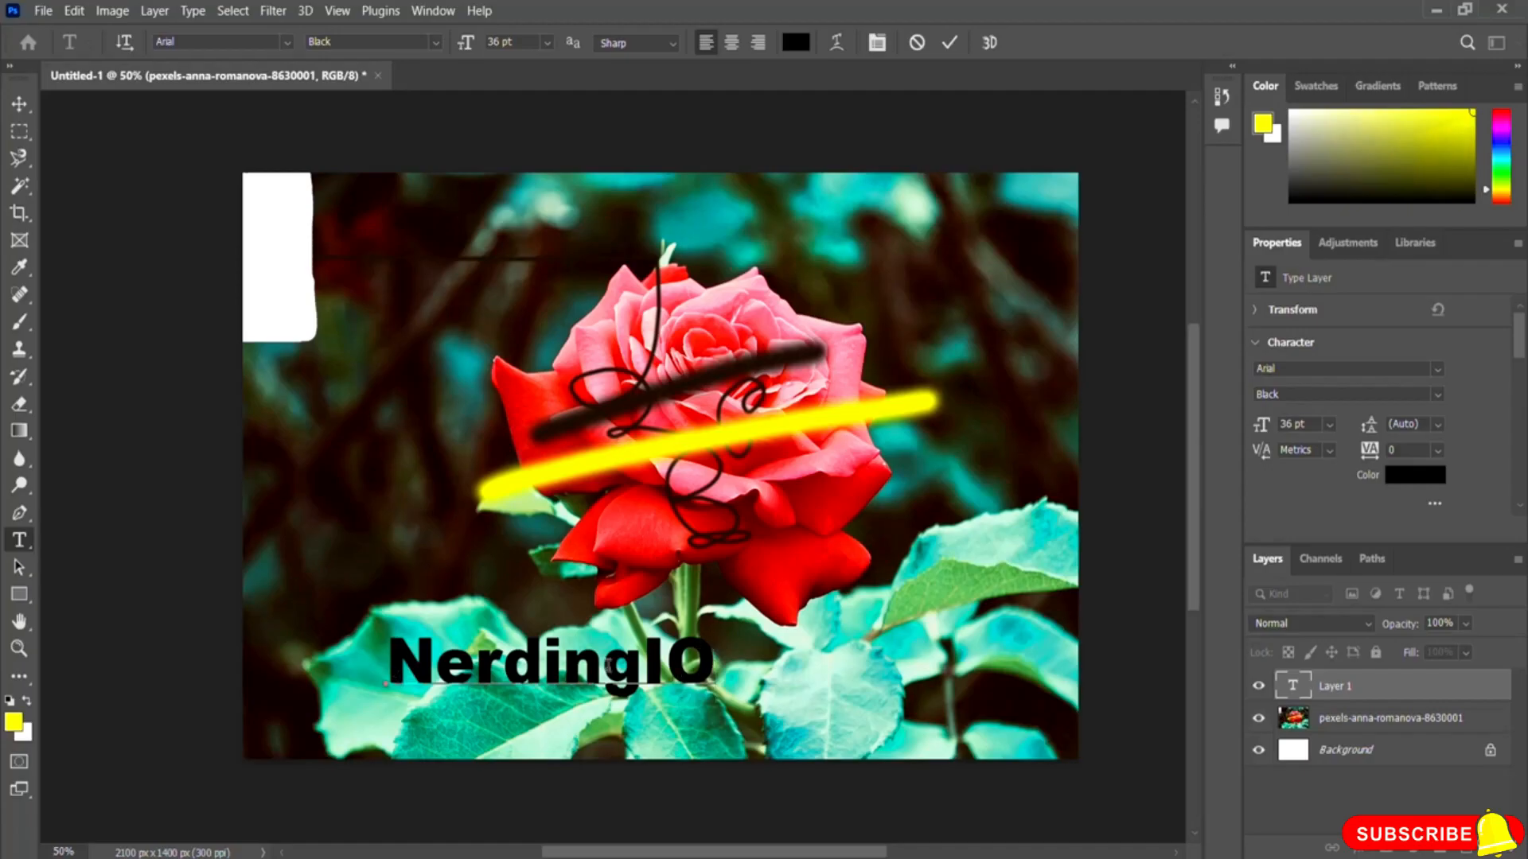
drag(713, 672, 404, 700)
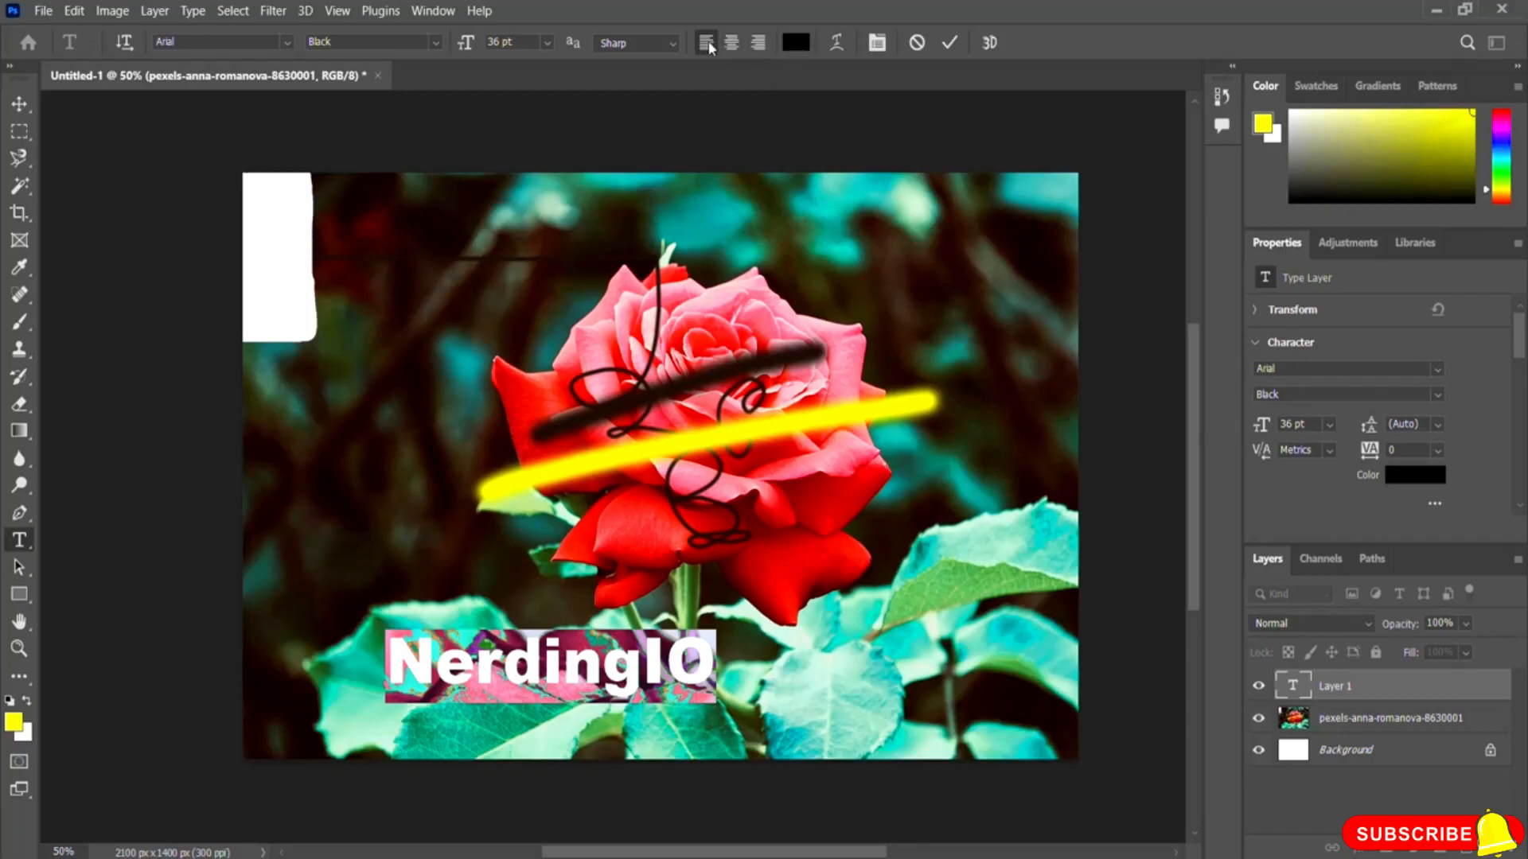
click(795, 44)
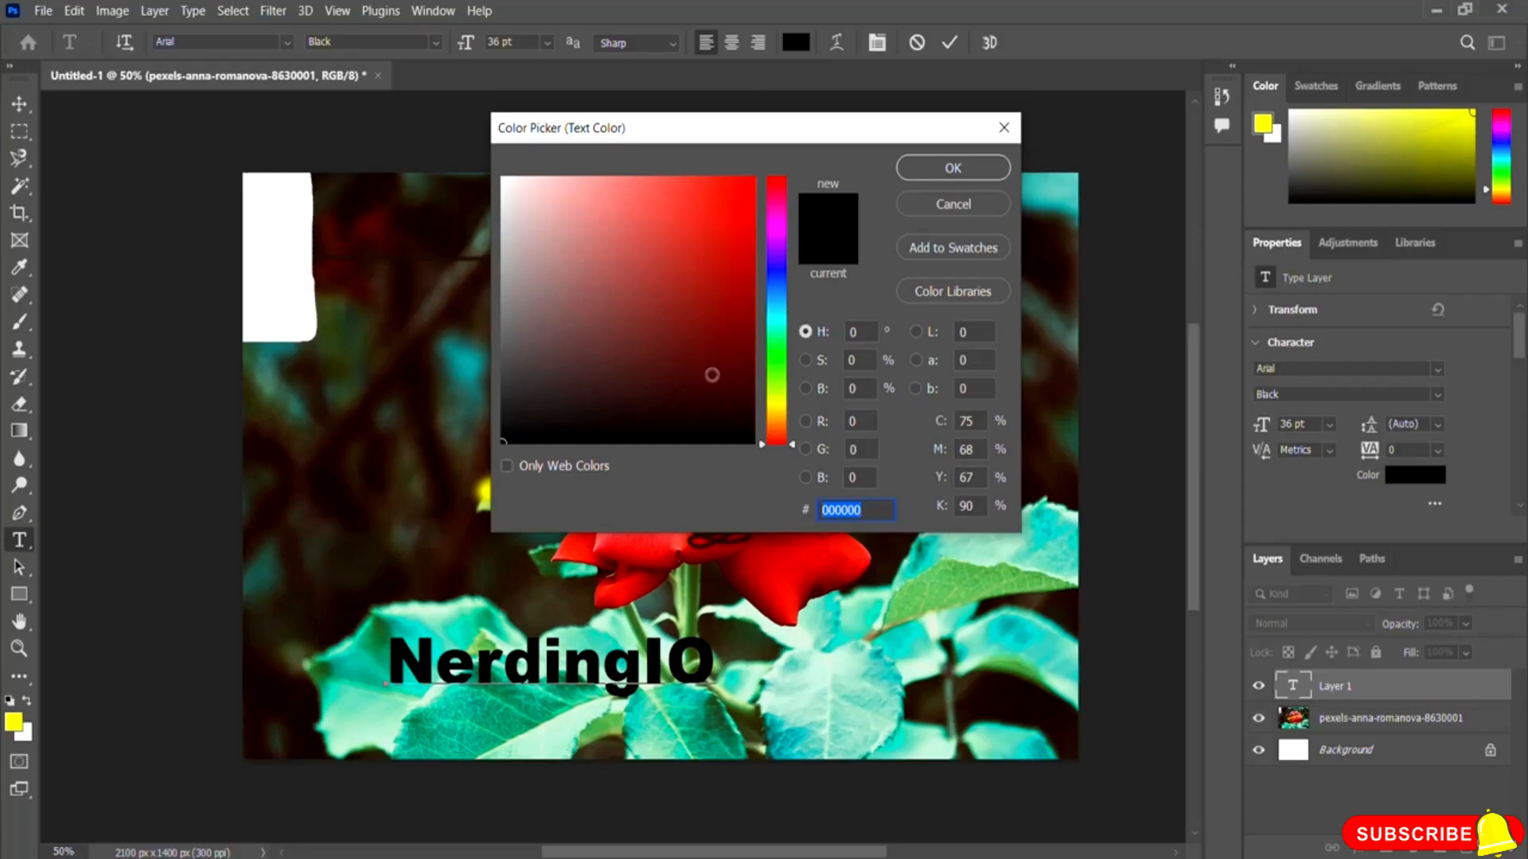
click(733, 191)
click(754, 176)
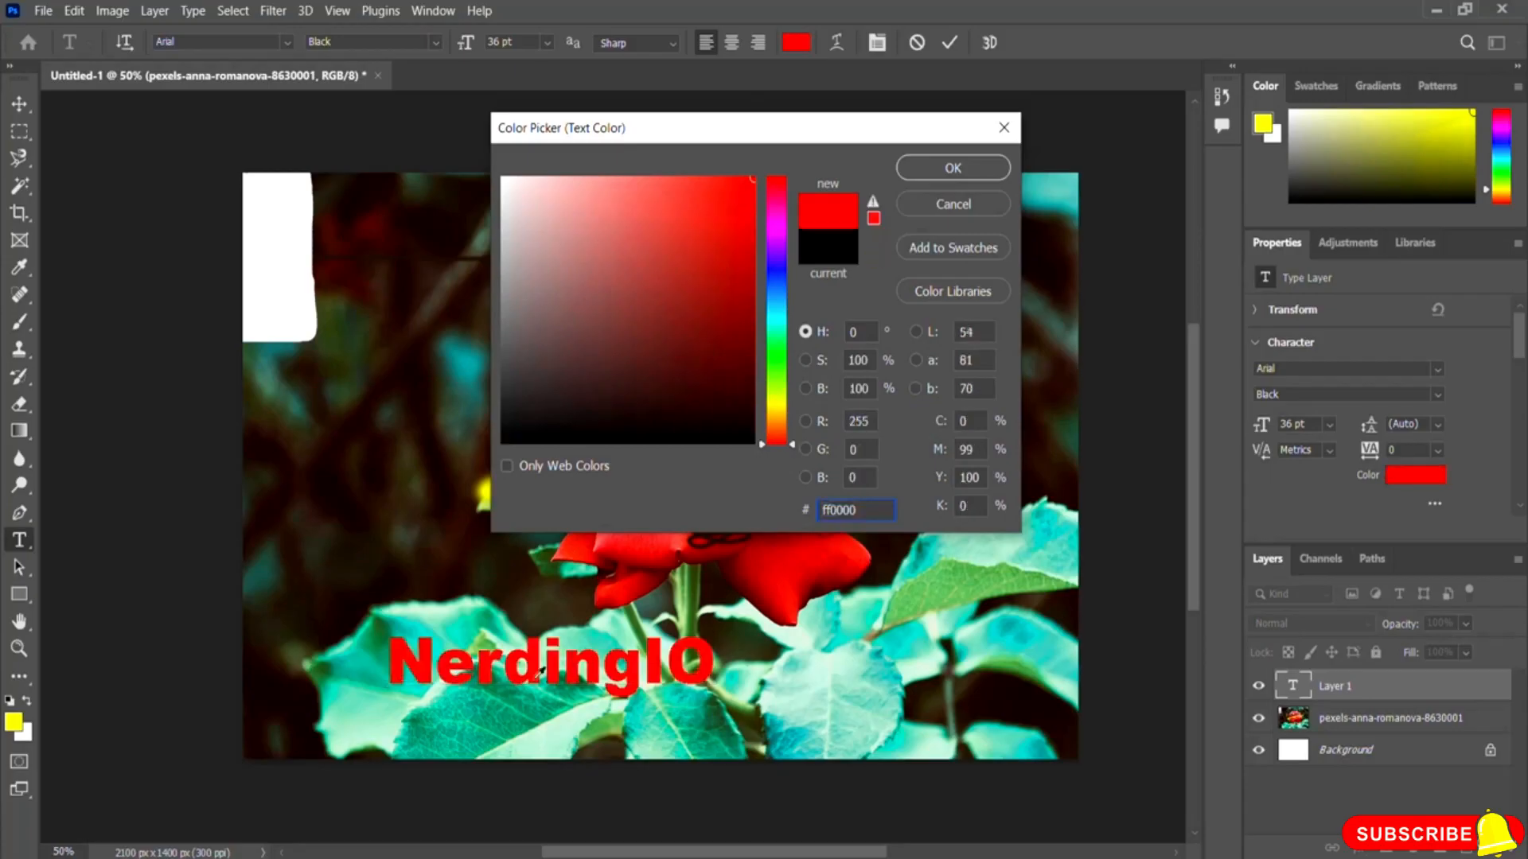
click(778, 260)
click(676, 224)
click(781, 361)
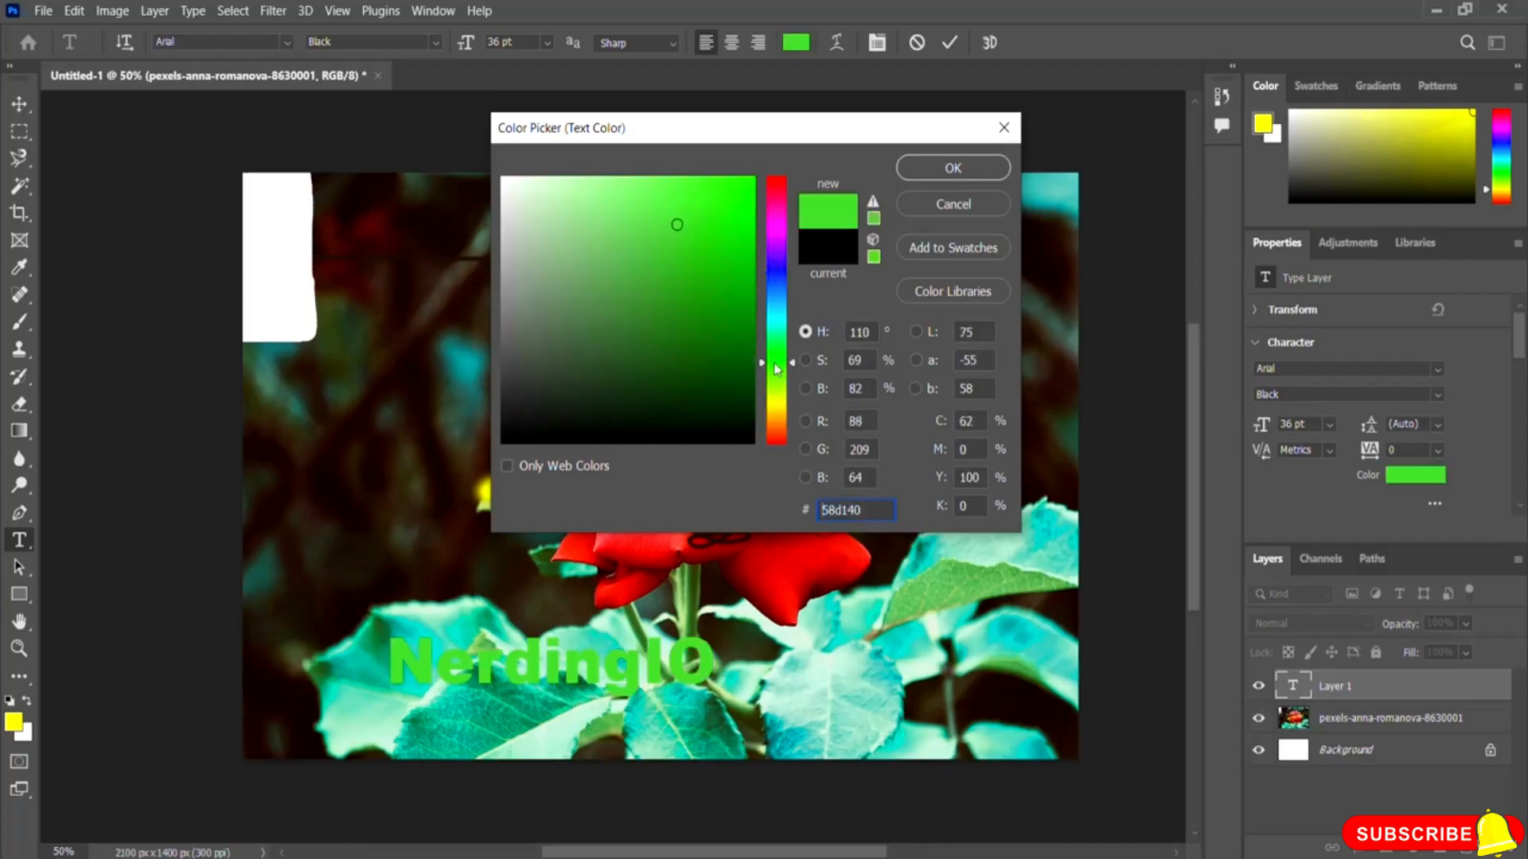
click(606, 222)
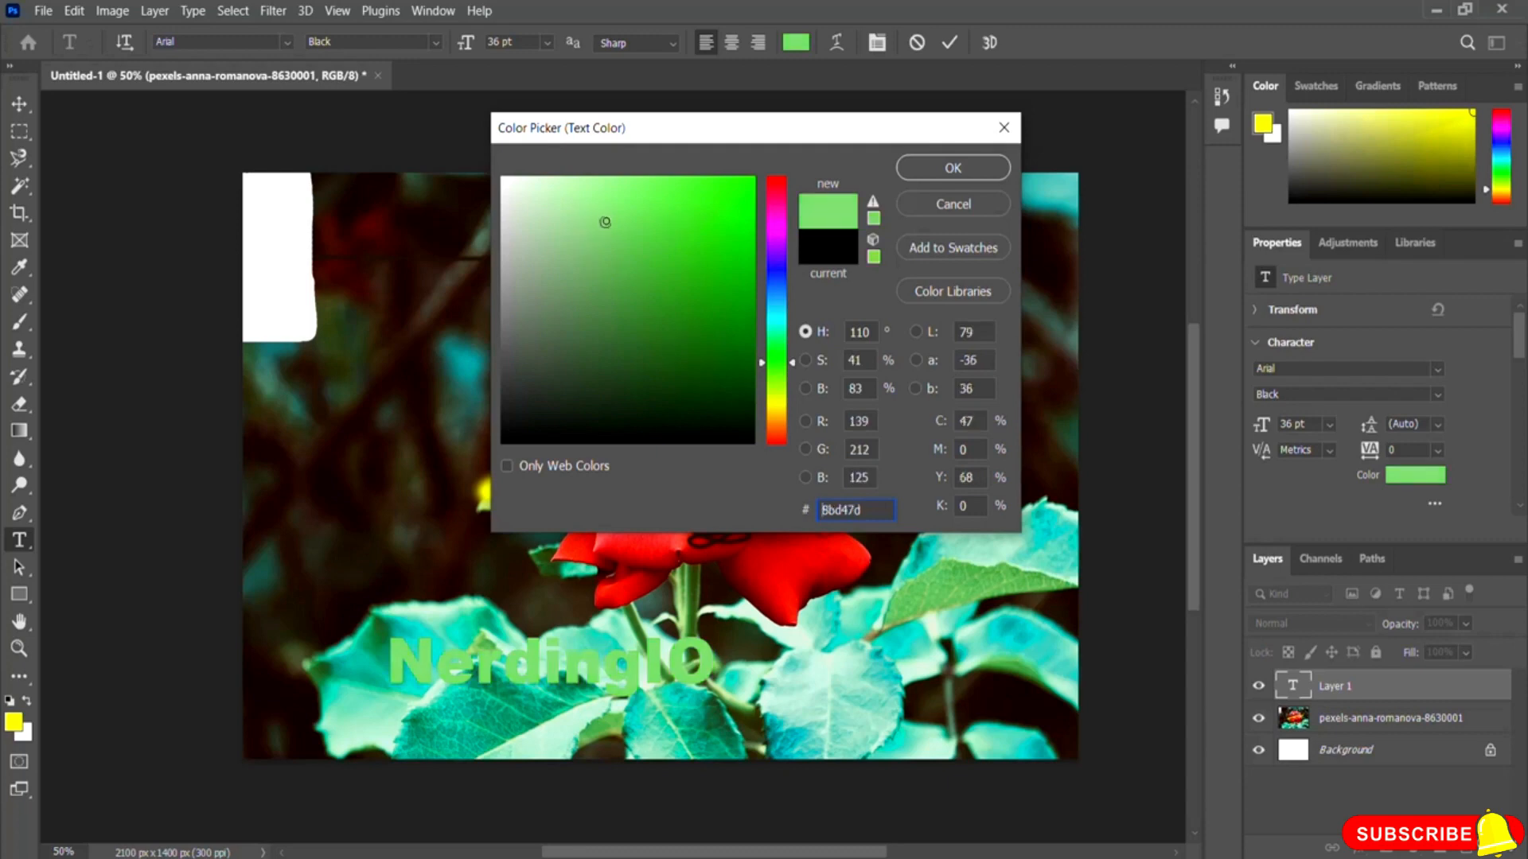
click(778, 411)
drag(727, 204, 755, 177)
click(779, 430)
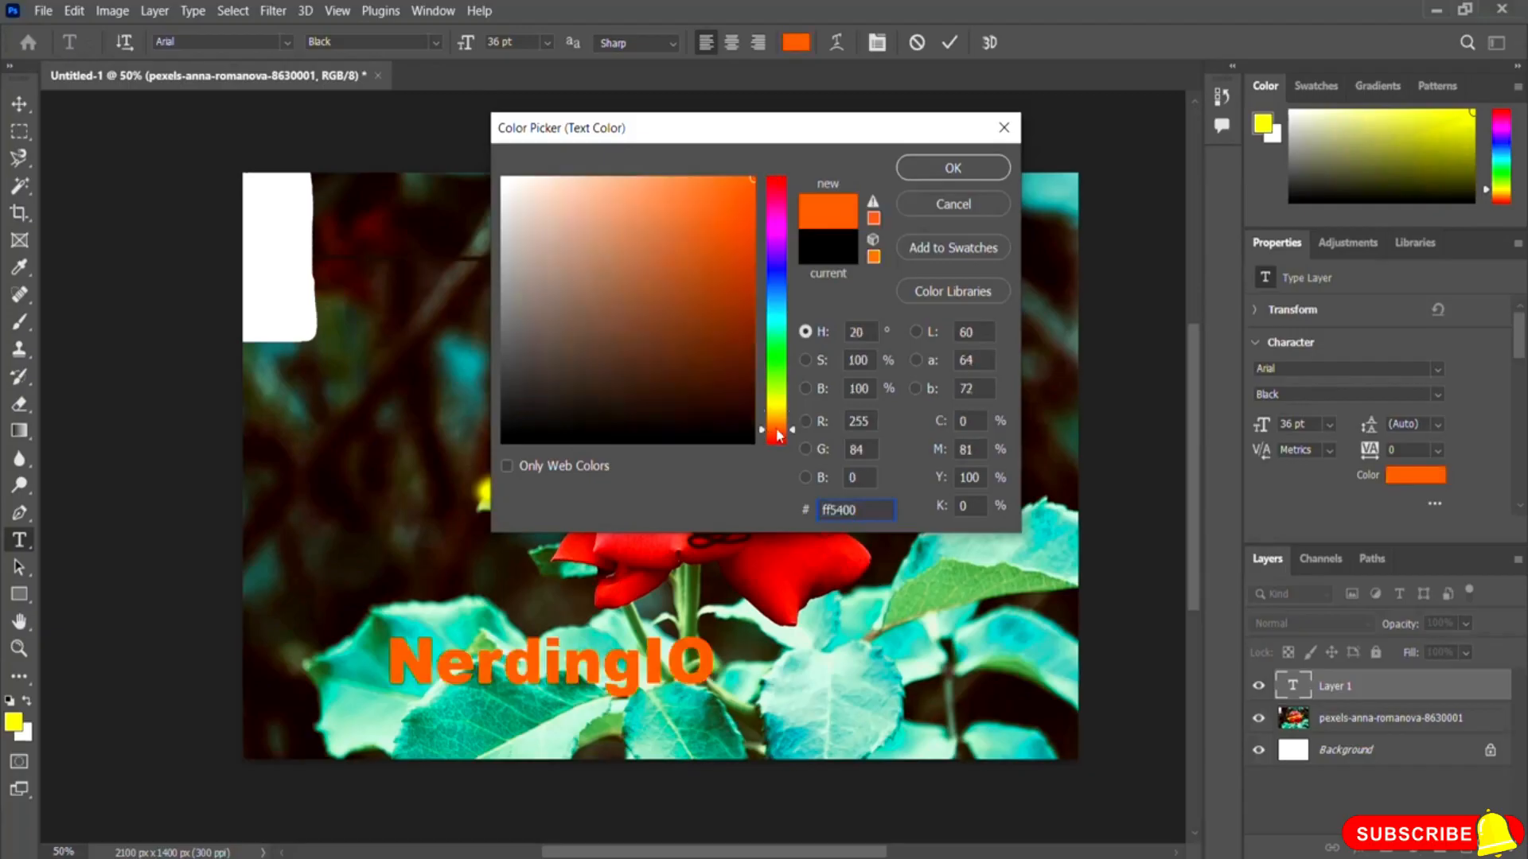
click(990, 170)
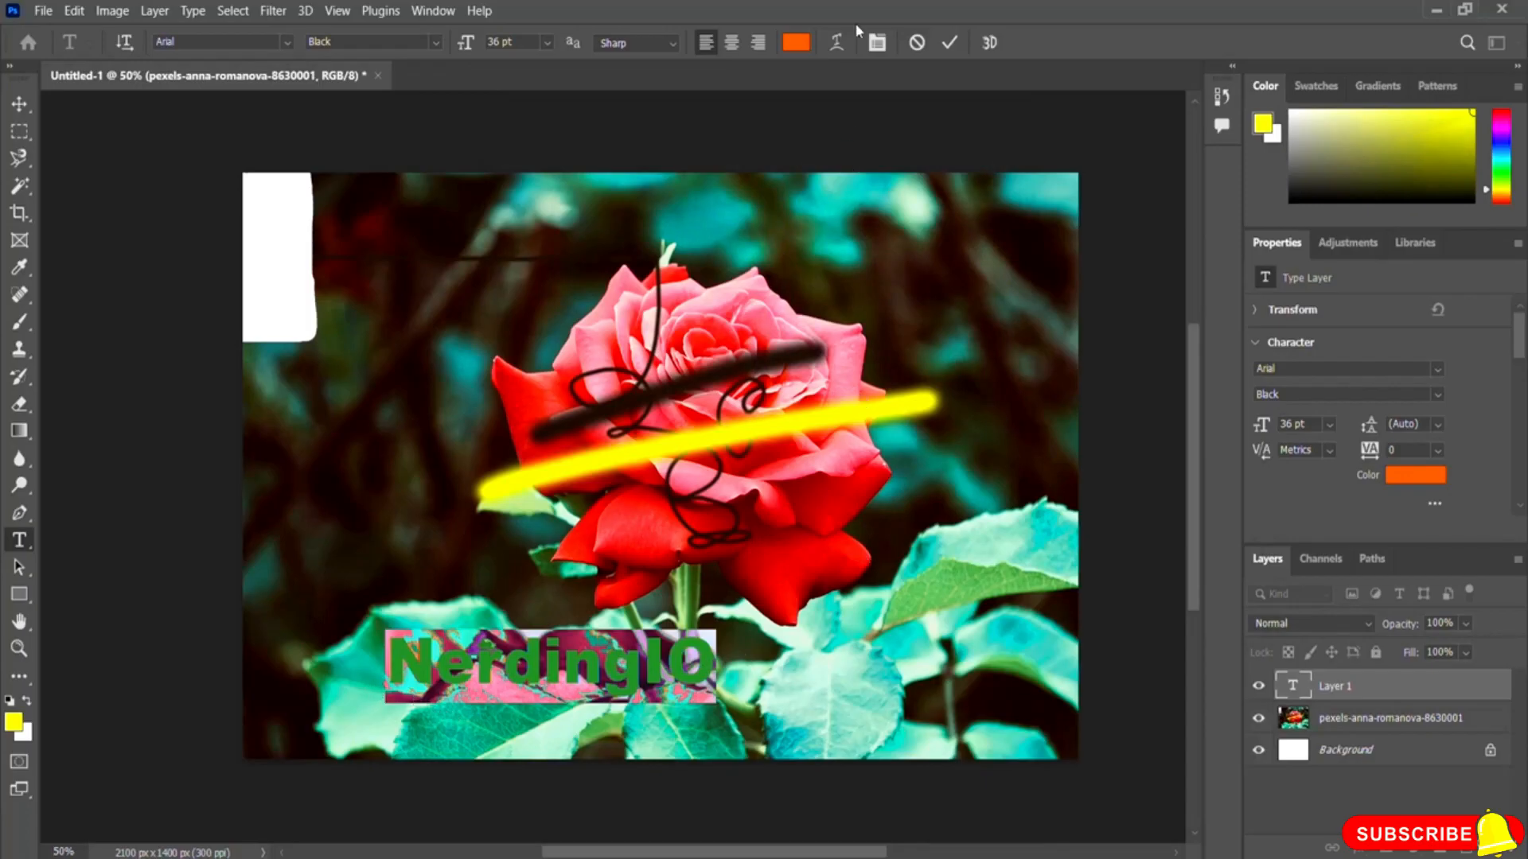
click(949, 44)
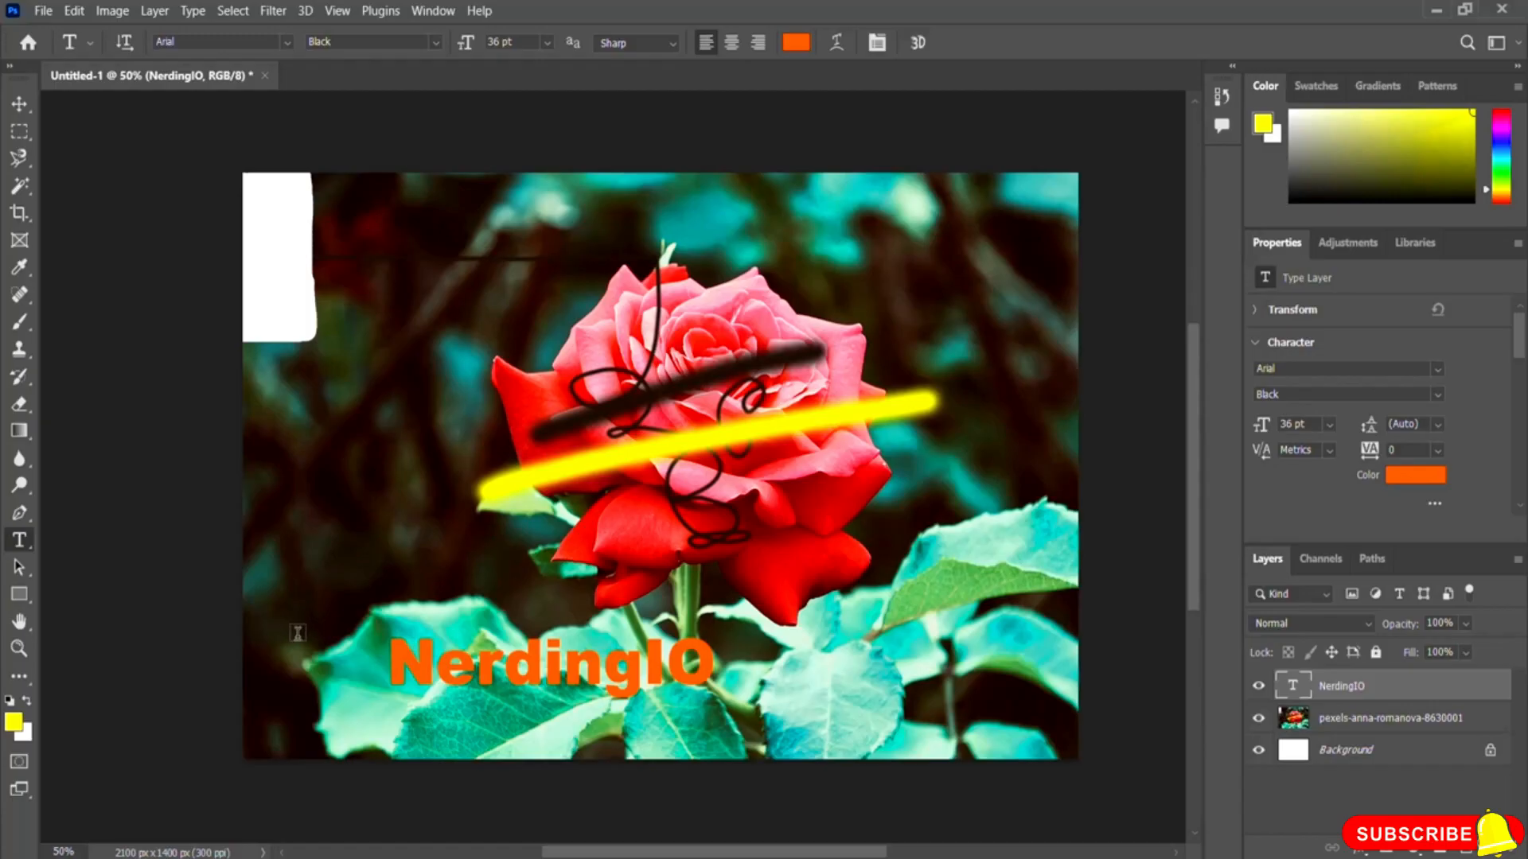
Step: With the Rectangle tool, draw a rectangle about 362 by 233 px on the left of the image
click(22, 599)
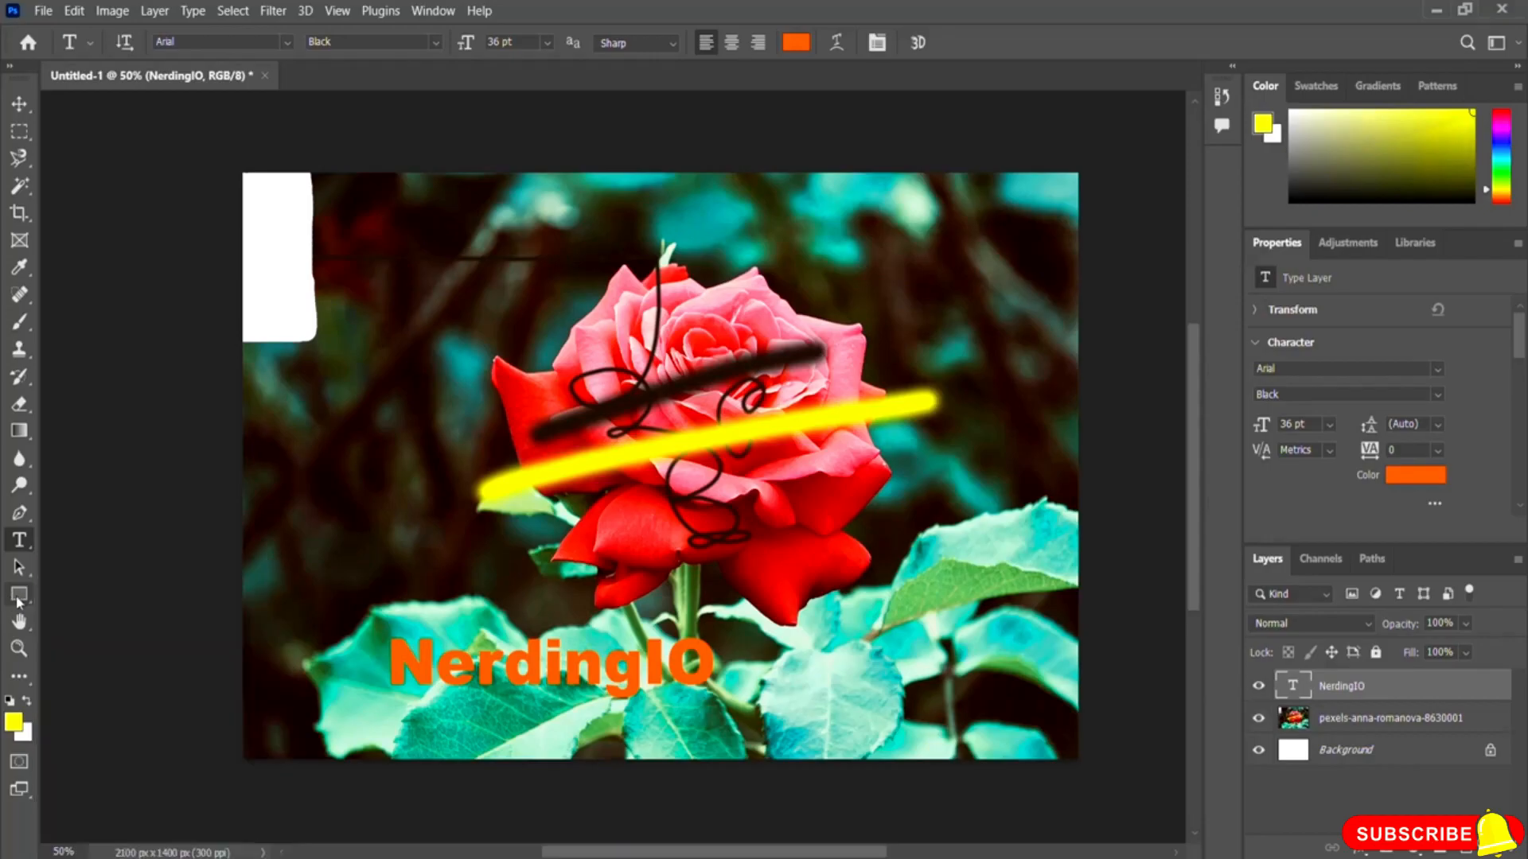
drag(275, 378, 419, 475)
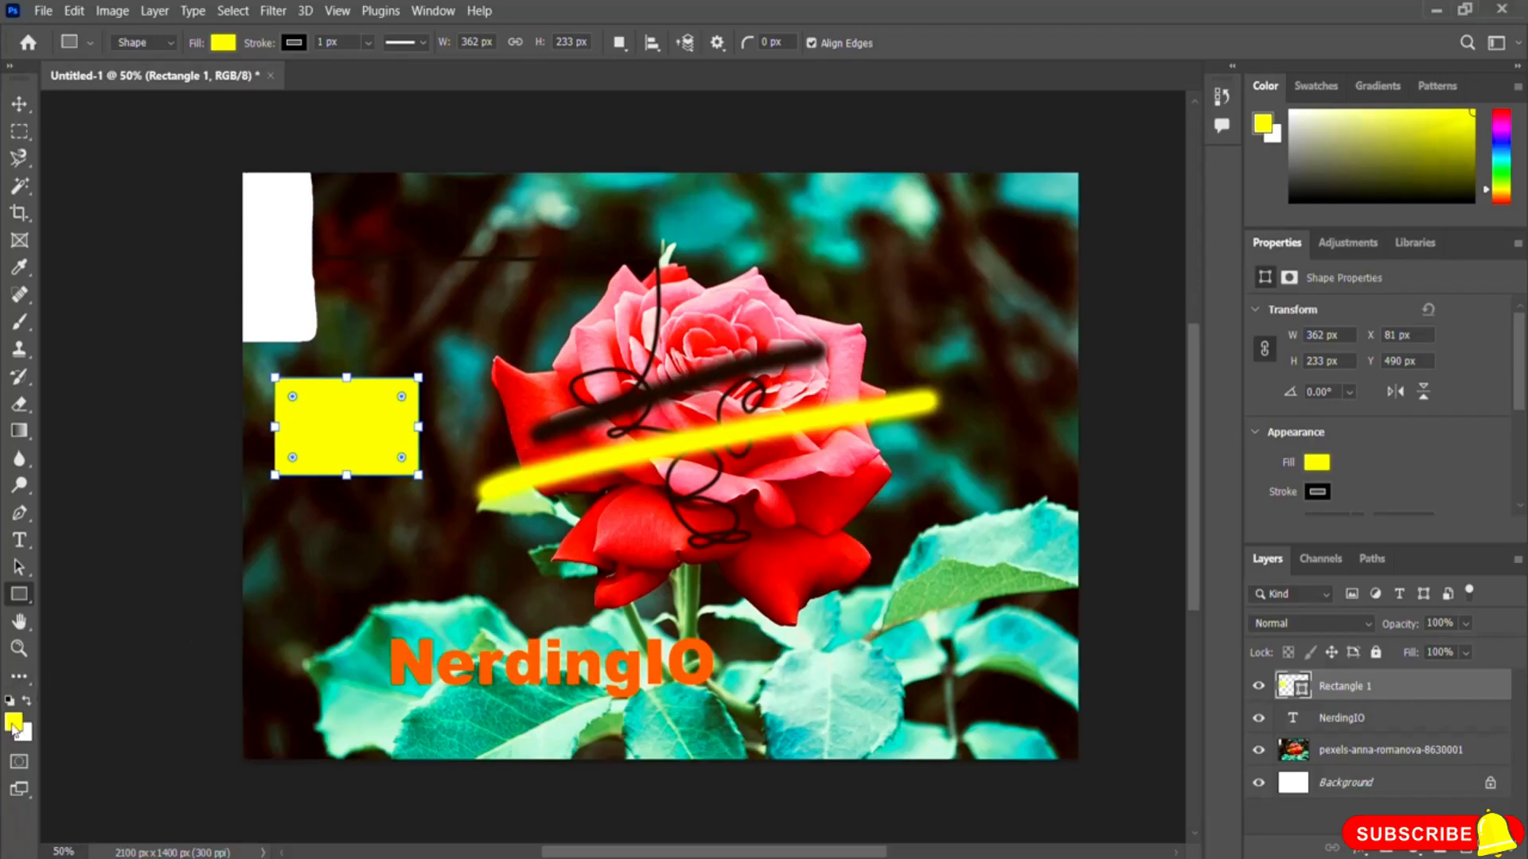
Step: Set the rectangle's fill colour to blue
click(218, 48)
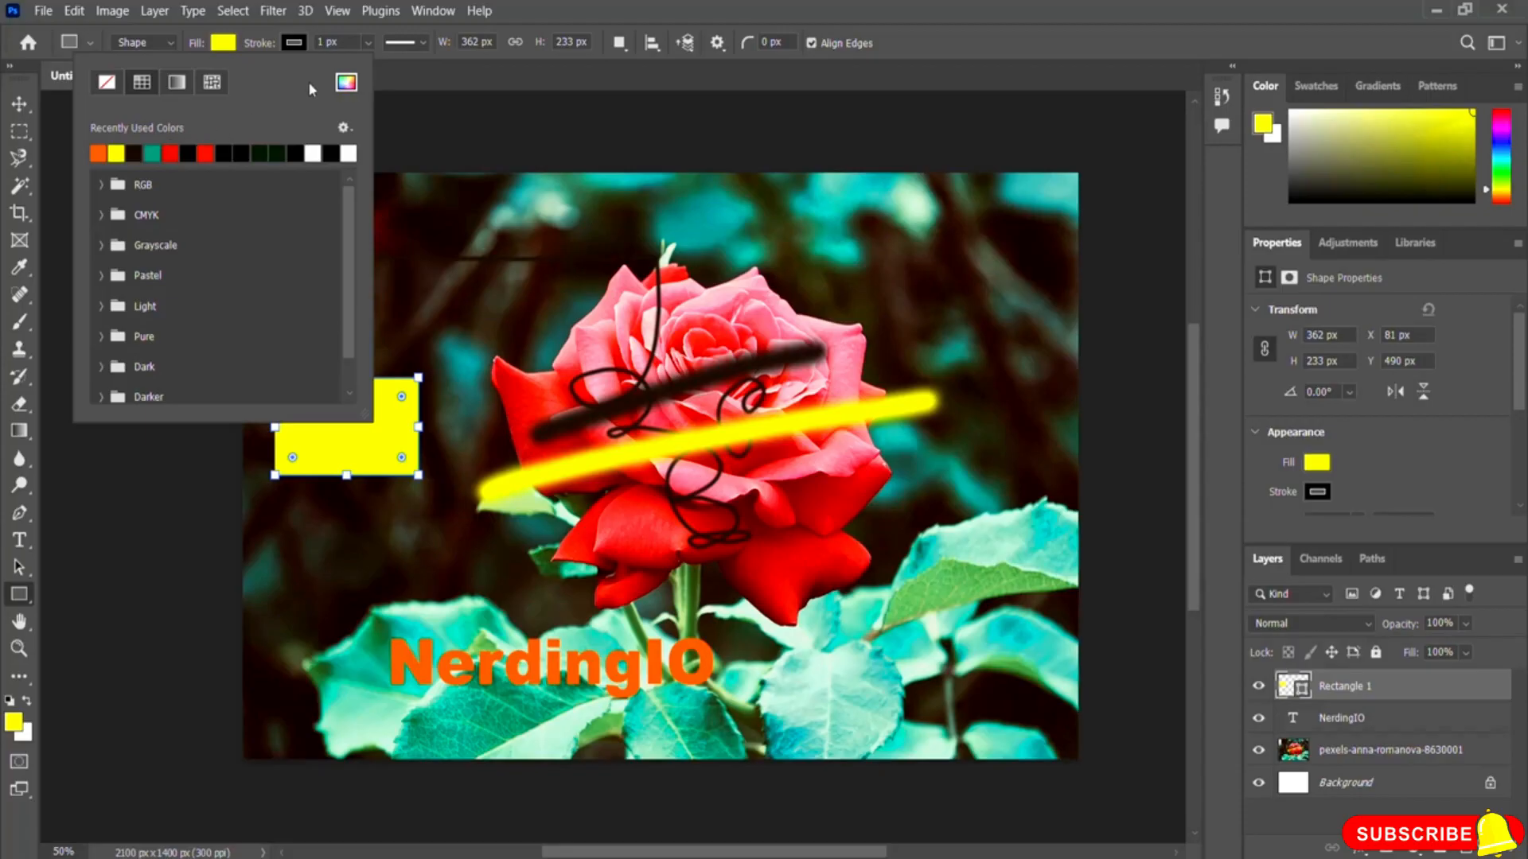
click(346, 84)
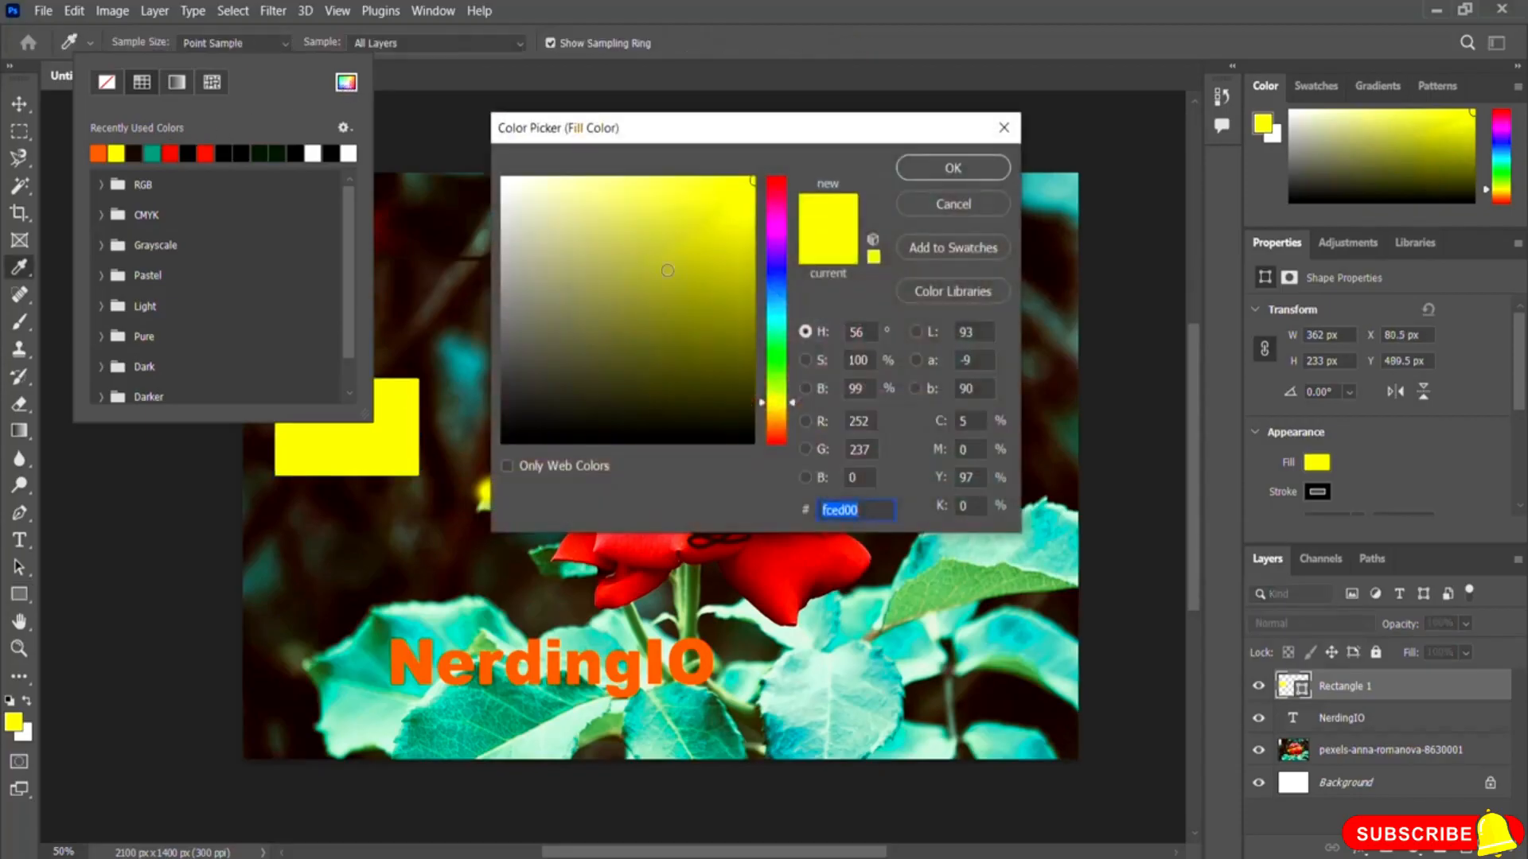
click(776, 264)
click(718, 232)
click(726, 207)
click(951, 168)
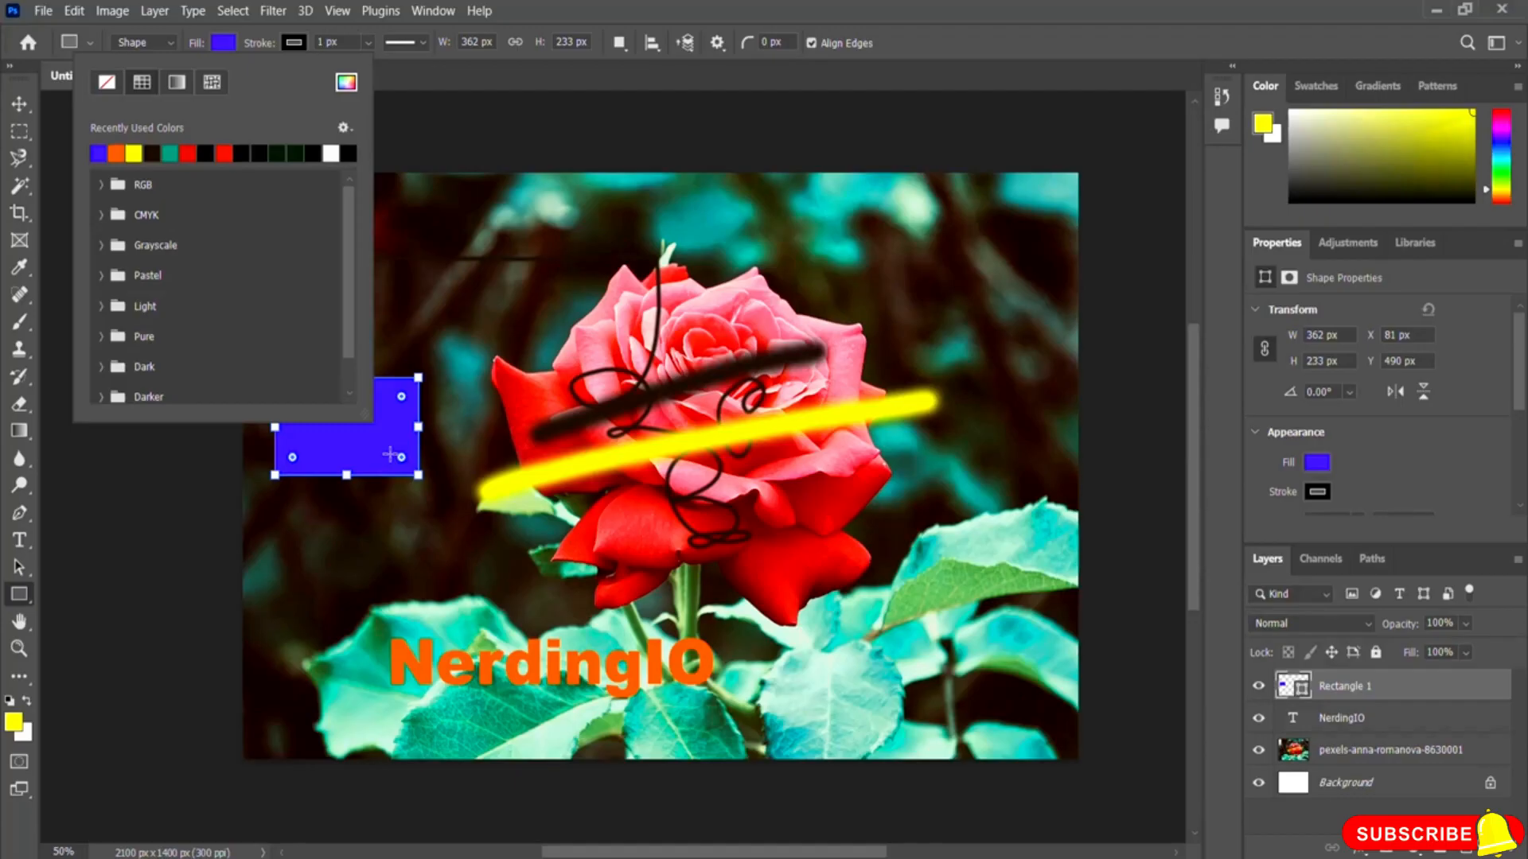
Step: Remove the rectangle's fill and give it a yellow stroke of 15.60 px, then commit the shape
click(106, 85)
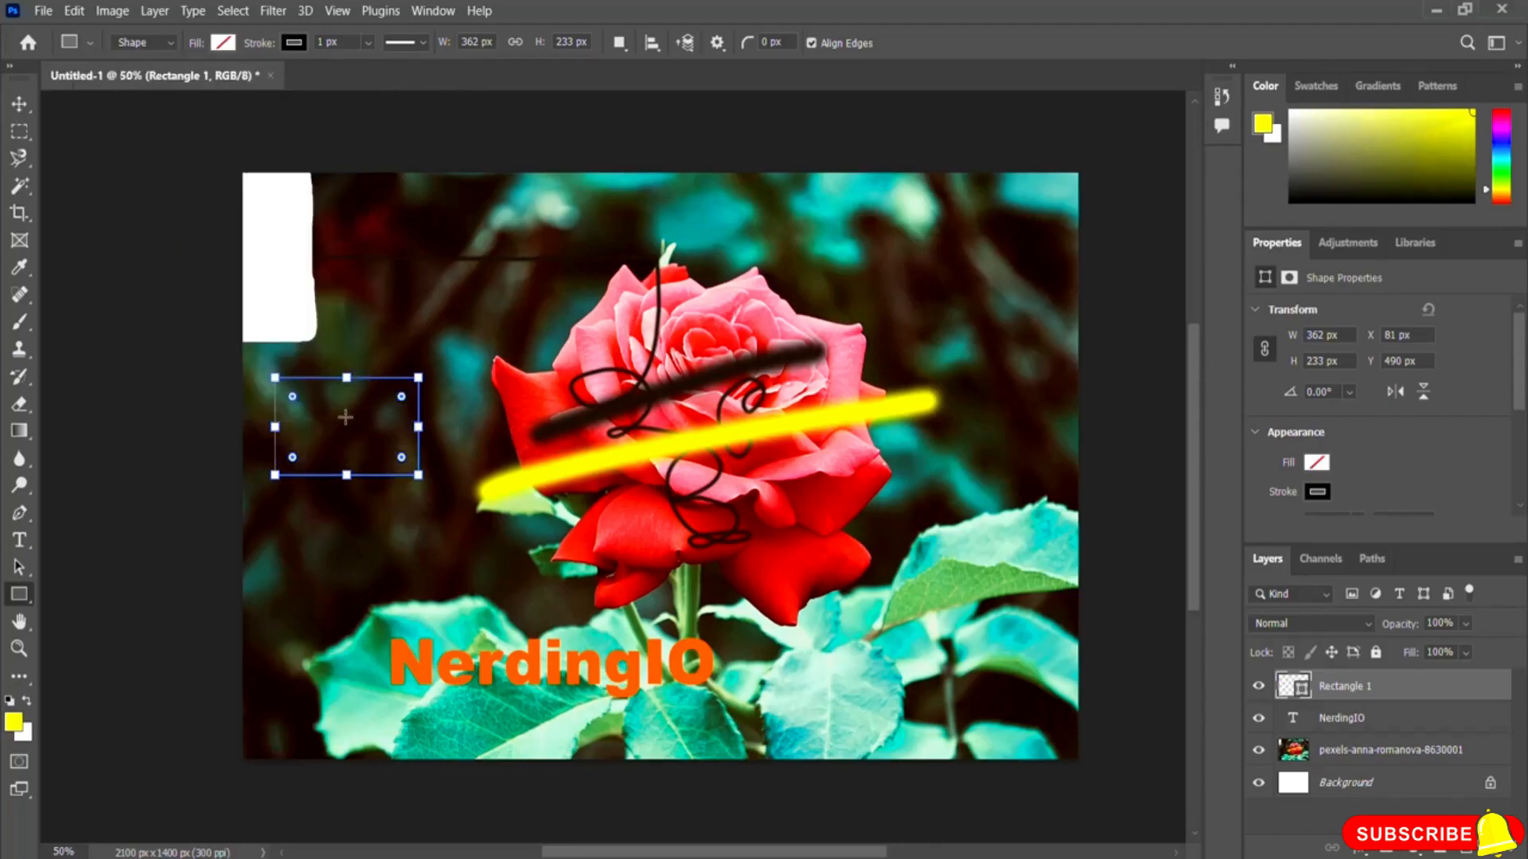
click(292, 43)
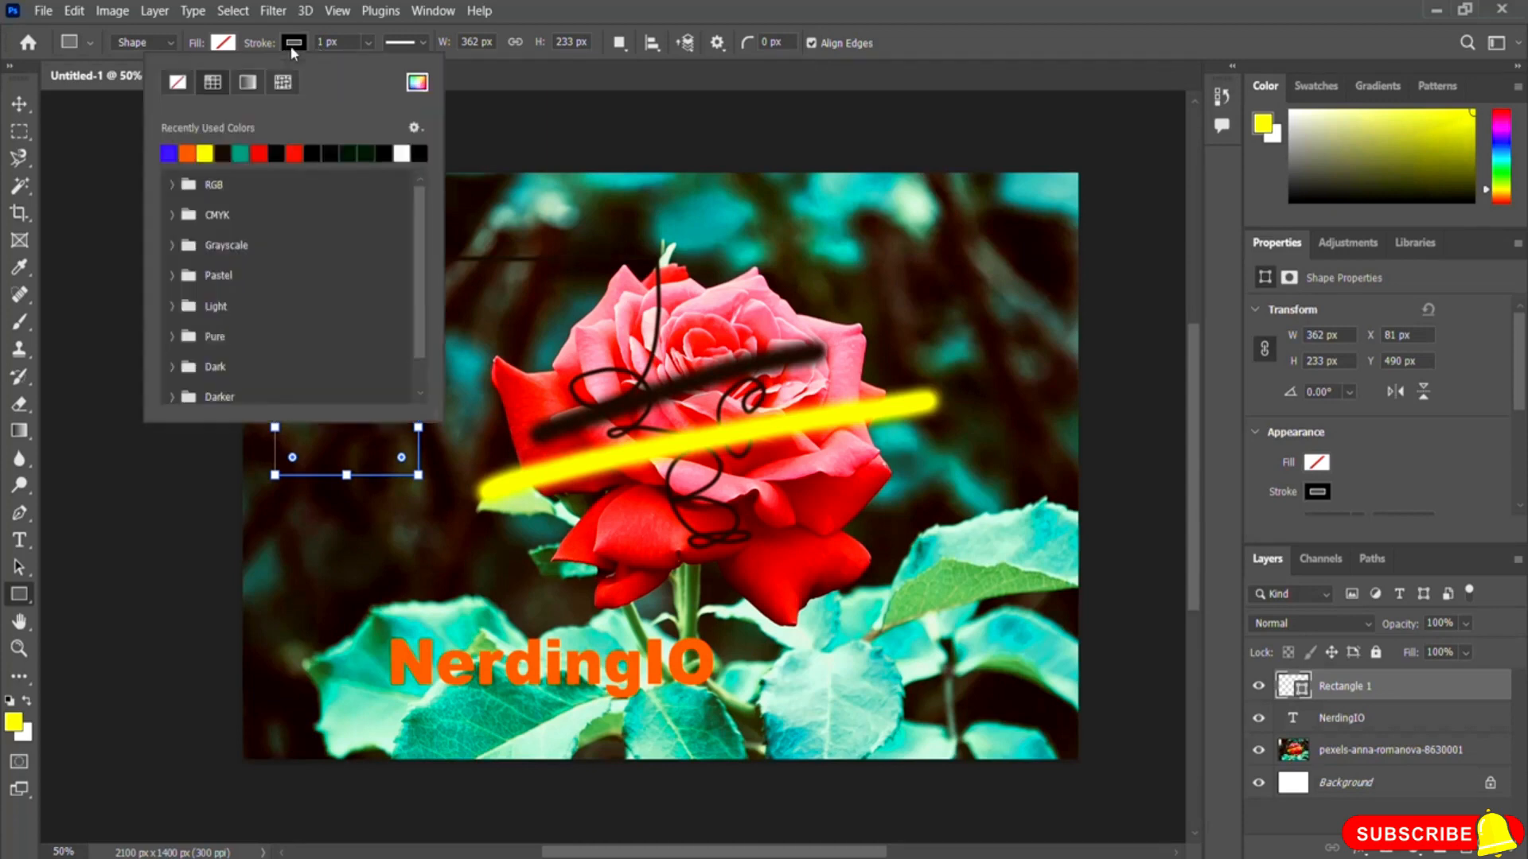
click(206, 153)
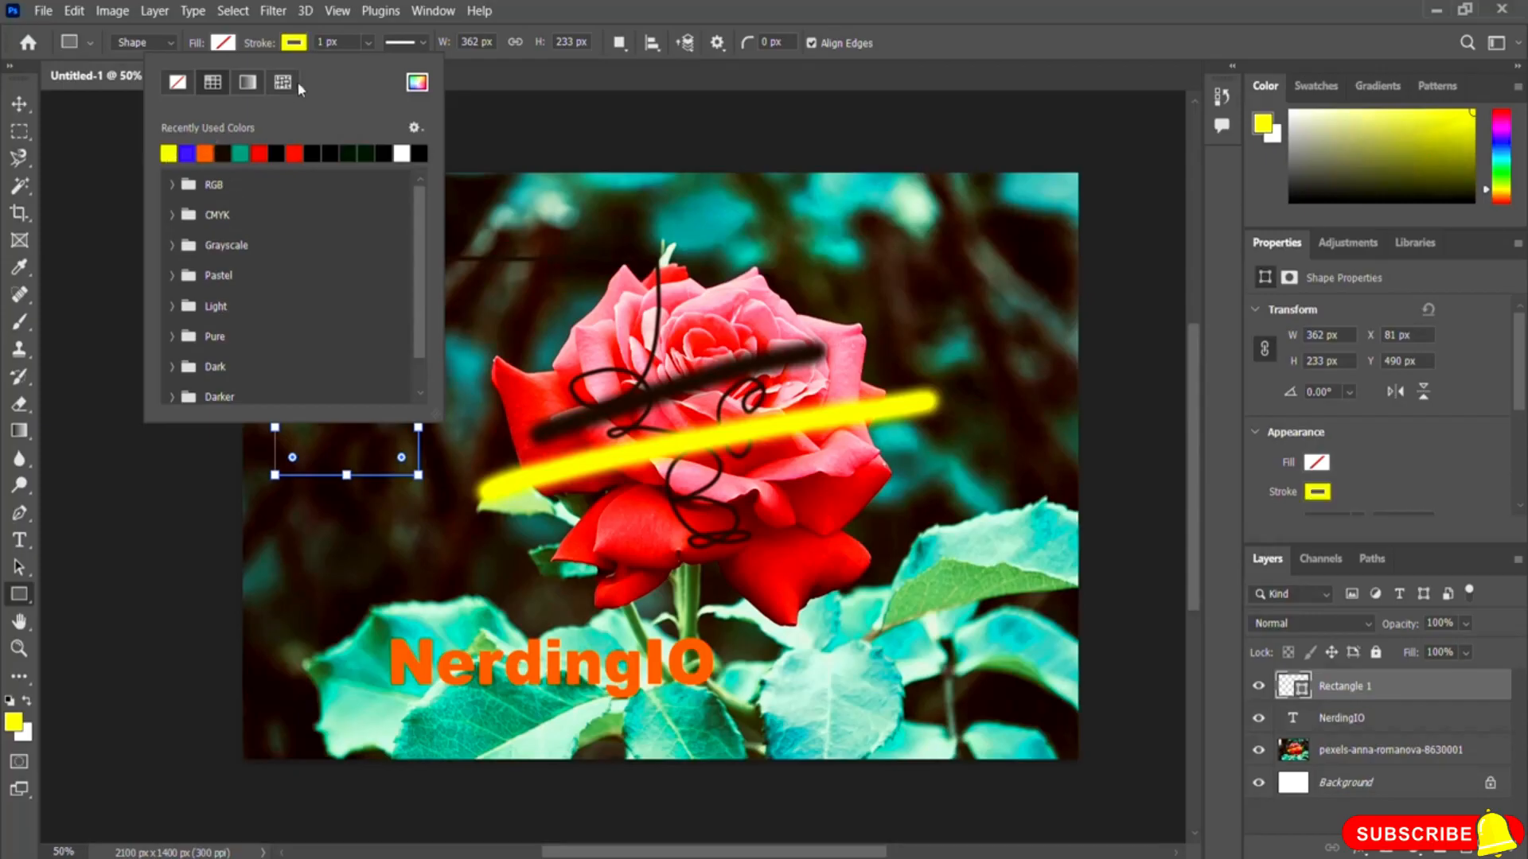
click(383, 29)
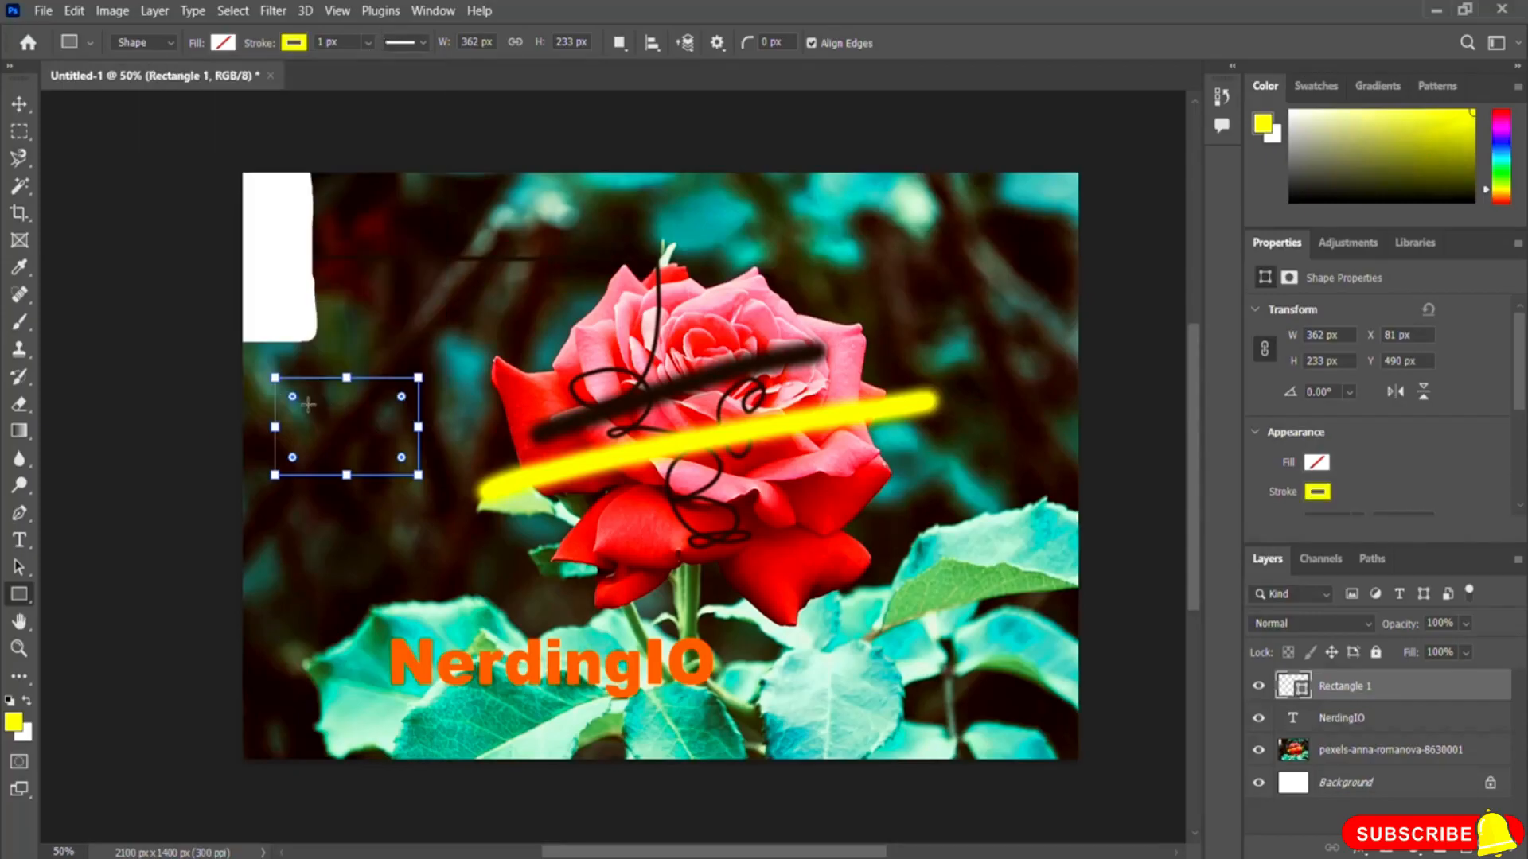
click(367, 42)
drag(373, 67, 379, 67)
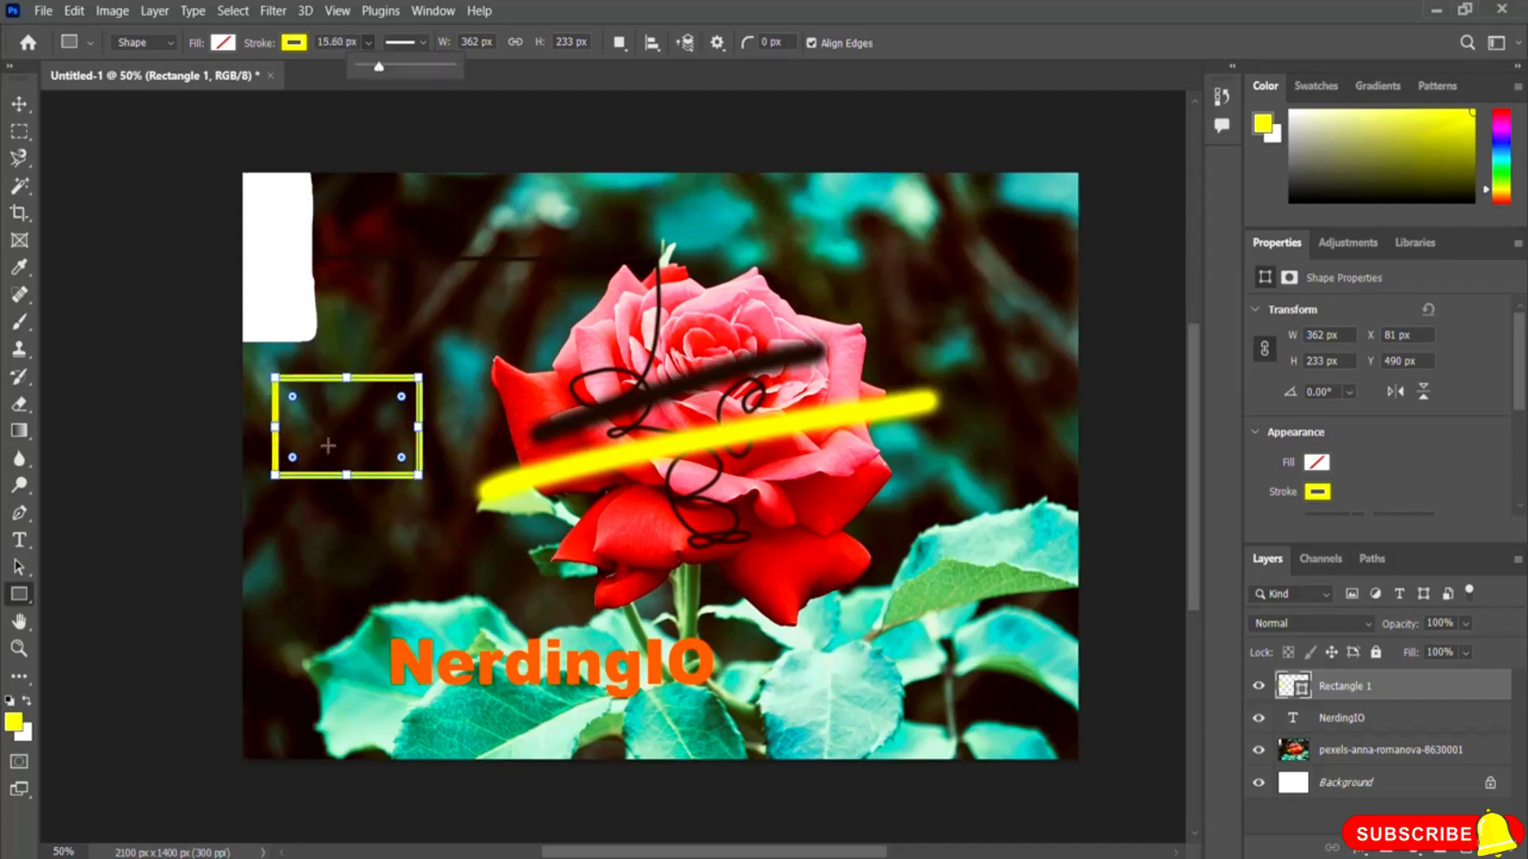
click(899, 43)
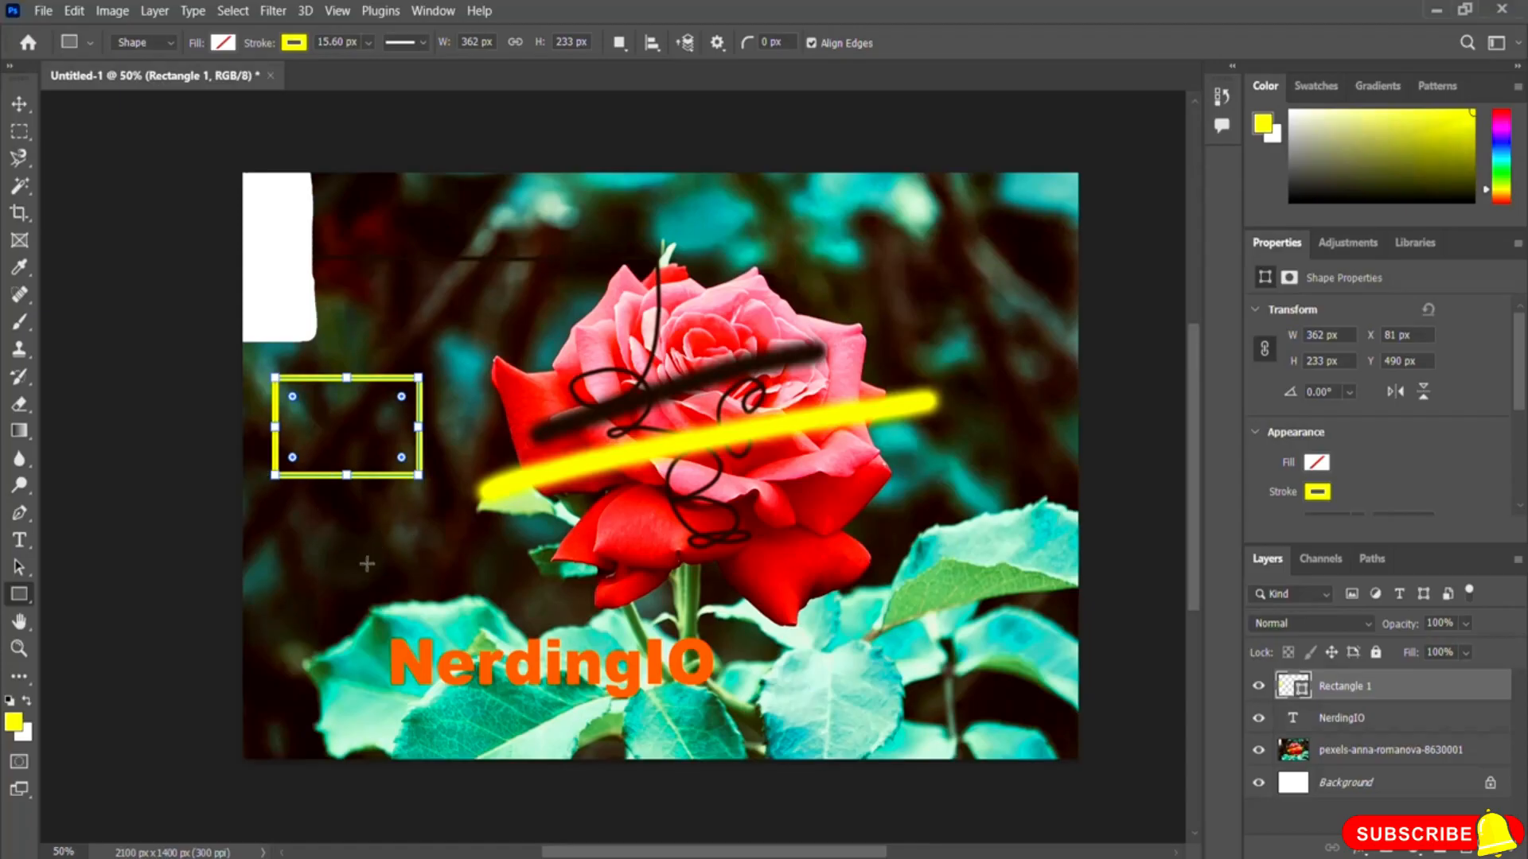
key(Return)
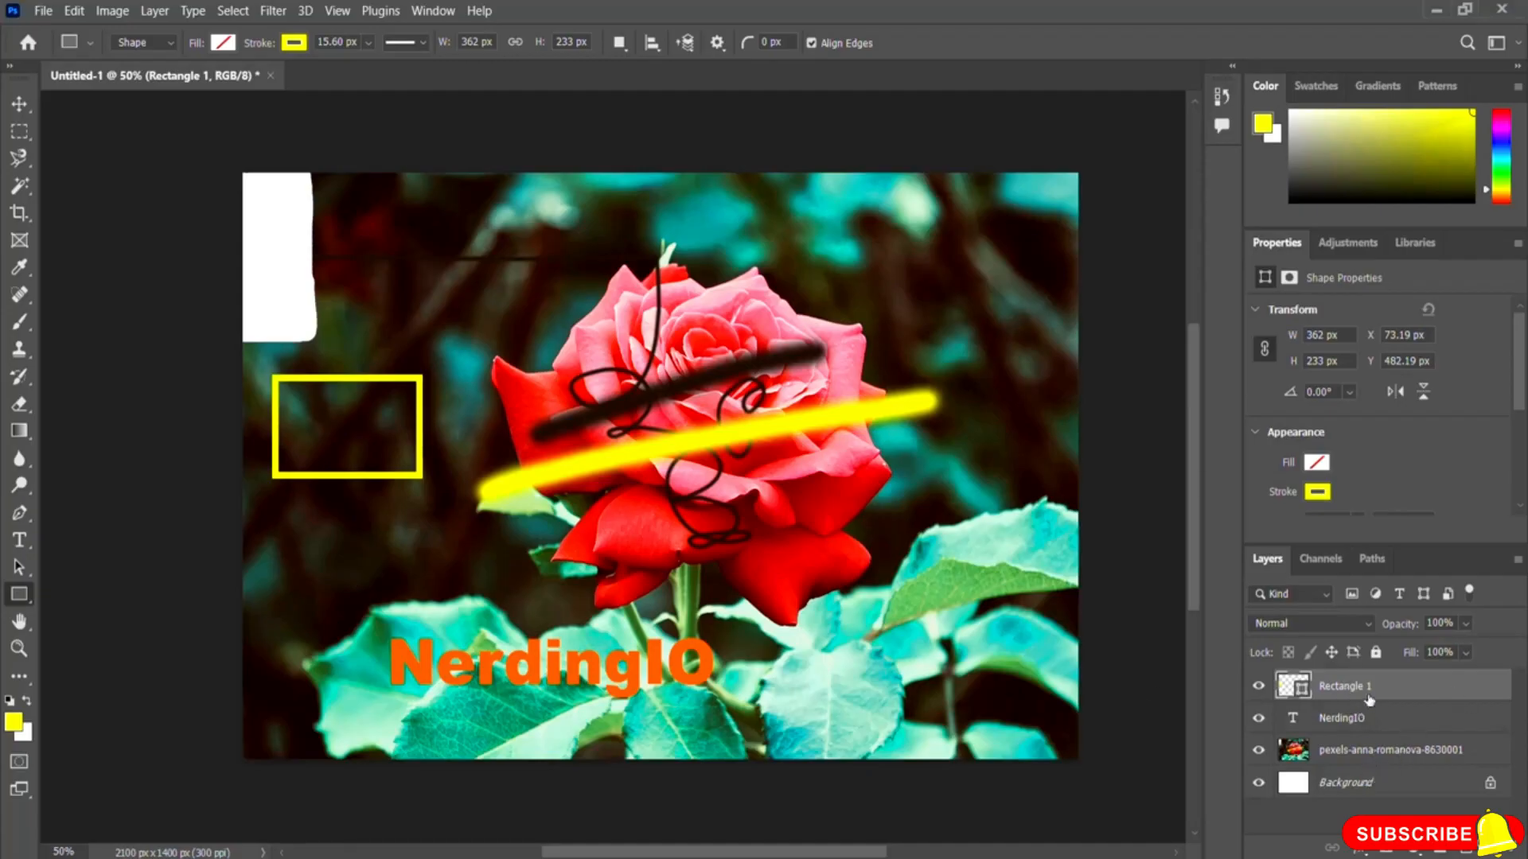
Step: Select each layer in turn in the Layers panel, ending on Rectangle 1
click(1334, 786)
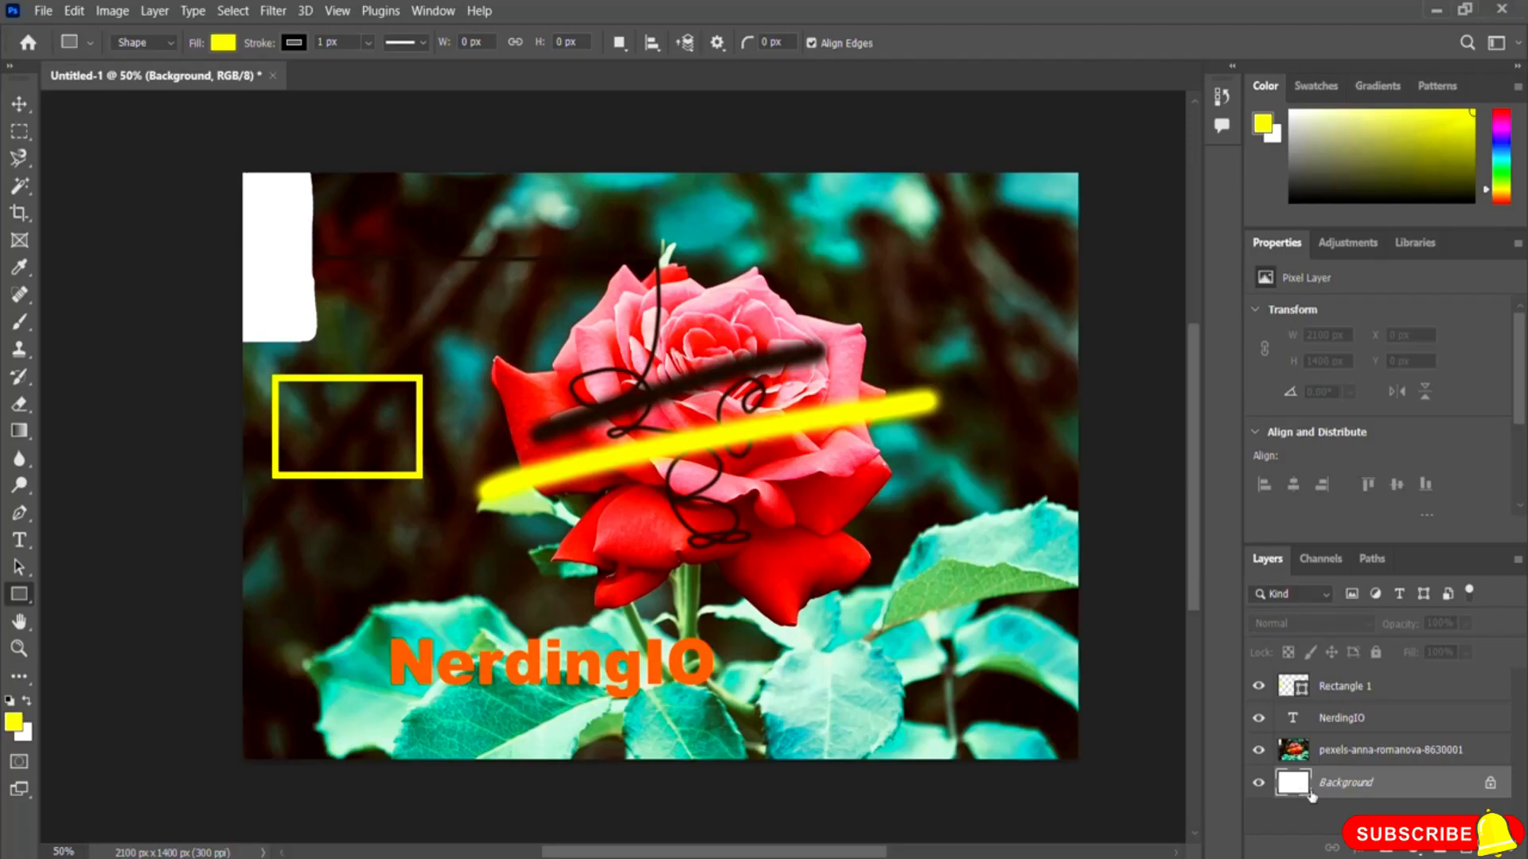
click(1328, 752)
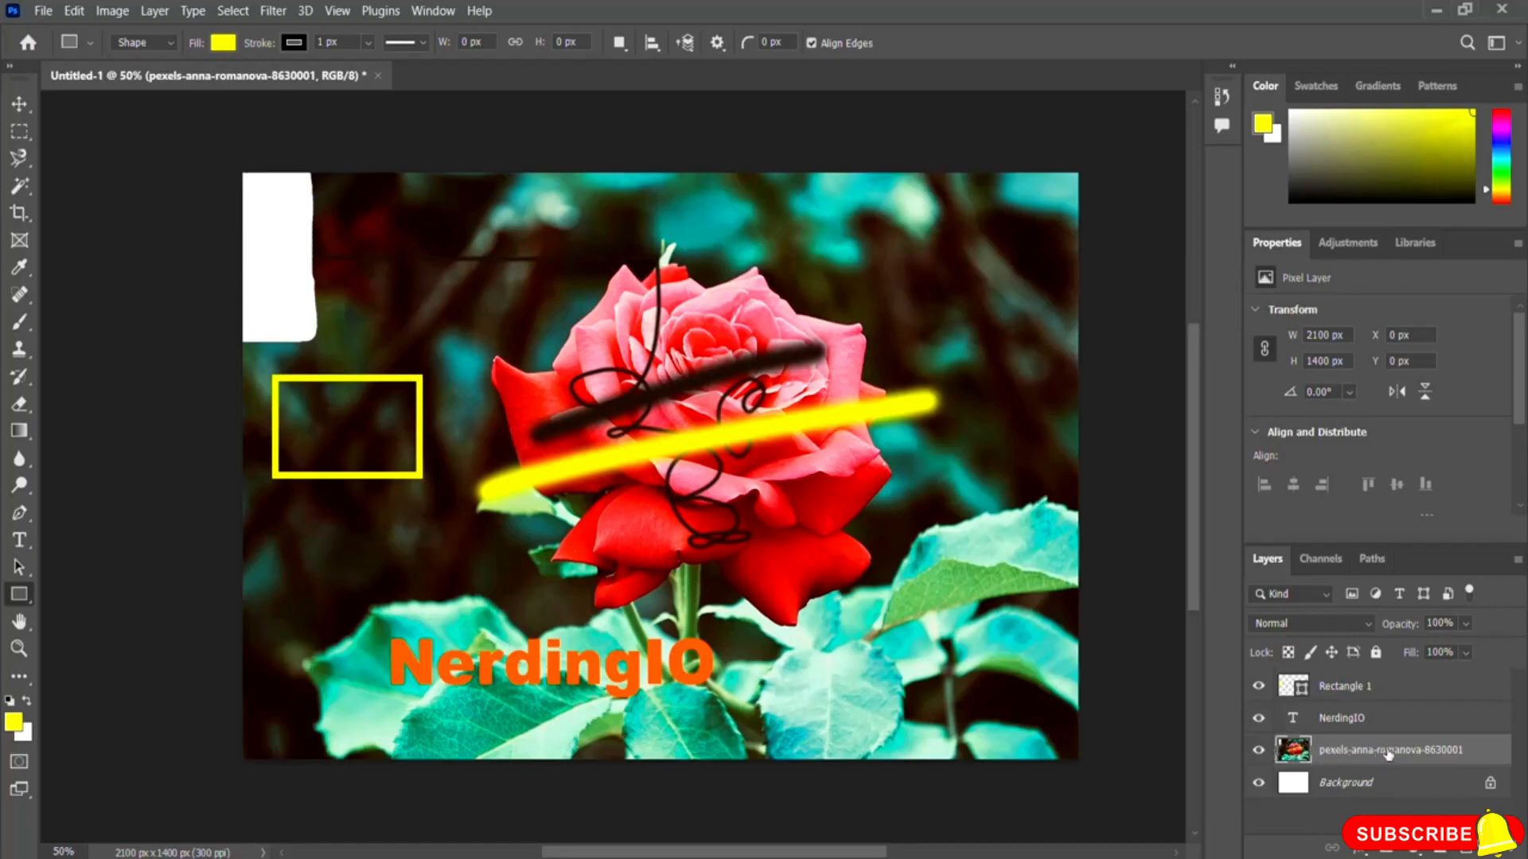
click(1350, 724)
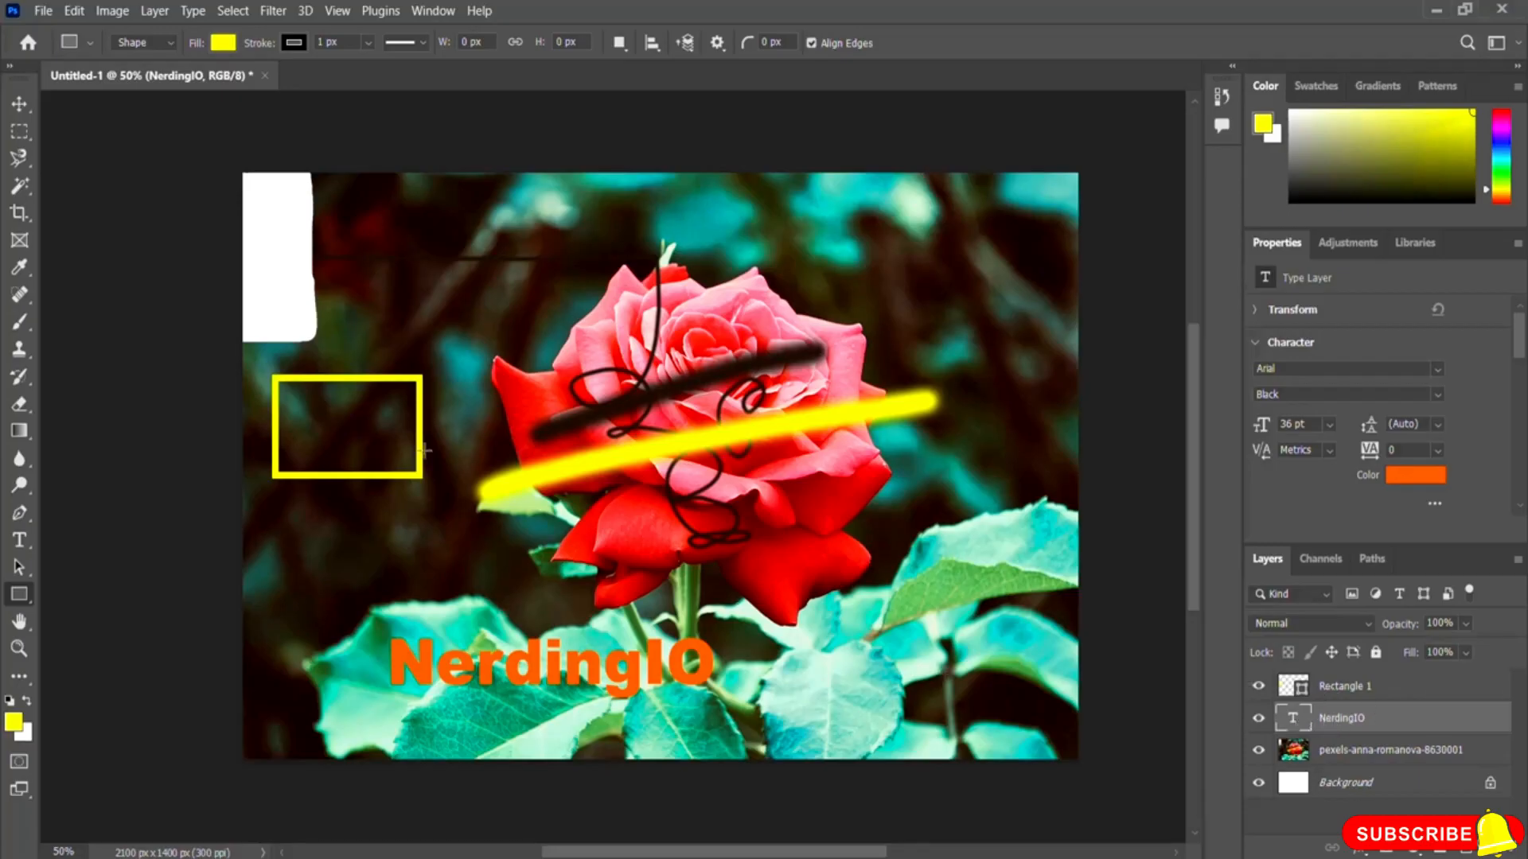
click(1346, 692)
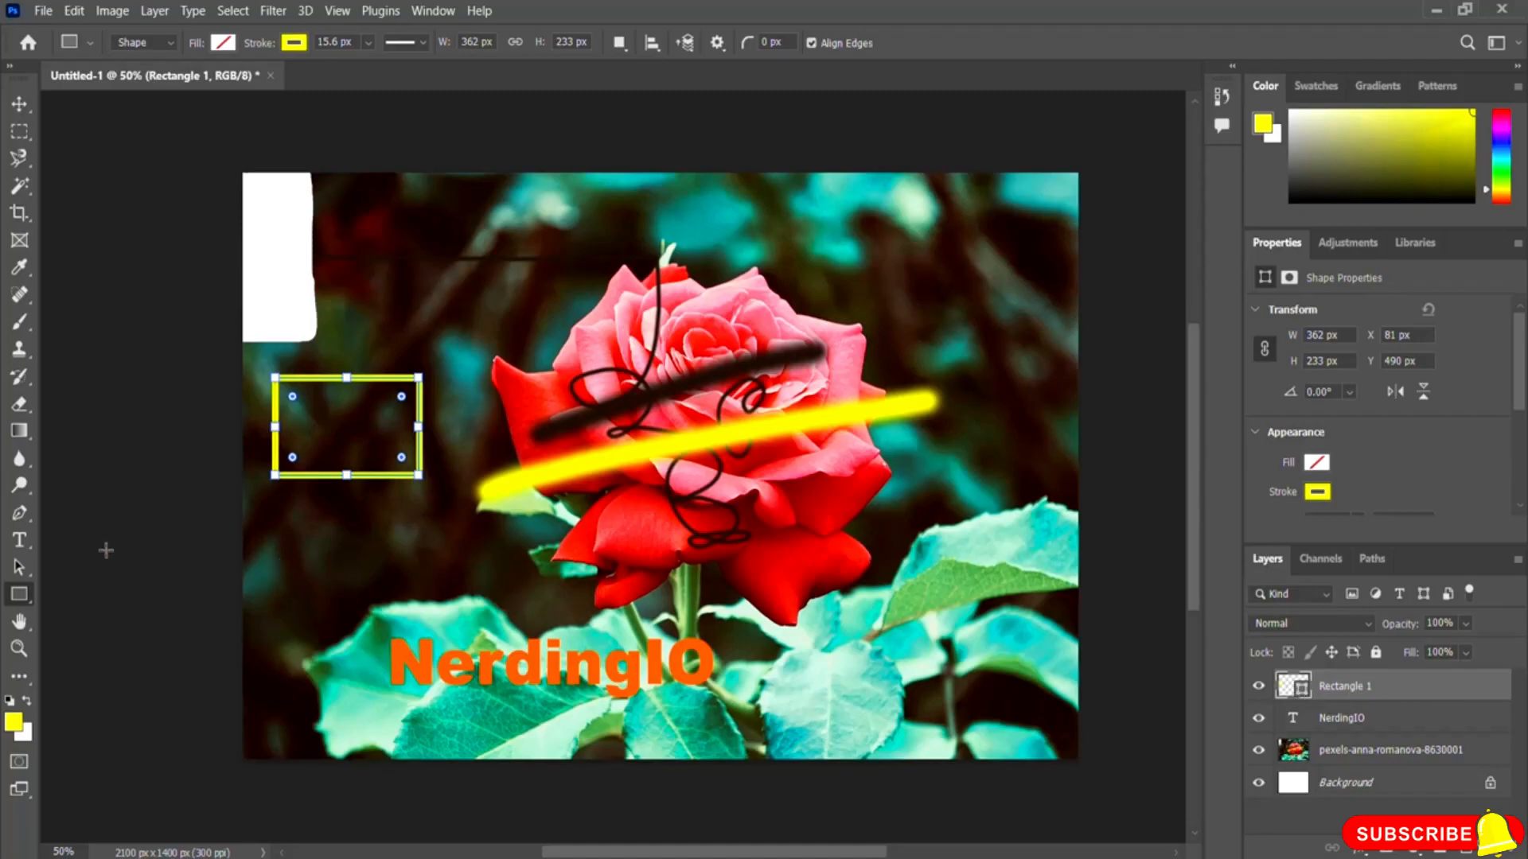
Step: With the Ellipse tool, draw a circle about 243 by 225 px near the top left and give it a red stroke
right_click(24, 601)
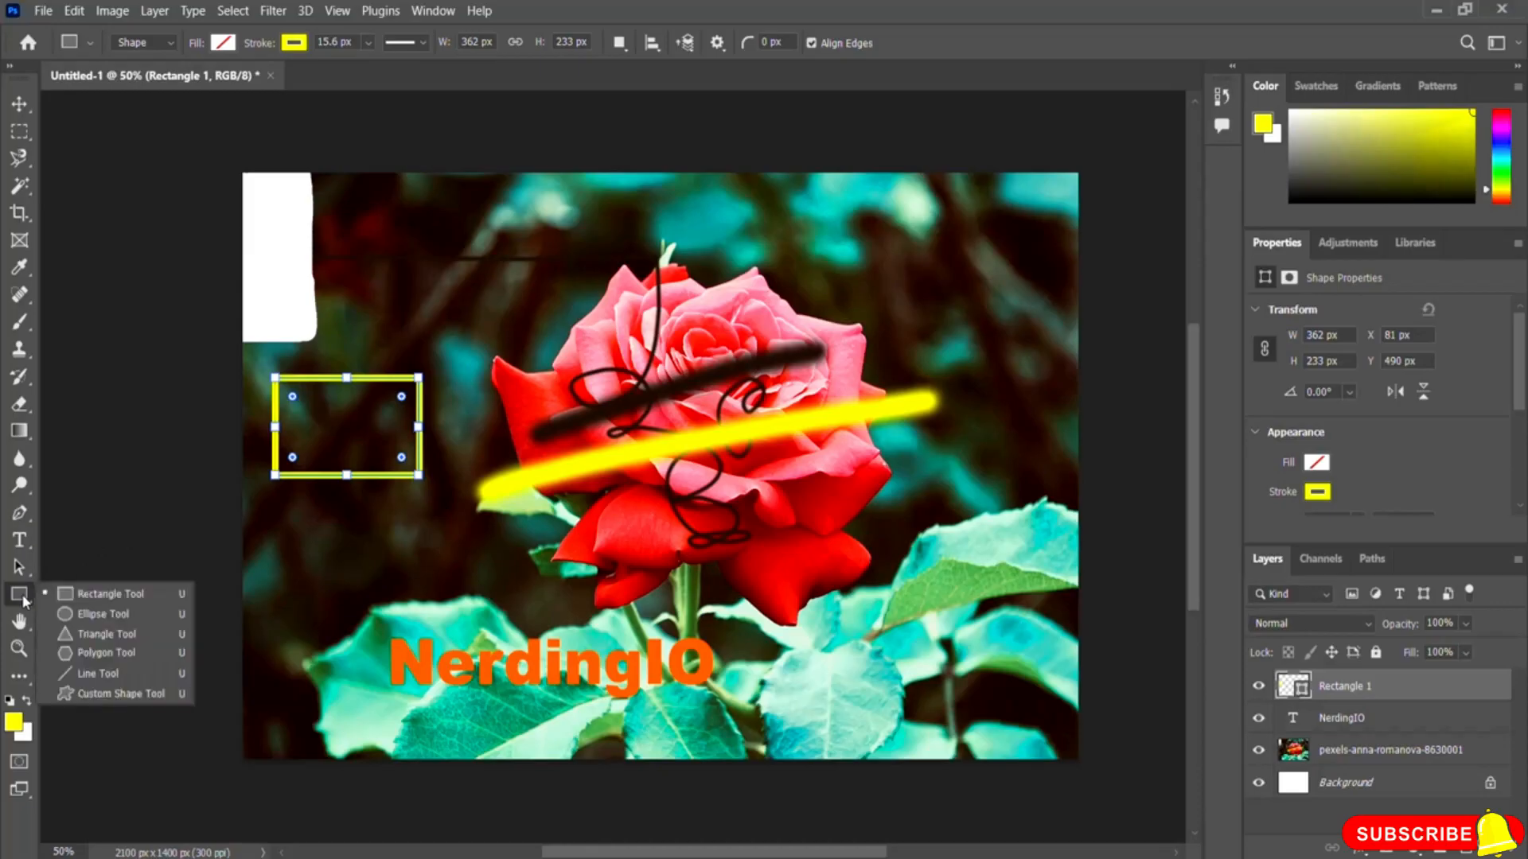
click(93, 617)
drag(365, 202, 460, 293)
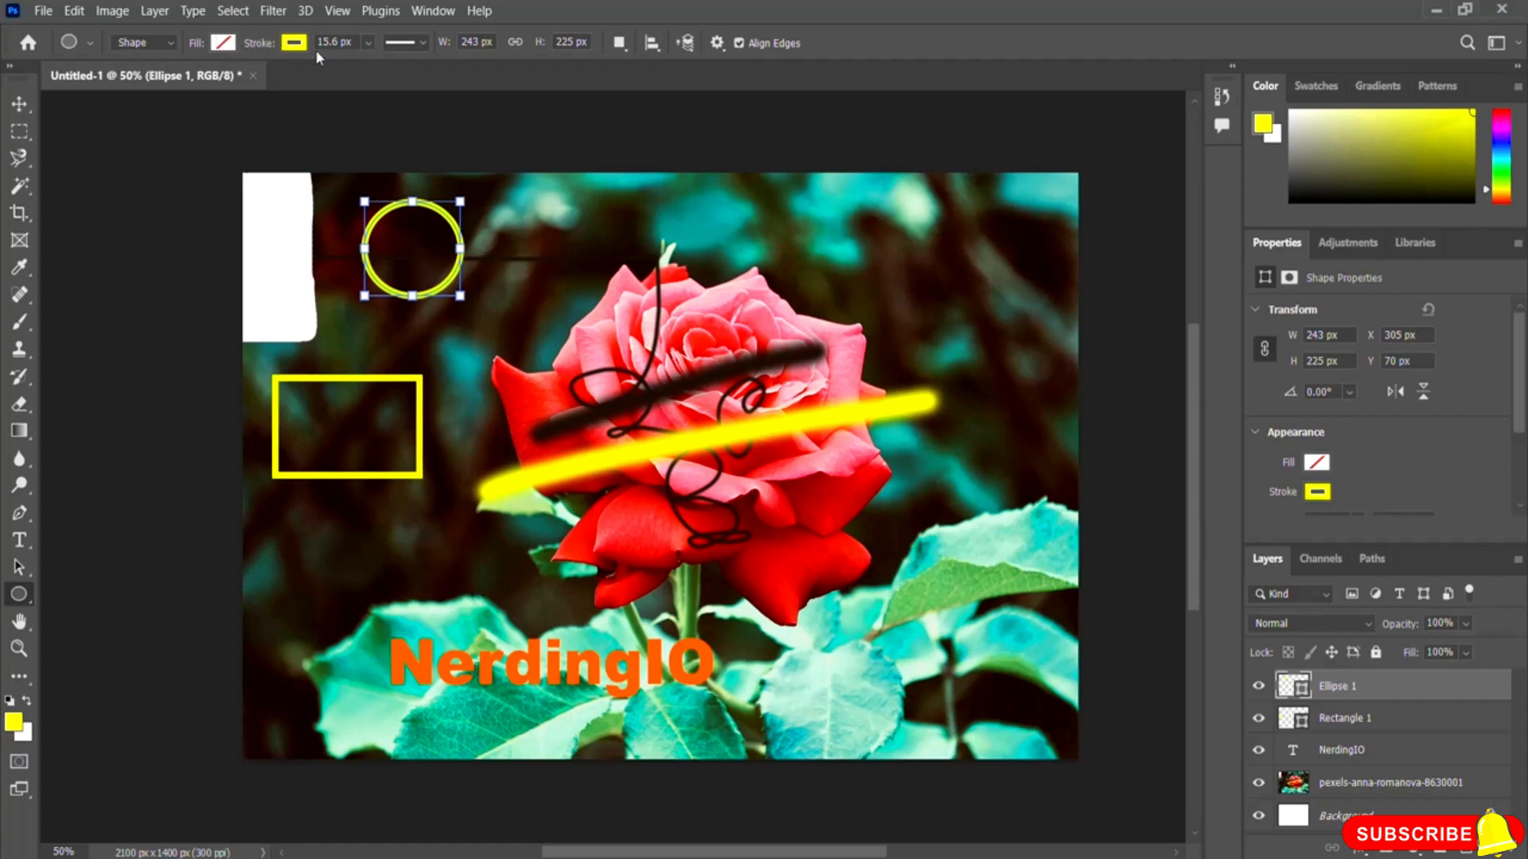
click(292, 50)
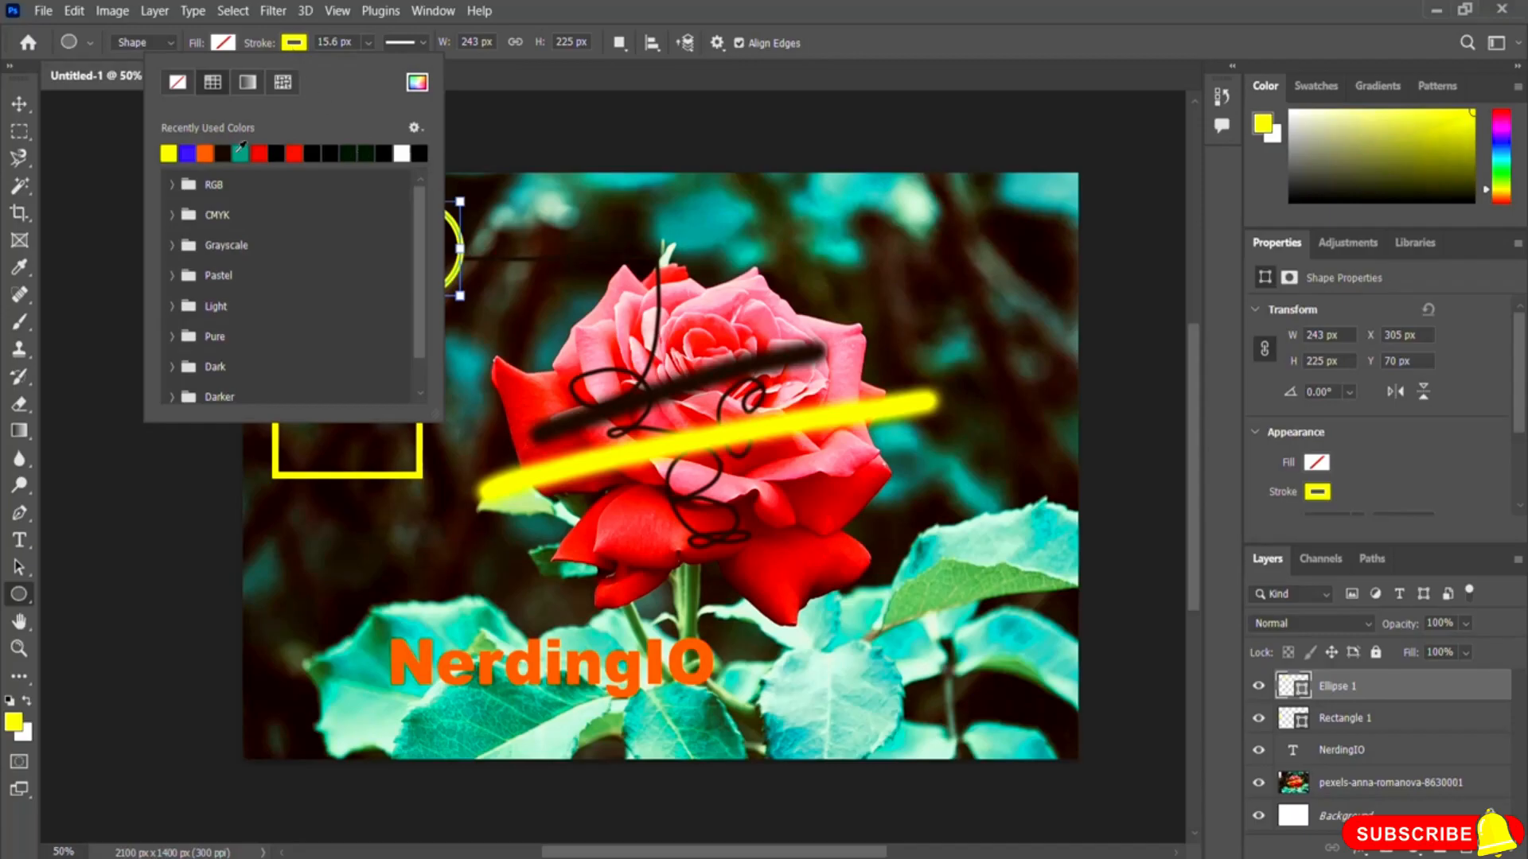
click(260, 152)
click(440, 237)
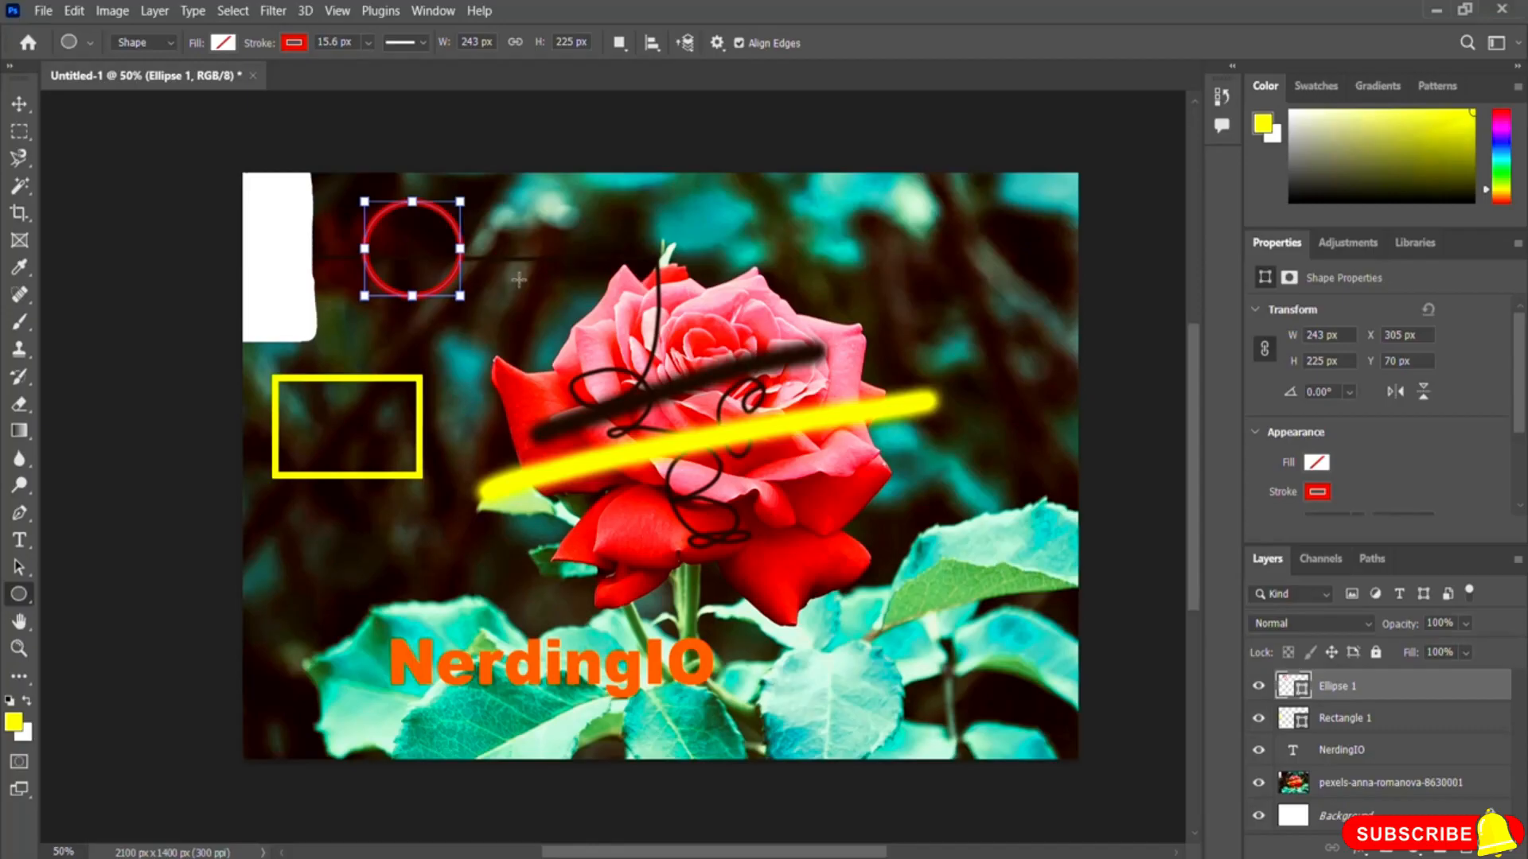
key(Return)
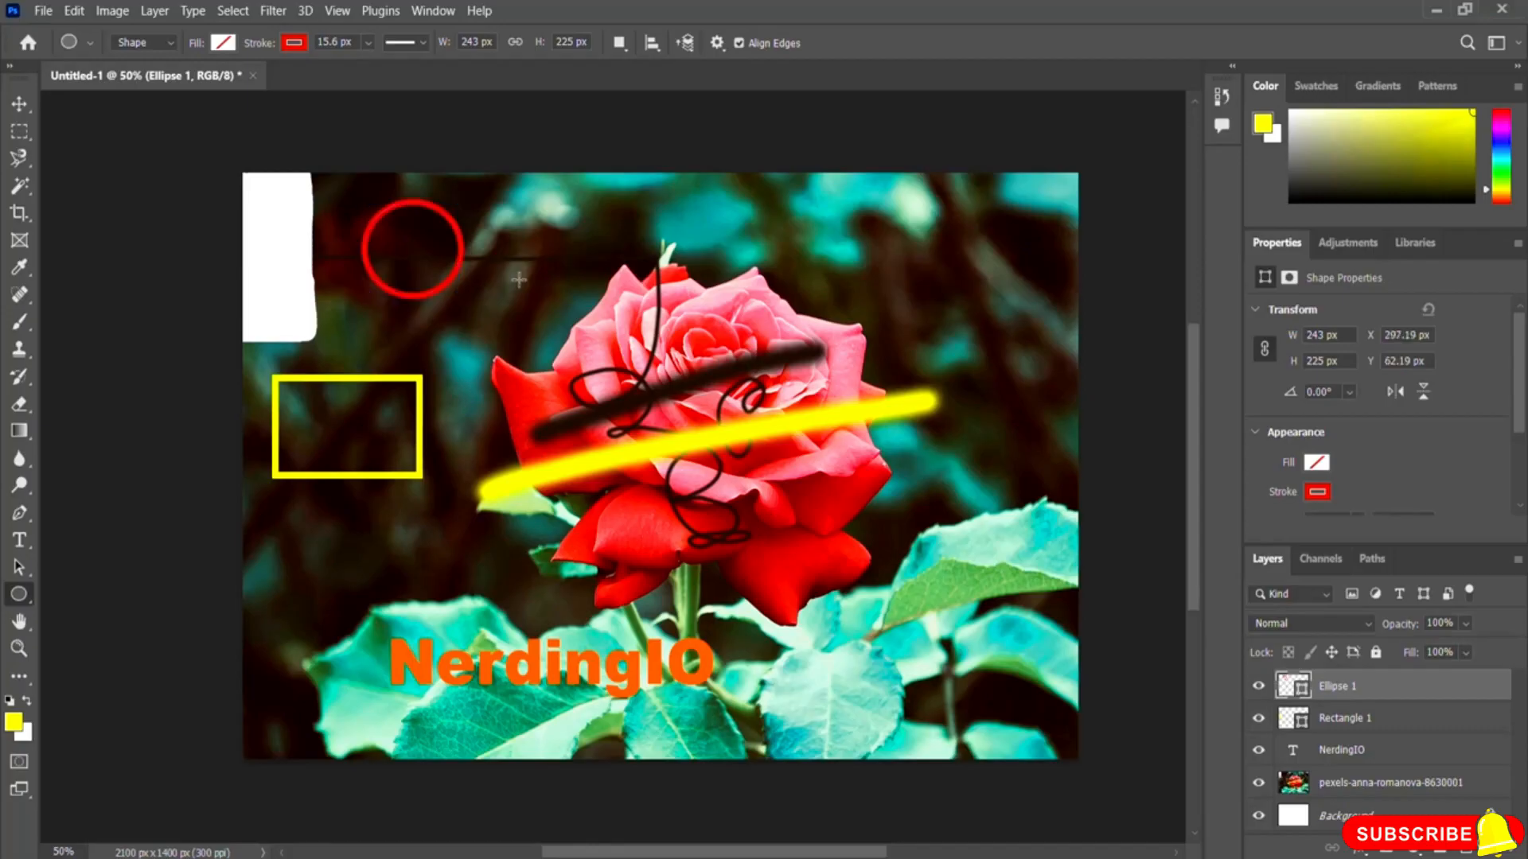
Step: With the Triangle tool, draw a triangle about 324 by 276 px below the rectangle
right_click(18, 598)
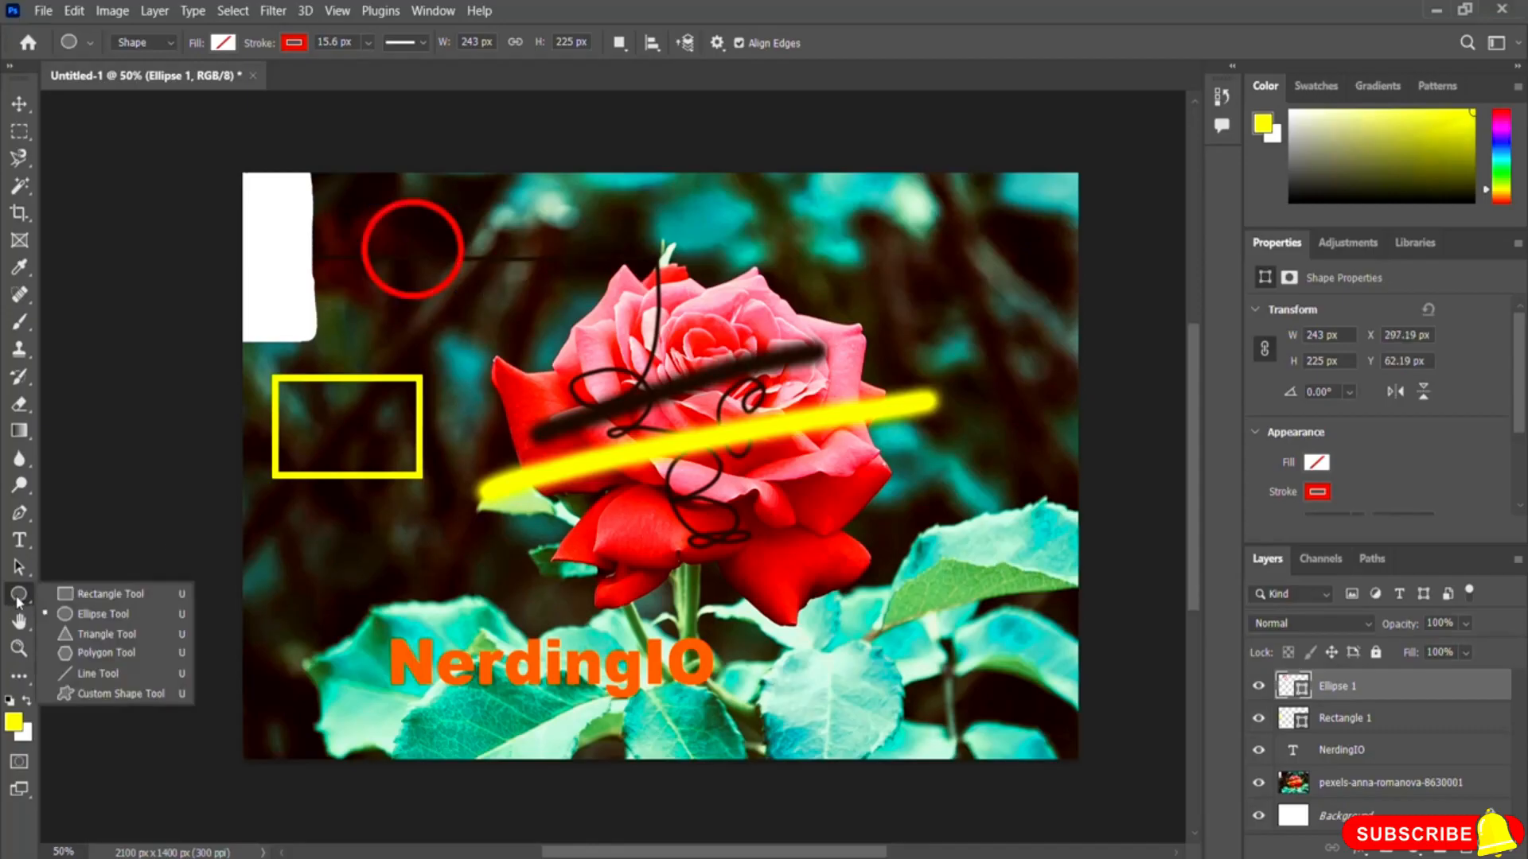
click(93, 634)
drag(282, 509, 409, 622)
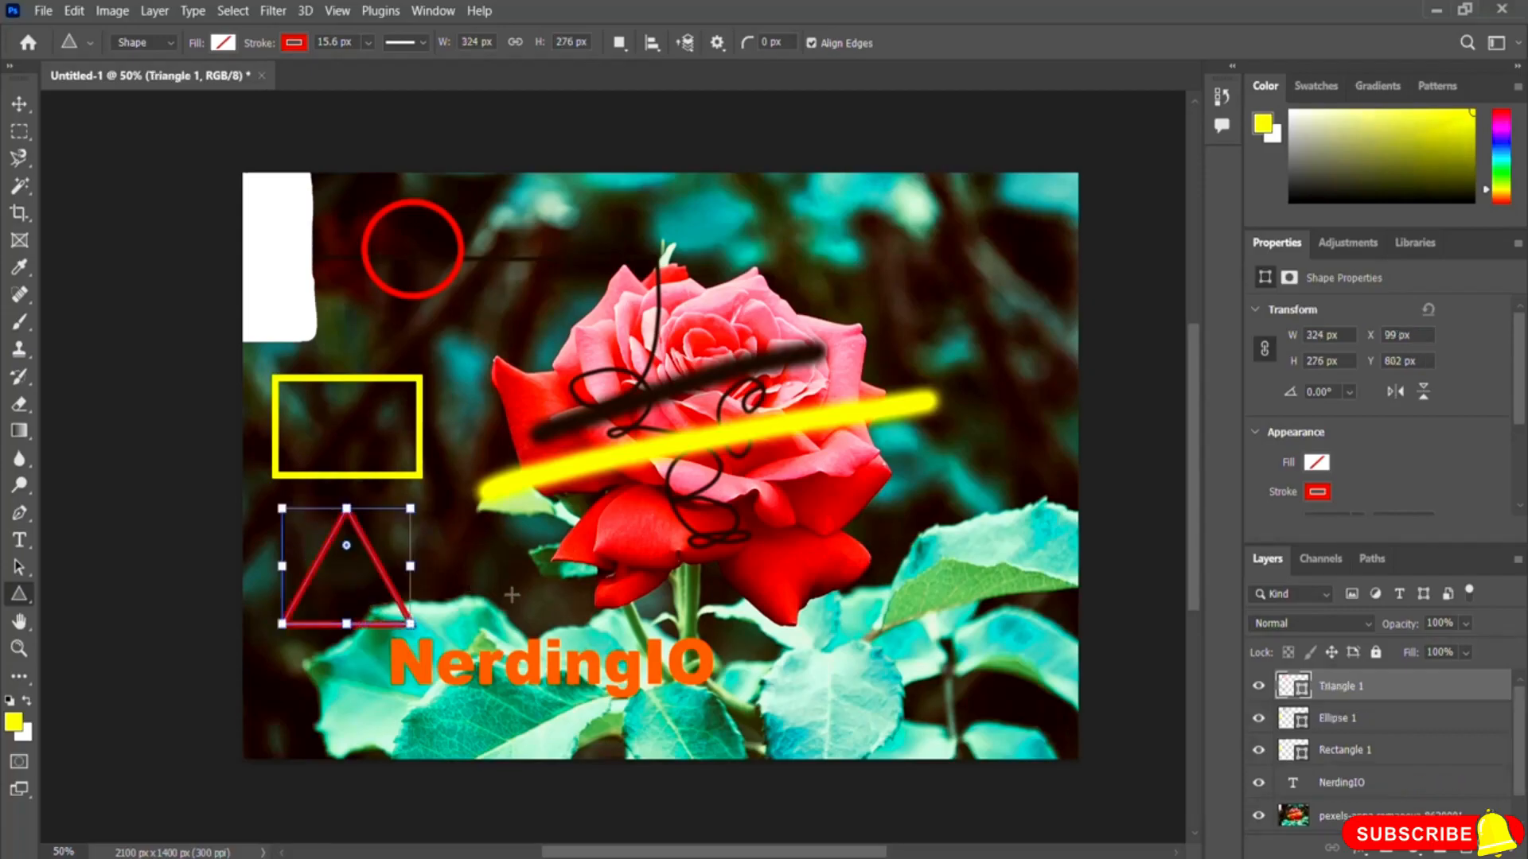
click(511, 595)
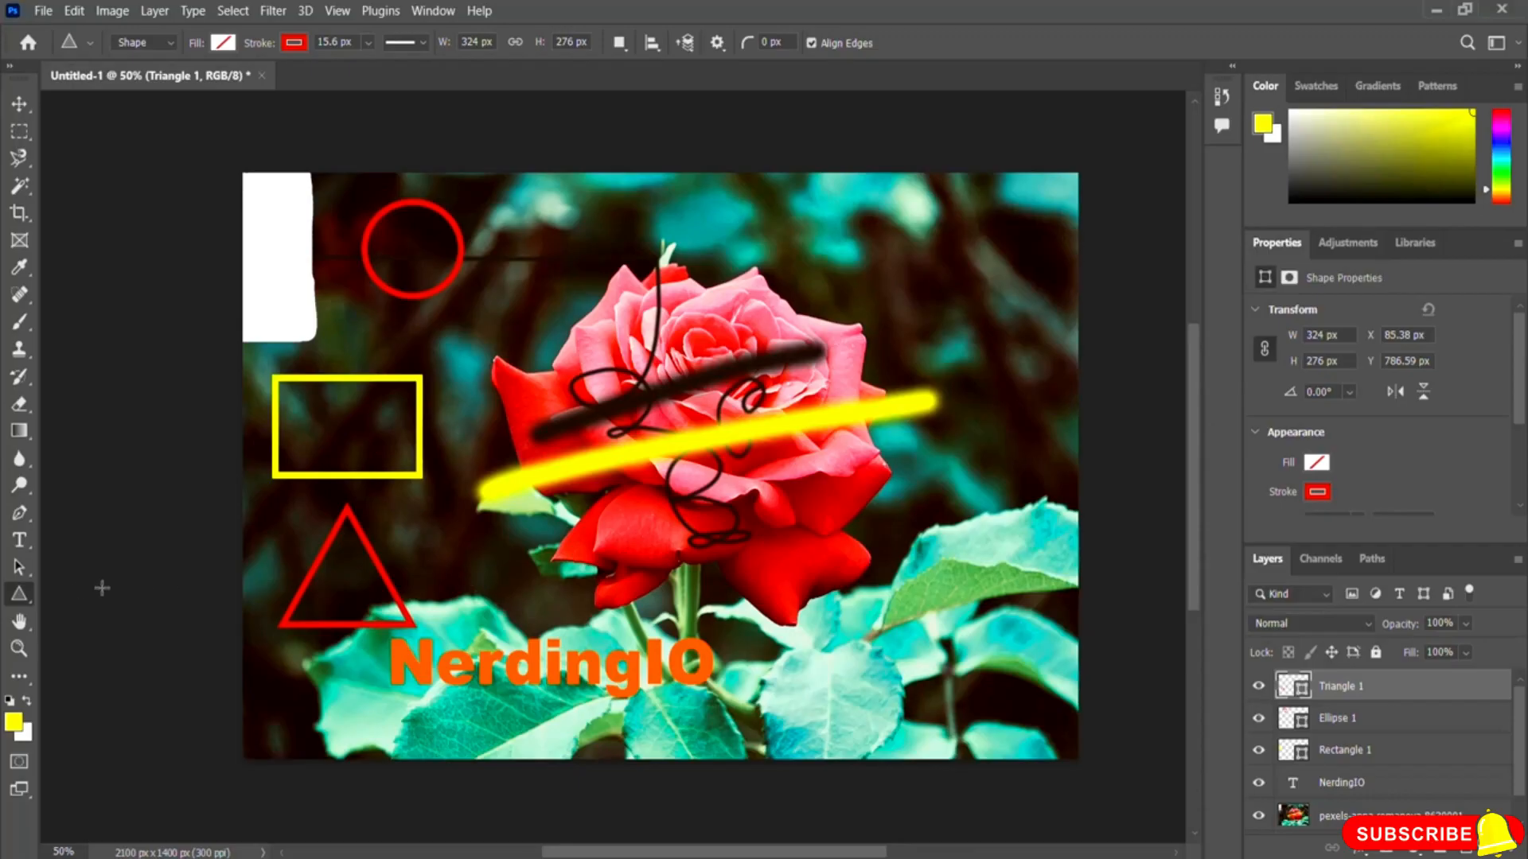
Step: Switch to the Custom Shape Tool, browse the shape library, pick the telephone shape and draw it about 191 by 127 px near the top right
right_click(23, 597)
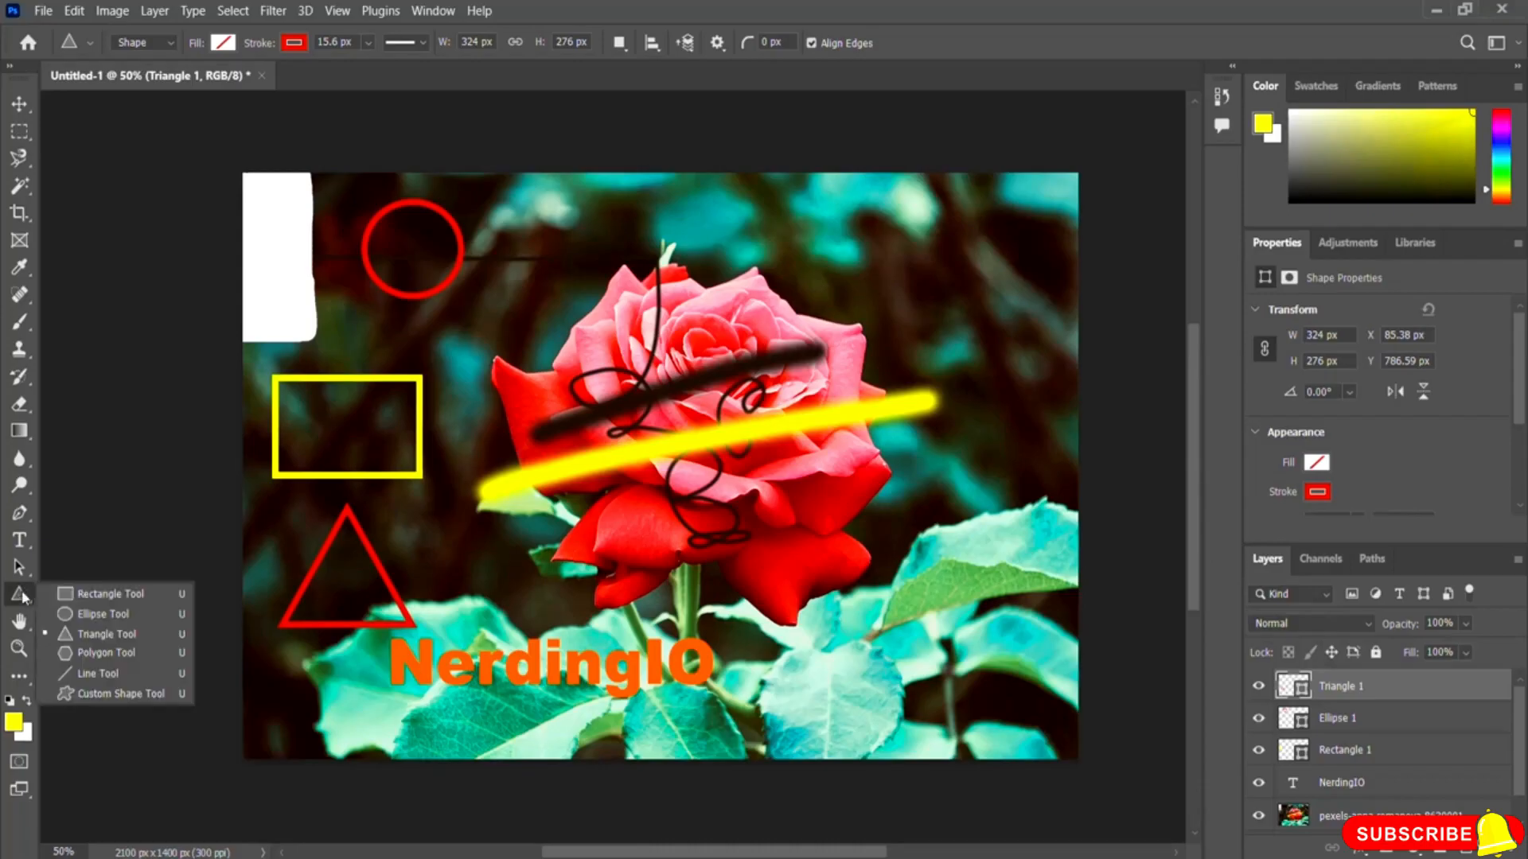
click(117, 694)
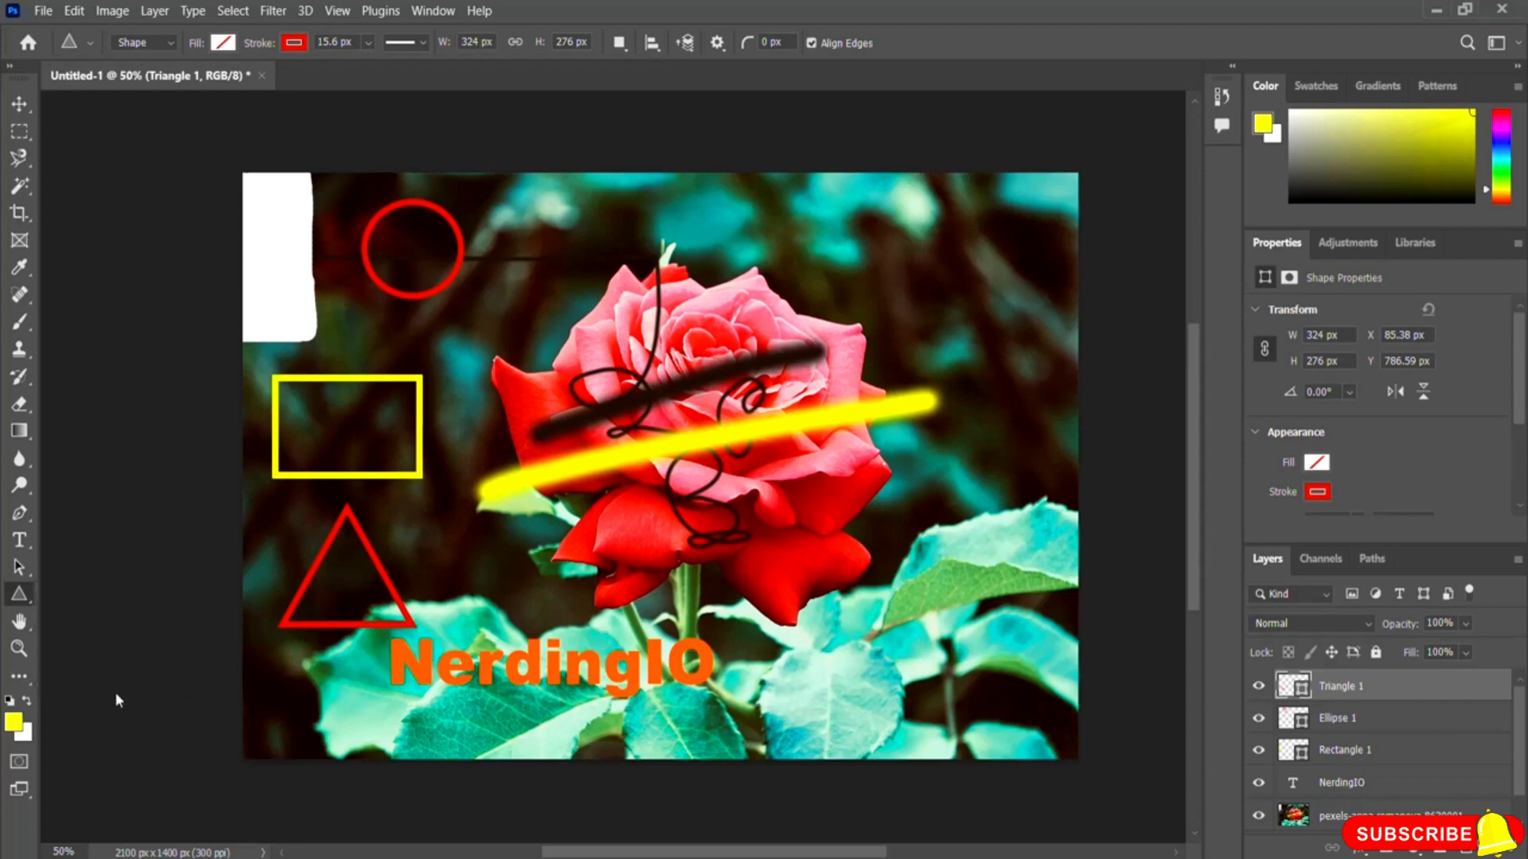
right_click(16, 599)
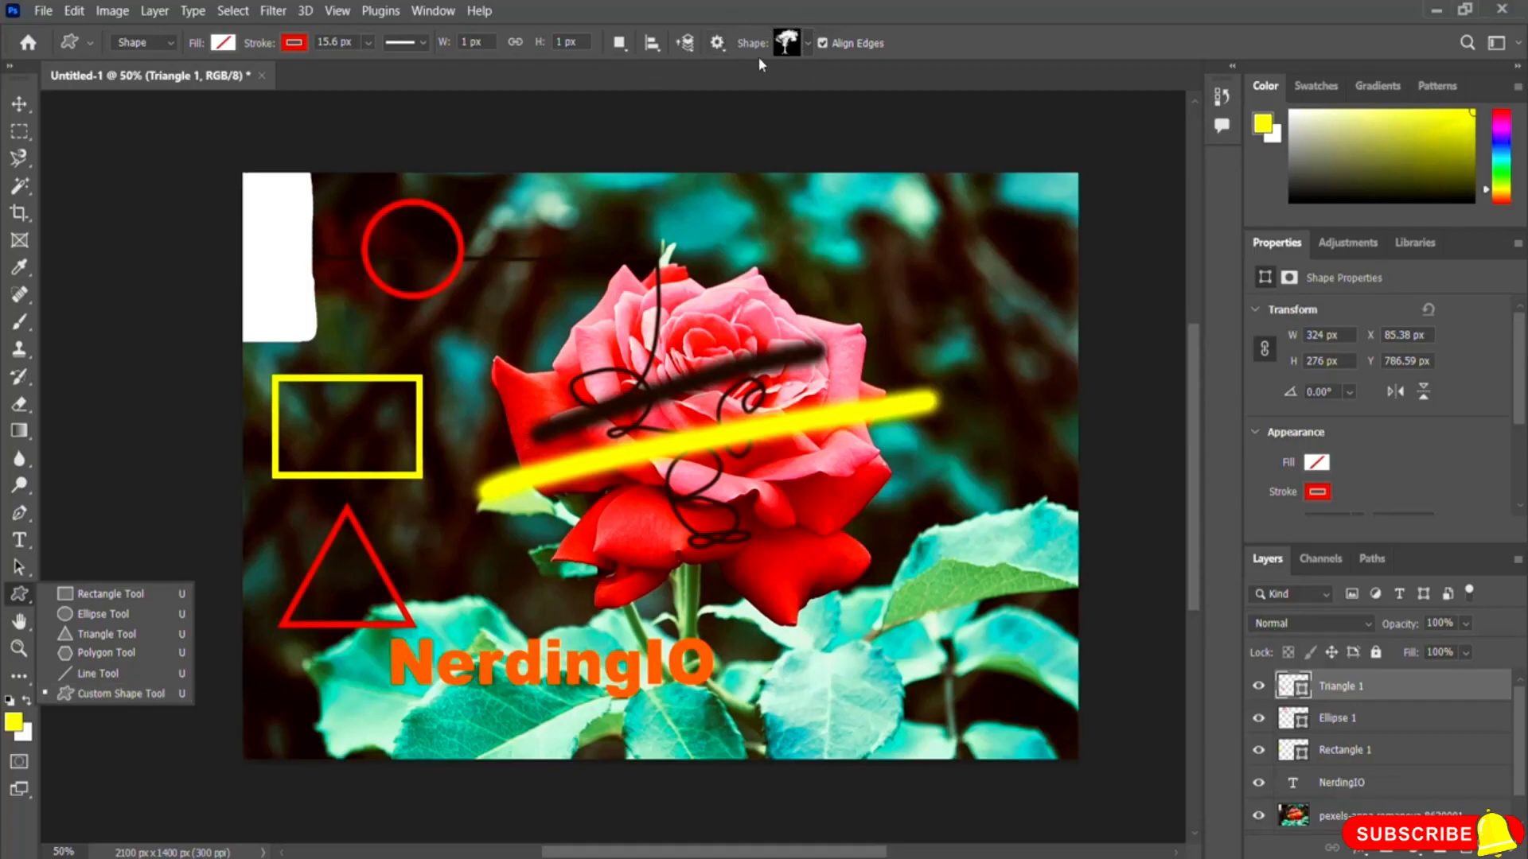
click(937, 36)
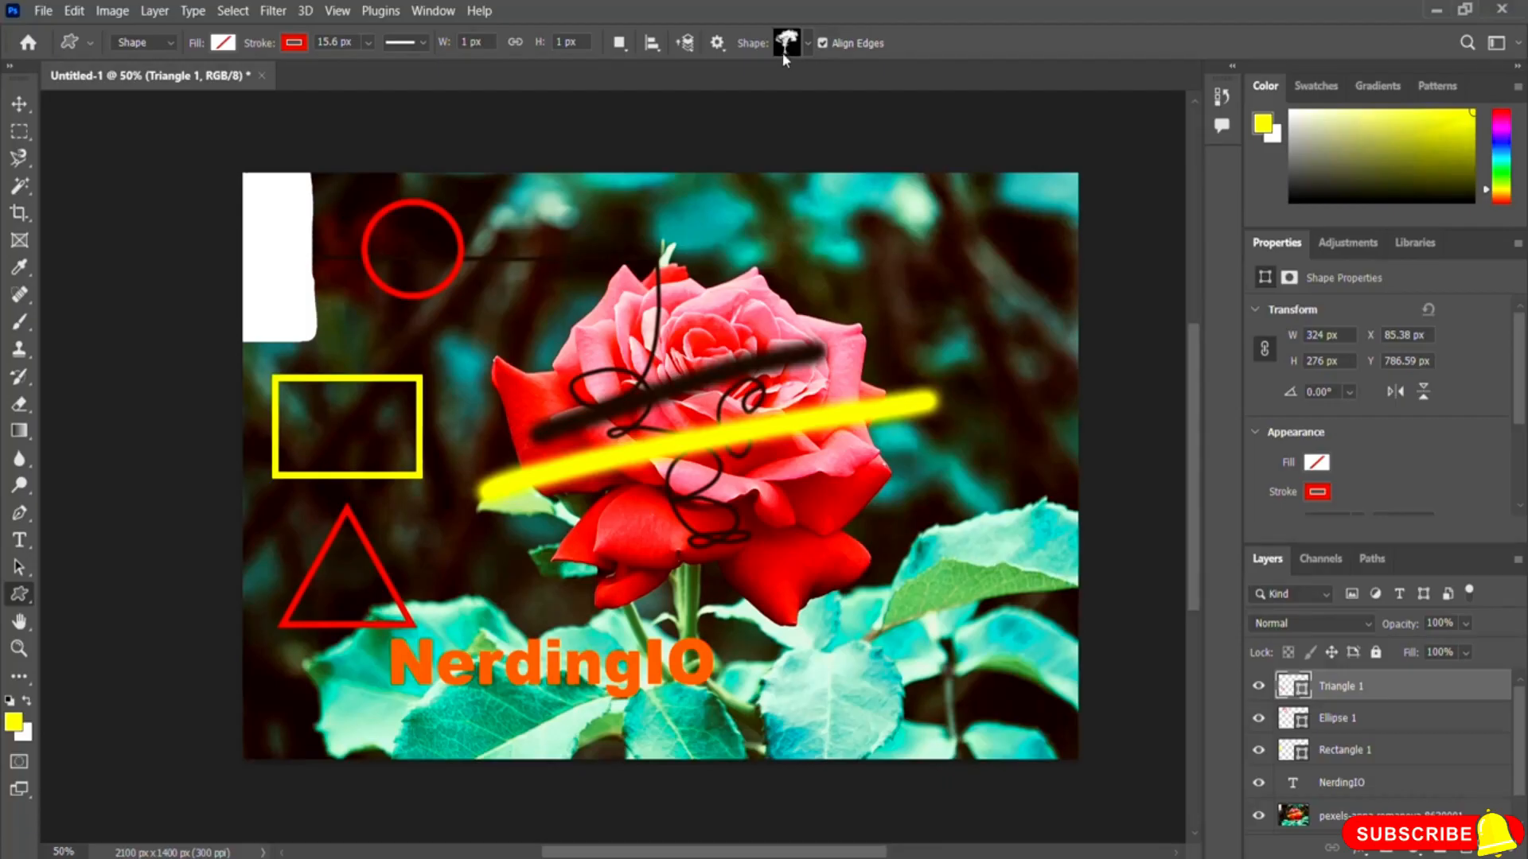
click(809, 43)
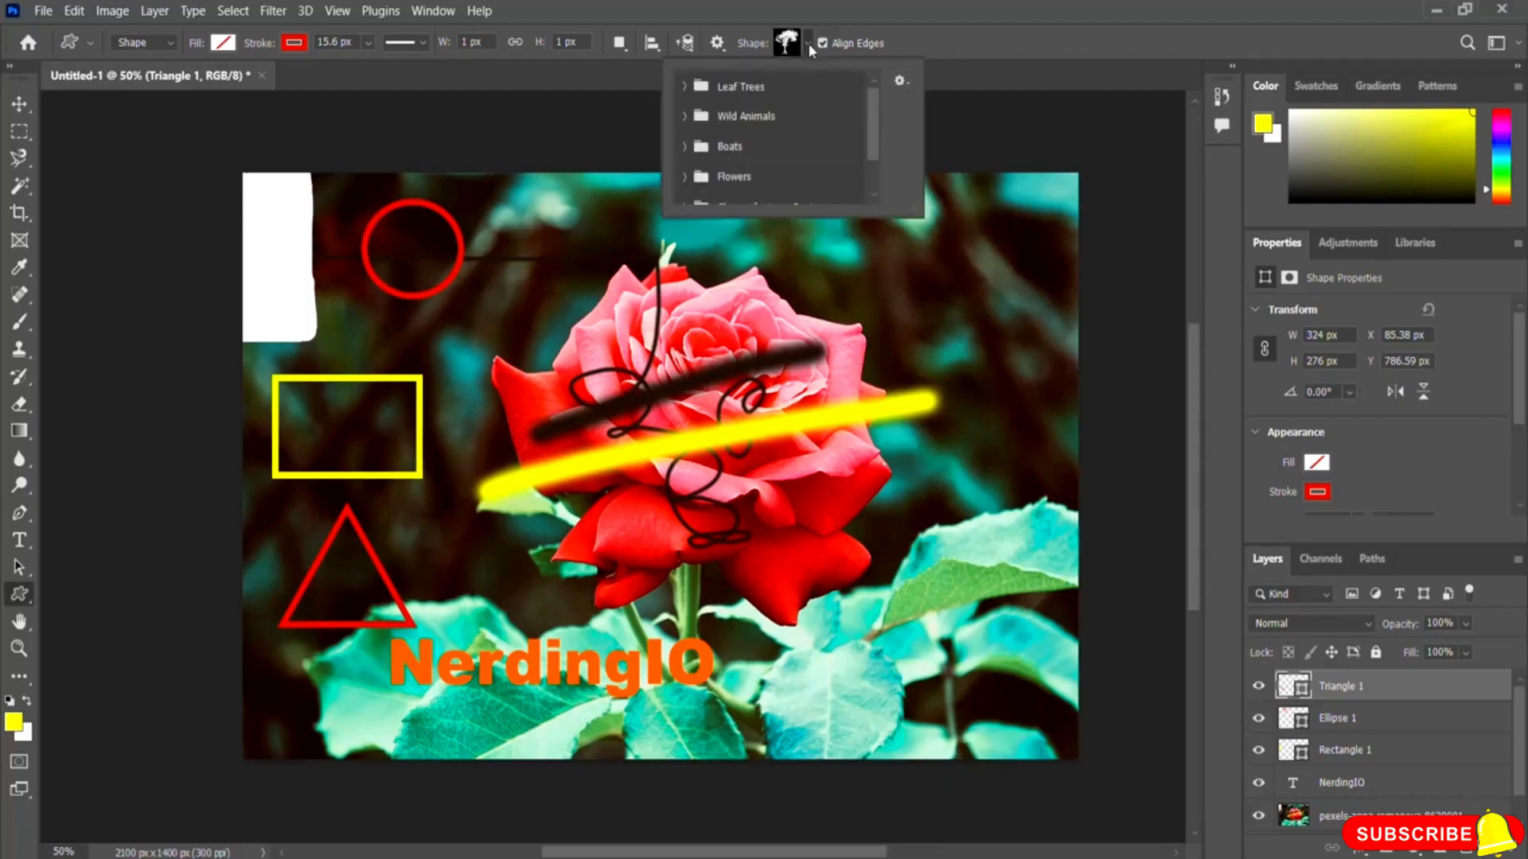
scroll(880, 139, down, 2)
scroll(881, 139, up, 2)
drag(869, 116, 873, 139)
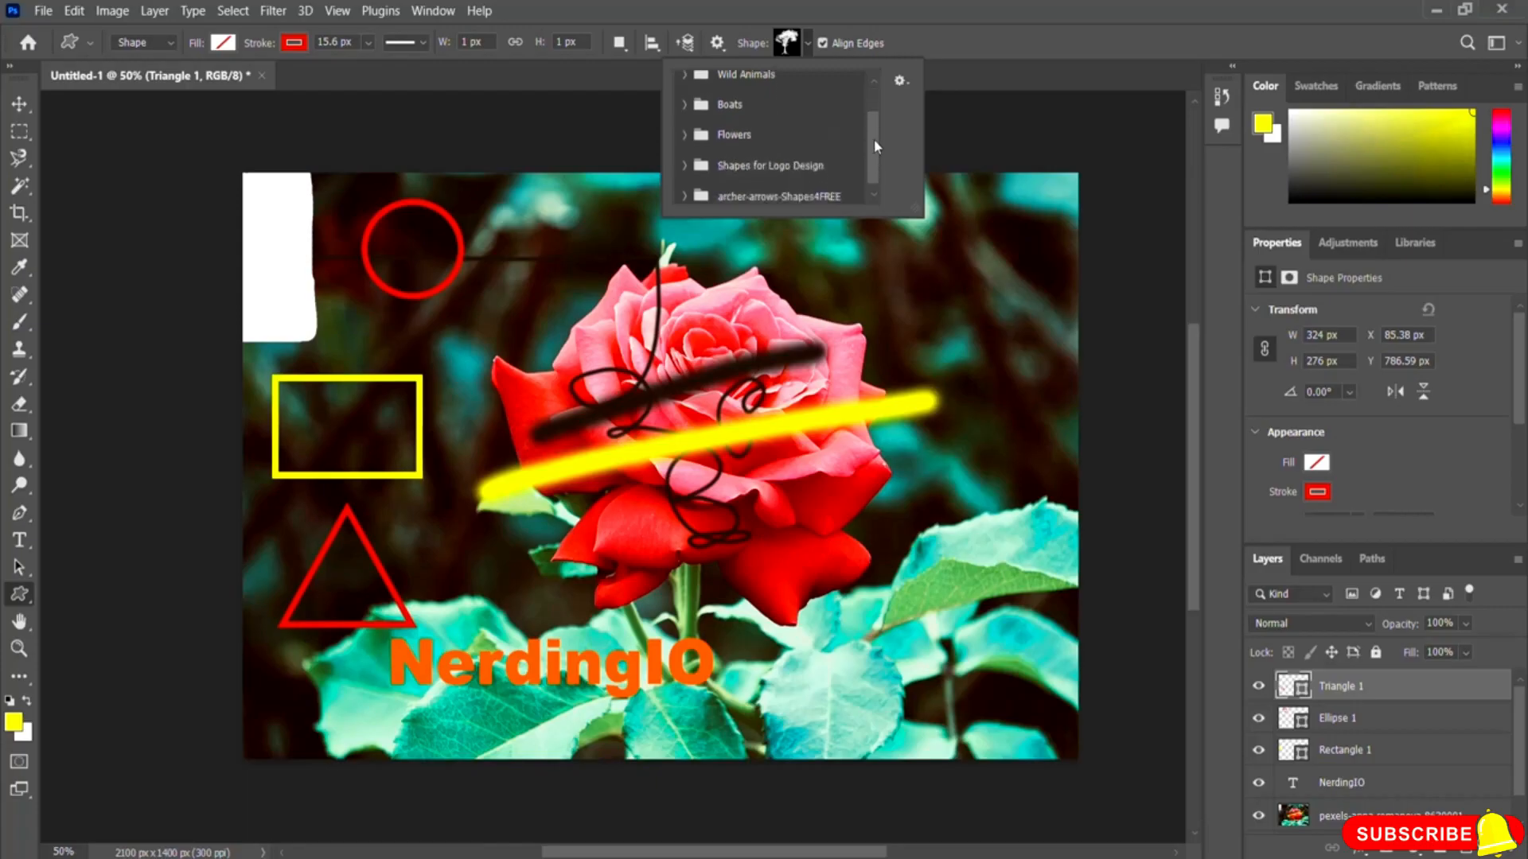
click(686, 166)
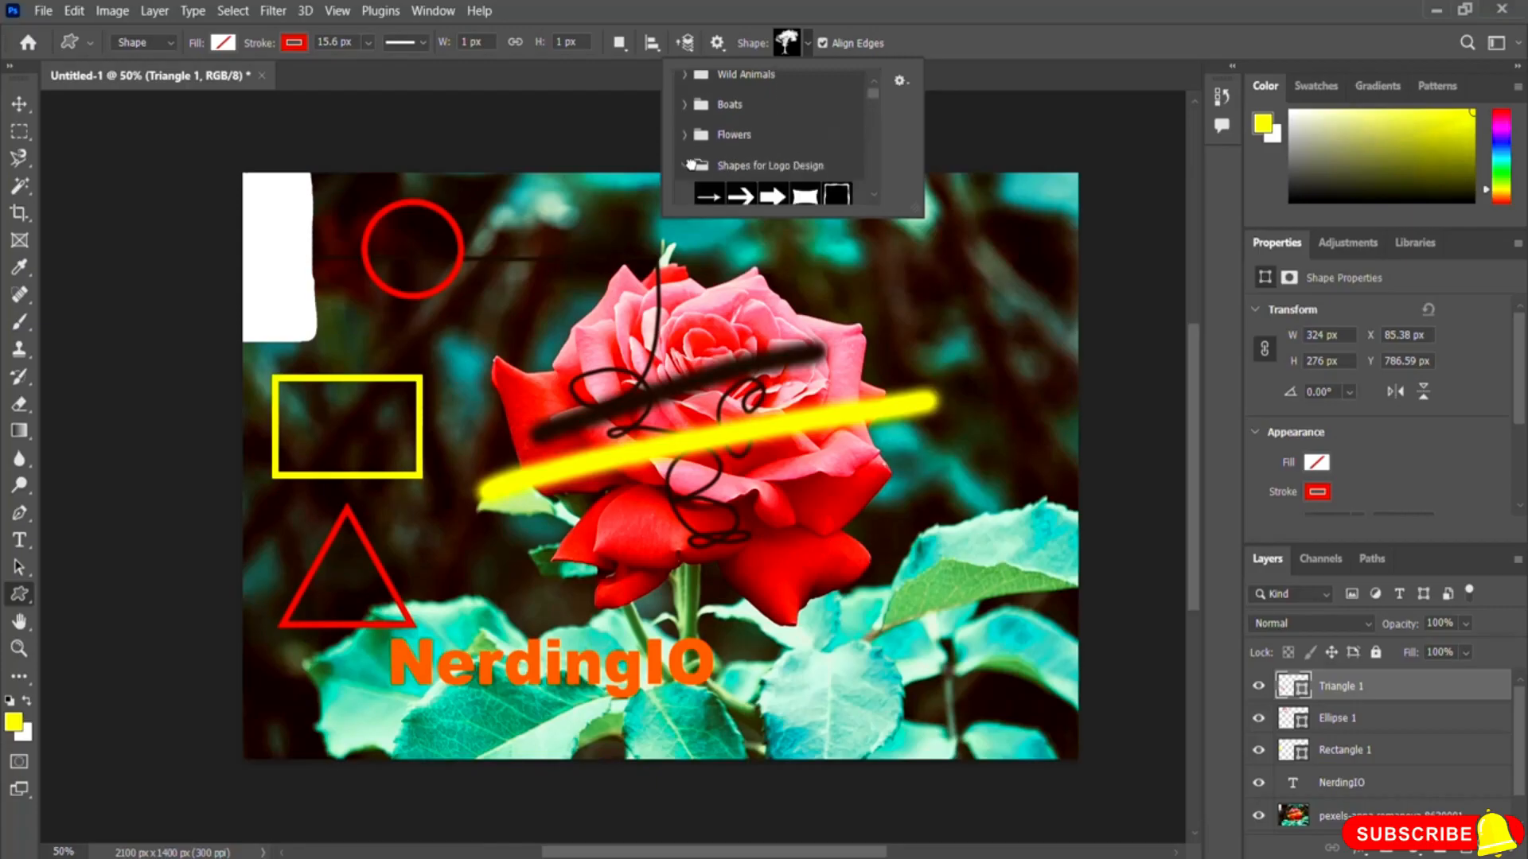
click(875, 94)
scroll(823, 143, down, 3)
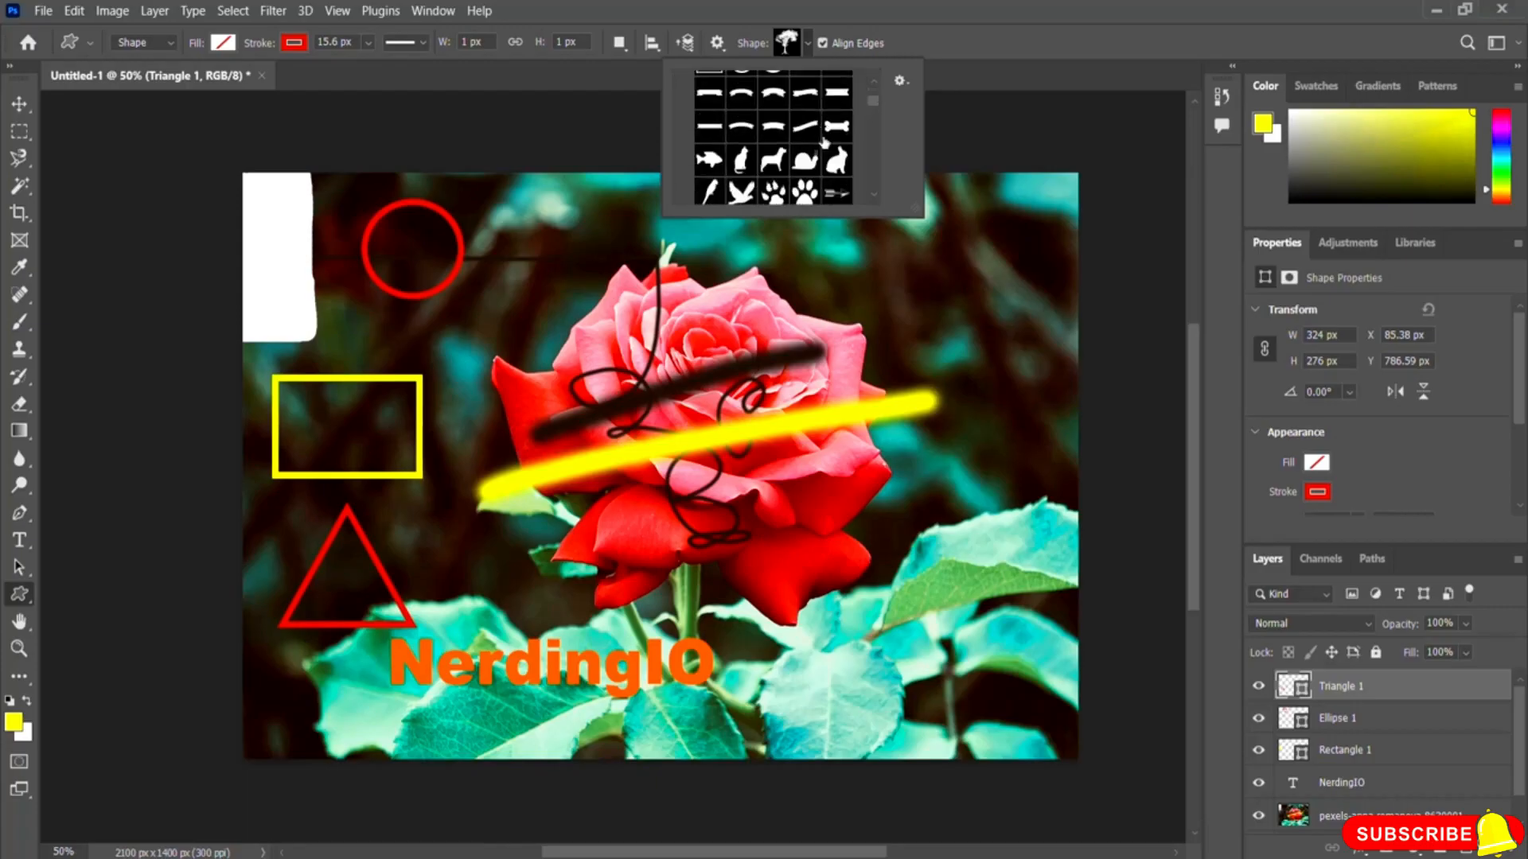
scroll(823, 144, down, 5)
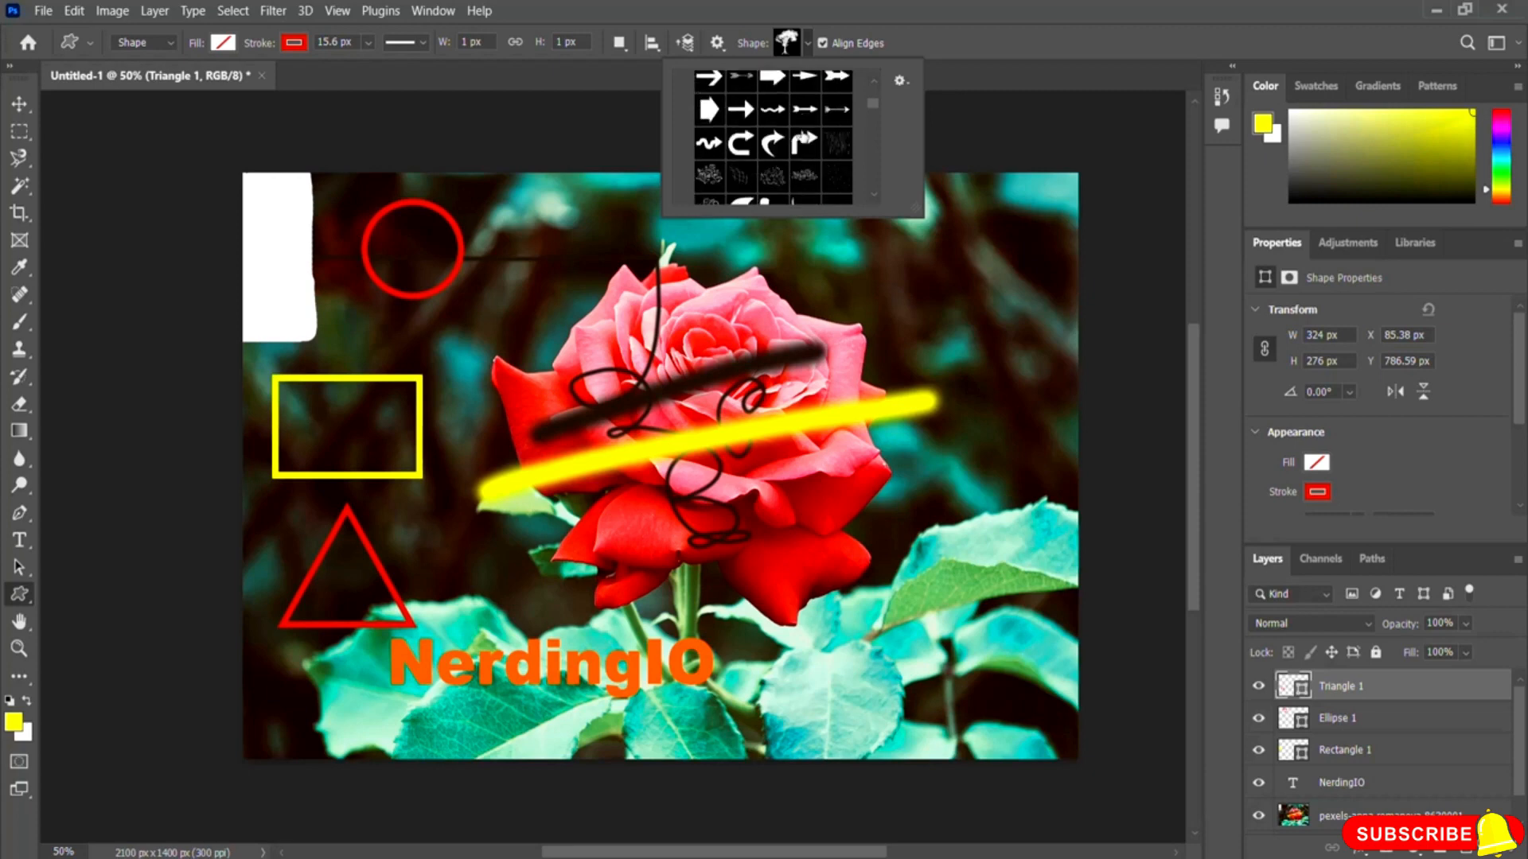
scroll(802, 135, down, 6)
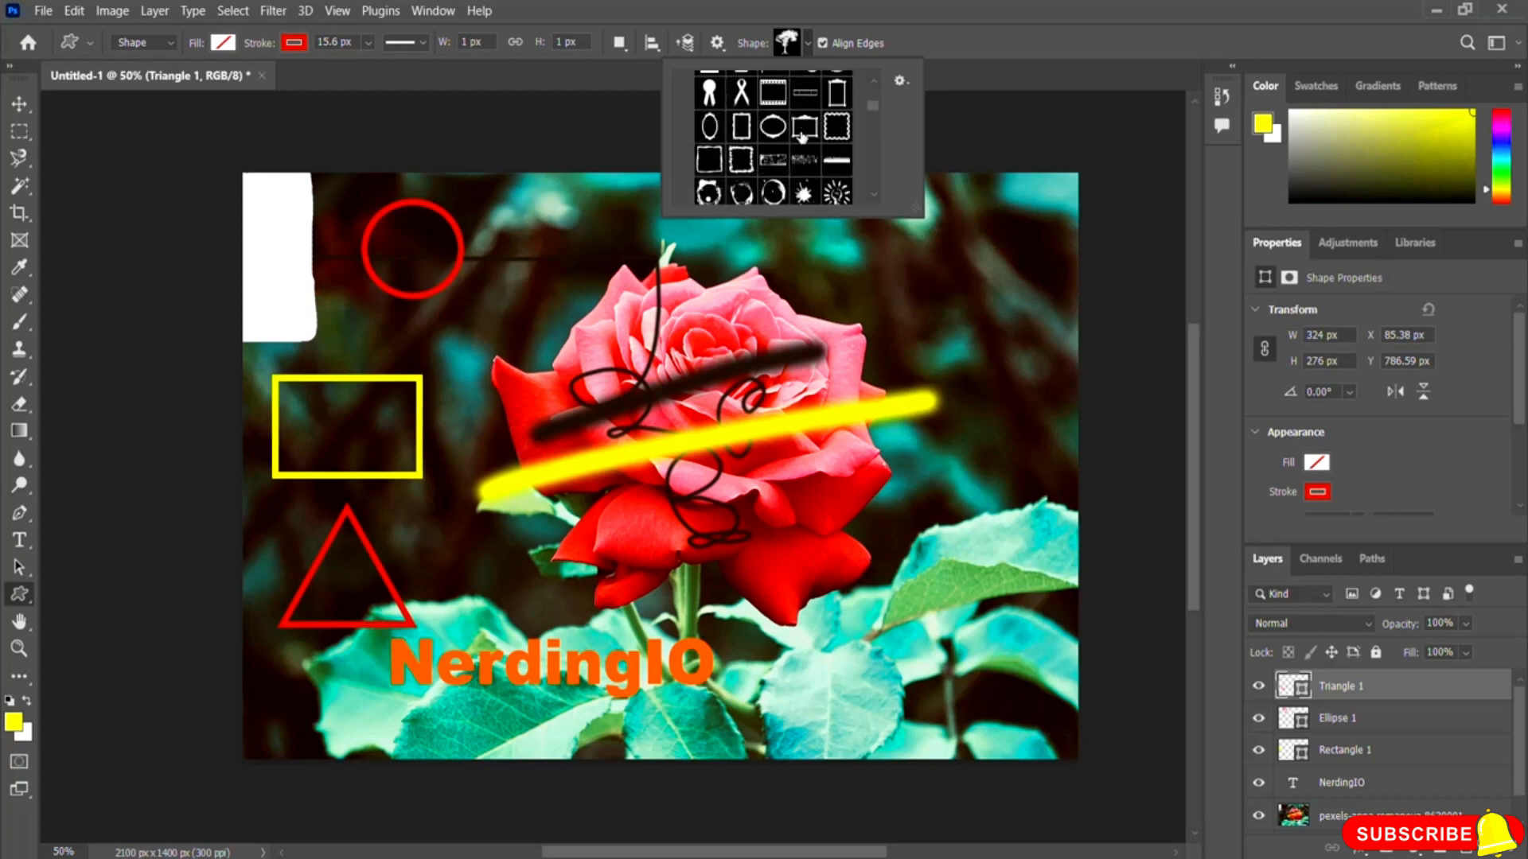
scroll(802, 134, down, 2)
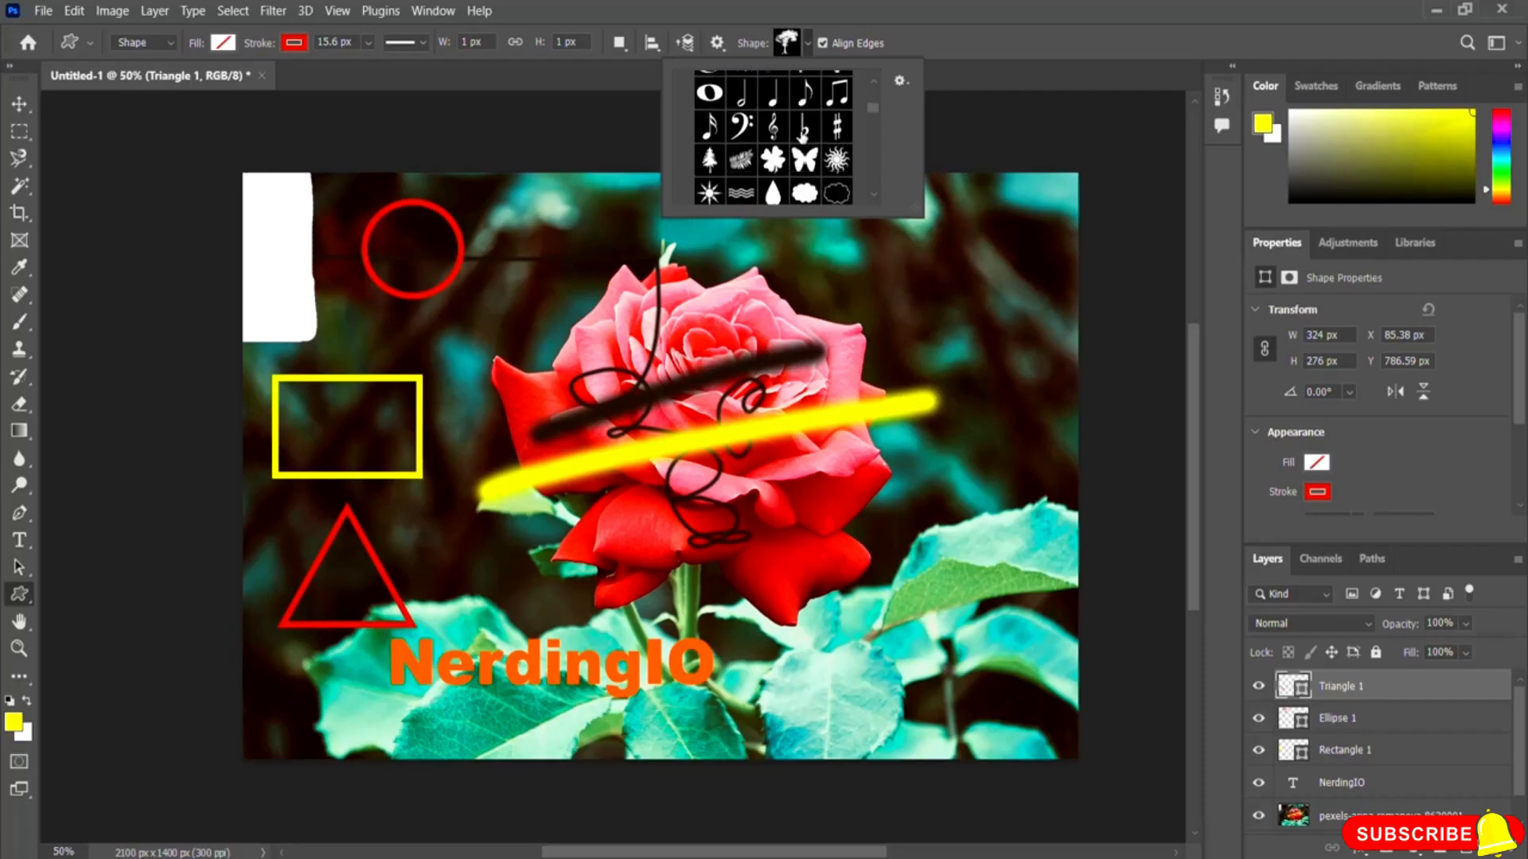
scroll(802, 131, down, 8)
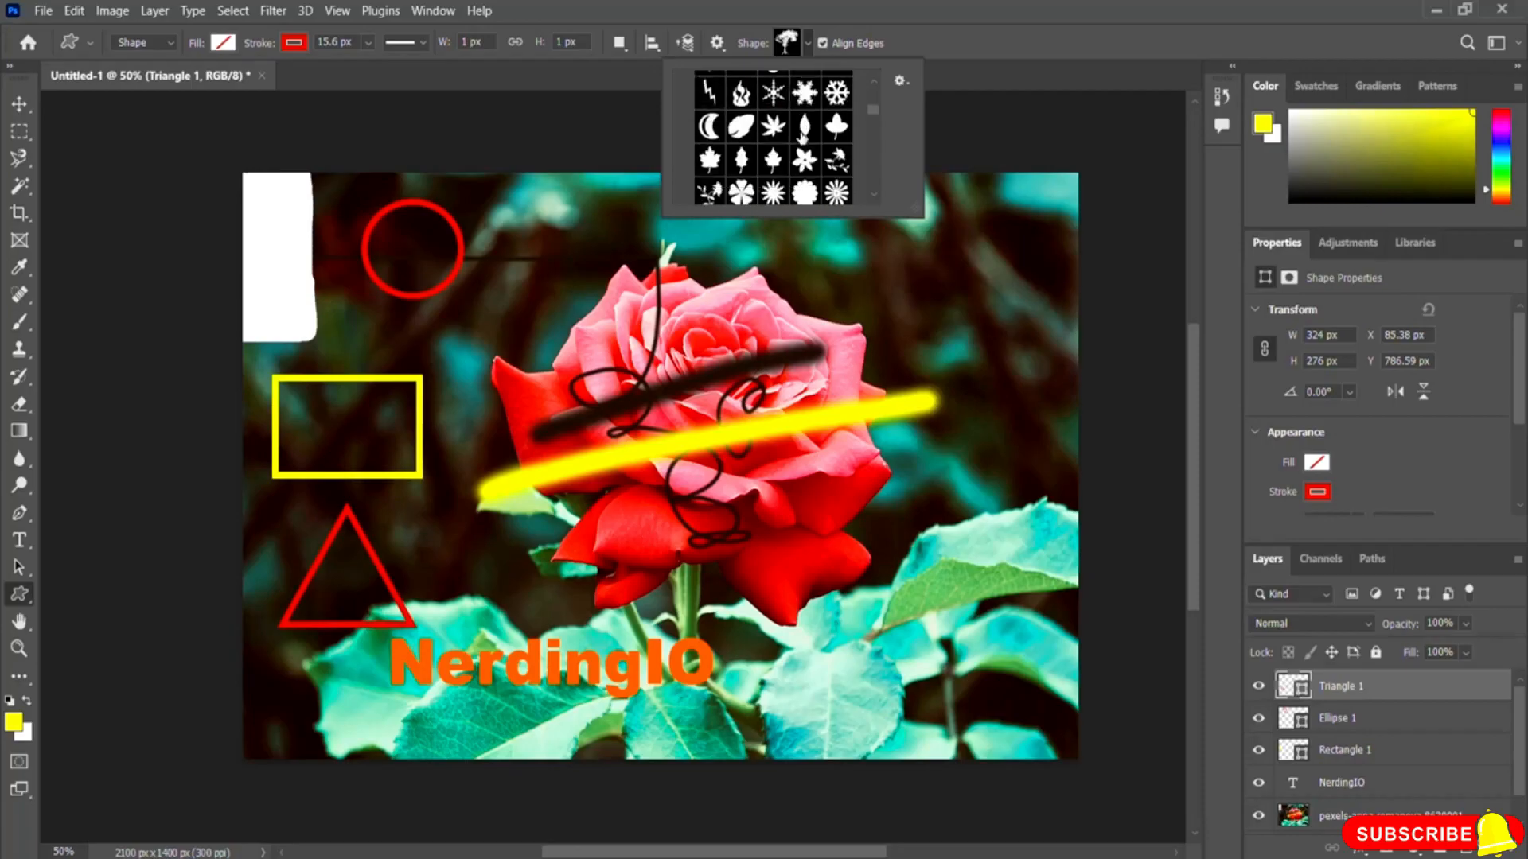
scroll(802, 135, down, 8)
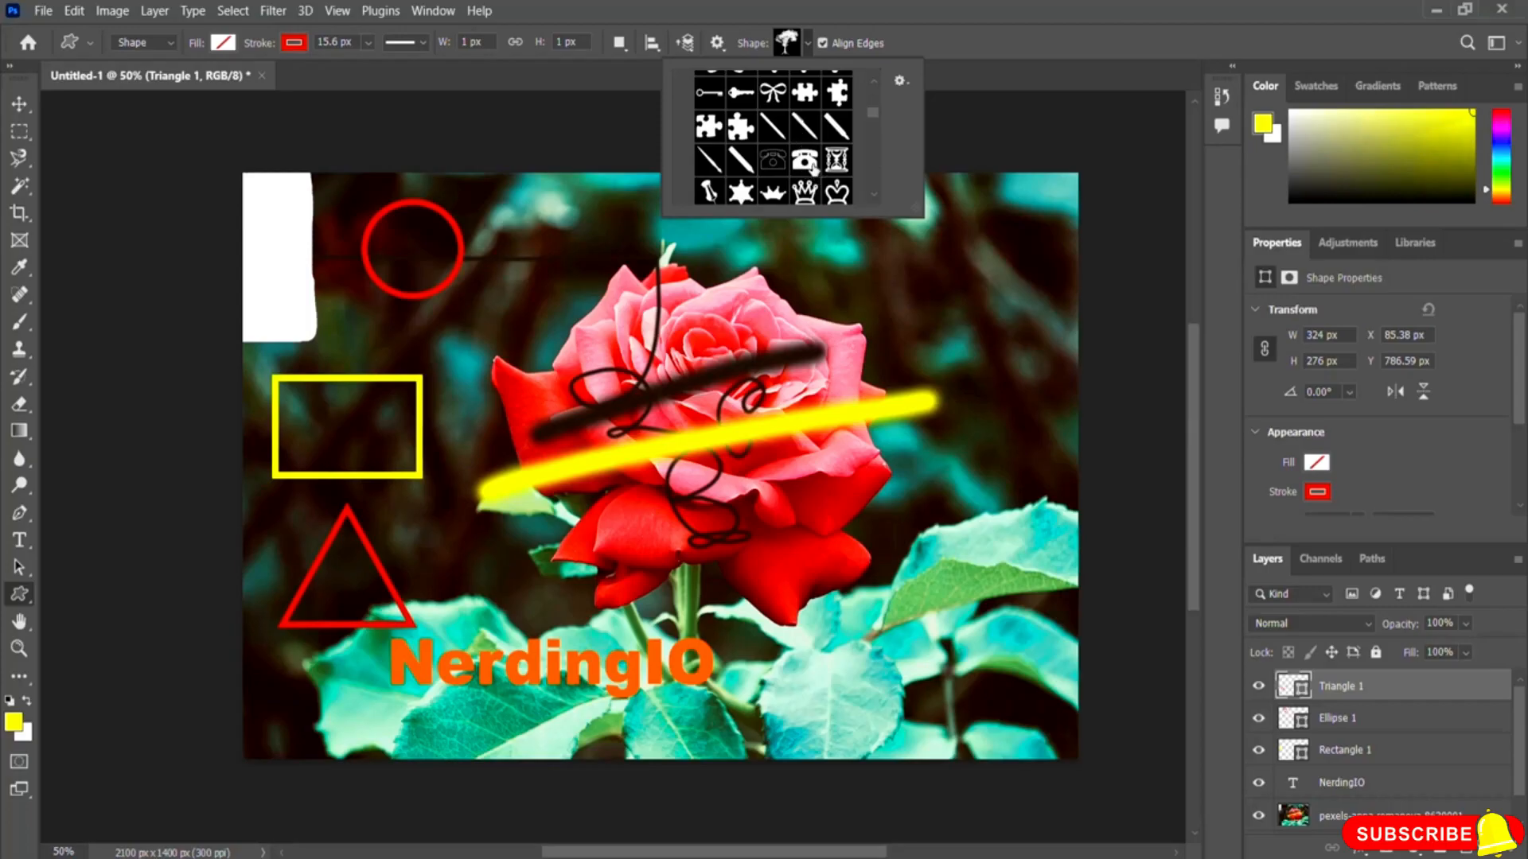
click(804, 163)
drag(835, 243, 912, 295)
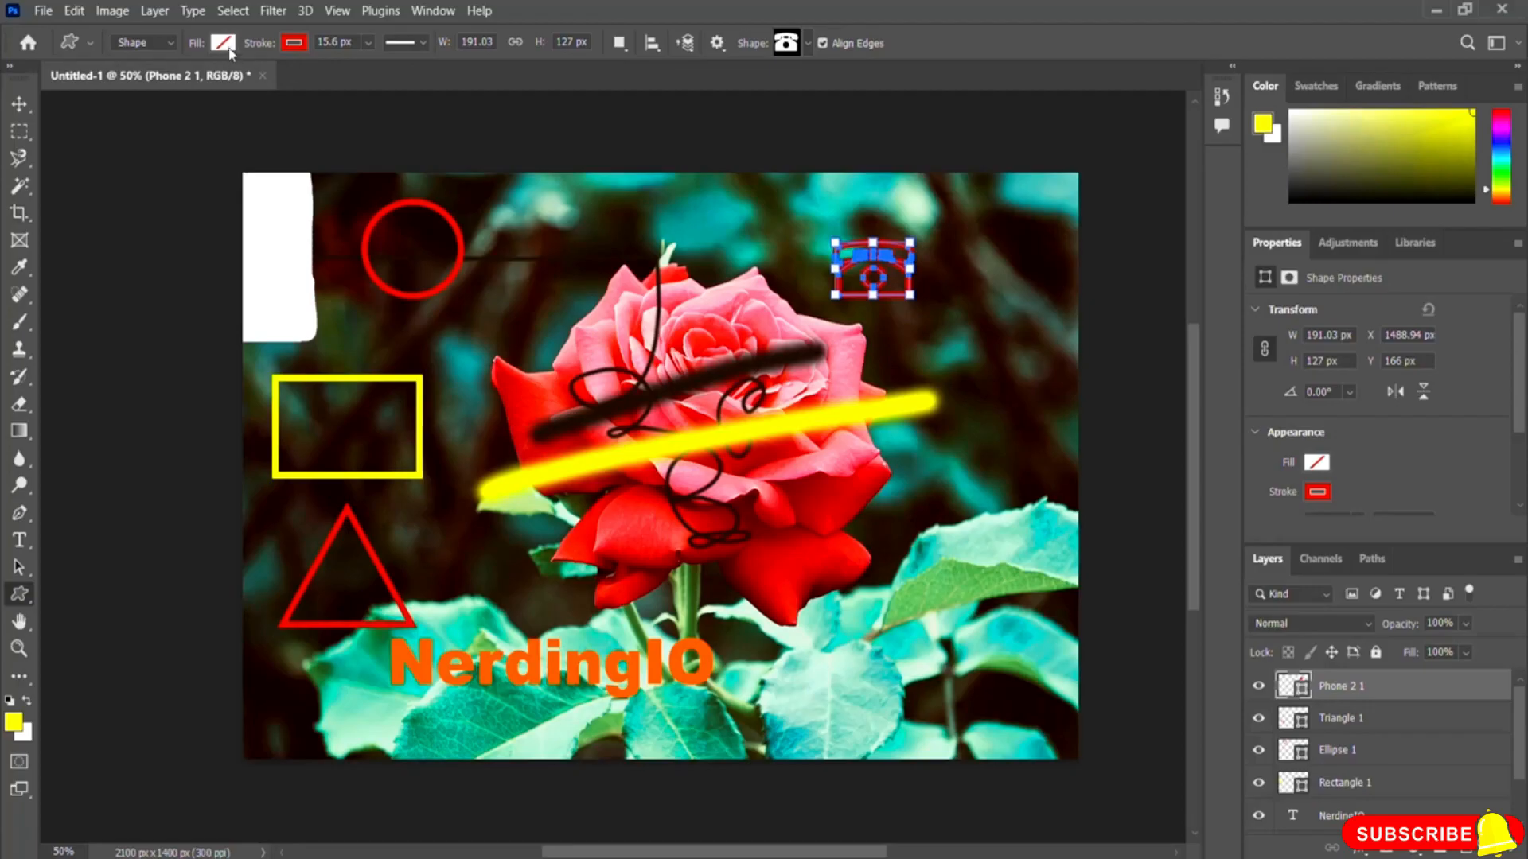
Step: Give the telephone shape a white fill and a black stroke of 4.68 px, then commit it
click(224, 43)
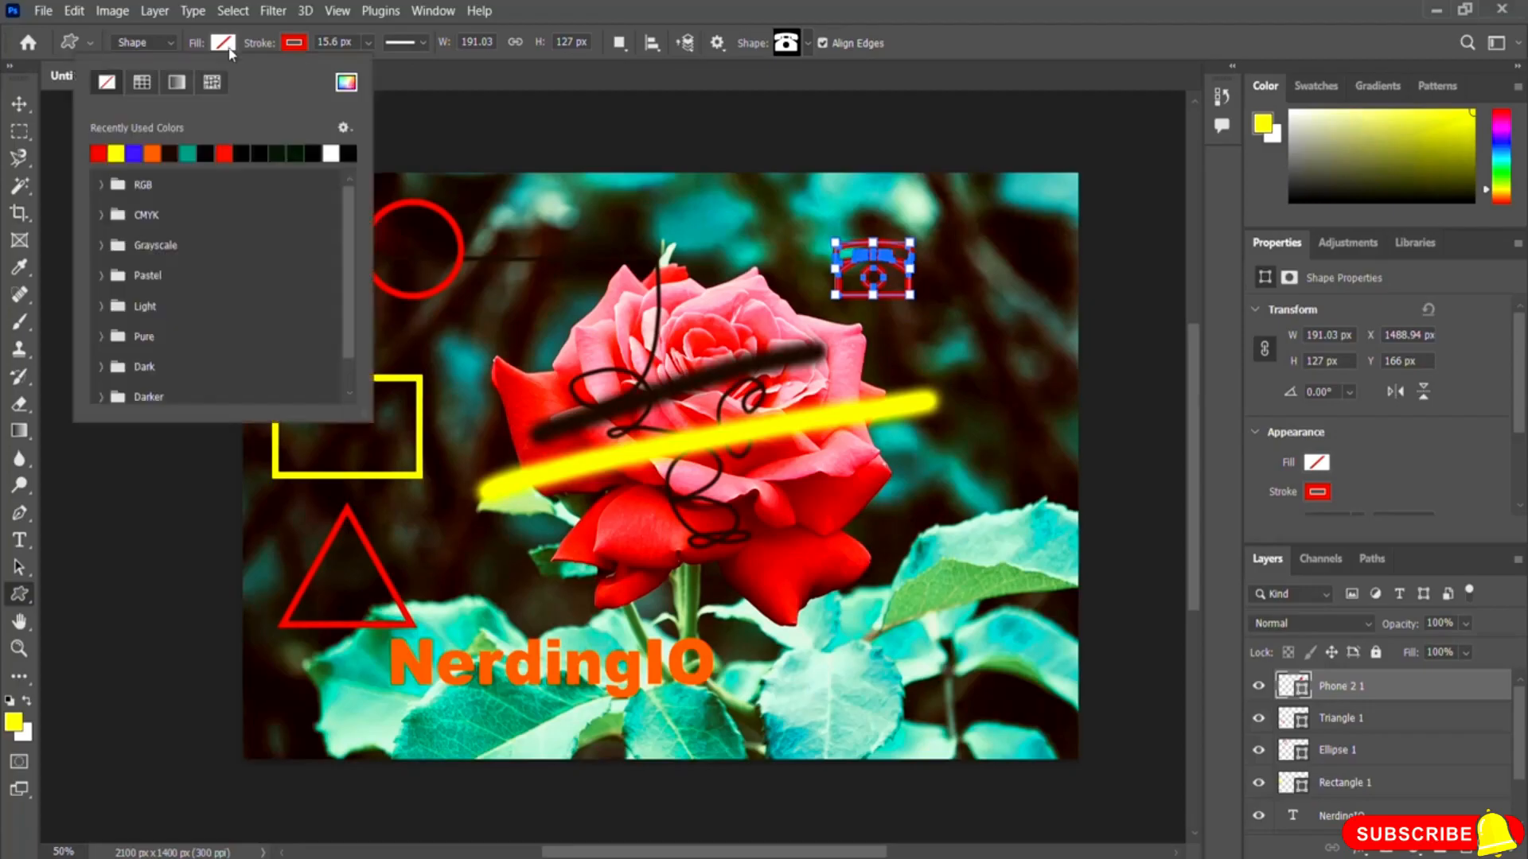
click(332, 152)
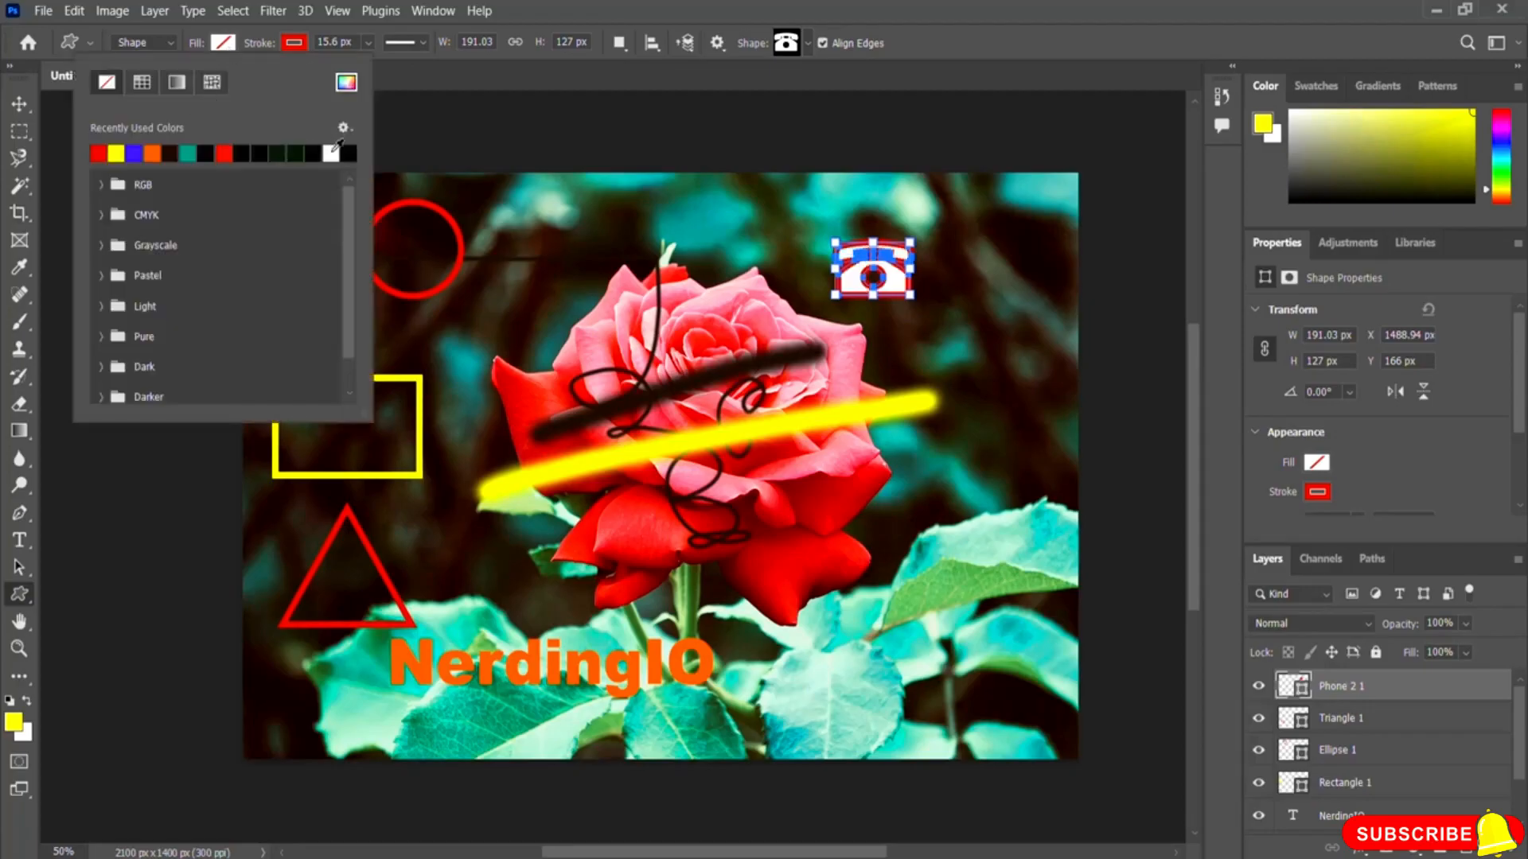
click(299, 46)
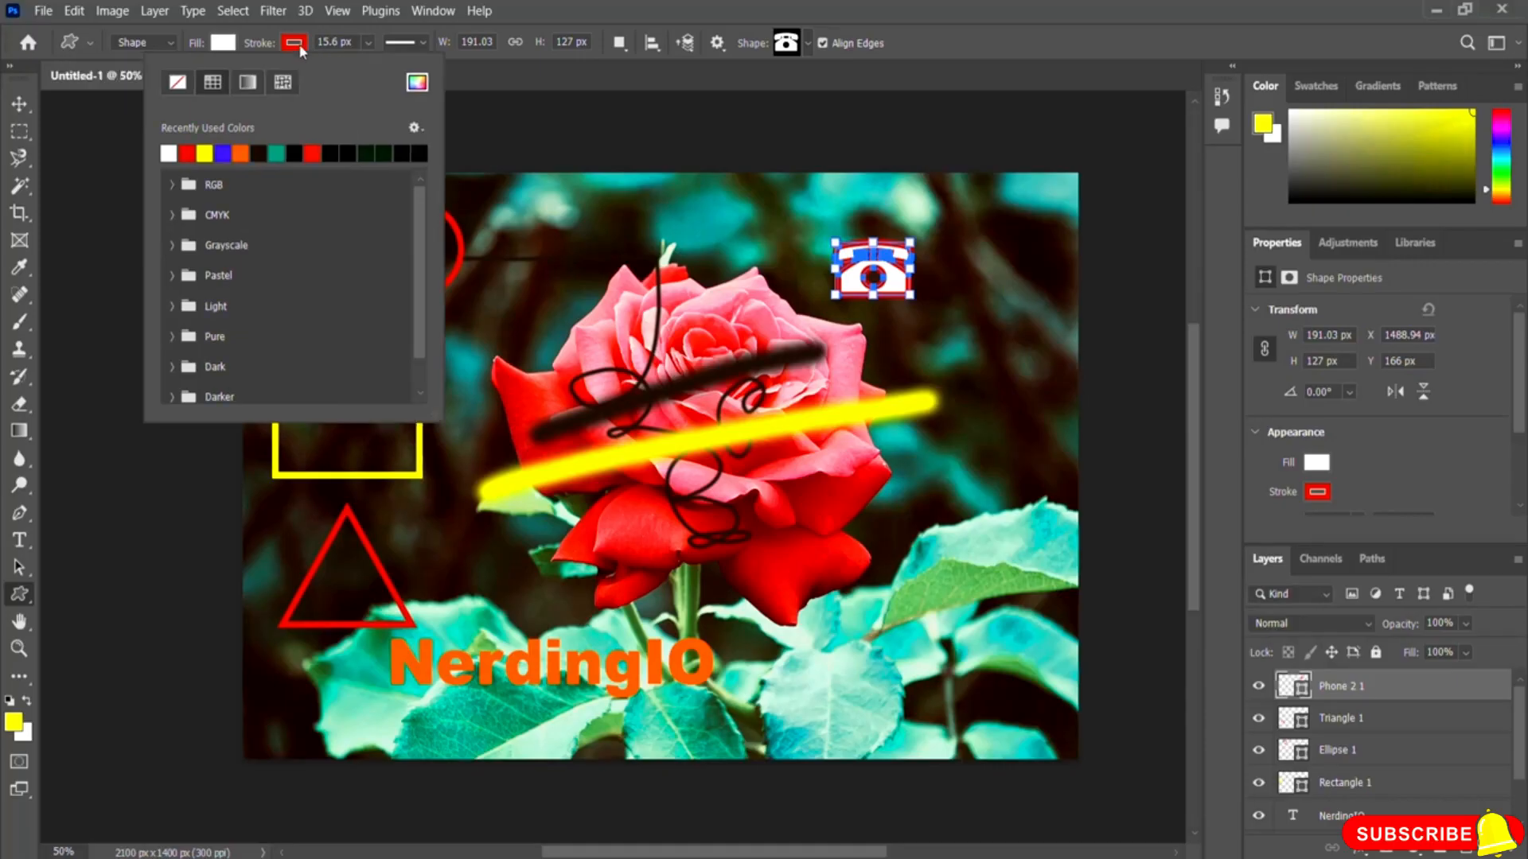
click(335, 151)
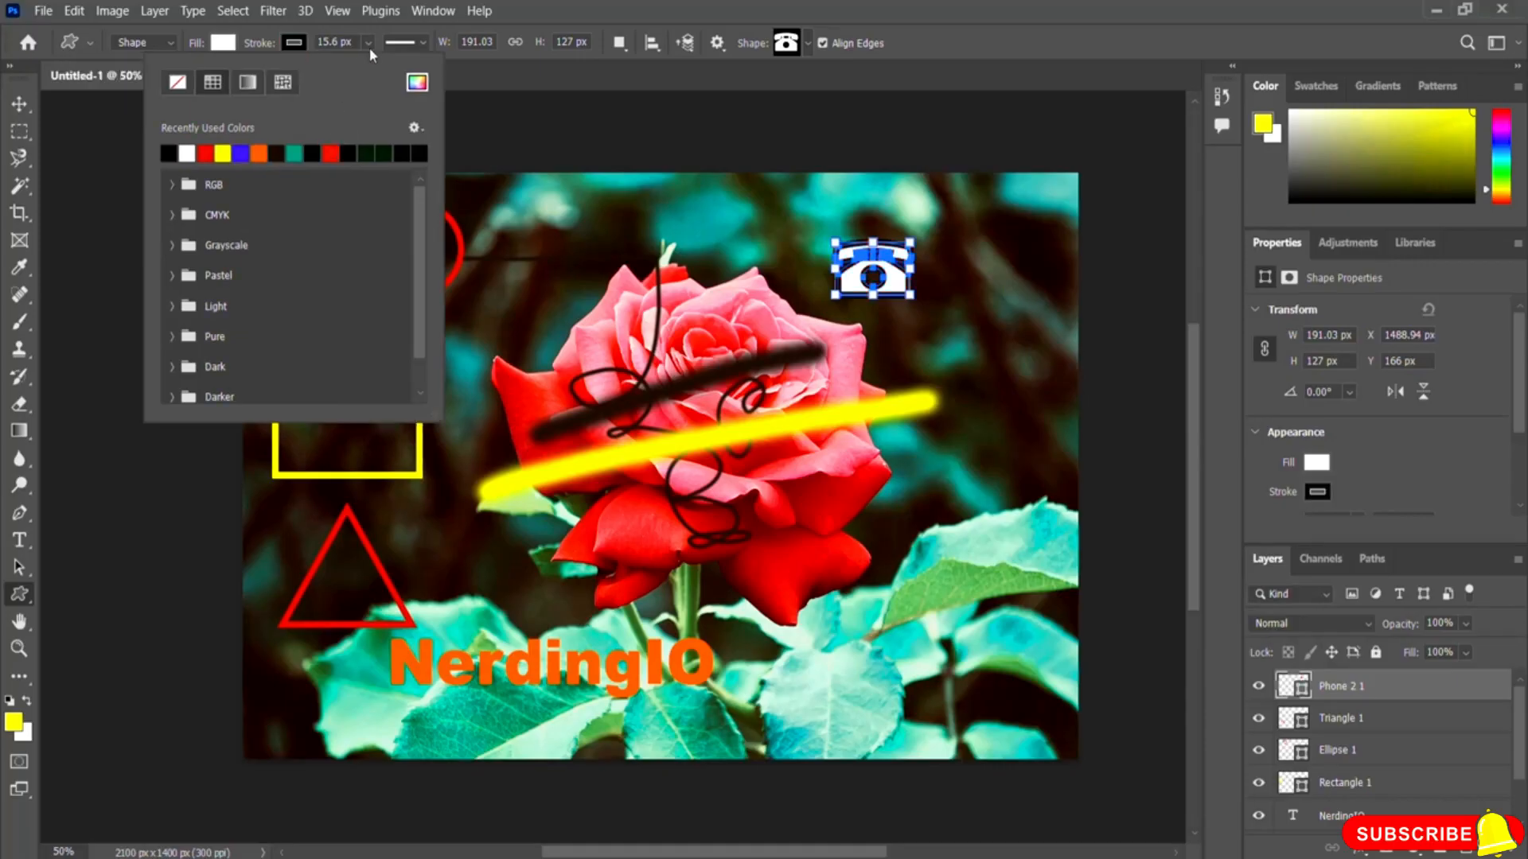
click(368, 42)
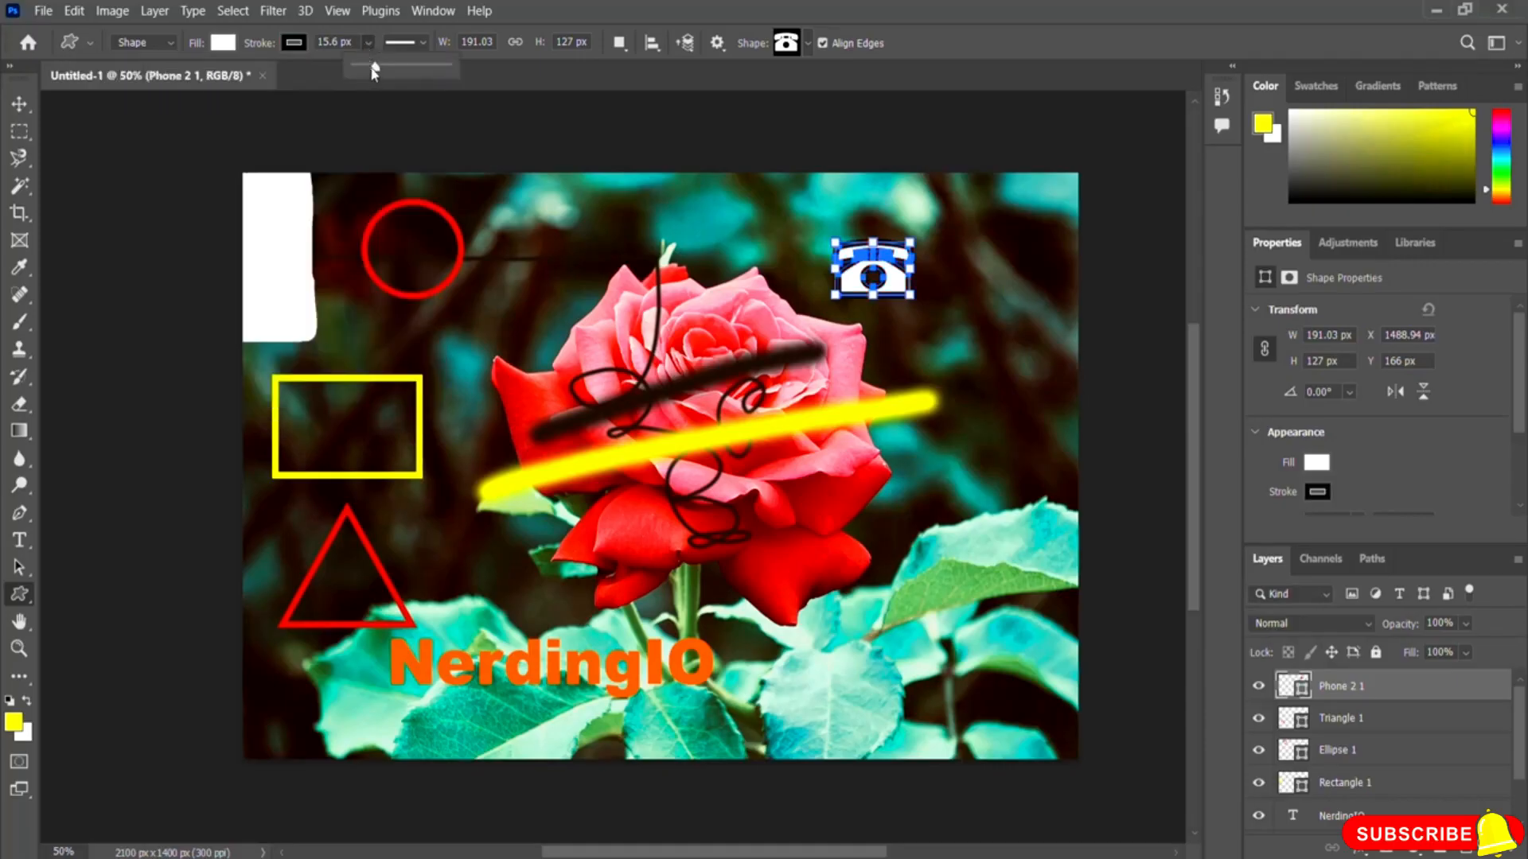
drag(374, 68, 370, 73)
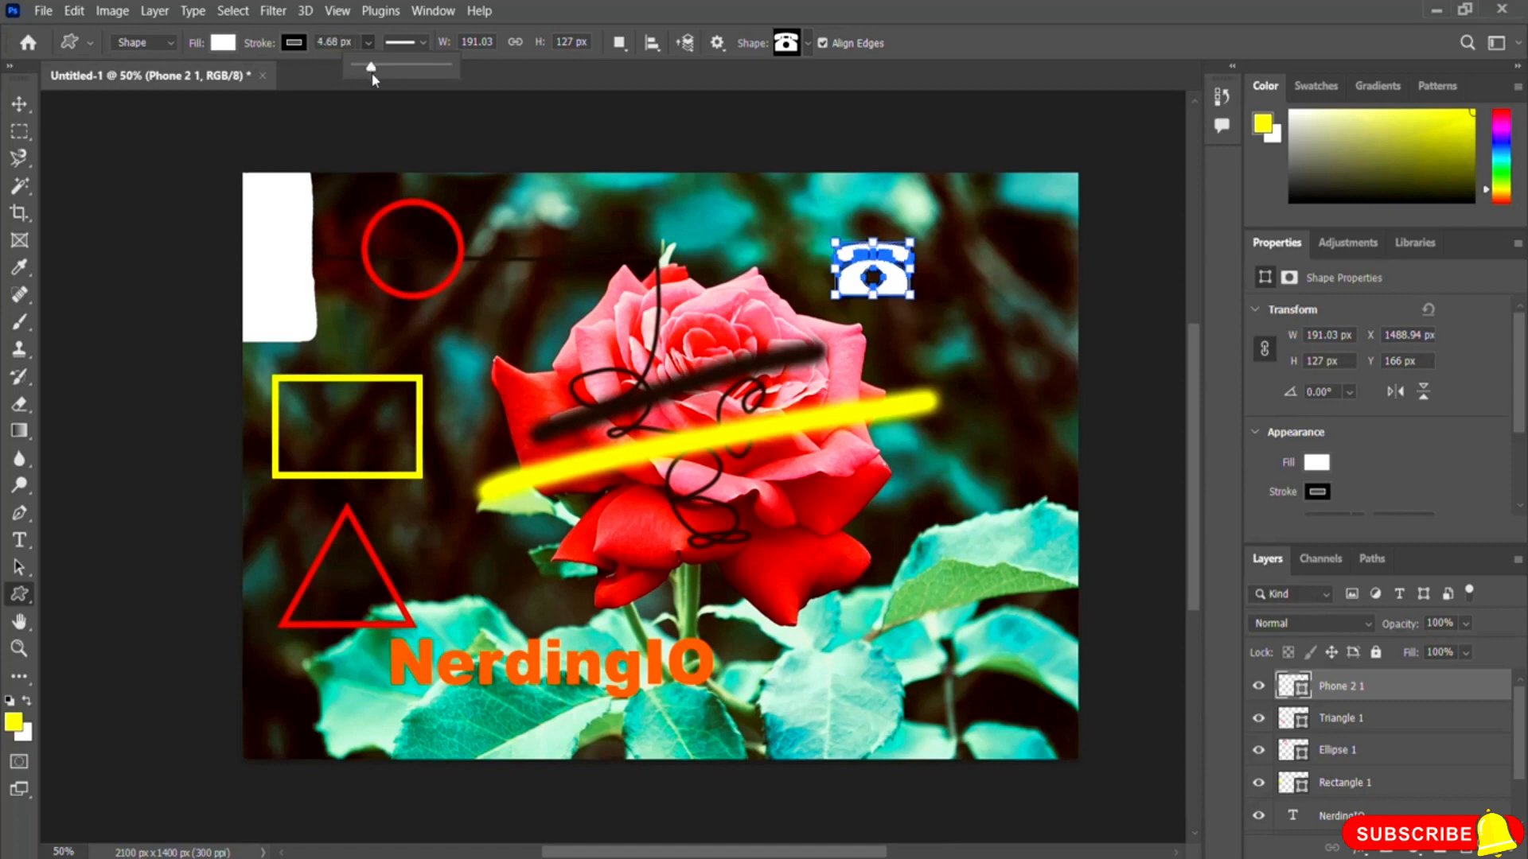
click(1001, 365)
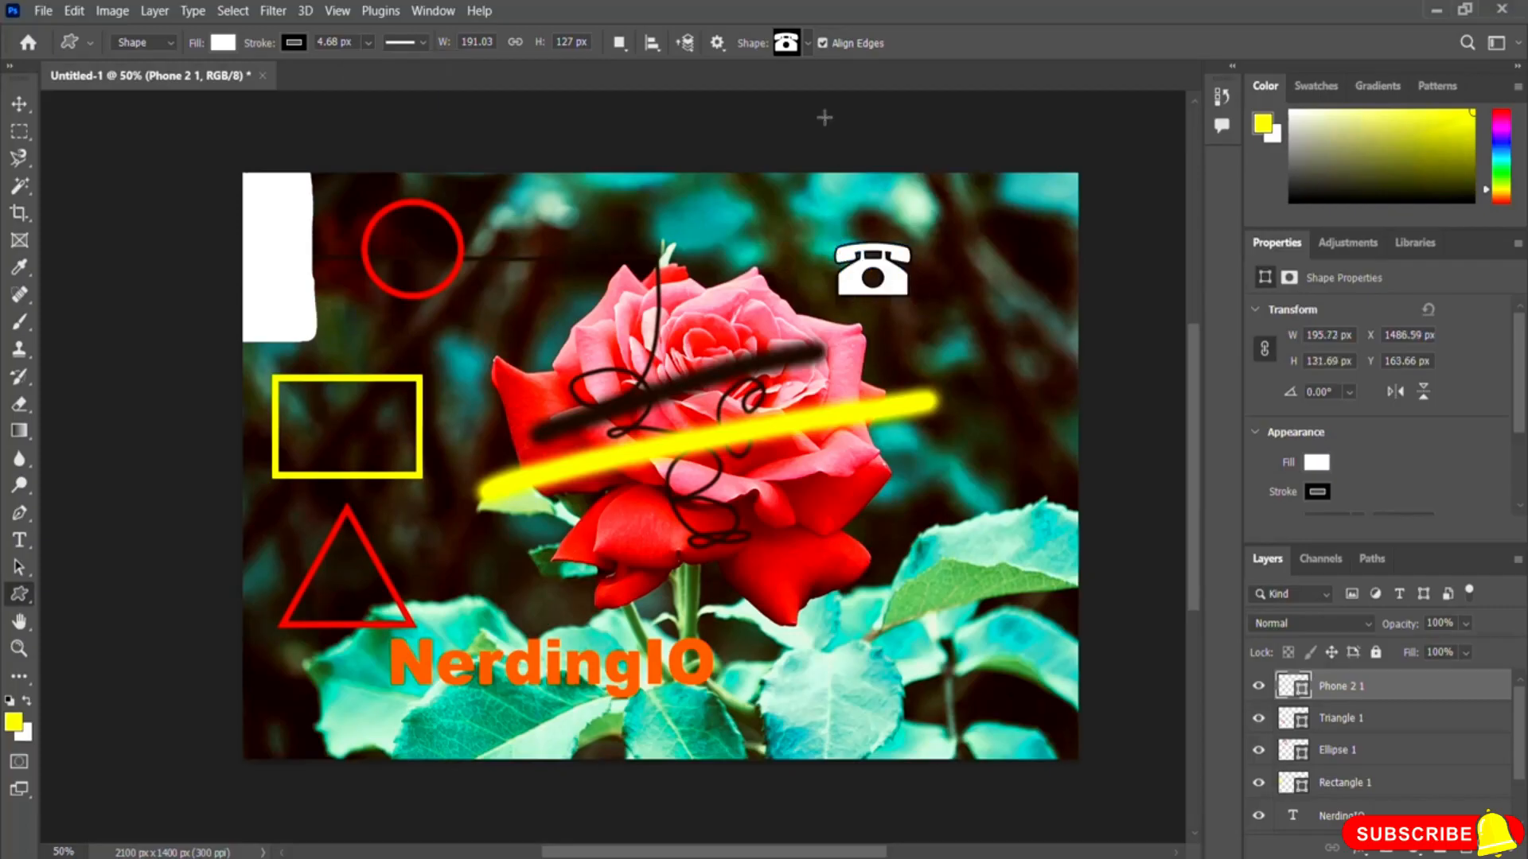
Step: Pick the envelope shape from the library and draw it about 185 by 127 px below the telephone, then commit it
click(807, 48)
scroll(873, 117, down, 3)
scroll(873, 123, down, 2)
scroll(873, 122, up, 2)
scroll(772, 137, down, 5)
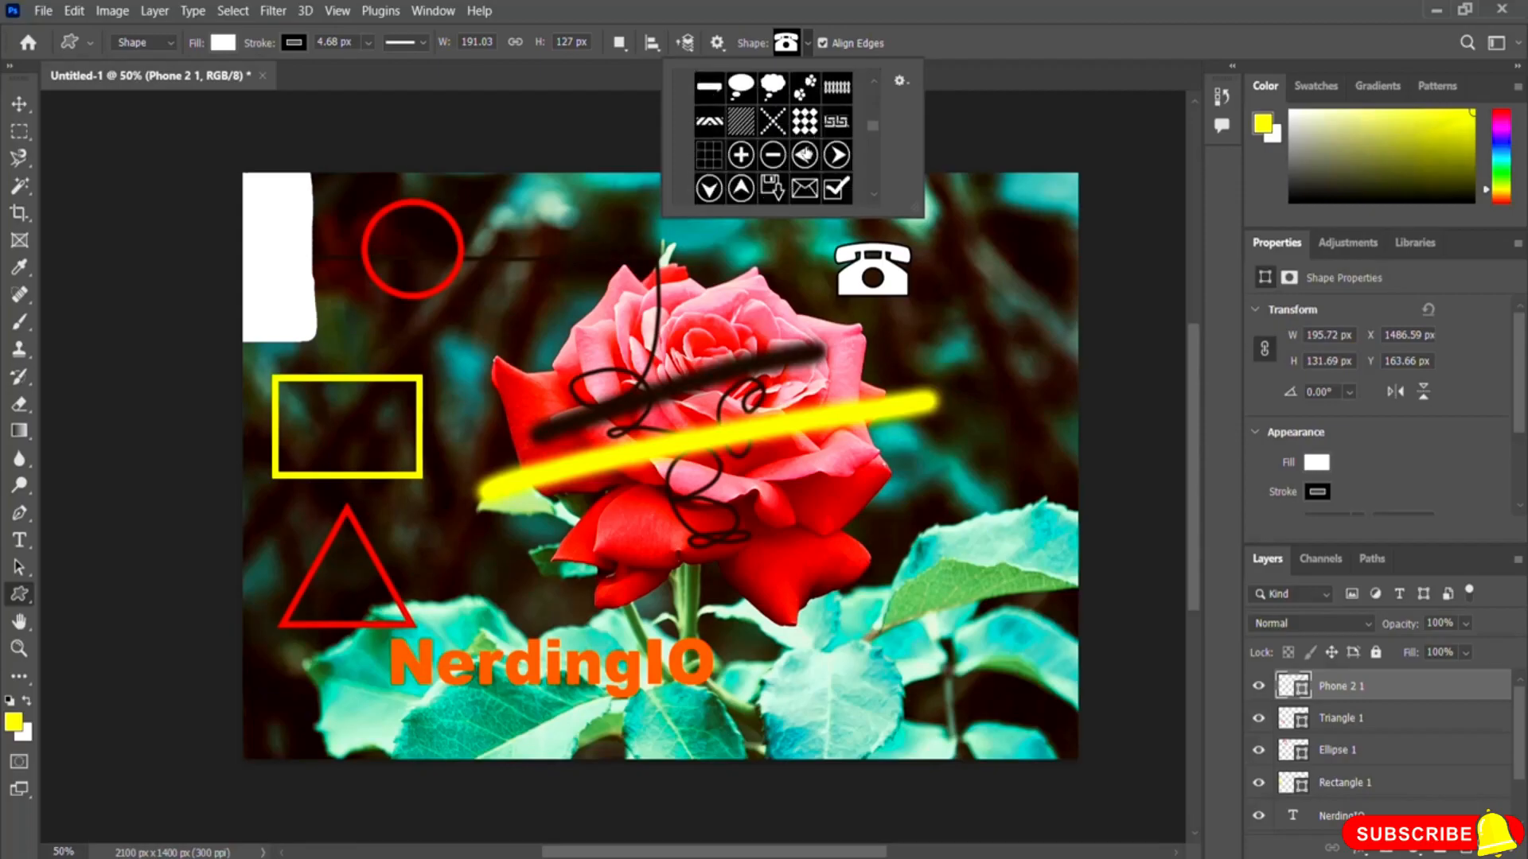
click(805, 189)
drag(885, 315, 964, 367)
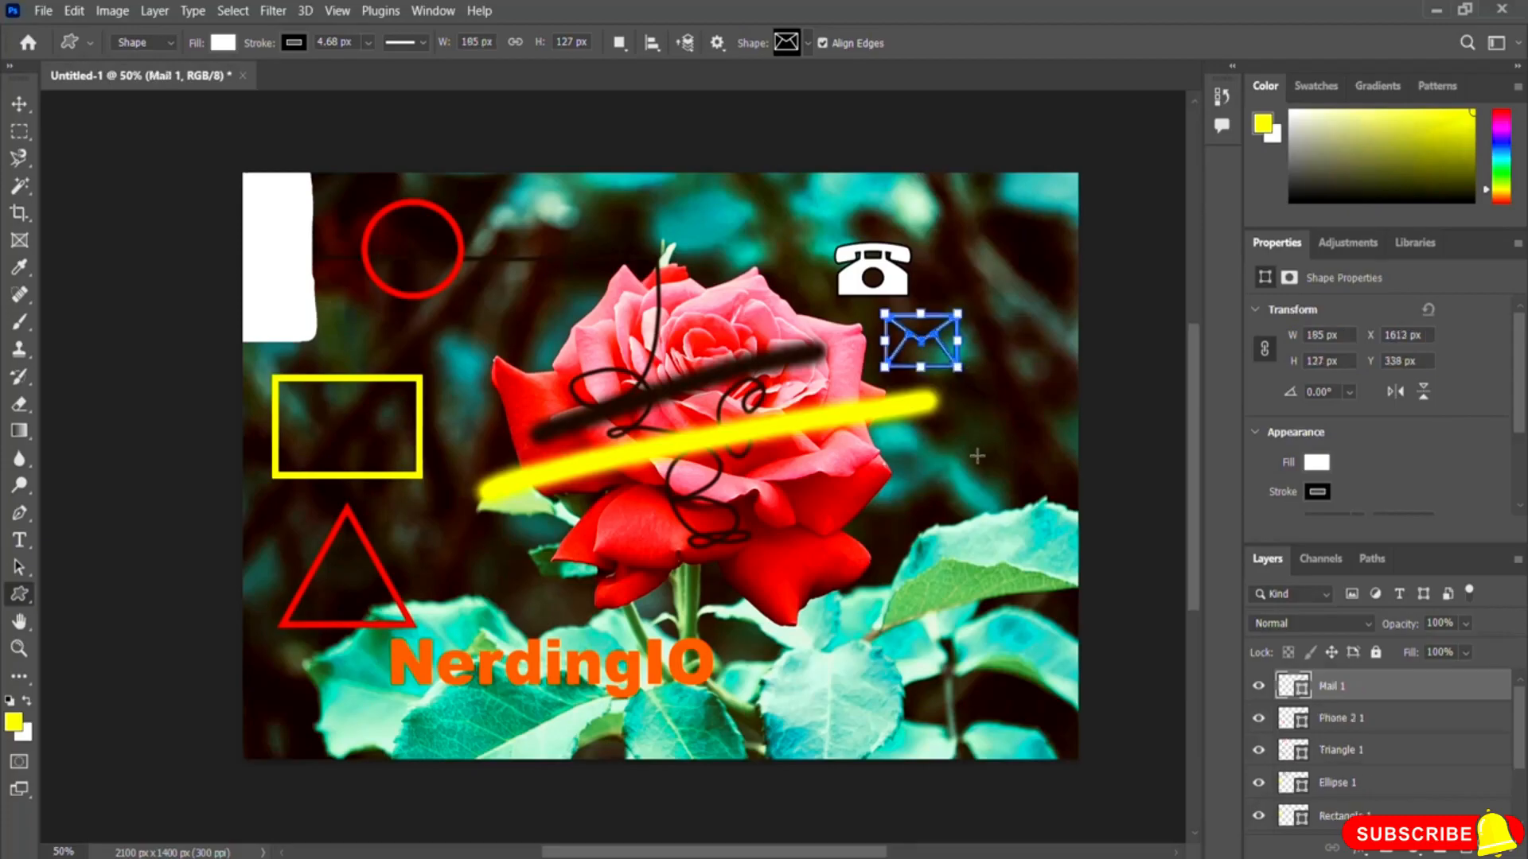
key(Return)
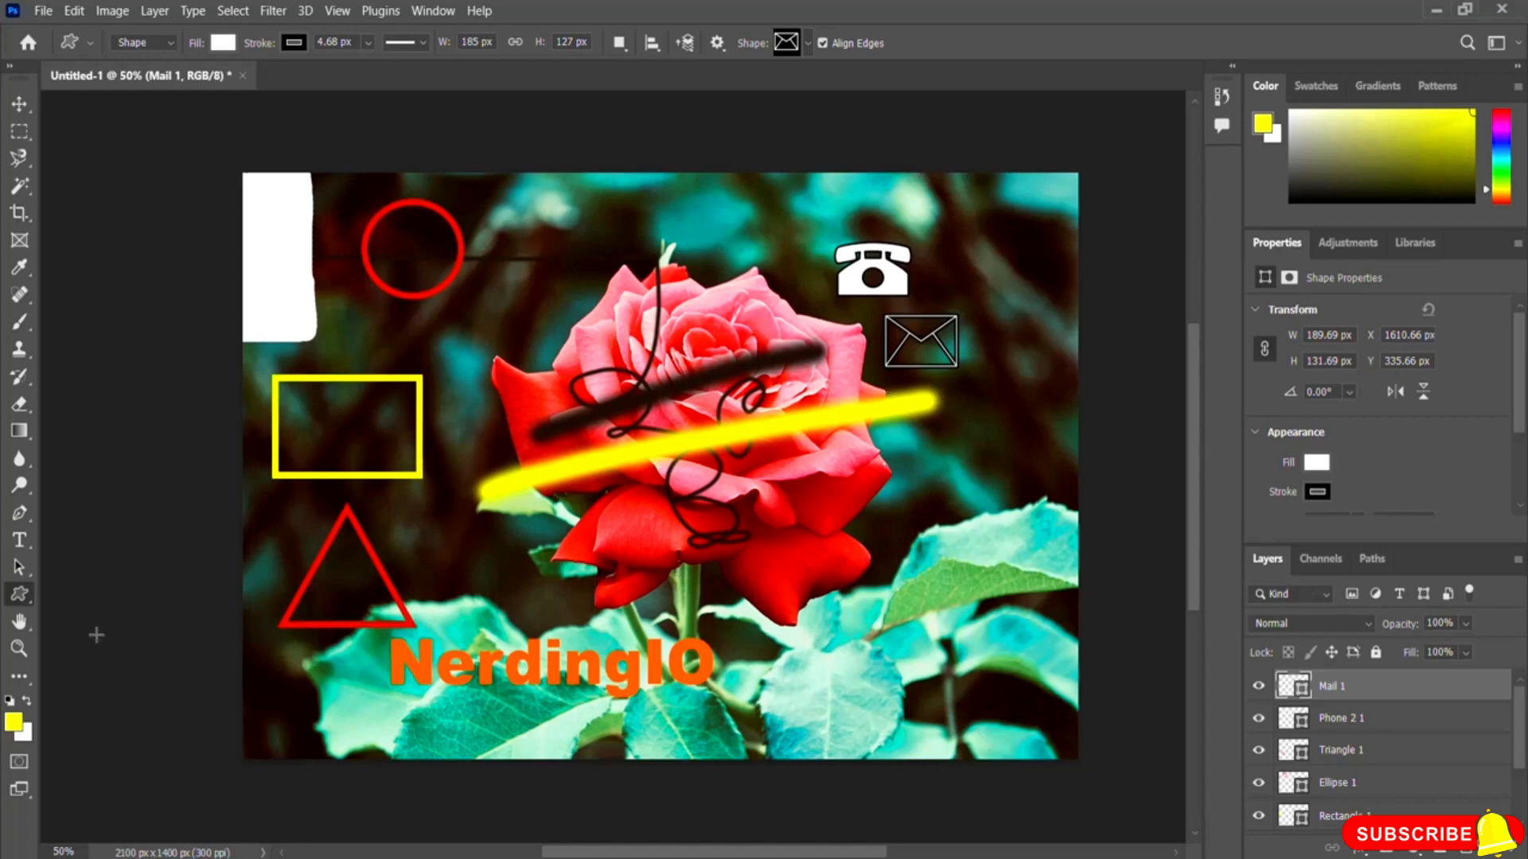
Step: Switch to the Zoom tool and zoom in repeatedly on the rose's centre up to 300%
right_click(20, 593)
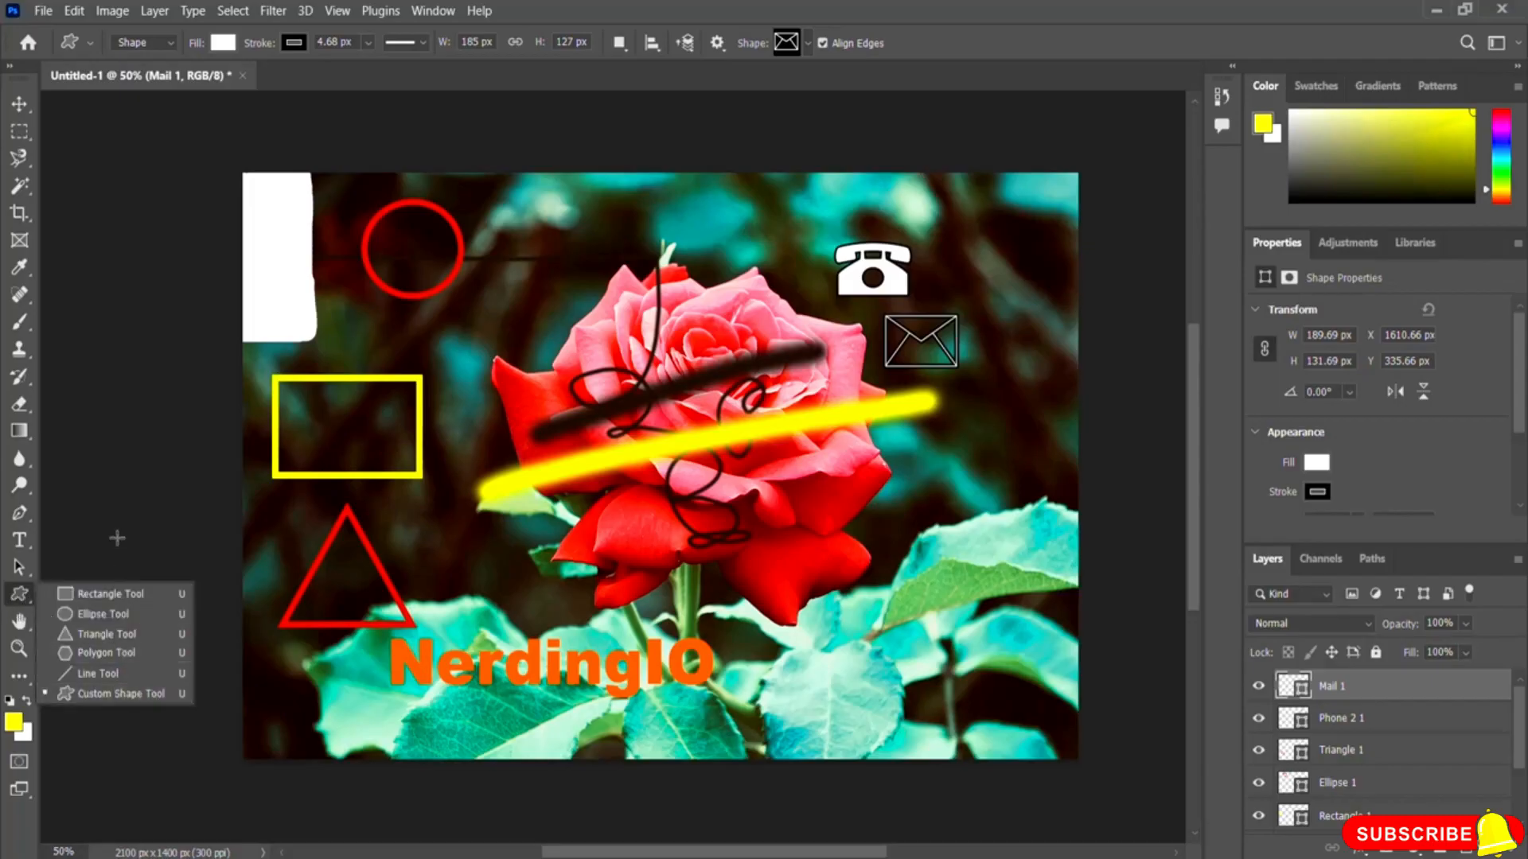
click(22, 598)
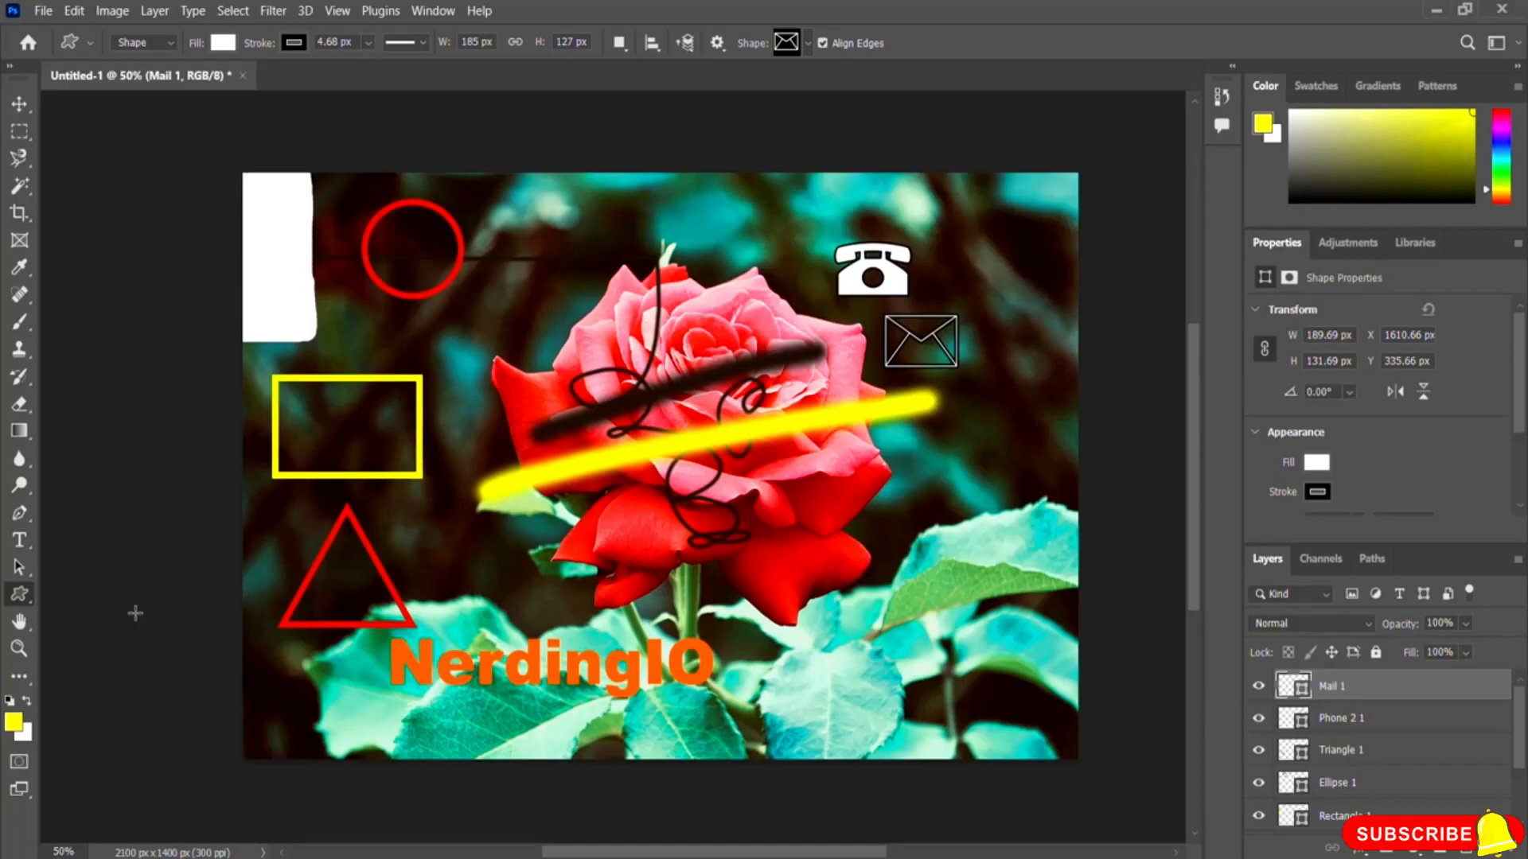
click(19, 650)
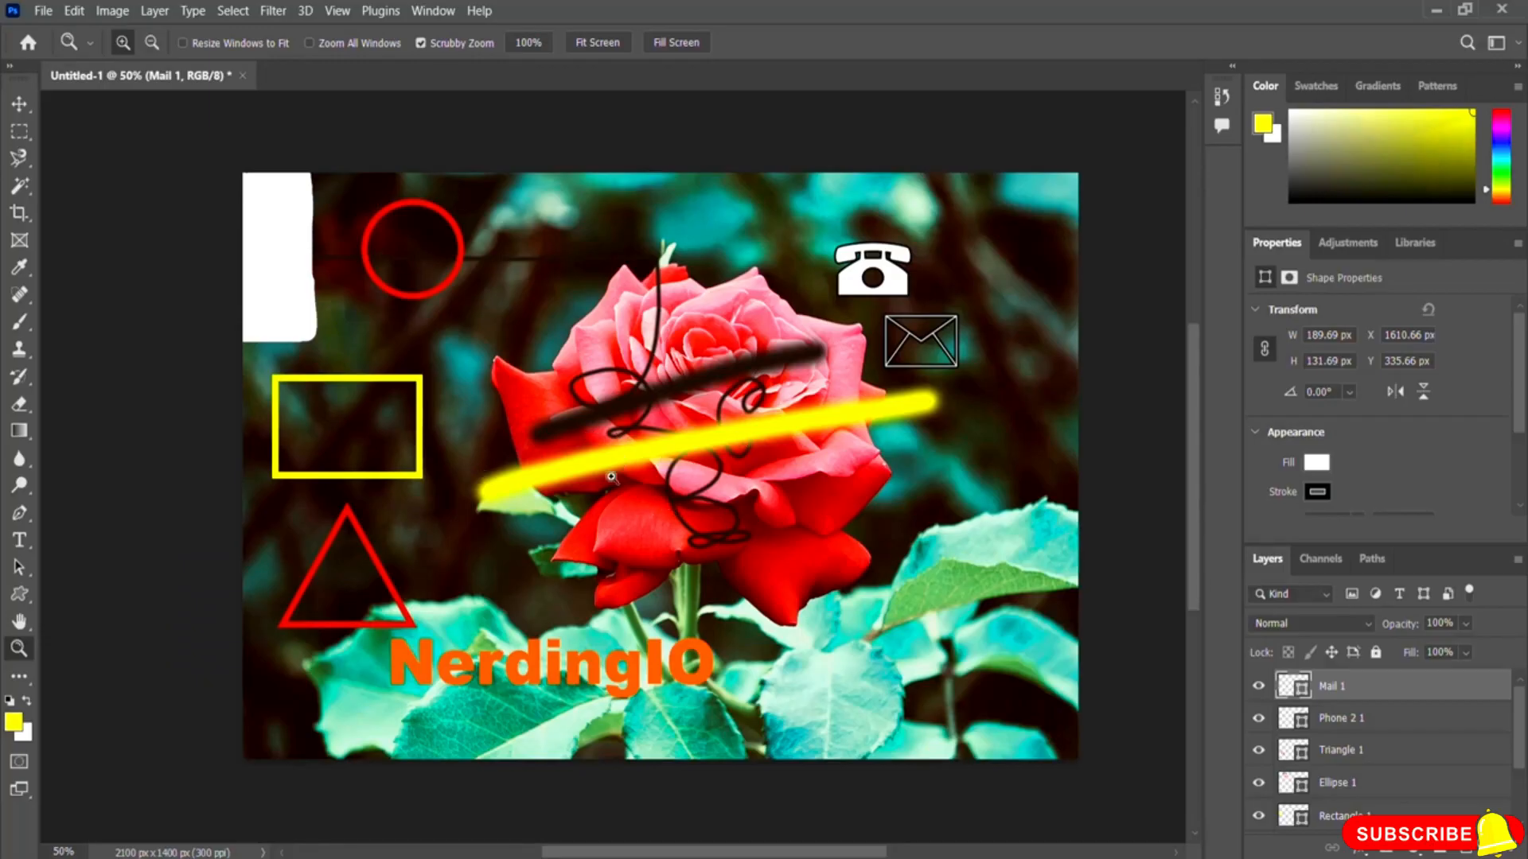
click(657, 451)
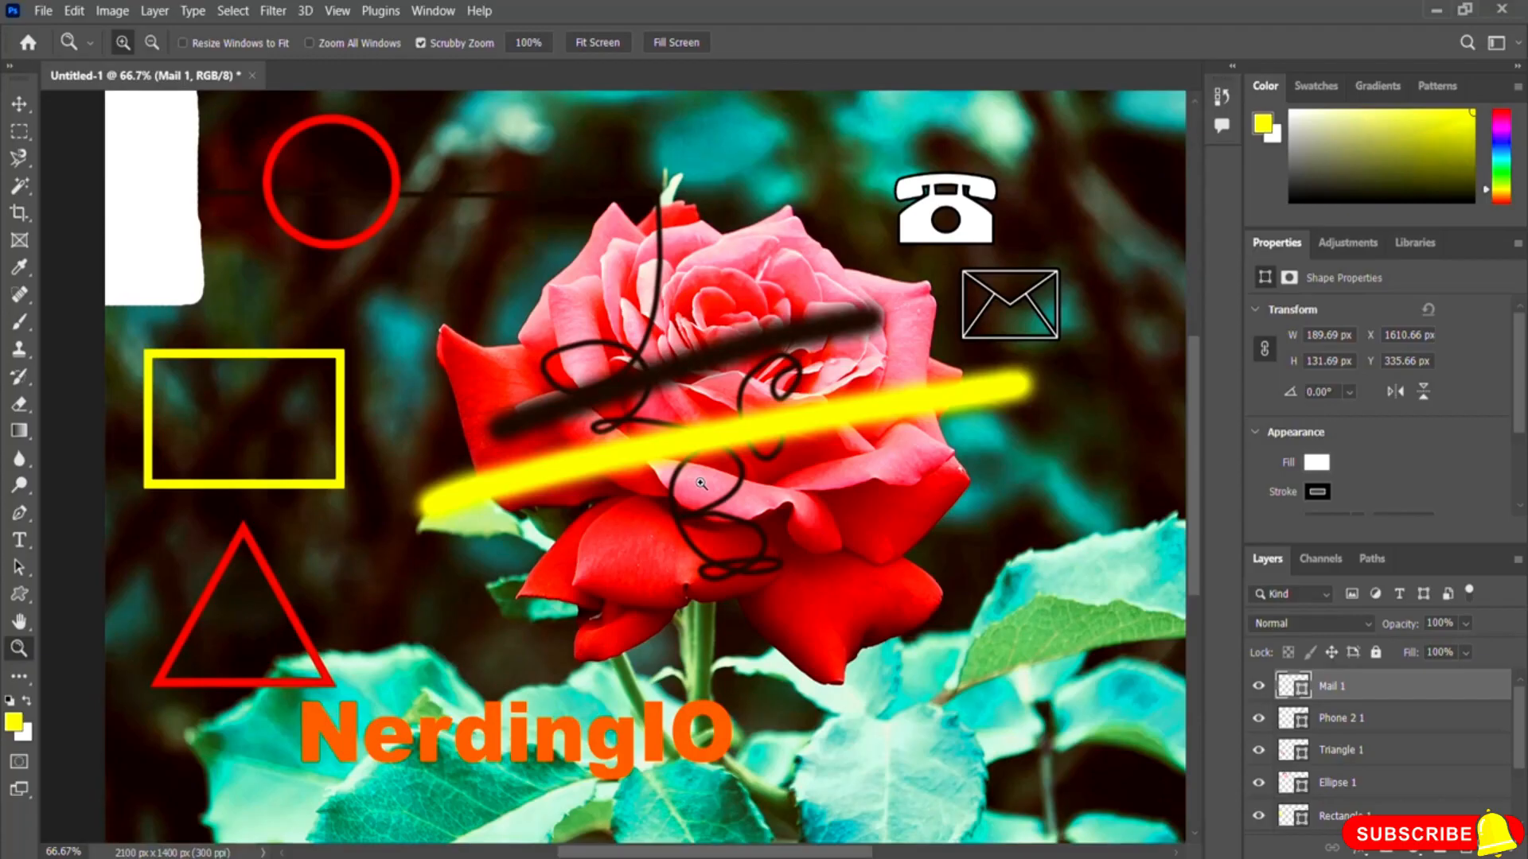
click(742, 492)
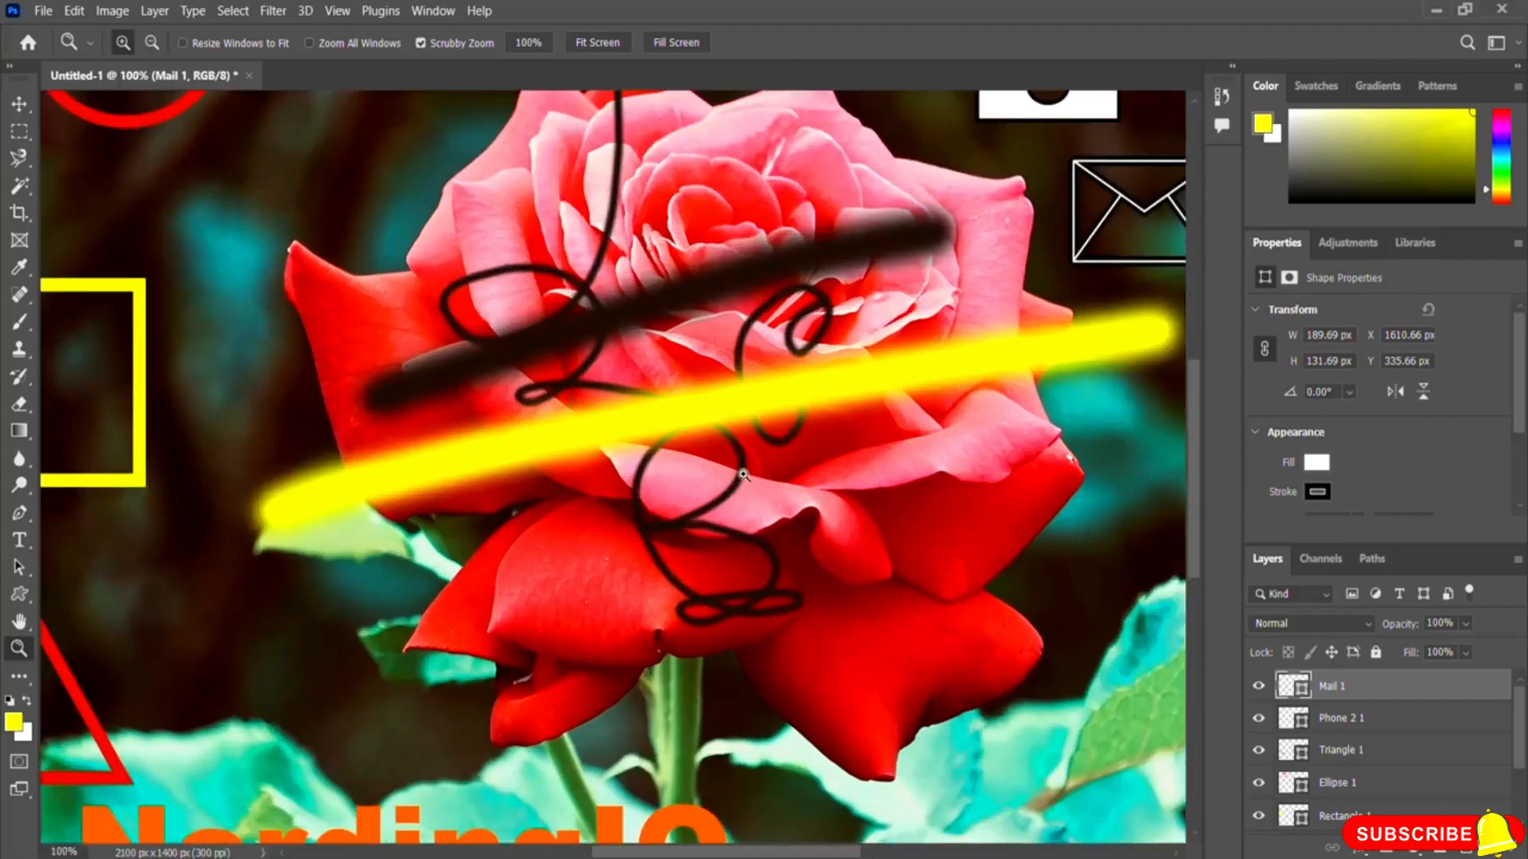
click(743, 477)
click(742, 475)
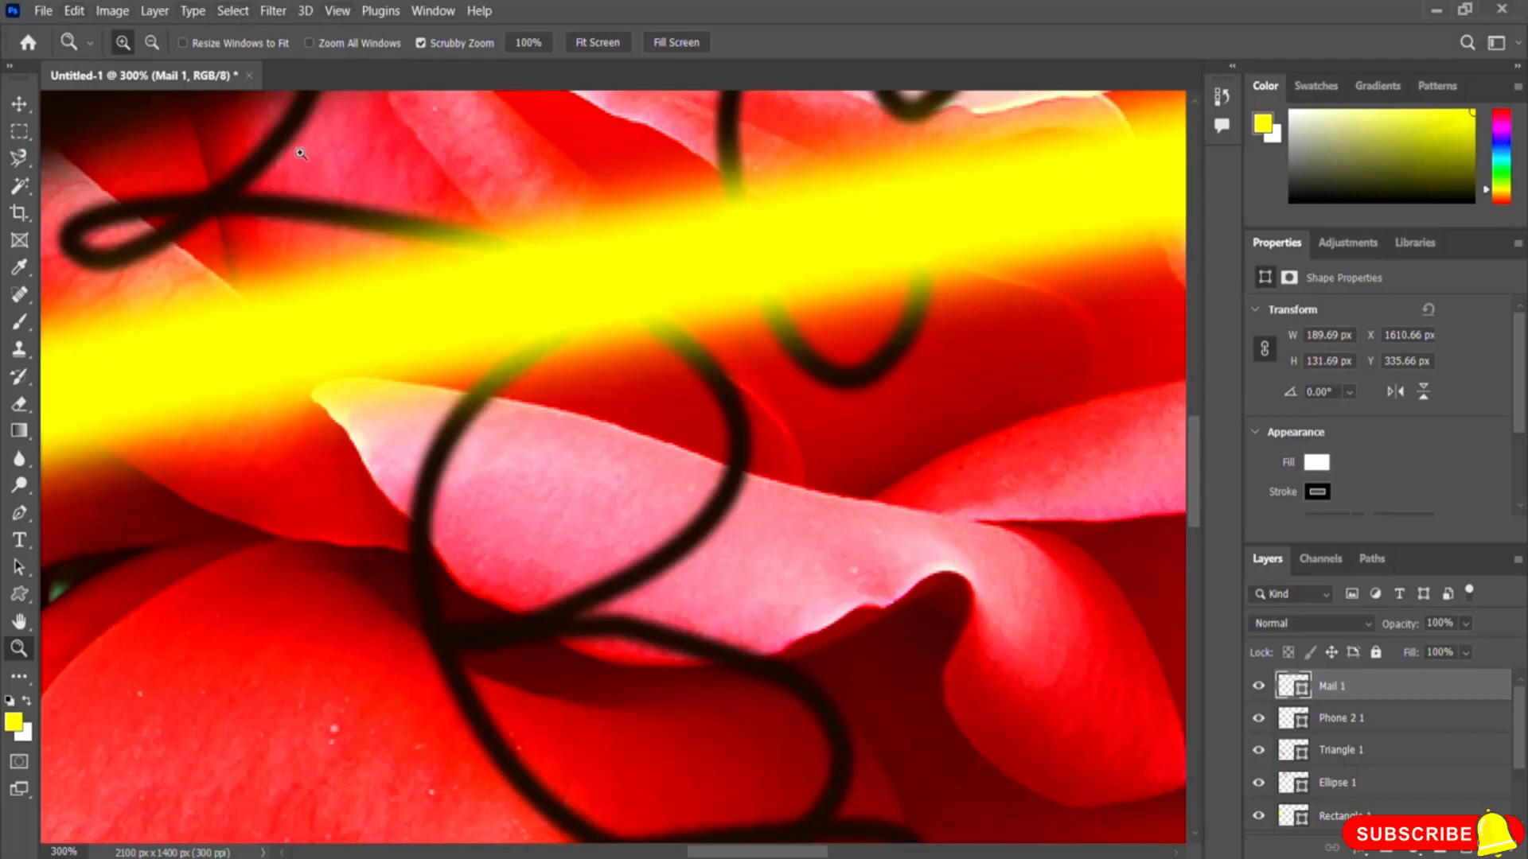
Step: Zoom back out step by step until the whole image is shown at 33.3%
click(333, 13)
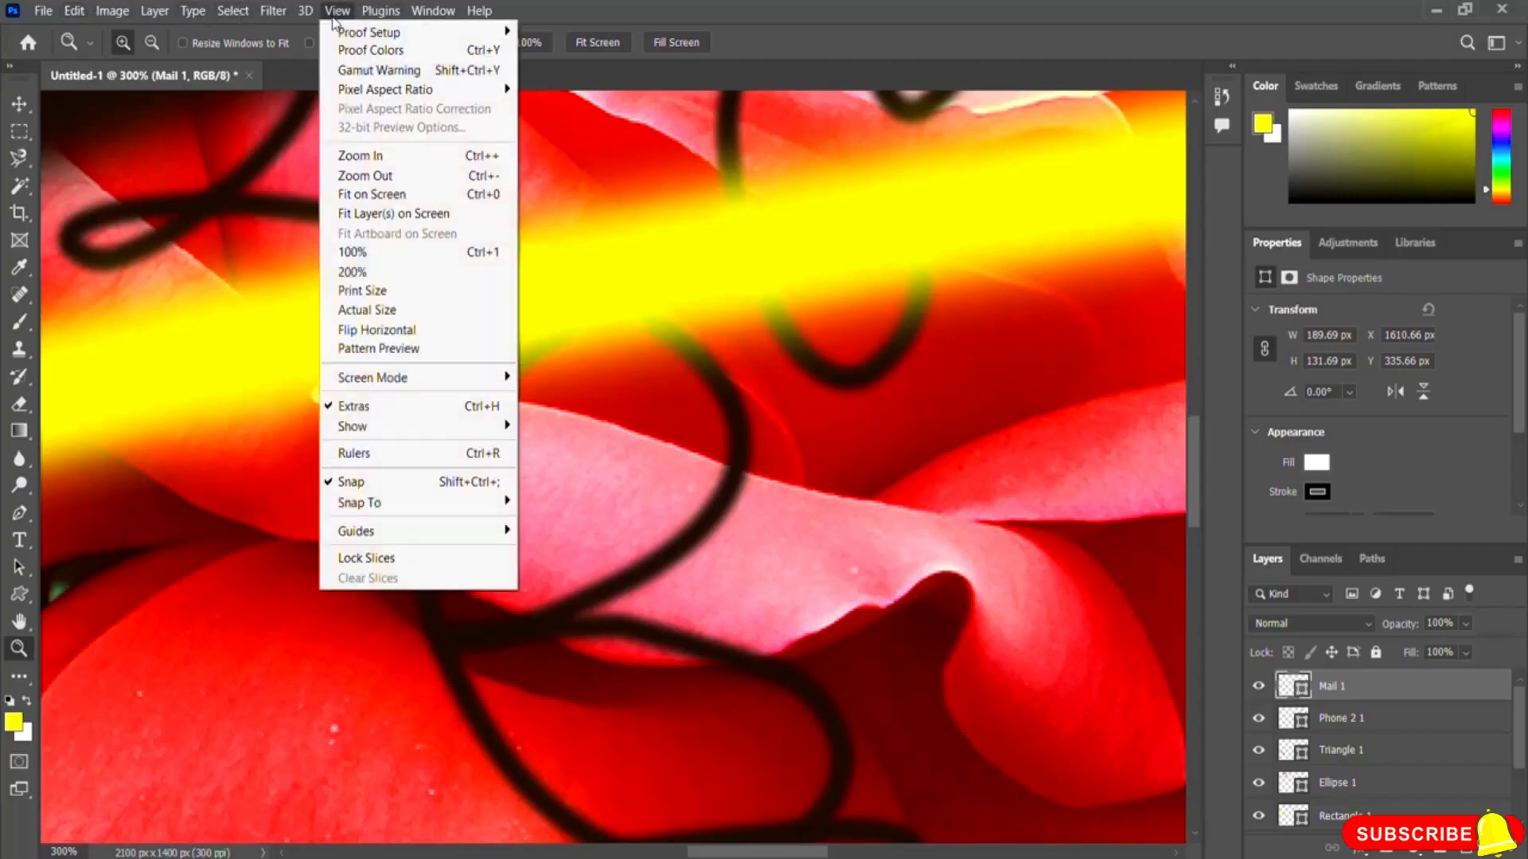
click(408, 183)
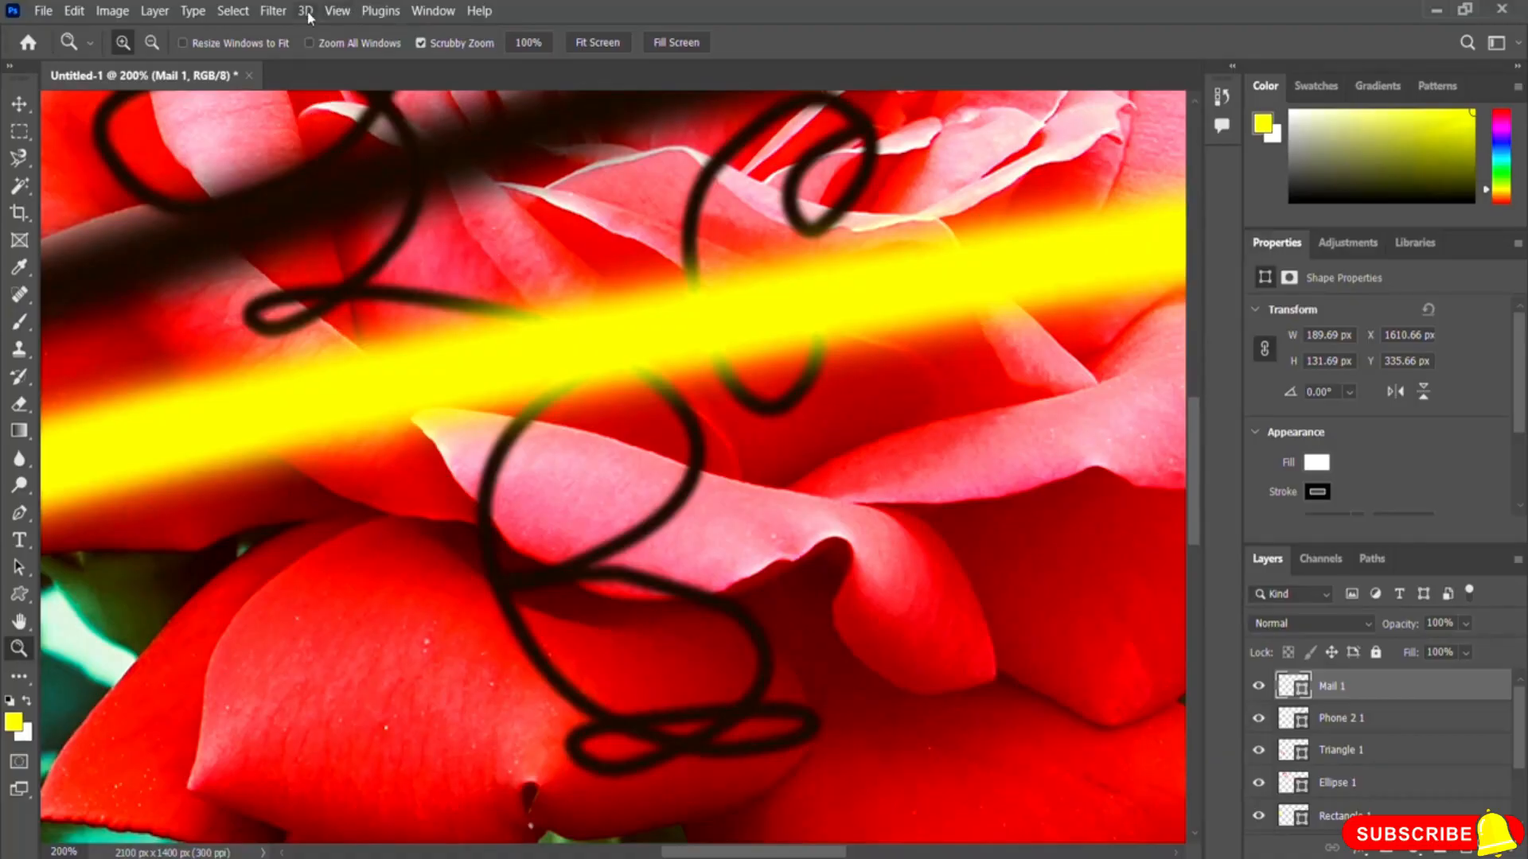
click(337, 10)
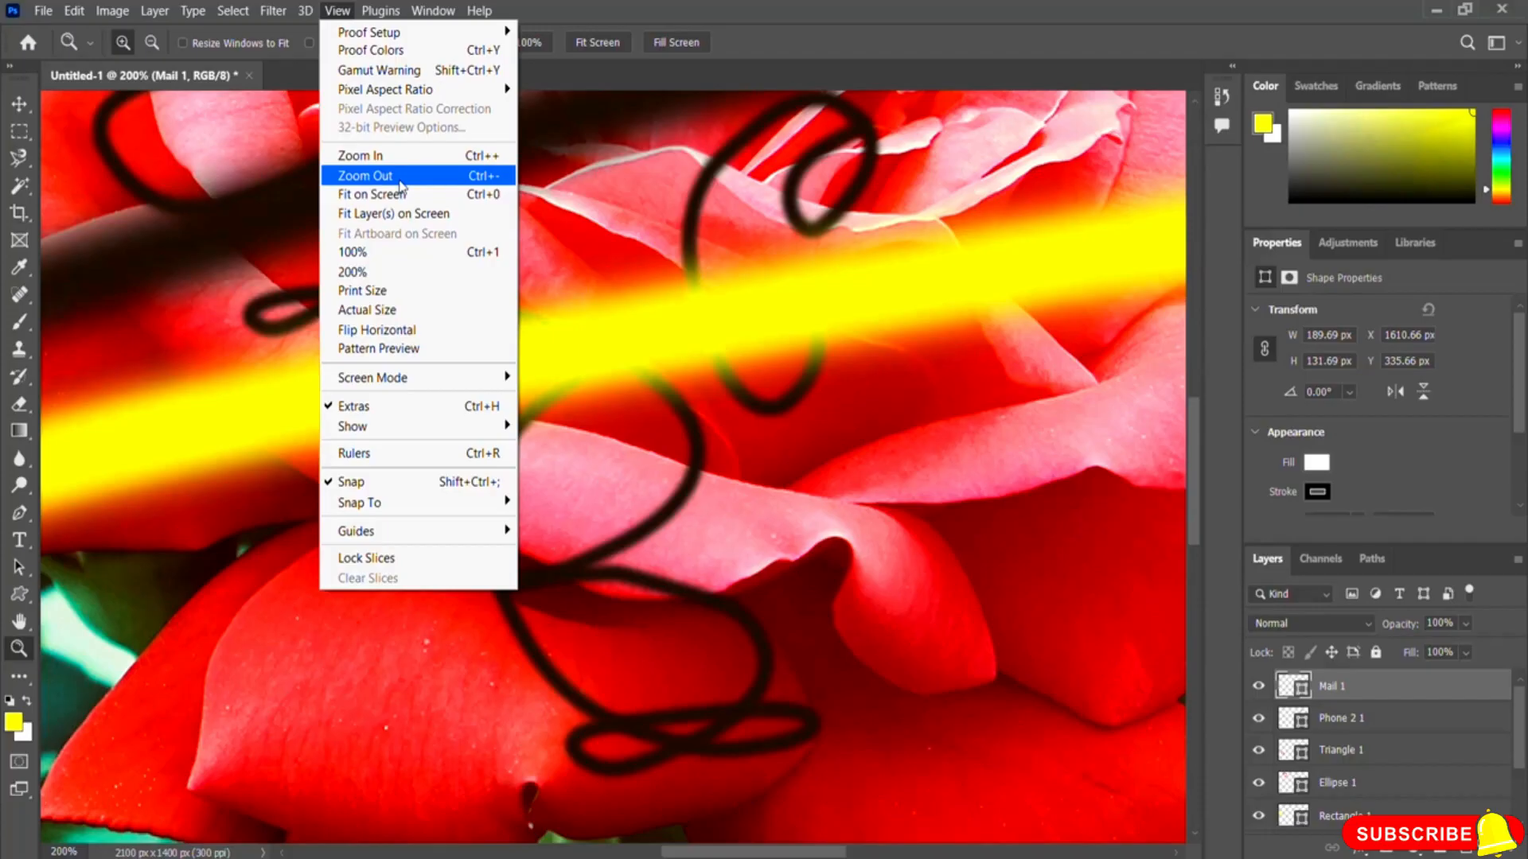
click(400, 180)
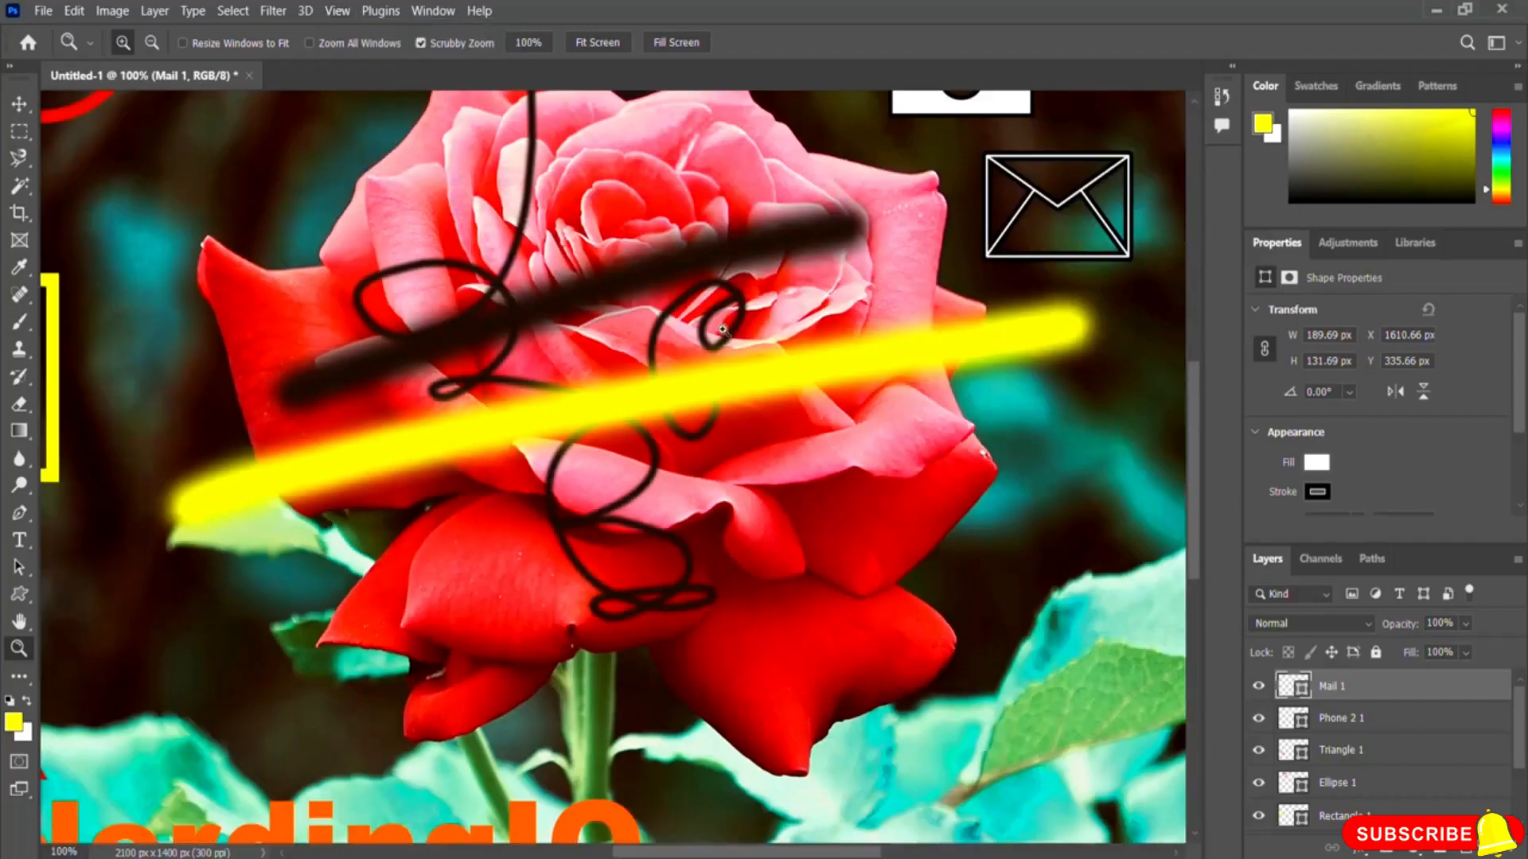
key(ctrl+minus)
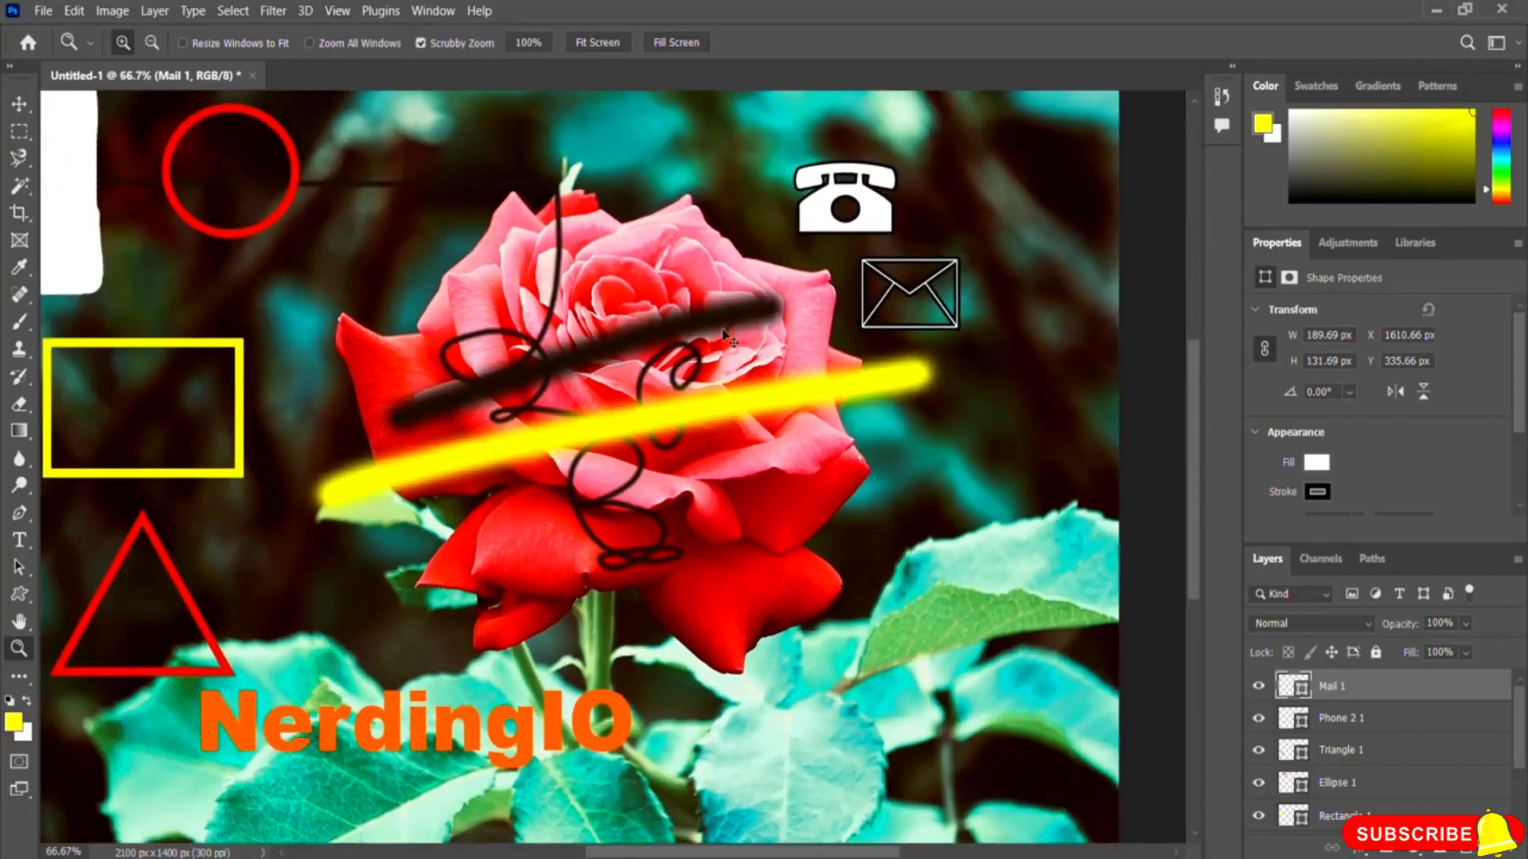
key(ctrl+minus)
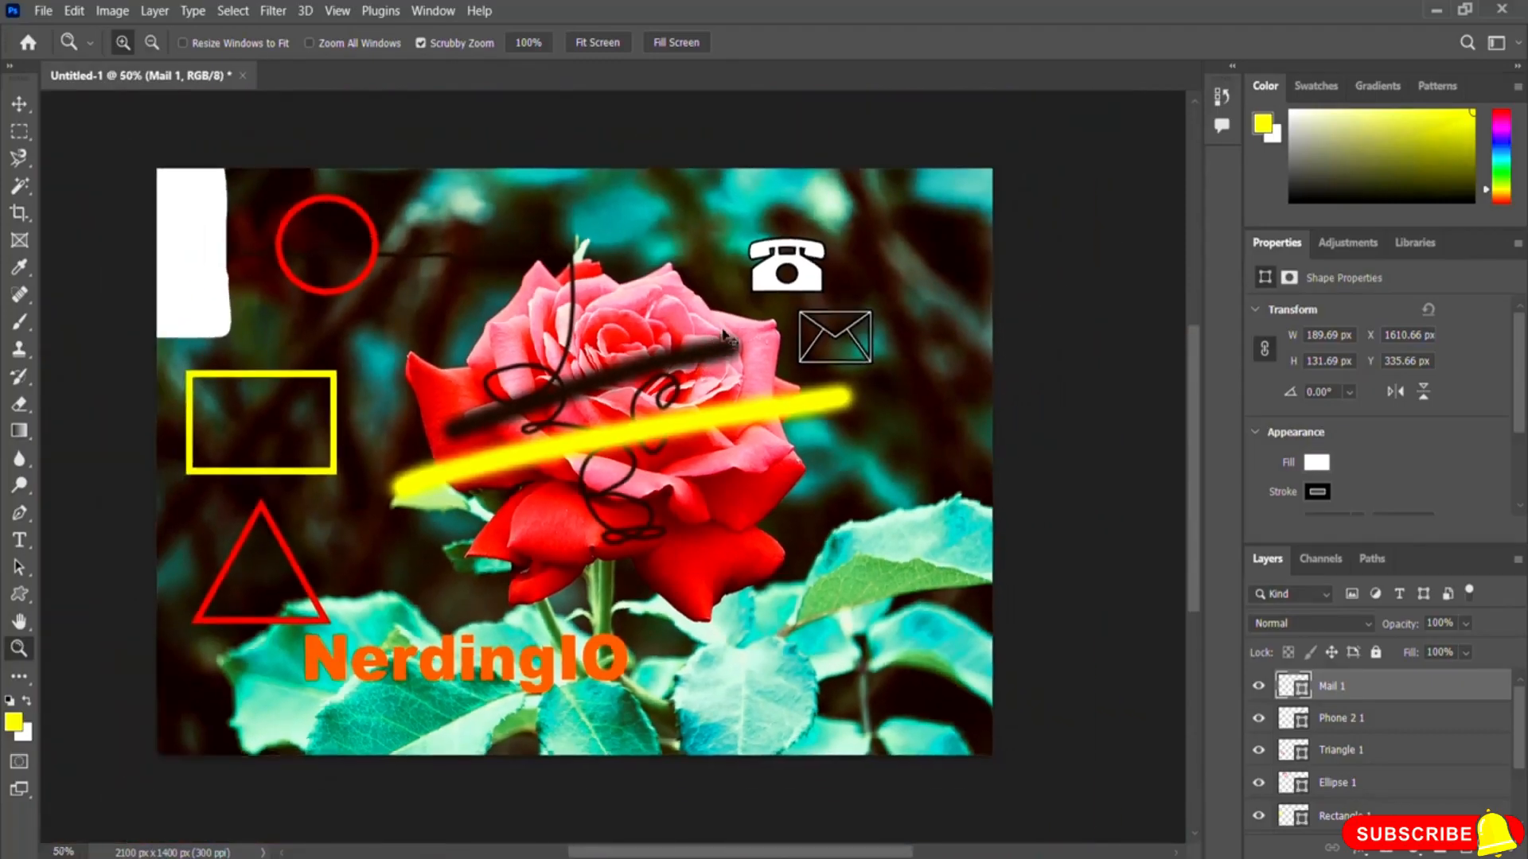
key(ctrl+minus)
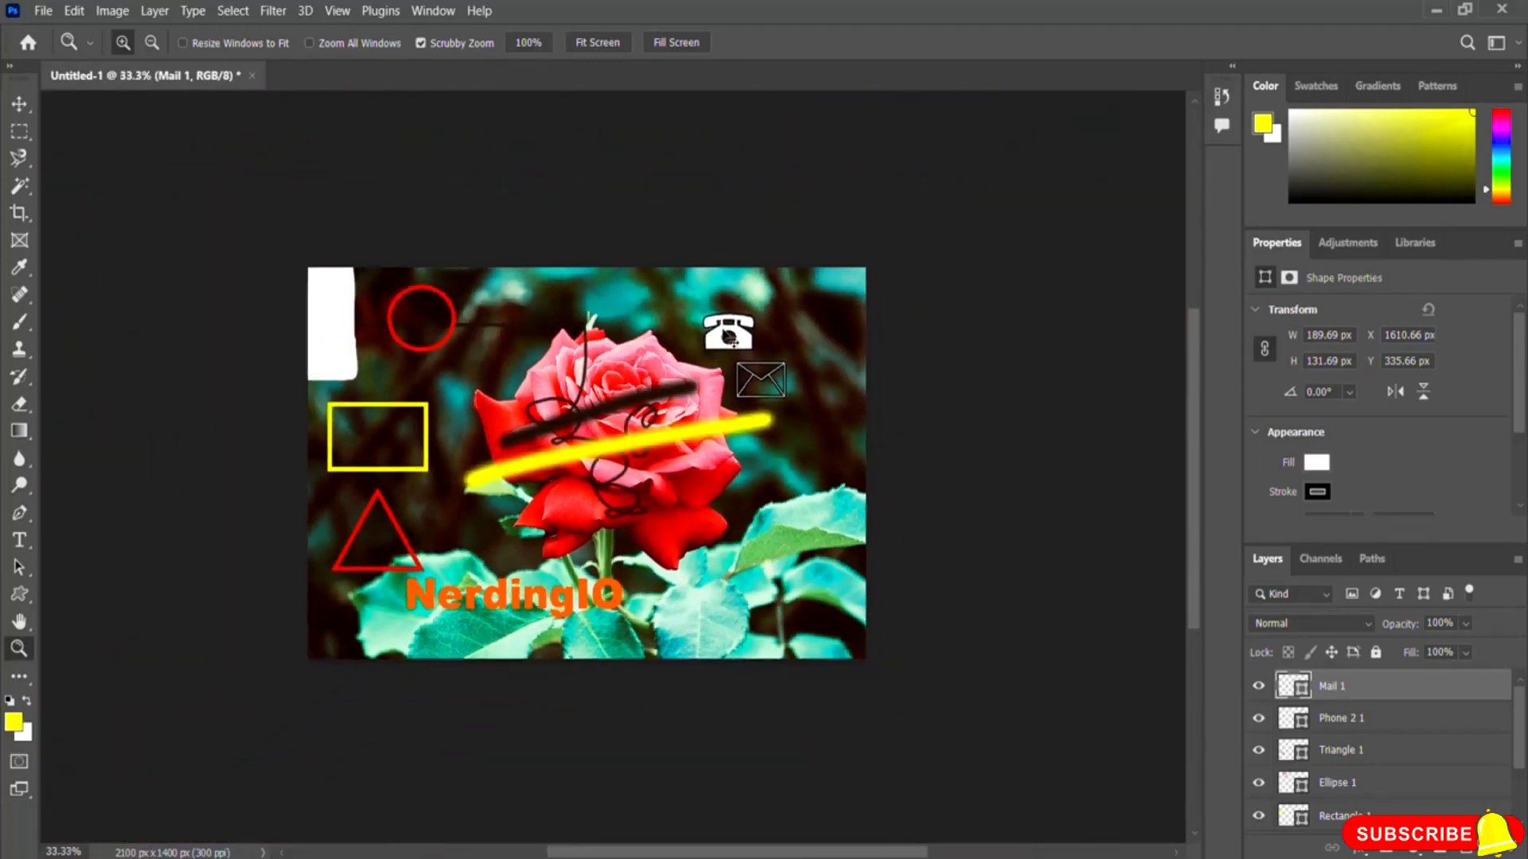
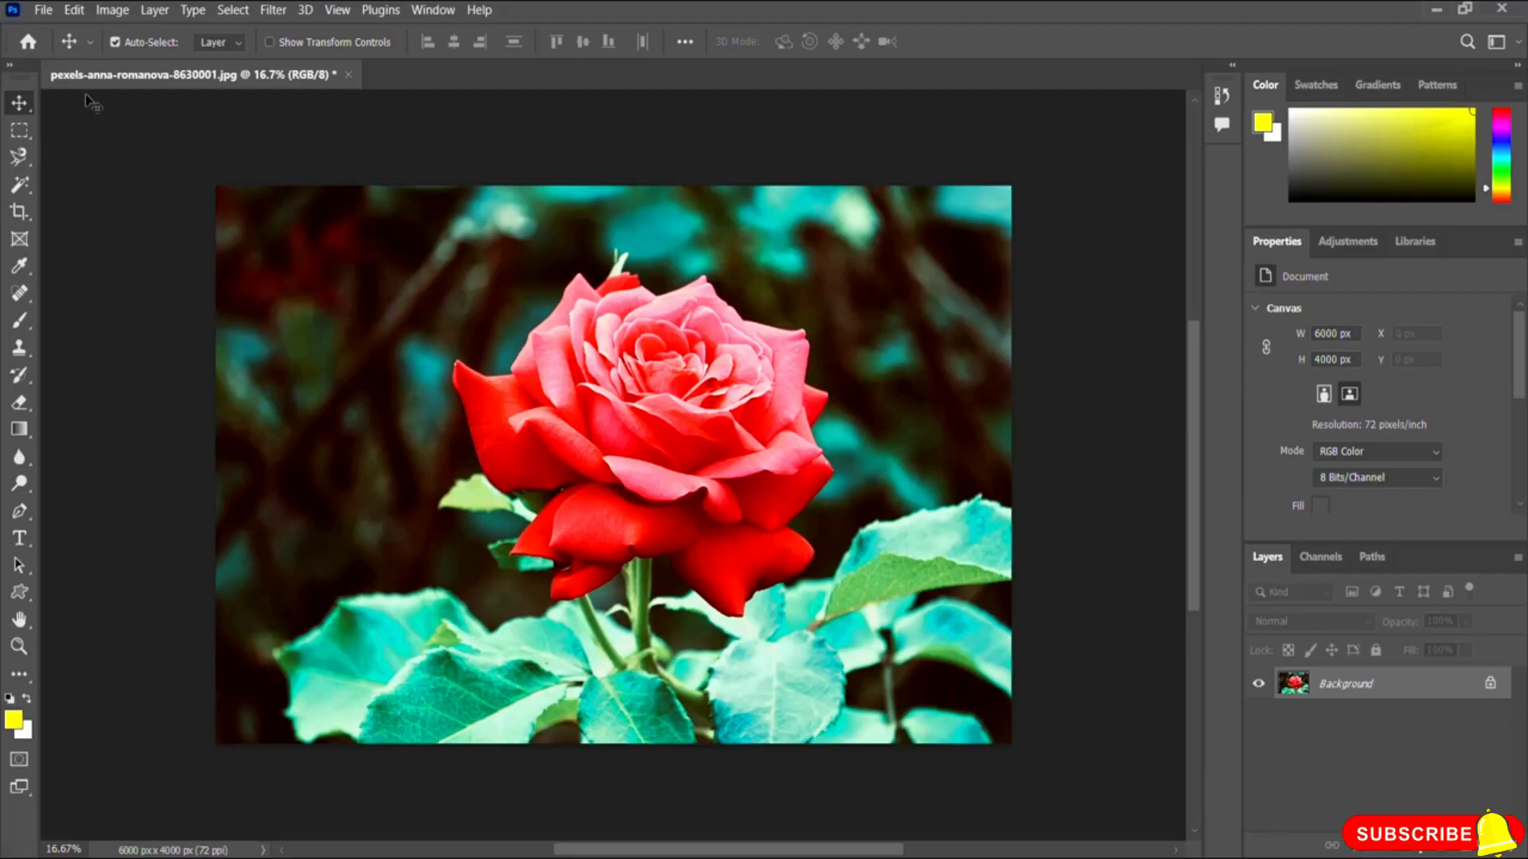
click(43, 12)
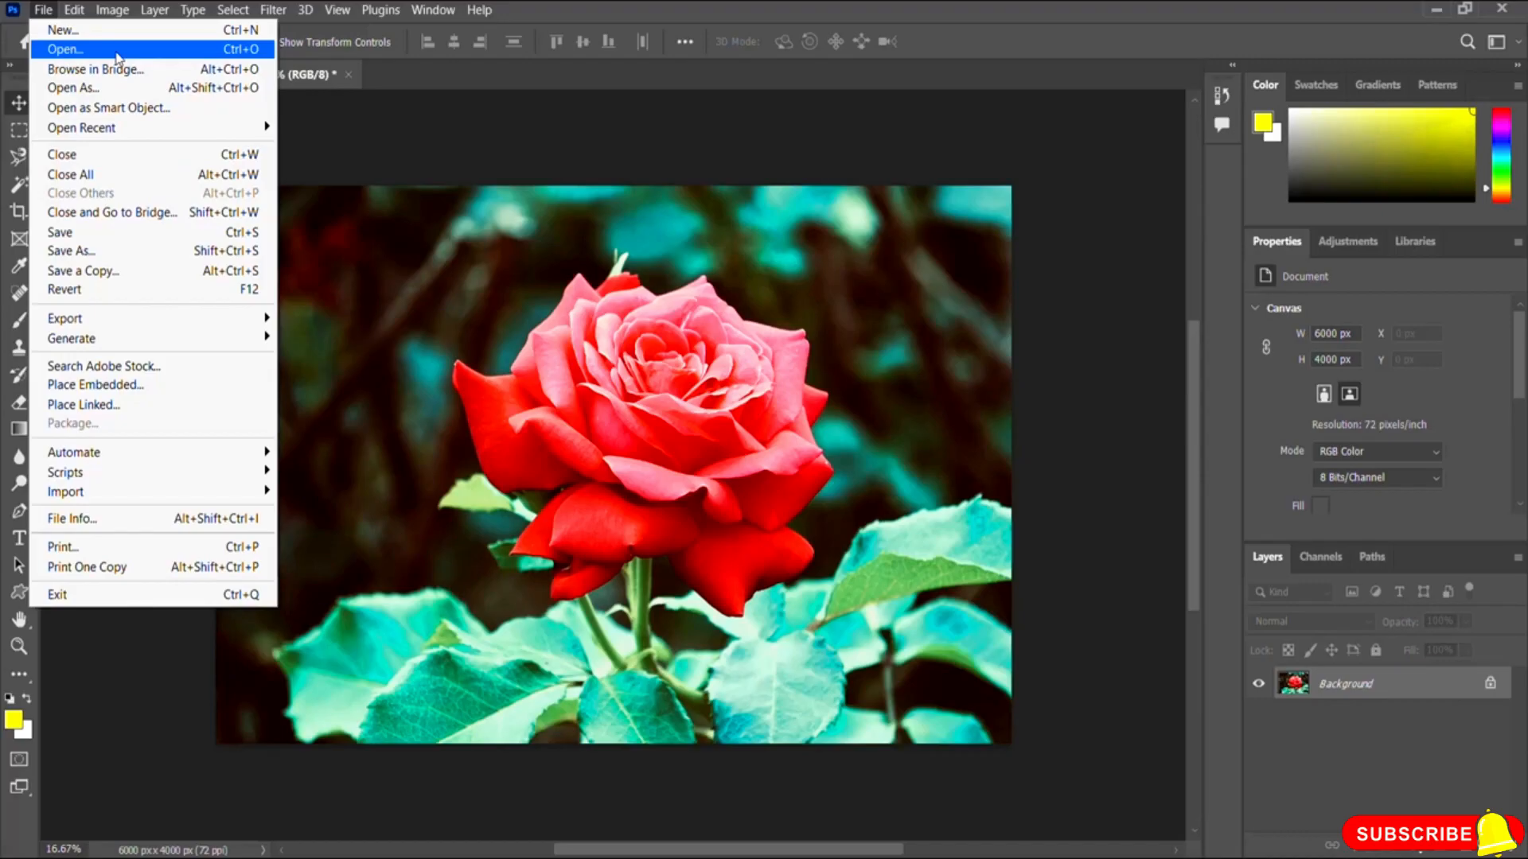
click(705, 91)
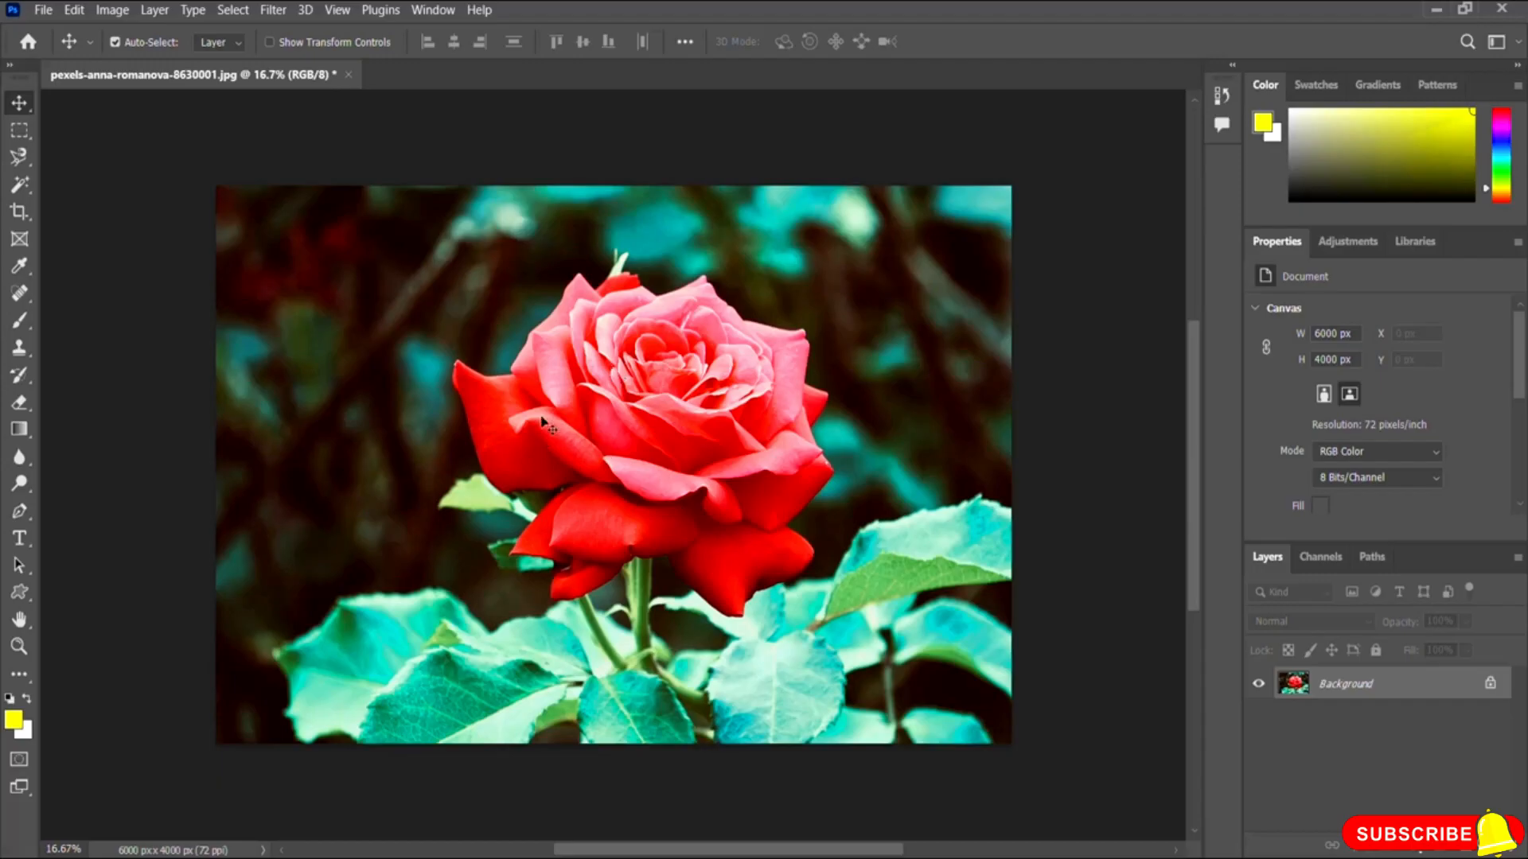
Step: Paint a yellow zigzag stroke across the rose with the Brush tool
click(20, 321)
mouse_move(492, 400)
mouse_down()
mouse_move(823, 387)
mouse_move(488, 480)
mouse_move(730, 529)
mouse_move(752, 504)
mouse_move(732, 531)
mouse_up()
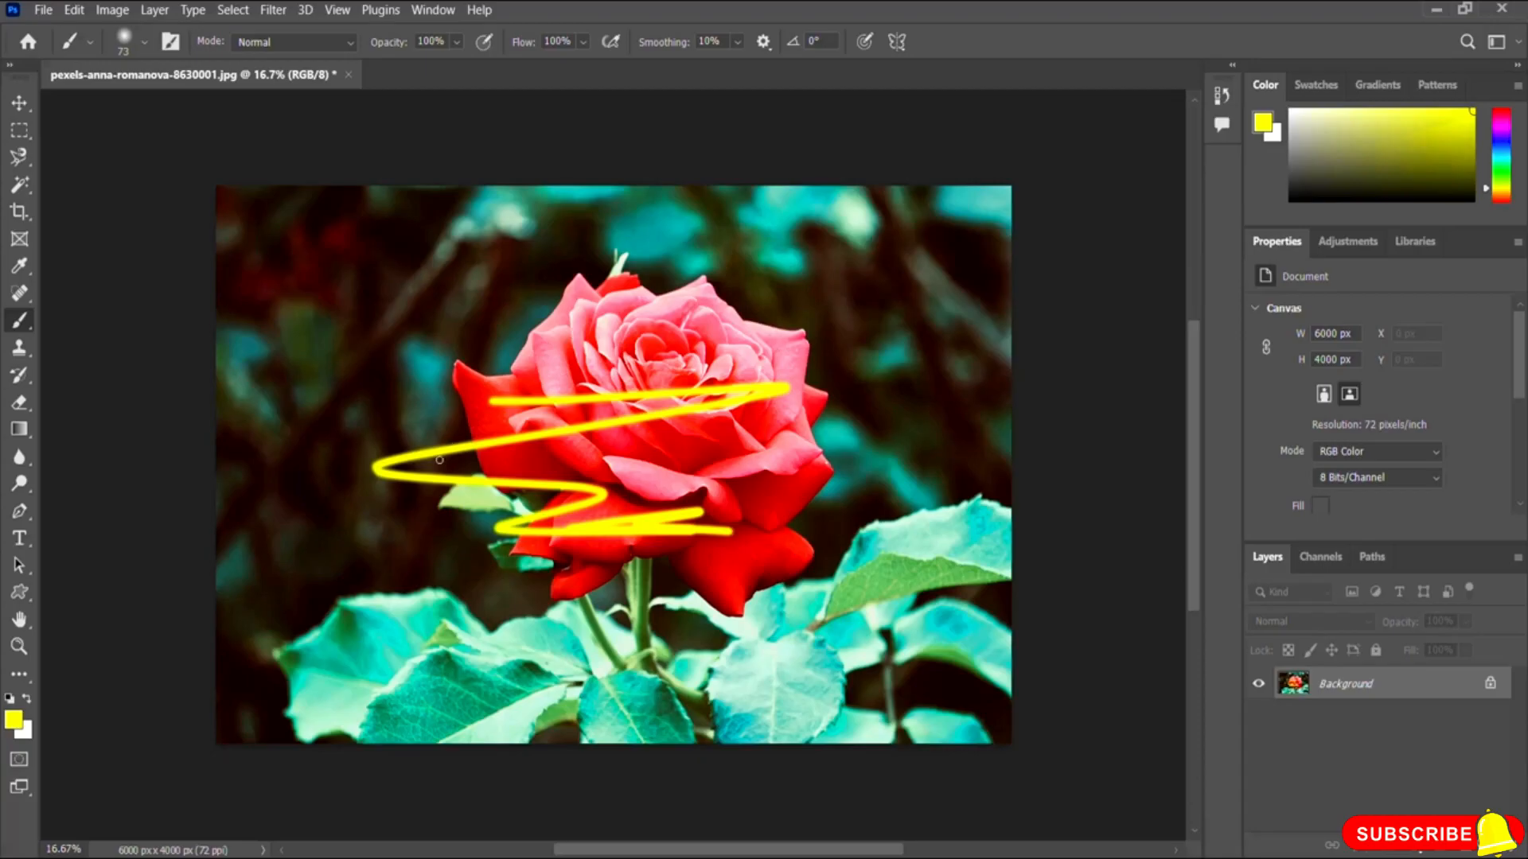
Step: Save the image as a JPEG at quality 12, Maximum, with Progressive format
click(41, 12)
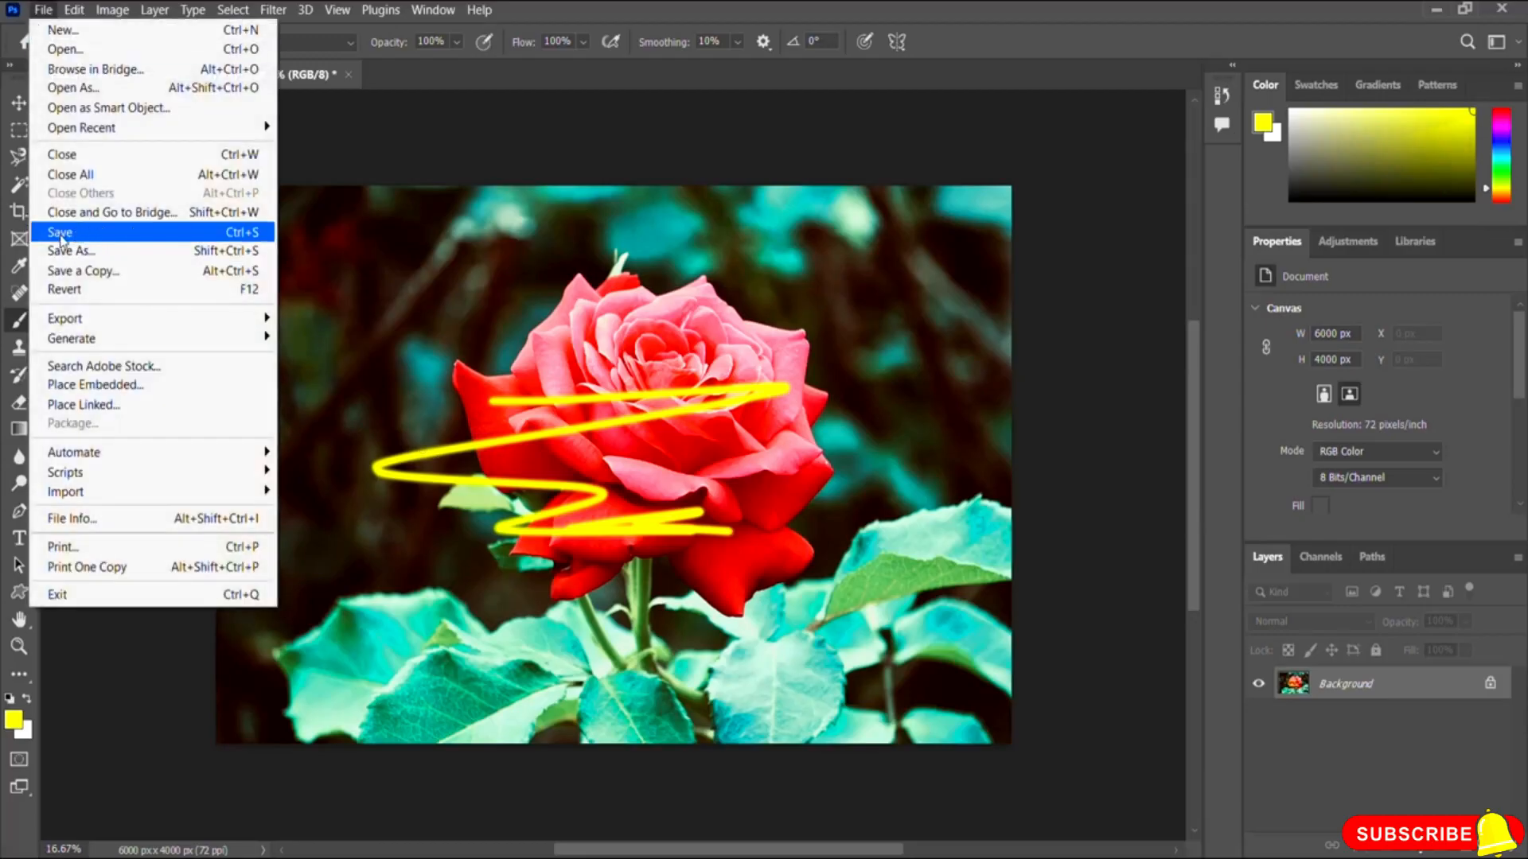
click(135, 232)
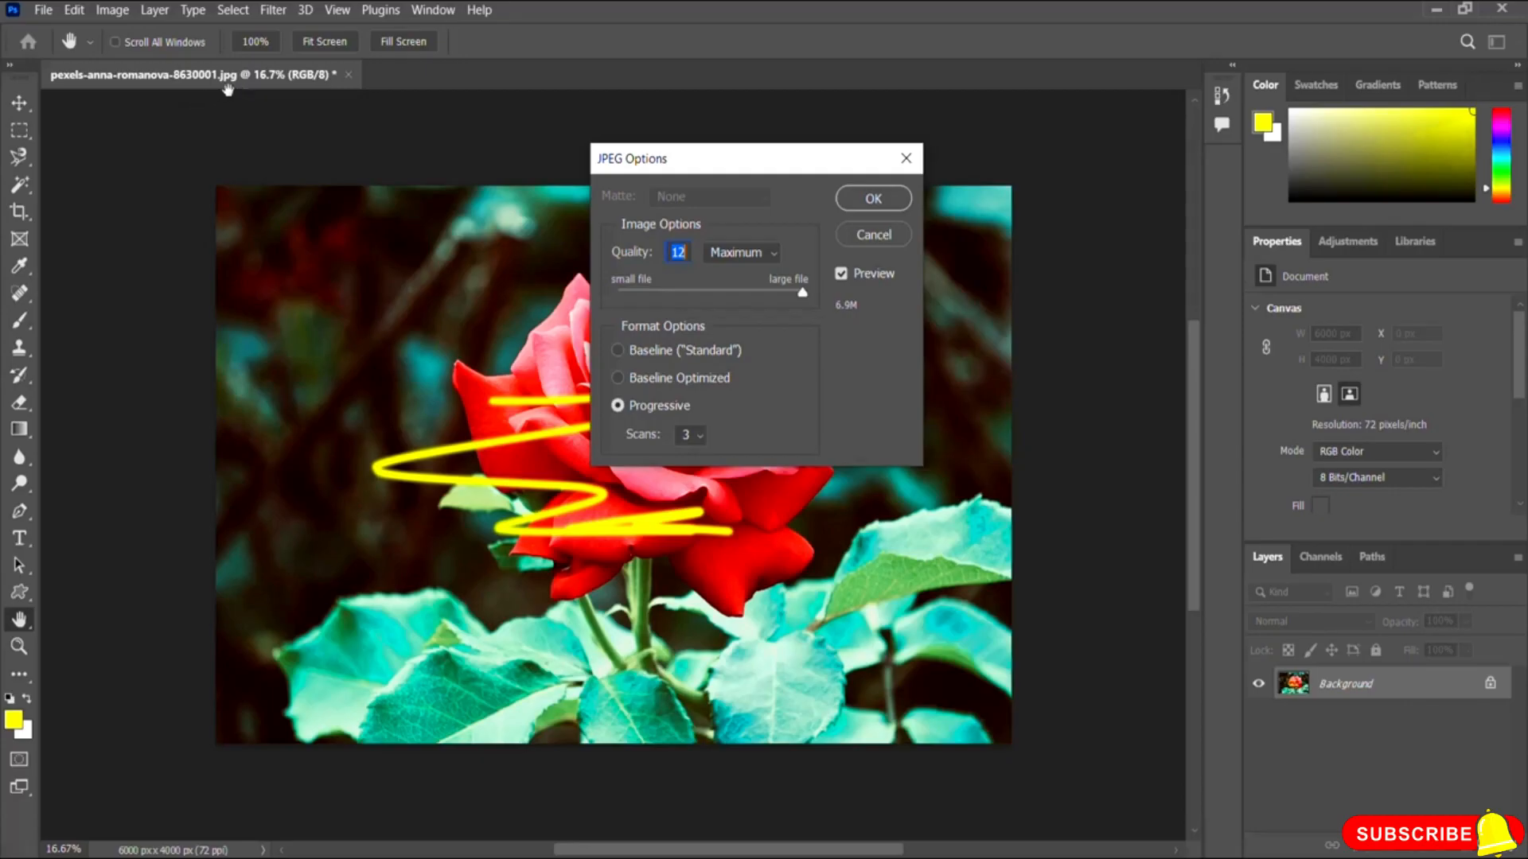
click(875, 200)
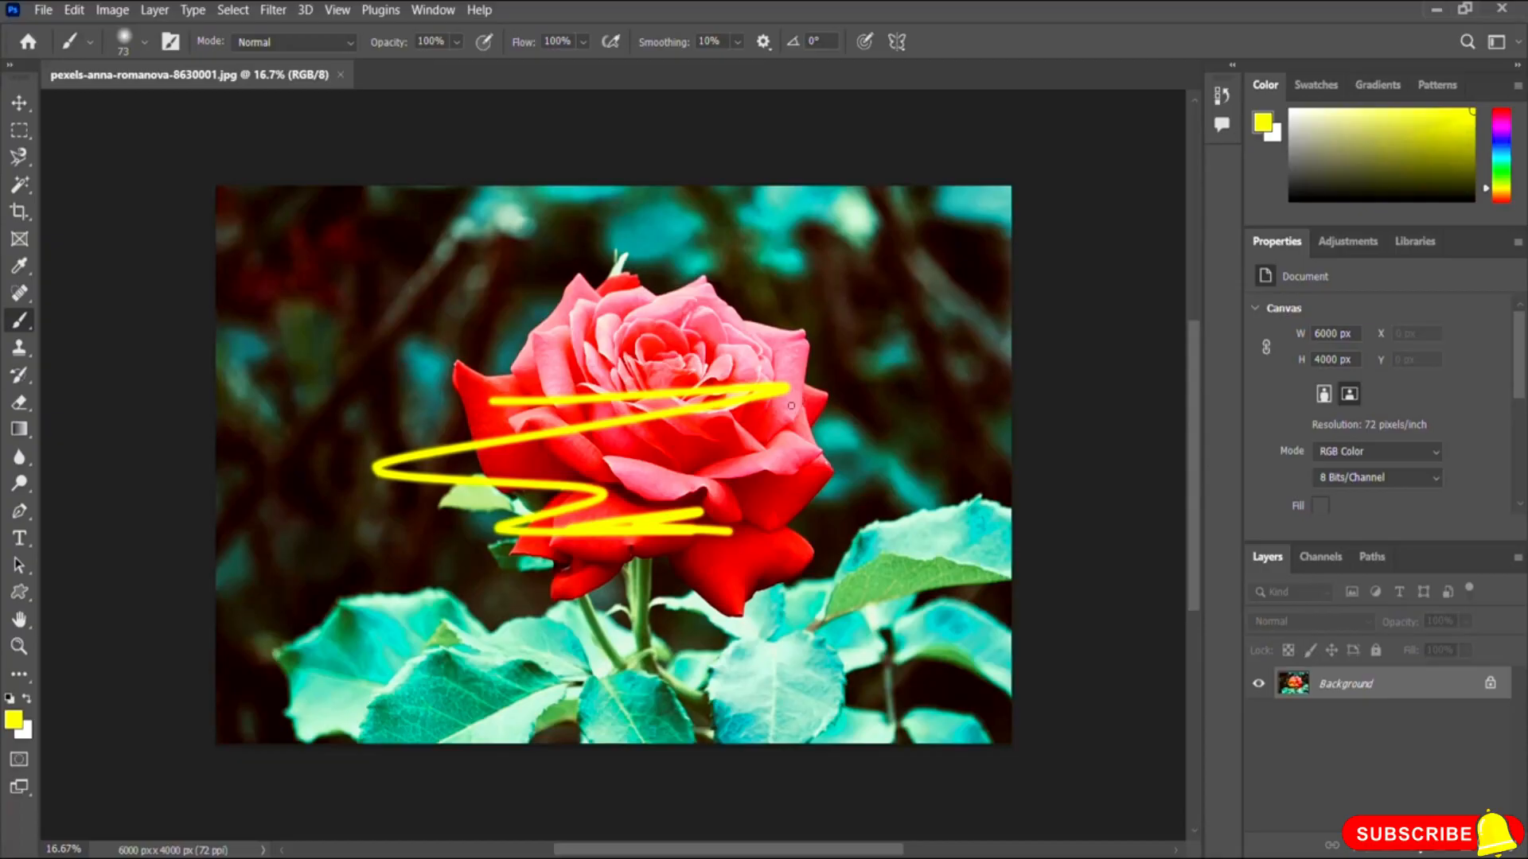
Step: Switch to File Explorer, open the saved rose JPEG in the image viewer to inspect it, and close it
key(alt+Tab)
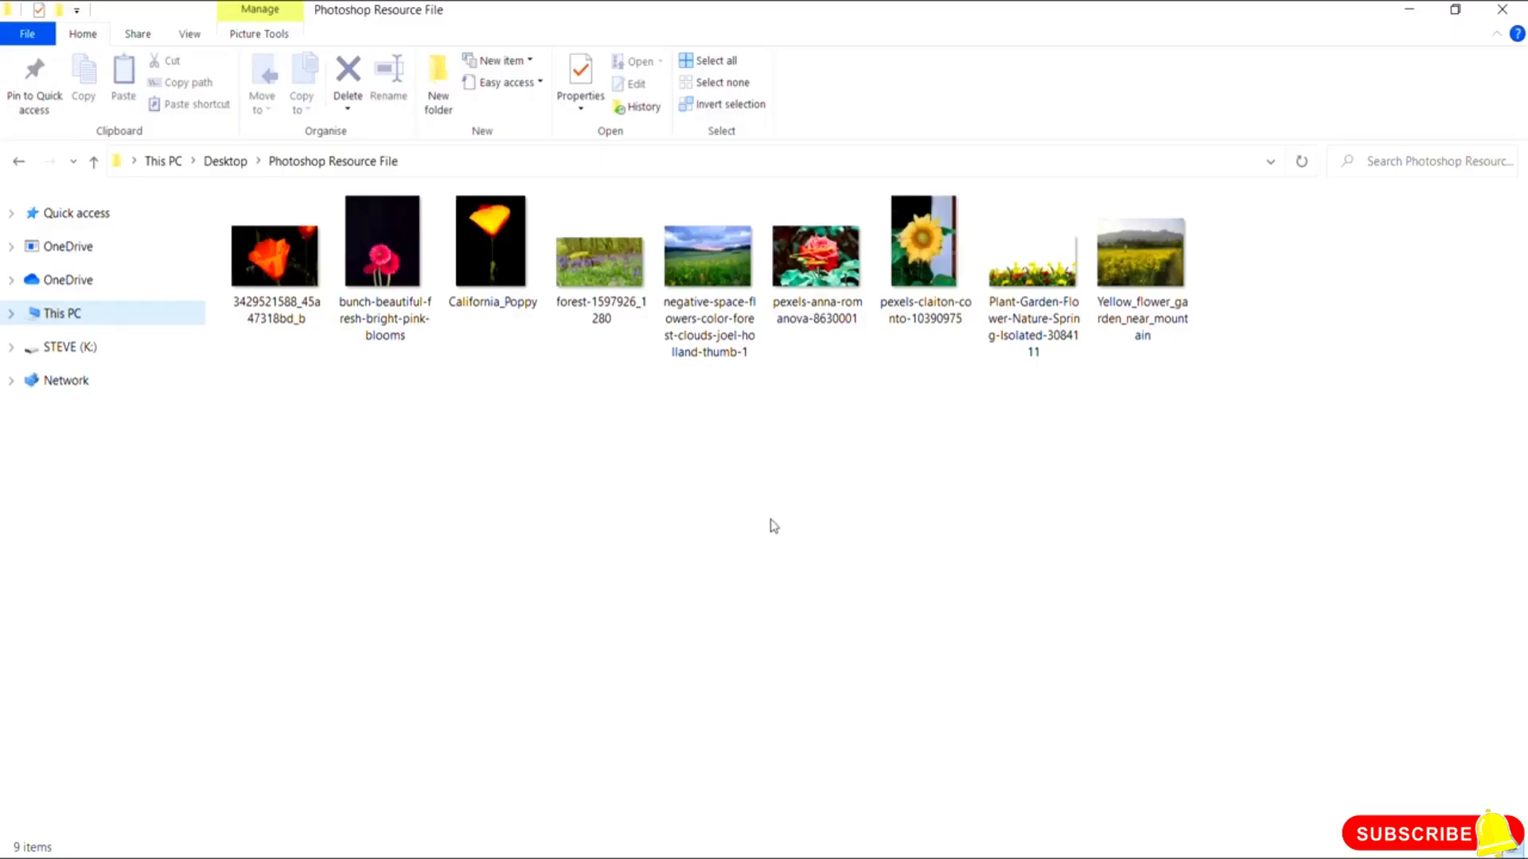
double_click(828, 275)
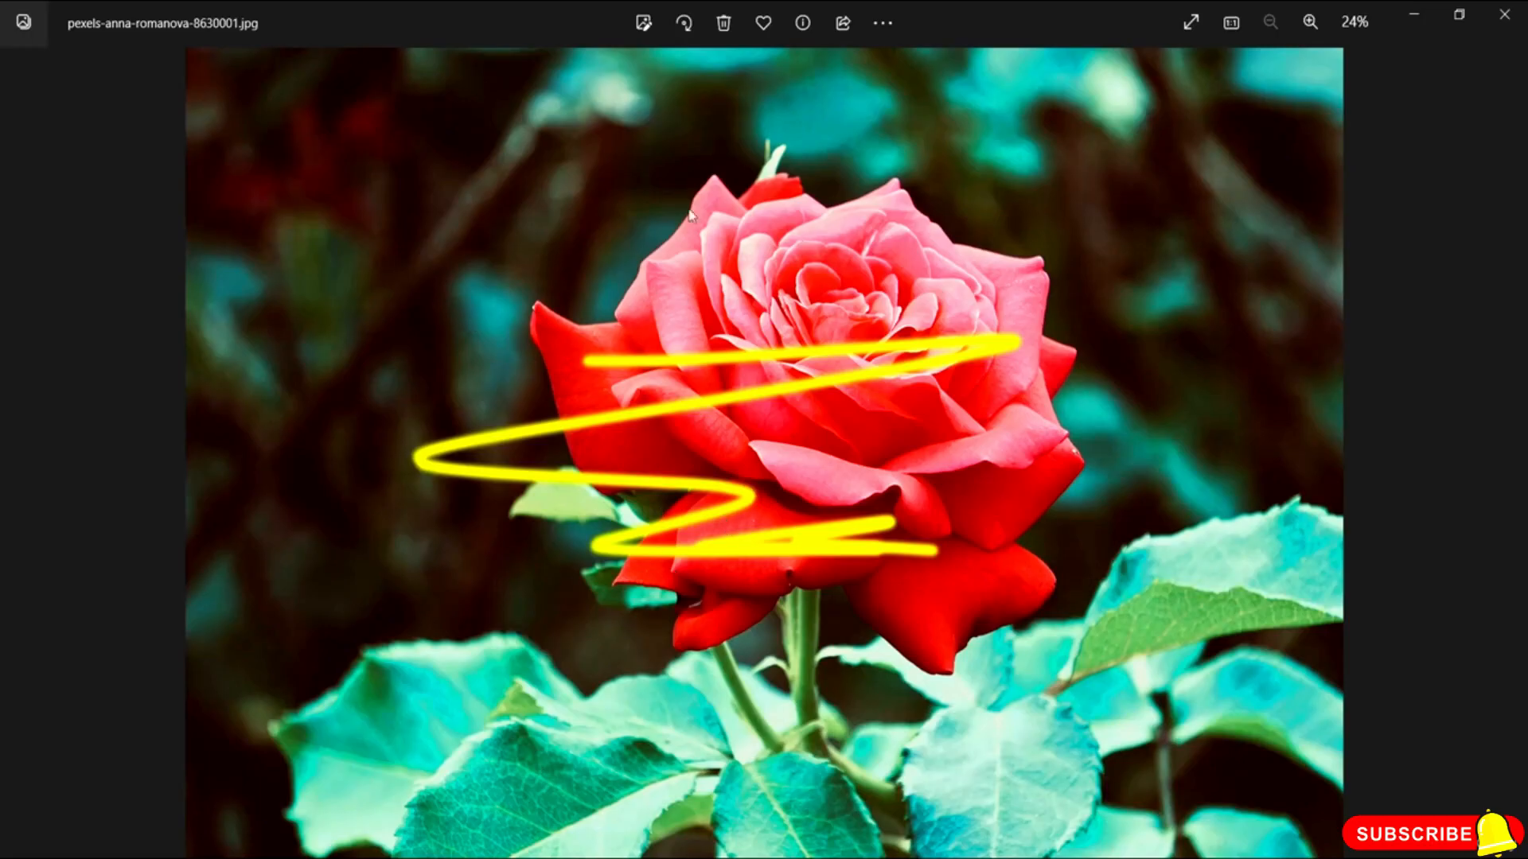
click(1504, 14)
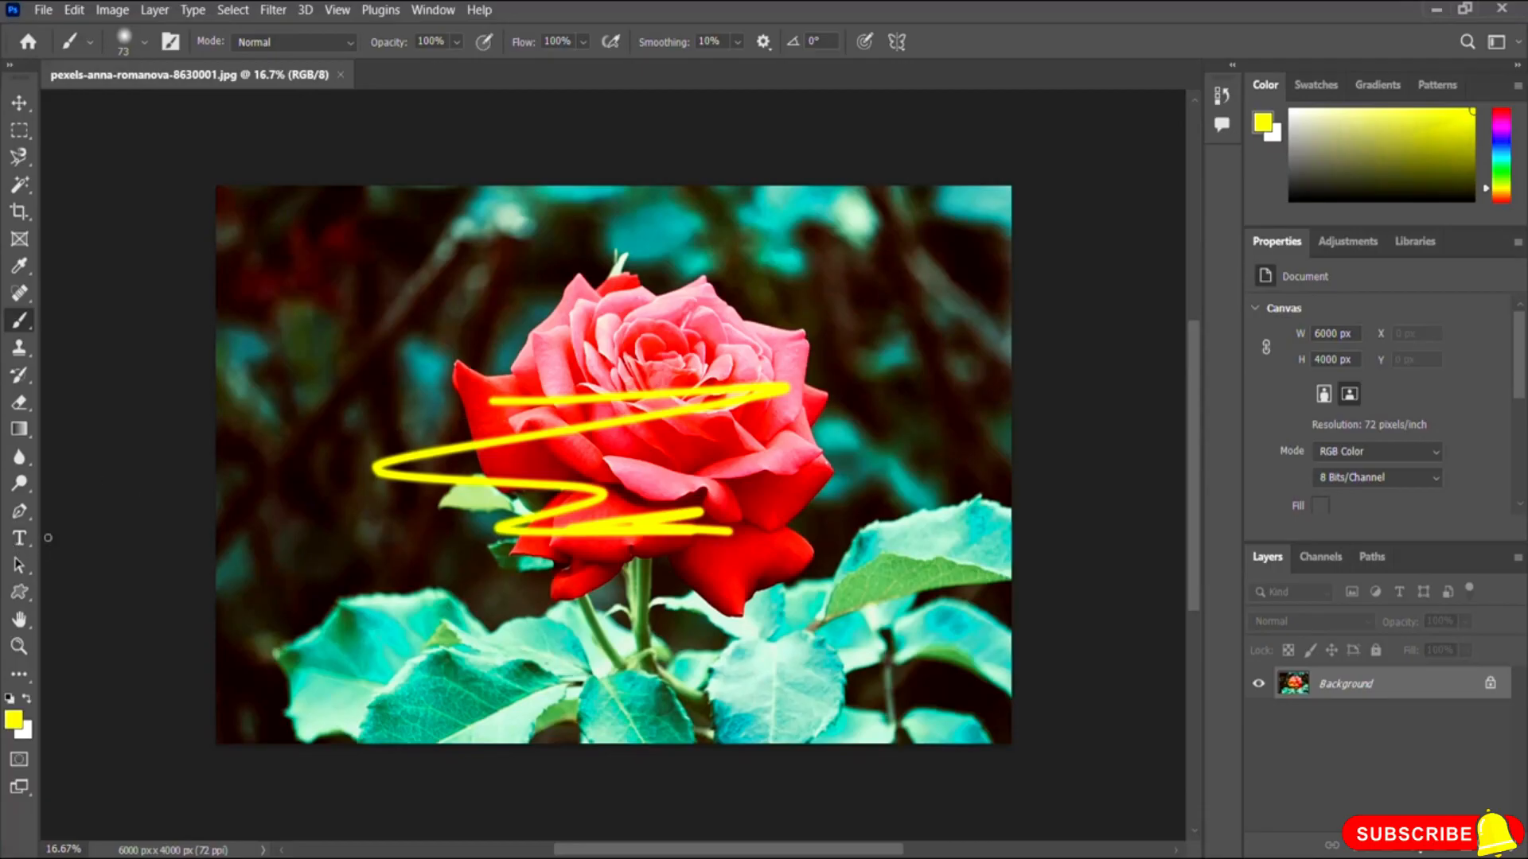
Step: Add a type layer reading 'Nerding IO' above the rose with a 72 pt font size
click(17, 538)
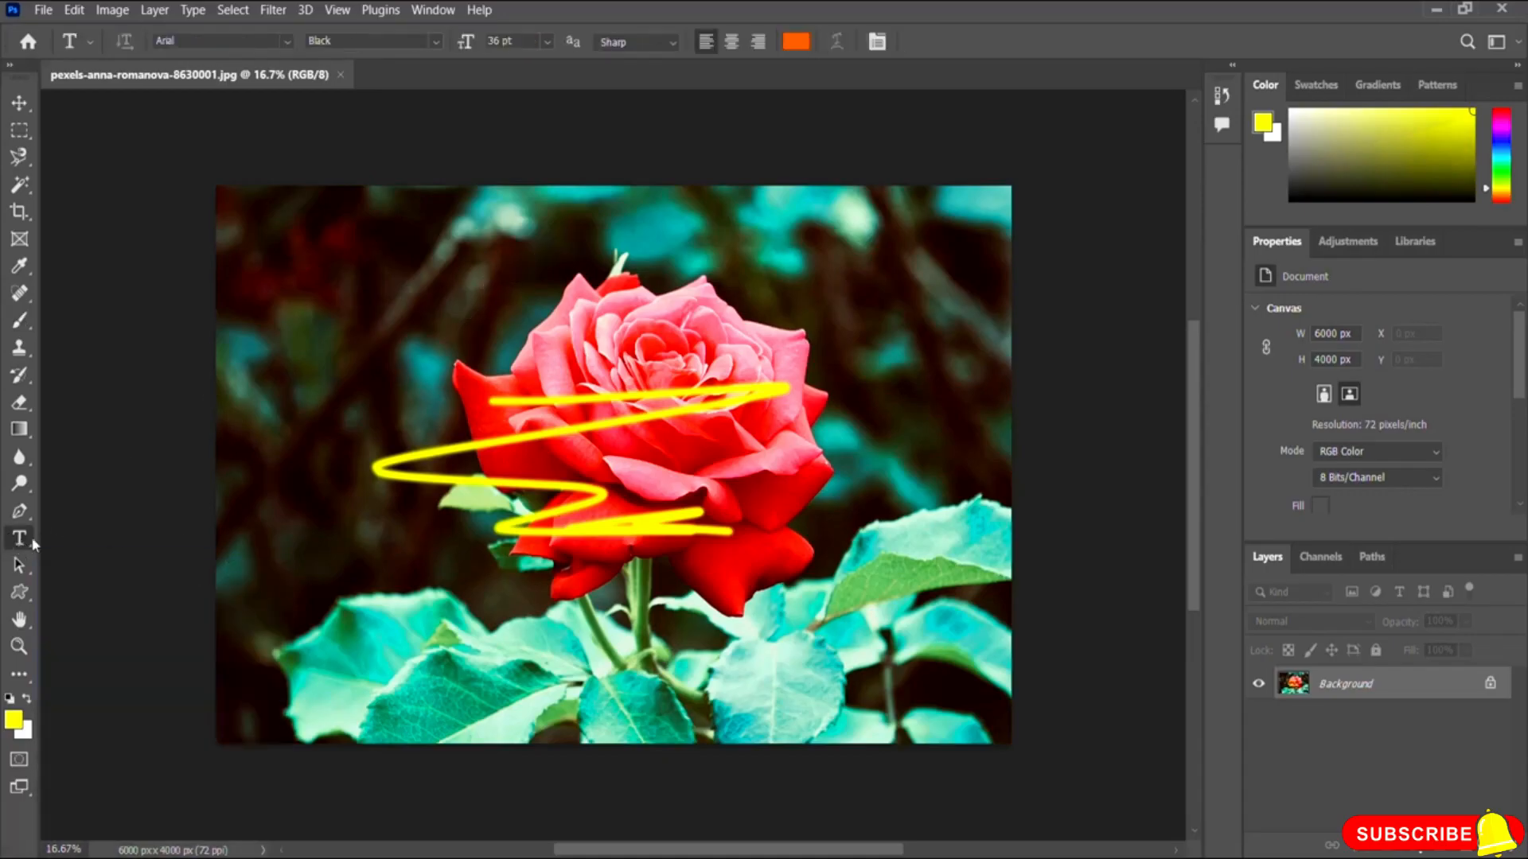
click(593, 227)
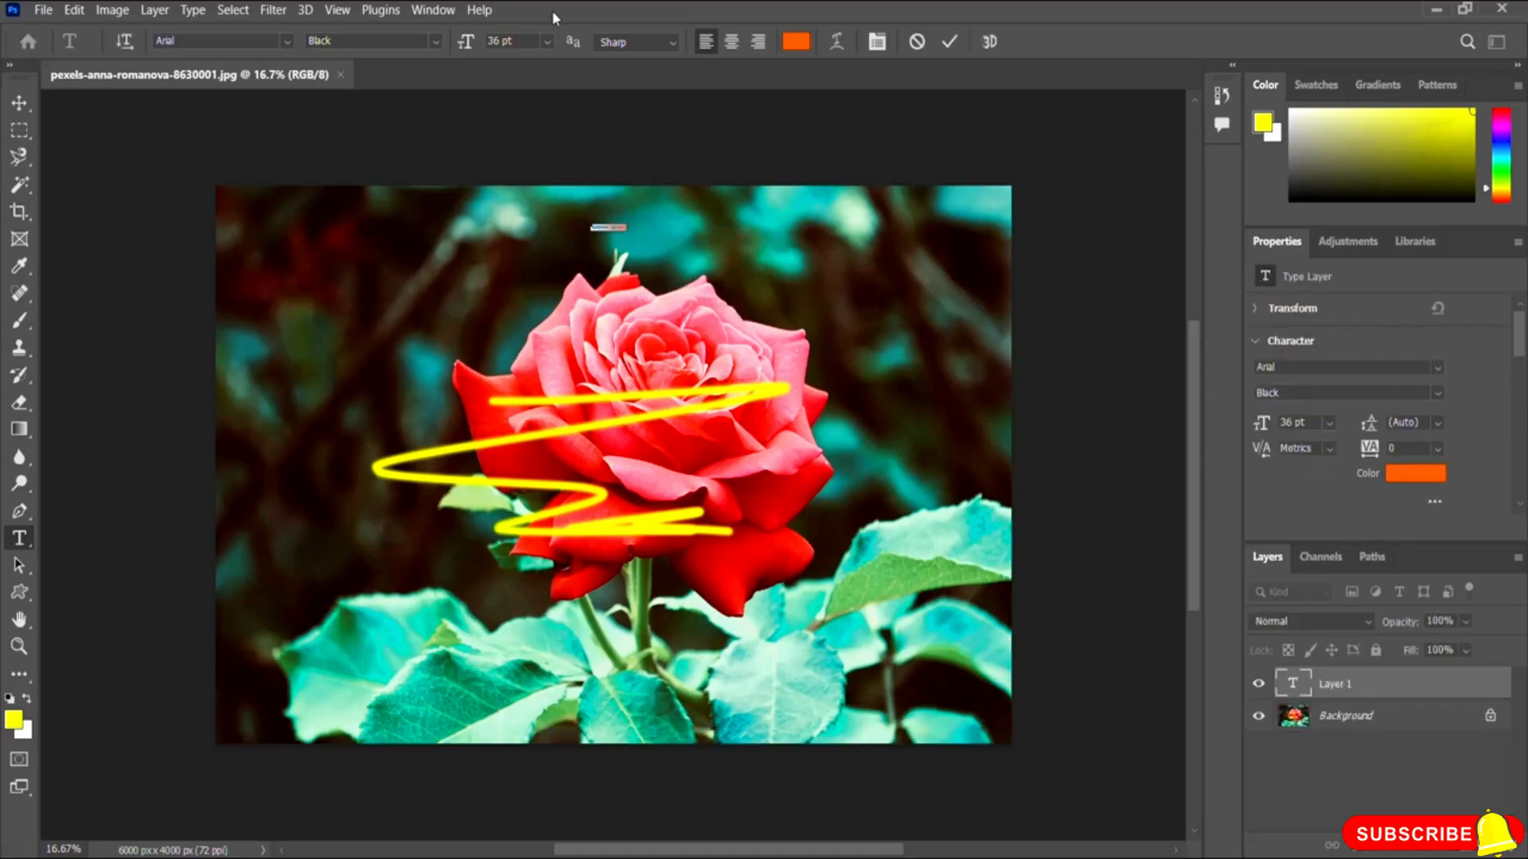
click(546, 40)
click(527, 312)
text(Heading 1)
click(546, 41)
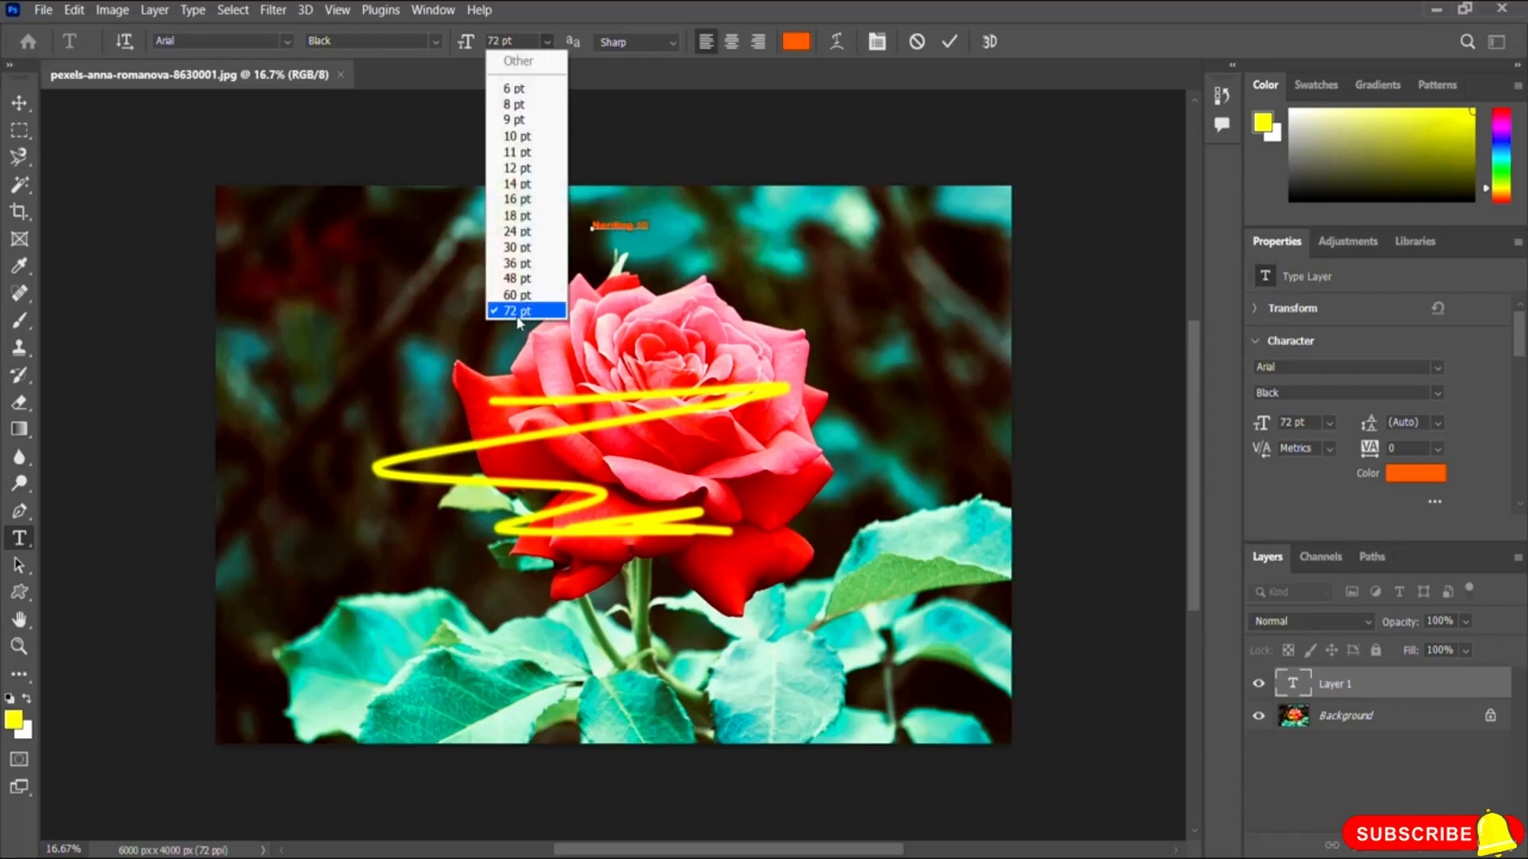
click(653, 231)
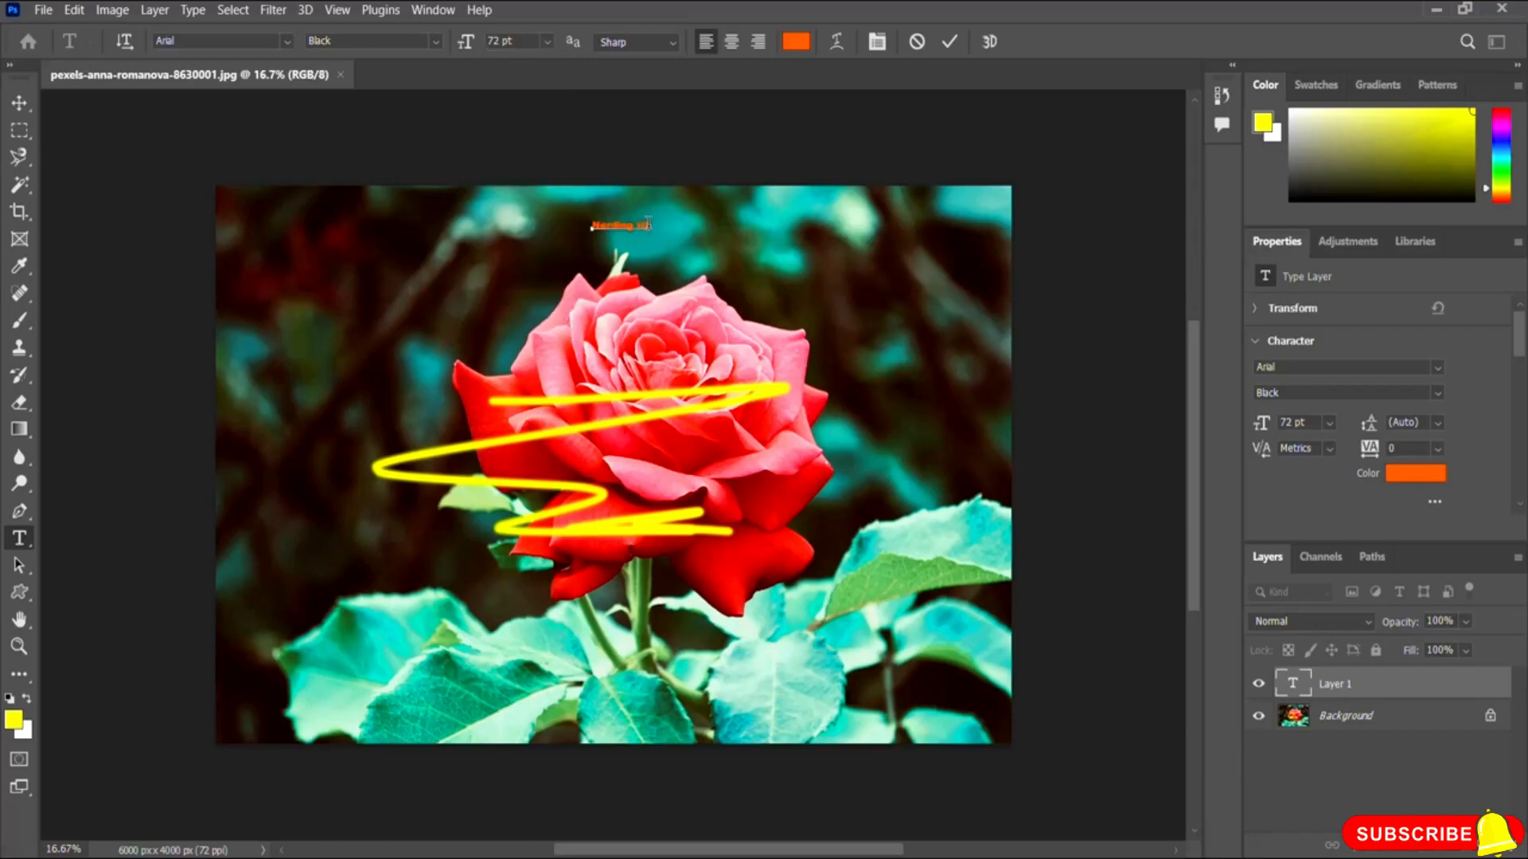
Step: Select the heading text, set its size to 200 pt and commit it
drag(635, 229, 570, 224)
click(521, 42)
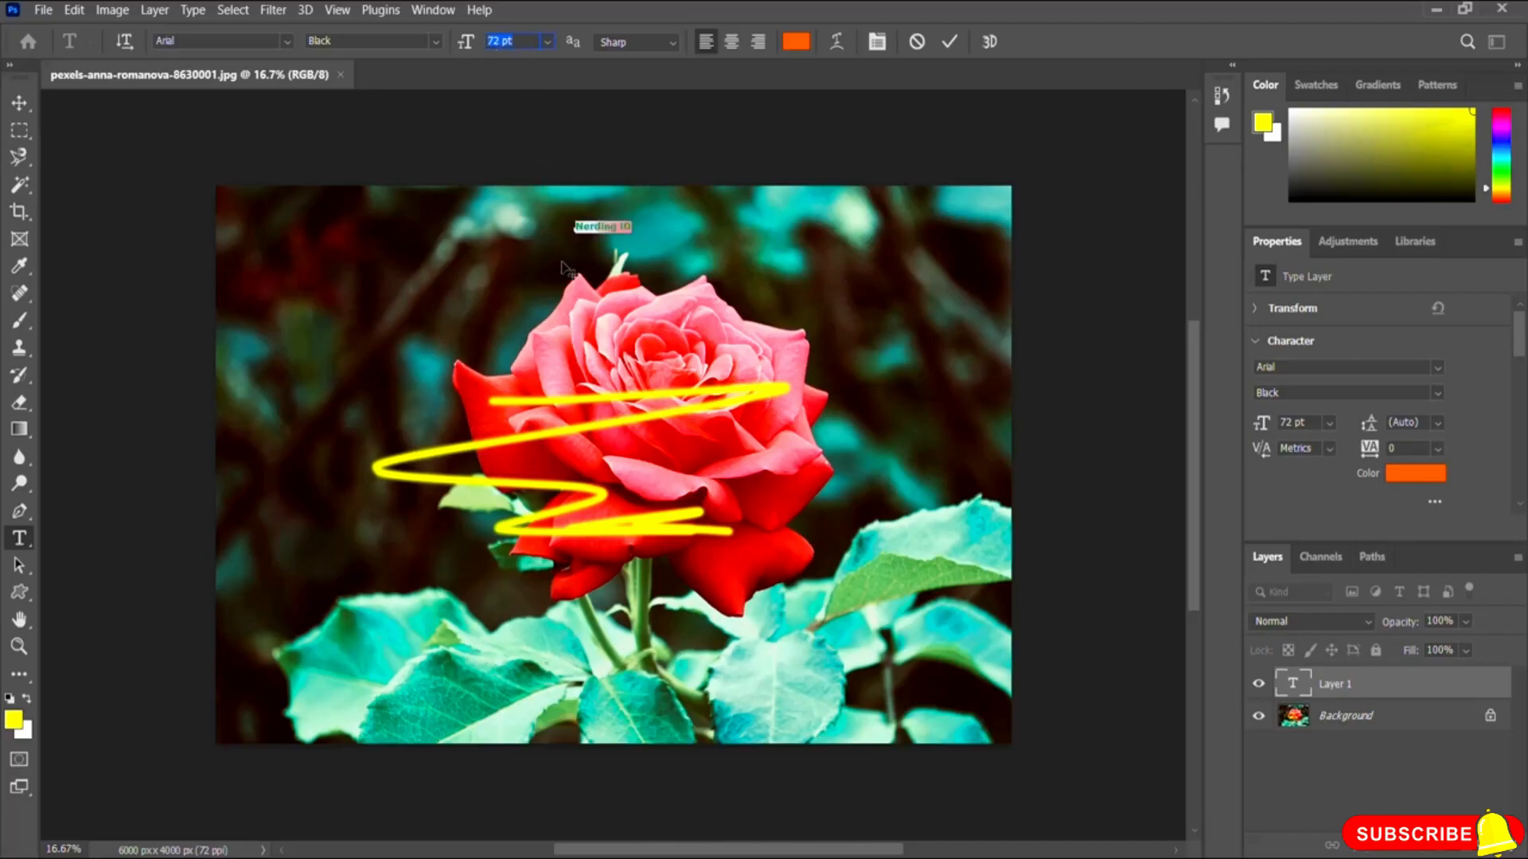
text(200)
key(Return)
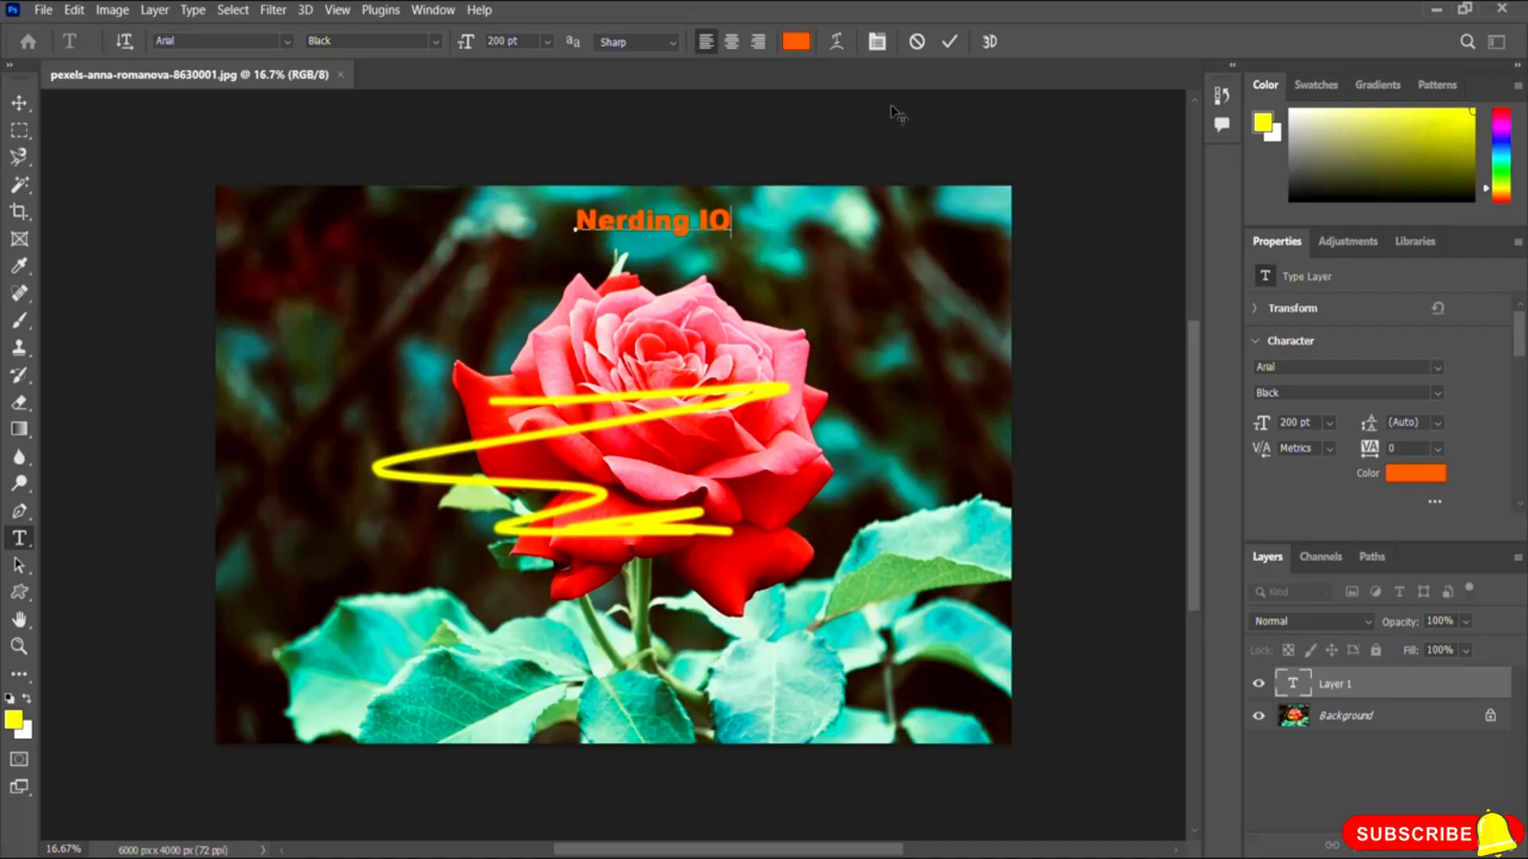
click(950, 42)
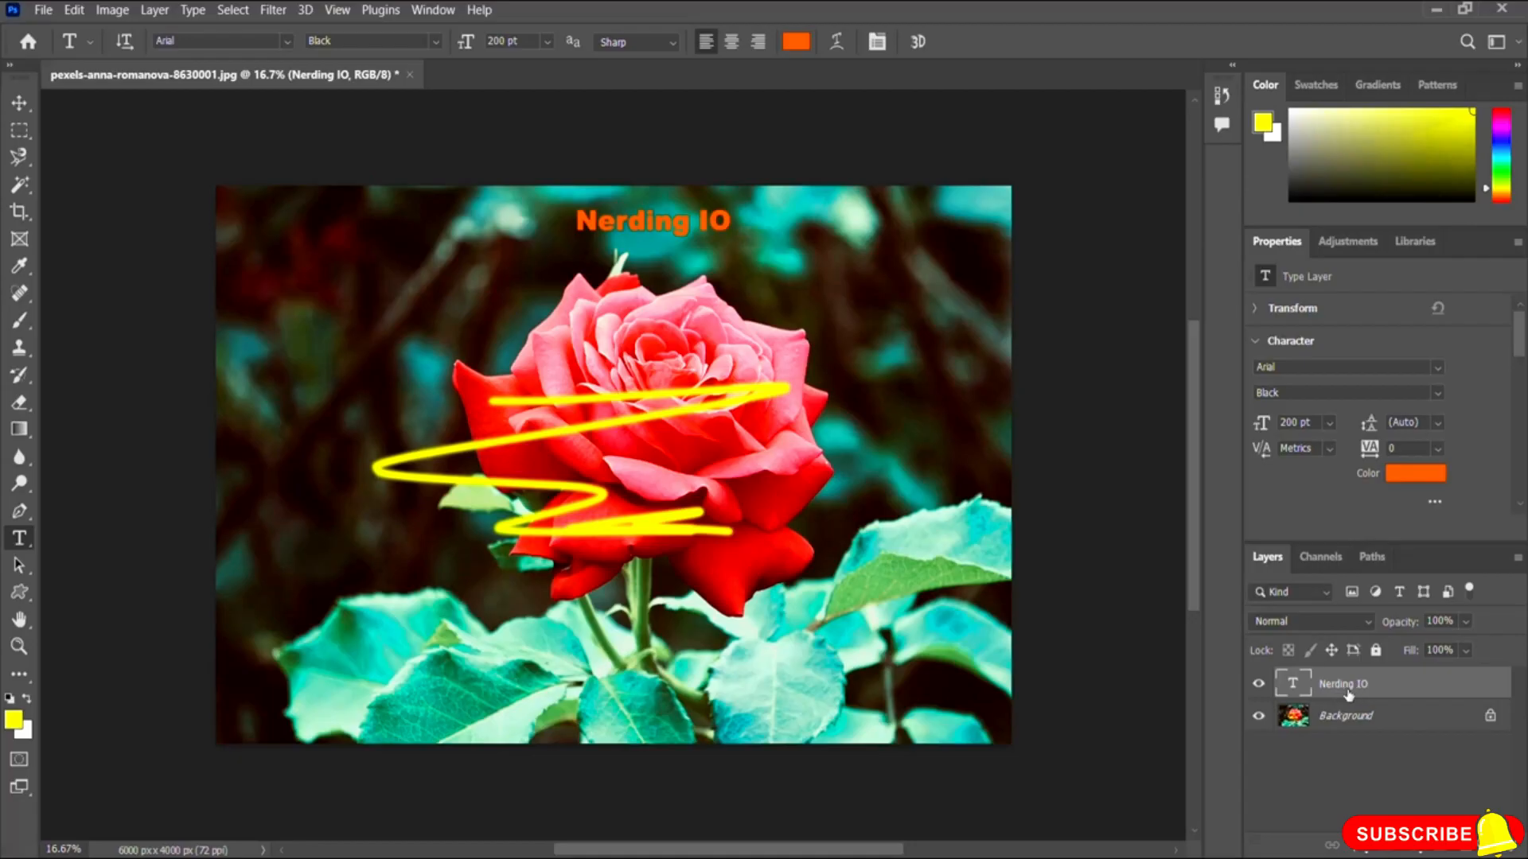
Step: Draw a yellow ellipse about 1208 by 1129 px in the image's top-left corner with the Ellipse tool
click(26, 598)
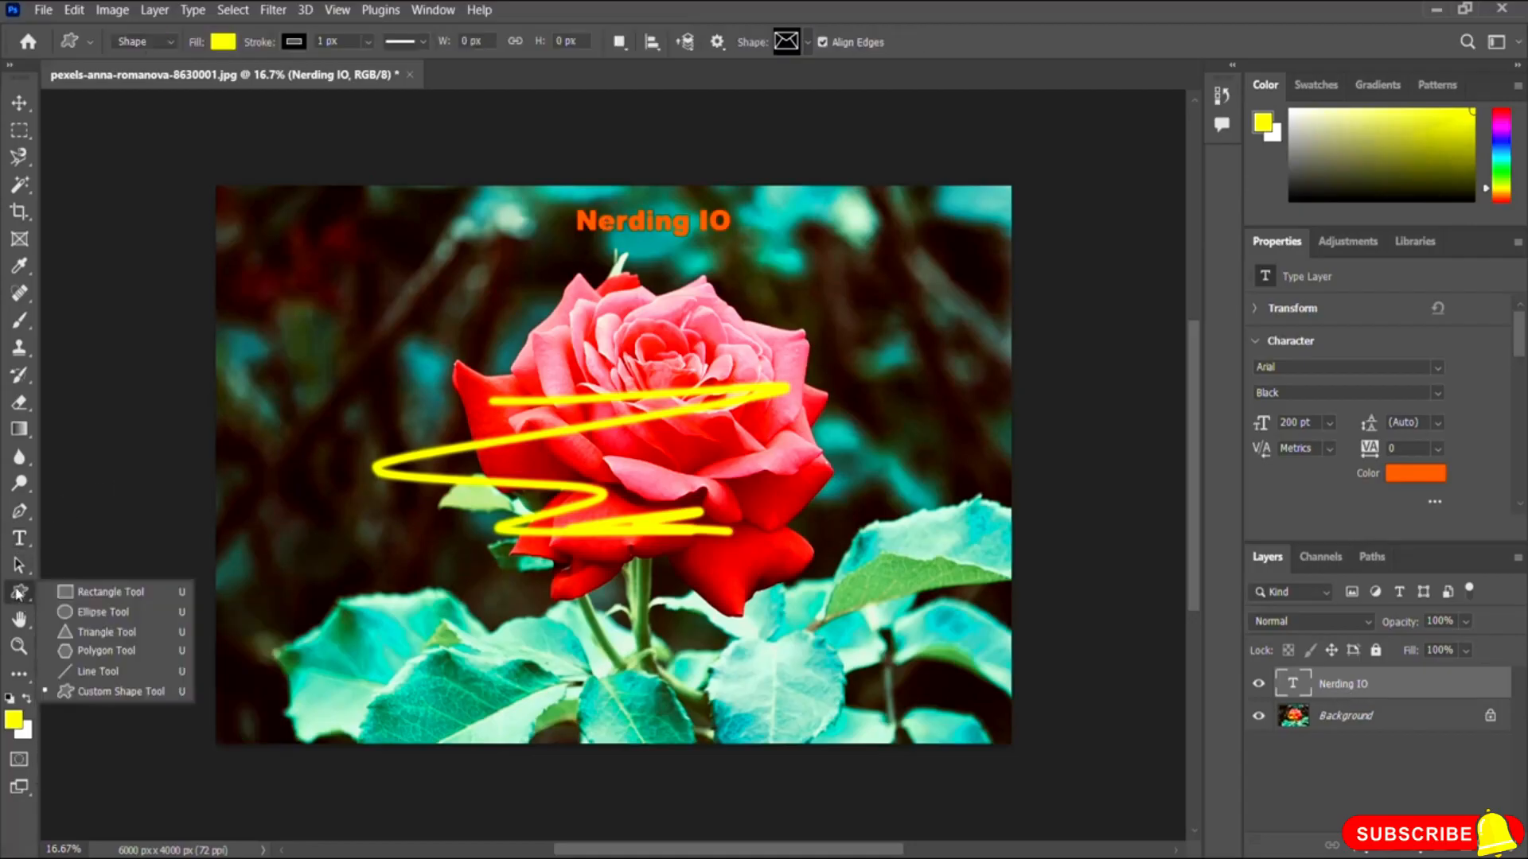
click(101, 611)
drag(254, 218, 415, 375)
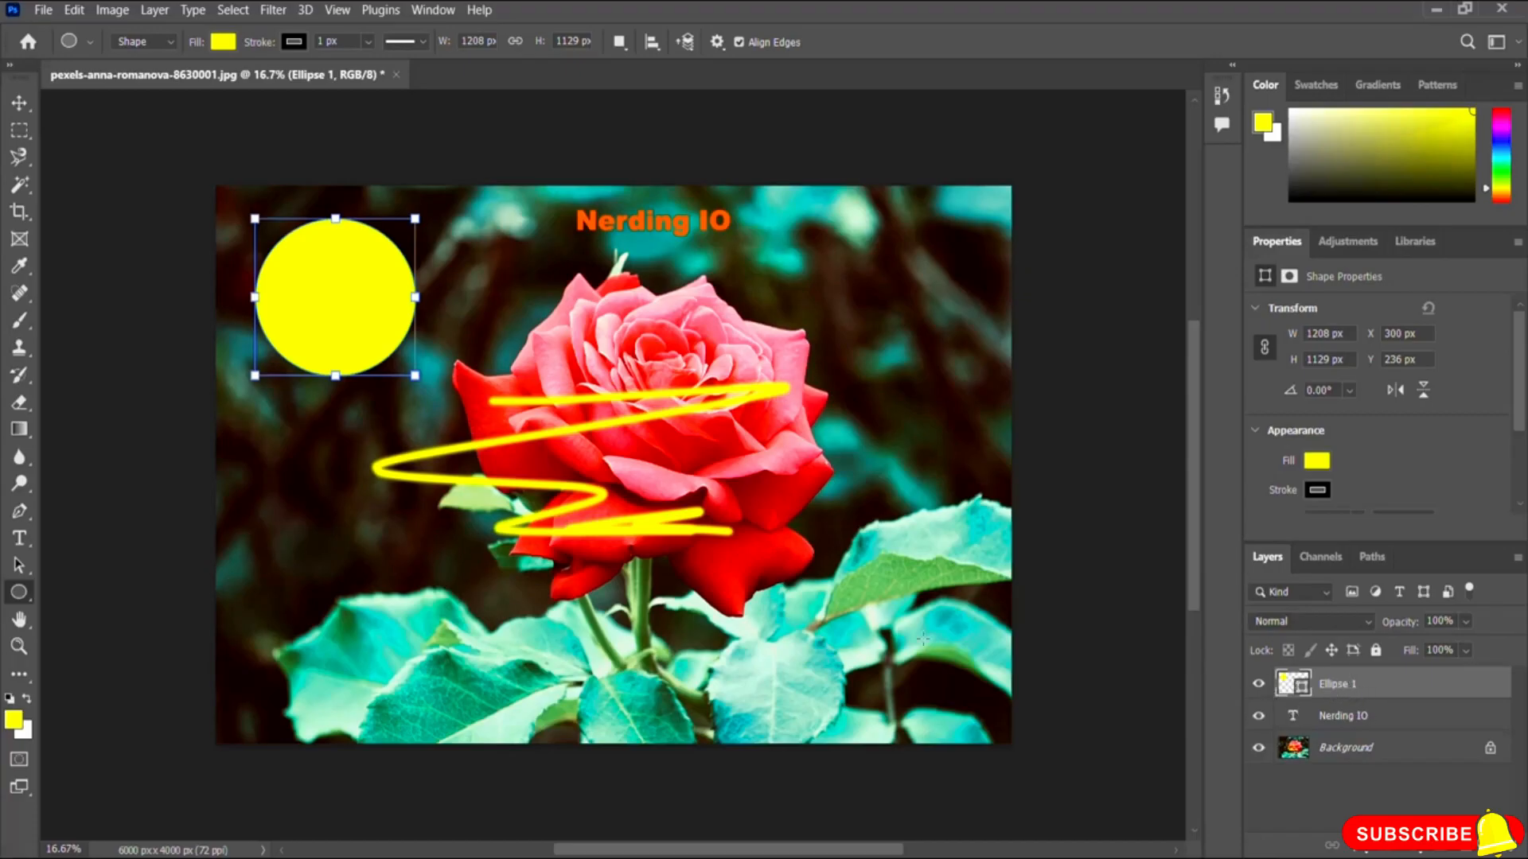
click(854, 603)
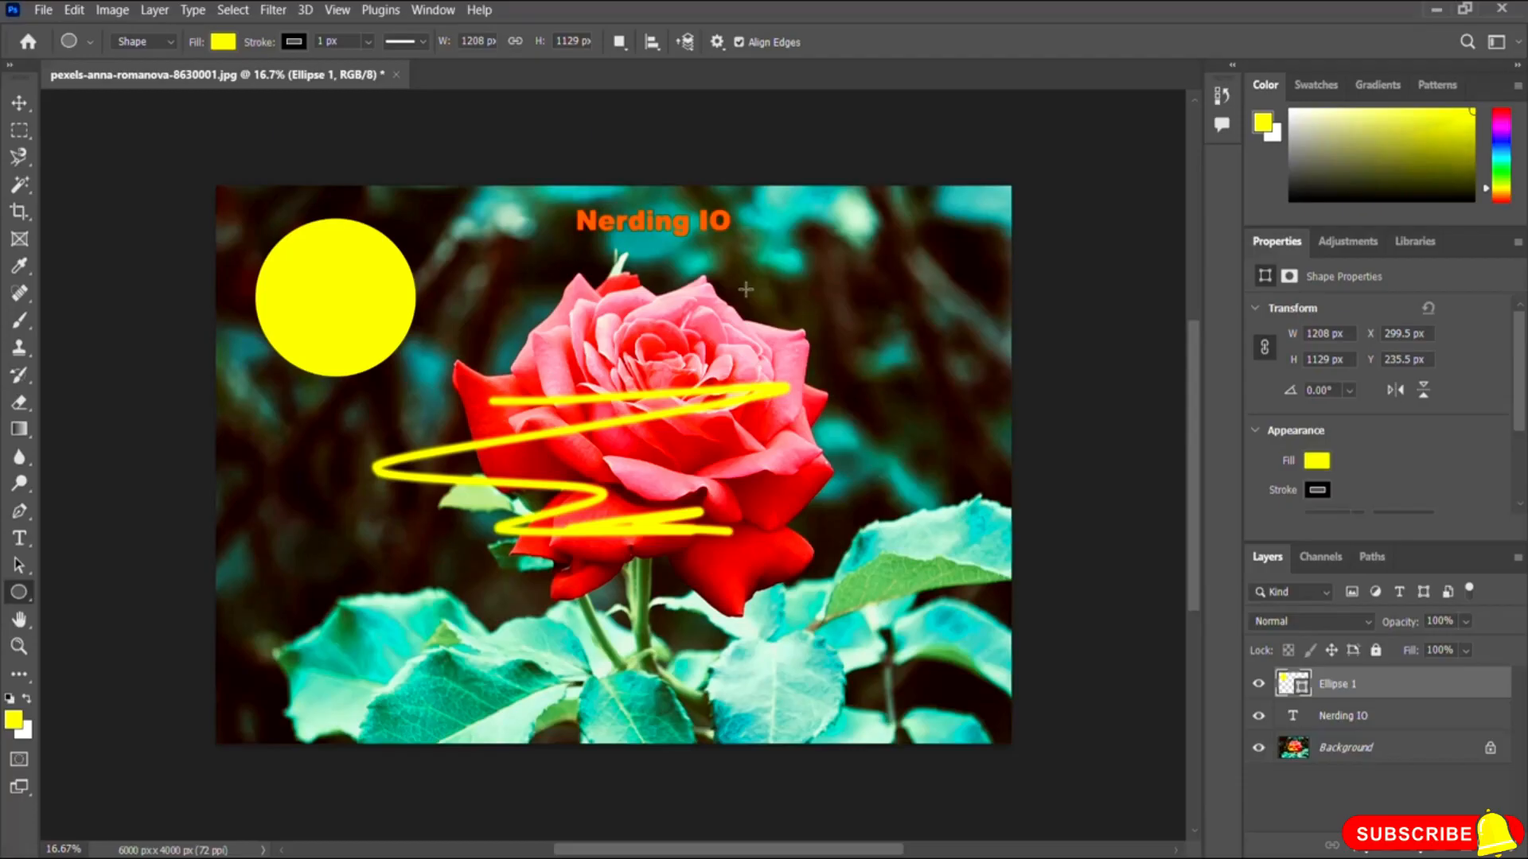
Step: Save the document as a Photoshop PSD file with Maximize Compatibility enabled
click(42, 11)
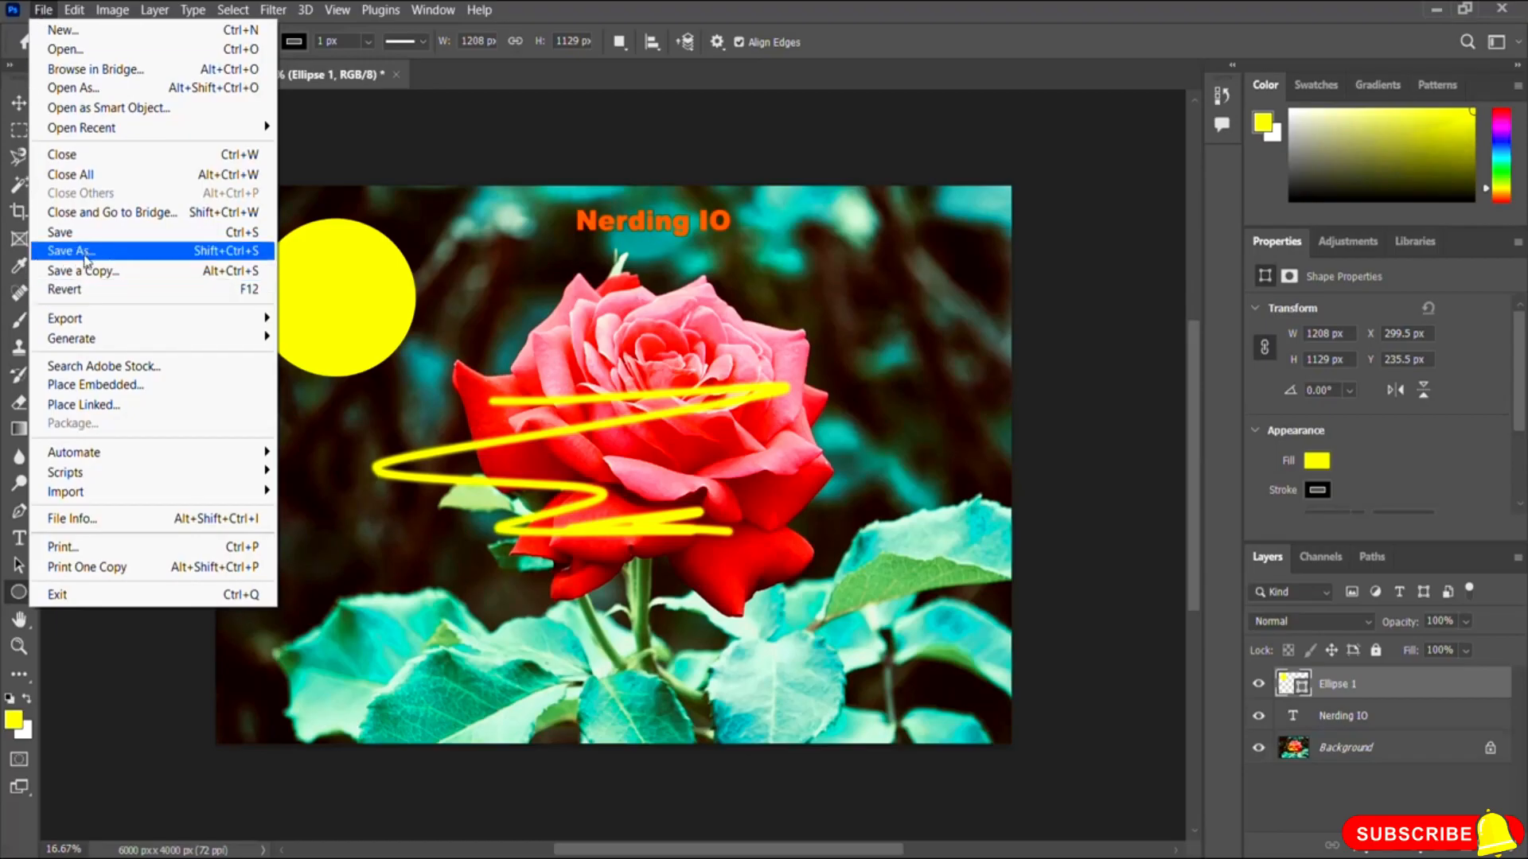
click(139, 257)
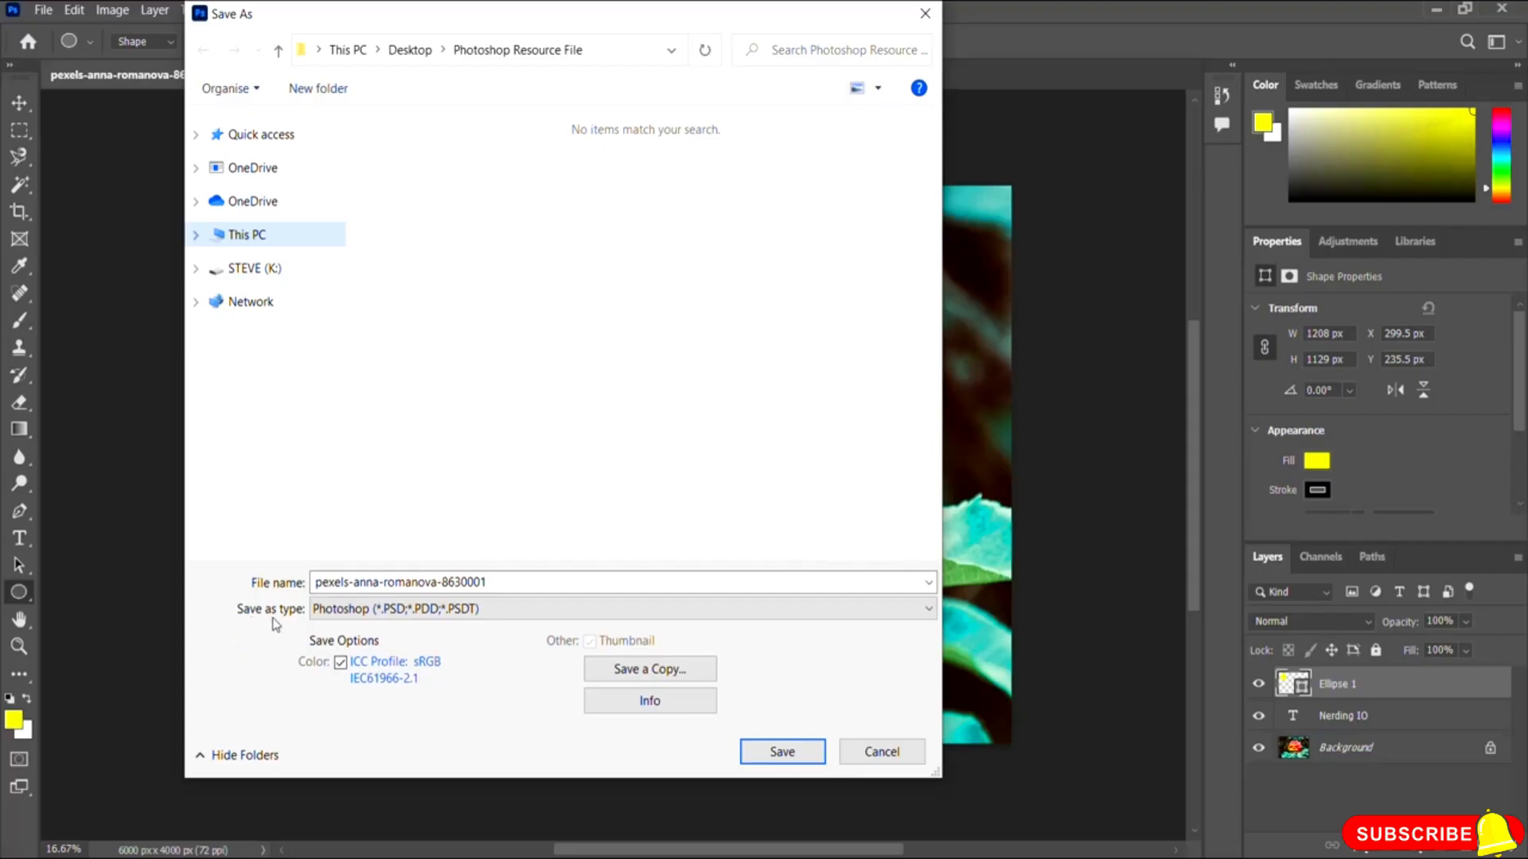
click(443, 613)
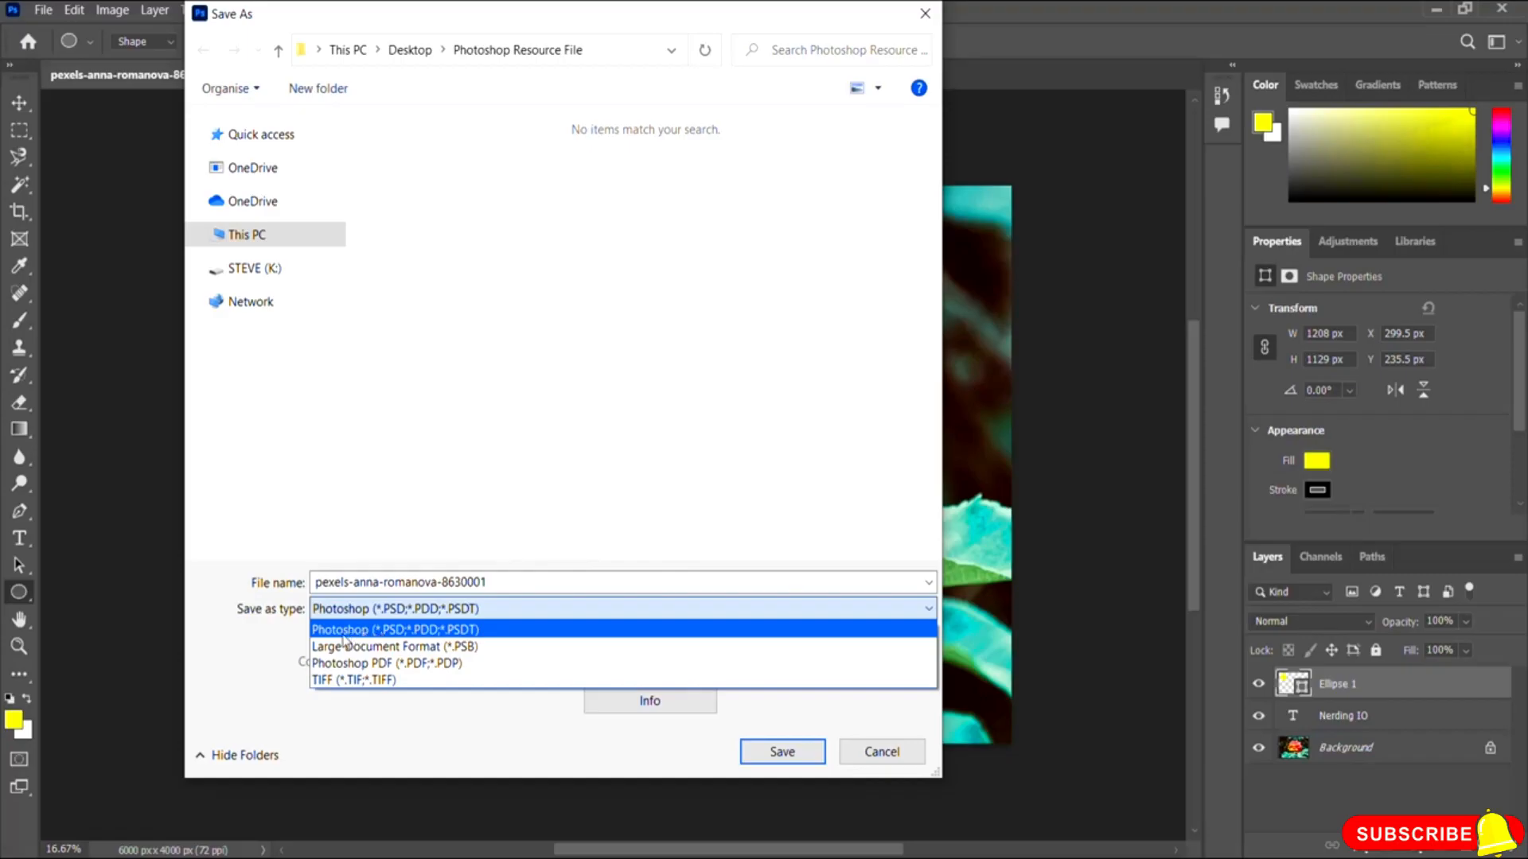
click(342, 636)
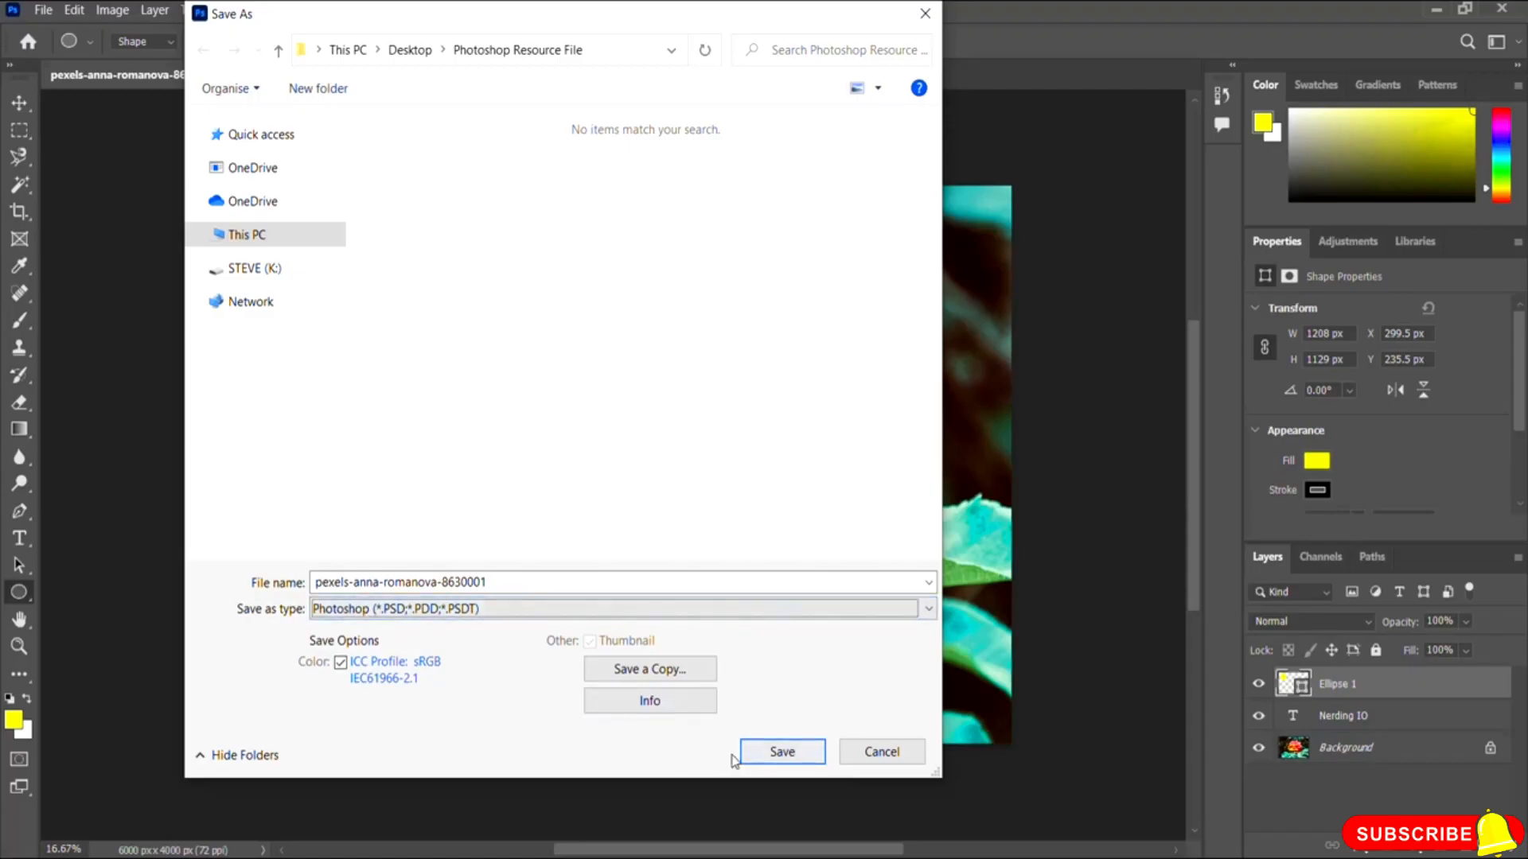
click(768, 754)
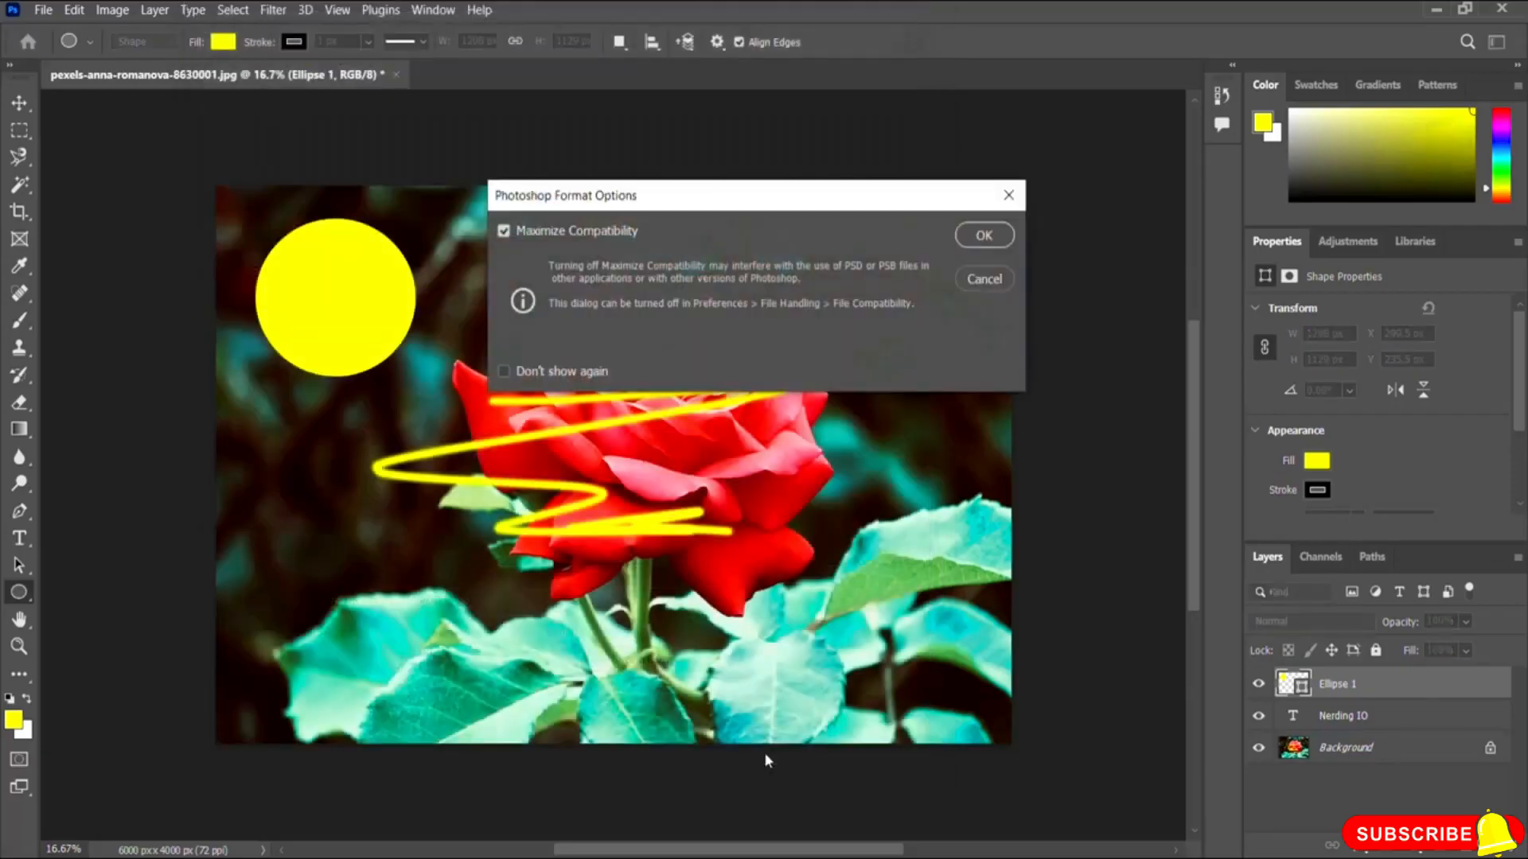
click(996, 240)
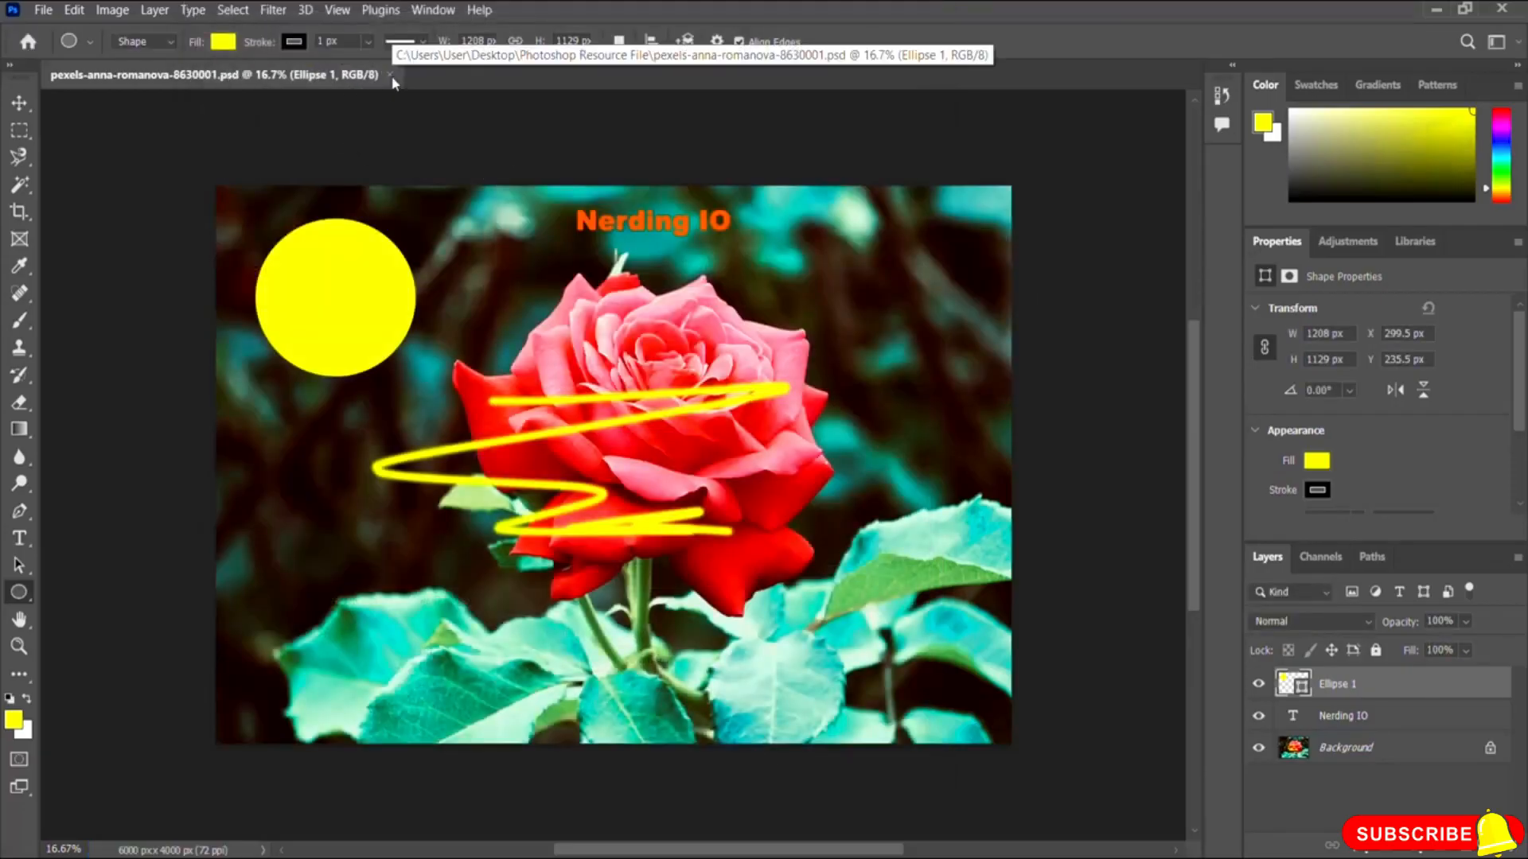
Step: Close the document and select the saved PSD file in the Photoshop Resource File folder in File Explorer
click(390, 75)
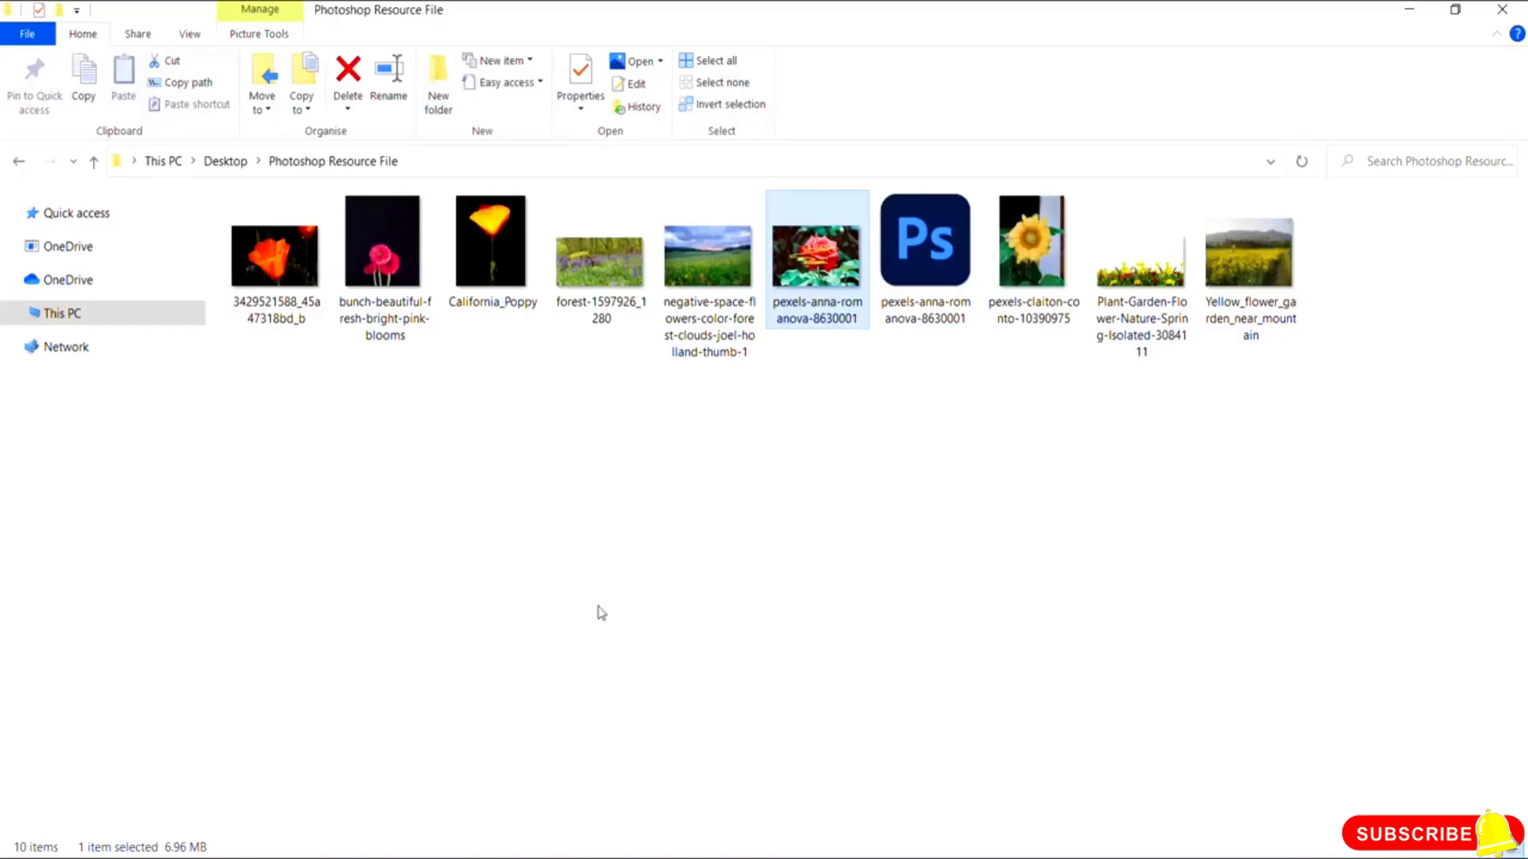
click(820, 318)
key(Right)
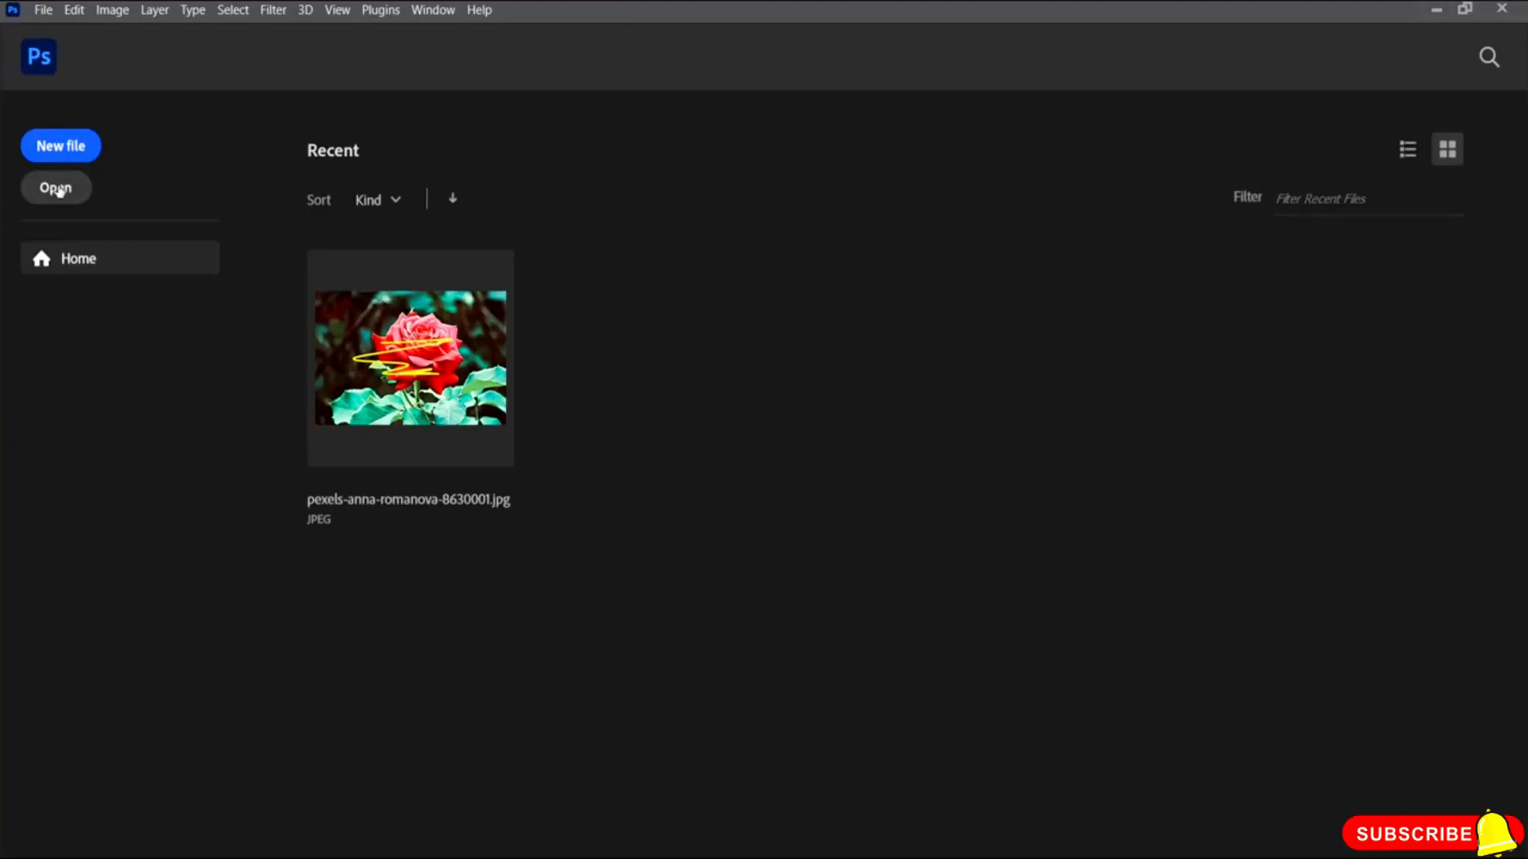
Step: Reopen the saved PSD pexels-anna-romanova-8630001 from the Photoshop Resource File folder
click(57, 191)
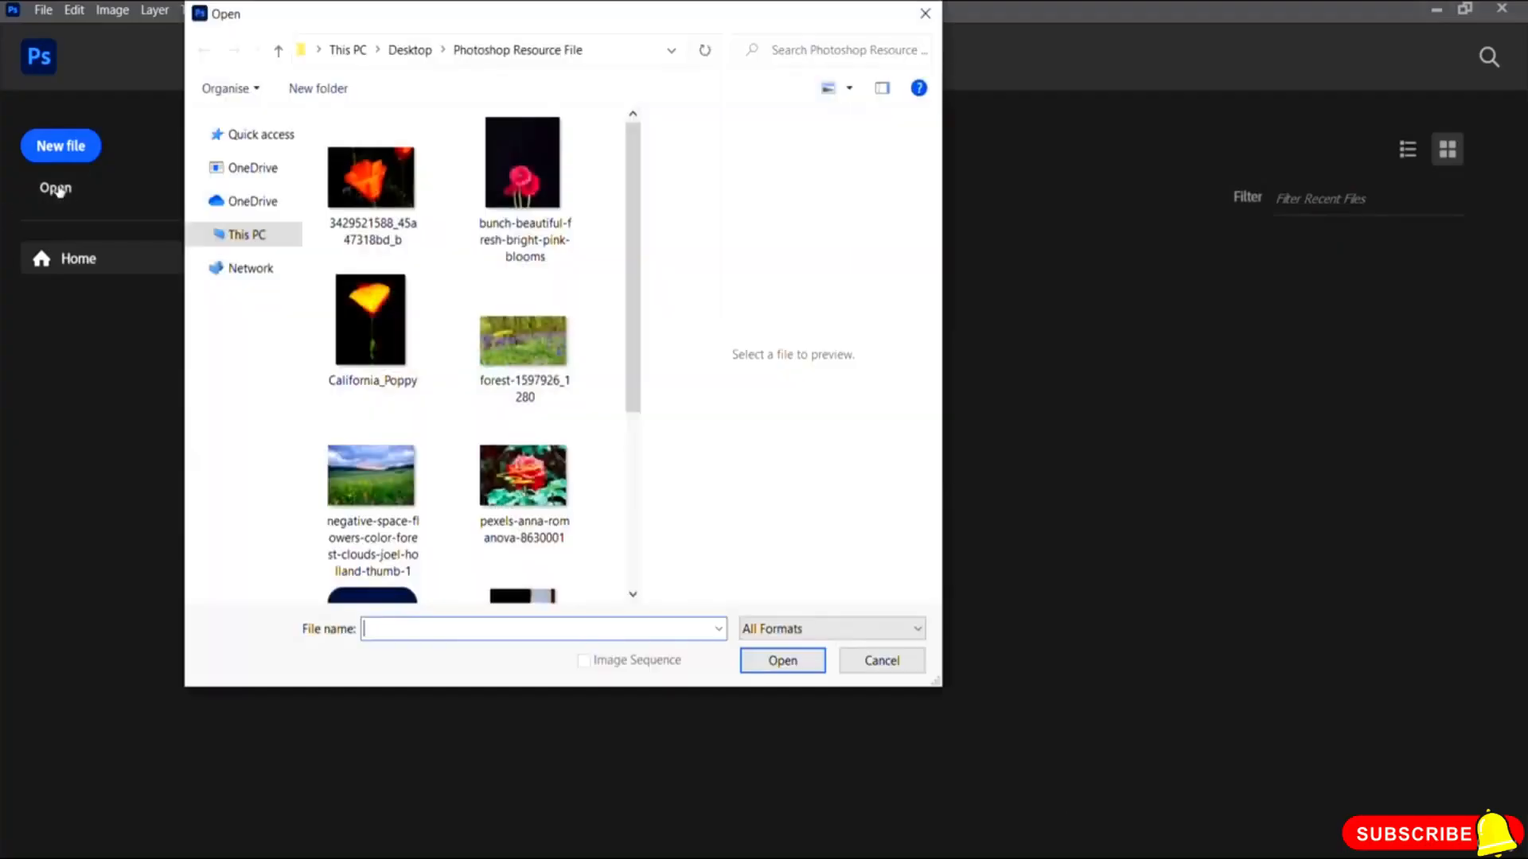
drag(633, 241, 634, 402)
click(372, 366)
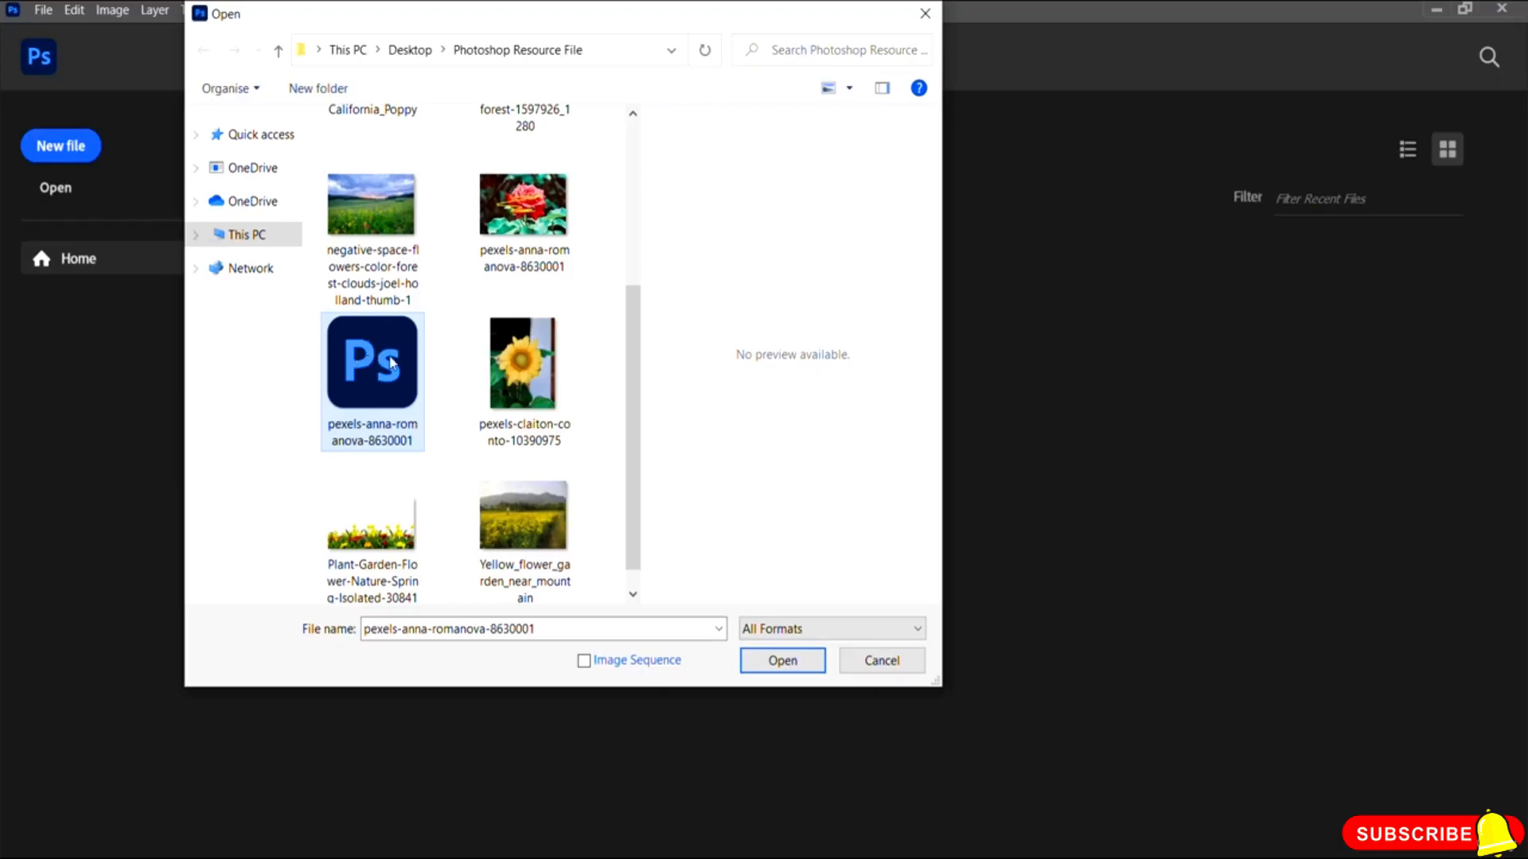
click(780, 663)
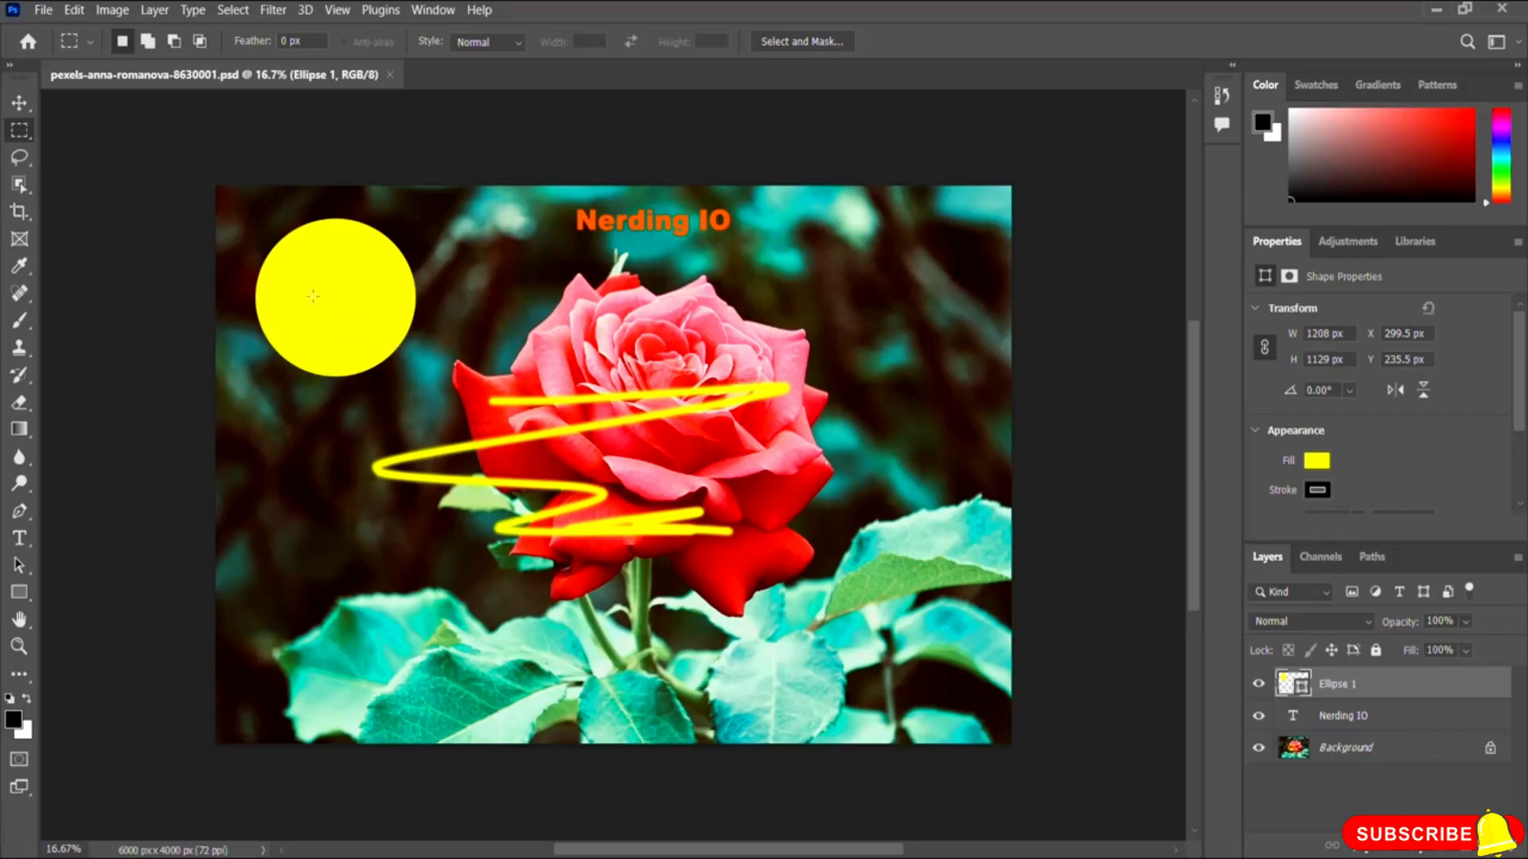
Step: Append a name after 'Nerding IO' in the heading and commit it, temporarily hiding the ellipse layer meanwhile
click(1258, 684)
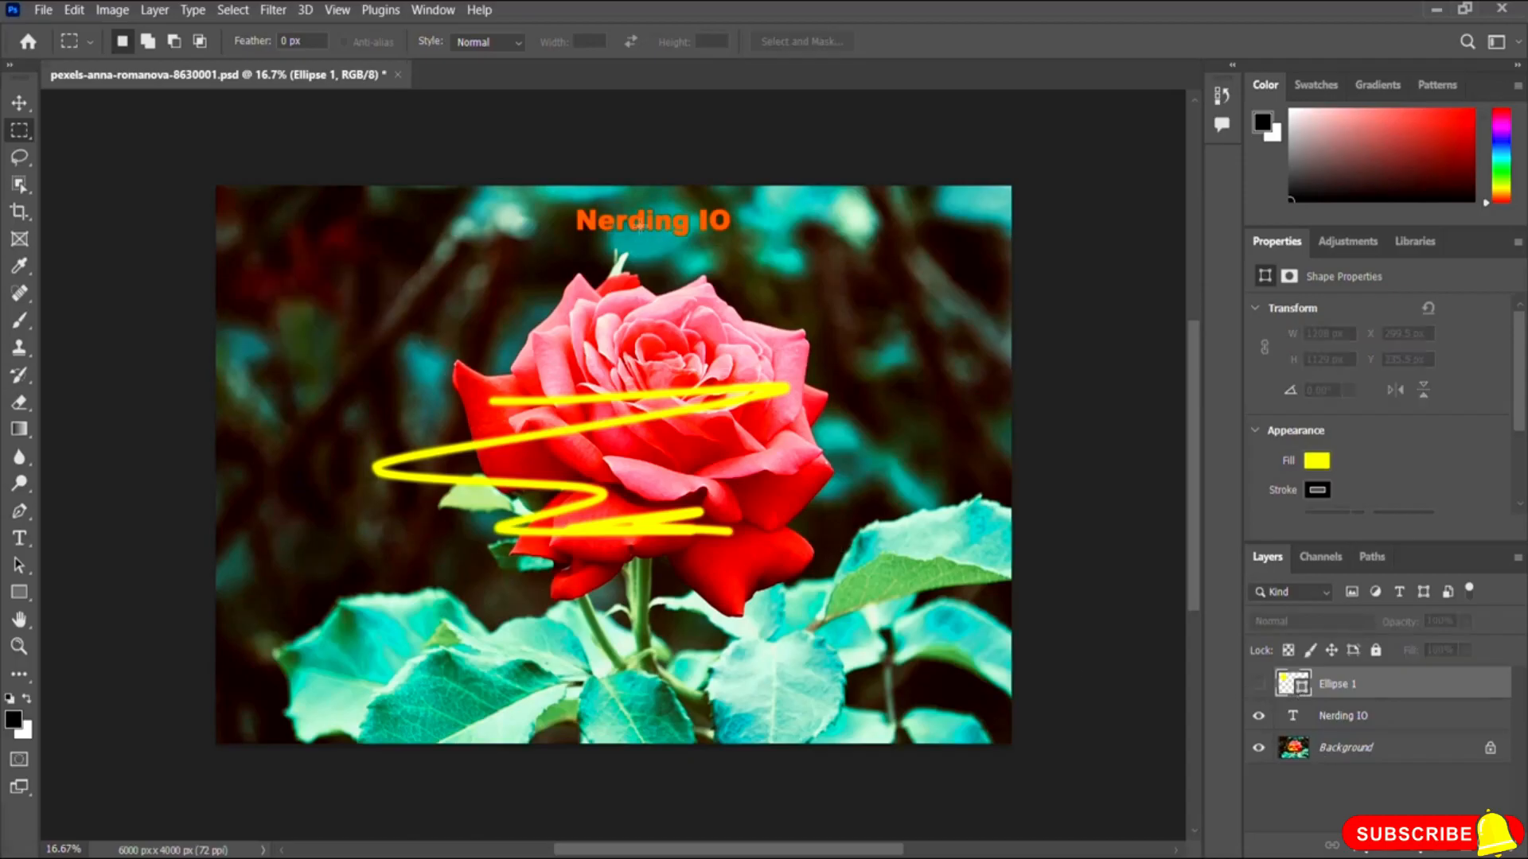
click(20, 538)
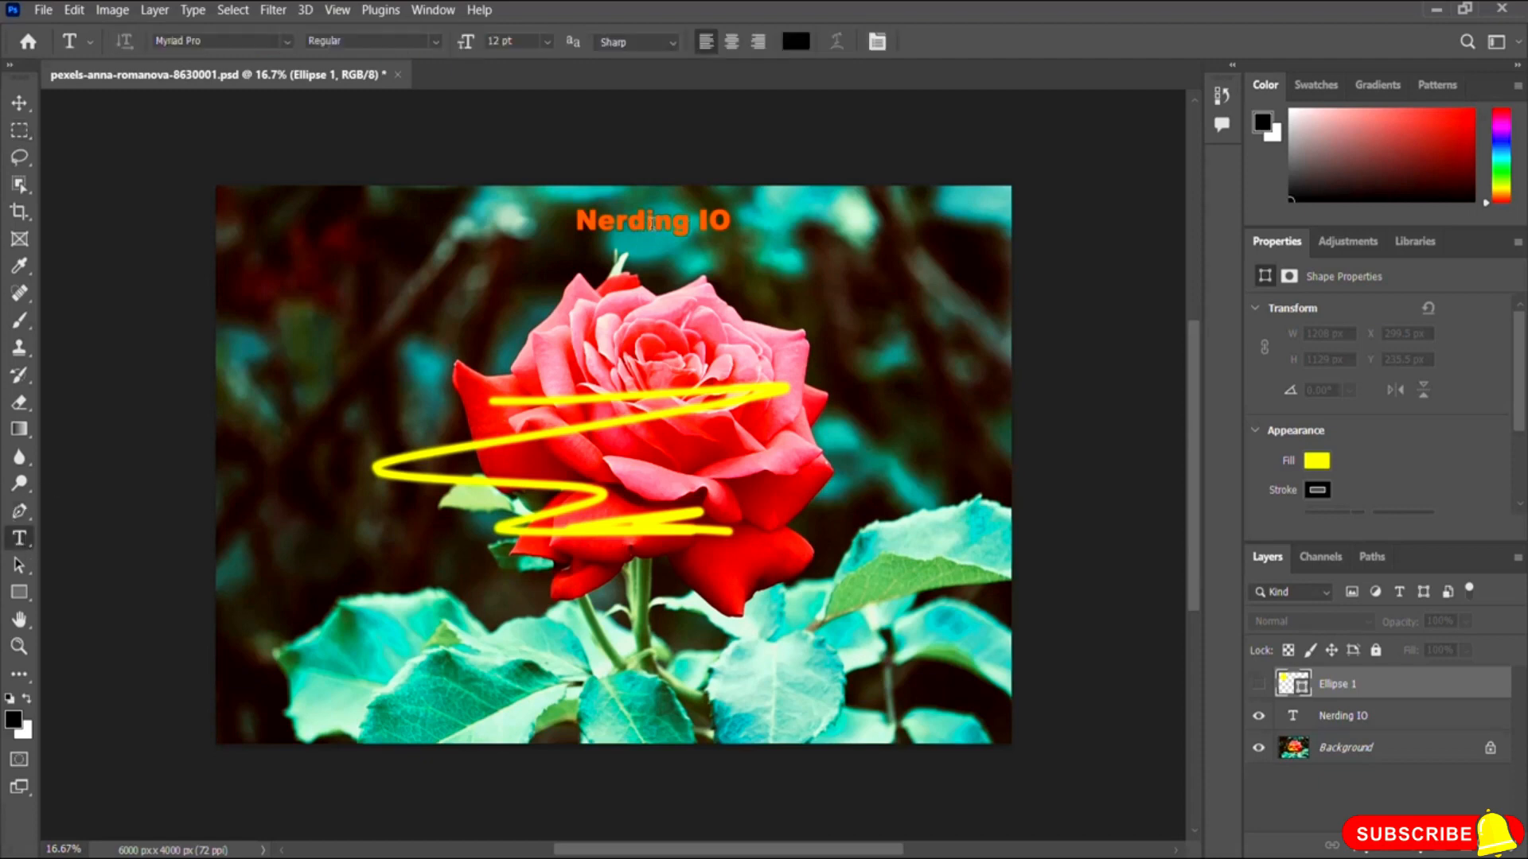
click(718, 219)
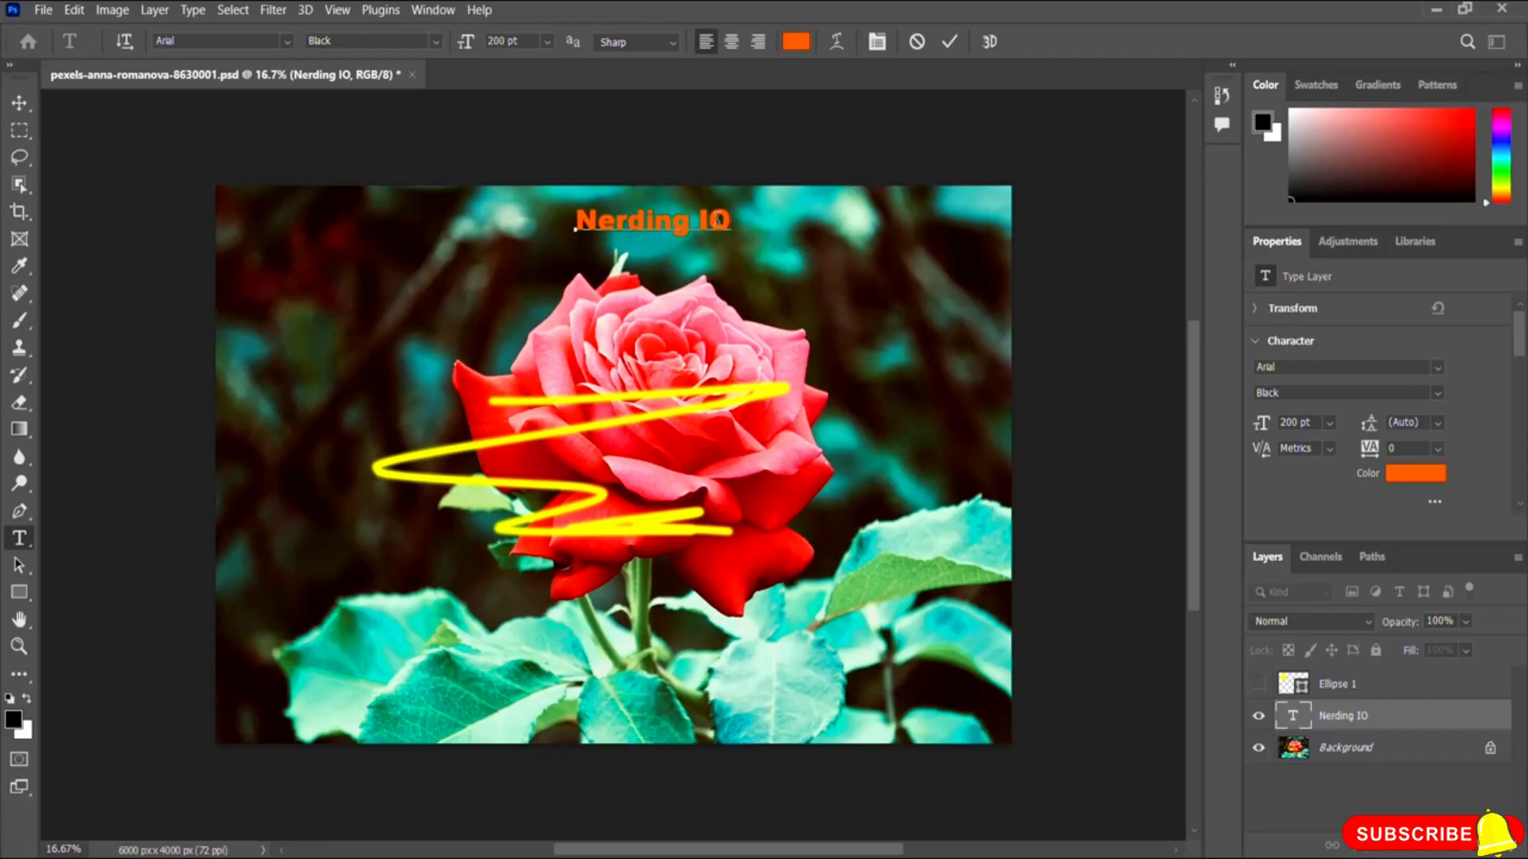
text(Manuel)
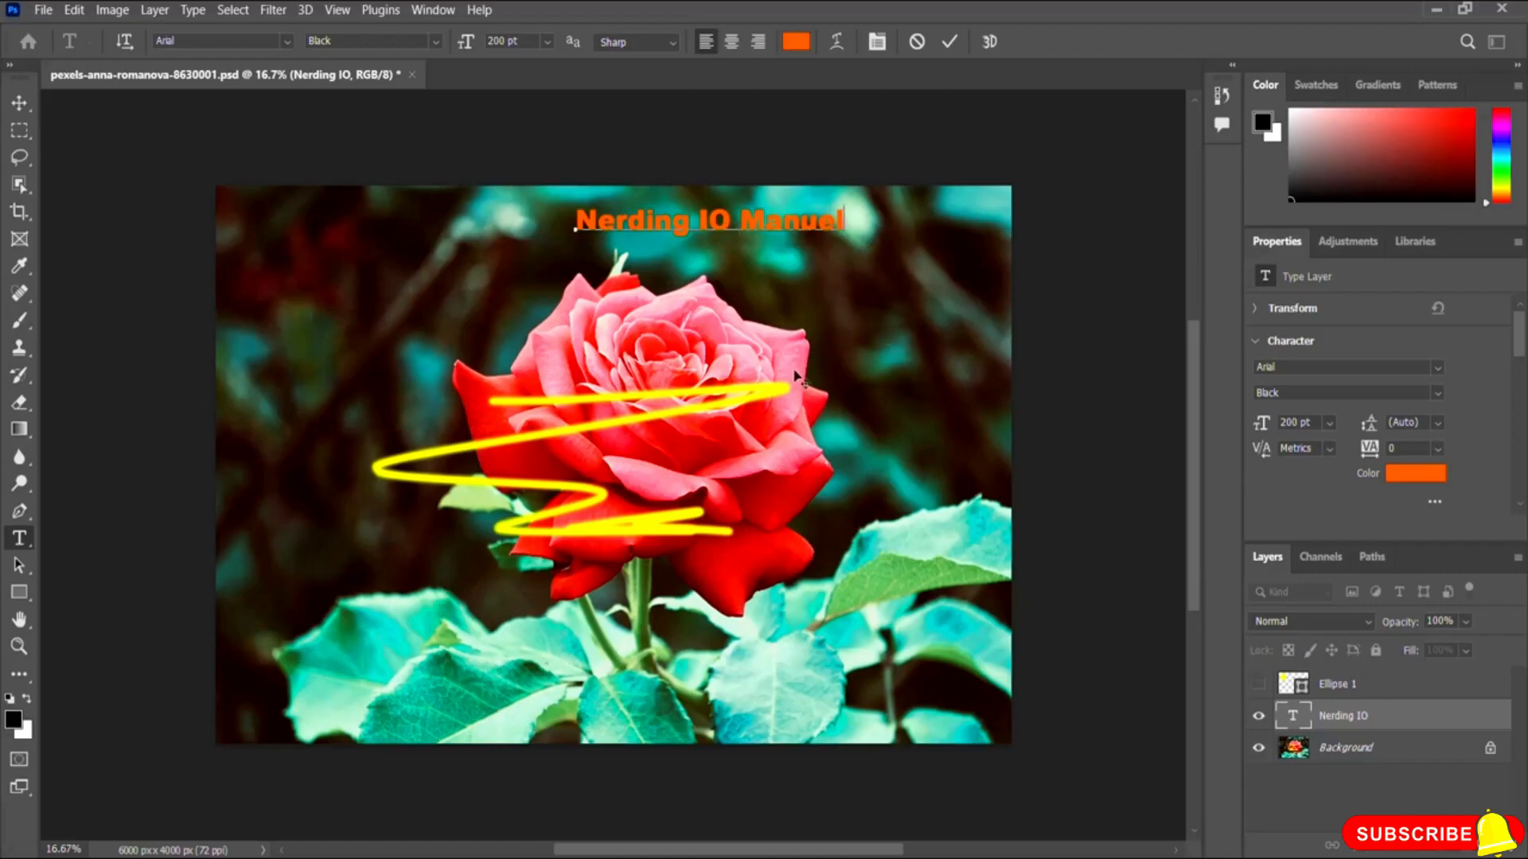
click(949, 42)
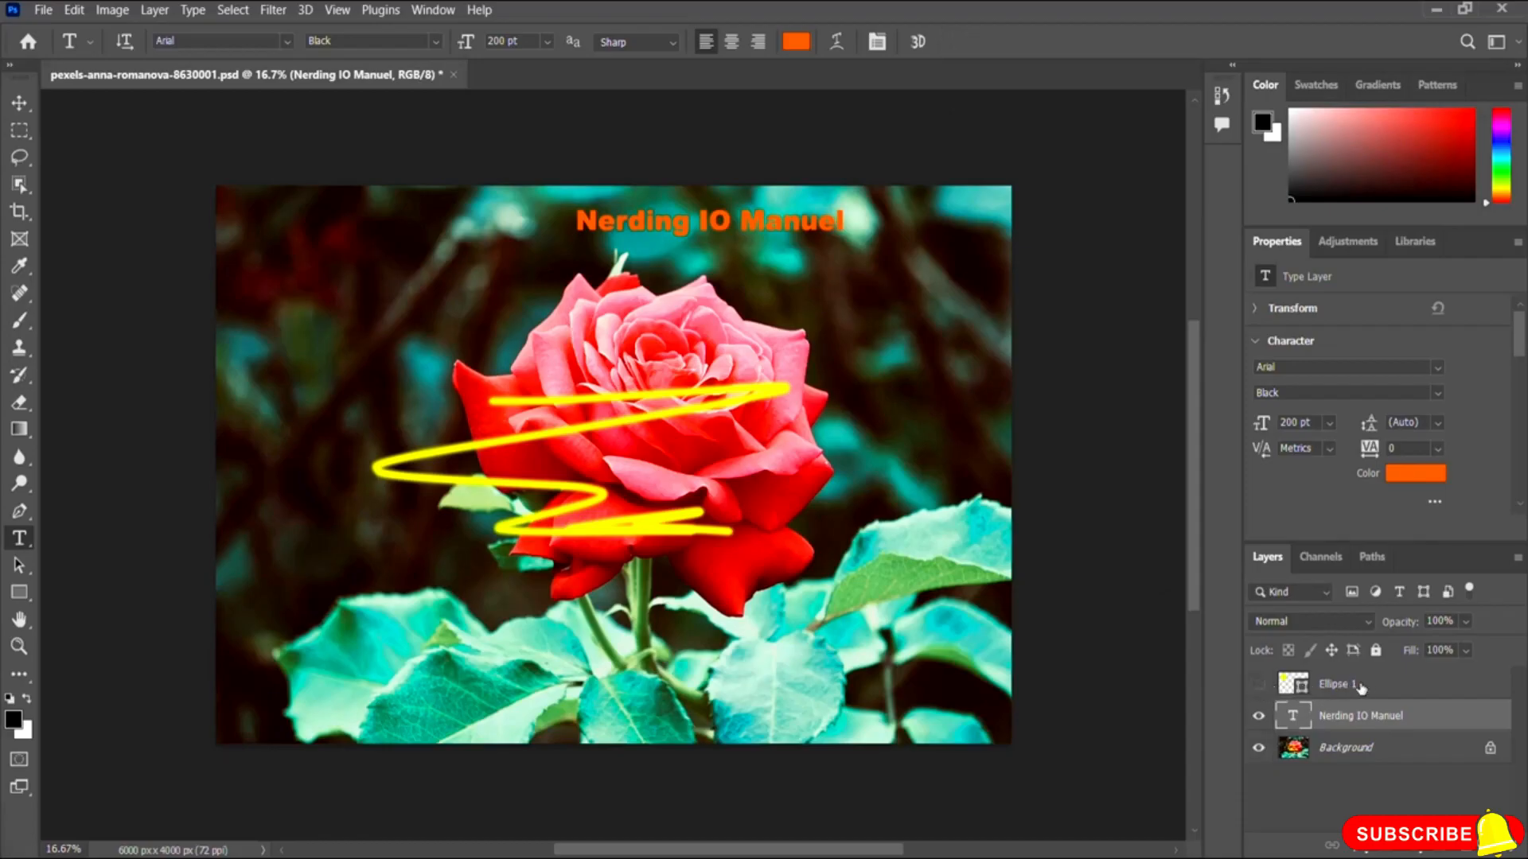
click(1259, 684)
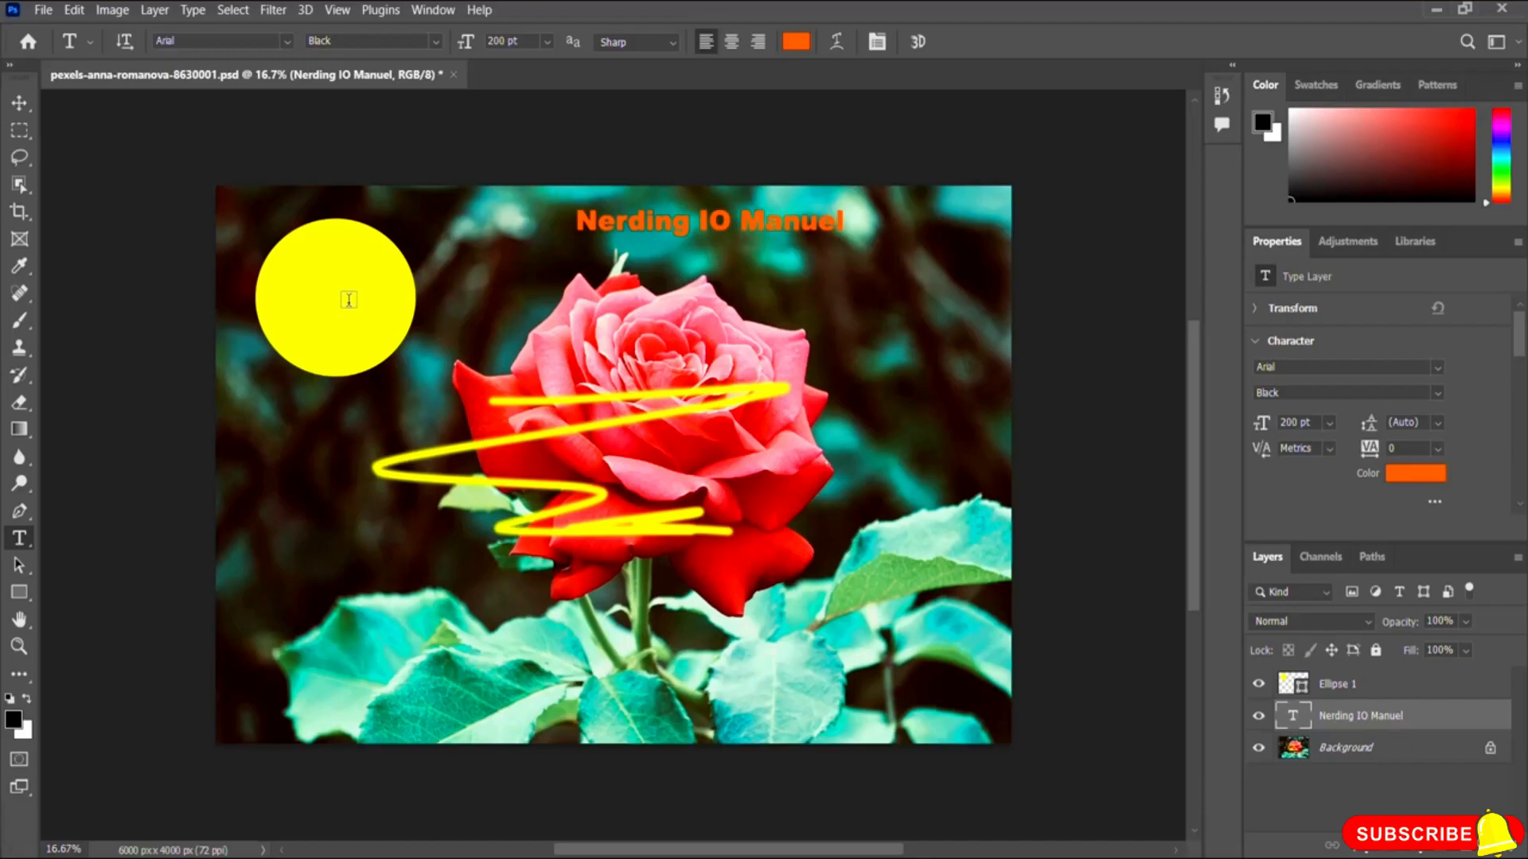
Step: Select the ellipse layer on the canvas and change its shape fill colour to red
click(19, 107)
click(329, 302)
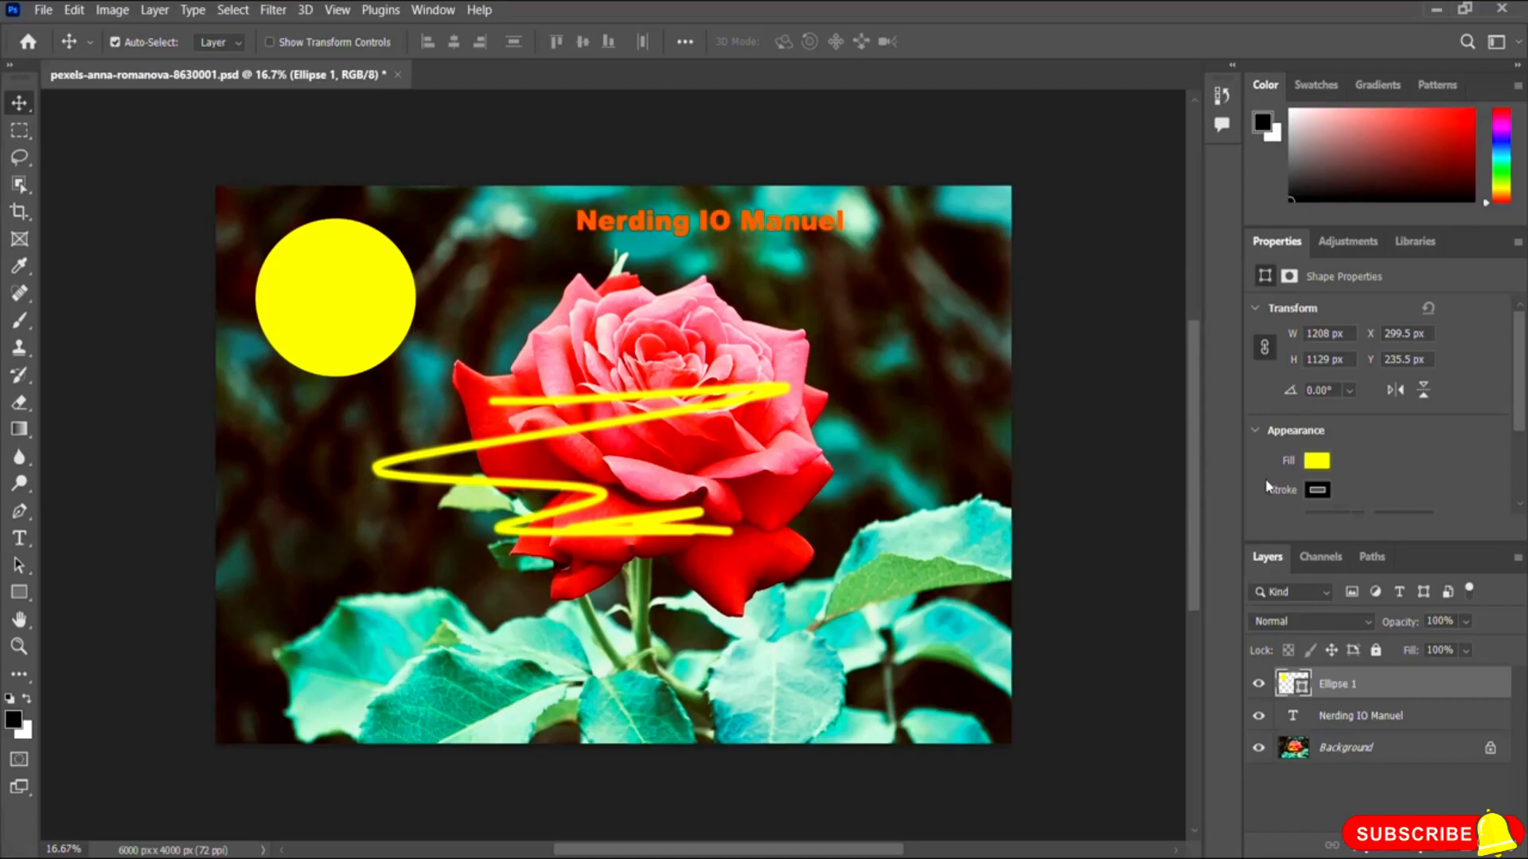
scroll(1392, 418, down, 2)
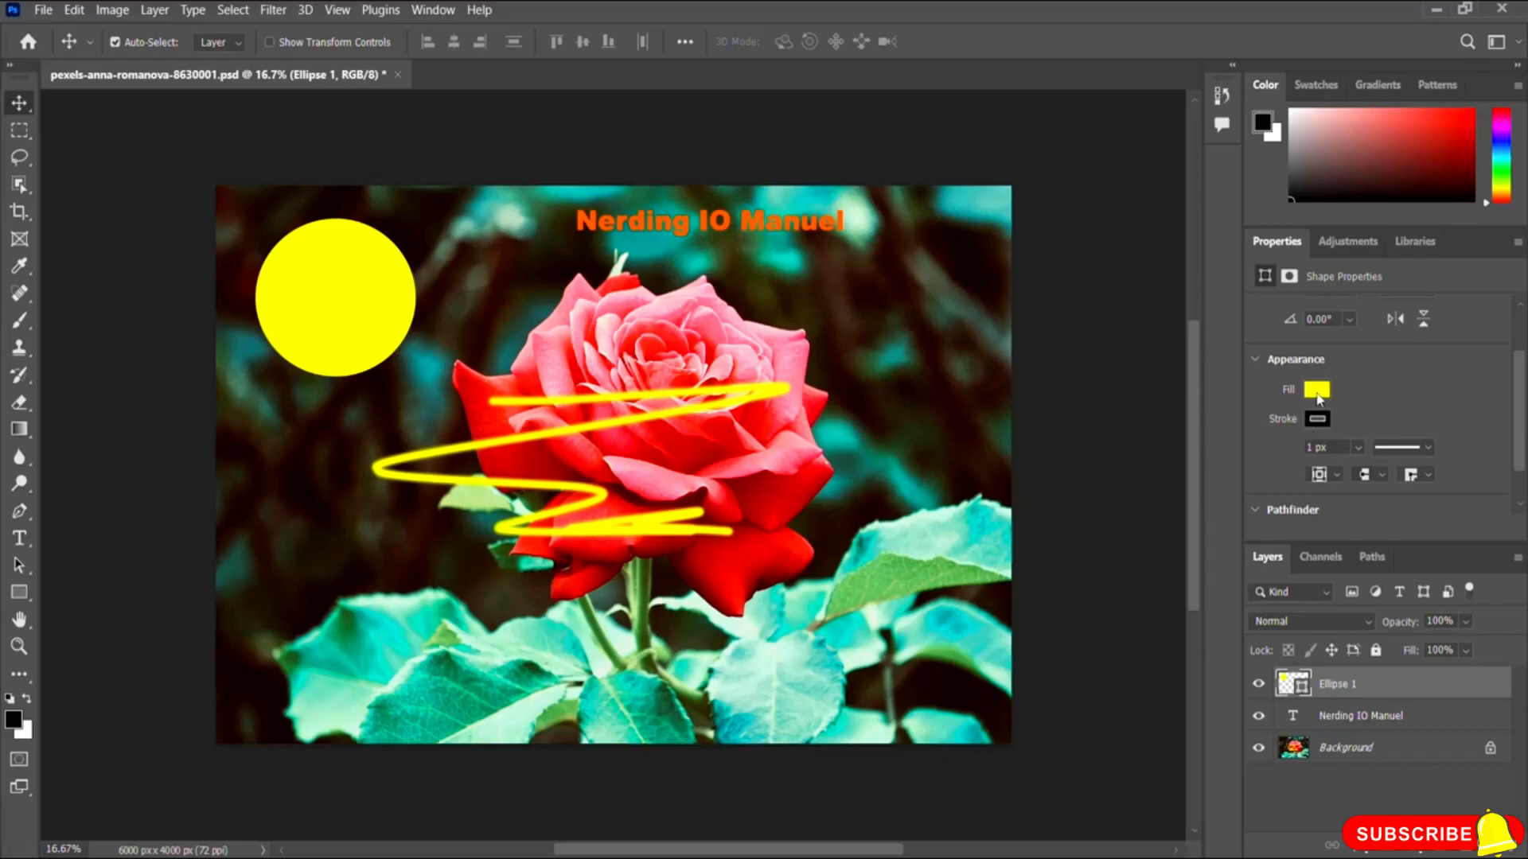
click(1316, 391)
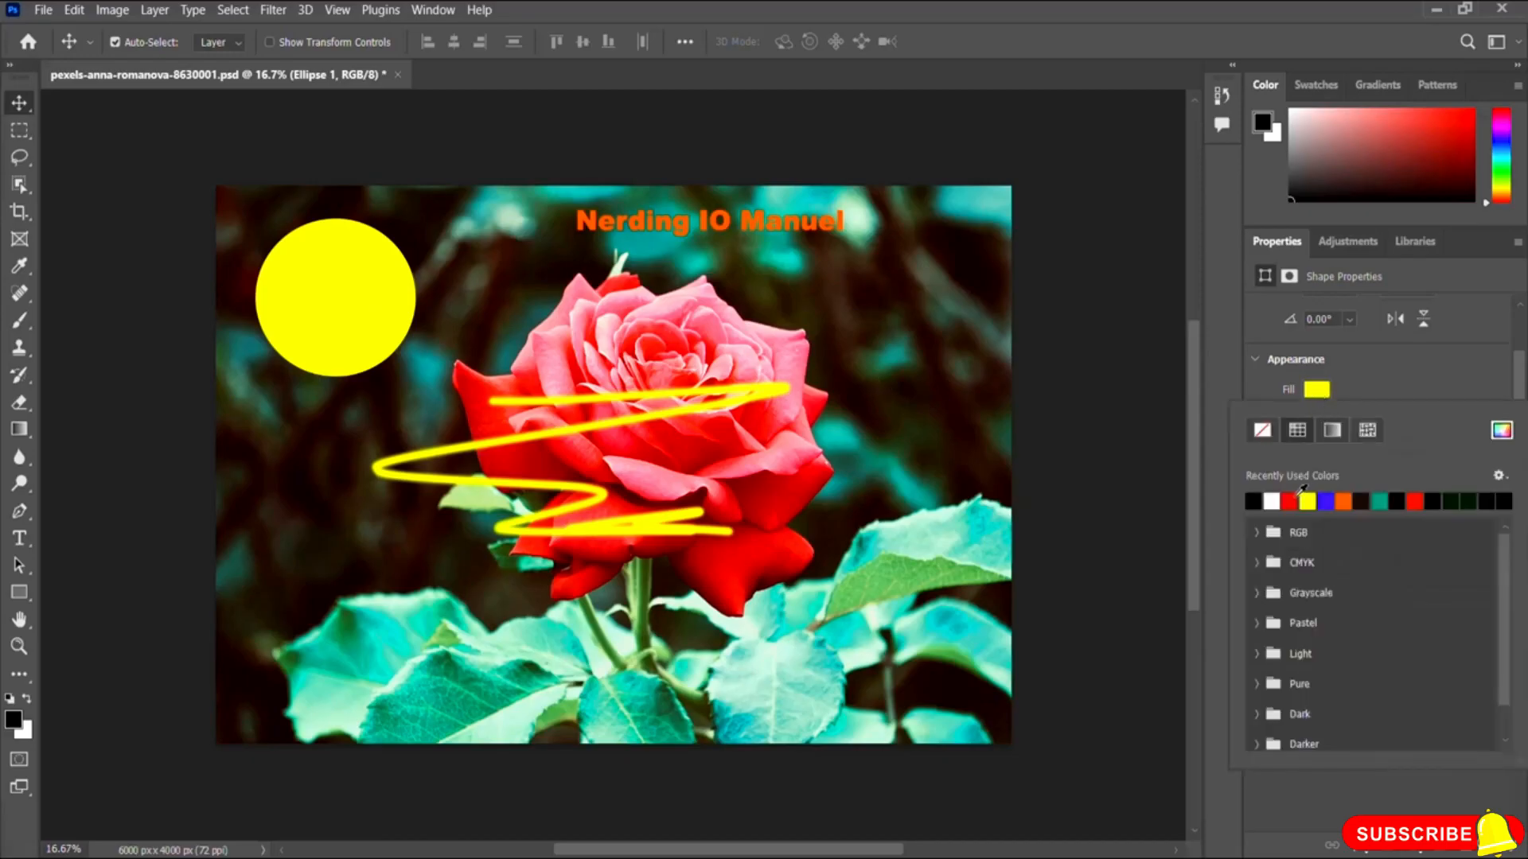
click(1292, 499)
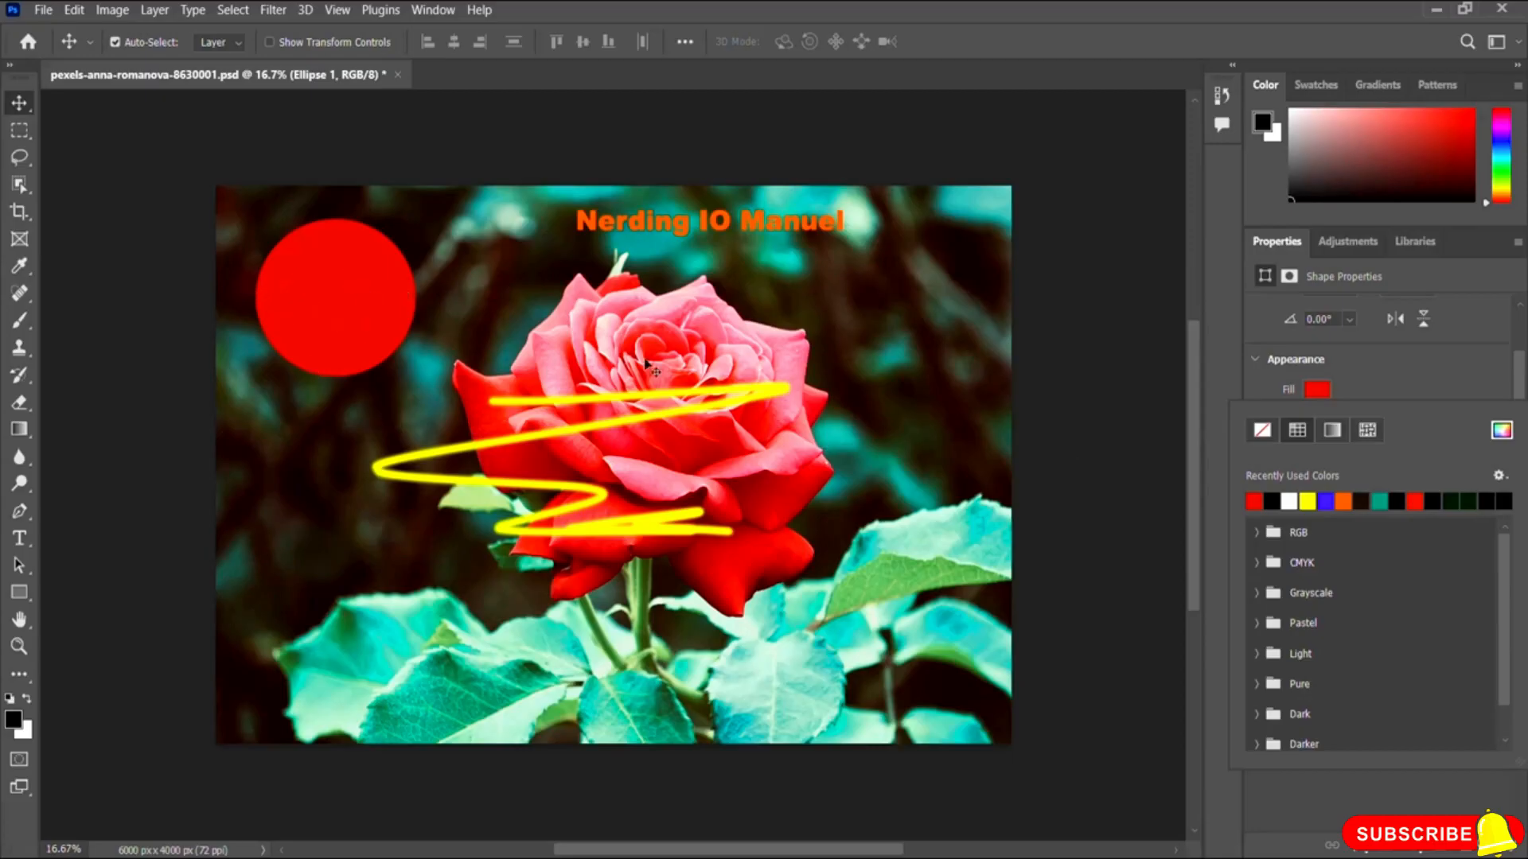
click(1256, 359)
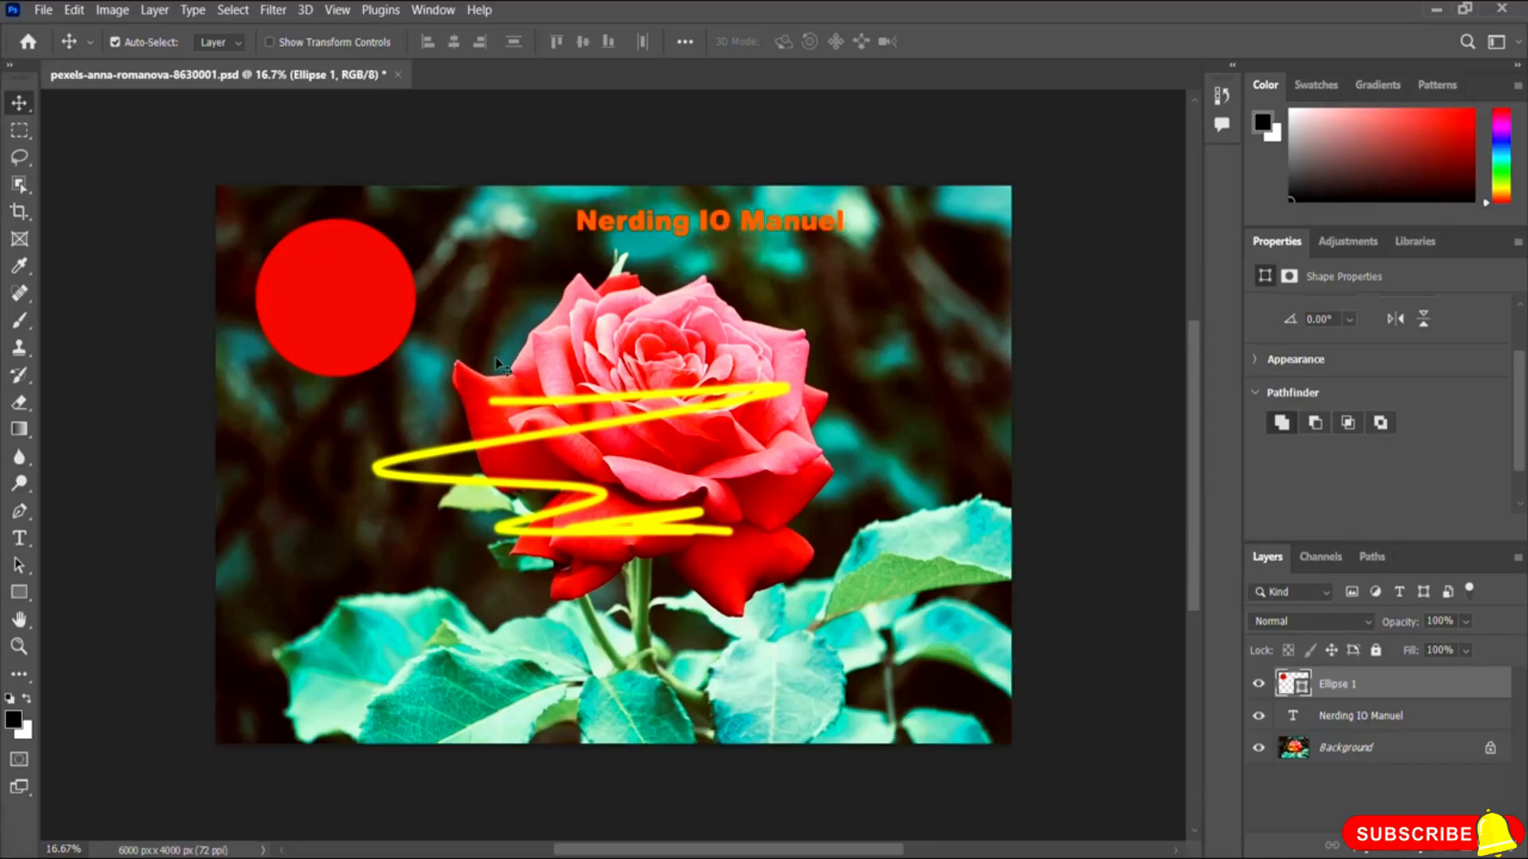
Step: Select all of the heading text and recolour it to magenta f110c9, then commit the text edit
click(19, 538)
click(697, 229)
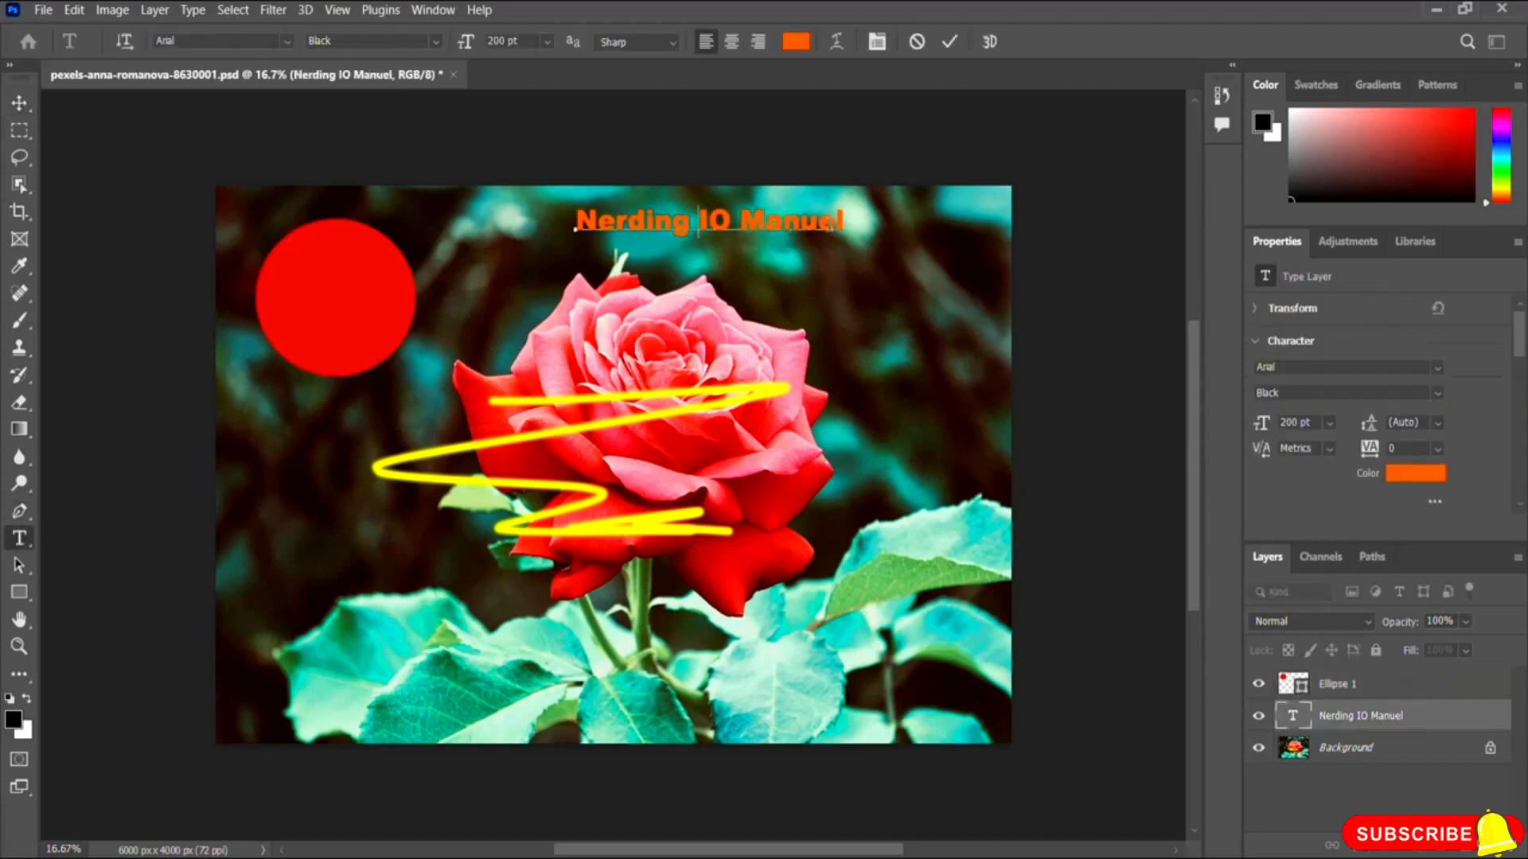
drag(845, 225, 554, 225)
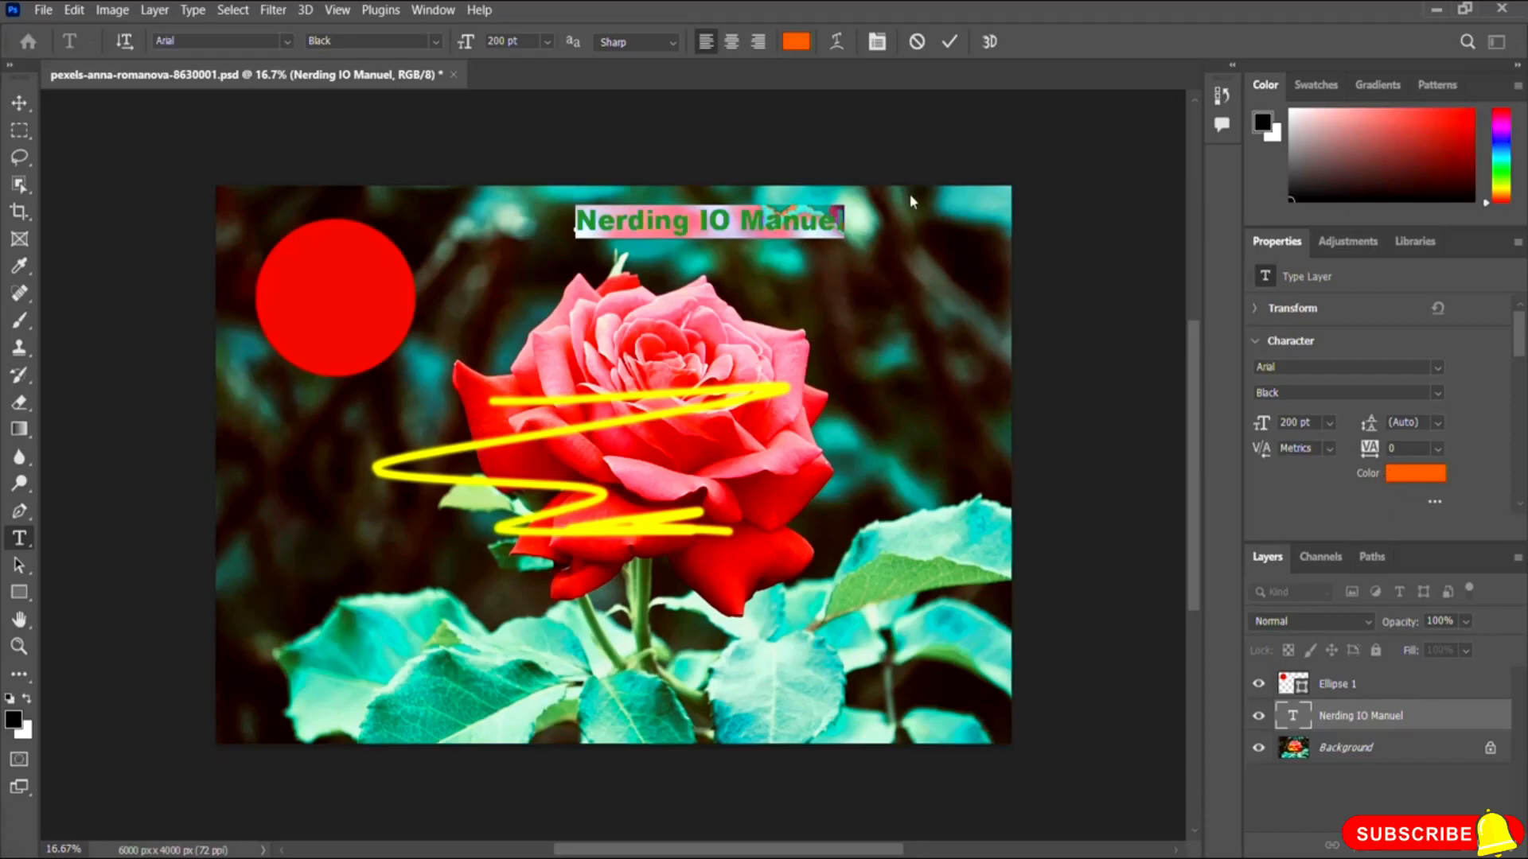
click(1409, 476)
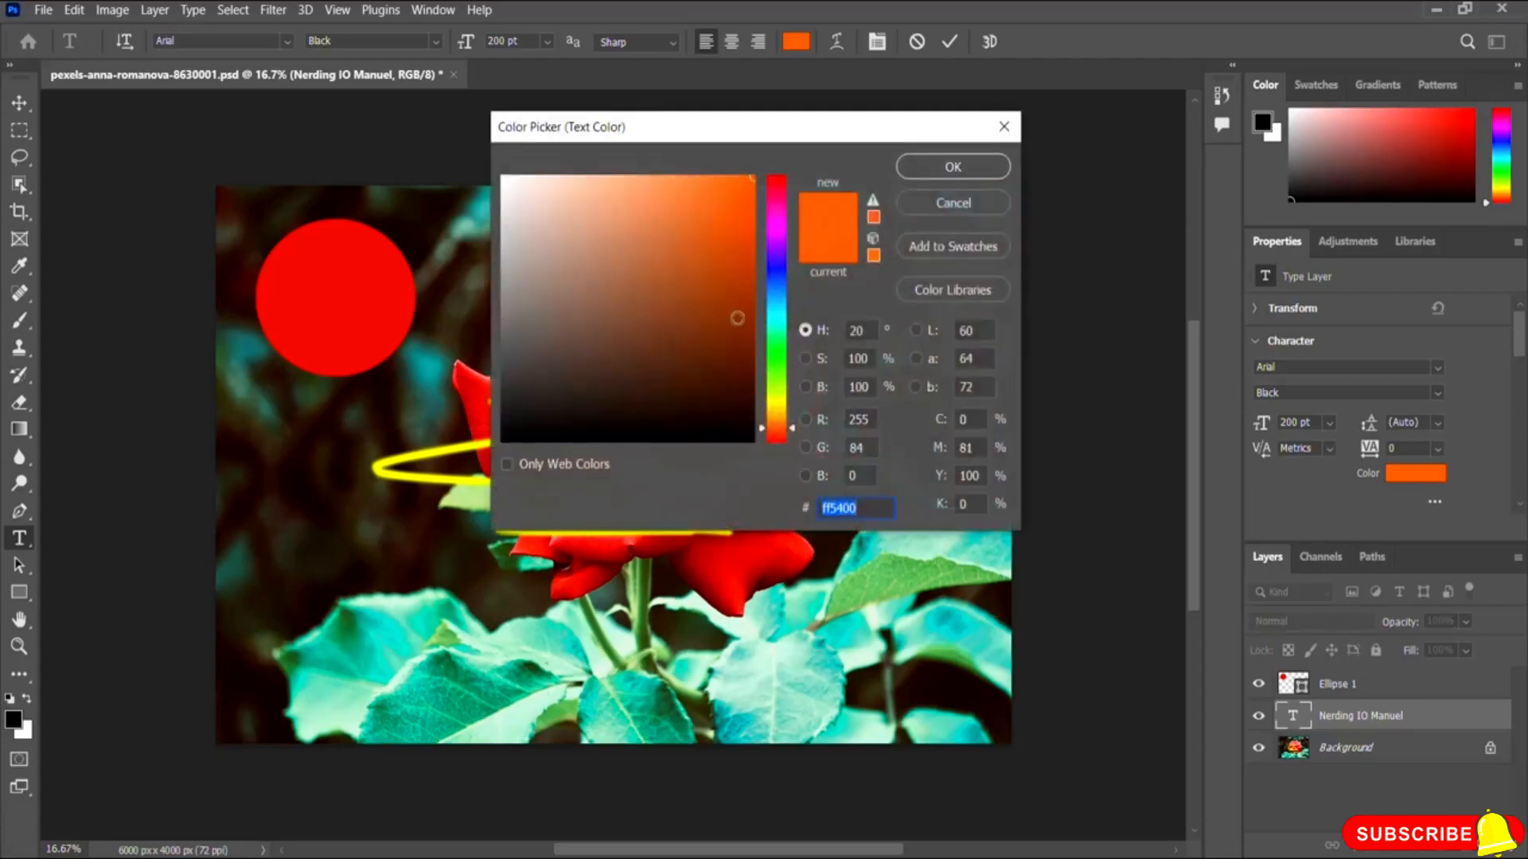
click(775, 213)
click(737, 190)
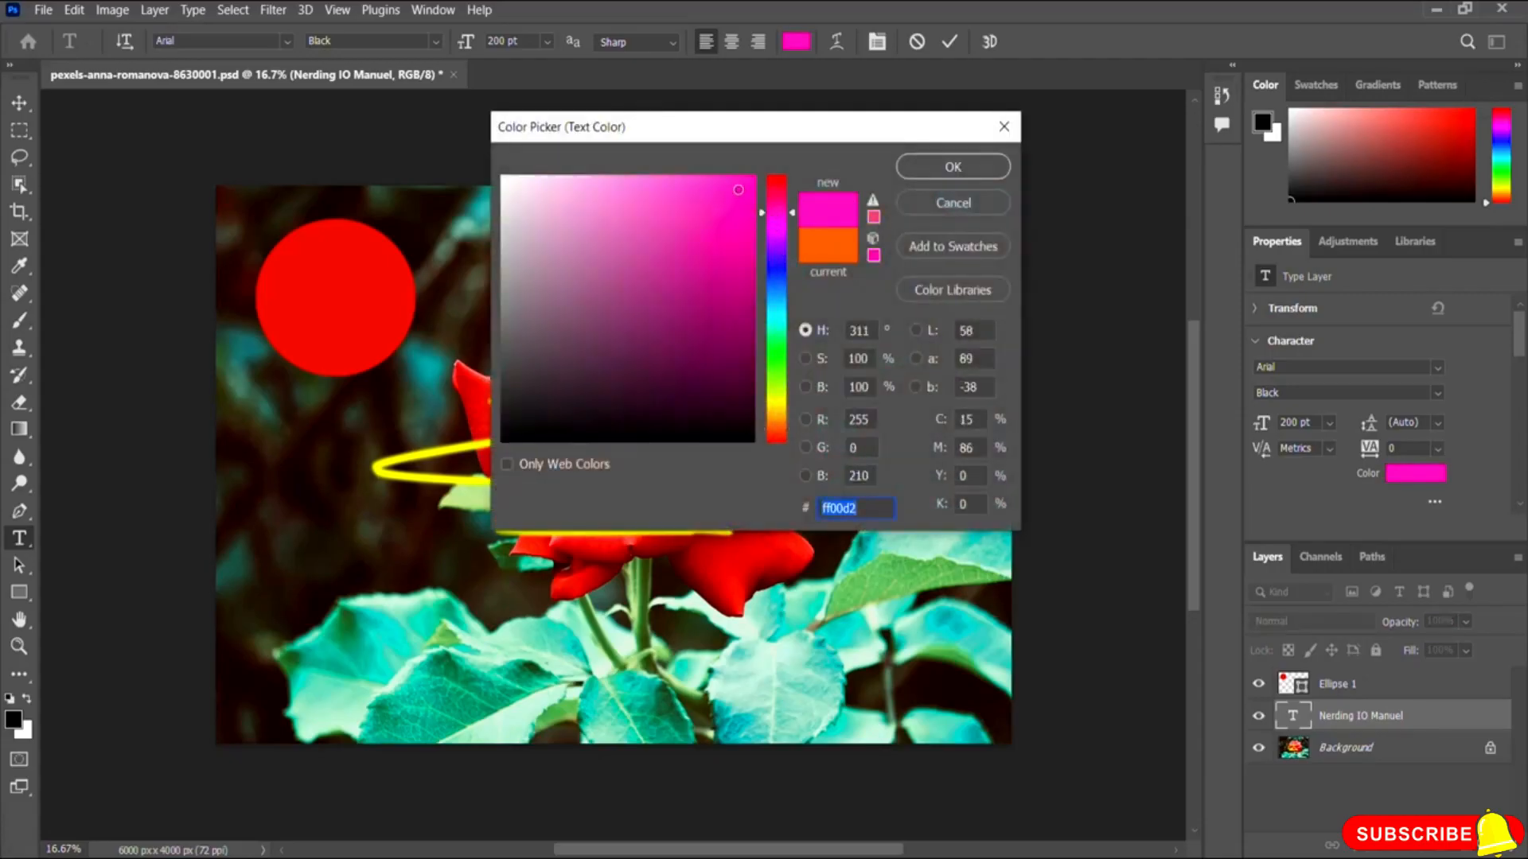
click(964, 168)
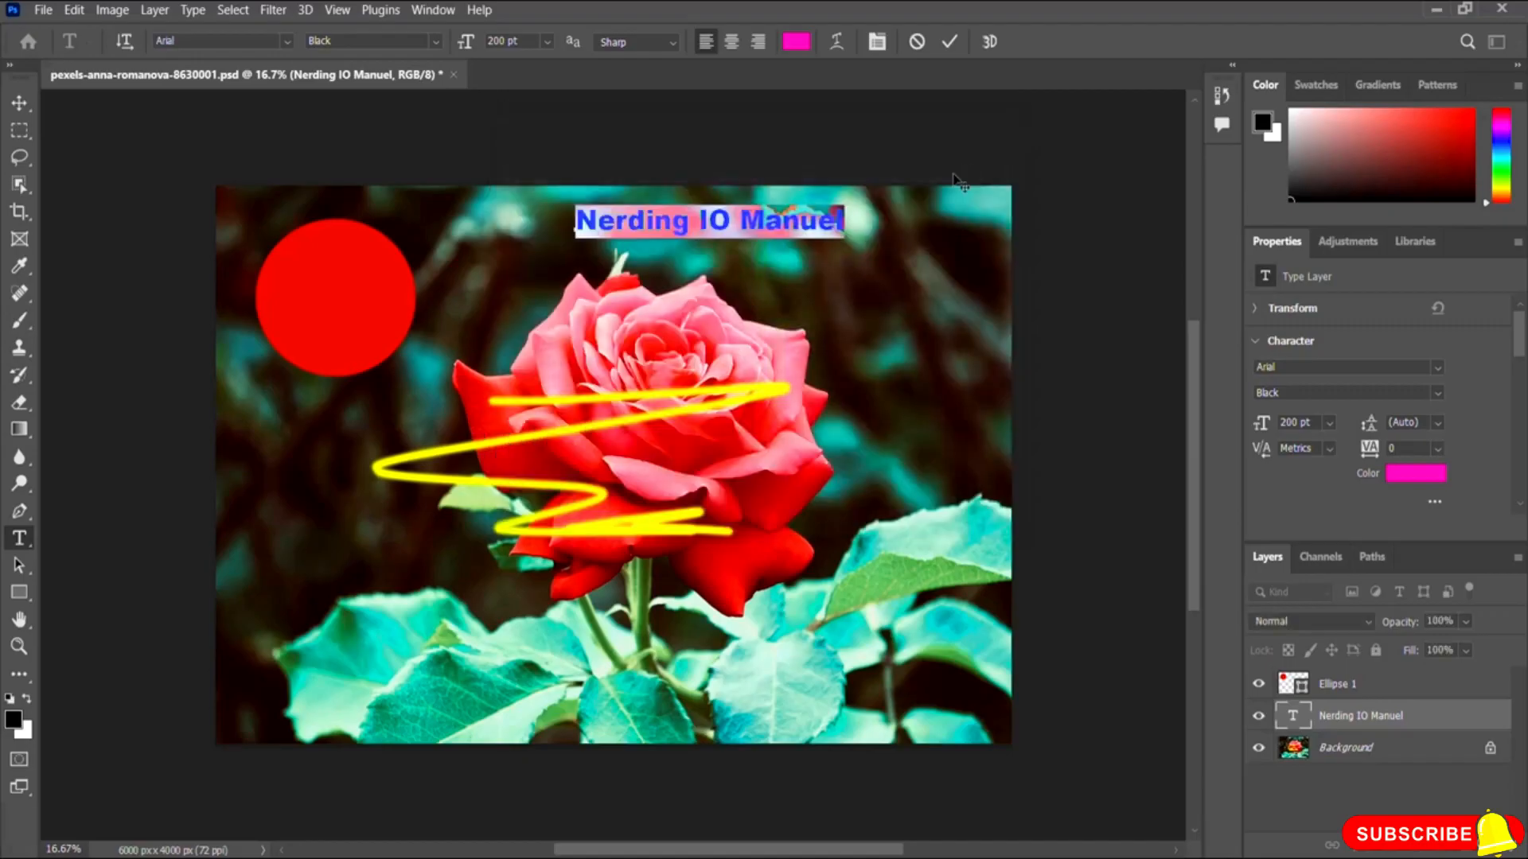
click(949, 41)
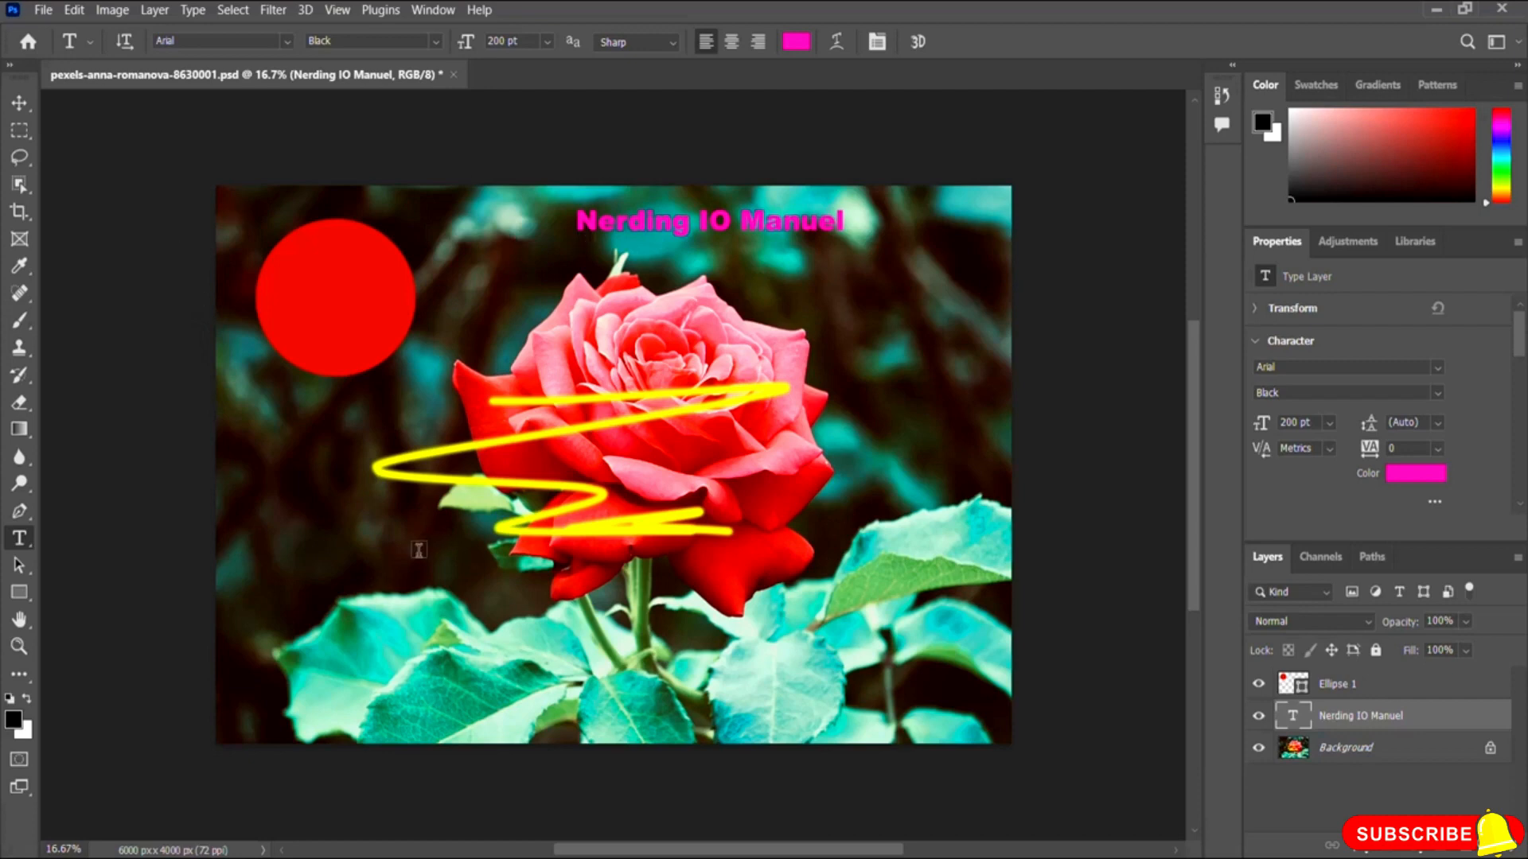
Step: Examine the editing and image adjustment commands, then show the Adjustments panel
click(39, 12)
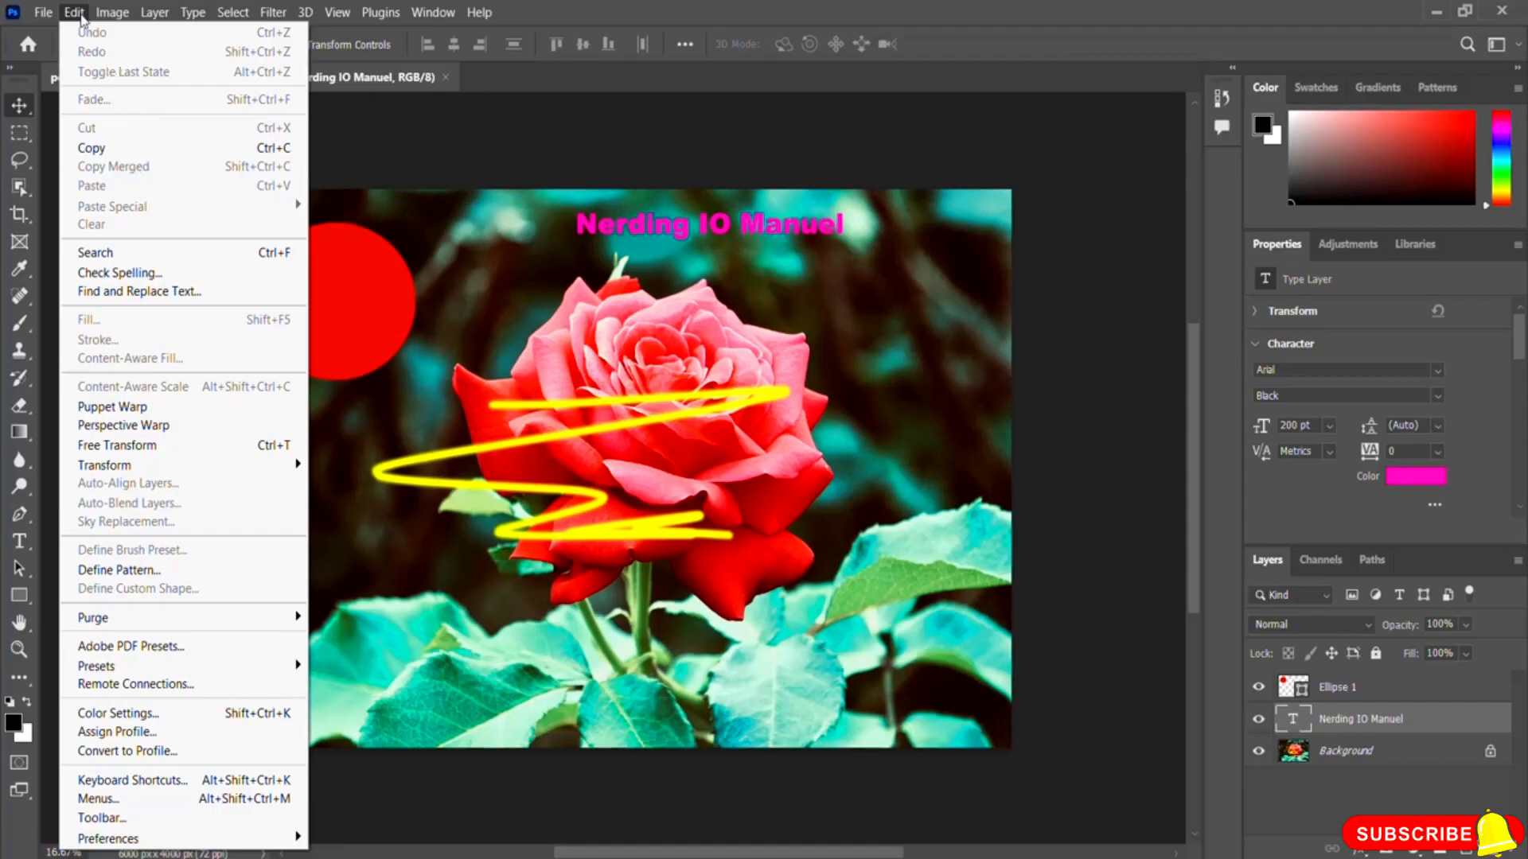
mouse_move(116, 18)
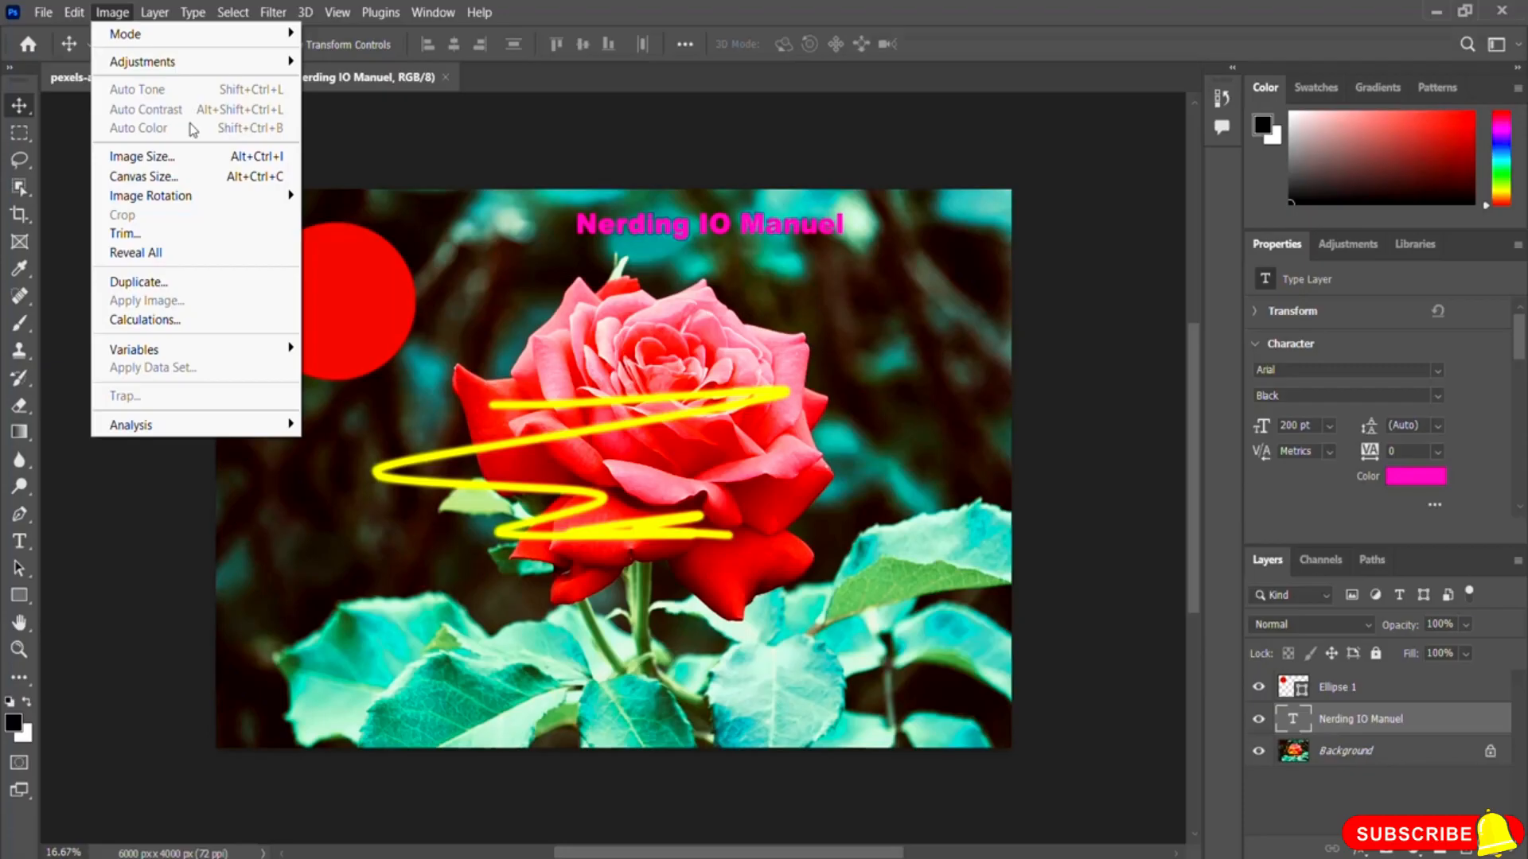
mouse_move(192, 67)
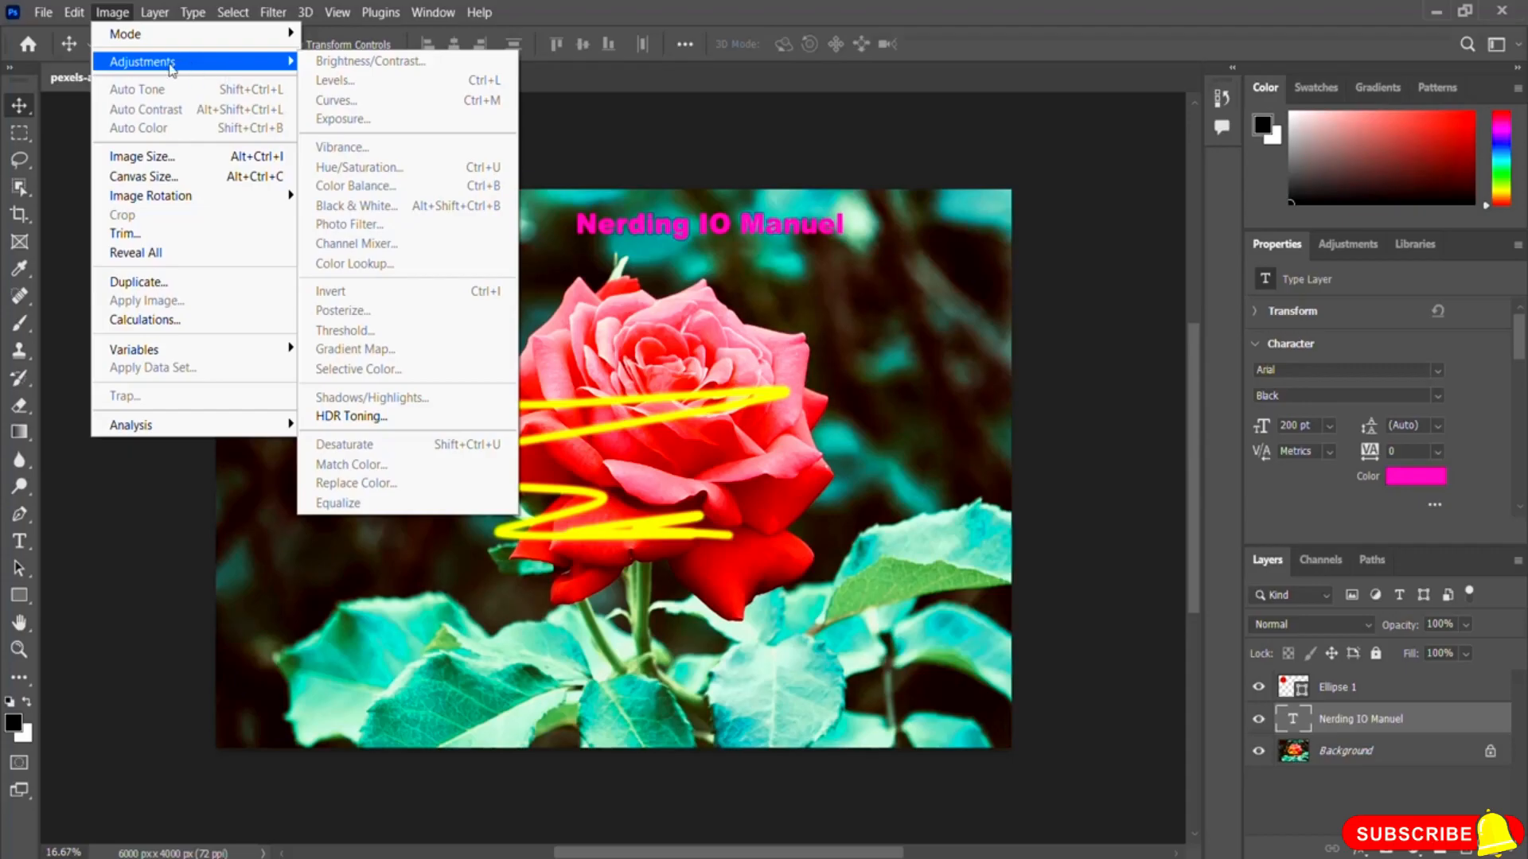
click(186, 65)
click(210, 68)
click(1344, 247)
click(1347, 247)
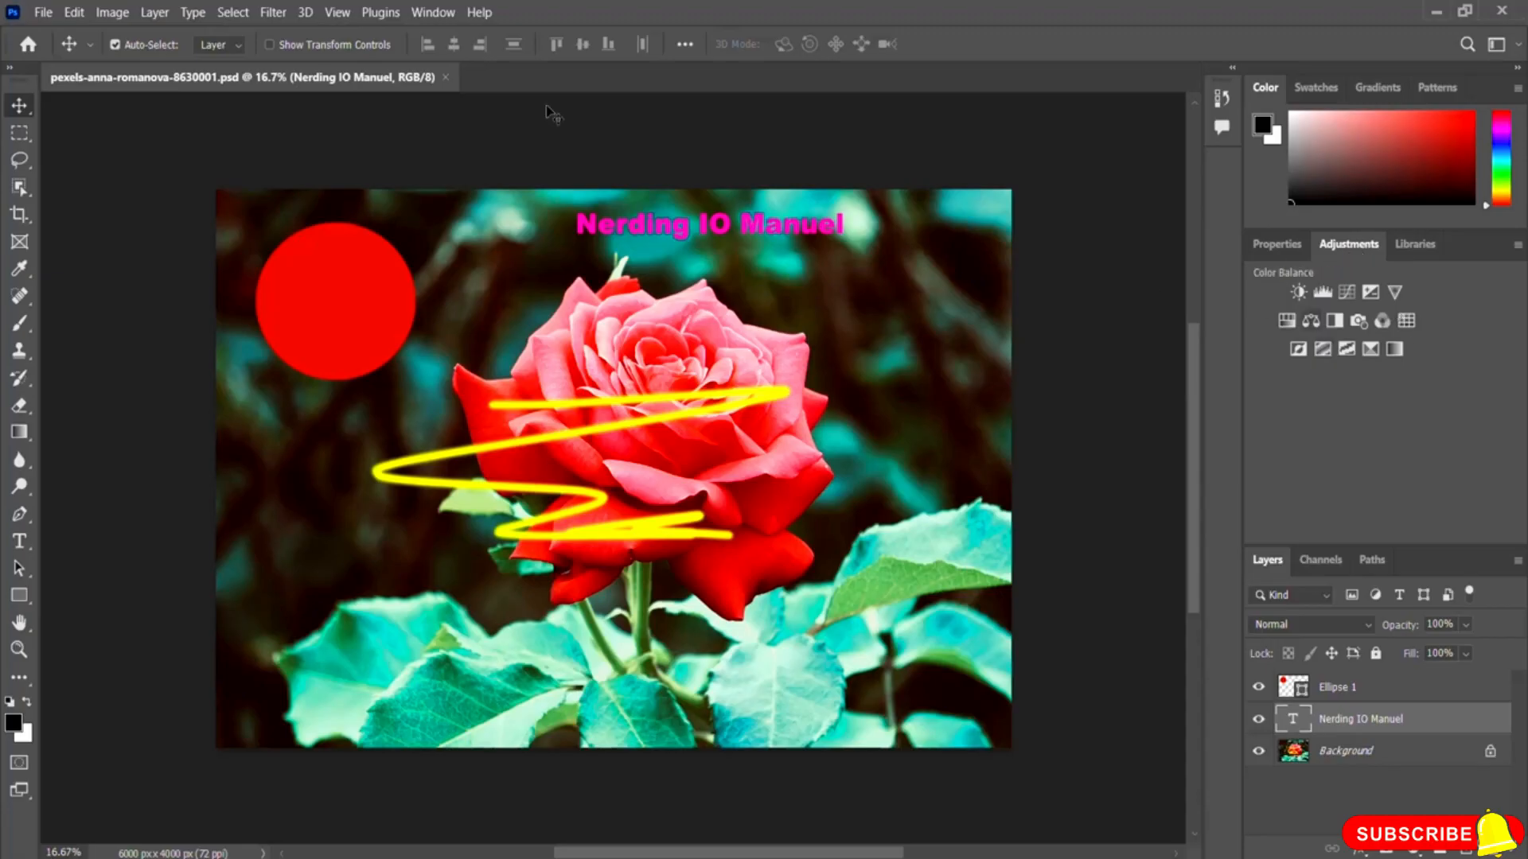
Step: Examine the commands available for image, layer, type, selection, view, plugins, window, workspace and file
click(119, 15)
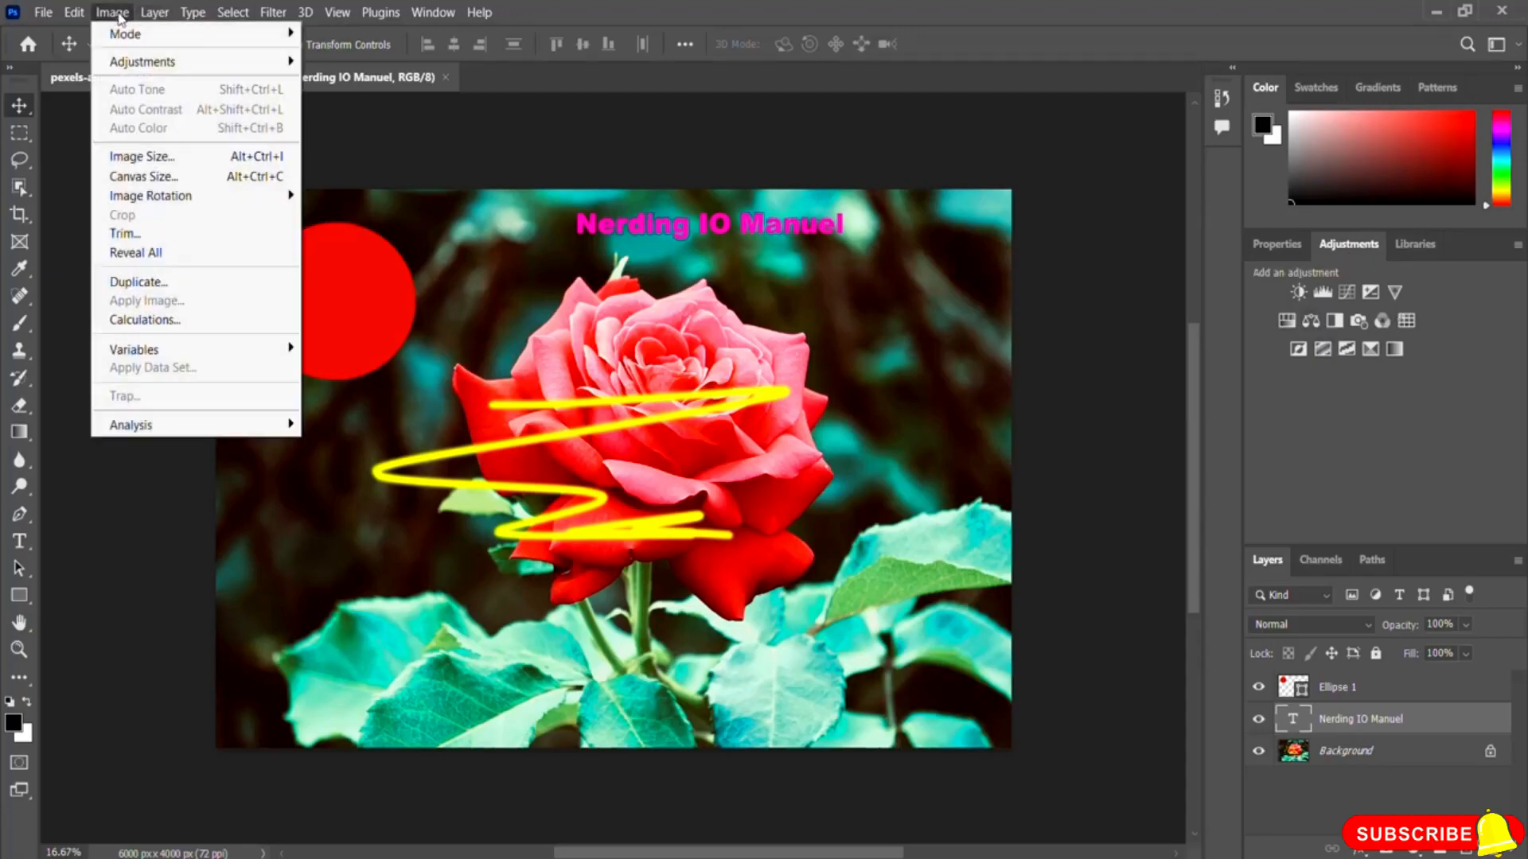
mouse_move(196, 70)
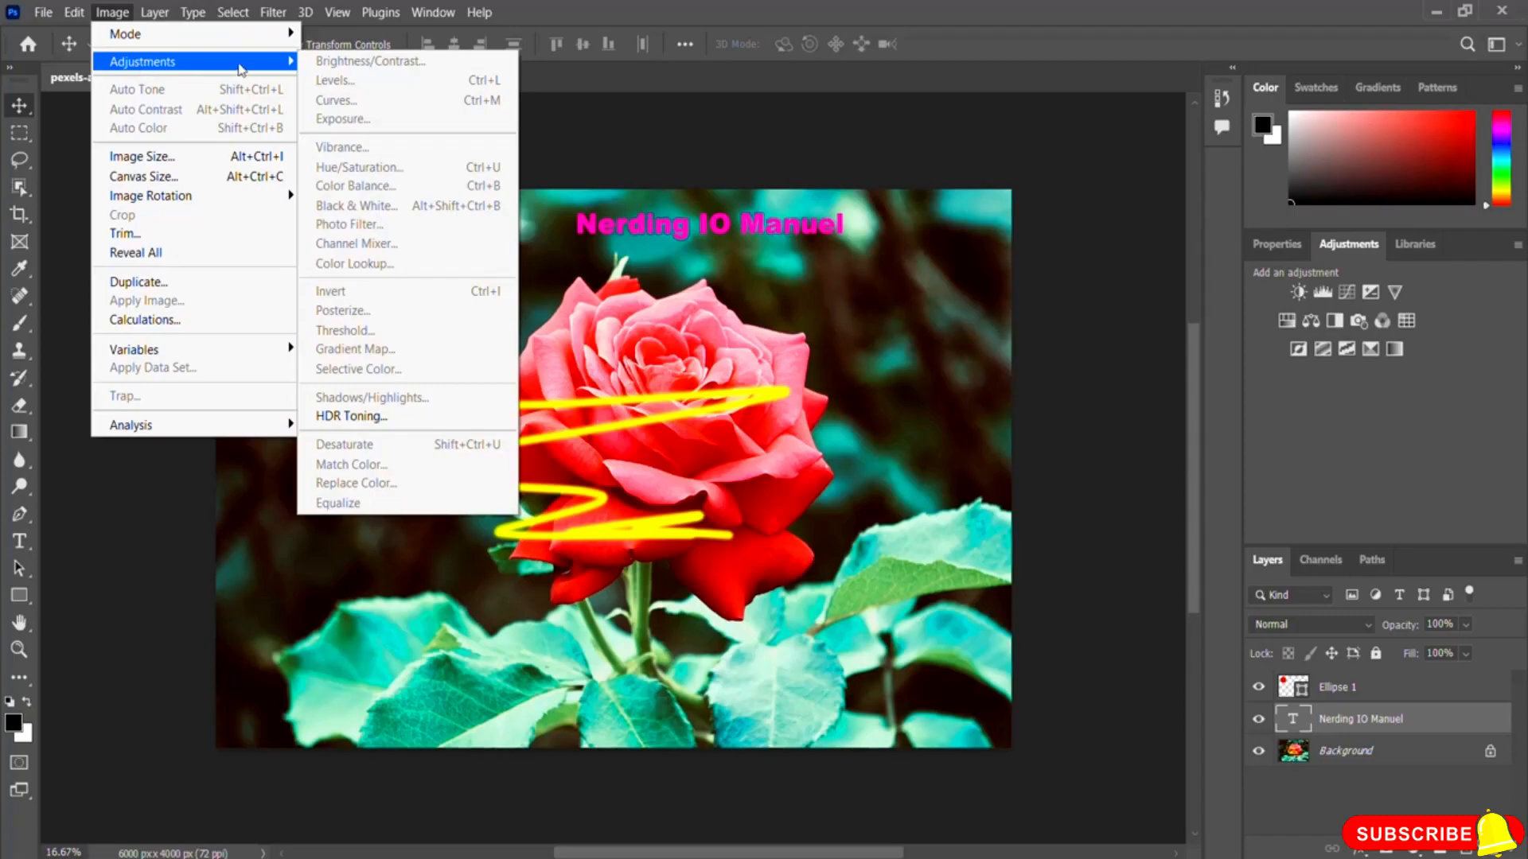
mouse_move(157, 16)
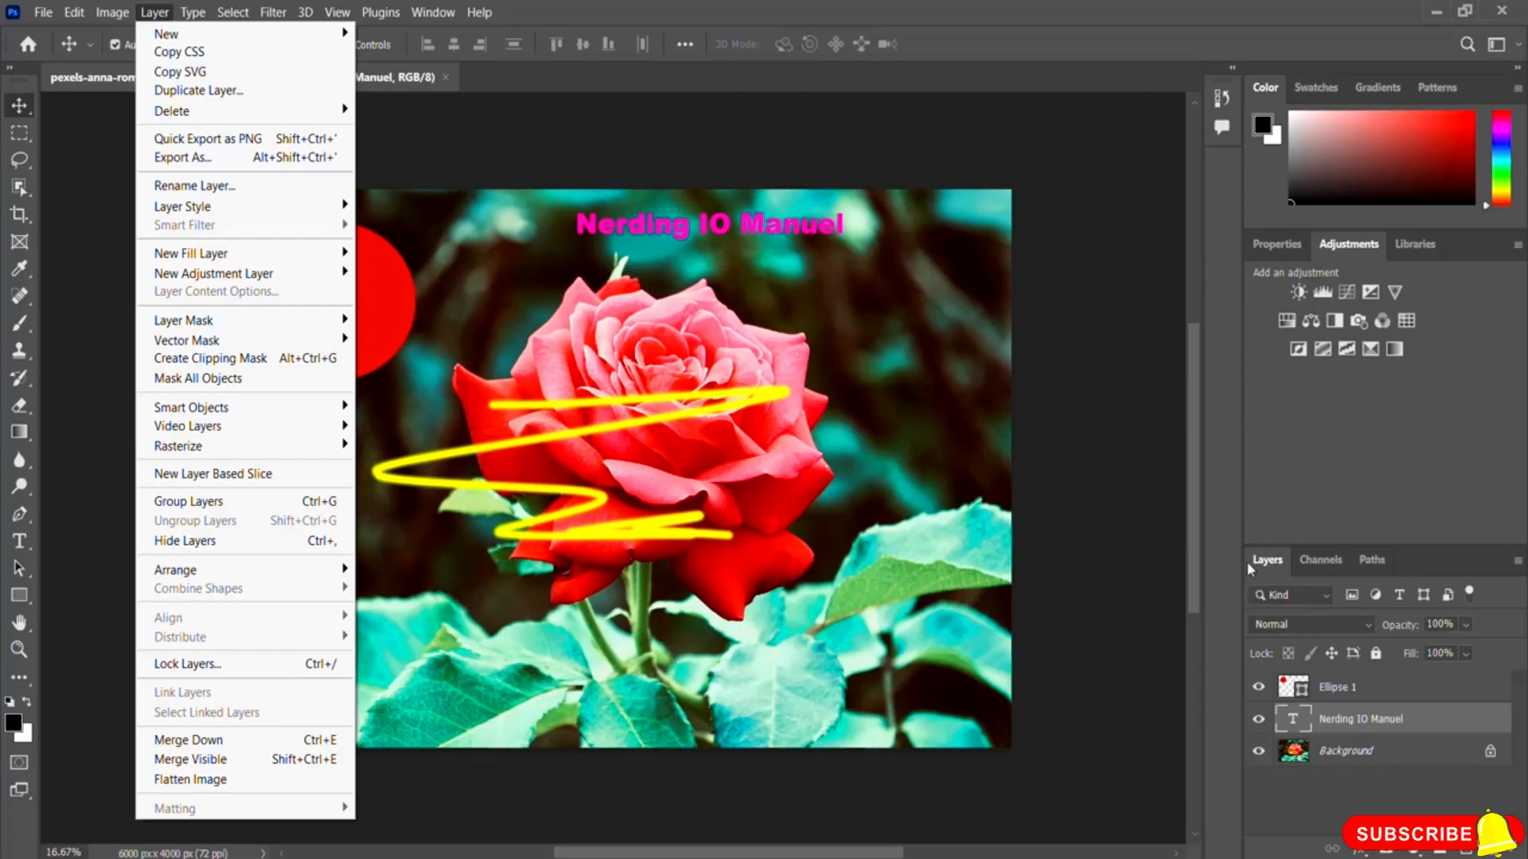
mouse_move(280, 35)
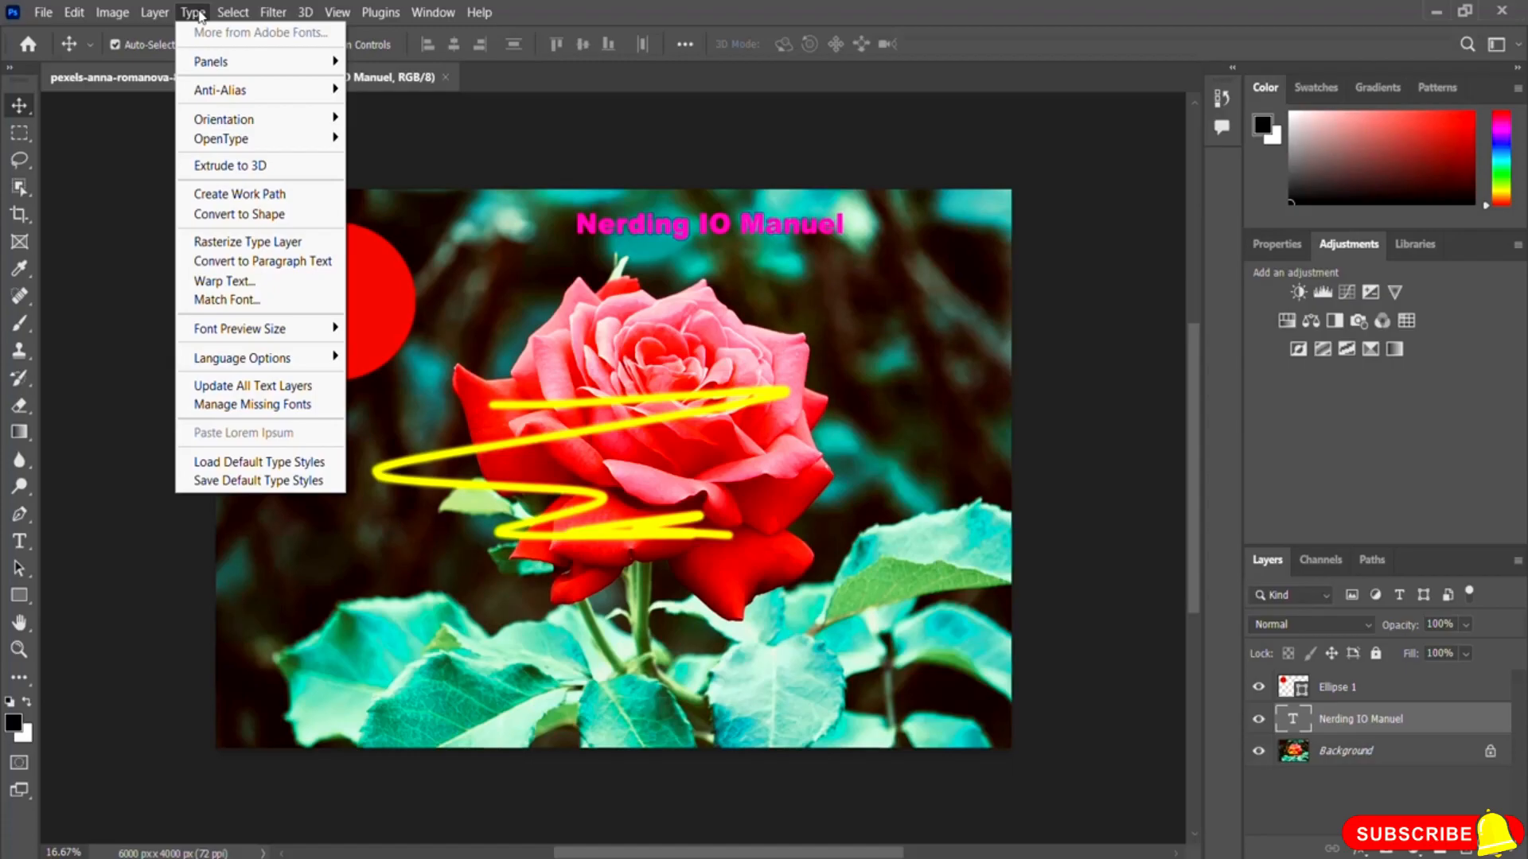
mouse_move(221, 14)
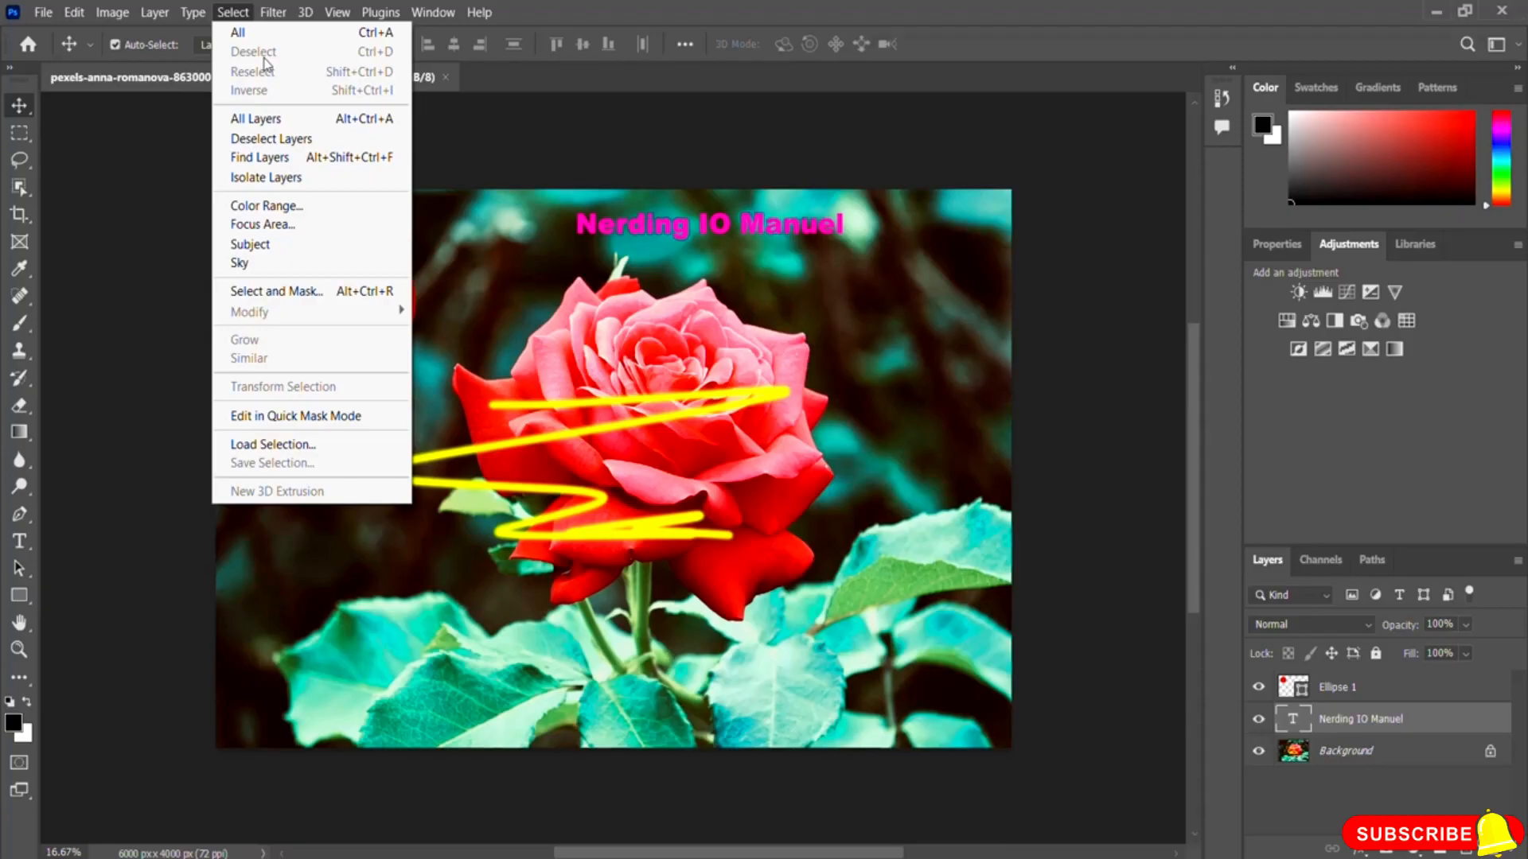
mouse_move(274, 13)
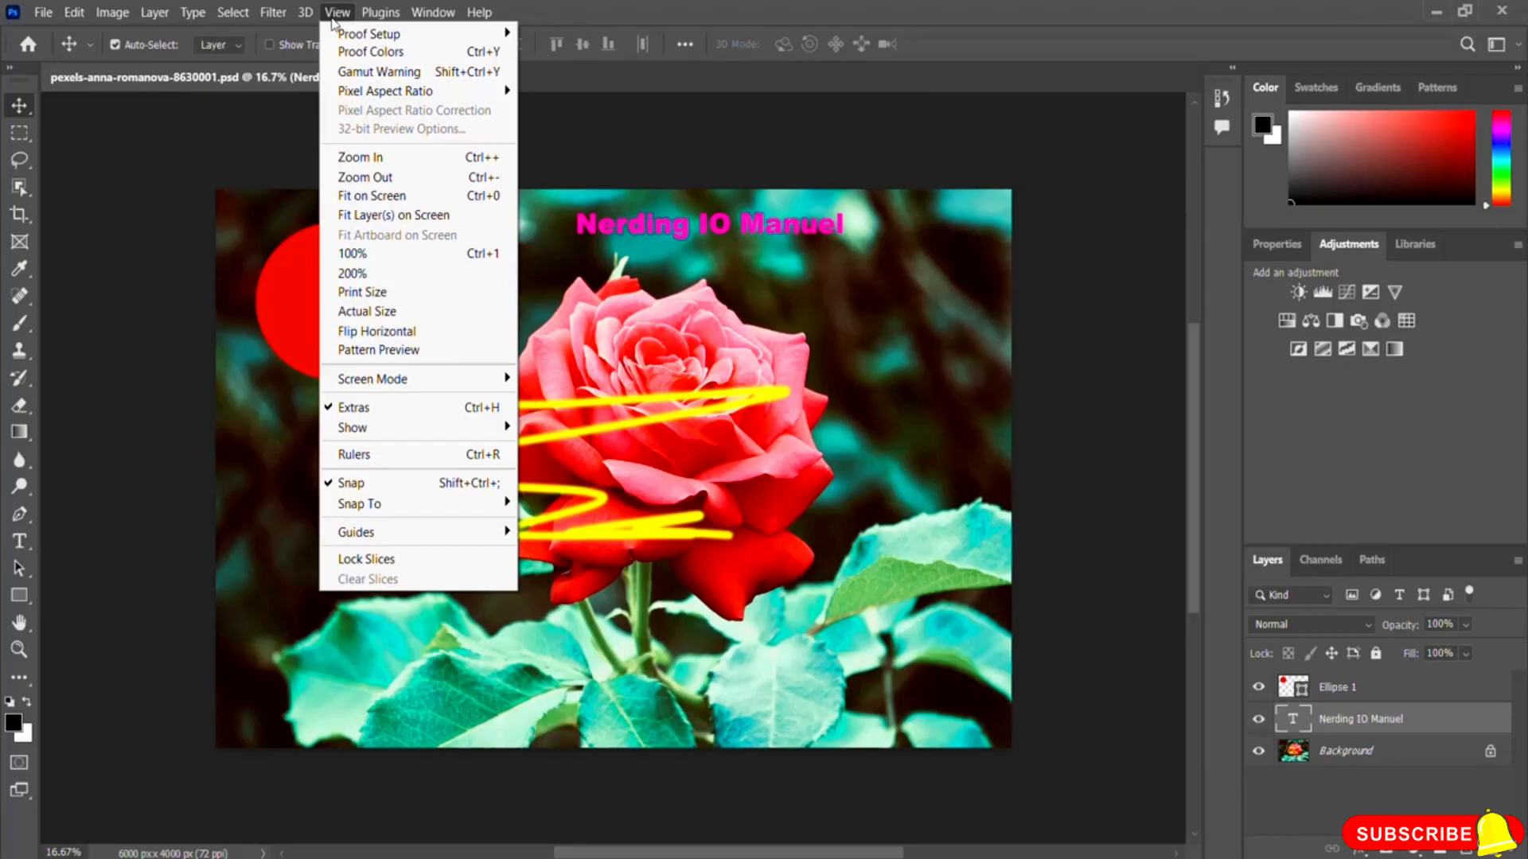
click(332, 19)
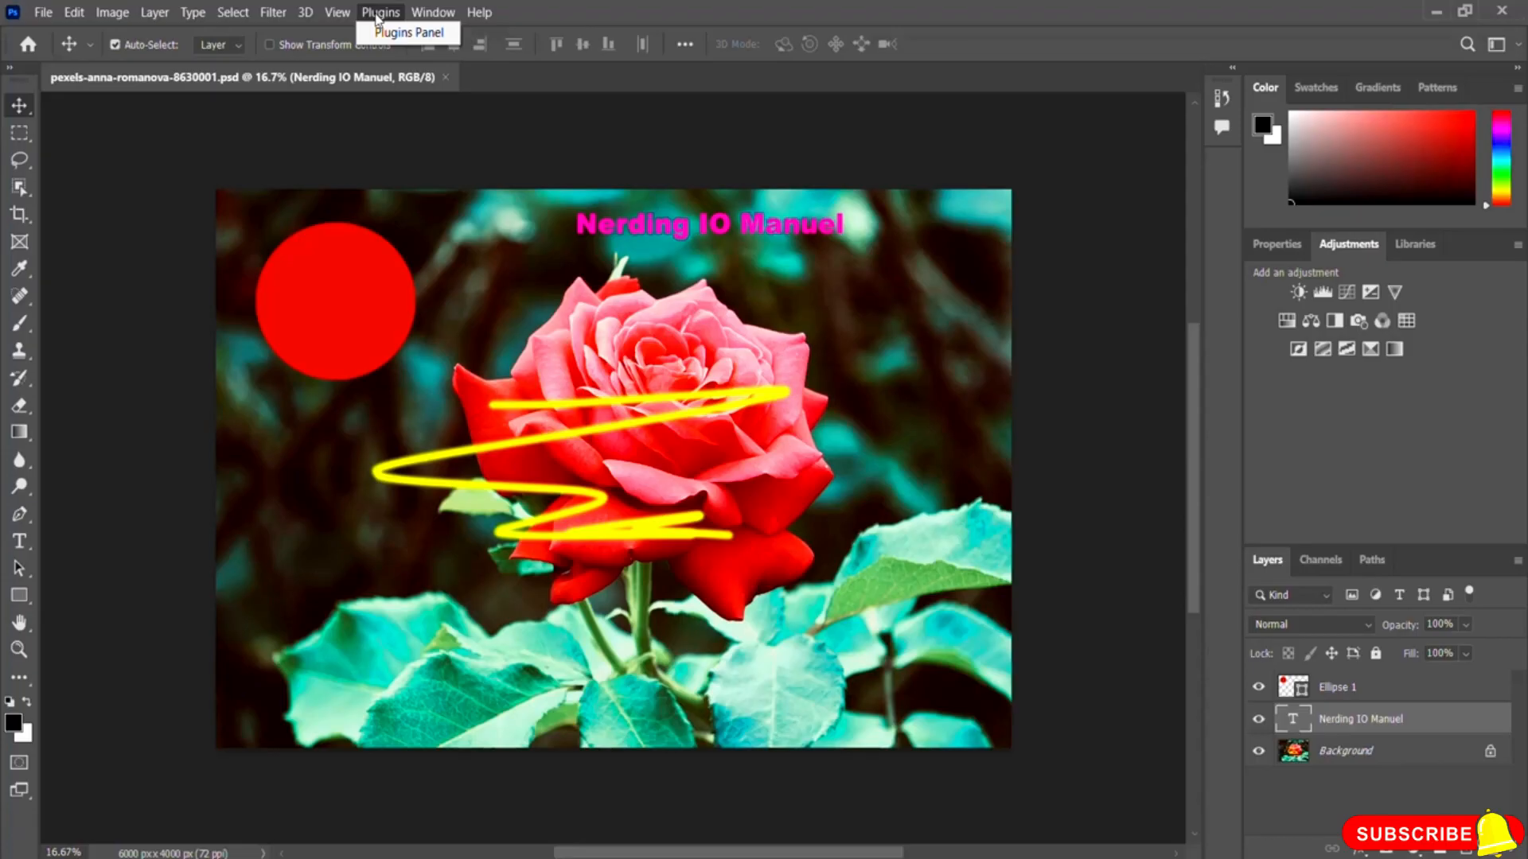
click(432, 12)
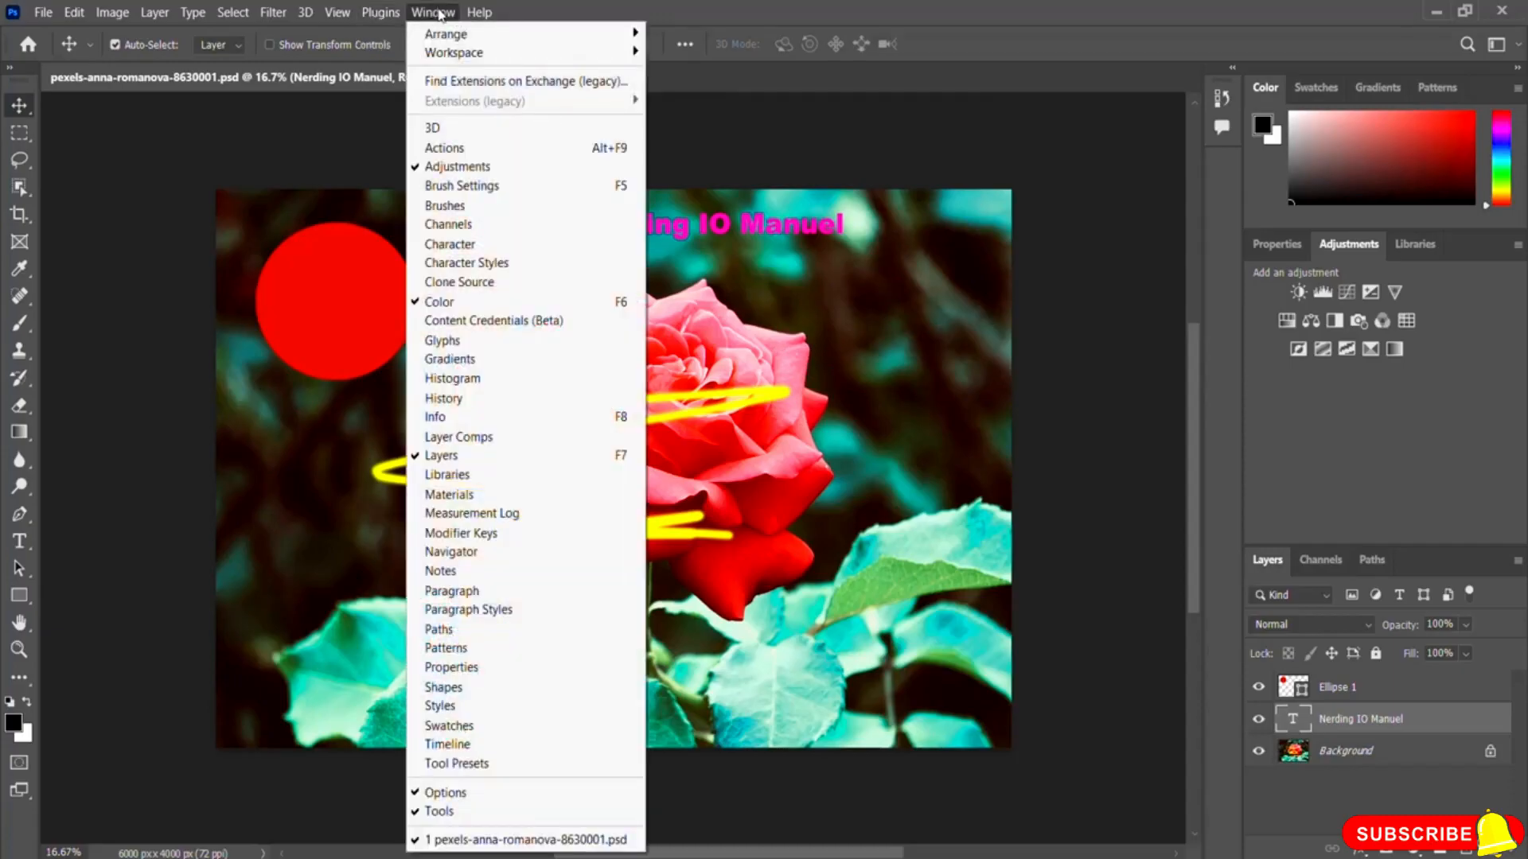
mouse_move(469, 62)
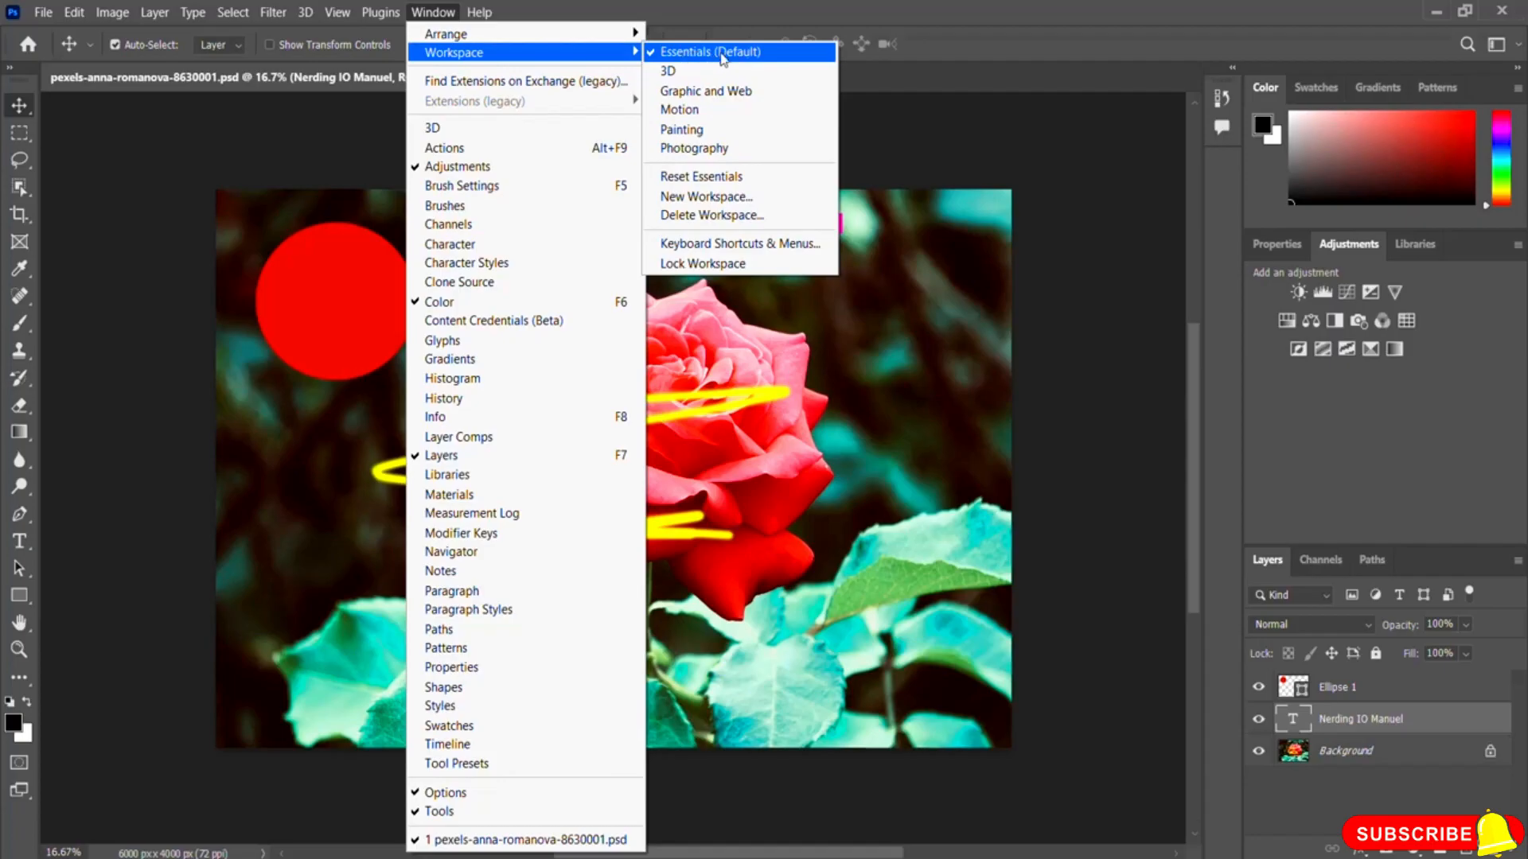
mouse_move(43, 12)
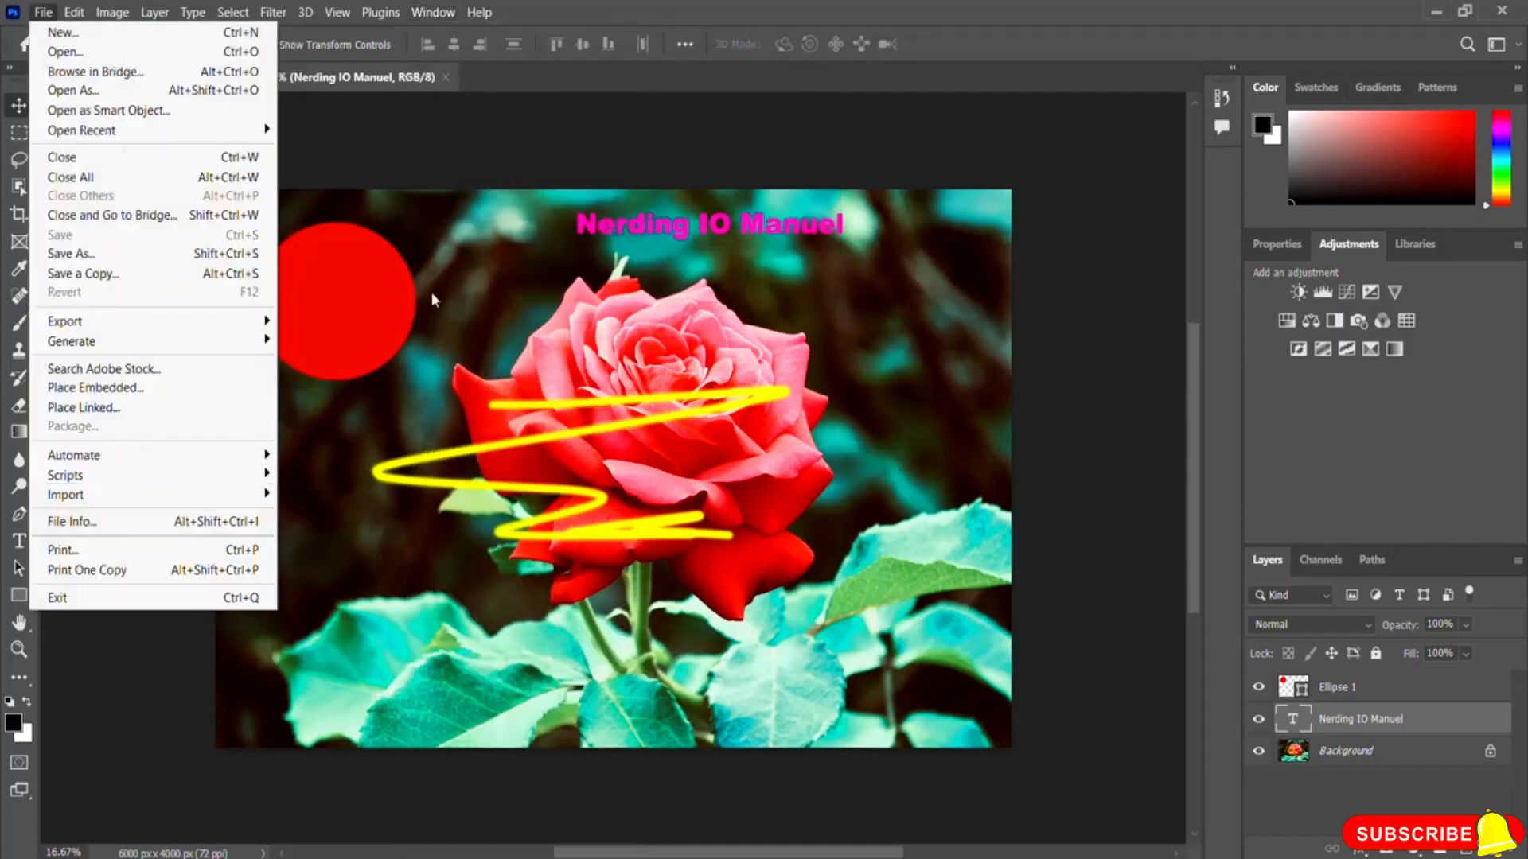
click(822, 154)
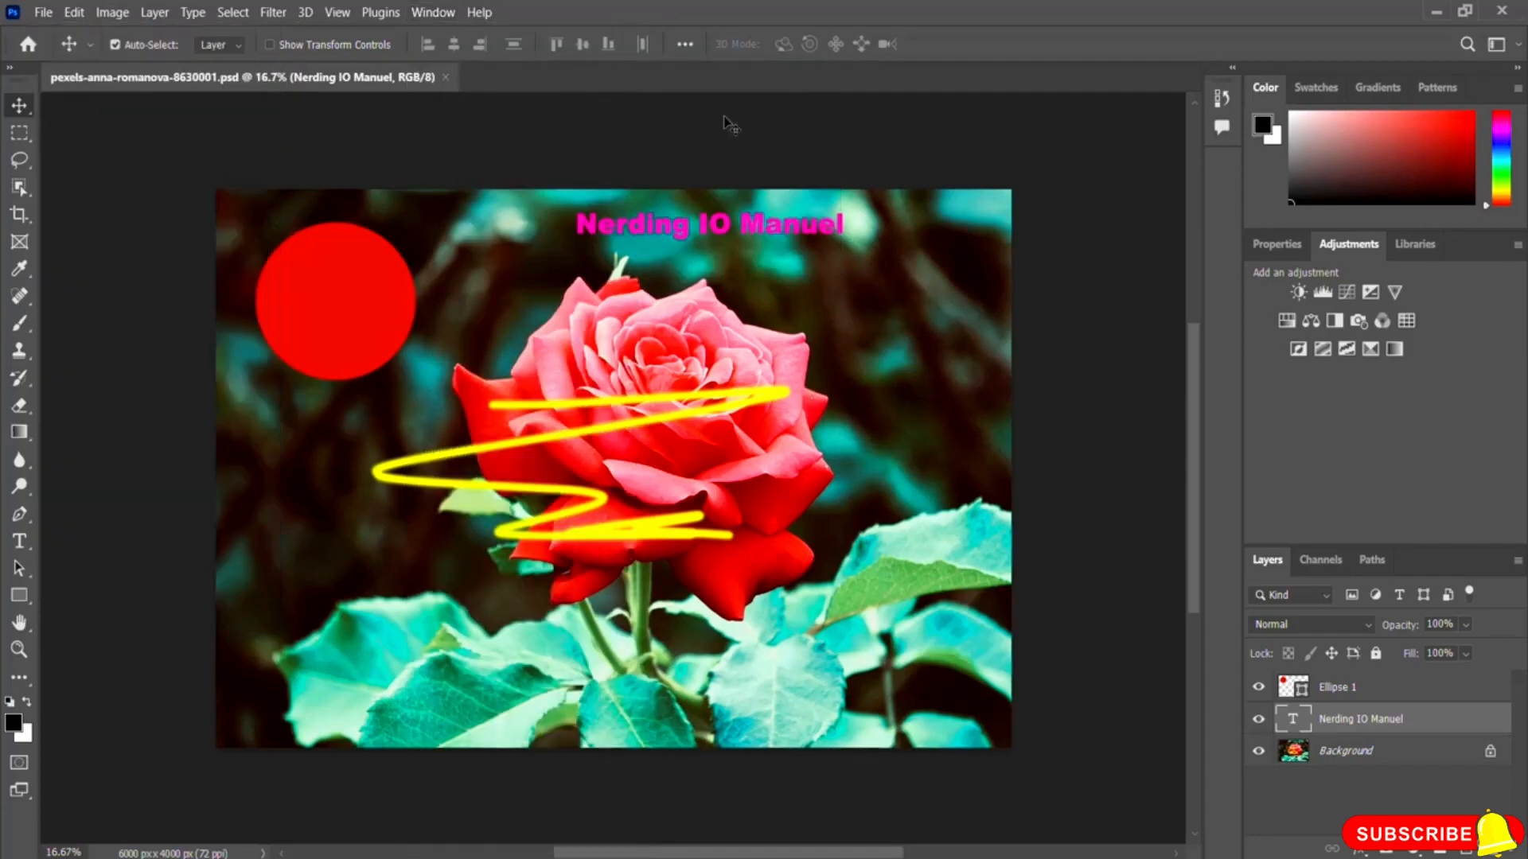
Step: Switch the workspace to Photography and then back to Essentials (Default)
click(436, 12)
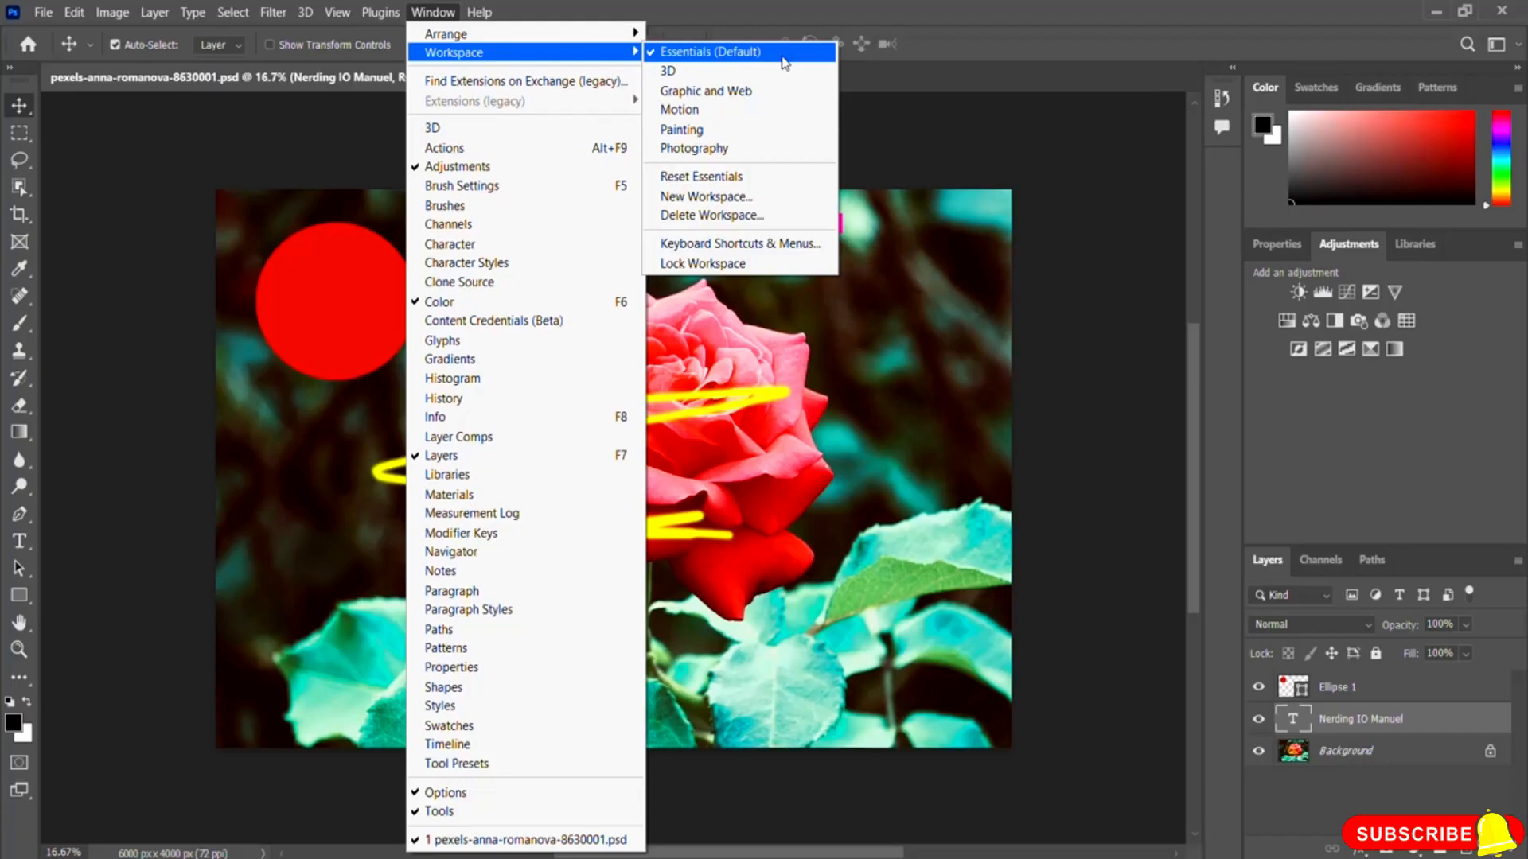
click(741, 150)
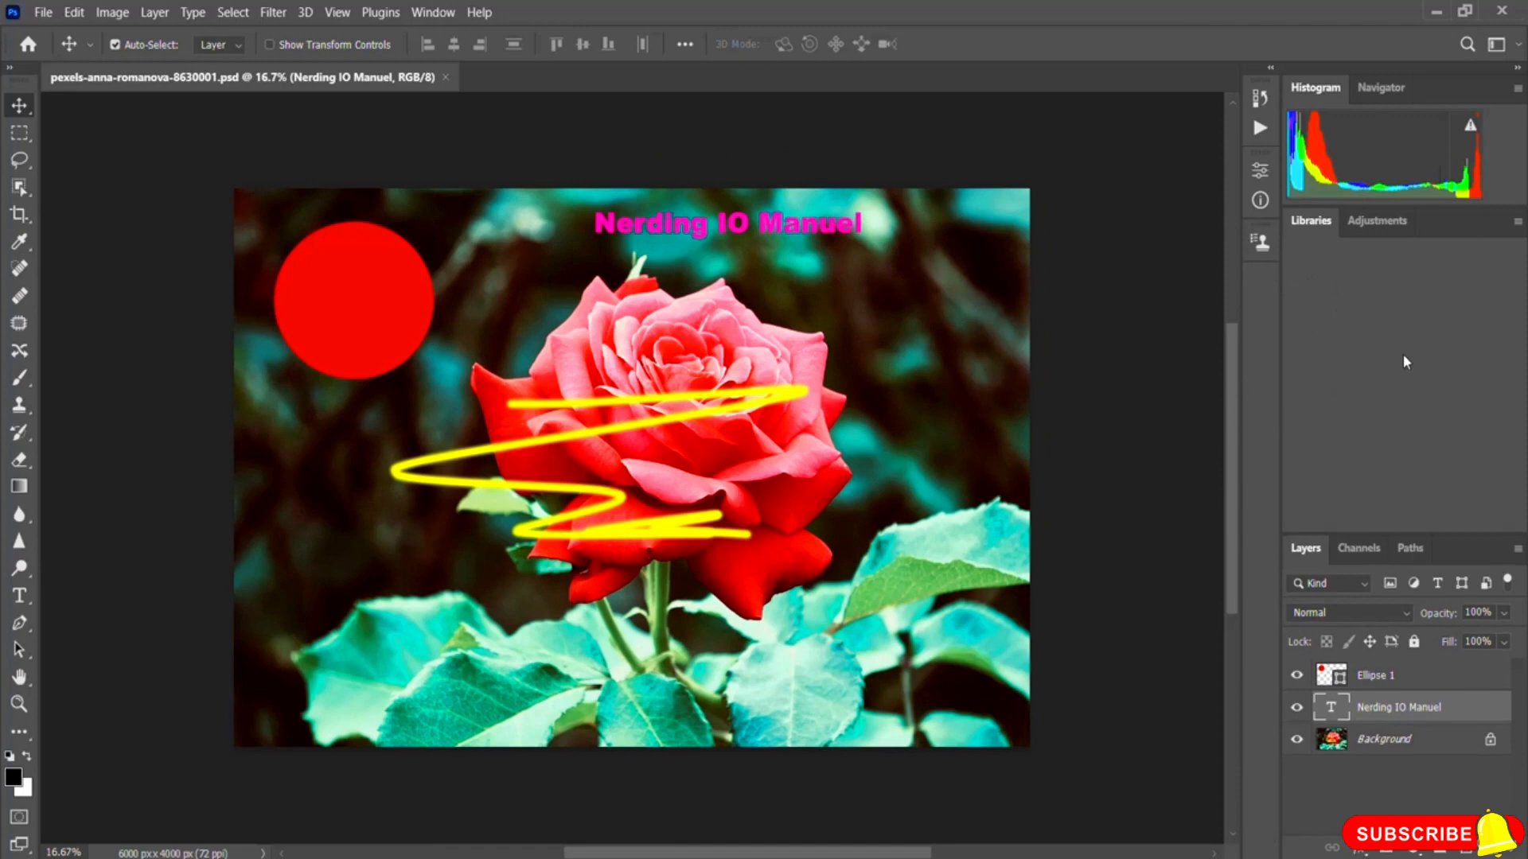
click(441, 15)
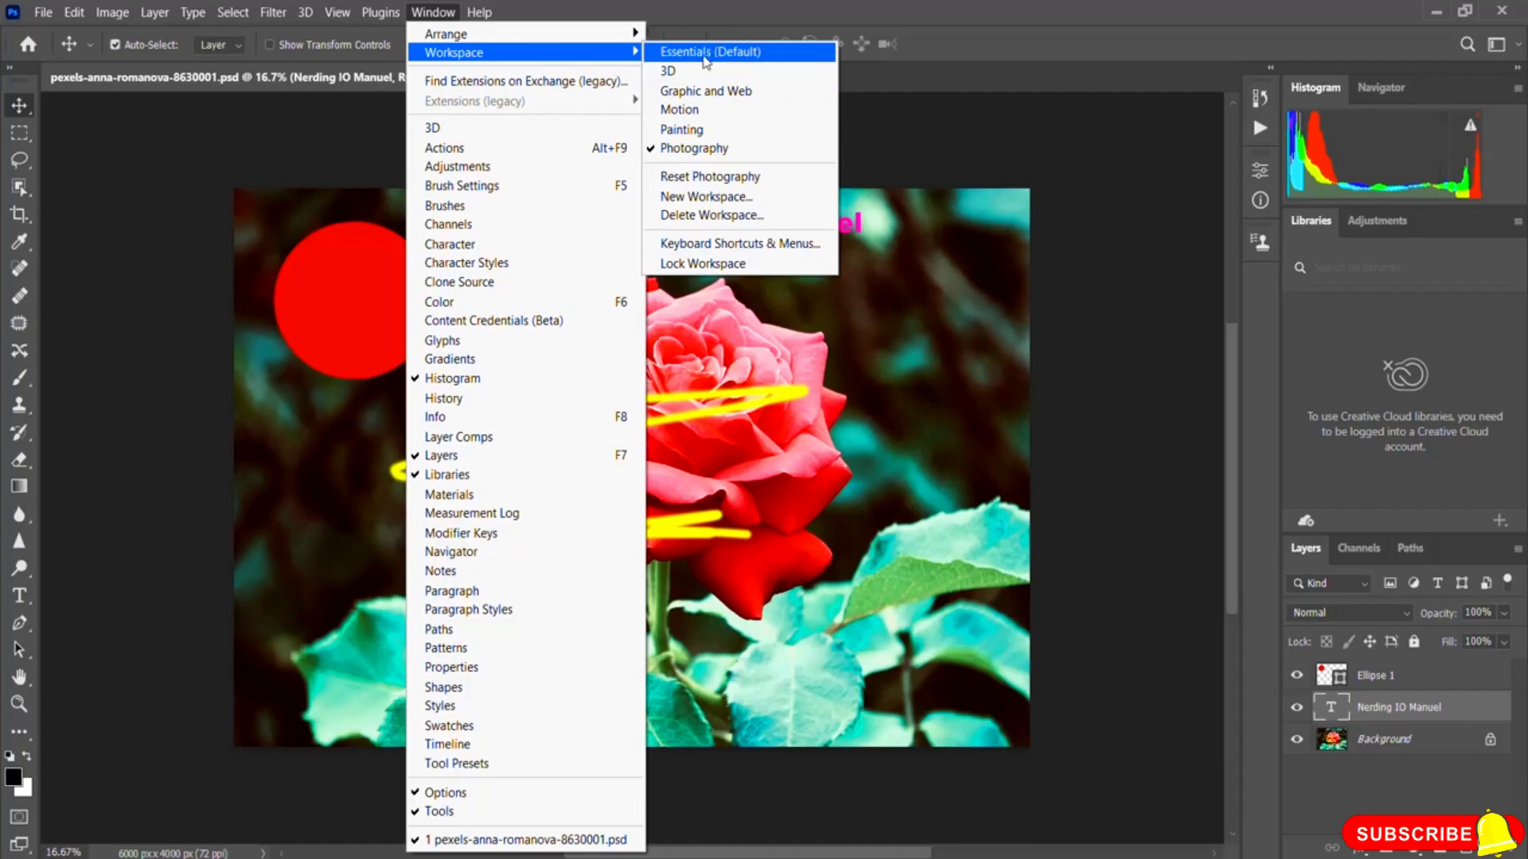
click(704, 56)
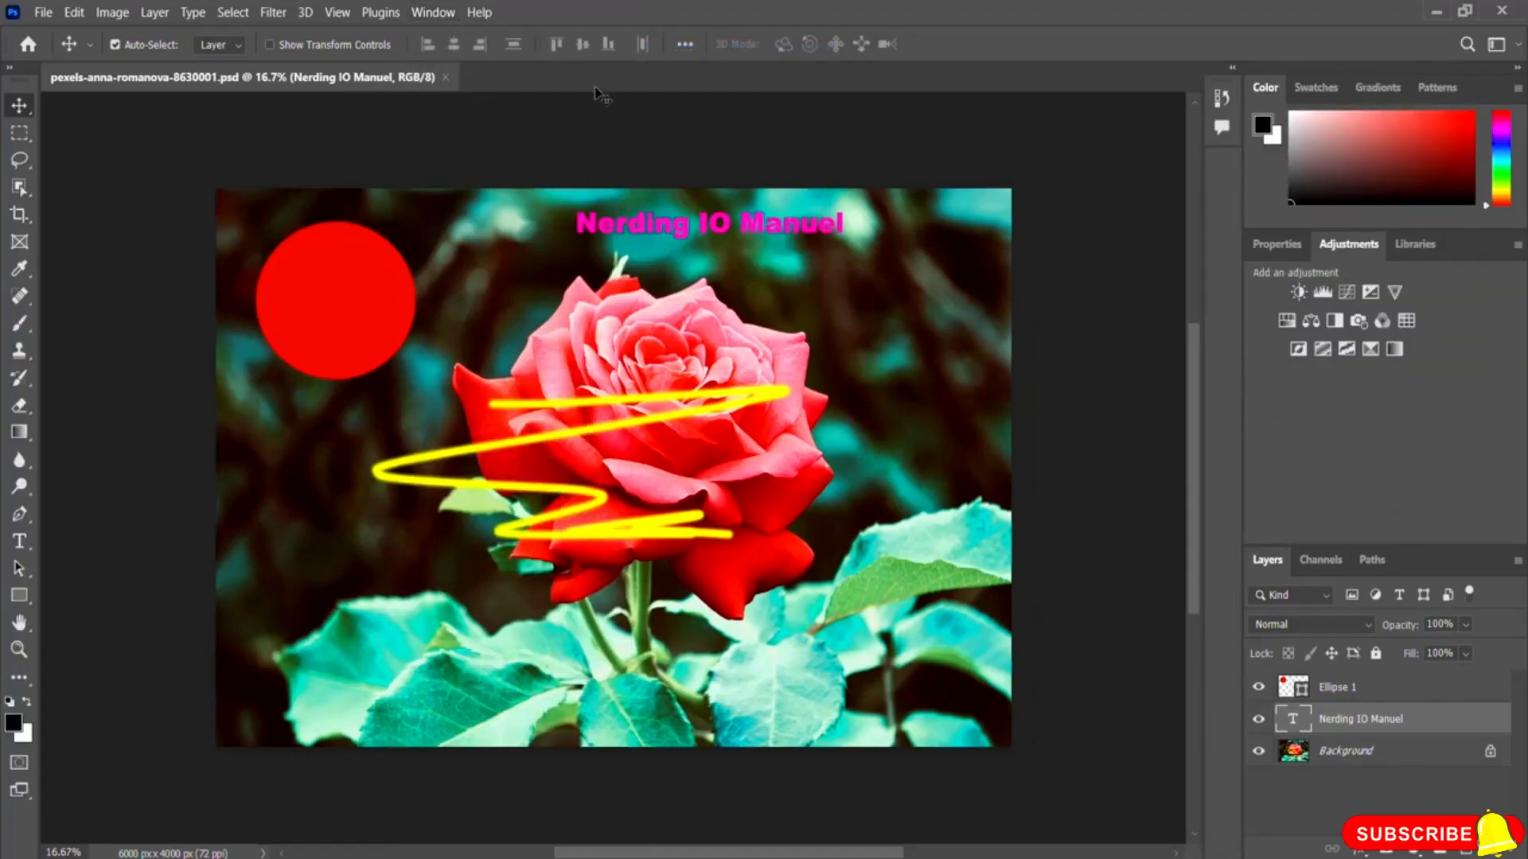
Step: Examine the window and help commands
click(436, 13)
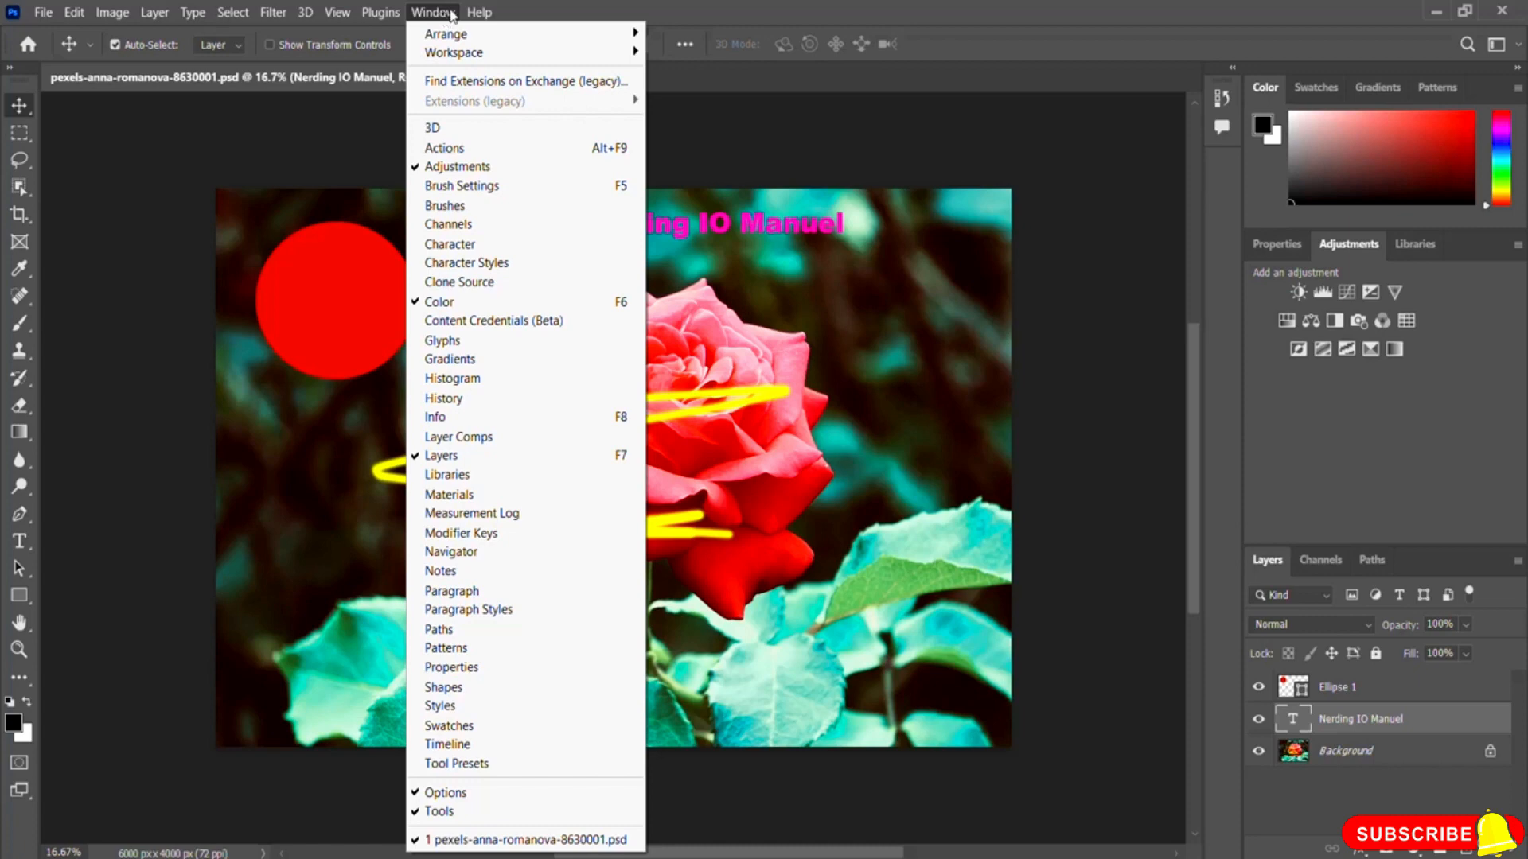
mouse_move(479, 14)
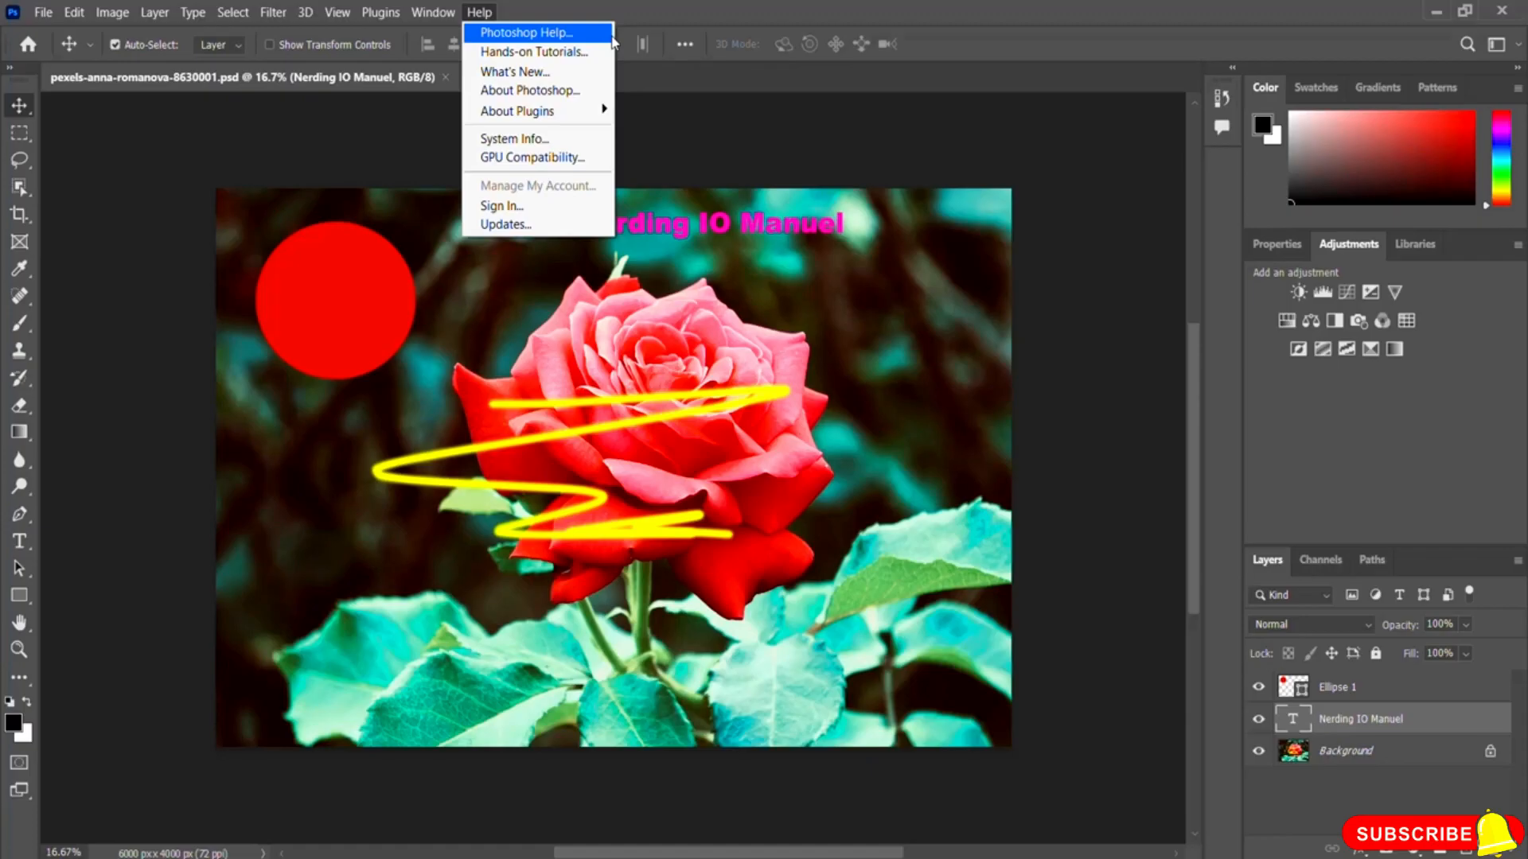
click(704, 16)
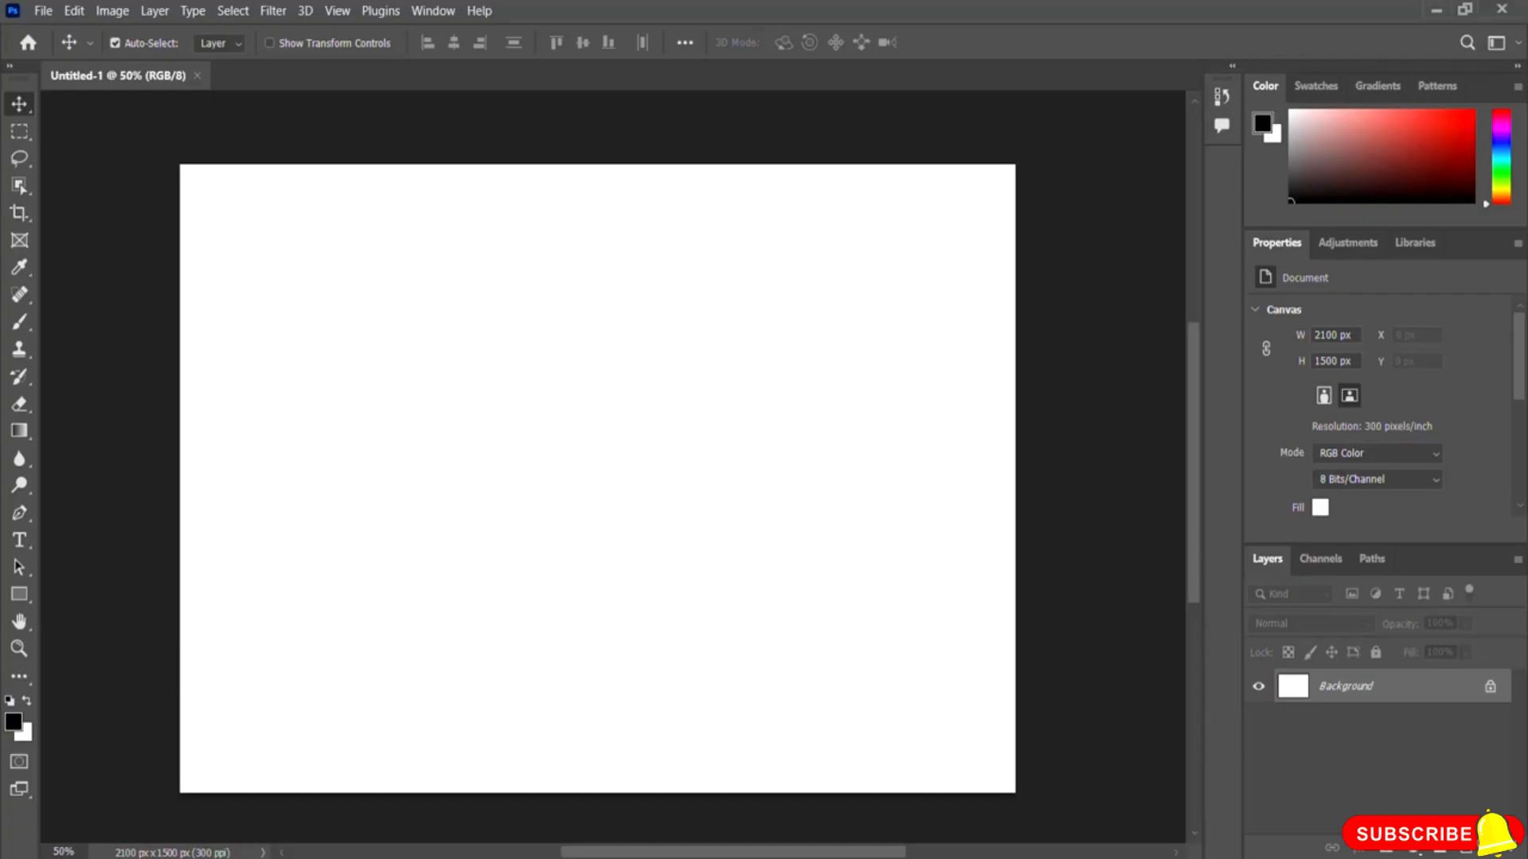
Step: Open the forest-1597926_1280 image from the Photoshop Resource File folder
click(42, 11)
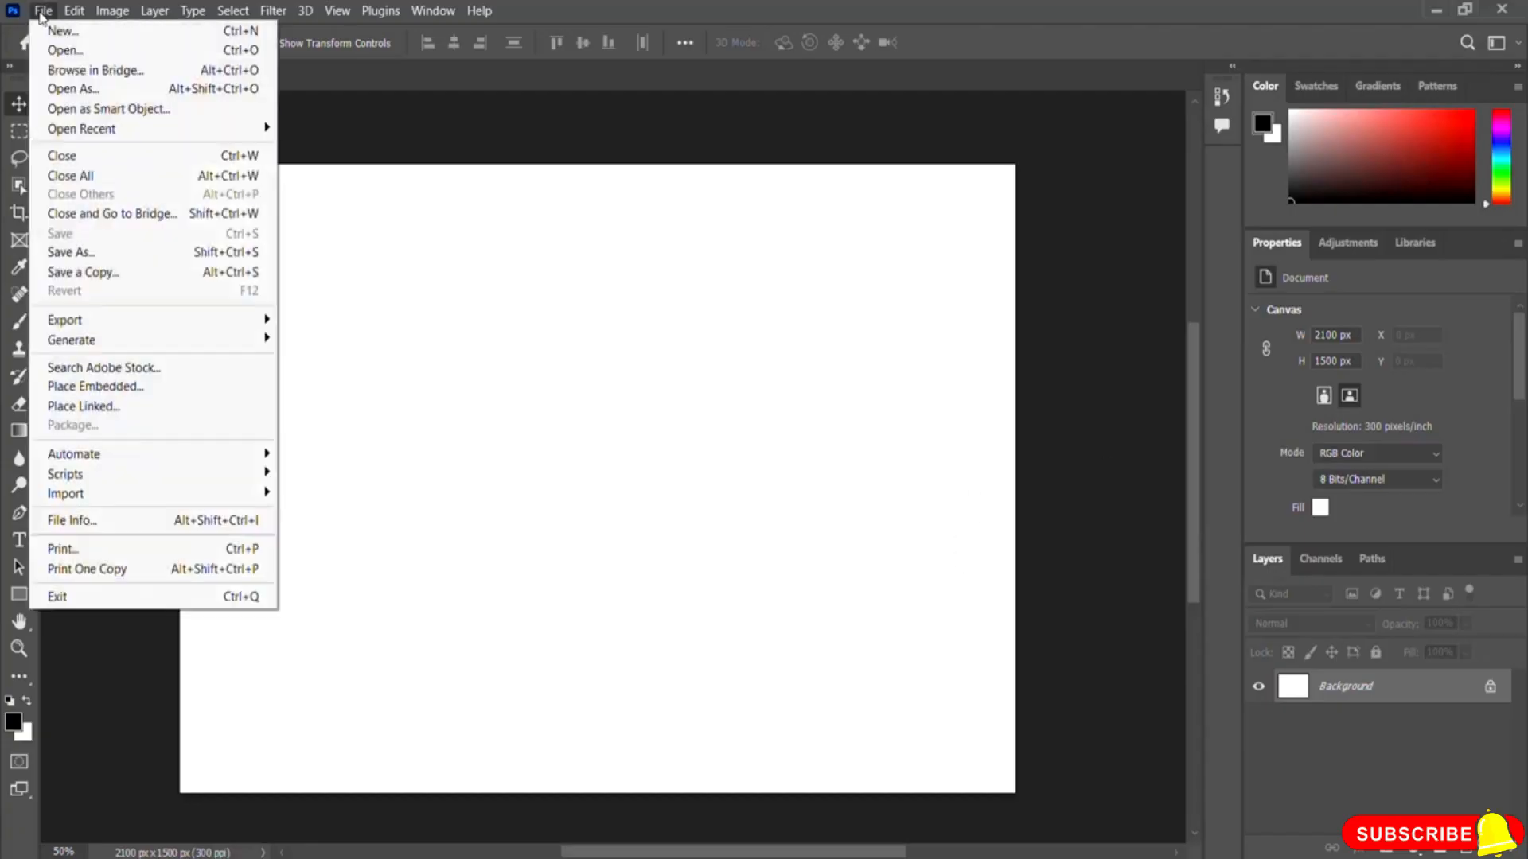
click(101, 48)
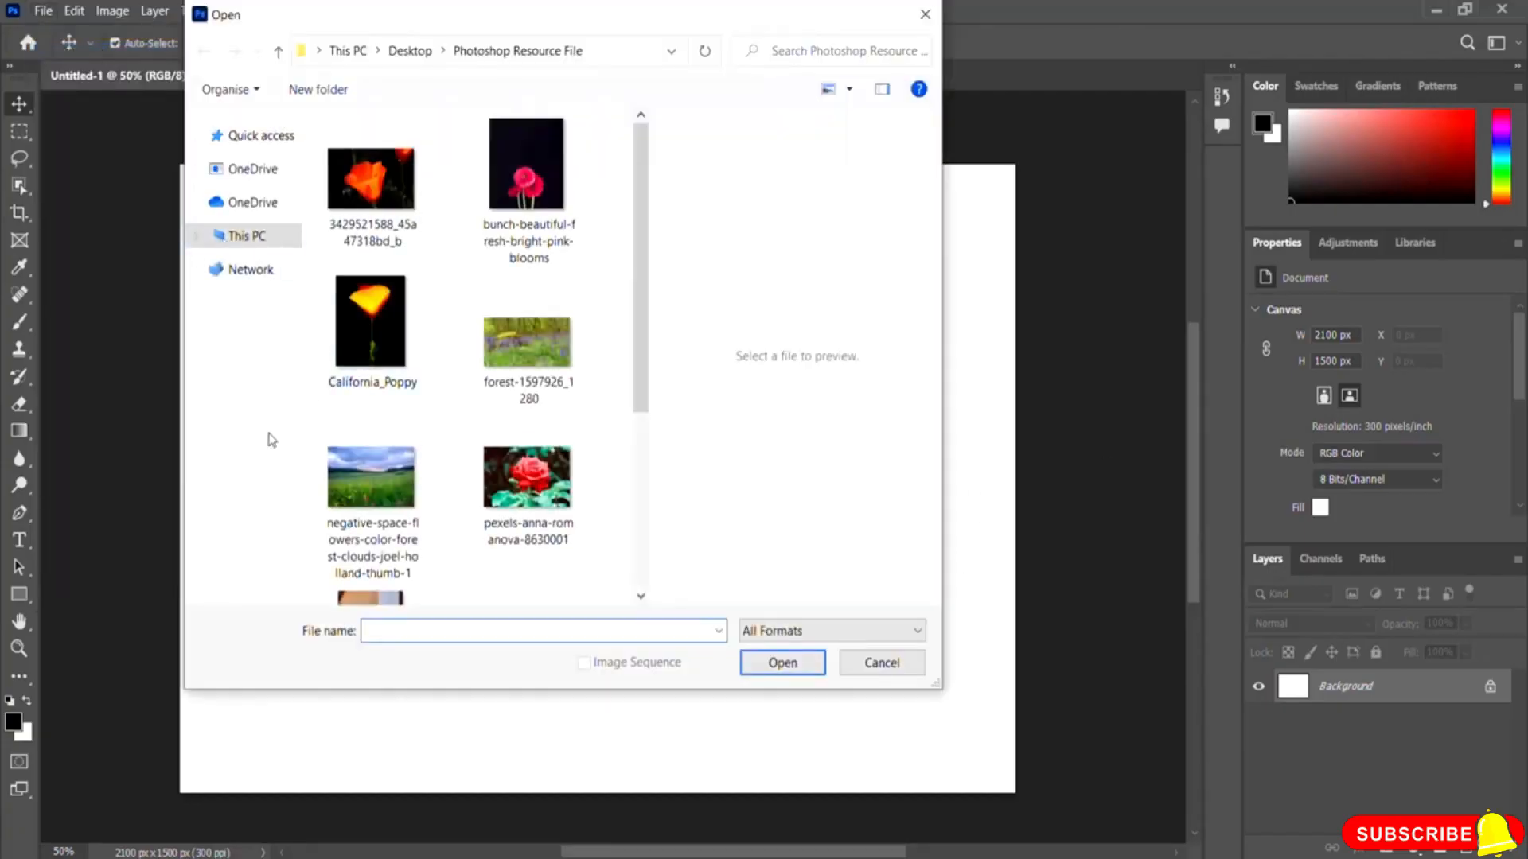
click(578, 377)
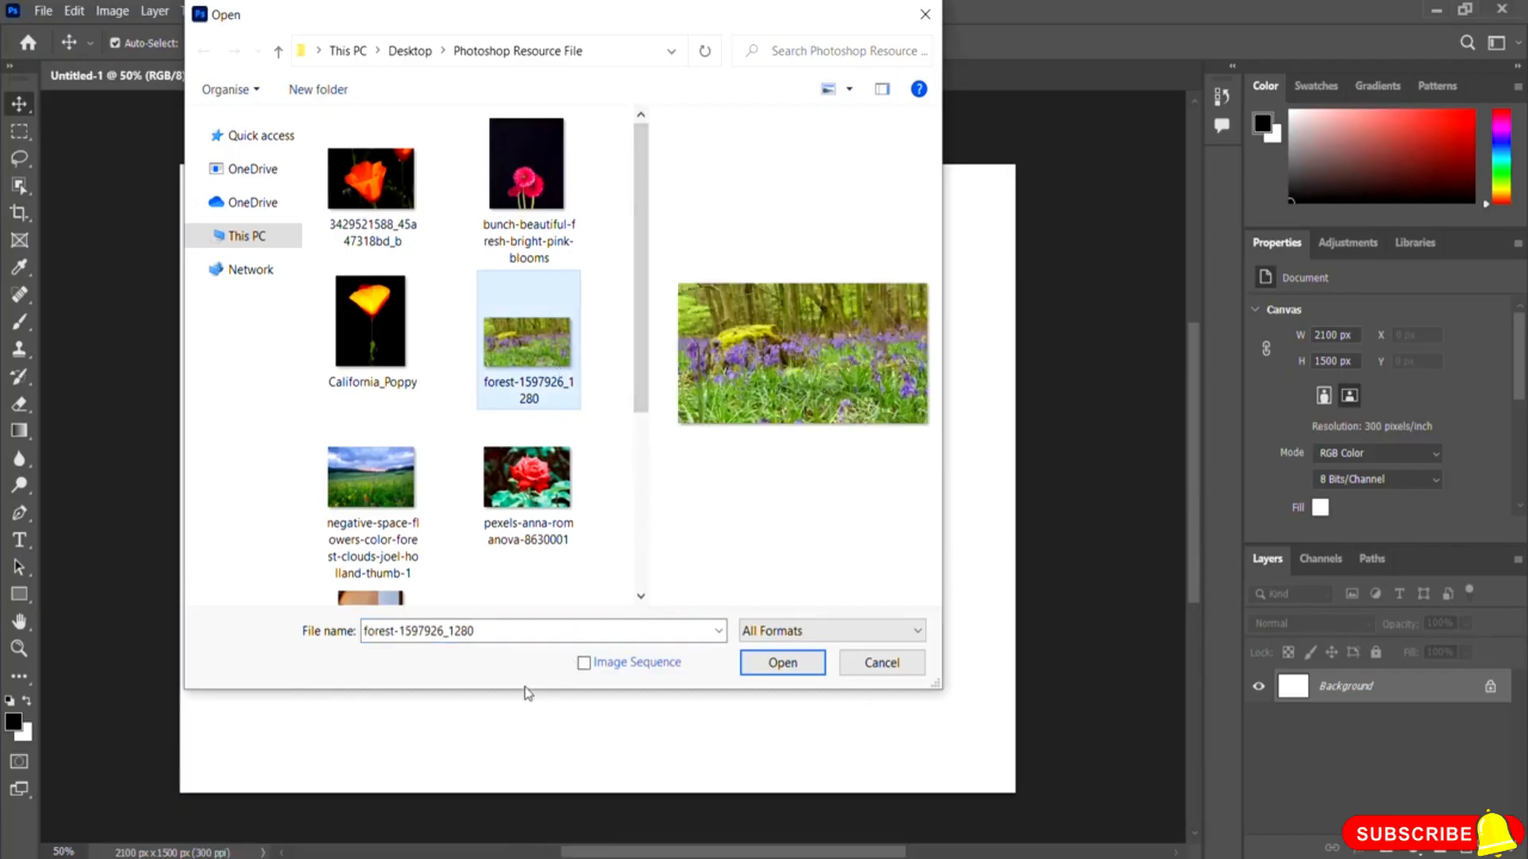
click(780, 669)
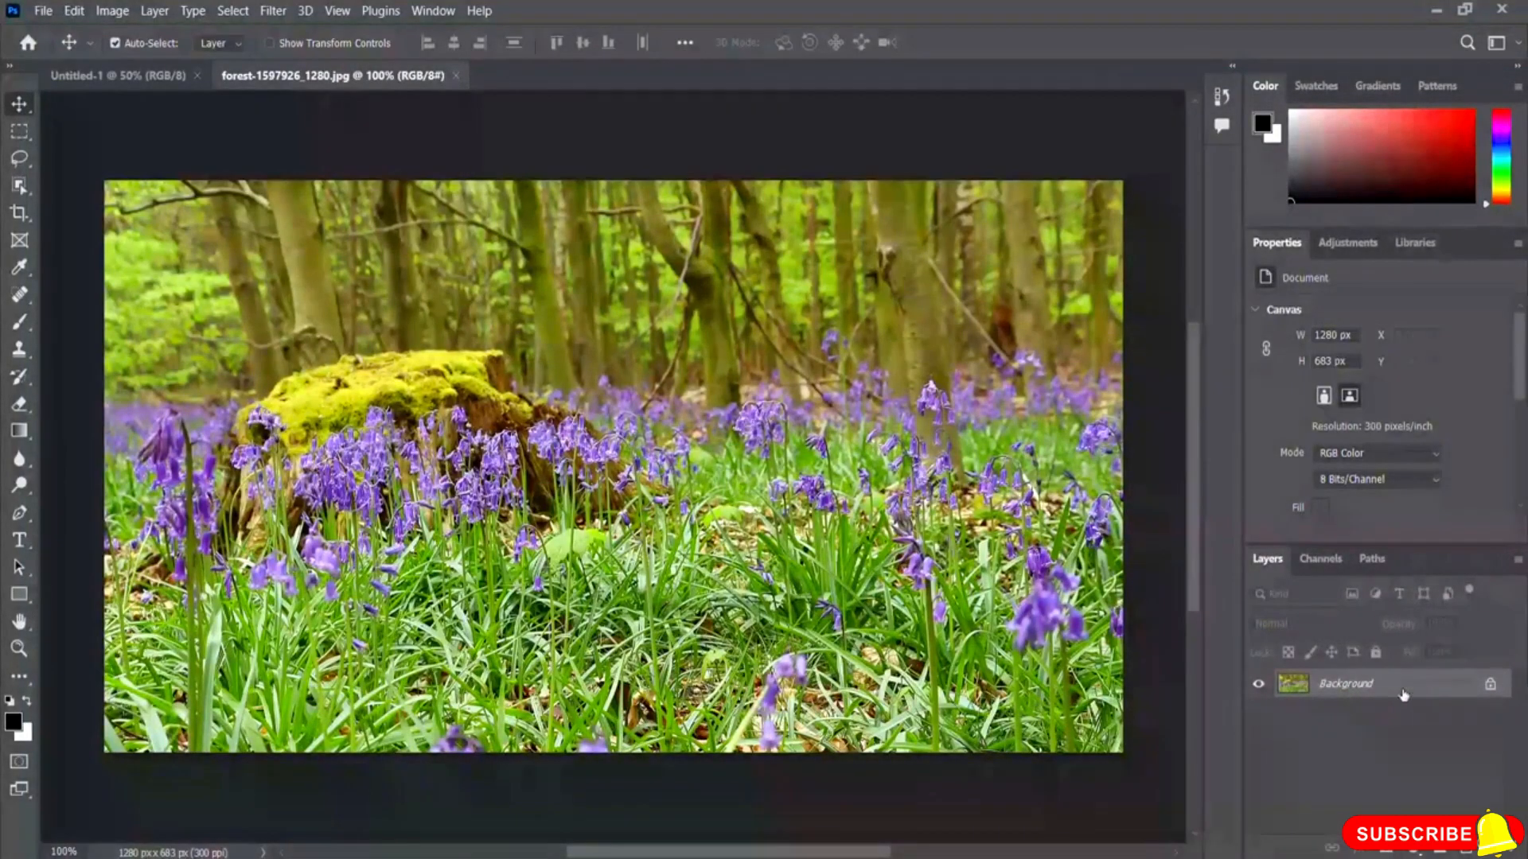
Step: Unlock the Background layer and duplicate it
click(1490, 683)
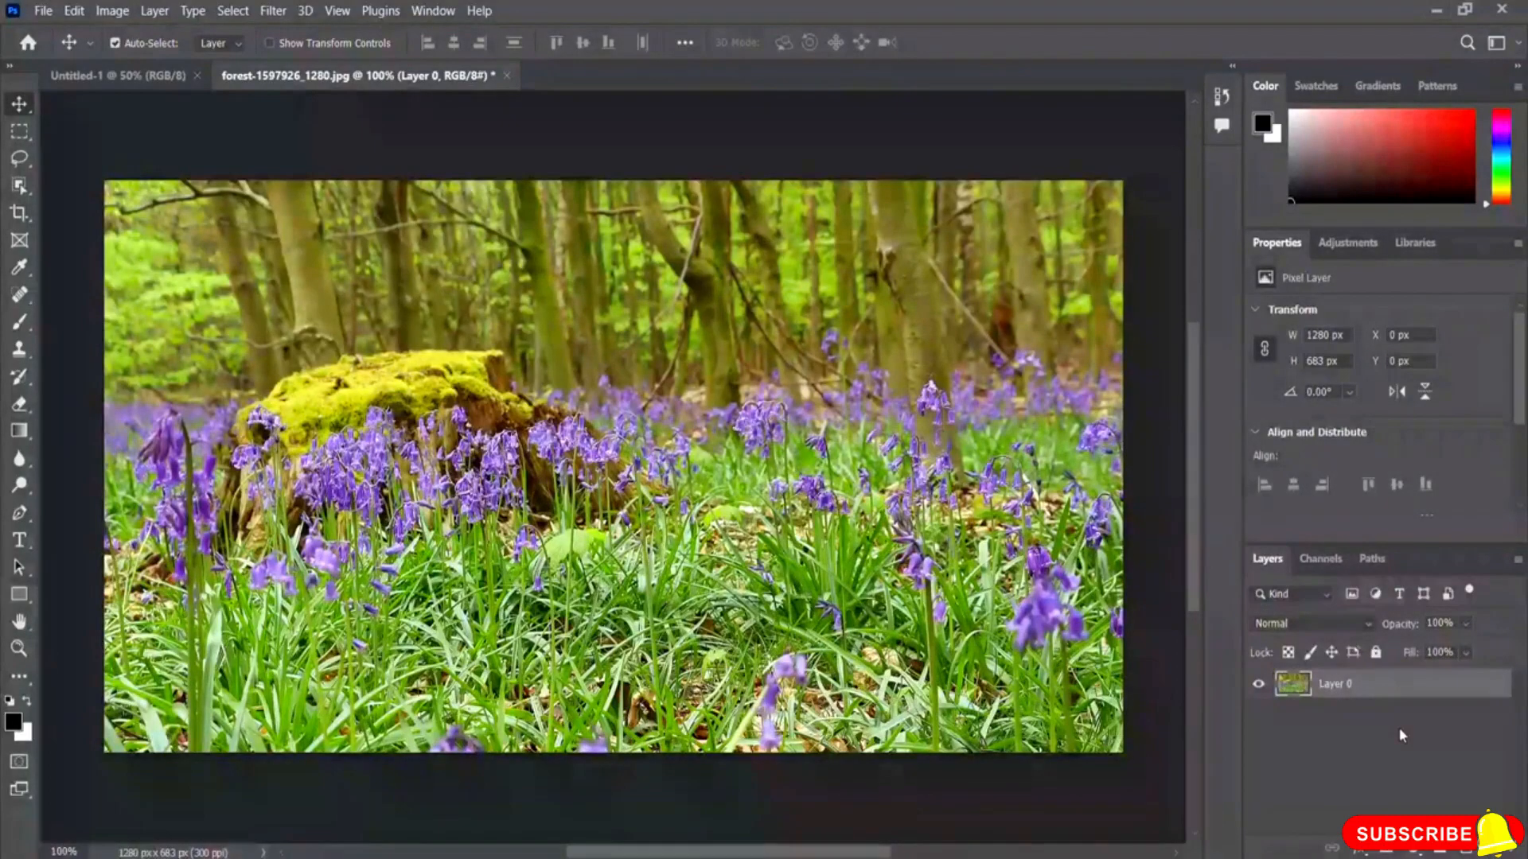
key(ctrl+j)
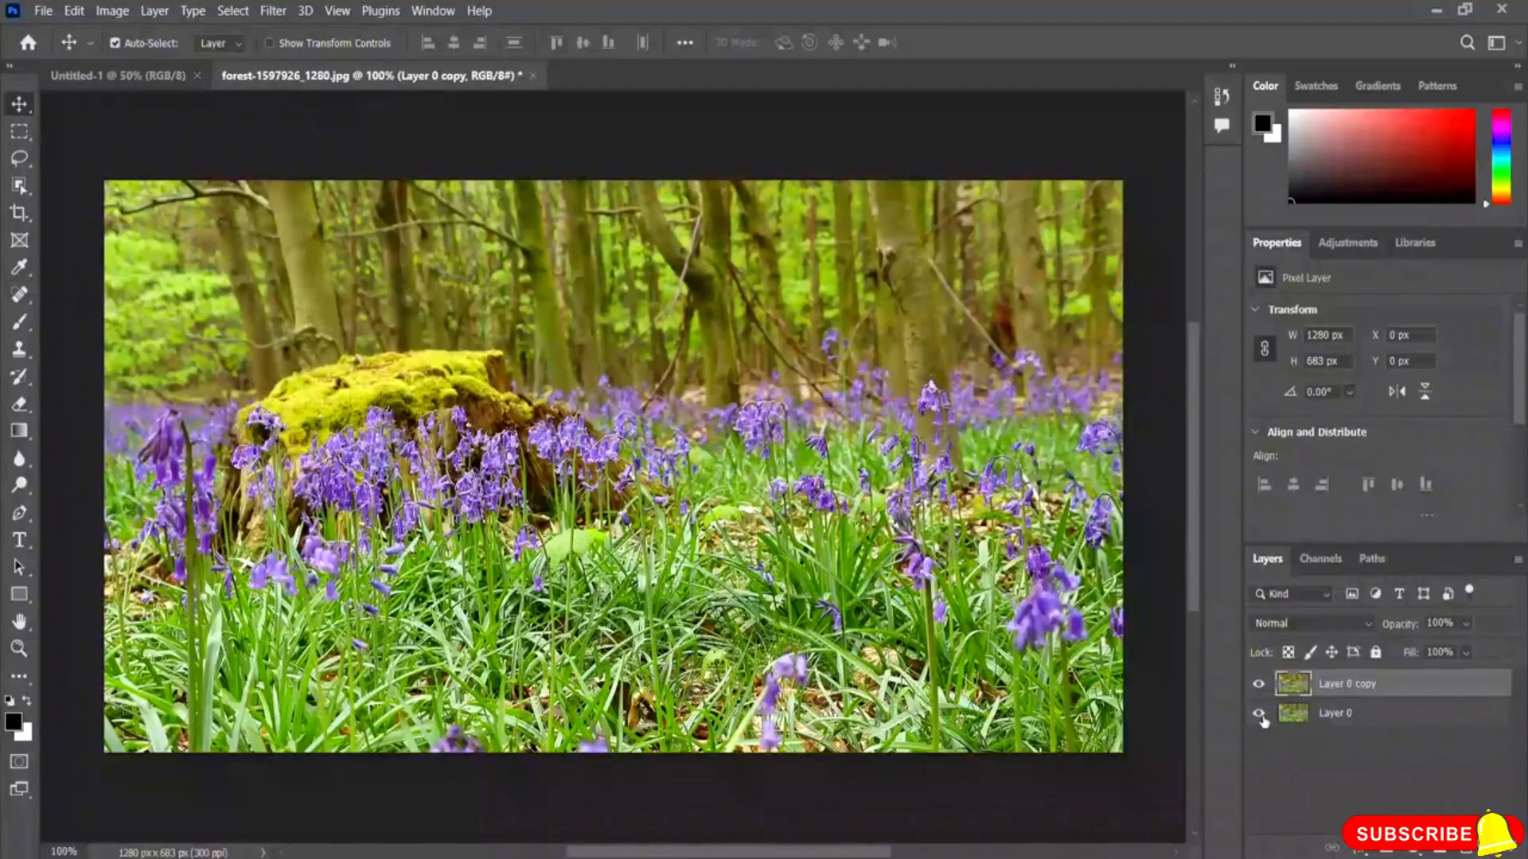
Step: Add a Vibrance adjustment layer and set Vibrance to +100
click(1348, 244)
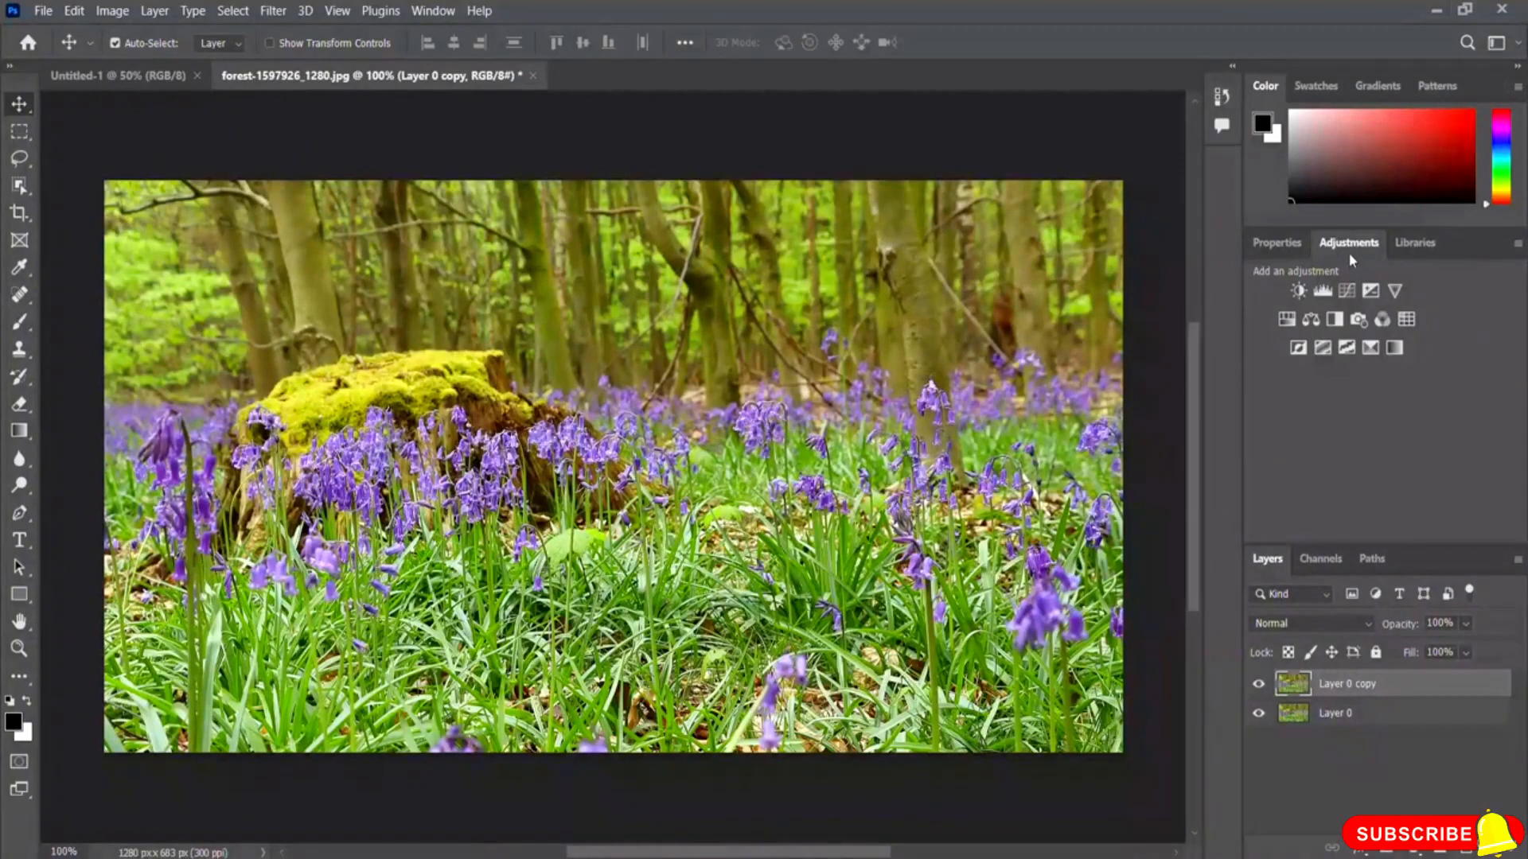
click(1397, 291)
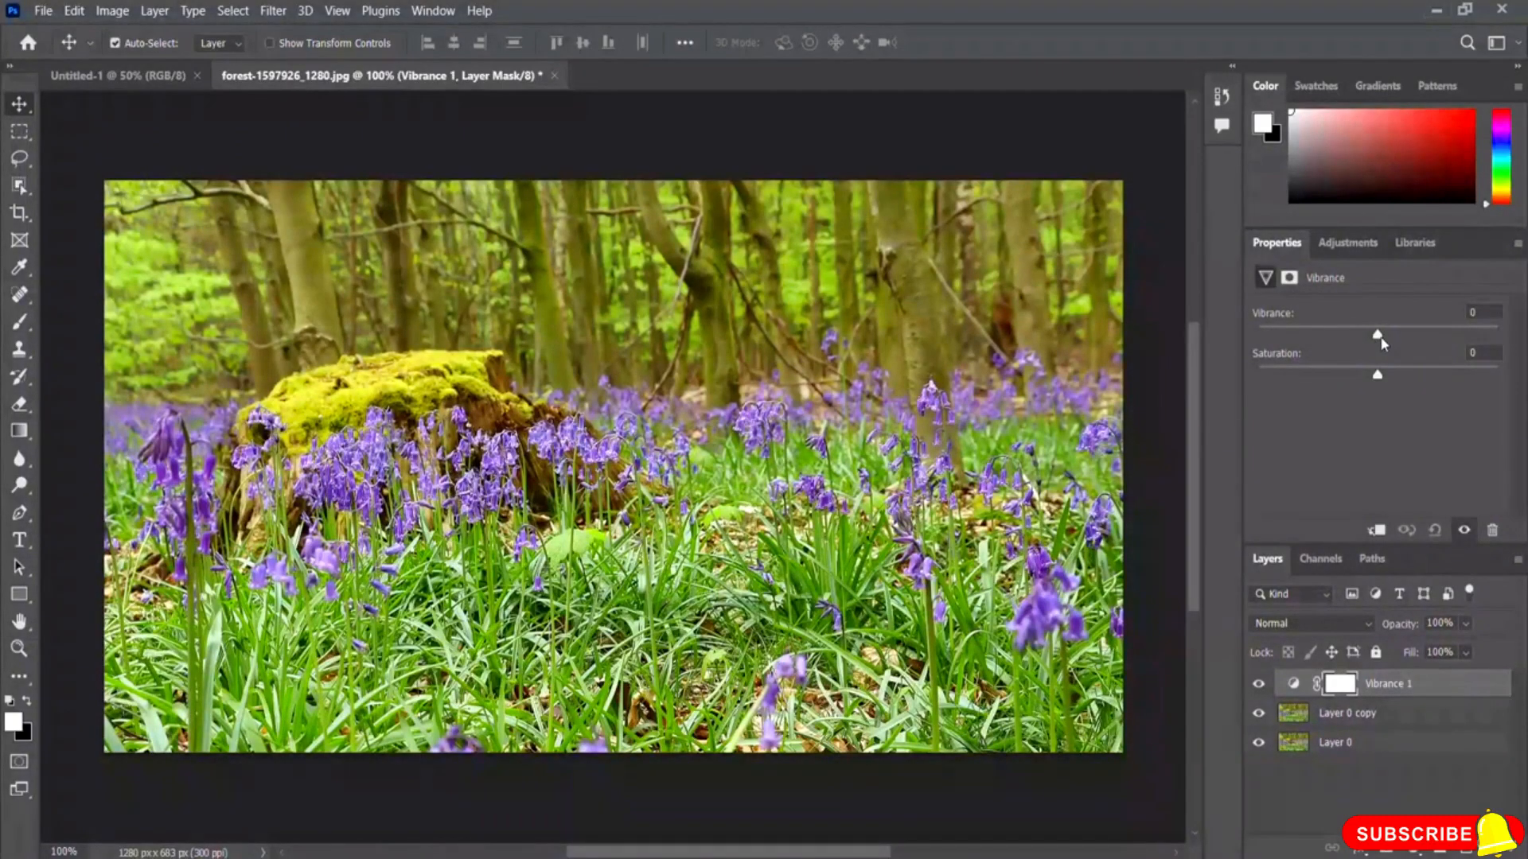
drag(1378, 337, 1504, 338)
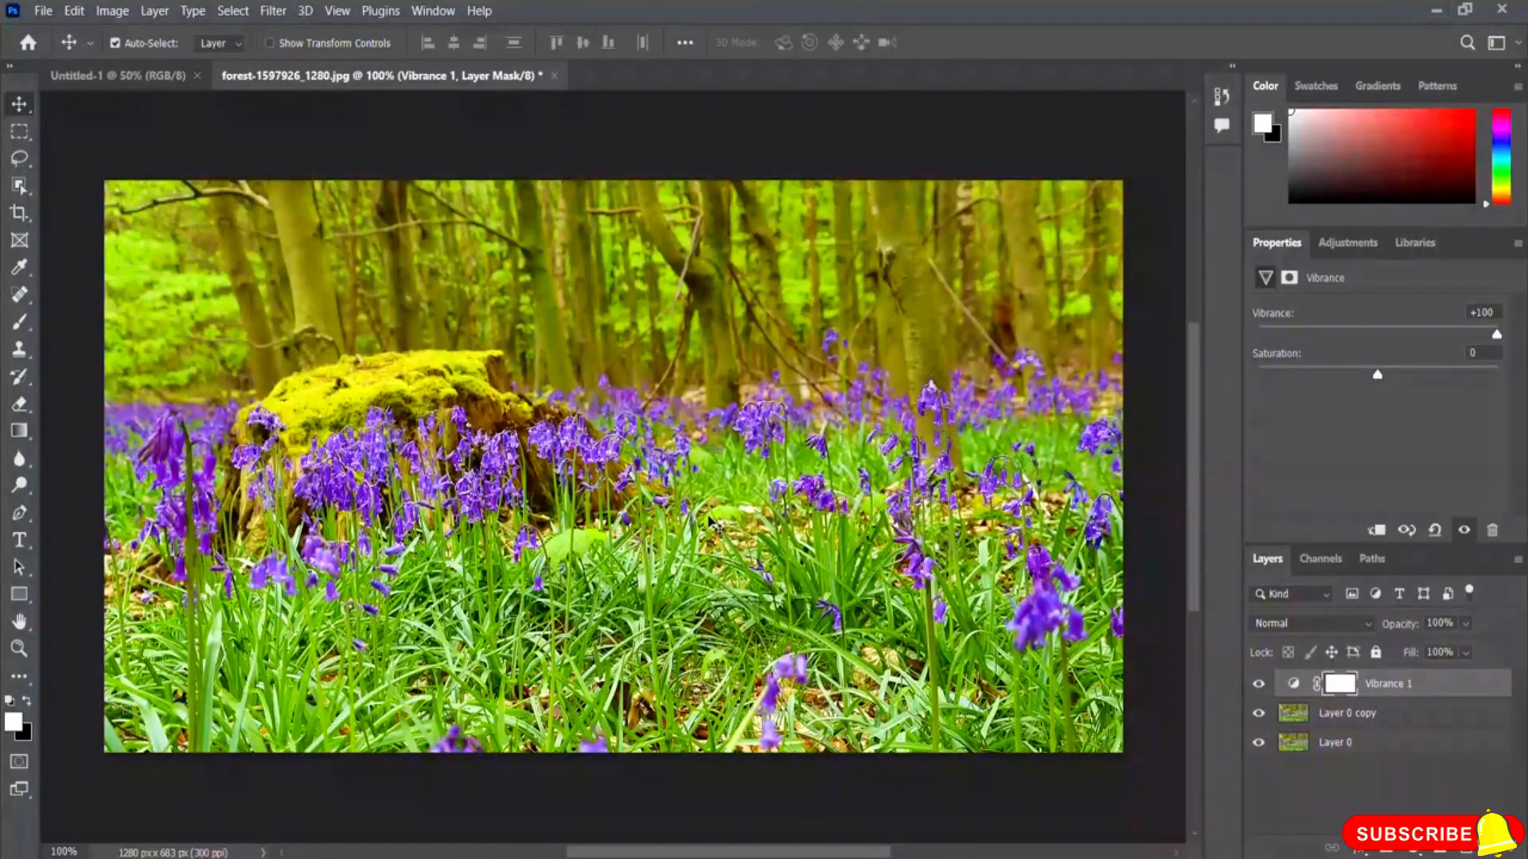
Step: Toggle the Vibrance layer's visibility to compare the image before and after
click(1258, 685)
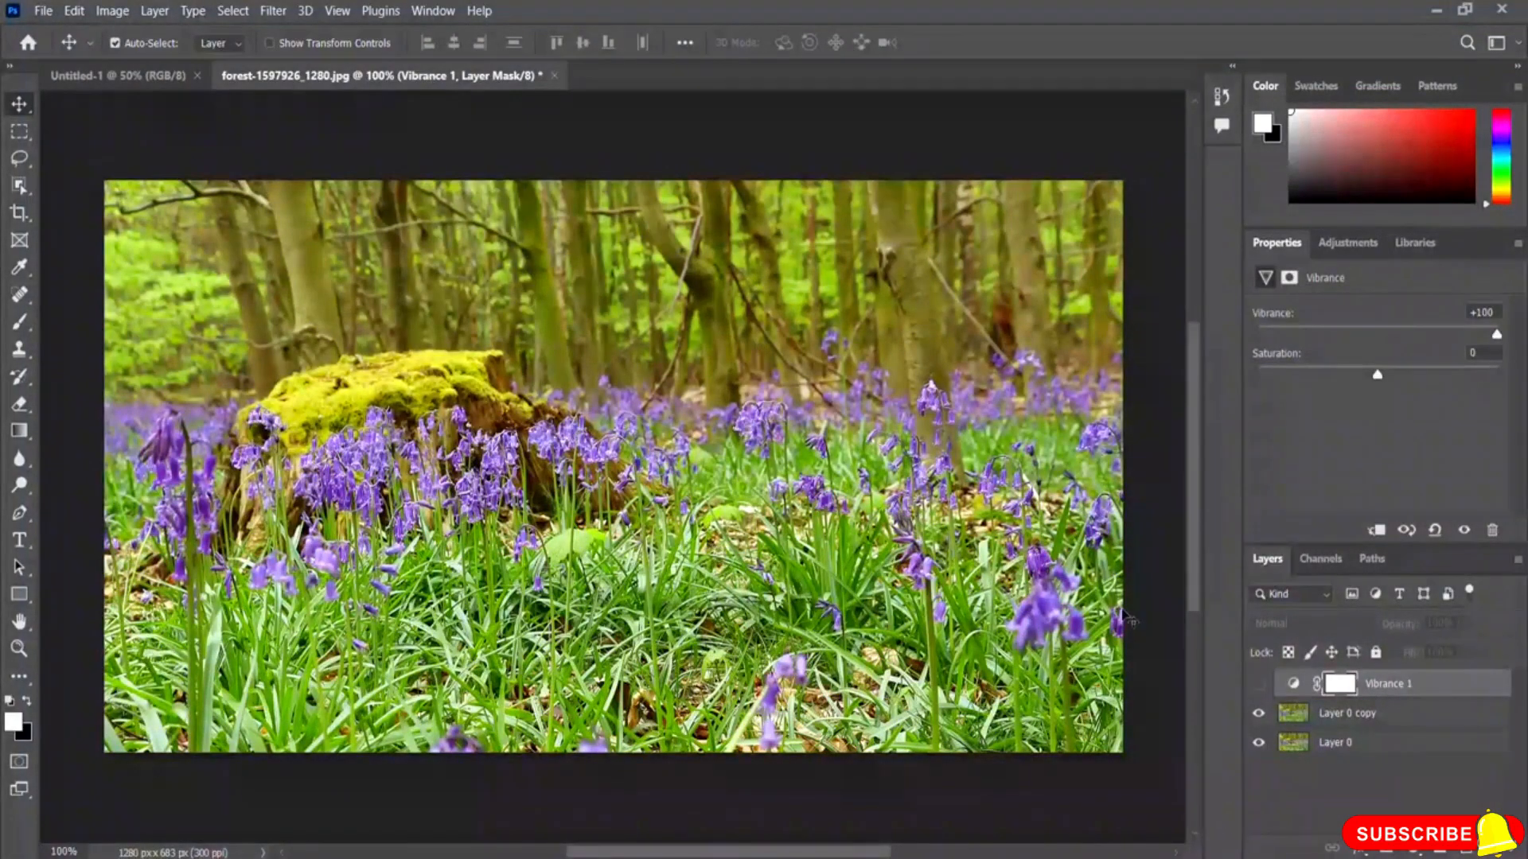
click(1258, 686)
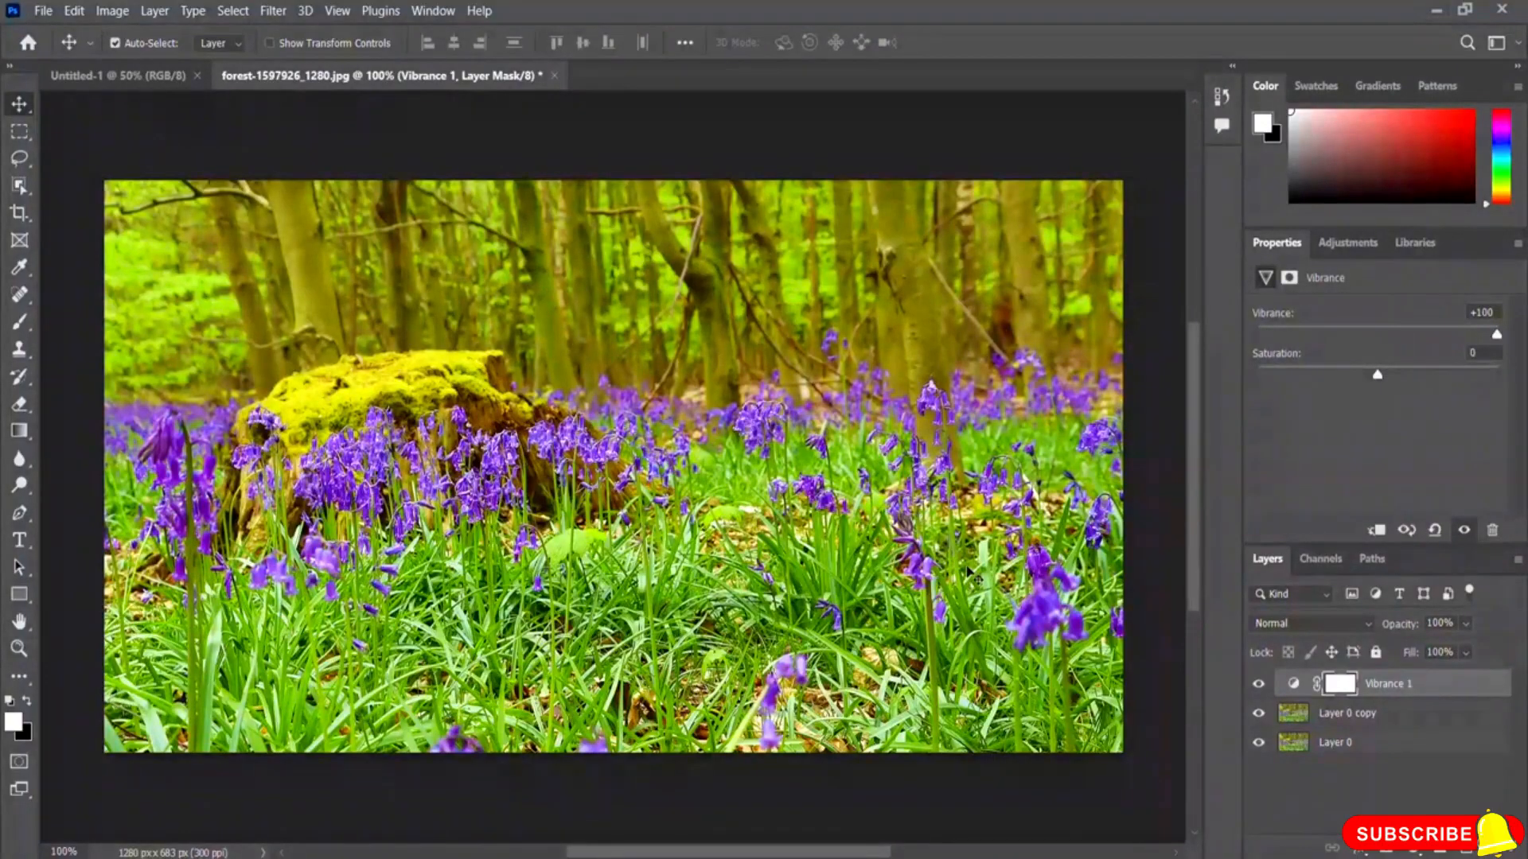
click(1259, 686)
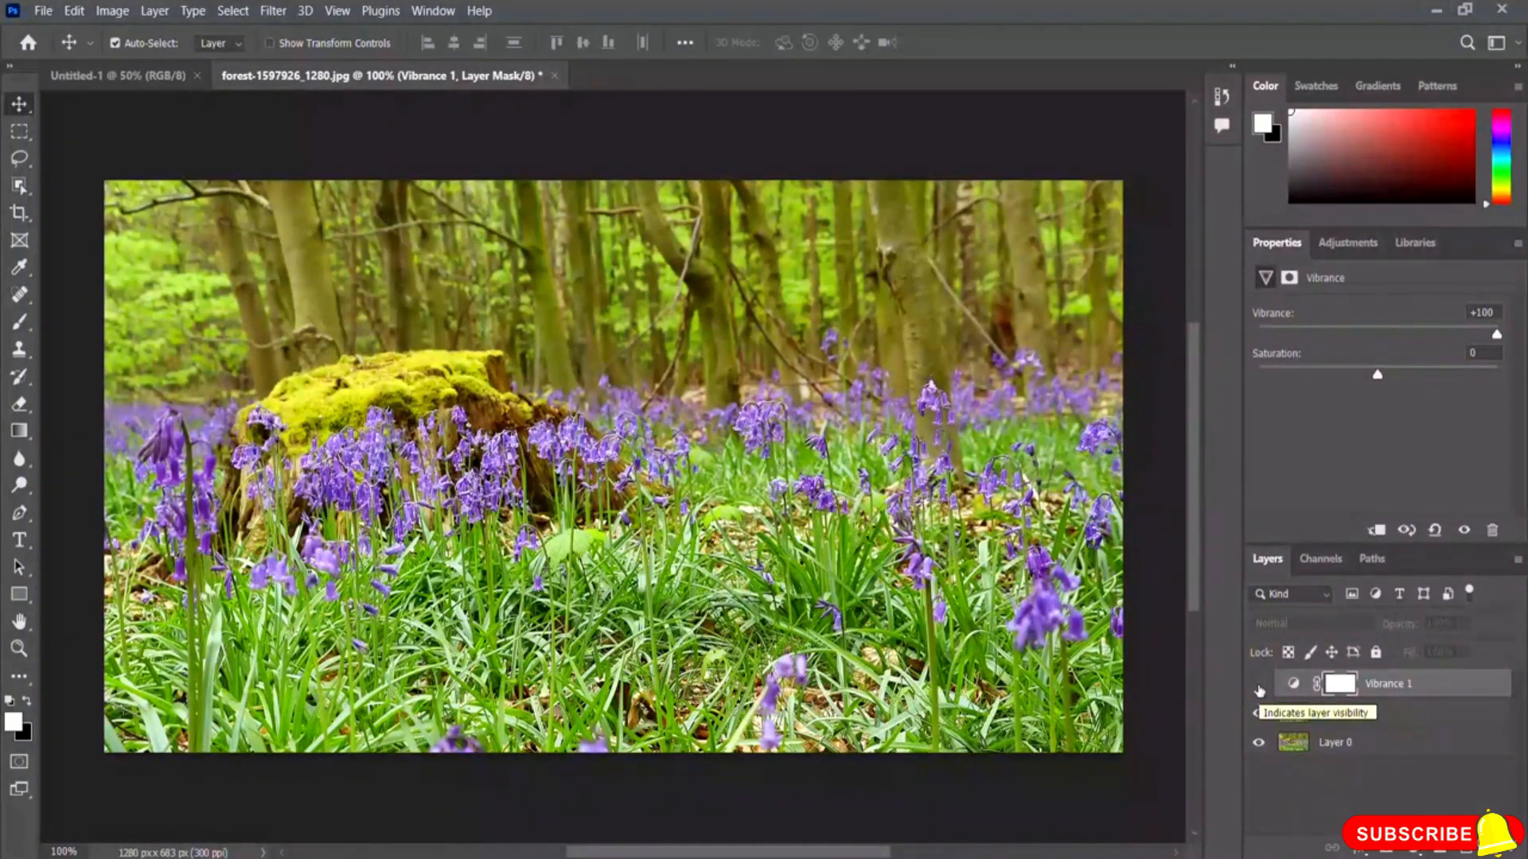
click(1259, 686)
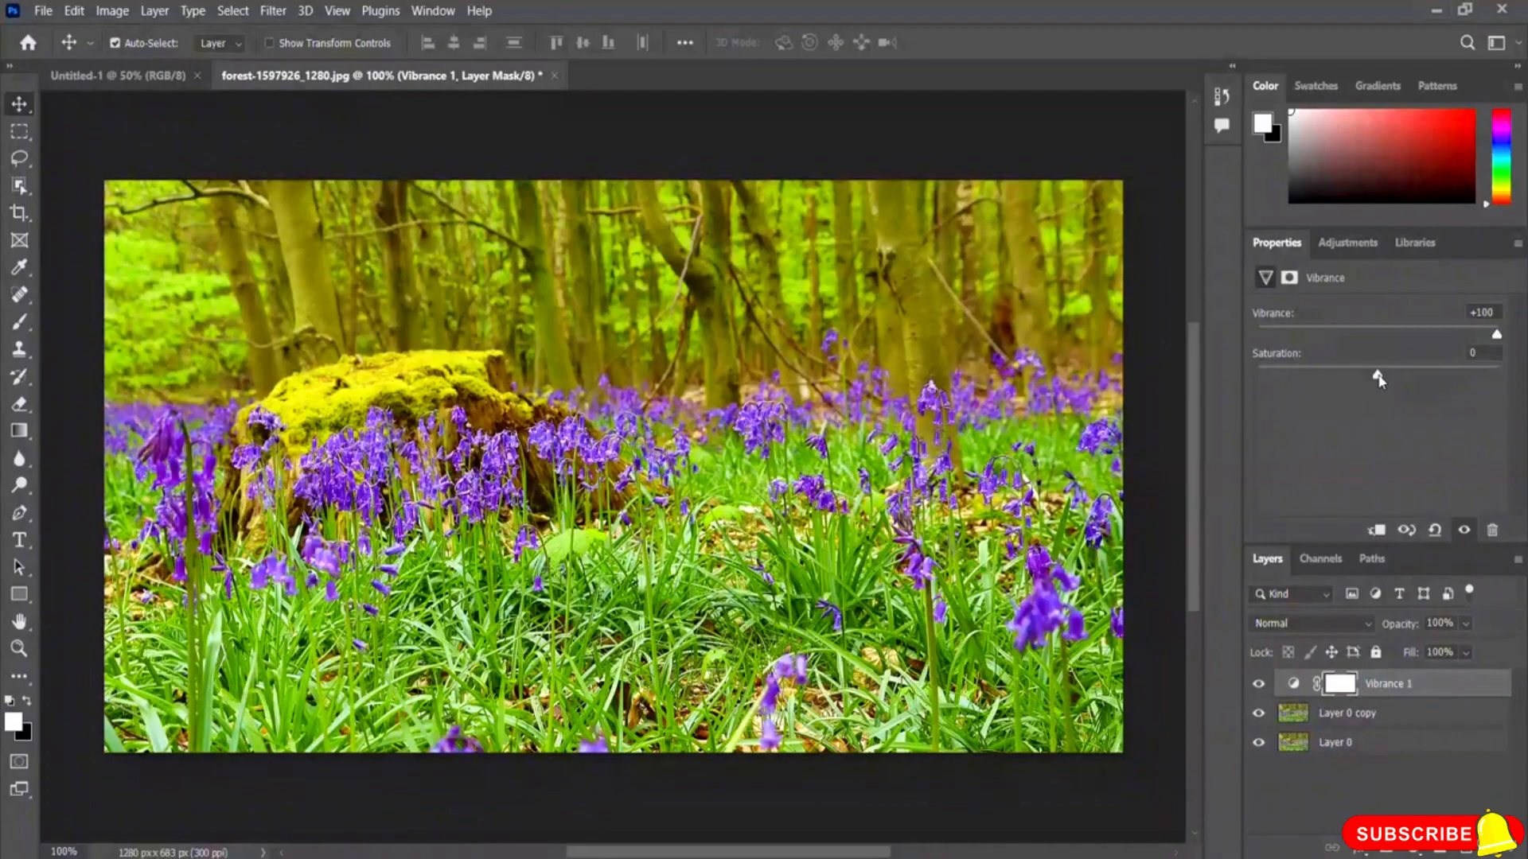
Step: Raise Saturation to +85 and toggle the Vibrance layer's visibility to compare
drag(1378, 381, 1481, 386)
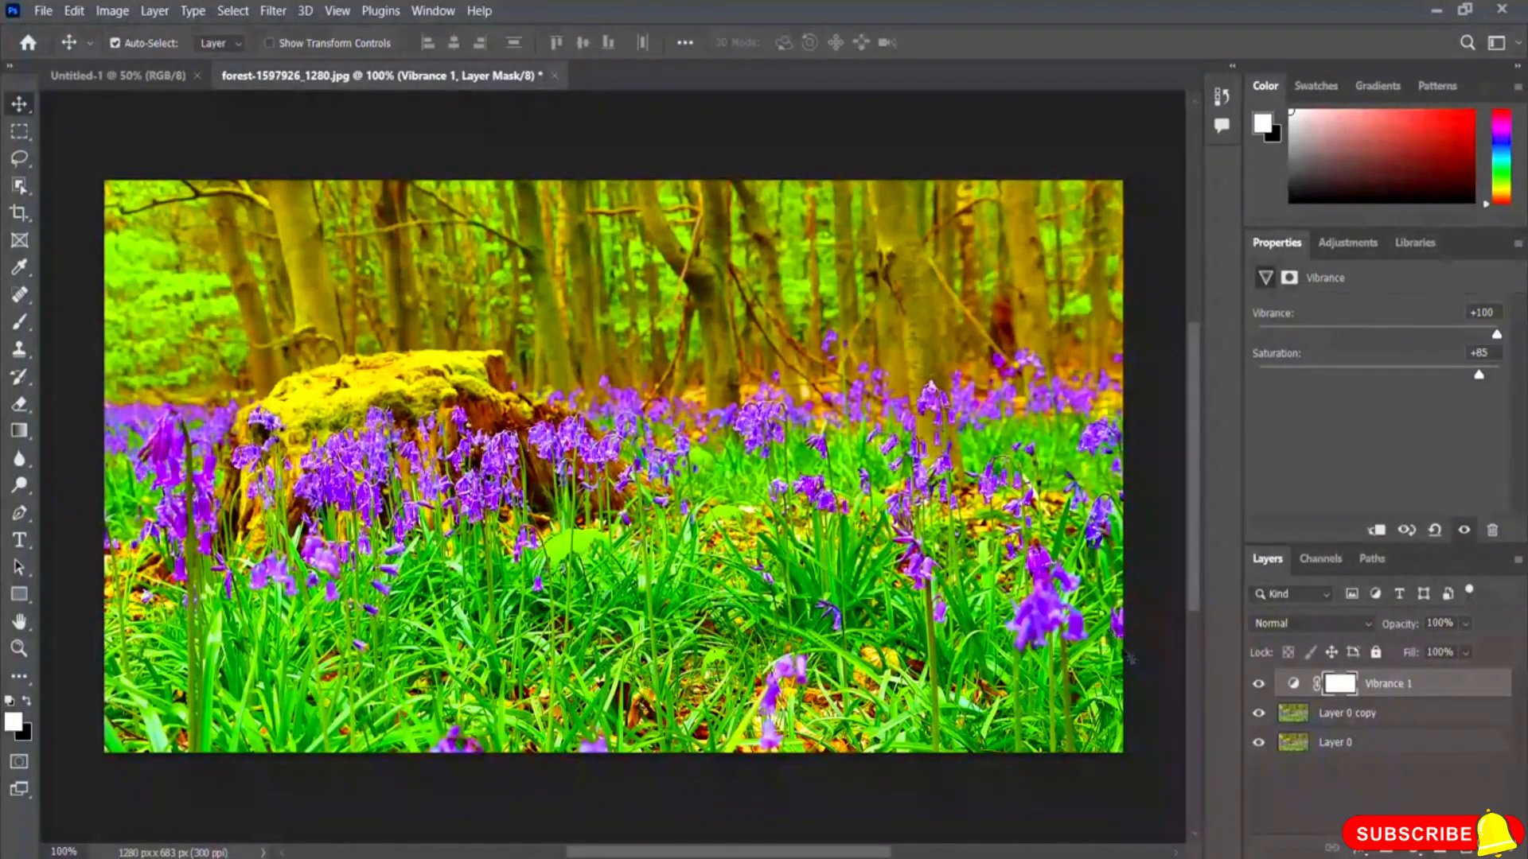
click(1259, 686)
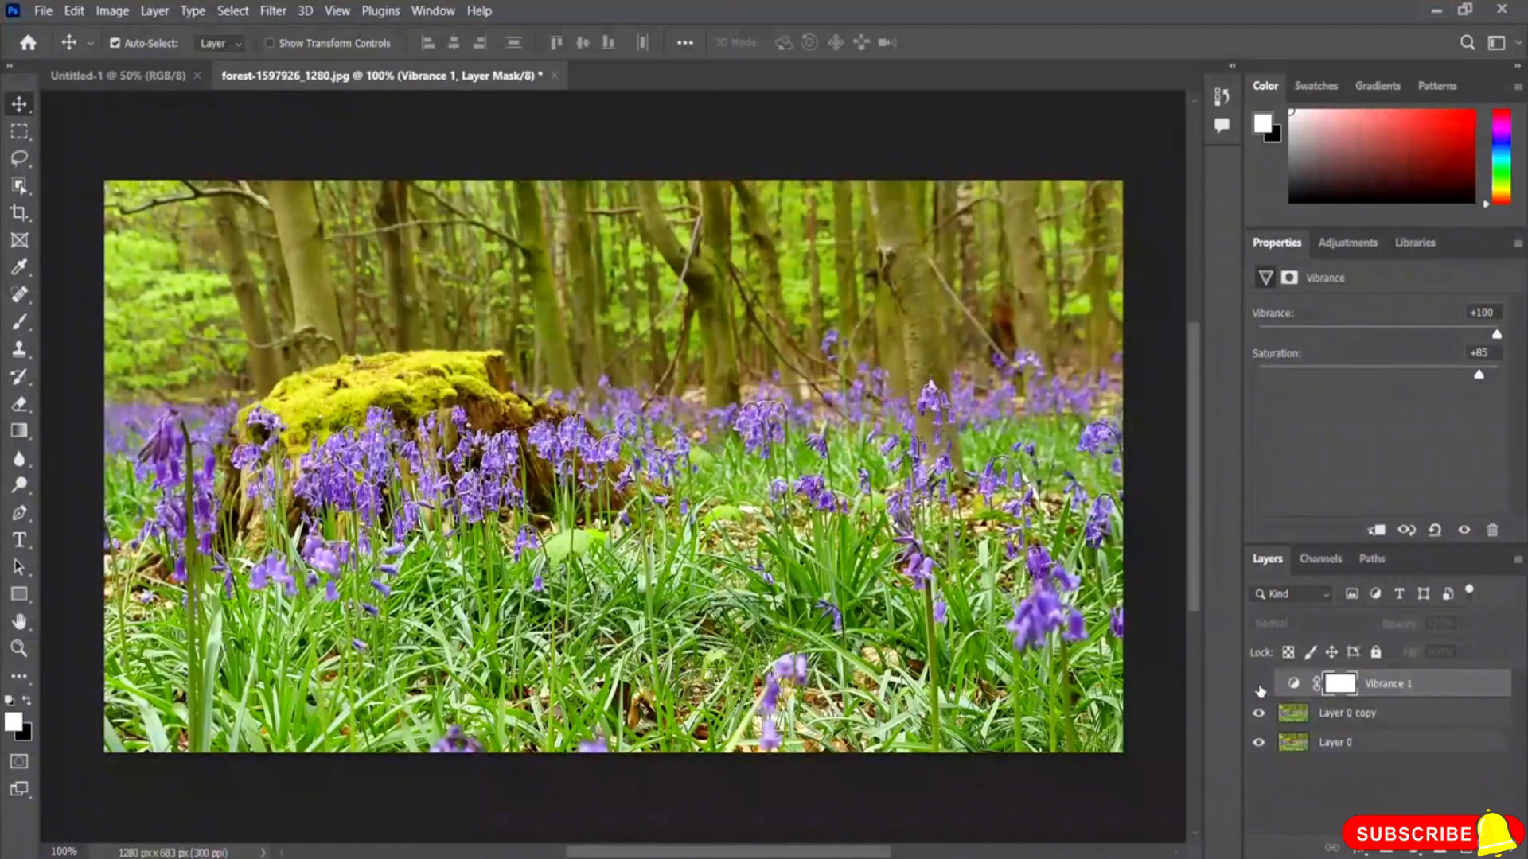
click(1259, 686)
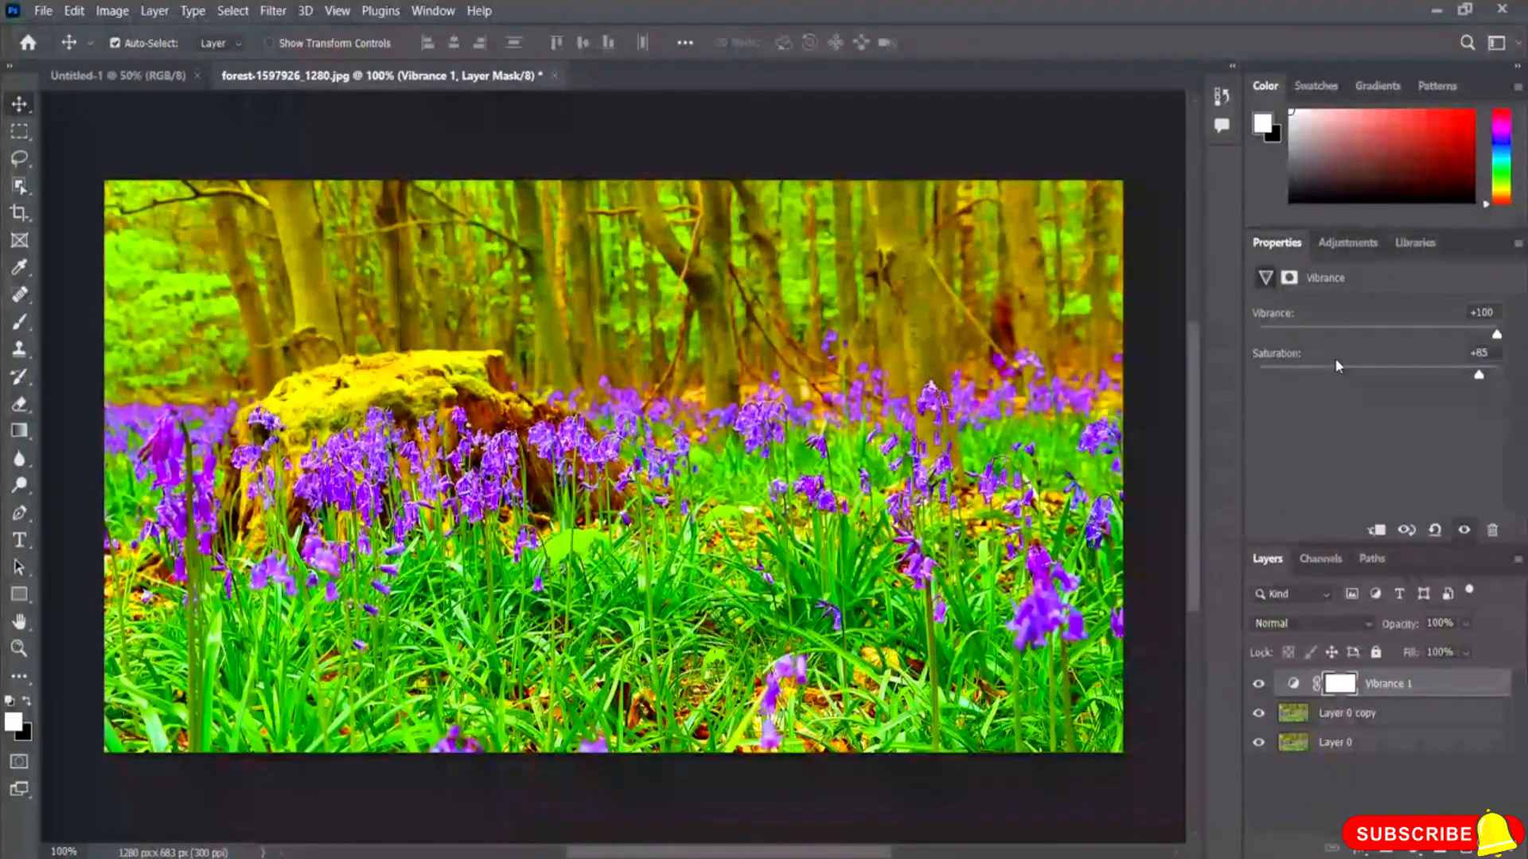
Step: Reset the Saturation of the Vibrance layer to 0
drag(1478, 380, 1377, 385)
click(1480, 352)
text(0)
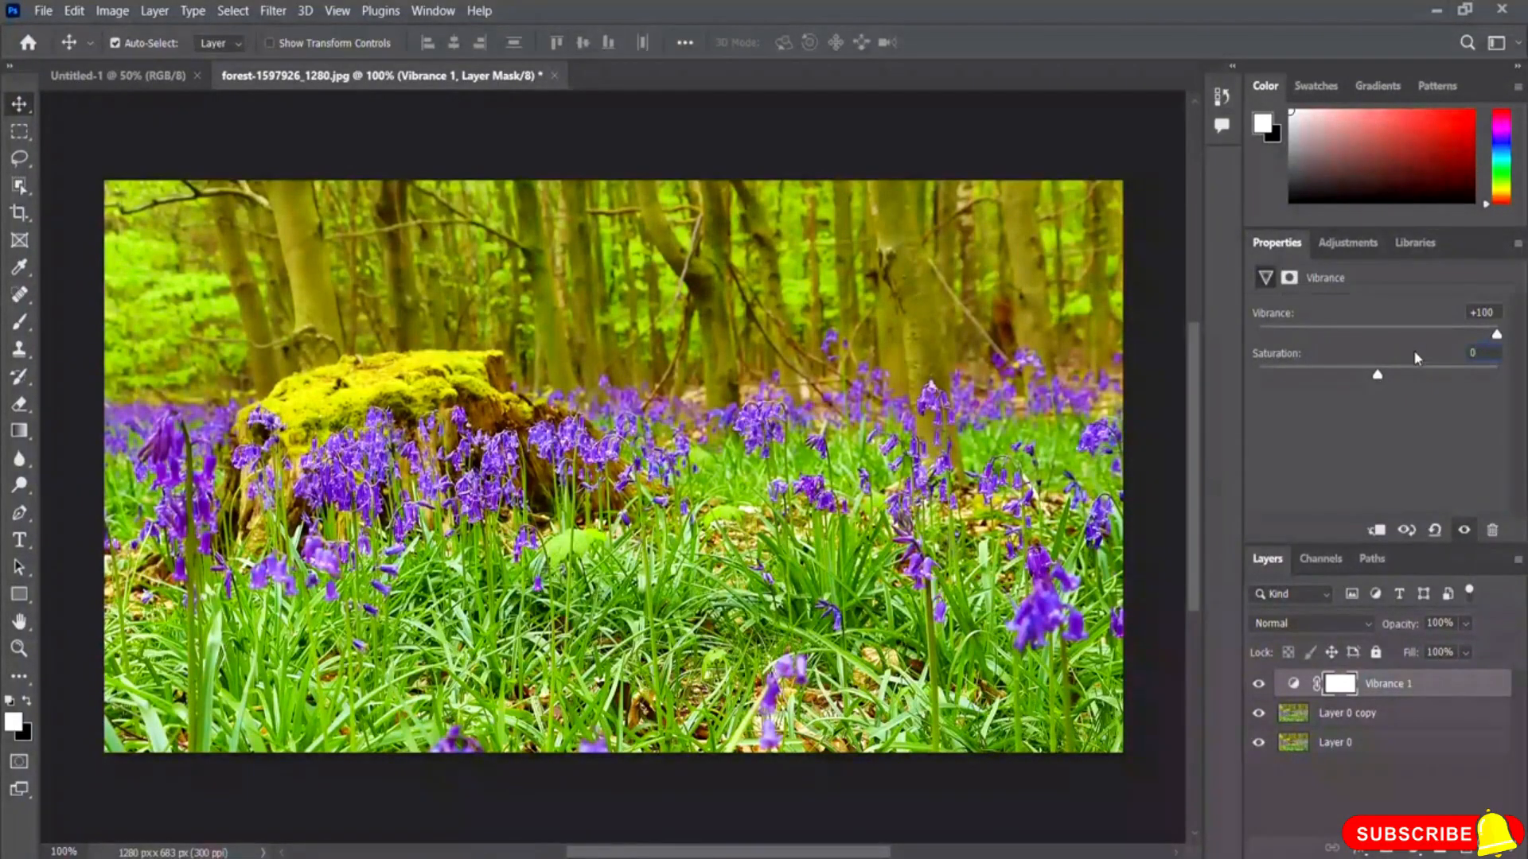
Step: Lower both Vibrance and Saturation to -100 to desaturate the image
drag(1486, 335, 1375, 340)
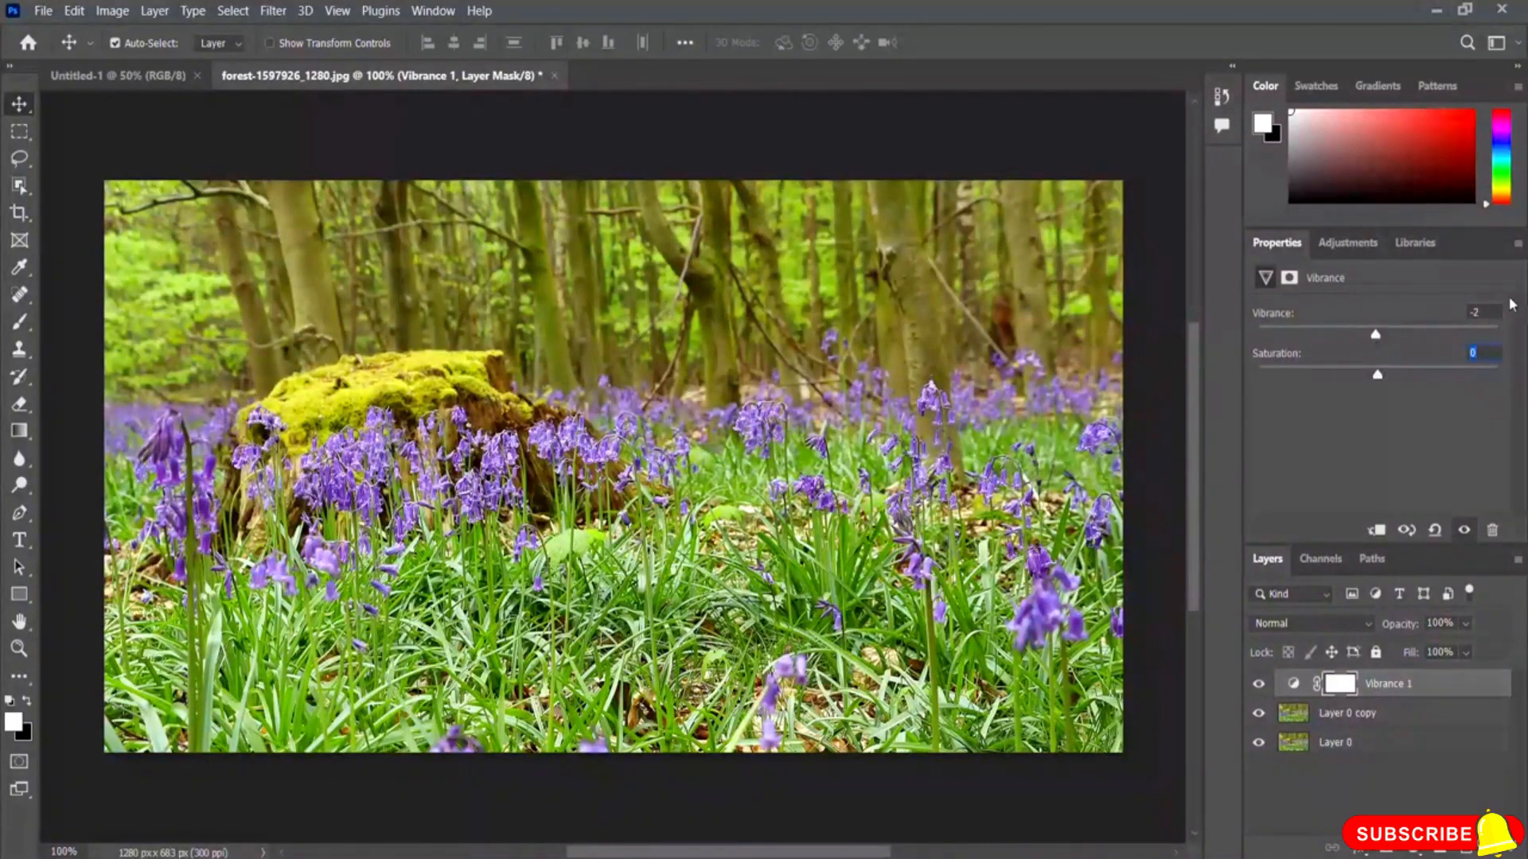
text(0)
key(Return)
drag(1379, 340, 1334, 341)
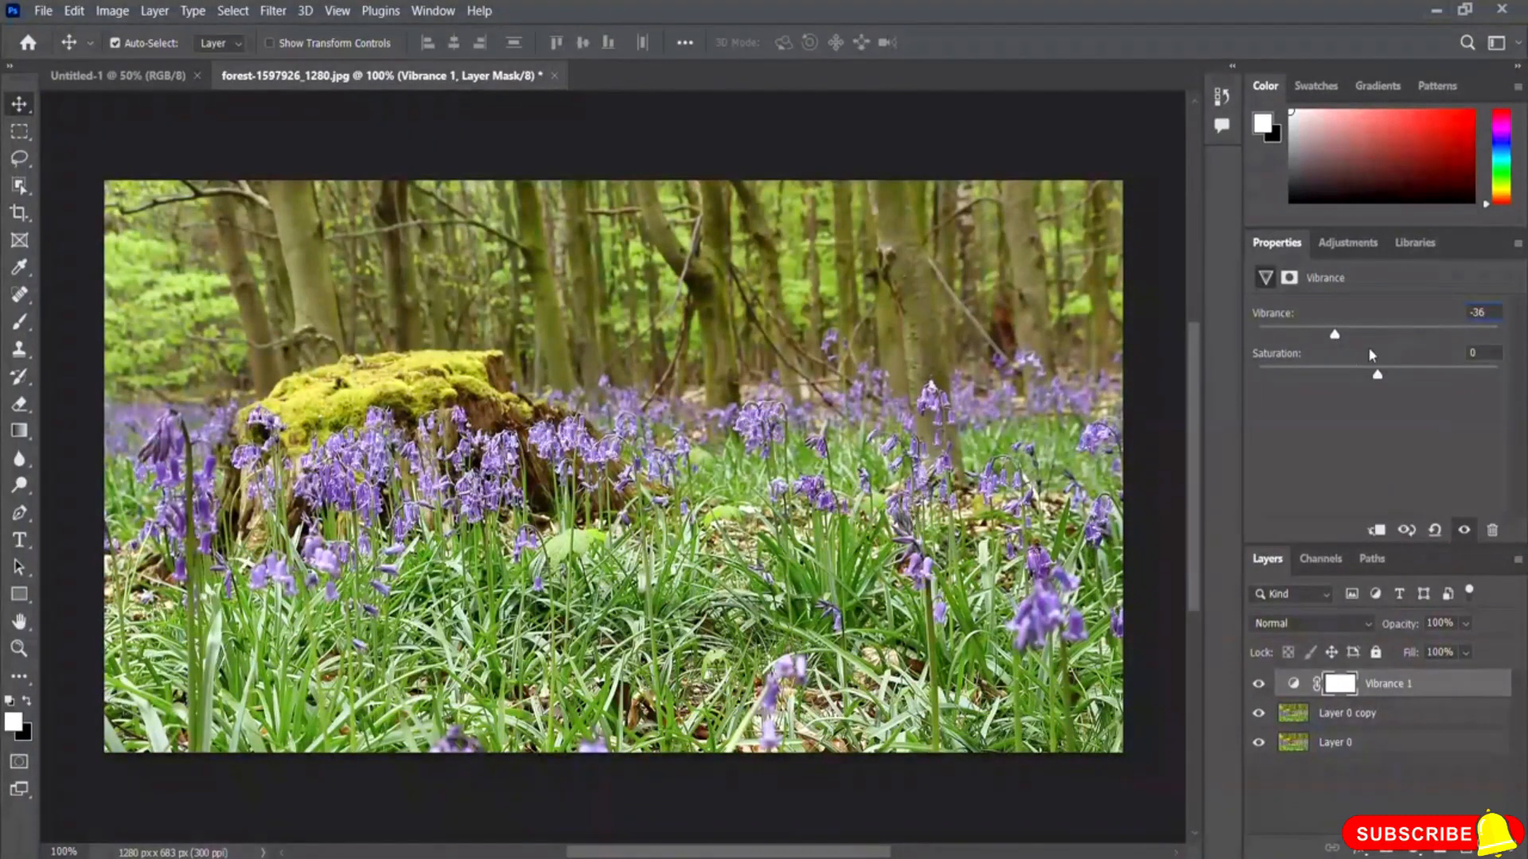
drag(1337, 340, 1258, 343)
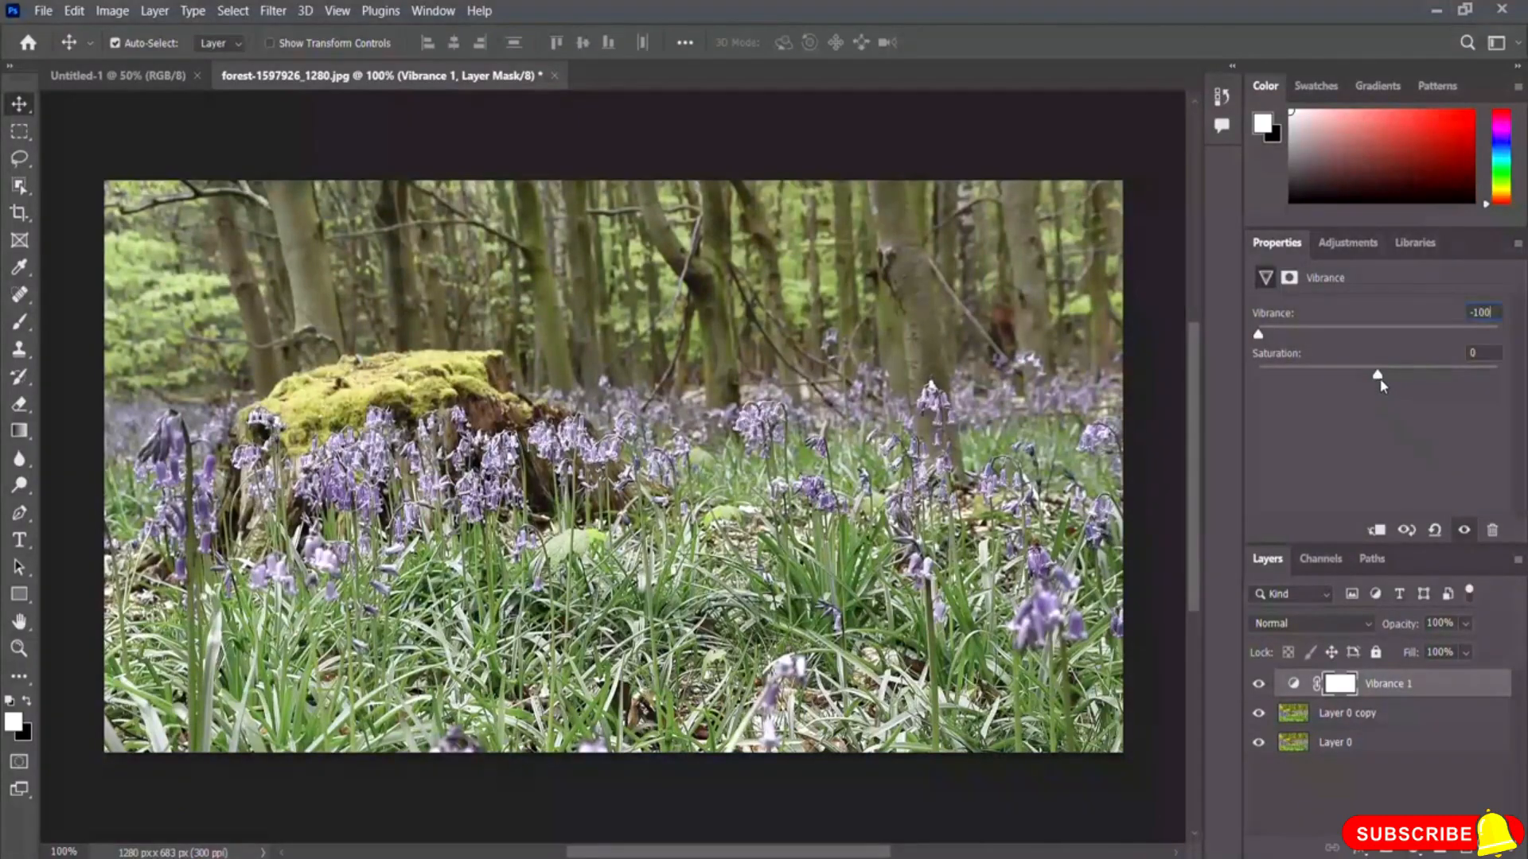
drag(1377, 375, 1253, 387)
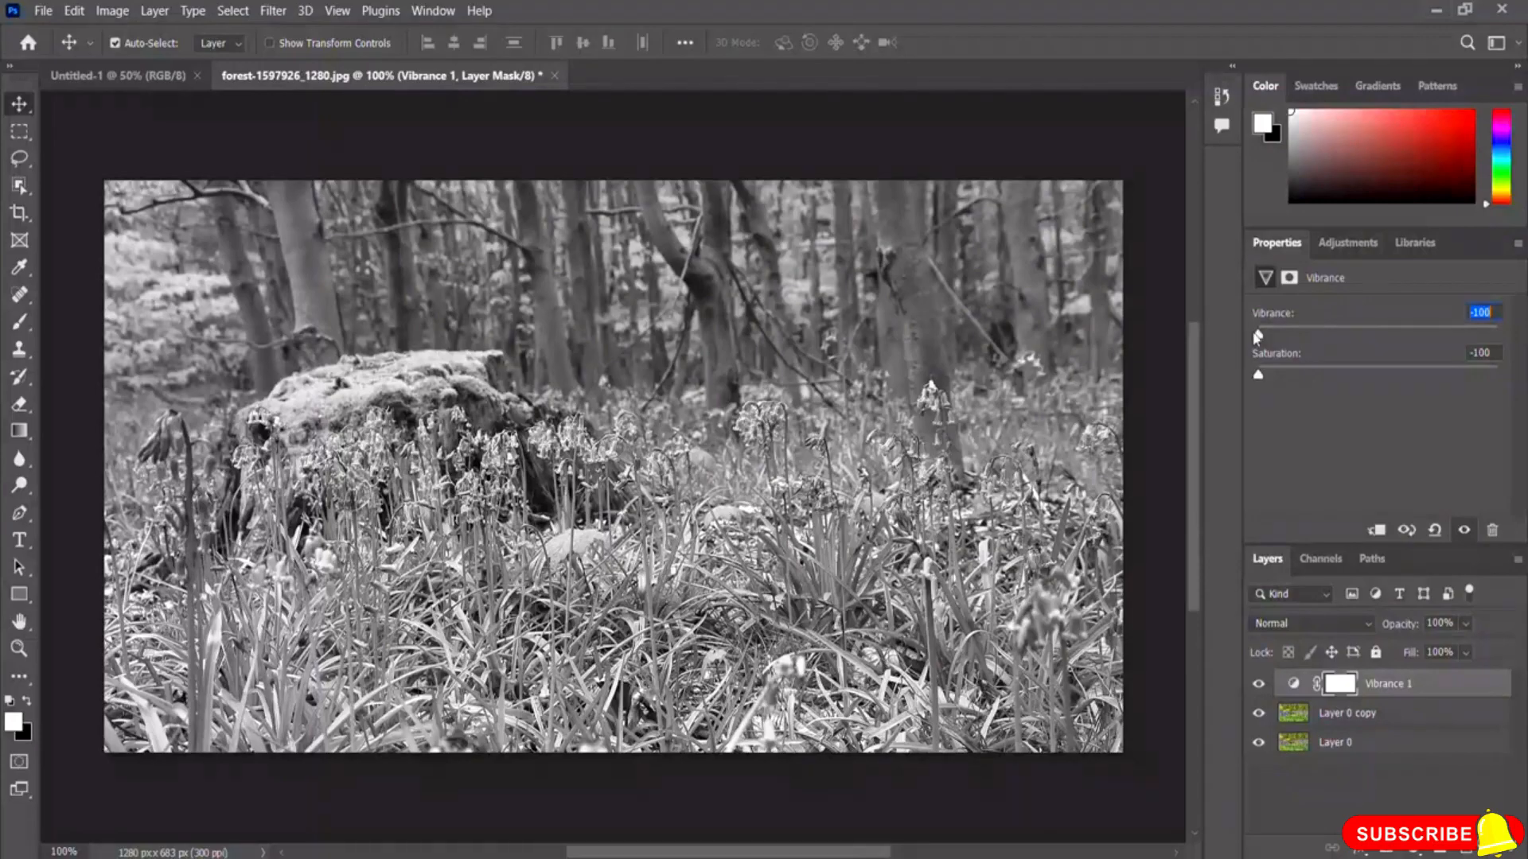
Step: Set Saturation to +31 and Vibrance to +43, toggling the Vibrance layer to compare
drag(1258, 375, 1381, 376)
drag(1258, 334, 1468, 343)
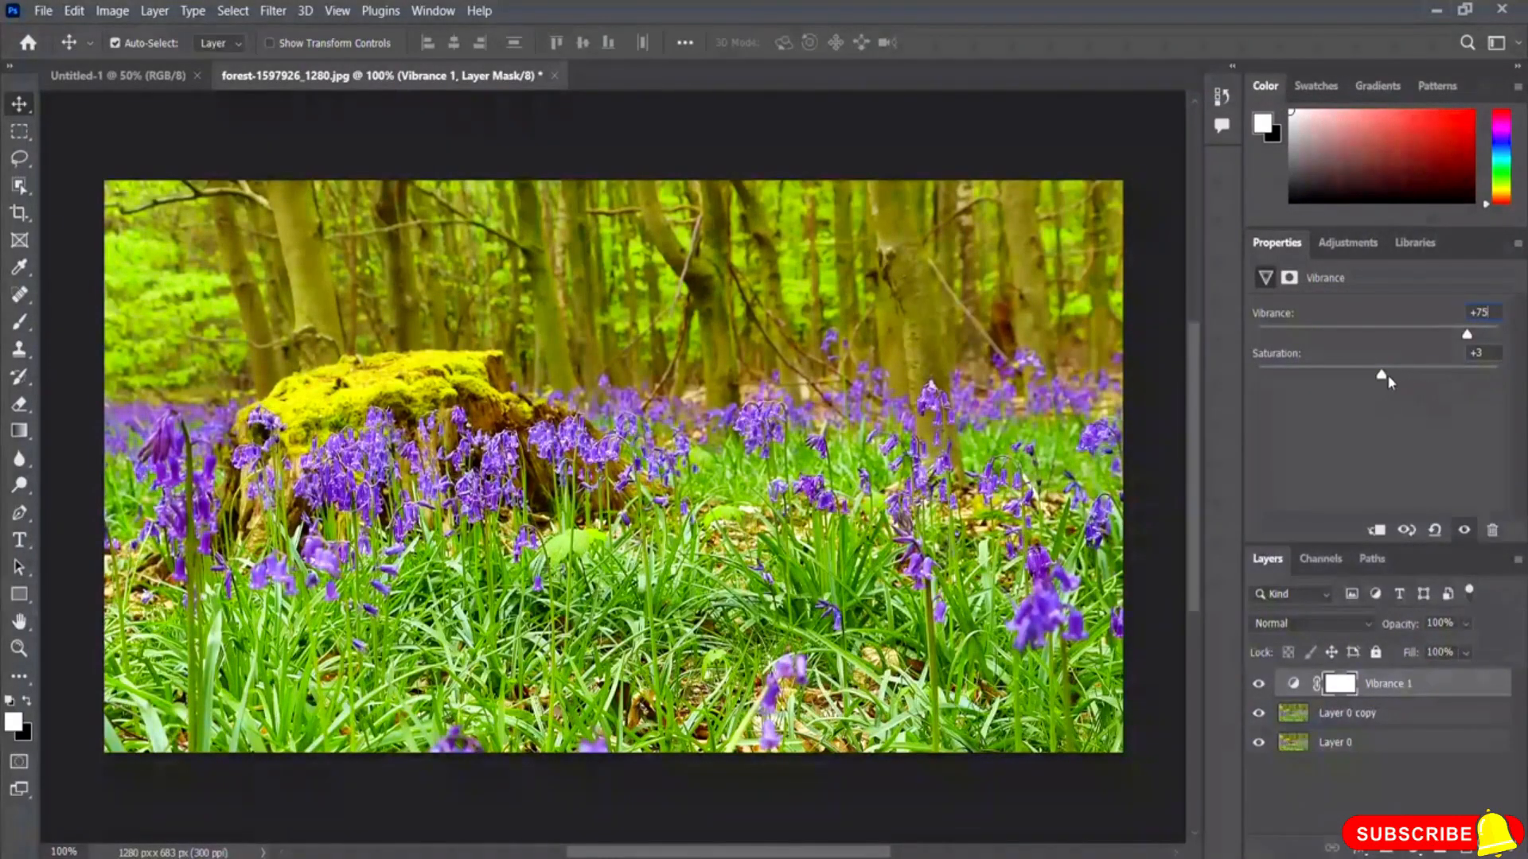
drag(1379, 383, 1416, 385)
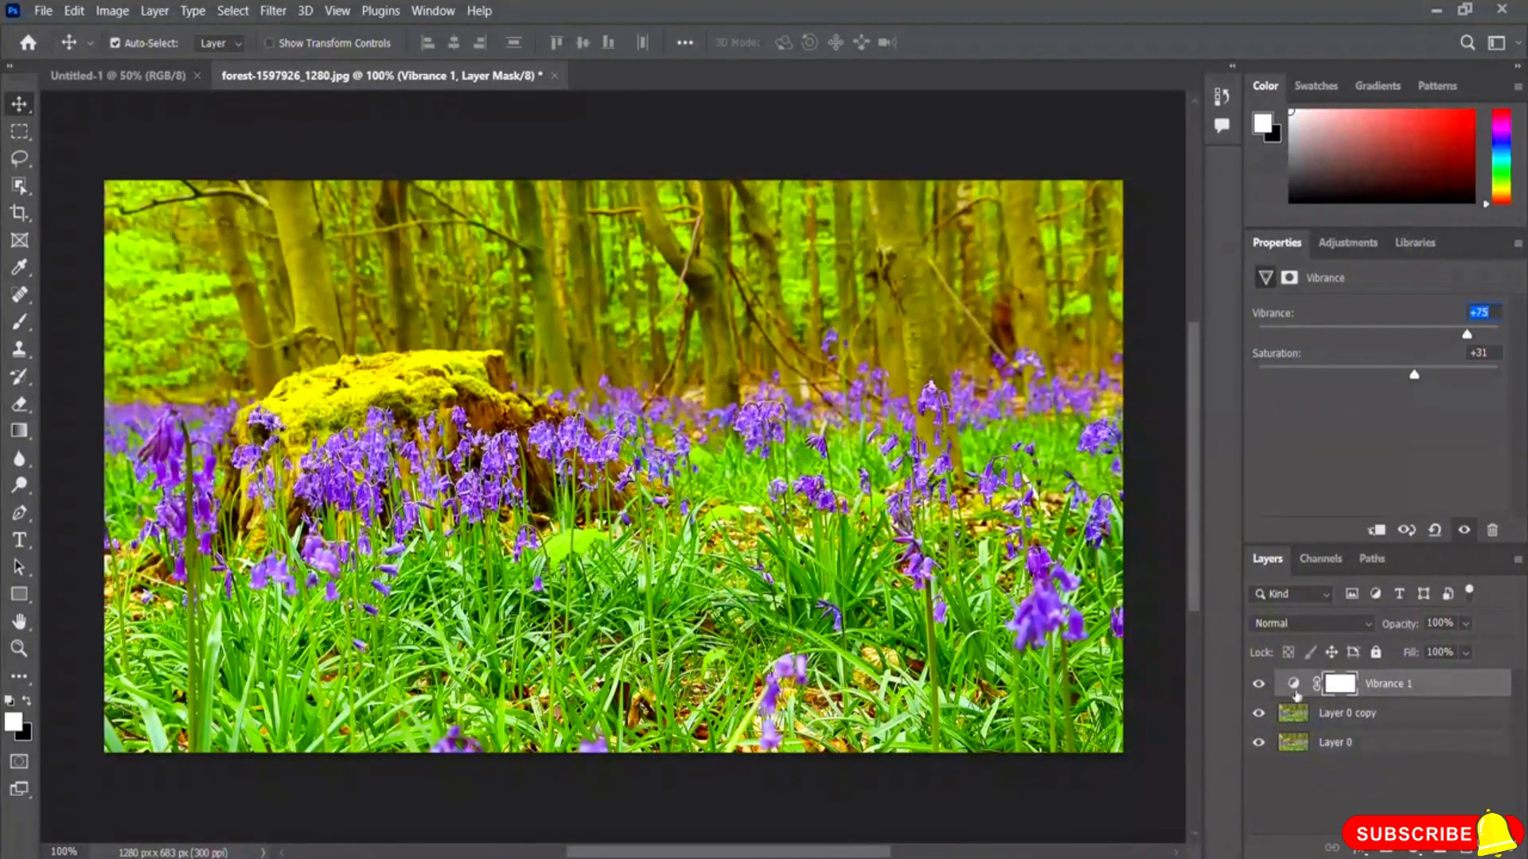
click(1258, 684)
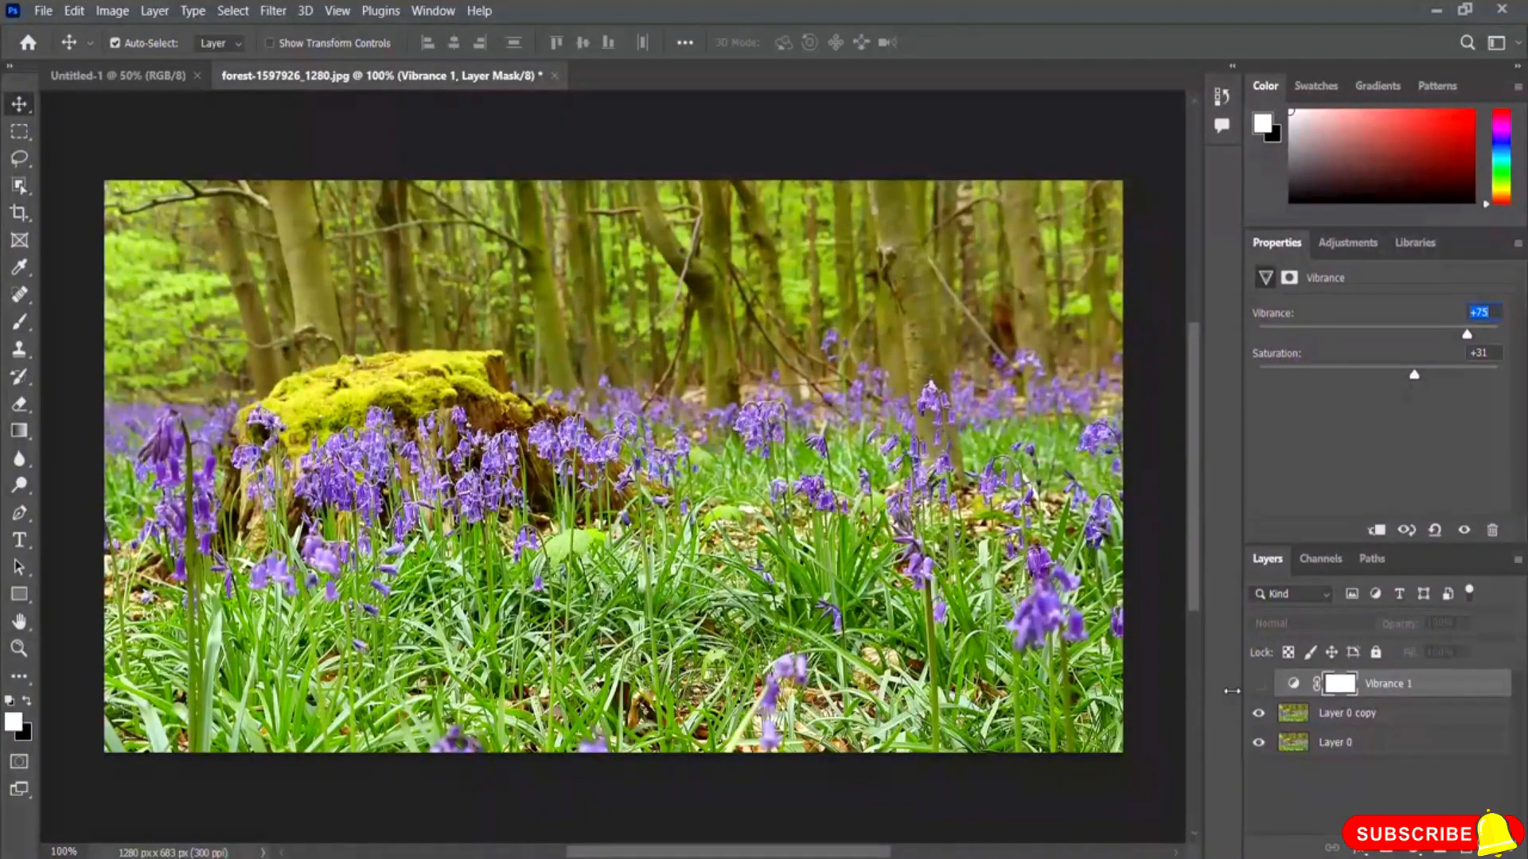
click(1258, 689)
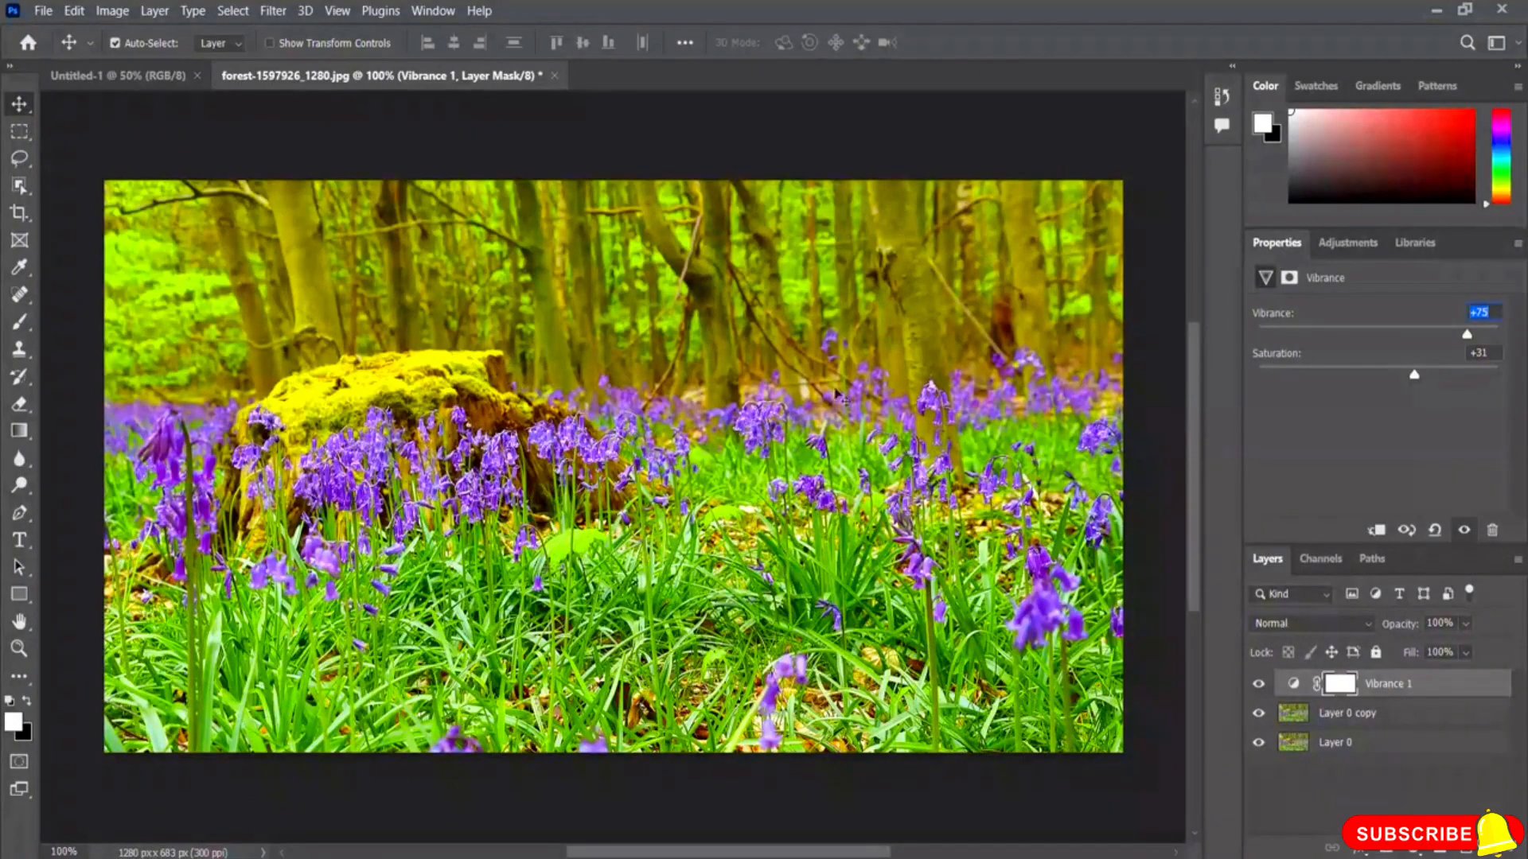
drag(1465, 334, 1430, 342)
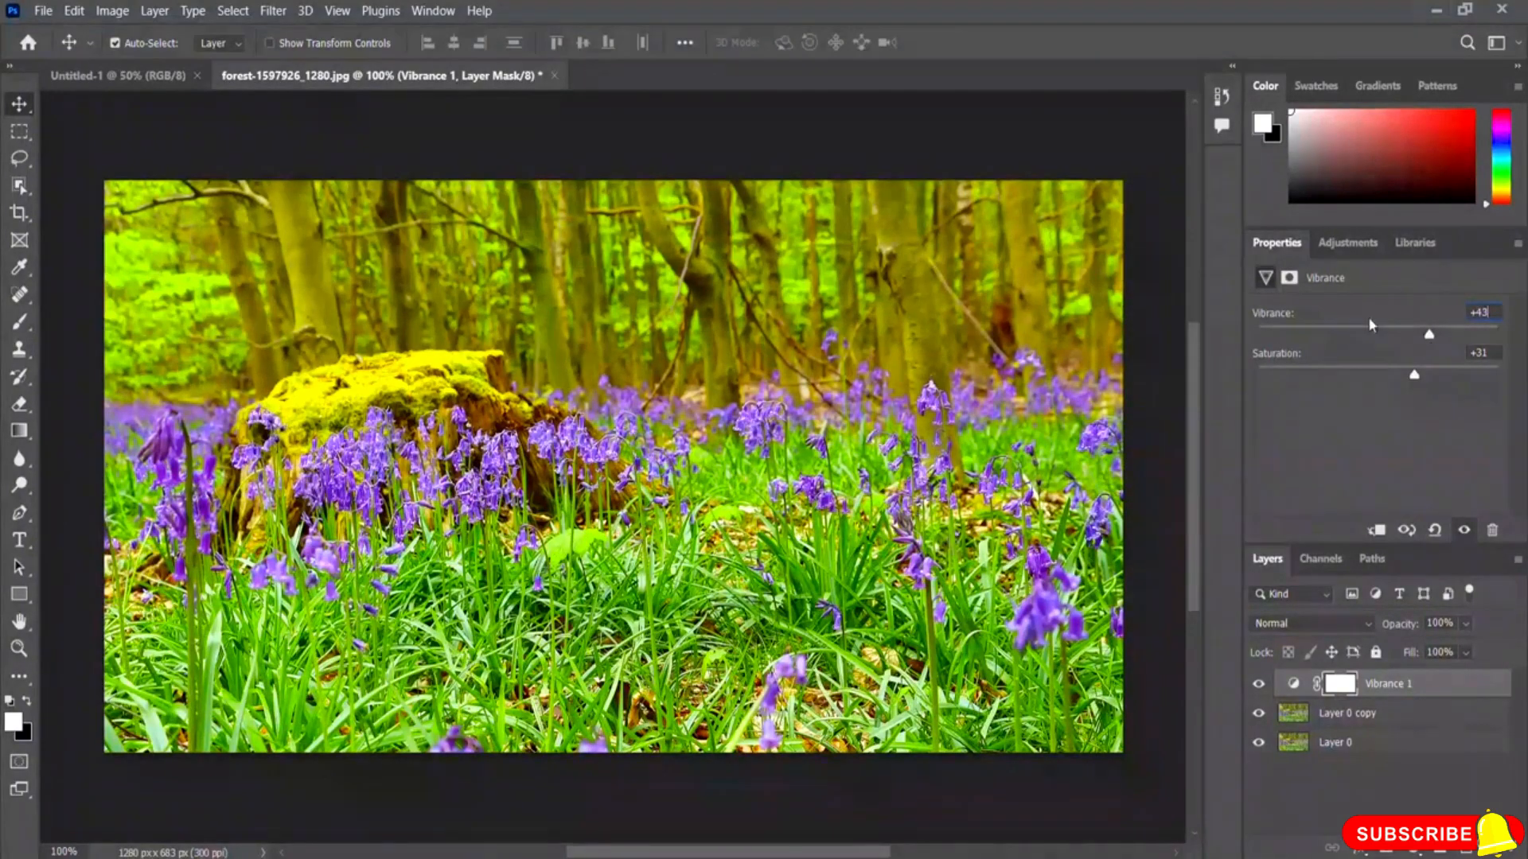
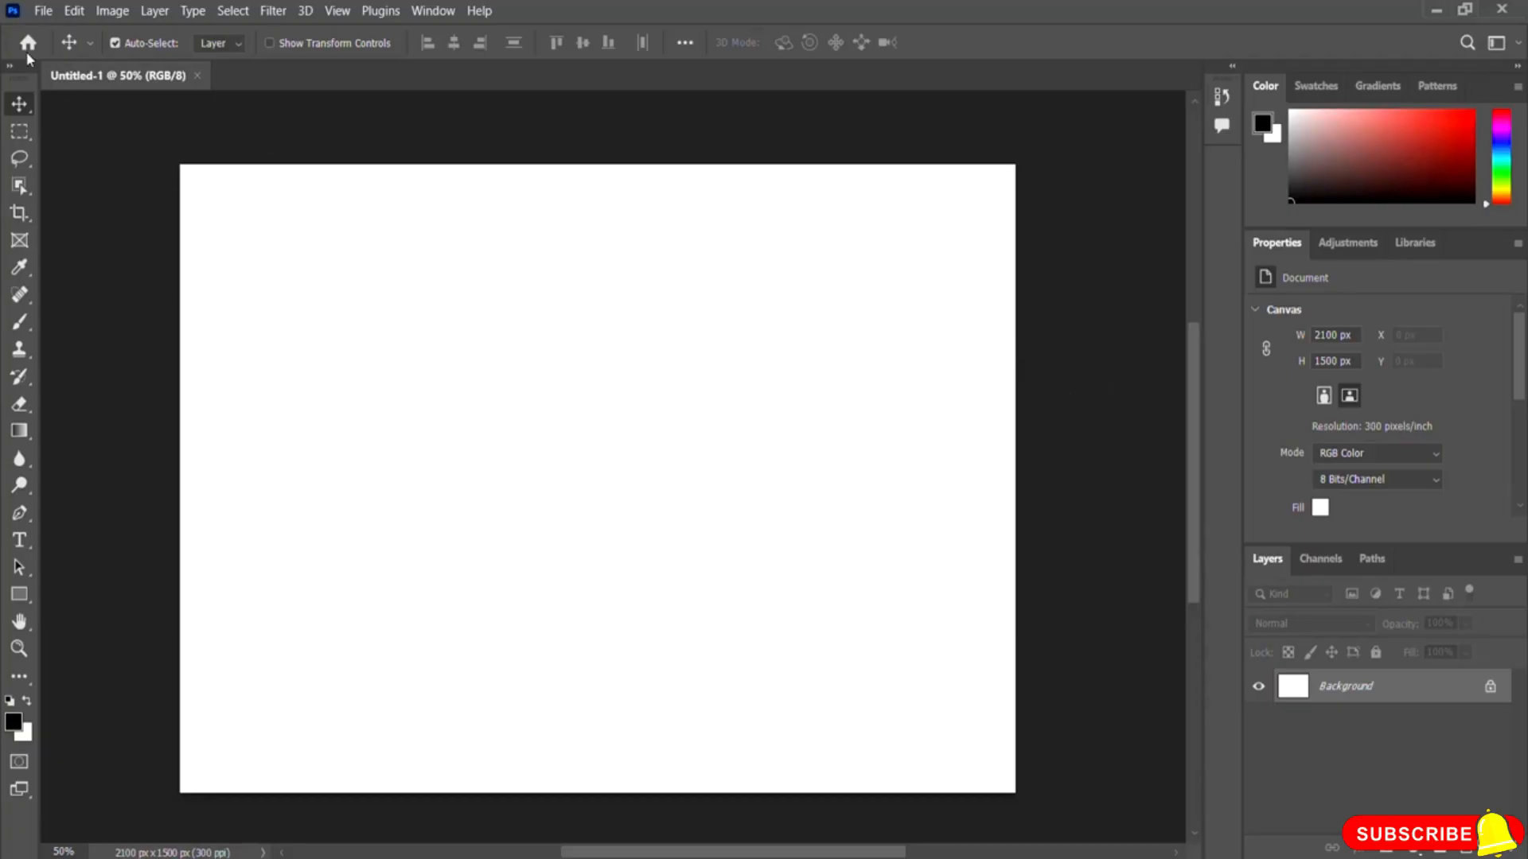
Step: Open the bunch-beautiful-fresh-bright-pink-blooms image from the Photoshop Resource File folder
click(42, 13)
click(120, 51)
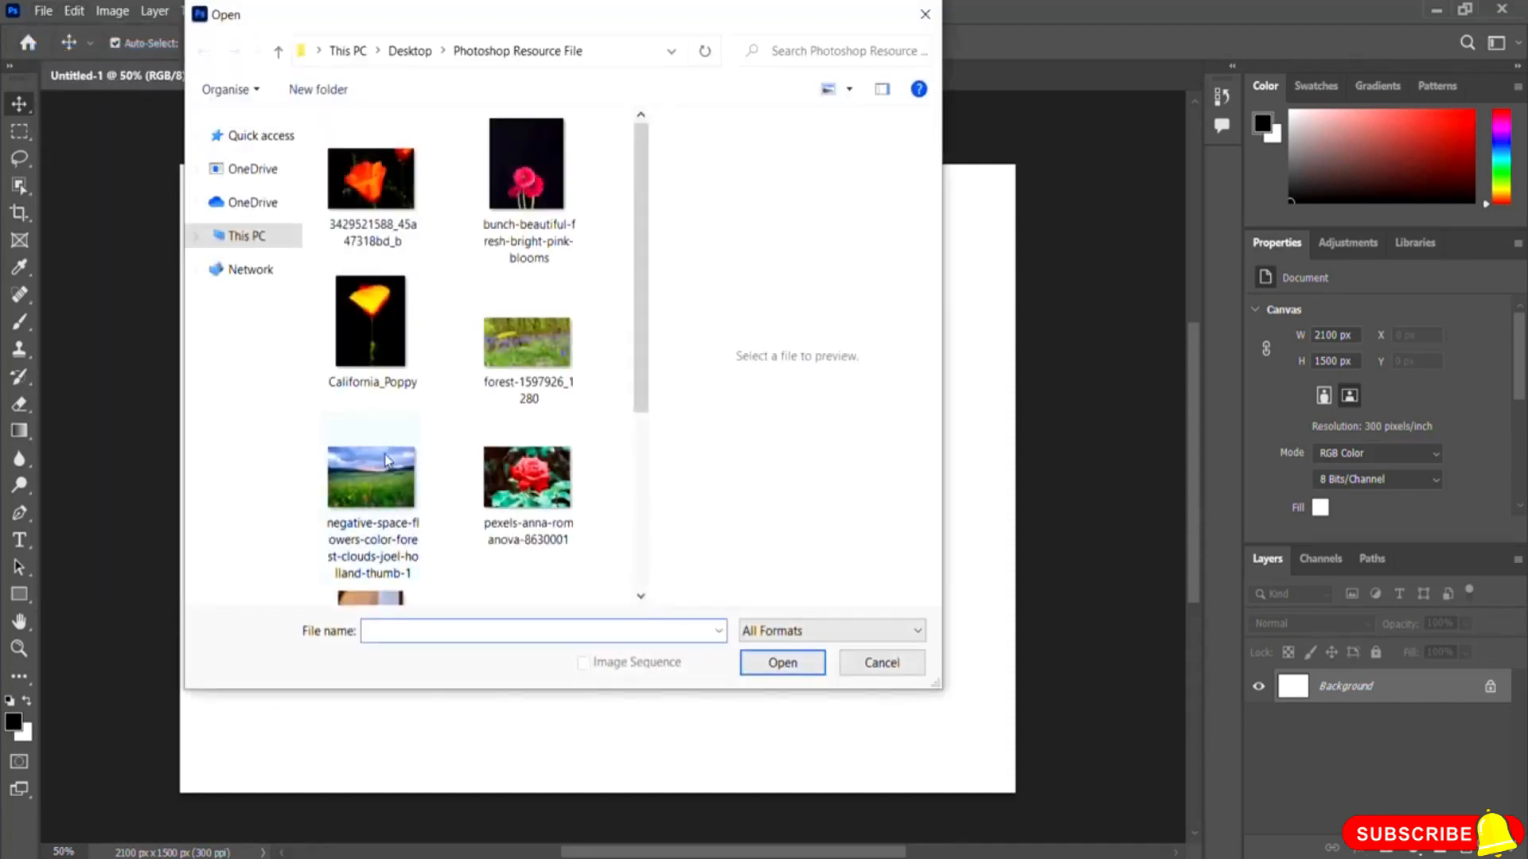
click(526, 183)
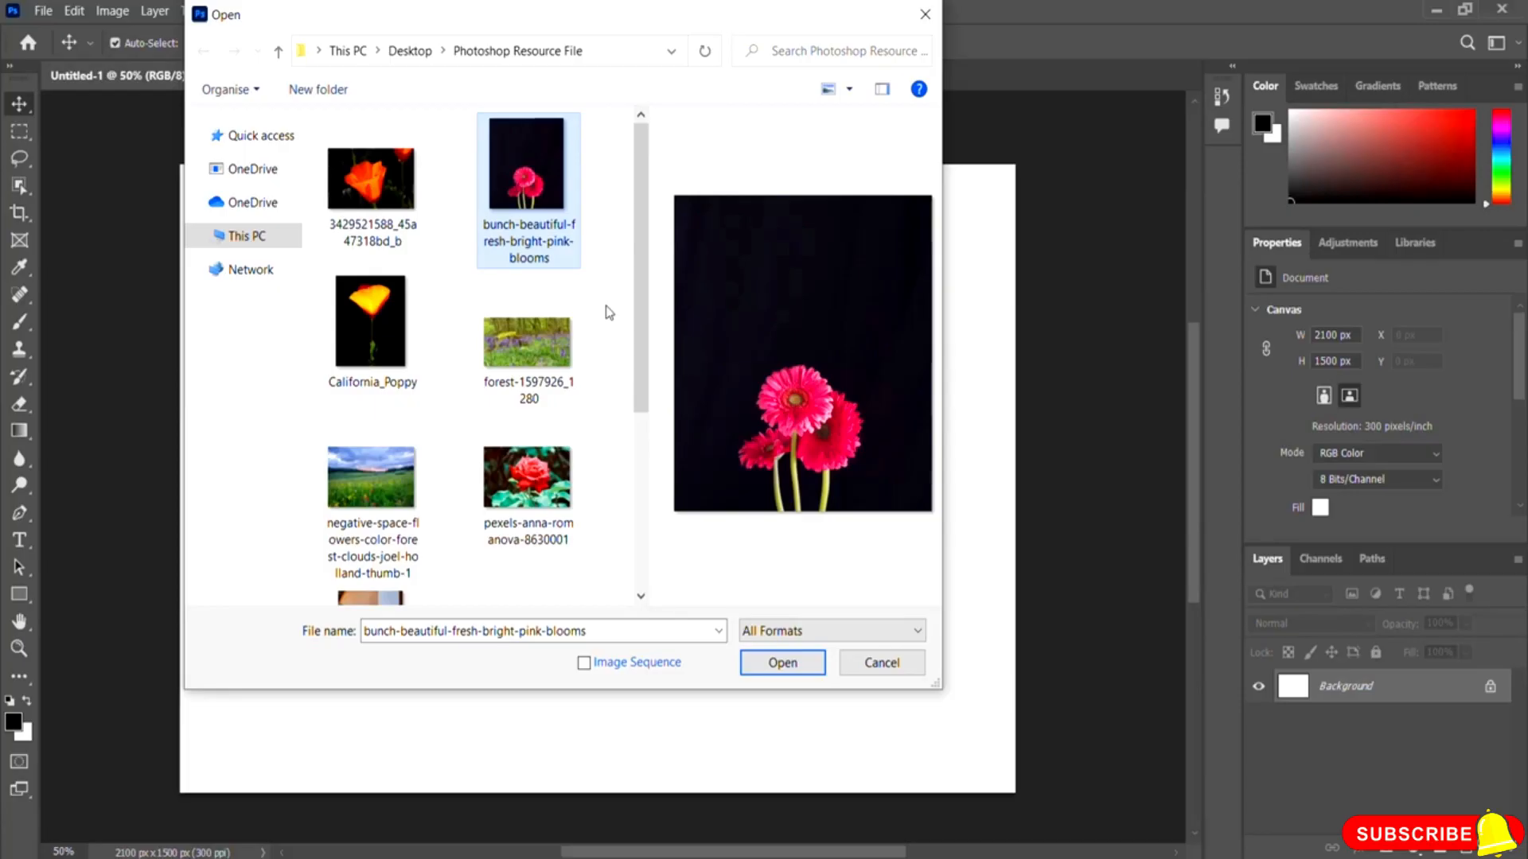
click(750, 671)
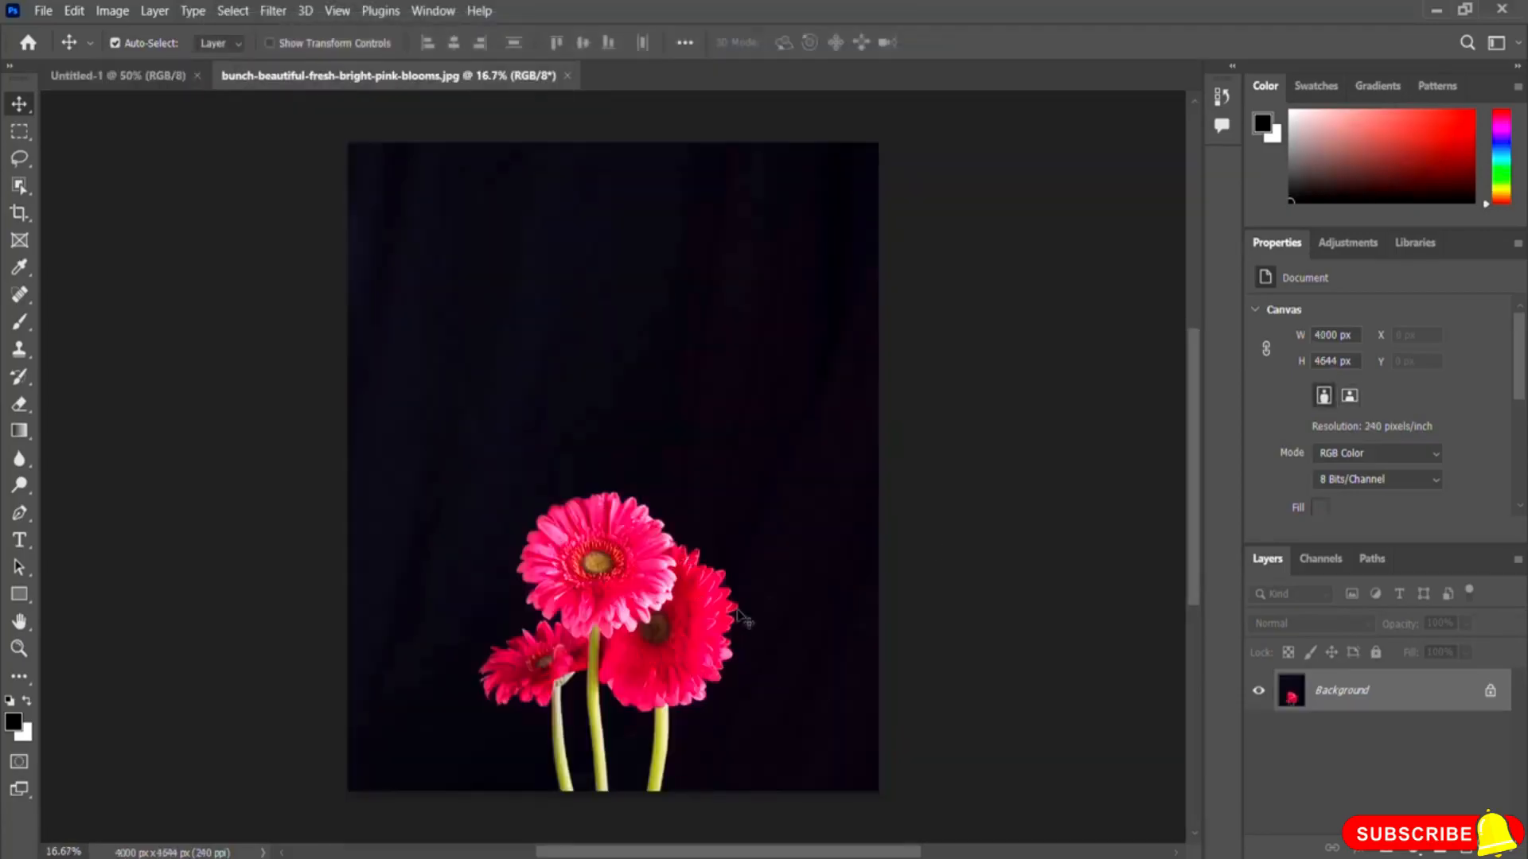
Step: Unlock the Background layer and add a Hue/Saturation adjustment layer above it
mouse_move(1194, 504)
mouse_down()
mouse_move(1195, 546)
mouse_move(1203, 490)
mouse_up()
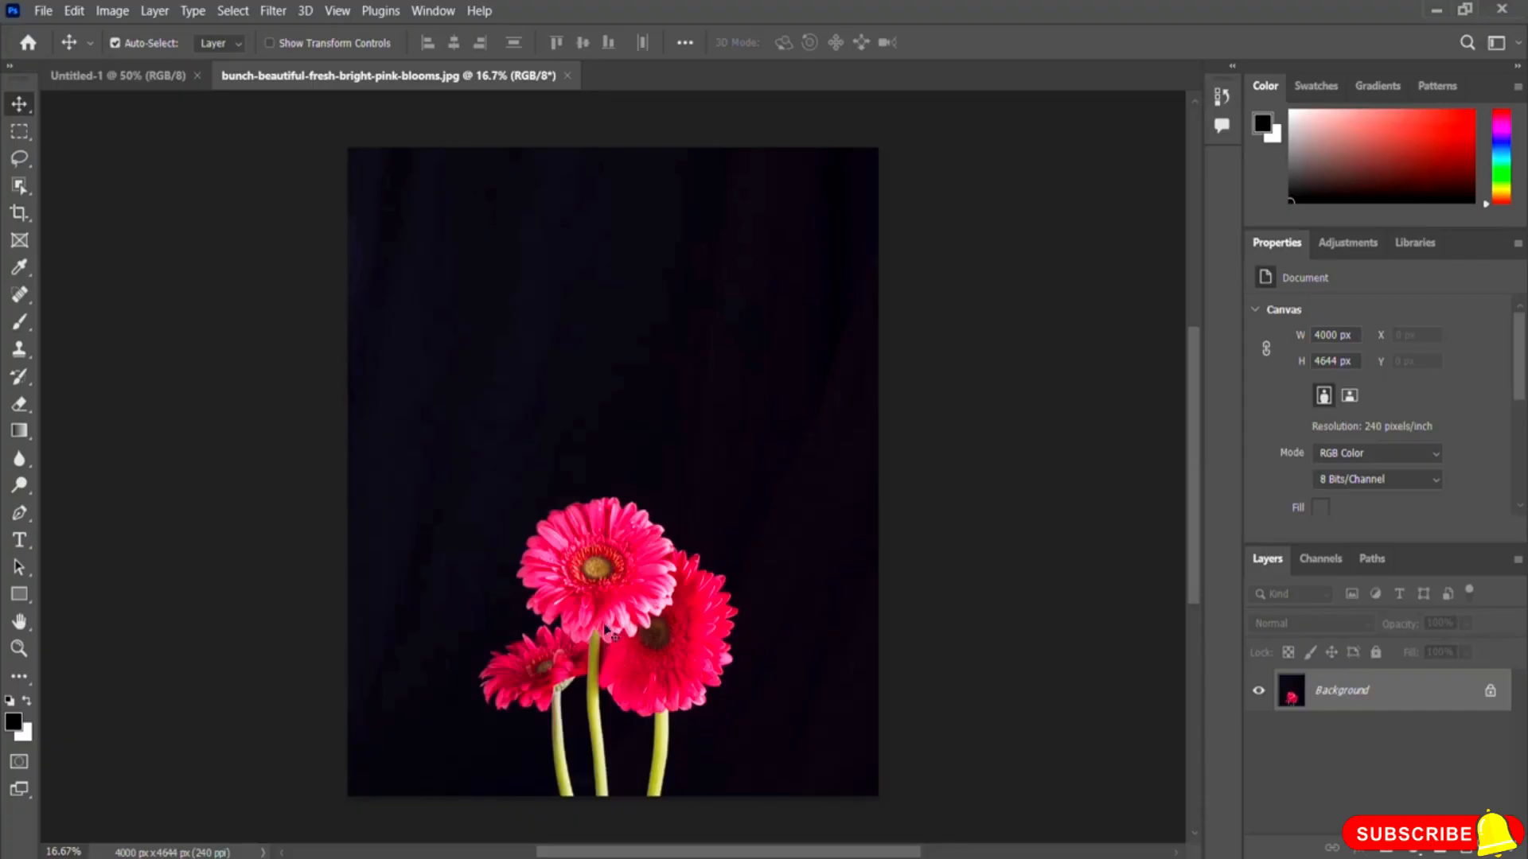
click(1491, 692)
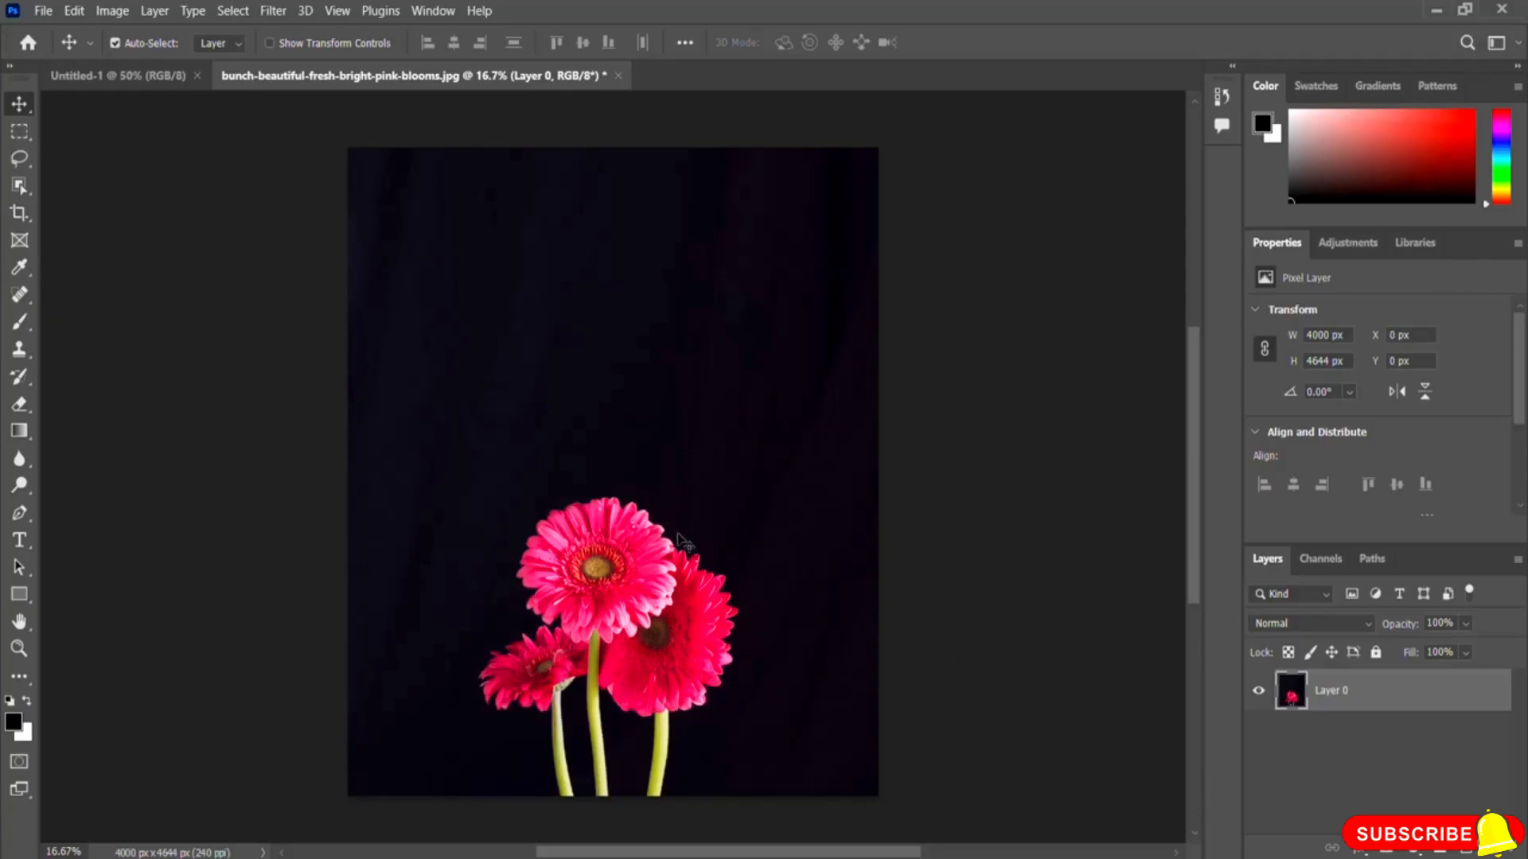
click(1360, 249)
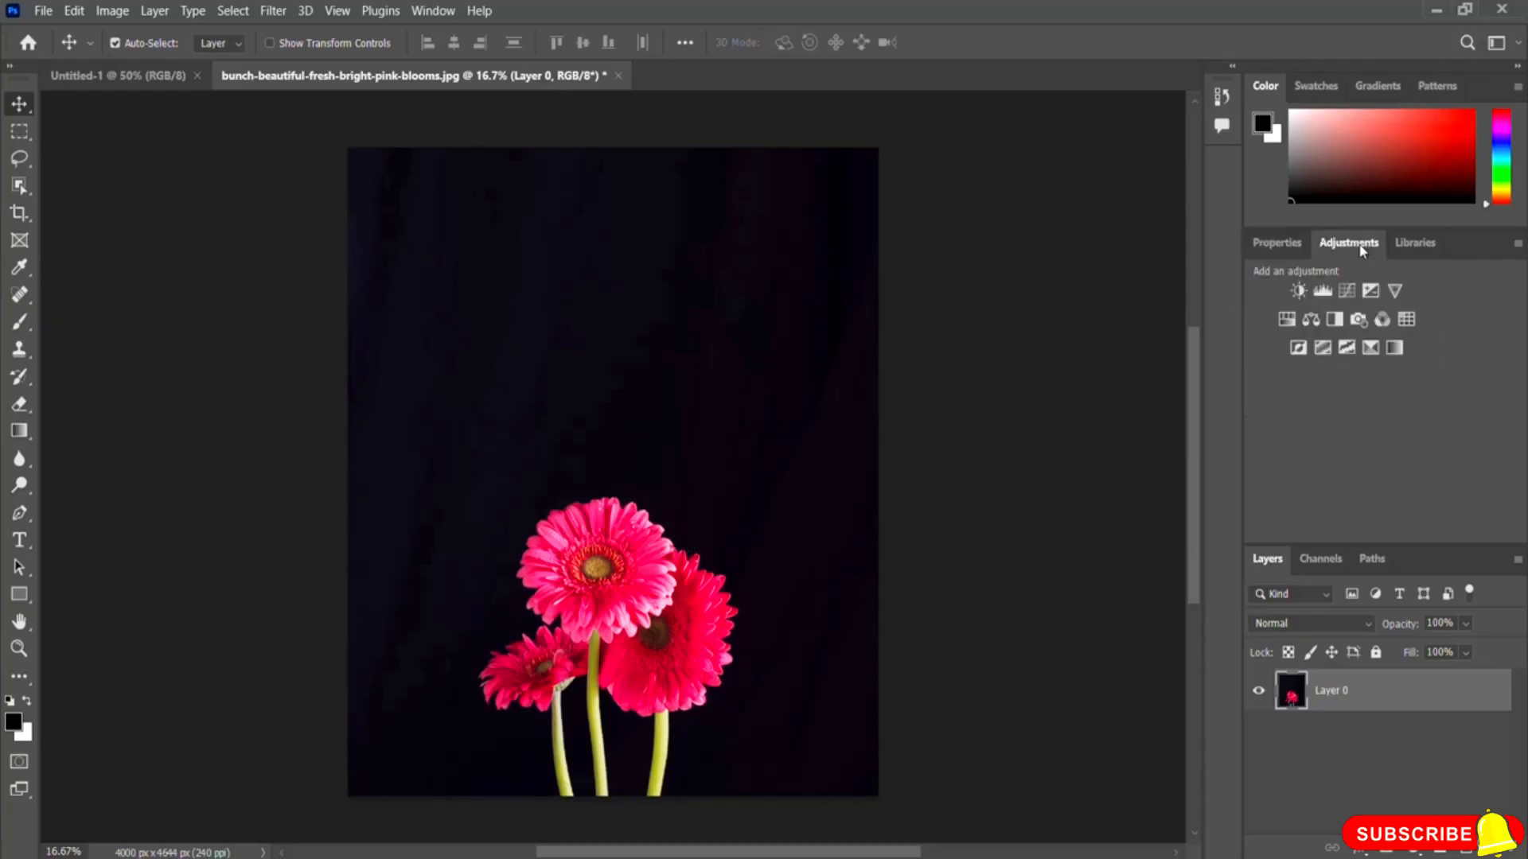
click(1287, 320)
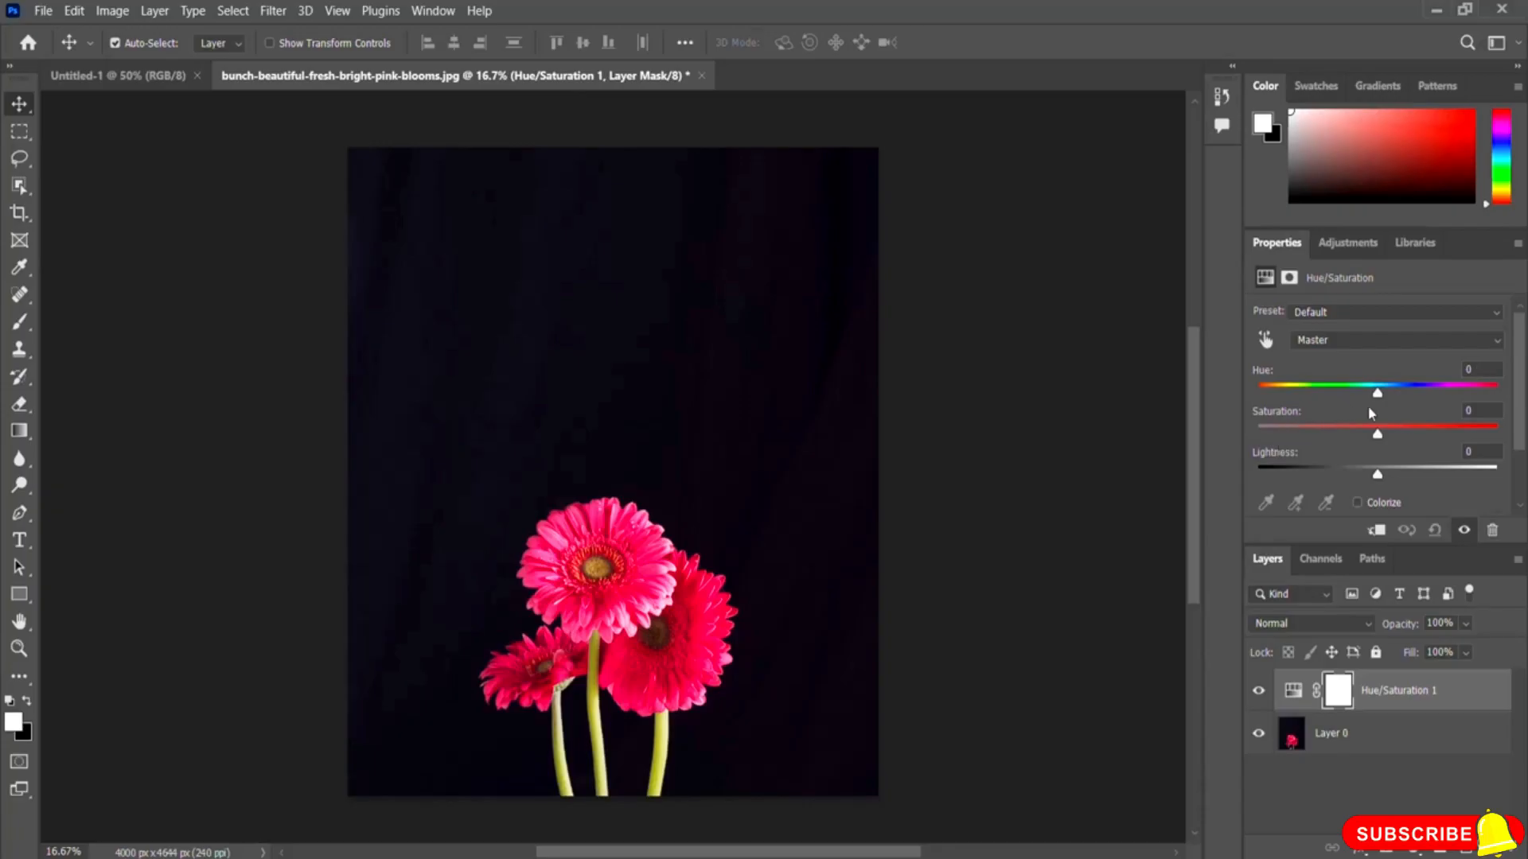
Step: Sweep Hue through negative values down to -180, then reset Hue to 0
drag(1377, 393, 1316, 402)
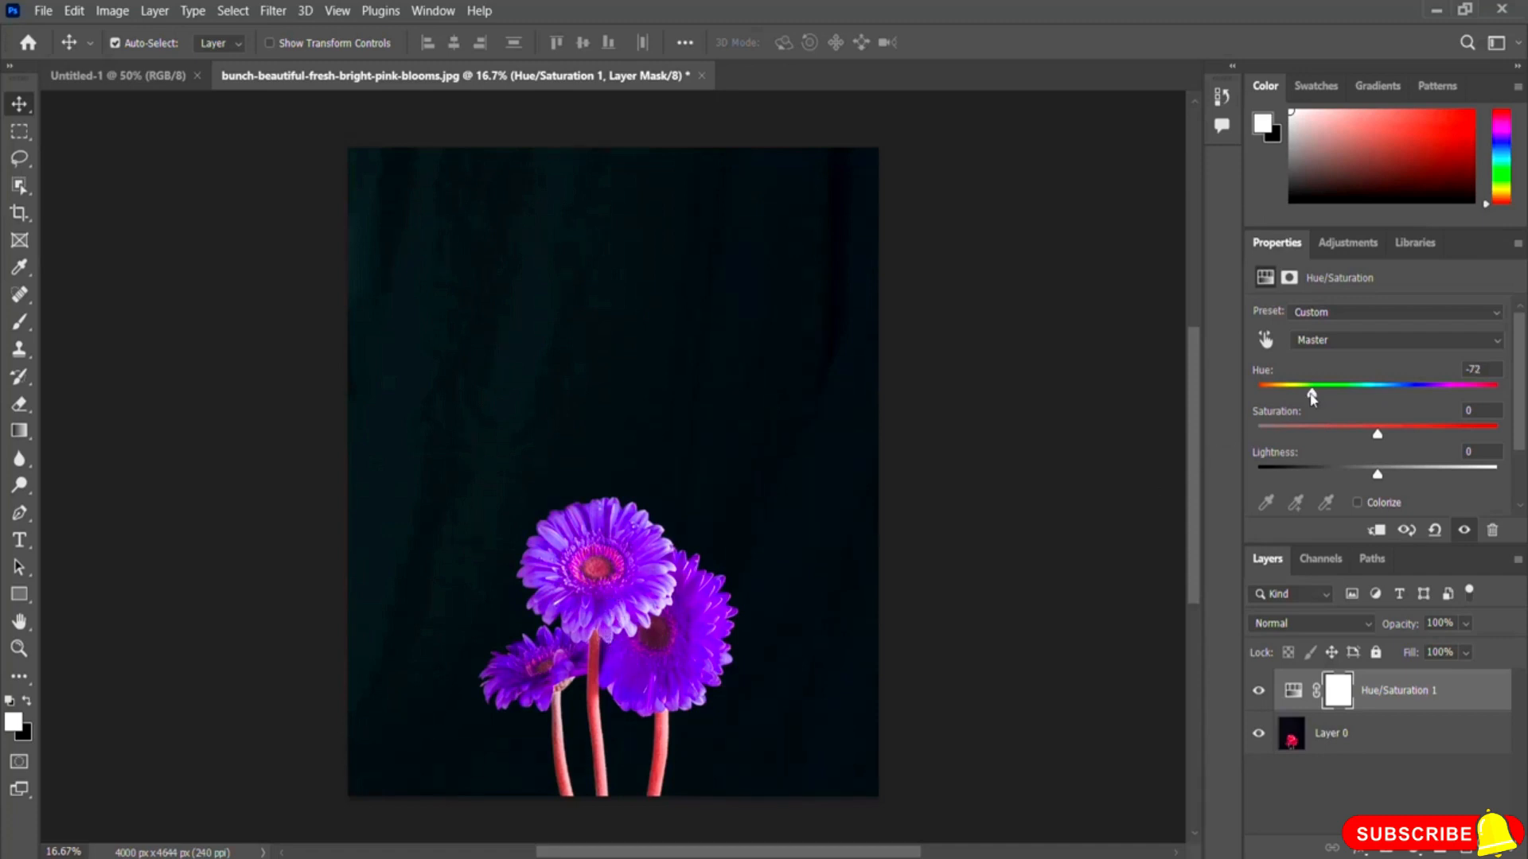
drag(1314, 395, 1297, 398)
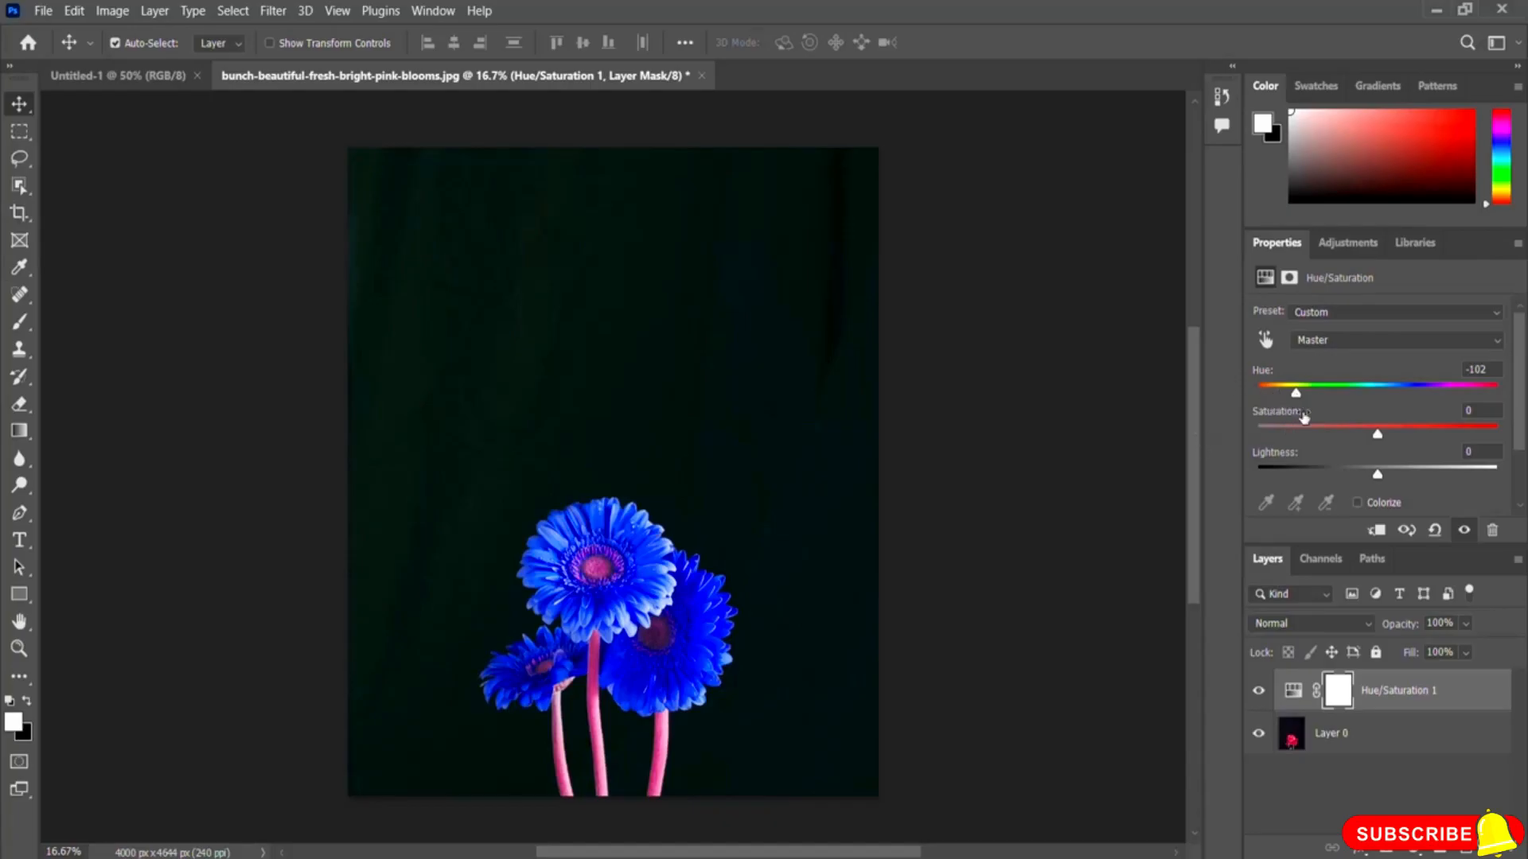
drag(1297, 398, 1278, 396)
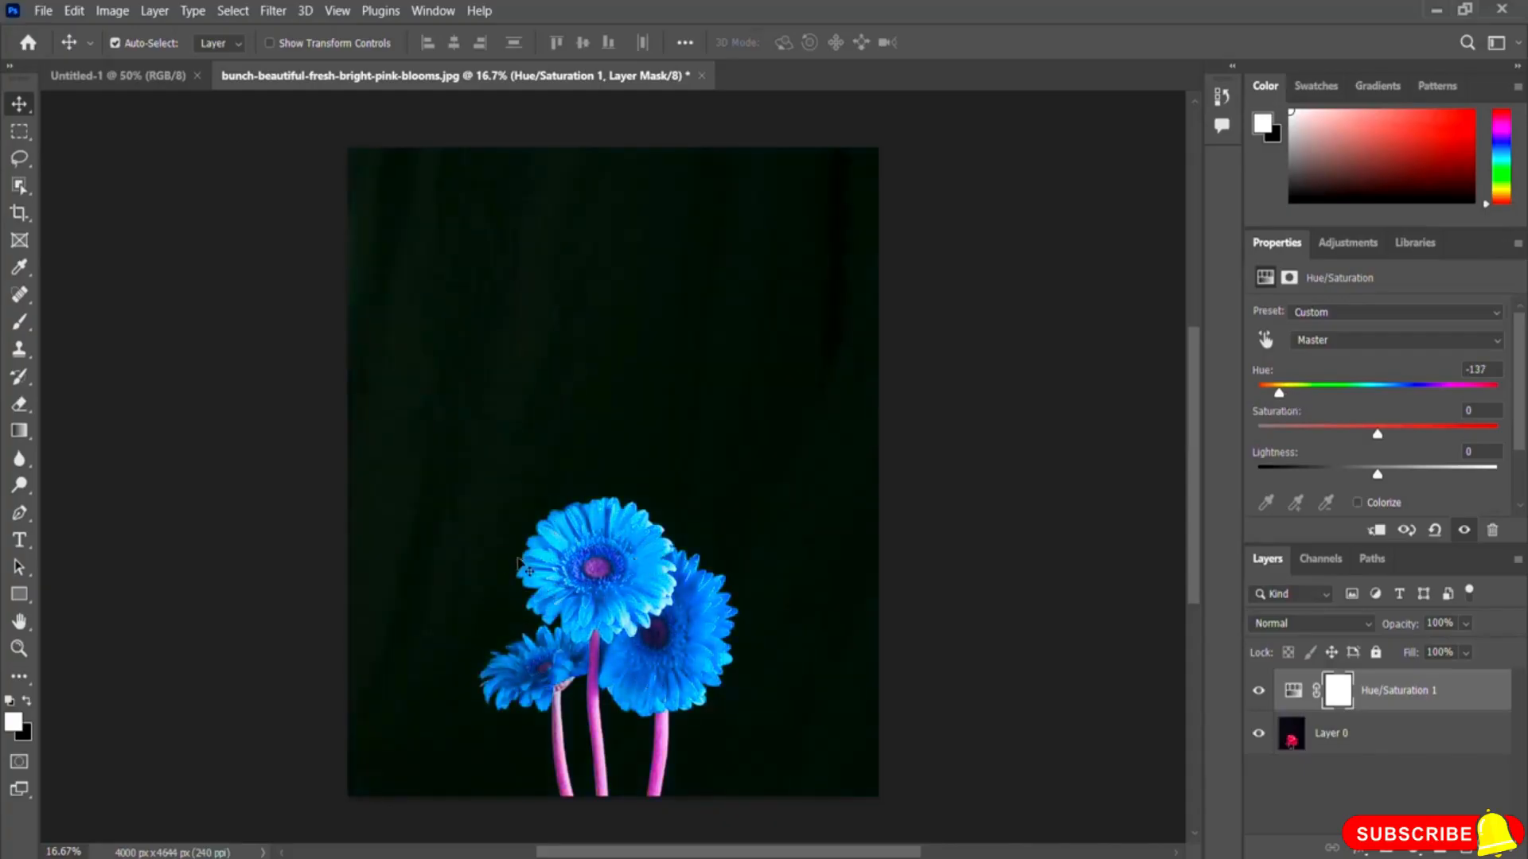
drag(1278, 394, 1258, 397)
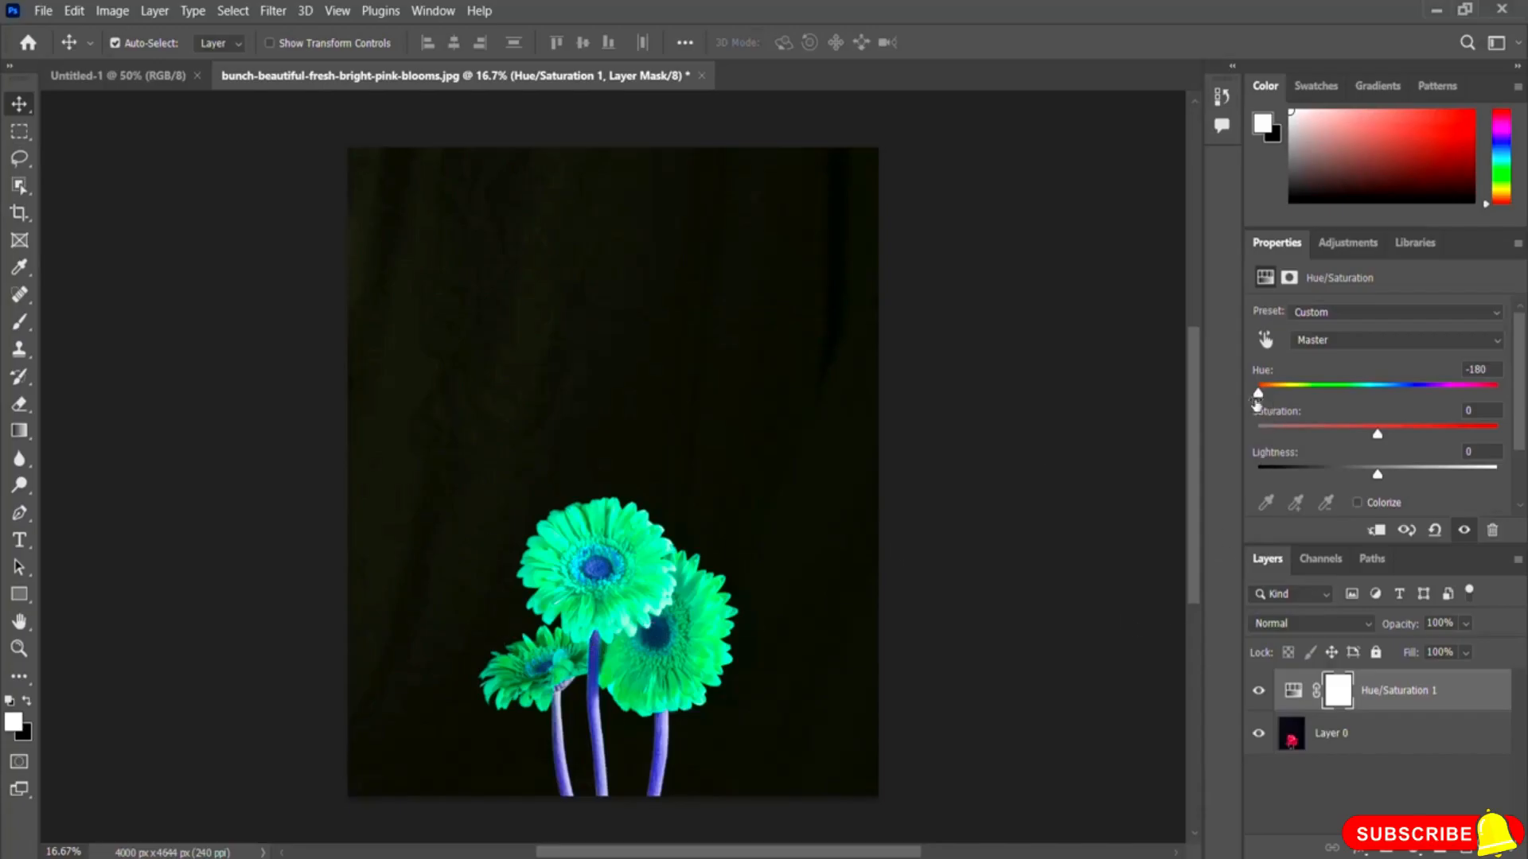
drag(1258, 394, 1394, 409)
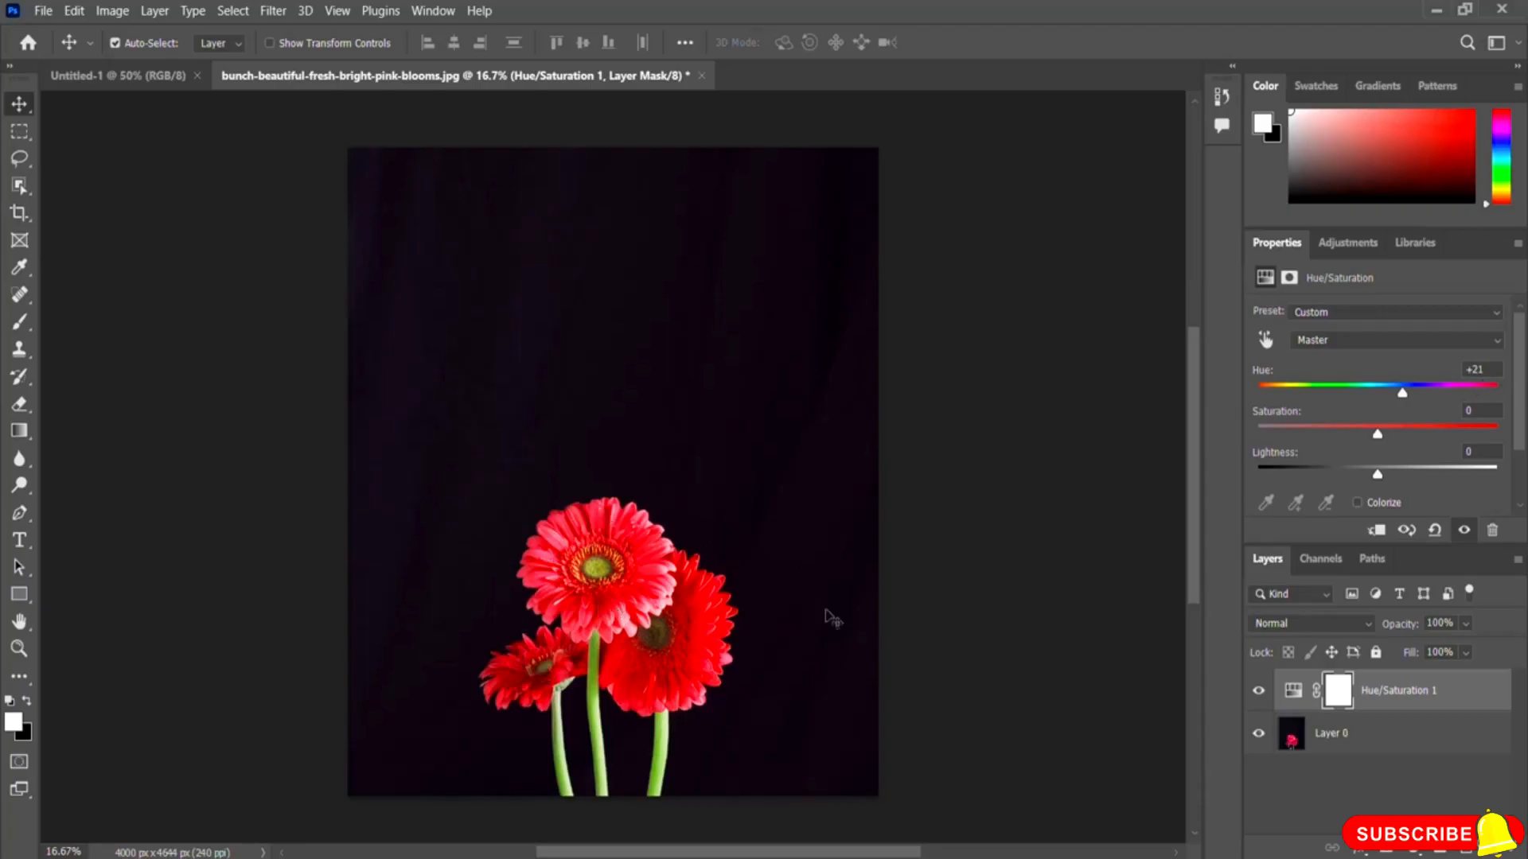
drag(1490, 371, 1443, 368)
text(0)
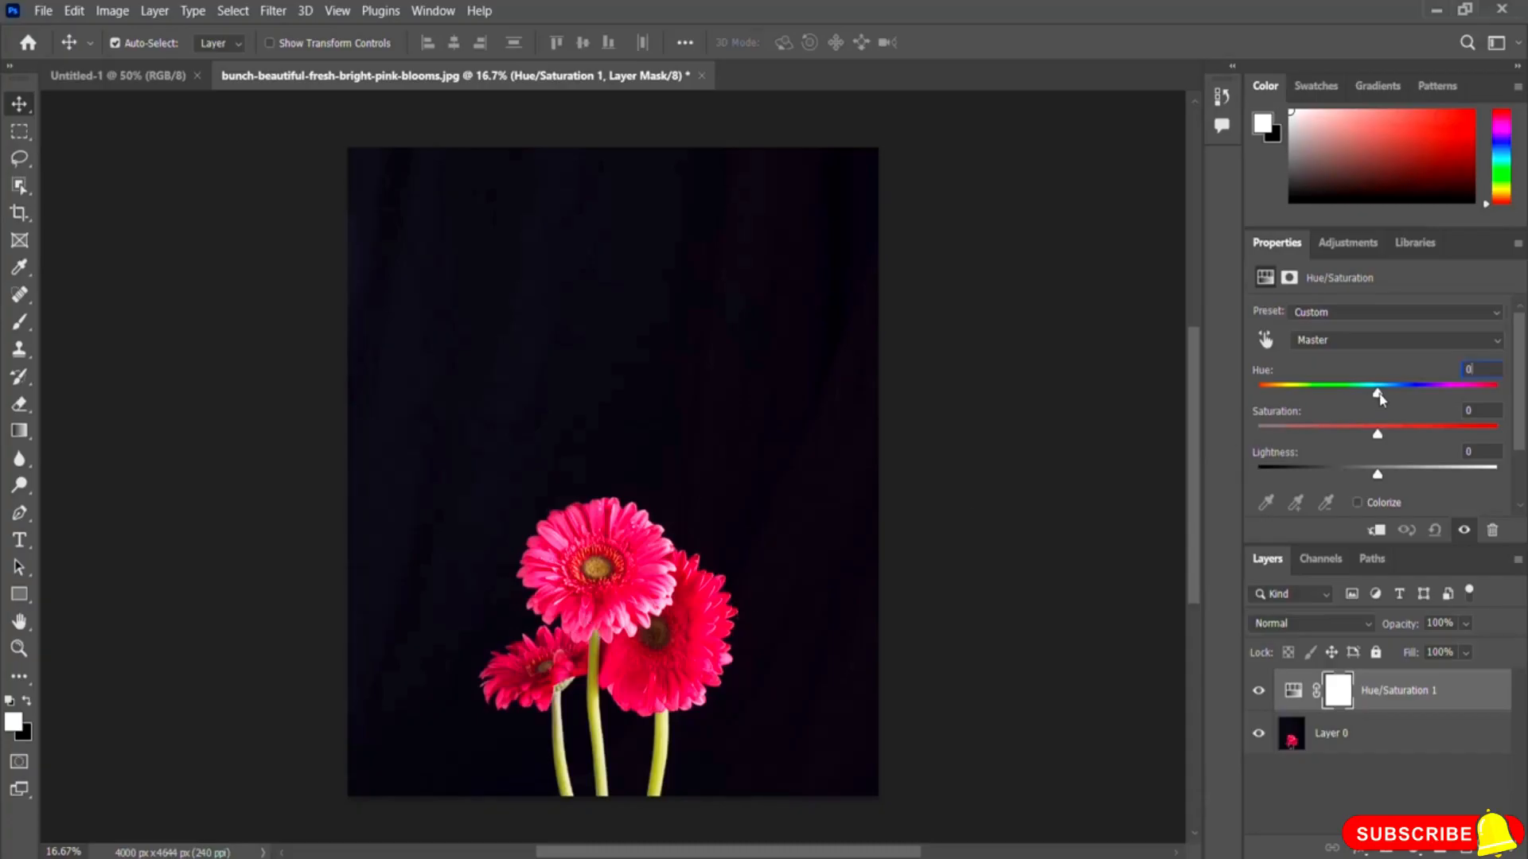
Step: Sweep Hue up to +180 and down to -180, toggling the Hue/Saturation layer's visibility to compare
drag(1381, 398, 1411, 396)
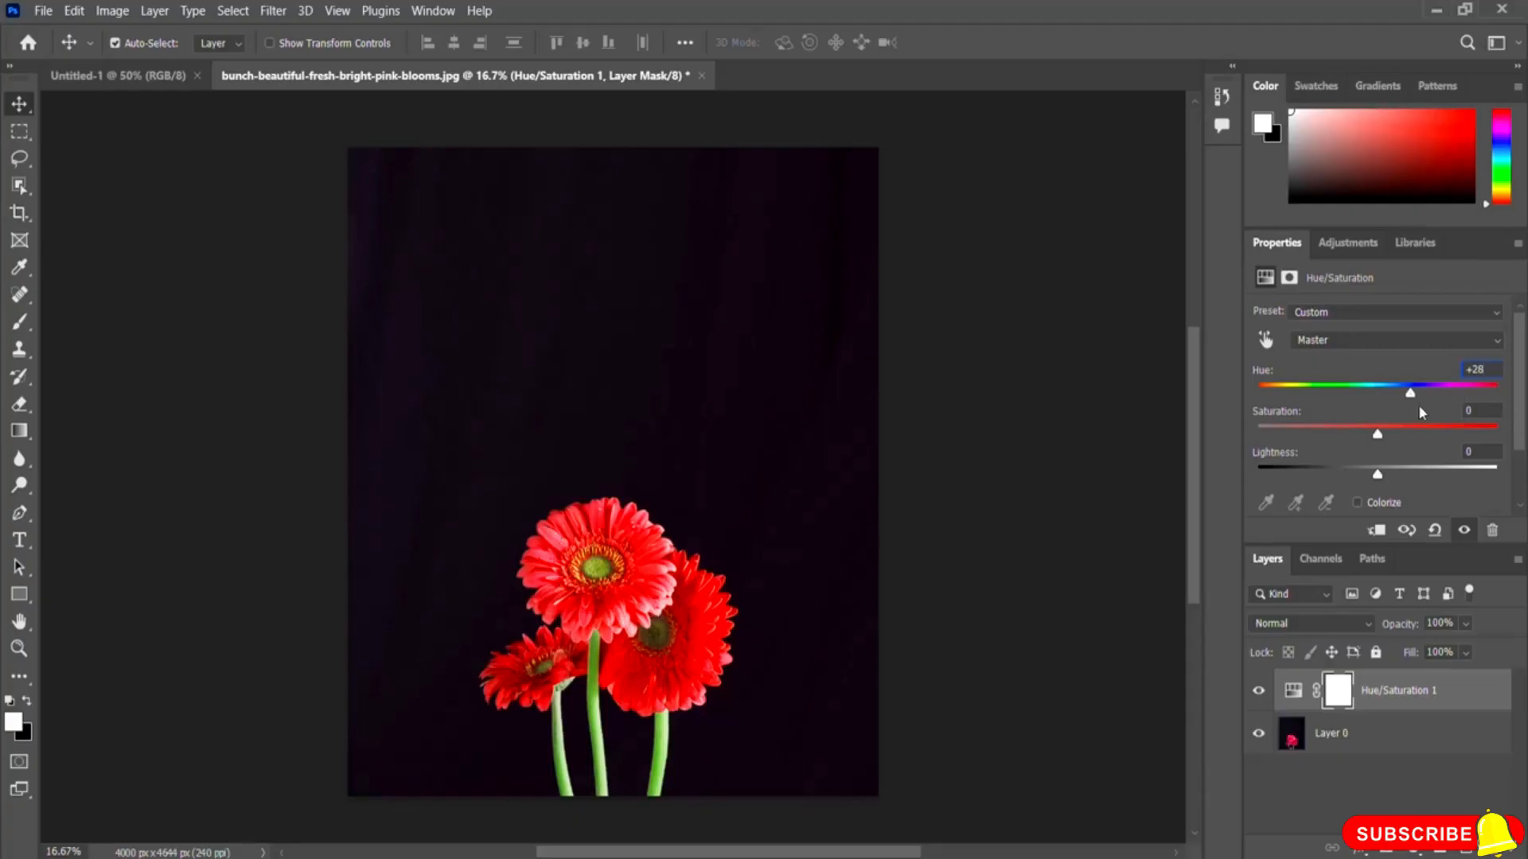
drag(1411, 398, 1442, 402)
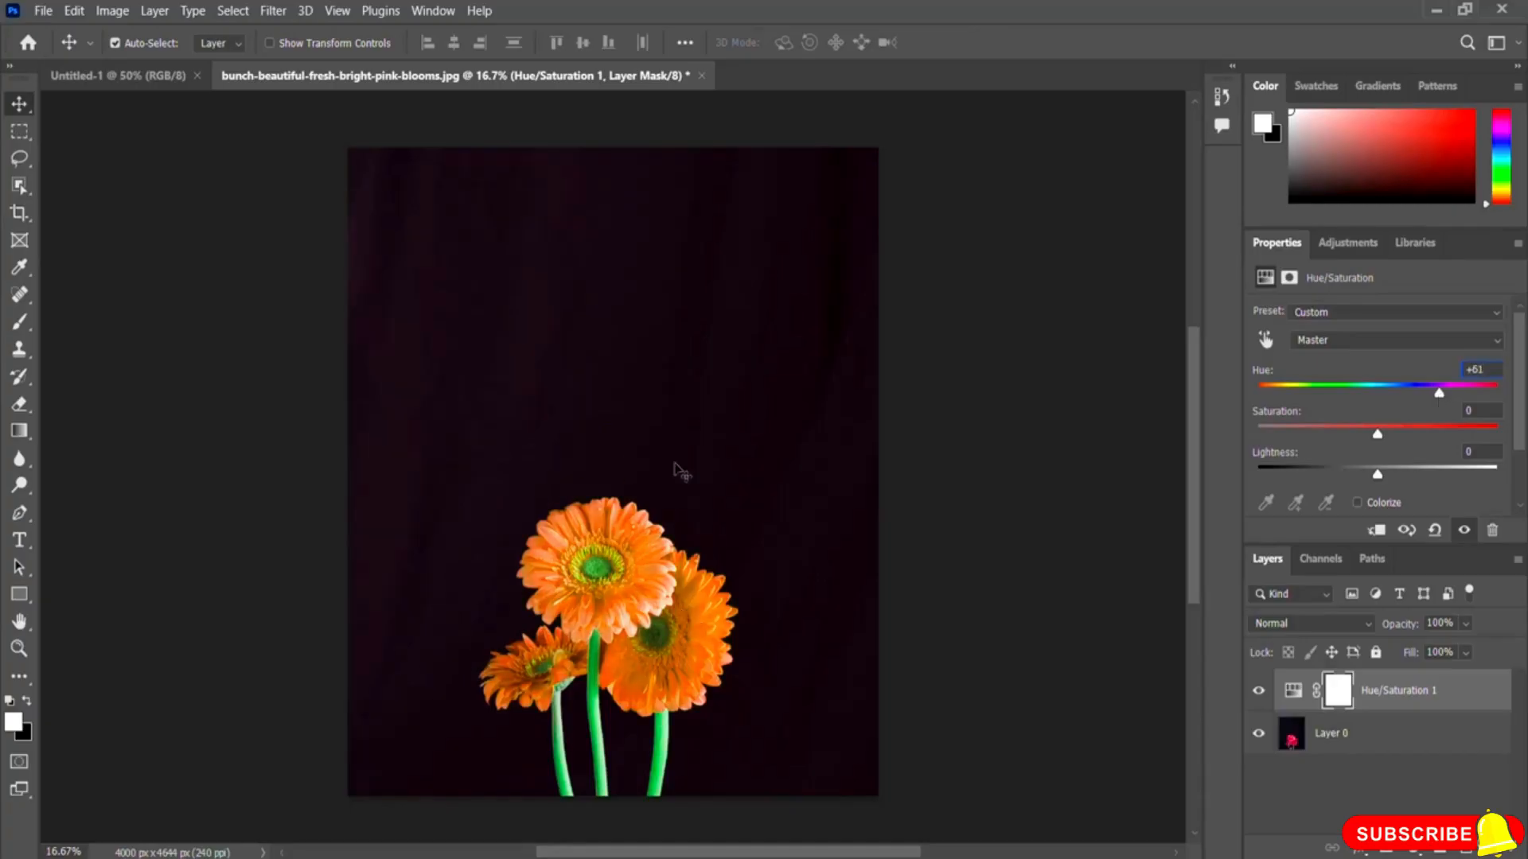
drag(1440, 393, 1448, 398)
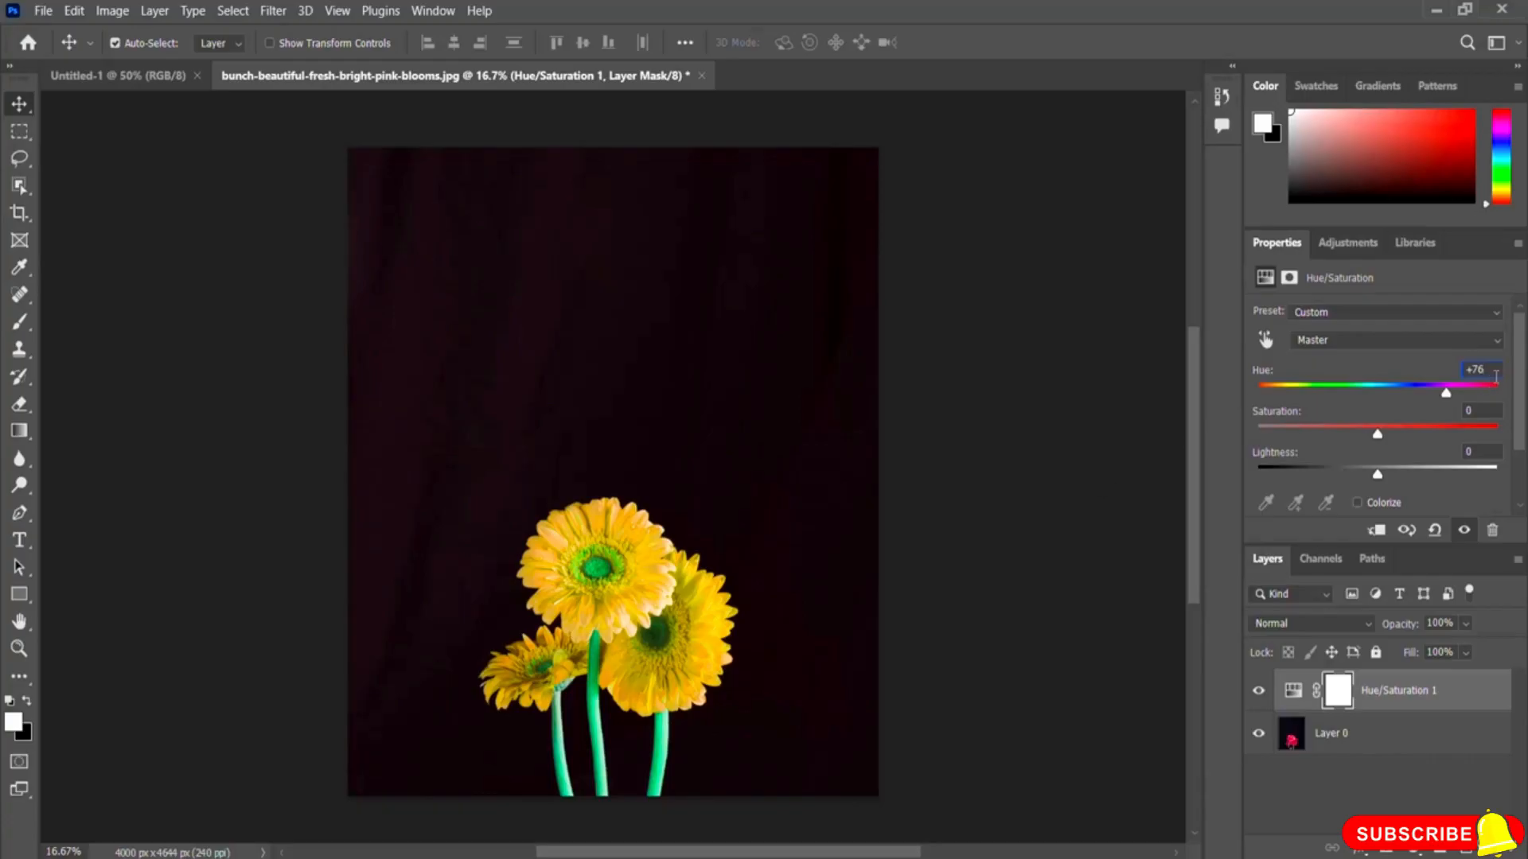
drag(1446, 395, 1458, 397)
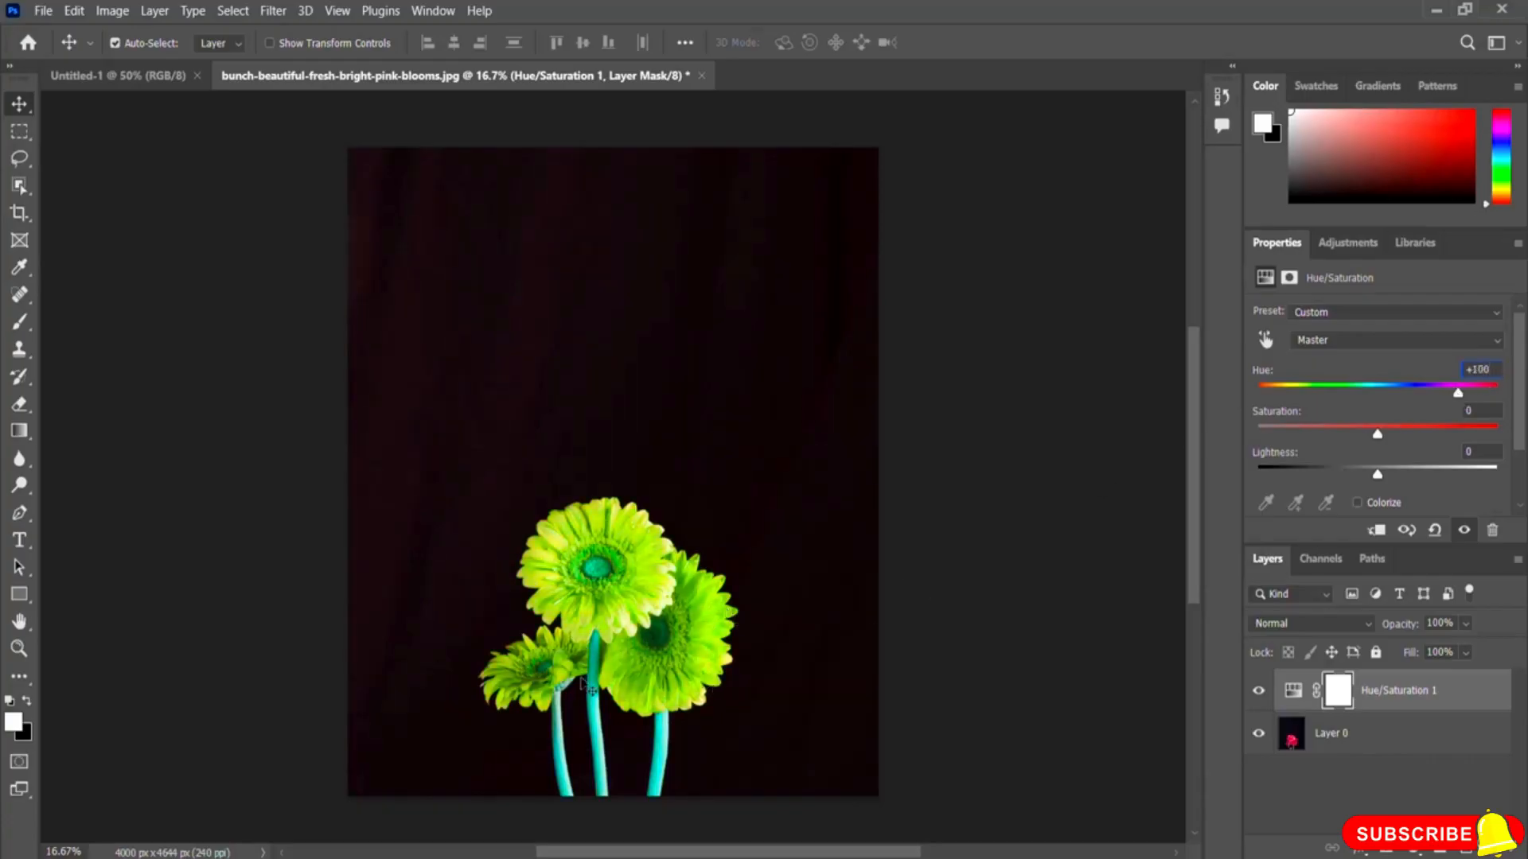
drag(1458, 396, 1501, 400)
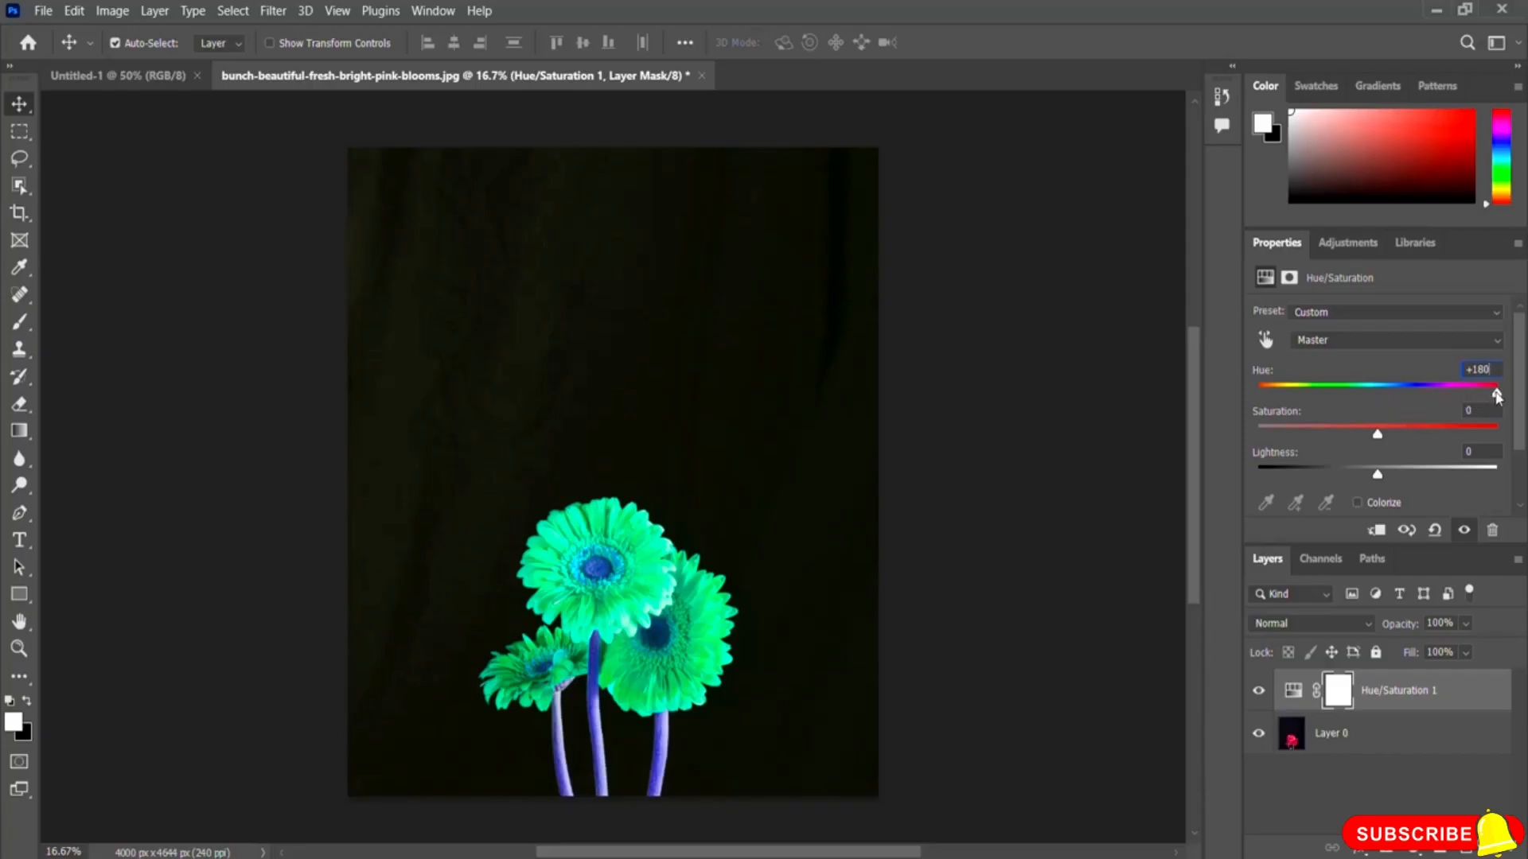
drag(1499, 400, 1252, 411)
click(1259, 692)
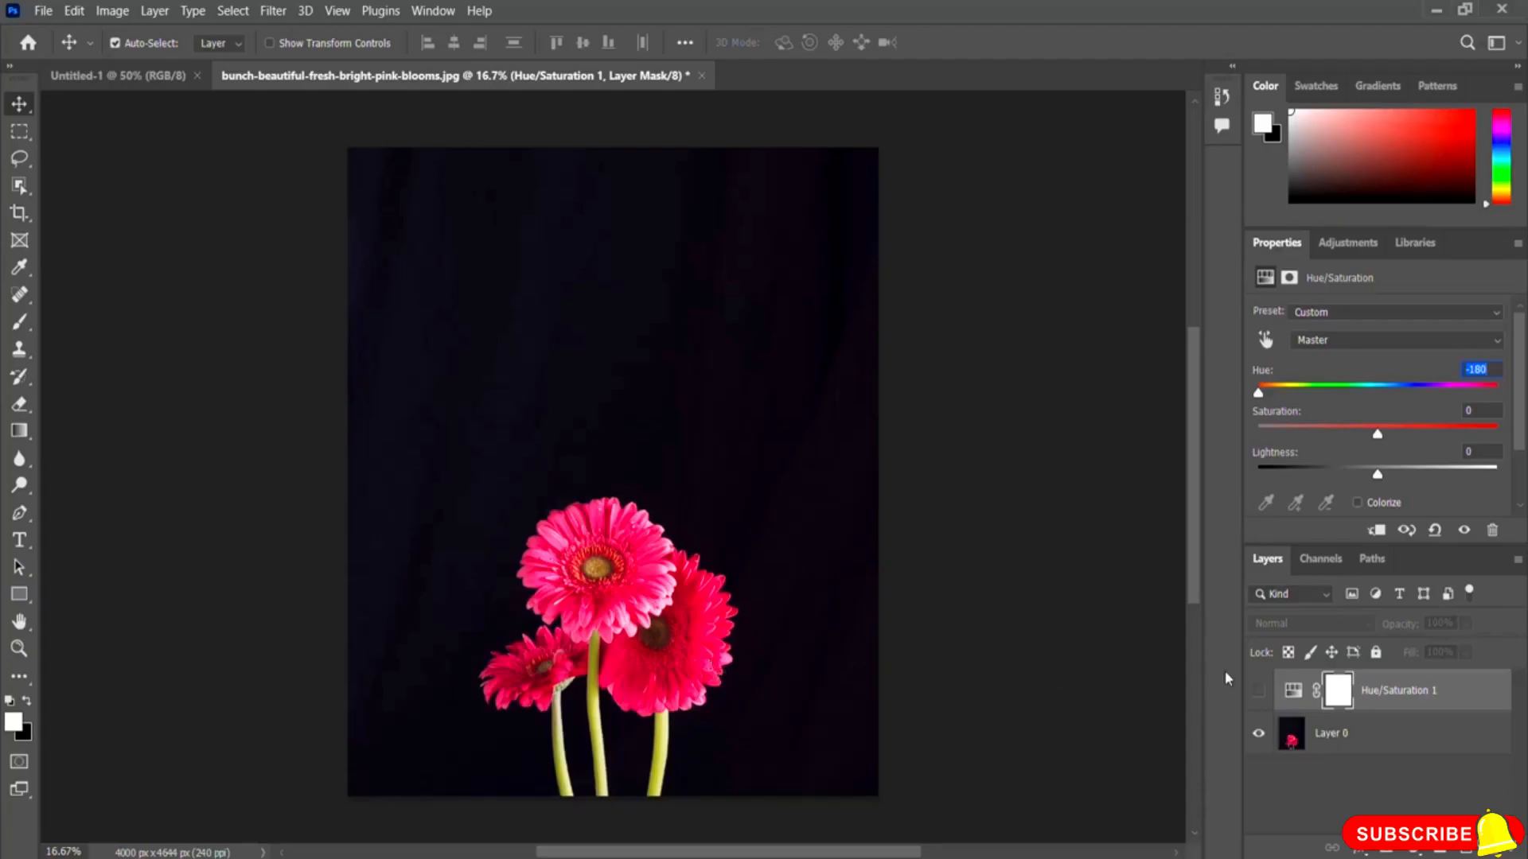
click(1259, 691)
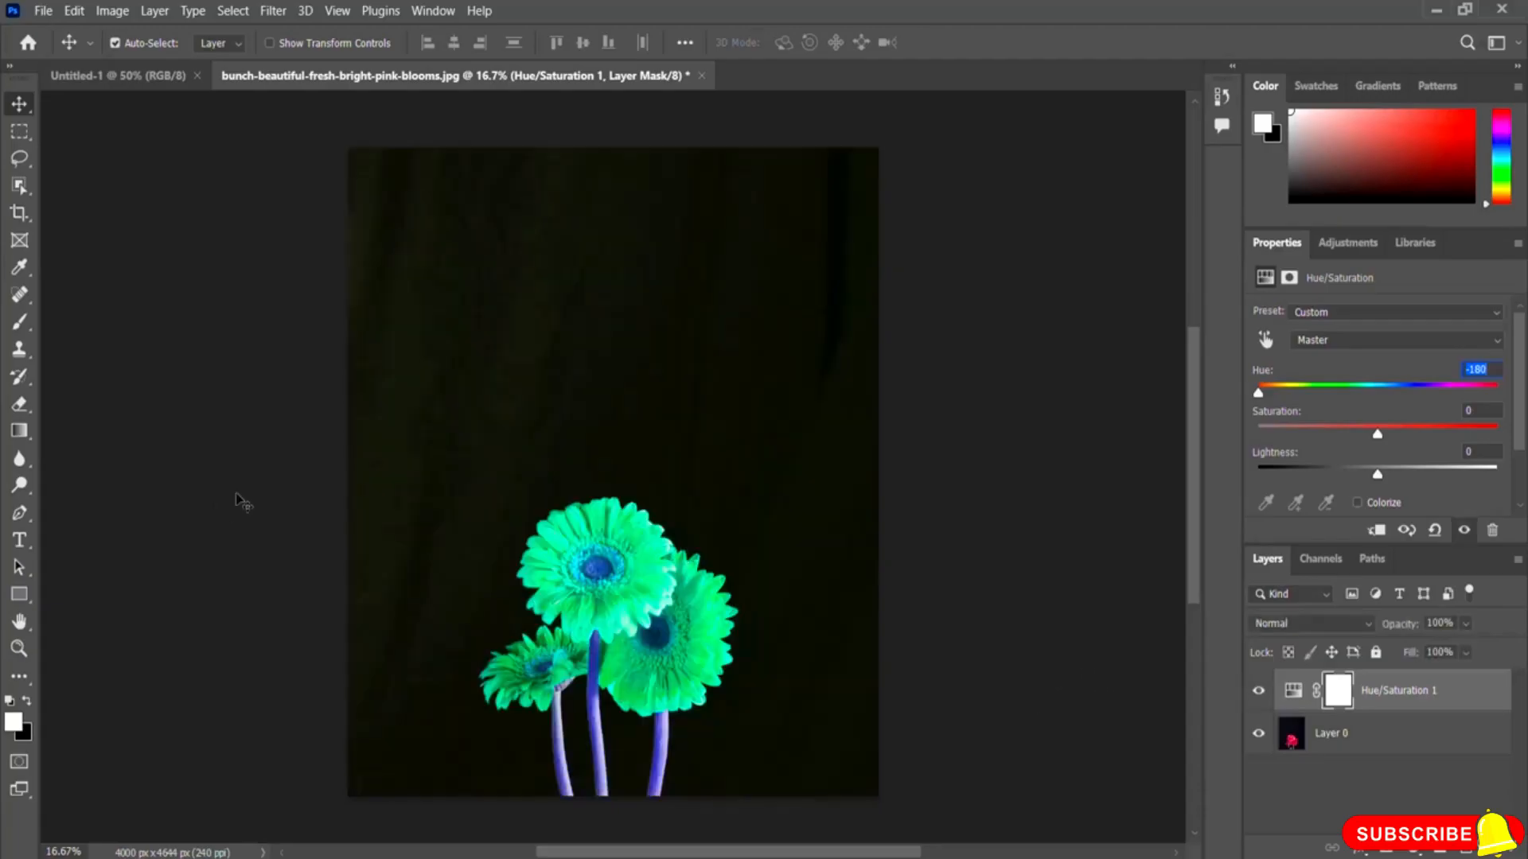
Step: Set Hue to +86, then try several Saturation values before setting Saturation back to 0
drag(1259, 394, 1449, 398)
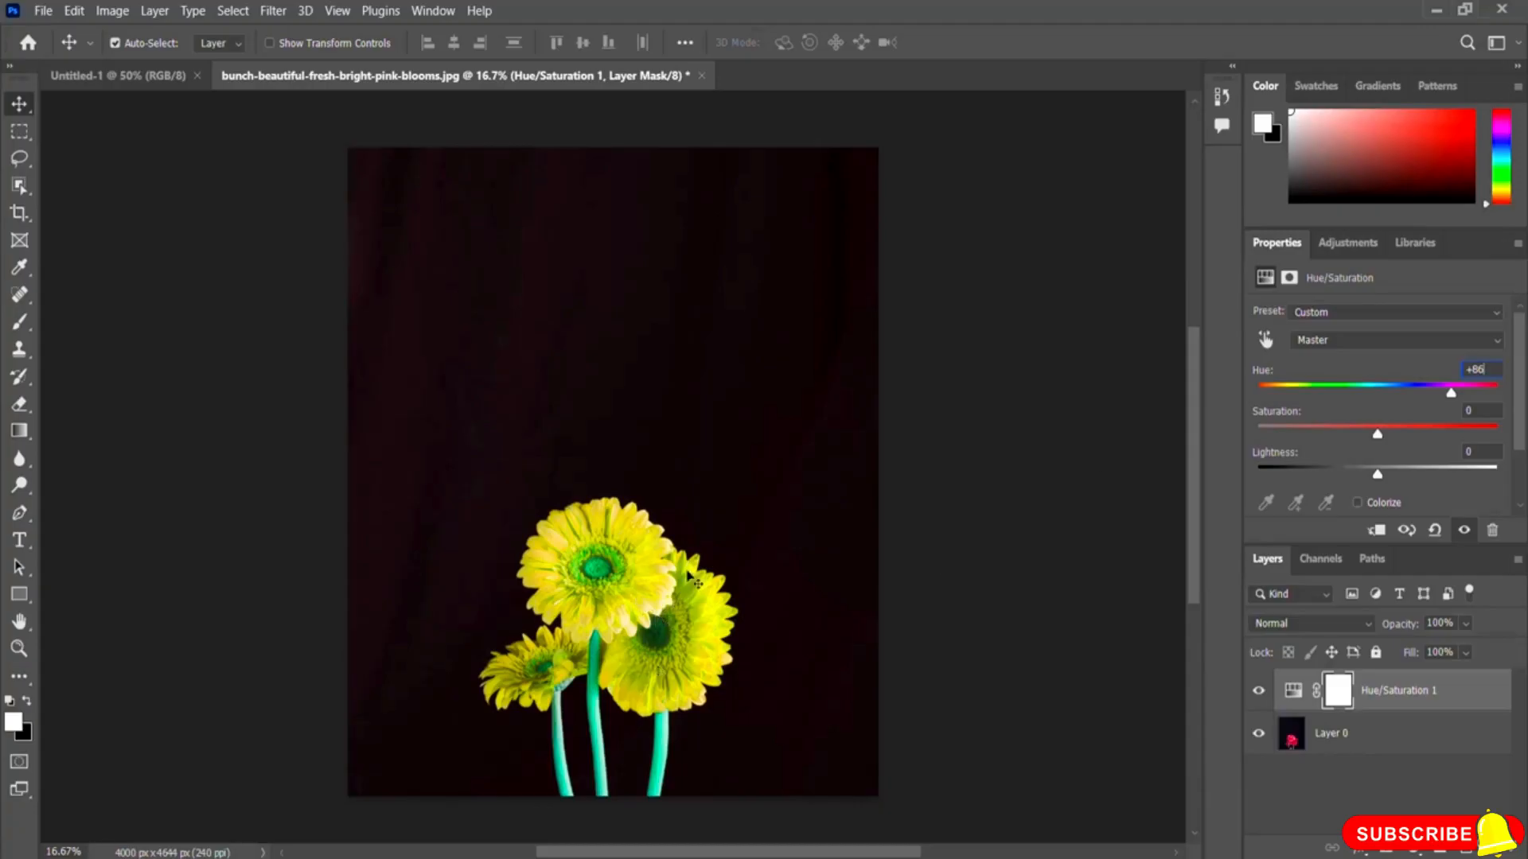
click(1378, 435)
drag(1377, 436, 1416, 442)
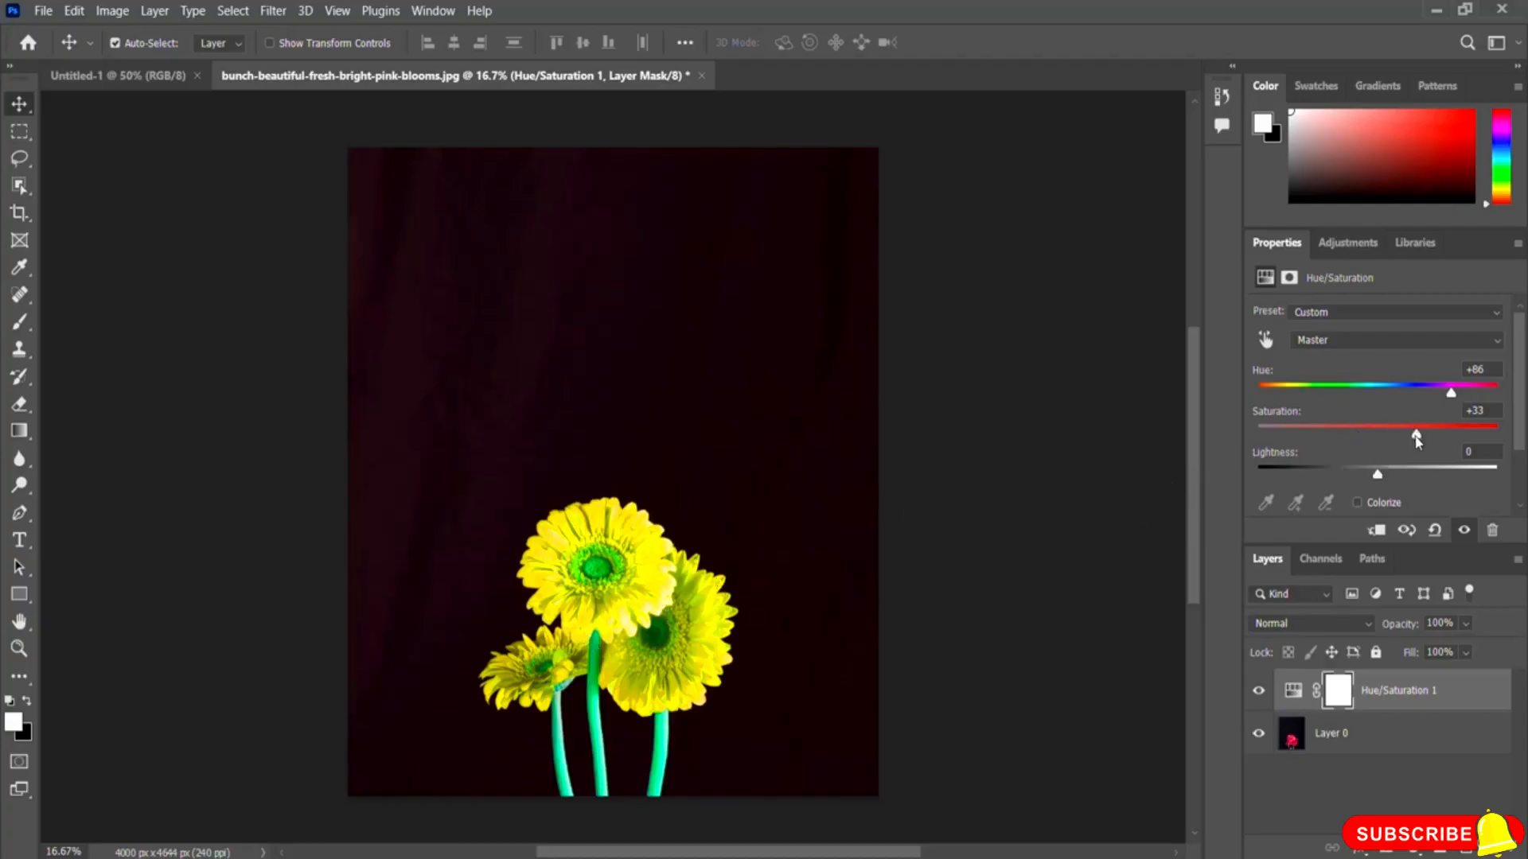
drag(1416, 434, 1319, 436)
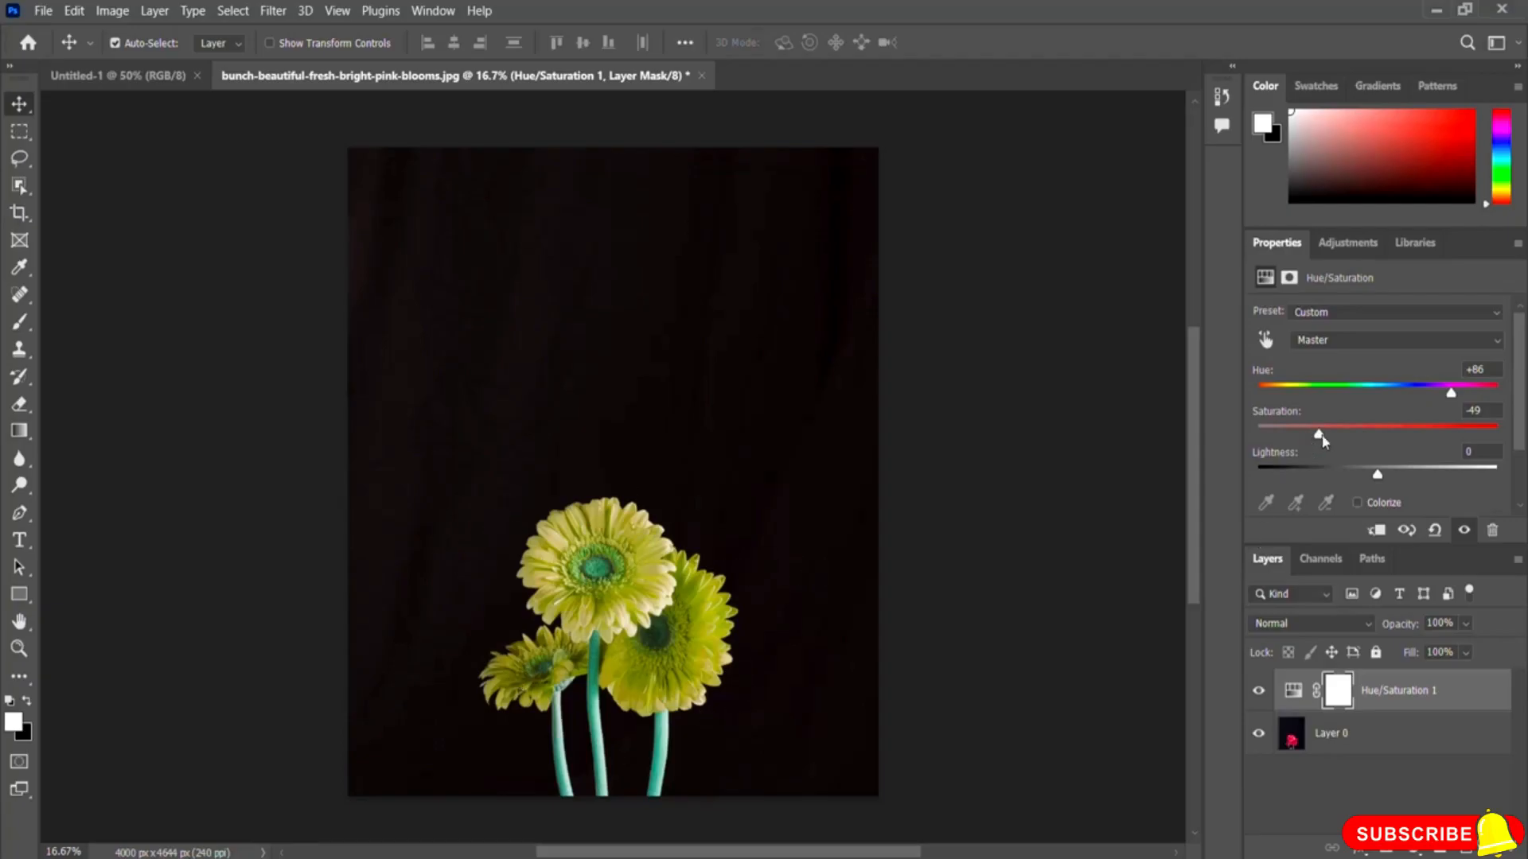
drag(1318, 436, 1379, 440)
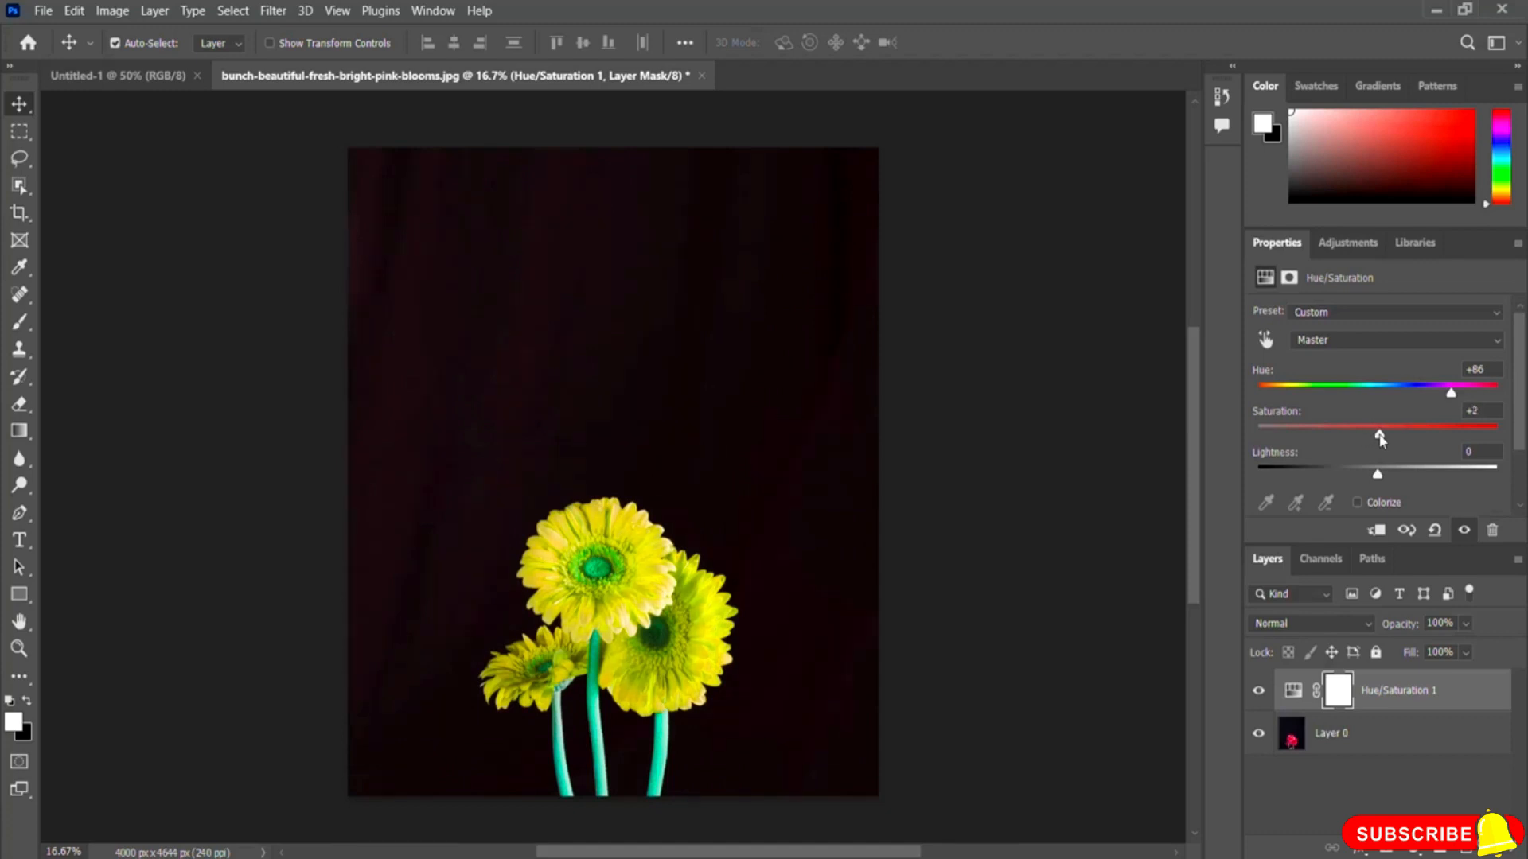
double_click(1480, 410)
text(0)
Step: Drag Lightness up to +39 and down to -42, then return it to the centre
drag(1373, 477, 1425, 481)
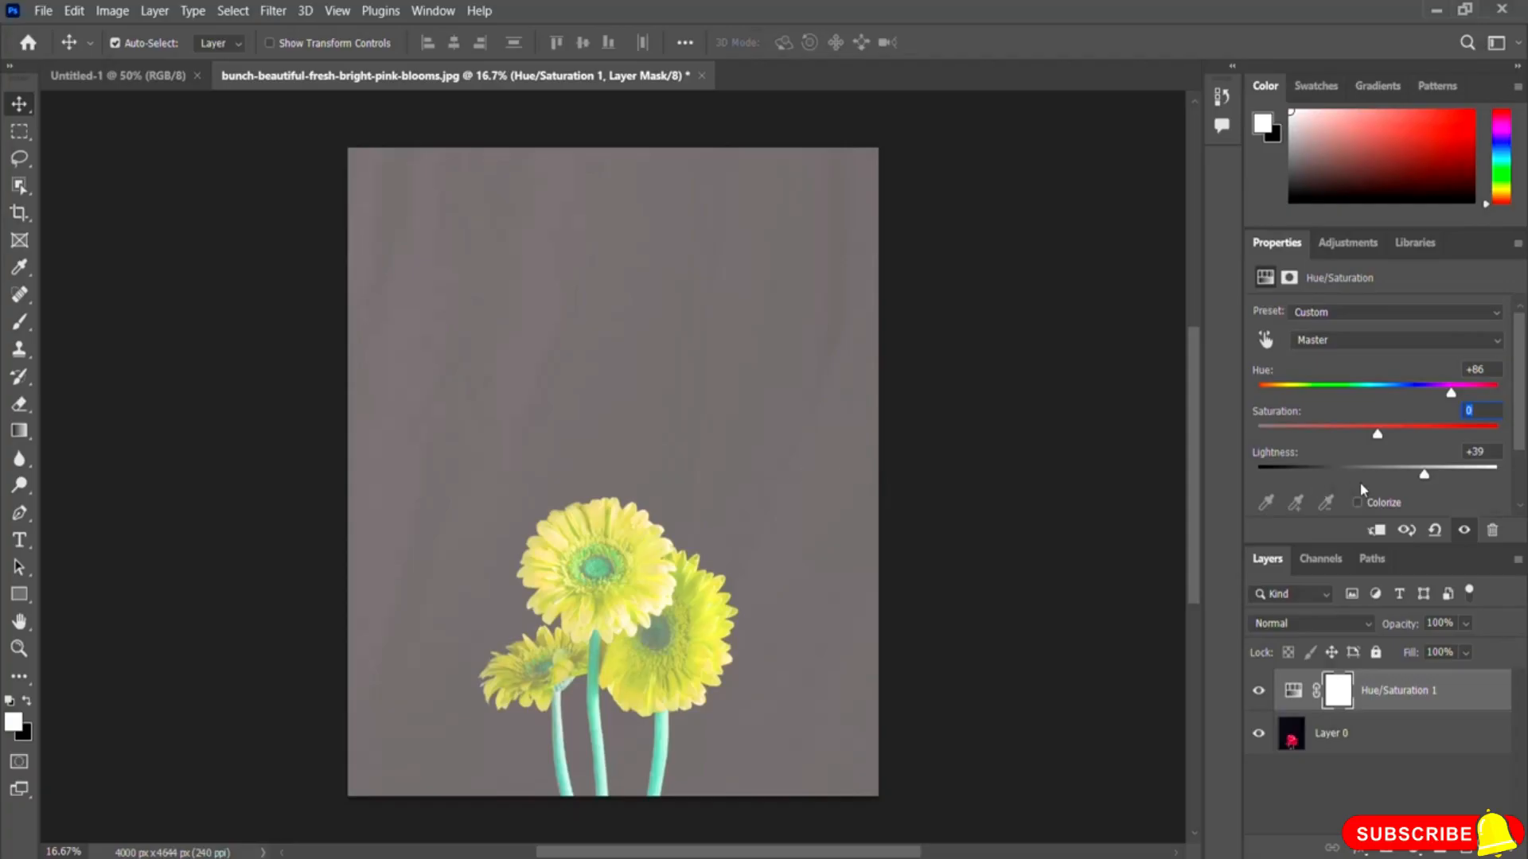
drag(1424, 476, 1326, 476)
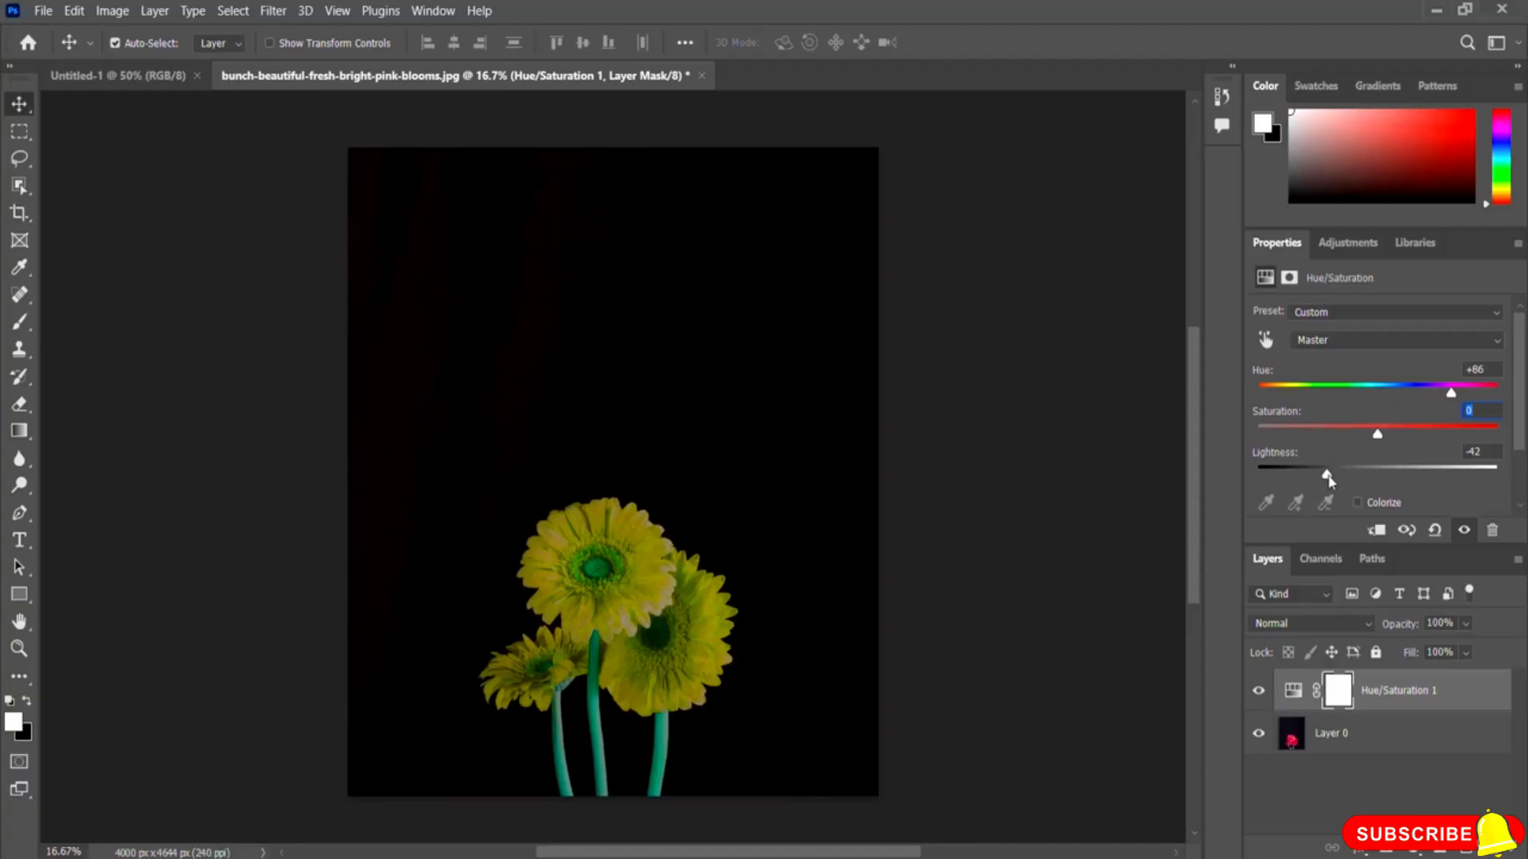
drag(1328, 476, 1377, 476)
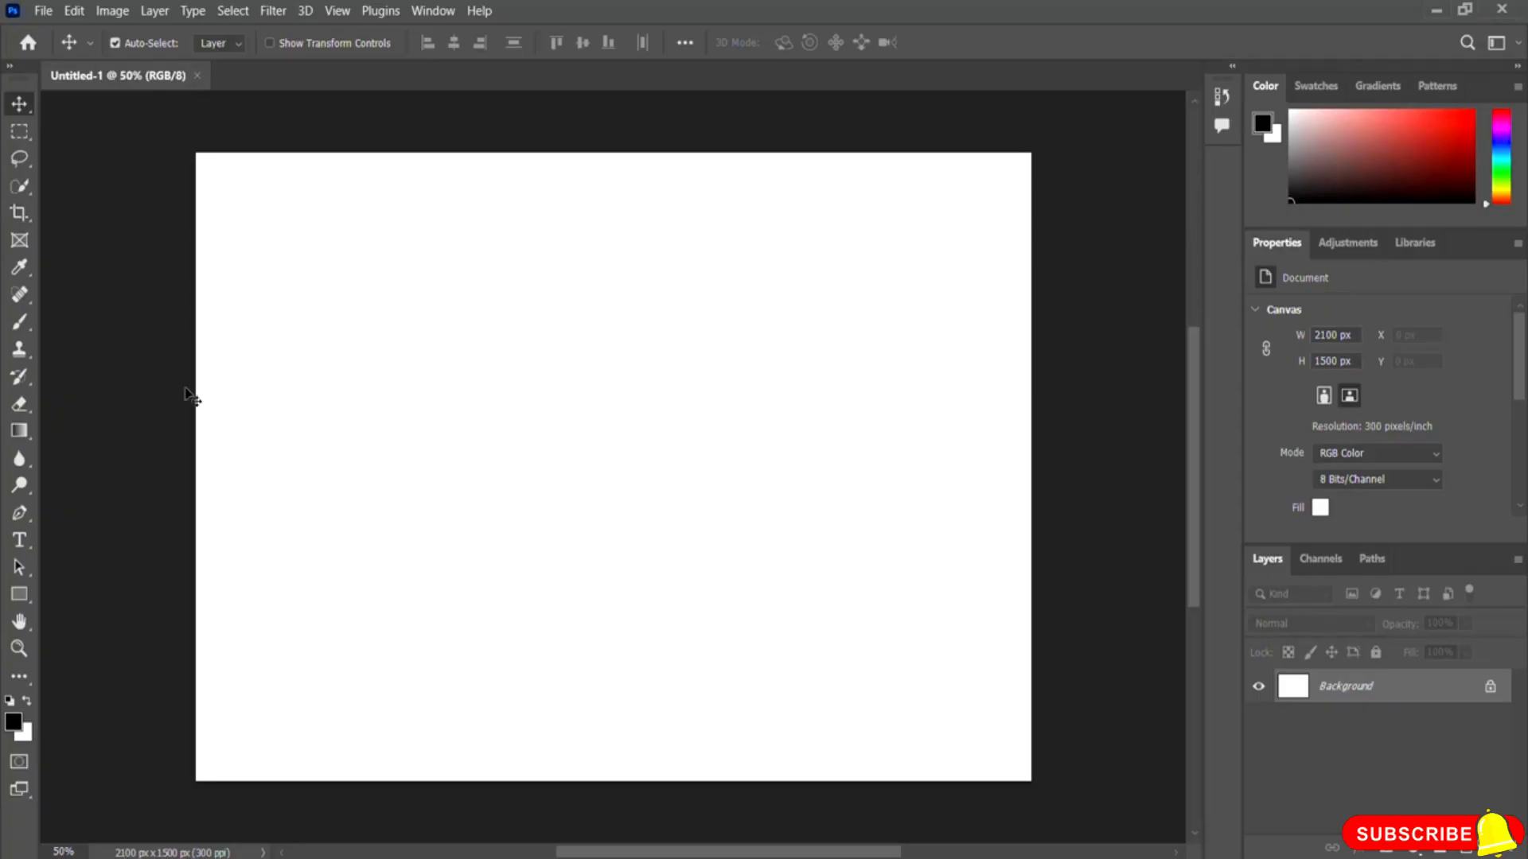
Step: Open the pexels-claiton-conto-10390975 sunflower image from the Photoshop Resource File folder
click(44, 11)
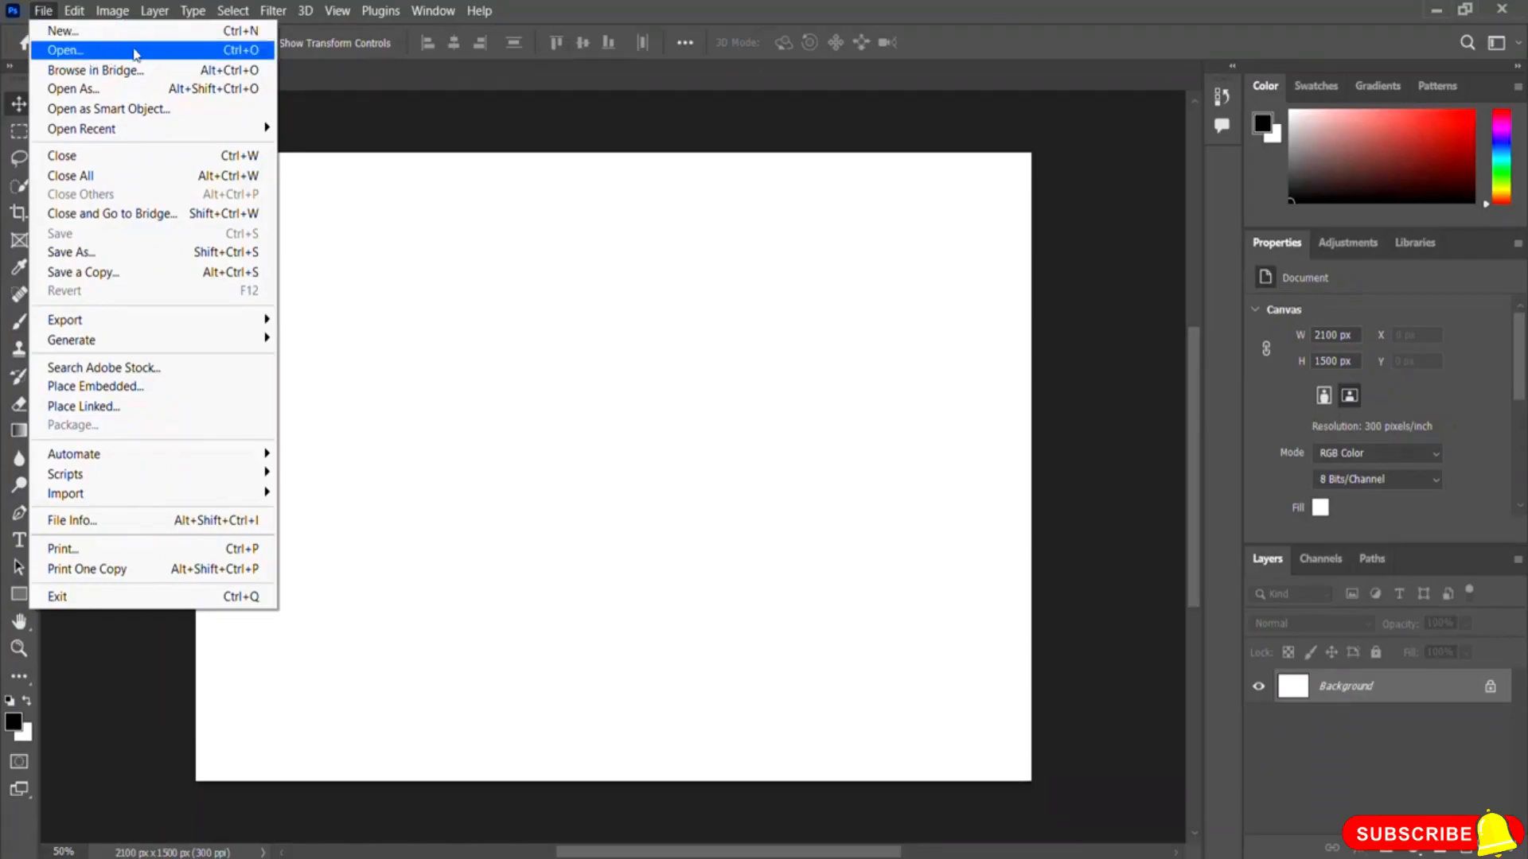
click(64, 50)
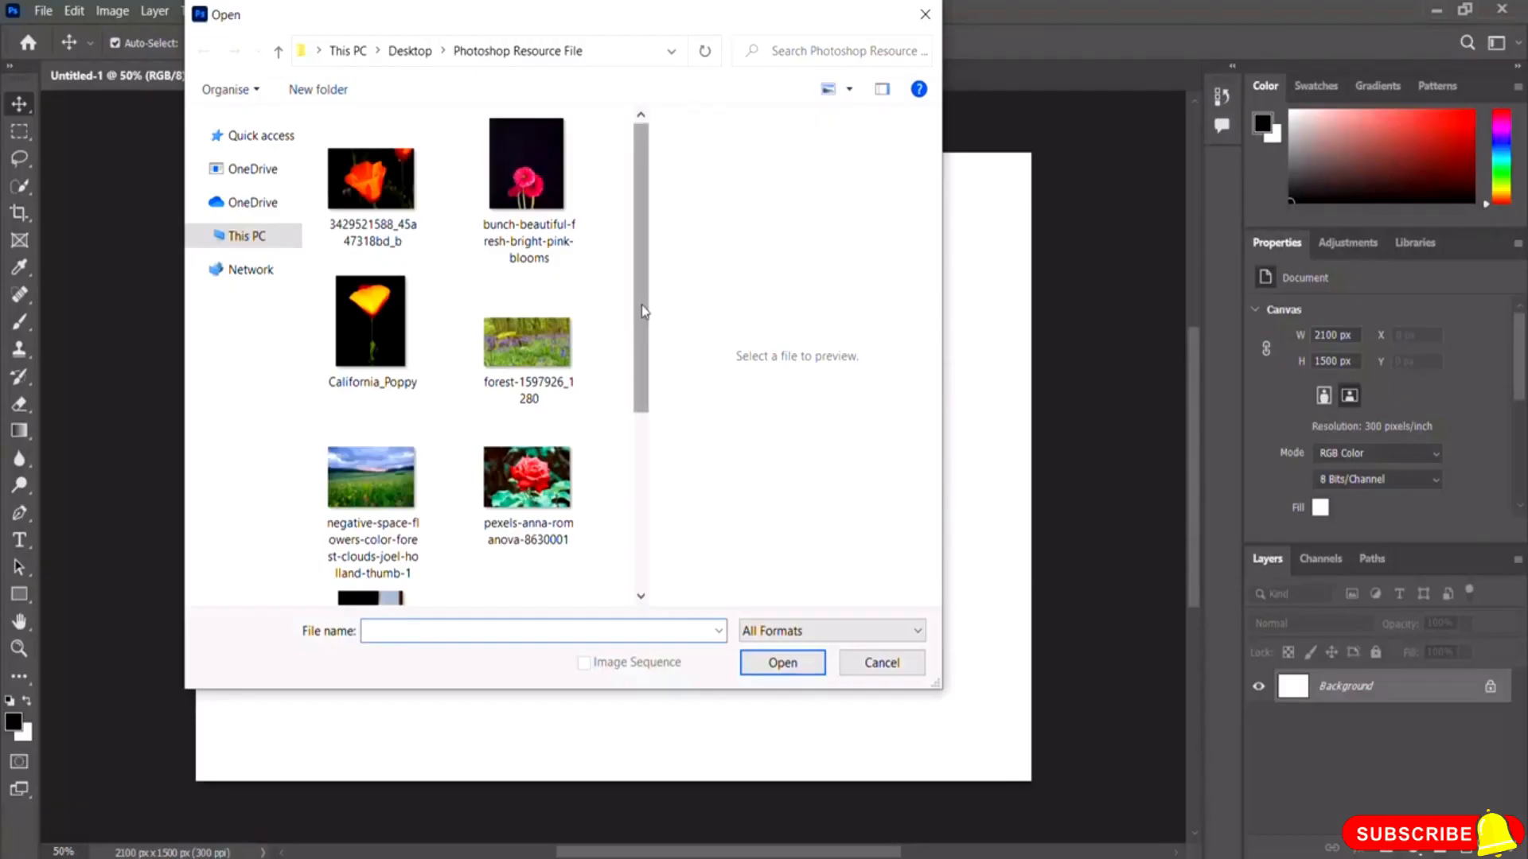
scroll(643, 309, down, 3)
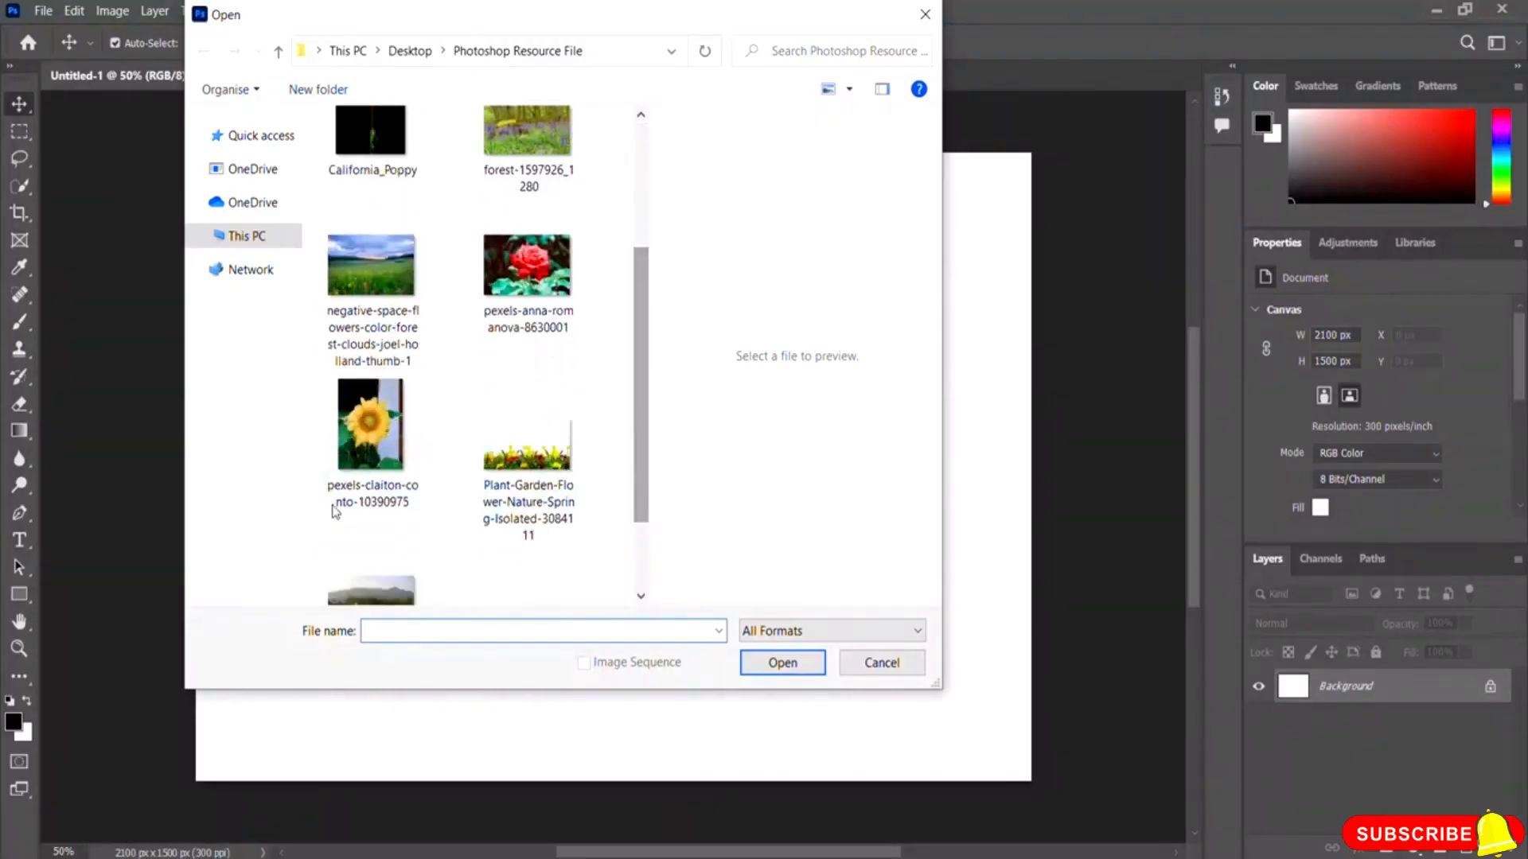
click(374, 468)
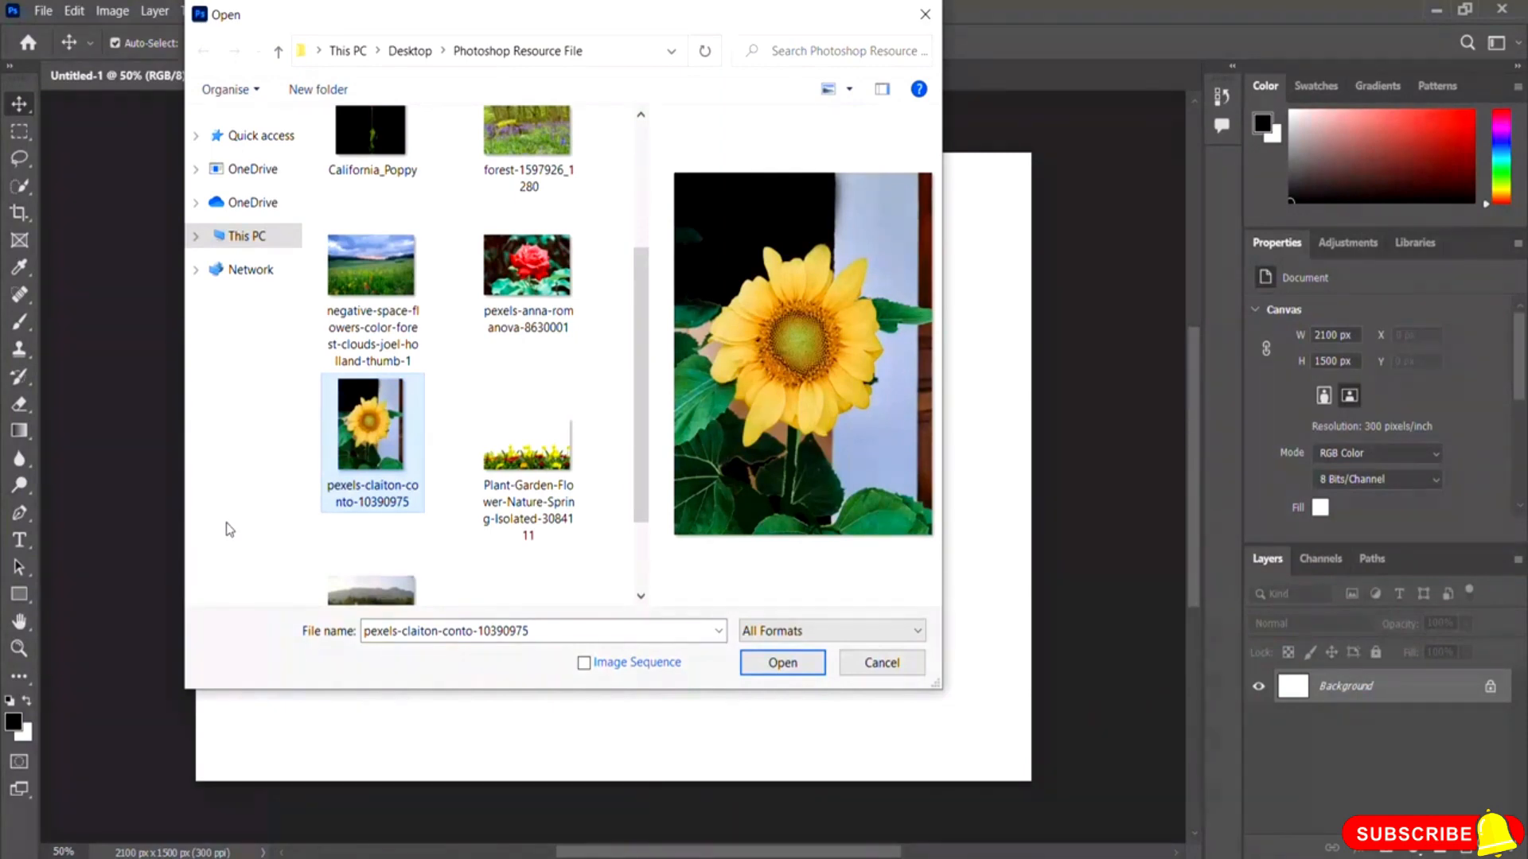
click(796, 661)
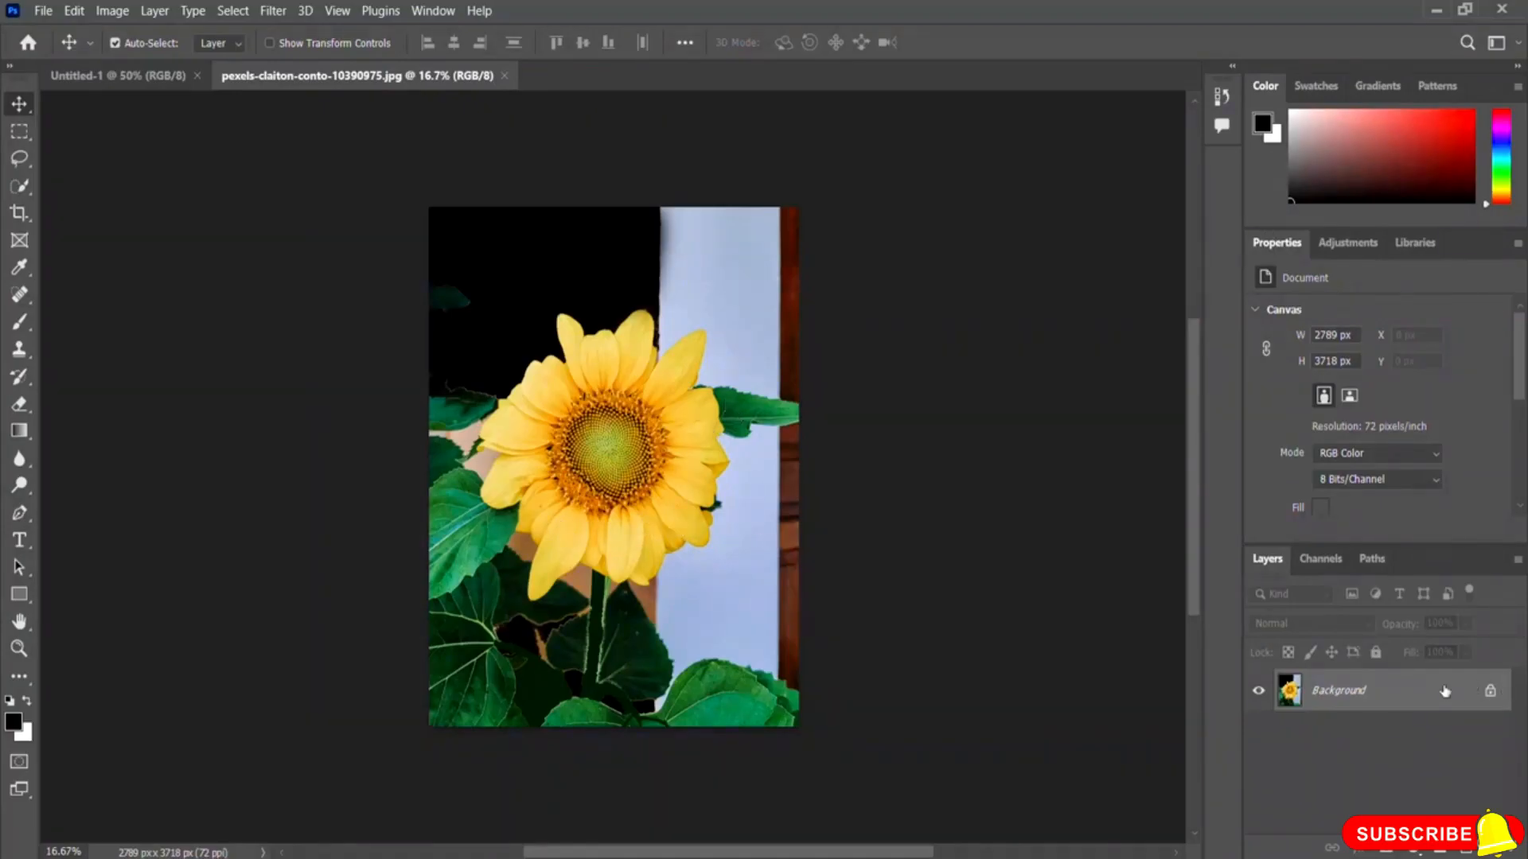
Step: Unlock the sunflower's Background layer and add a Hue/Saturation adjustment layer
click(1490, 693)
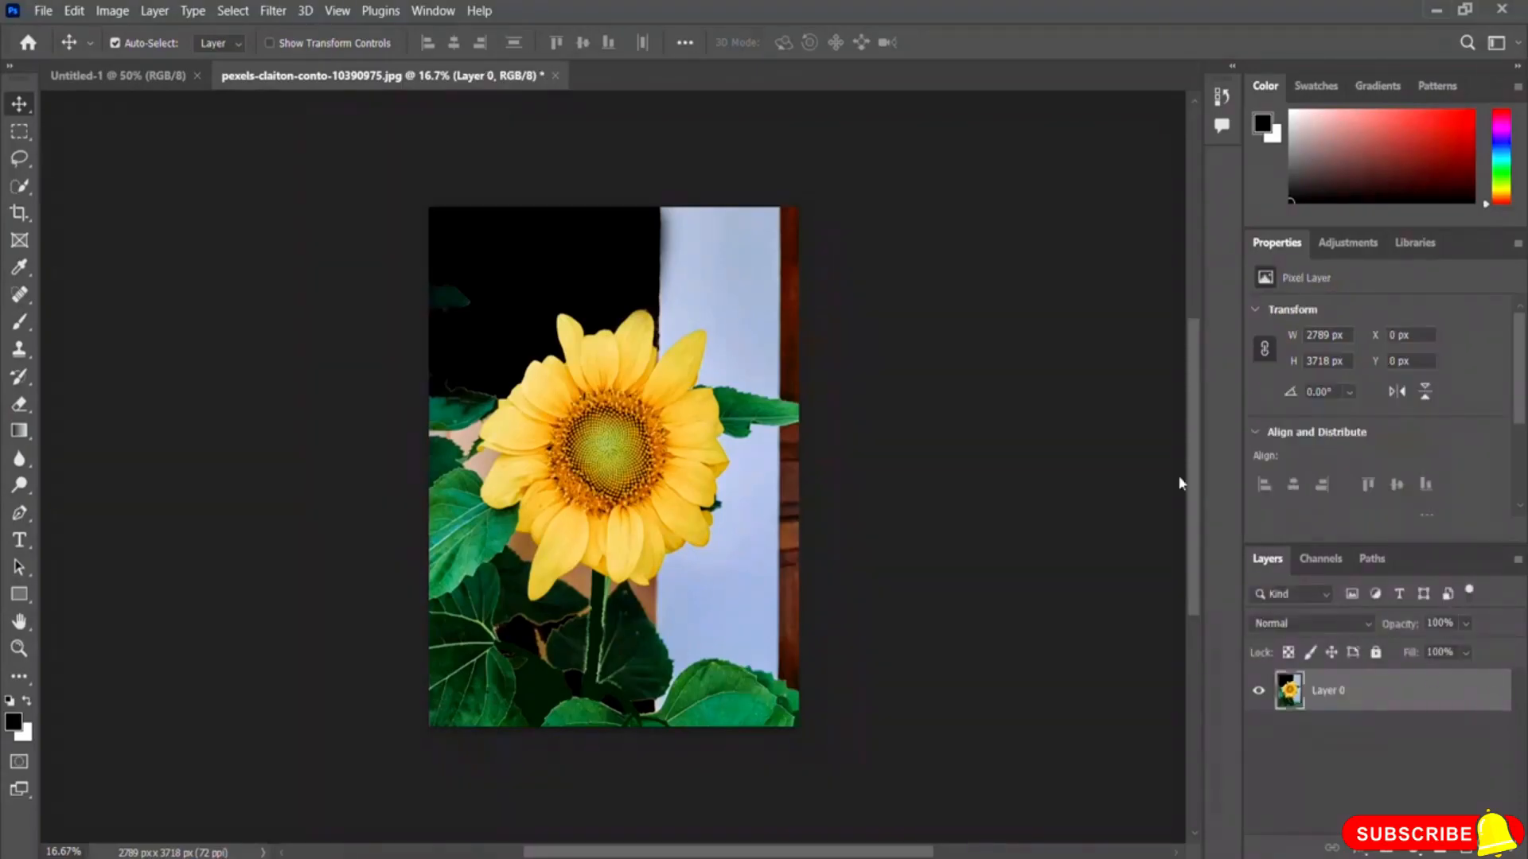
click(1356, 245)
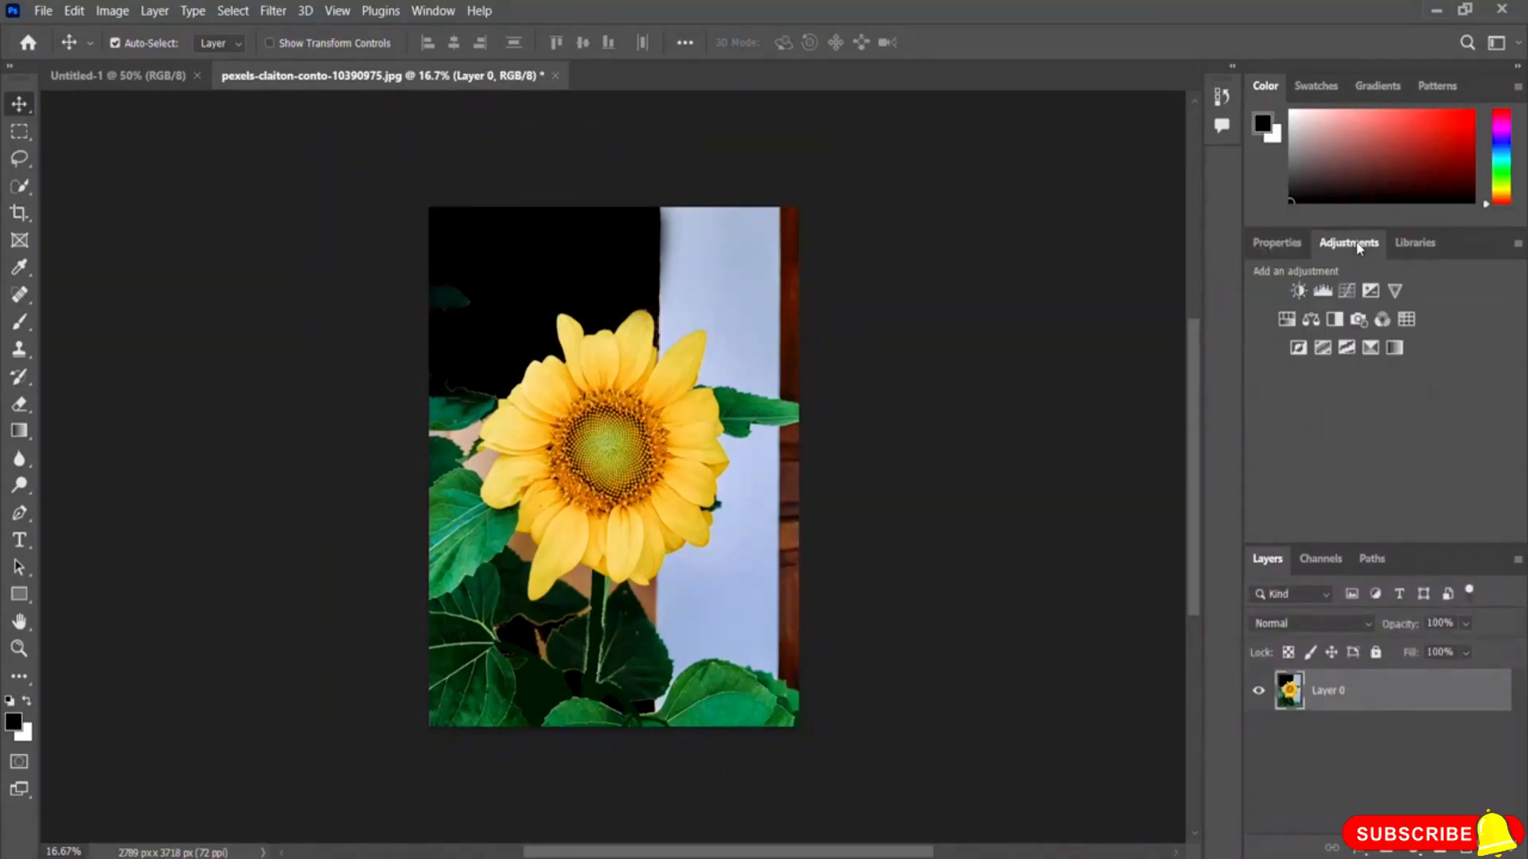
click(1286, 319)
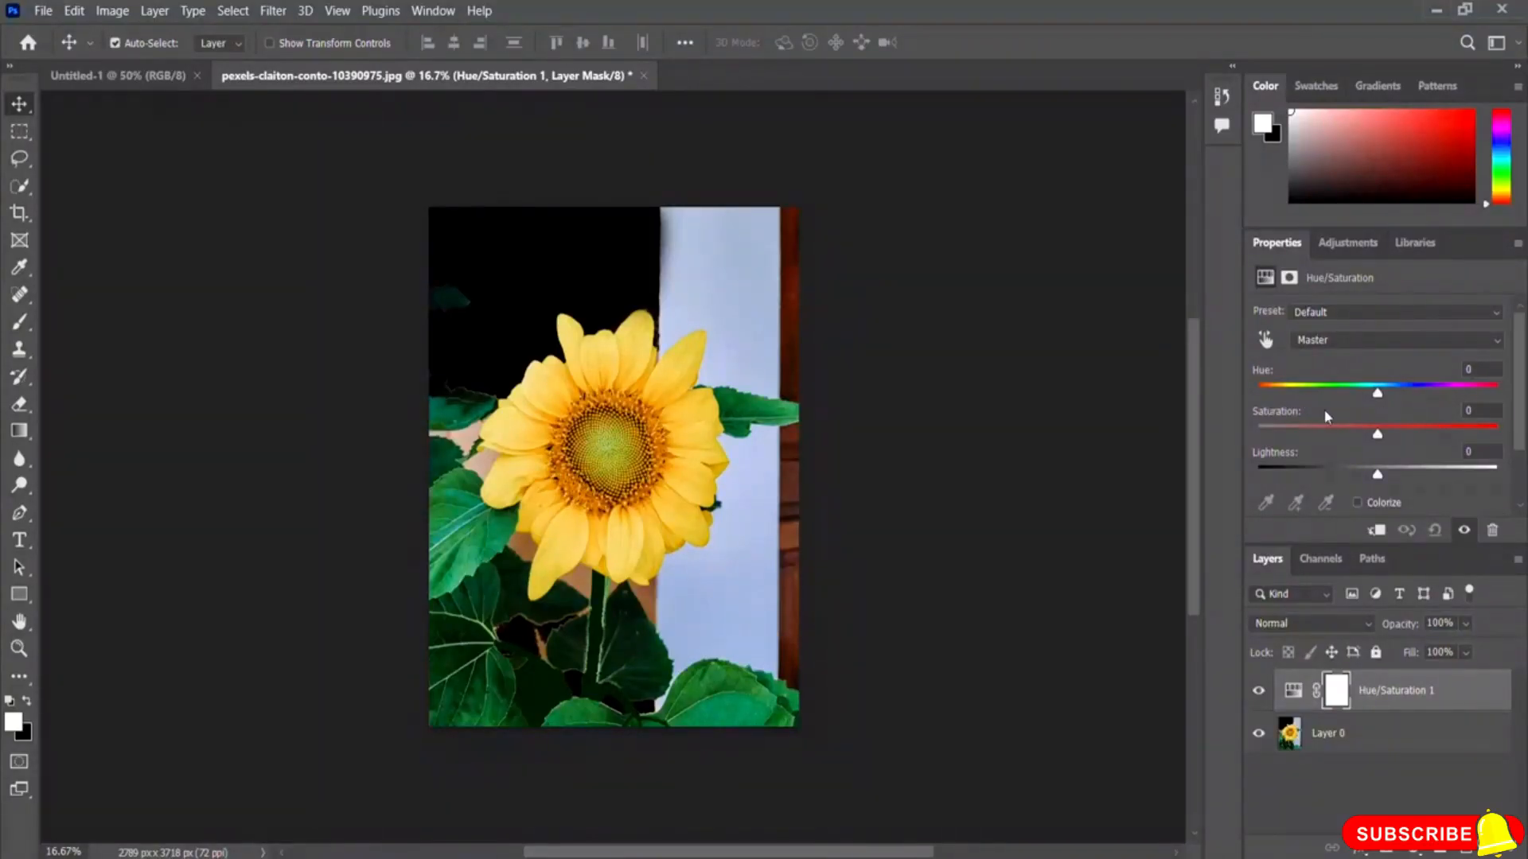
Step: Try several Hue values on the sunflower's Hue/Saturation layer, then set Hue back to 0
drag(1377, 393, 1302, 398)
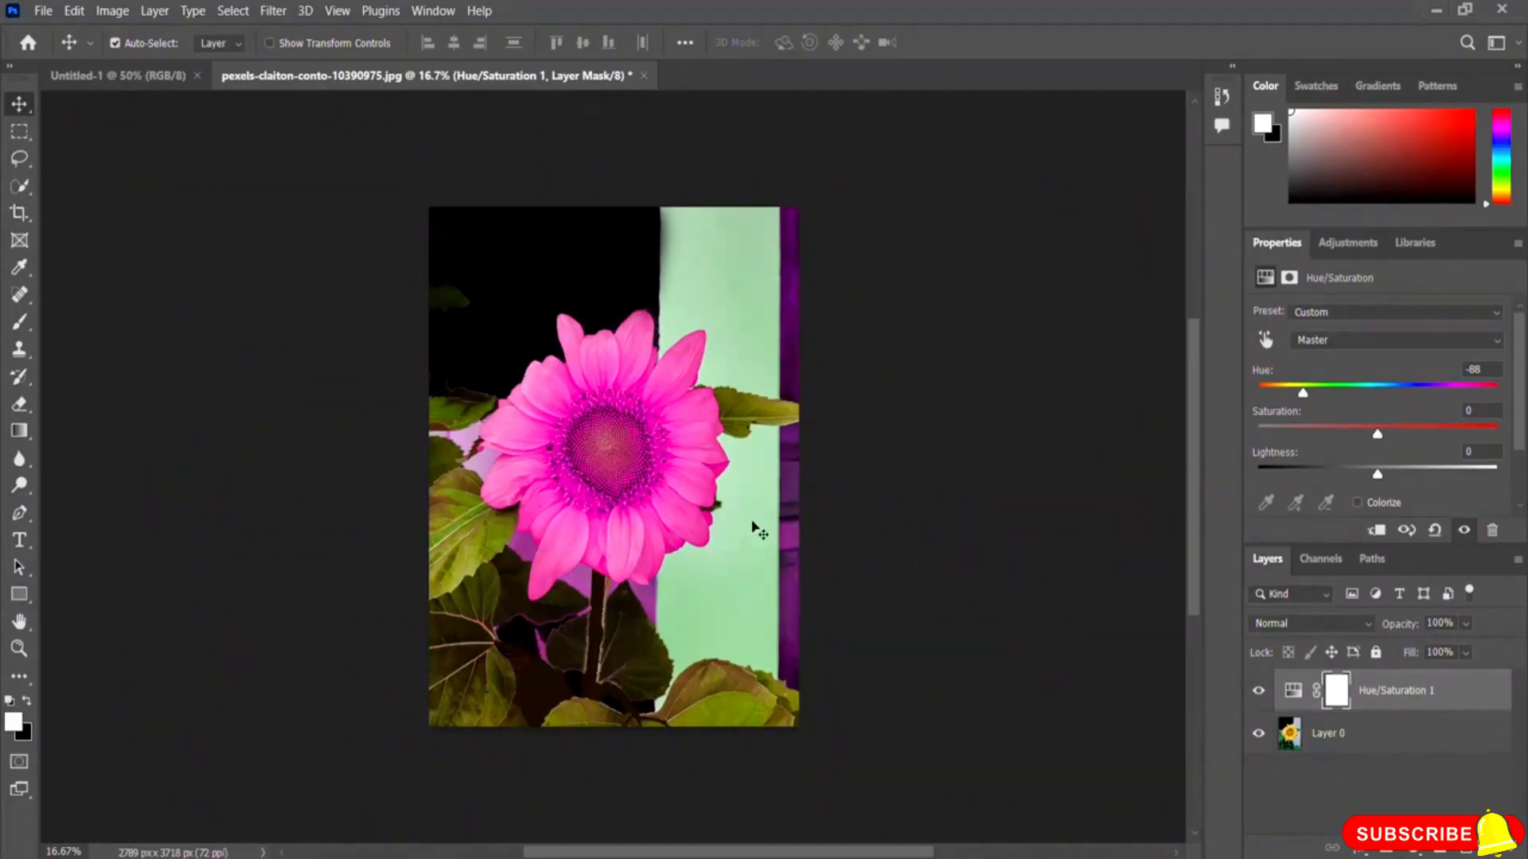
drag(1304, 397, 1263, 398)
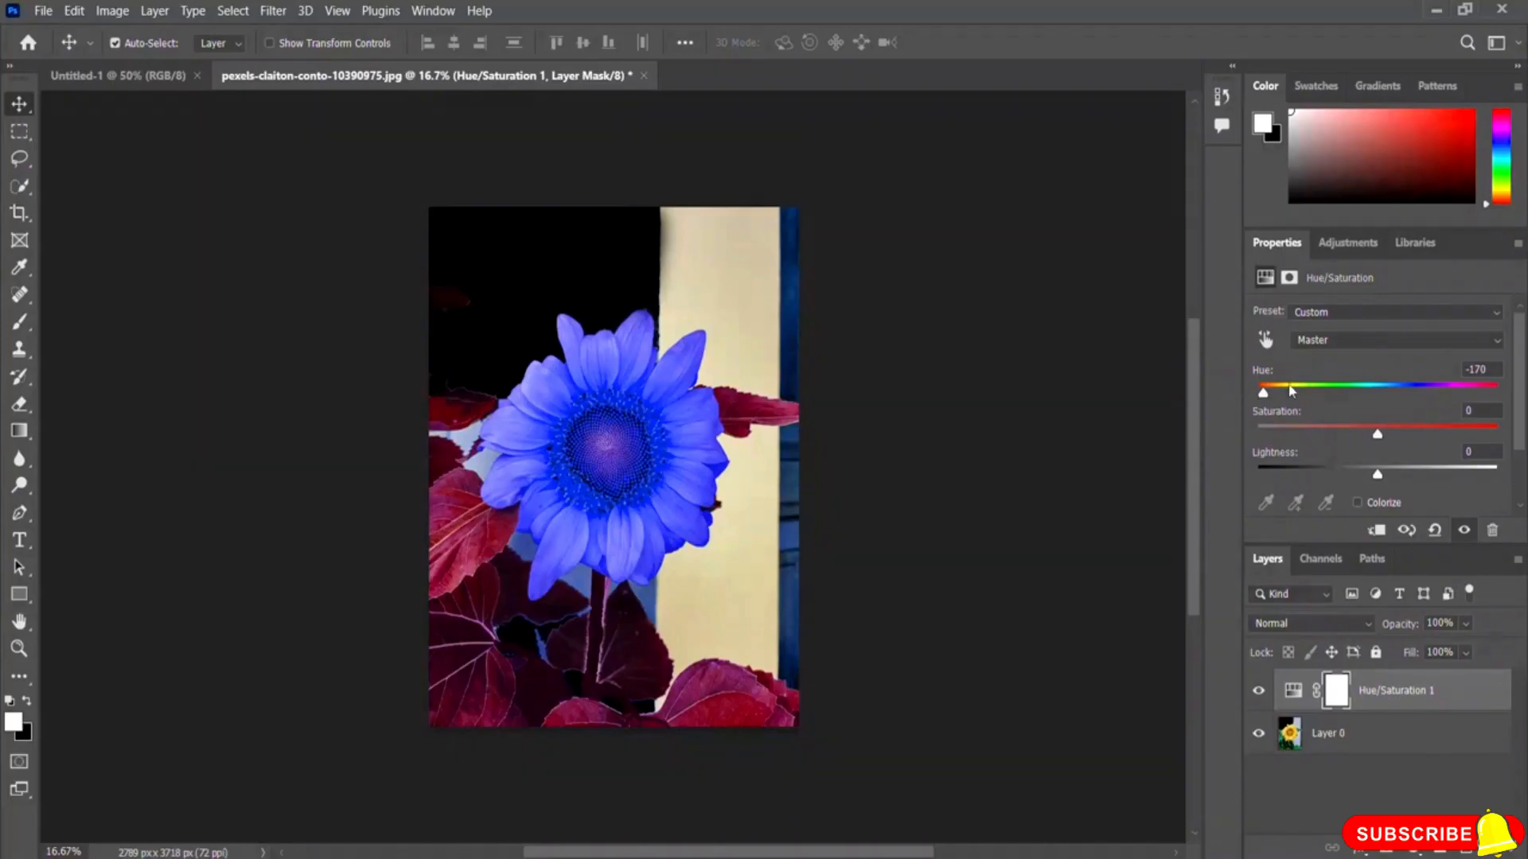
drag(1263, 397, 1454, 406)
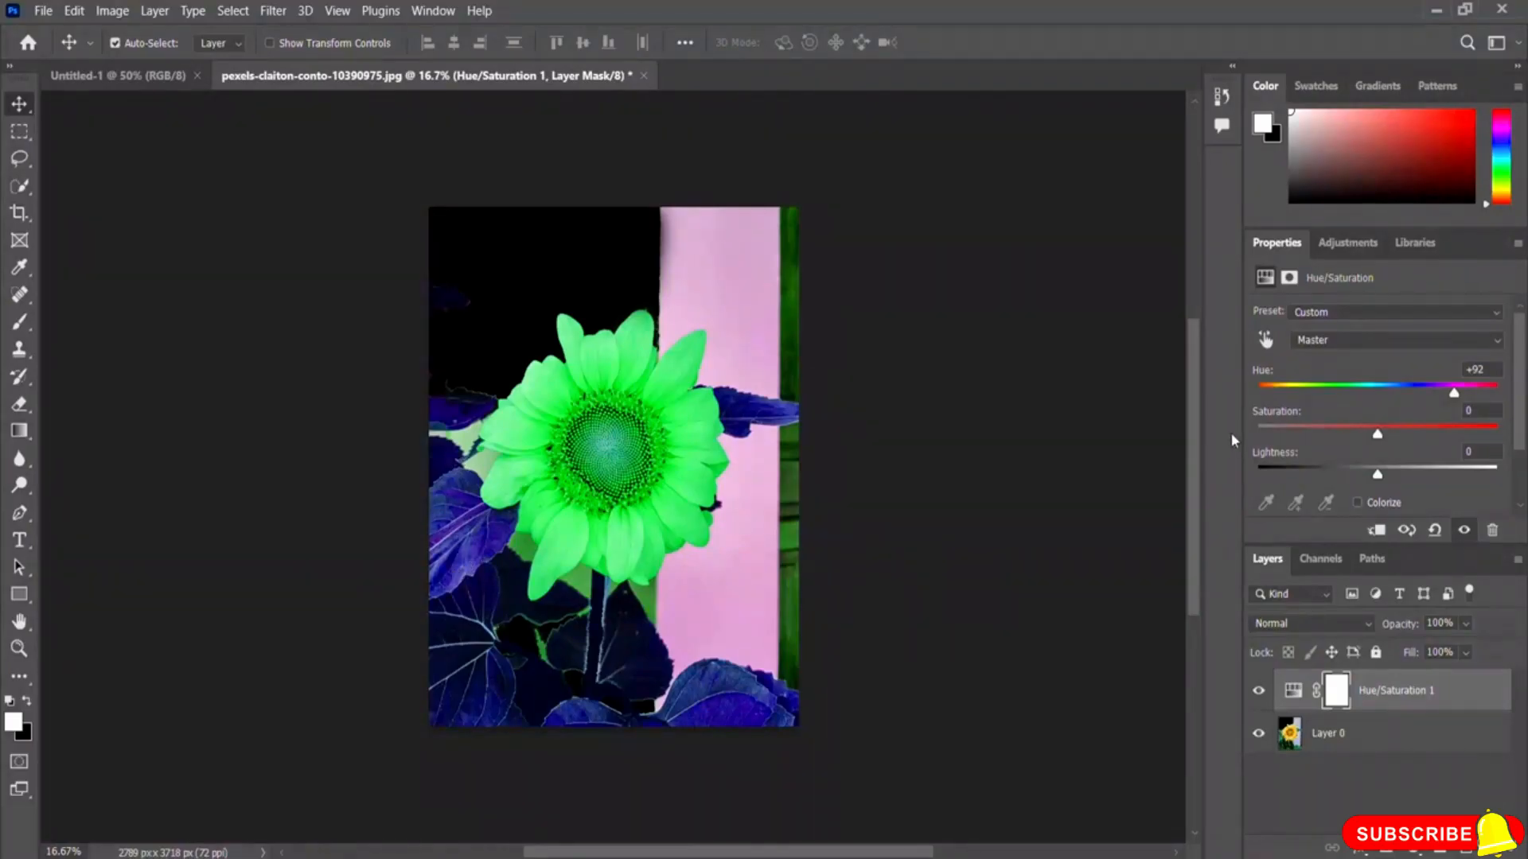
drag(1455, 395, 1496, 402)
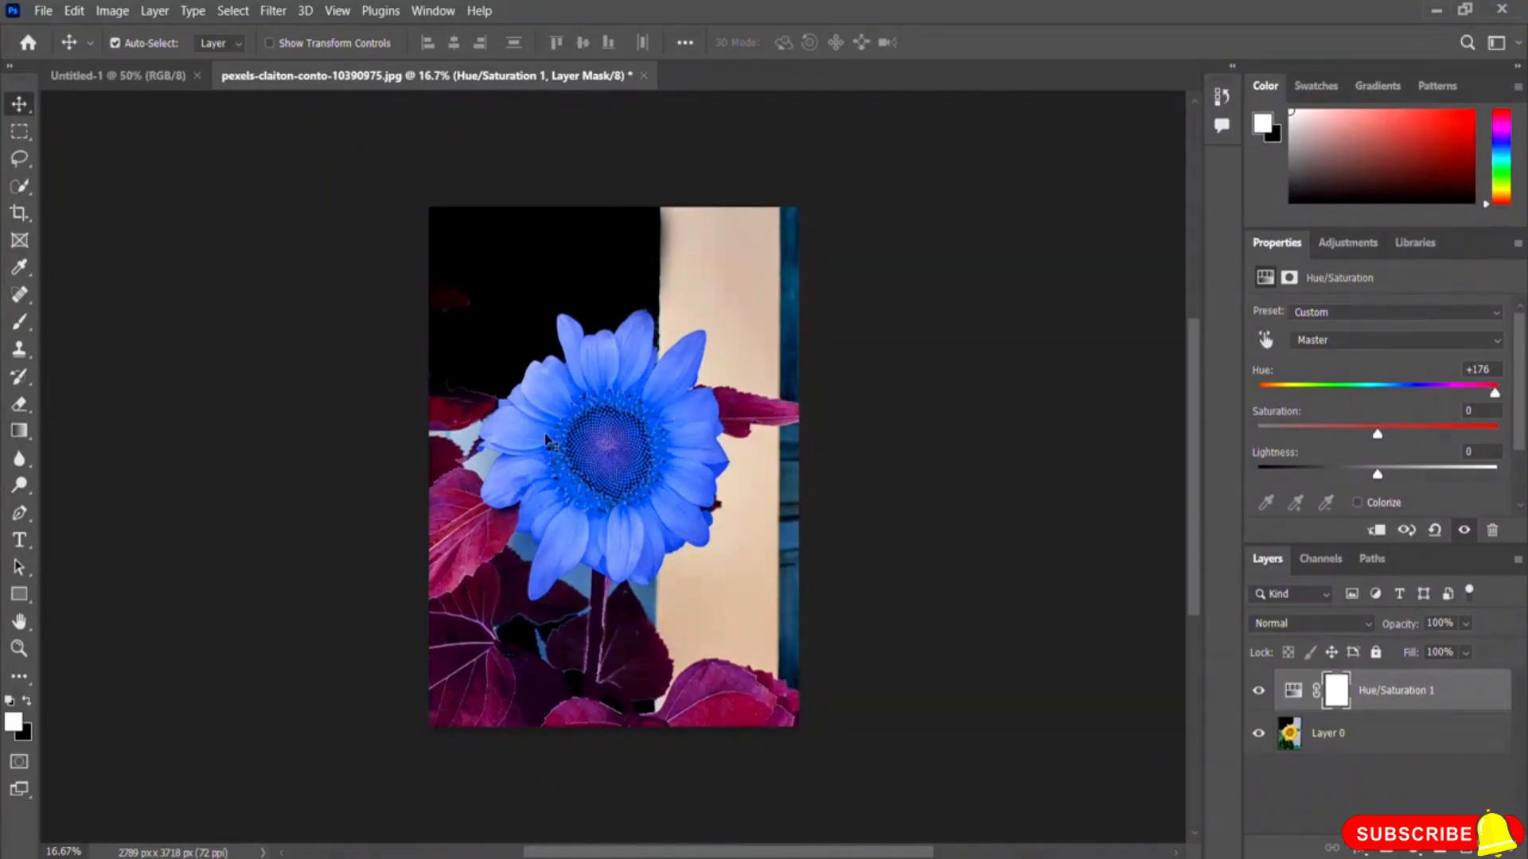
click(1492, 371)
text(0)
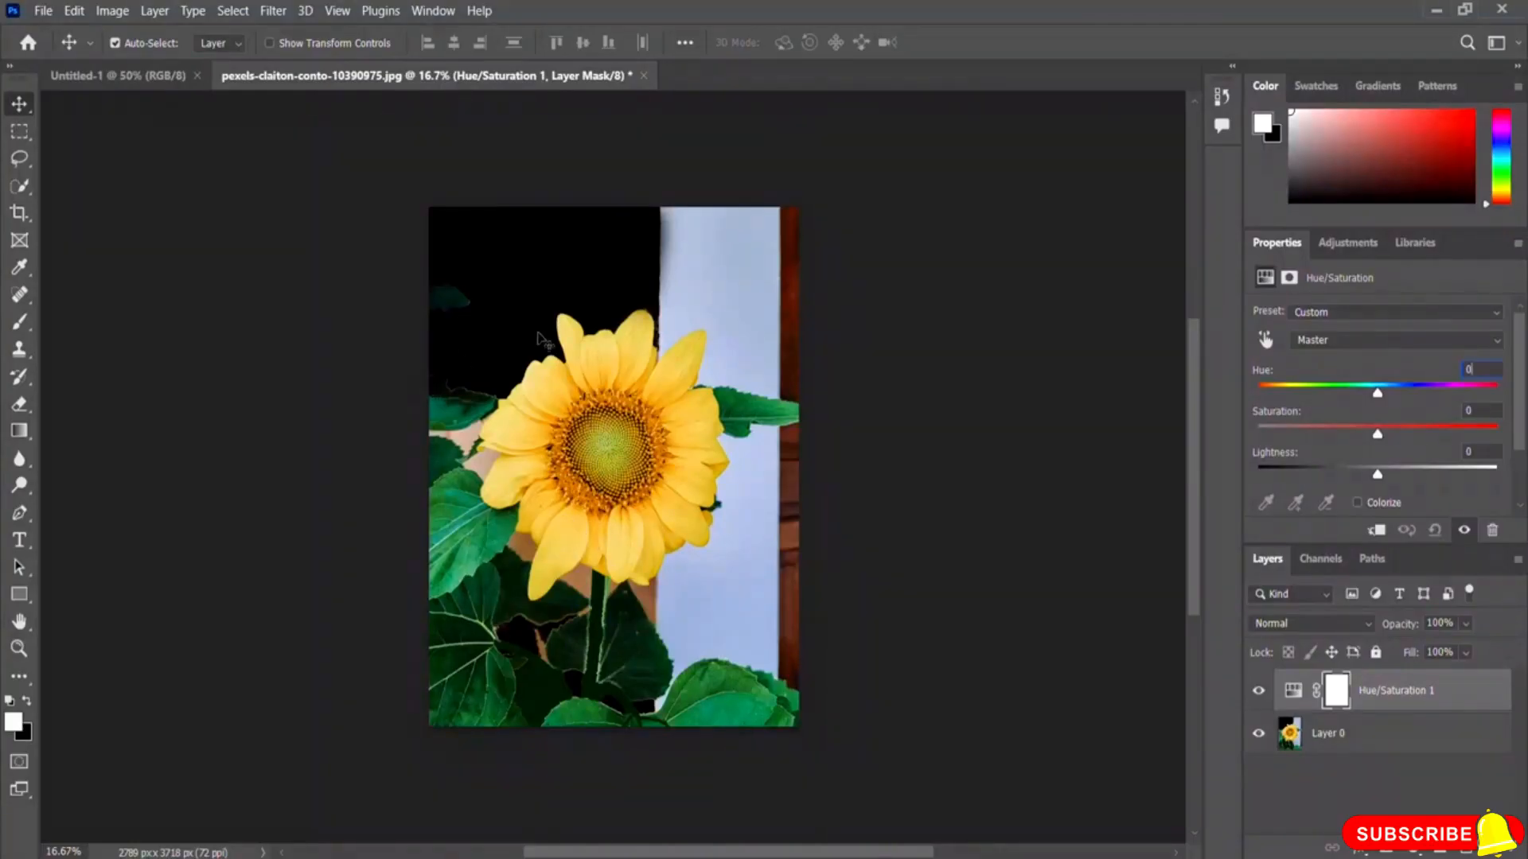
Step: Switch the Hue/Saturation range to Yellows, set its Hue to -45, and toggle the adjustment layer's visibility to compare
click(1325, 341)
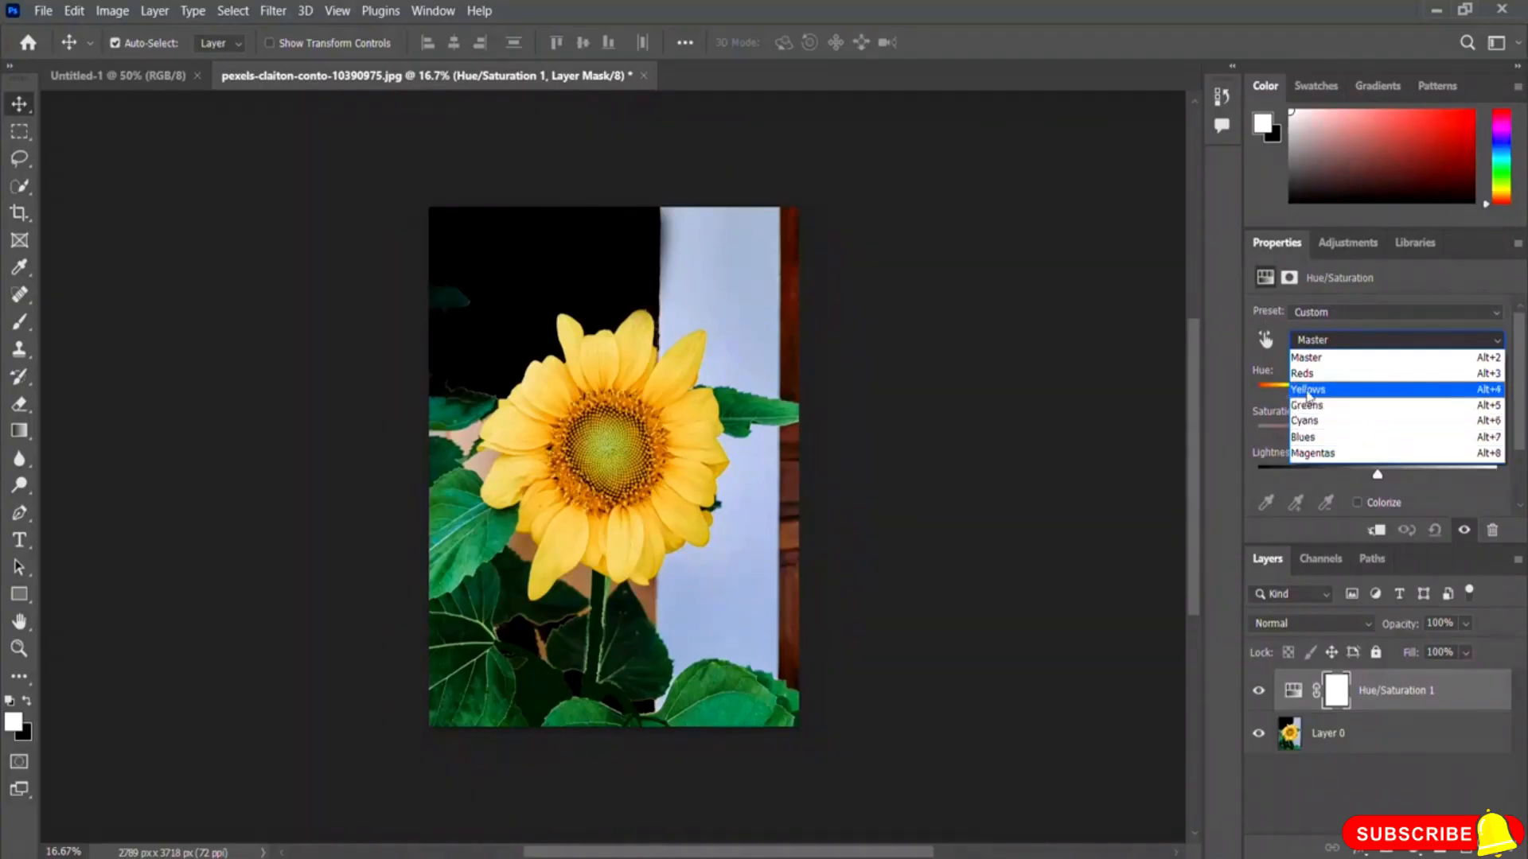
click(1337, 391)
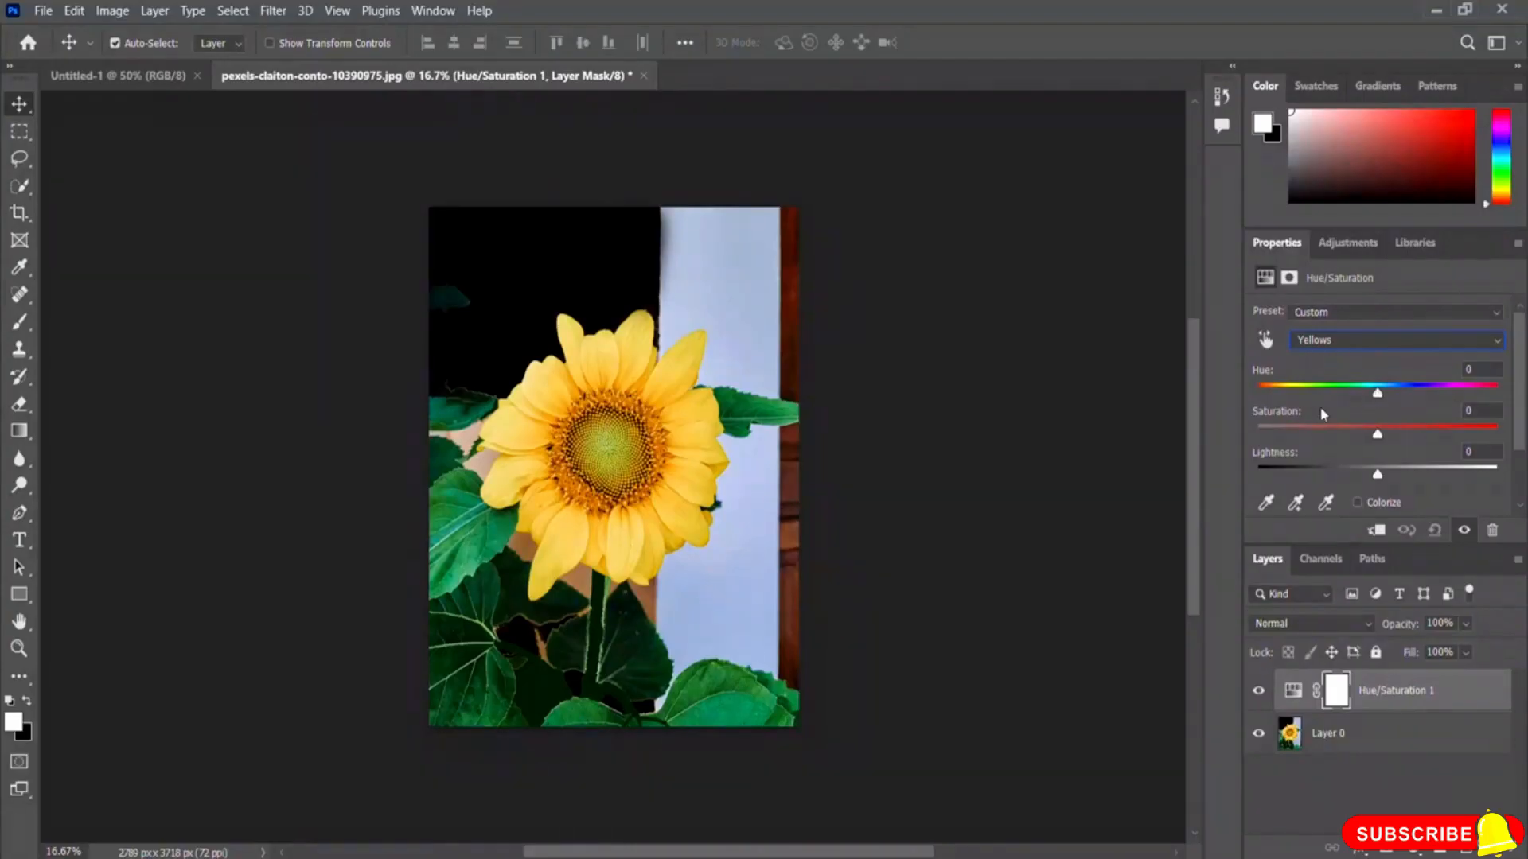
drag(1377, 394, 1333, 400)
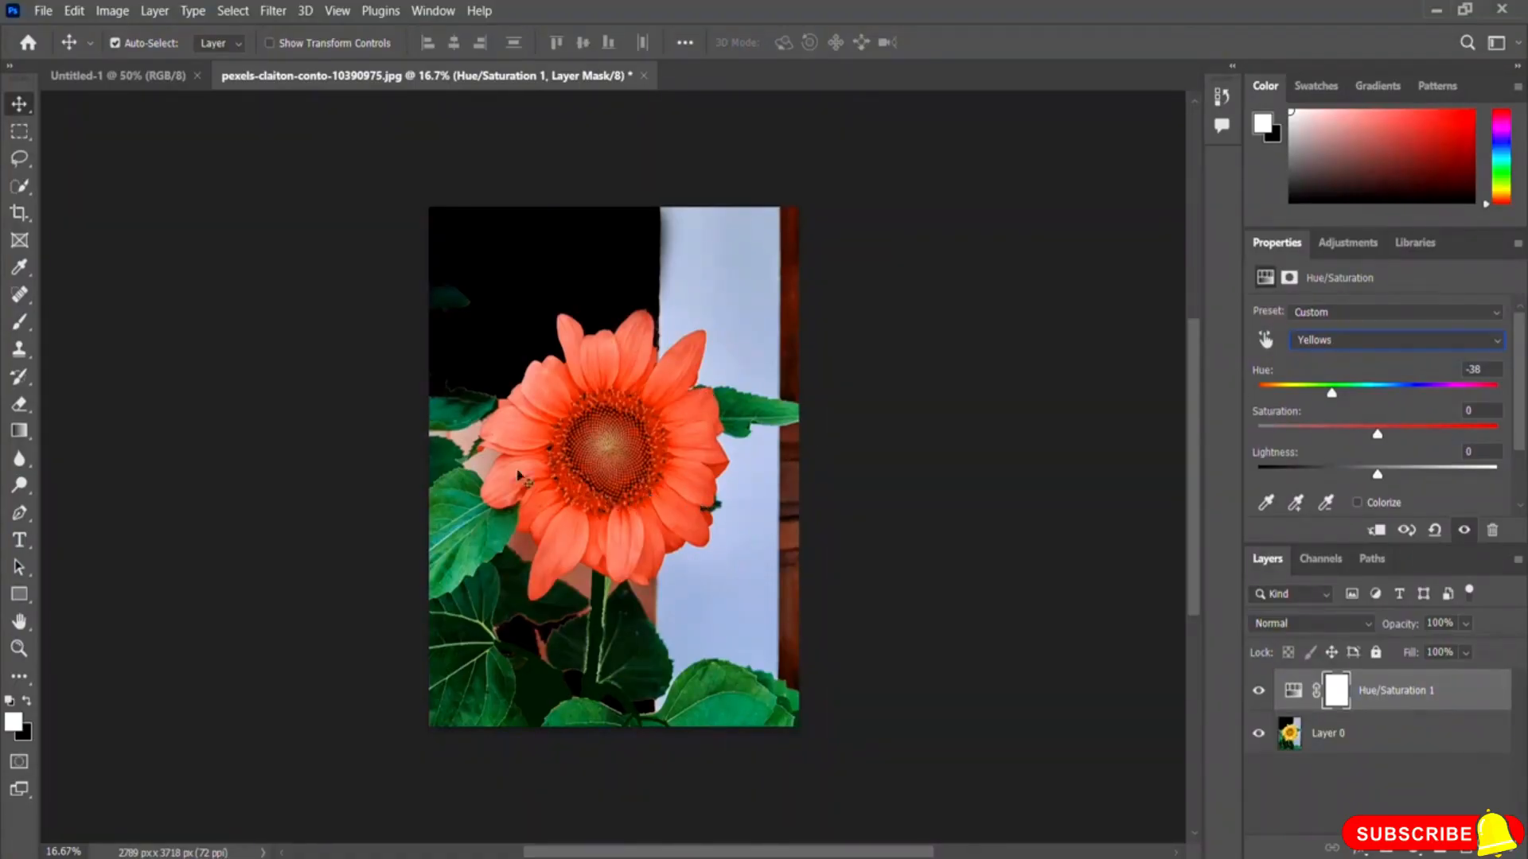
click(1313, 341)
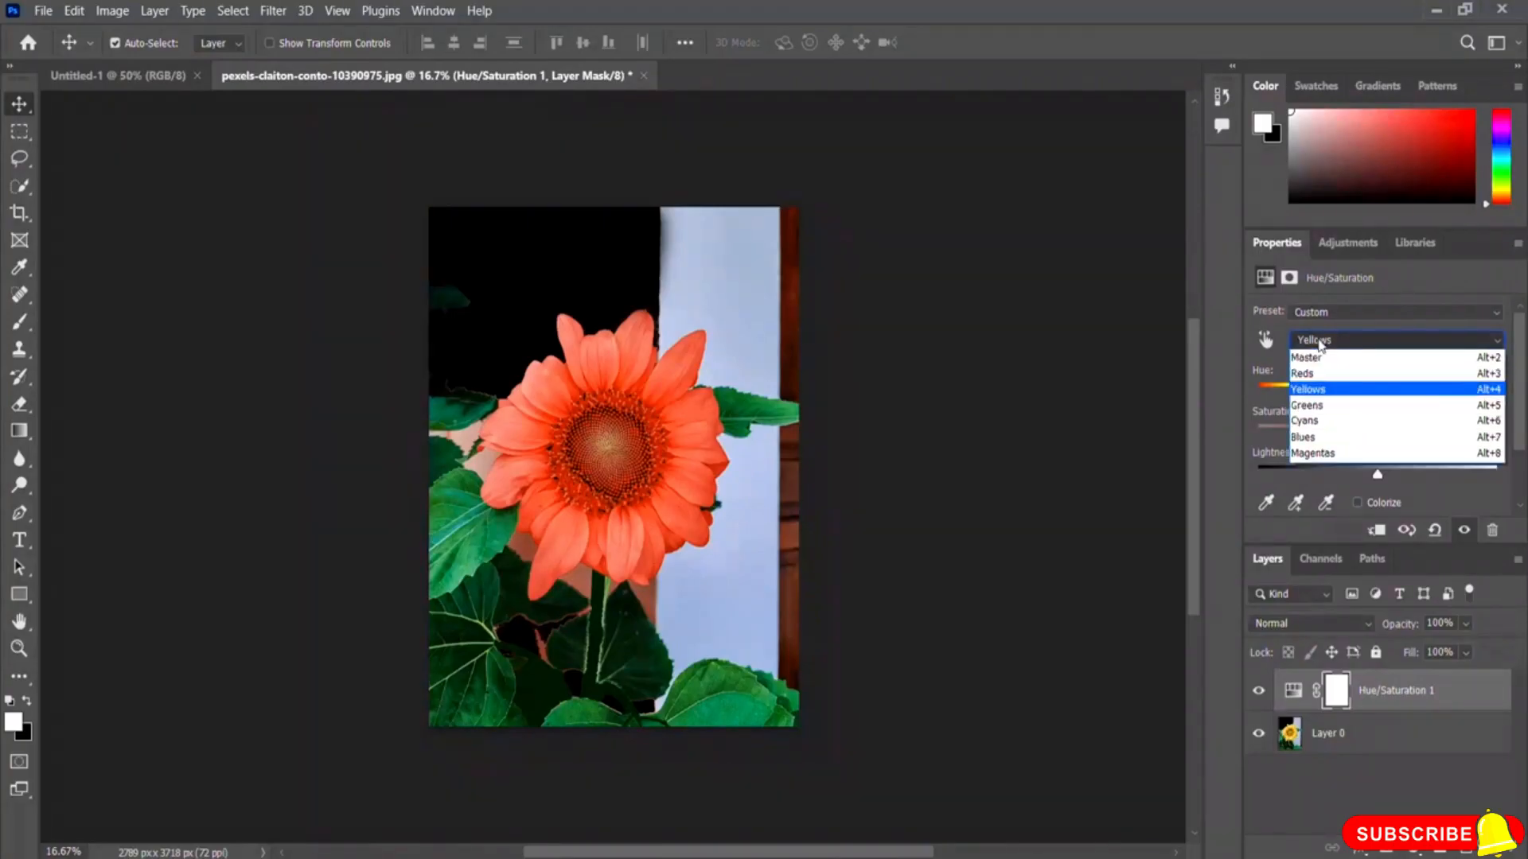
click(1345, 394)
drag(1328, 390, 1297, 402)
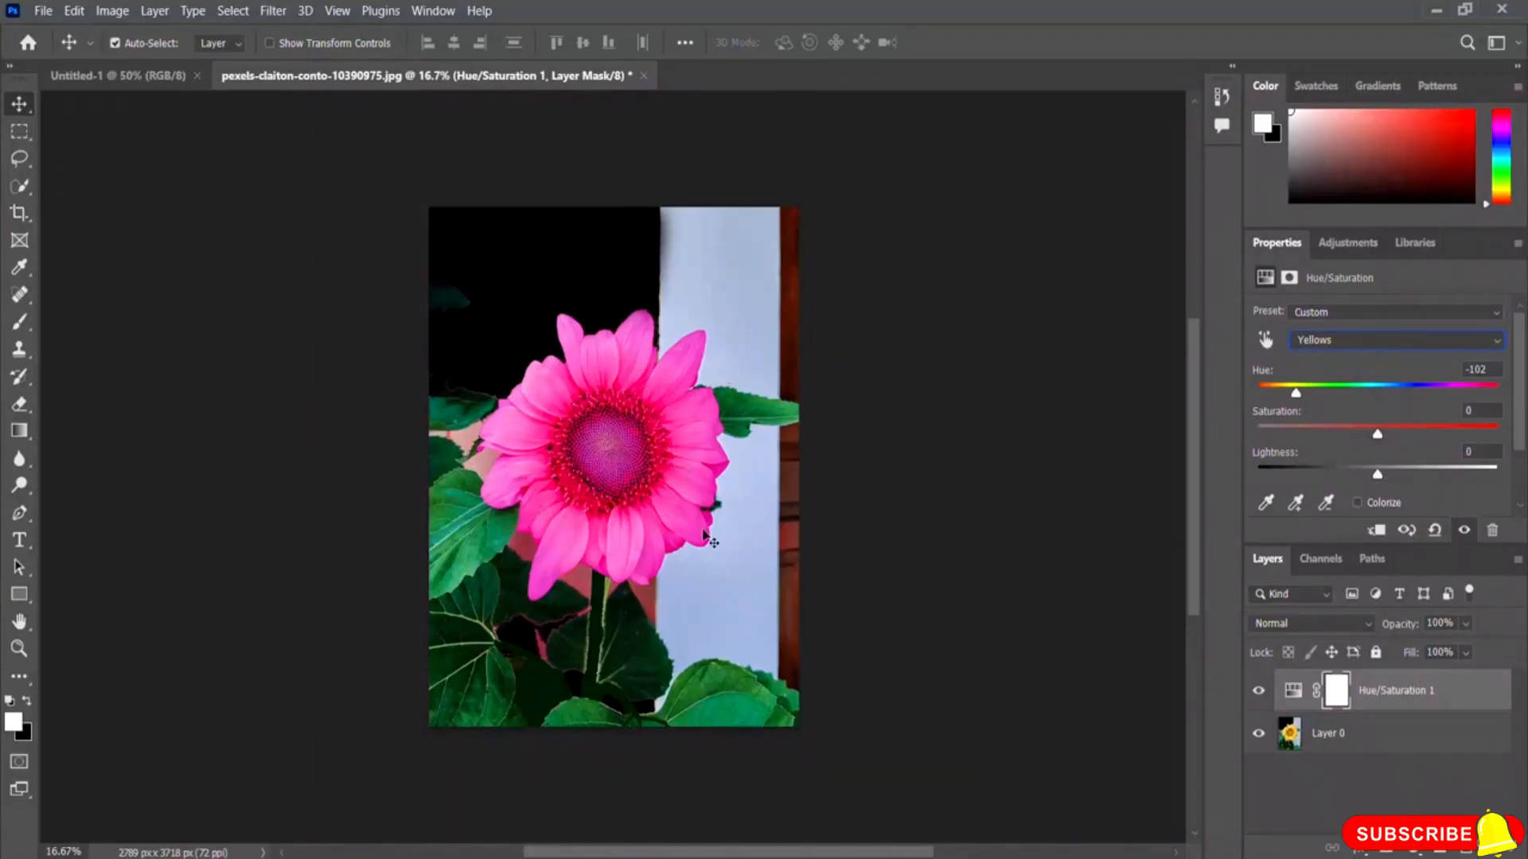
drag(1295, 393, 1323, 430)
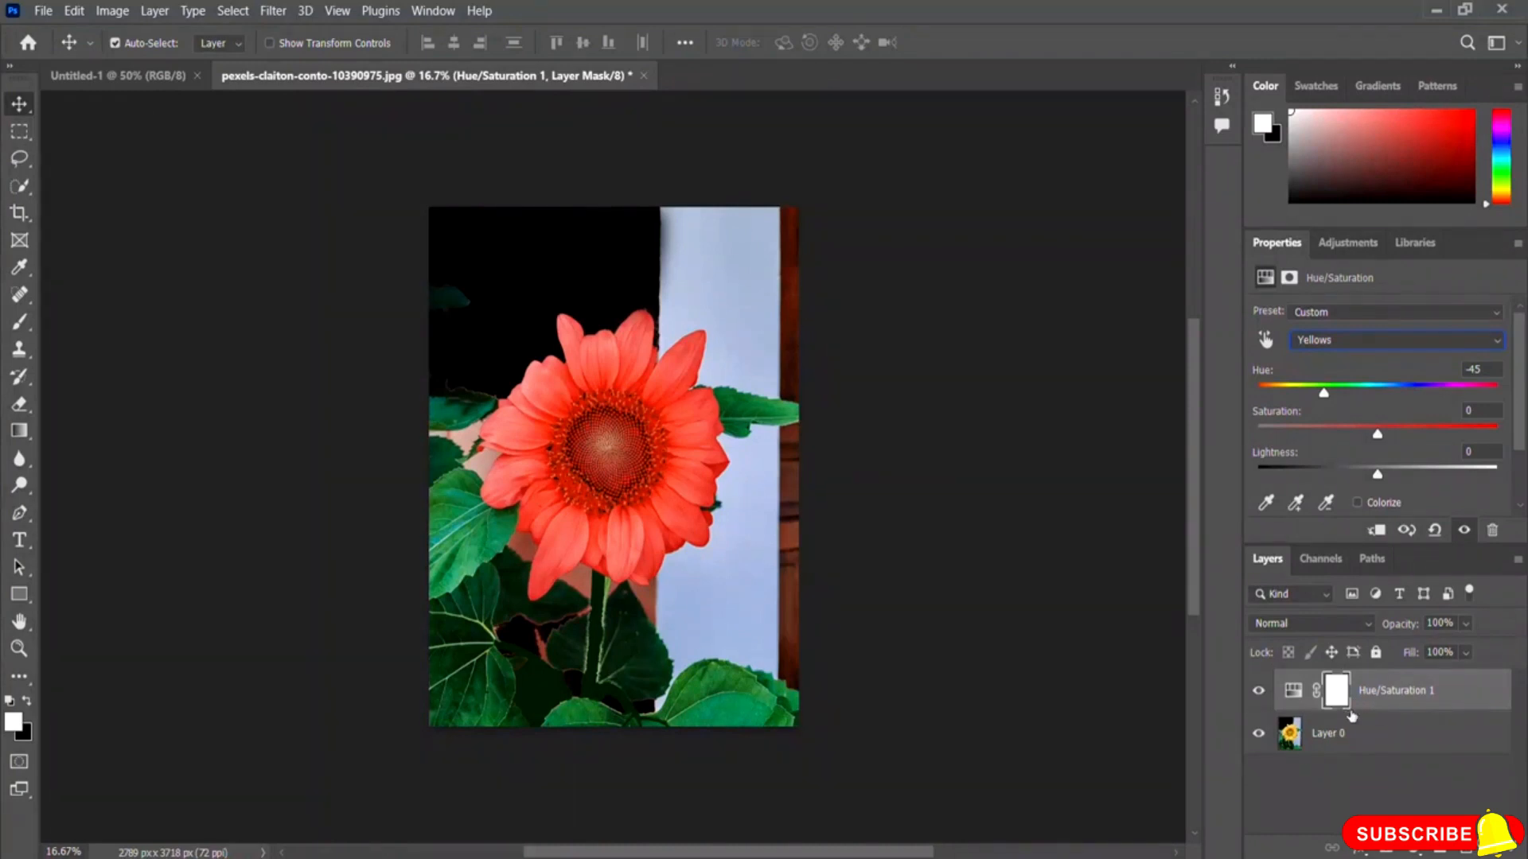
click(1258, 692)
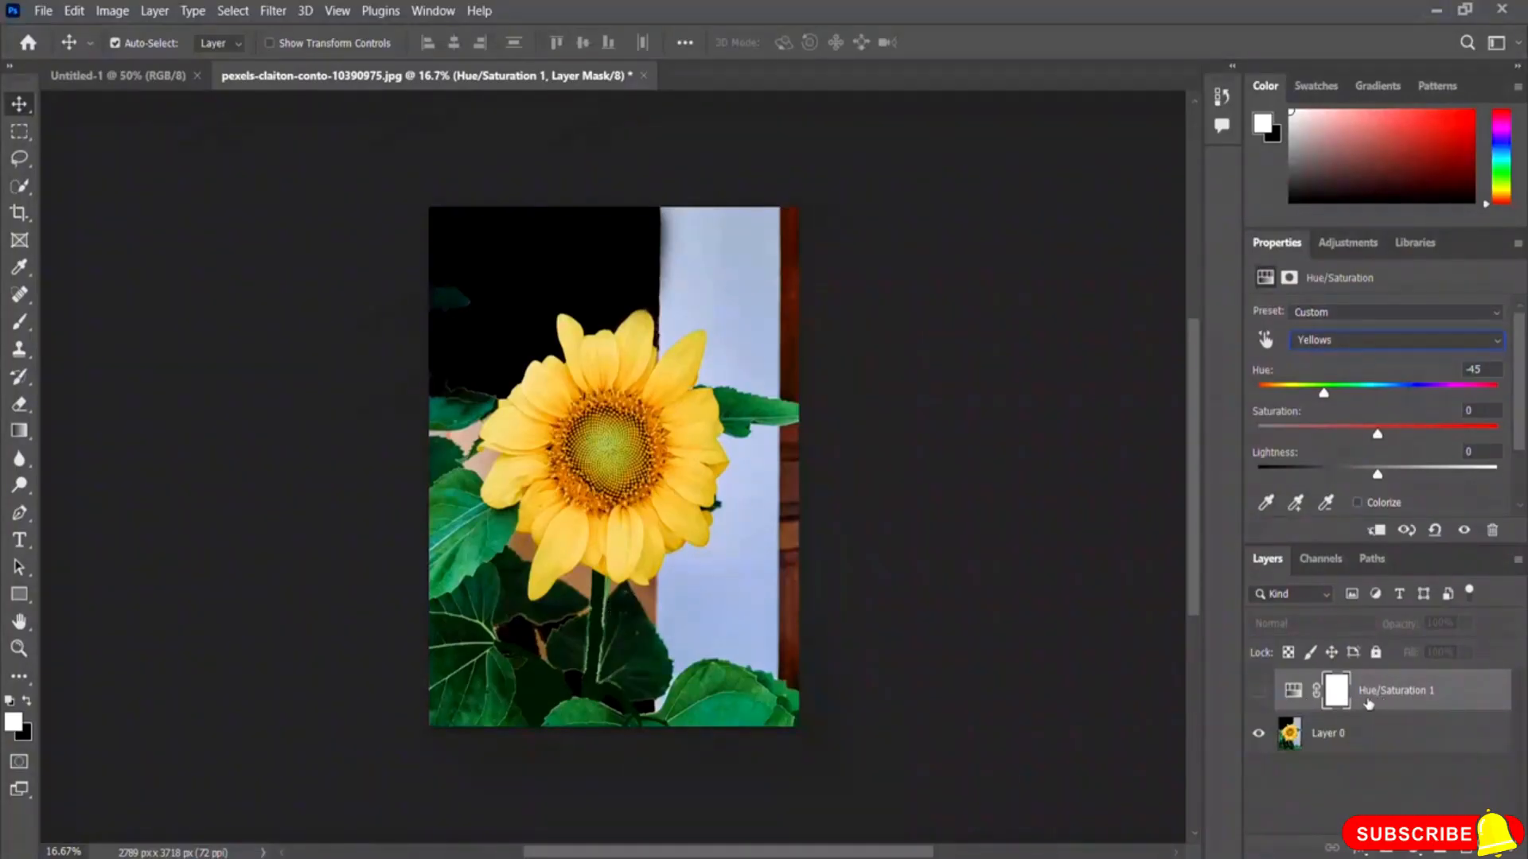
click(1259, 692)
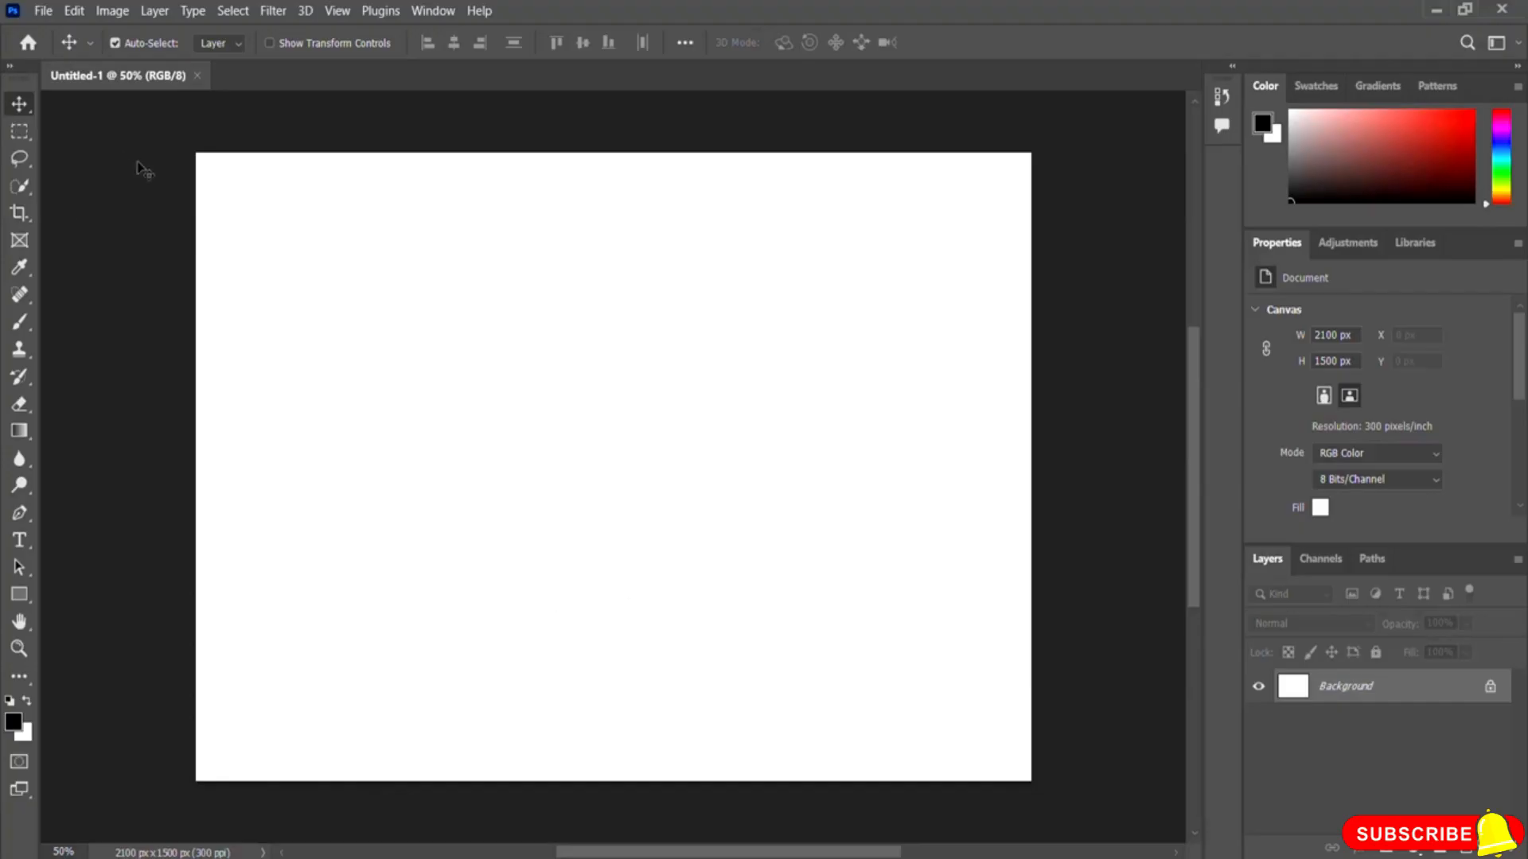
Step: Open the negative-space-flowers-color-forest-clouds-joel-holland-thumb-1 meadow image from the Photoshop Resource File folder
click(43, 11)
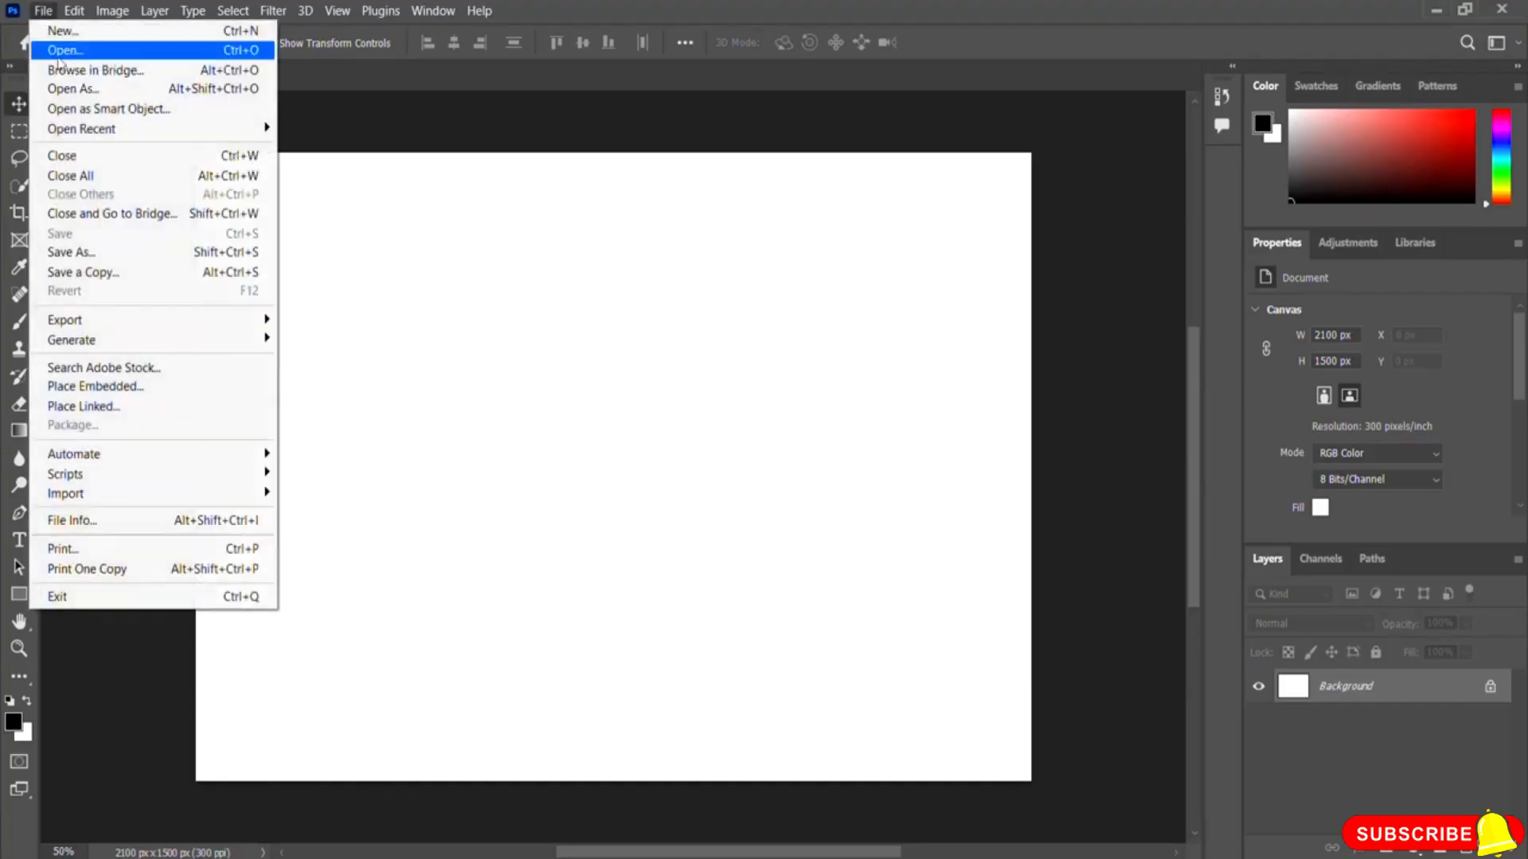
click(143, 56)
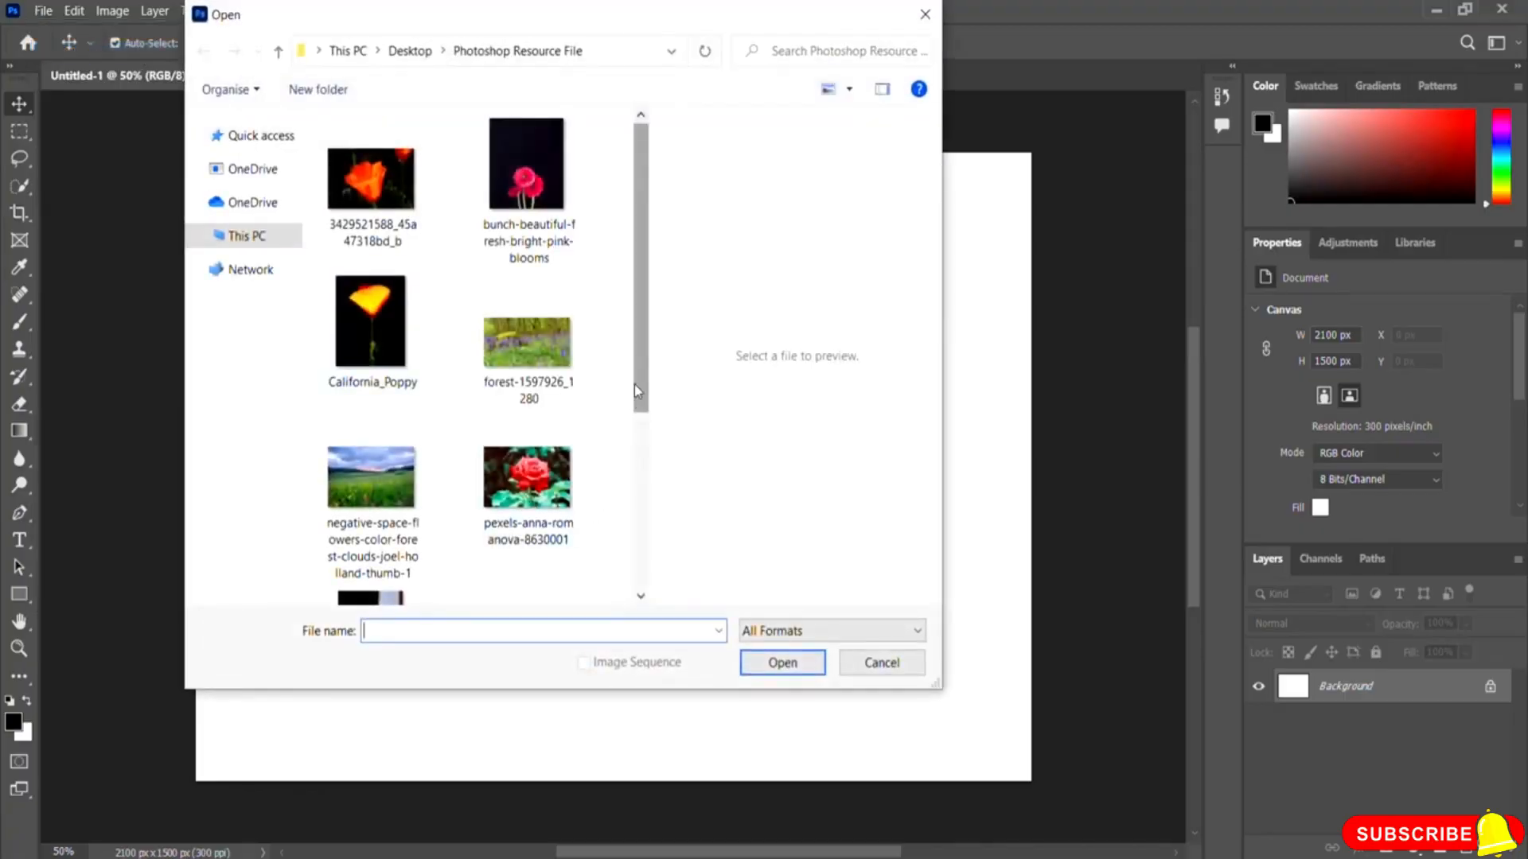
drag(637, 390, 637, 452)
click(350, 402)
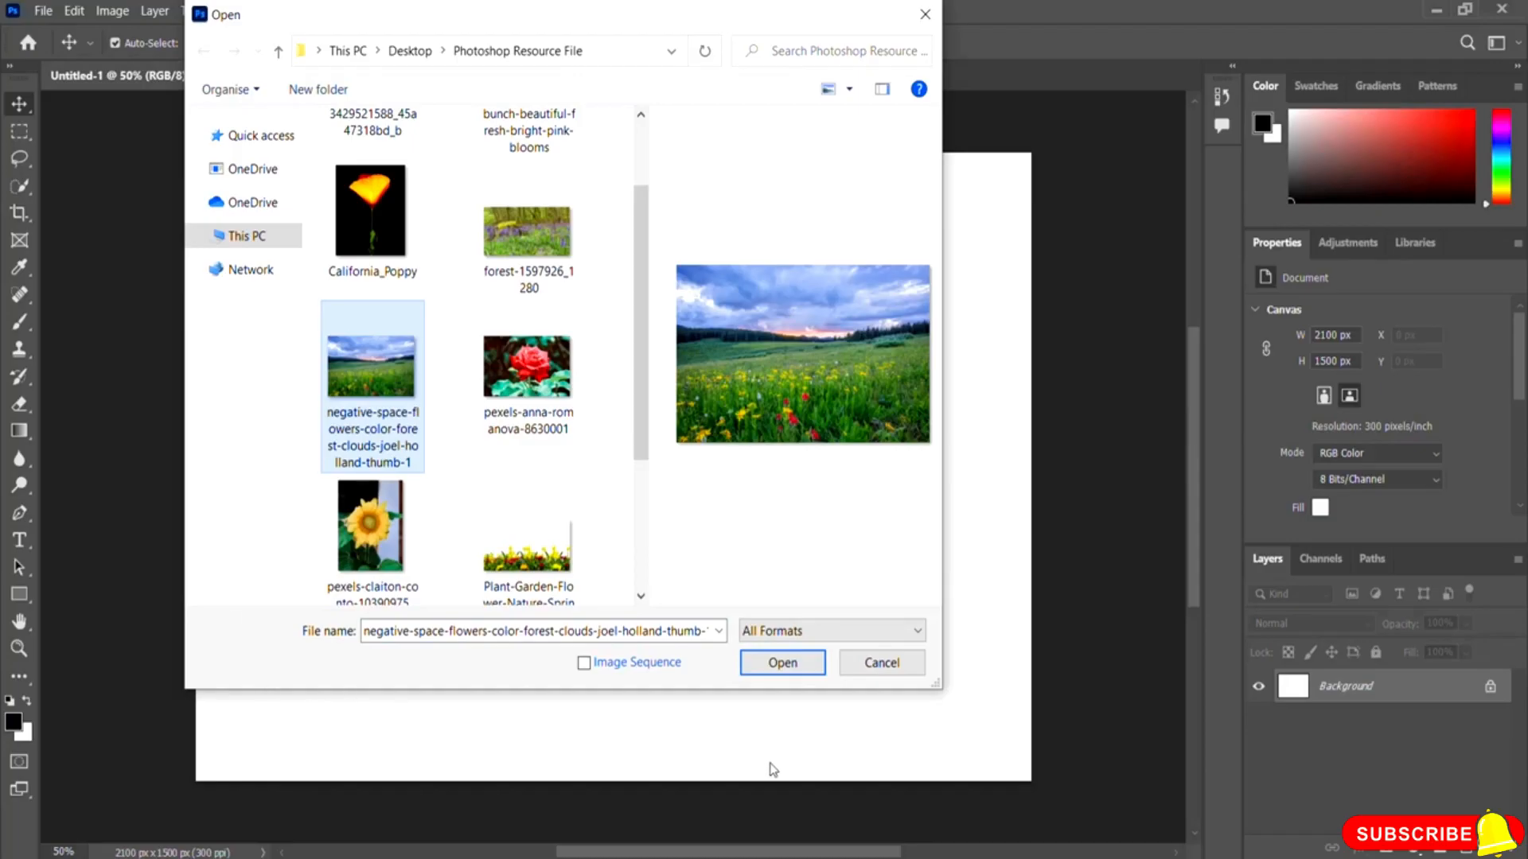
click(779, 665)
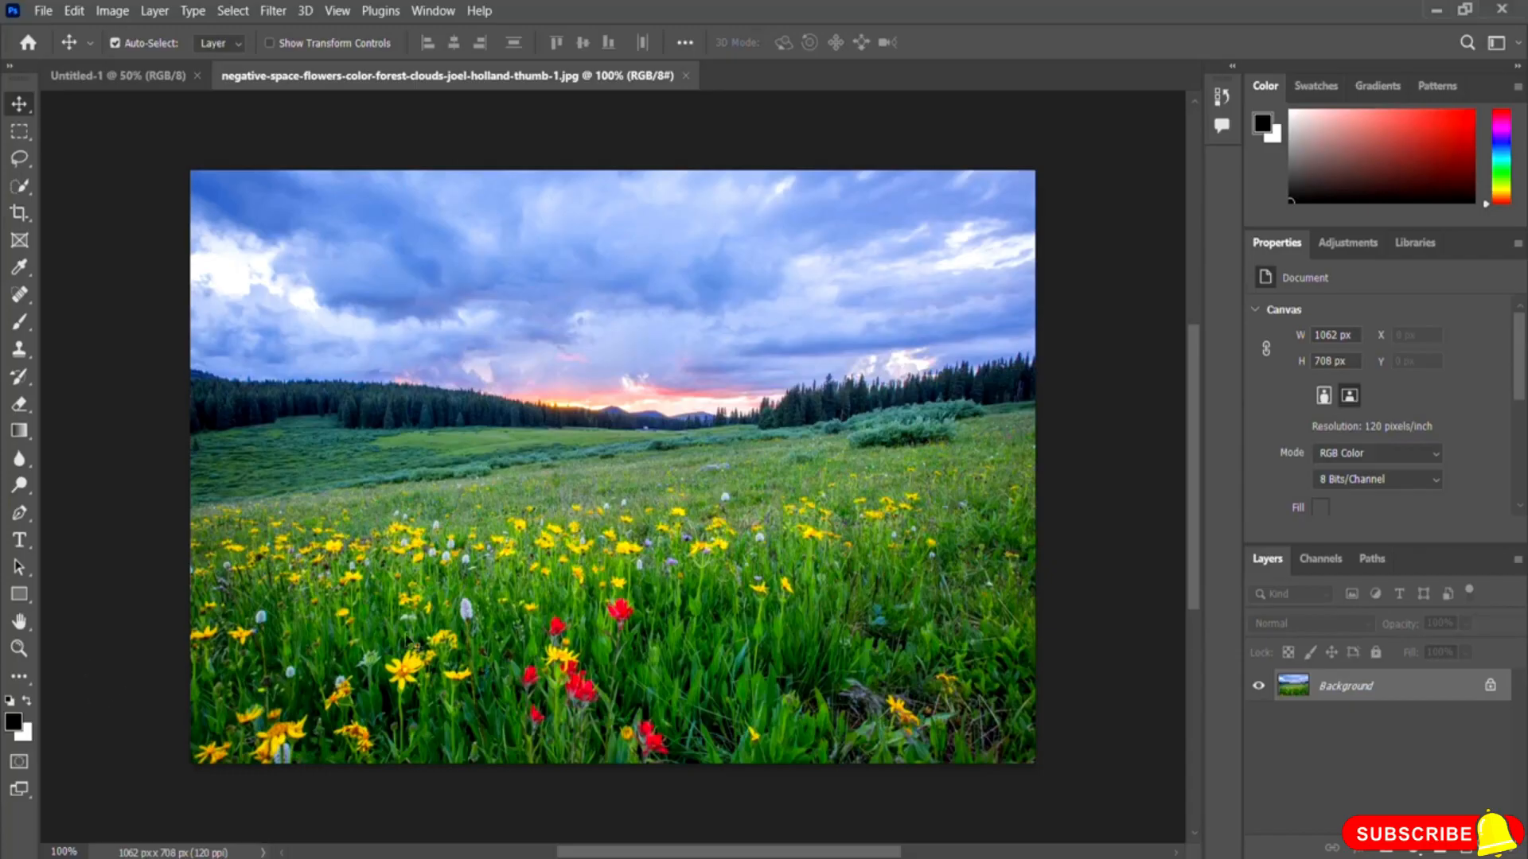
Step: Add a Brightness/Contrast adjustment layer and try several Brightness values before setting Brightness back to 0
click(1349, 249)
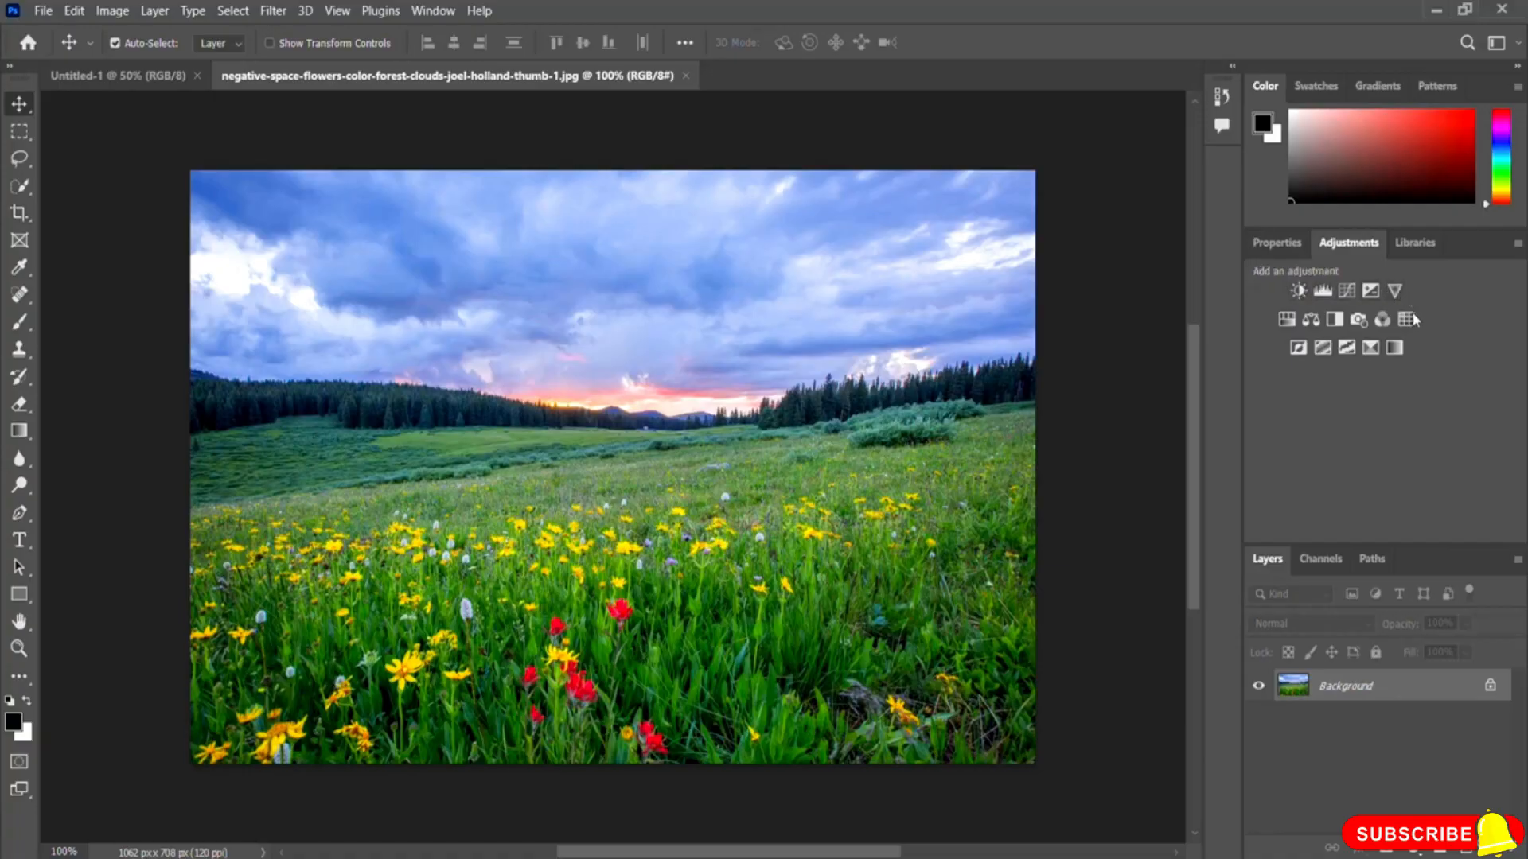
click(1299, 291)
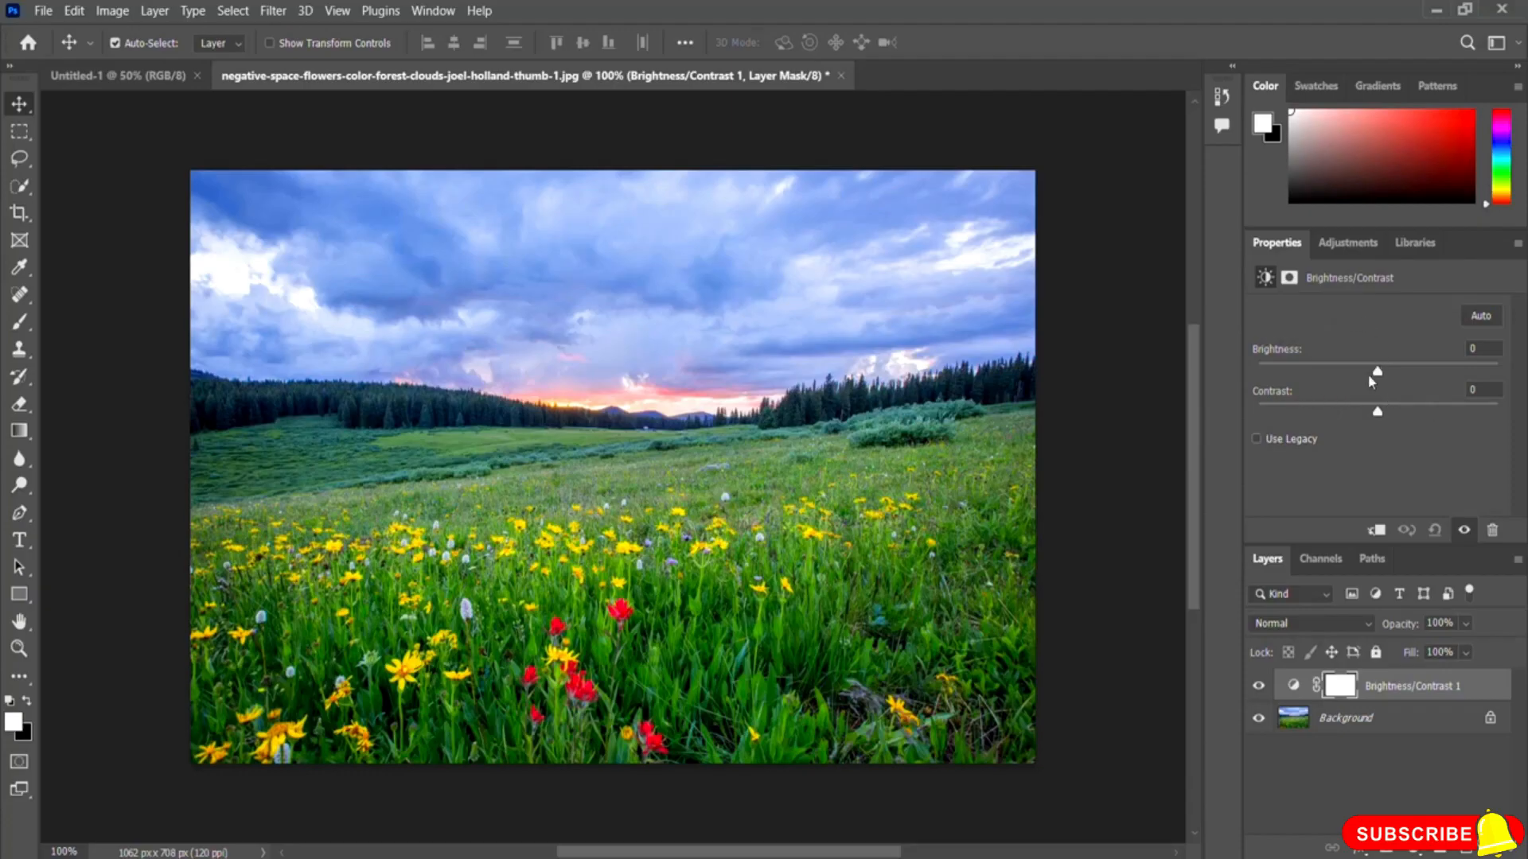
drag(1391, 373, 1435, 374)
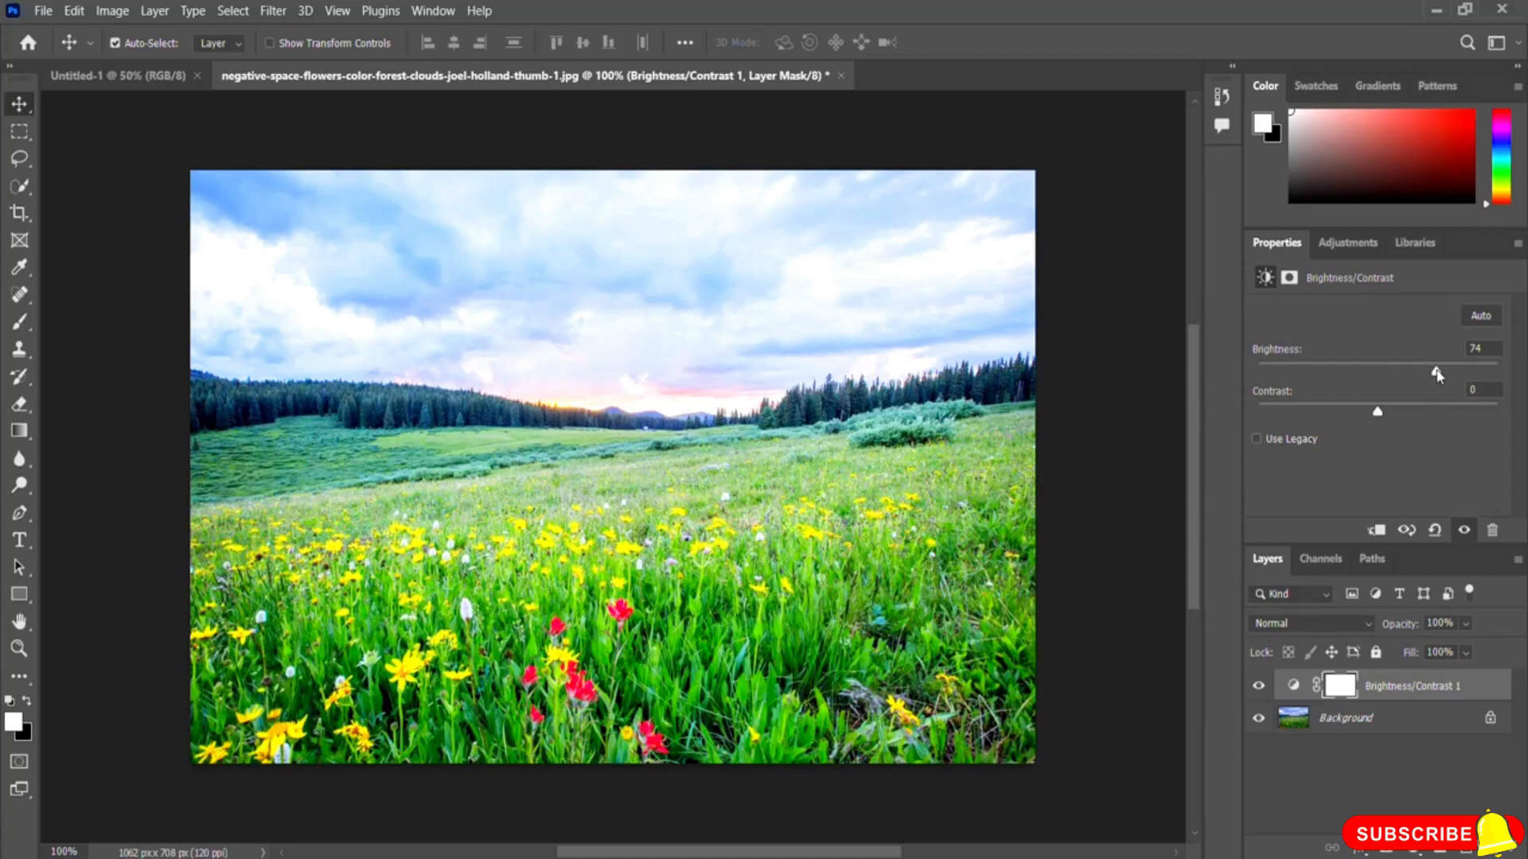
drag(1437, 375, 1299, 372)
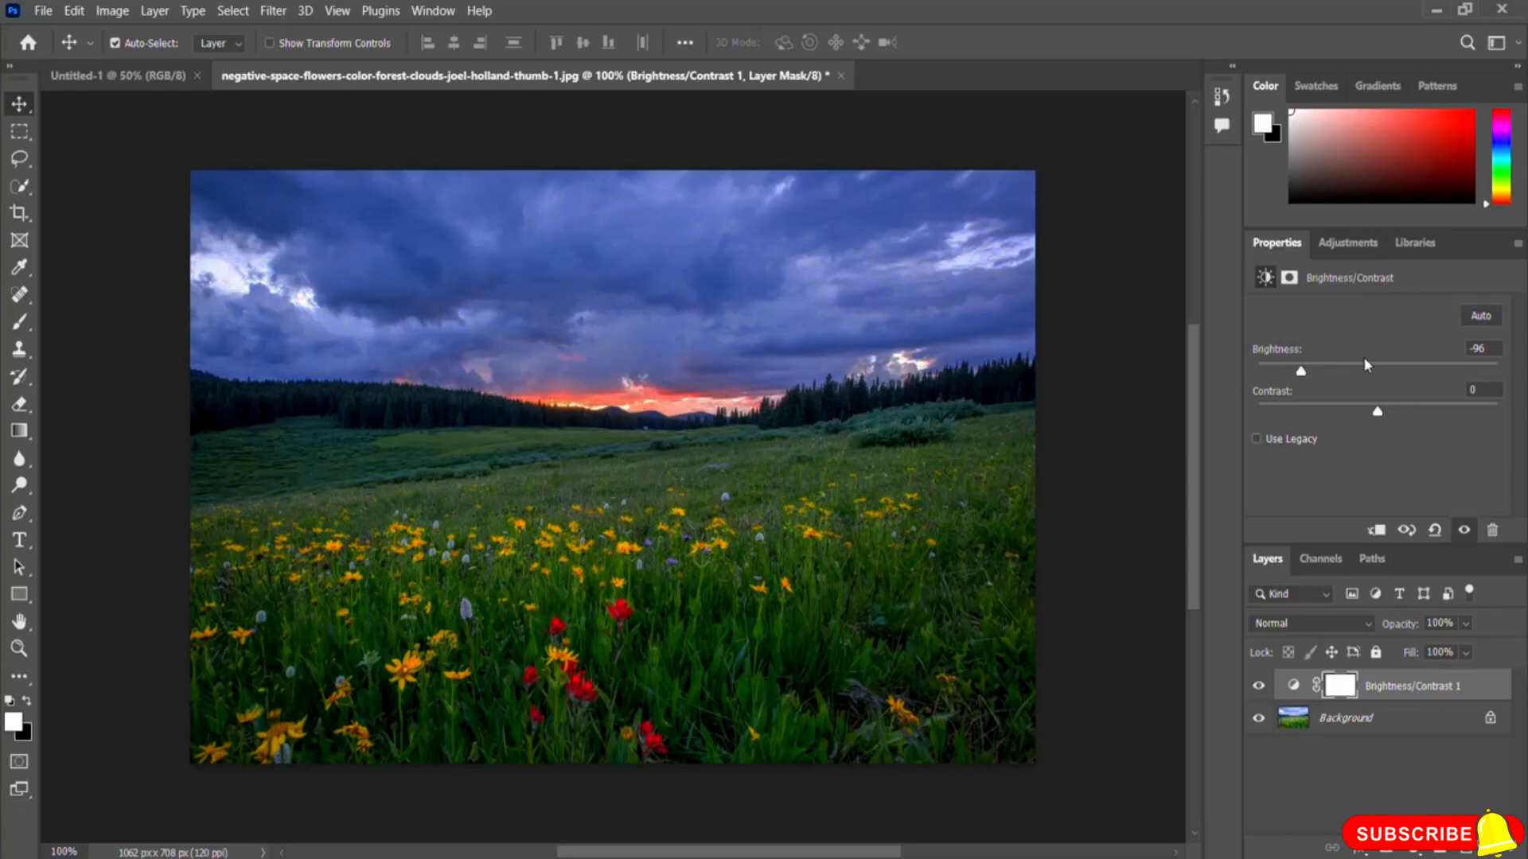
drag(1300, 372, 1260, 379)
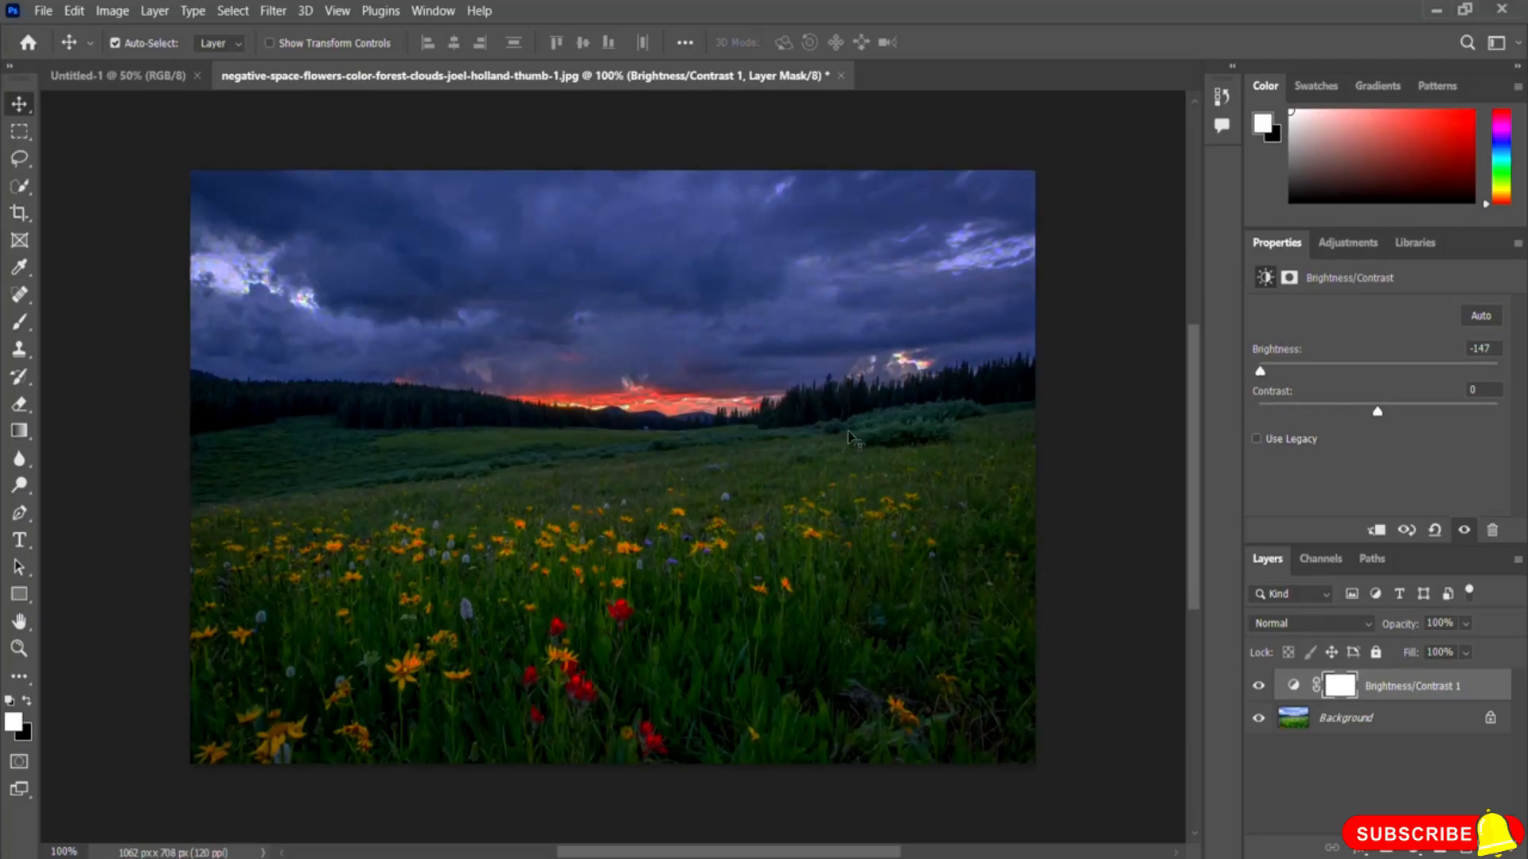
drag(1259, 371, 1516, 381)
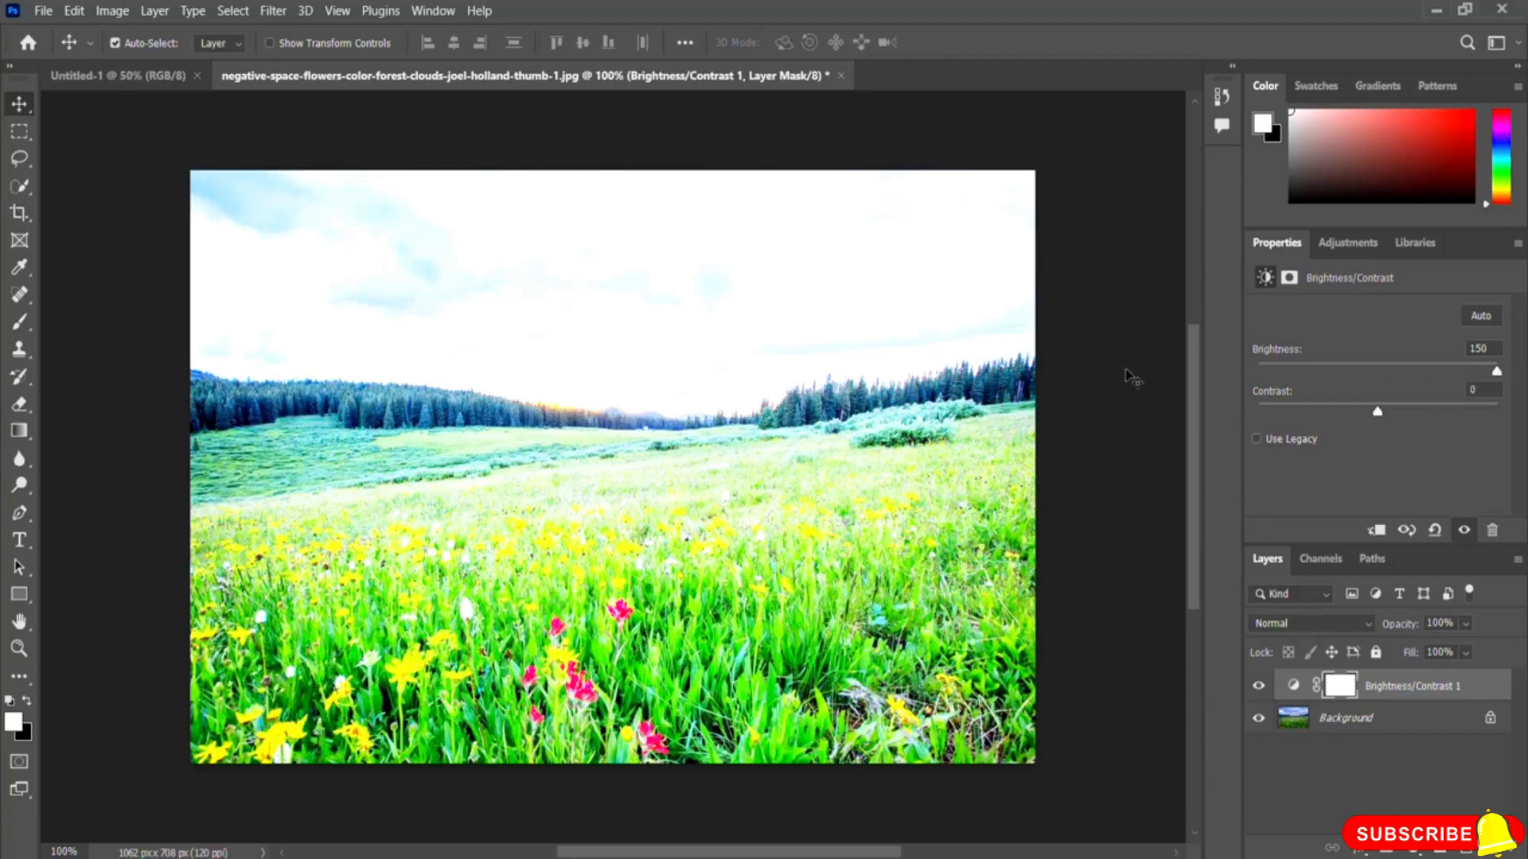
click(1477, 349)
text(0)
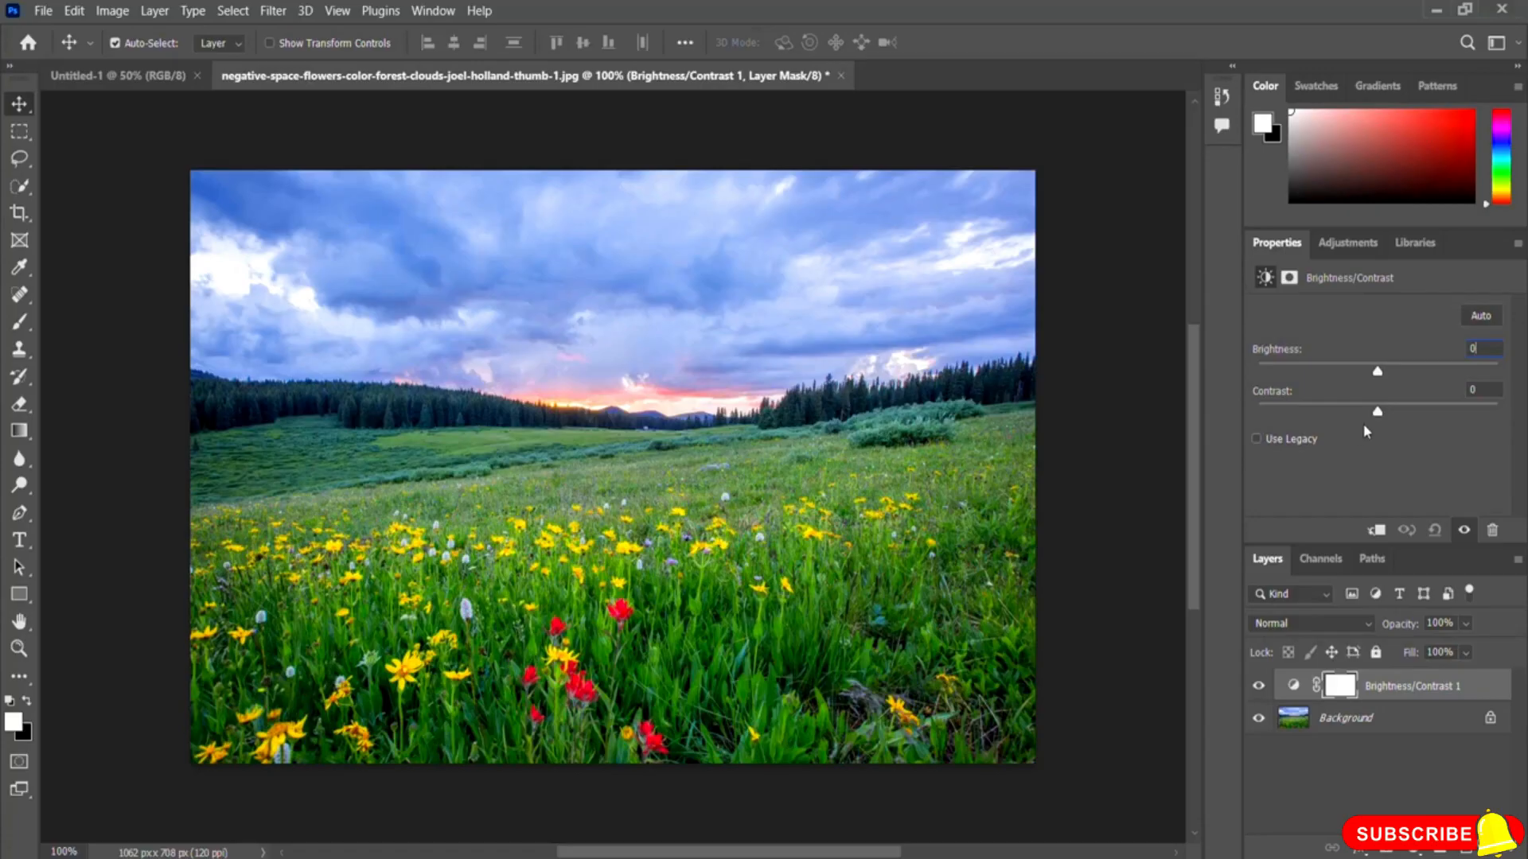
Step: Try Contrast at 100 and at -50, toggling the adjustment layer's visibility to compare each
drag(1377, 414, 1515, 433)
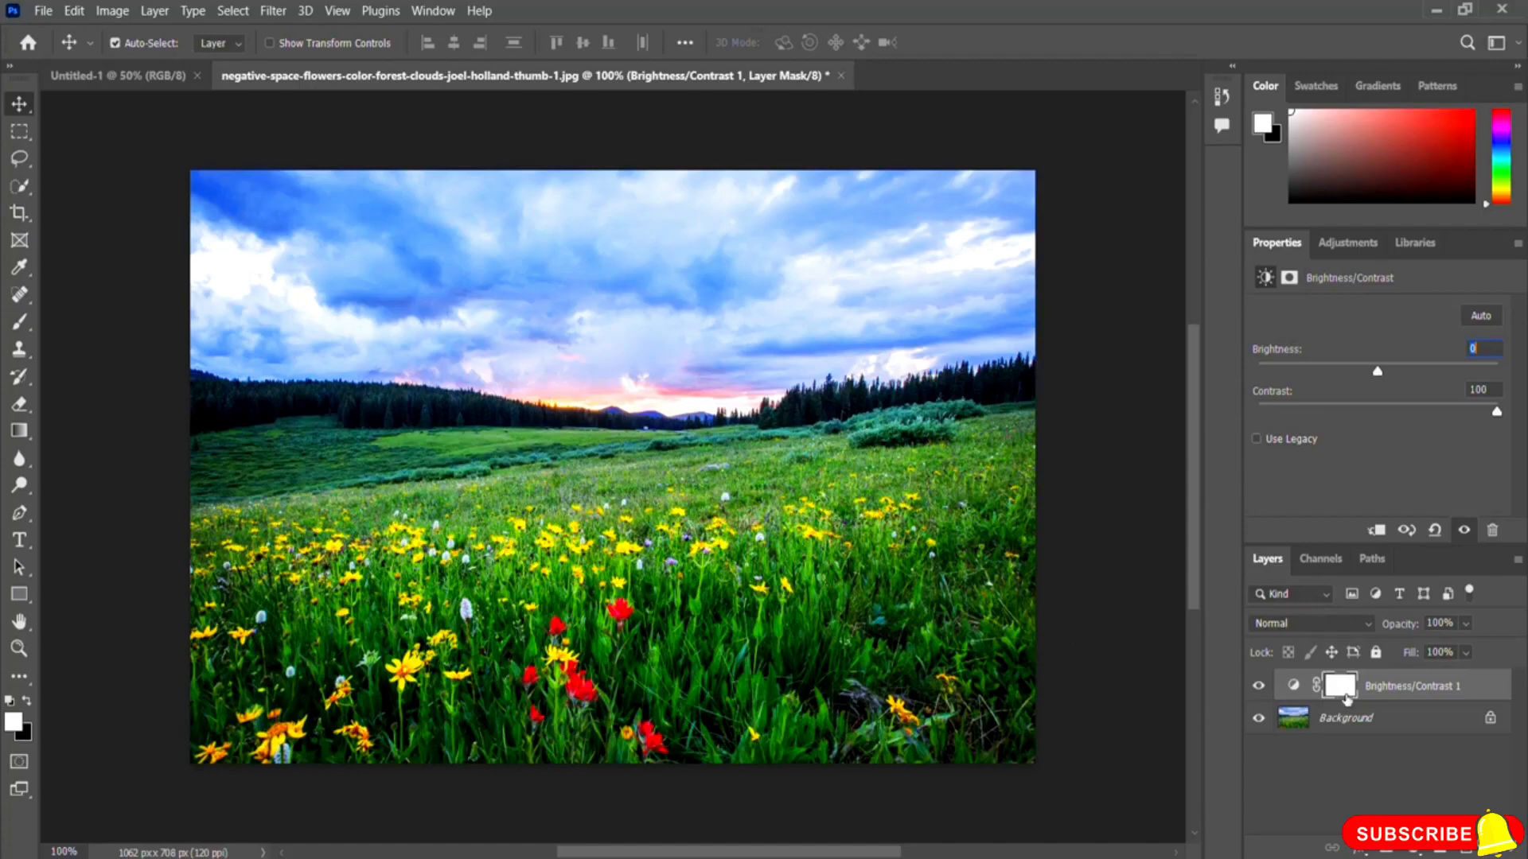
click(1257, 686)
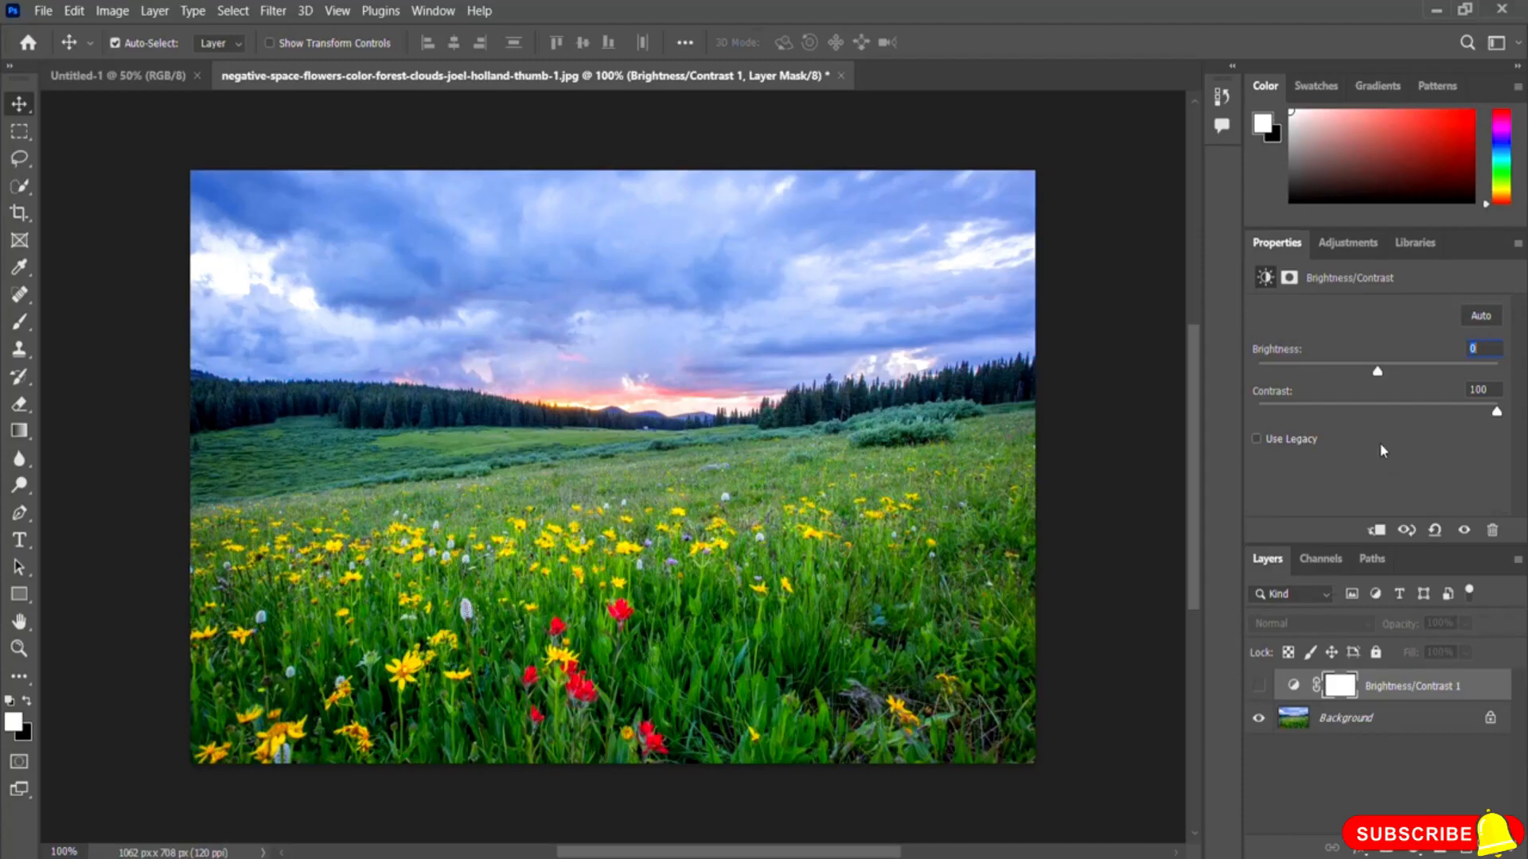
click(1258, 686)
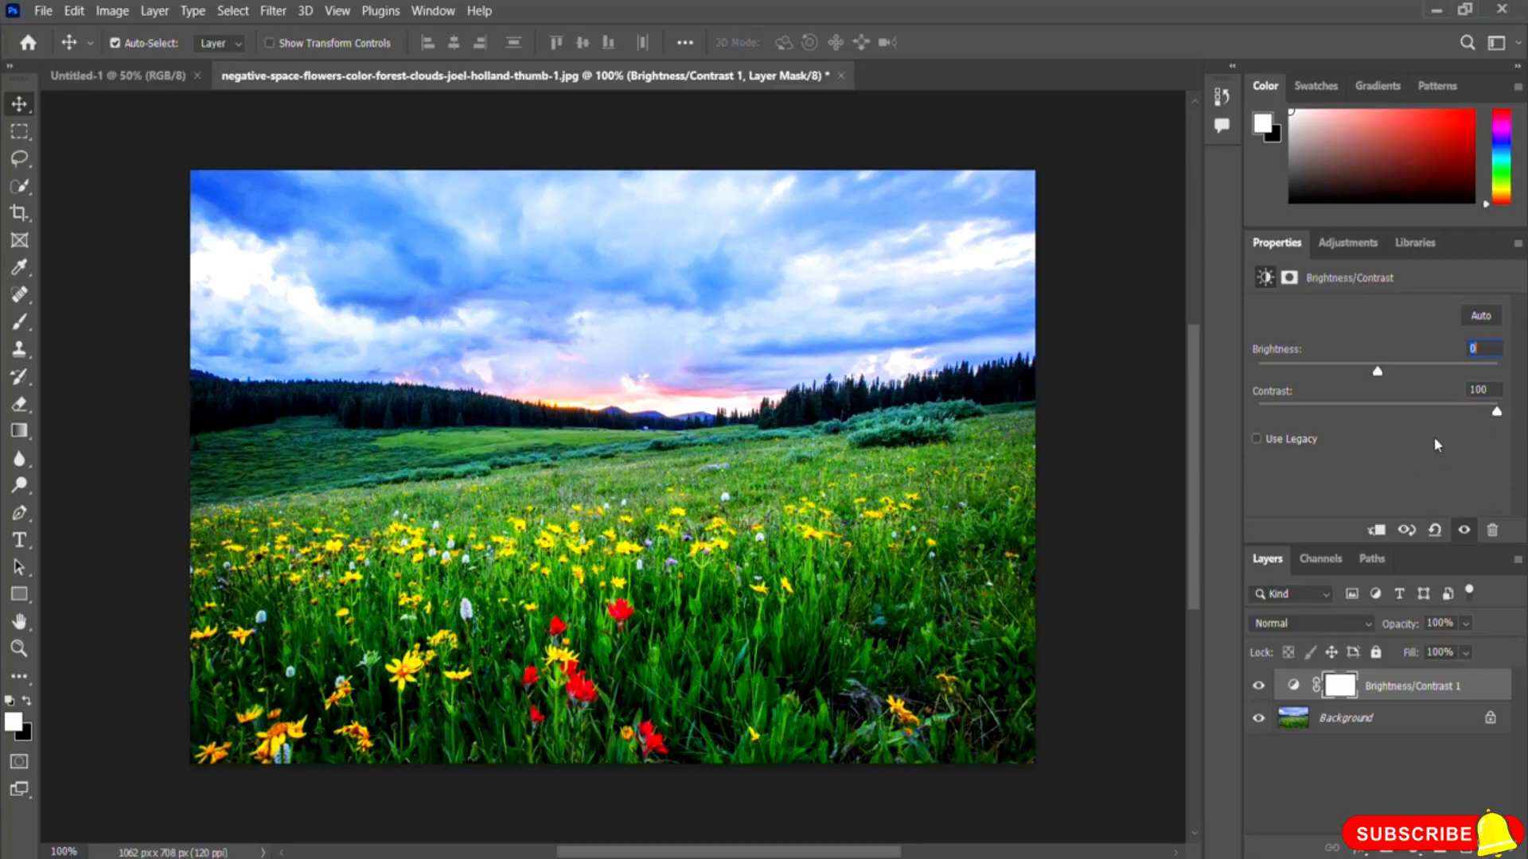
drag(1496, 412, 1255, 413)
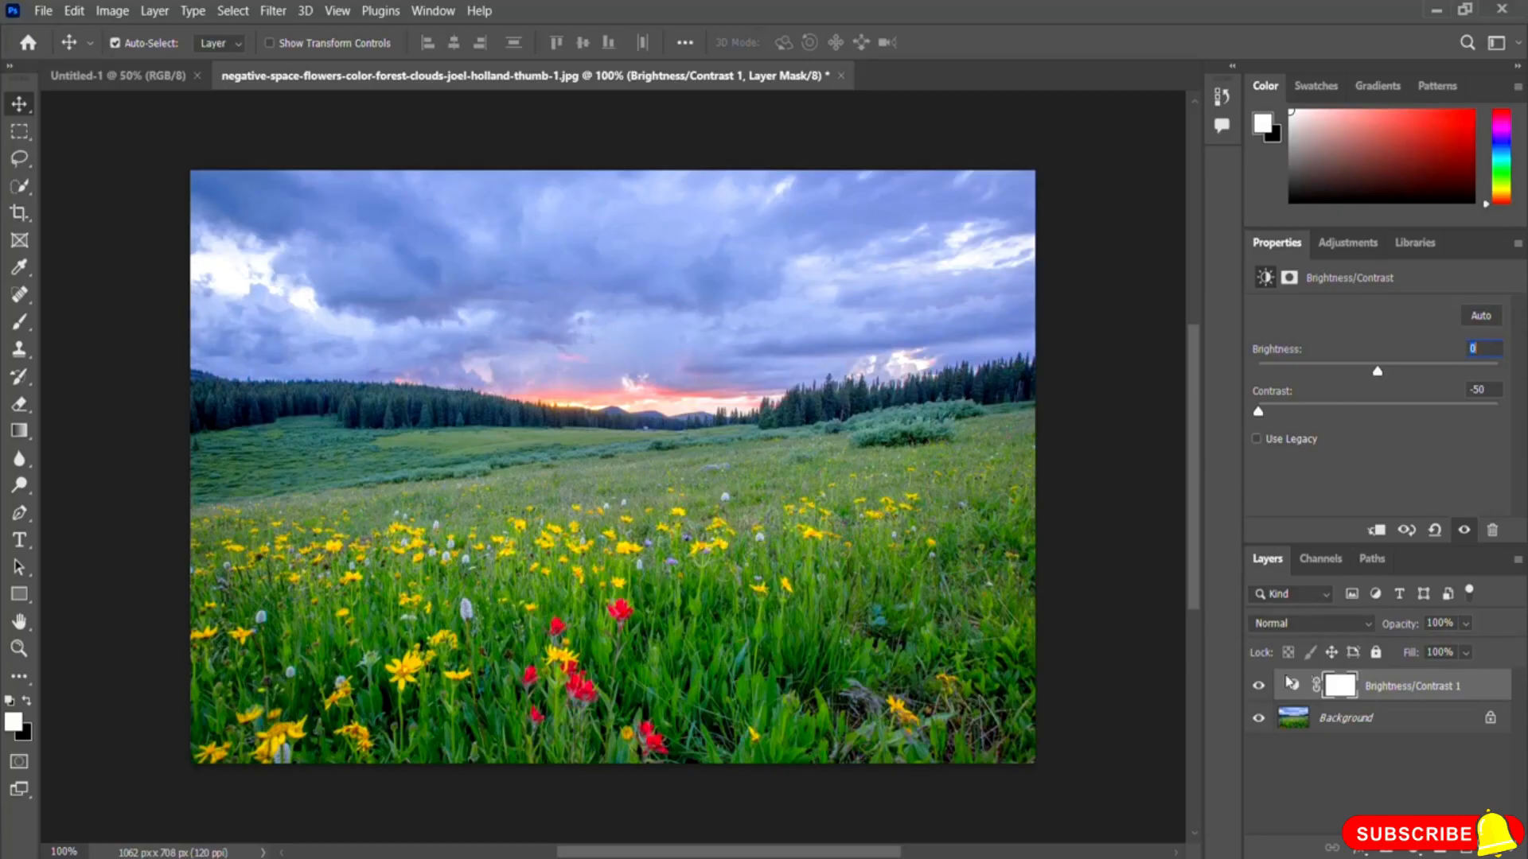
click(1257, 689)
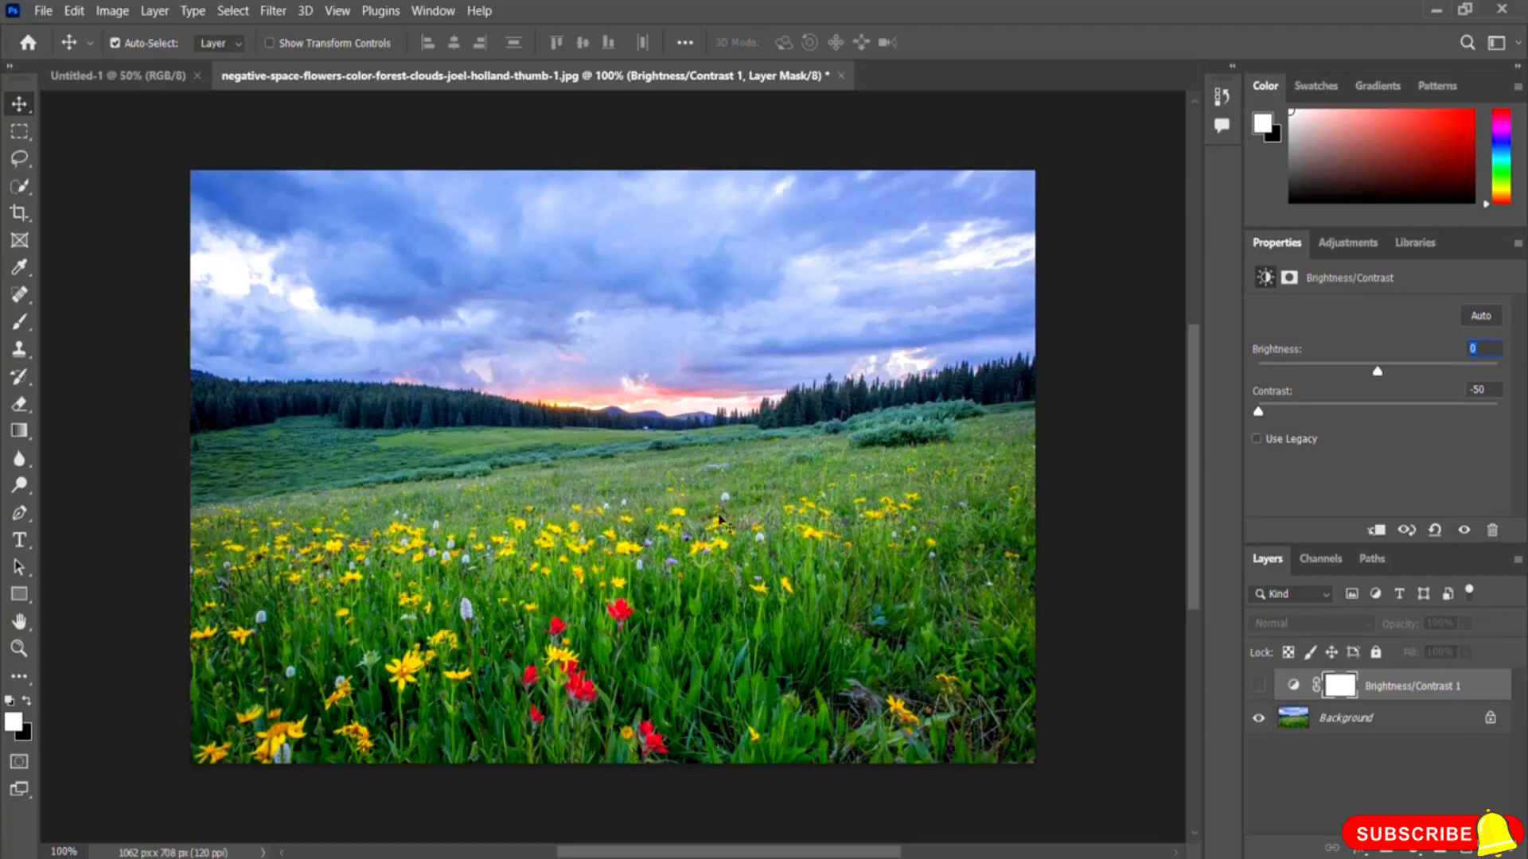
click(1257, 689)
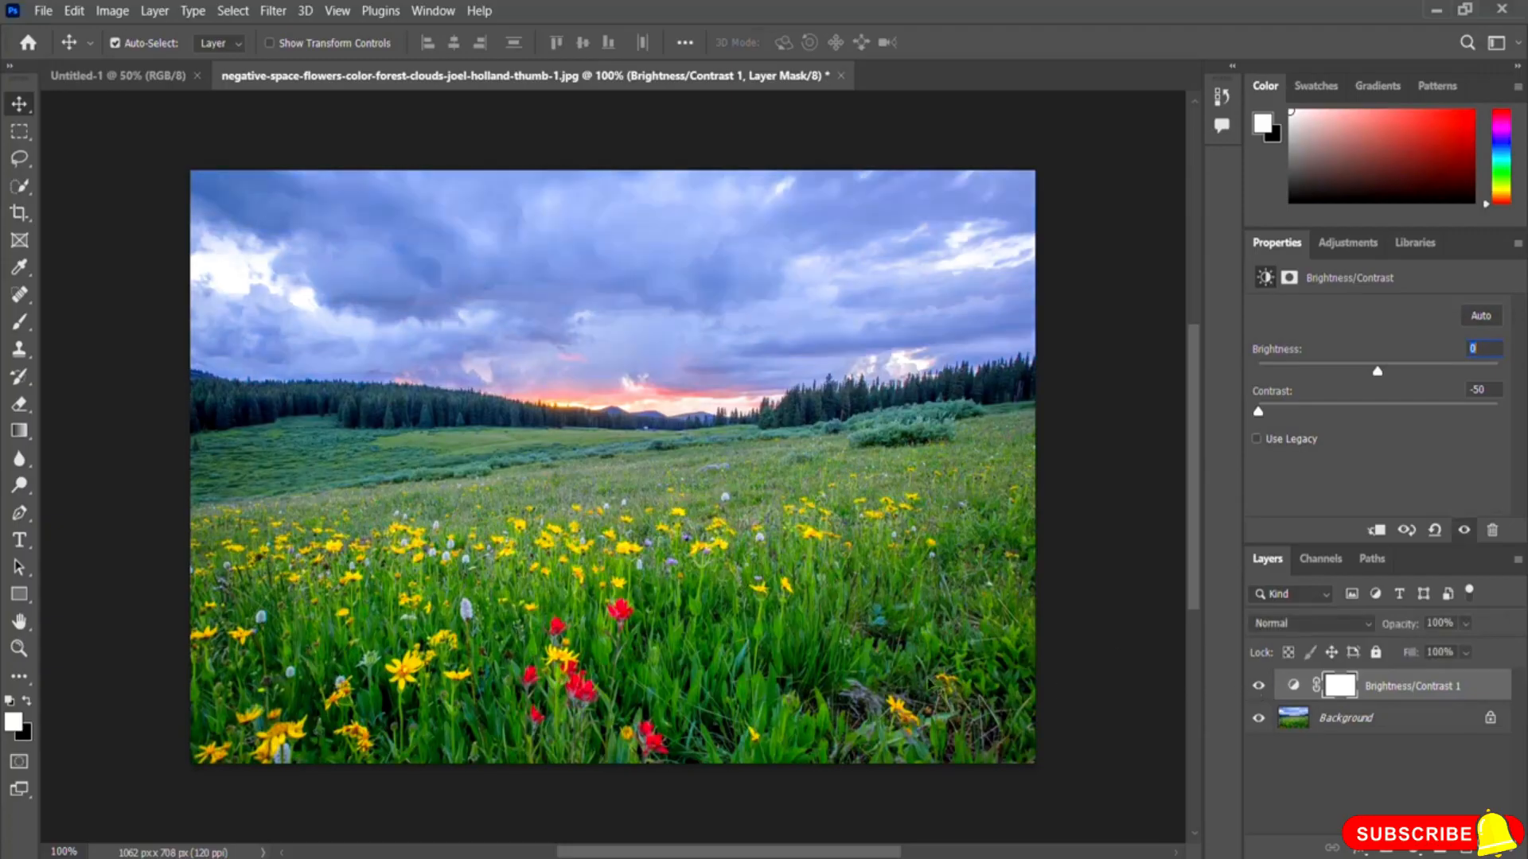
Step: Set Brightness to 21 and Contrast to 62, then toggle the adjustment layer's visibility to compare before and after
drag(1259, 413, 1449, 419)
drag(1377, 372, 1452, 413)
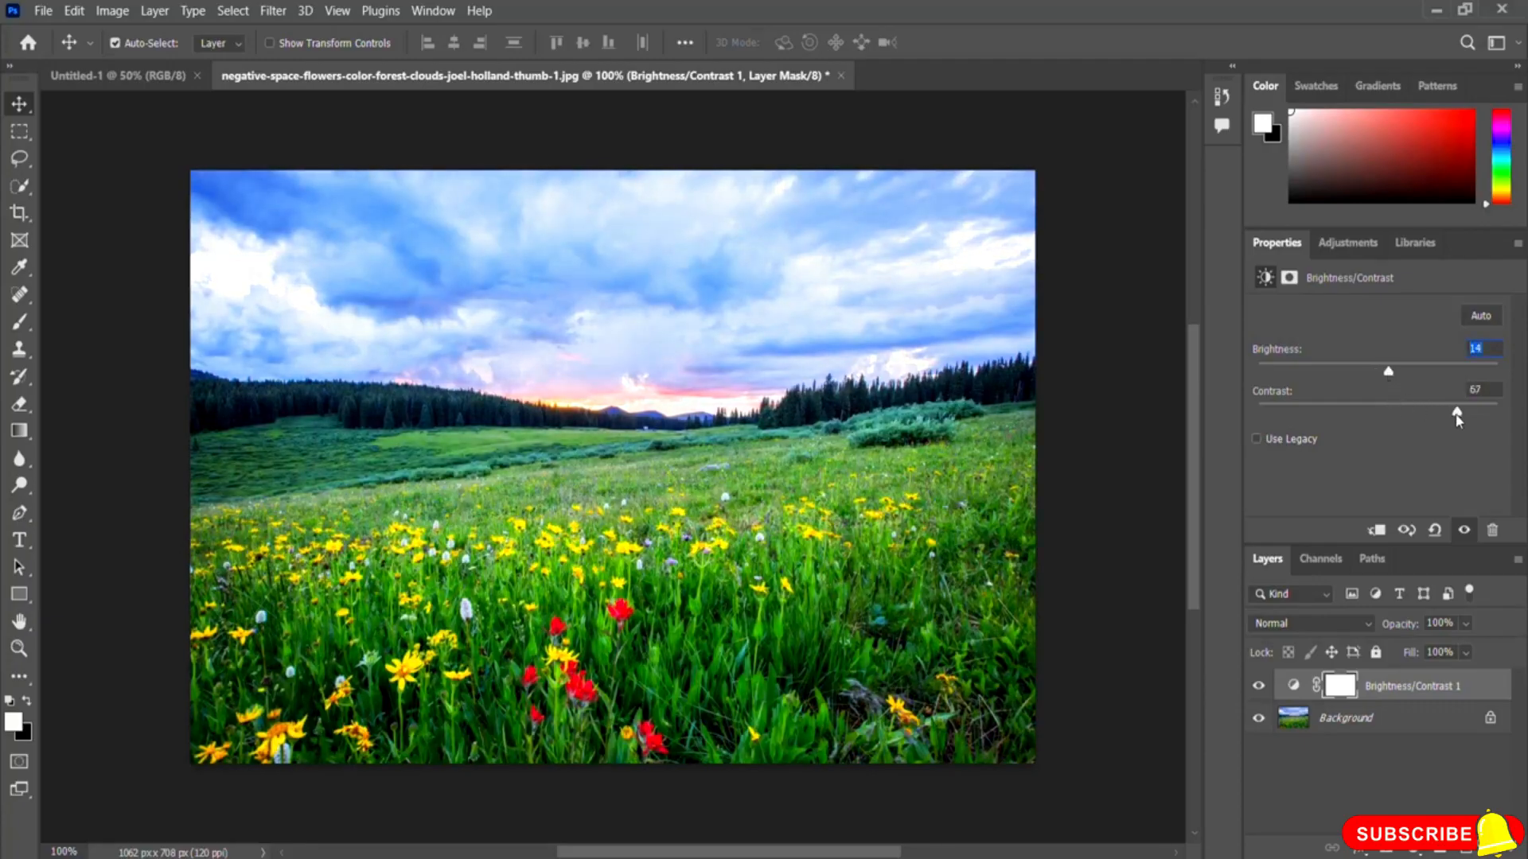
drag(1388, 373, 1394, 373)
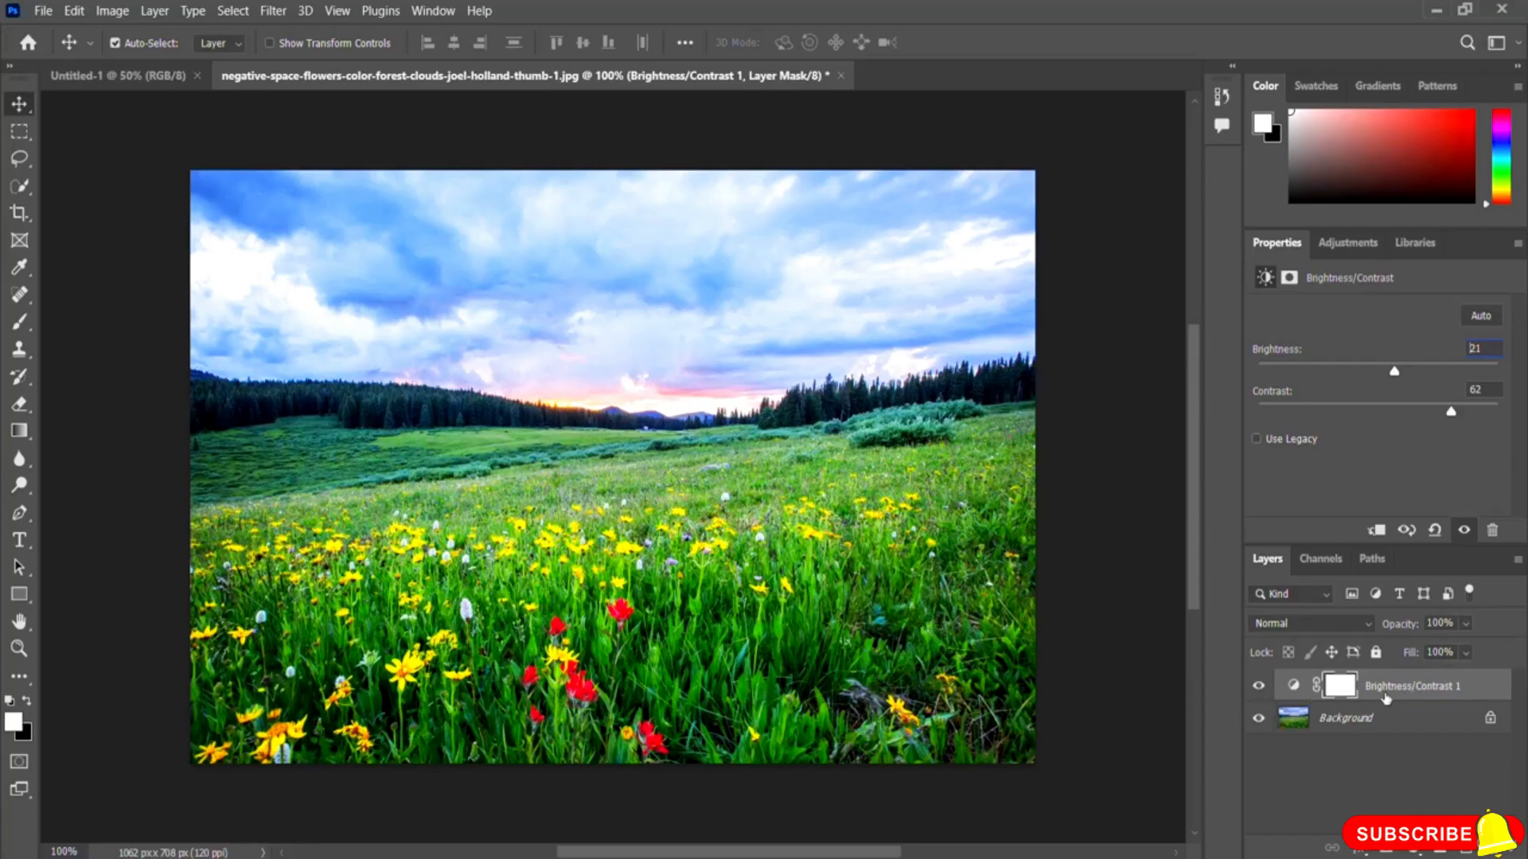
click(1259, 688)
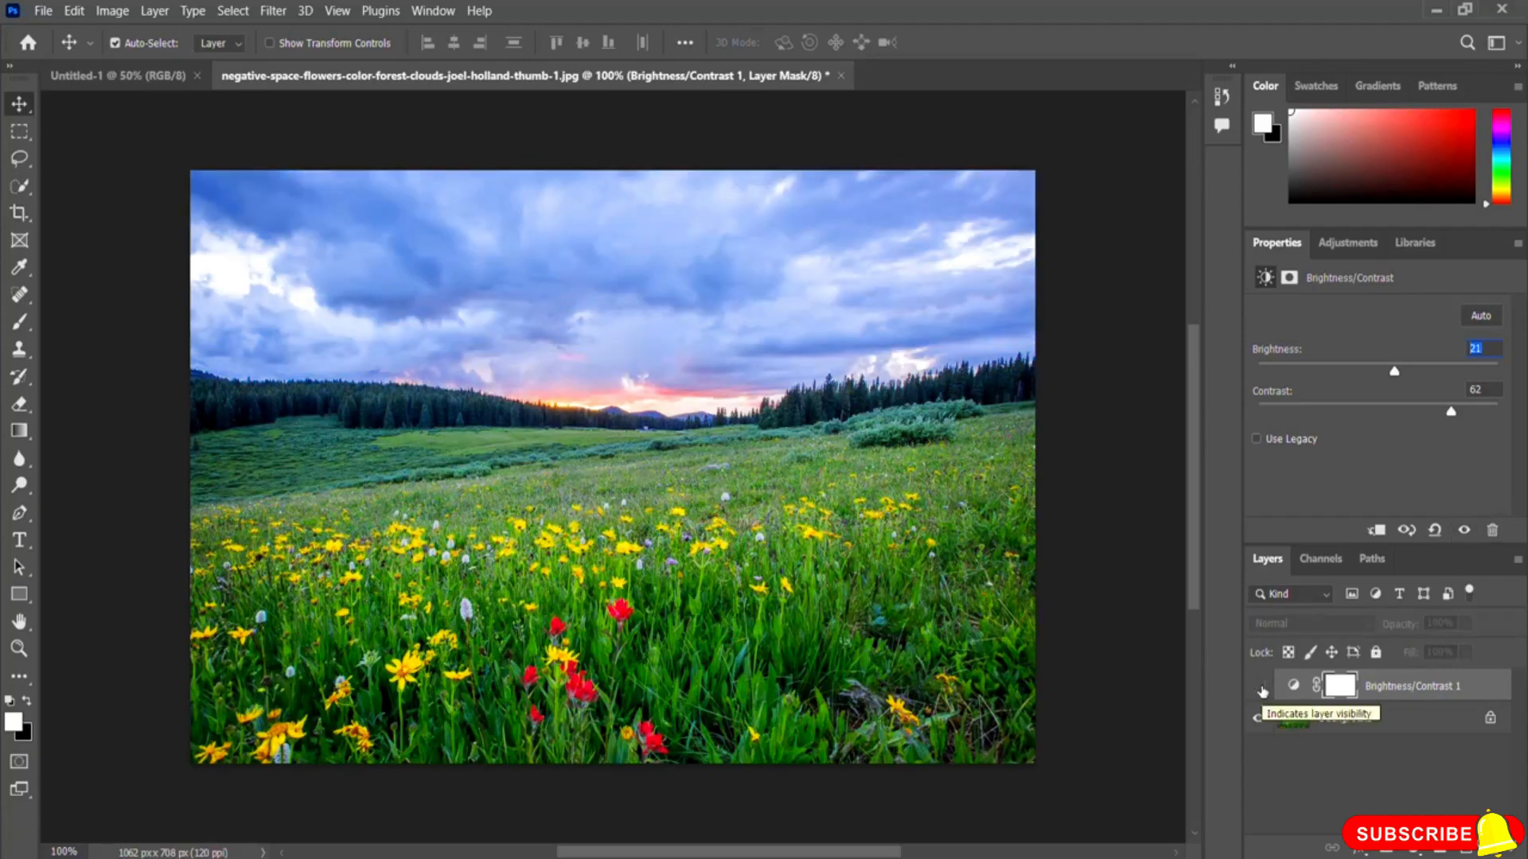
click(1258, 686)
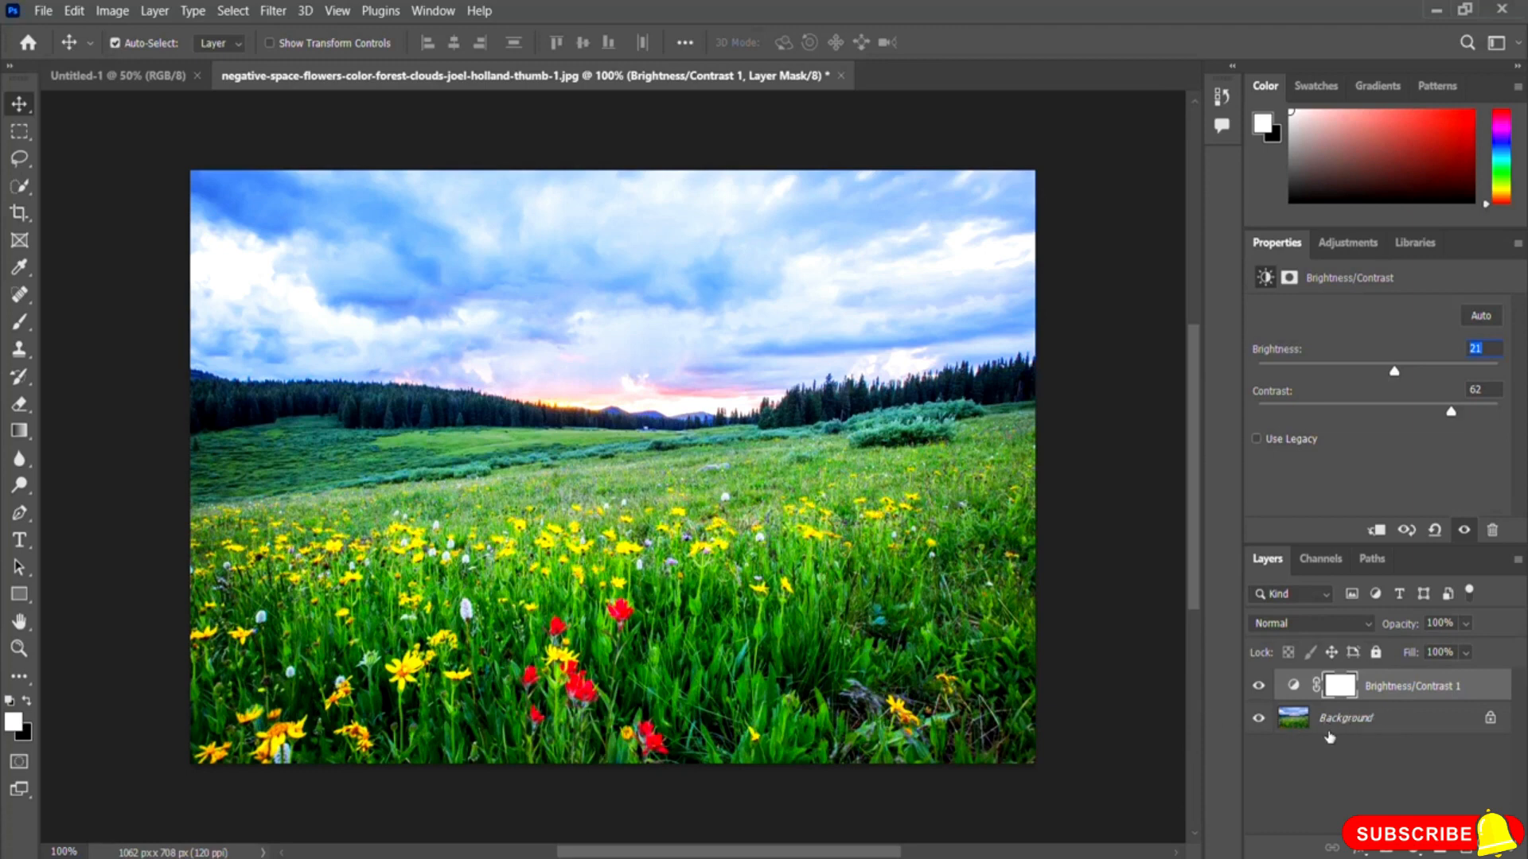
click(1477, 690)
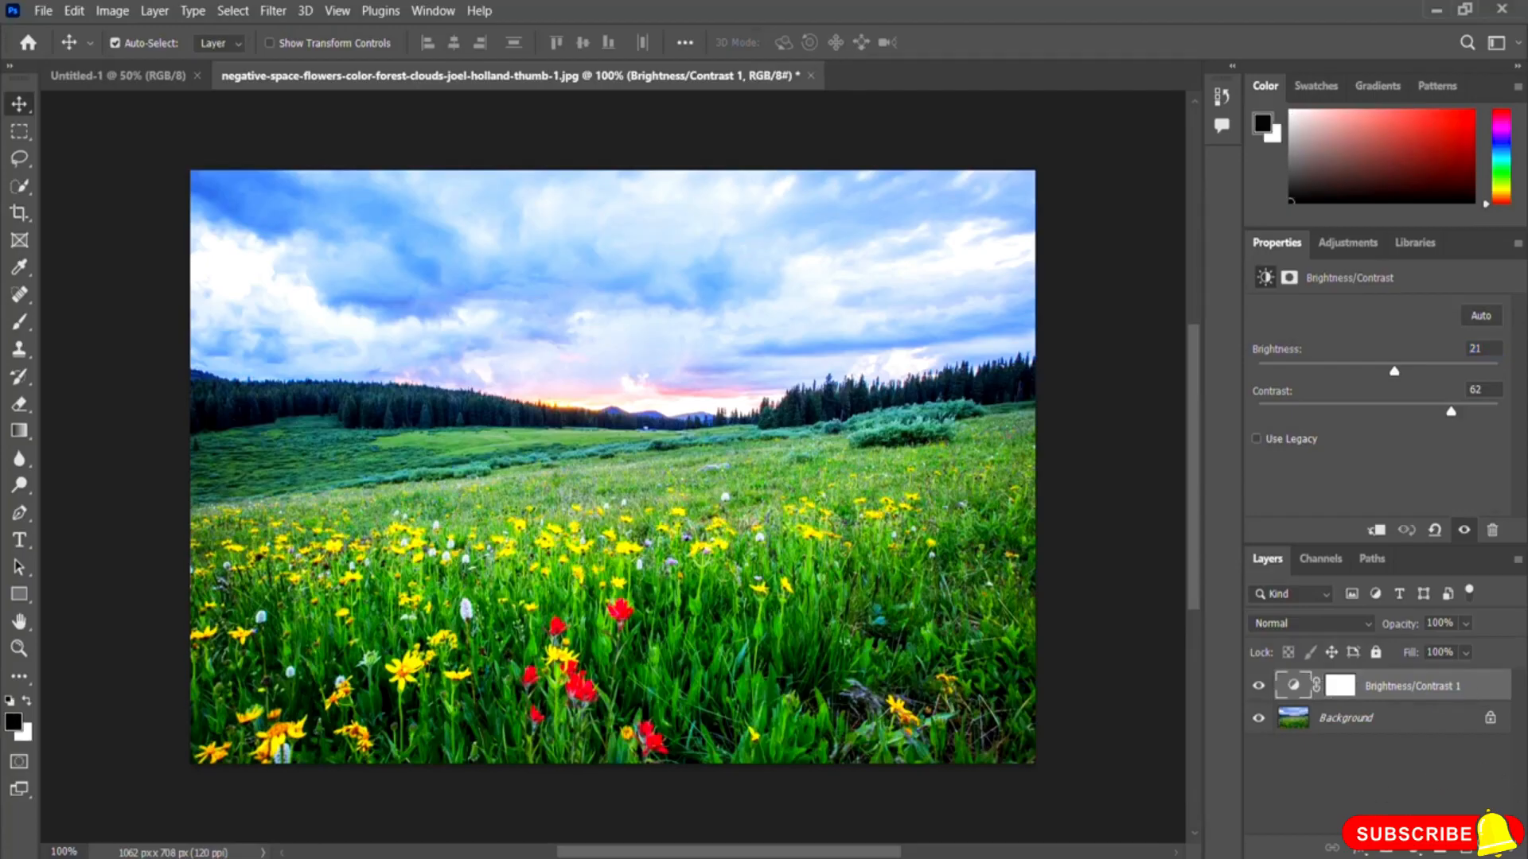
Step: Delete the Brightness/Contrast adjustment layer and add a Levels adjustment layer to the meadow image
click(1496, 850)
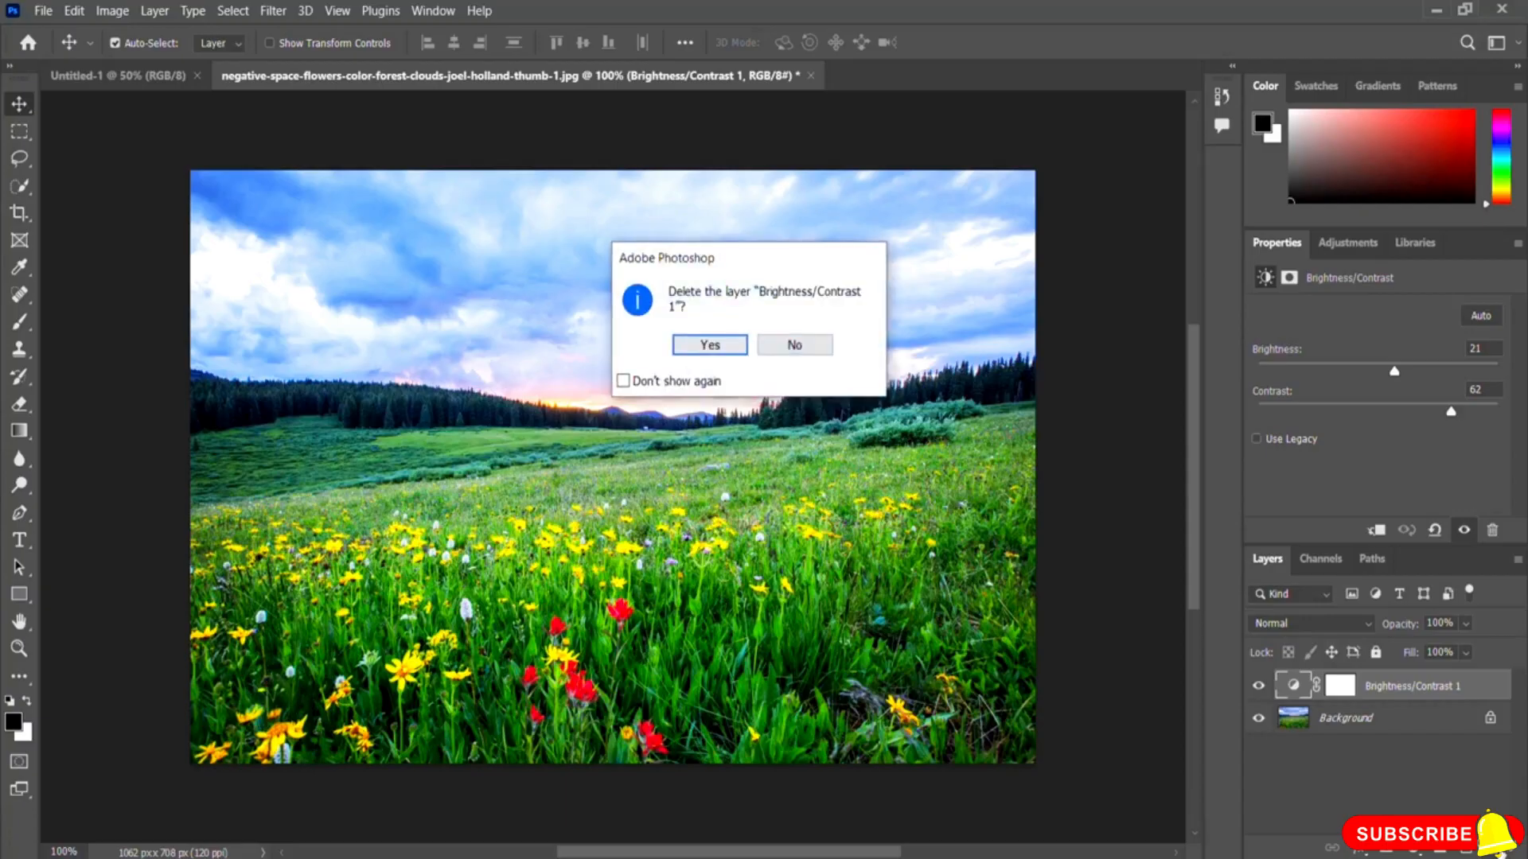
click(705, 346)
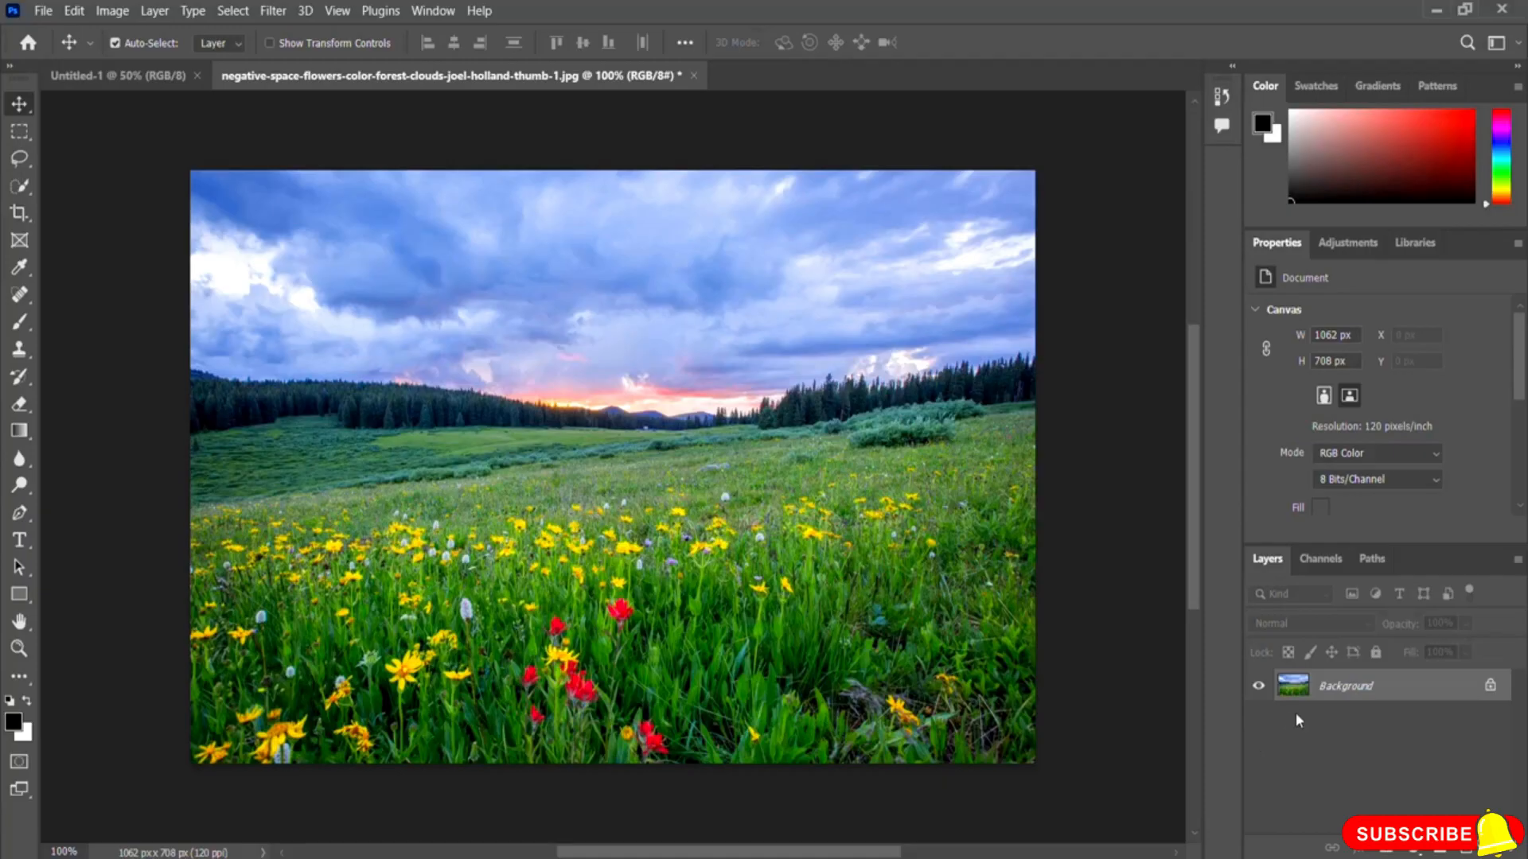
click(1352, 245)
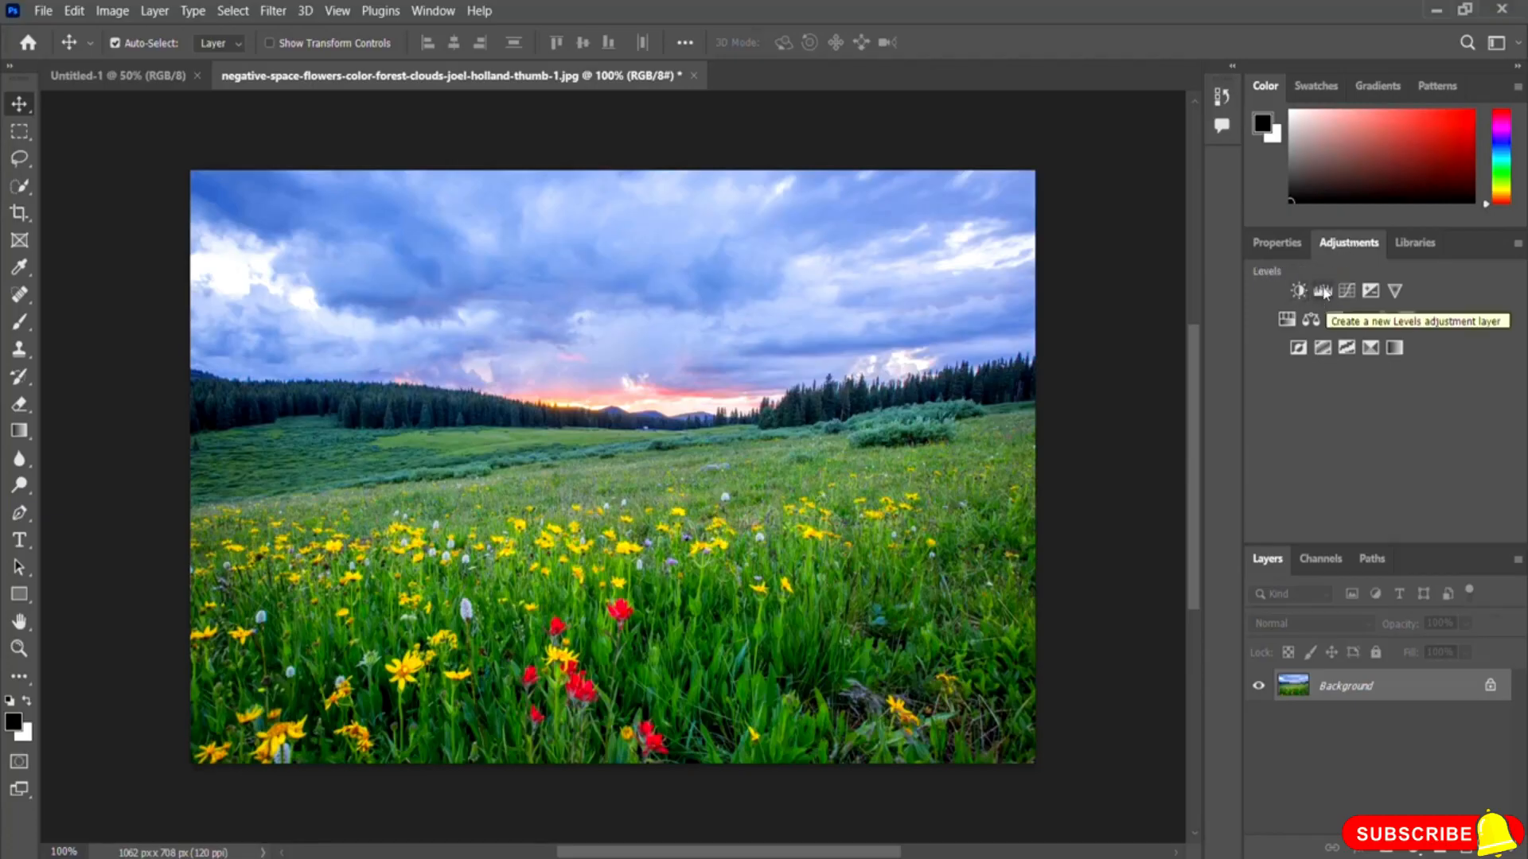
click(1322, 291)
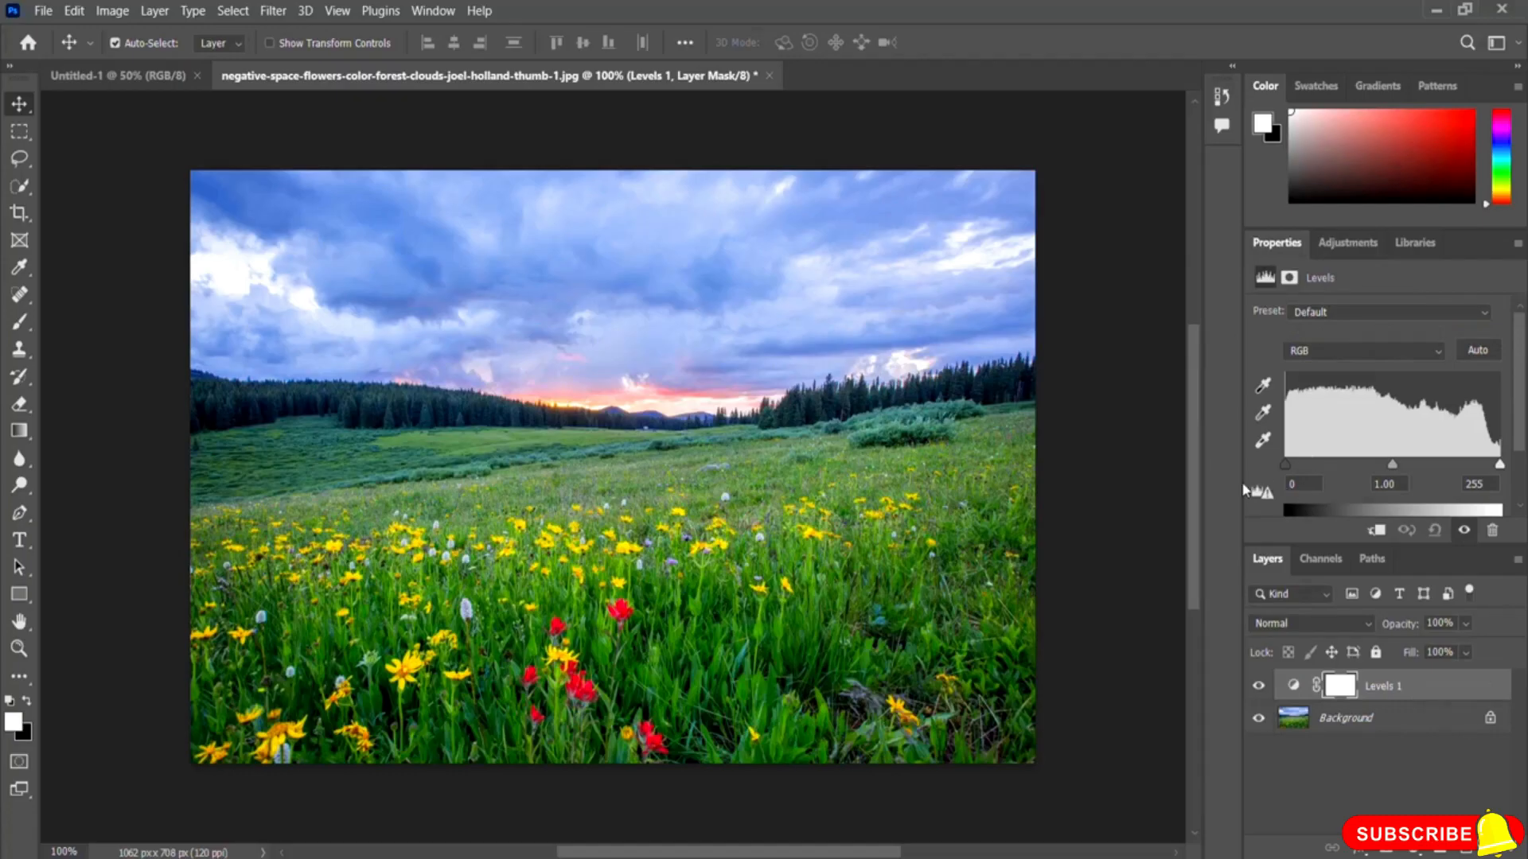
Step: Try the Levels shadow input at 55 and the highlight input at 197, returning each to 0 and 255
click(1285, 463)
drag(1286, 467, 1333, 468)
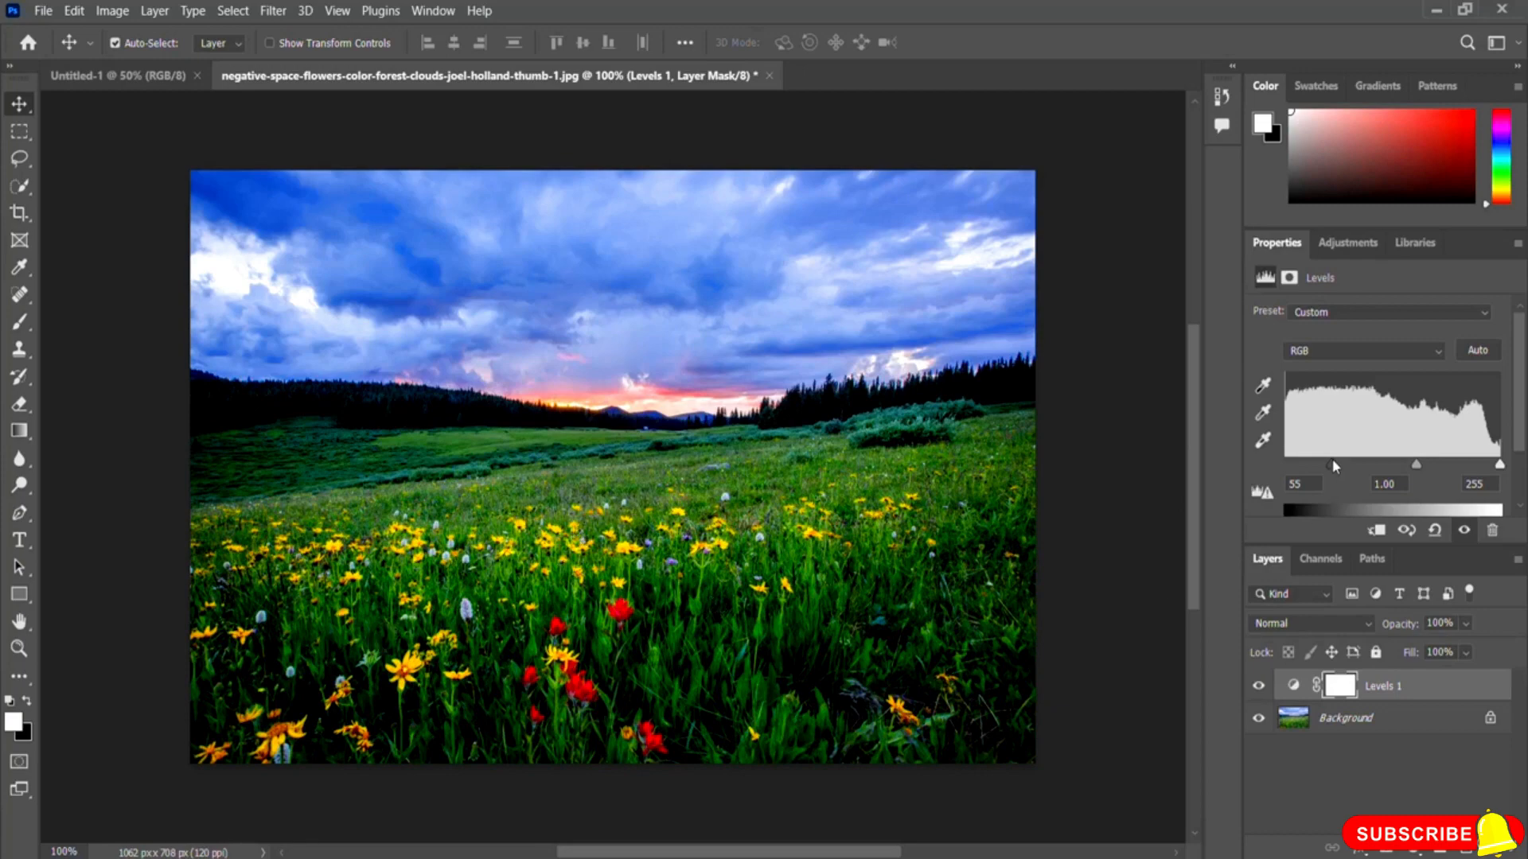
drag(1332, 464, 1292, 469)
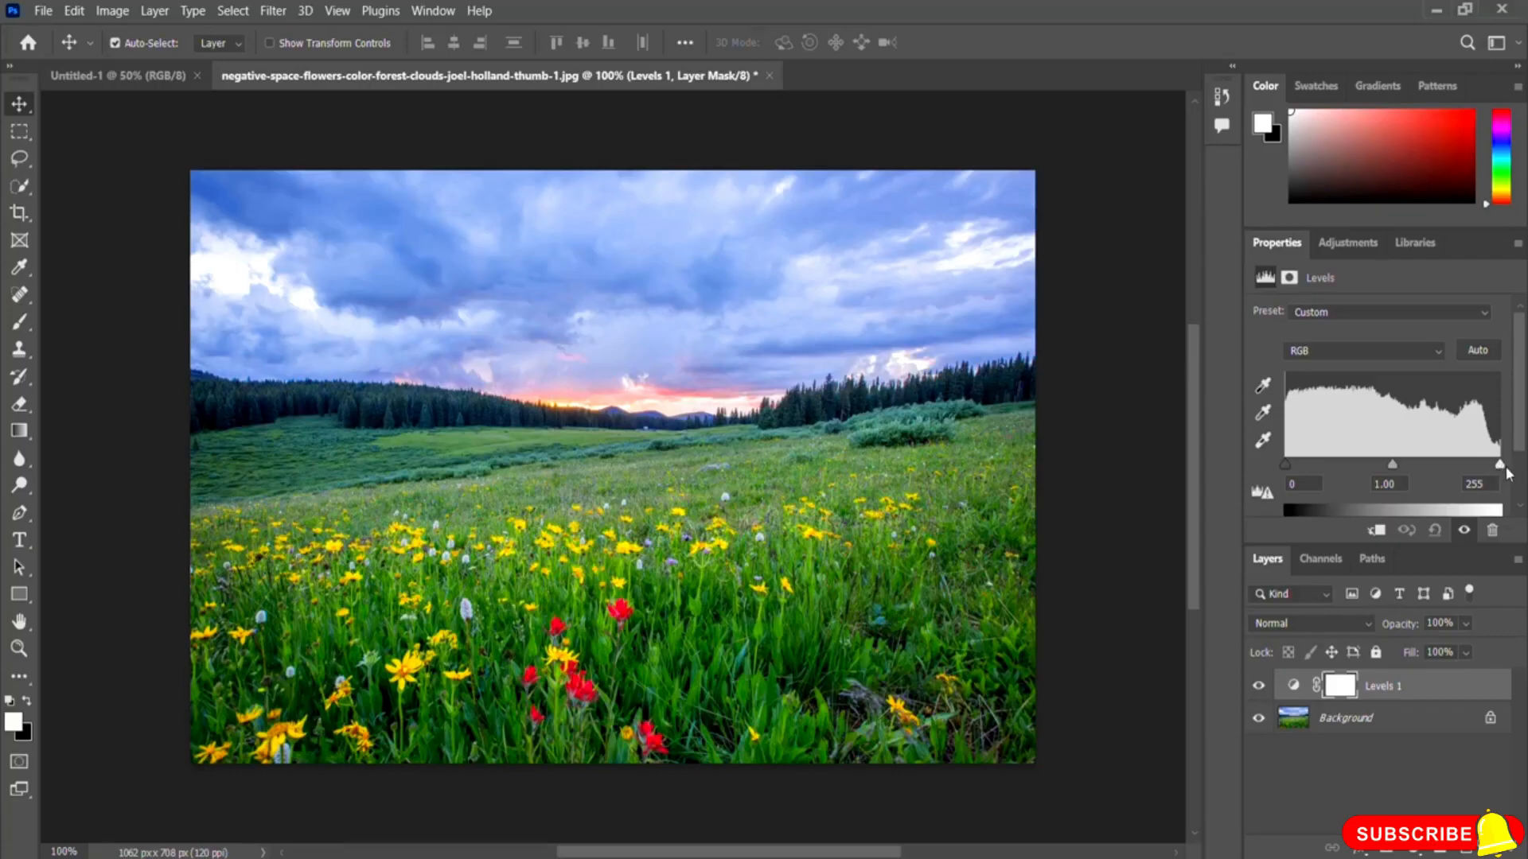
drag(1497, 470, 1450, 468)
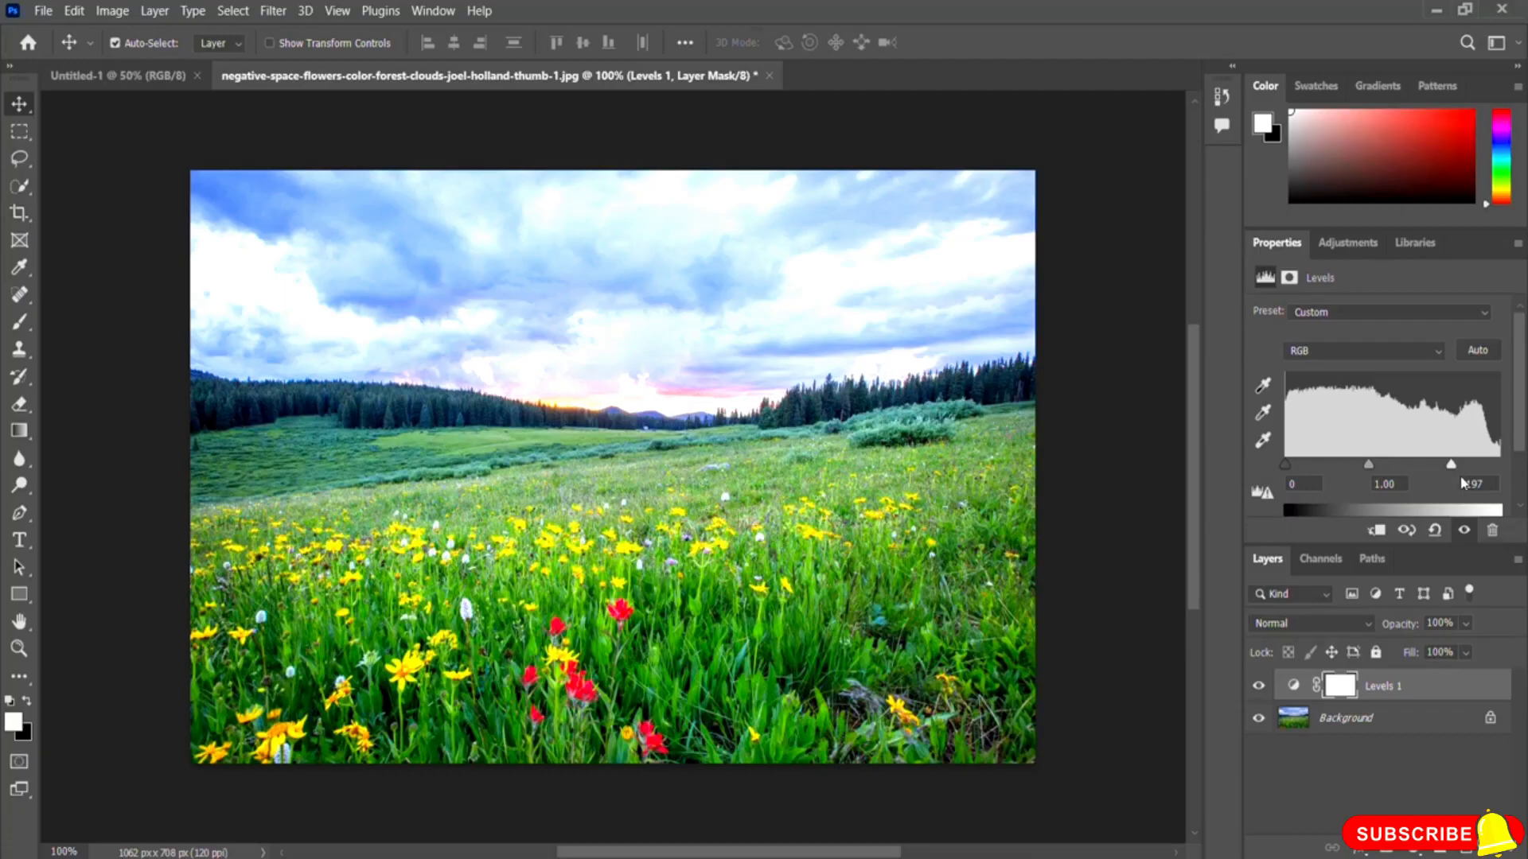
drag(1452, 471, 1501, 470)
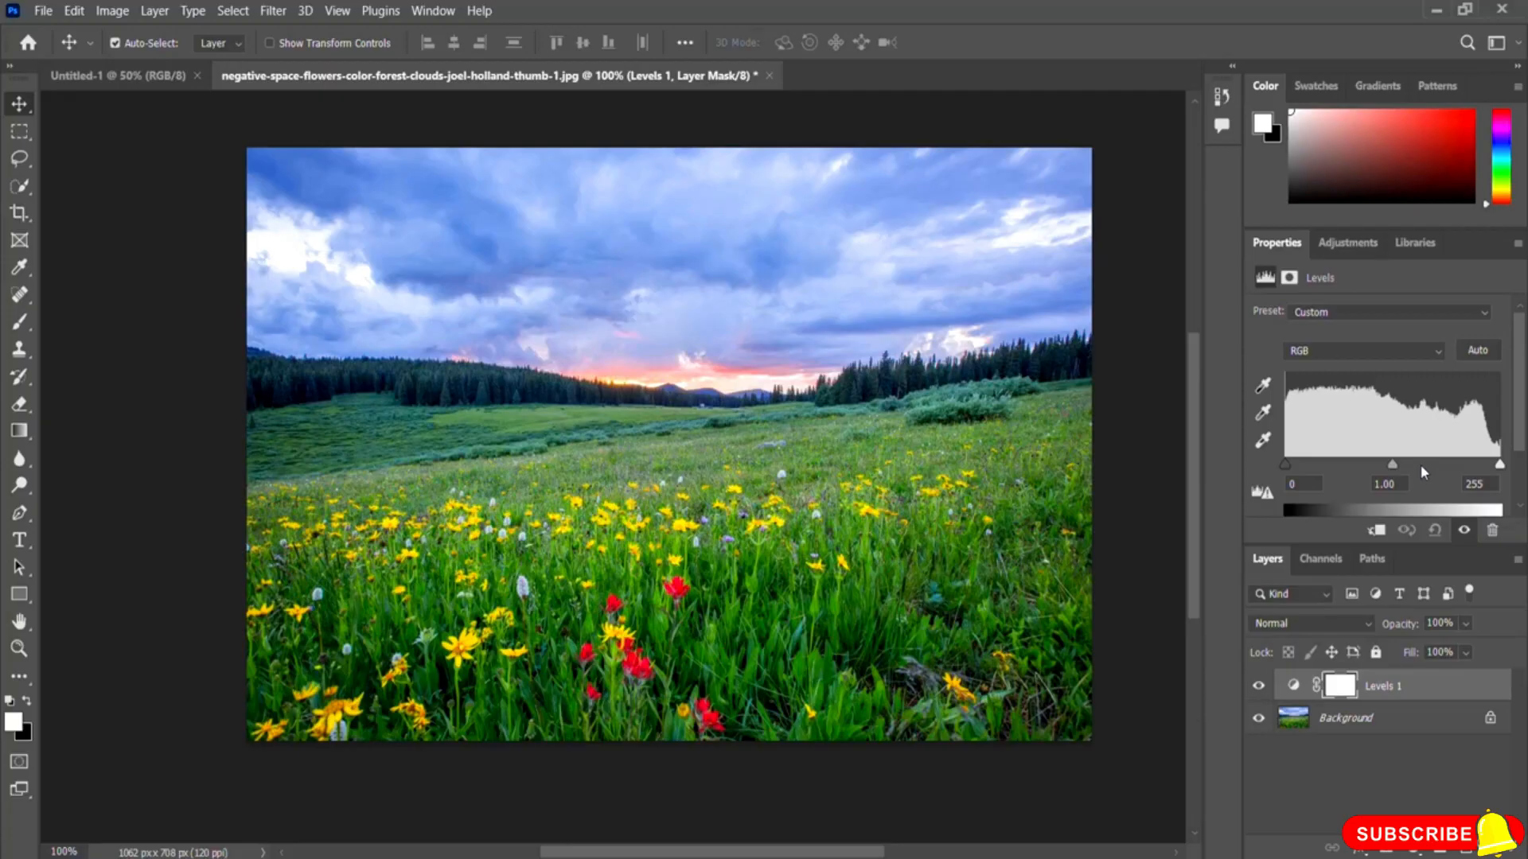
Step: Try the Levels midtone input at 1.38 and 0.73 before returning it to 1.00
drag(1392, 465, 1367, 467)
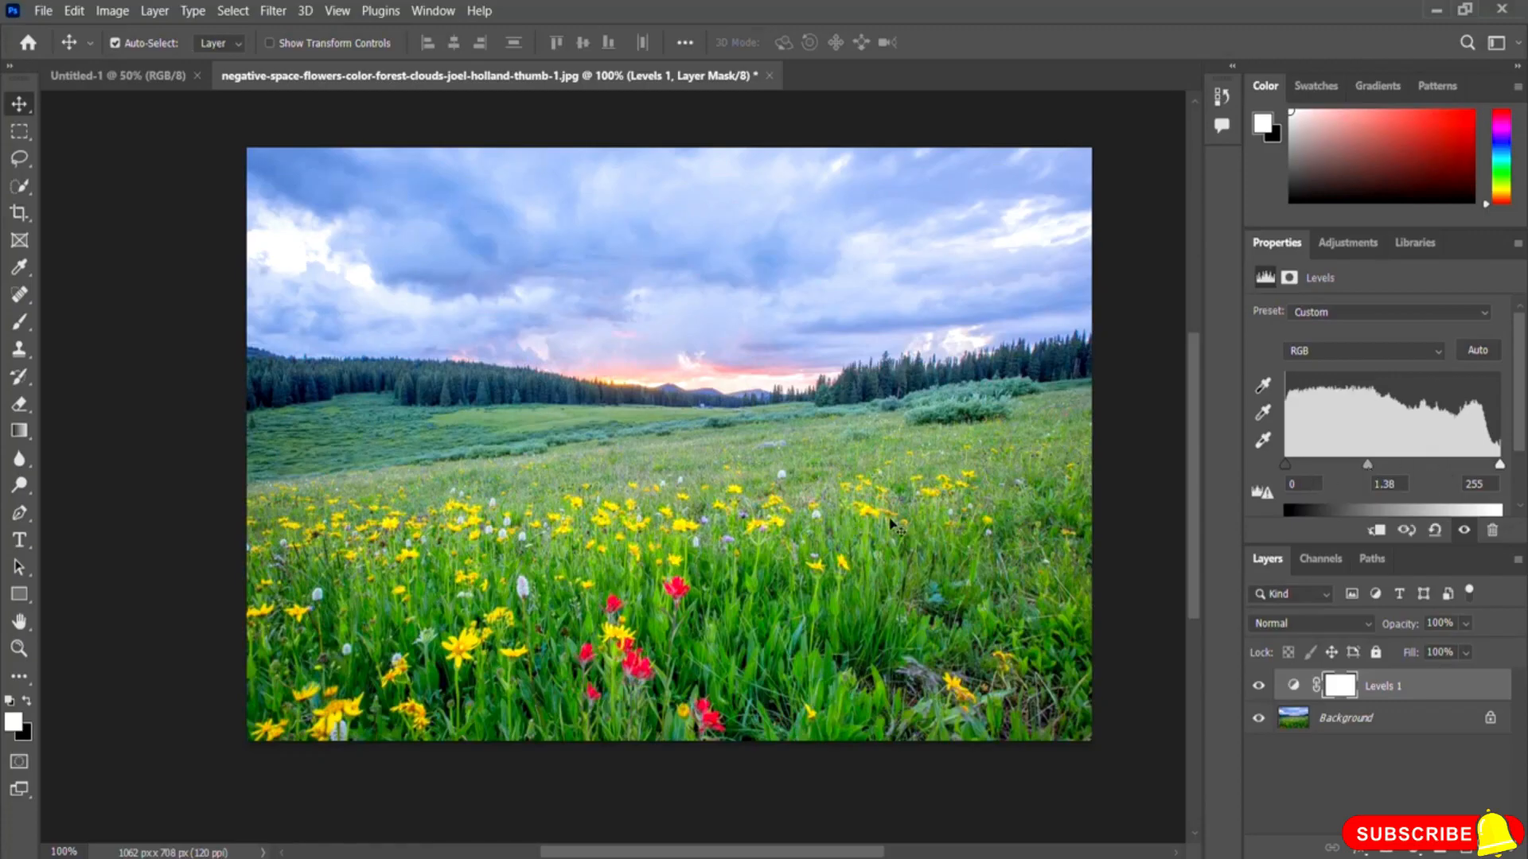
drag(1367, 466, 1414, 466)
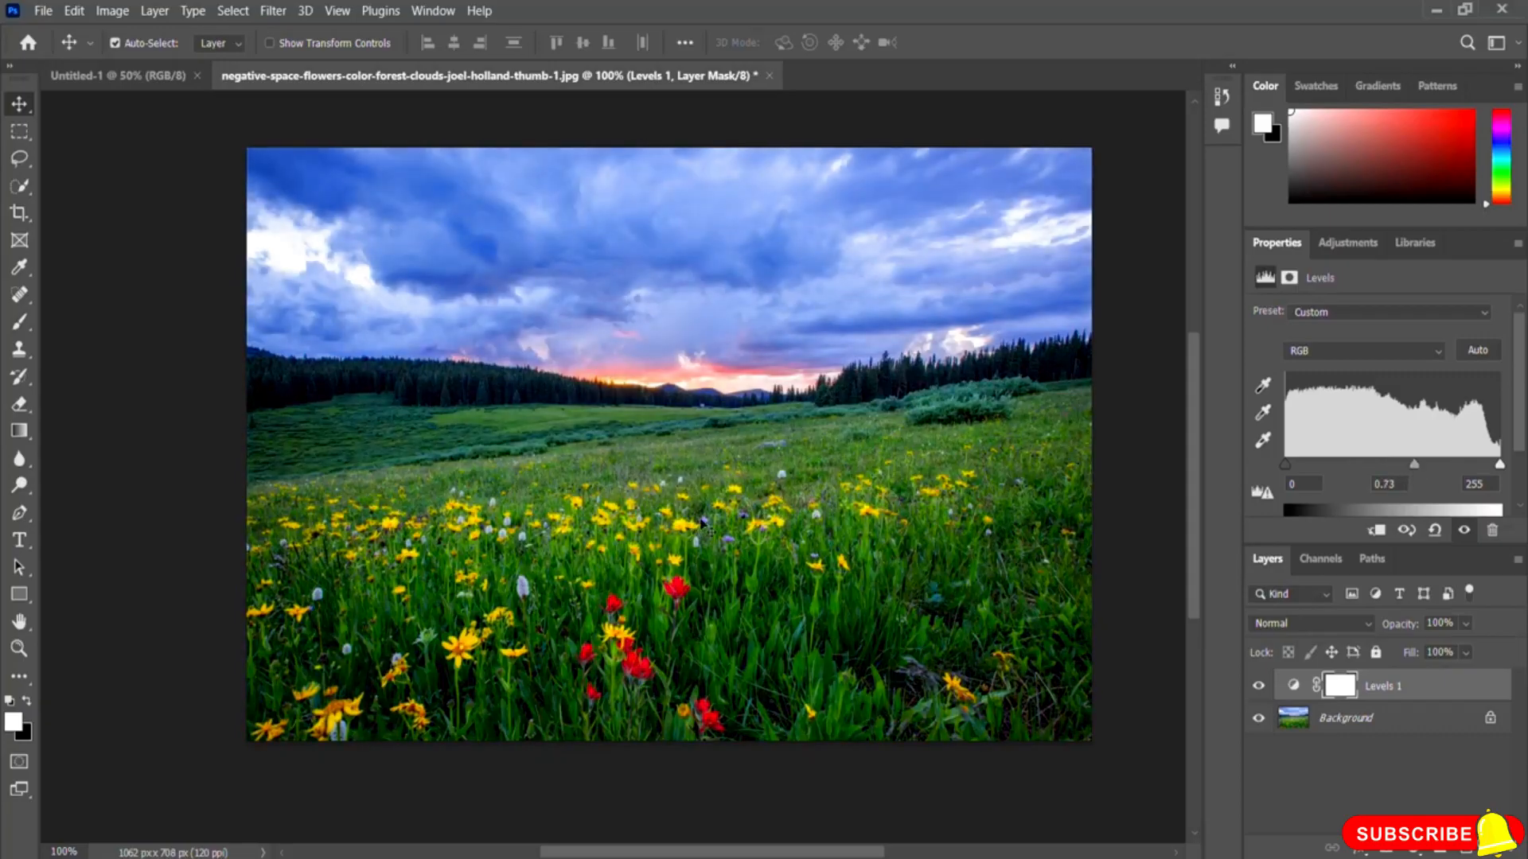
drag(1415, 469, 1394, 472)
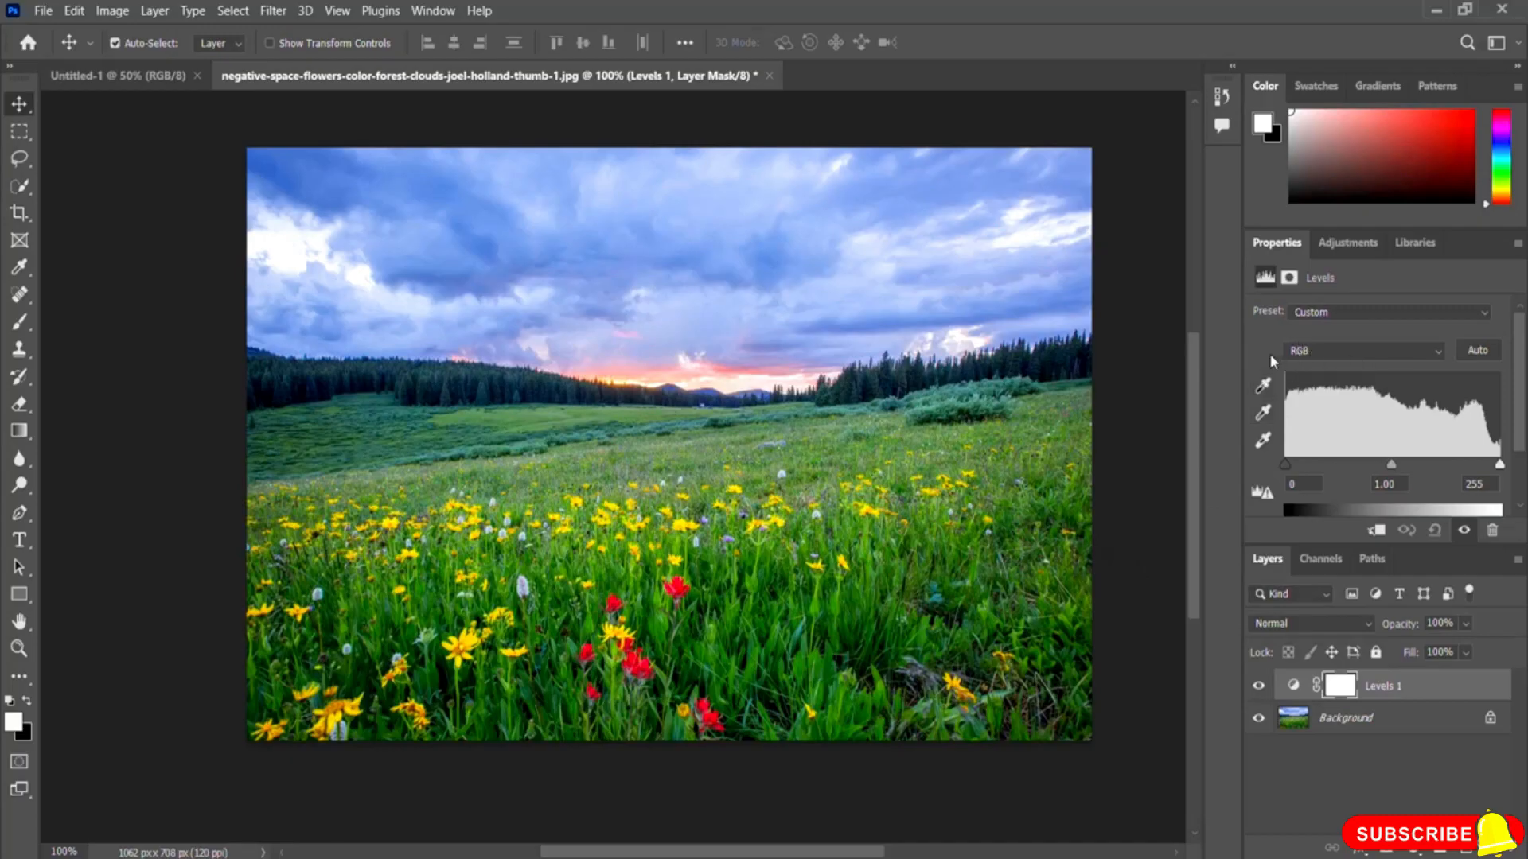
Step: Switch Levels to the Red channel and try its shadow input at 91 before returning it to 0
click(1348, 357)
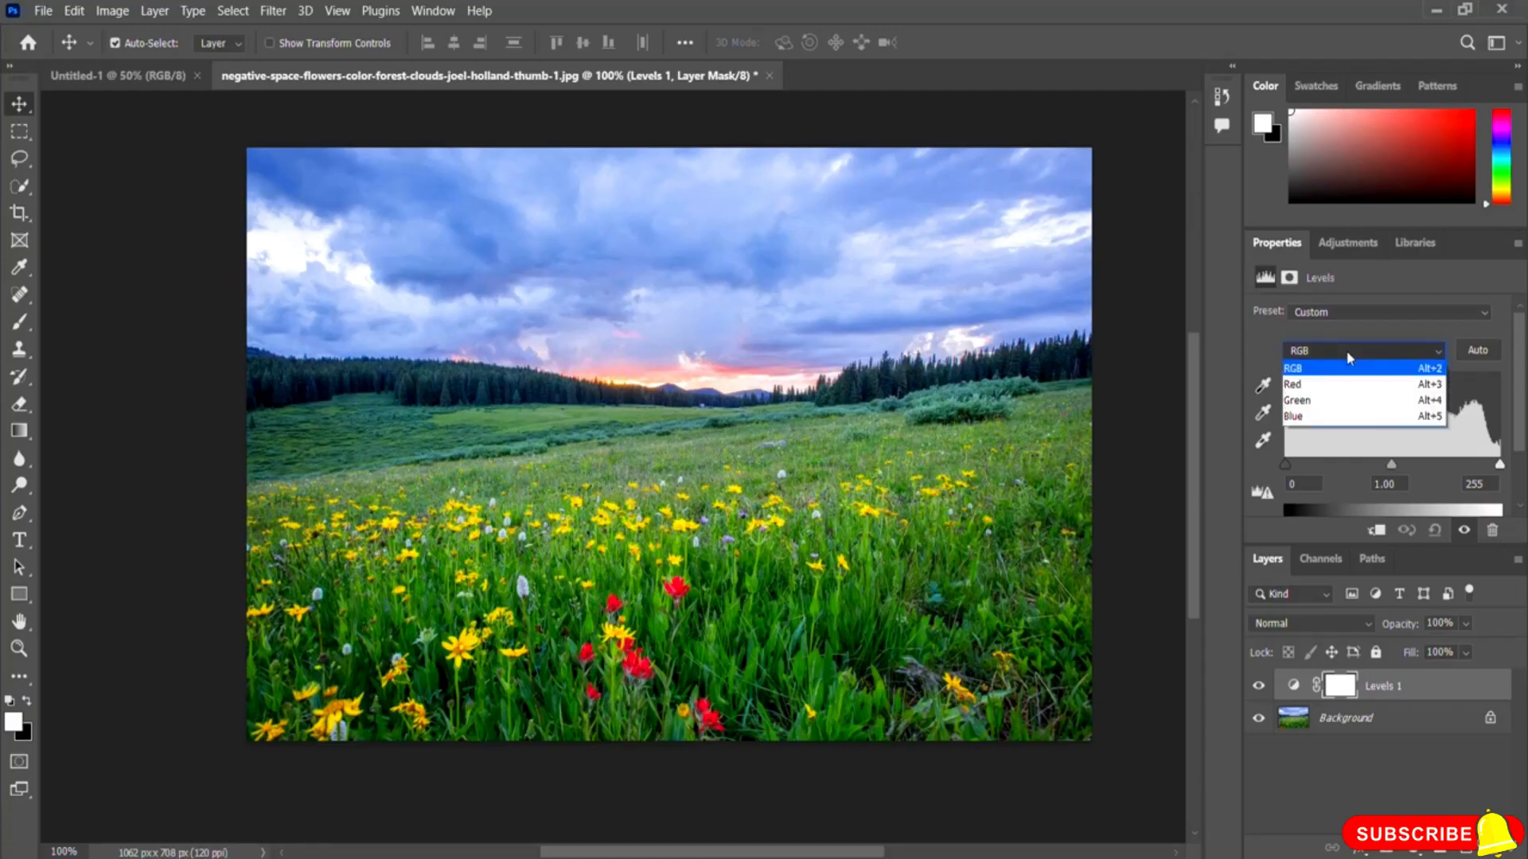
click(1314, 389)
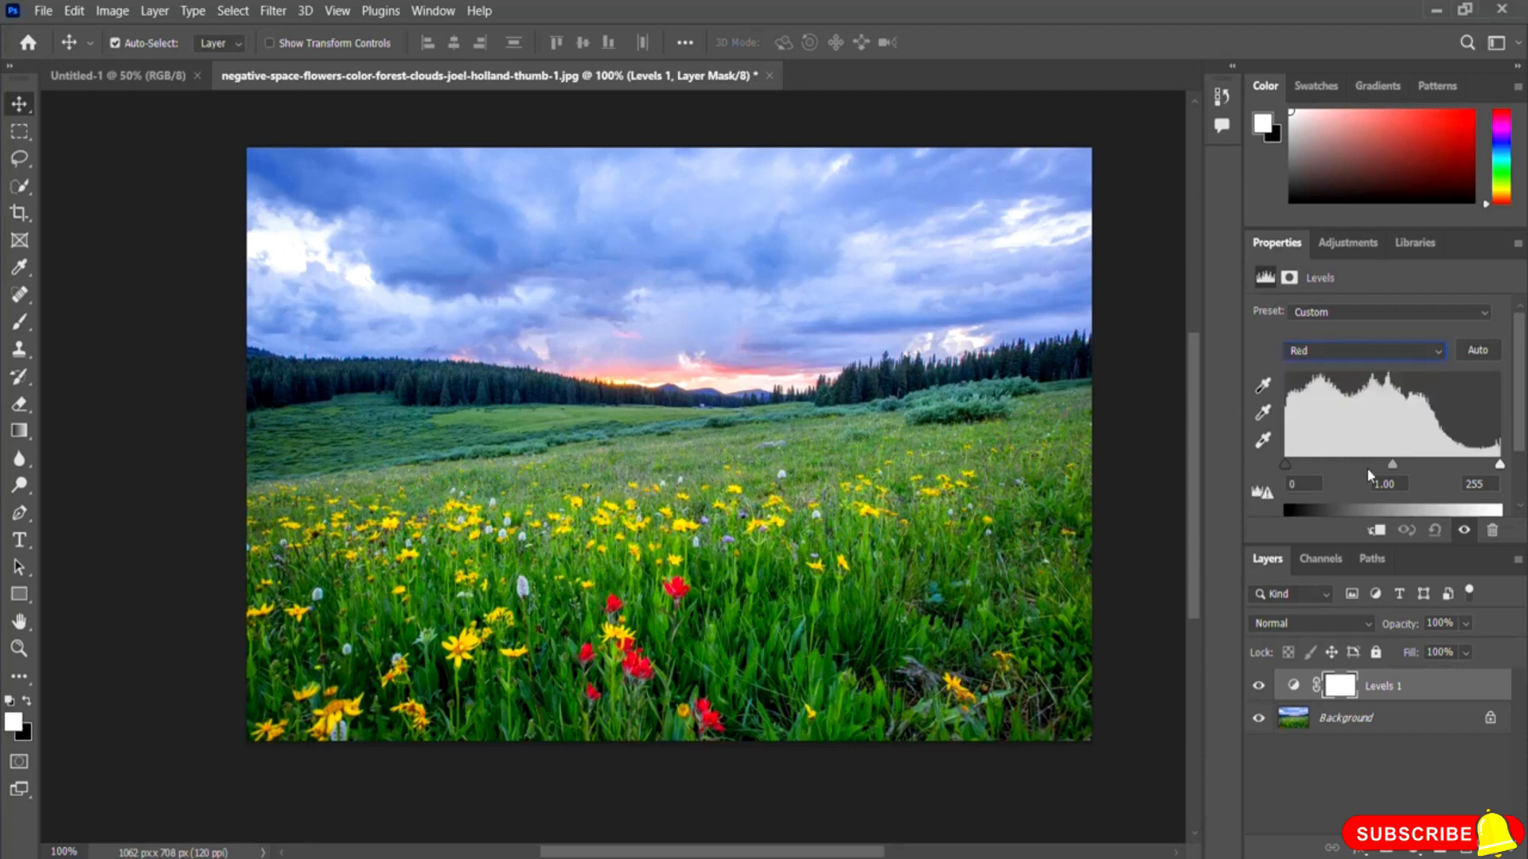
drag(1284, 463, 1361, 468)
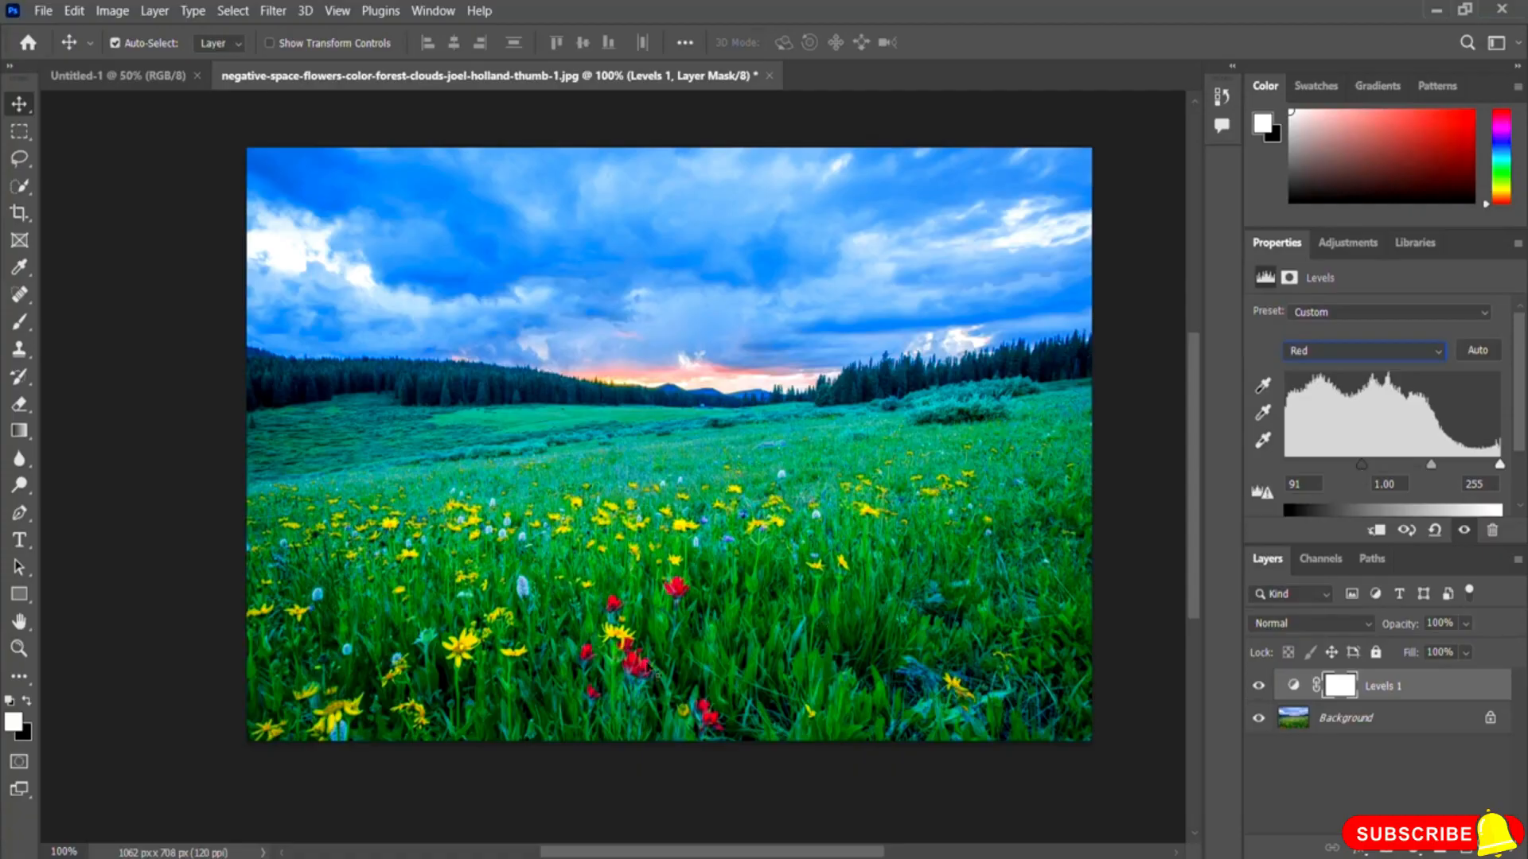
drag(1362, 464, 1274, 463)
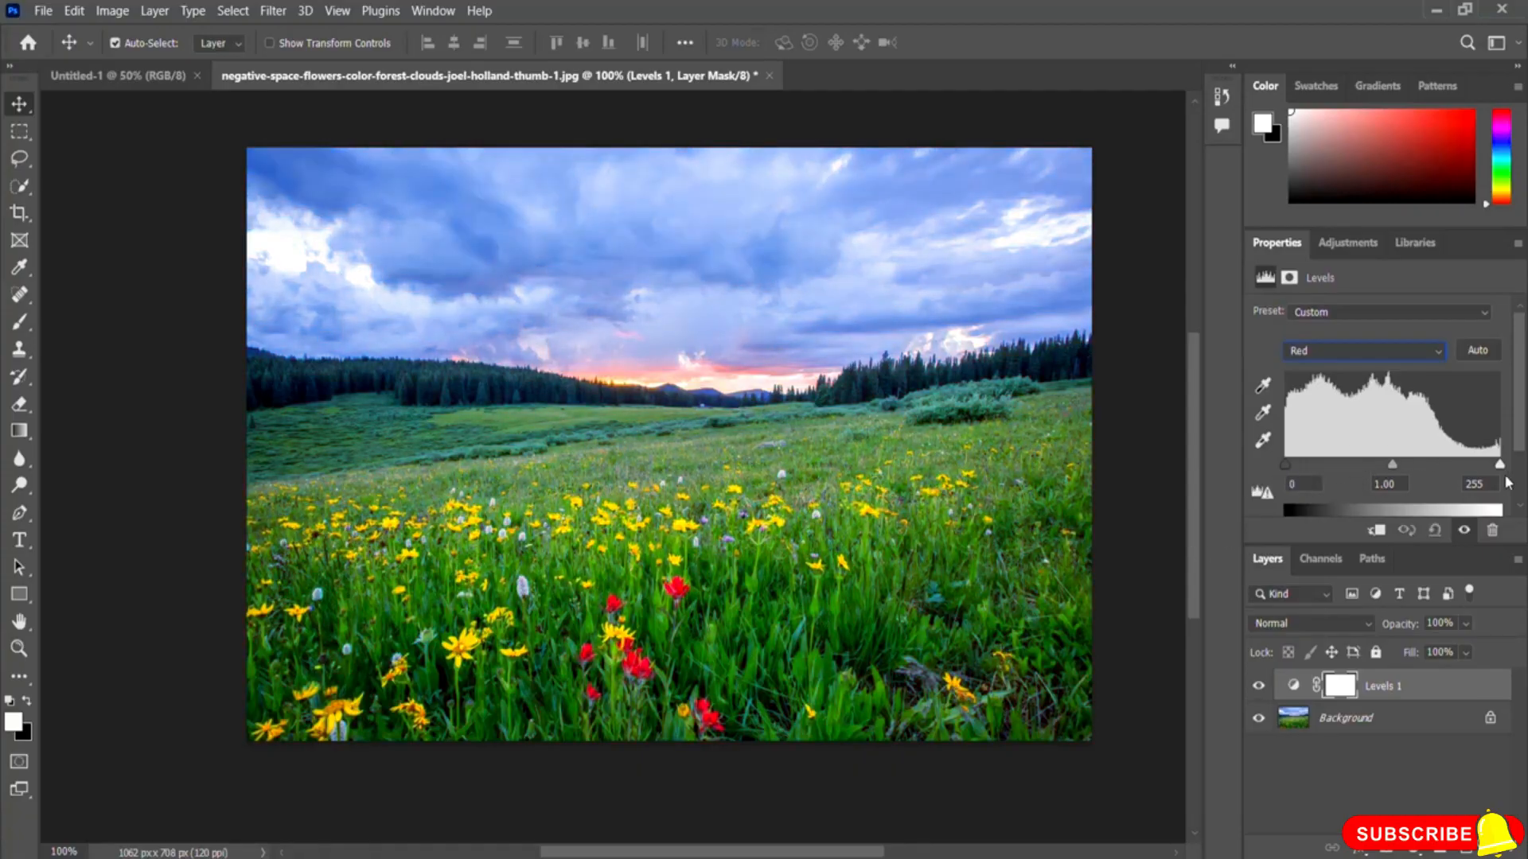
mouse_move(1500, 467)
mouse_down()
mouse_move(1427, 470)
mouse_move(1506, 476)
mouse_up()
Step: Try the shadow input on the Green channel at 55 and on the Blue channel, returning each to 0
click(1359, 349)
click(1323, 401)
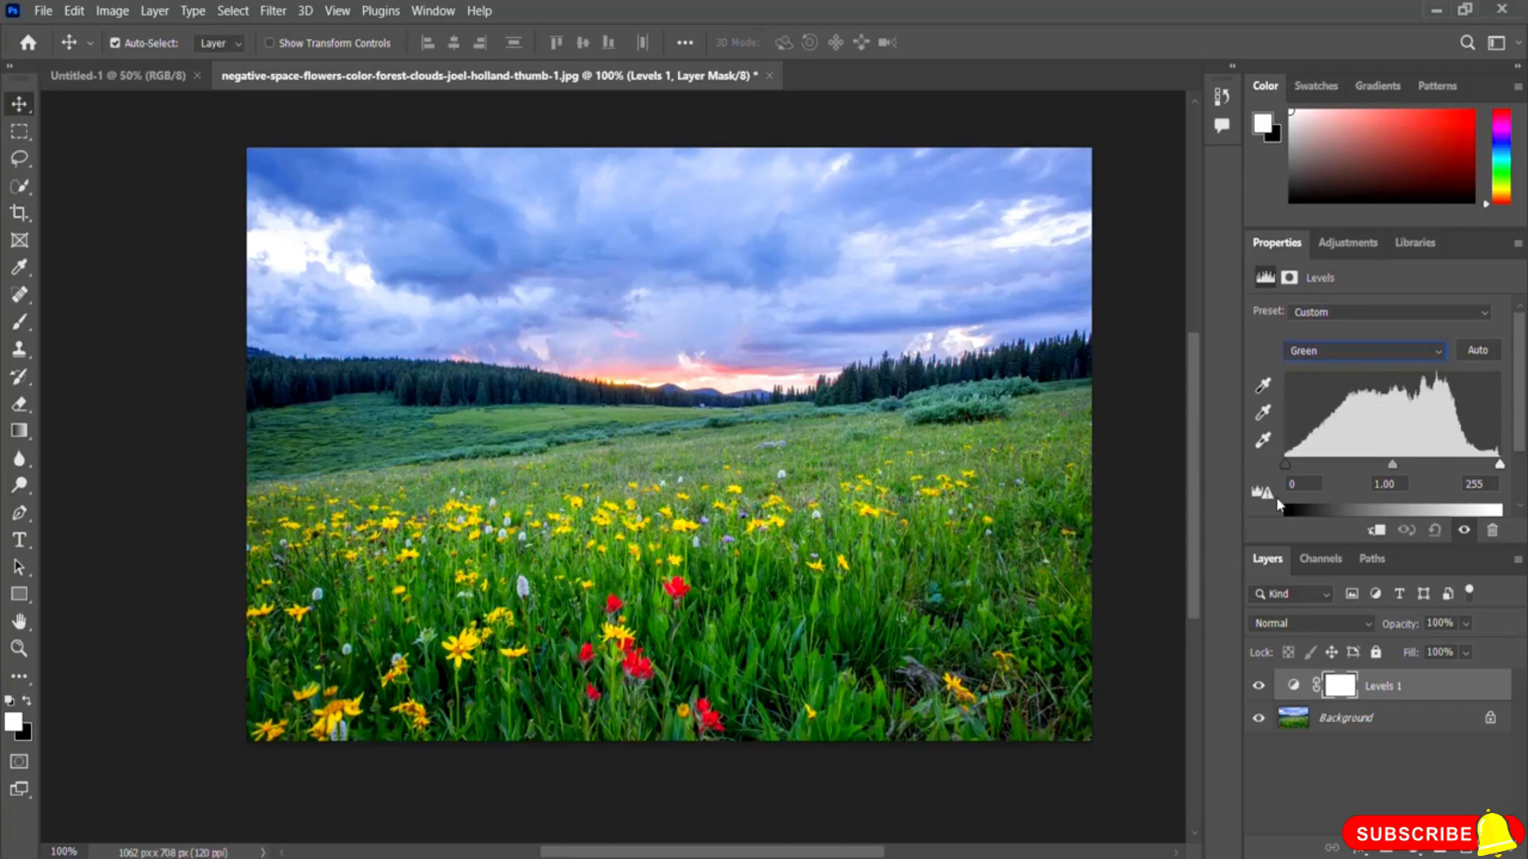
mouse_move(1282, 461)
mouse_down()
mouse_move(1336, 469)
mouse_move(1264, 477)
mouse_move(1349, 475)
mouse_move(1245, 482)
mouse_up()
drag(1286, 466, 1332, 468)
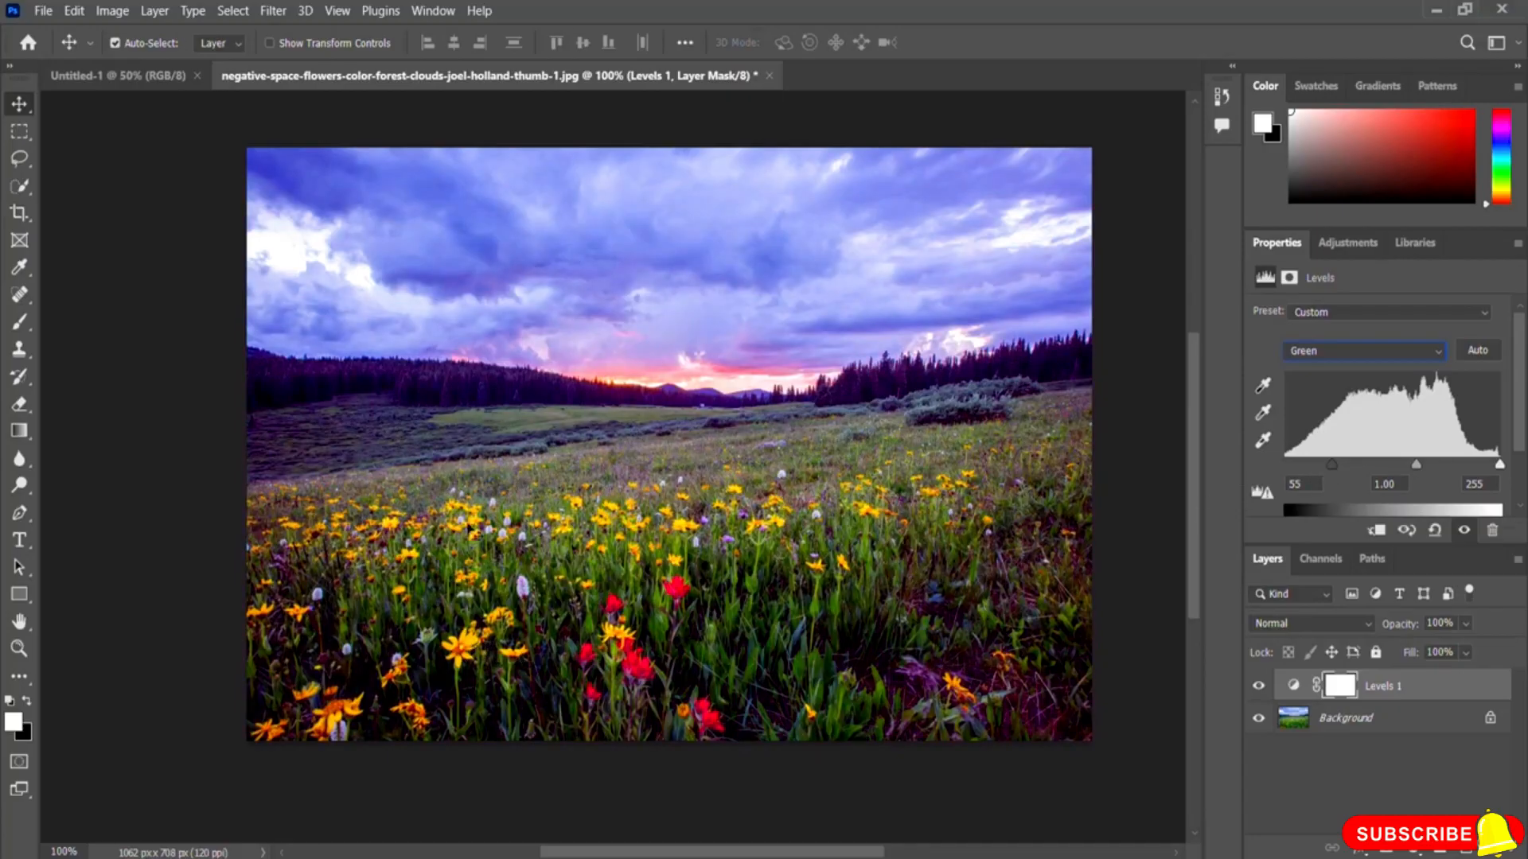
drag(1330, 465, 1270, 469)
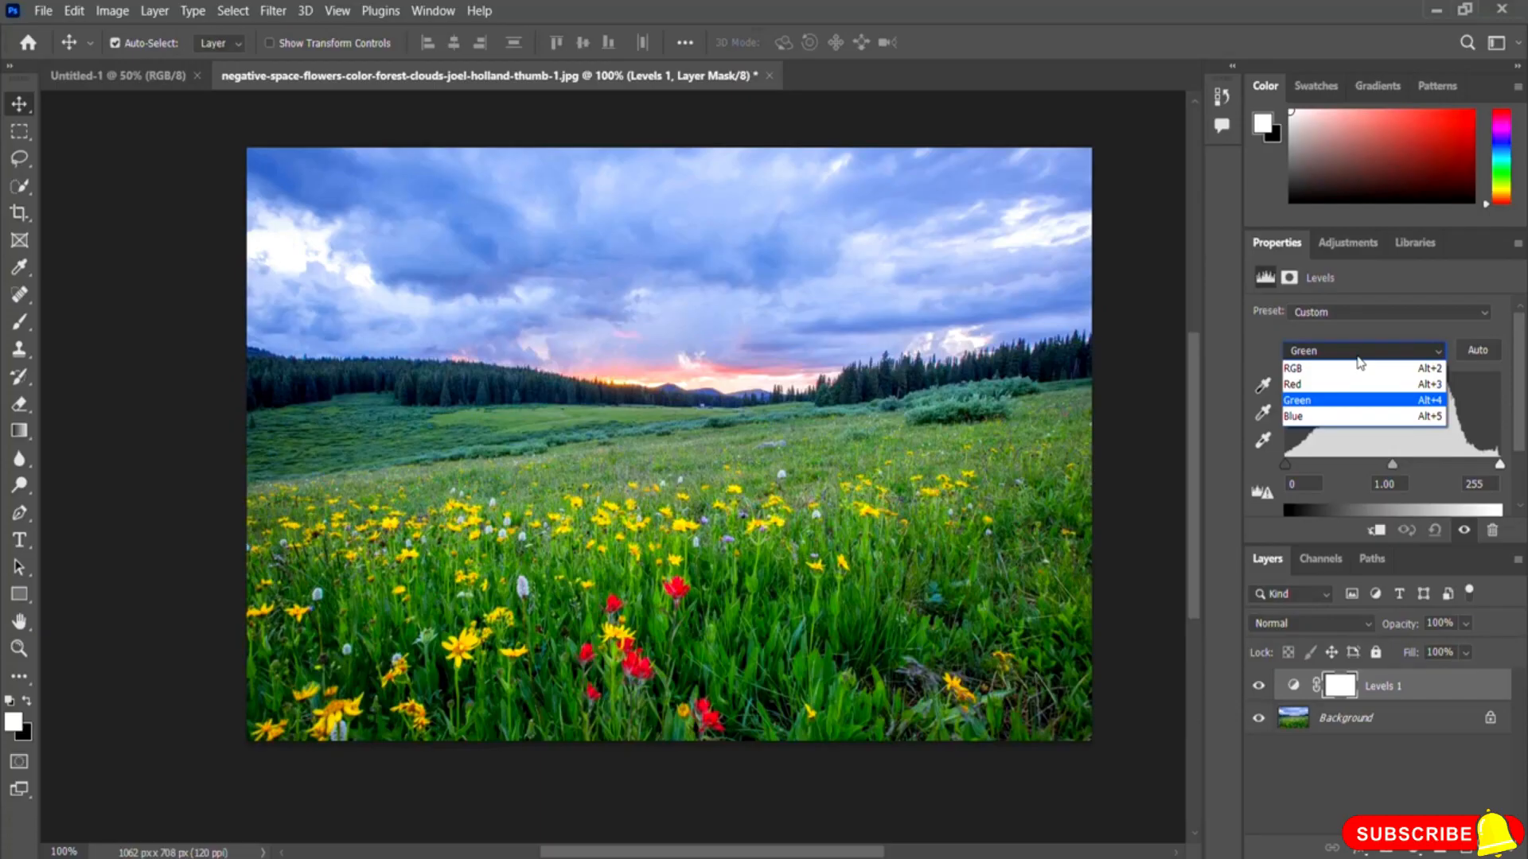
click(1322, 417)
mouse_move(1287, 465)
mouse_down()
mouse_move(1366, 466)
mouse_move(1263, 481)
mouse_up()
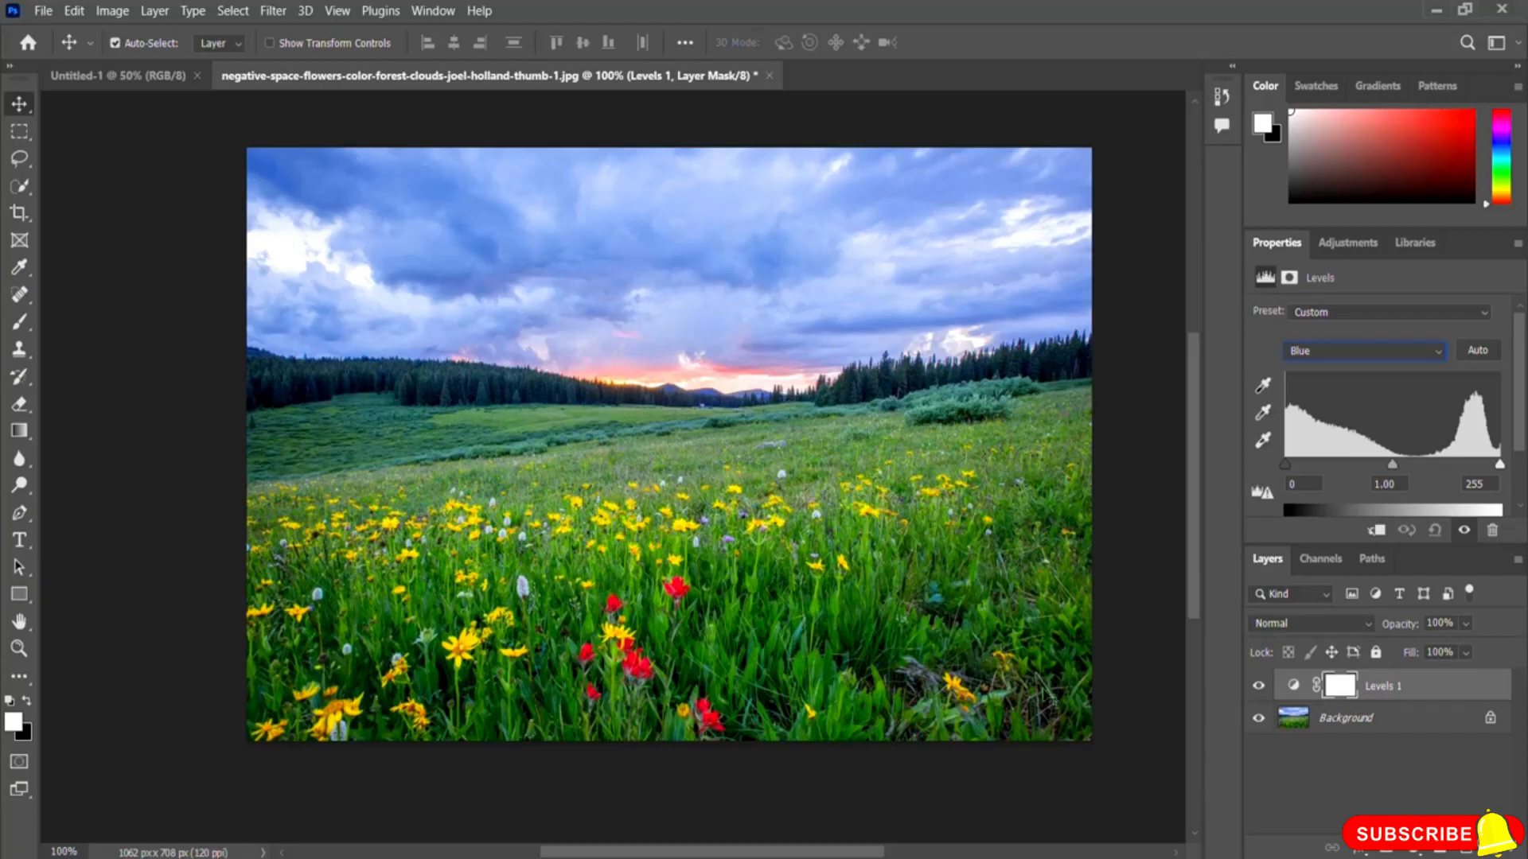
Step: Delete the Levels adjustment layer's mask
click(1494, 851)
click(679, 381)
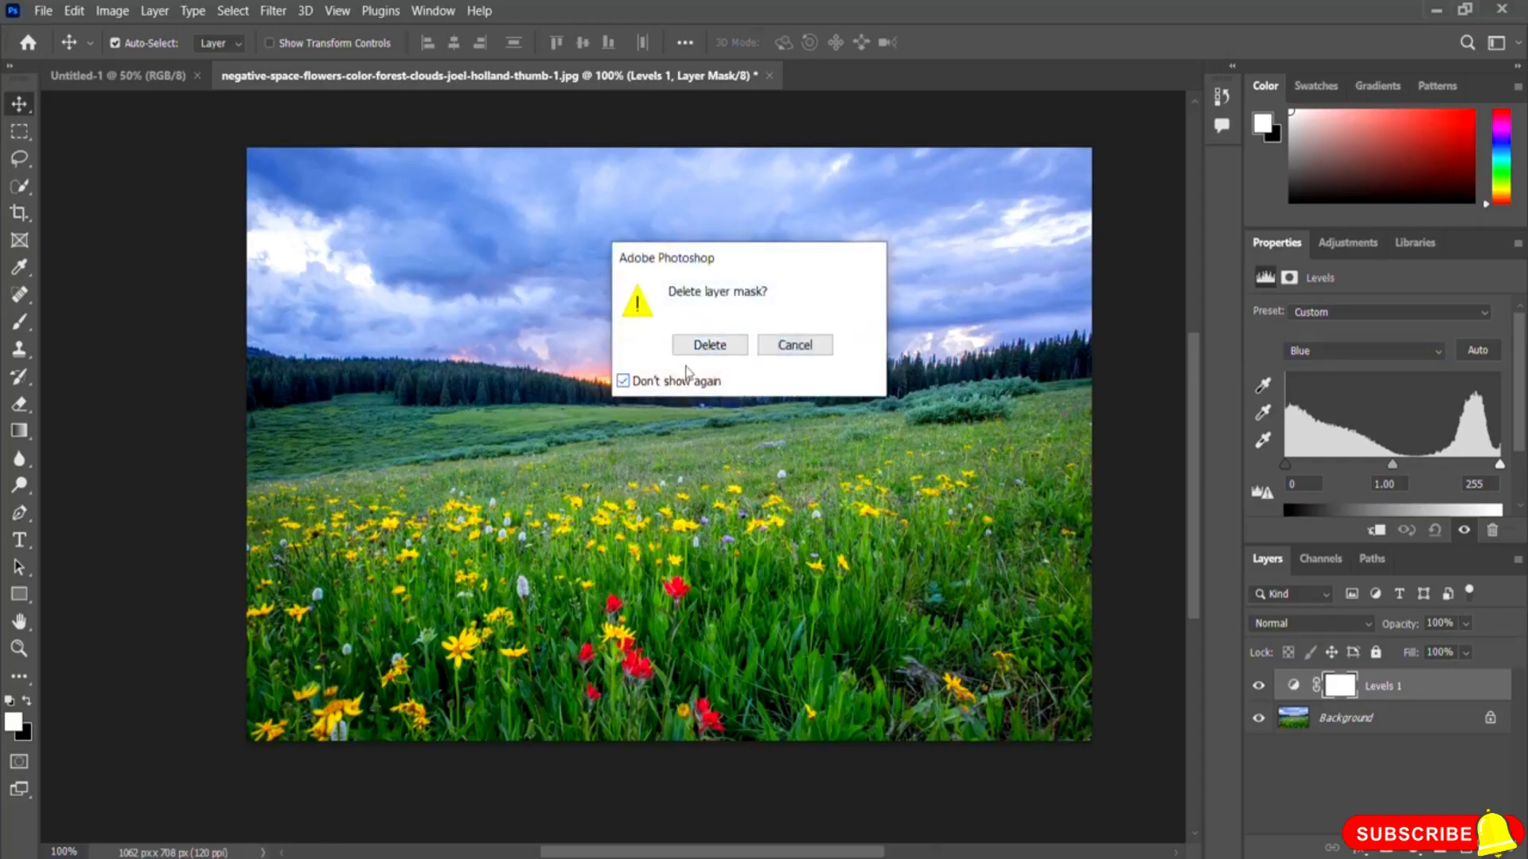
click(710, 344)
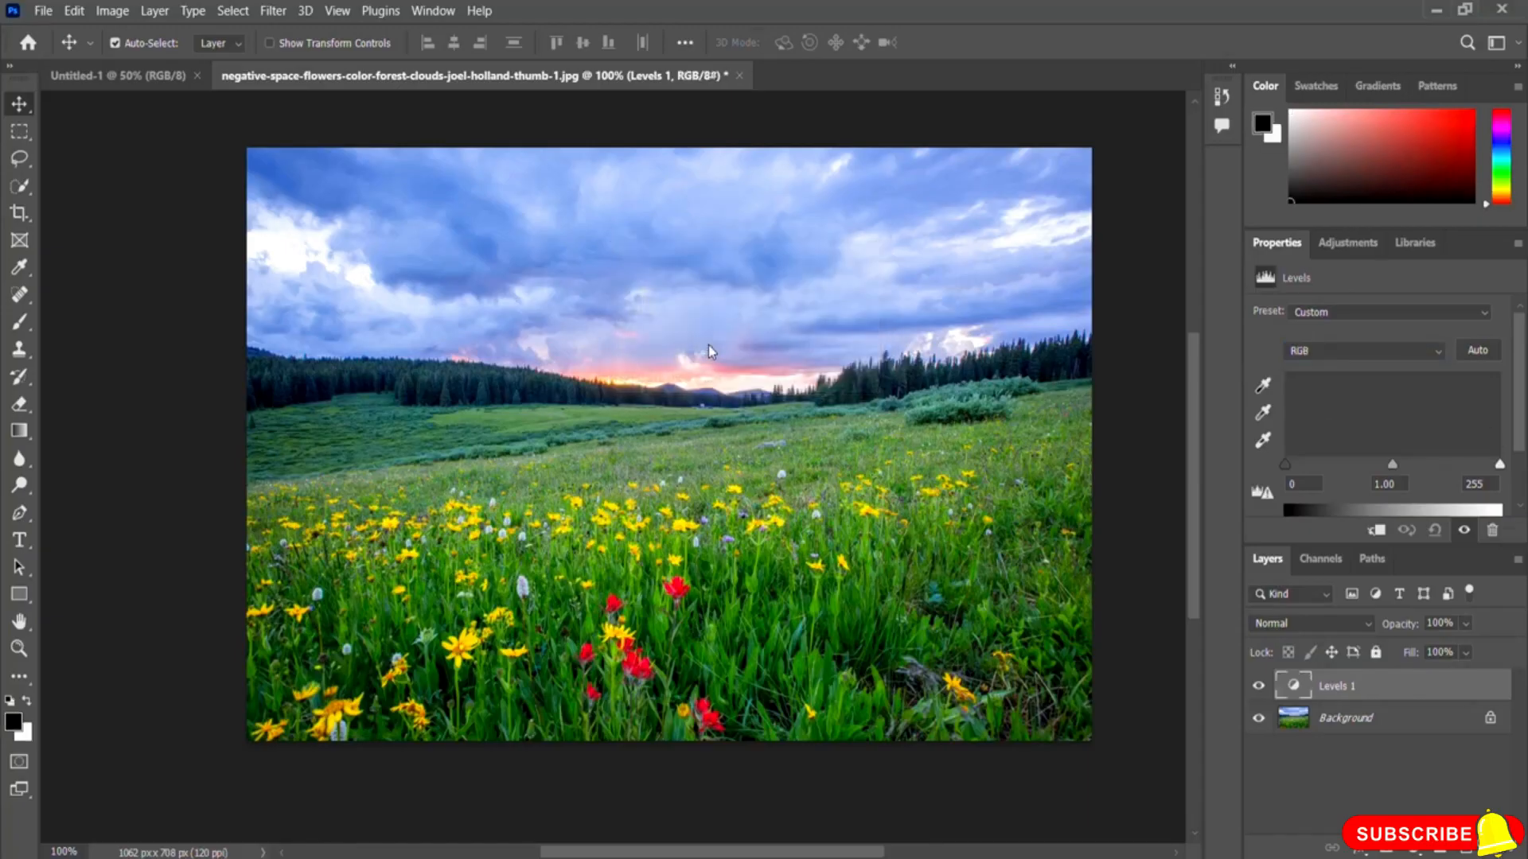
Step: Add a Curves adjustment layer above the Levels layer
click(1347, 247)
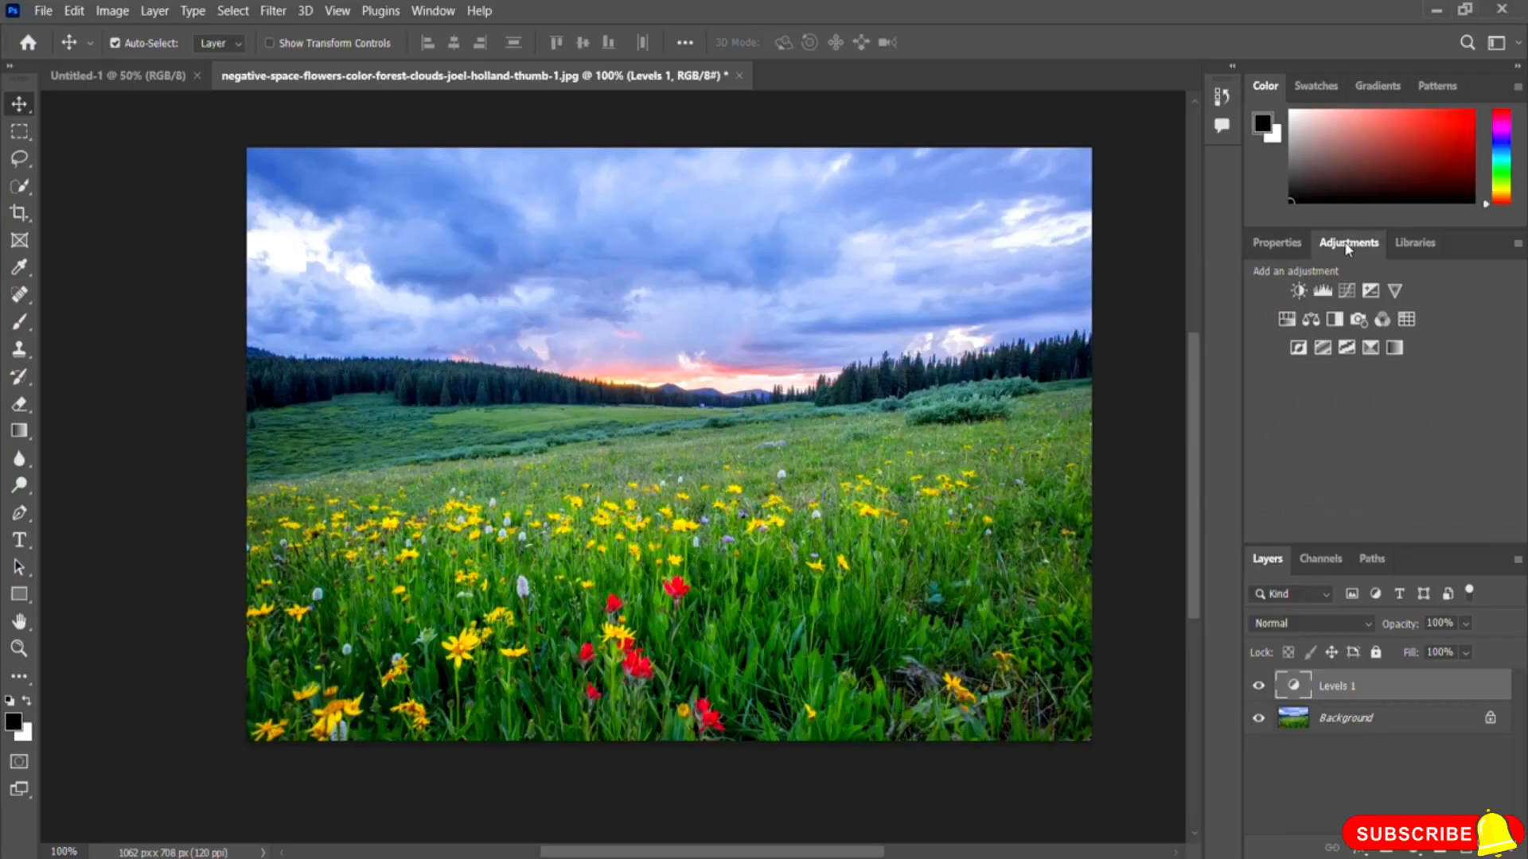
click(1345, 291)
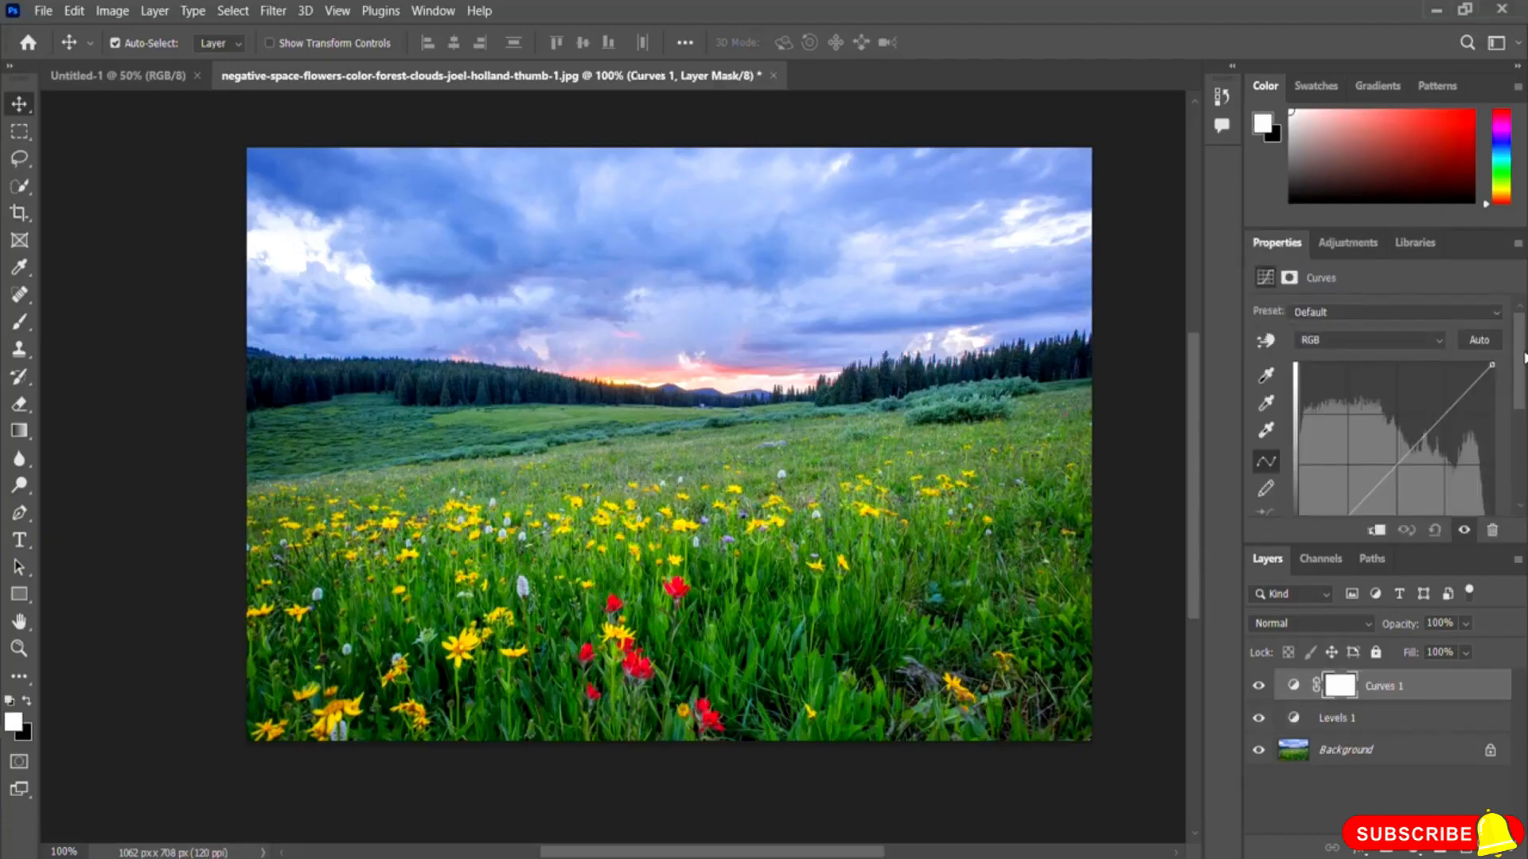
scroll(1522, 362, down, 2)
scroll(1522, 362, up, 3)
drag(1523, 350, 1526, 378)
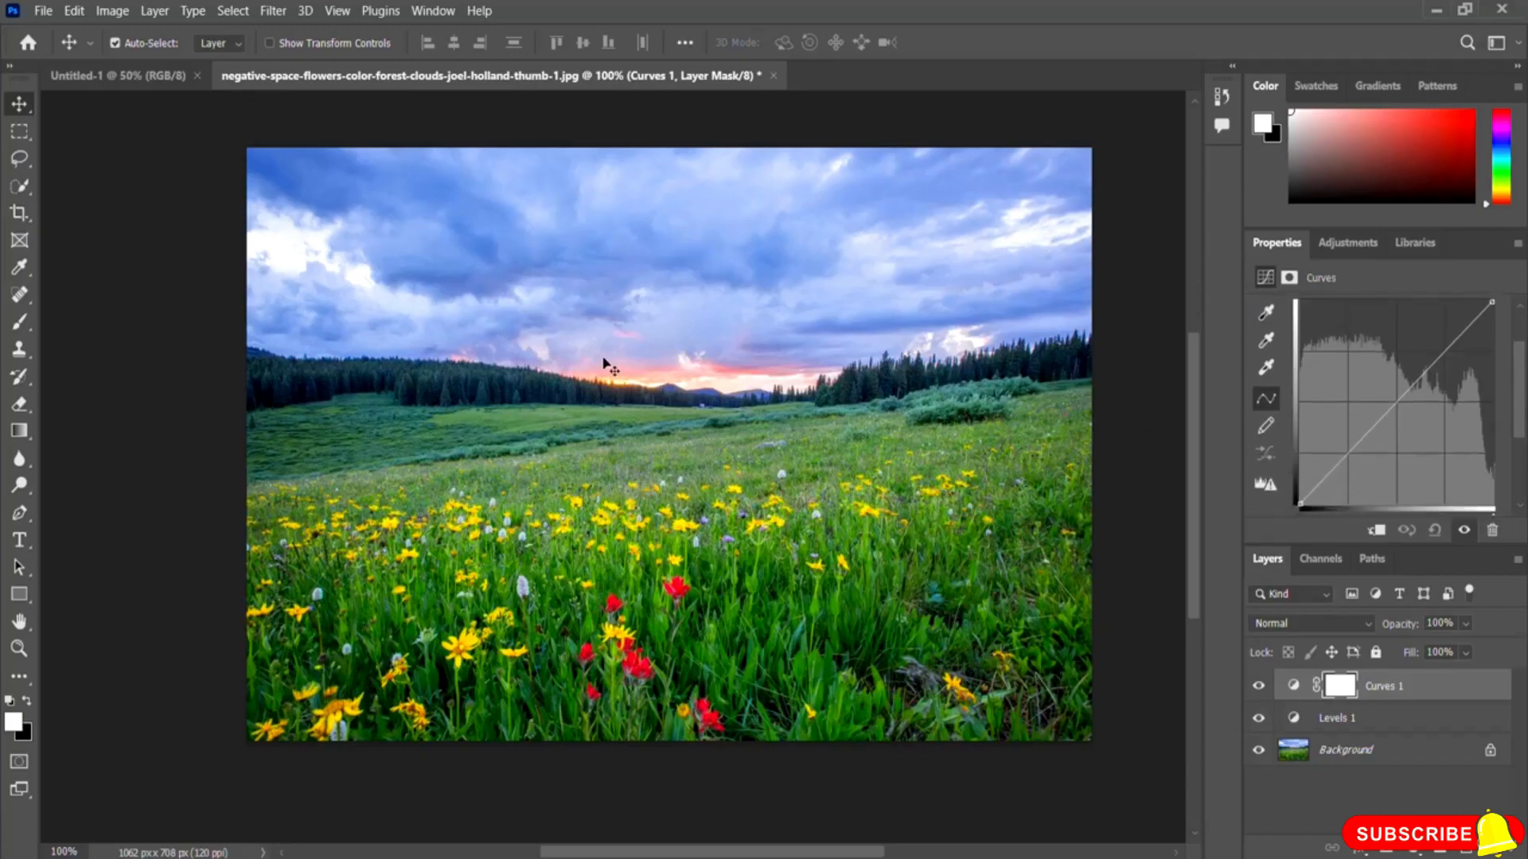
drag(1520, 412, 1522, 380)
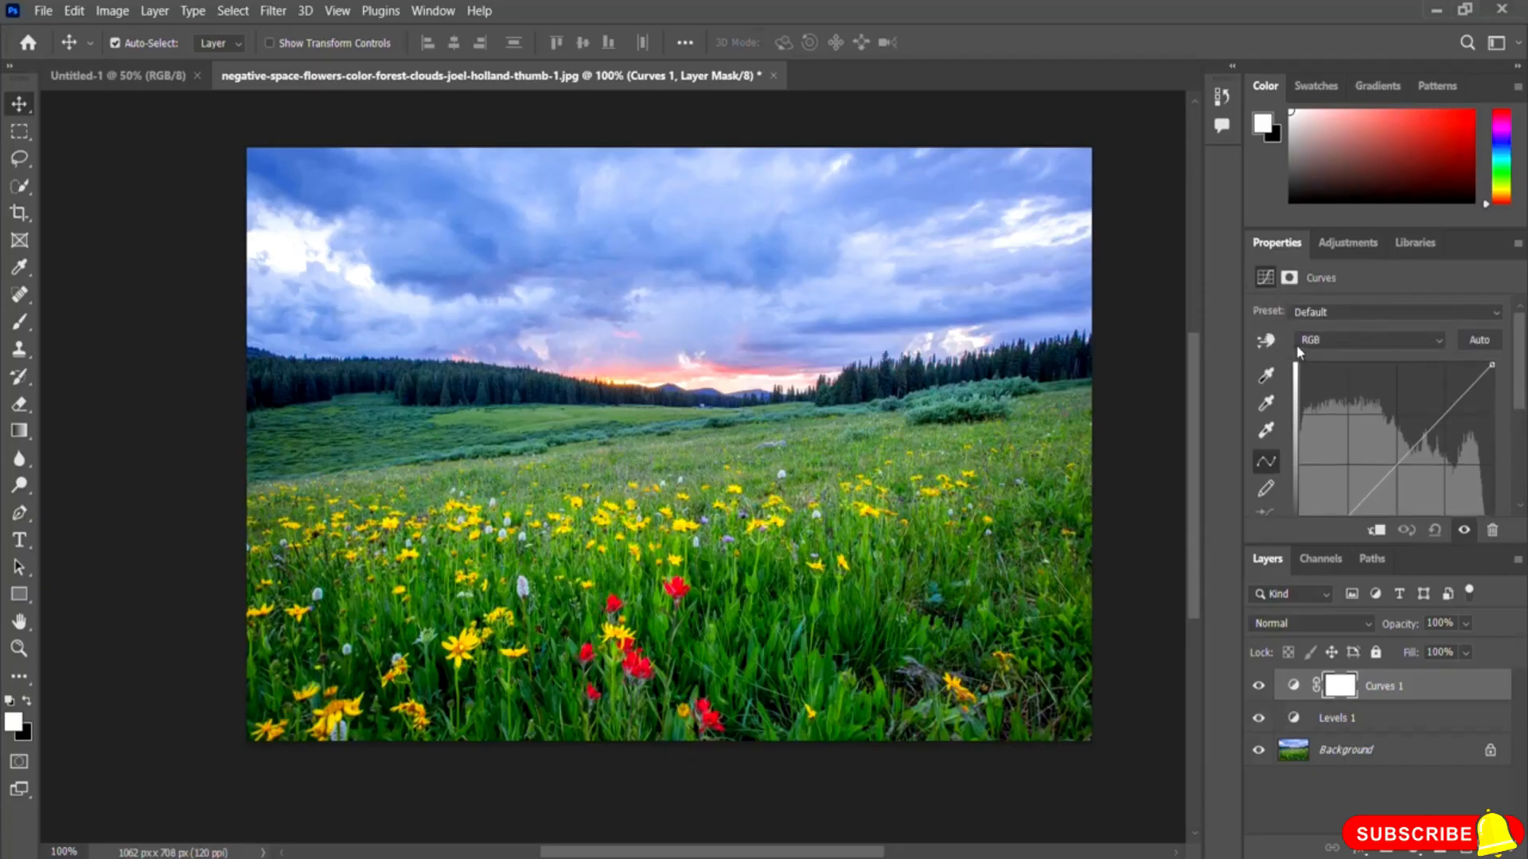
drag(1521, 364, 1522, 385)
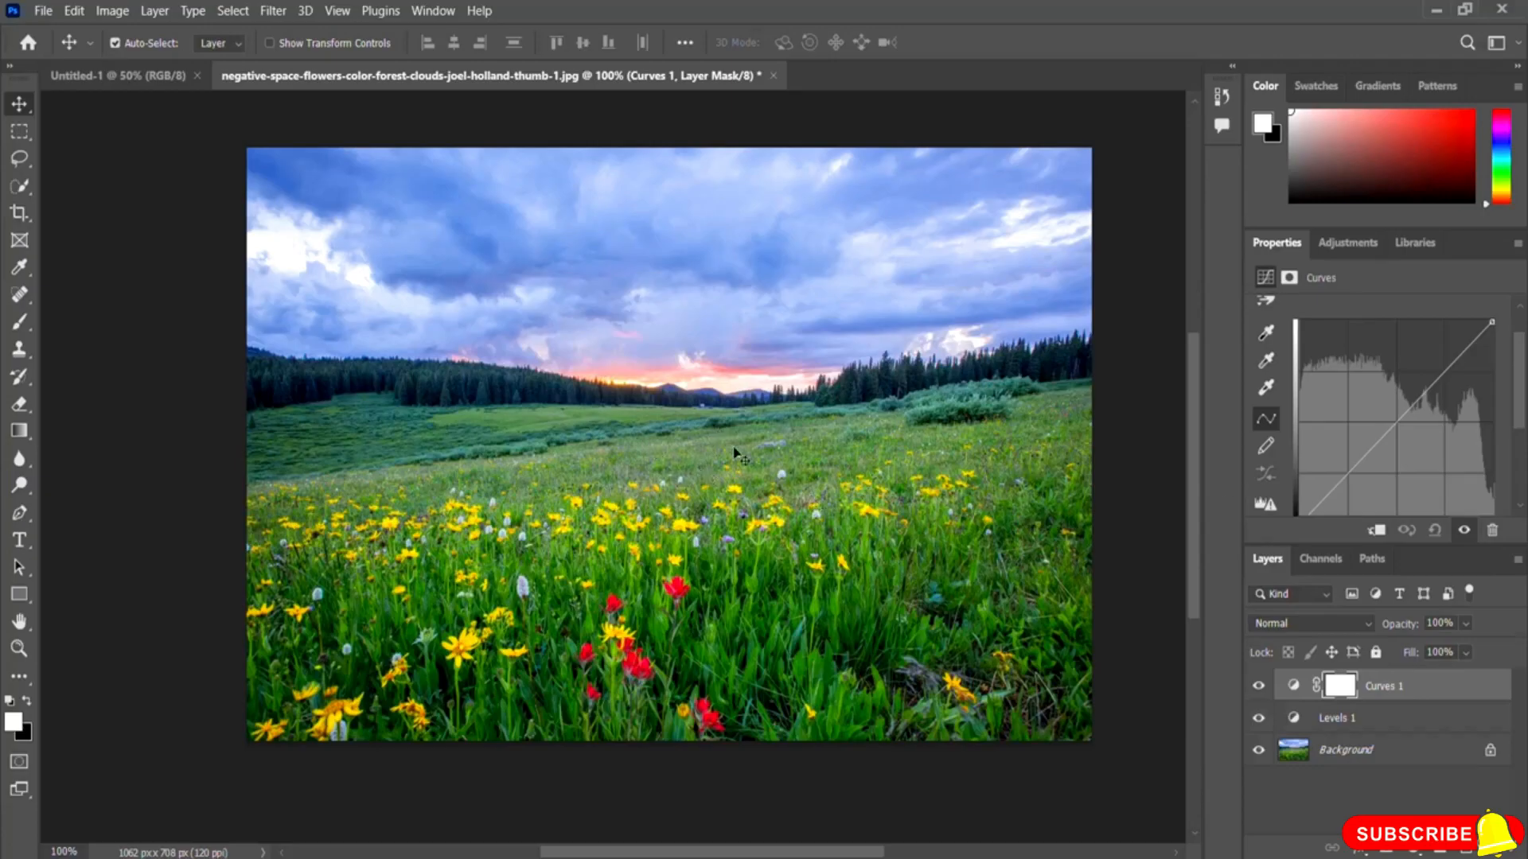
drag(1522, 413, 1521, 435)
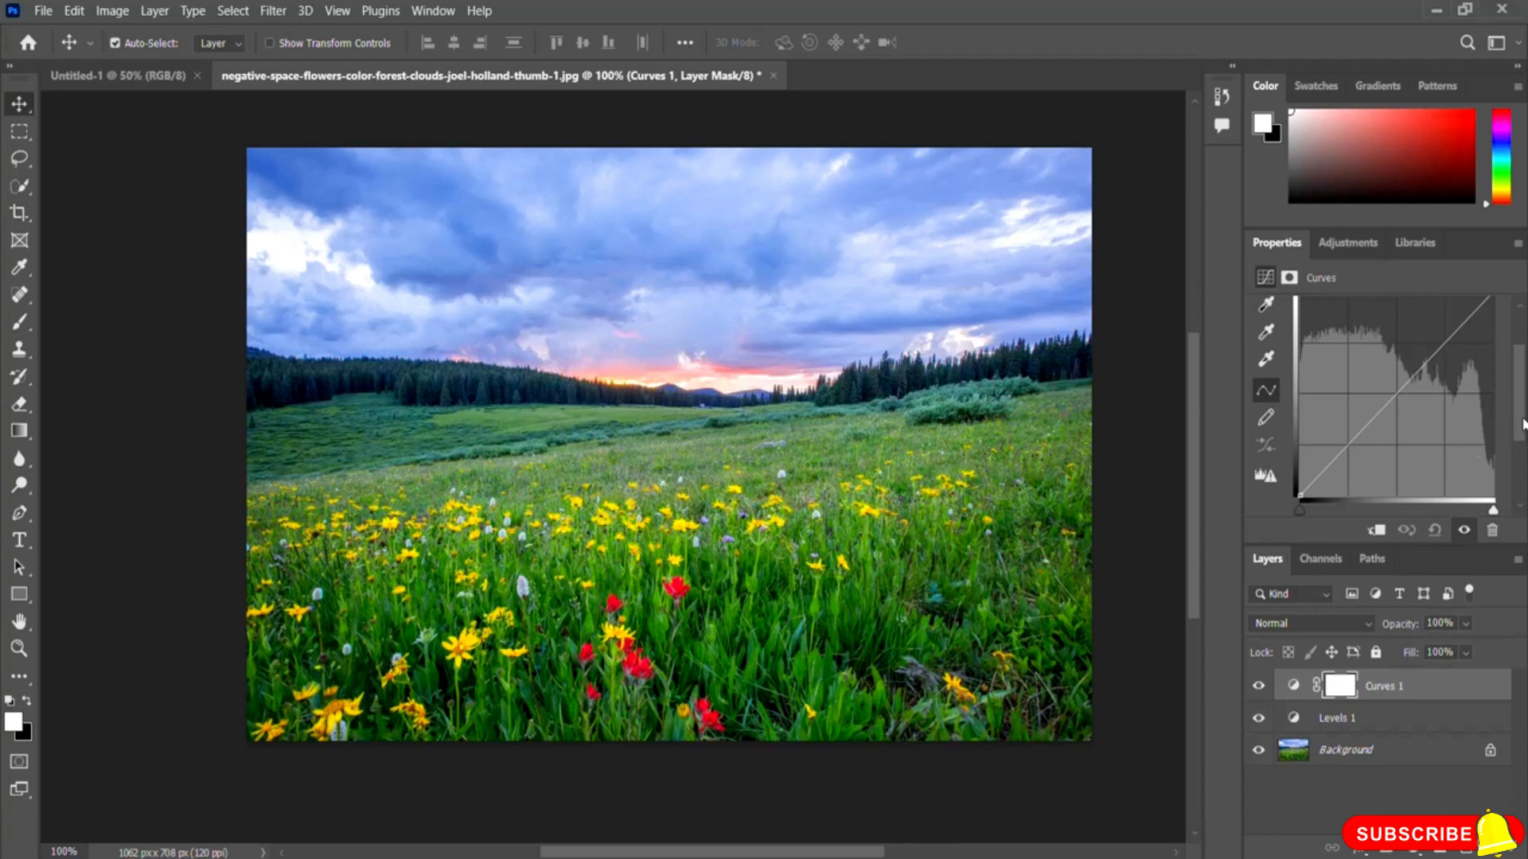
Step: Try bending the RGB curve upward and downward from its midpoint, then return it near the diagonal
scroll(1408, 414, up, 2)
drag(1399, 440, 1368, 430)
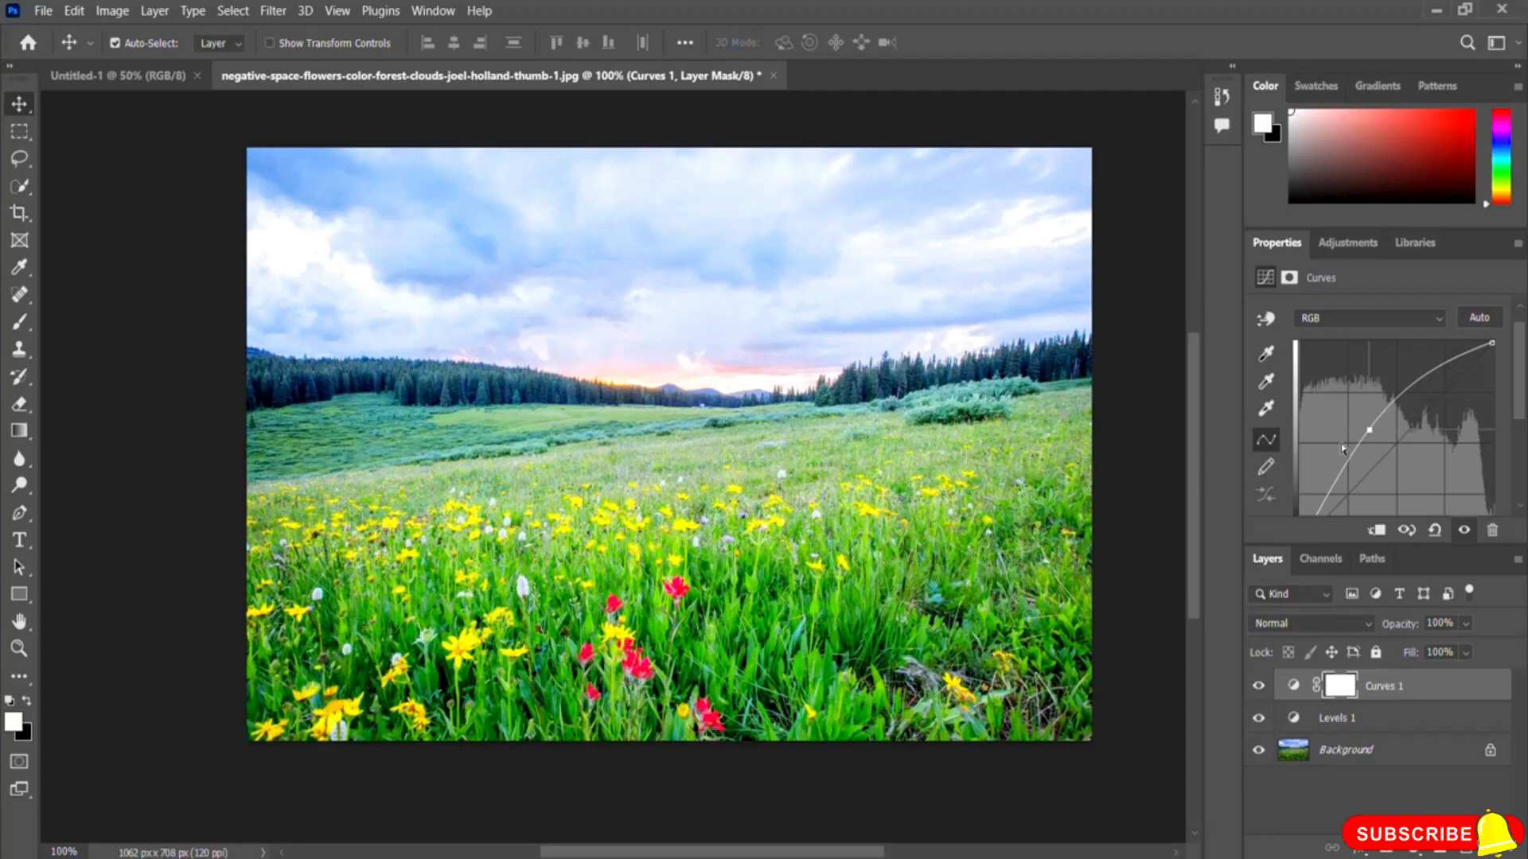
drag(1369, 432, 1429, 459)
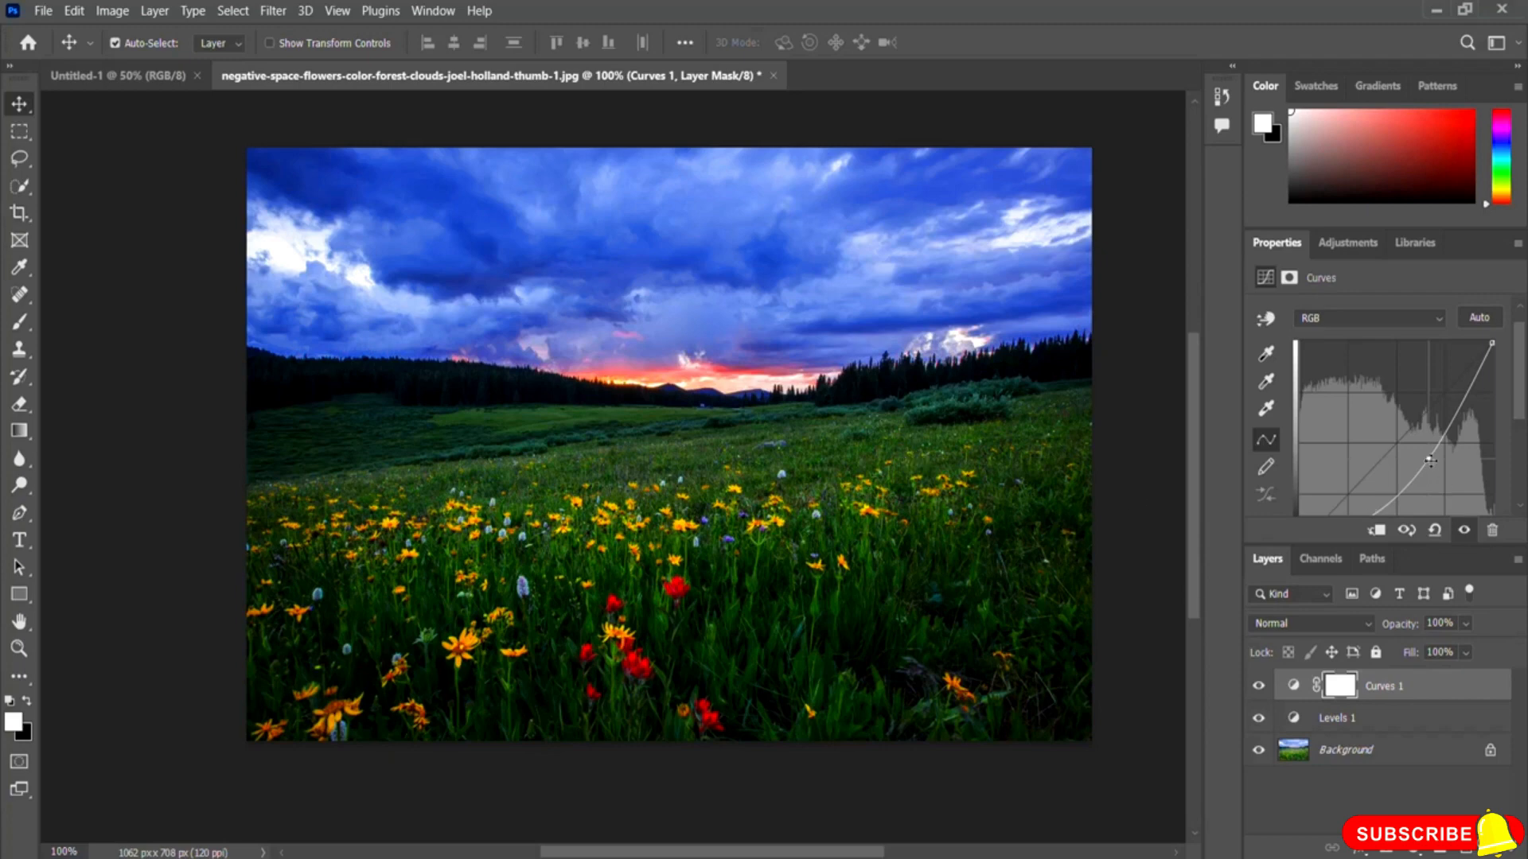
drag(1430, 459, 1397, 443)
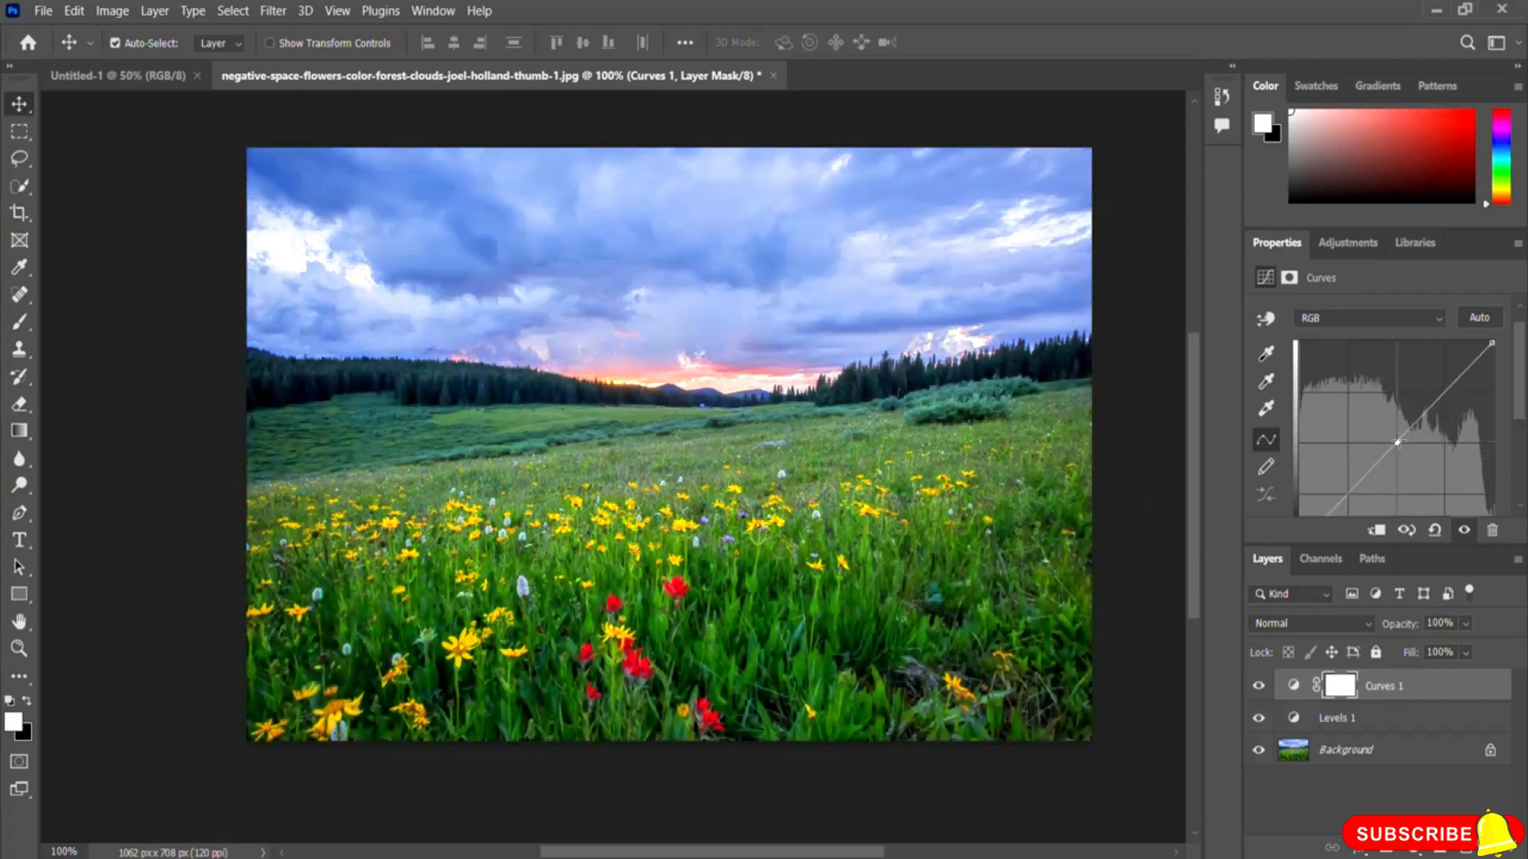
Step: Switch Curves to the Green channel and bend its curve up and down before returning it near the diagonal
click(1325, 322)
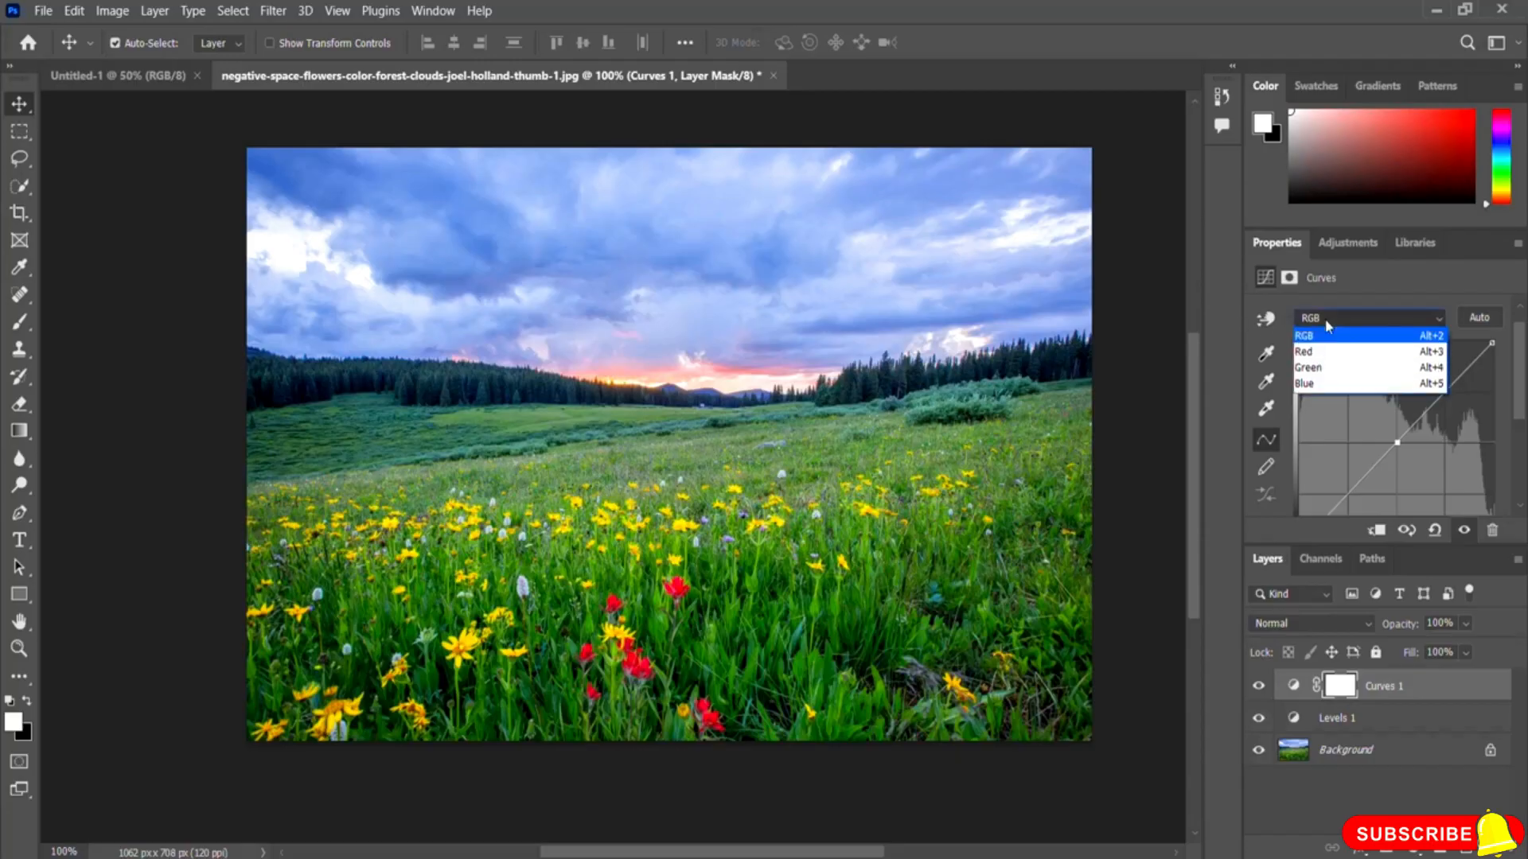
click(1320, 368)
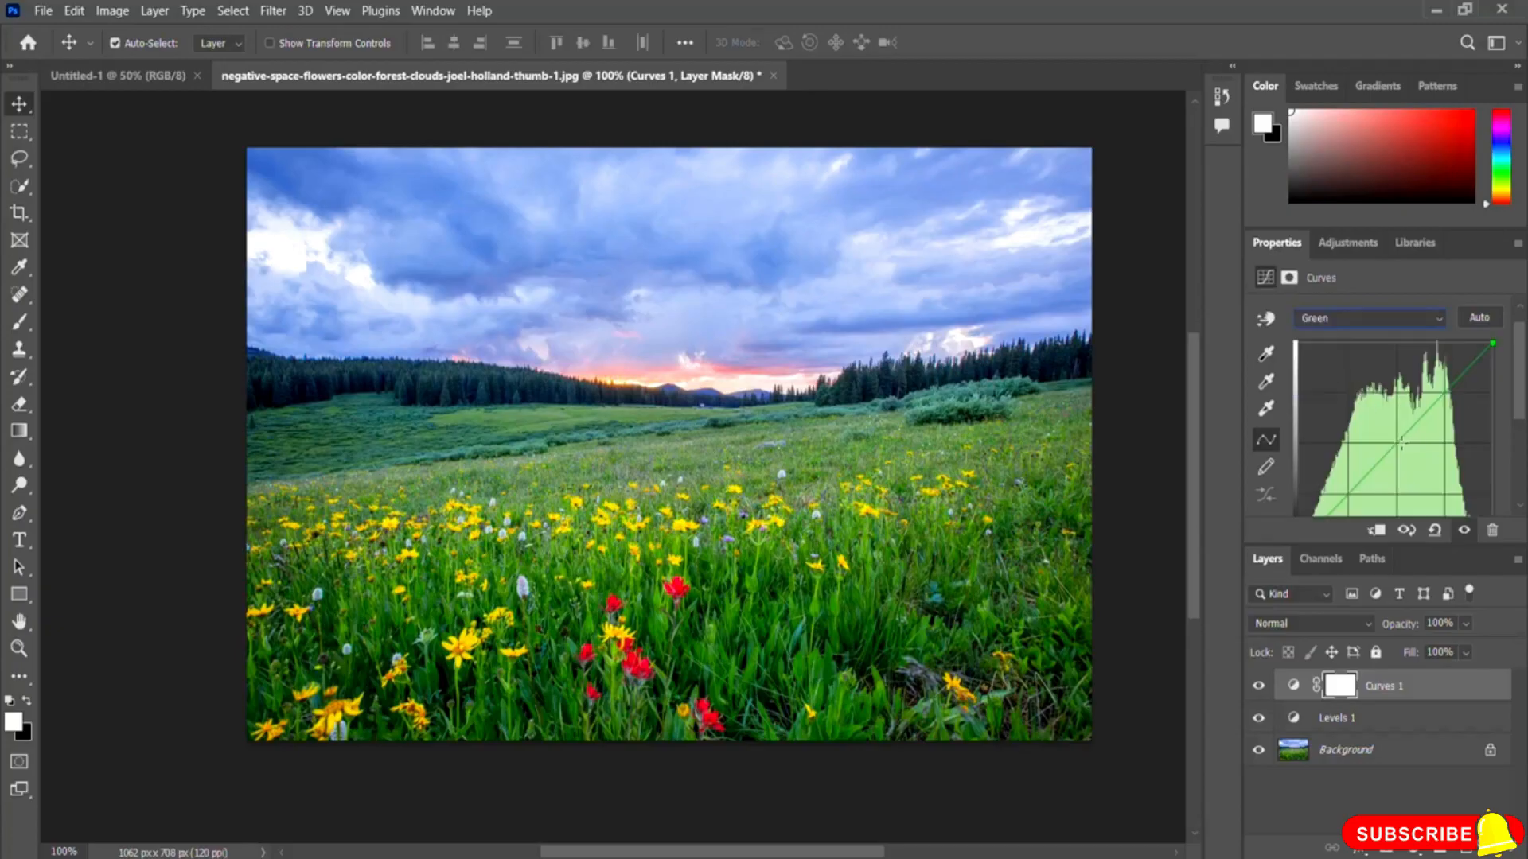
drag(1392, 440, 1353, 429)
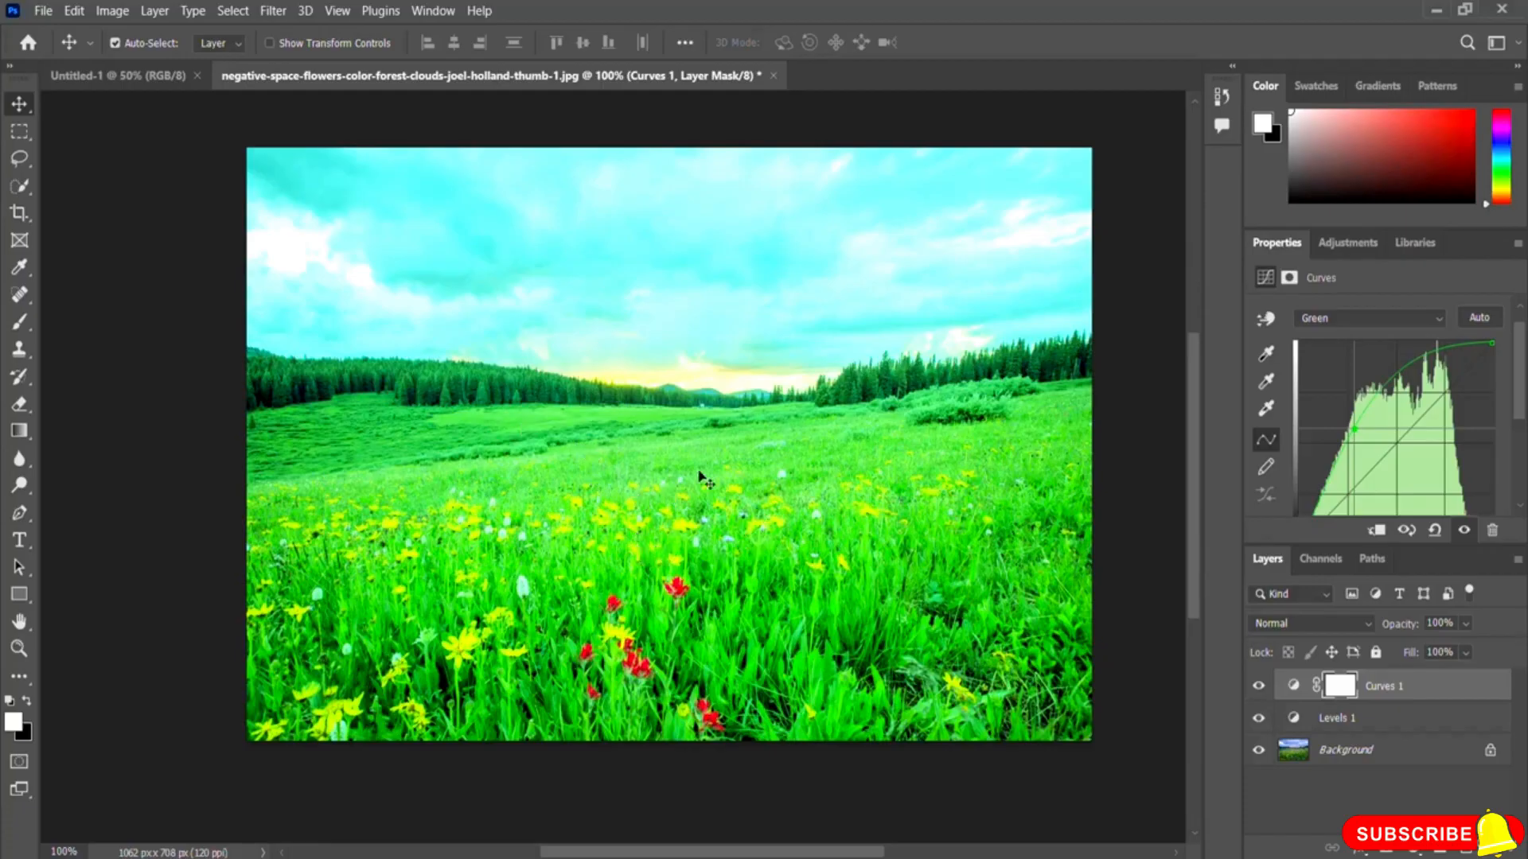
drag(1353, 429, 1432, 465)
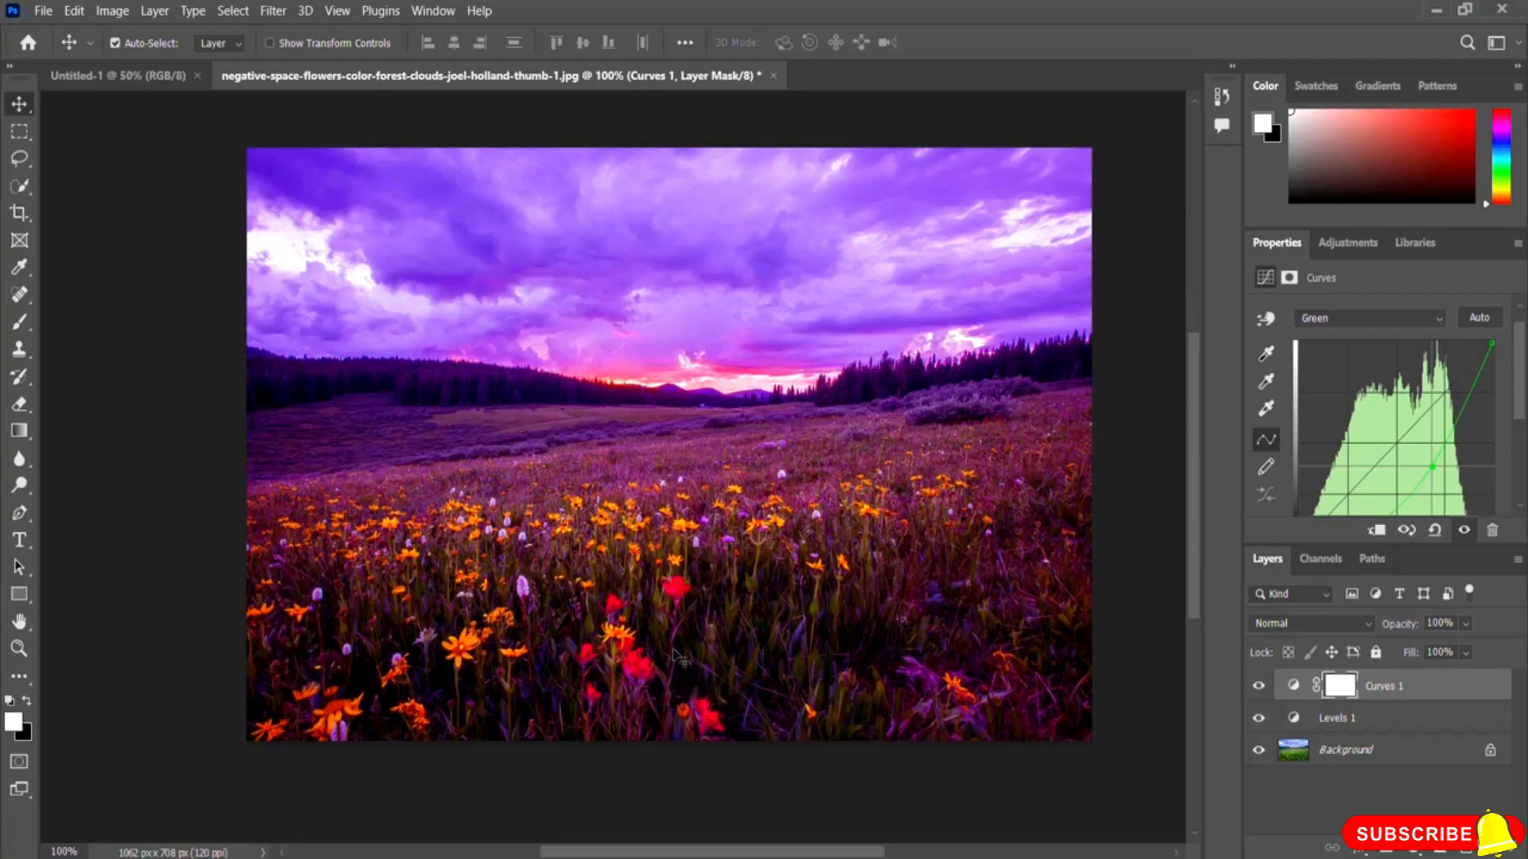
drag(1432, 467, 1391, 449)
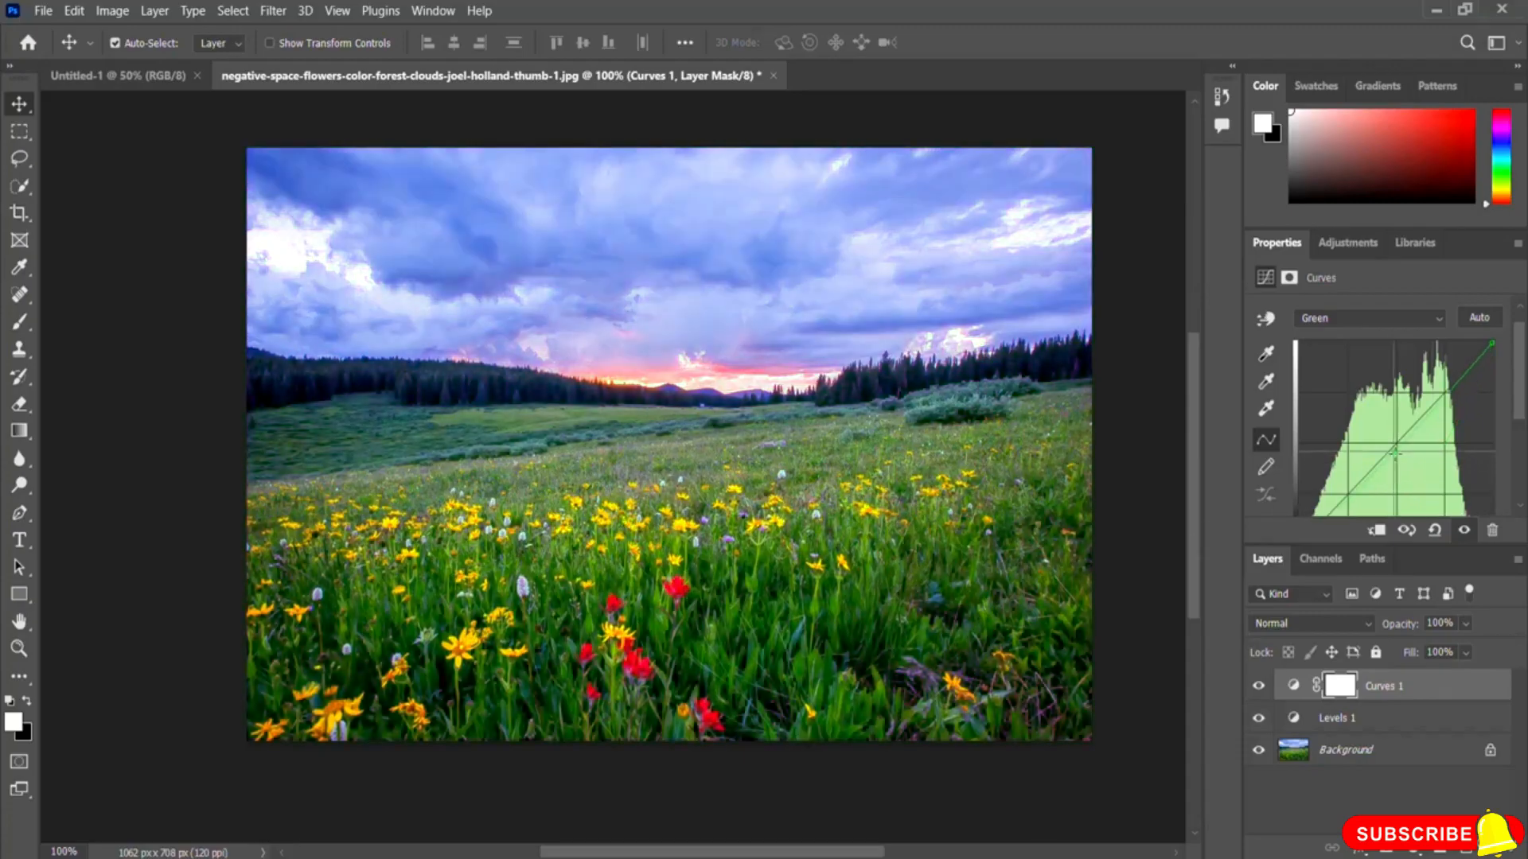
Step: Switch Curves to the Red channel and bend its curve up and down before returning it near the diagonal
click(1352, 324)
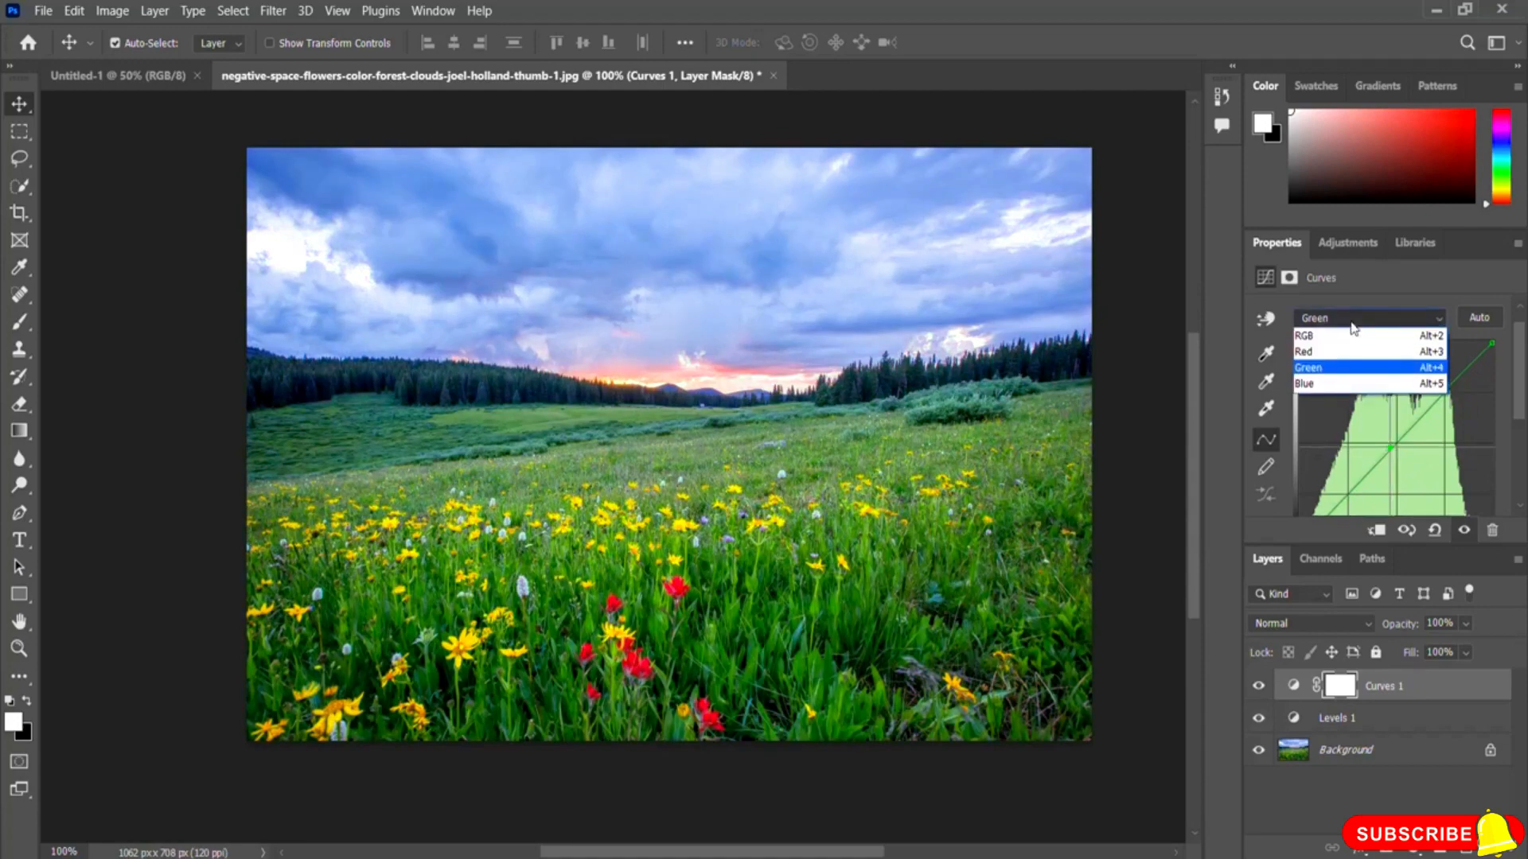
click(1335, 352)
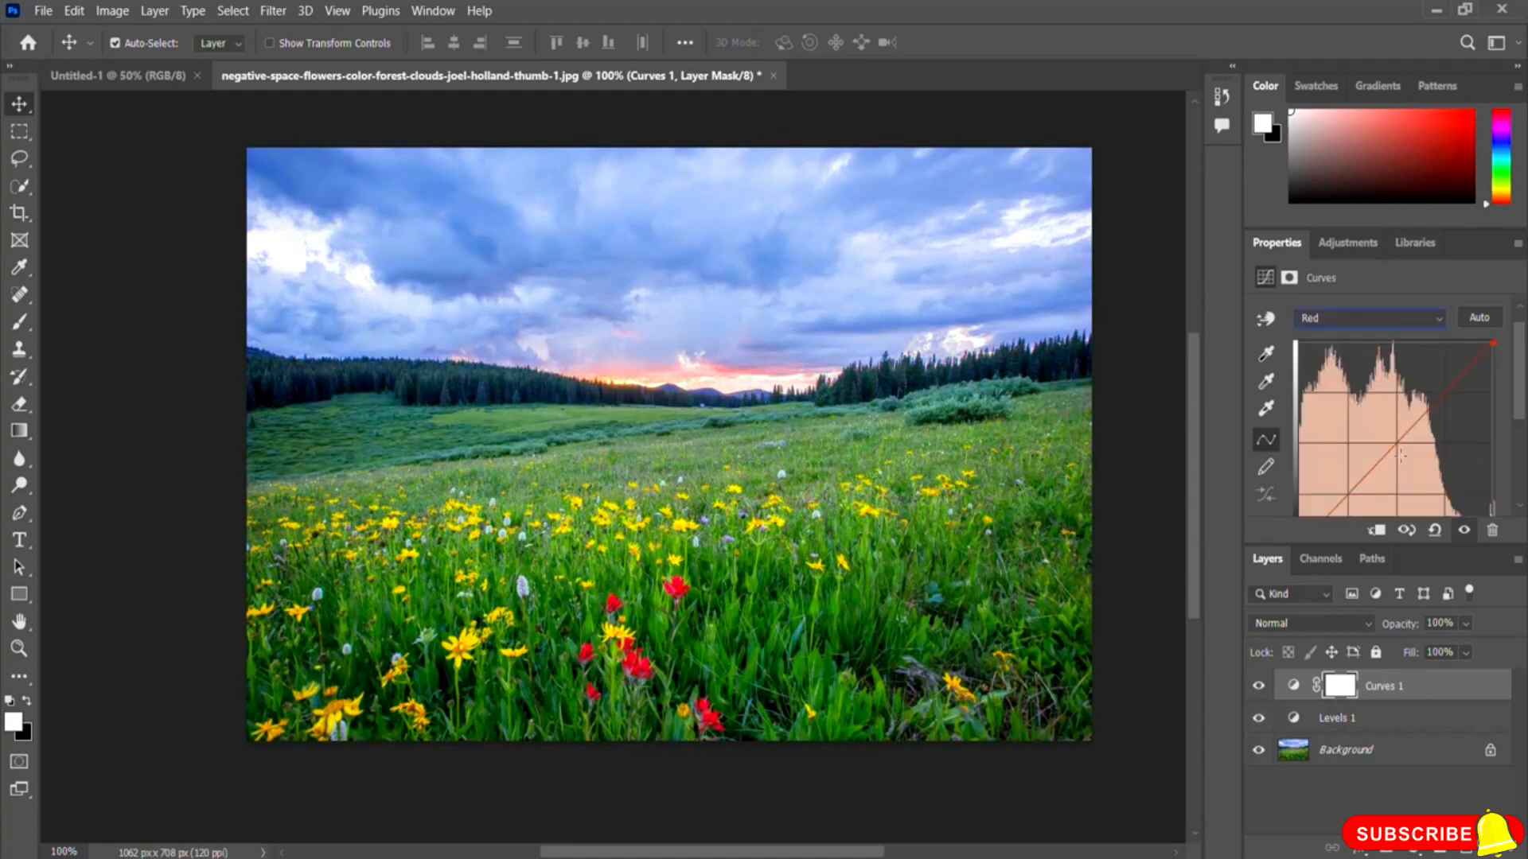
drag(1391, 441, 1350, 423)
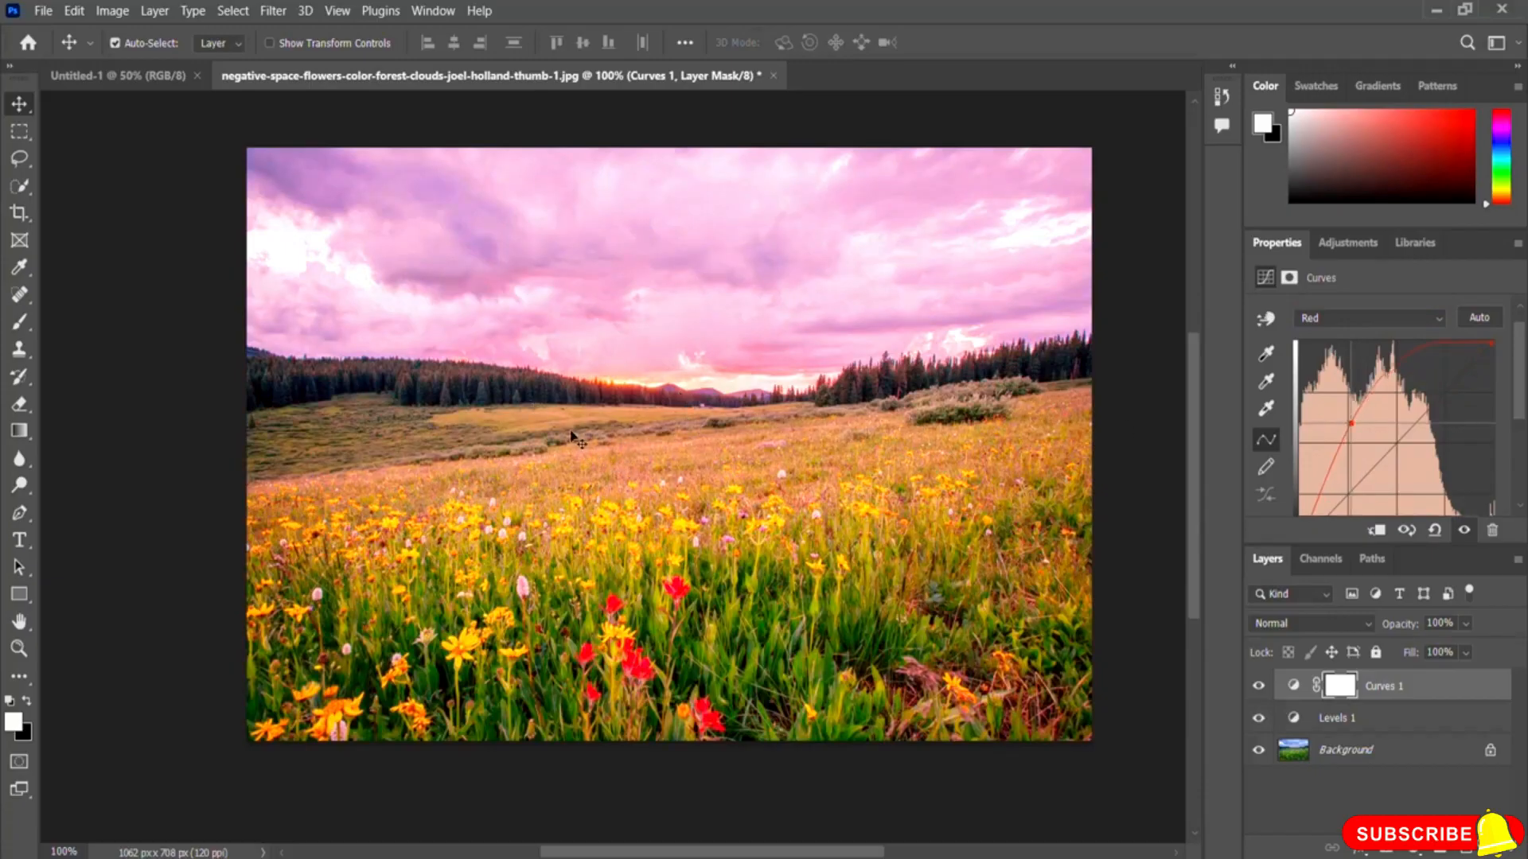
drag(1351, 423, 1439, 470)
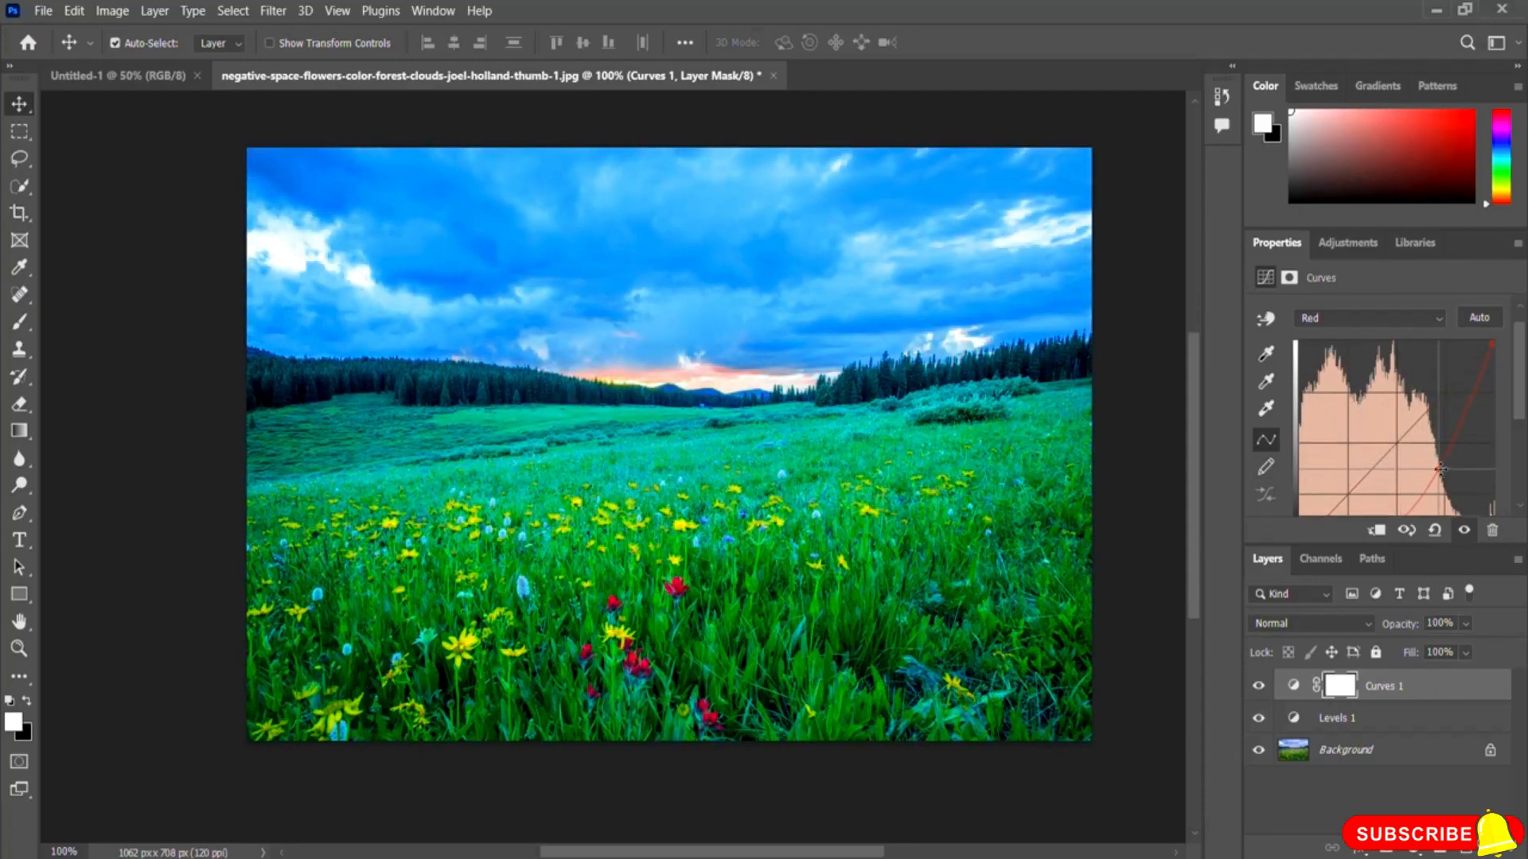
drag(1439, 469, 1393, 442)
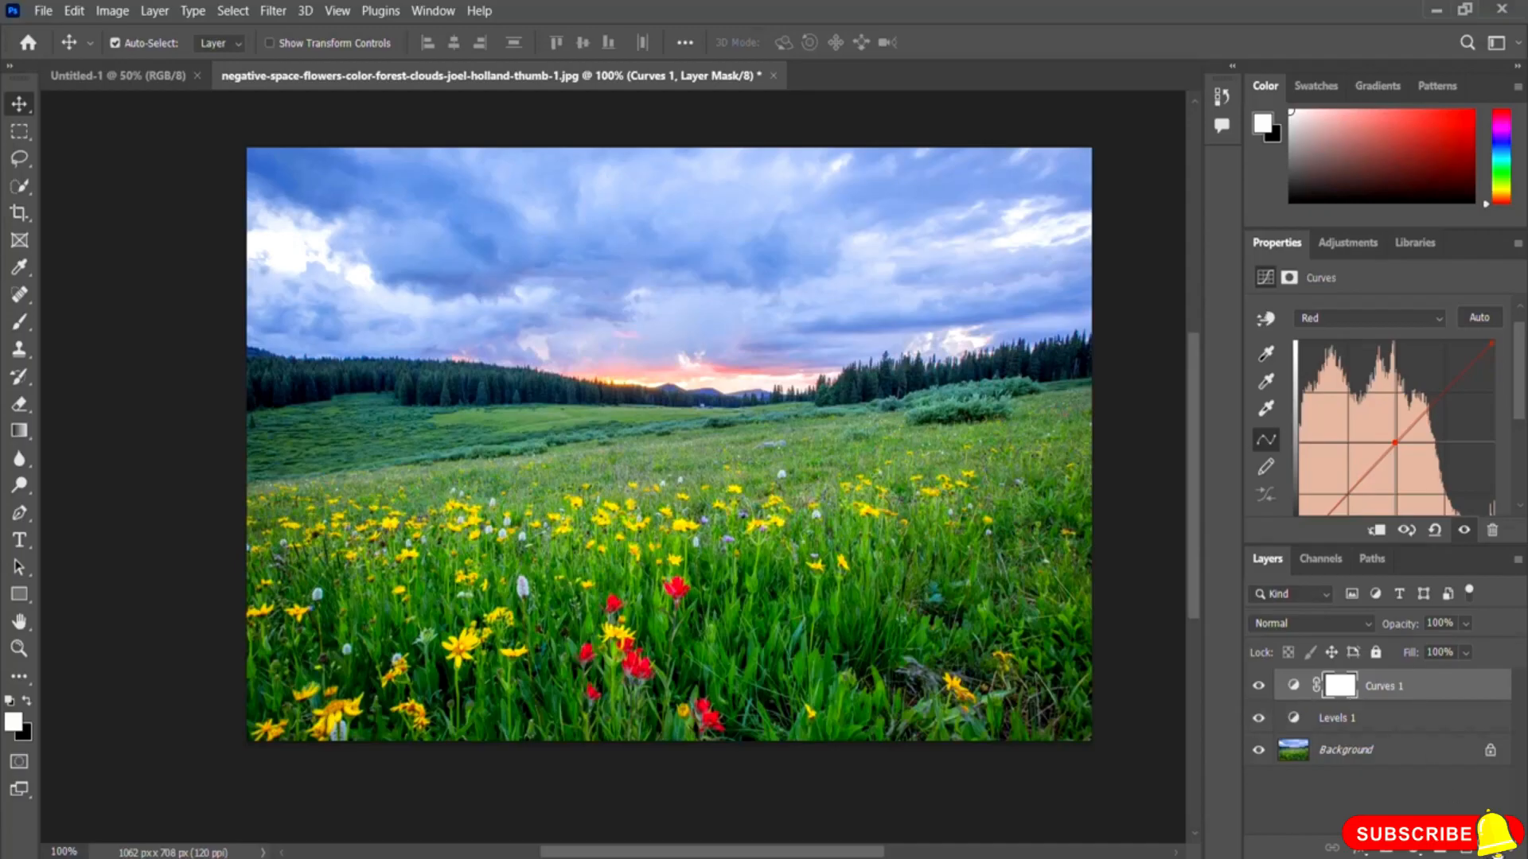
Step: Delete the Curves and Levels adjustment layers, leaving only the Background
key(Delete)
key(Delete)
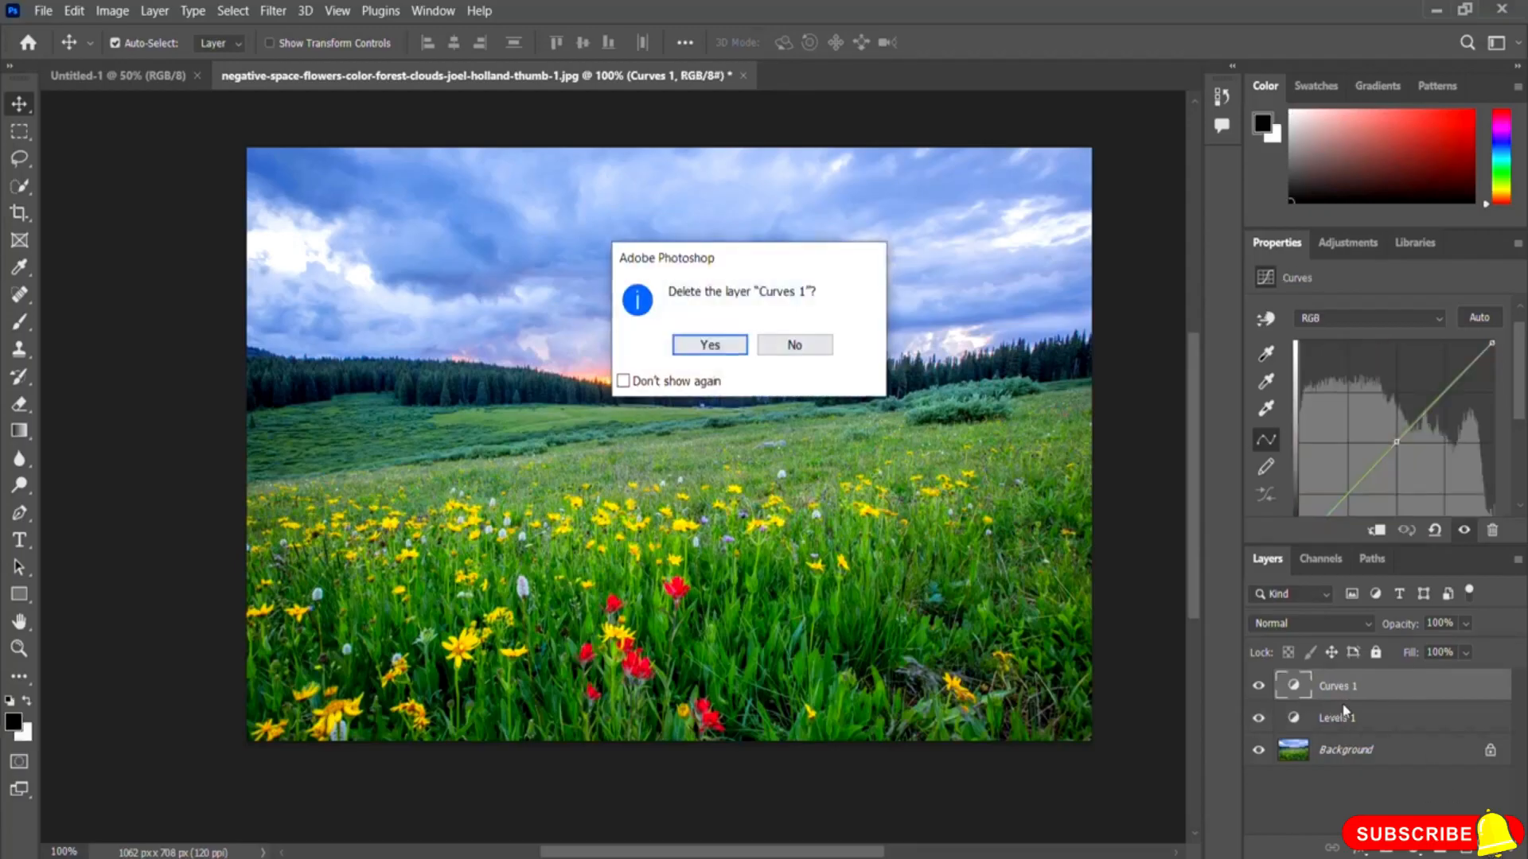
click(710, 342)
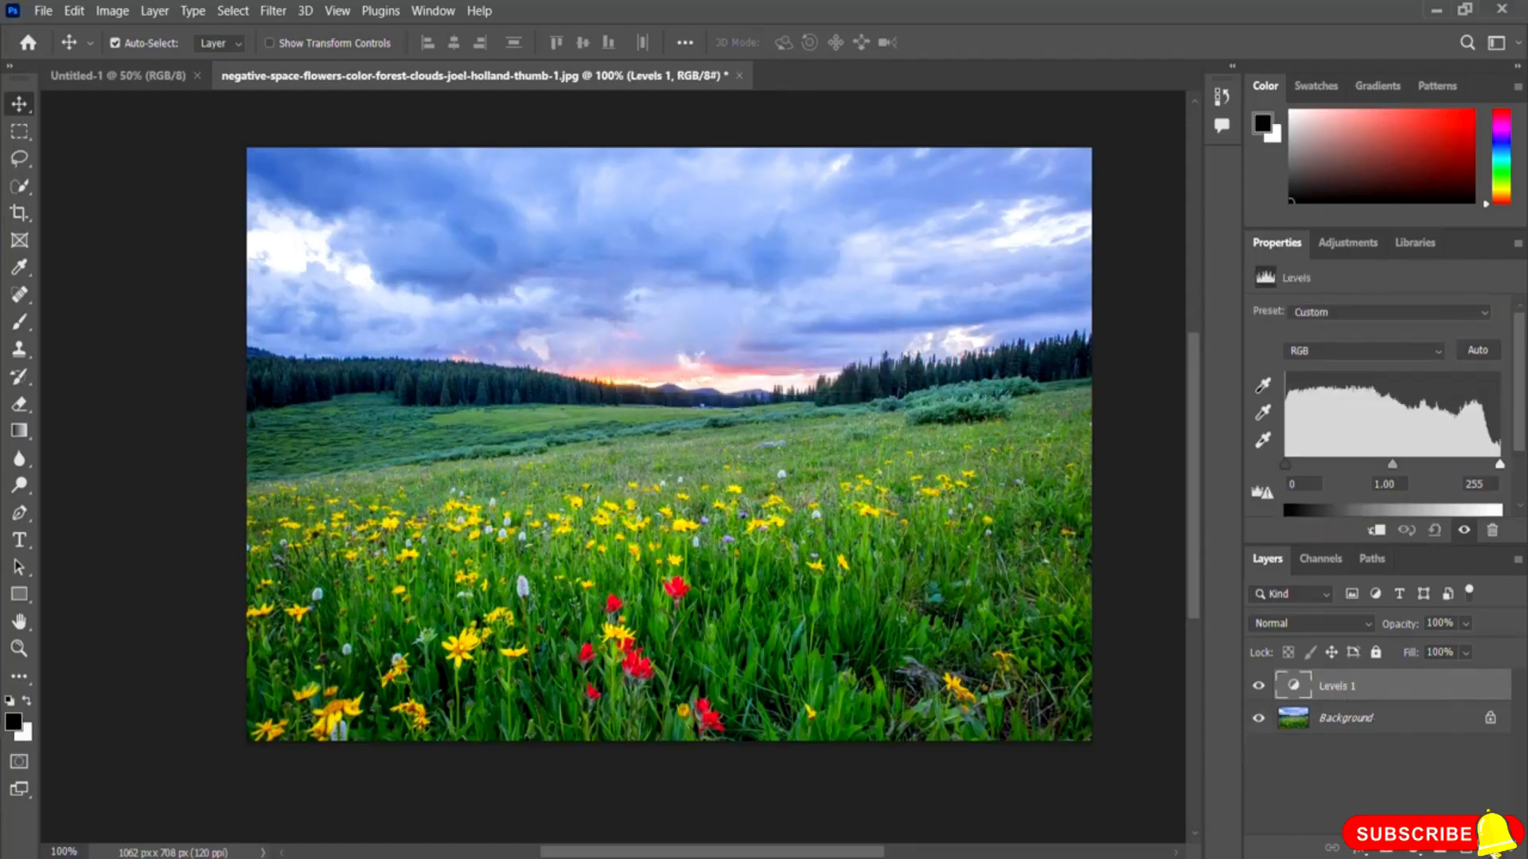
key(Delete)
click(701, 344)
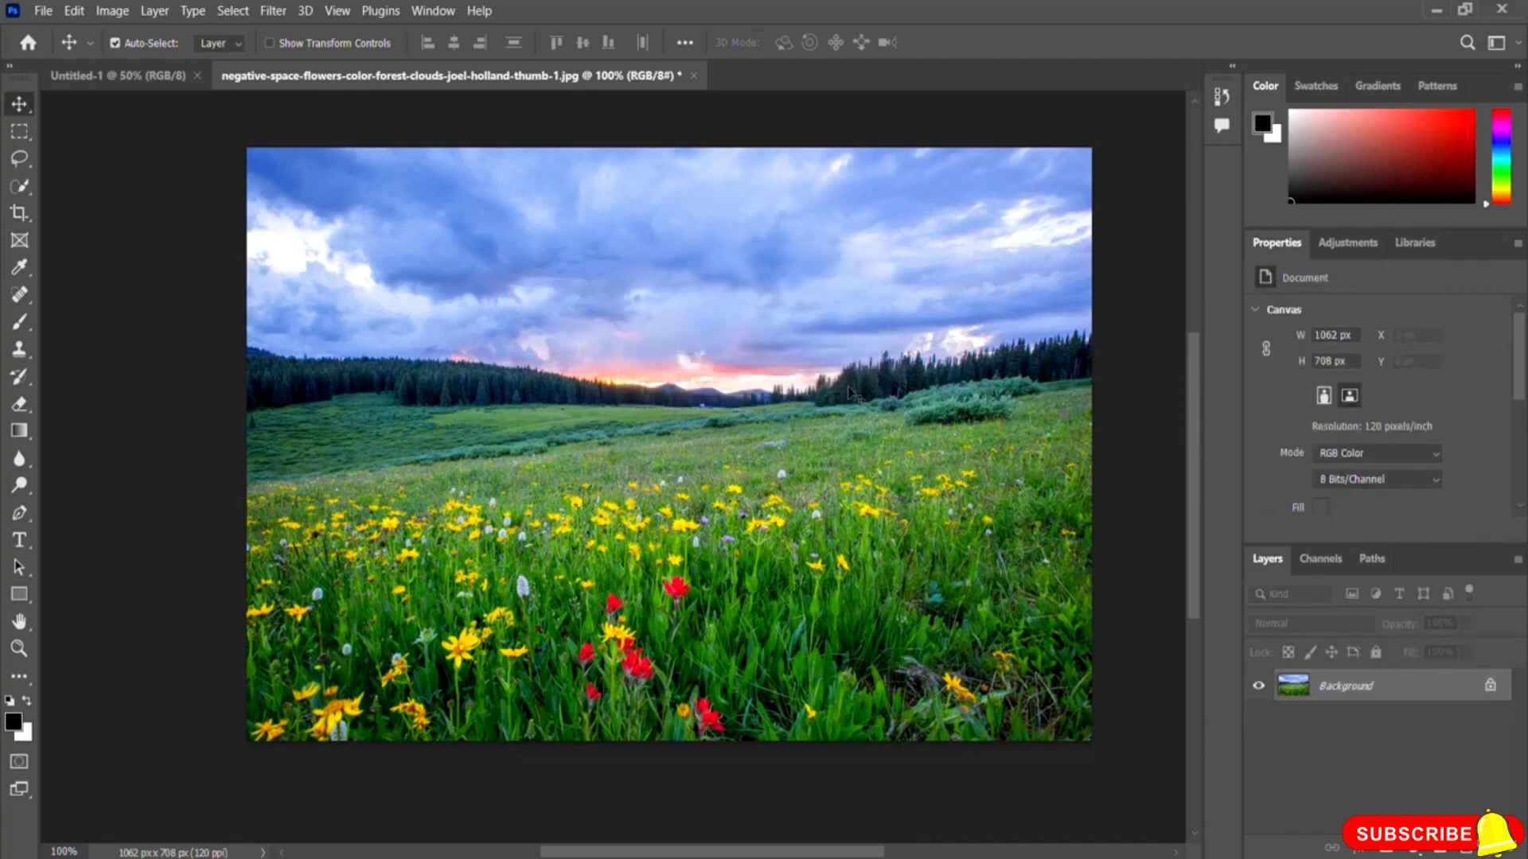
Step: Try an Exposure adjustment layer, dragging its exposure far up and down, then delete the layer
click(1353, 245)
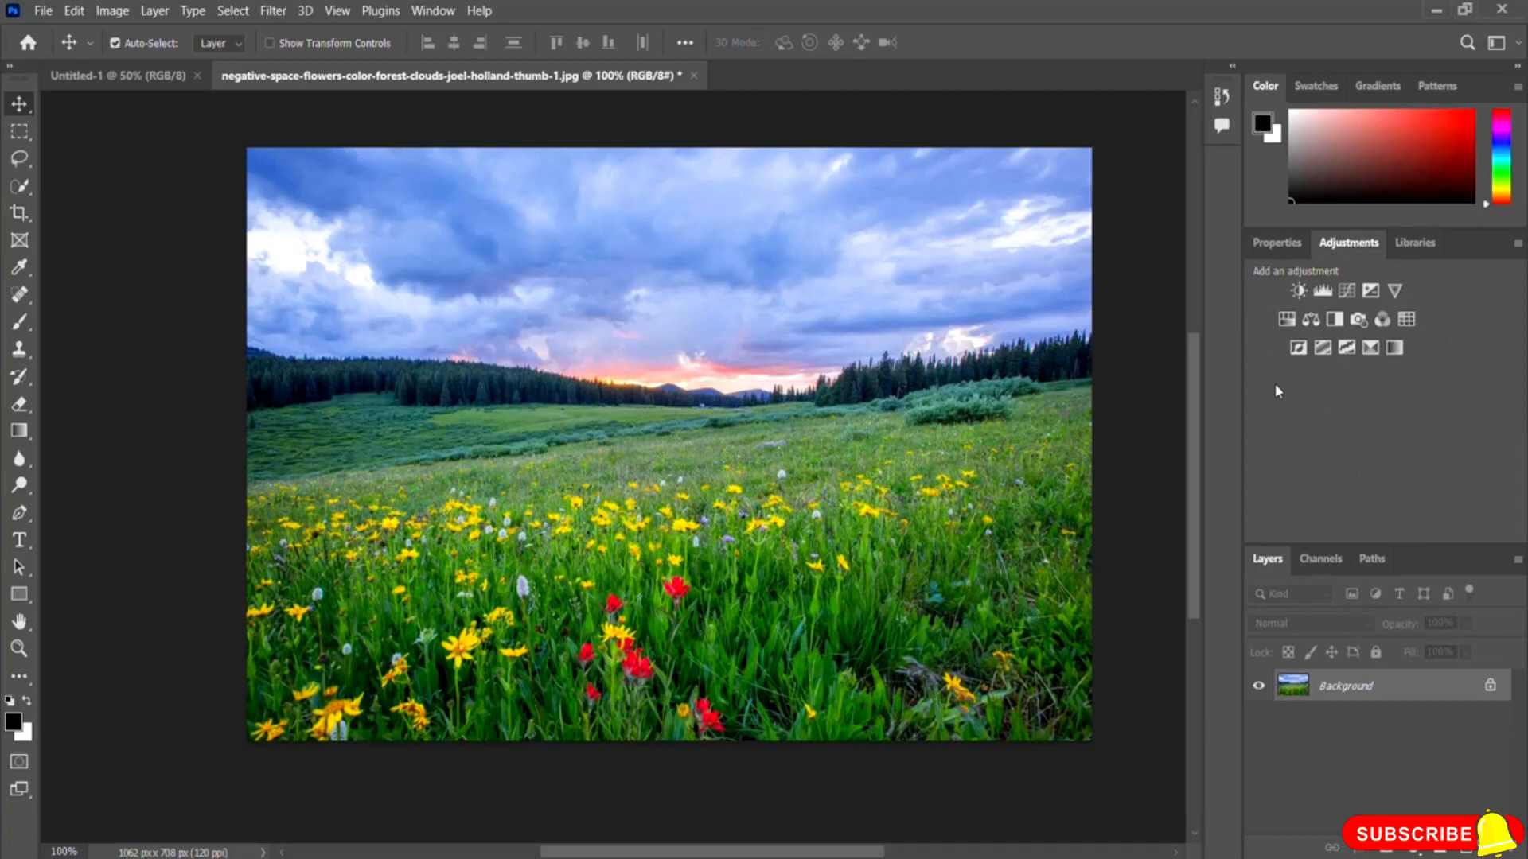
click(1369, 292)
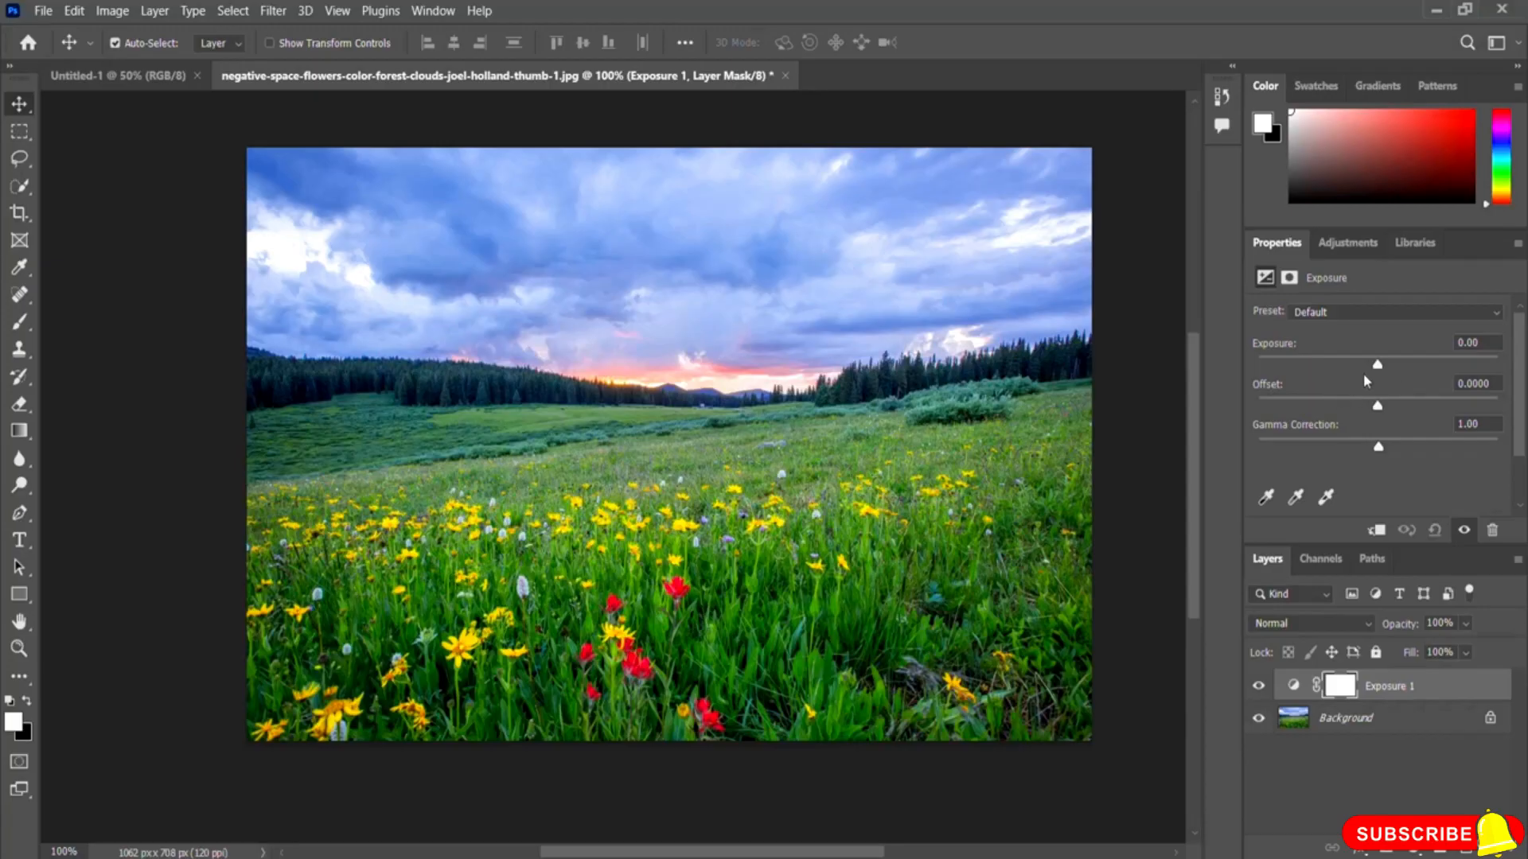
drag(1379, 372, 1394, 371)
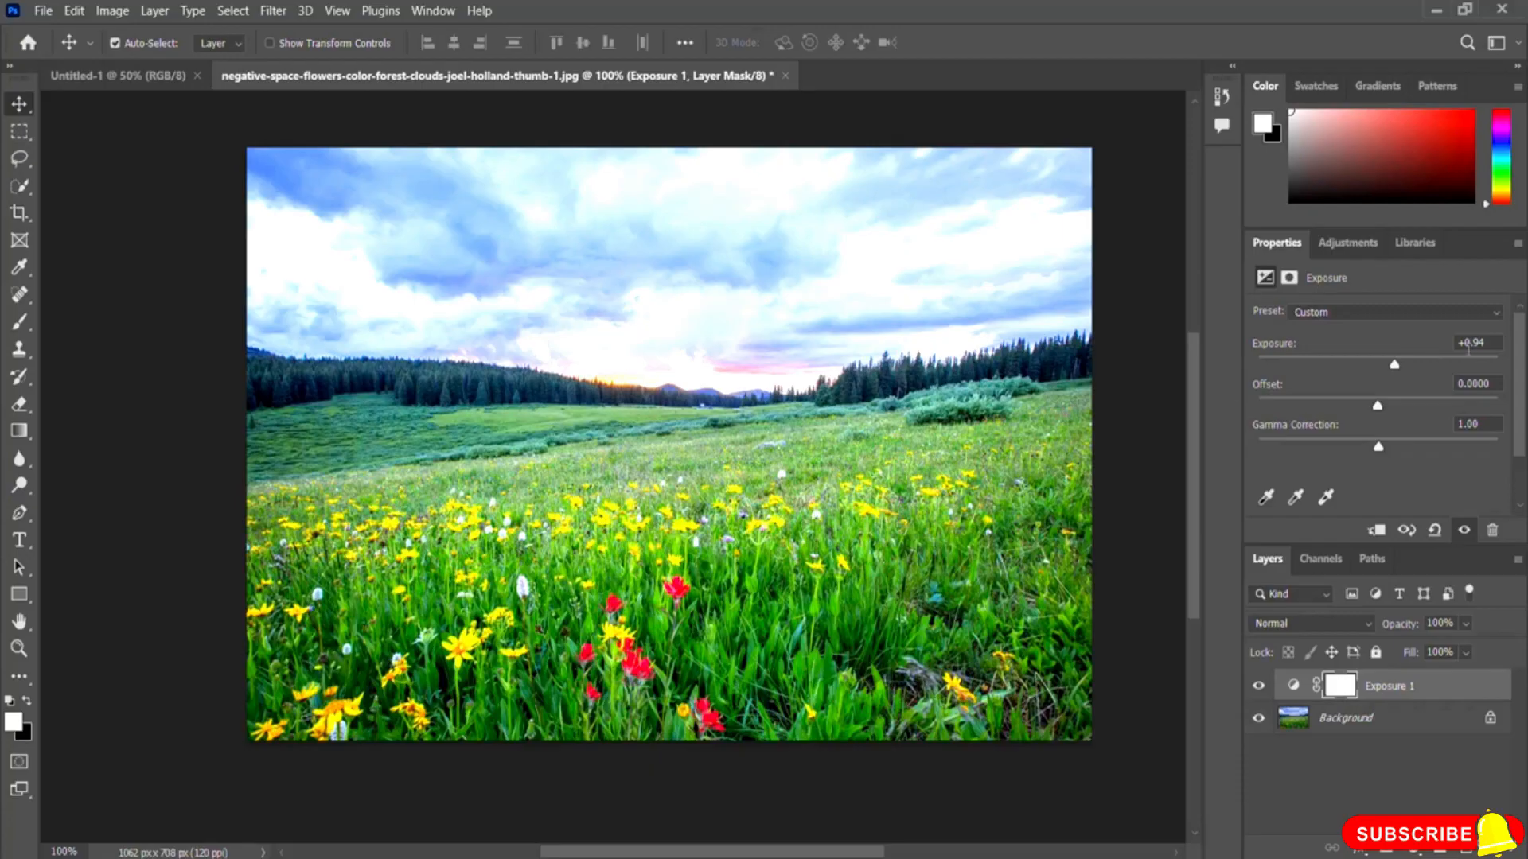
drag(1395, 366, 1455, 366)
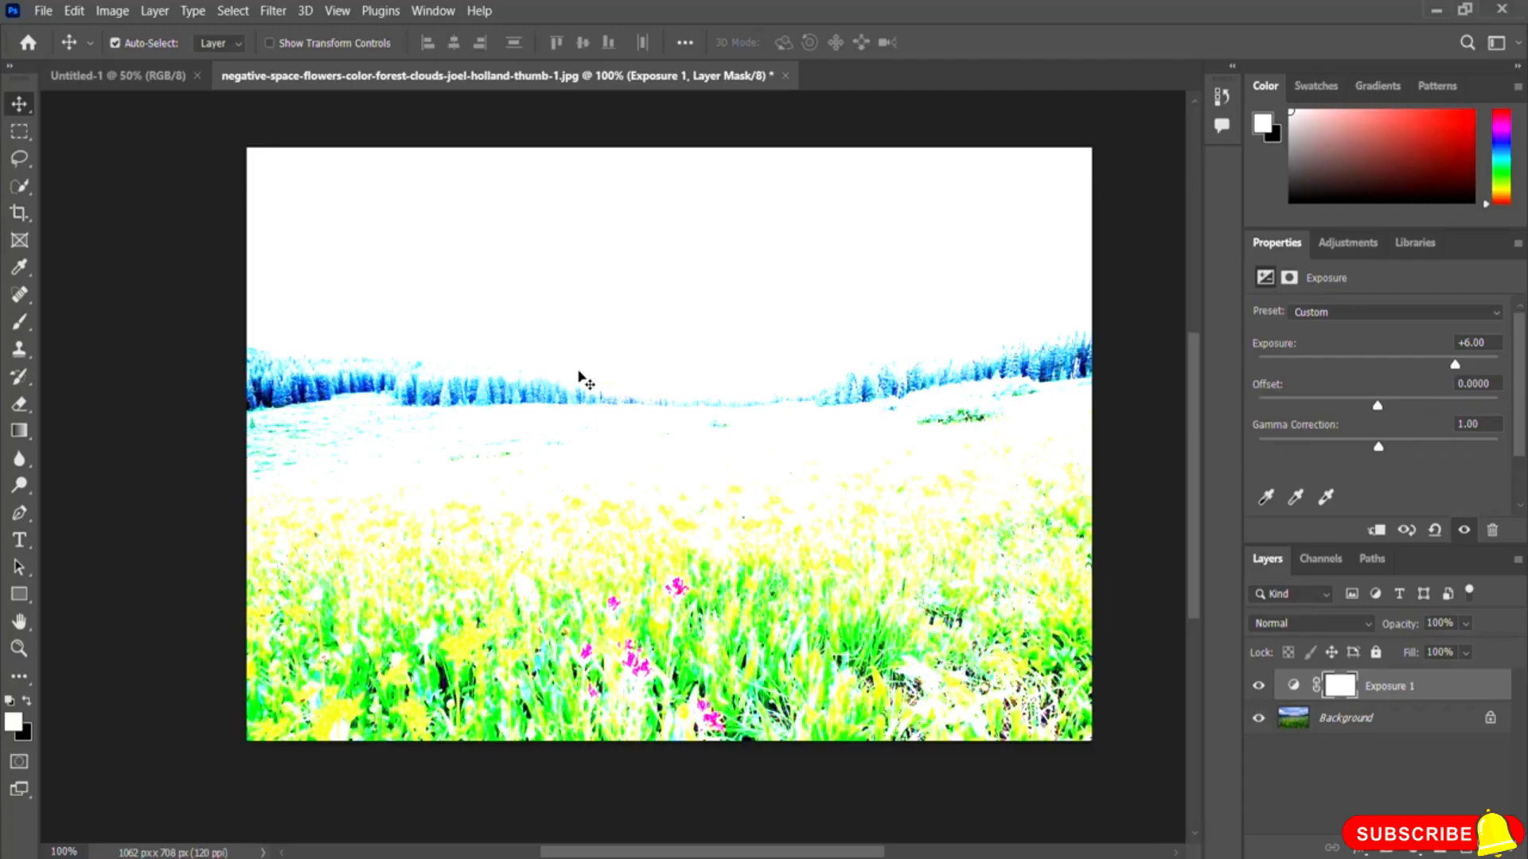
drag(1455, 364, 1471, 366)
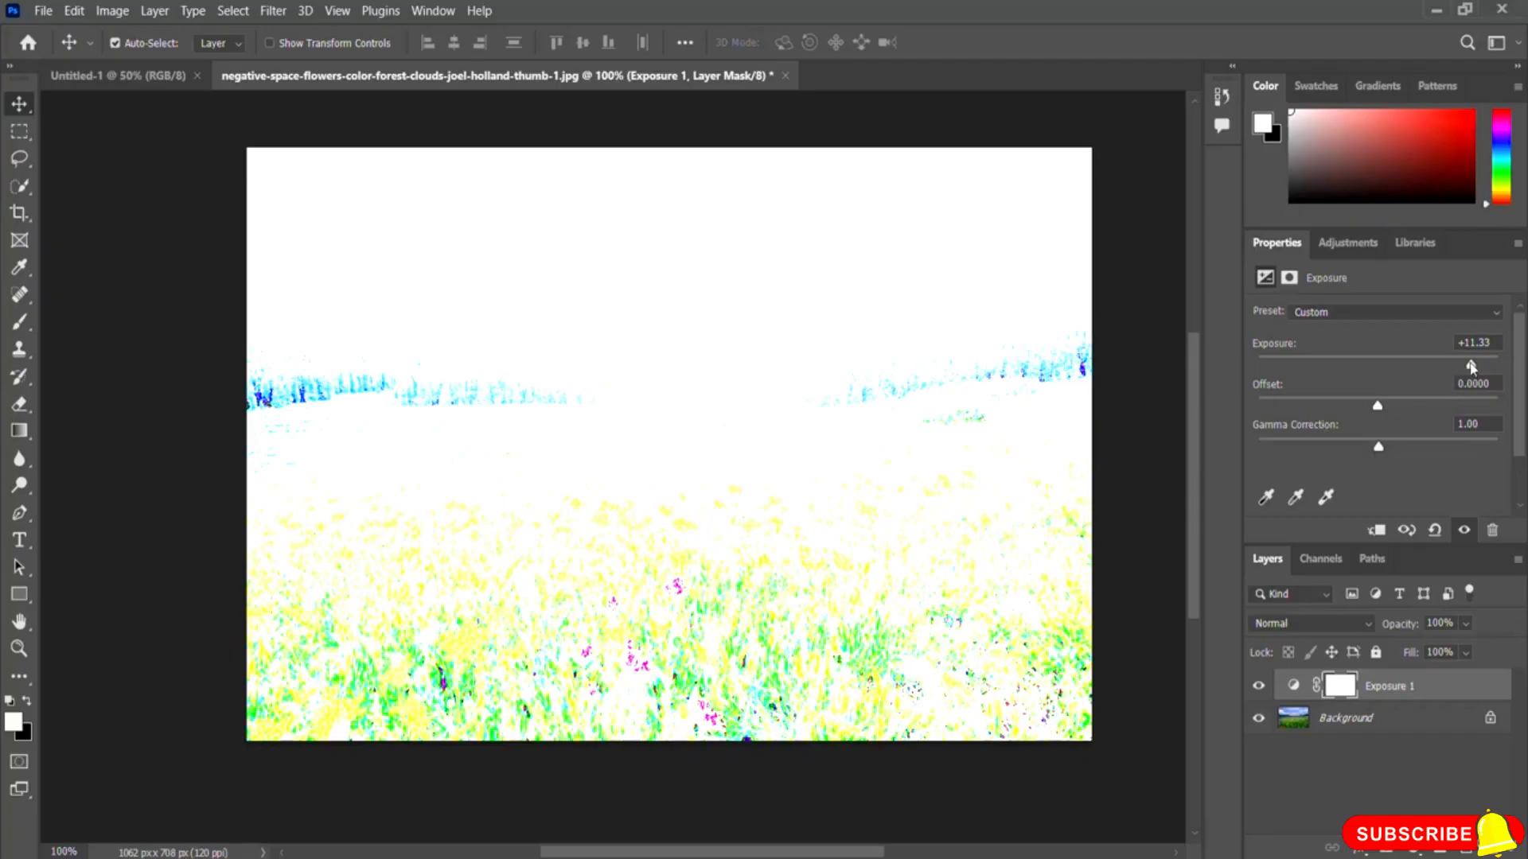
drag(1471, 367, 1391, 367)
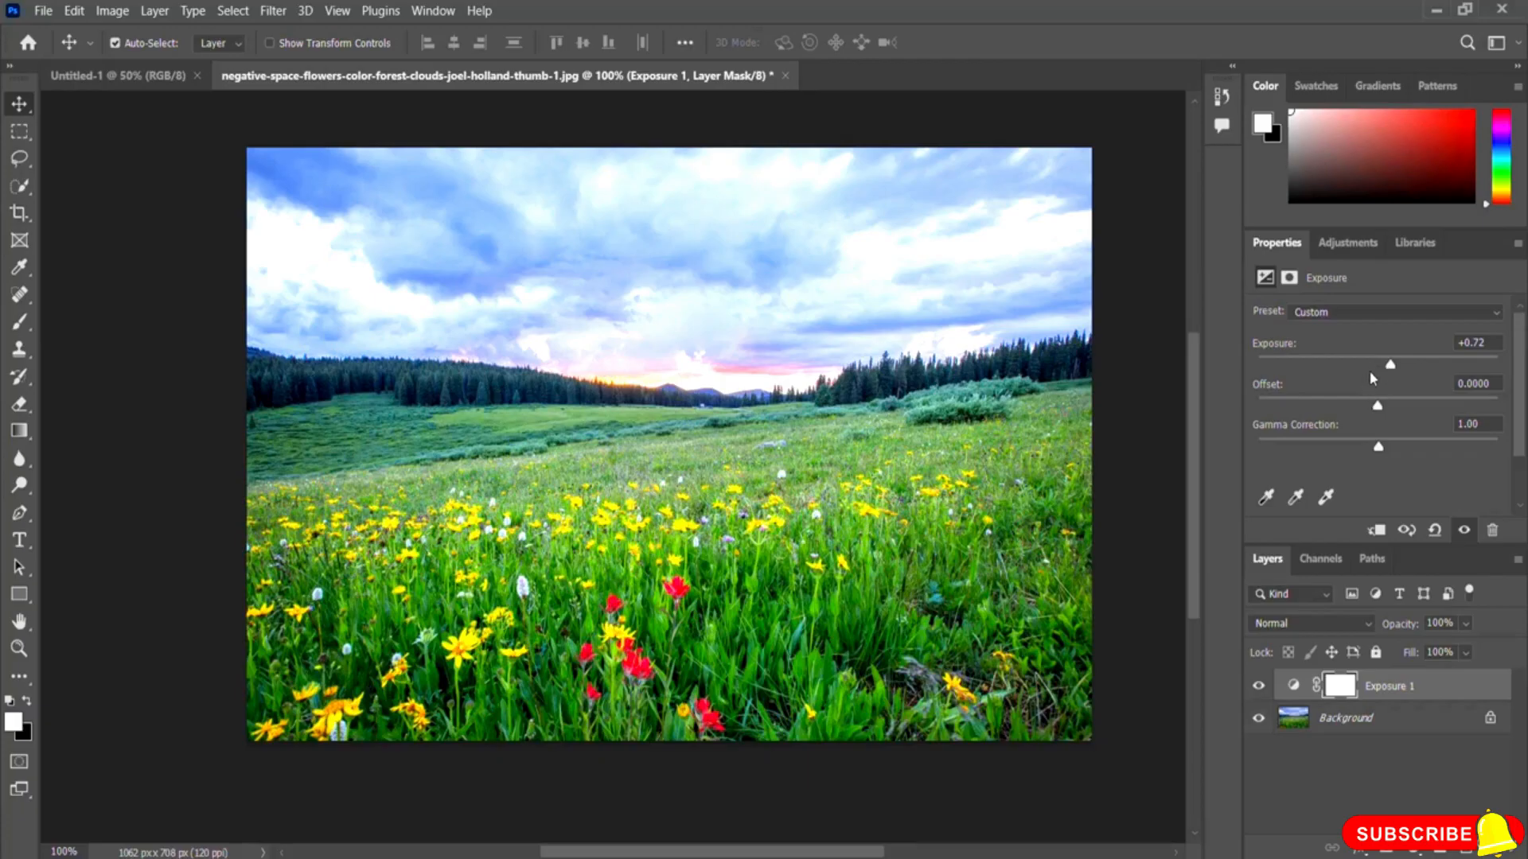
drag(1391, 367, 1305, 368)
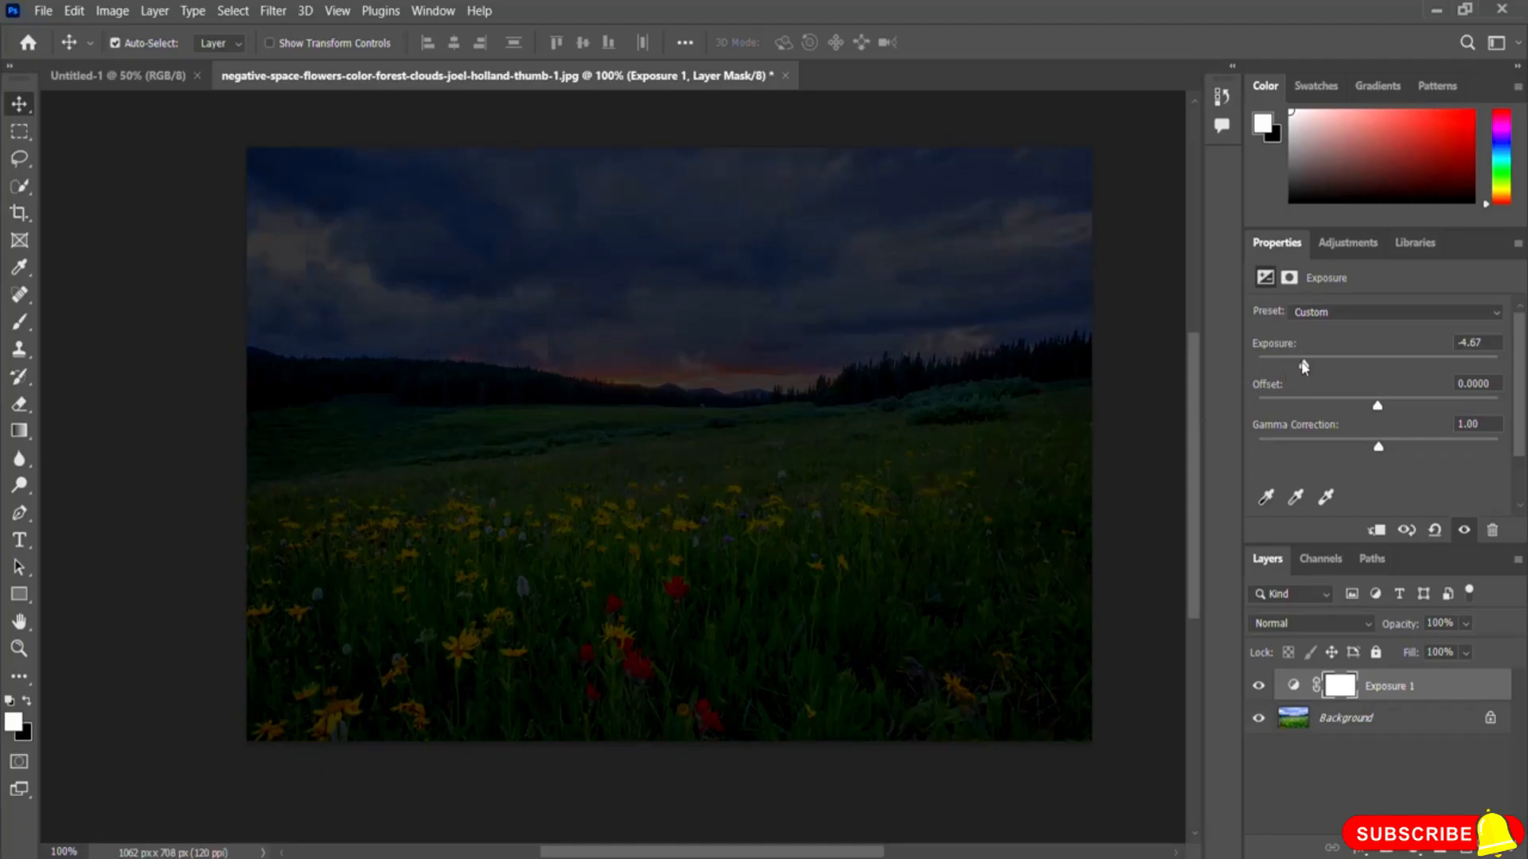
drag(1305, 369, 1377, 374)
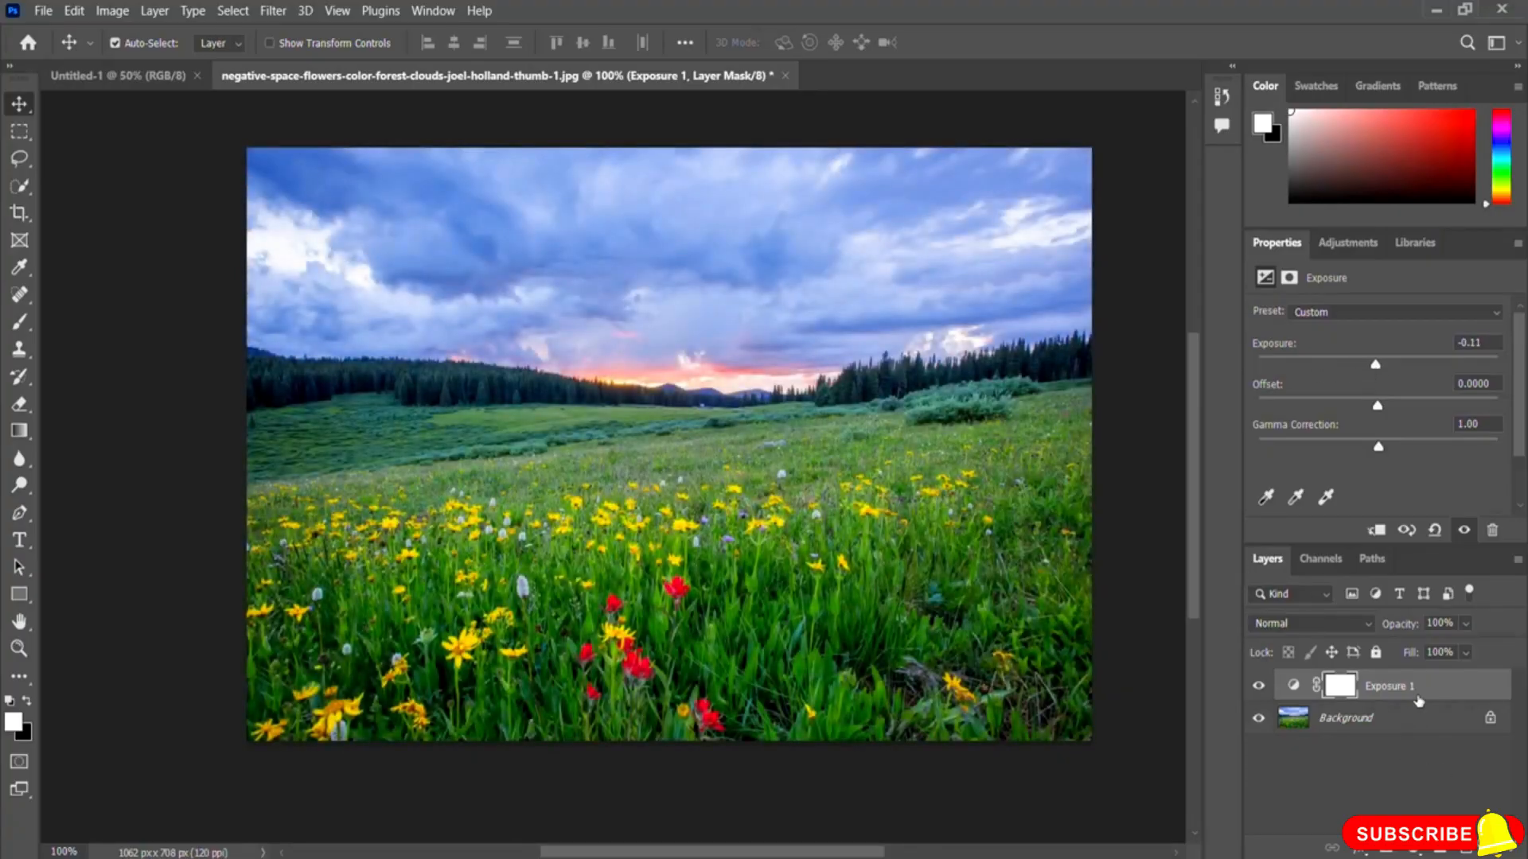
key(Delete)
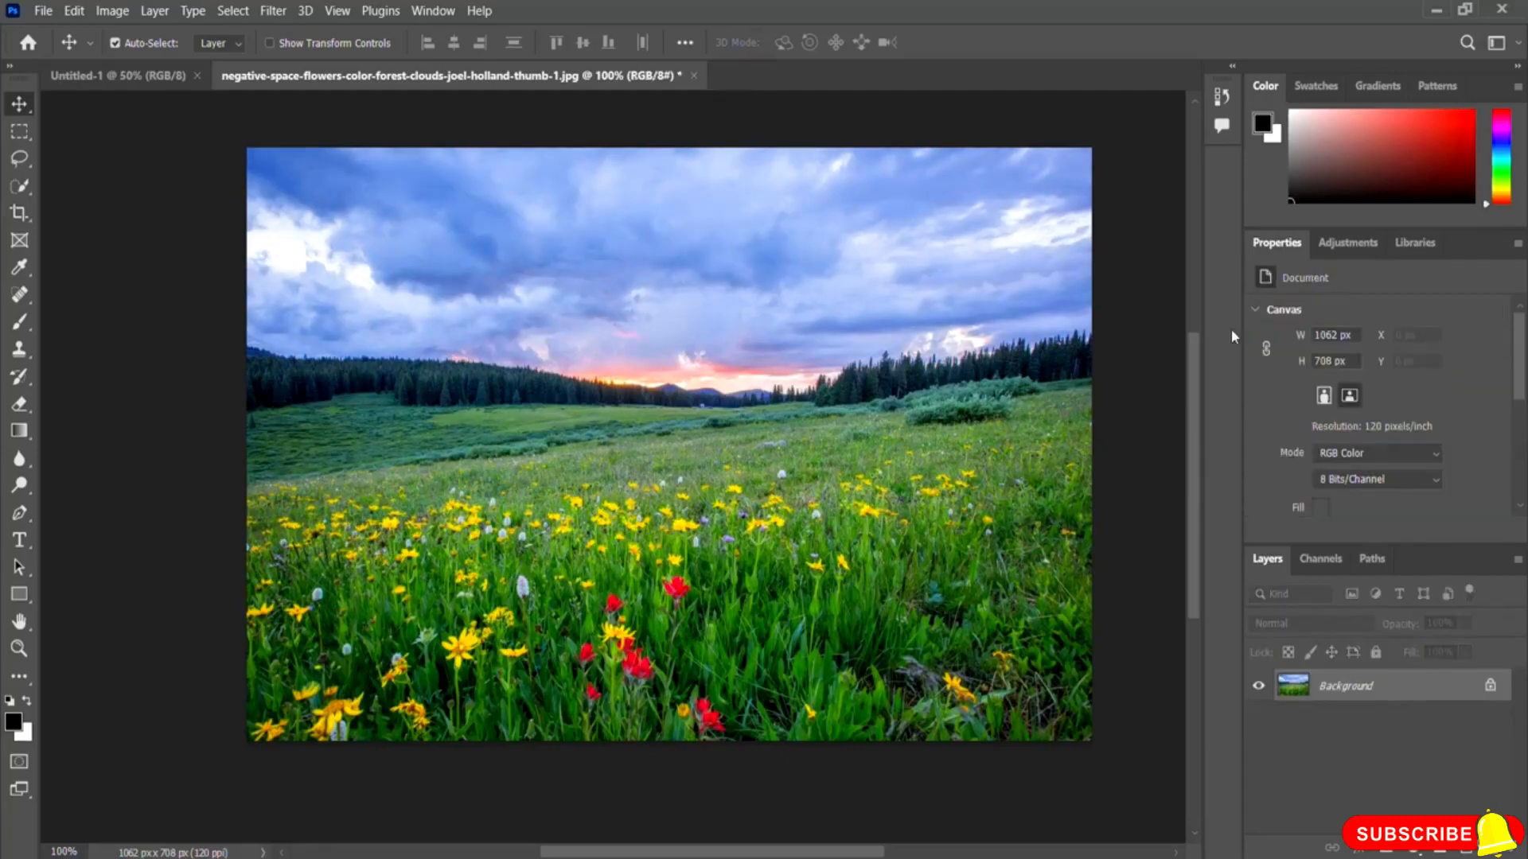
Step: Add a Color Balance adjustment layer and swing the Yellow–Blue midtone slider both ways, leaving it at +4
click(1351, 250)
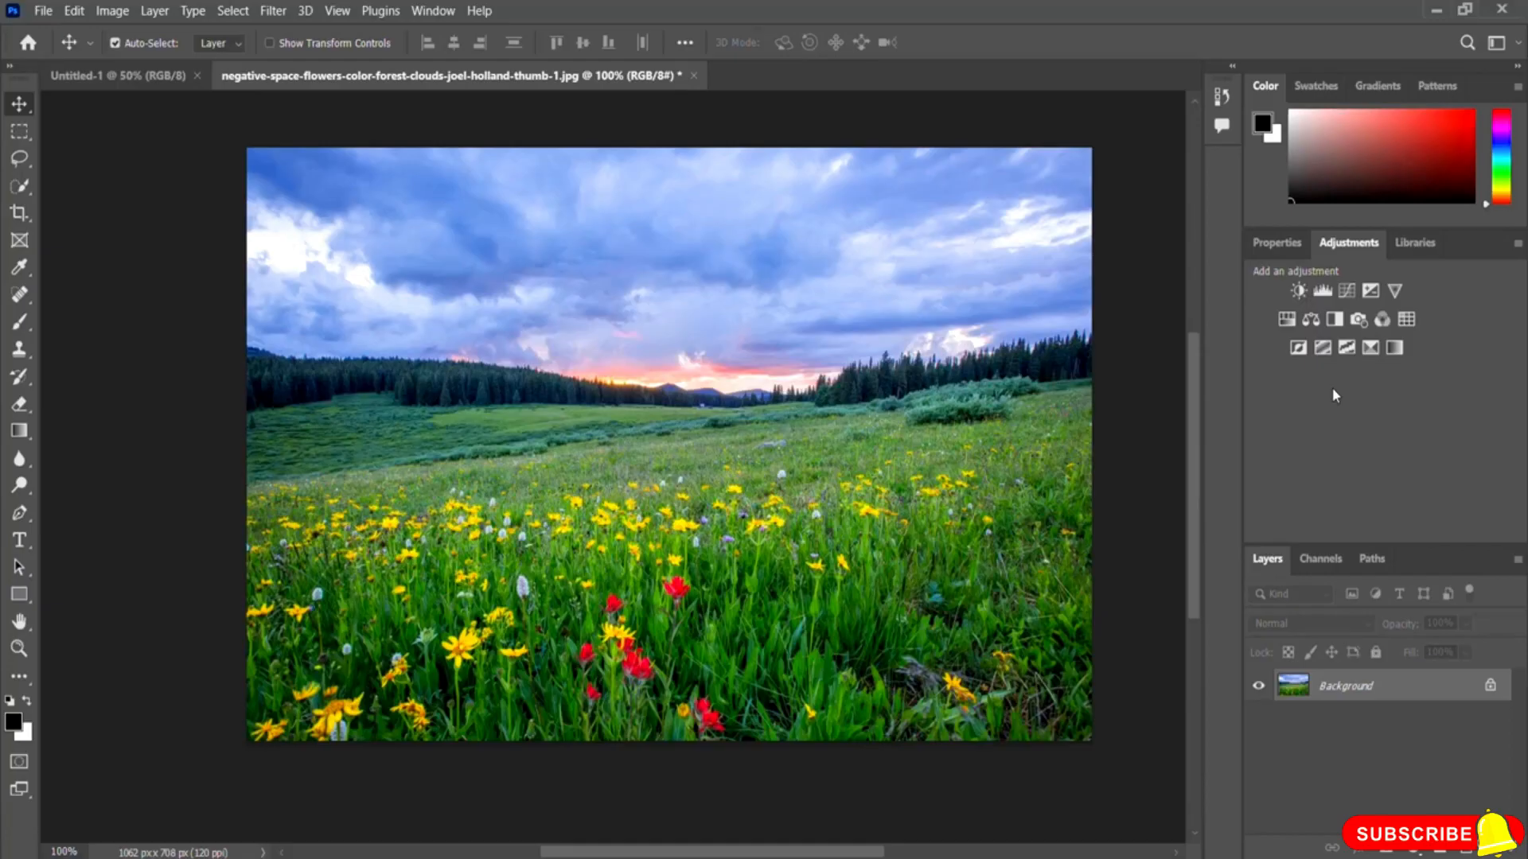
click(1310, 324)
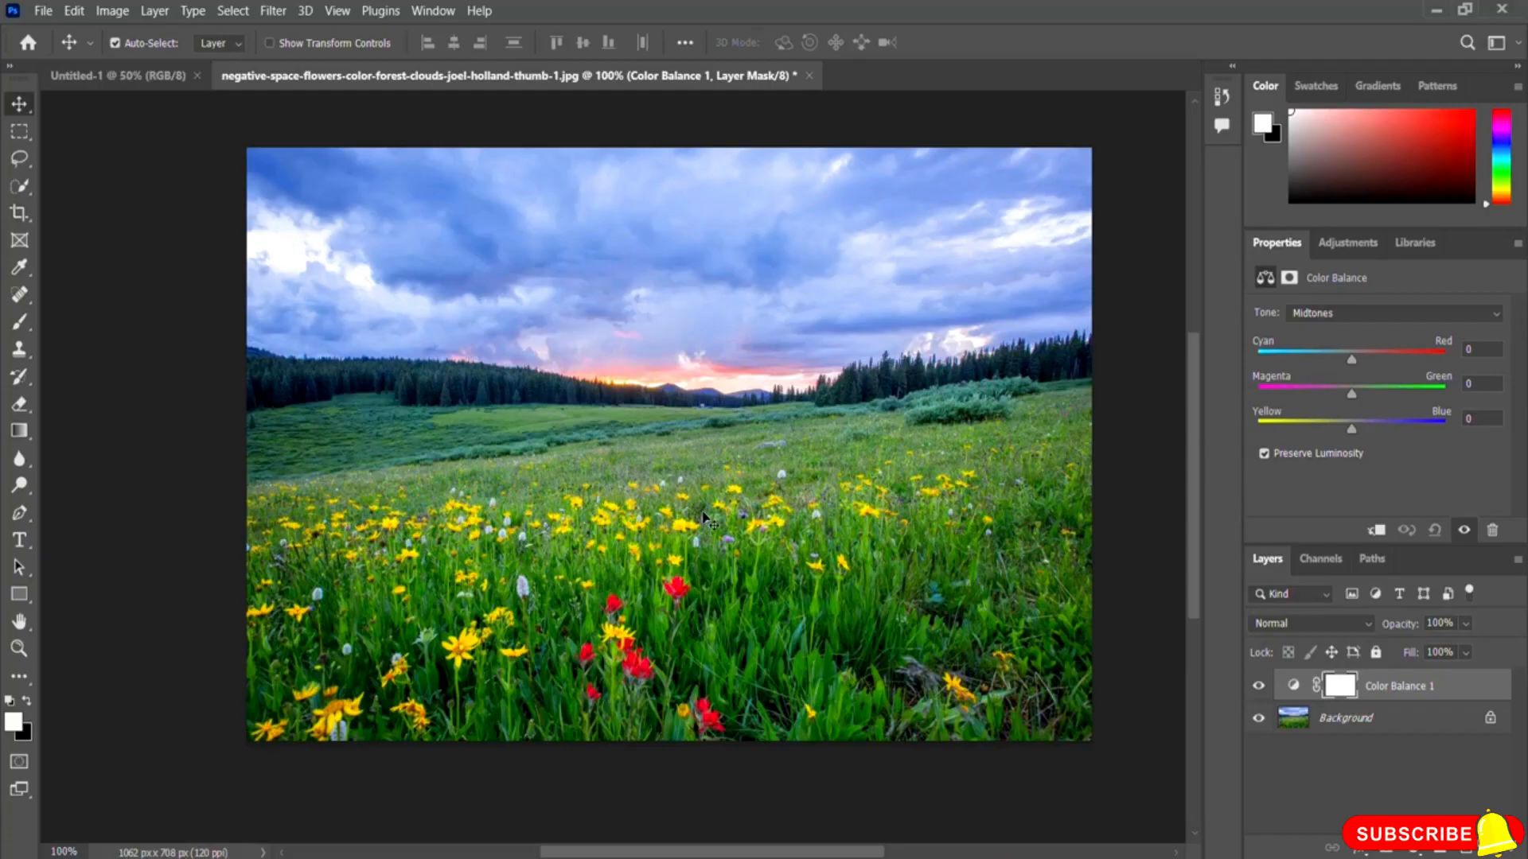
drag(1351, 430, 1263, 434)
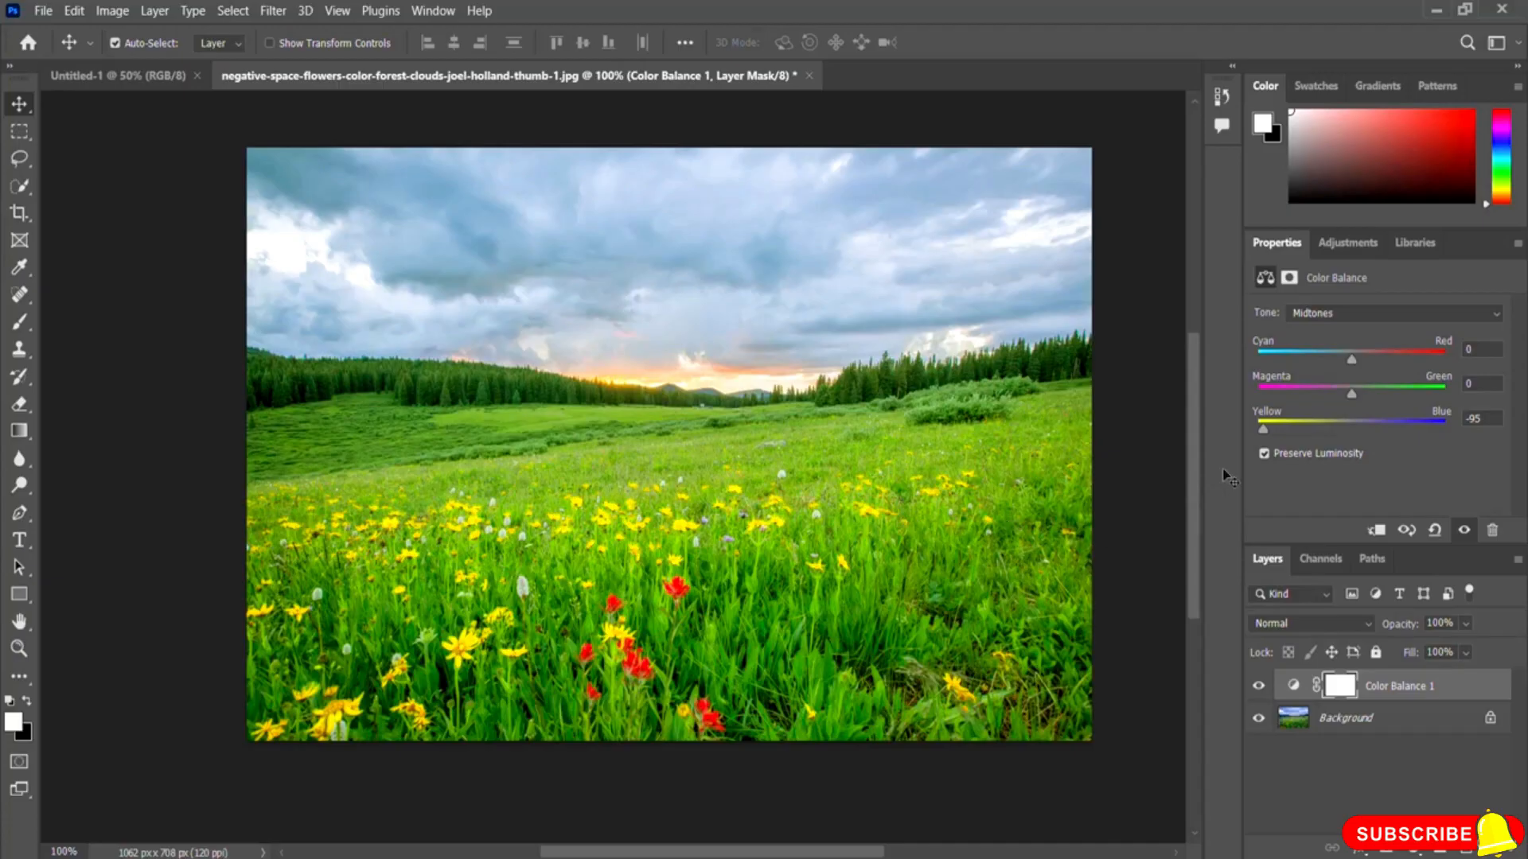
drag(1263, 430, 1442, 430)
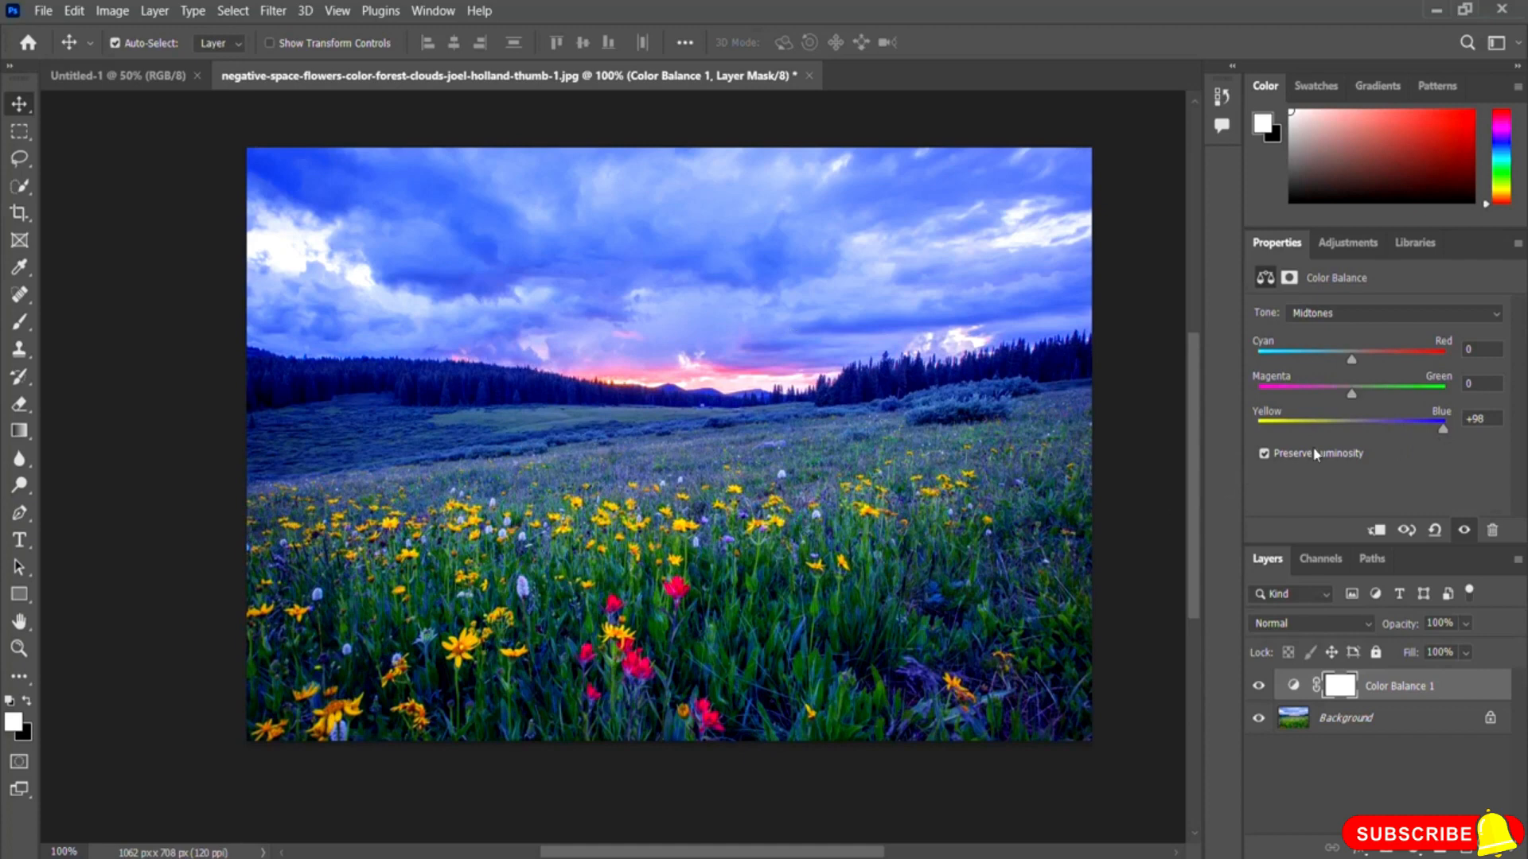
drag(1438, 430, 1358, 439)
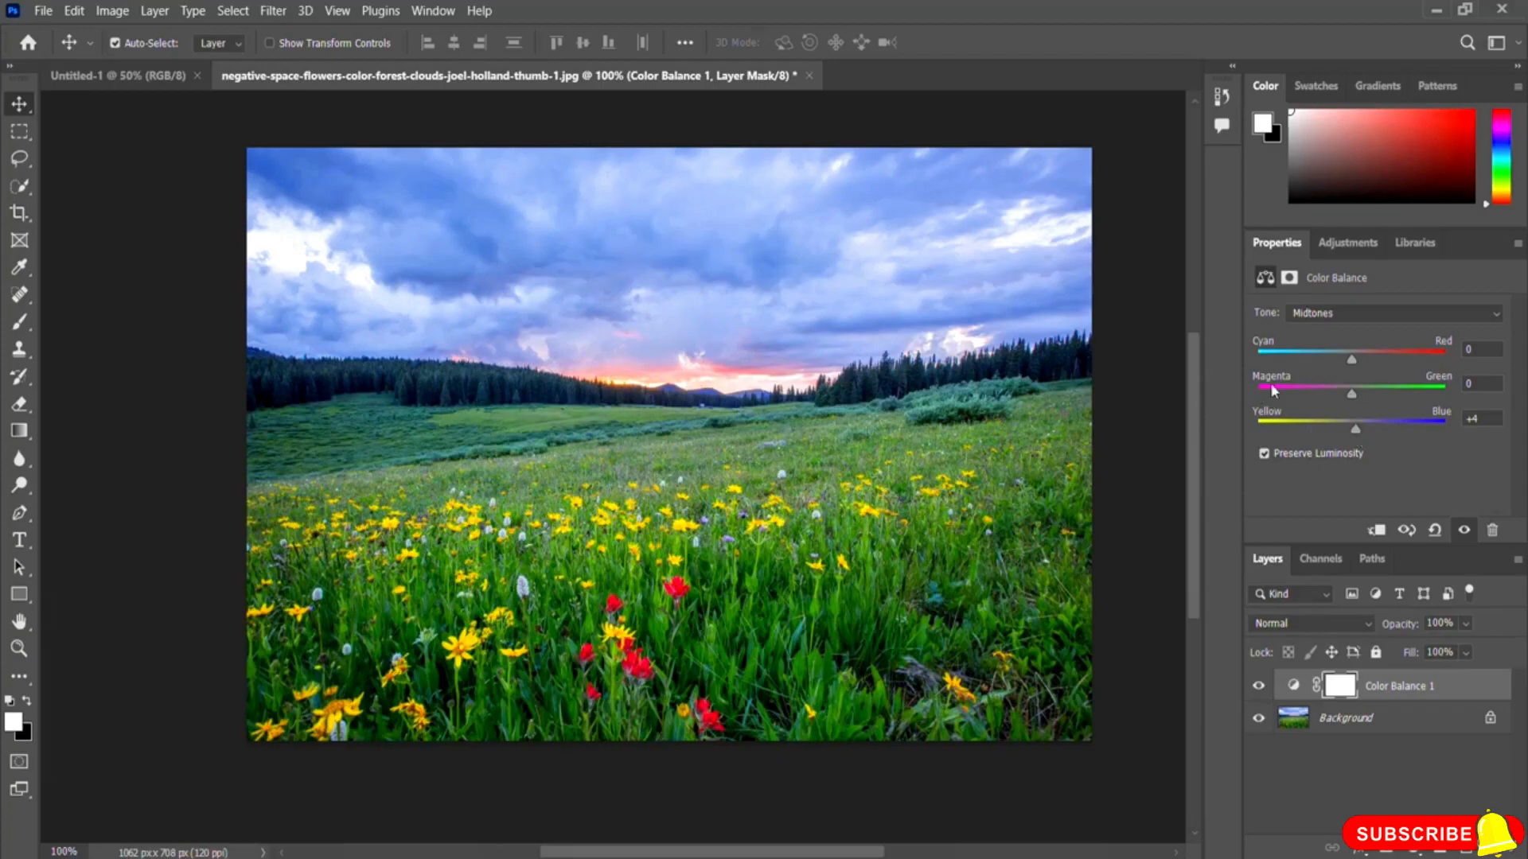
Step: Swing the Magenta–Green slider to both extremes, leaving it at +6
drag(1351, 395, 1261, 394)
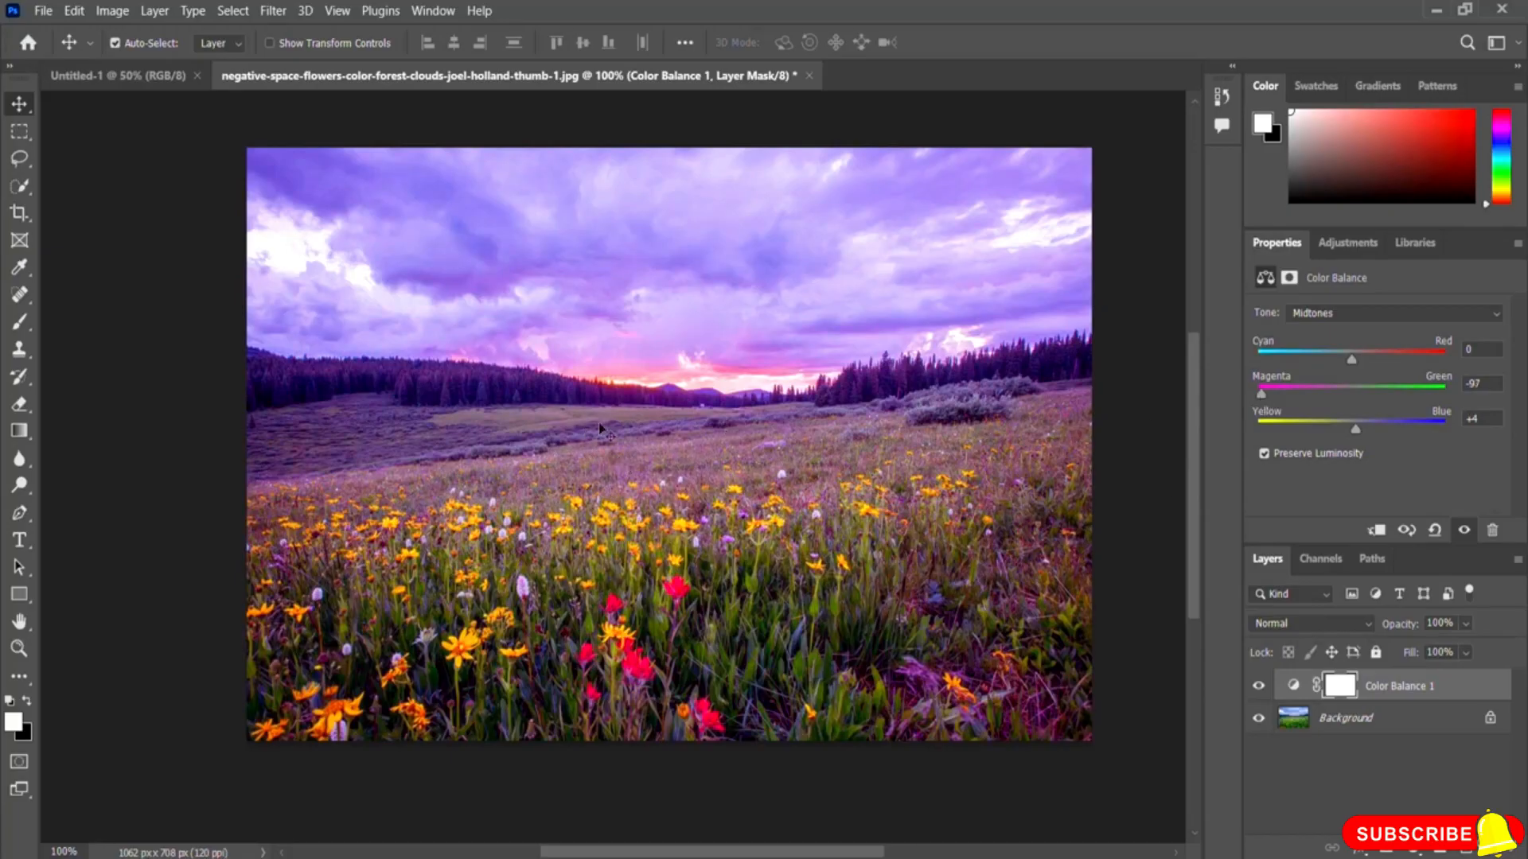
drag(1262, 395, 1444, 403)
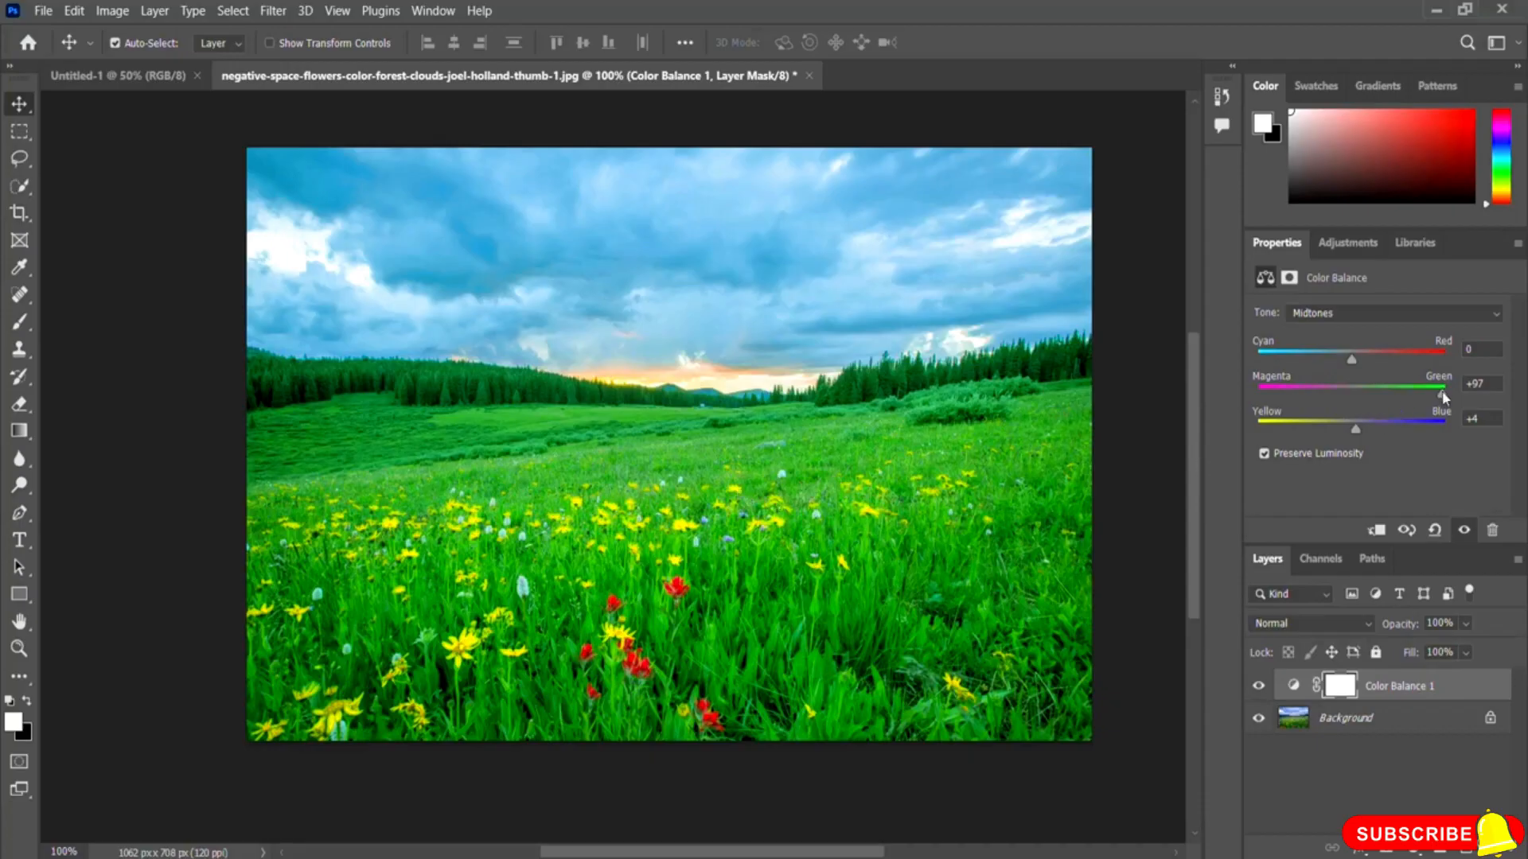
drag(1443, 397, 1358, 396)
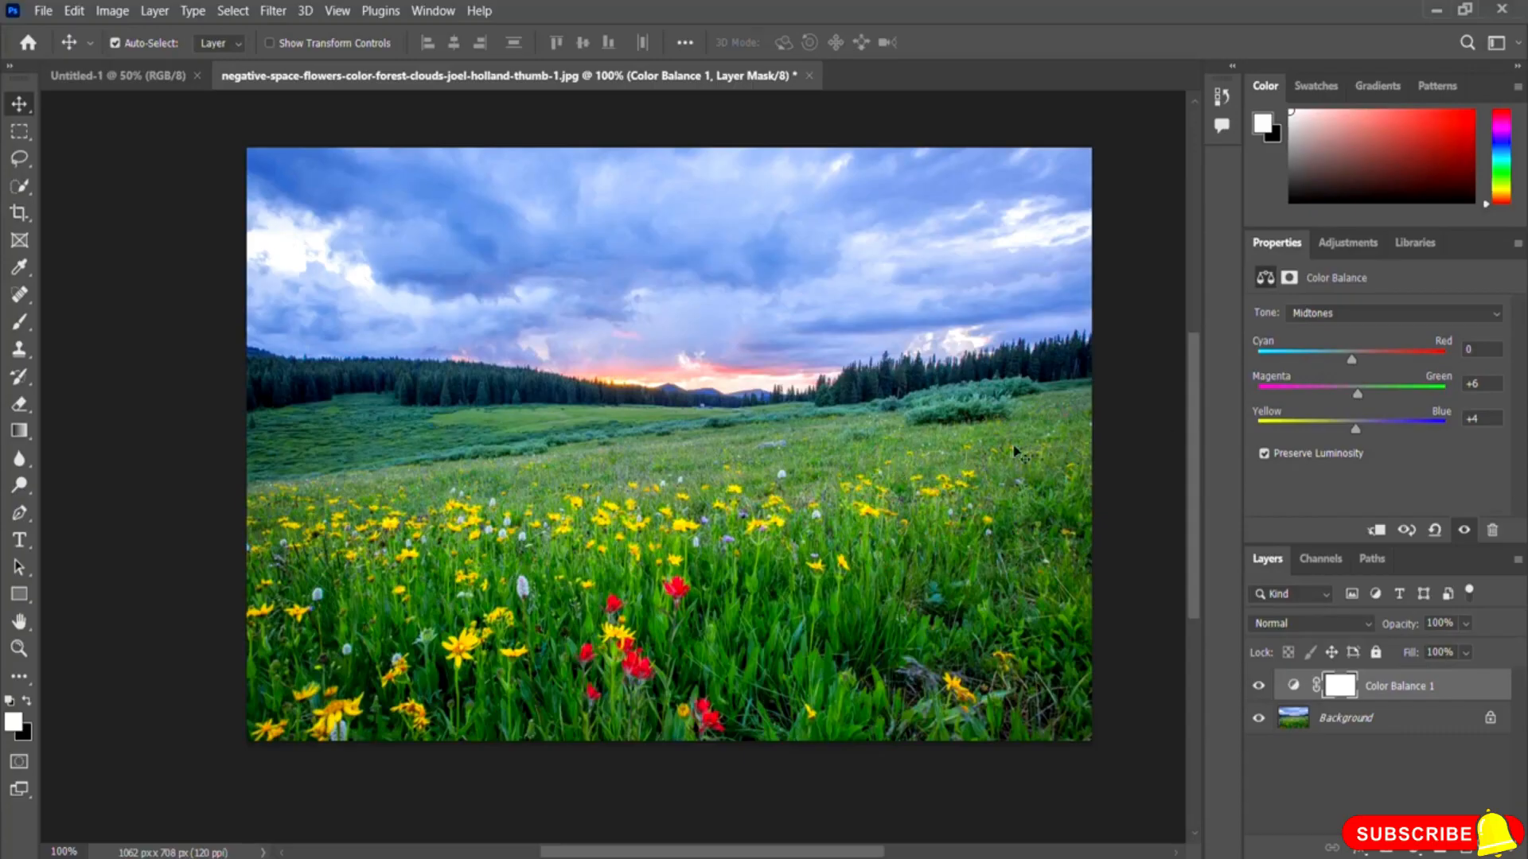
Step: Swing the Cyan–Red slider to both extremes, leaving it at about +30
drag(1353, 359, 1445, 362)
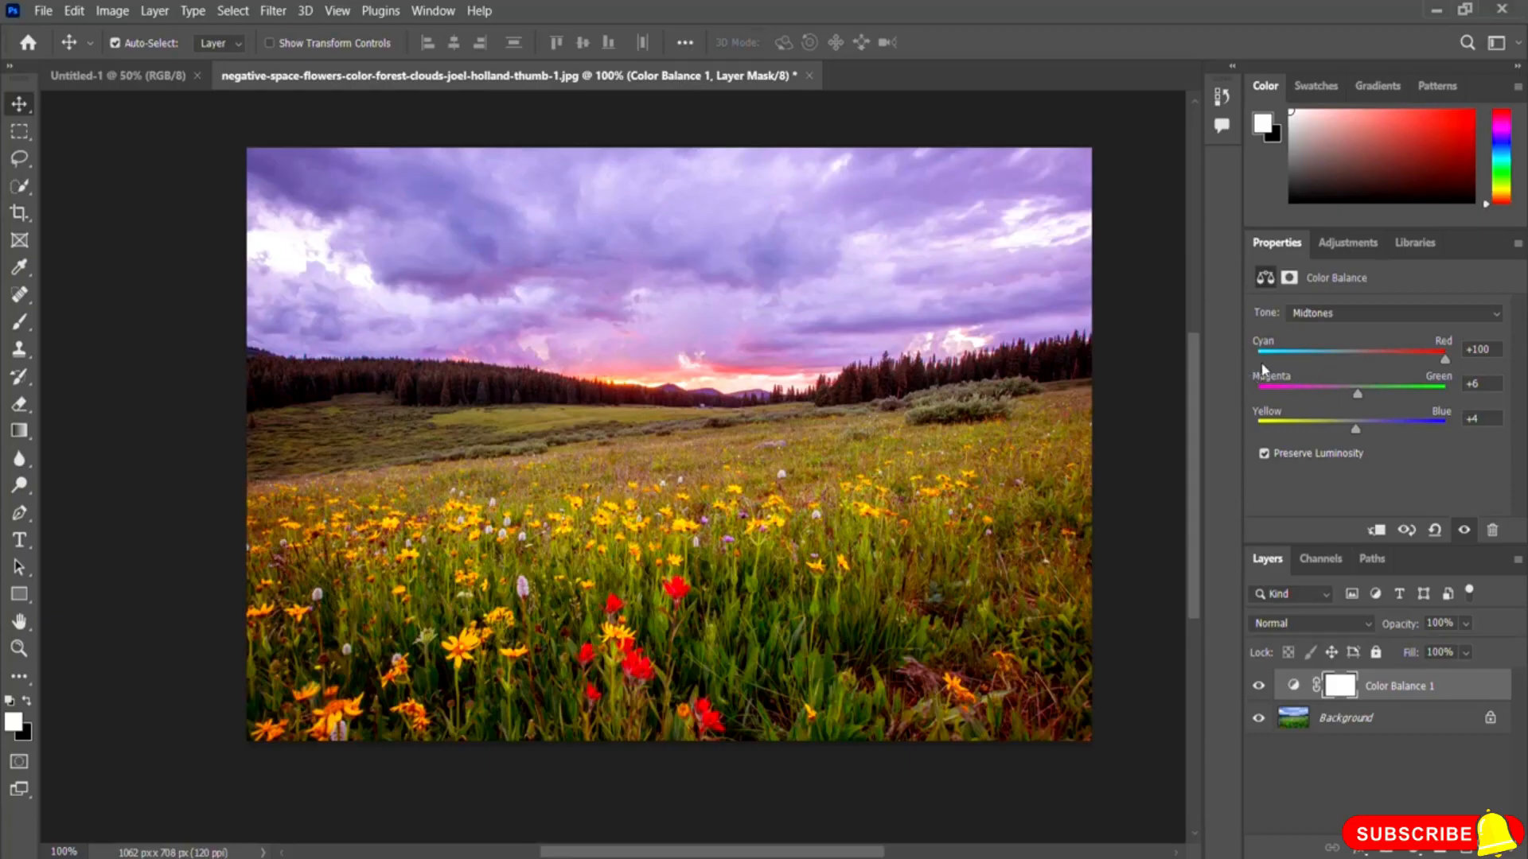
drag(1444, 362, 1258, 362)
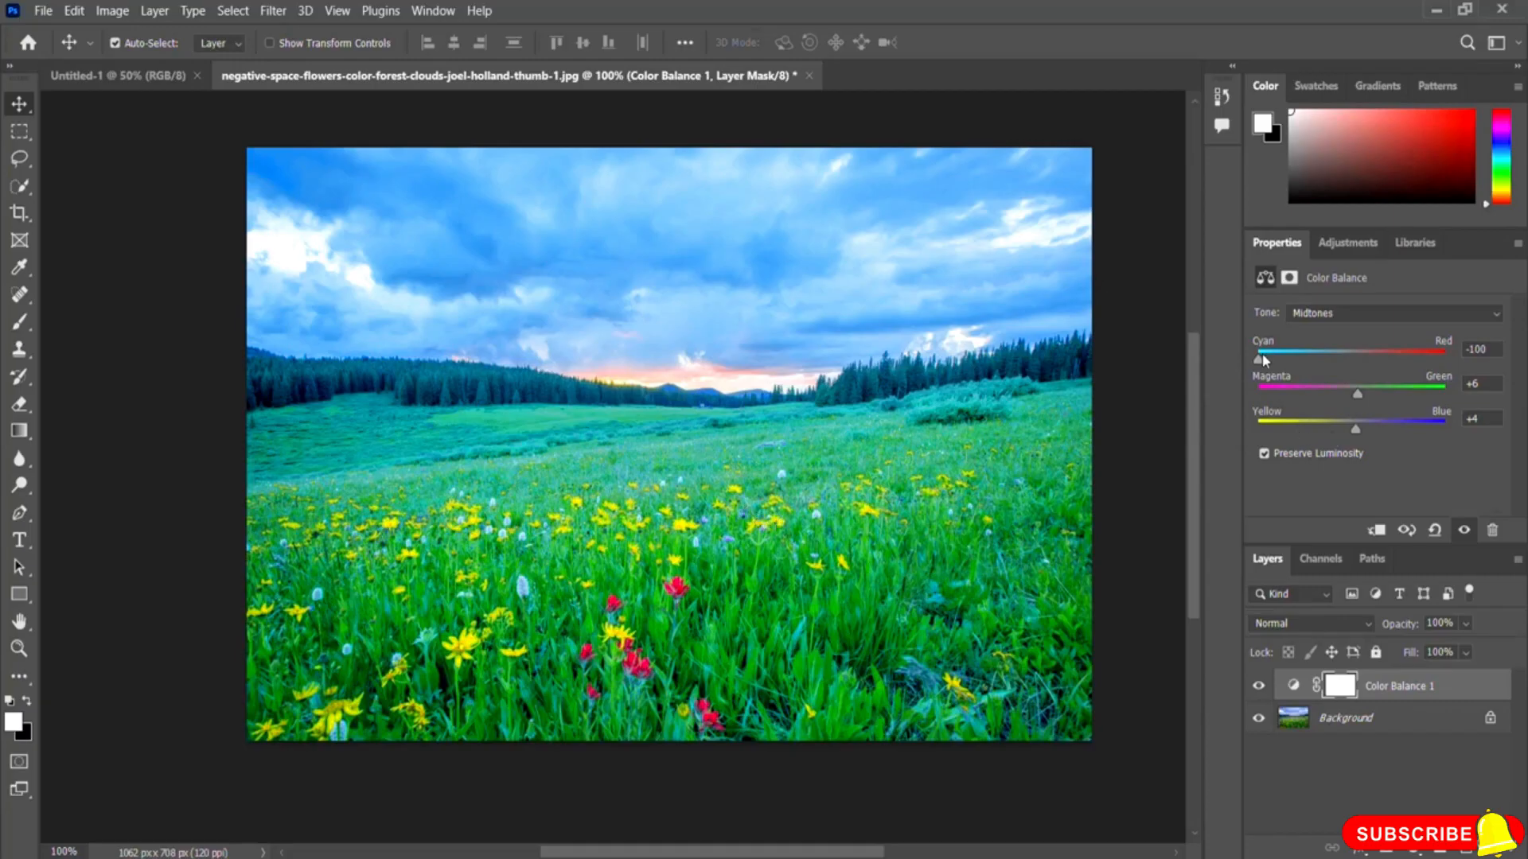
drag(1258, 362, 1334, 400)
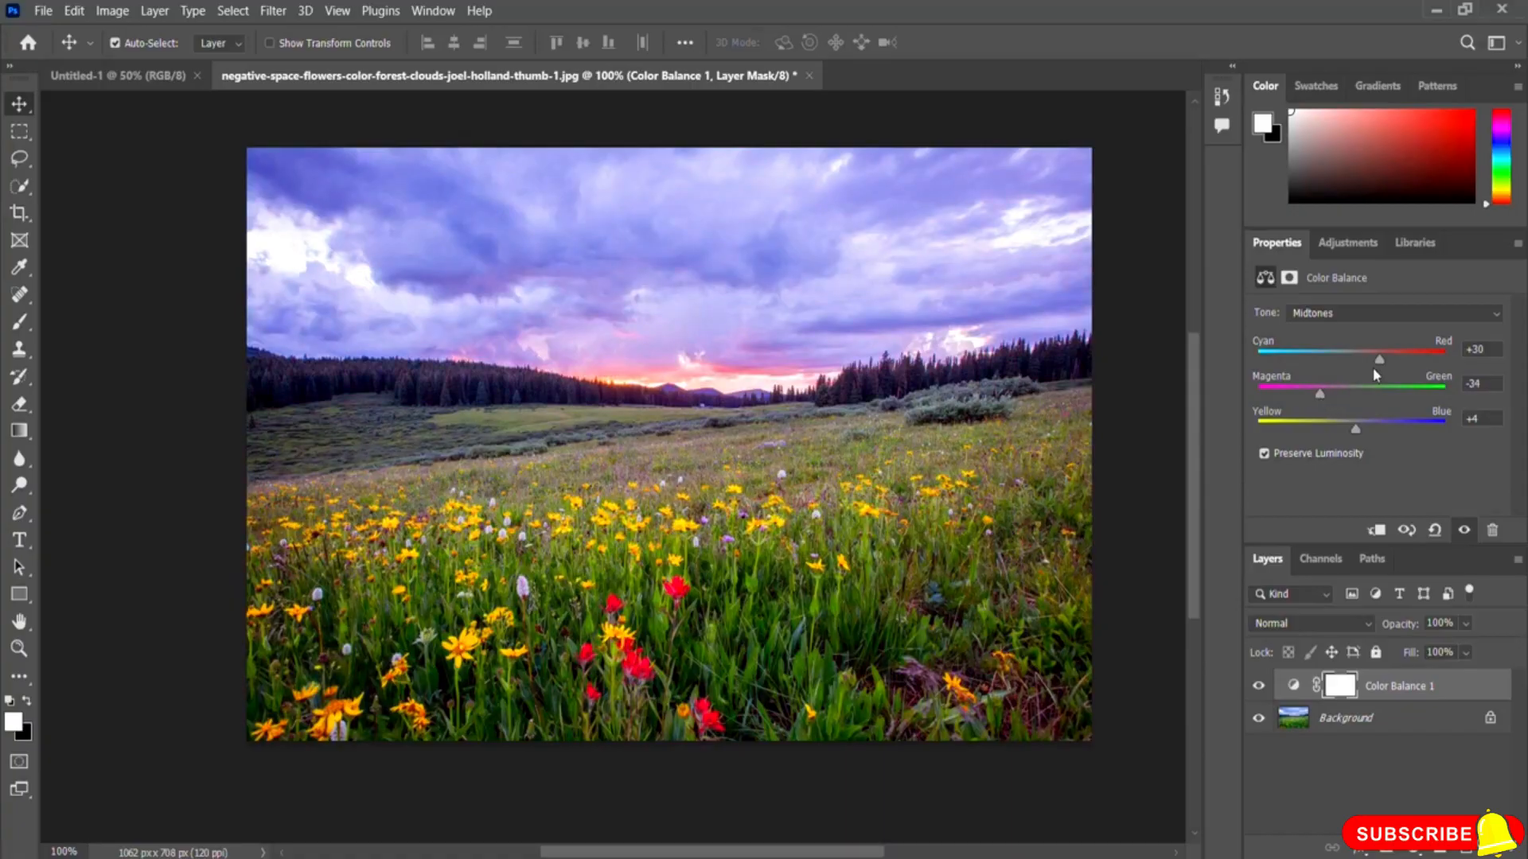
Step: Set Color Balance to about +68 Cyan–Red, +54 Magenta–Green and +62 Yellow–Blue, and toggle the layer's visibility to compare
drag(1351, 427, 1383, 407)
drag(1389, 360, 1390, 400)
drag(1397, 391, 1394, 398)
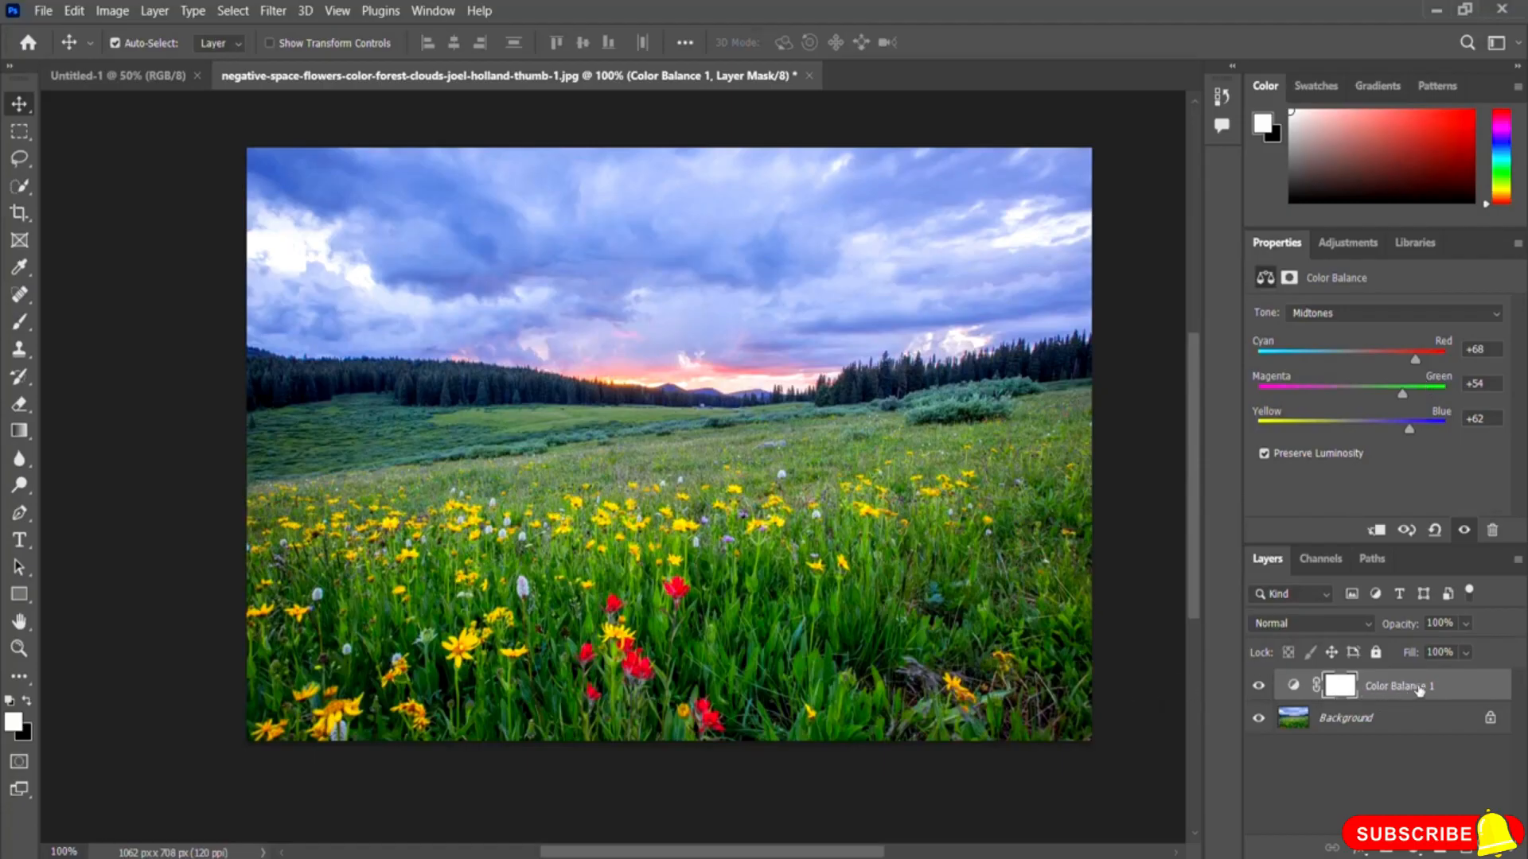
click(1257, 685)
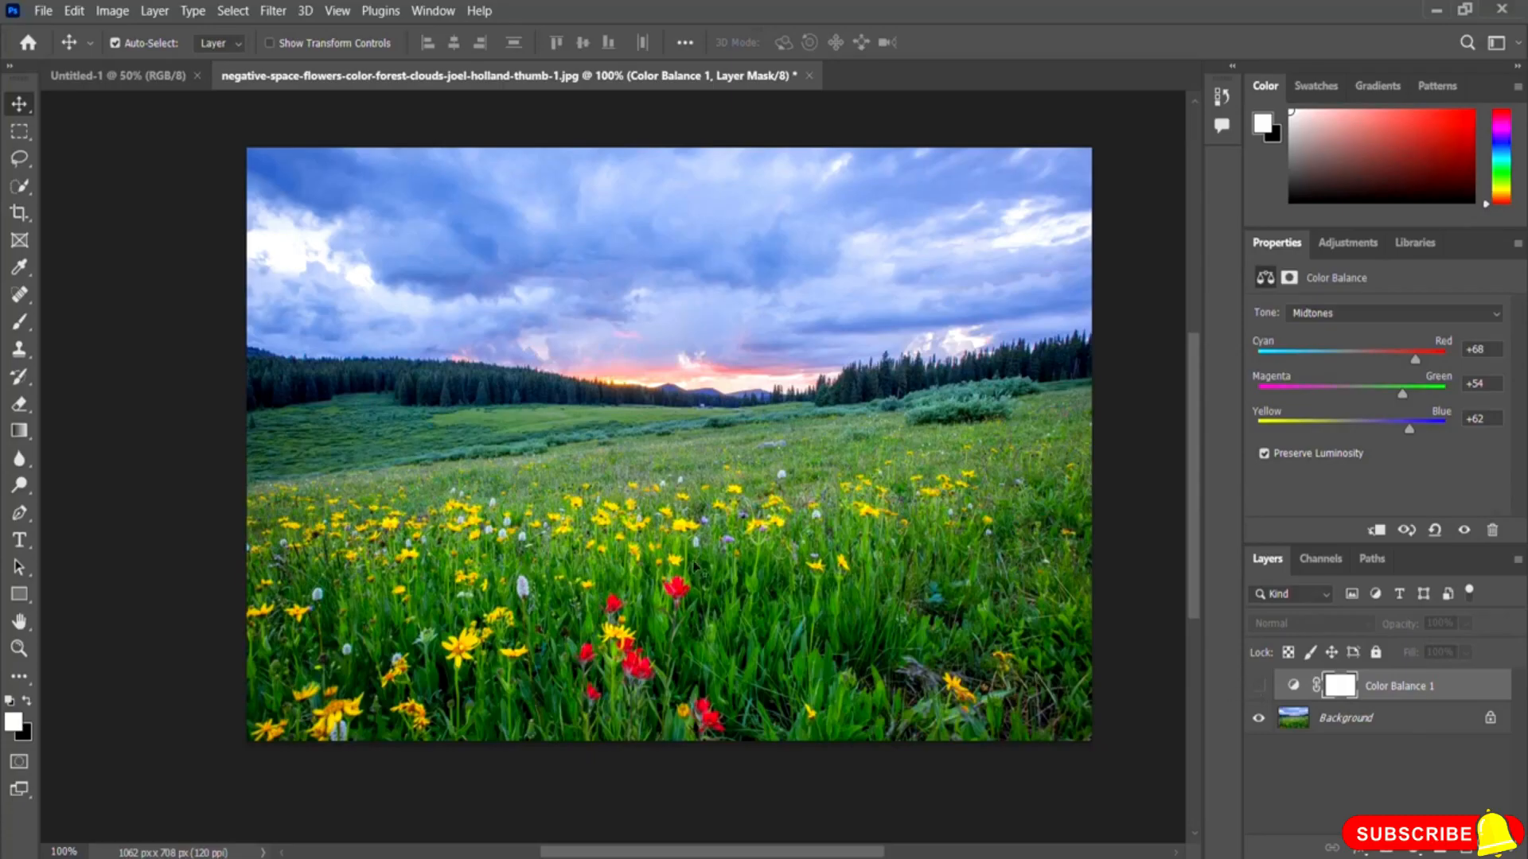
click(1259, 687)
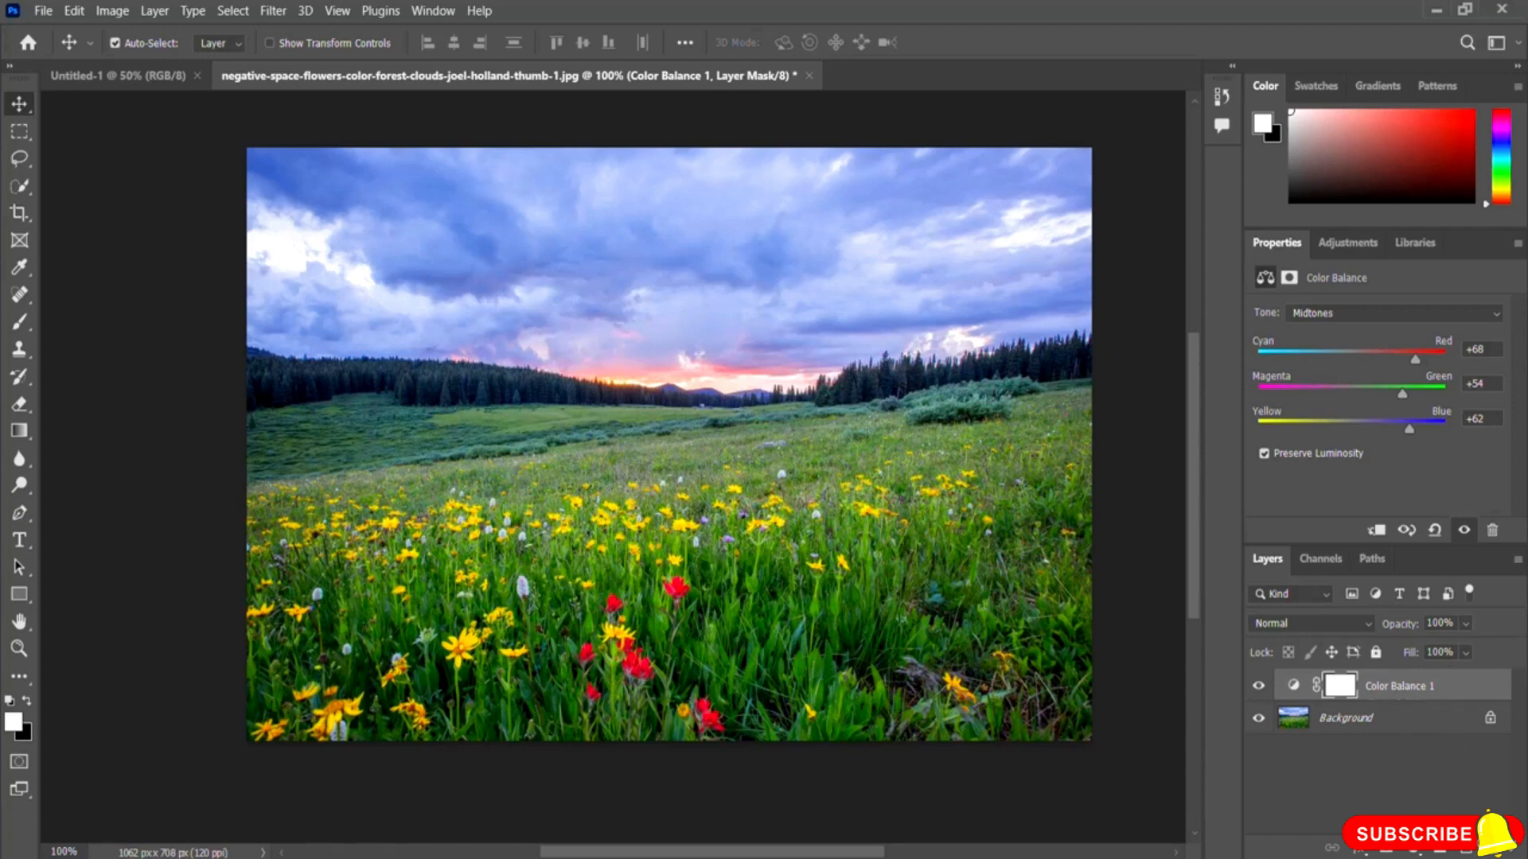
Step: Delete the Color Balance adjustment layer
click(1492, 849)
click(1492, 849)
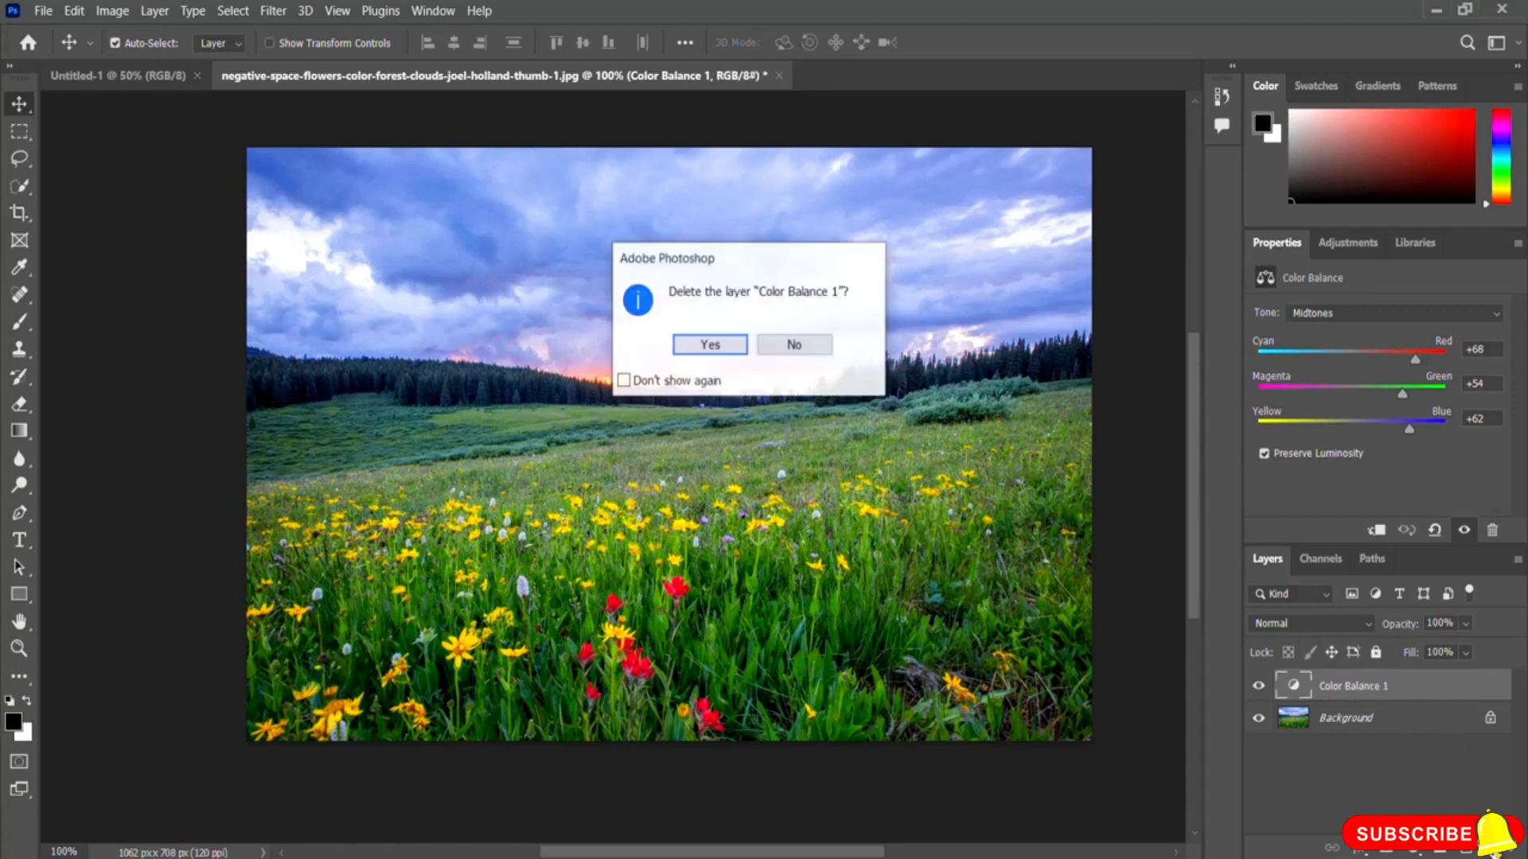
click(710, 346)
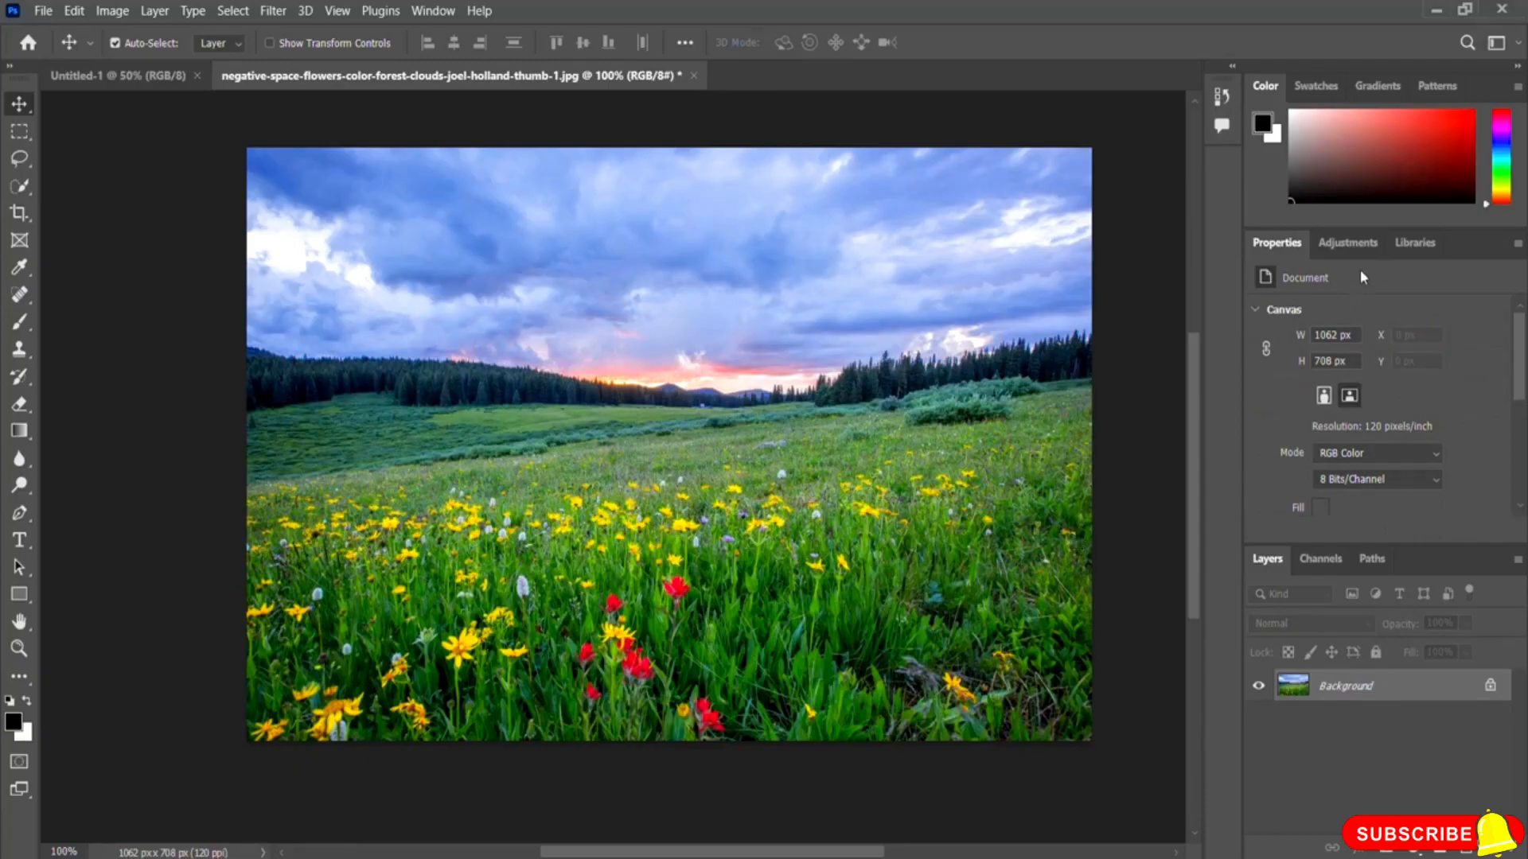
Step: Add a Black & White adjustment layer above the Background
click(1345, 244)
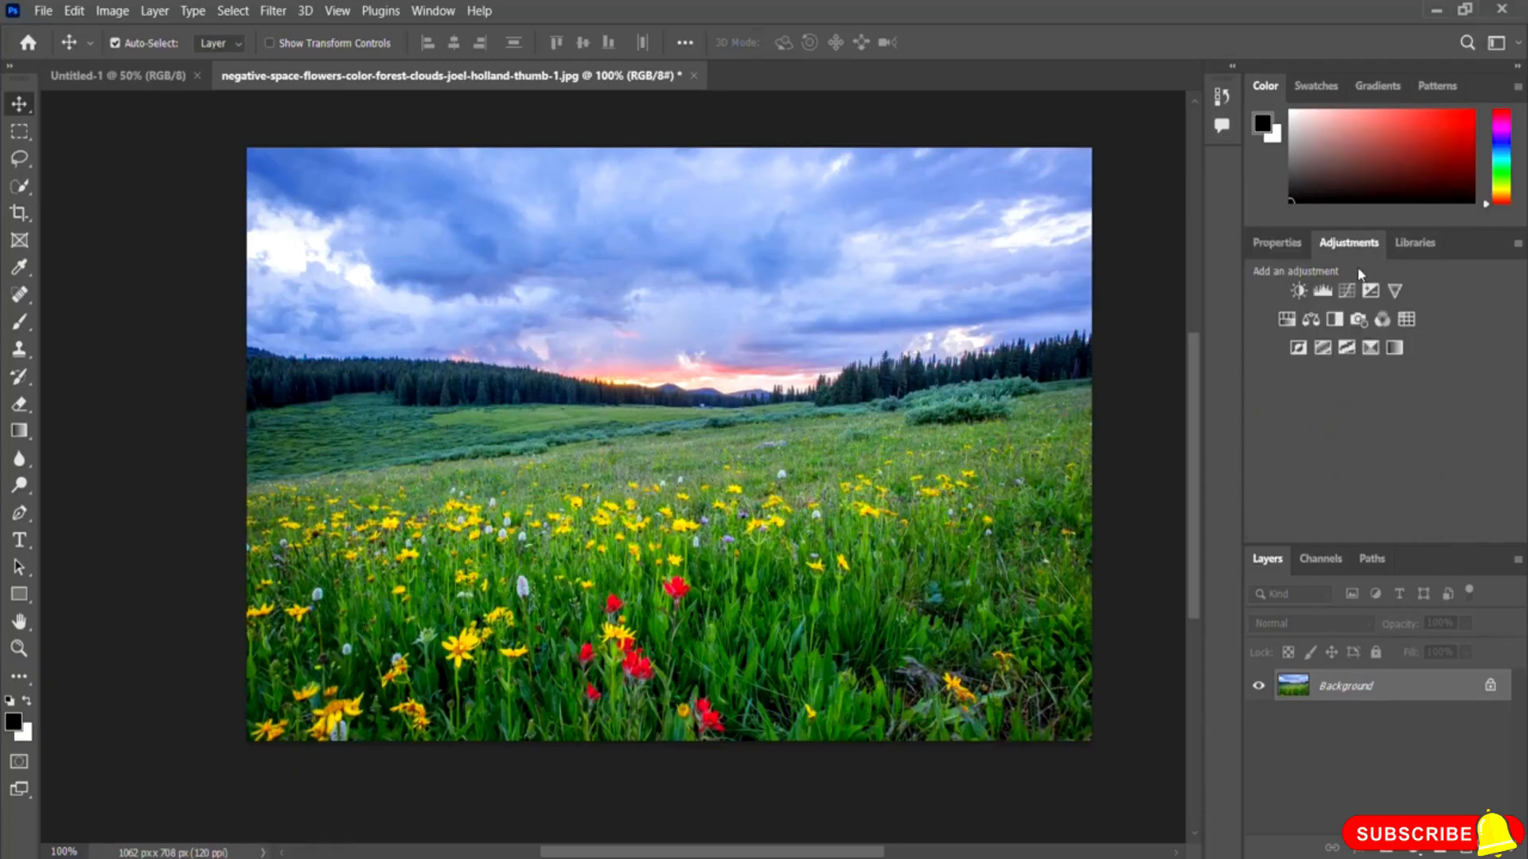
click(1335, 319)
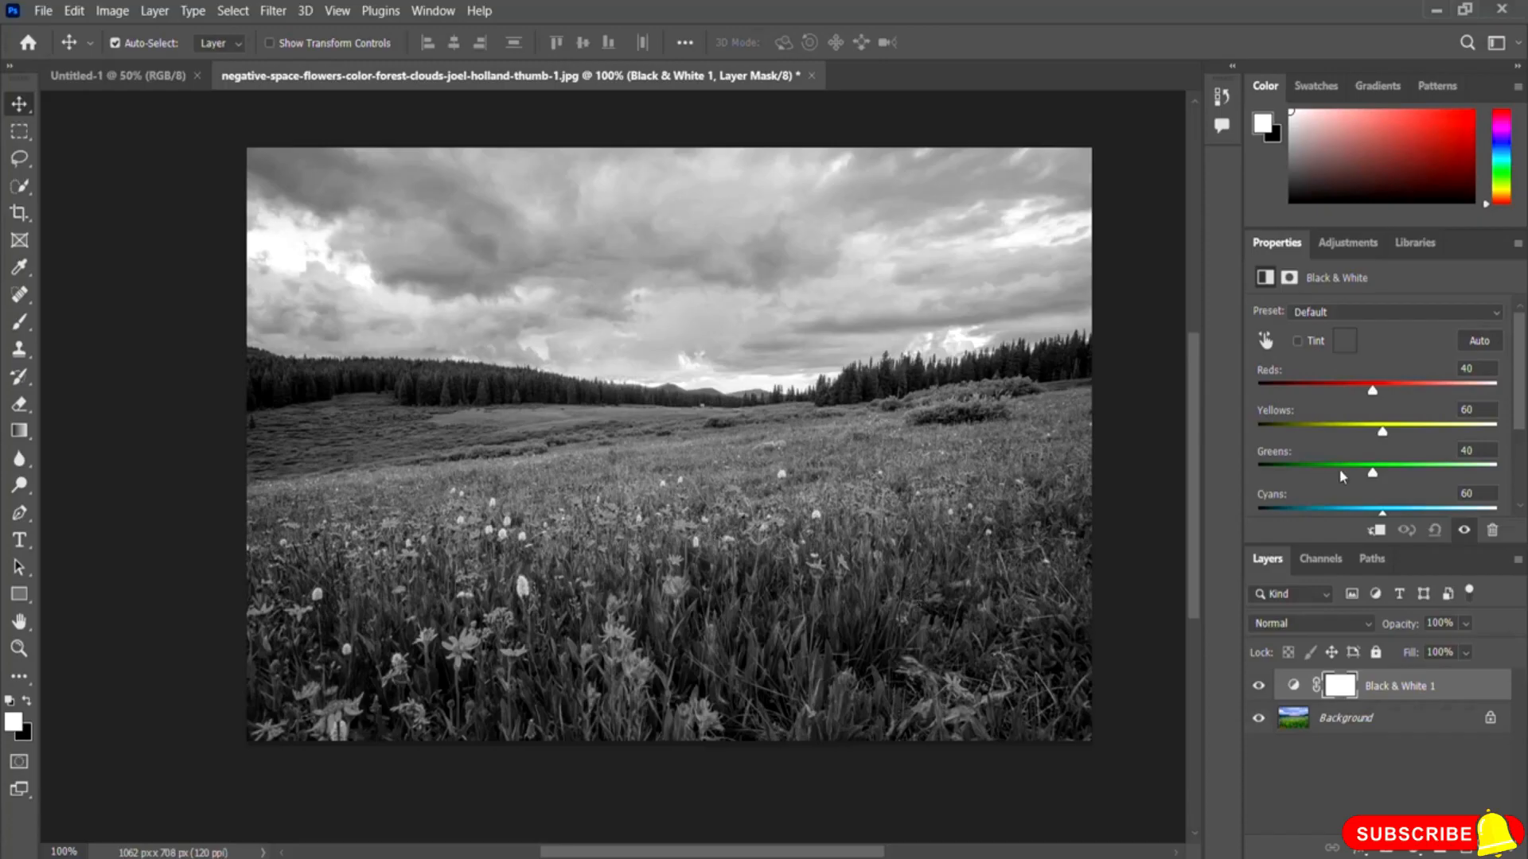
Step: Swing the Black & White Greens slider to both extremes, leaving it at 65
drag(1372, 472, 1300, 475)
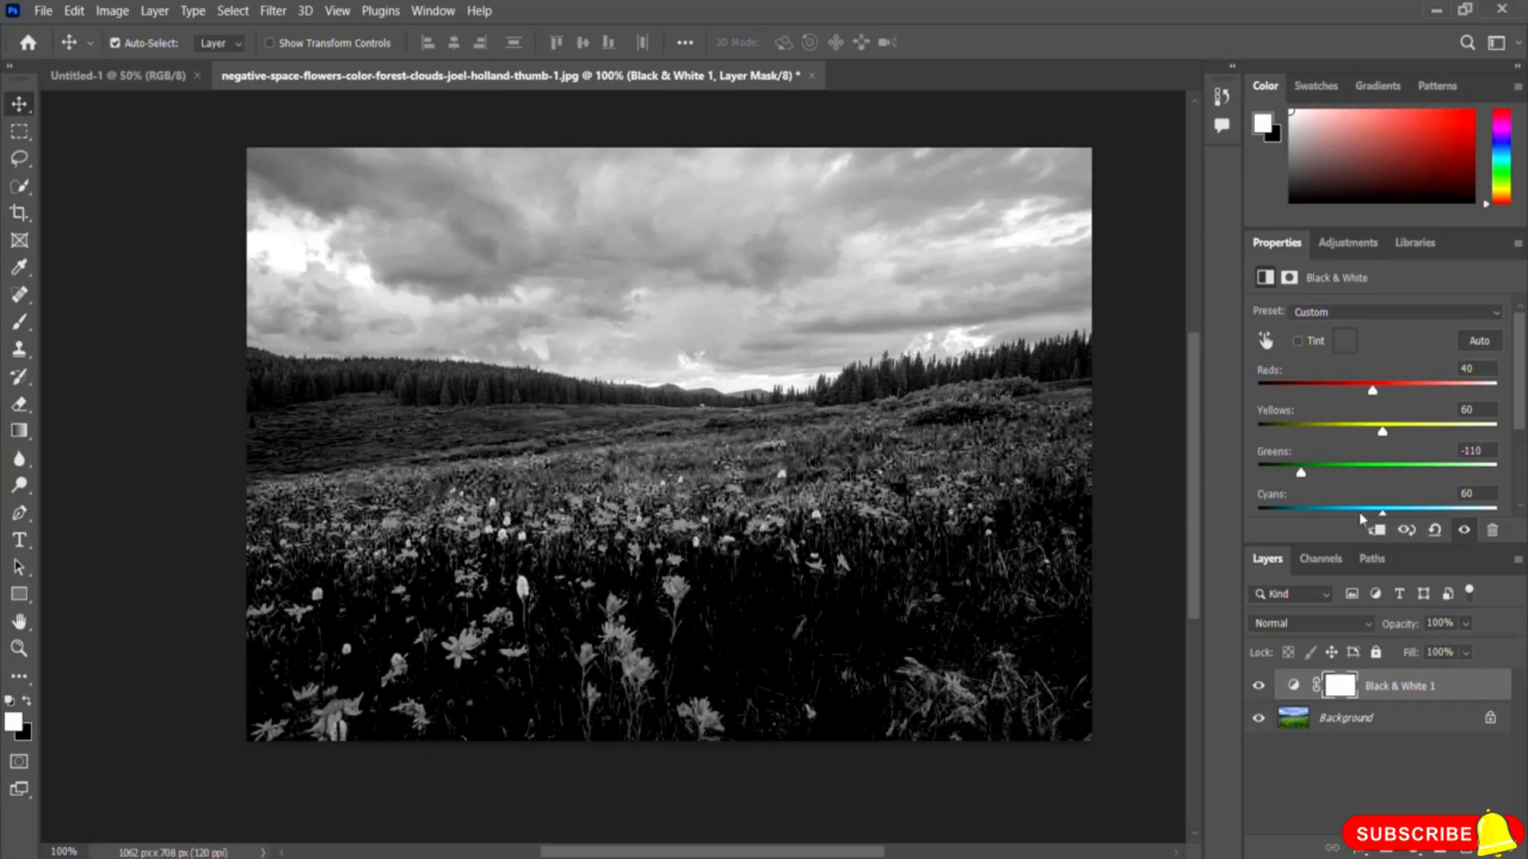
drag(1293, 475, 1412, 477)
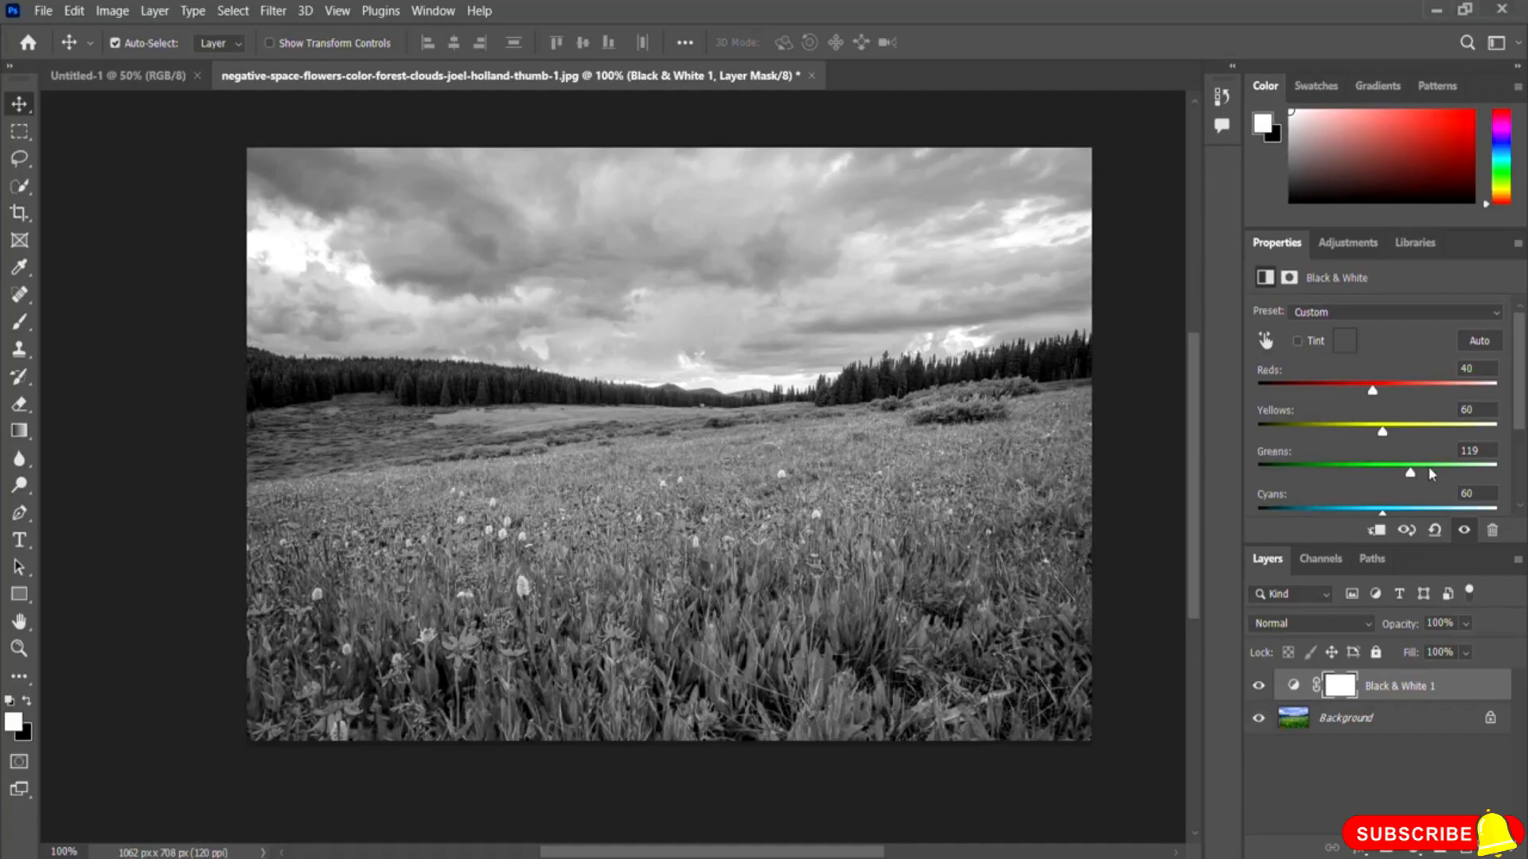
drag(1406, 476, 1385, 475)
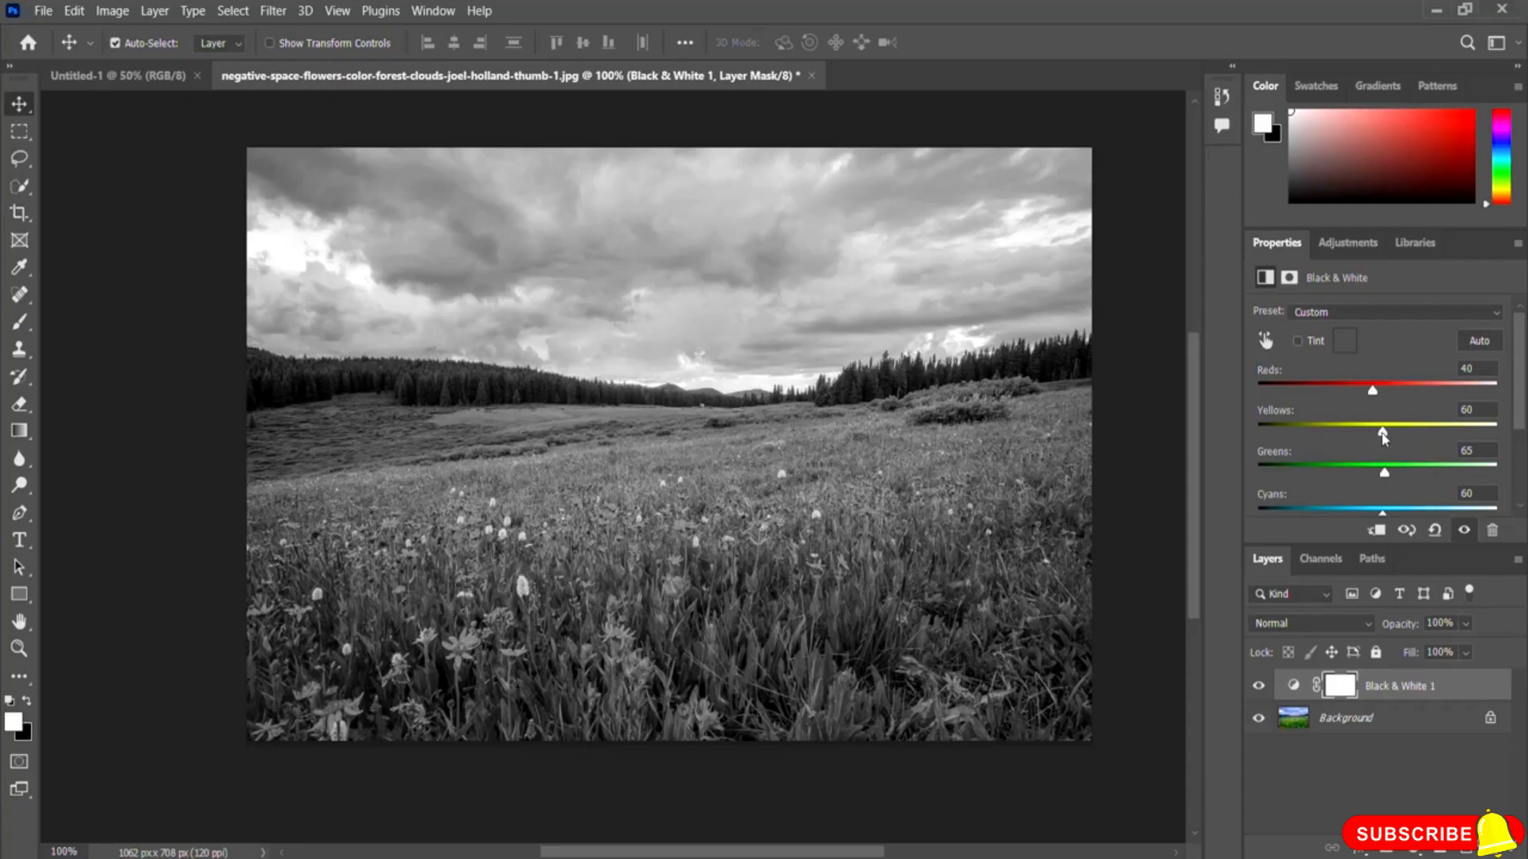
Step: Push the Yellows and Reds sliders up and down, ending with Reds at -71 and Yellows at -104
drag(1384, 436, 1418, 436)
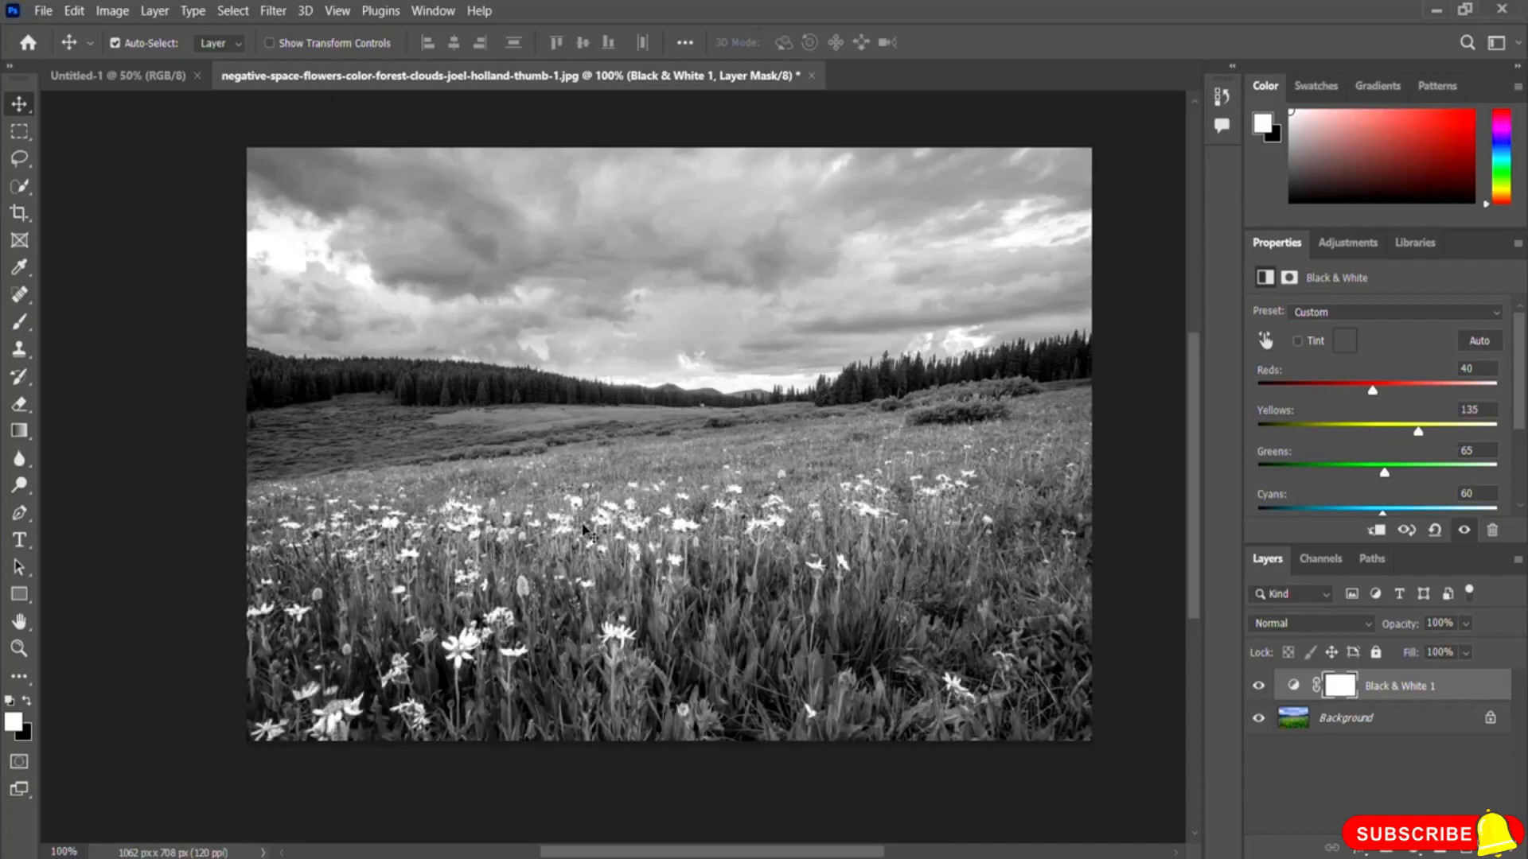
mouse_move(1418, 434)
mouse_down()
mouse_move(1393, 443)
mouse_move(1430, 436)
mouse_up()
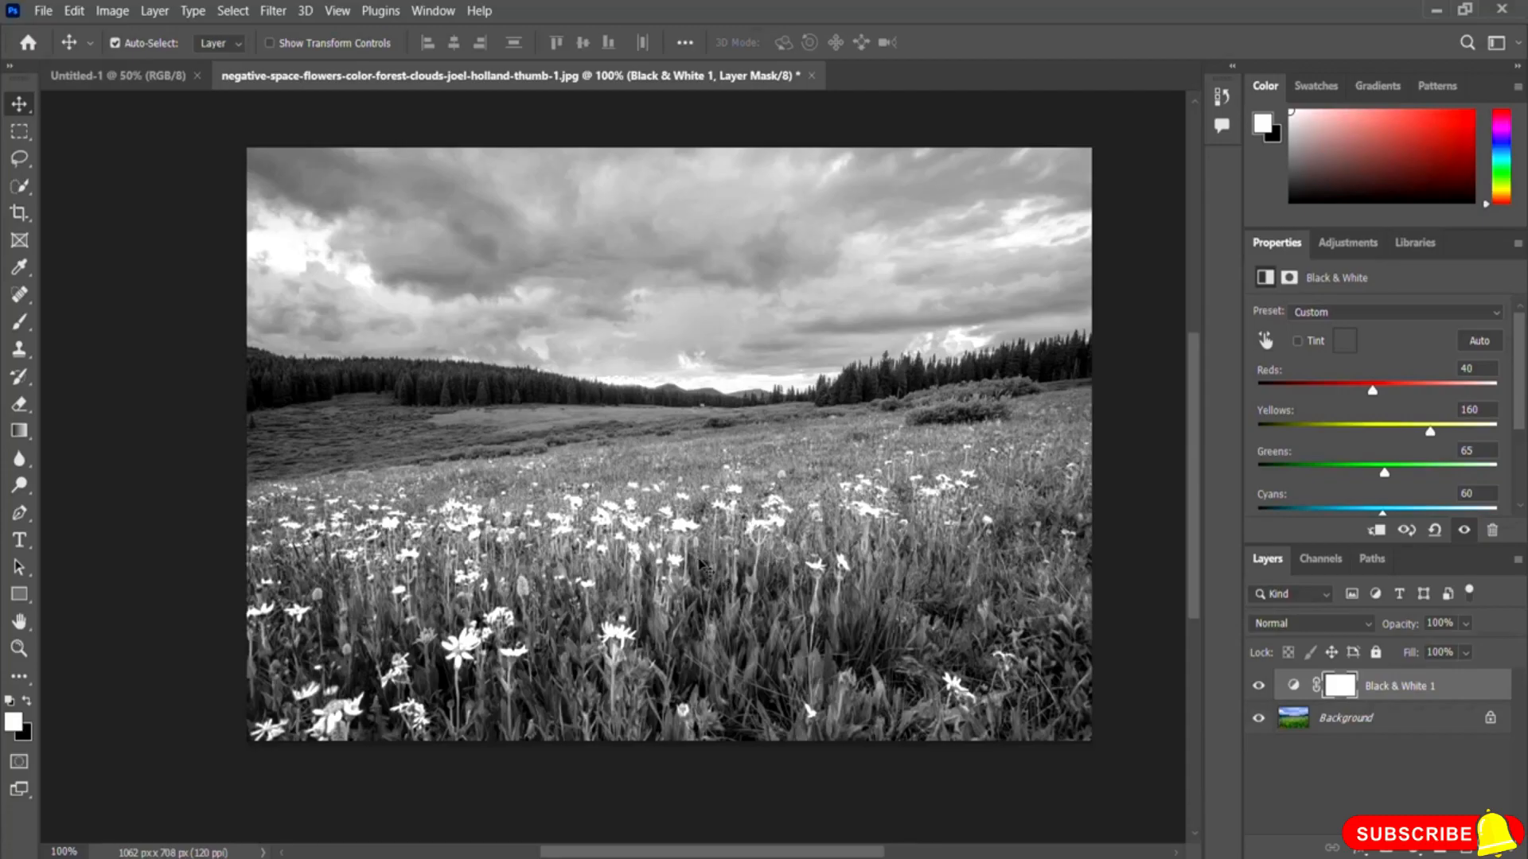
drag(1372, 390, 1446, 395)
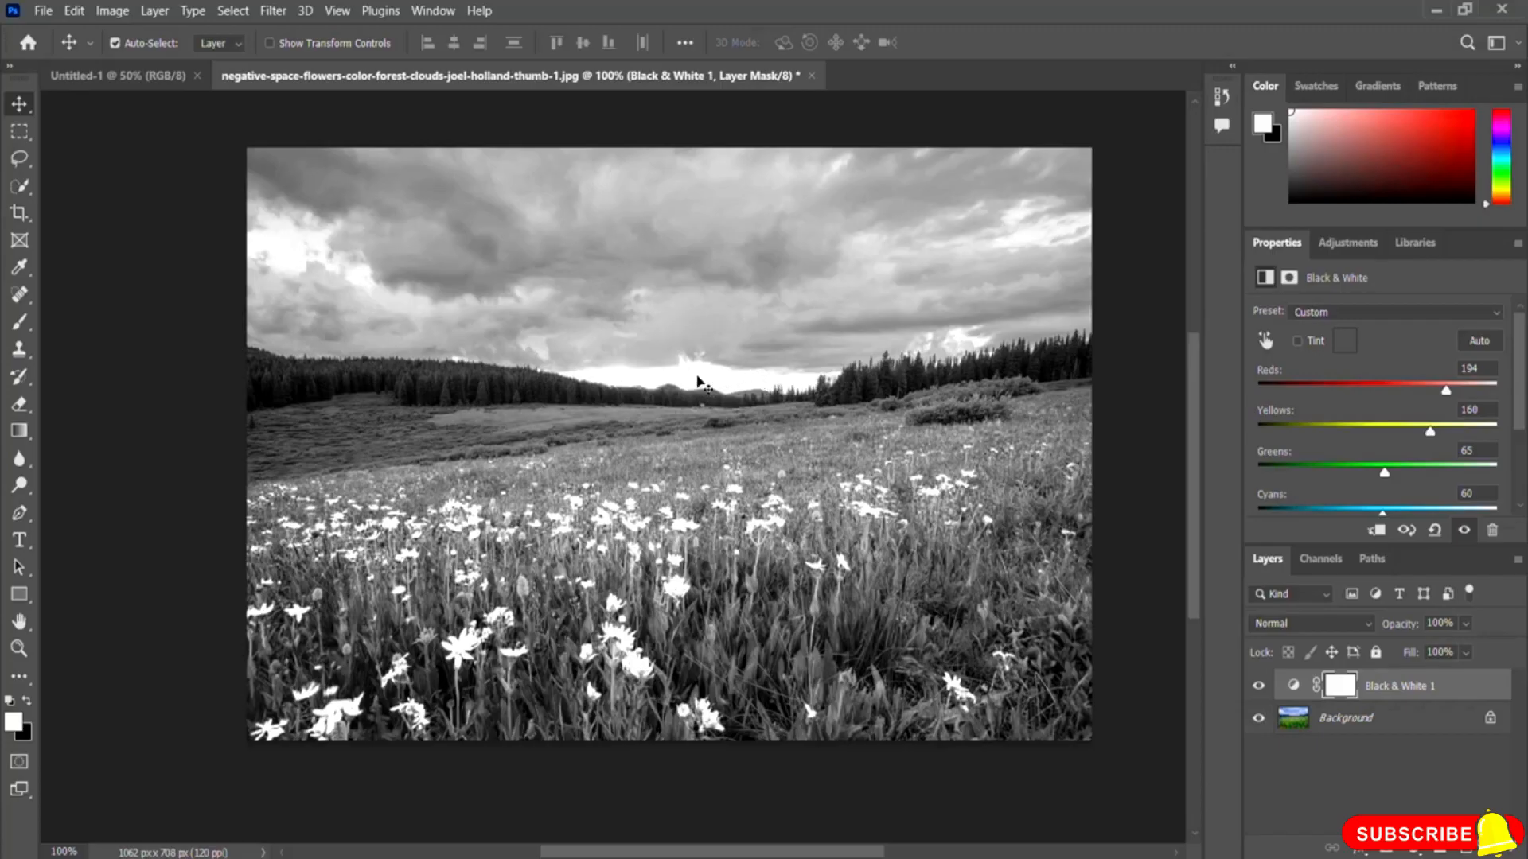
drag(1445, 389, 1319, 398)
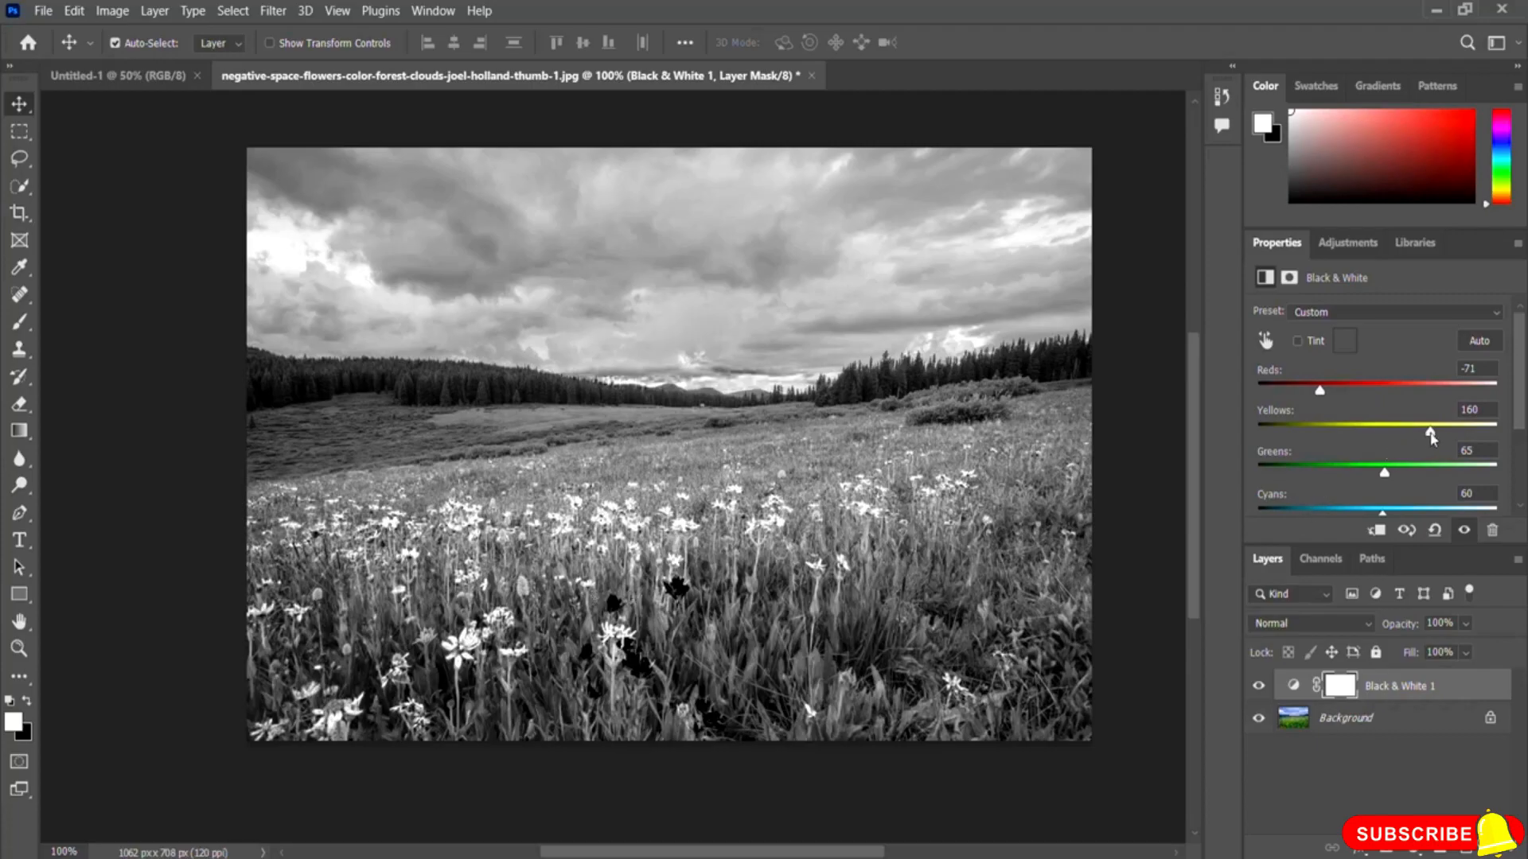
drag(1430, 434, 1303, 436)
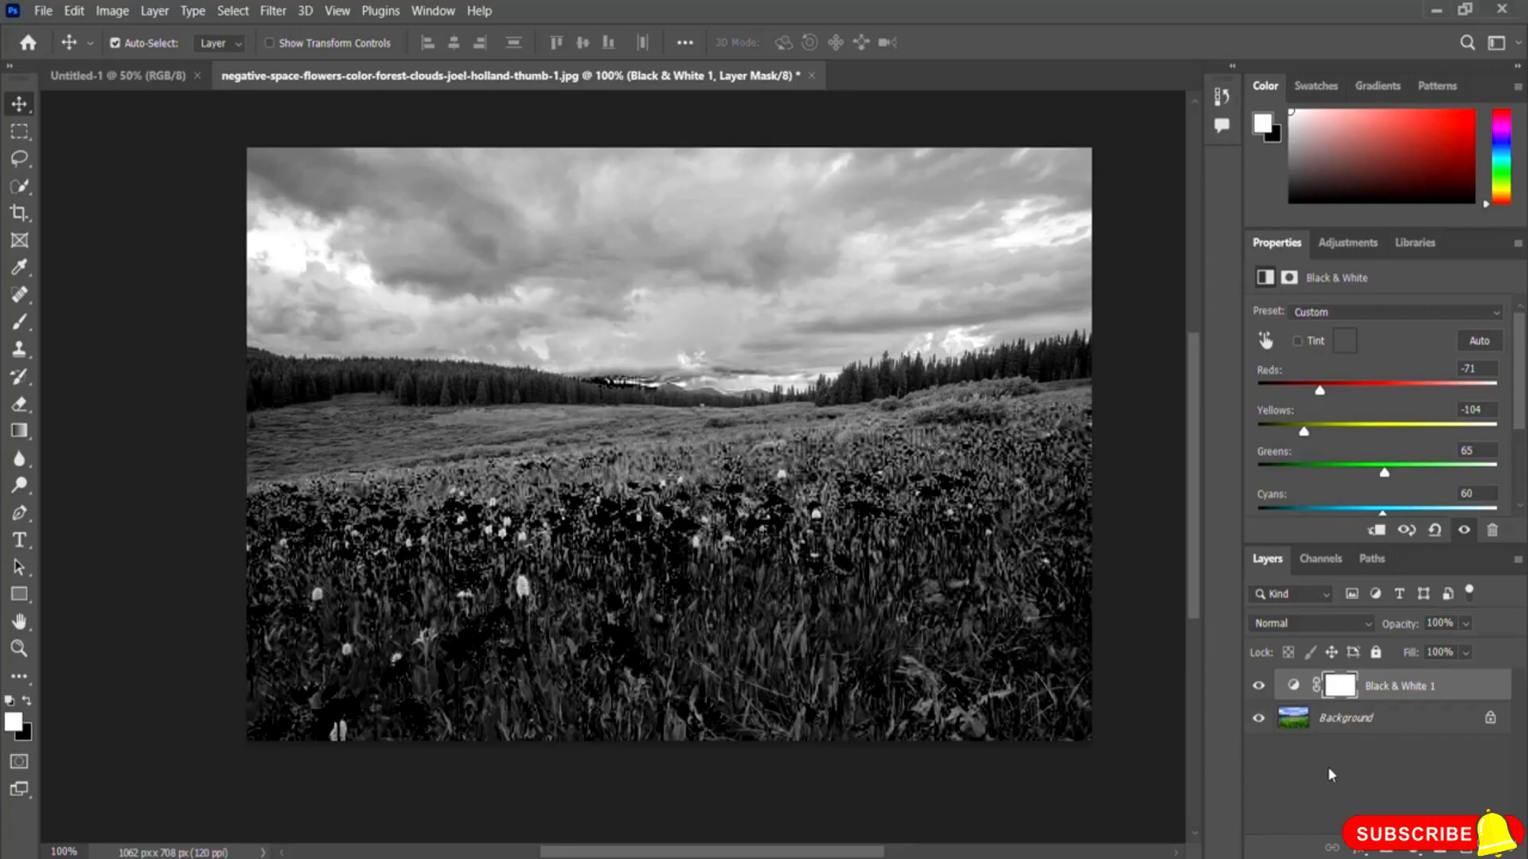
Step: Delete the Black & White adjustment layer together with its mask
click(1492, 851)
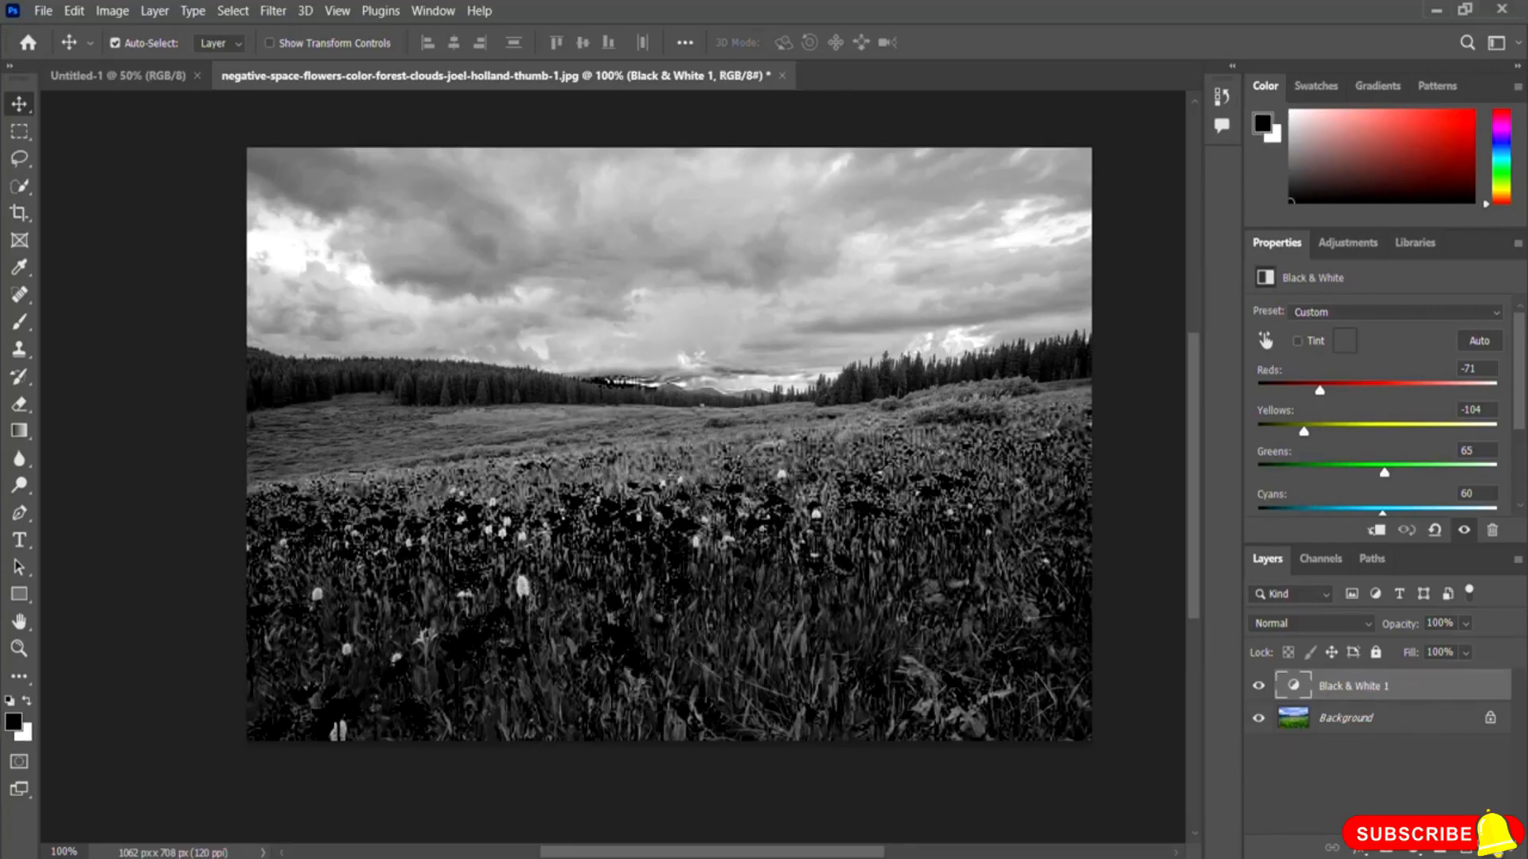
click(1492, 851)
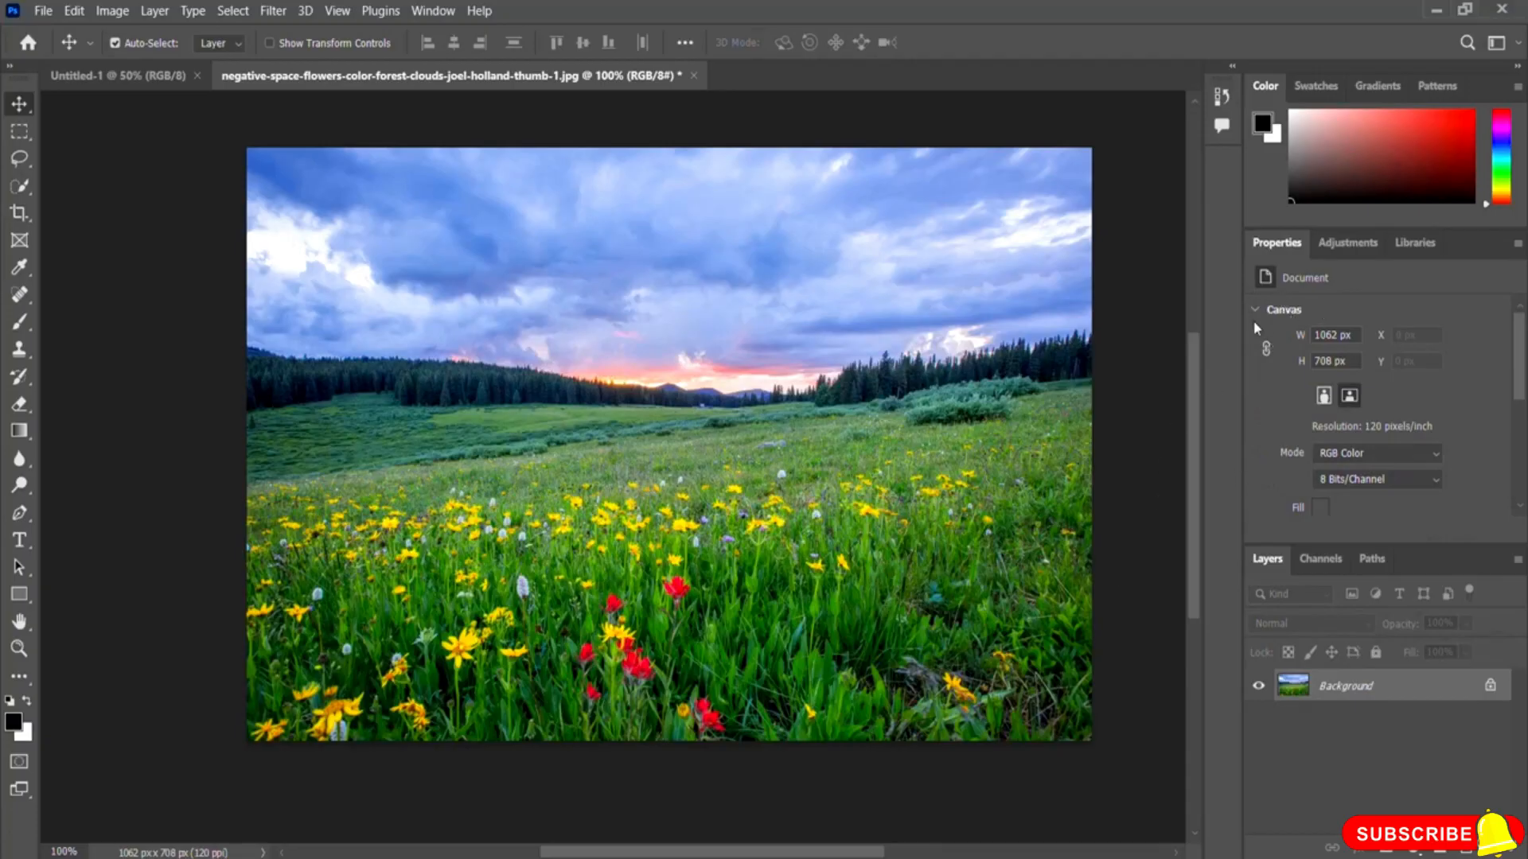
Step: Apply an Invert adjustment layer to the meadow image, then delete it
click(1347, 242)
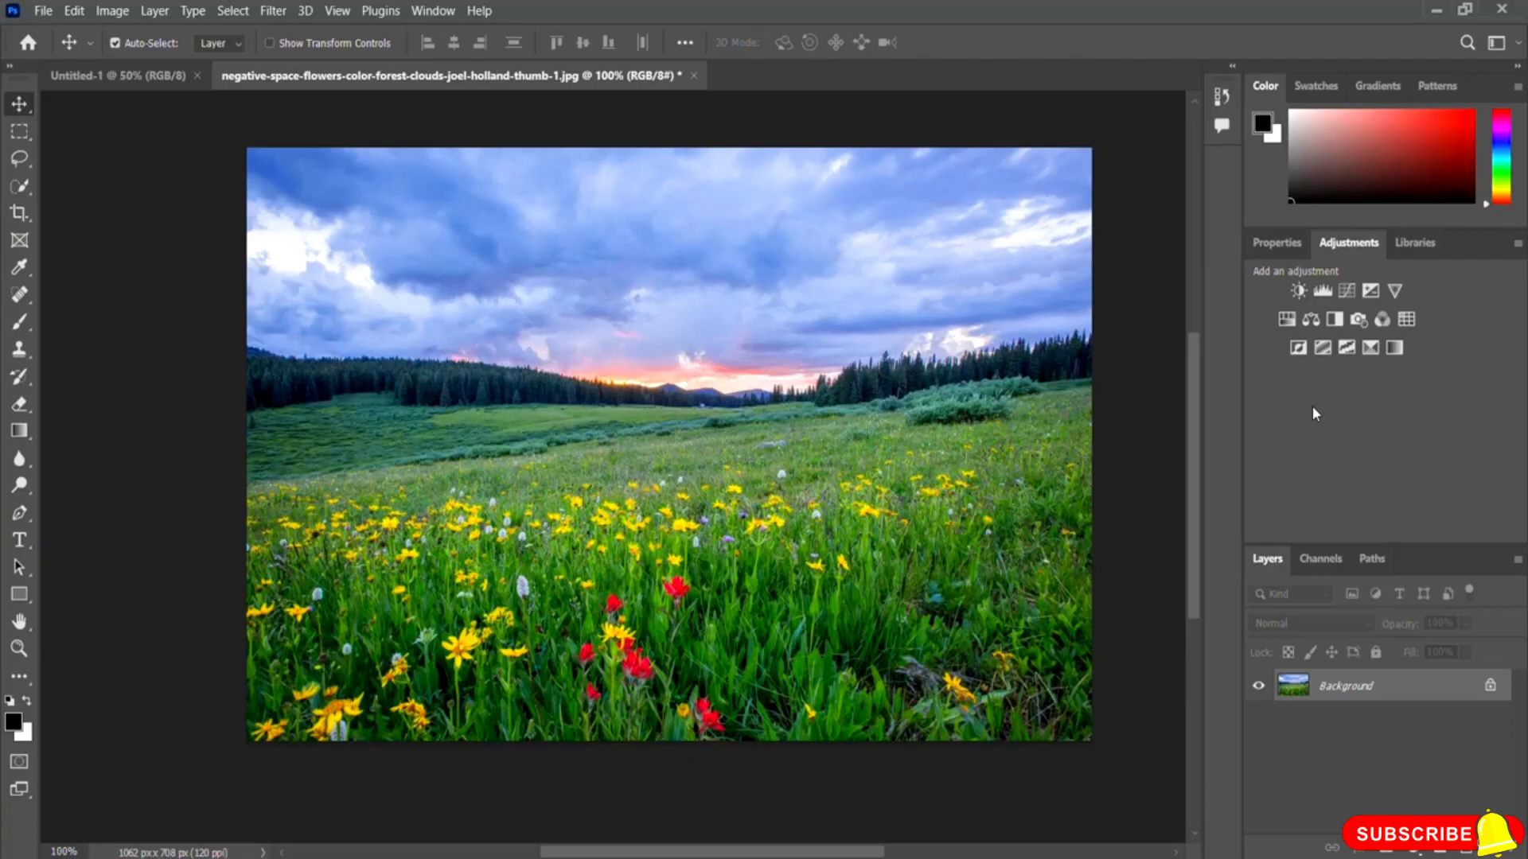
click(1295, 355)
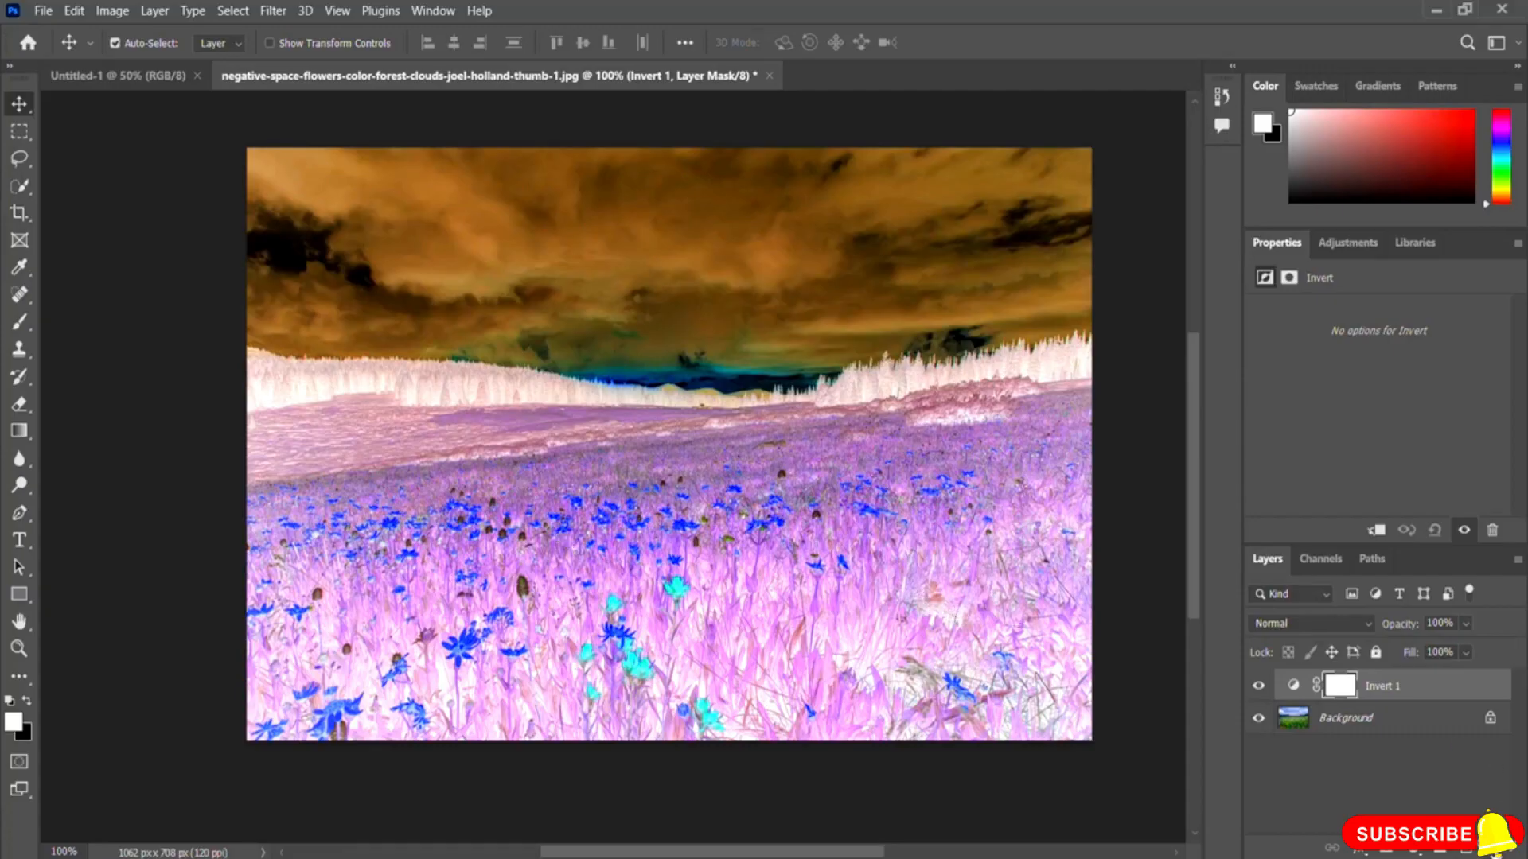
click(1494, 851)
click(1494, 852)
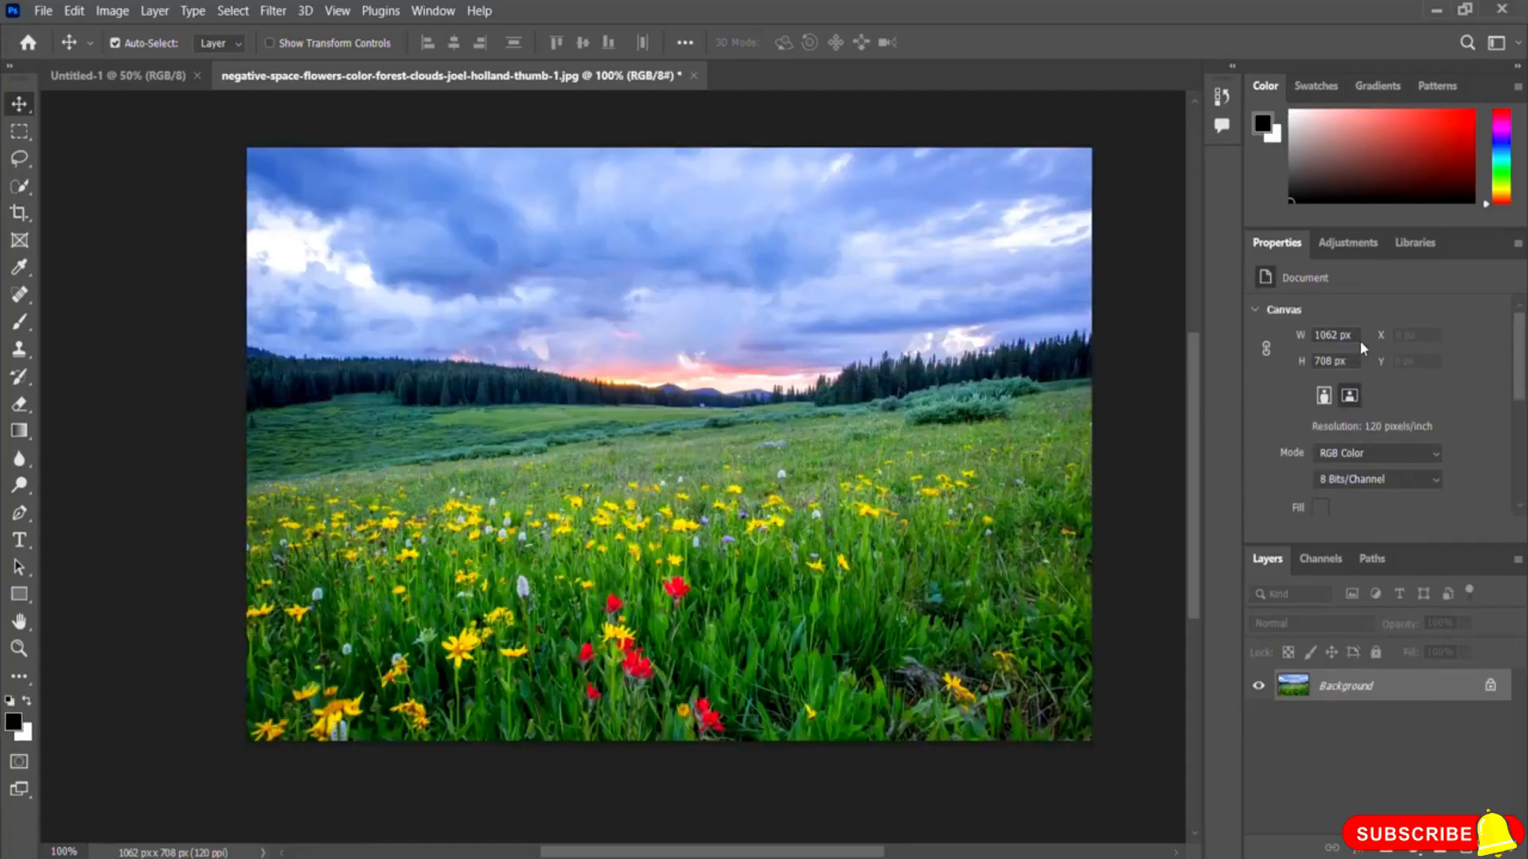
Step: Add a Threshold adjustment layer and vary its threshold level, settling at 105
click(1367, 248)
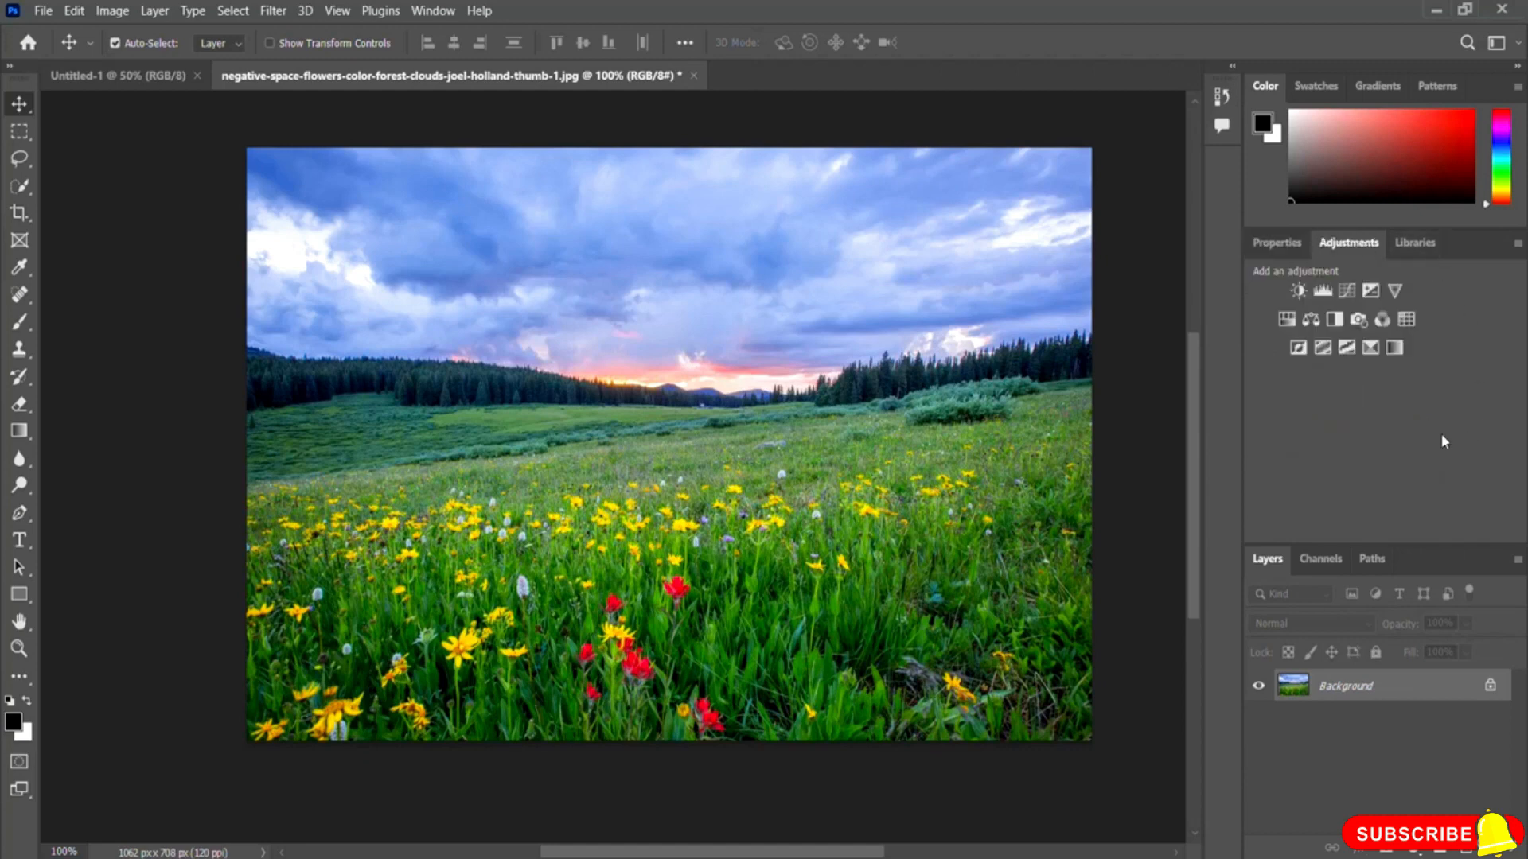
click(1346, 349)
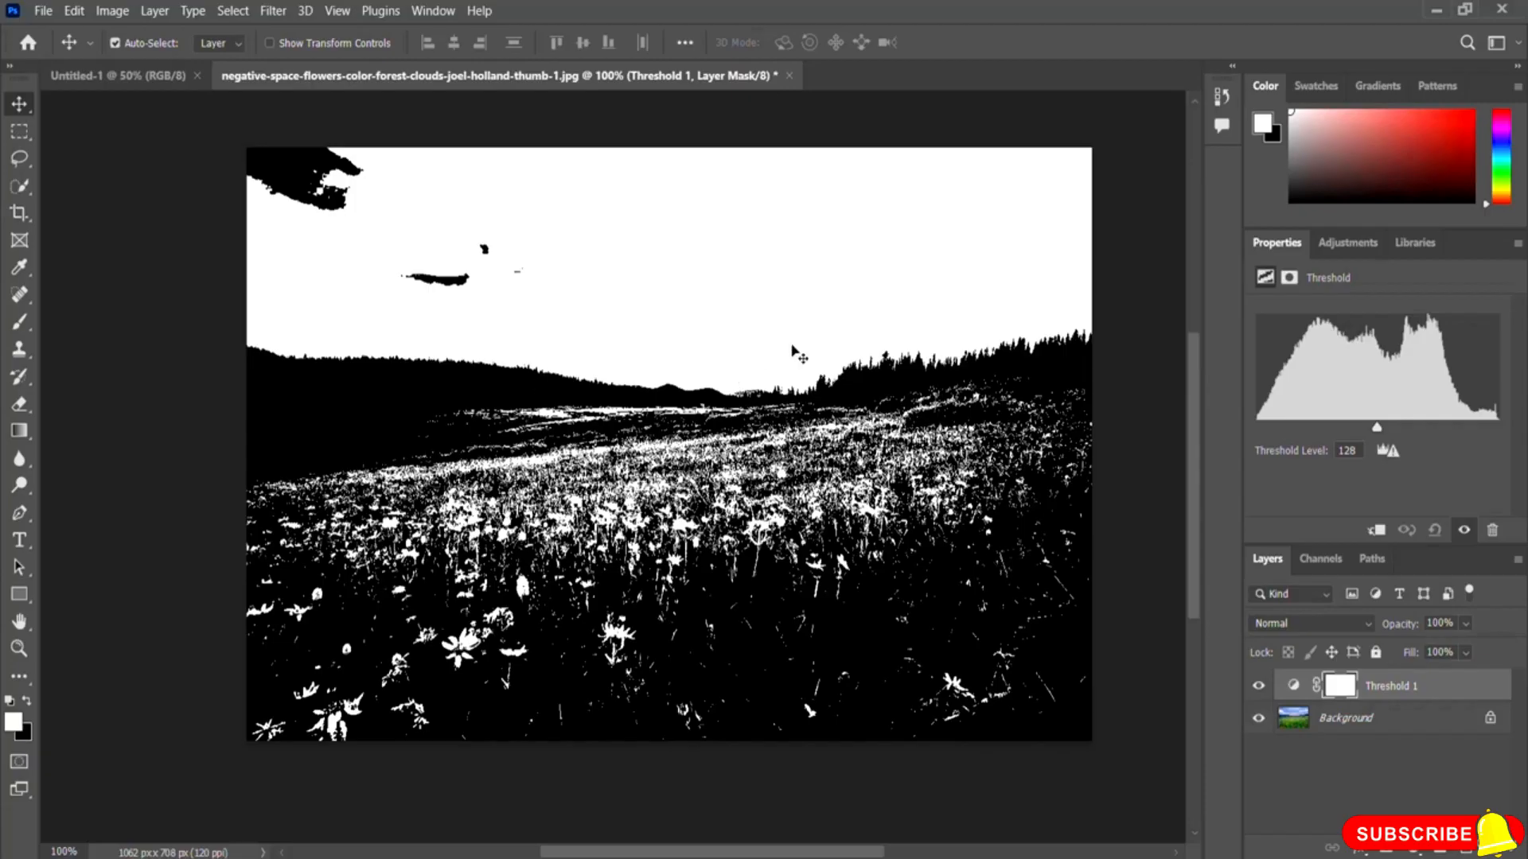
drag(1373, 428, 1352, 431)
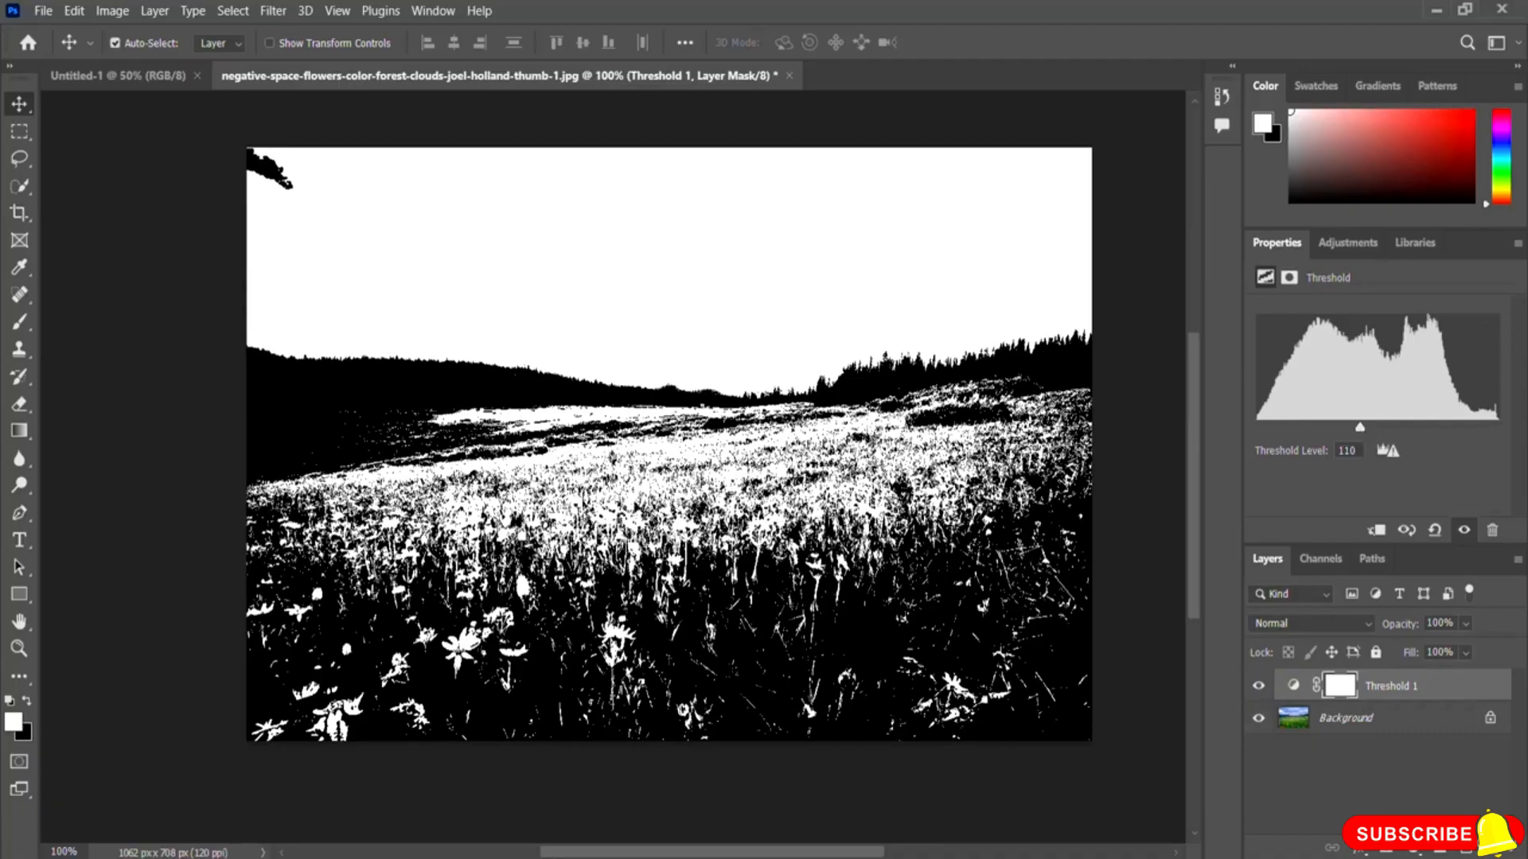
drag(1359, 432, 1321, 432)
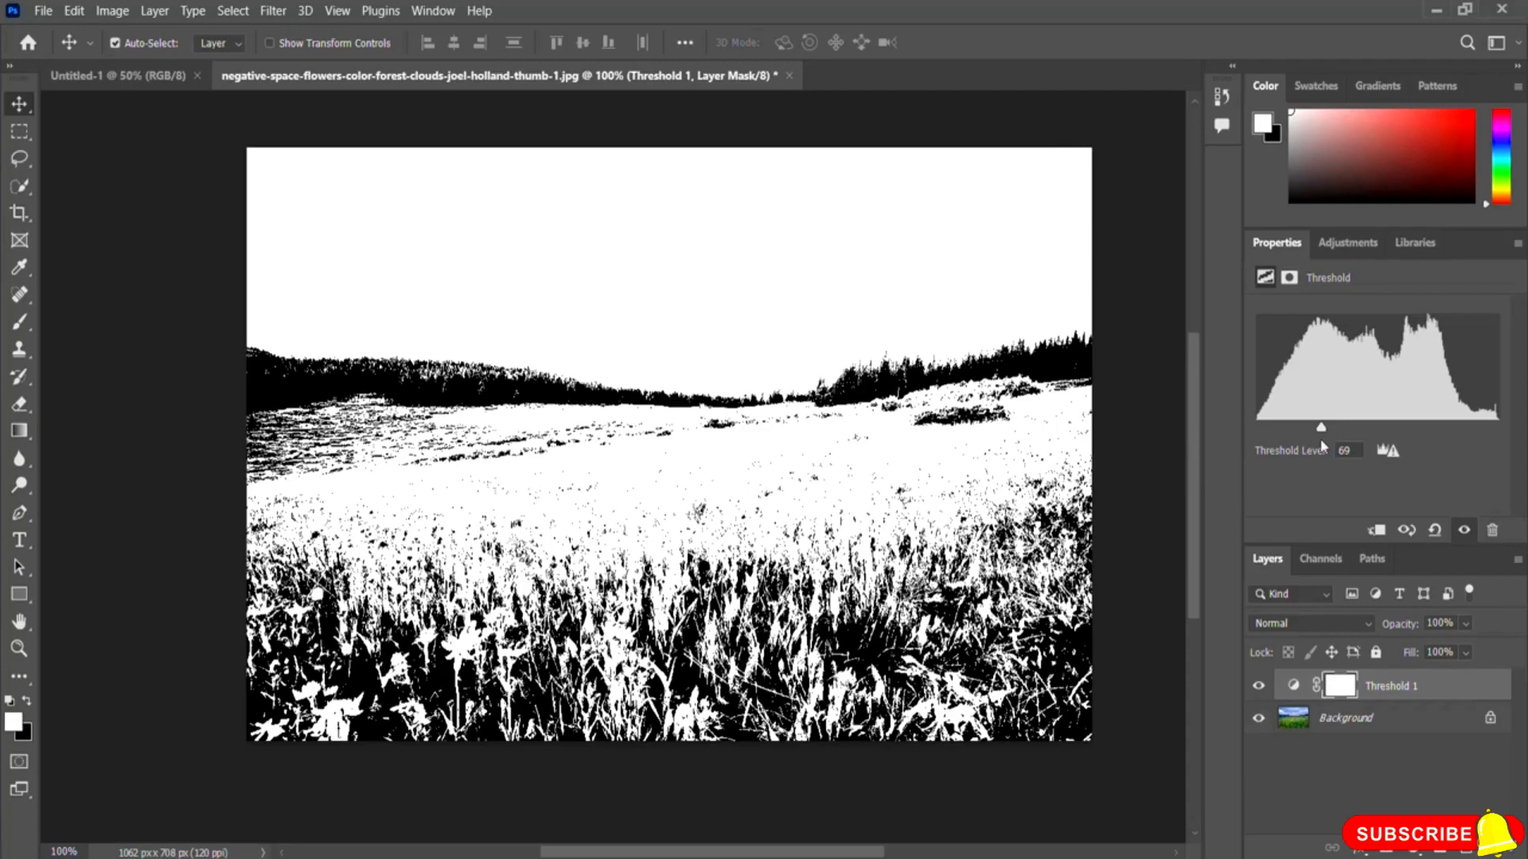
drag(1321, 428, 1389, 431)
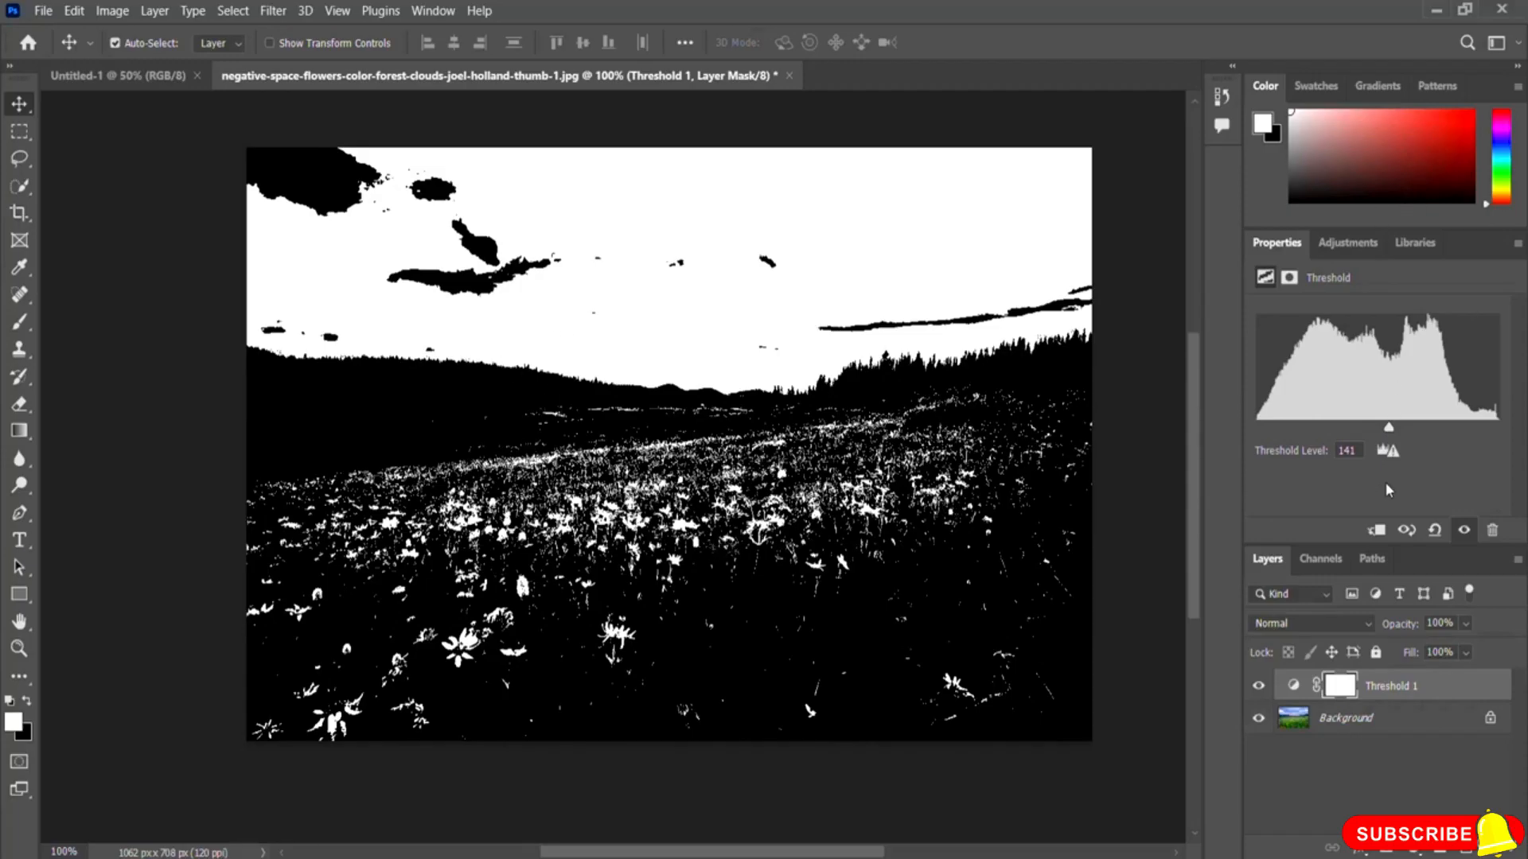
drag(1388, 432, 1345, 435)
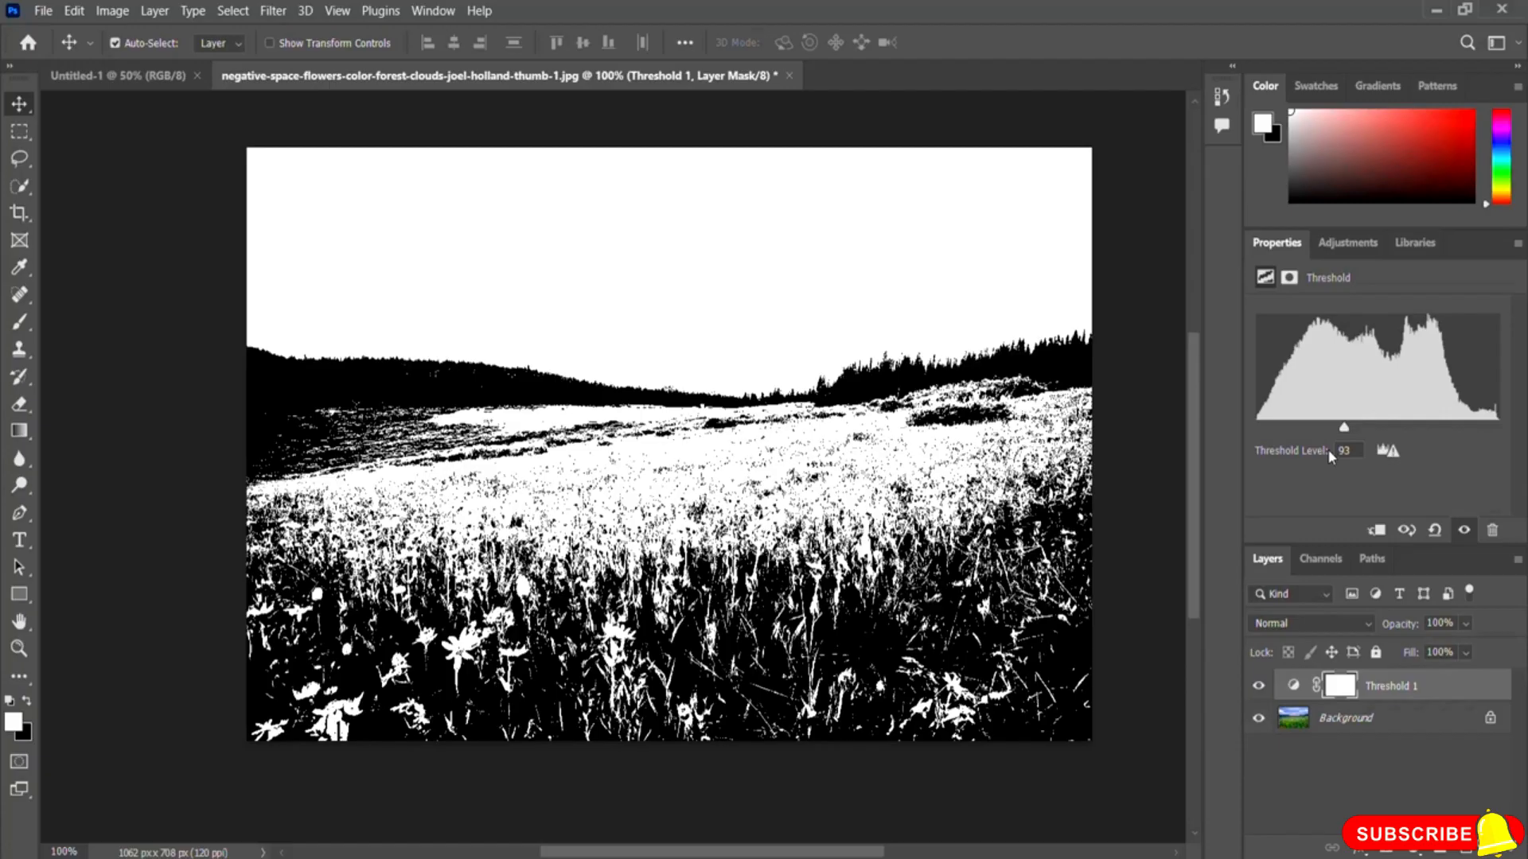
drag(1344, 427, 1357, 434)
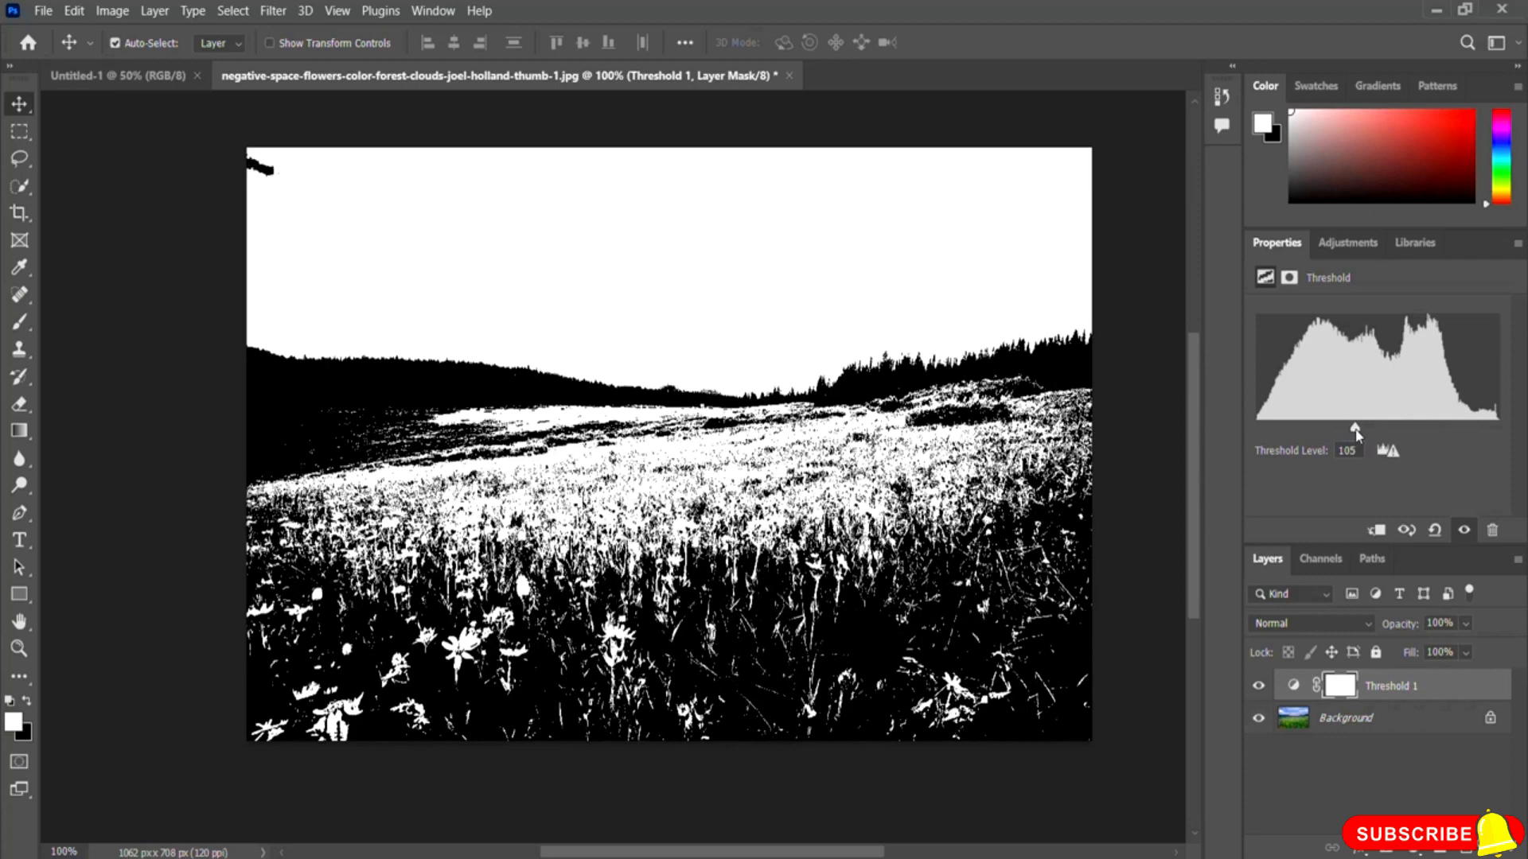
click(1347, 242)
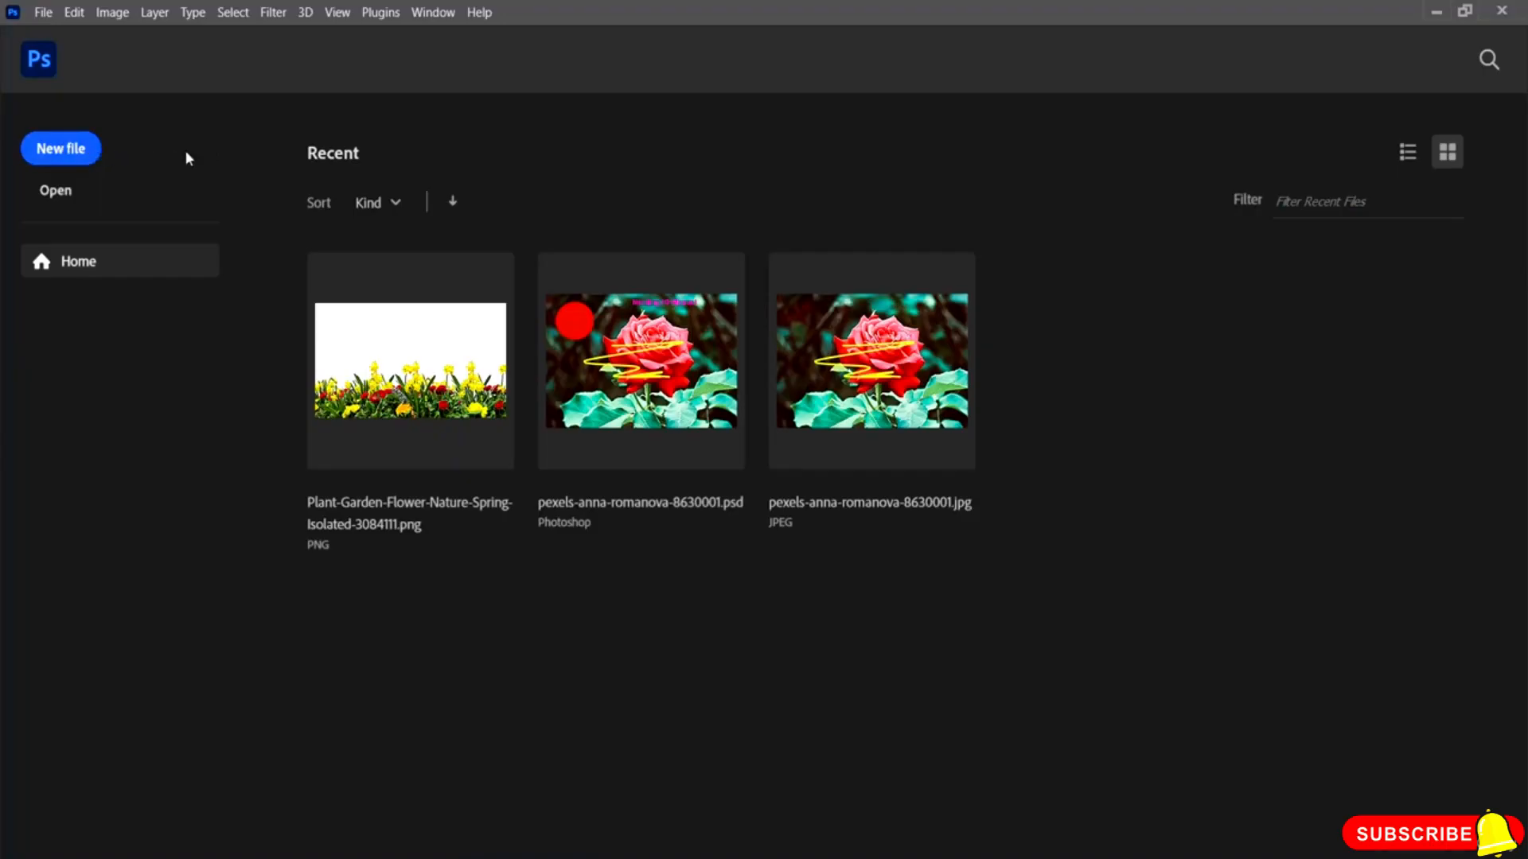
Step: Create a new document using the default 7 x 5 in, 300 ppi preset
click(73, 148)
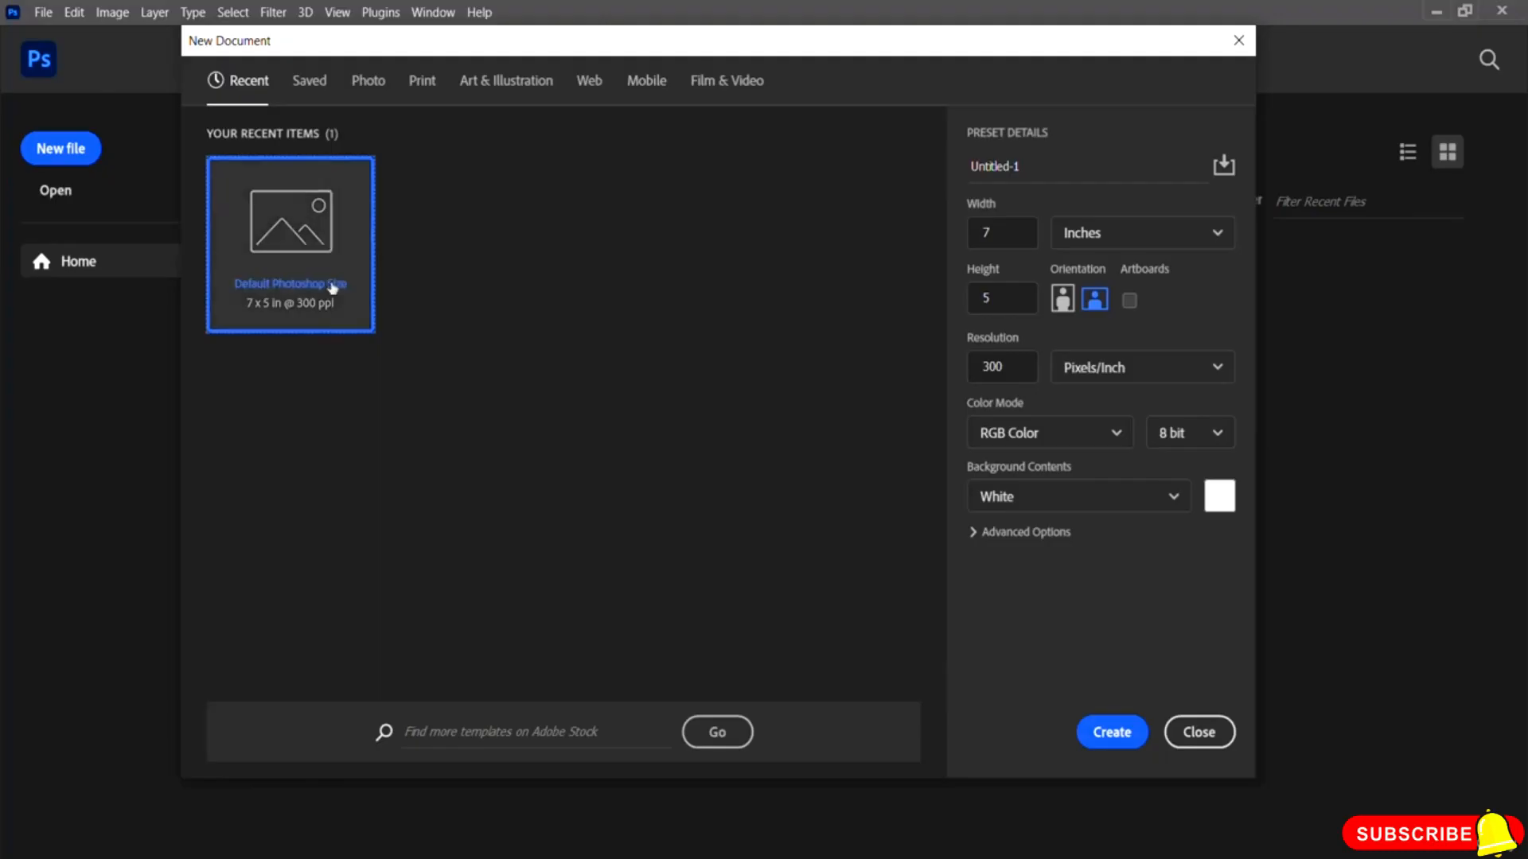
click(1111, 731)
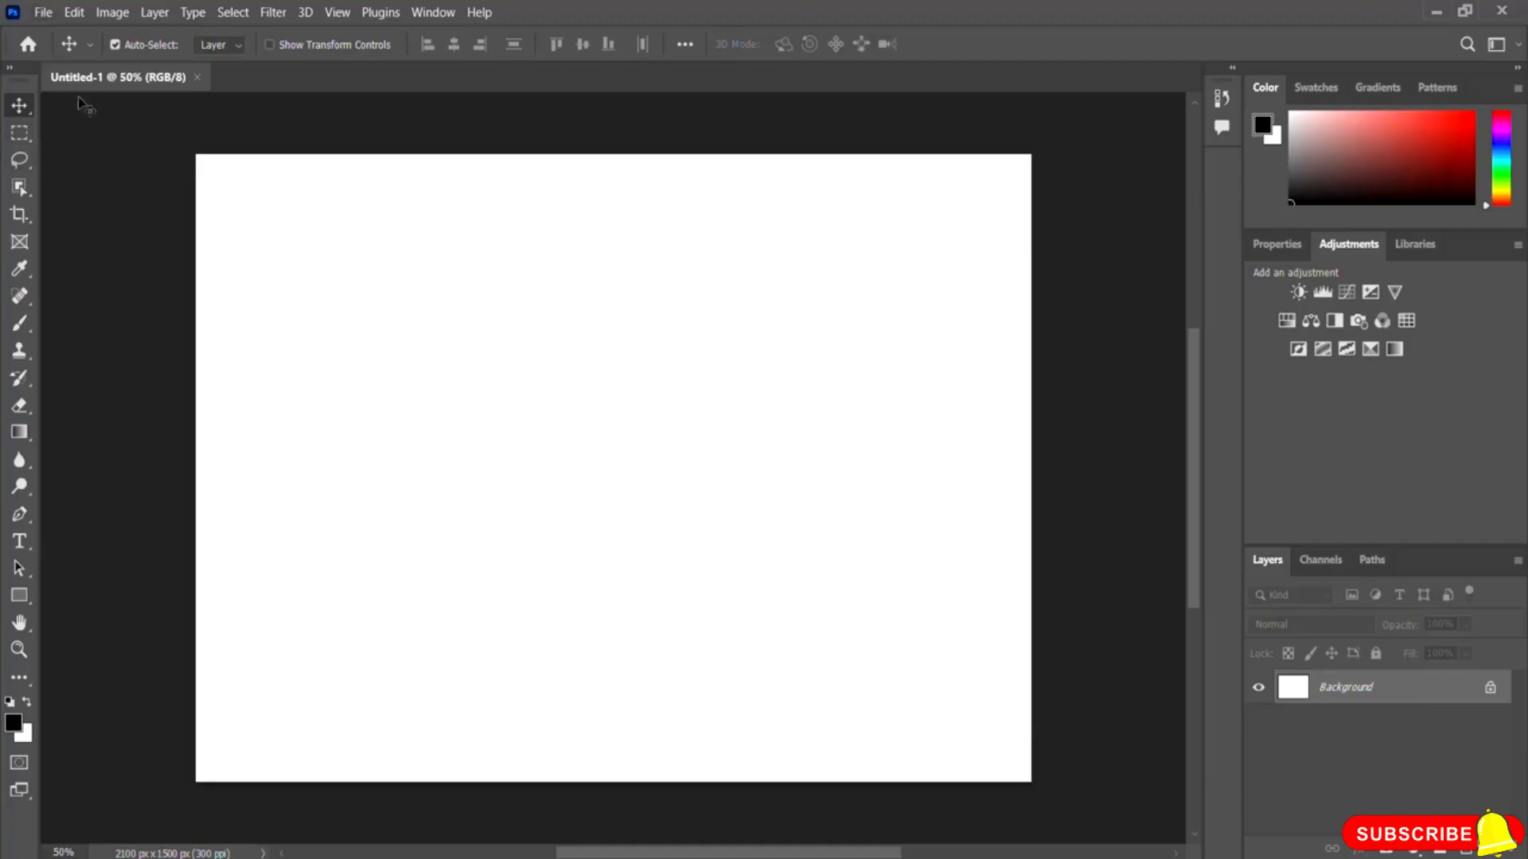
Step: Open the image Plant-Garden-Flower-Nature-Spring-Isolated-3084111 from the Photoshop Resource File folder
click(44, 13)
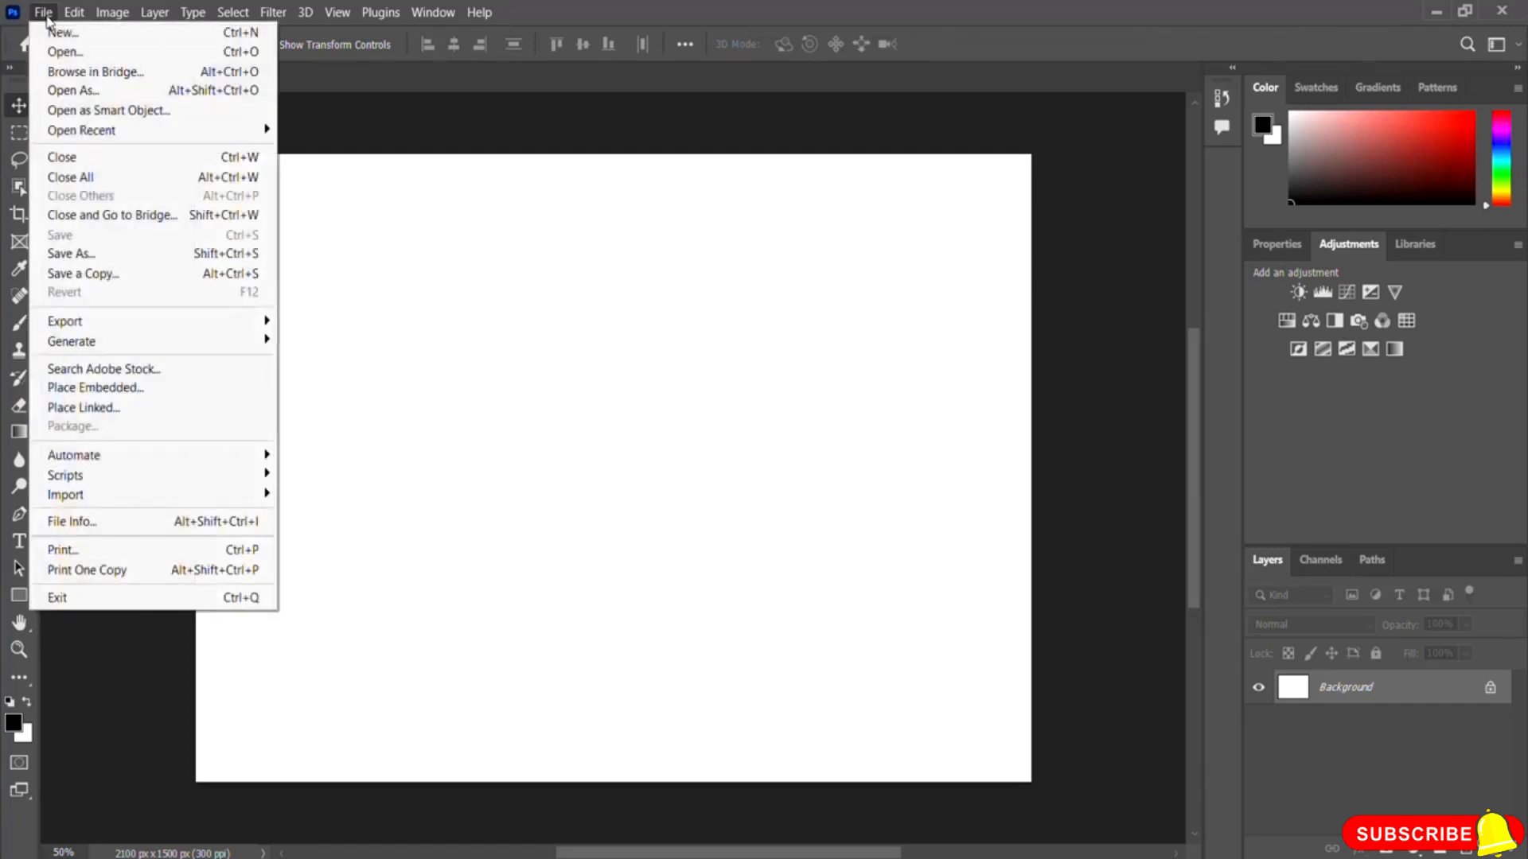
click(93, 58)
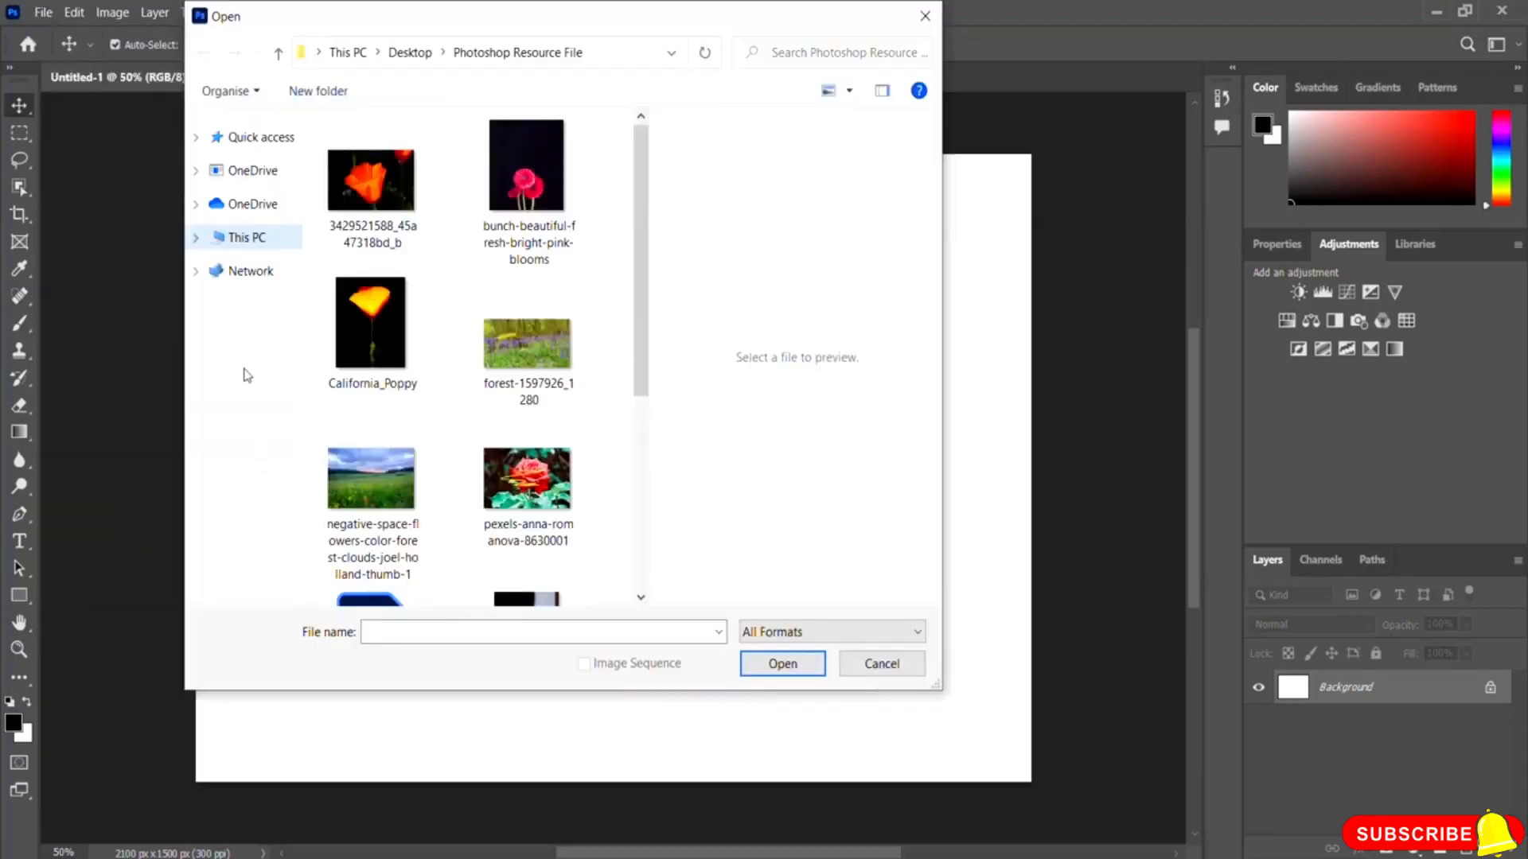
drag(648, 301, 658, 444)
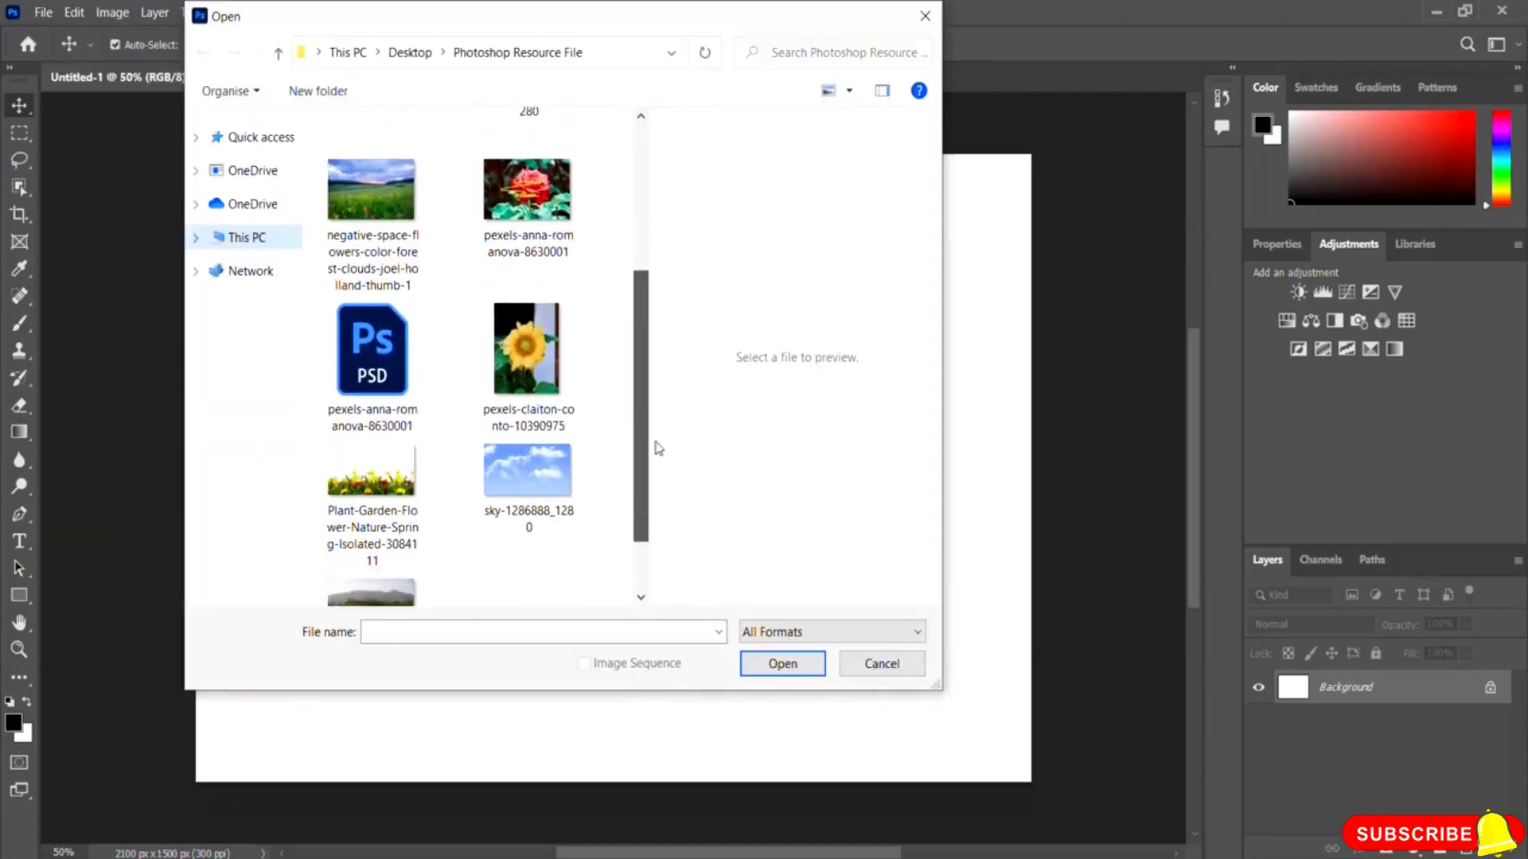
click(371, 525)
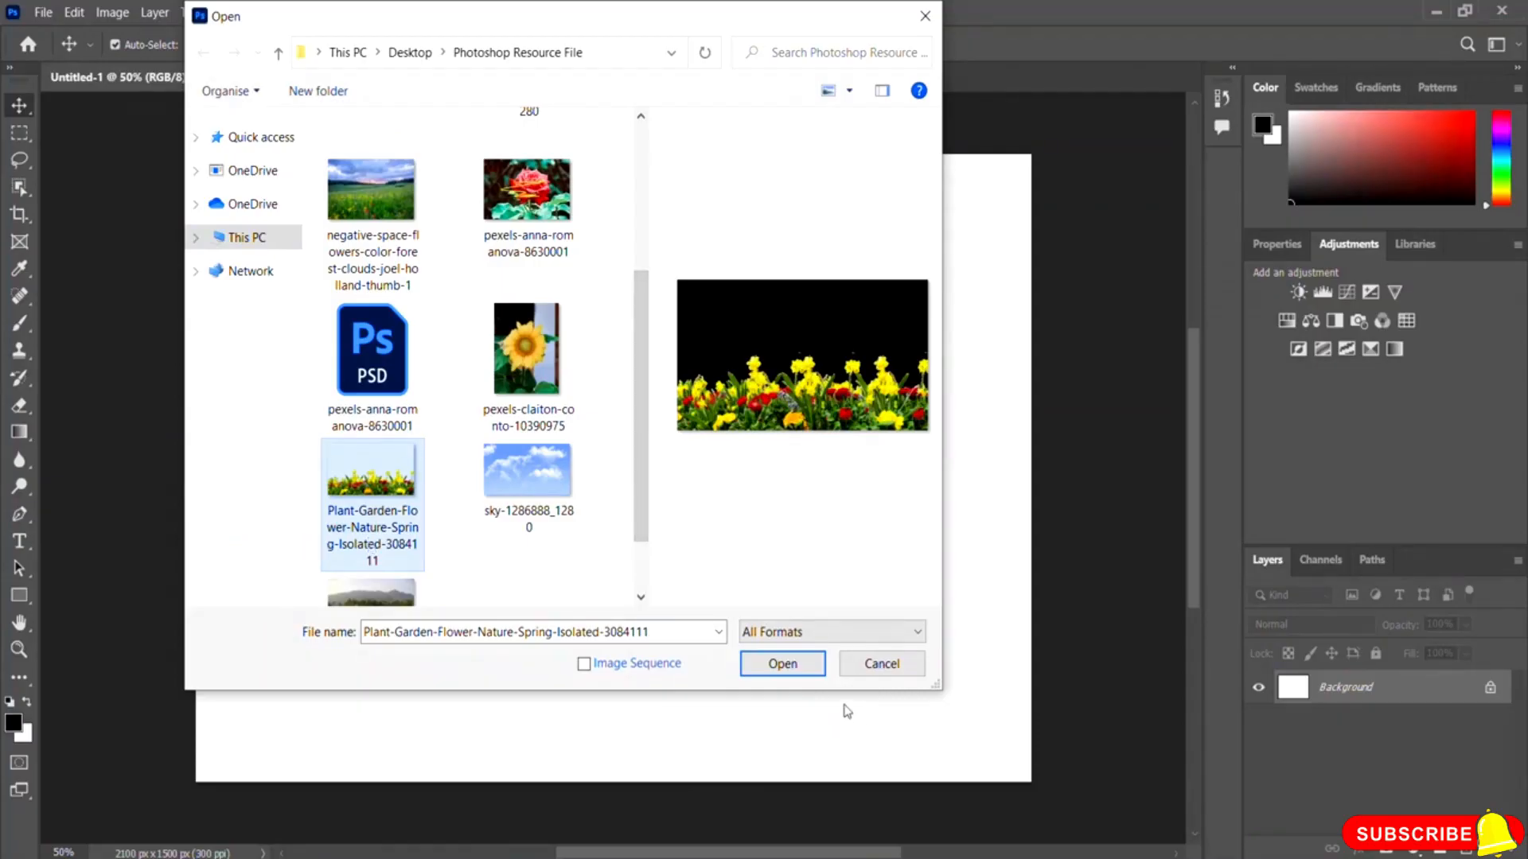
click(796, 666)
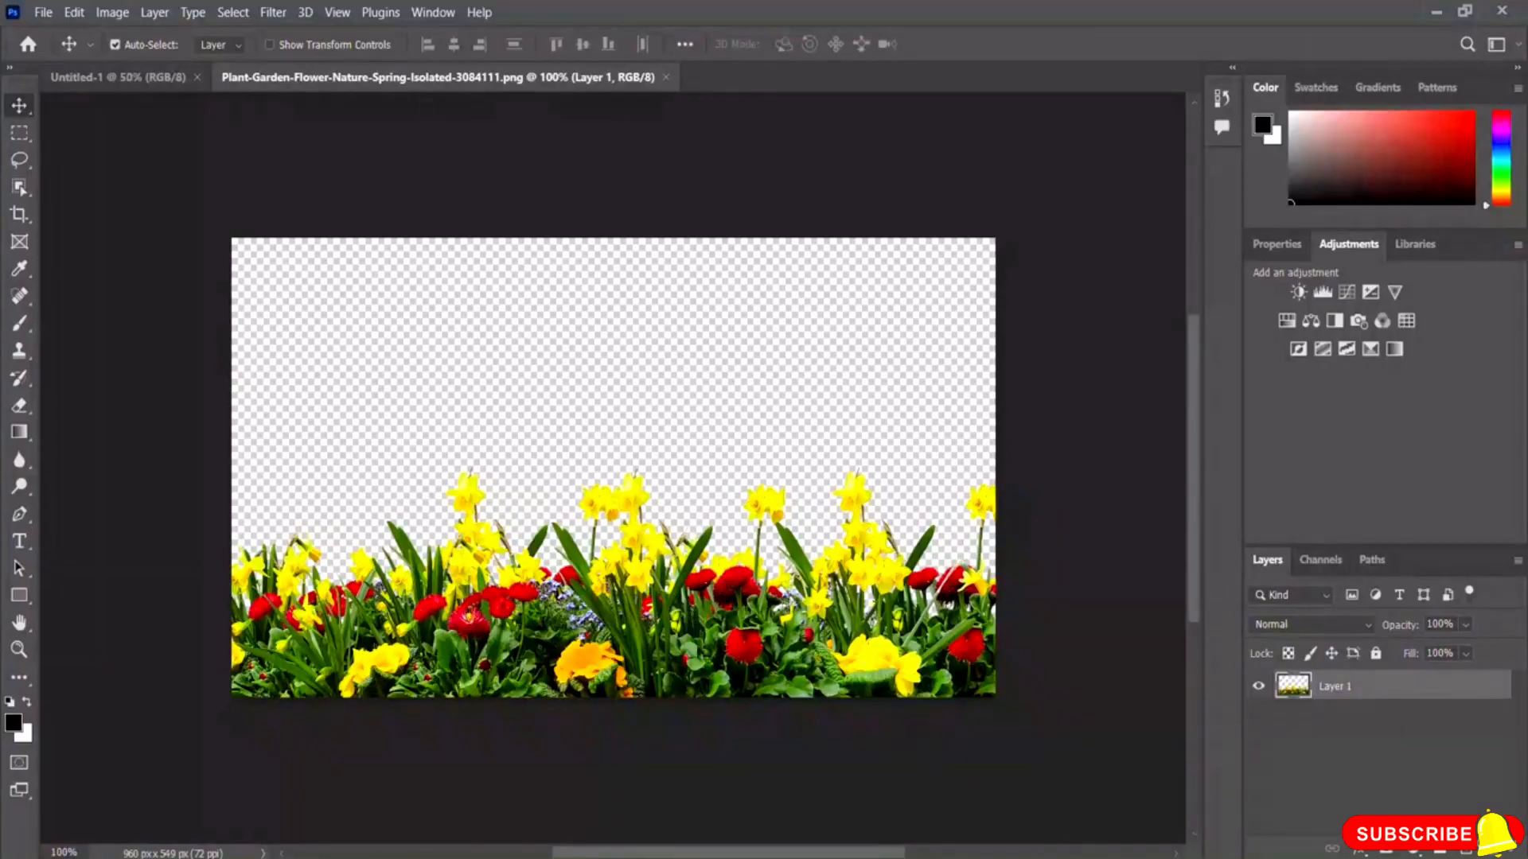
Step: Drag the flower layer into the Untitled-1 document, dropping it in the lower middle of the canvas
click(105, 74)
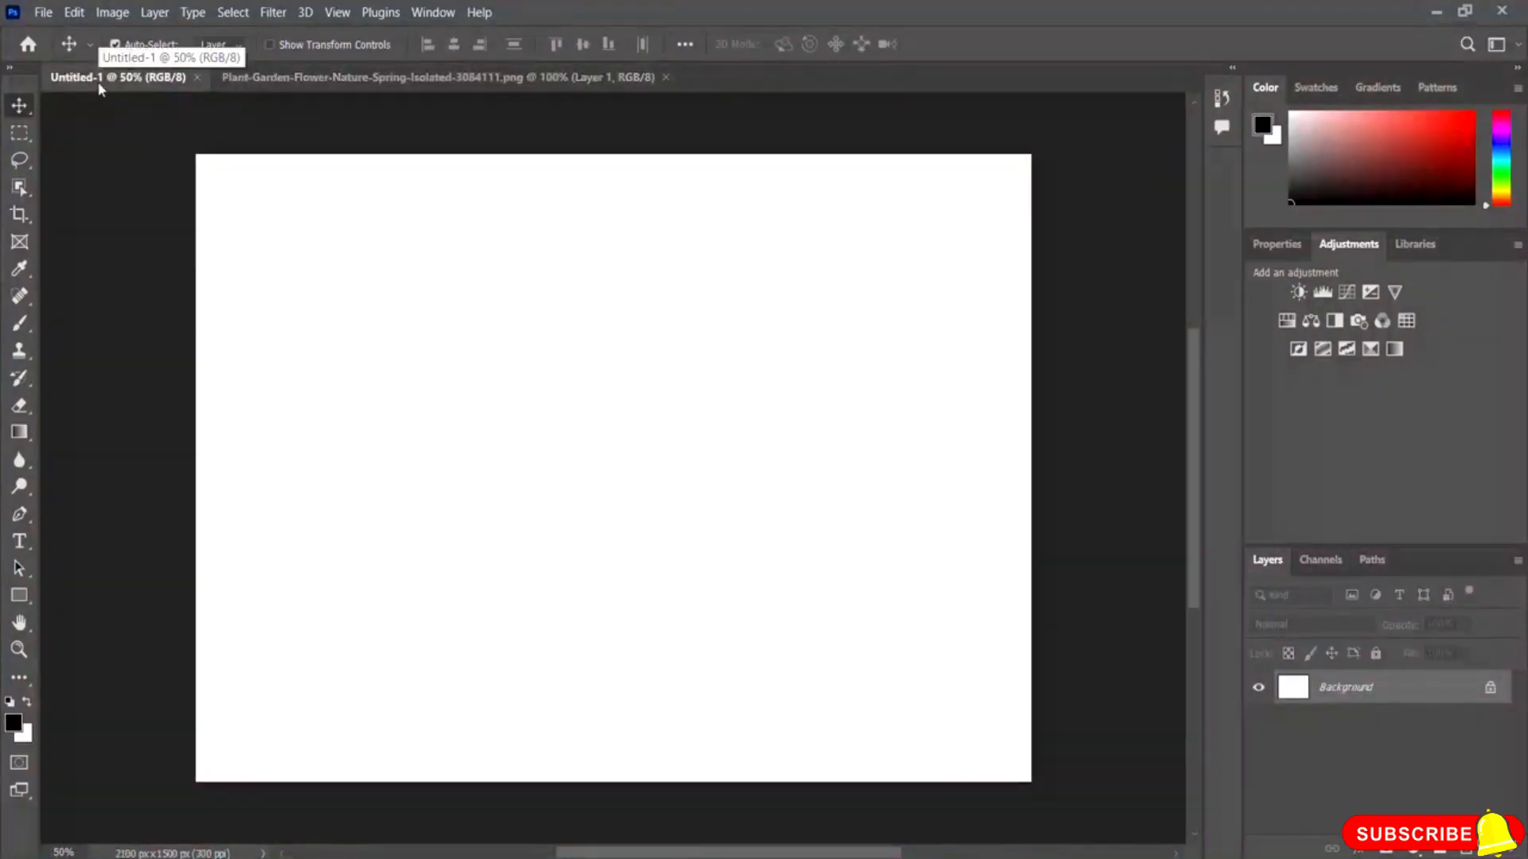
click(356, 77)
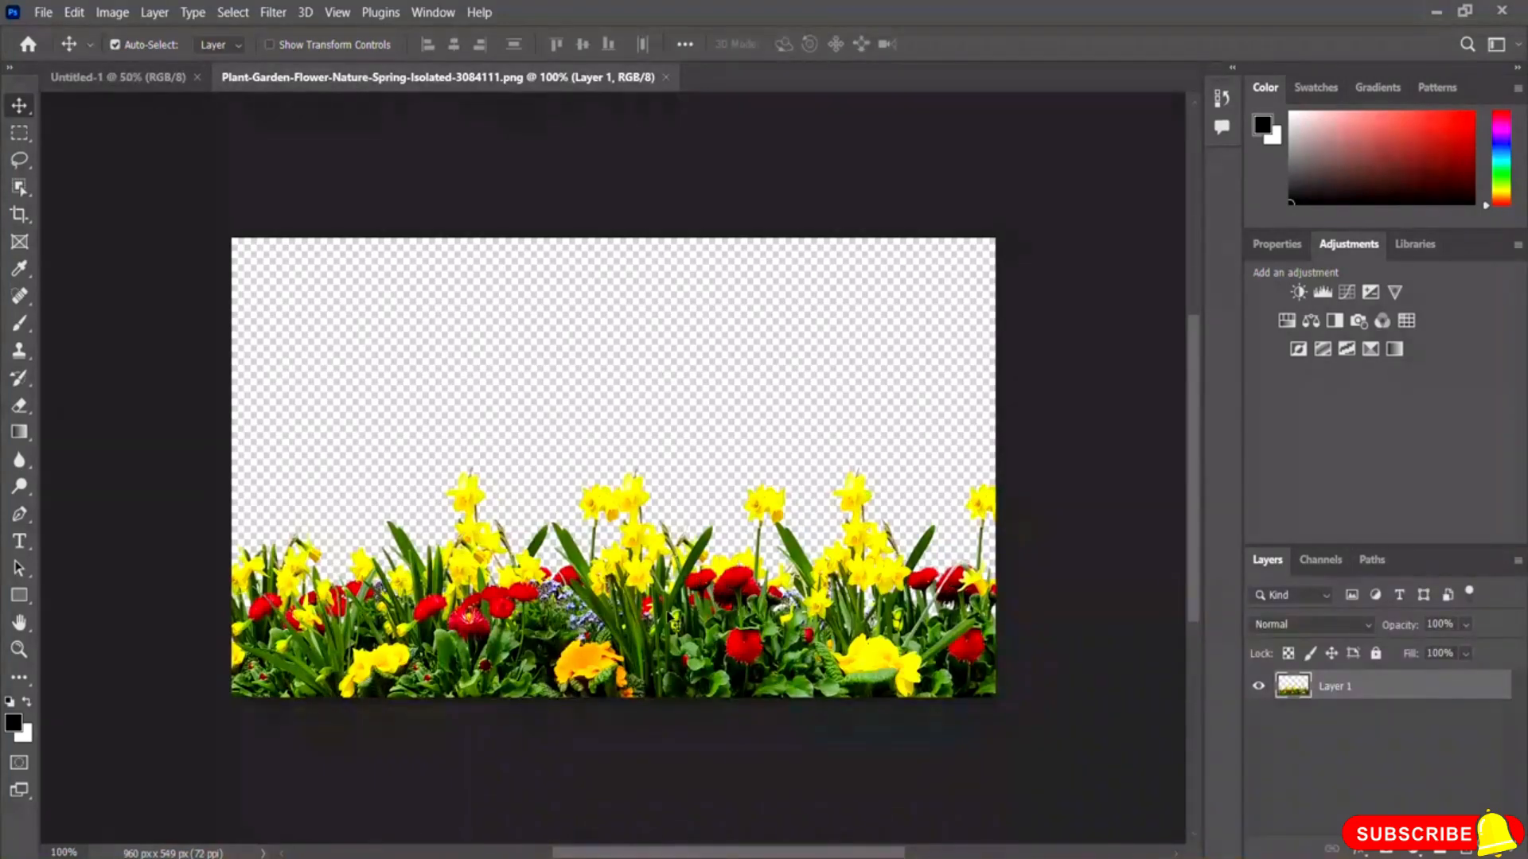
drag(681, 570, 546, 466)
drag(536, 526, 72, 83)
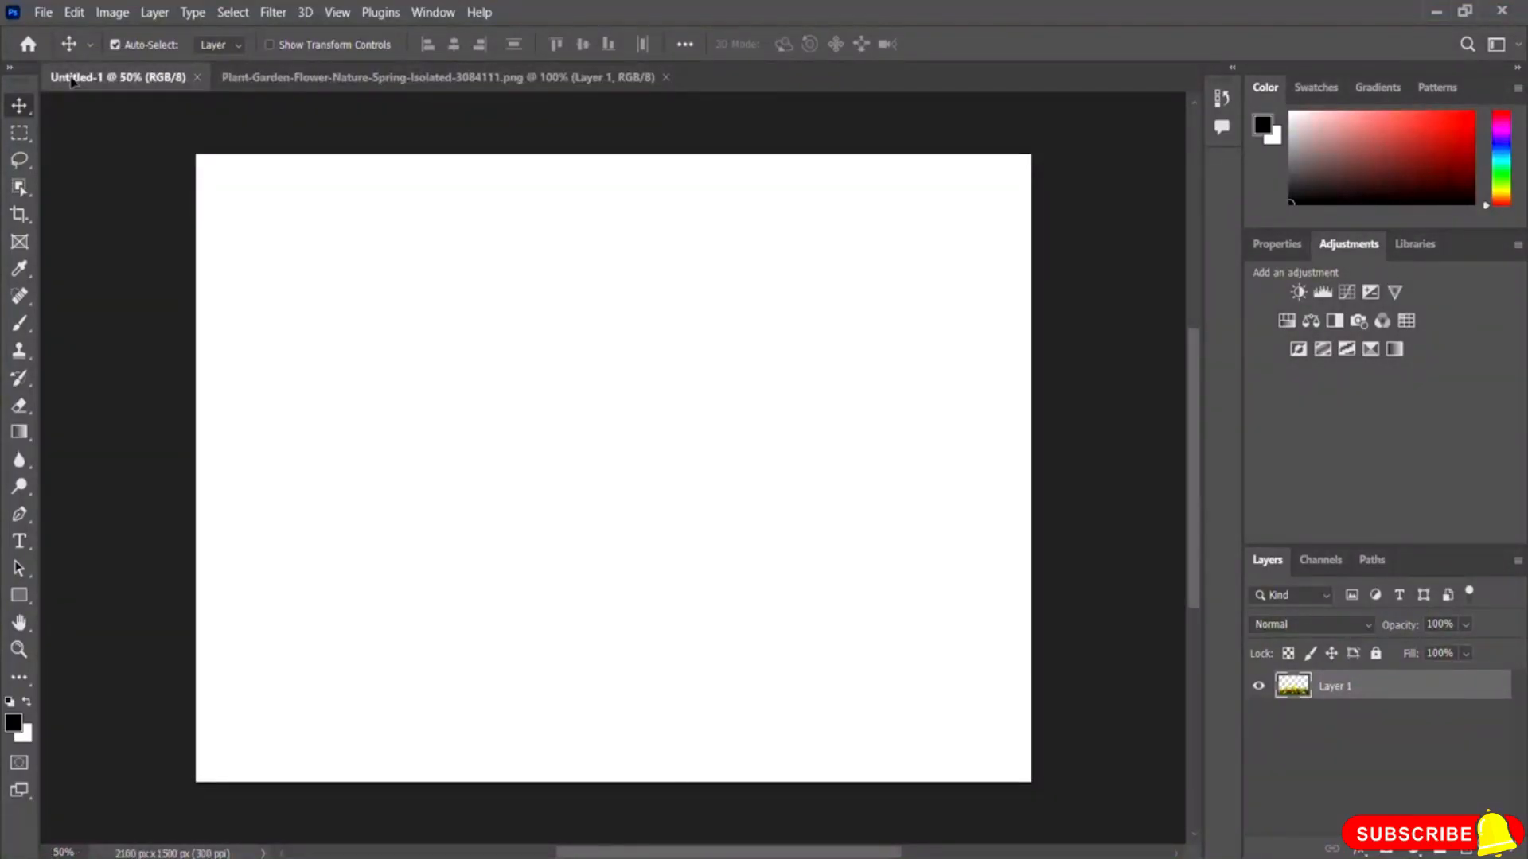
drag(72, 80, 641, 628)
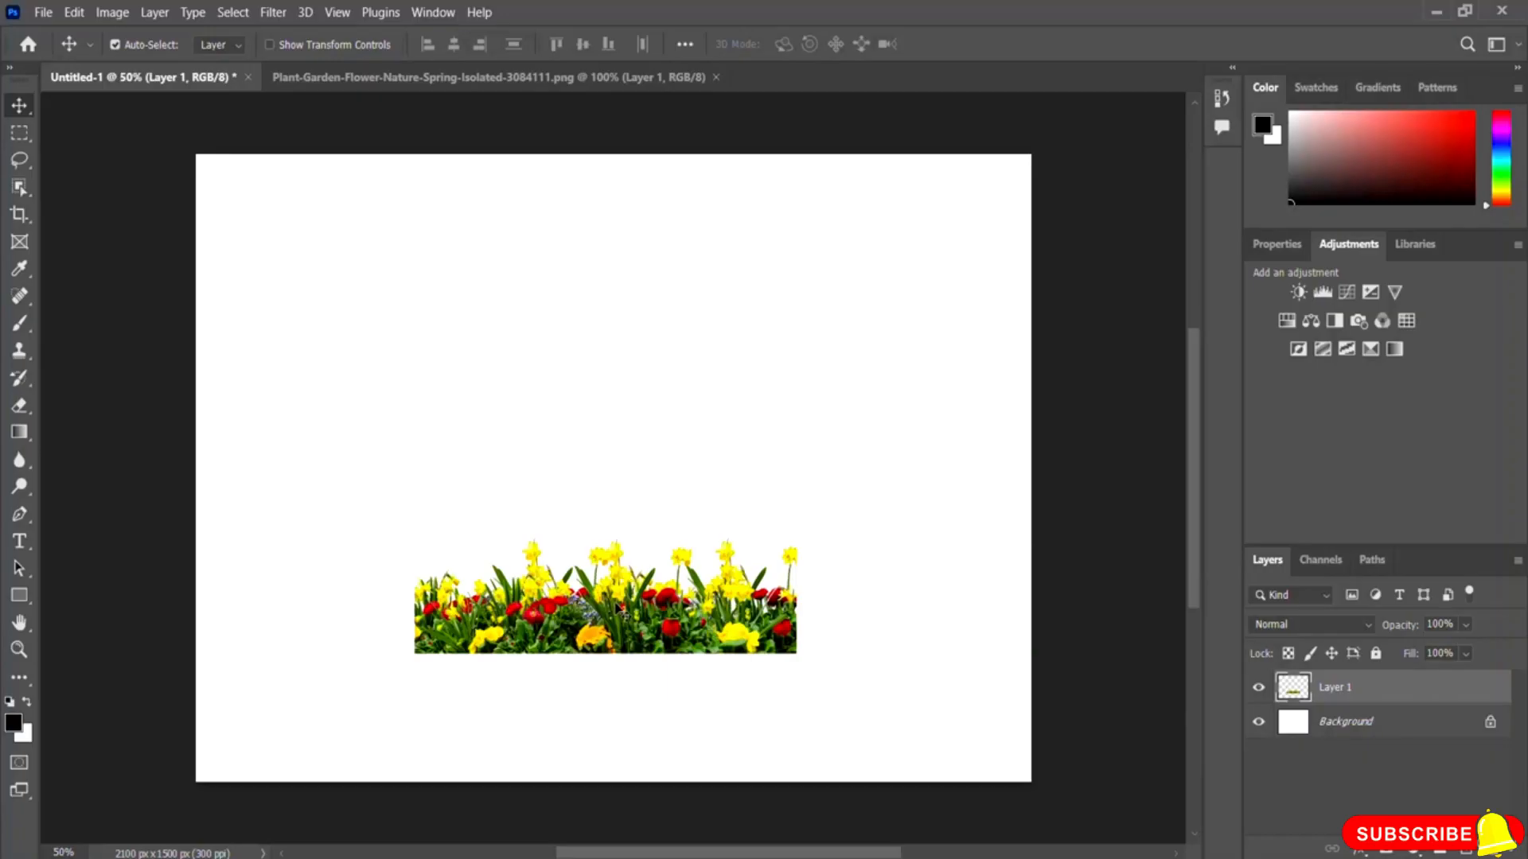
Step: Scale the flower layer up to about 153% by enlarging it from its upper-left corner
click(81, 13)
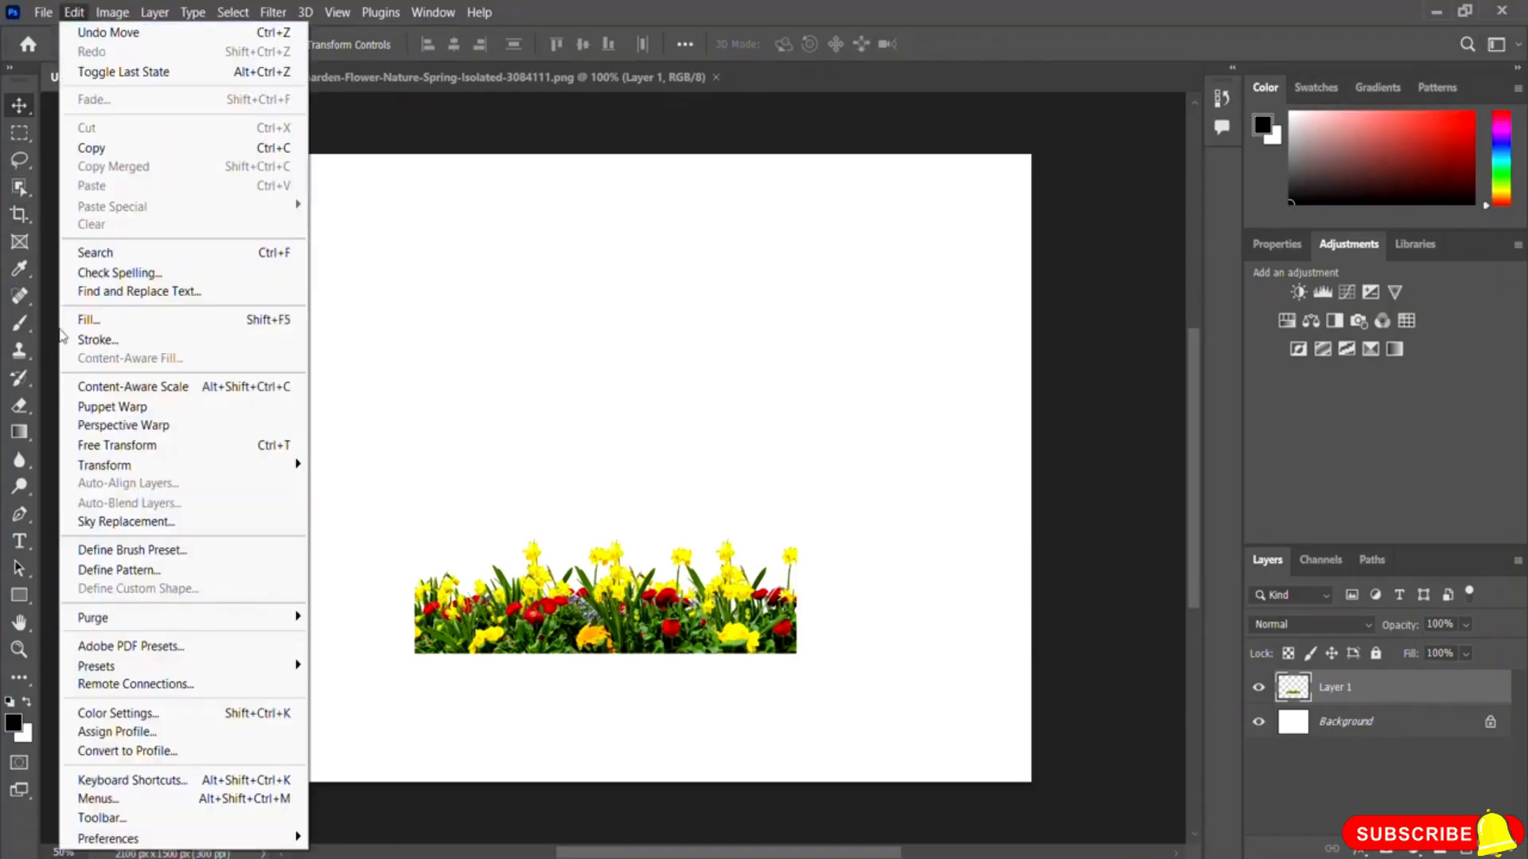
mouse_move(294, 464)
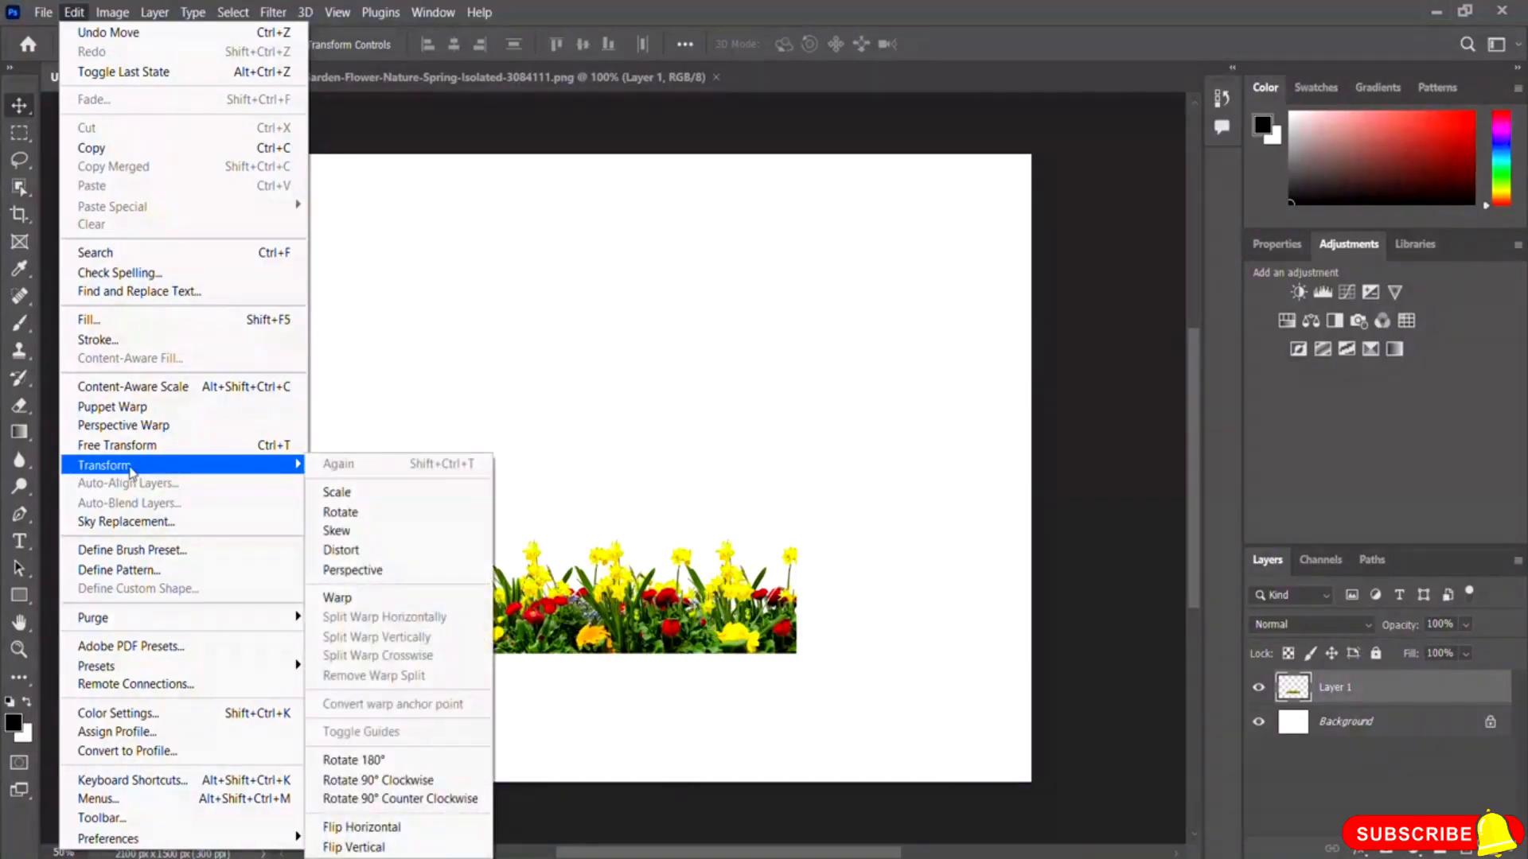
click(392, 503)
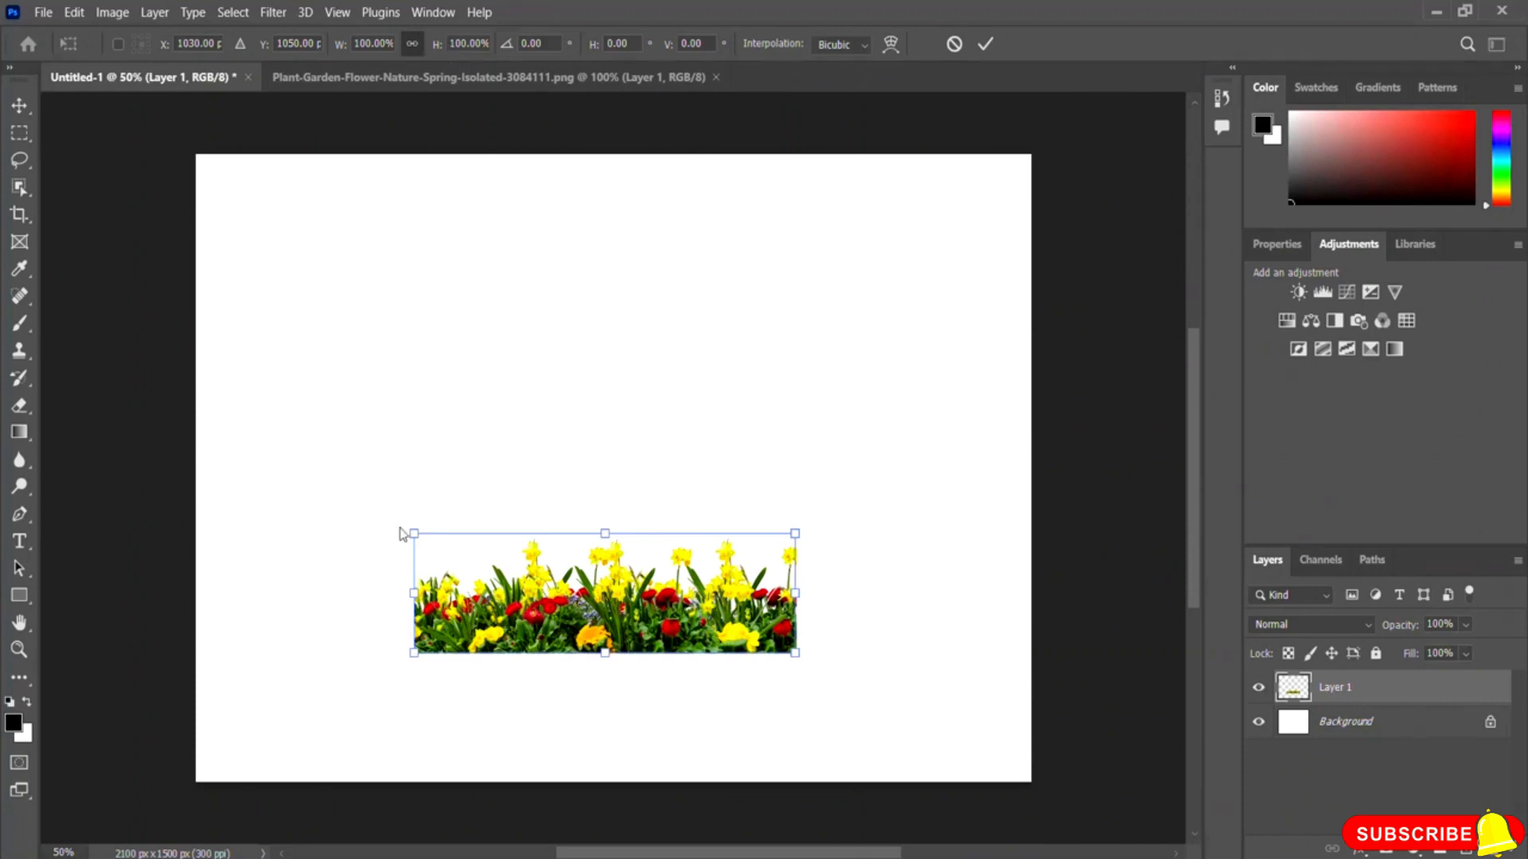
drag(414, 533, 199, 518)
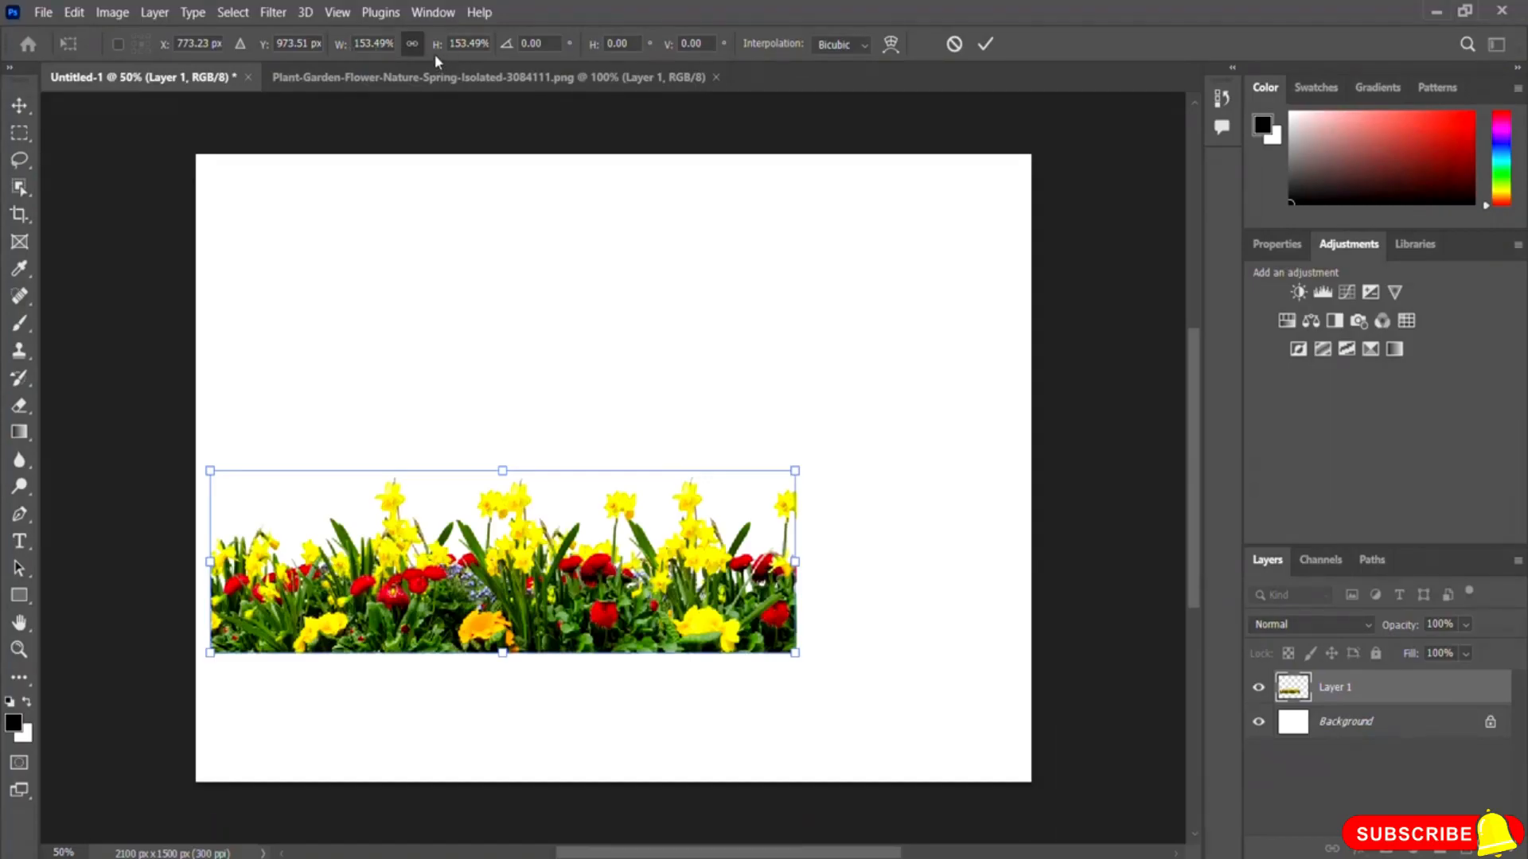
Step: Unlink the proportions and stretch the flower layer to span the full canvas width along the bottom edge, then commit
click(411, 44)
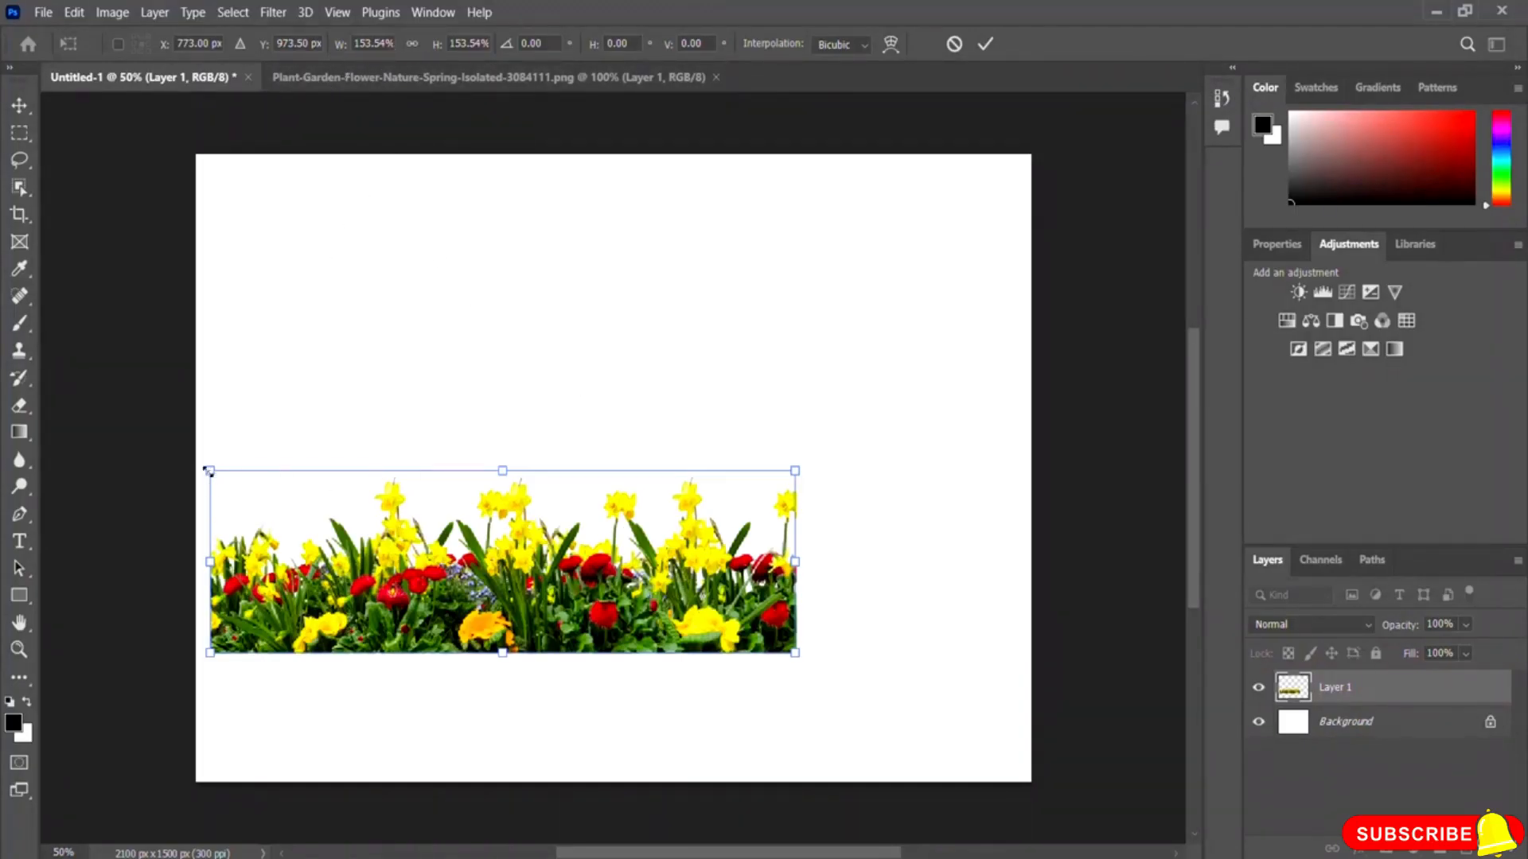
drag(210, 471, 358, 468)
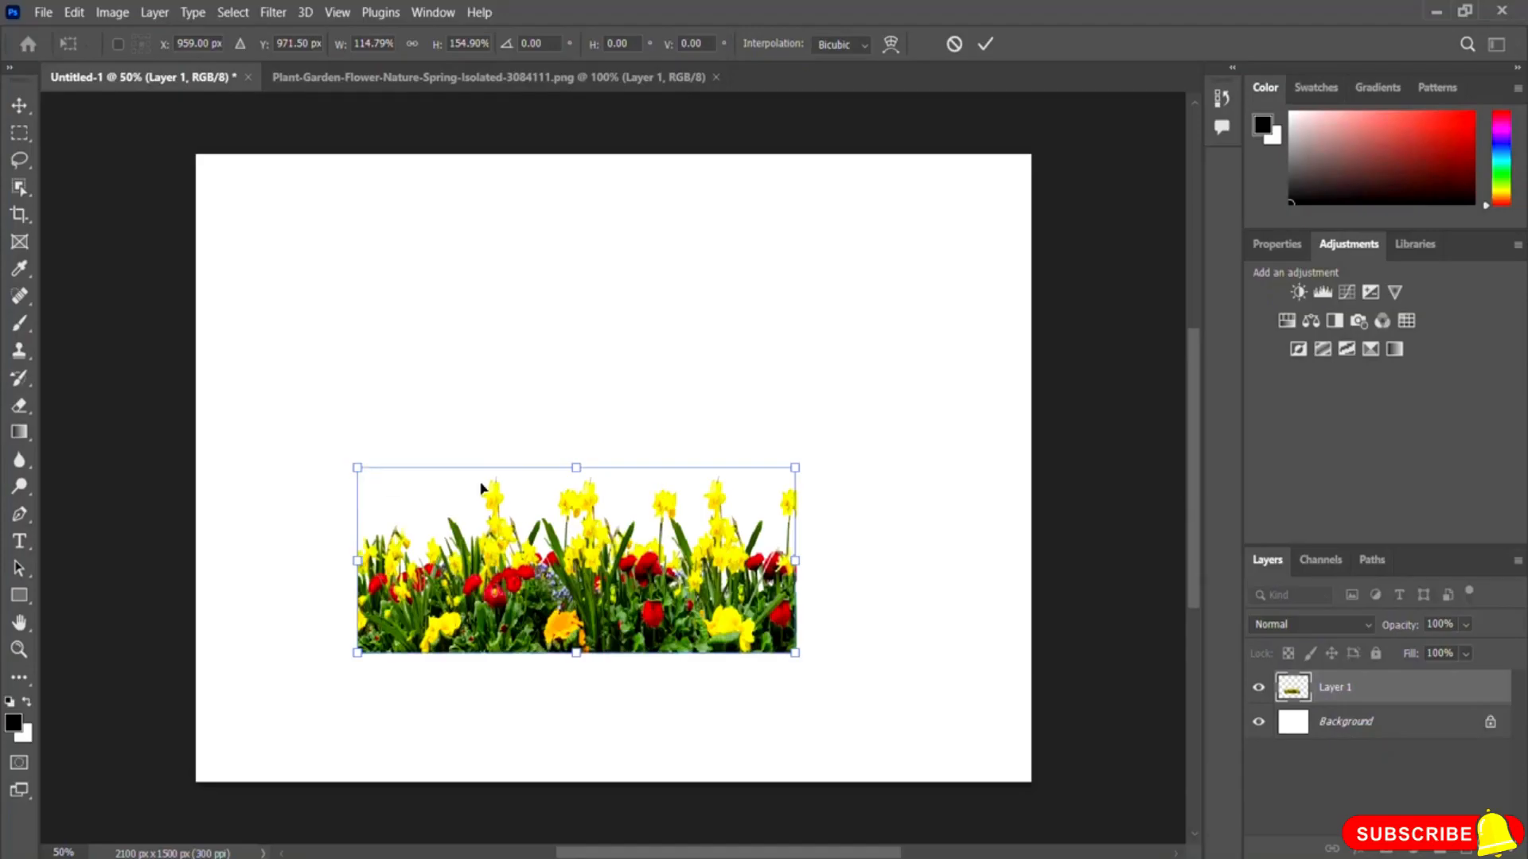
drag(583, 557, 619, 686)
drag(394, 688, 192, 701)
drag(835, 685, 1029, 688)
drag(615, 593, 613, 522)
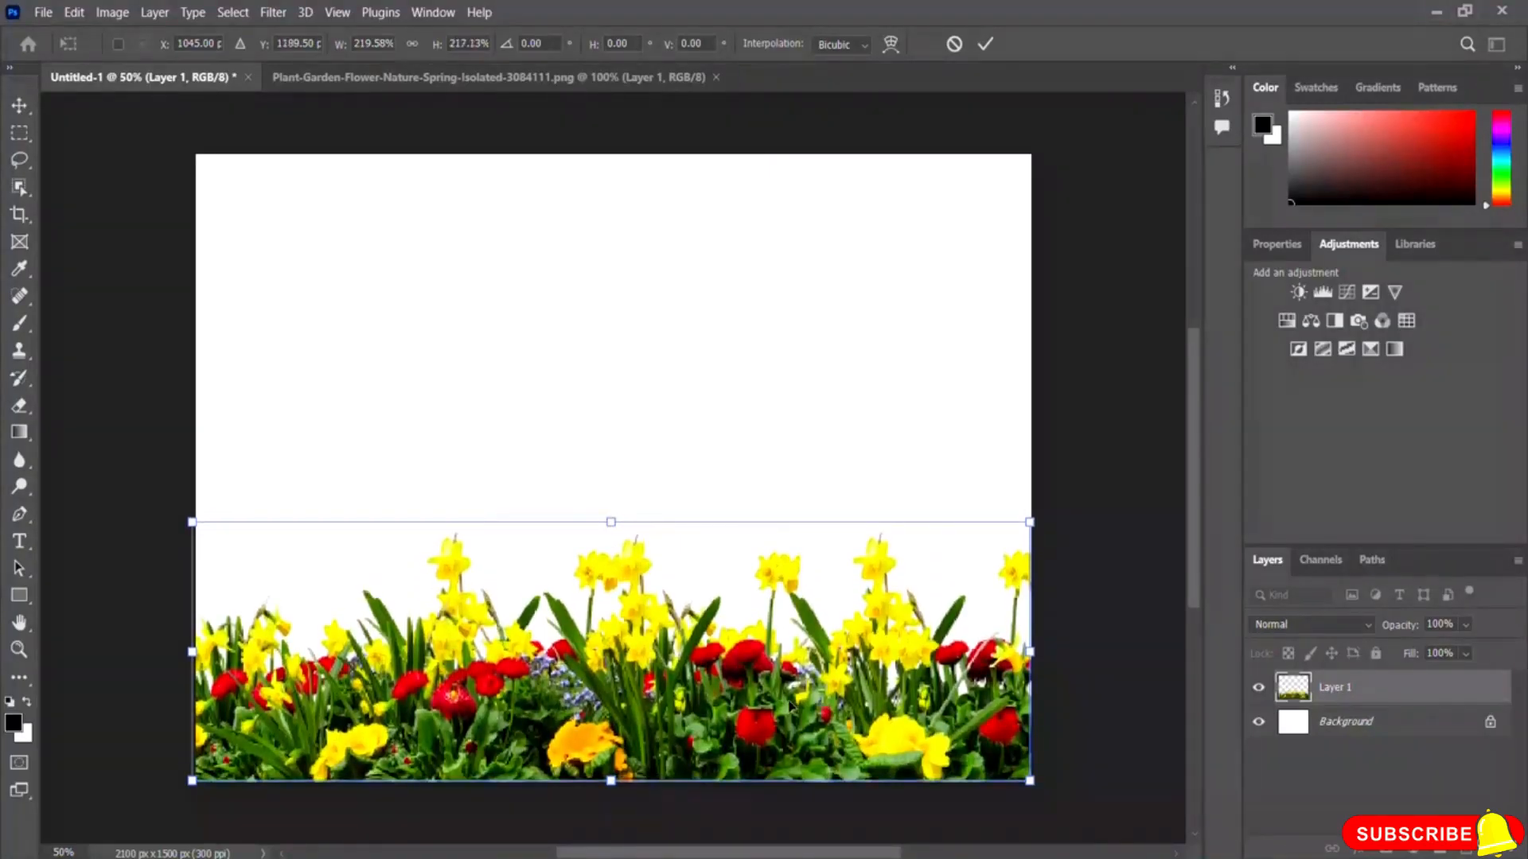
click(985, 45)
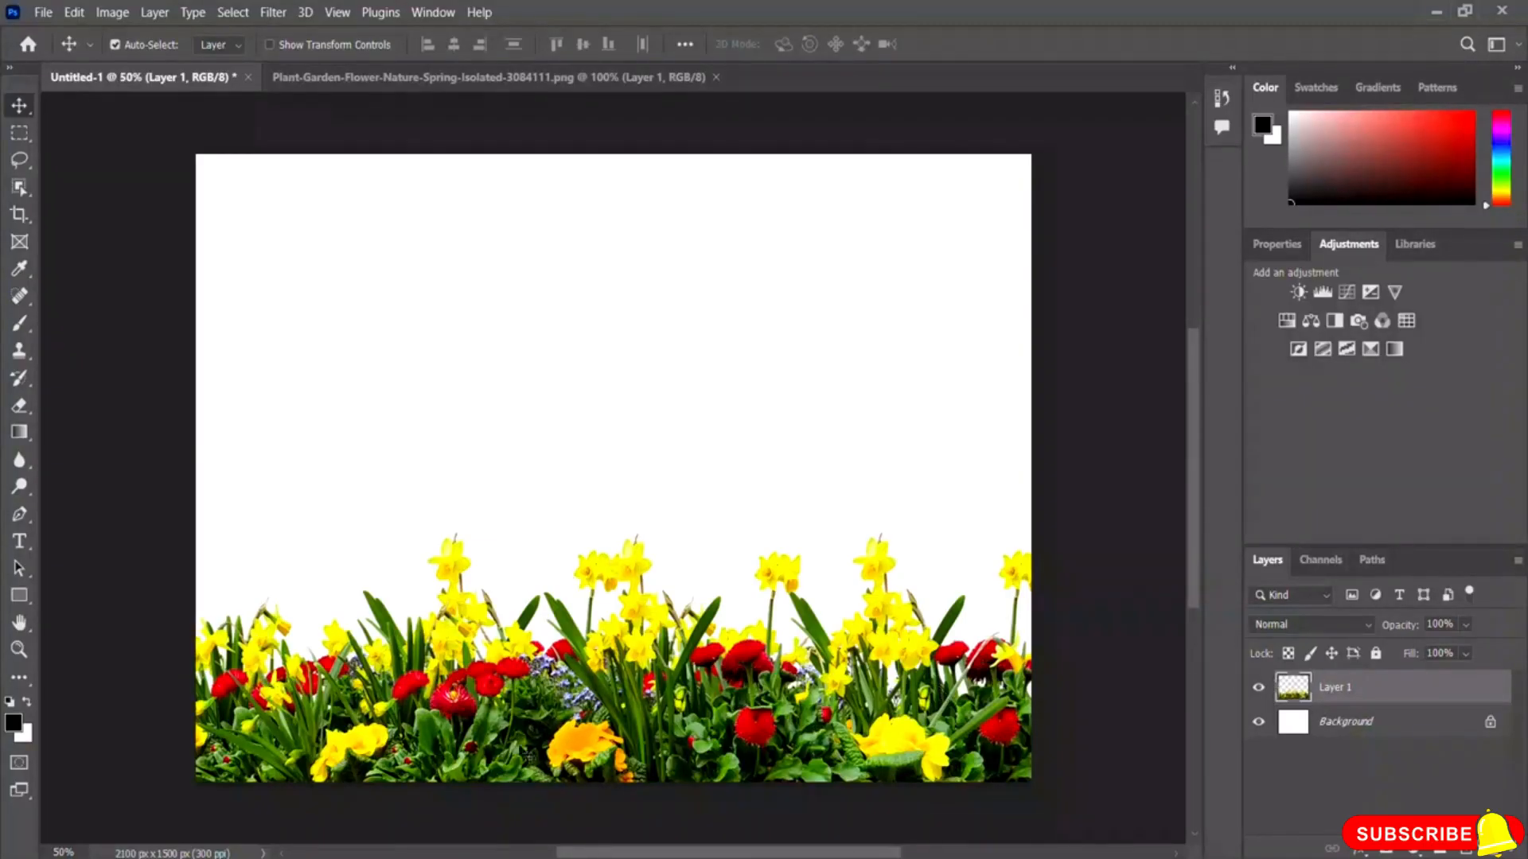
Step: Hide and show the flower layer to compare the canvas
click(1258, 688)
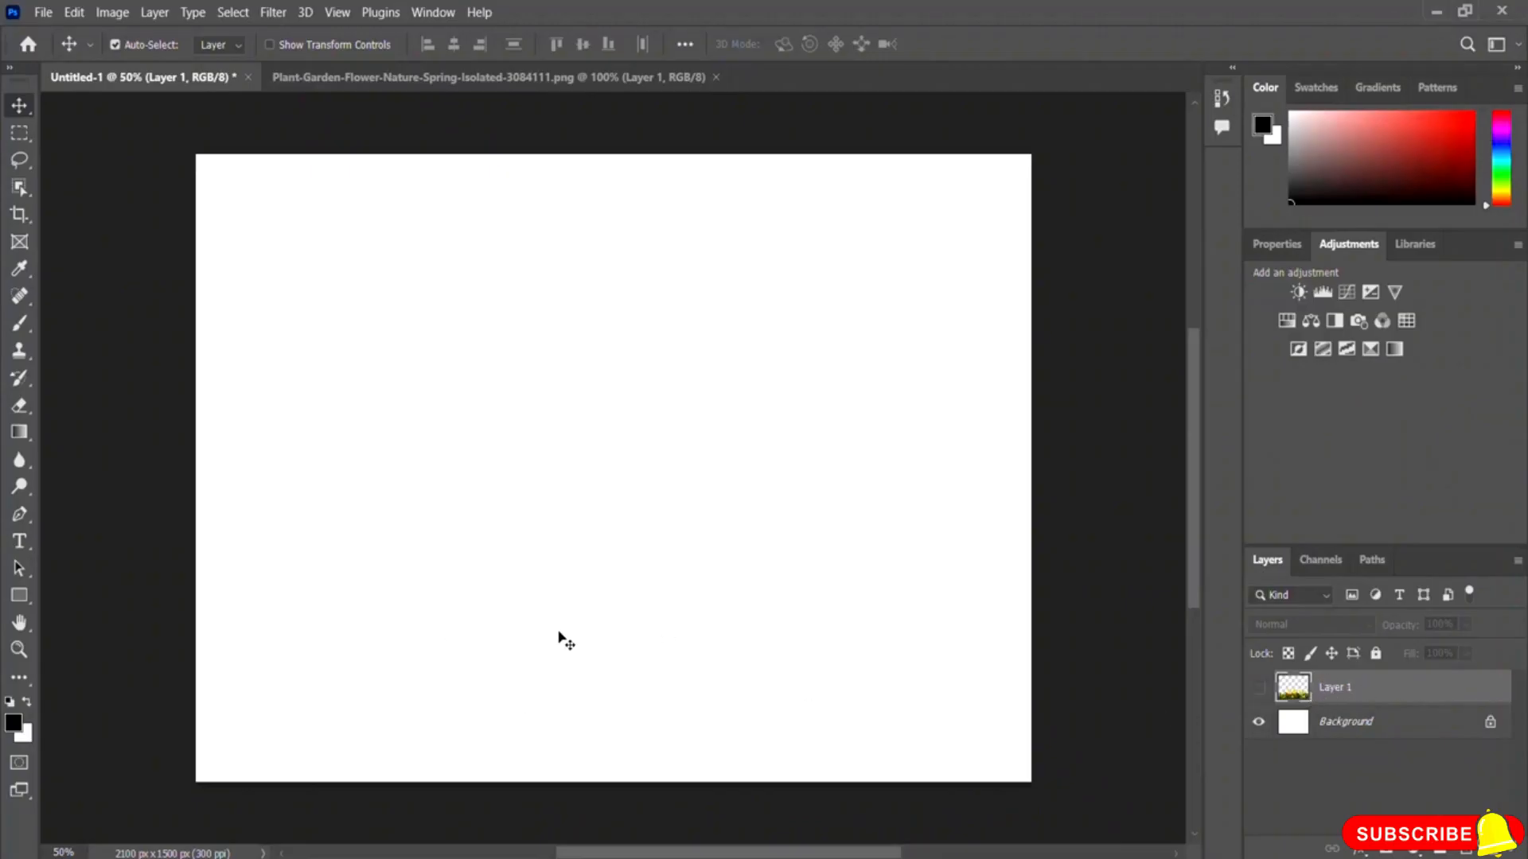
click(1257, 689)
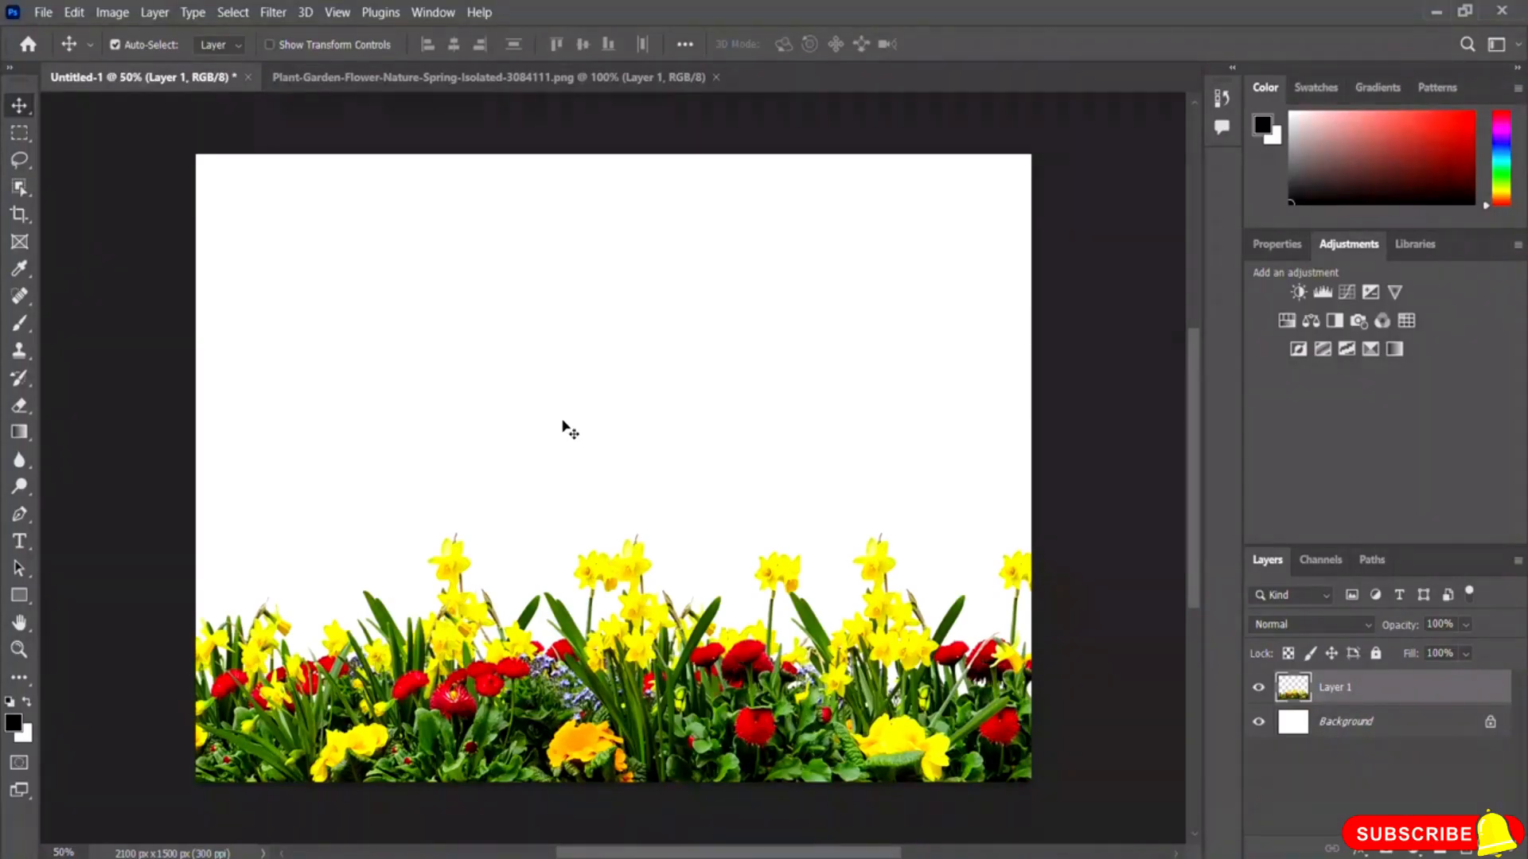
Step: Place the image sky-1286888_1280 from the Photoshop Resource File folder as an embedded layer
click(43, 13)
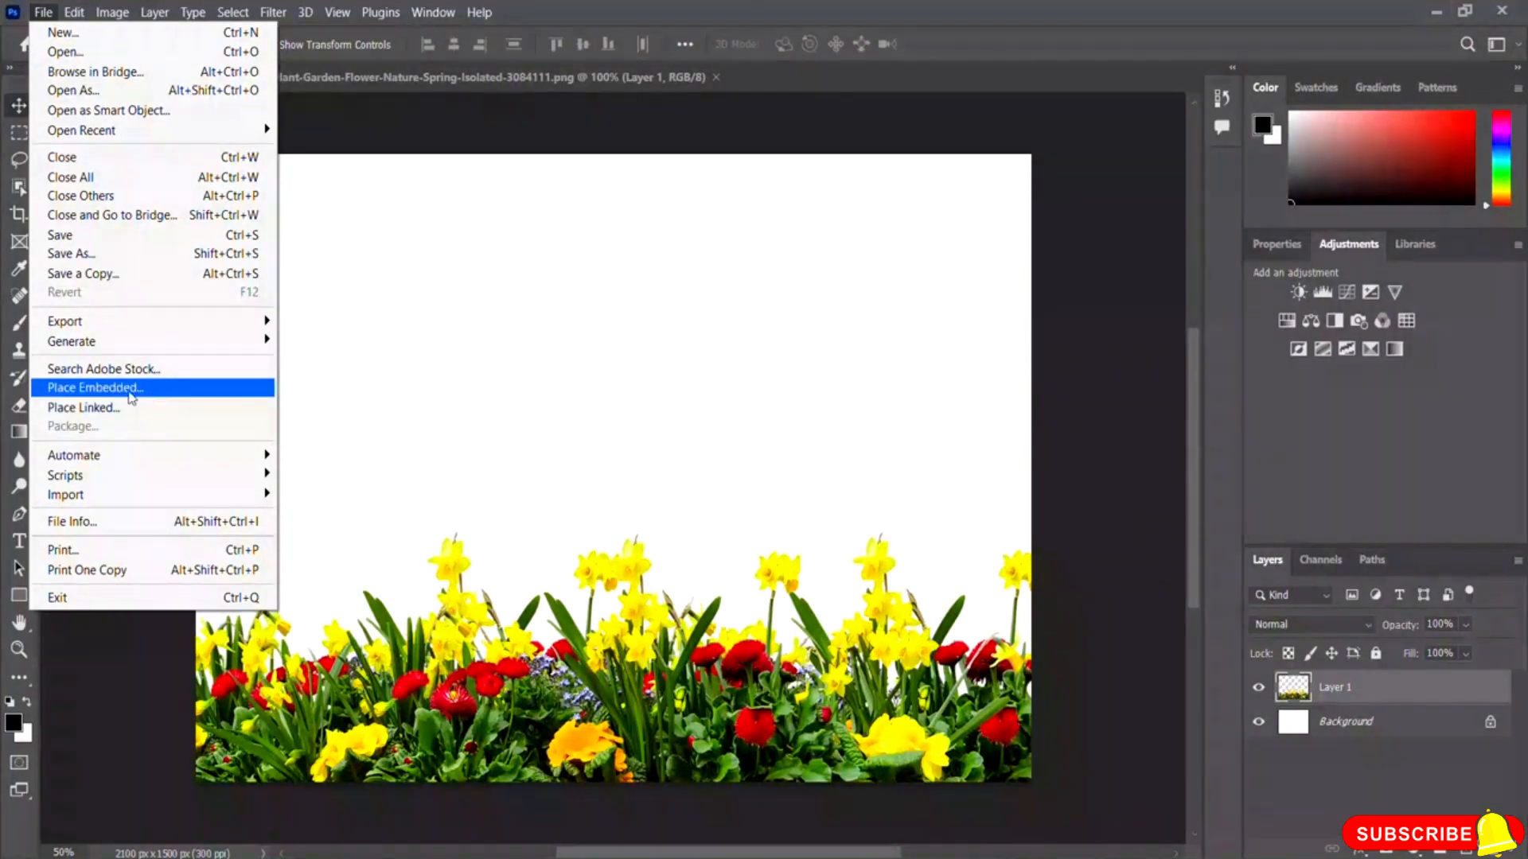
click(157, 398)
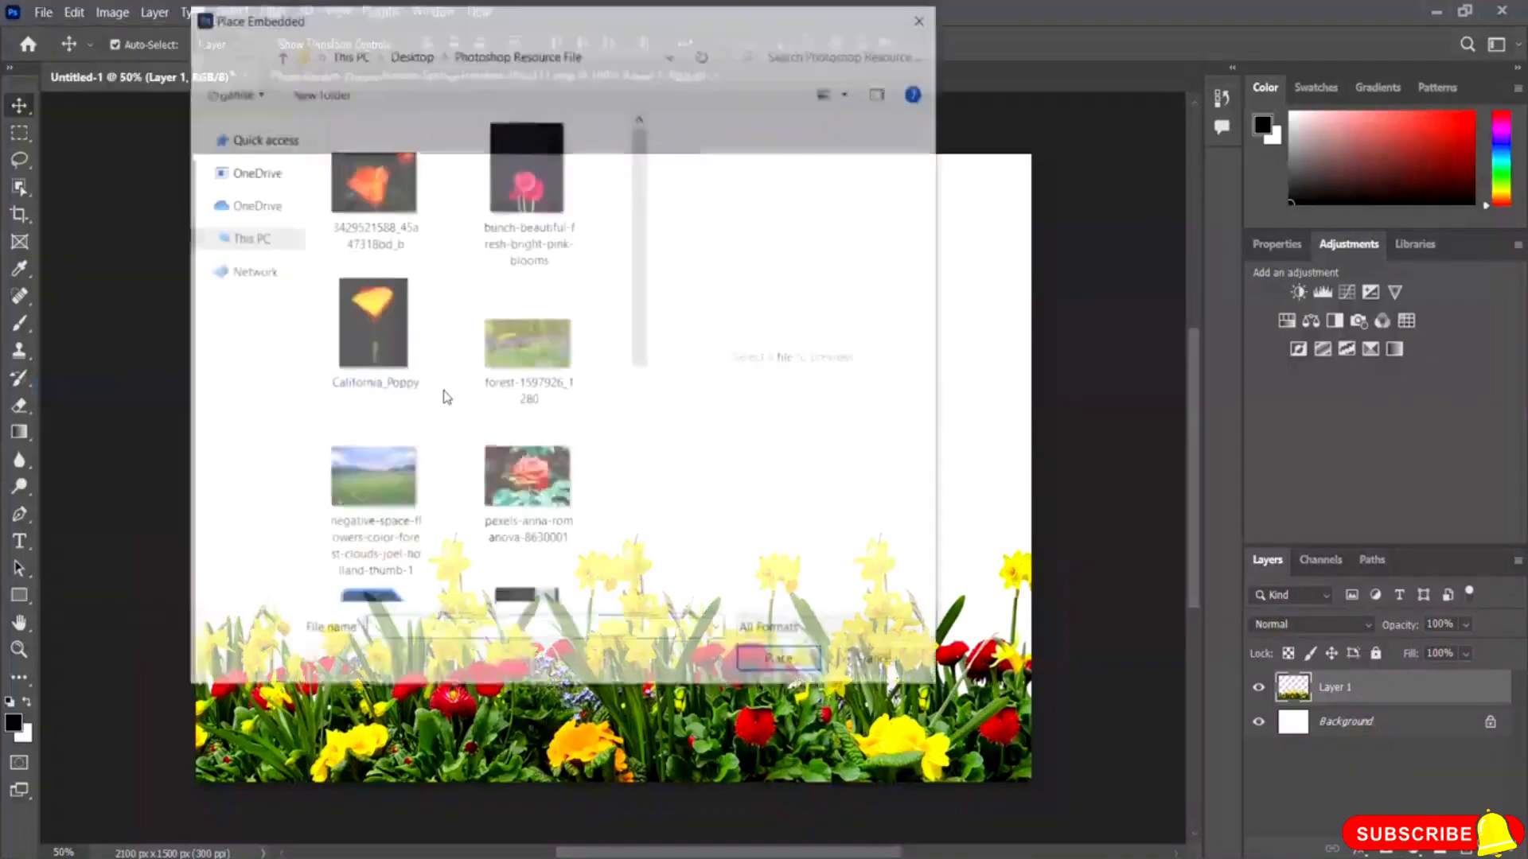
drag(639, 317, 658, 503)
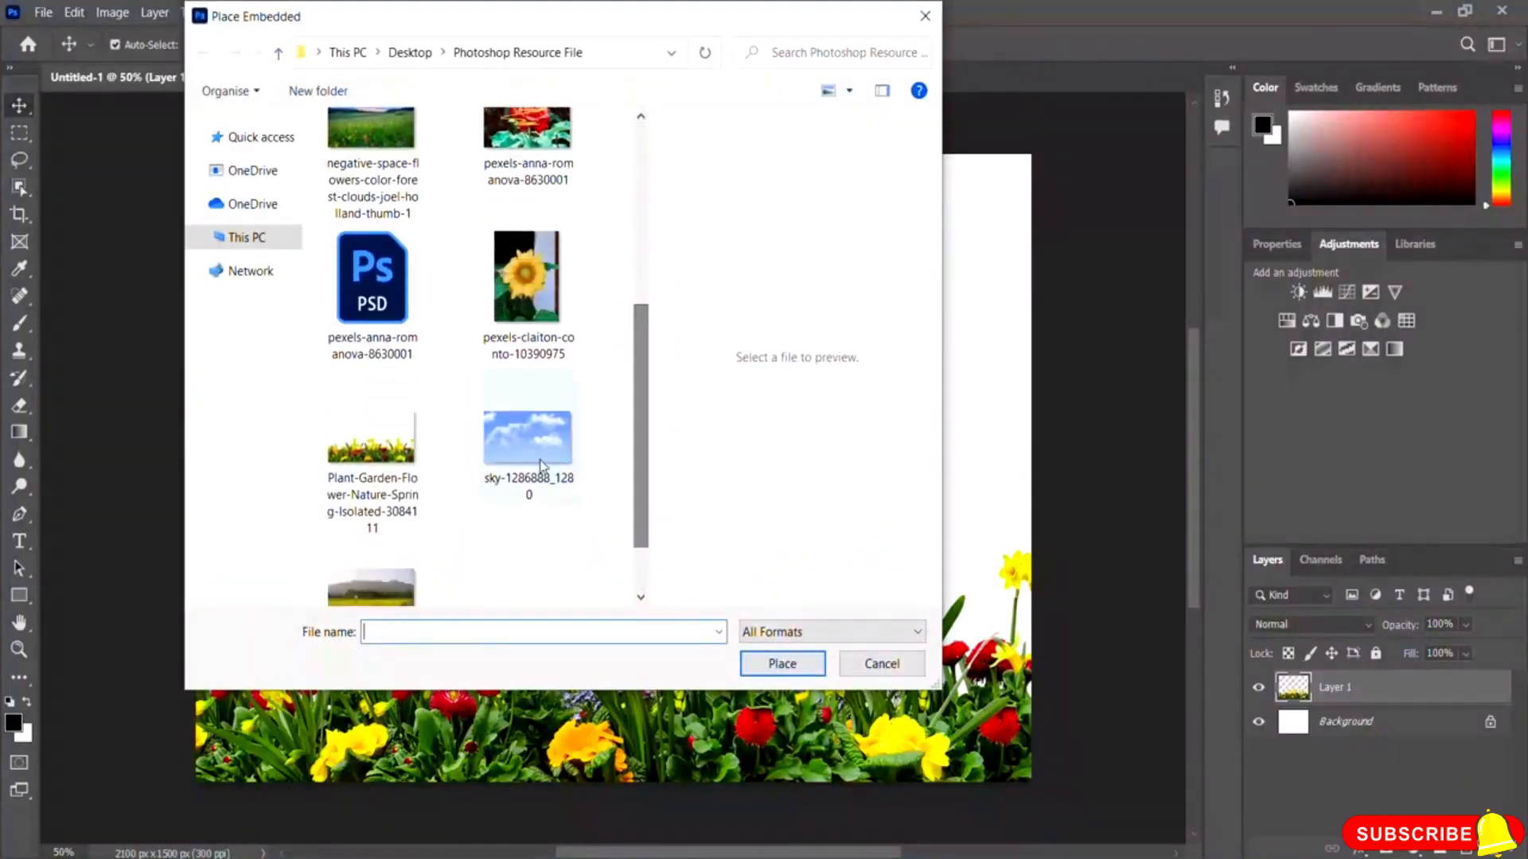
click(528, 441)
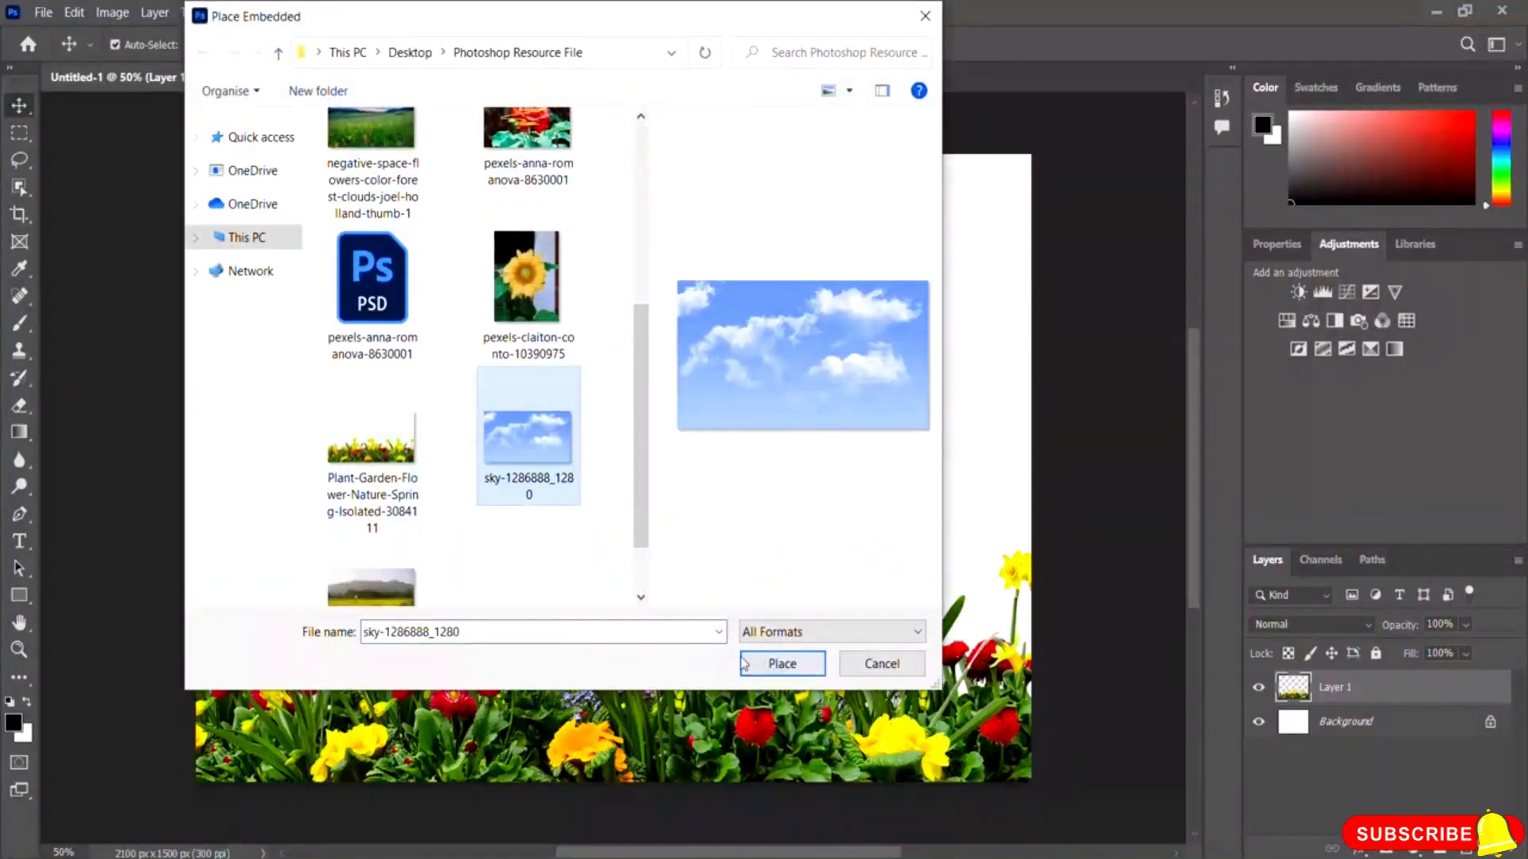
click(783, 665)
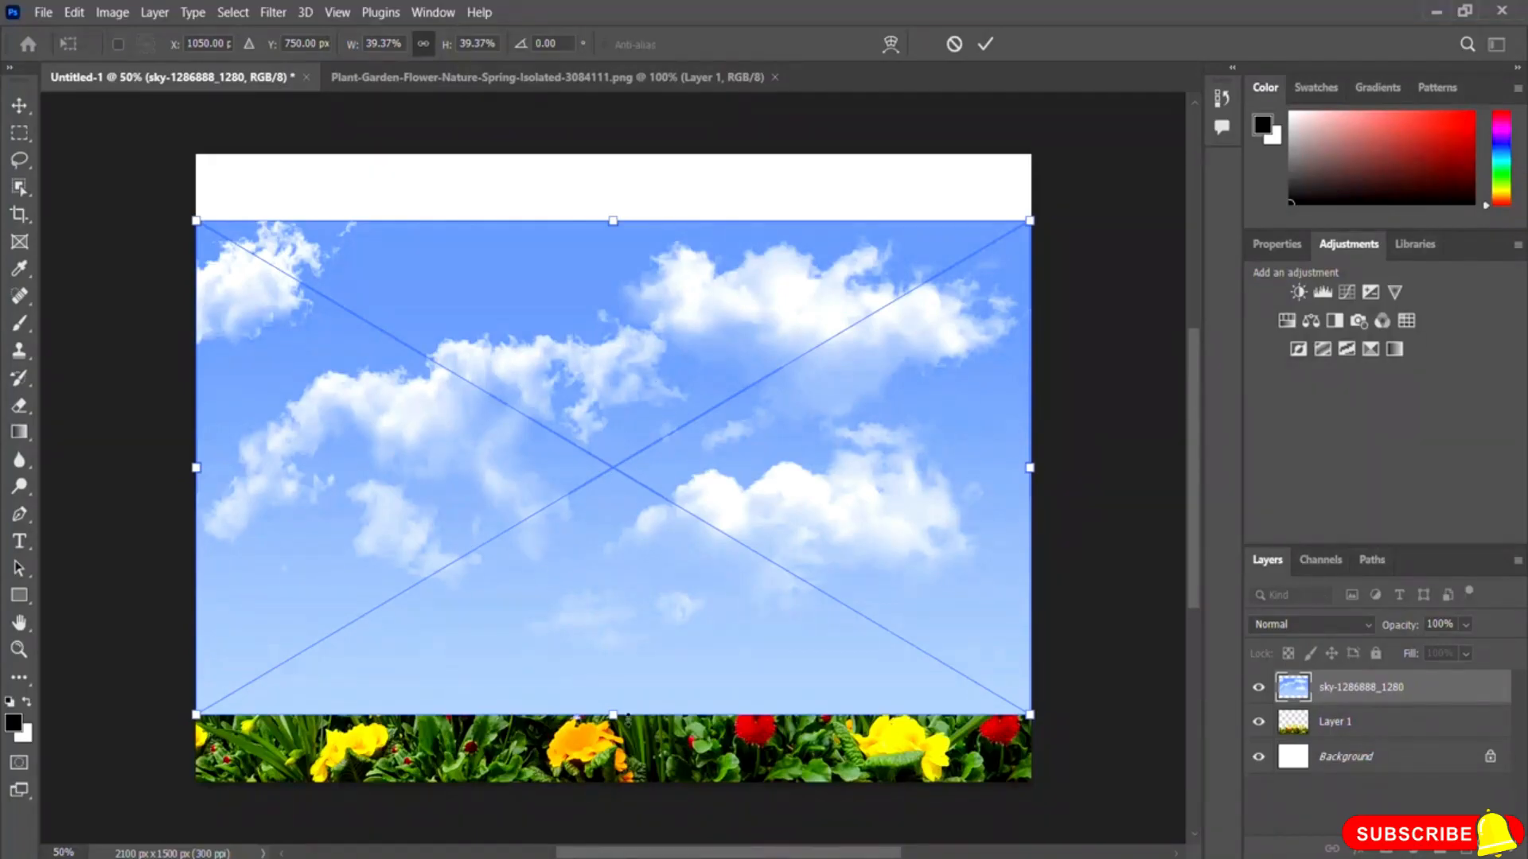
Step: Stretch the placed sky image to fill the whole canvas and commit the placement
mouse_move(613, 220)
mouse_down()
mouse_move(618, 180)
mouse_move(643, 217)
mouse_move(630, 228)
mouse_move(612, 197)
mouse_up()
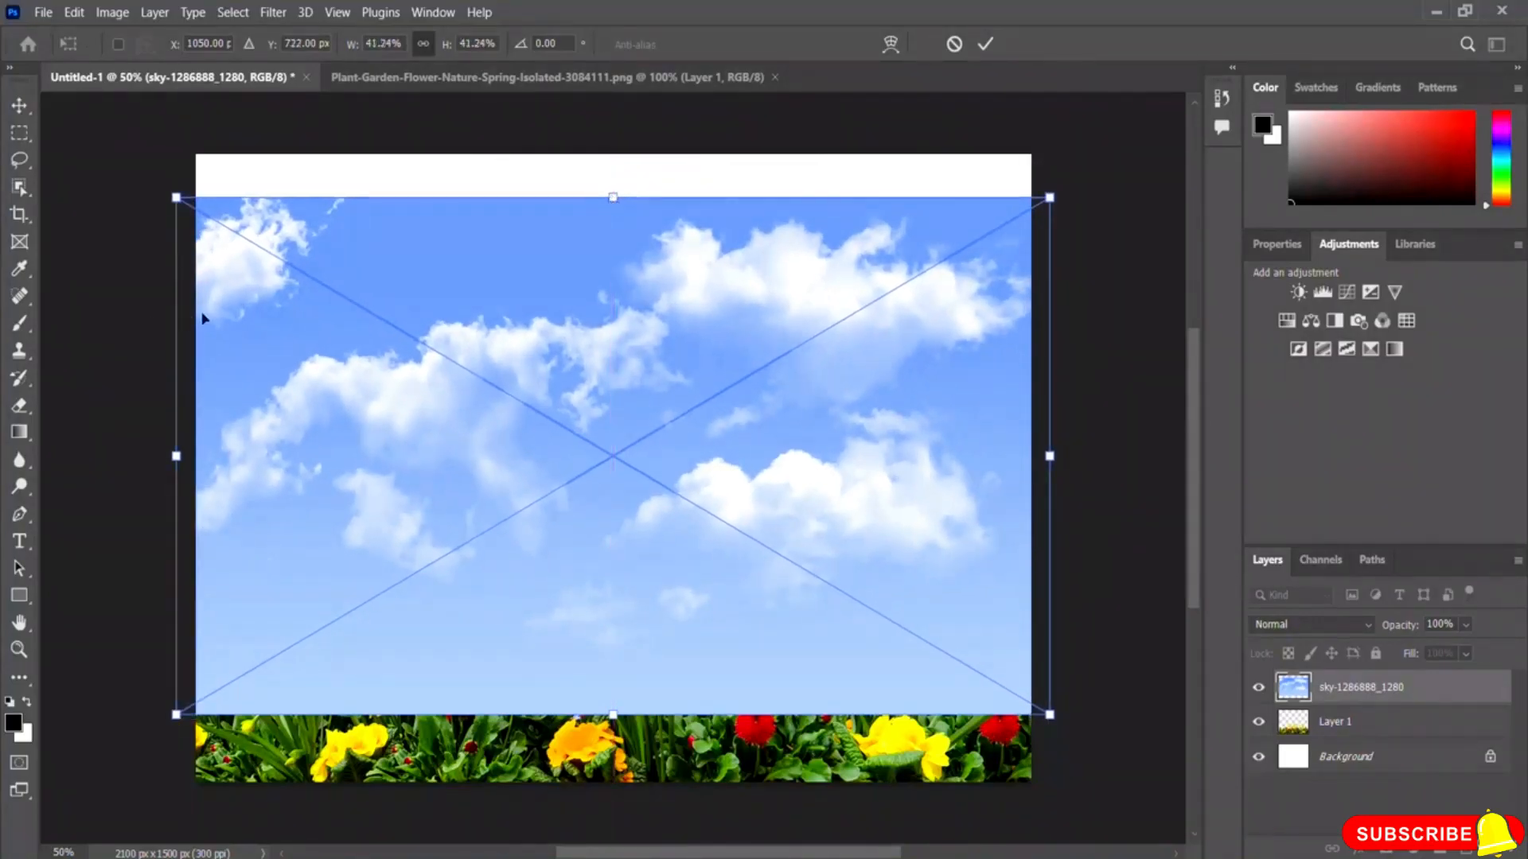
click(424, 44)
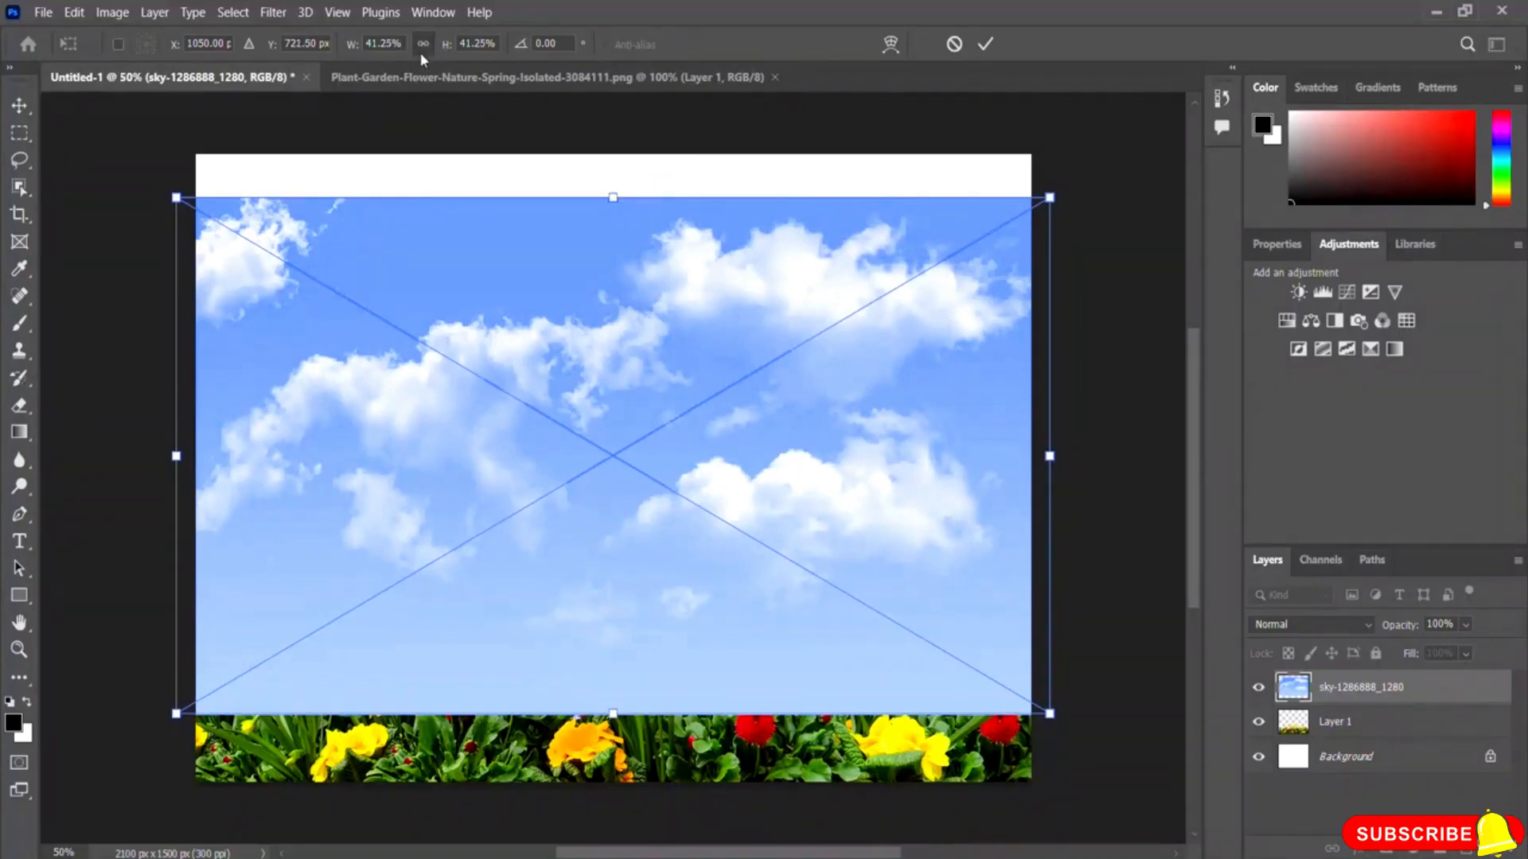
drag(613, 195, 614, 157)
drag(612, 714, 620, 792)
drag(177, 467, 196, 472)
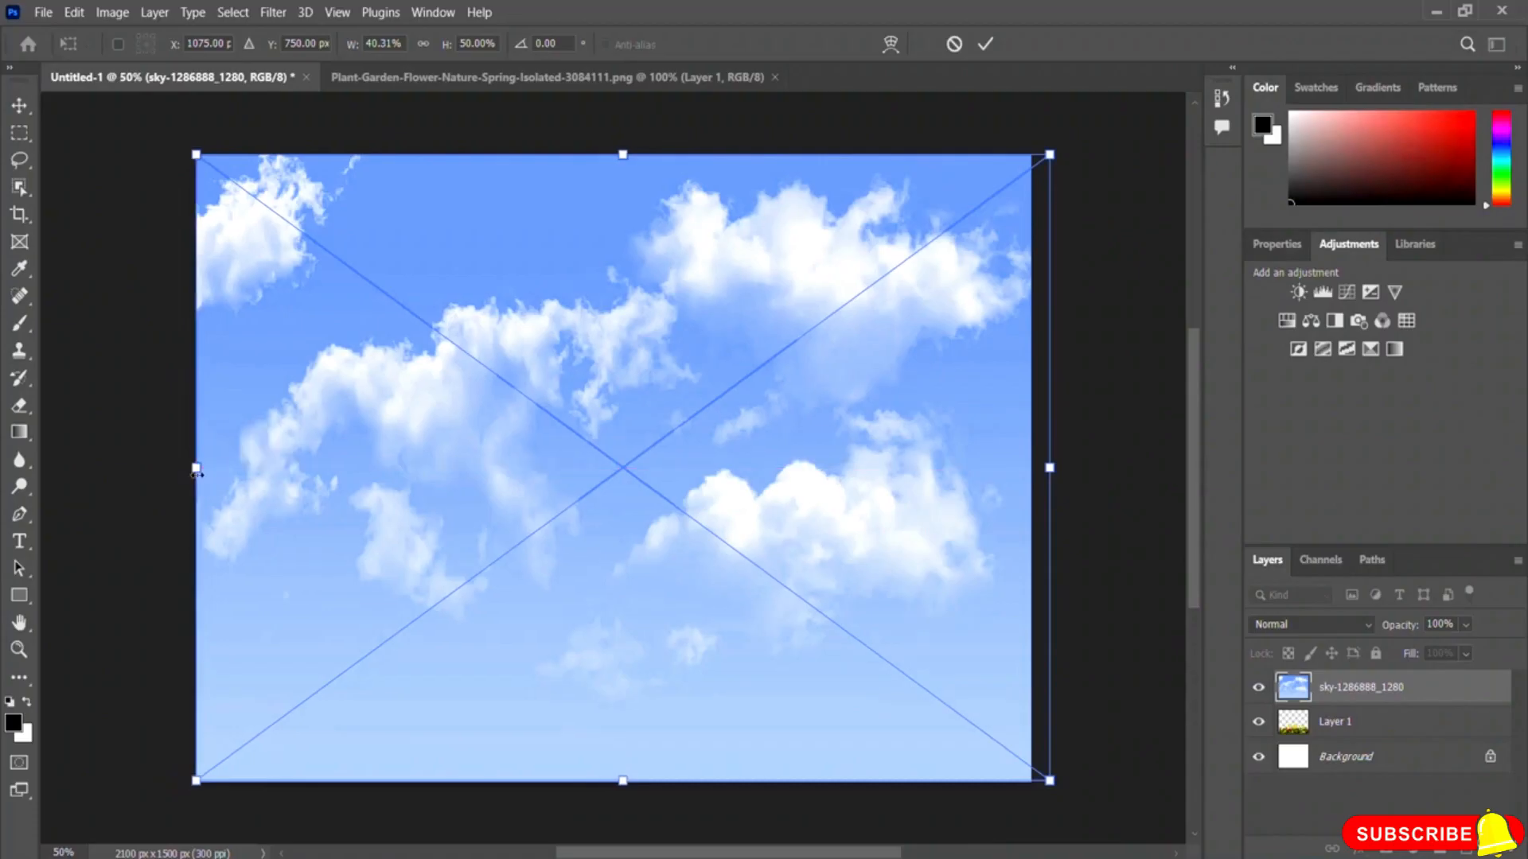
drag(1050, 467, 1030, 468)
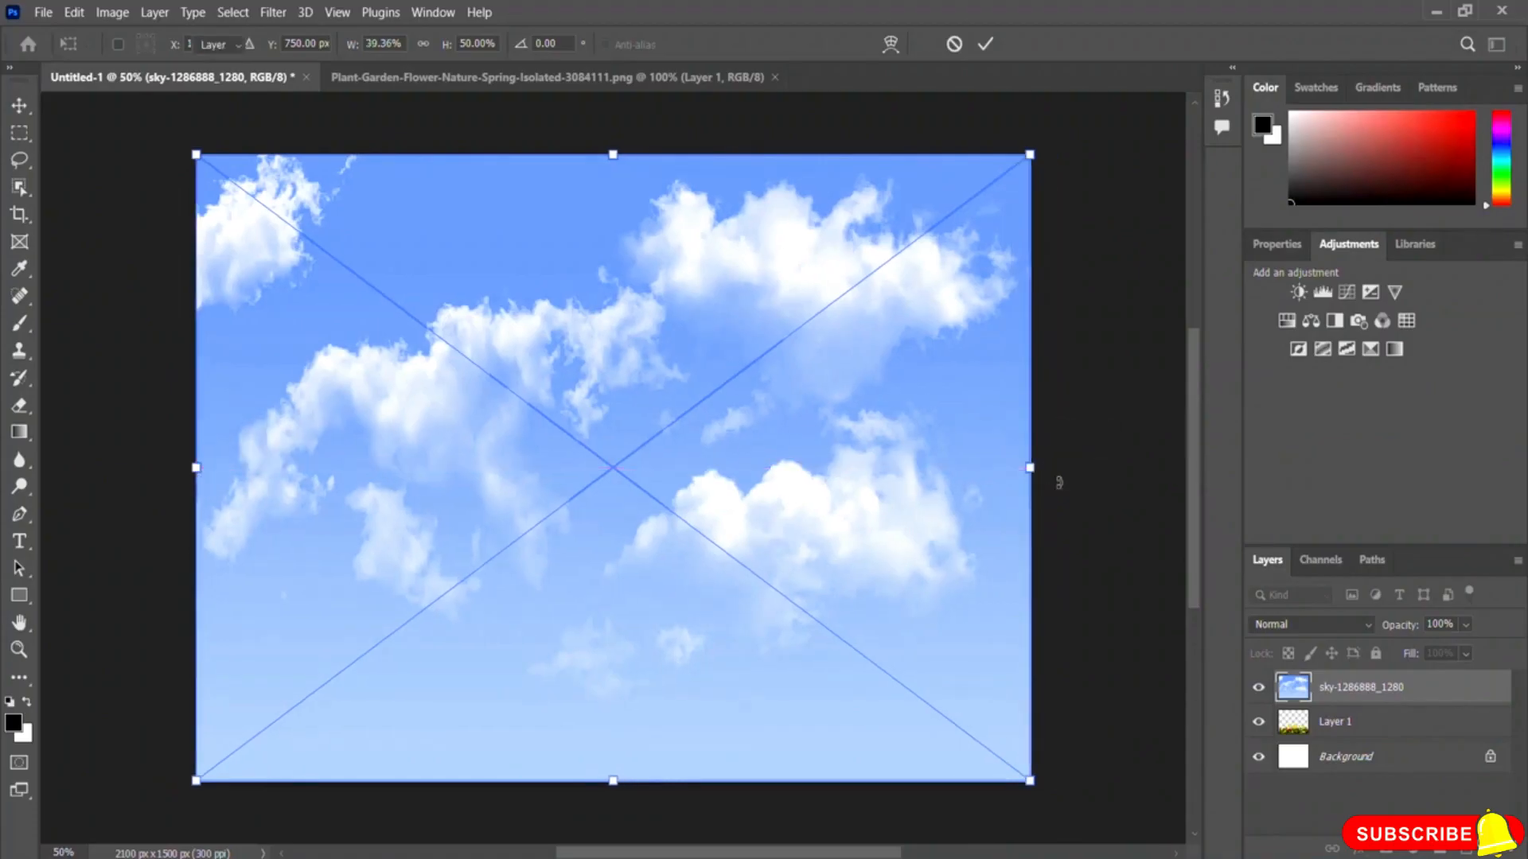
key(Return)
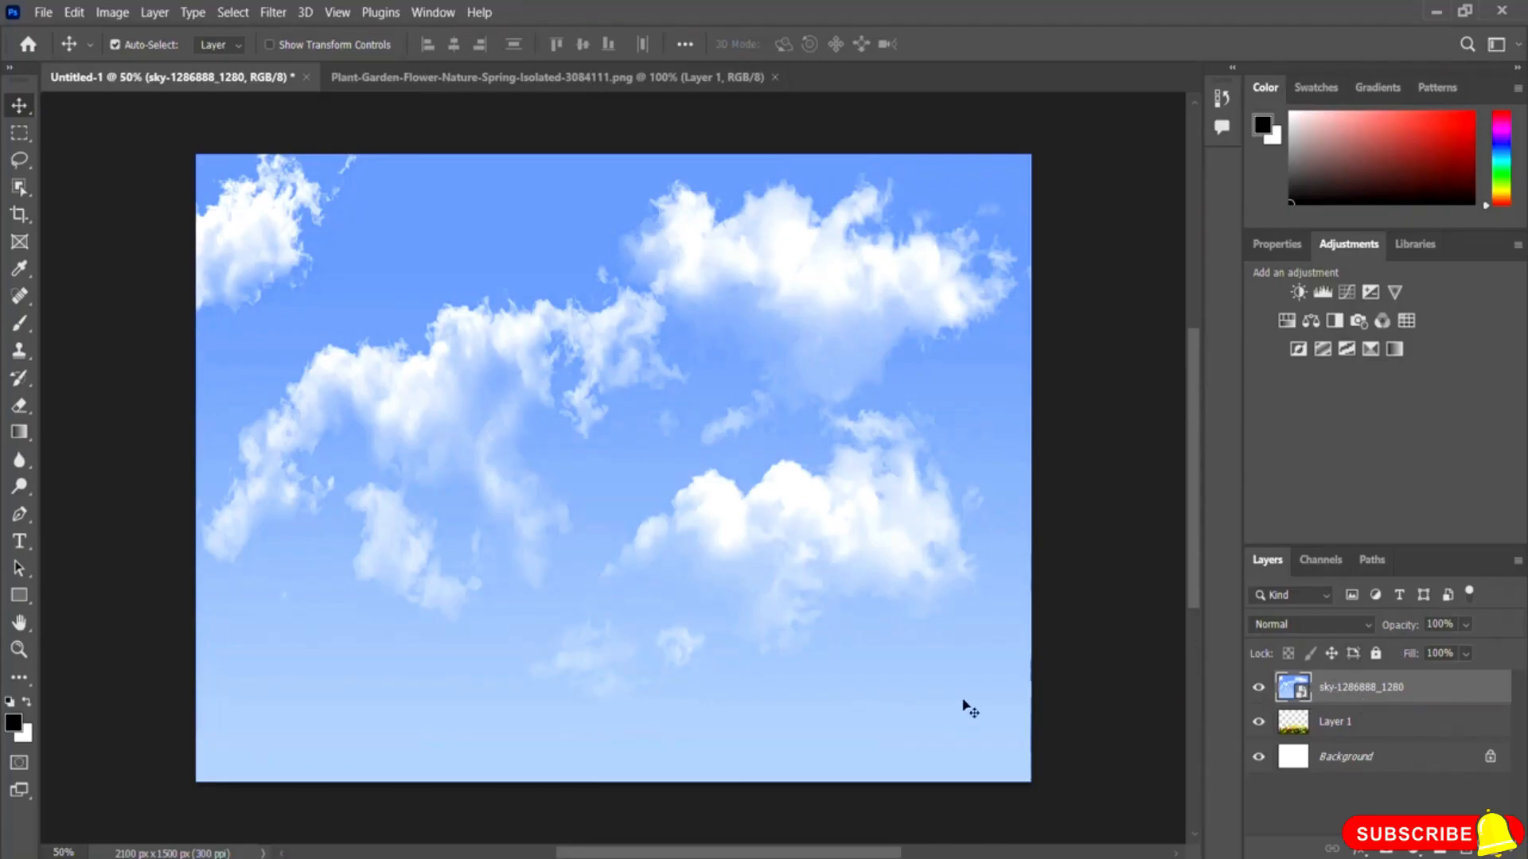
Step: Toggle the sky layer's visibility and move it beneath the flower layer in the stack
click(1258, 689)
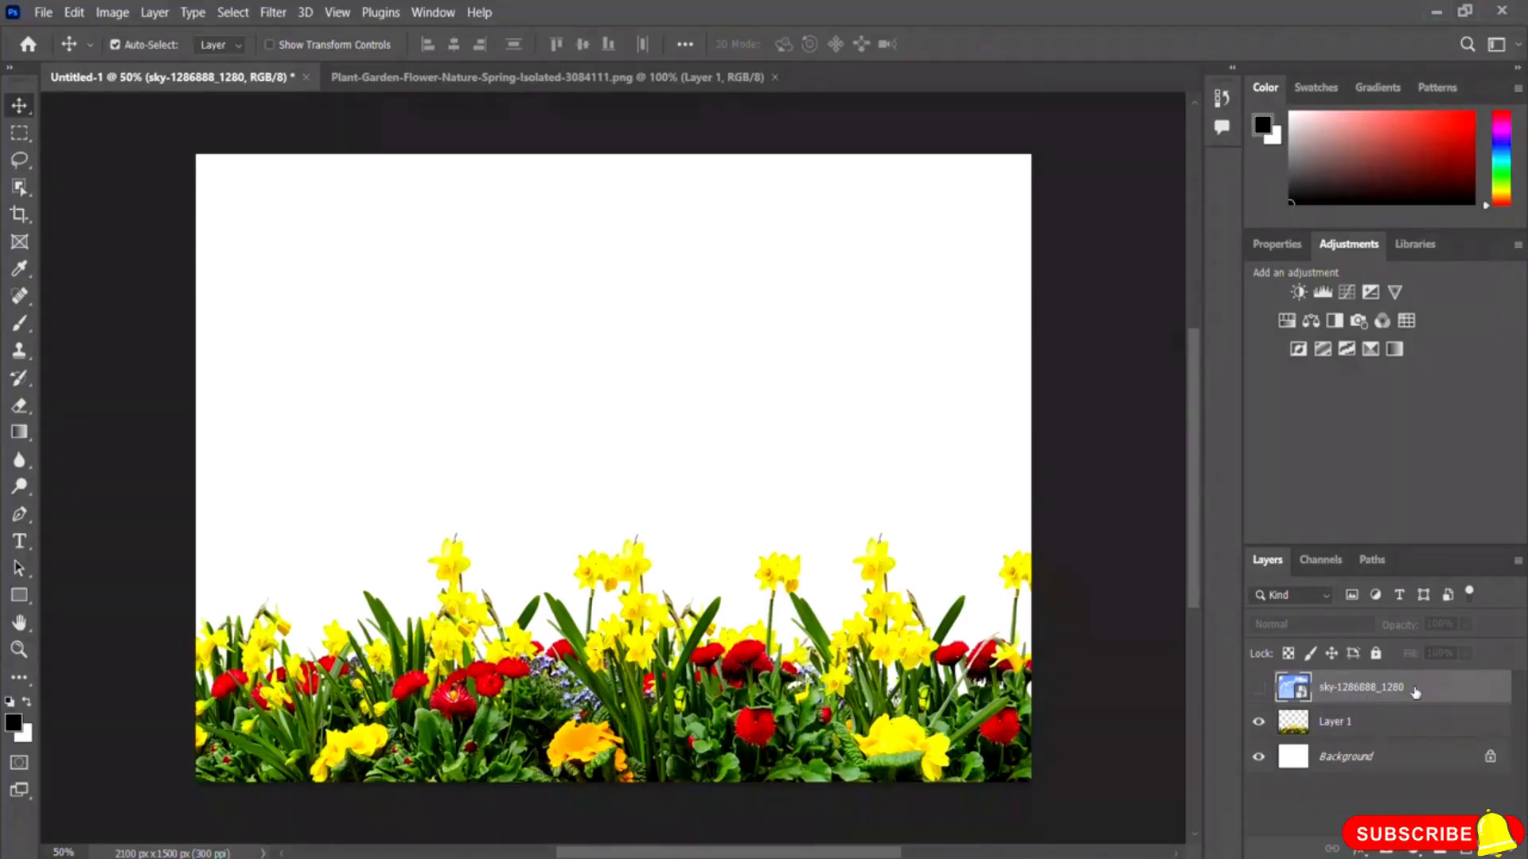
click(1259, 690)
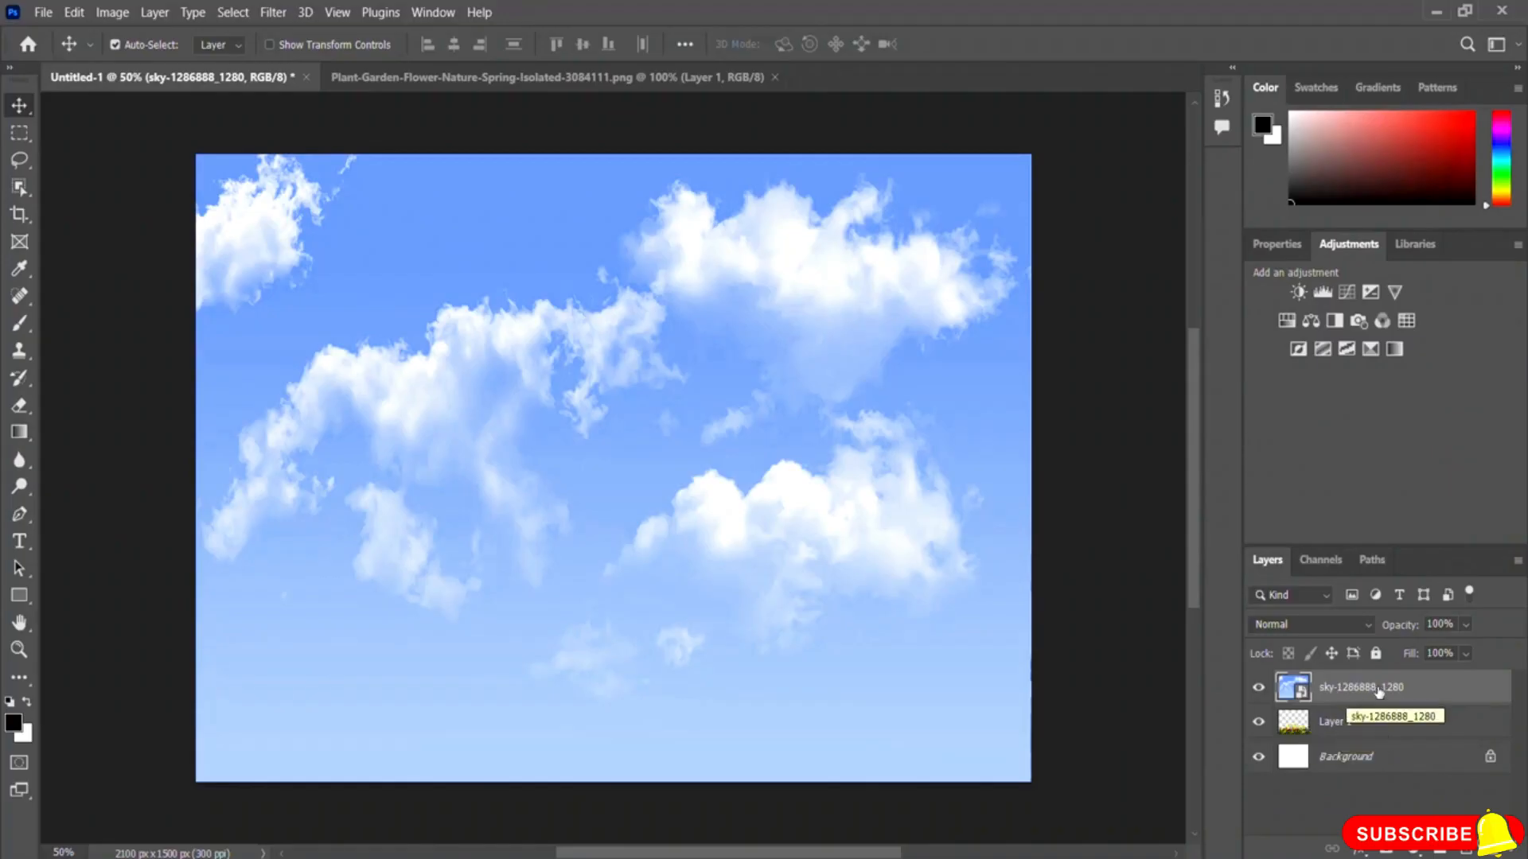
drag(1361, 697, 1355, 732)
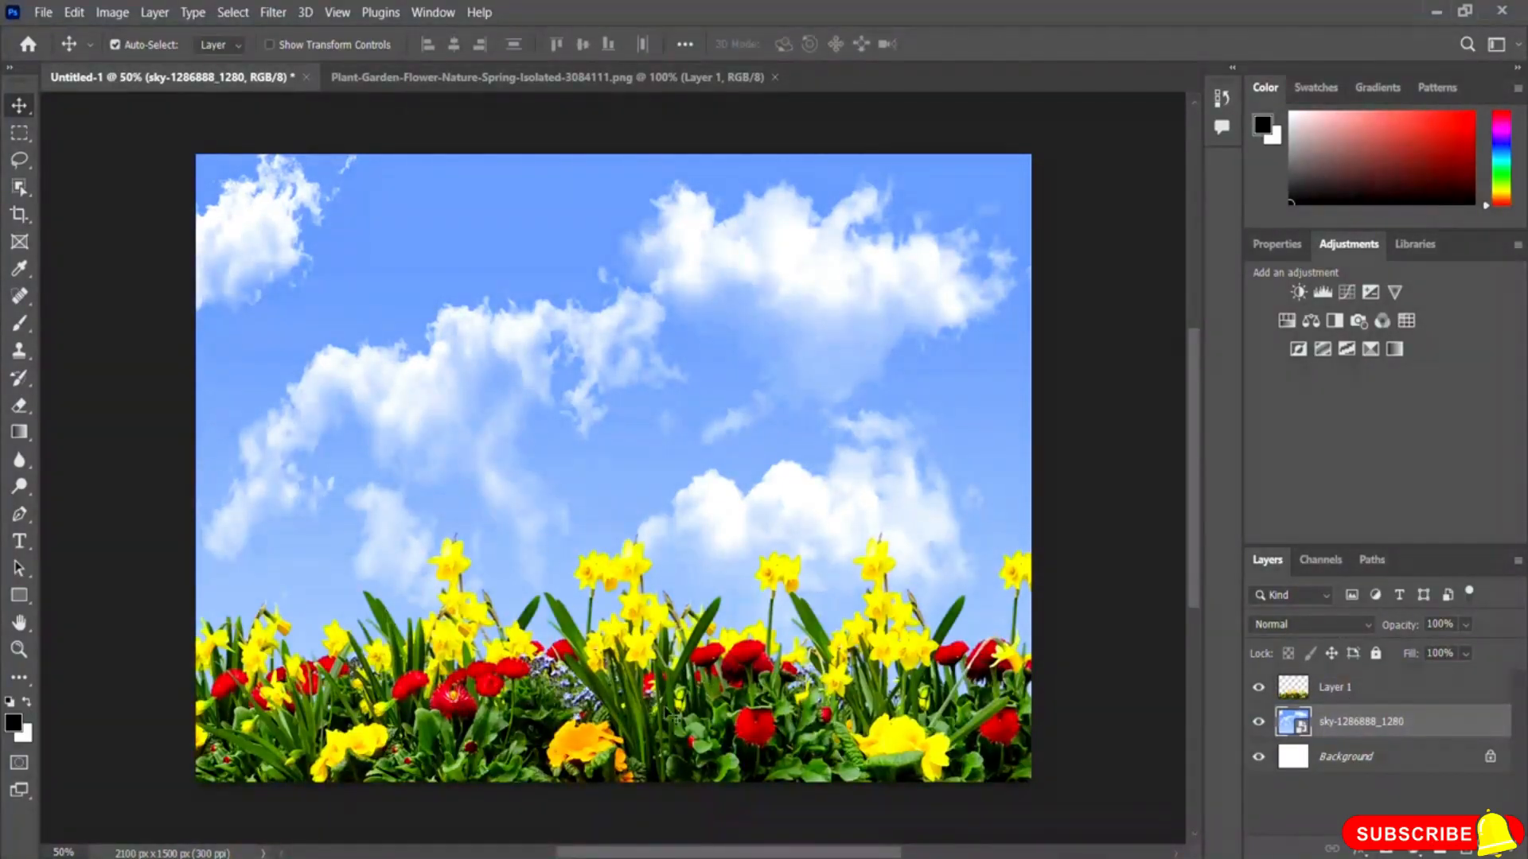
Step: Select the flower layer, then unlock the Background layer, turning it into Layer 0
click(663, 708)
click(562, 402)
click(1332, 694)
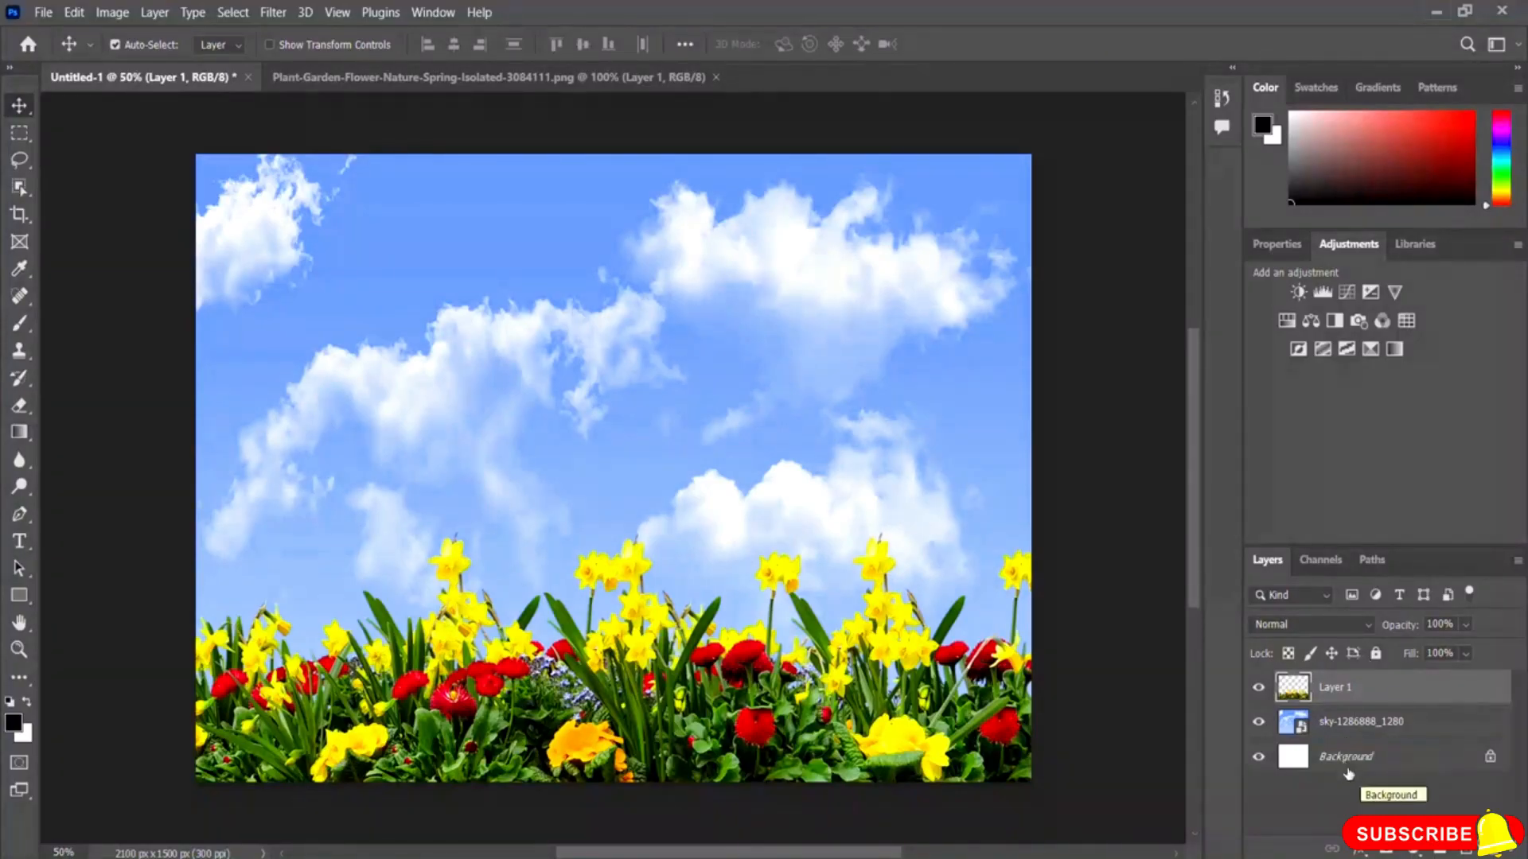
click(1489, 758)
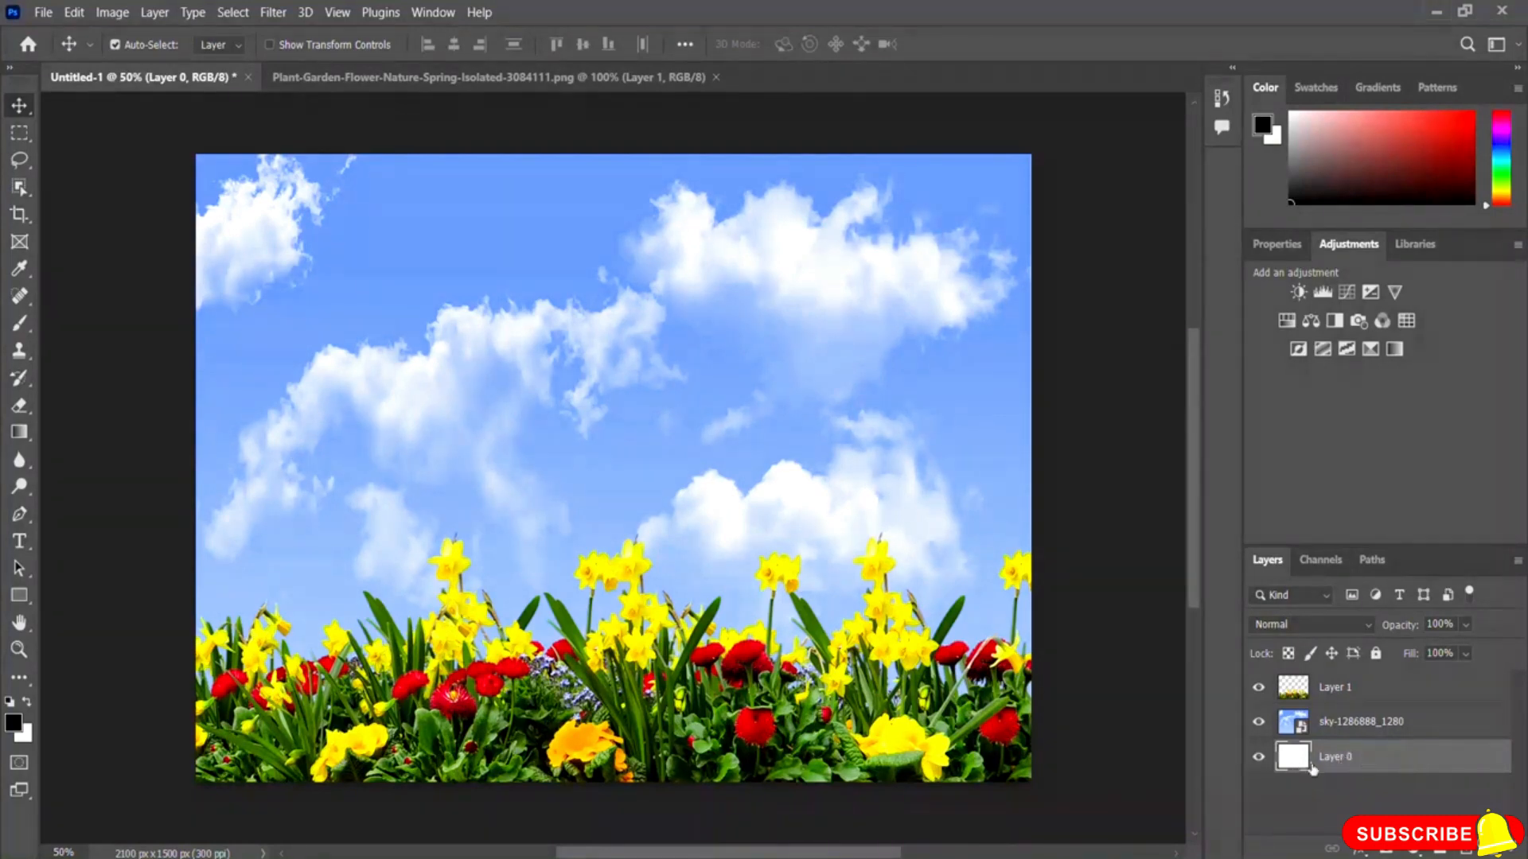
Step: Move Layer 0 to the top of the layer stack and back to the bottom
drag(1381, 765, 1381, 686)
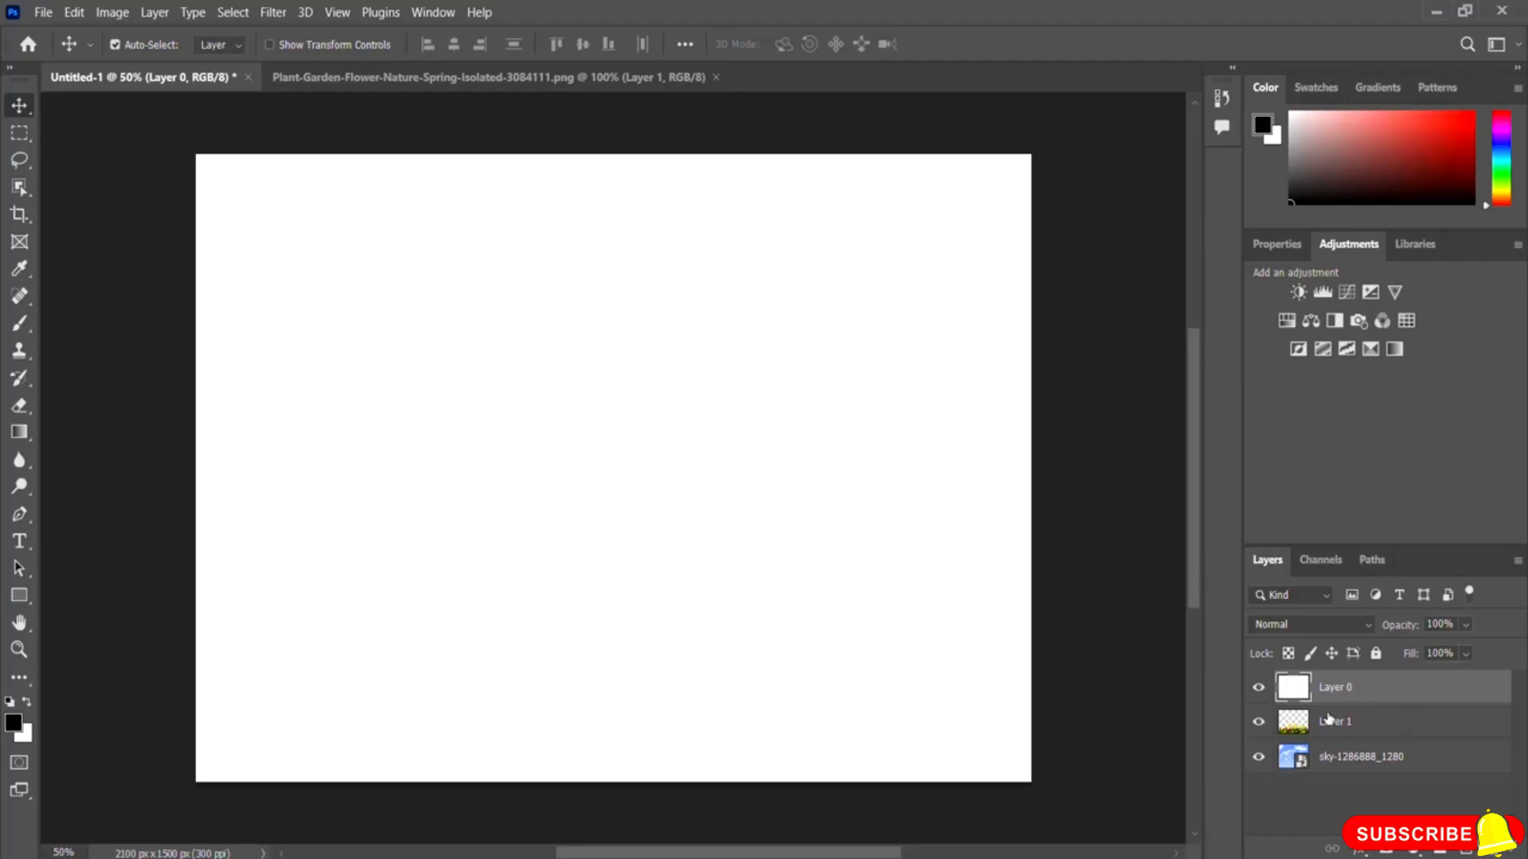
drag(1359, 691, 1363, 768)
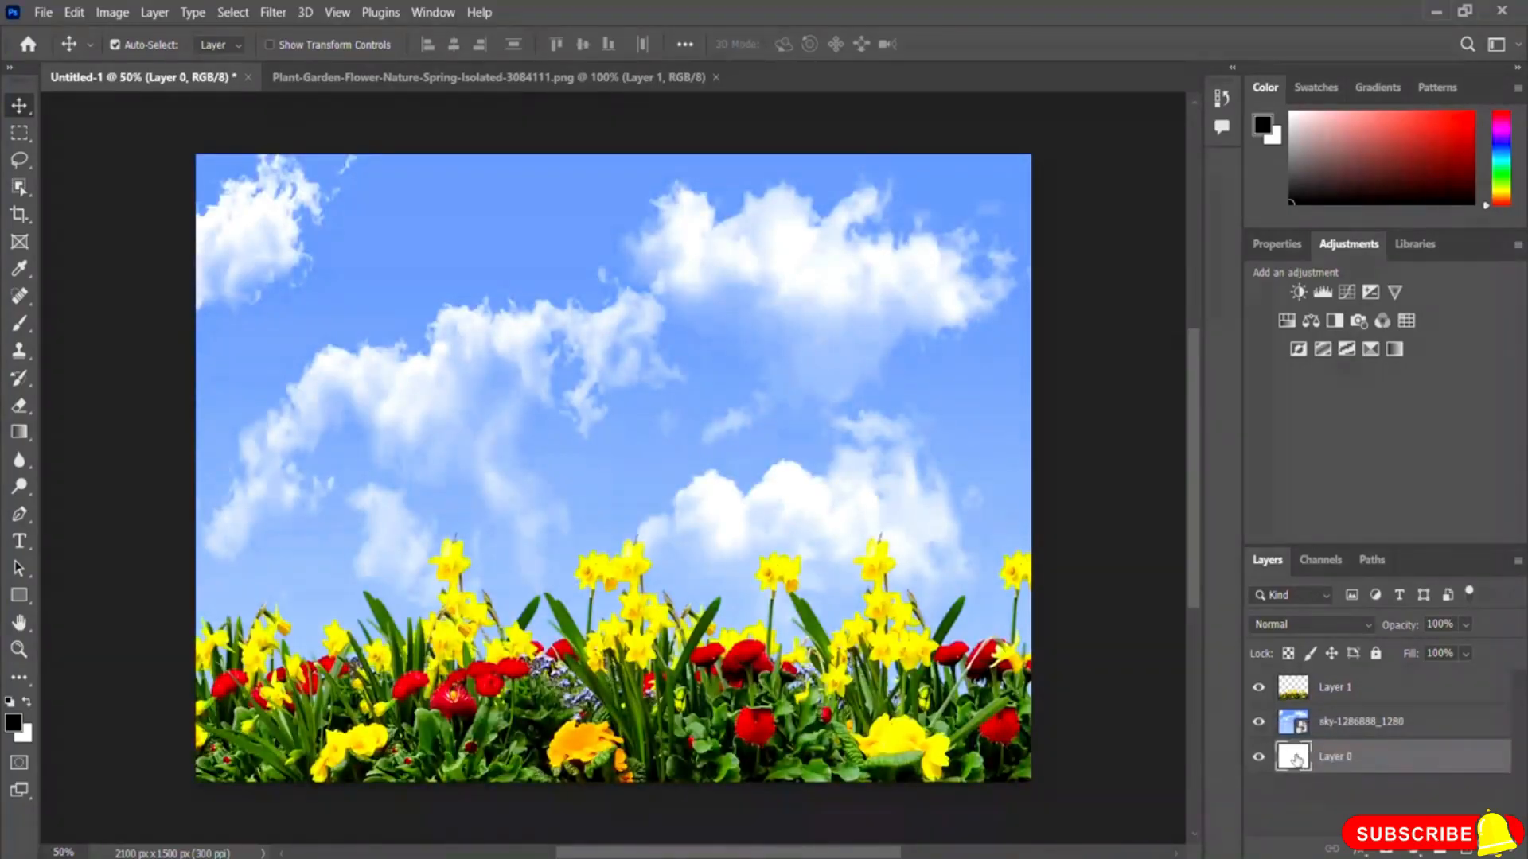
Step: Select the sky layer and hide both the flower layer and Layer 0
click(1336, 724)
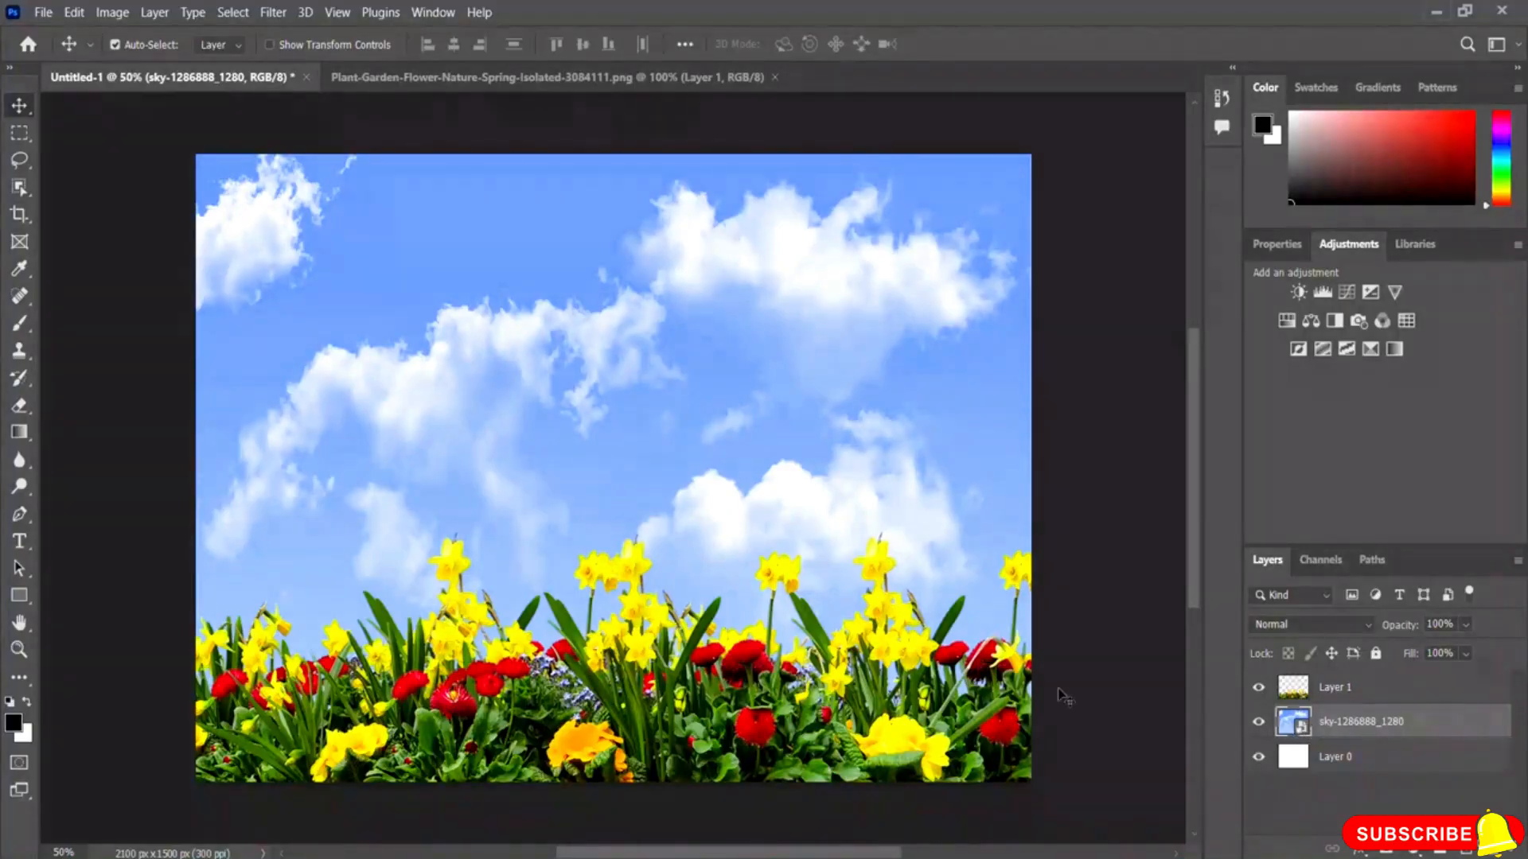
click(1260, 688)
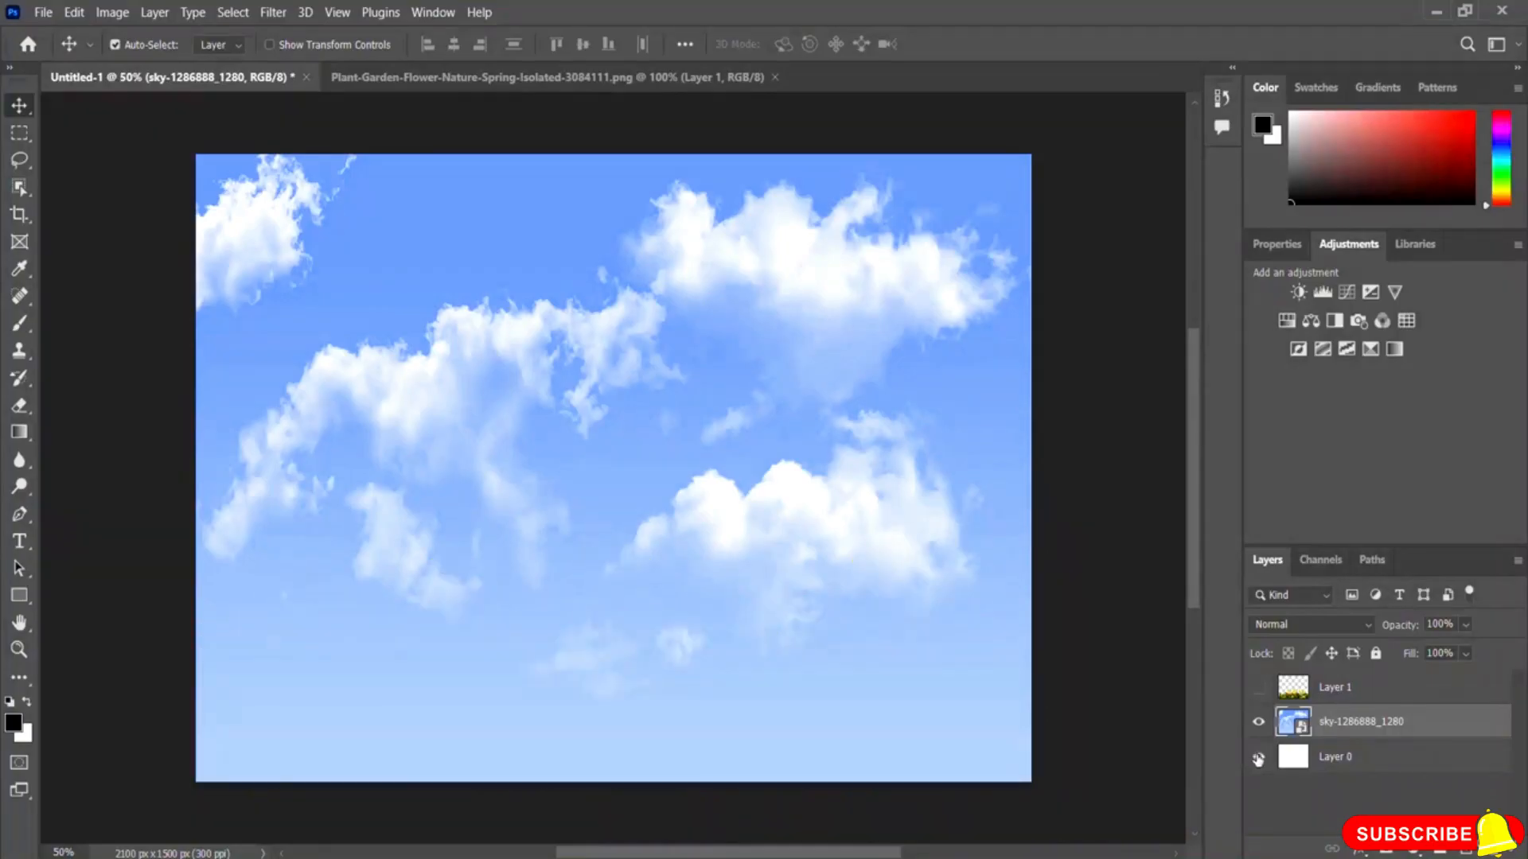
click(1258, 758)
Step: Pick the Brush tool and rasterize the sky layer
click(19, 325)
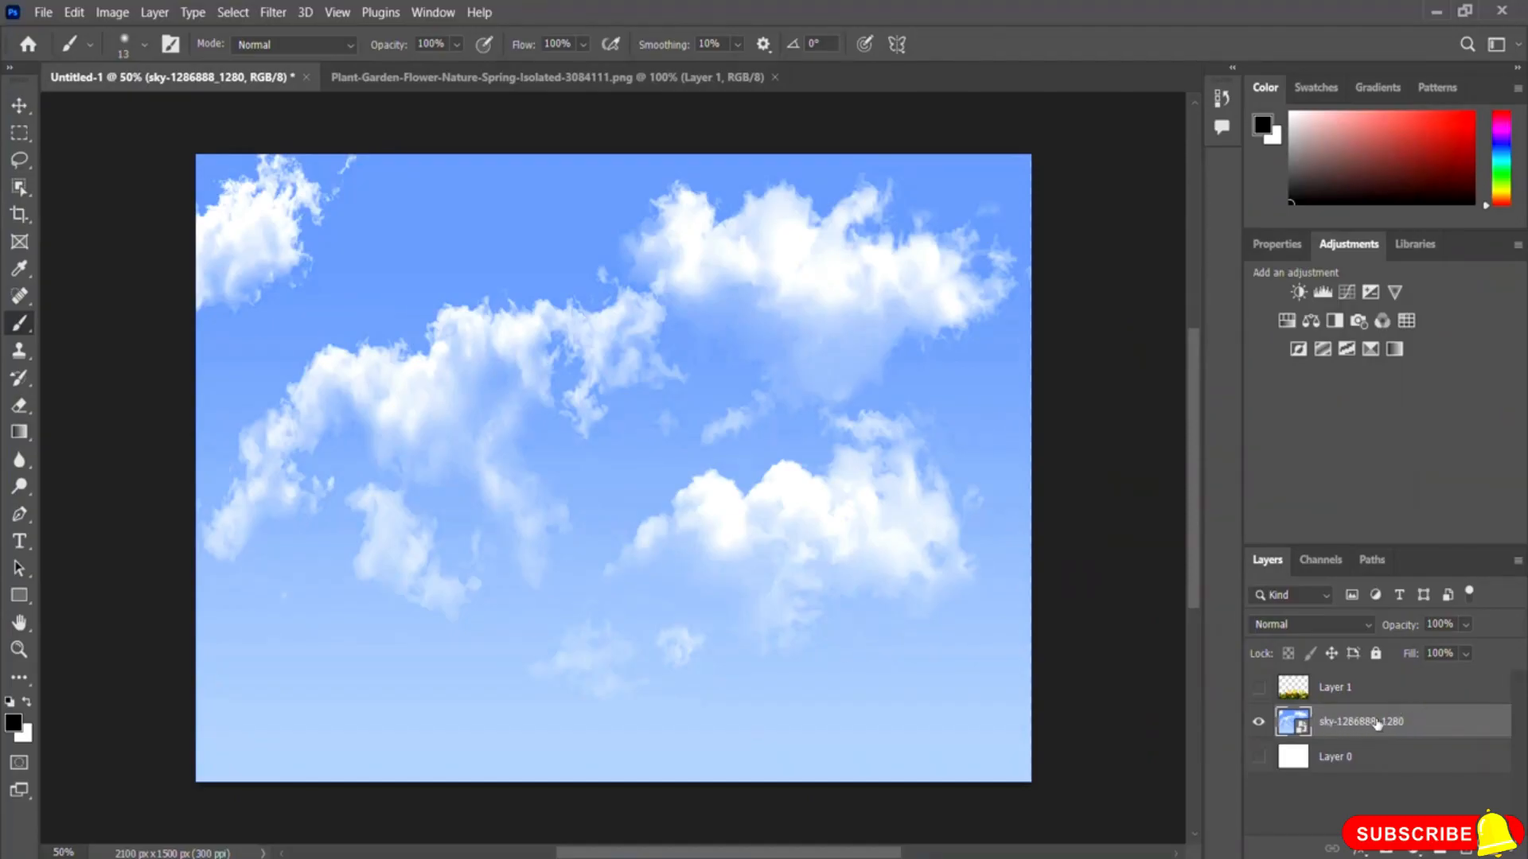
right_click(1345, 726)
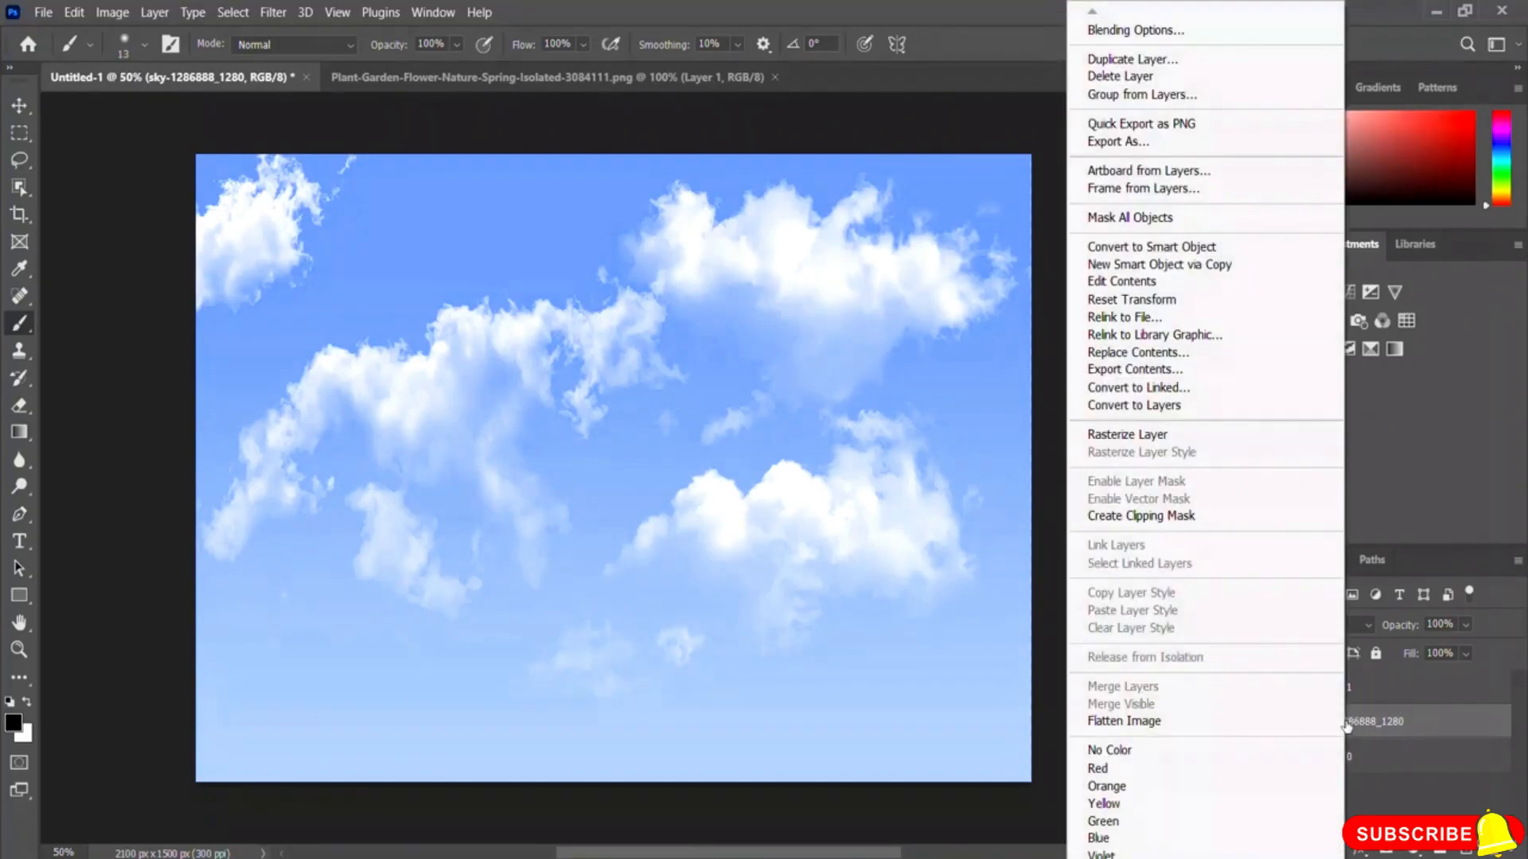
click(1163, 438)
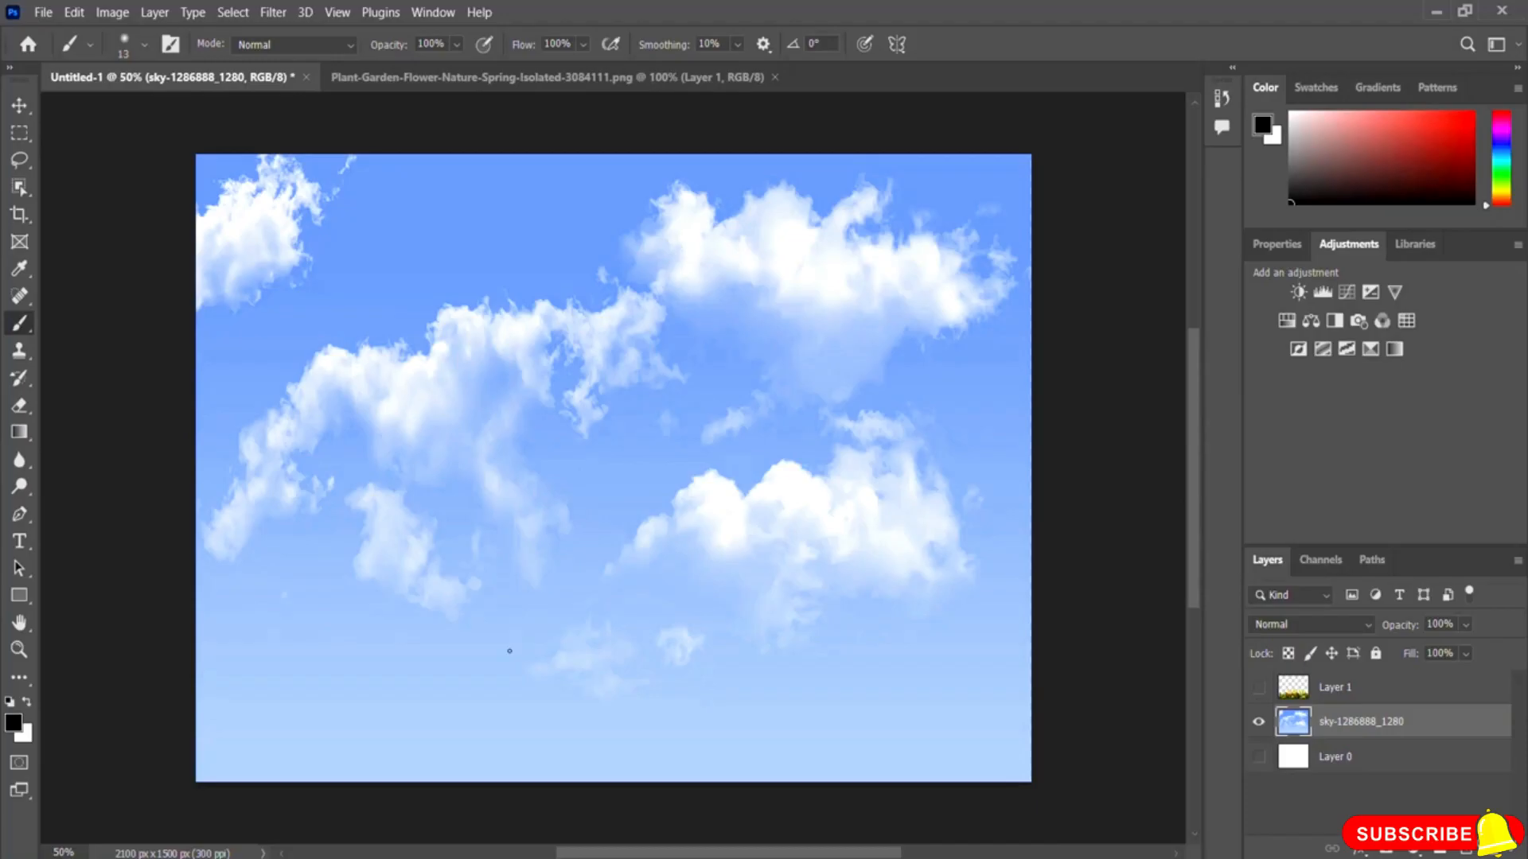
Step: Paint two horizontal black brush strokes across the lower sky, then show the flower layer again
drag(310, 697, 756, 698)
drag(445, 744, 923, 752)
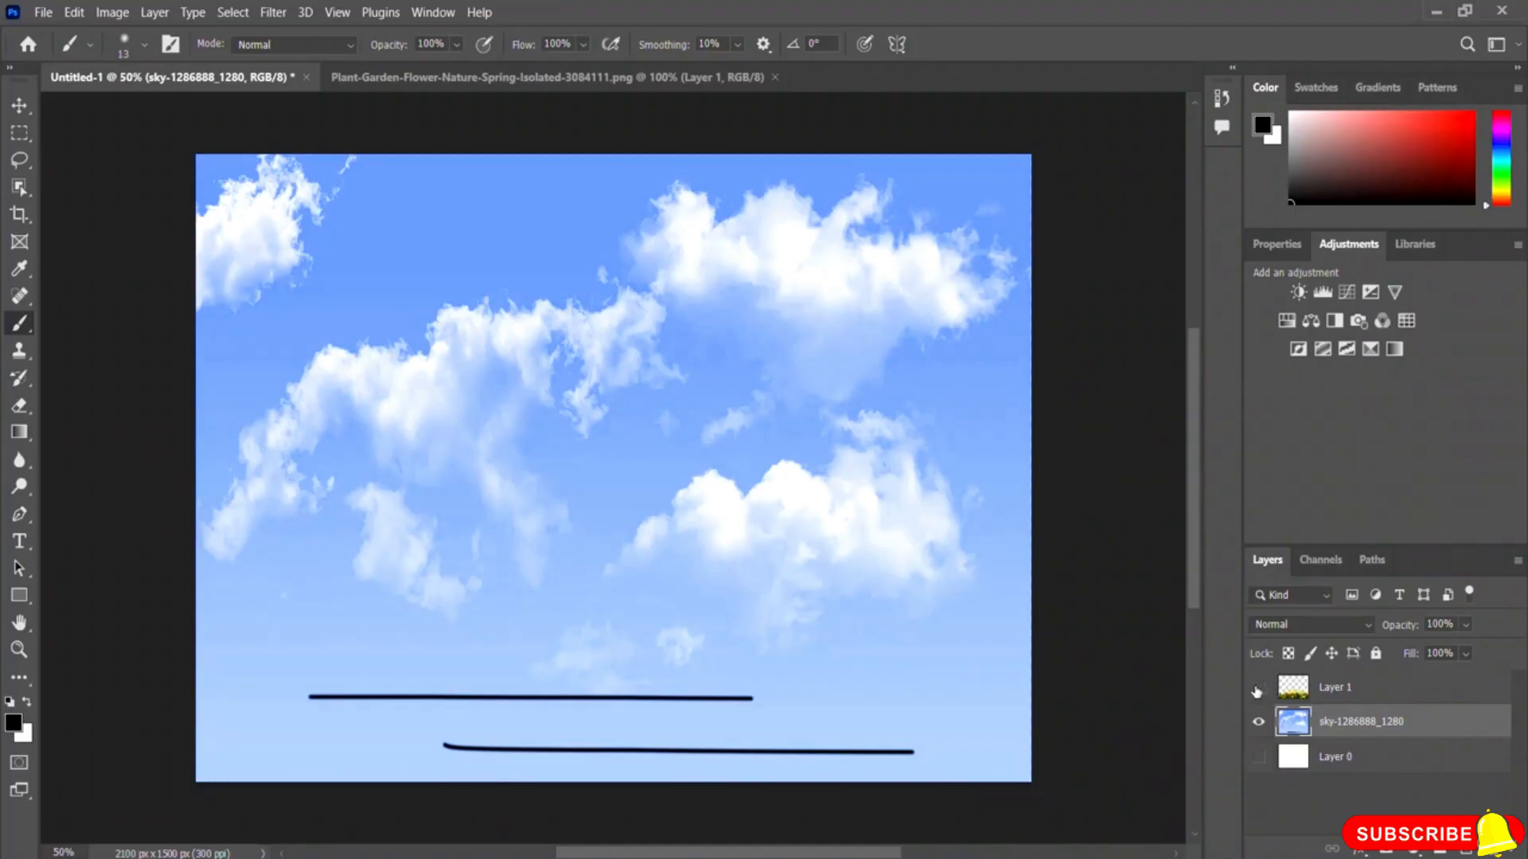
click(1259, 689)
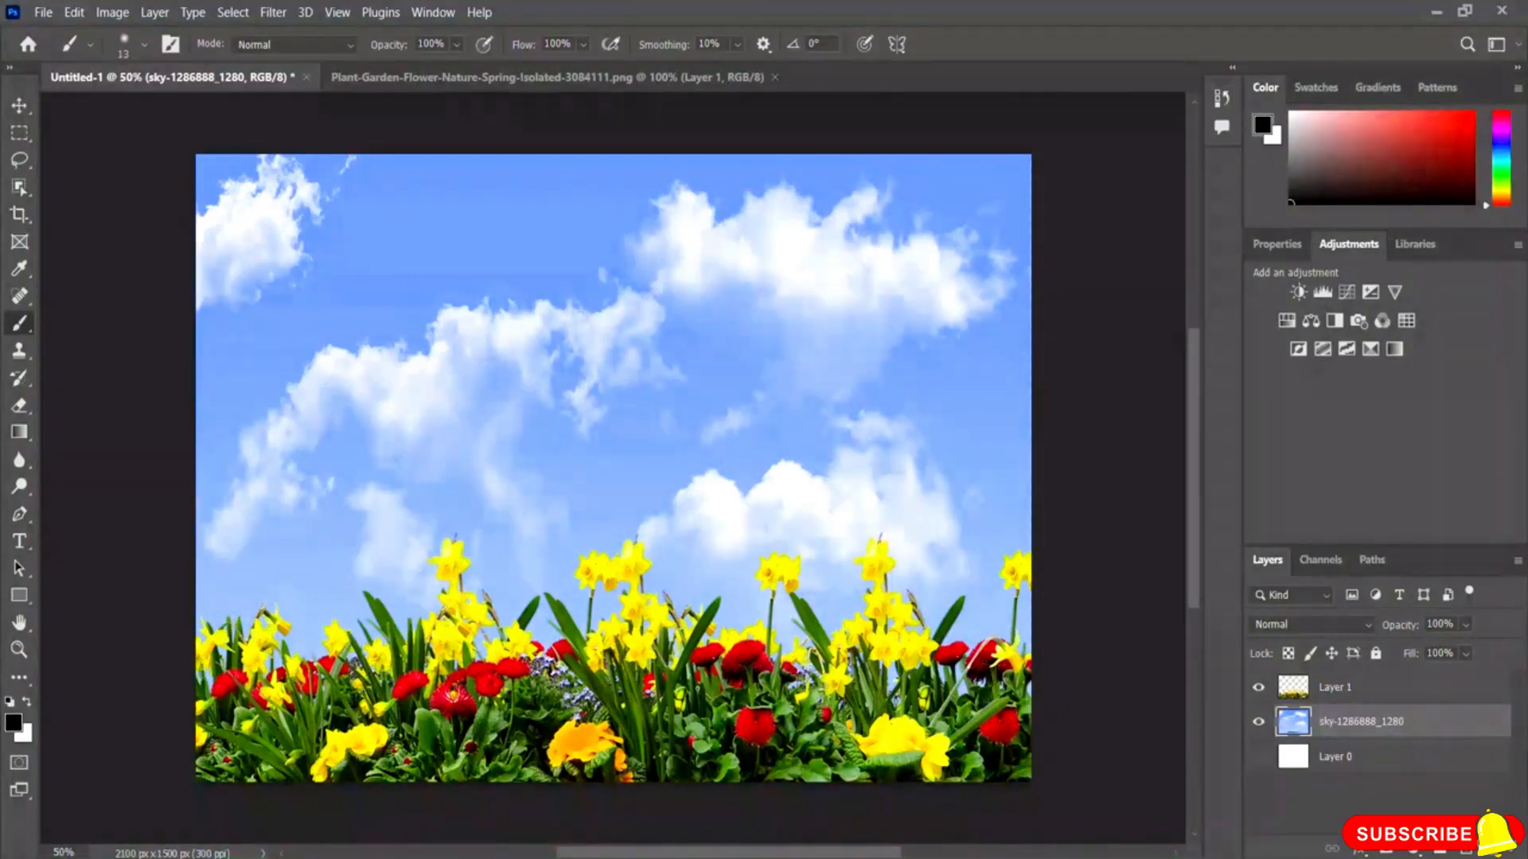
Step: Add a 72 pt text layer reading "Blue Sky" in the upper sky area
click(19, 541)
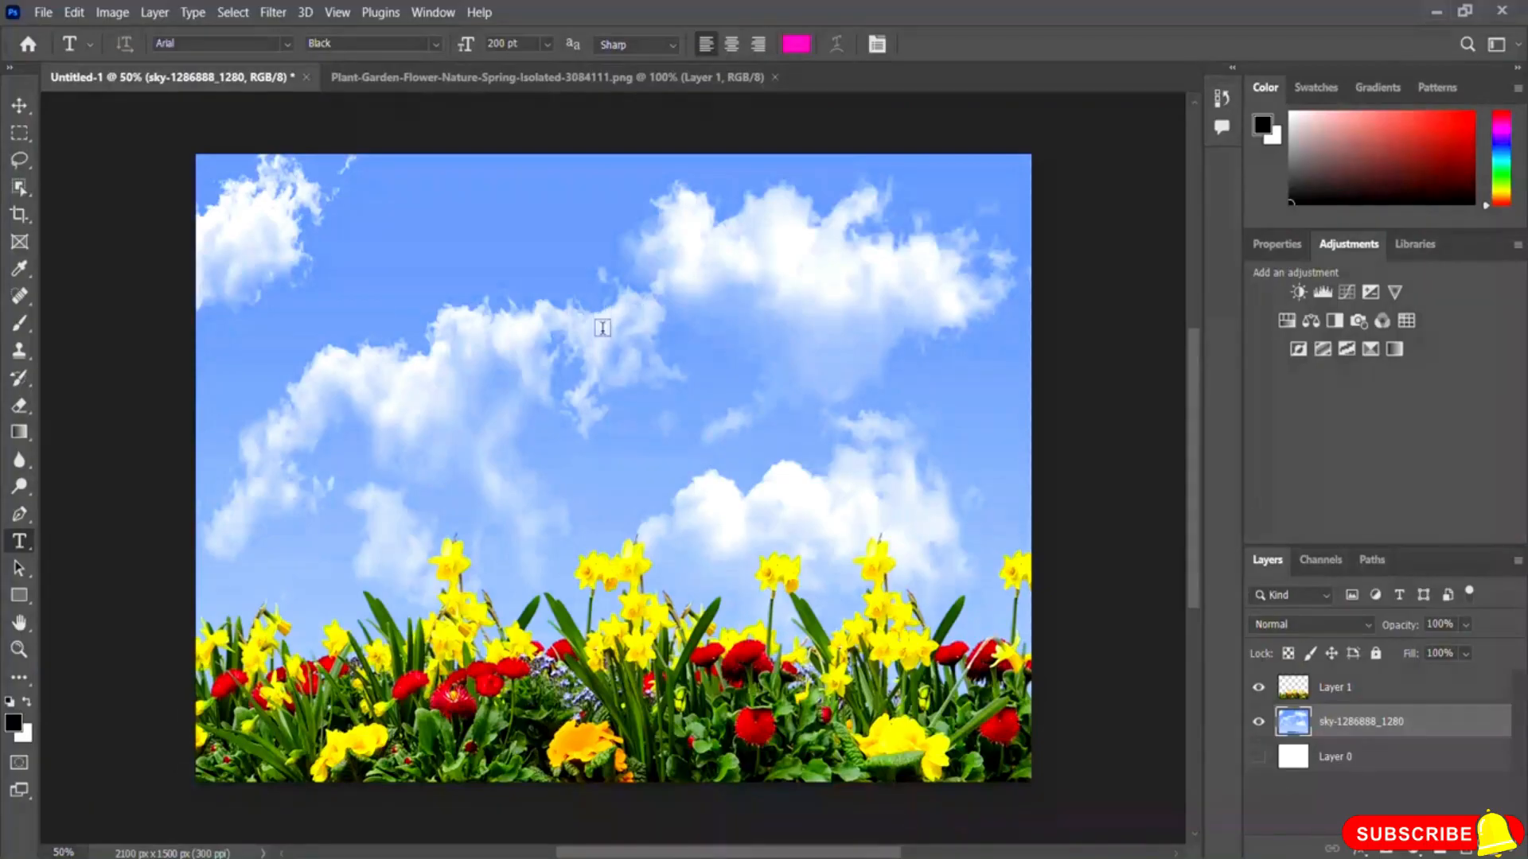
click(602, 354)
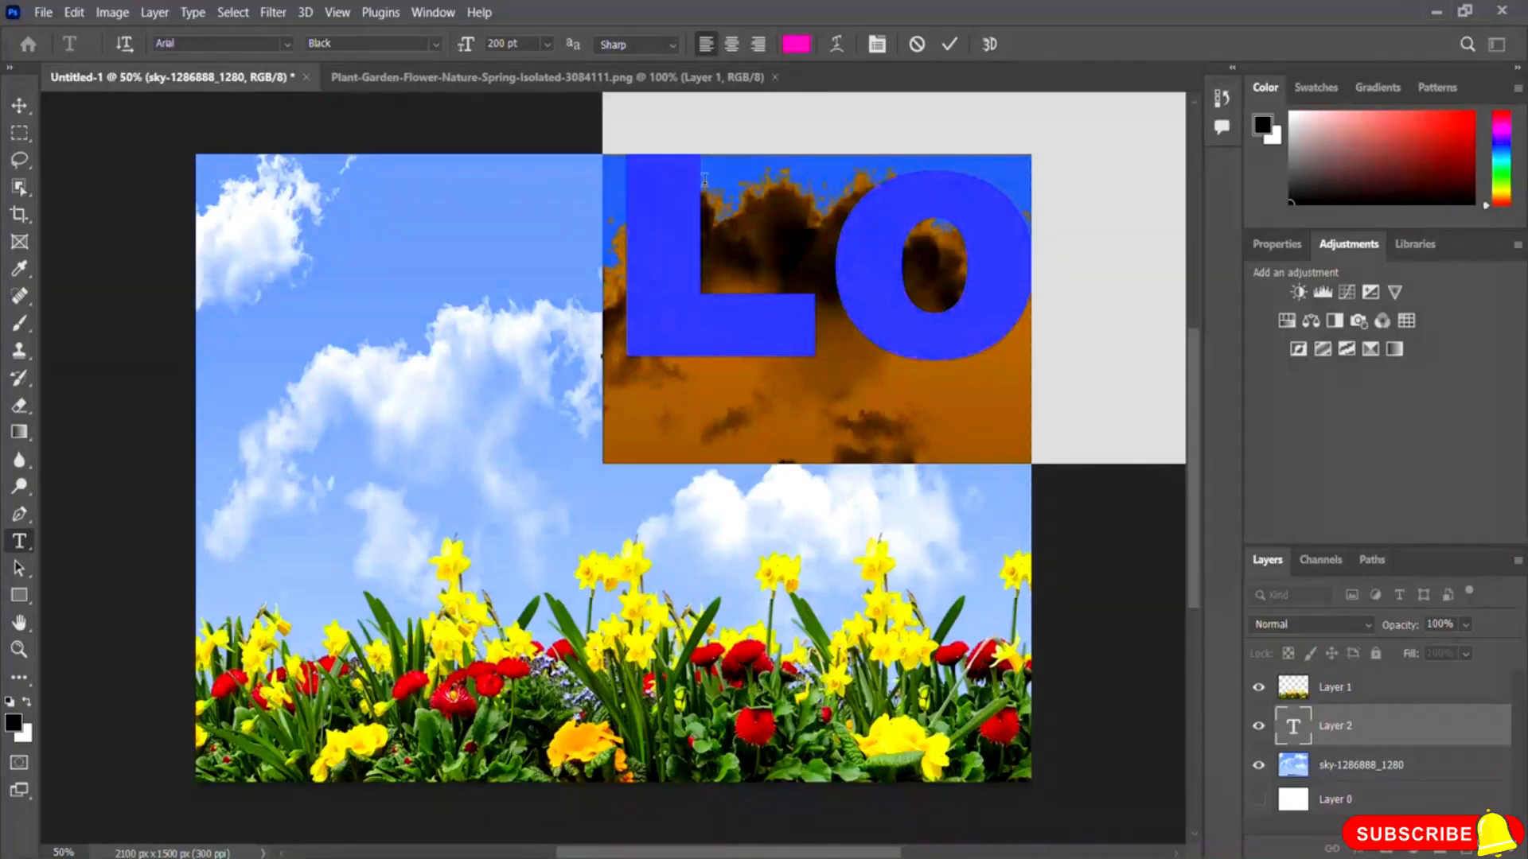
click(546, 44)
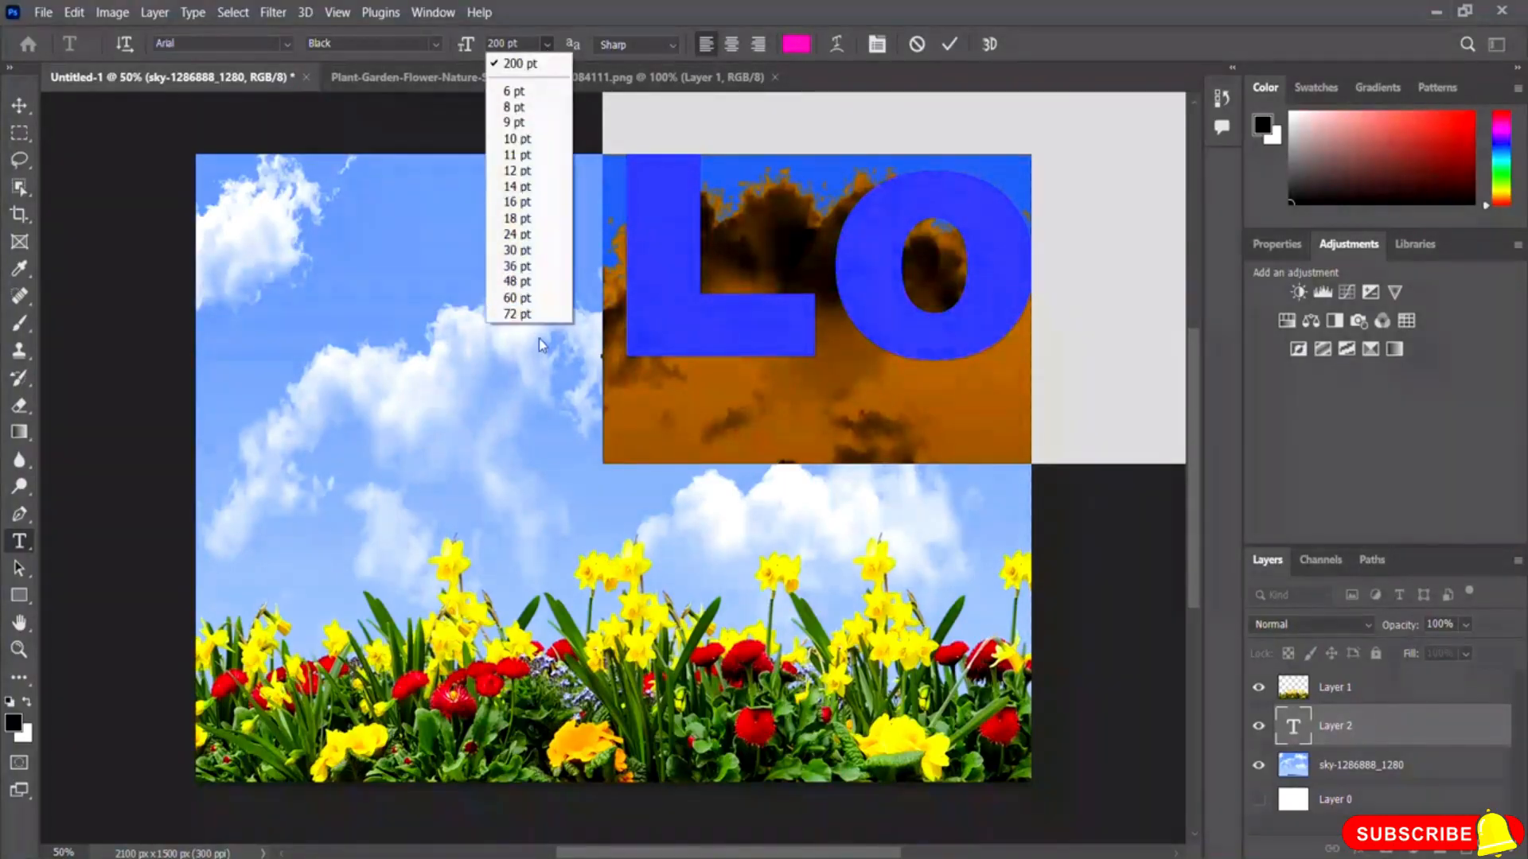
click(519, 315)
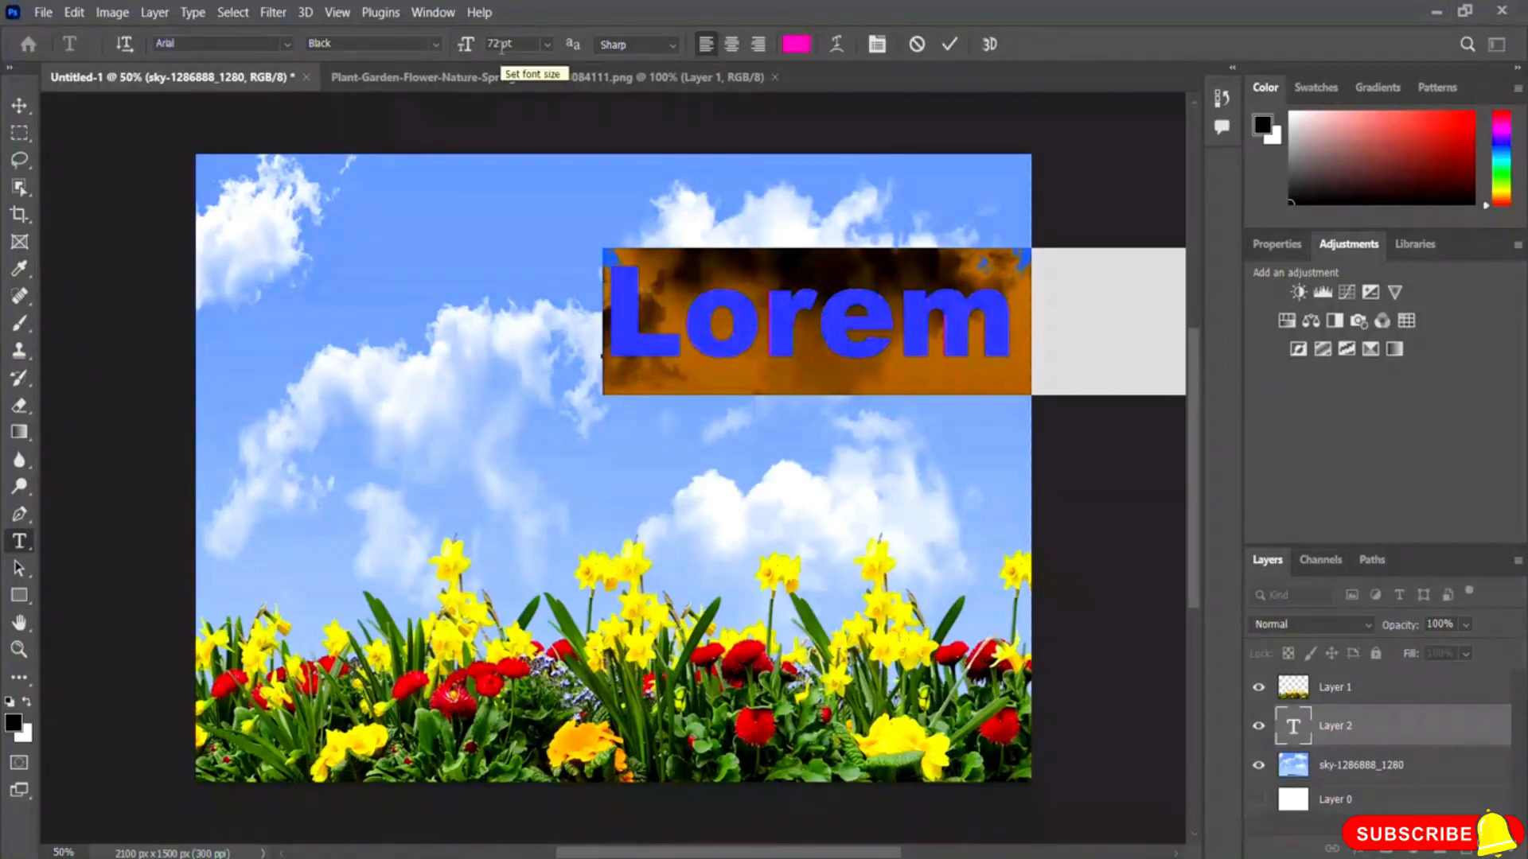
text(Blue)
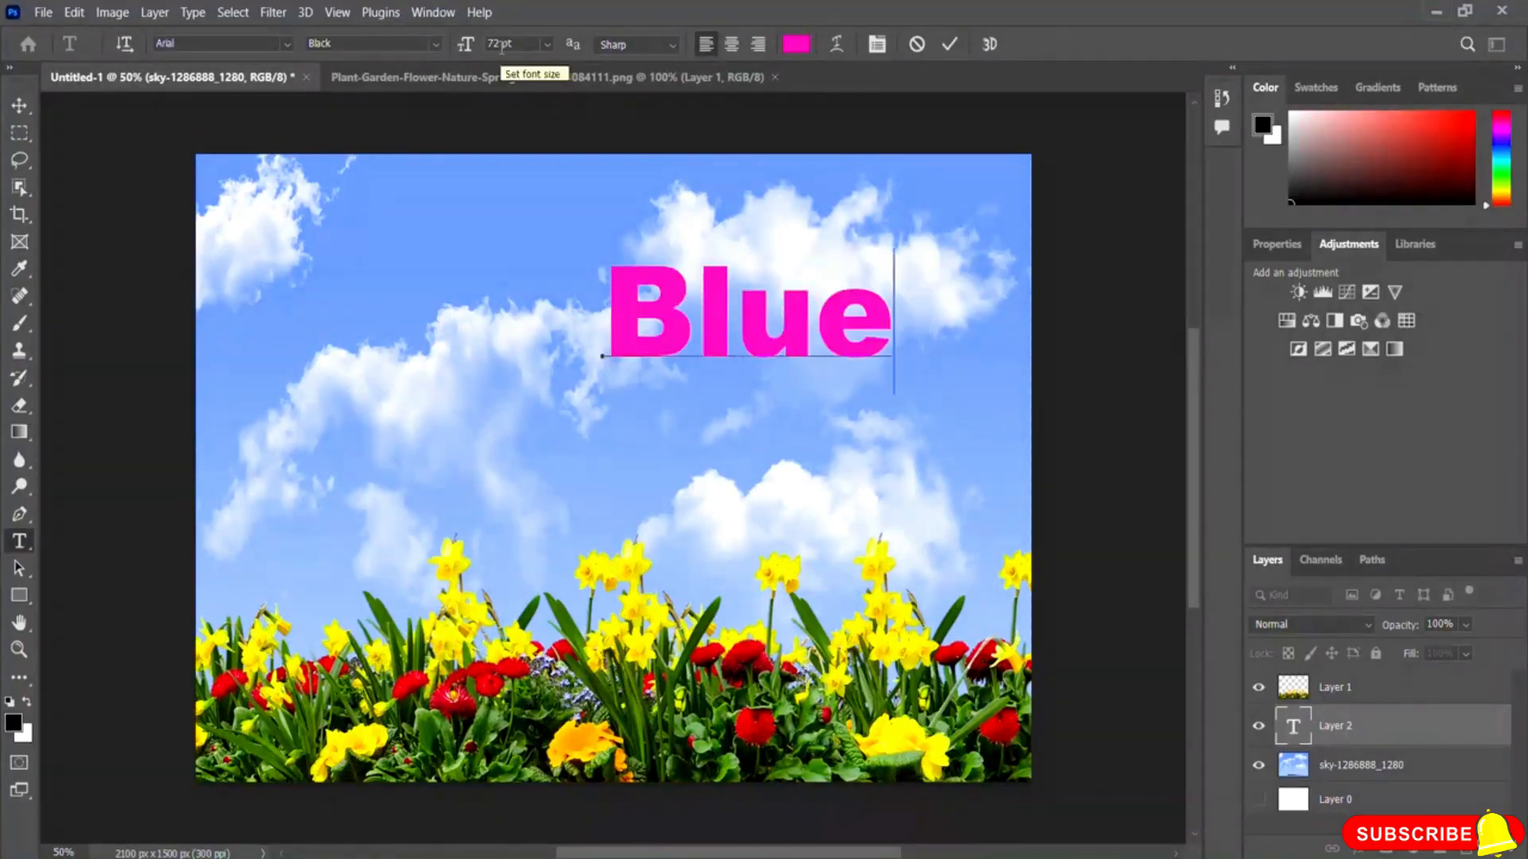
text( Sky)
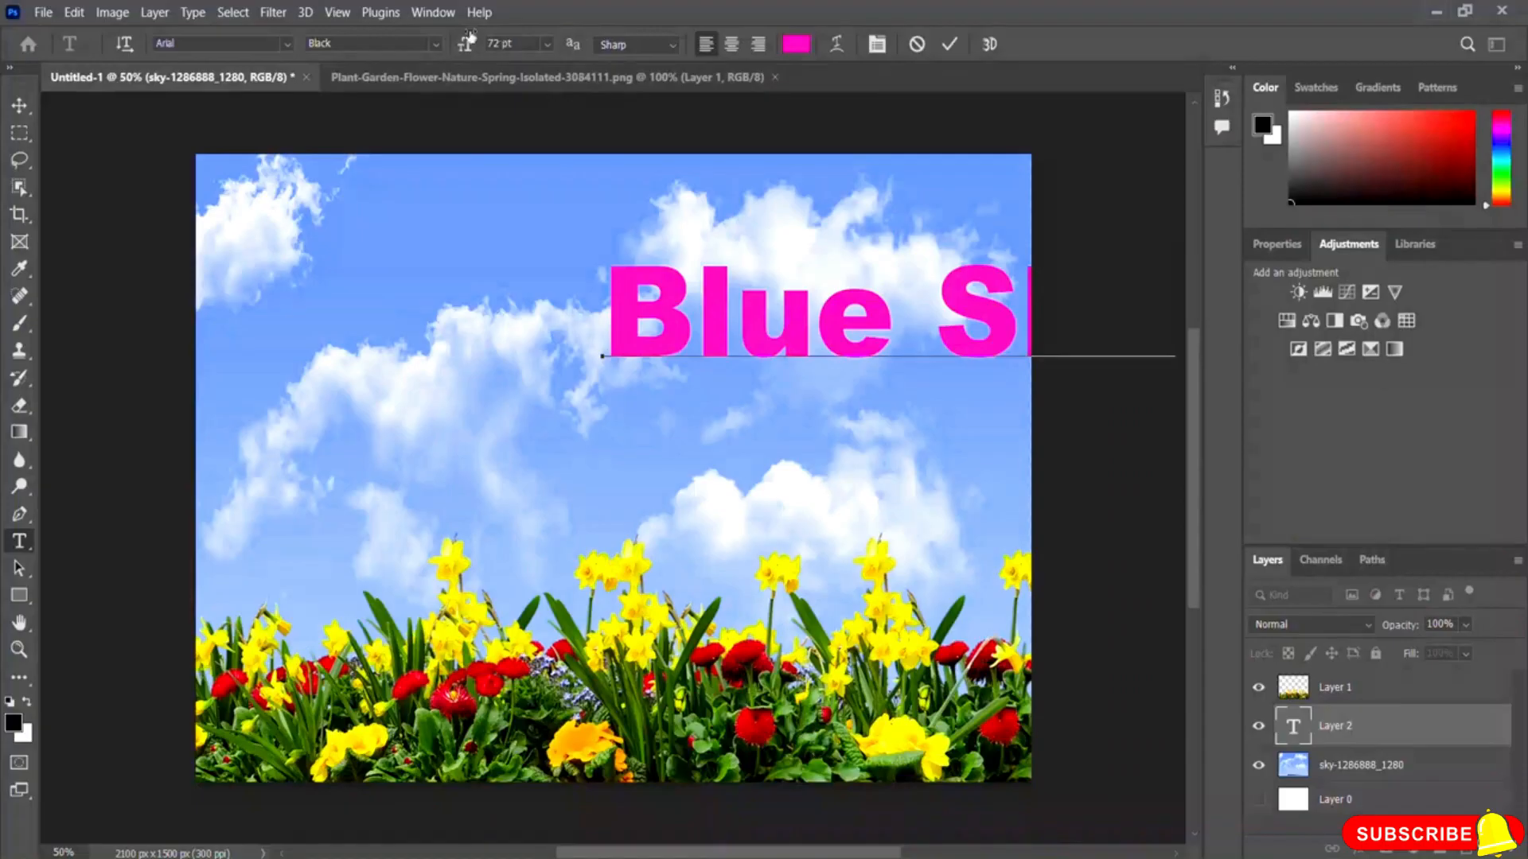
click(950, 46)
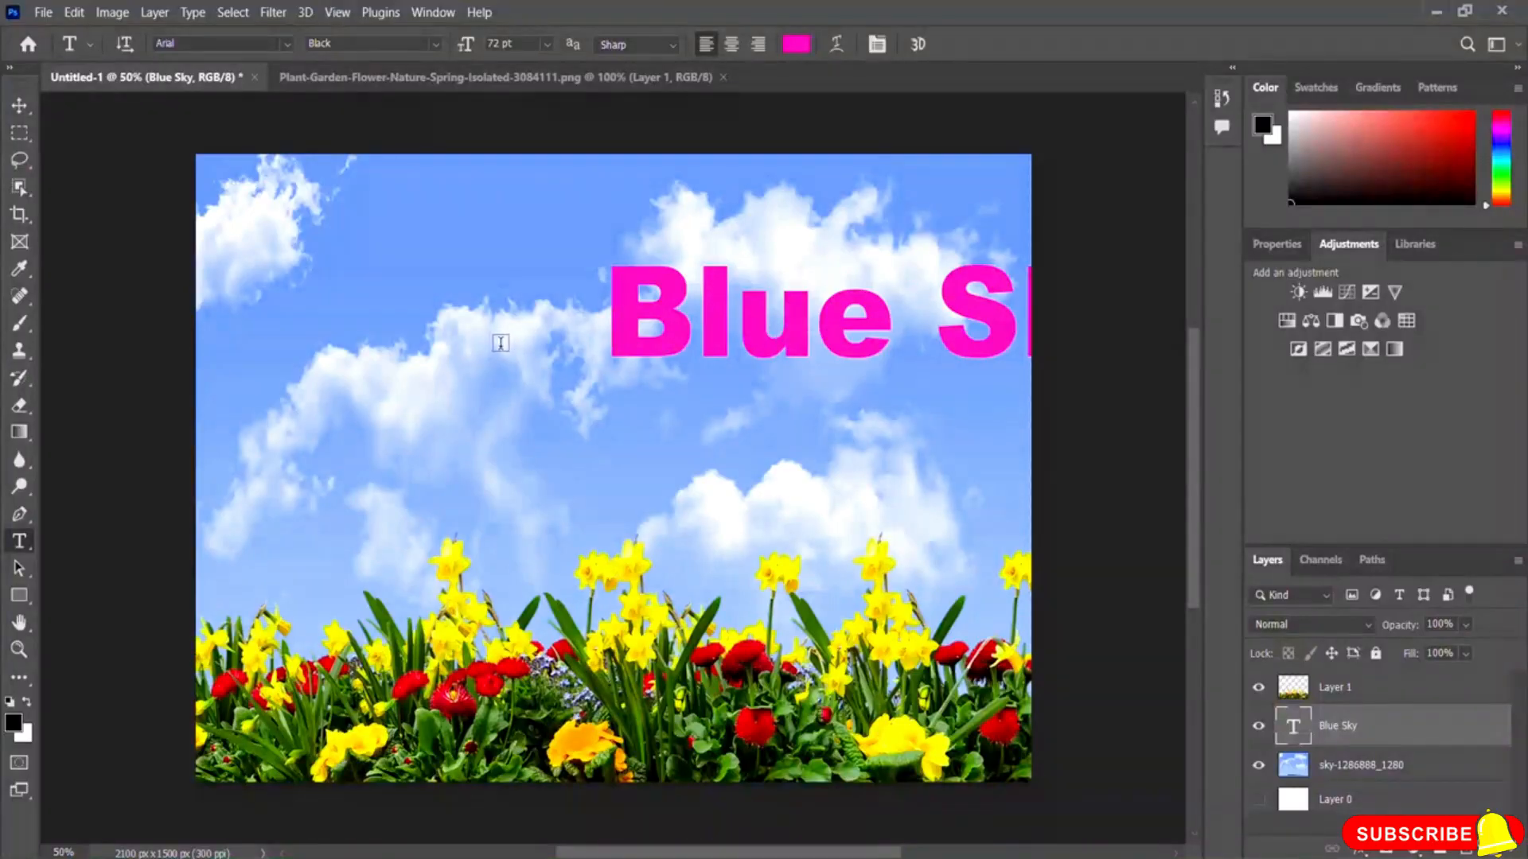
Step: Move the Blue Sky text to the left and shift the sky image slightly up and right
click(20, 106)
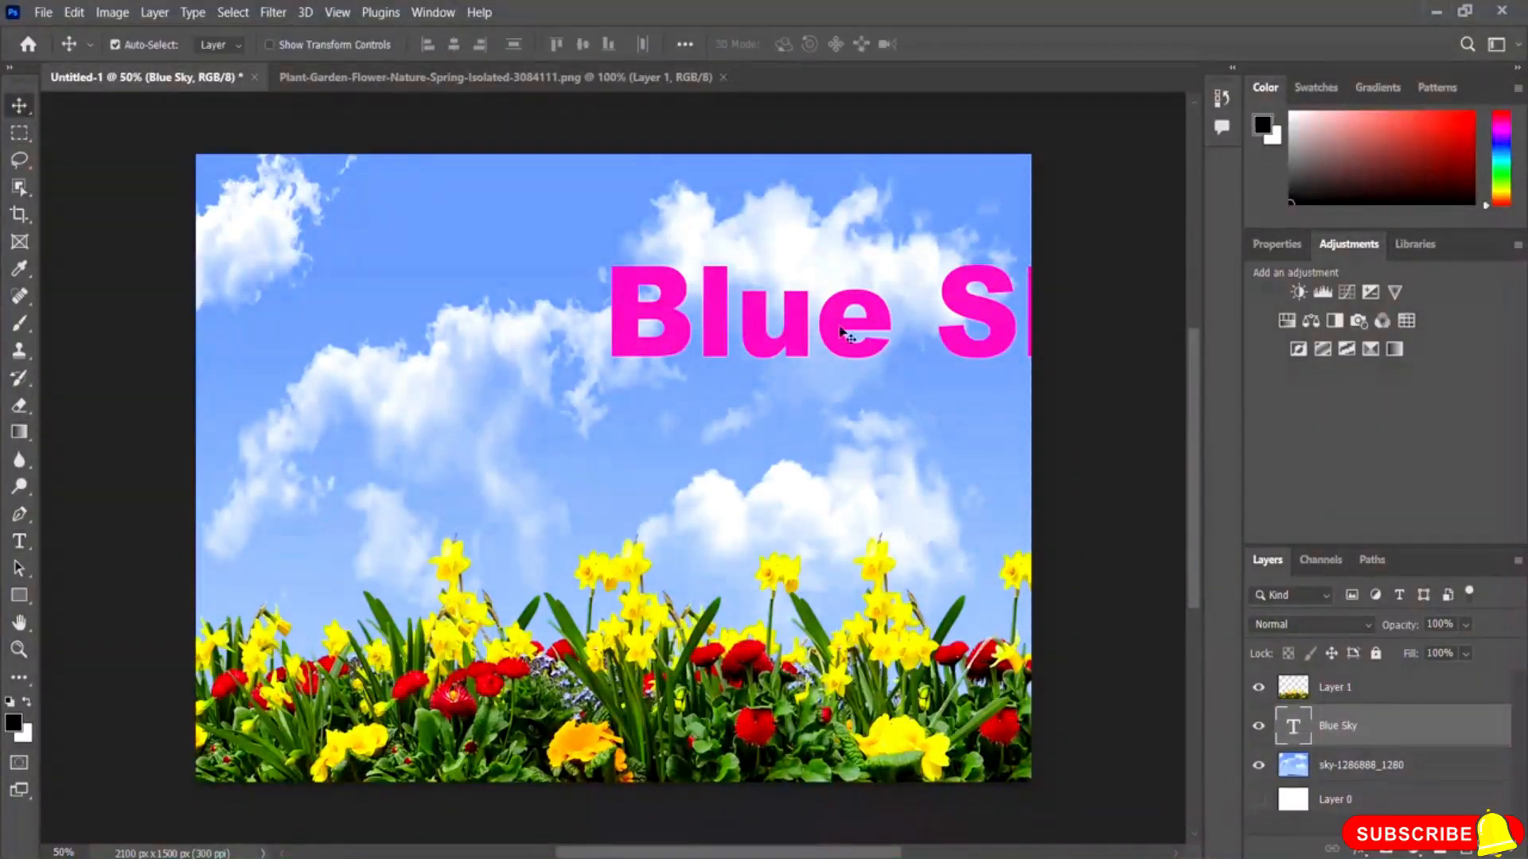
drag(846, 331, 570, 328)
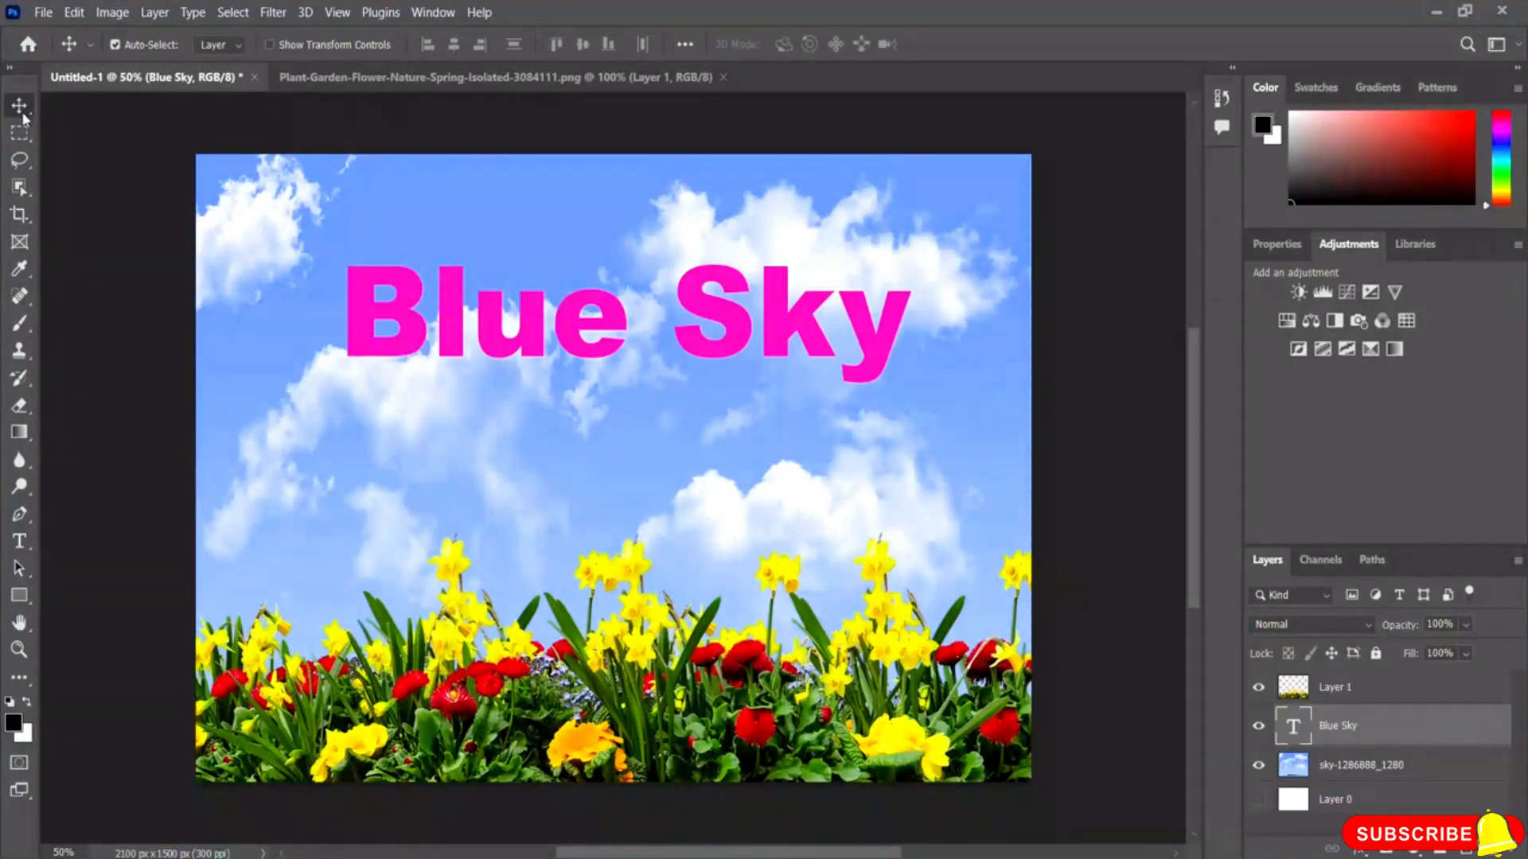
click(1321, 768)
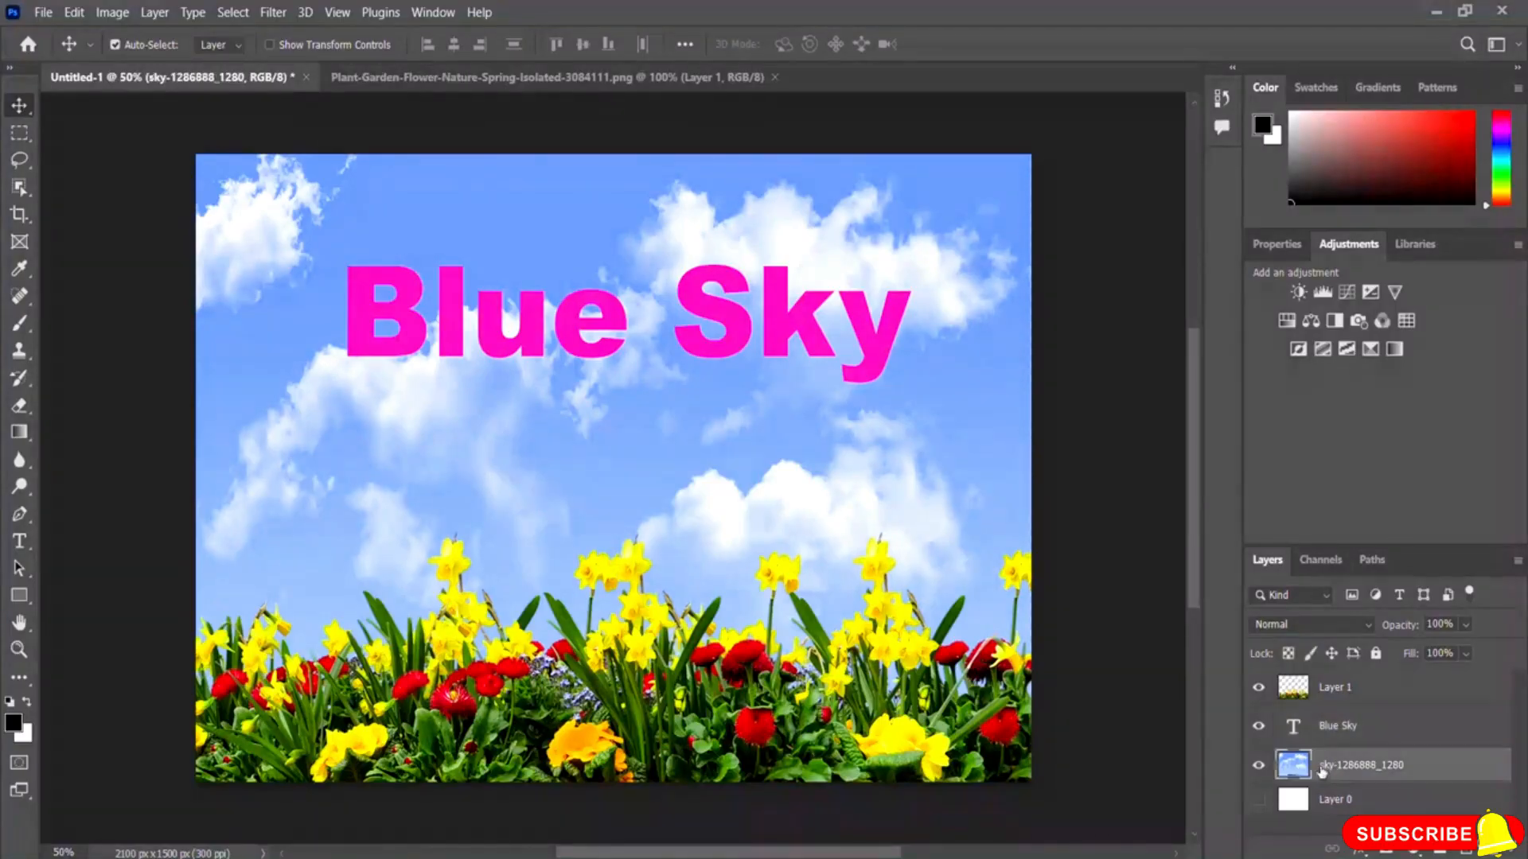
drag(521, 480, 574, 458)
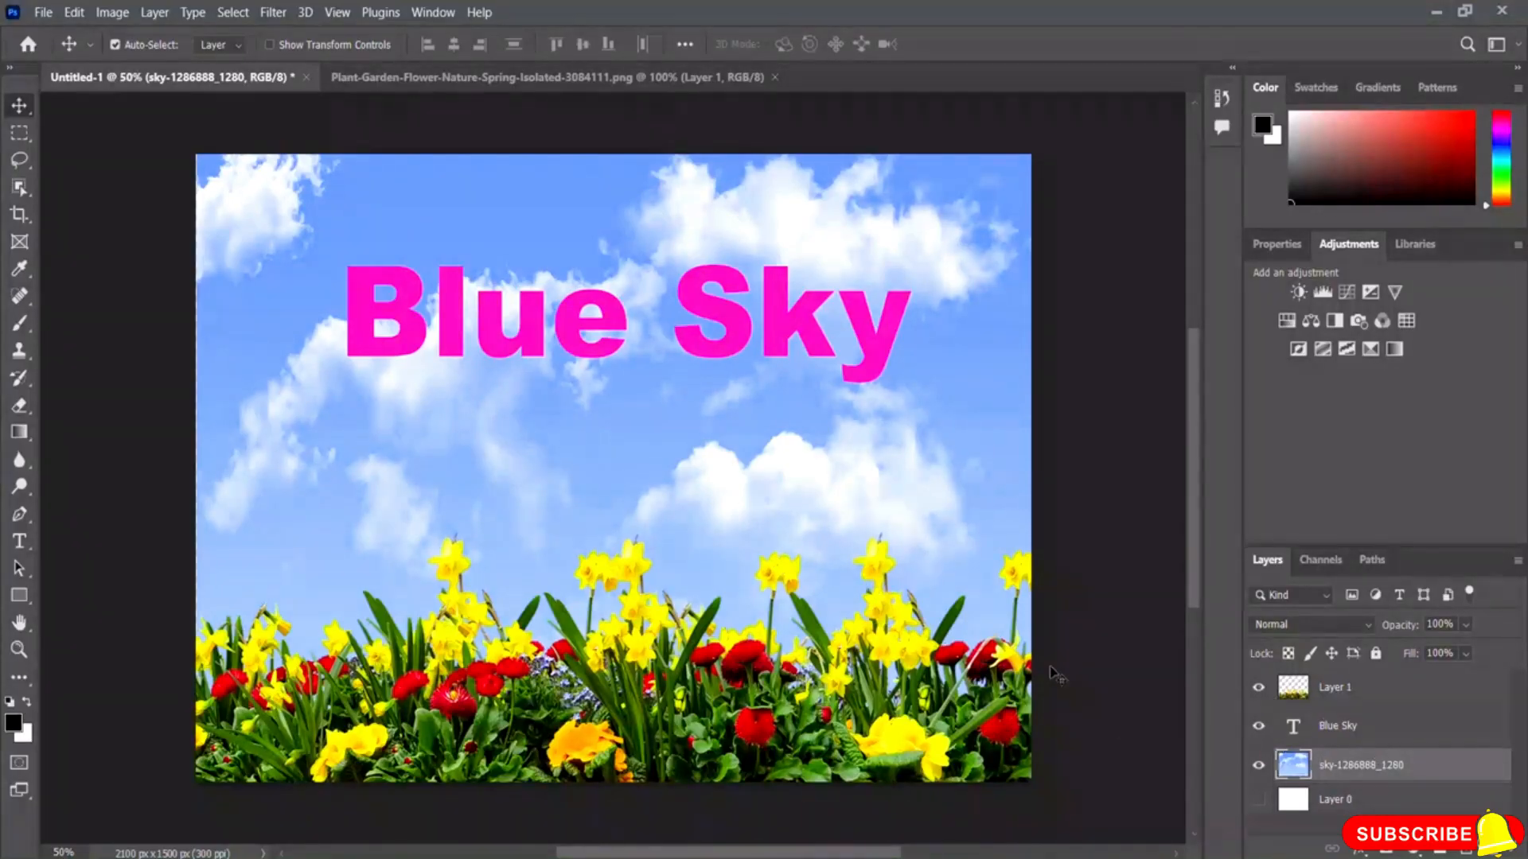
Step: Select the flower, text and sky layers together and convert them into one smart object
ctrl+click(1343, 693)
ctrl+click(1350, 725)
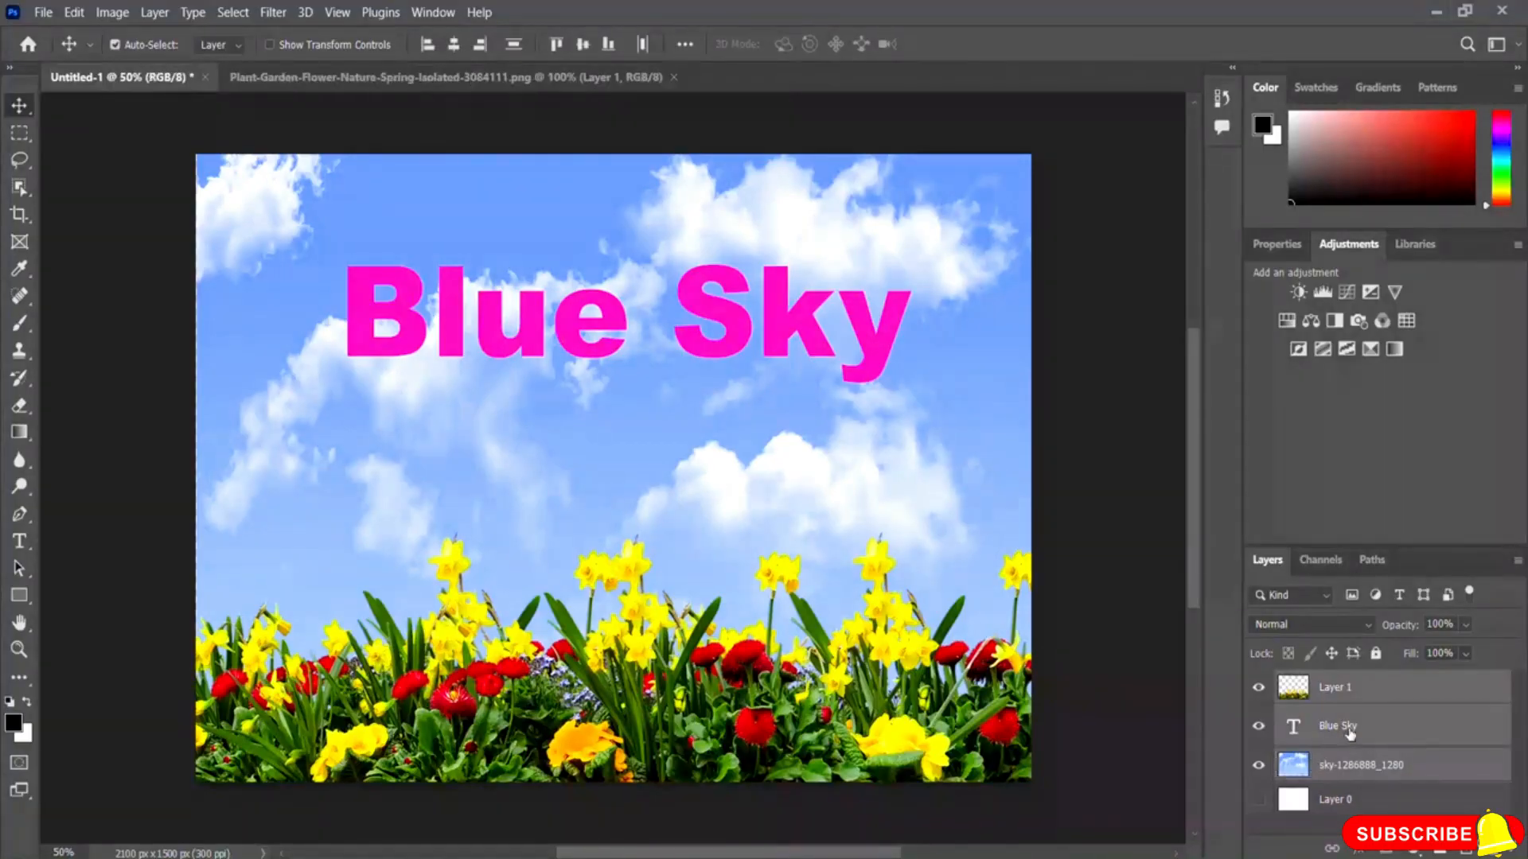
right_click(1367, 768)
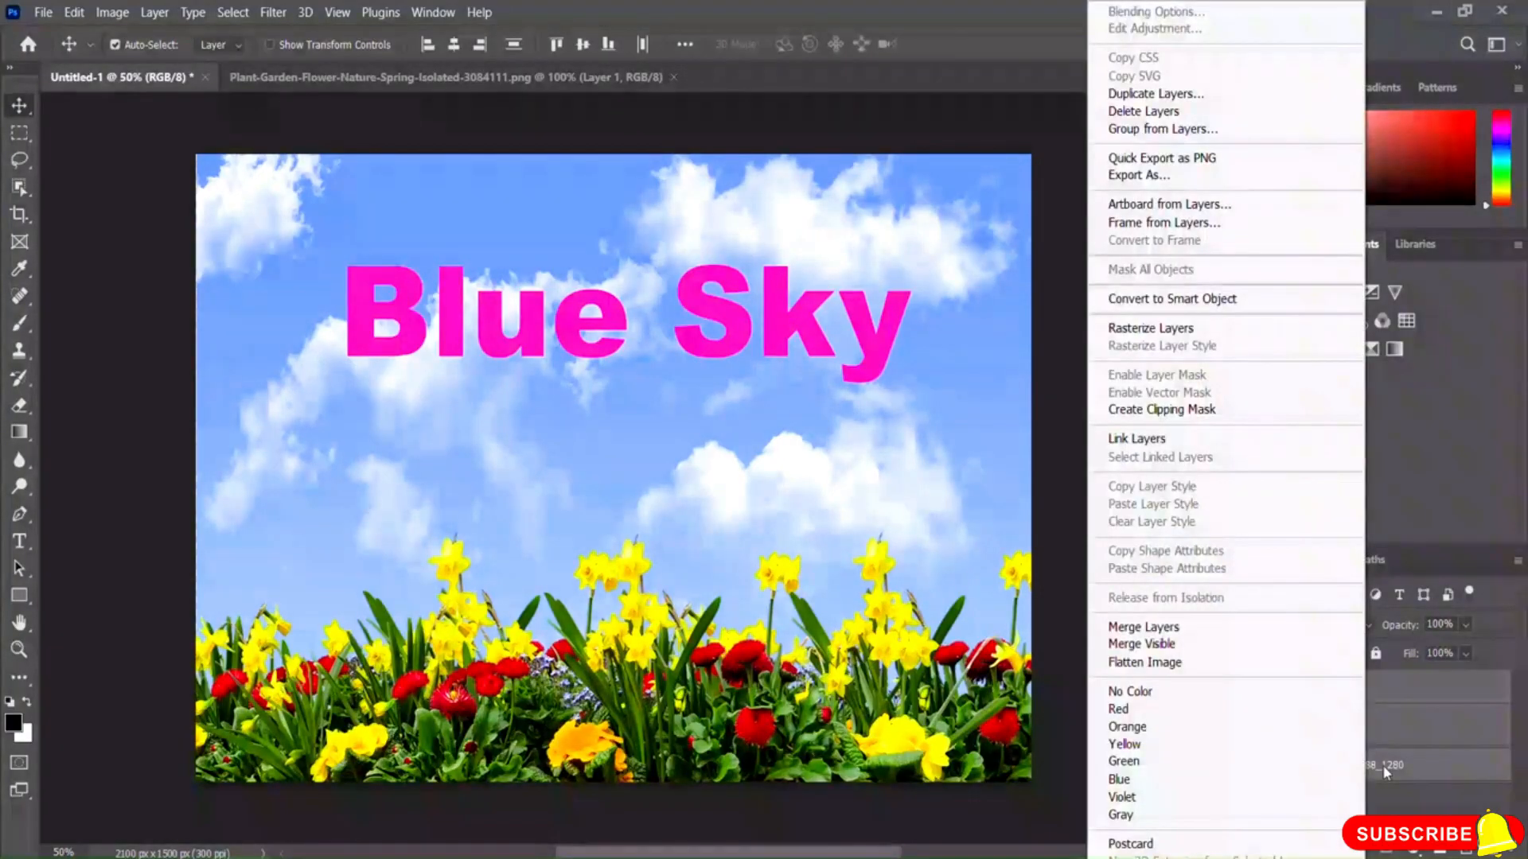
click(1199, 299)
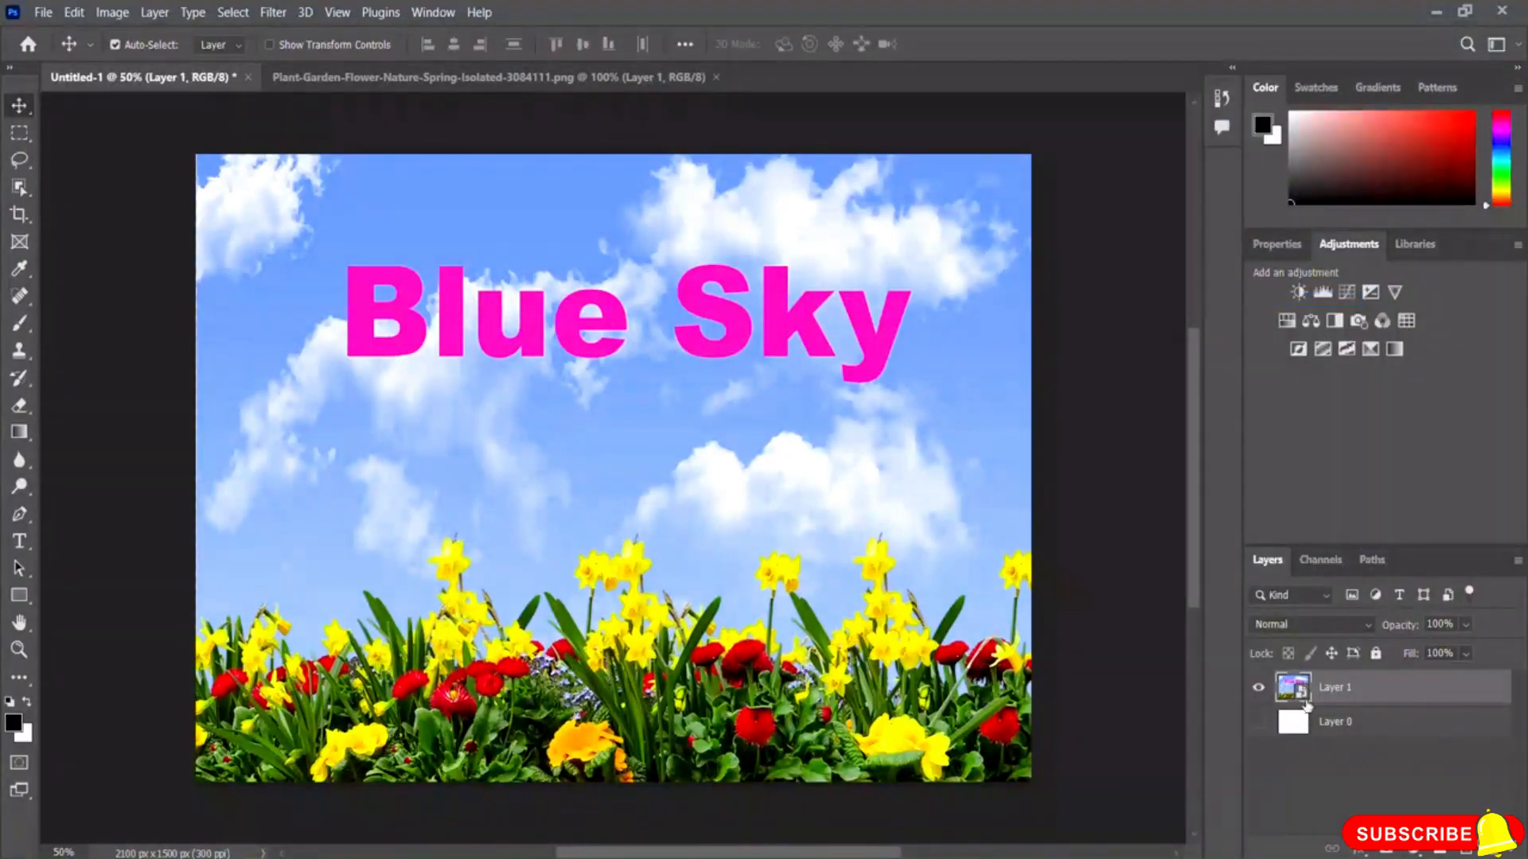
Step: Drag the smart object around the canvas and settle it slightly lower than before
drag(698, 446, 729, 465)
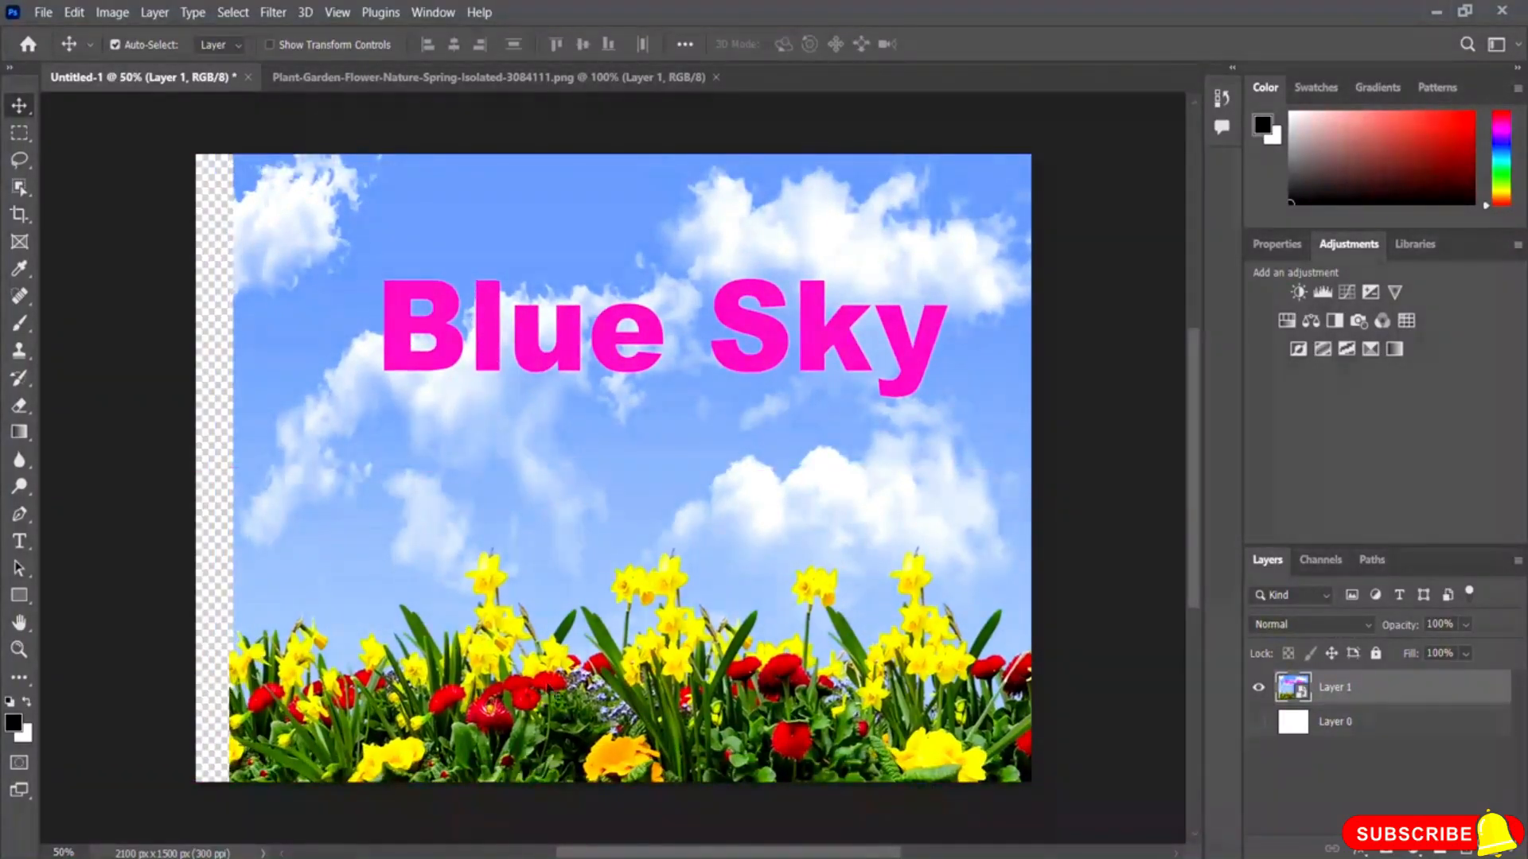
drag(720, 522, 680, 501)
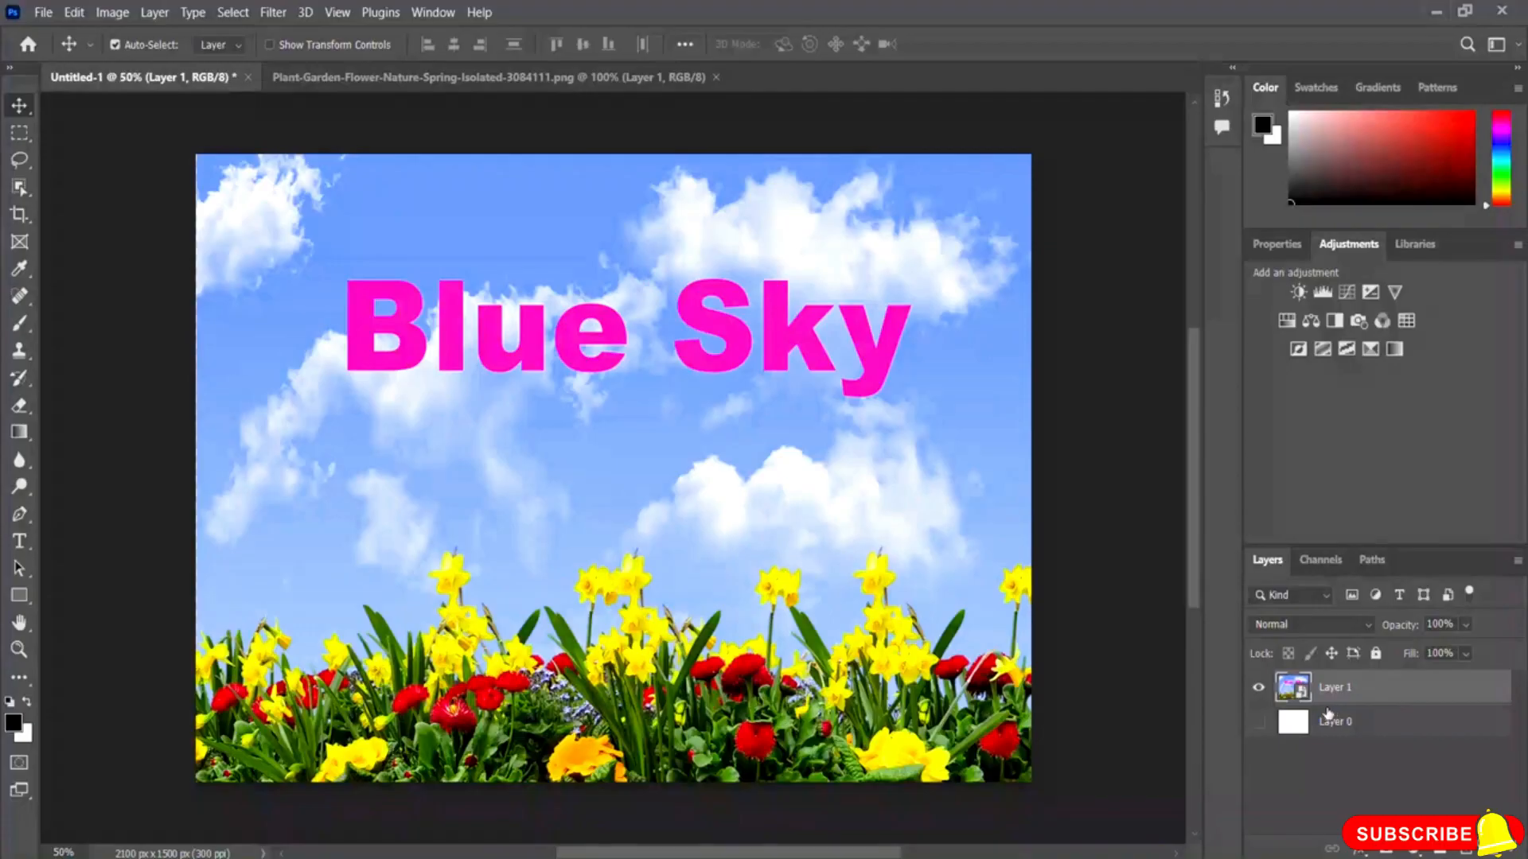
mouse_move(546, 518)
mouse_down()
mouse_move(537, 461)
mouse_move(512, 524)
mouse_move(547, 527)
mouse_up()
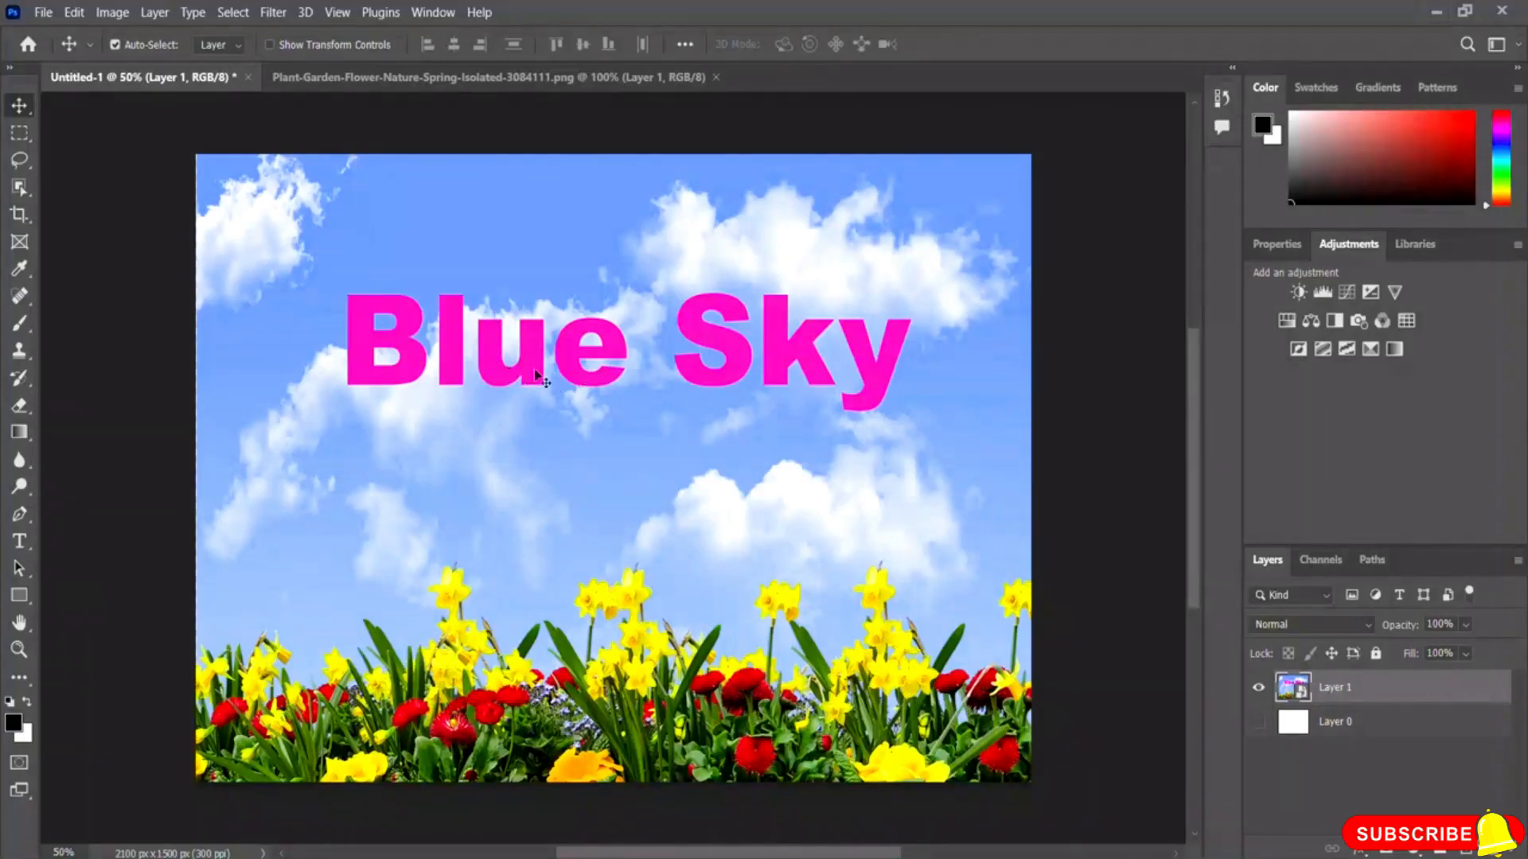
Step: Open the smart object's contents for editing, dismissing the save notice with don't show again
double_click(1303, 699)
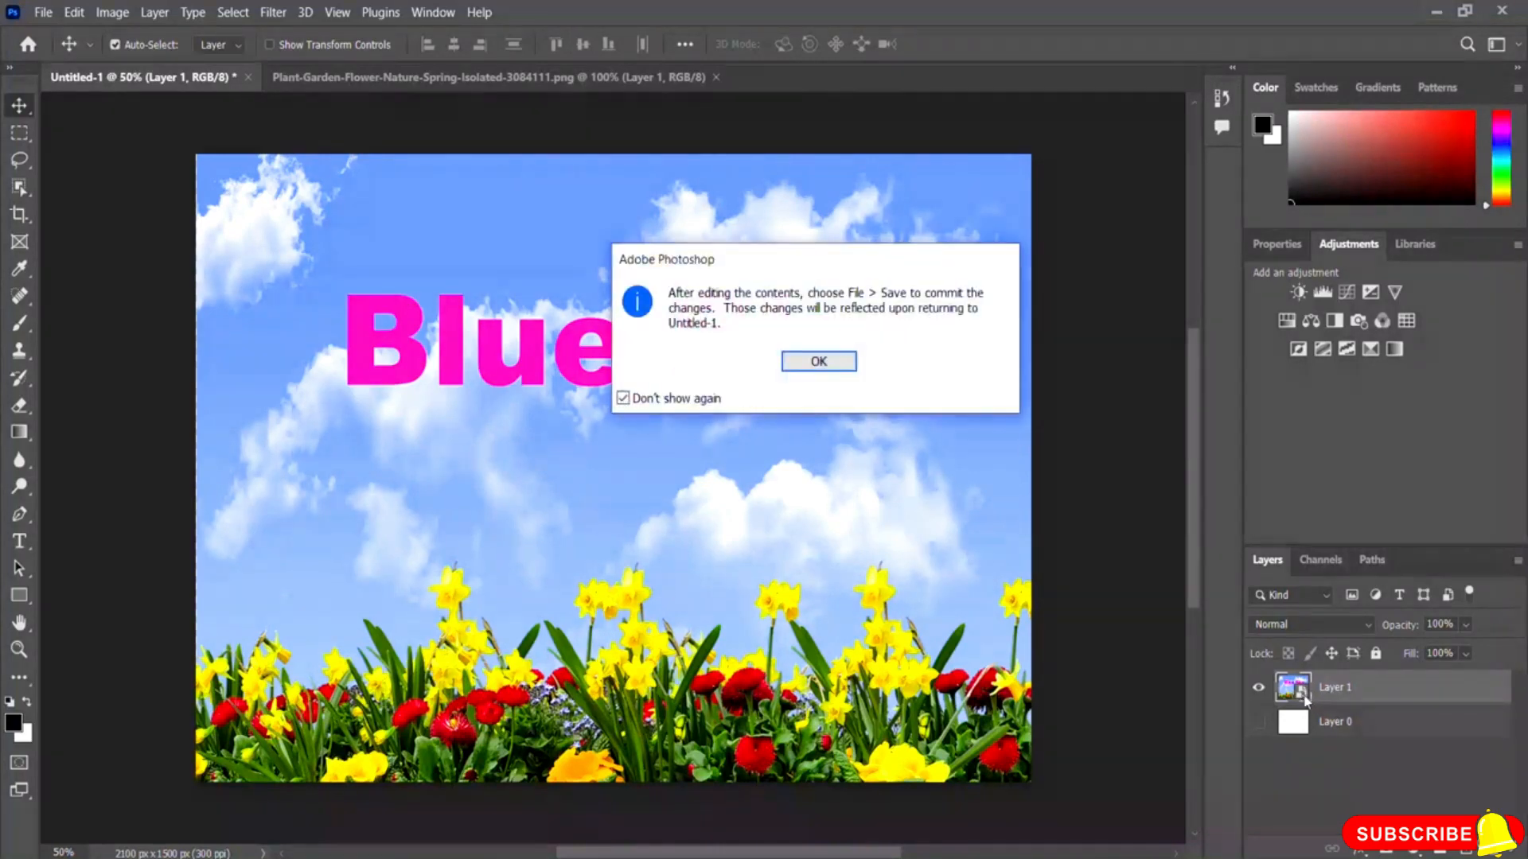
click(813, 362)
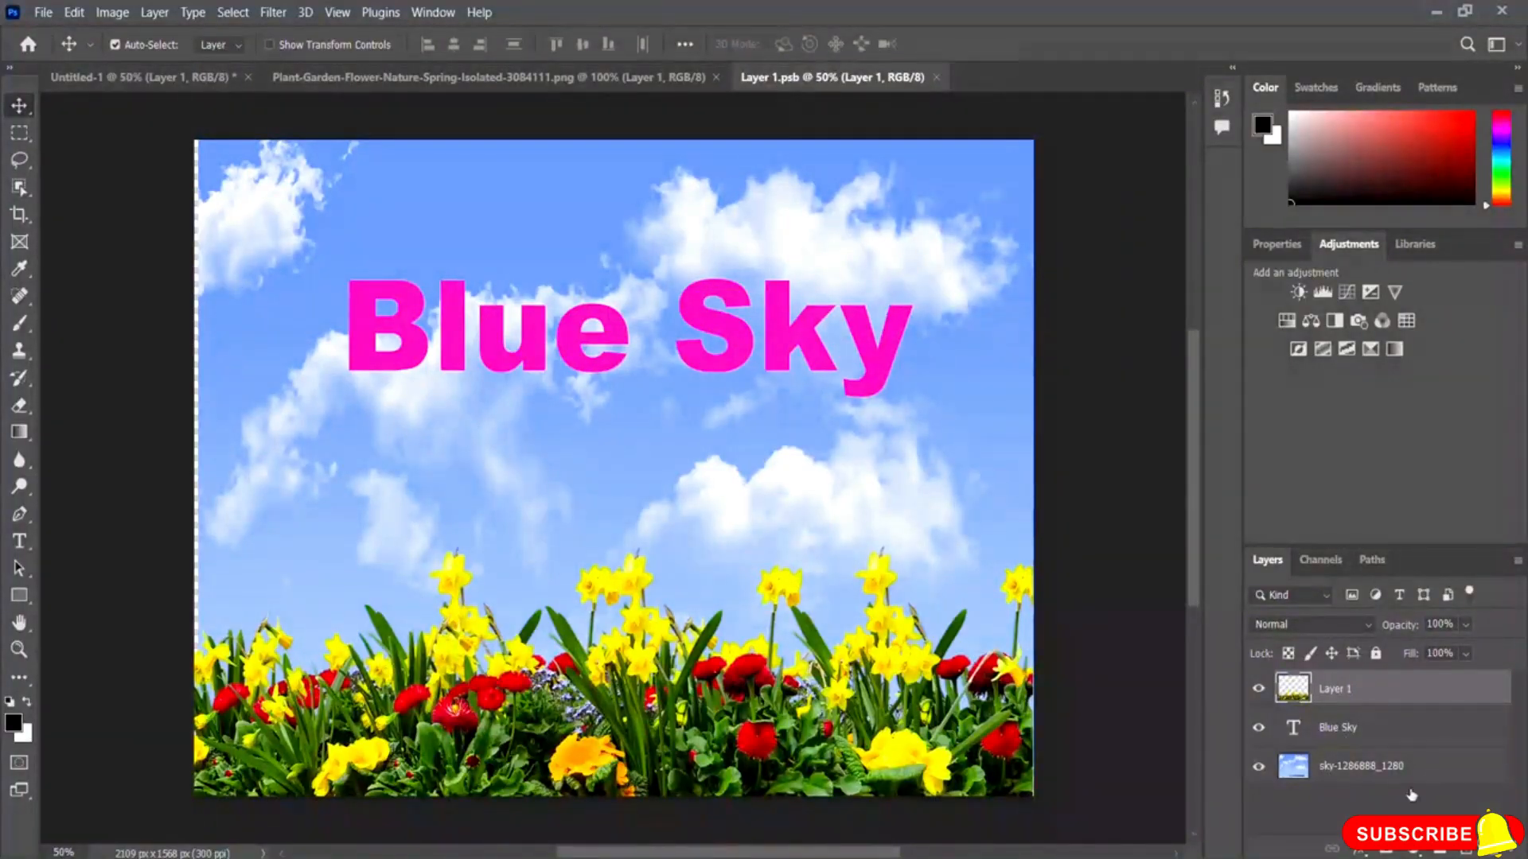
Step: Edit the text layer inside the smart object so it reads only "Blue"
click(1336, 740)
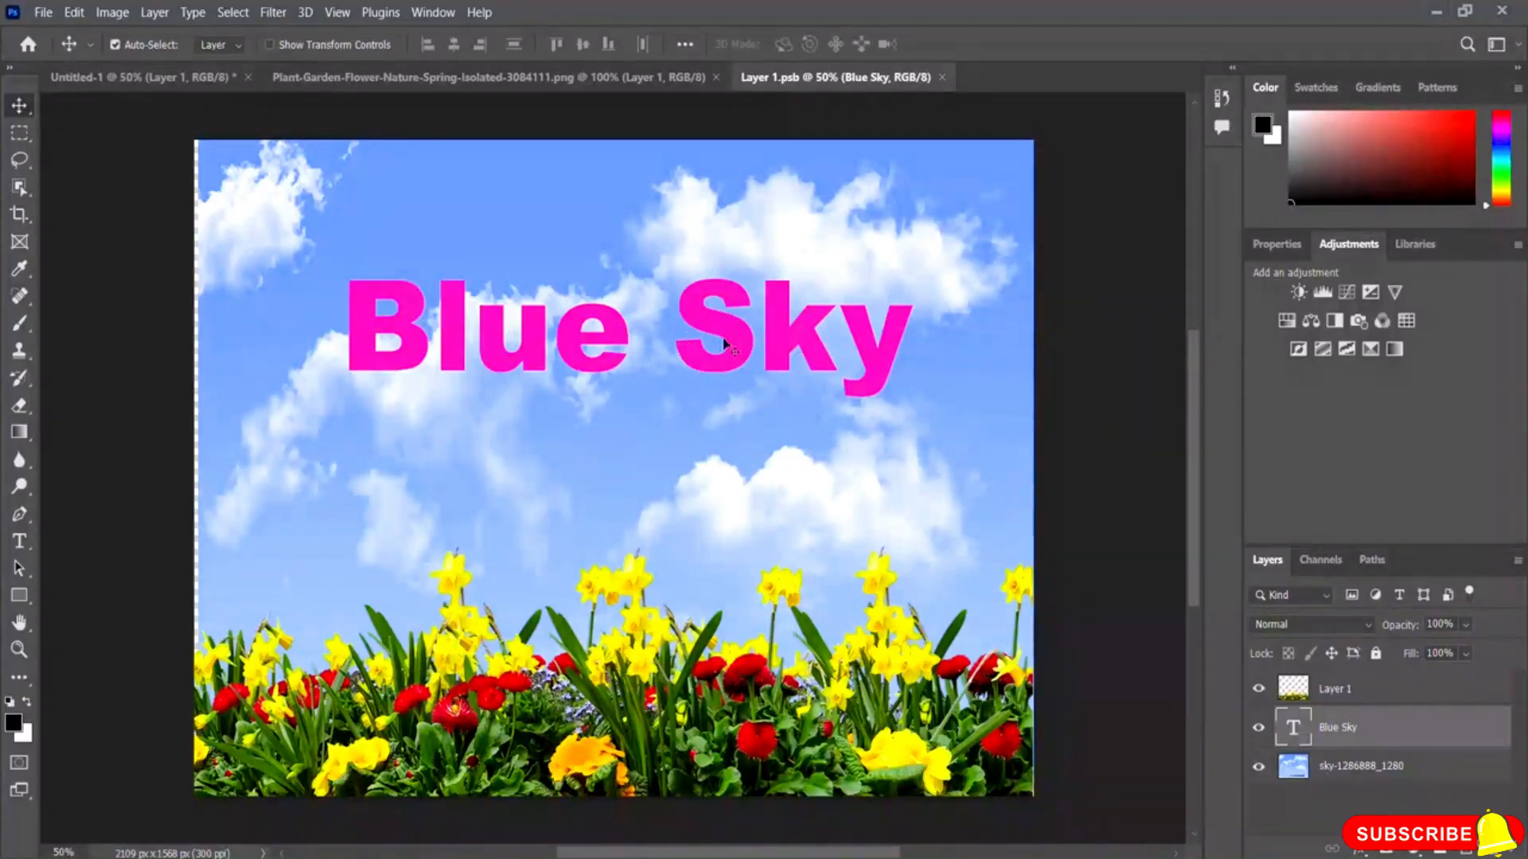
click(19, 542)
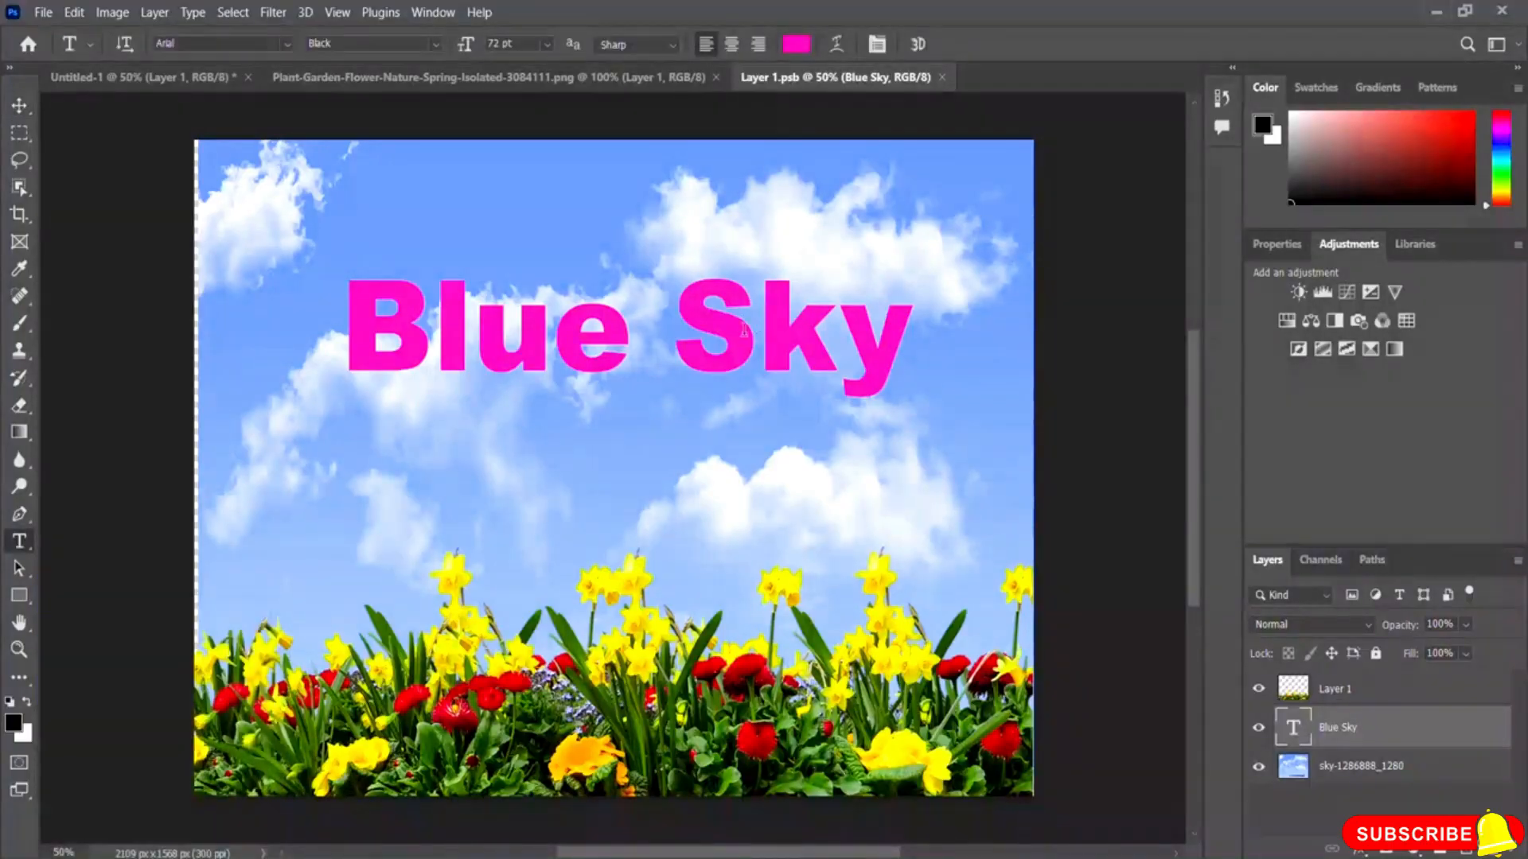
click(908, 330)
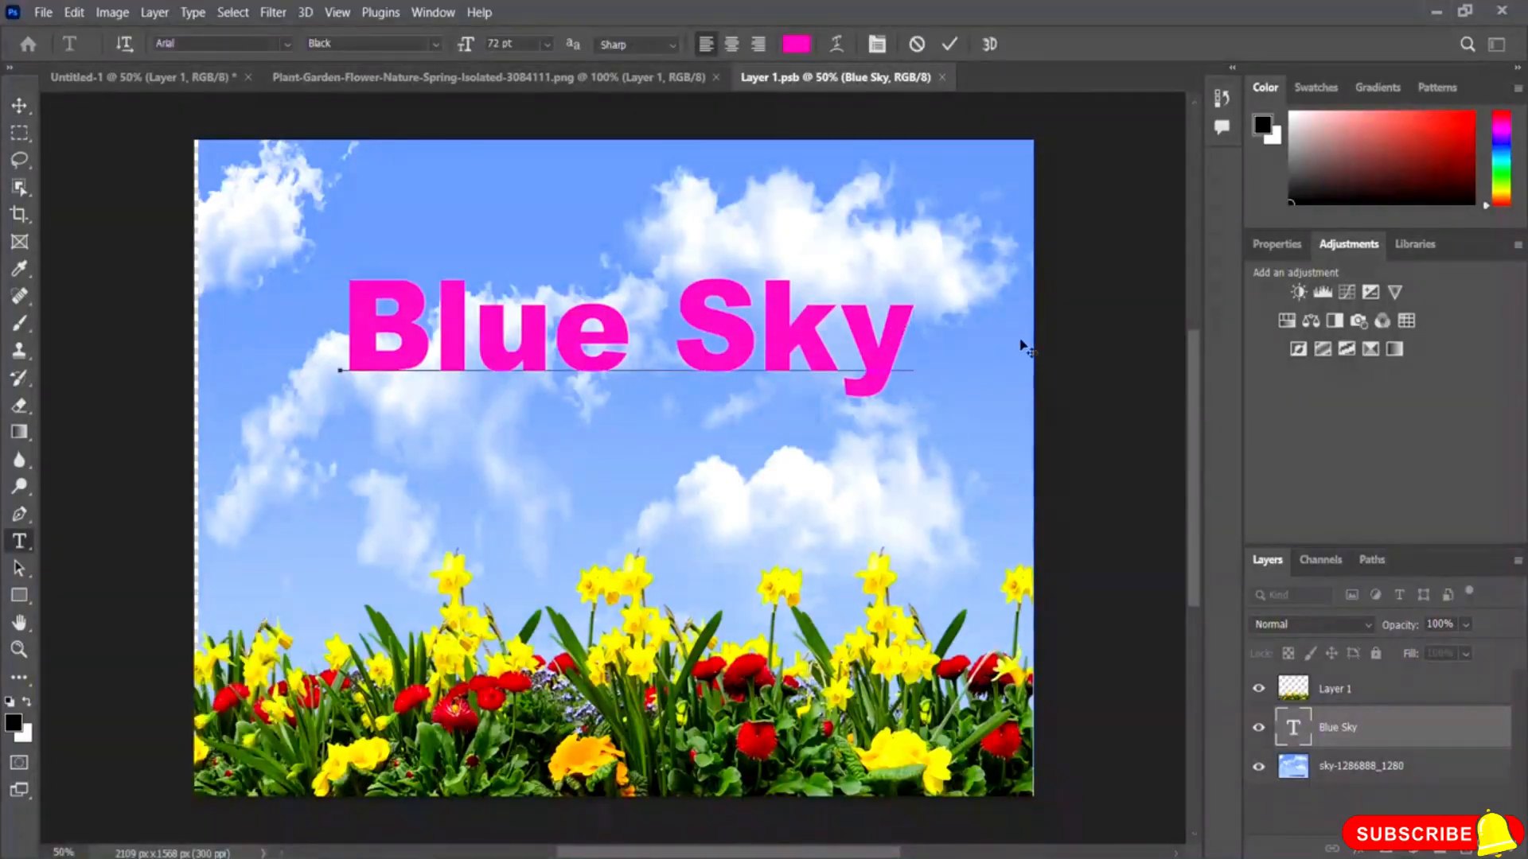
key(BackSpace)
key(BackSpace)
key(BackSpace)
key(BackSpace)
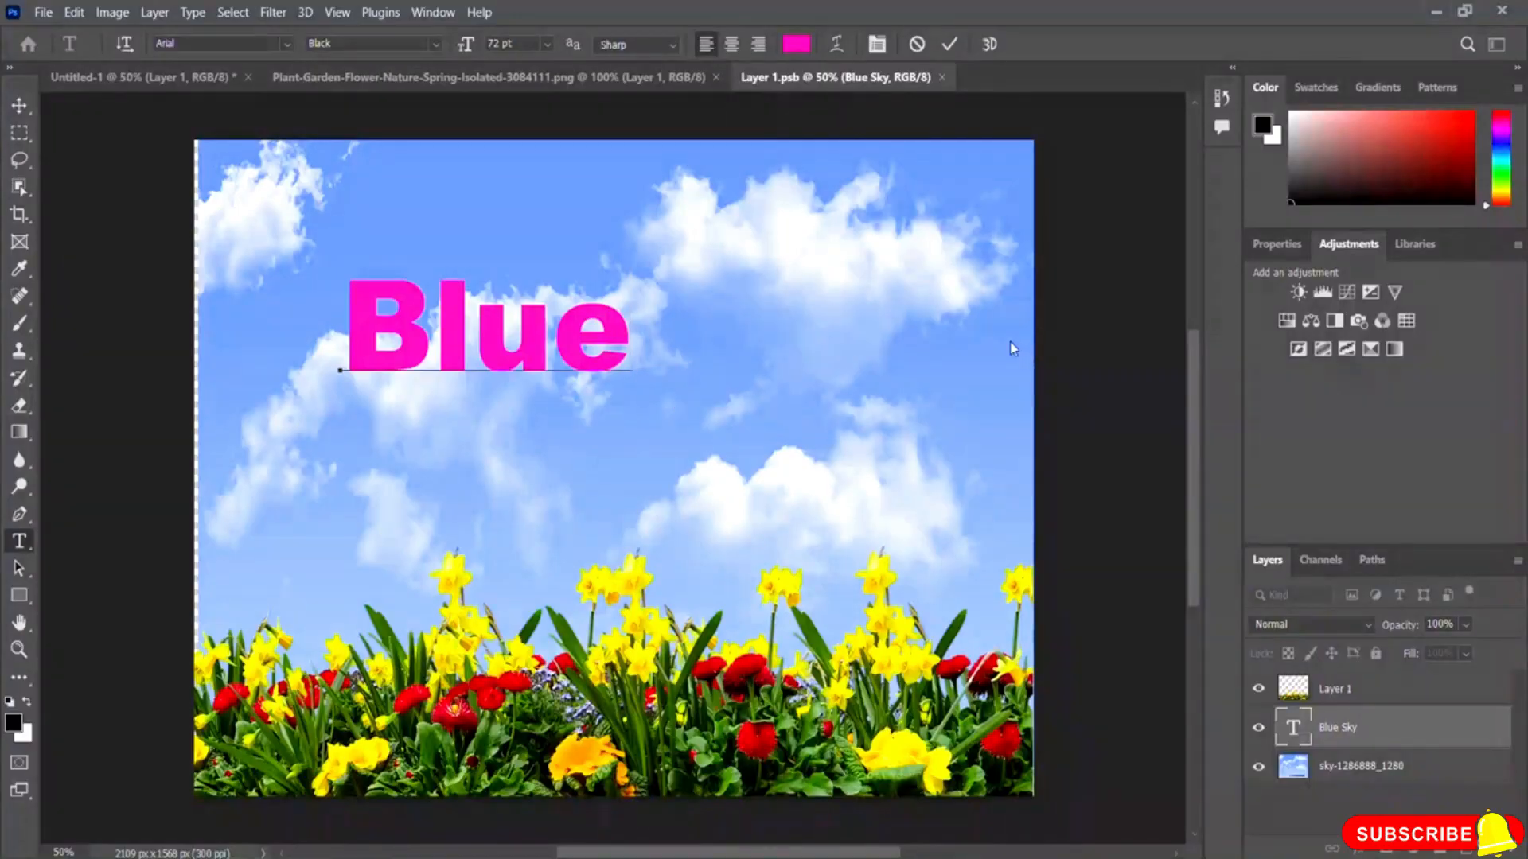
click(949, 46)
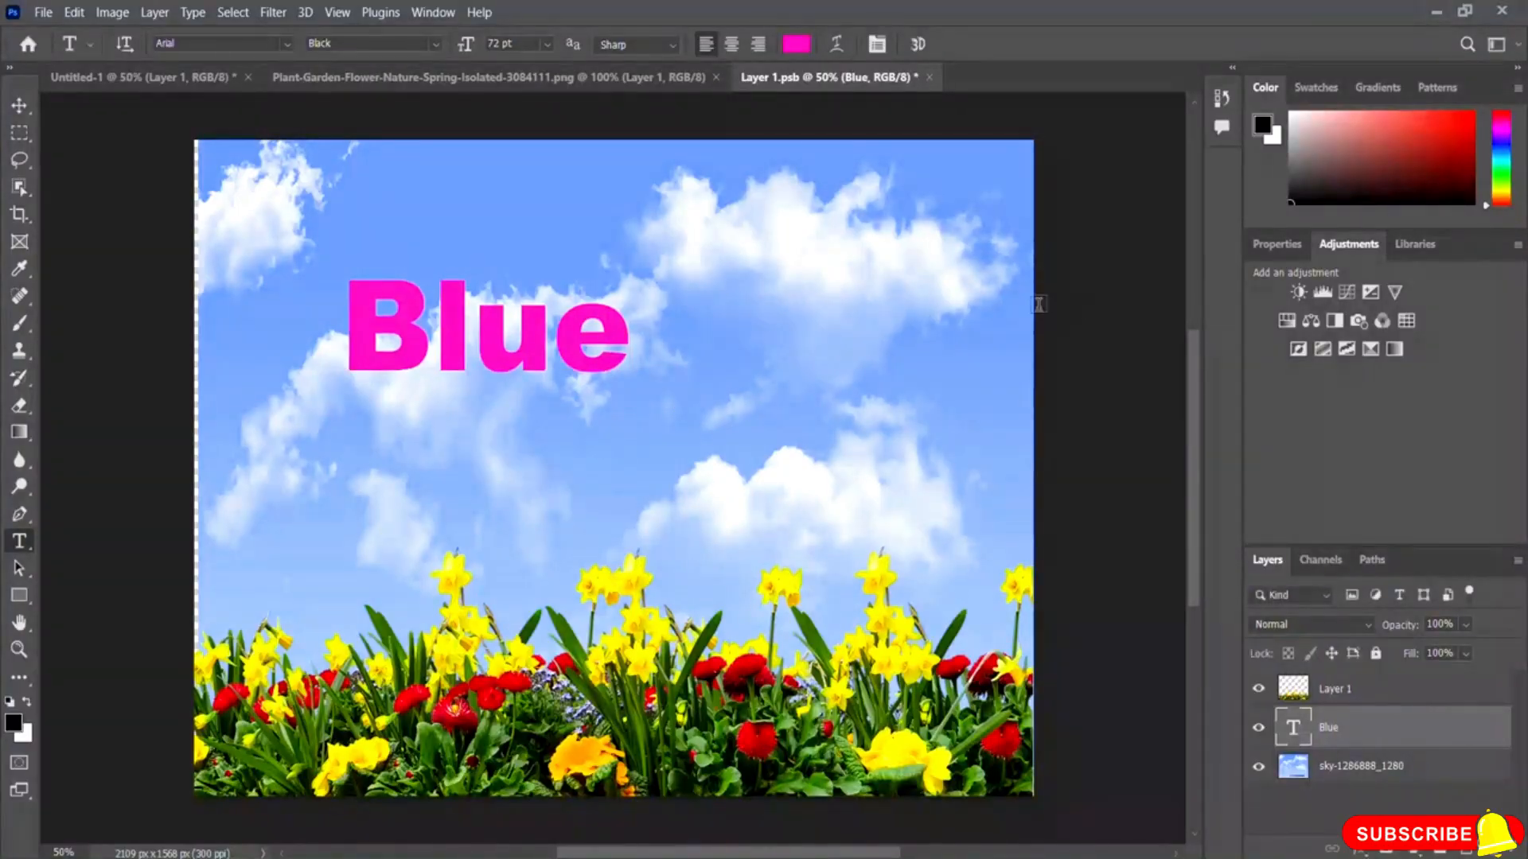
Step: Save the smart object contents and close its document tab
click(44, 14)
click(91, 235)
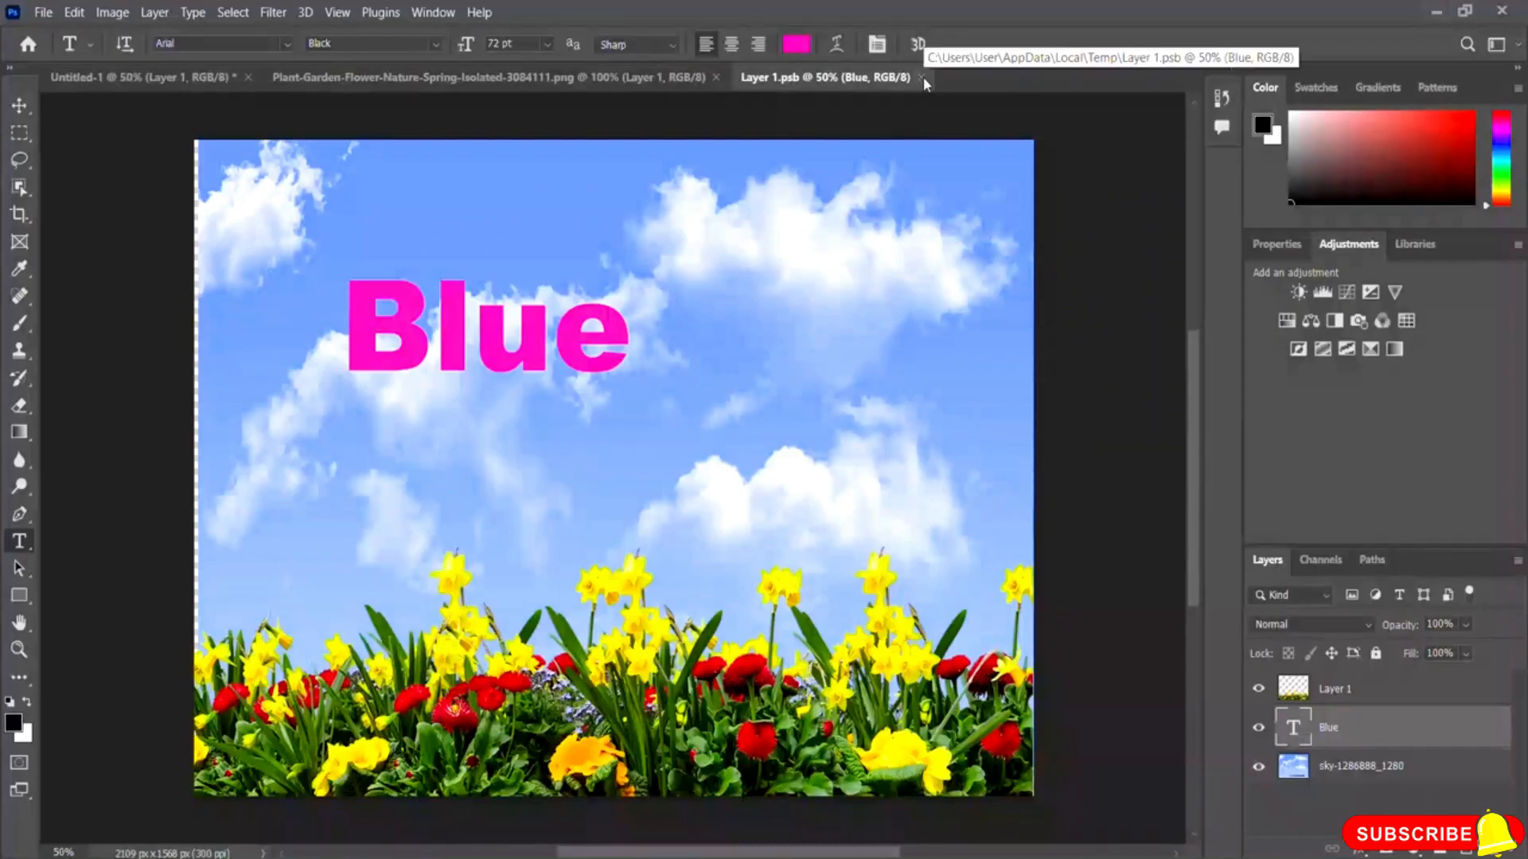
click(923, 77)
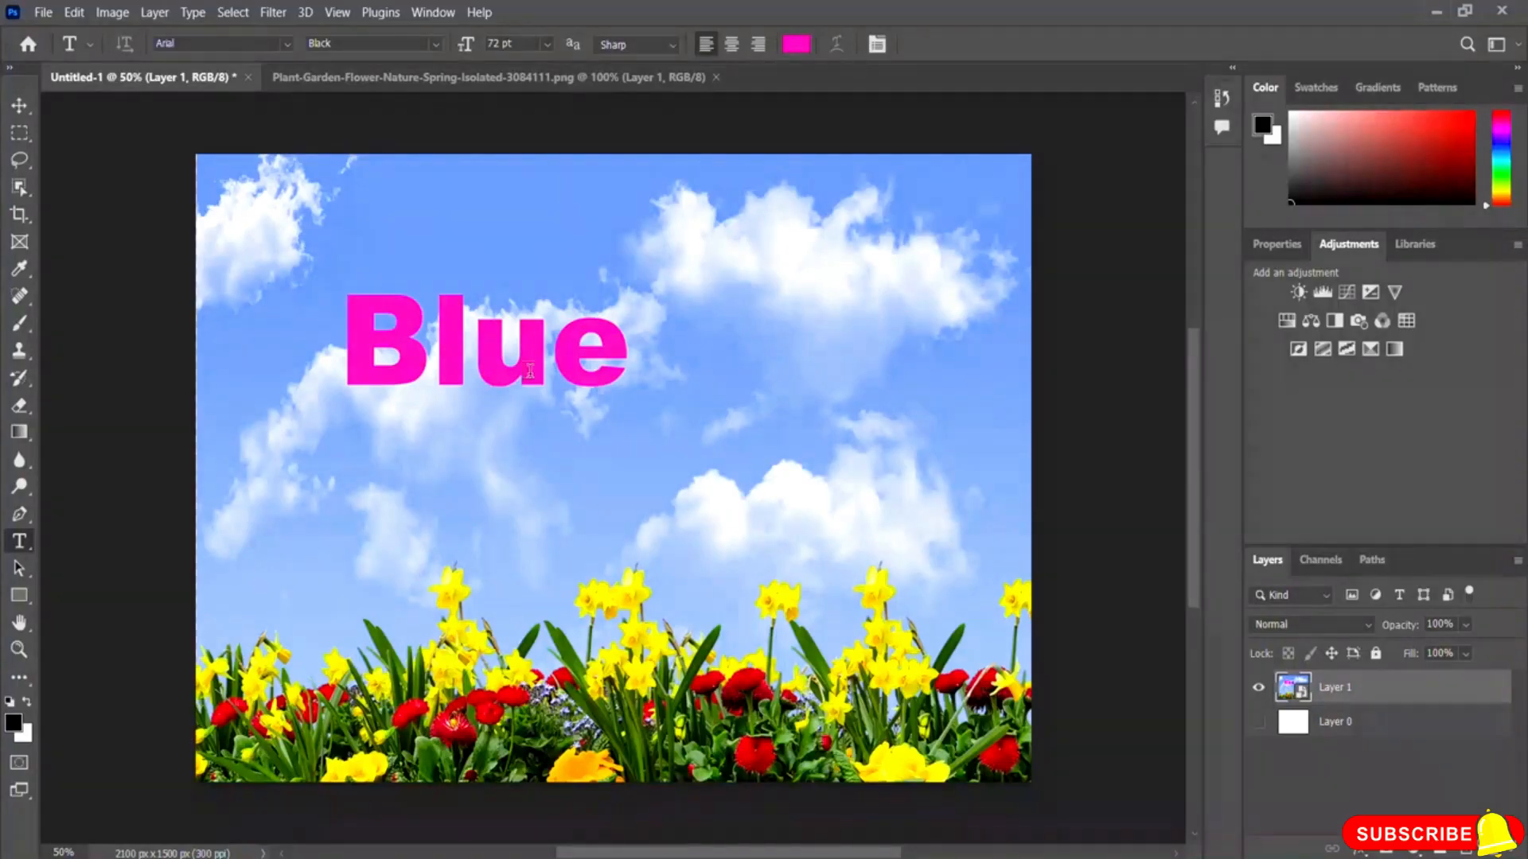
Step: Reopen the smart object's contents and select its flower layer
double_click(1302, 697)
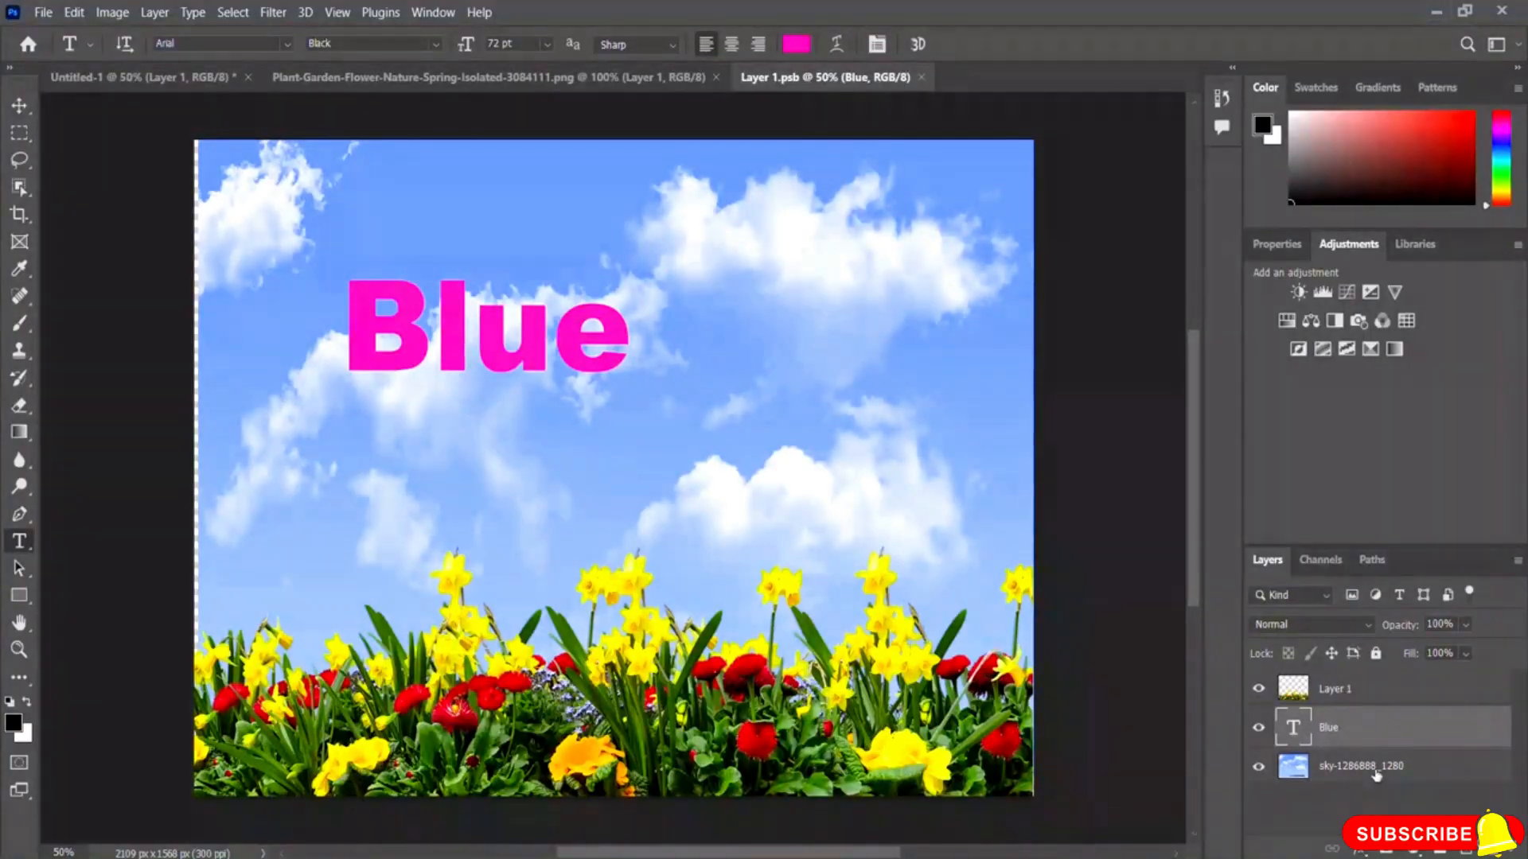
click(1340, 697)
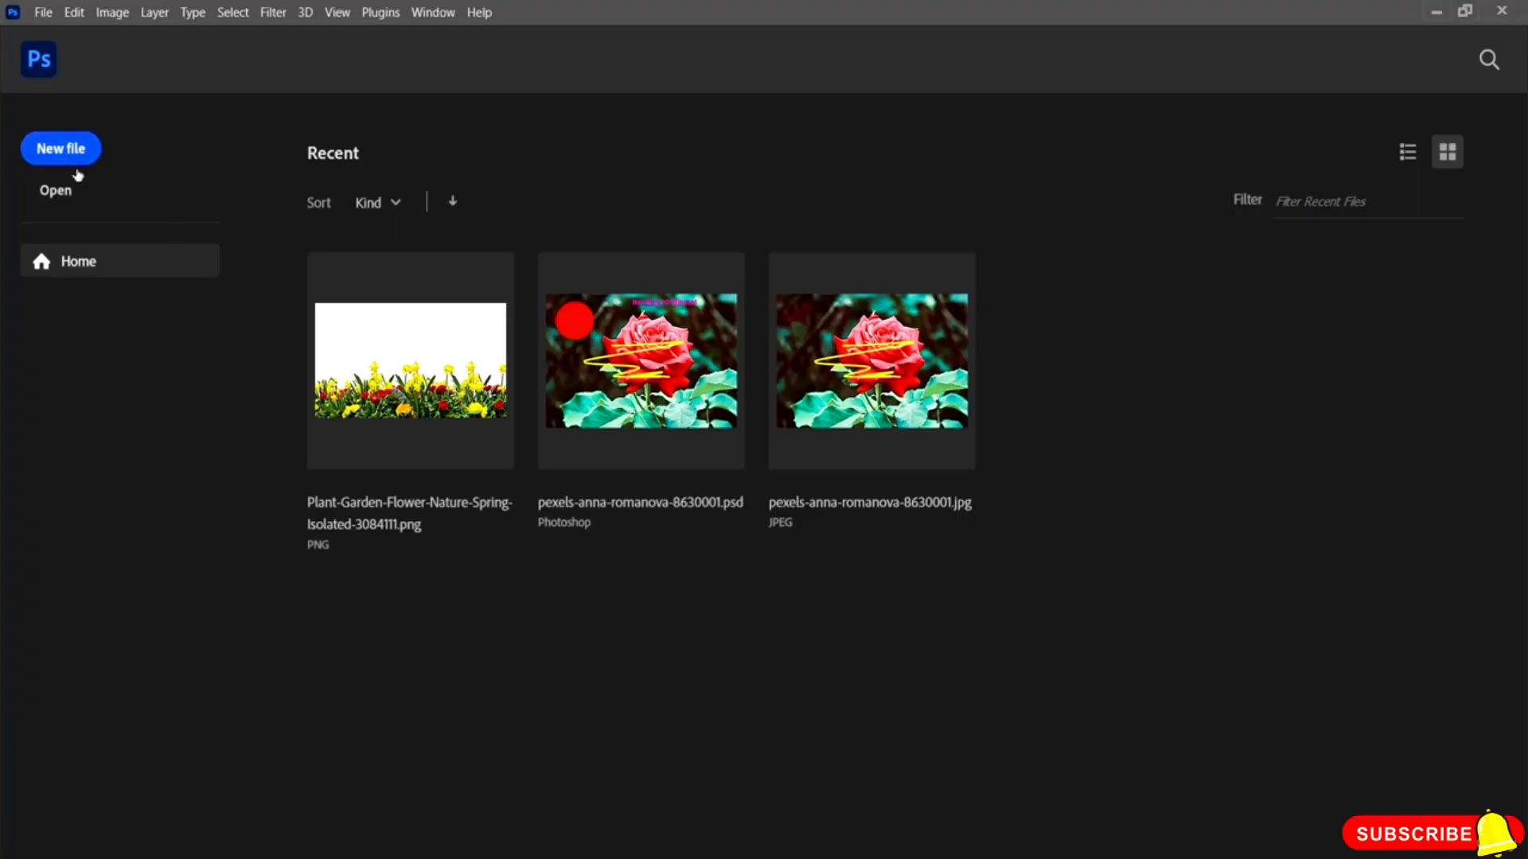
Step: Create a new document with the default 7 x 5 in, 300 ppi preset
click(77, 158)
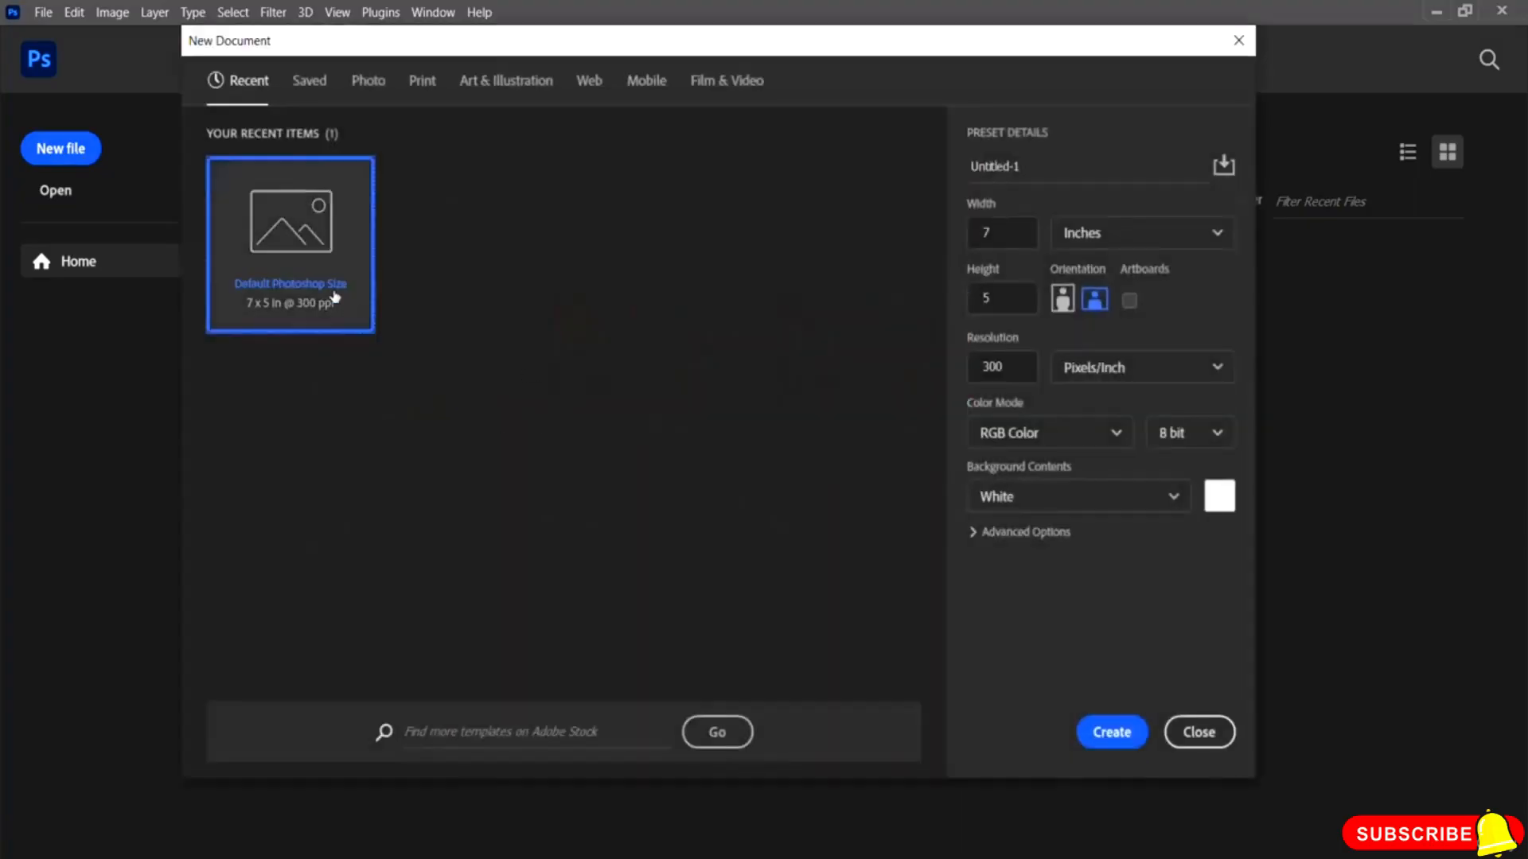
click(1113, 742)
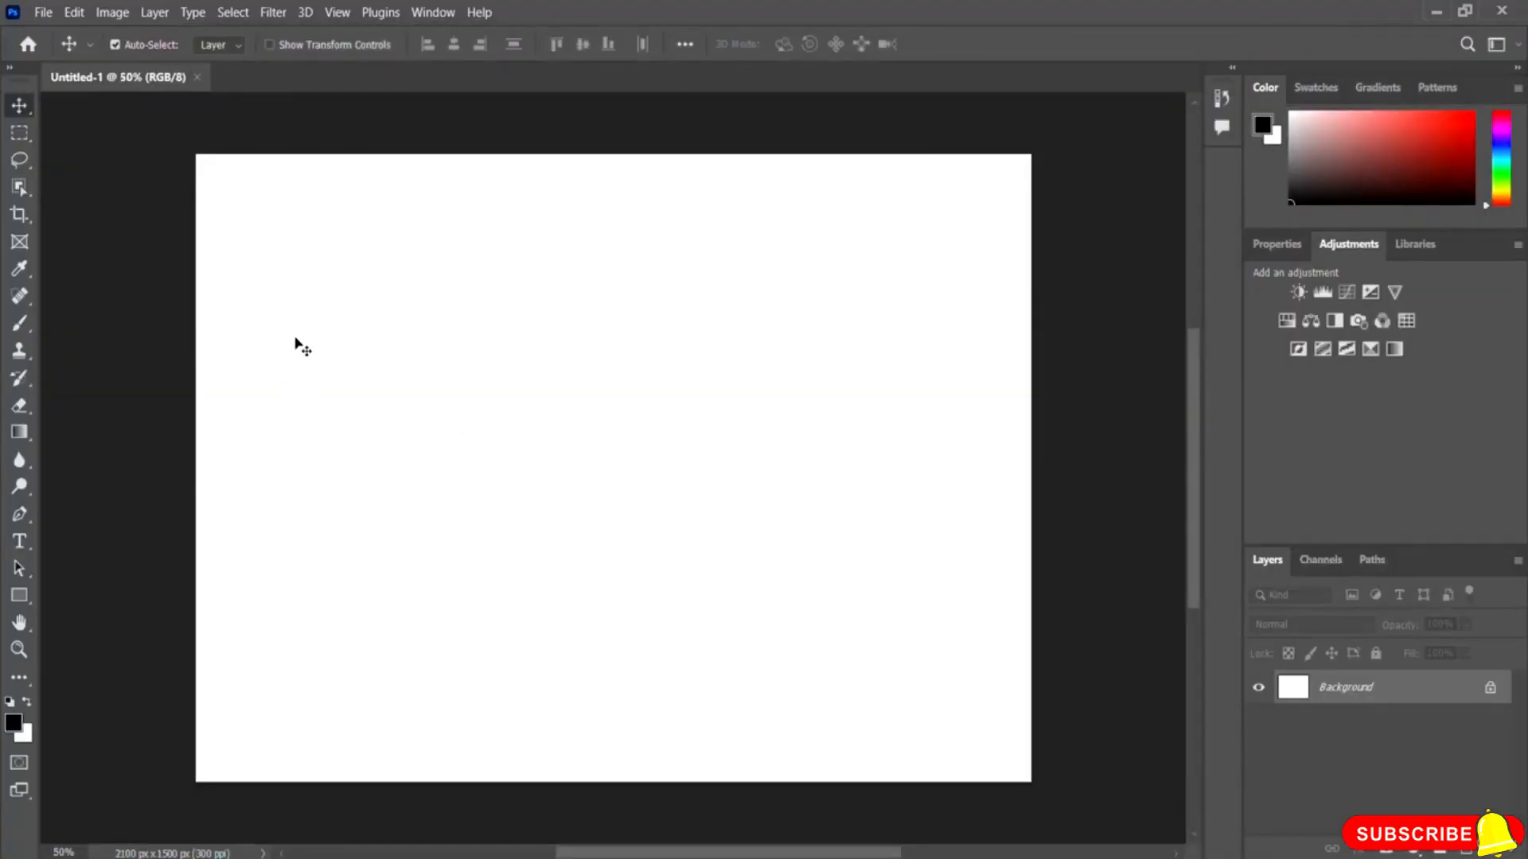
Step: Fill the background with black-to-white gradients in several directions, ending diagonally from top right to bottom left
click(20, 434)
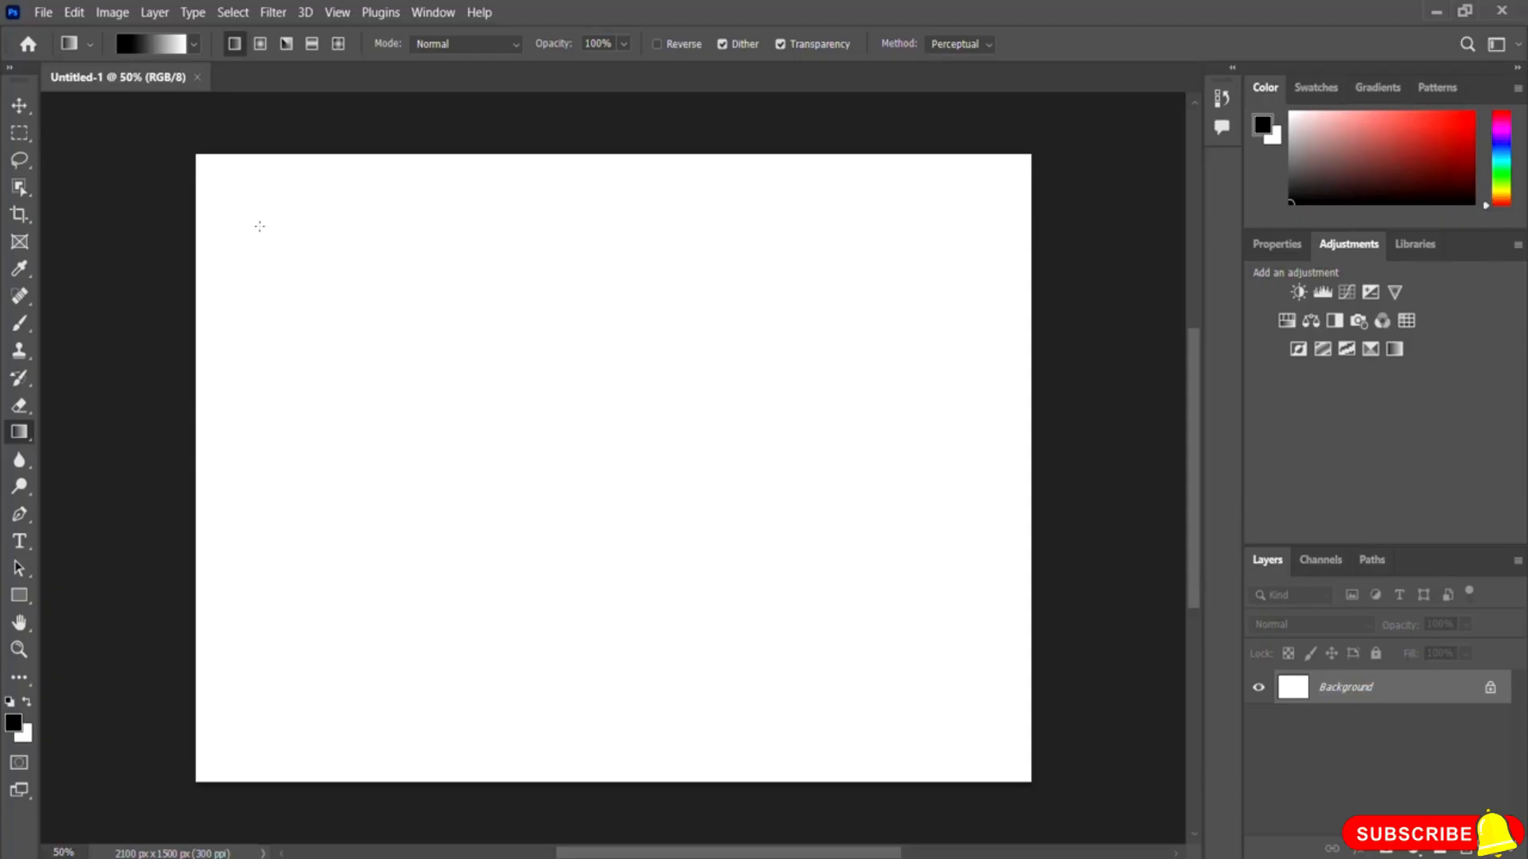
drag(233, 193, 740, 603)
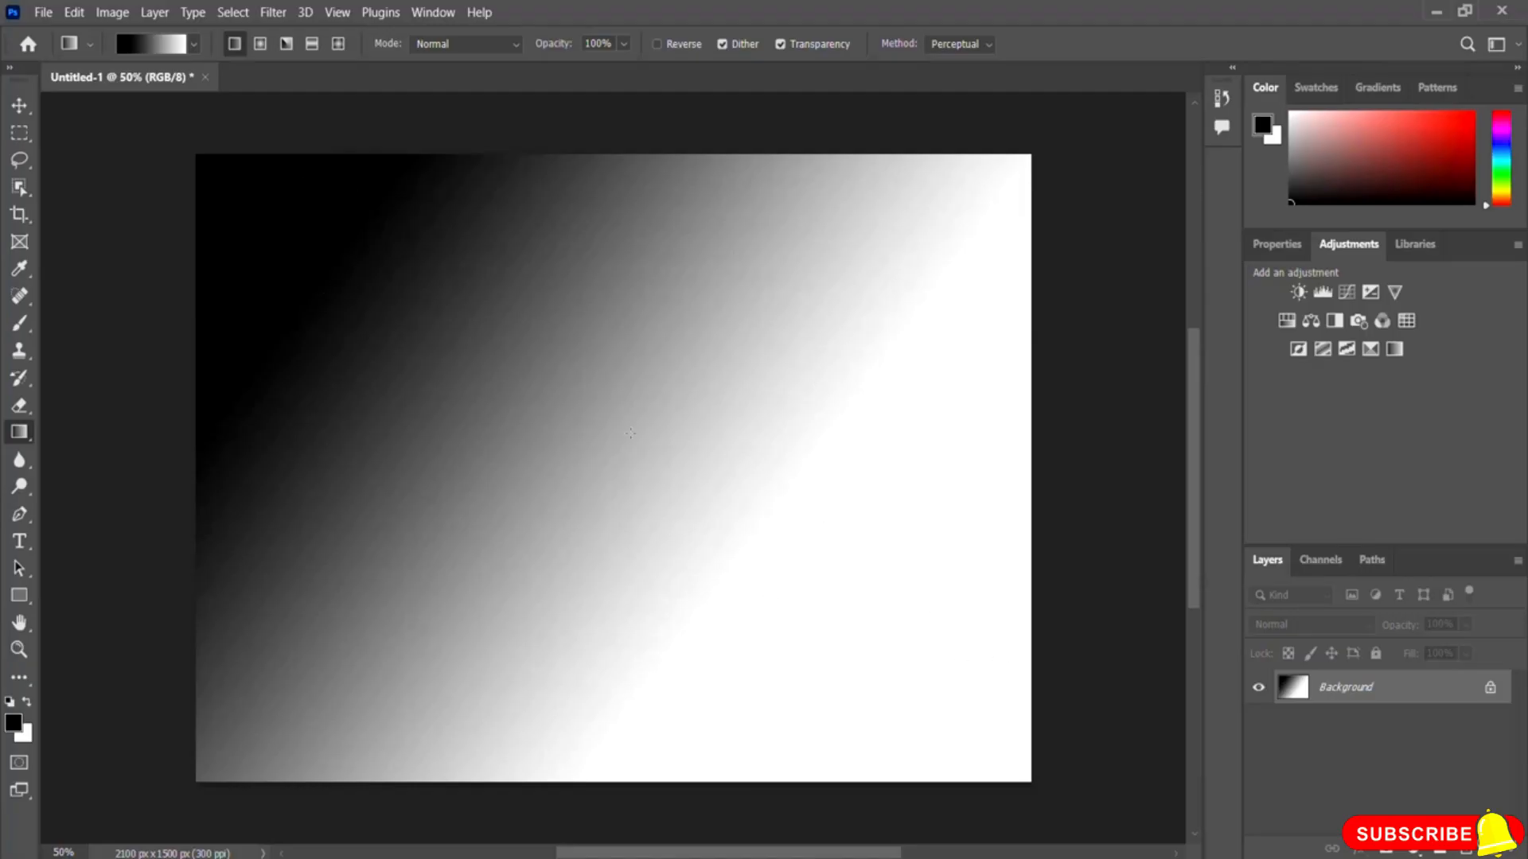
drag(625, 203, 625, 694)
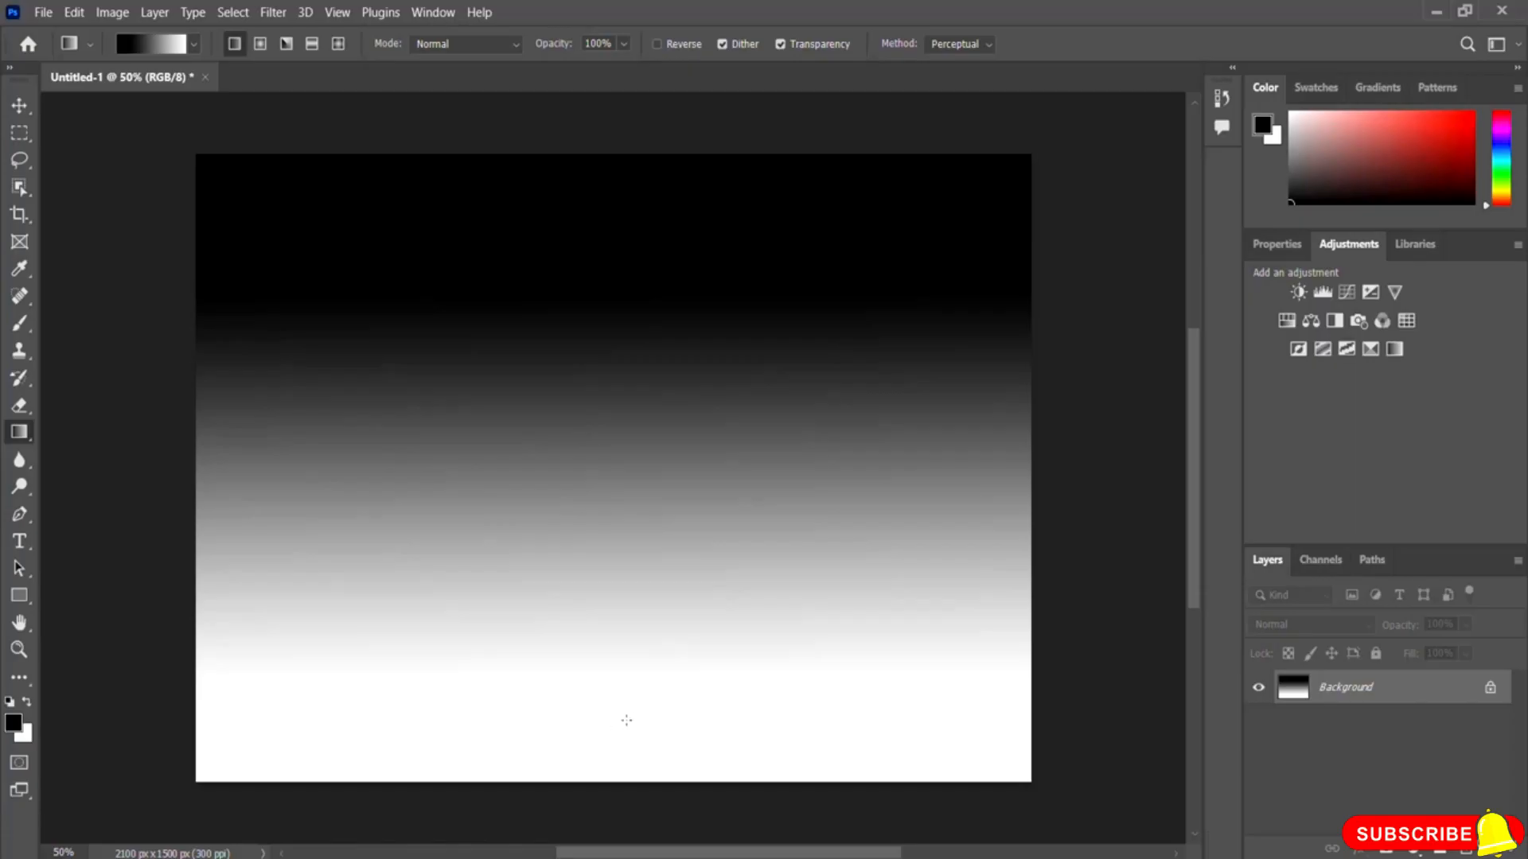
drag(629, 742, 637, 263)
drag(972, 463, 341, 464)
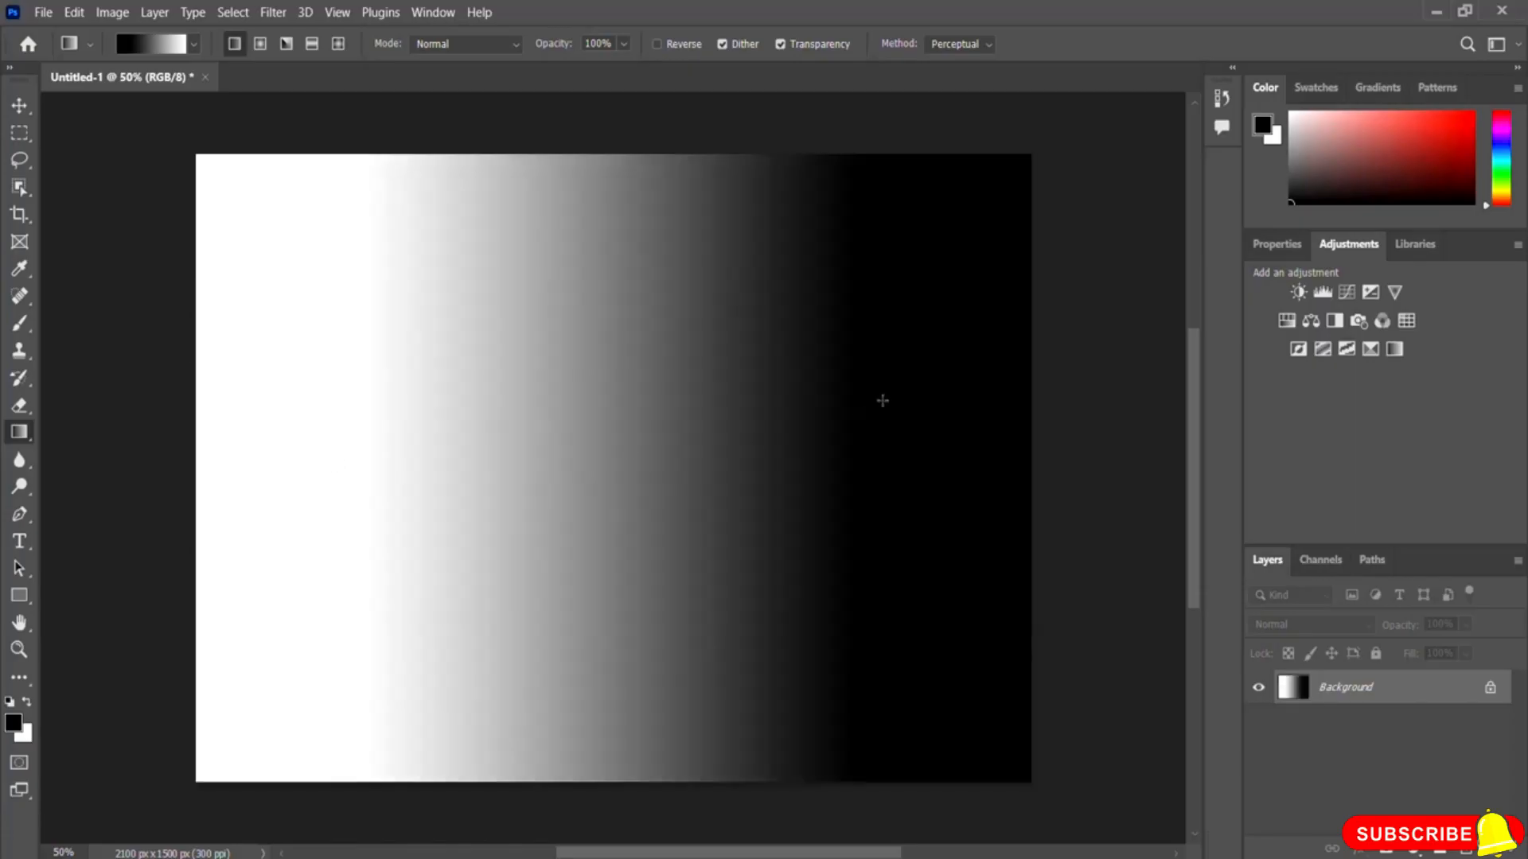
drag(965, 215, 321, 689)
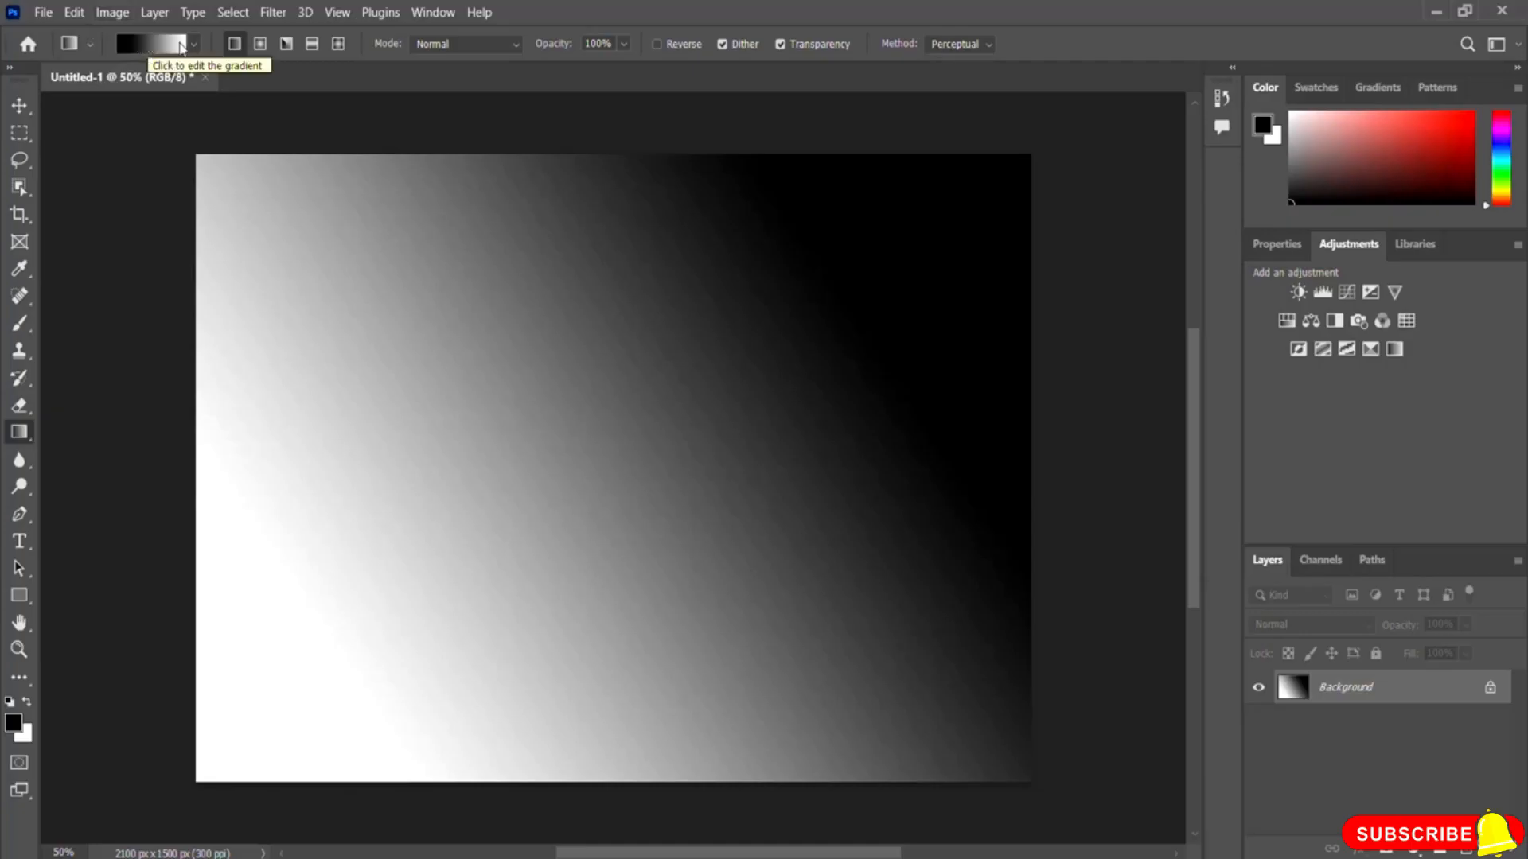
Step: Apply the Blue_13 preset from the Blues gradients and fill the background diagonally, ending from top right to bottom left
click(134, 46)
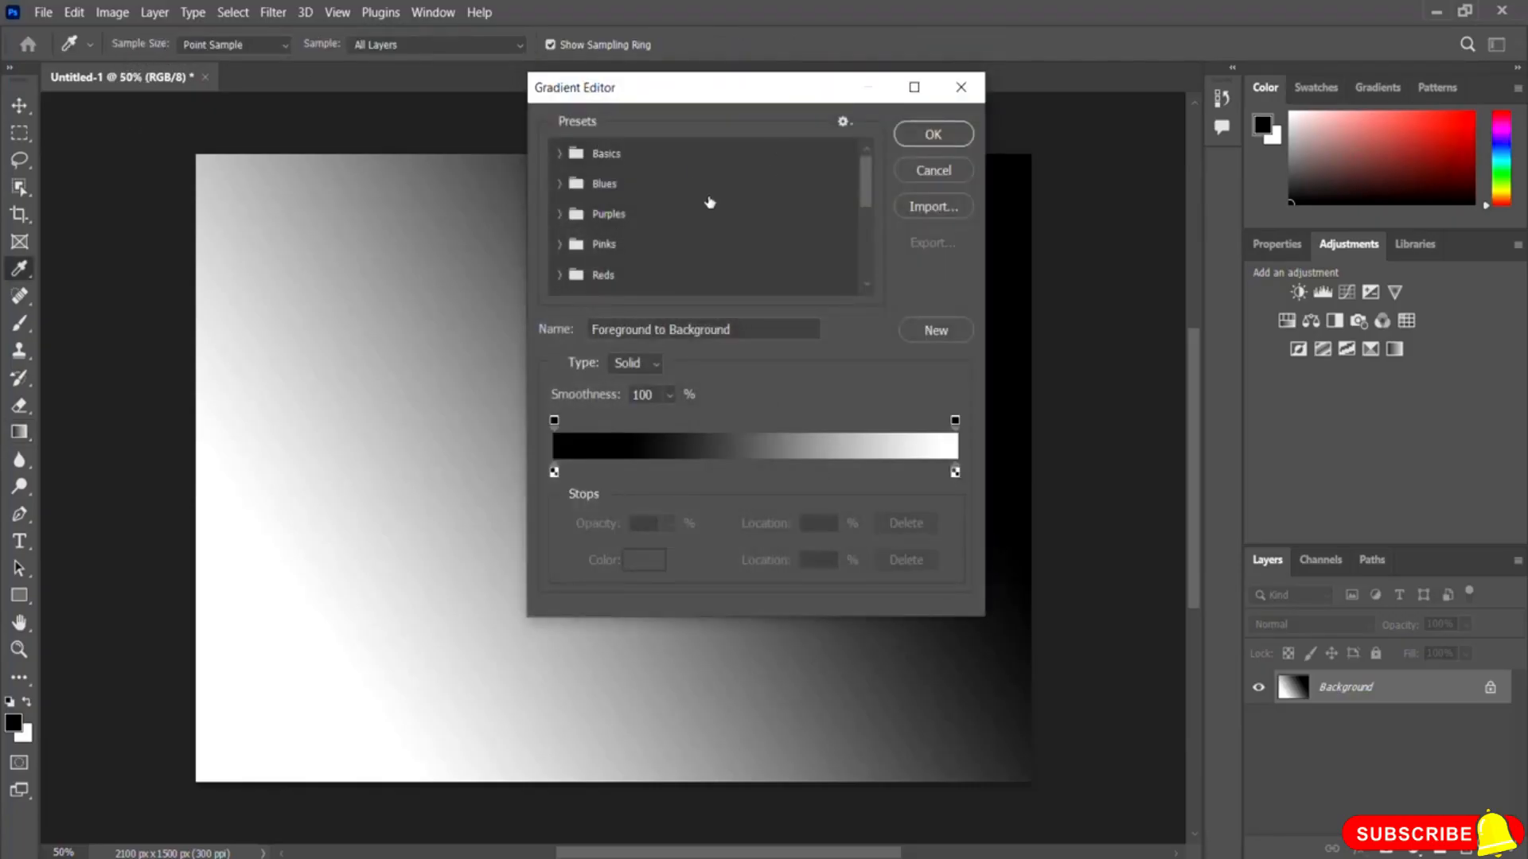
drag(682, 98, 350, 153)
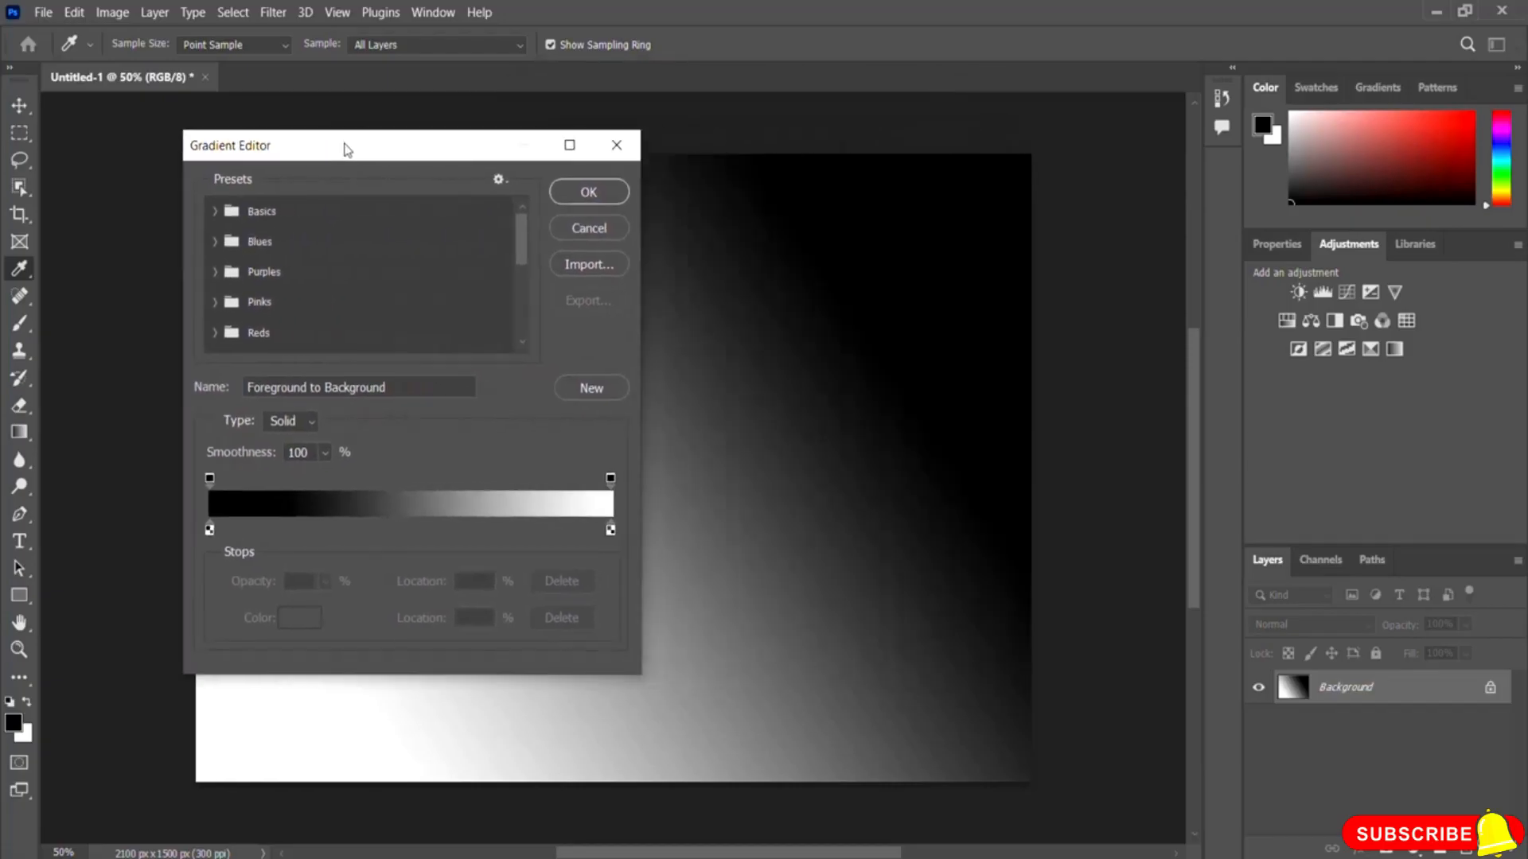
click(213, 241)
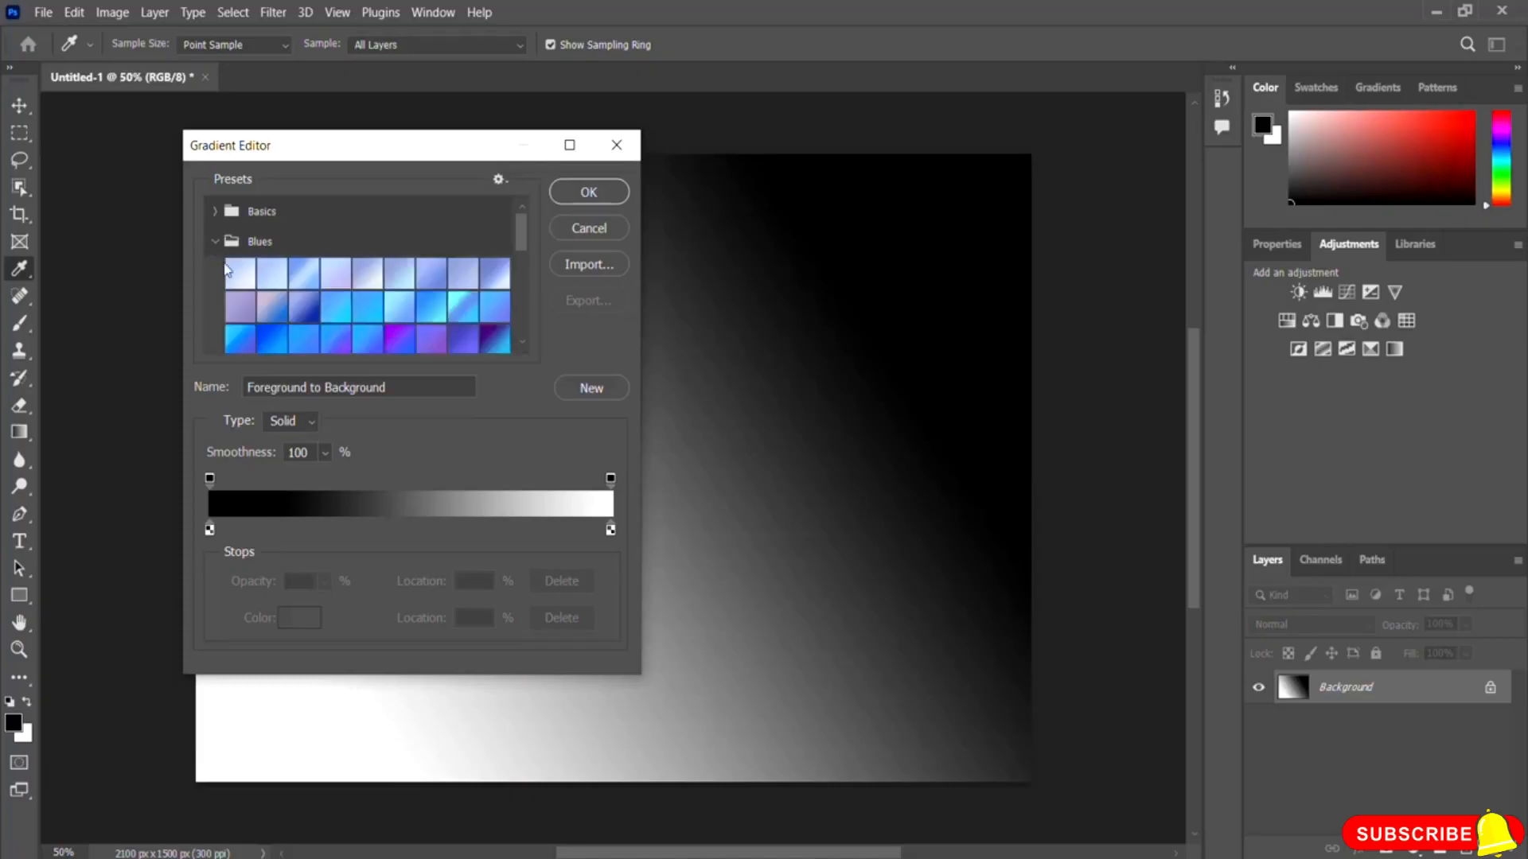
scroll(527, 265, down, 2)
scroll(528, 254, up, 1)
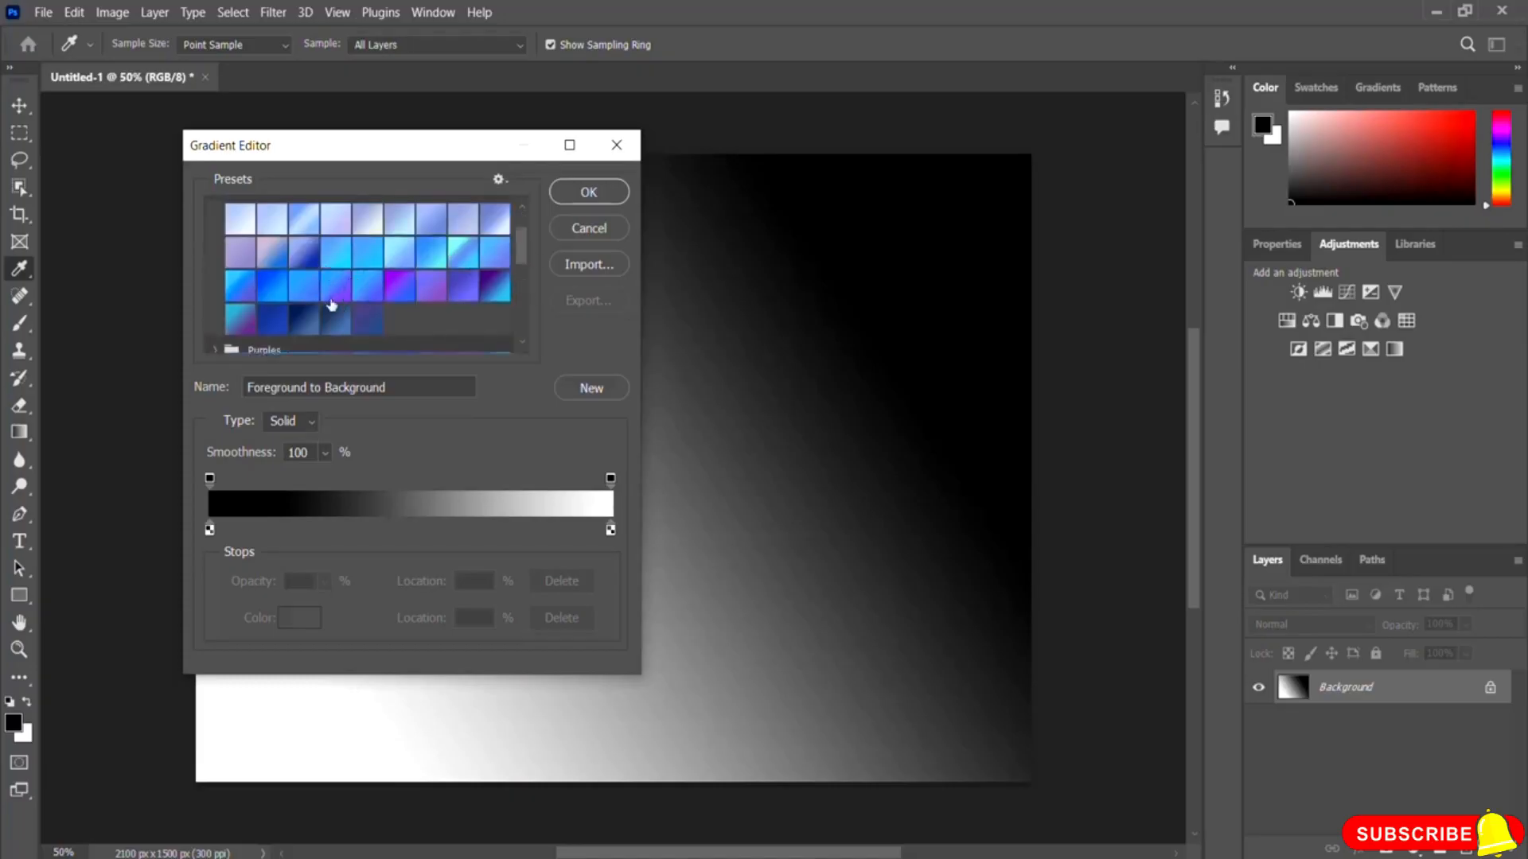
click(341, 260)
click(587, 193)
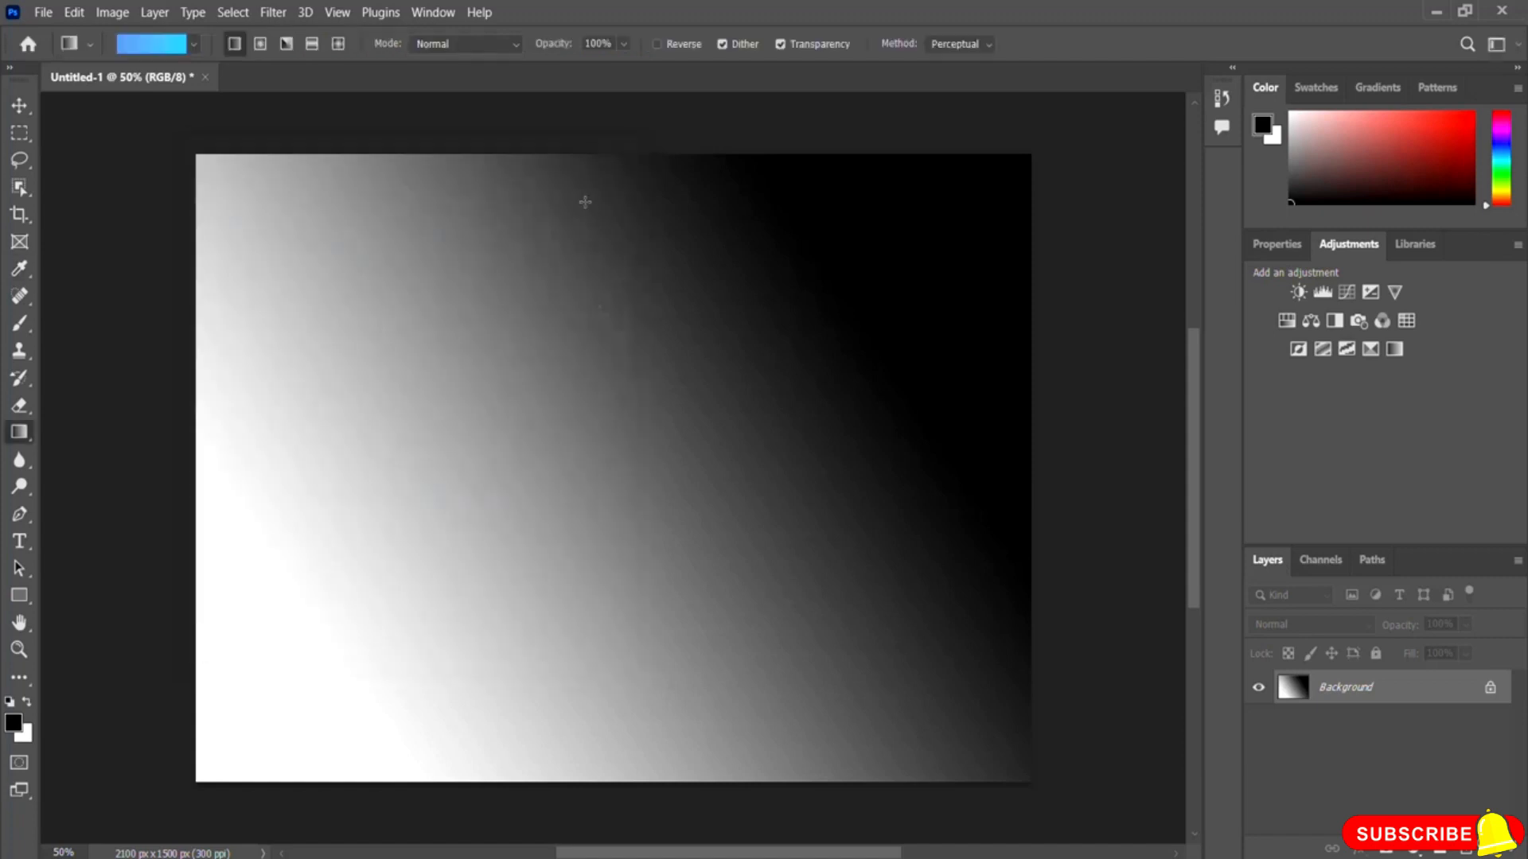
drag(297, 209, 849, 665)
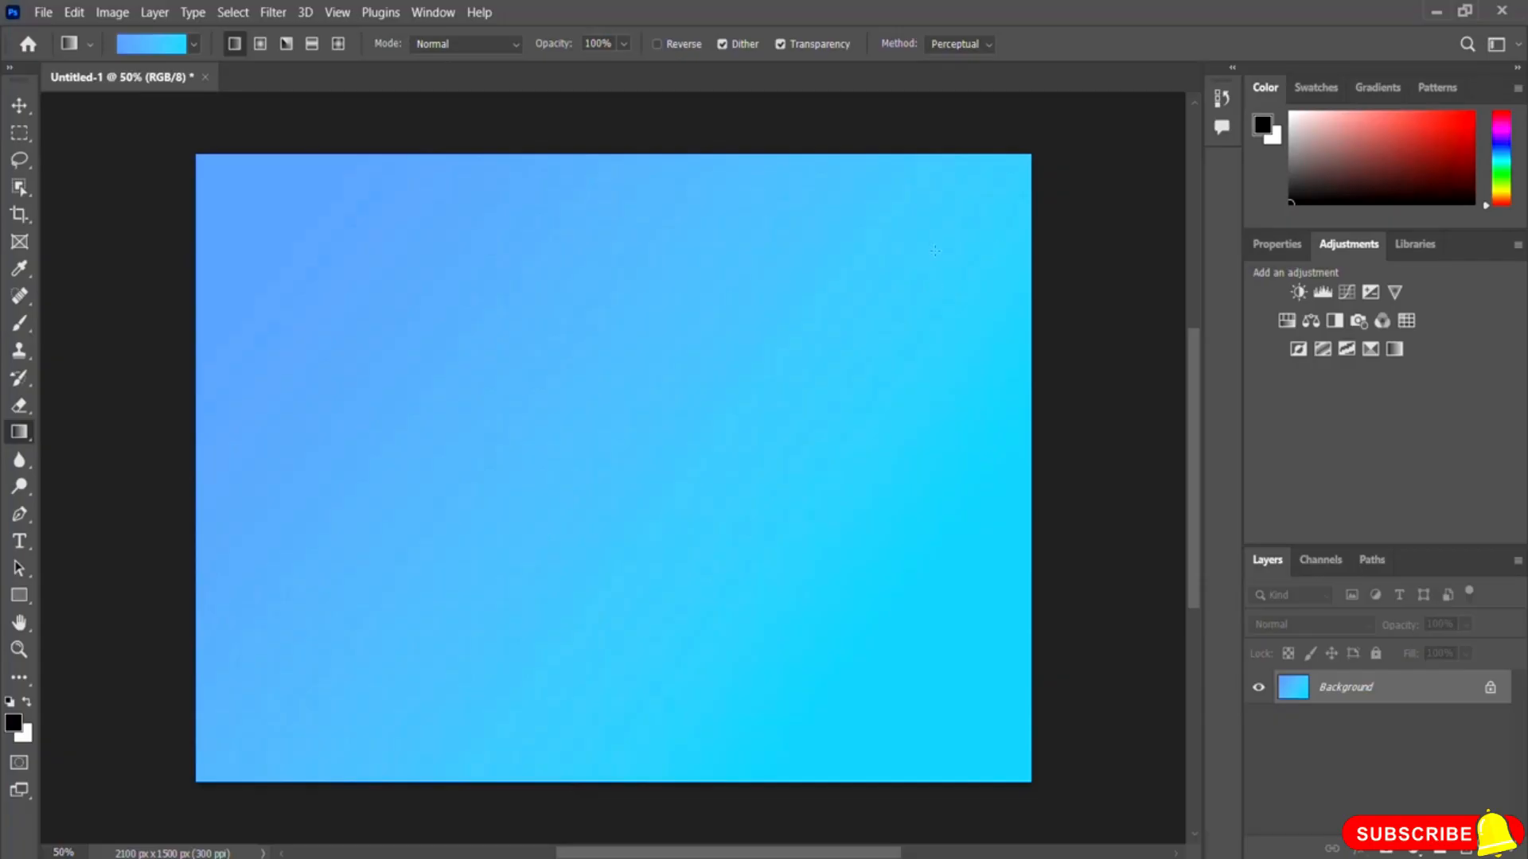
drag(951, 295, 345, 571)
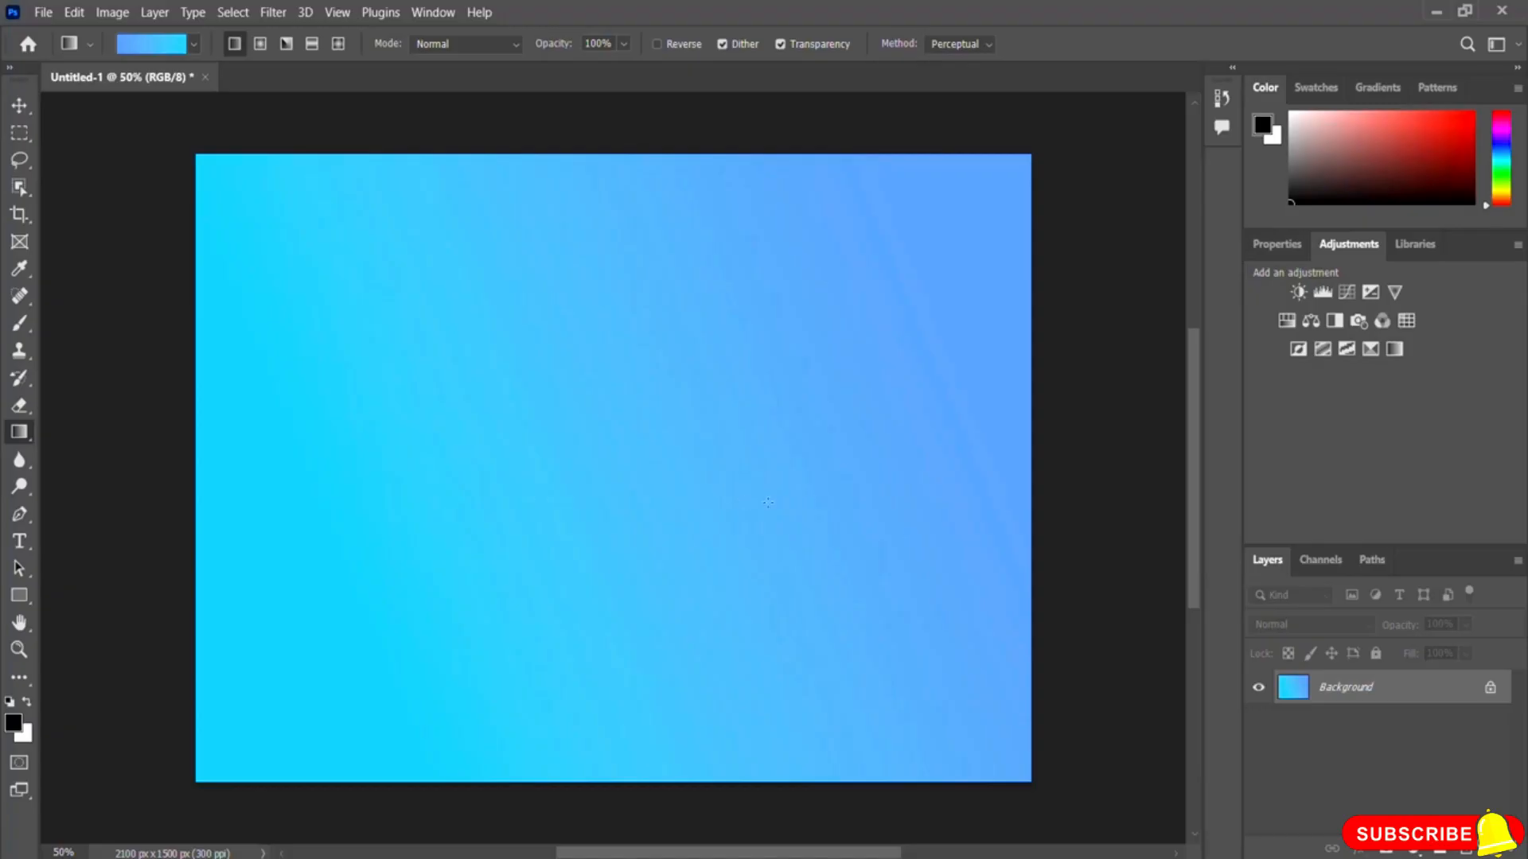
Step: Switch to the Purple_21 preset and fill the background in several directions, ending diagonally from top left to bottom right
click(165, 44)
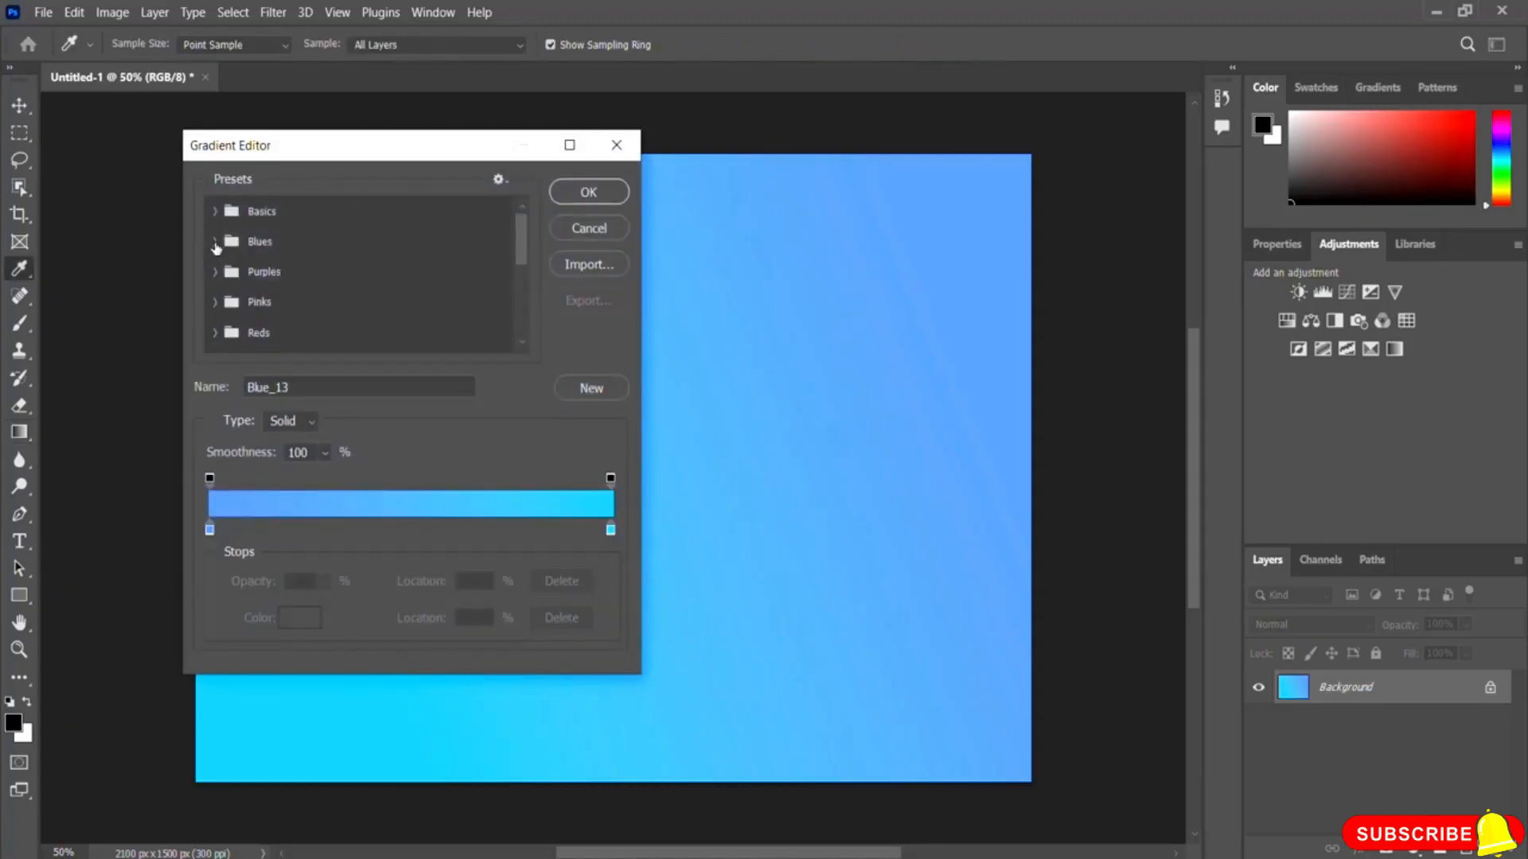
click(215, 271)
mouse_move(521, 237)
mouse_down()
mouse_move(523, 287)
mouse_move(522, 256)
mouse_up()
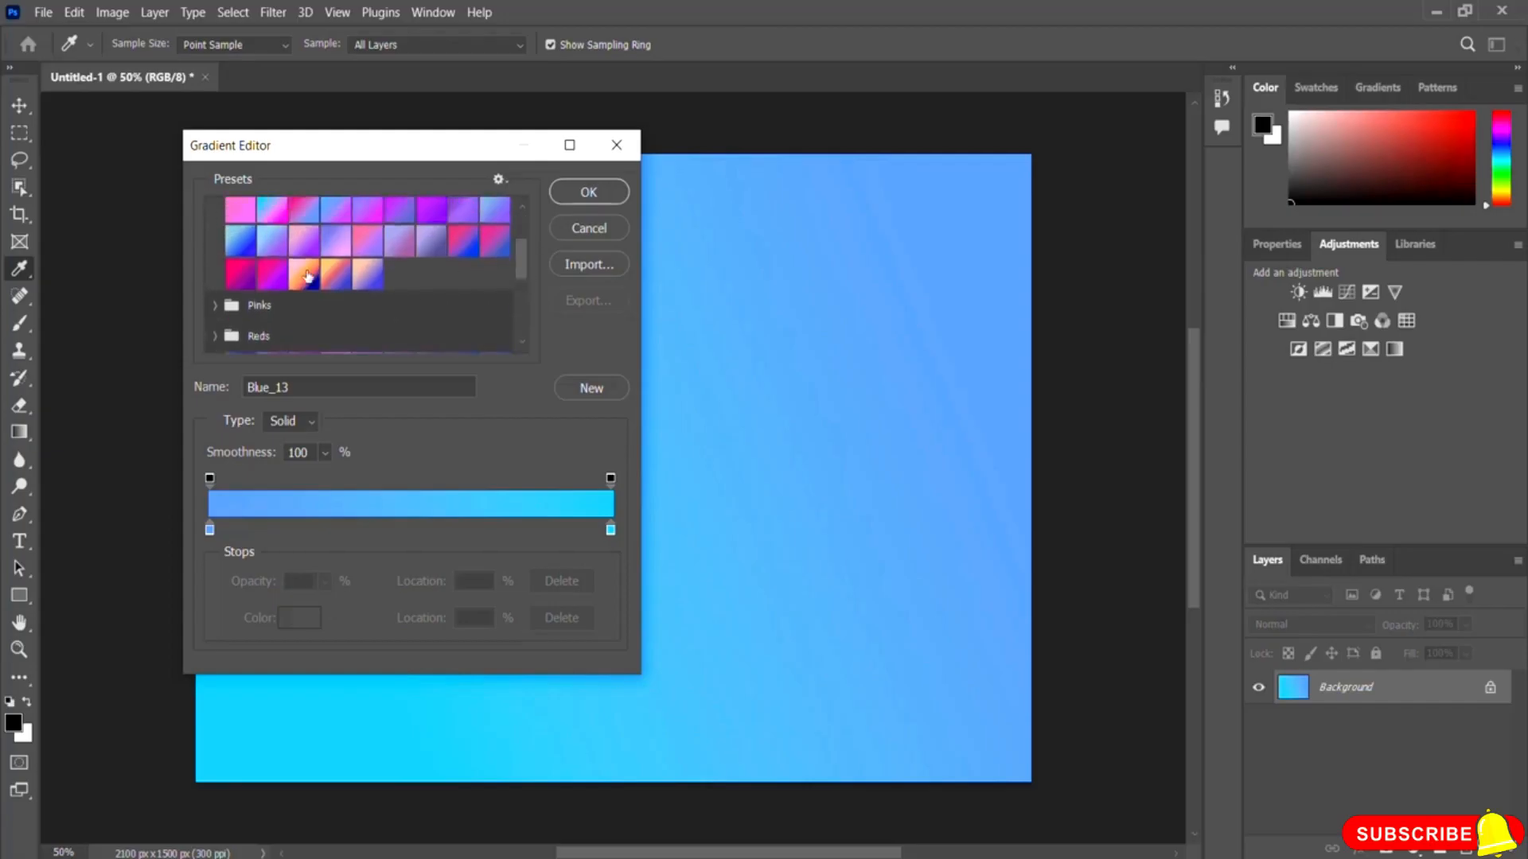
click(303, 274)
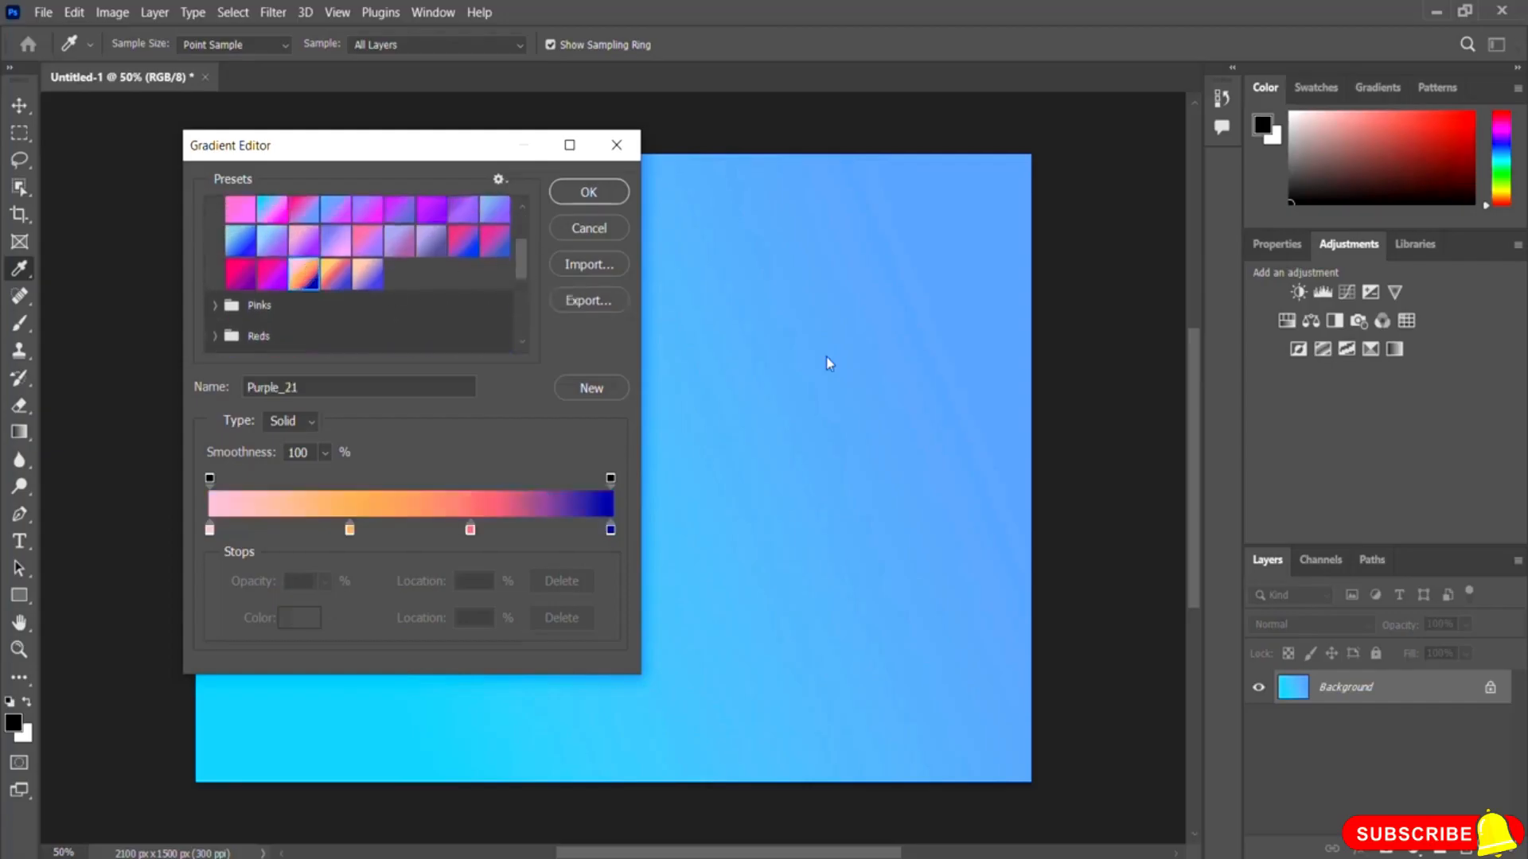
click(589, 193)
drag(932, 237, 772, 363)
drag(624, 229, 635, 582)
drag(592, 632, 582, 286)
drag(404, 284, 814, 602)
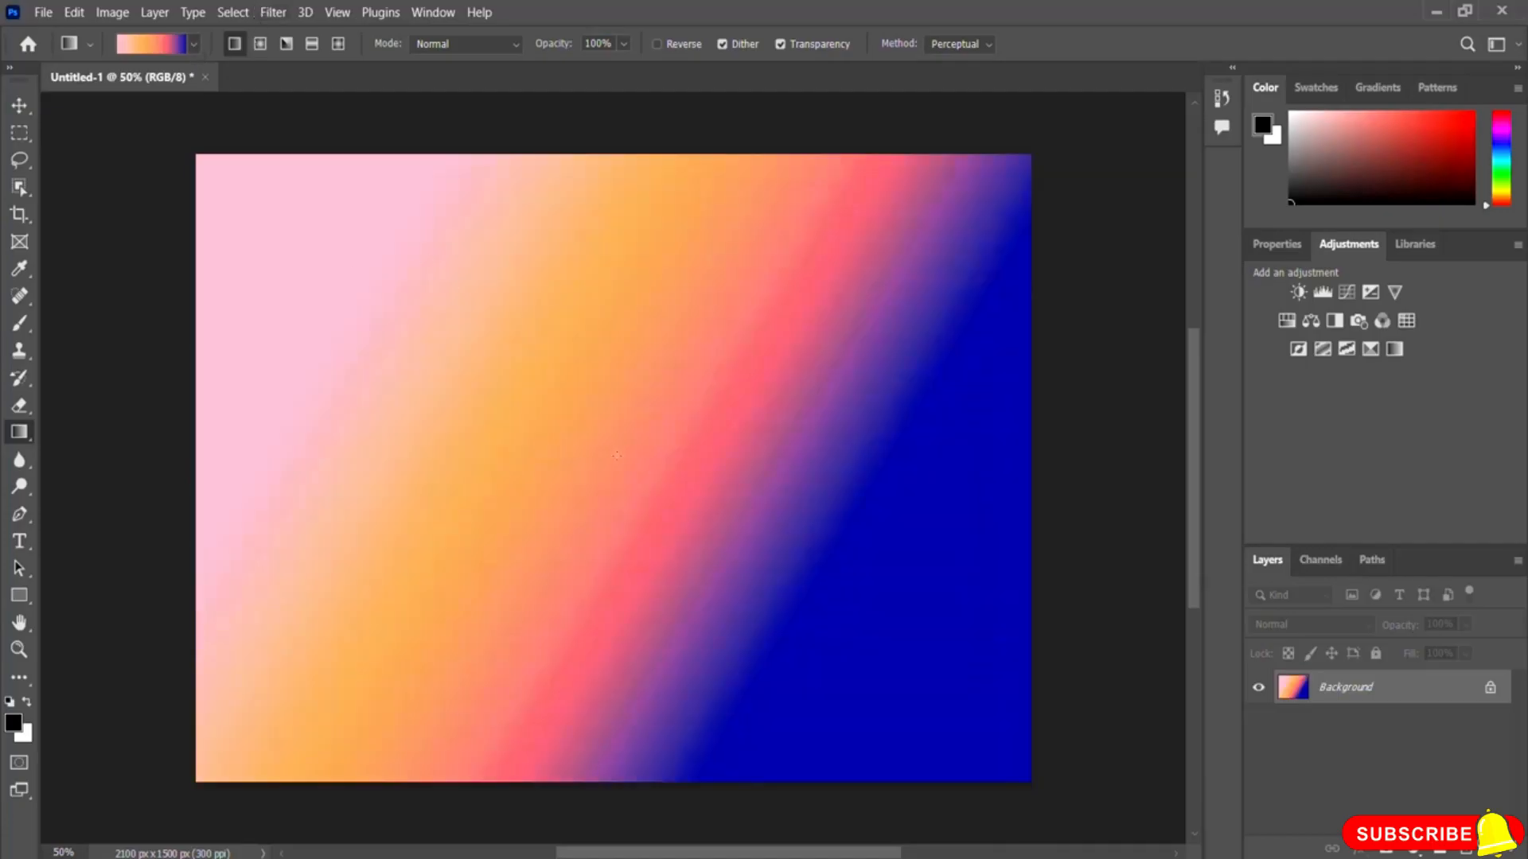
Step: Turn the Foreground to Background preset into a red-to-yellow gradient and fill the background diagonally from top left
click(147, 46)
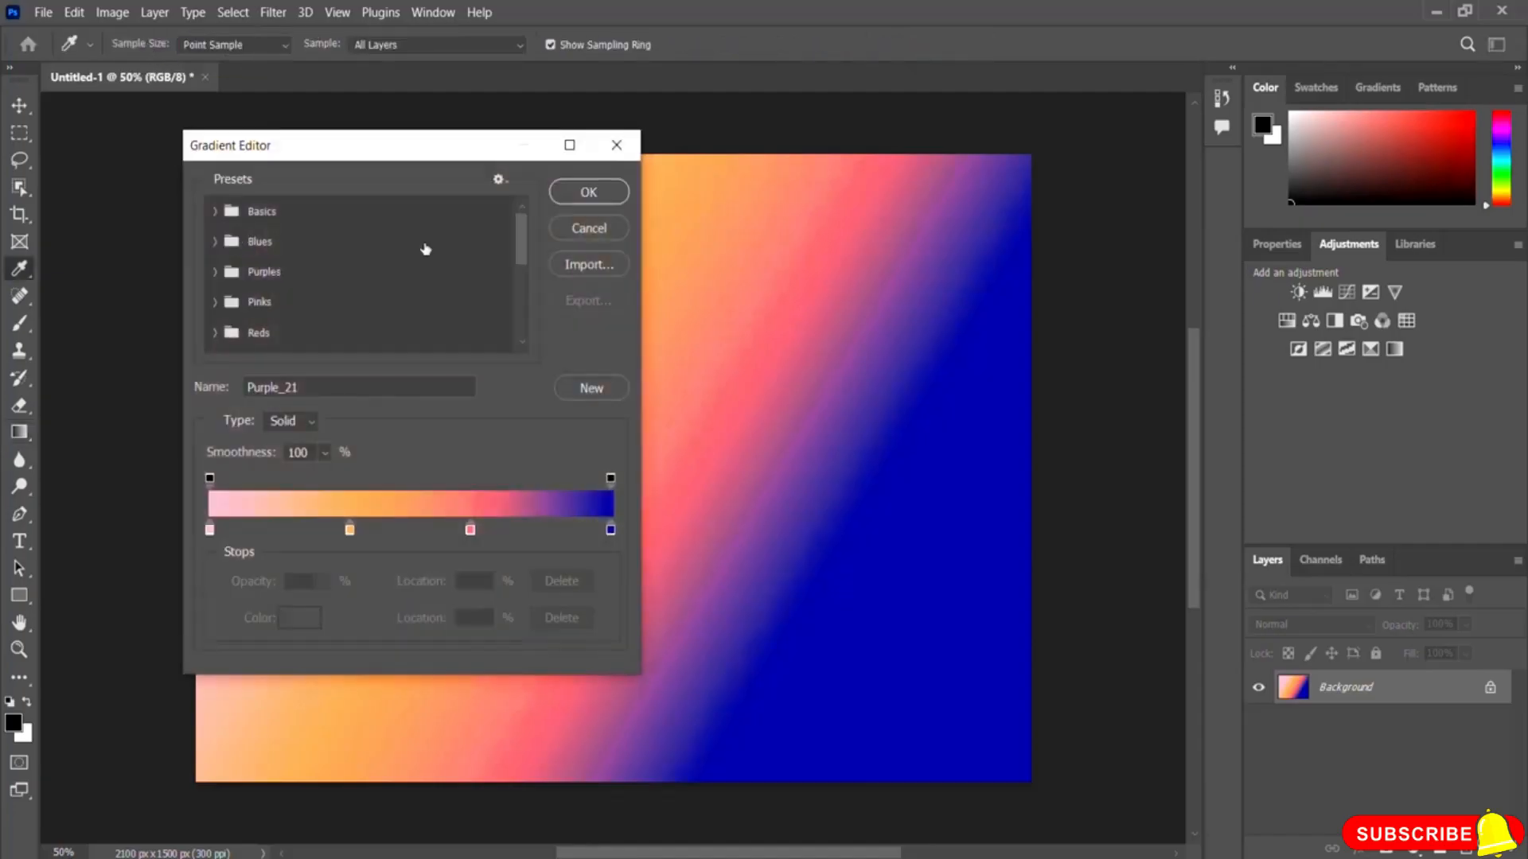
click(214, 212)
click(241, 246)
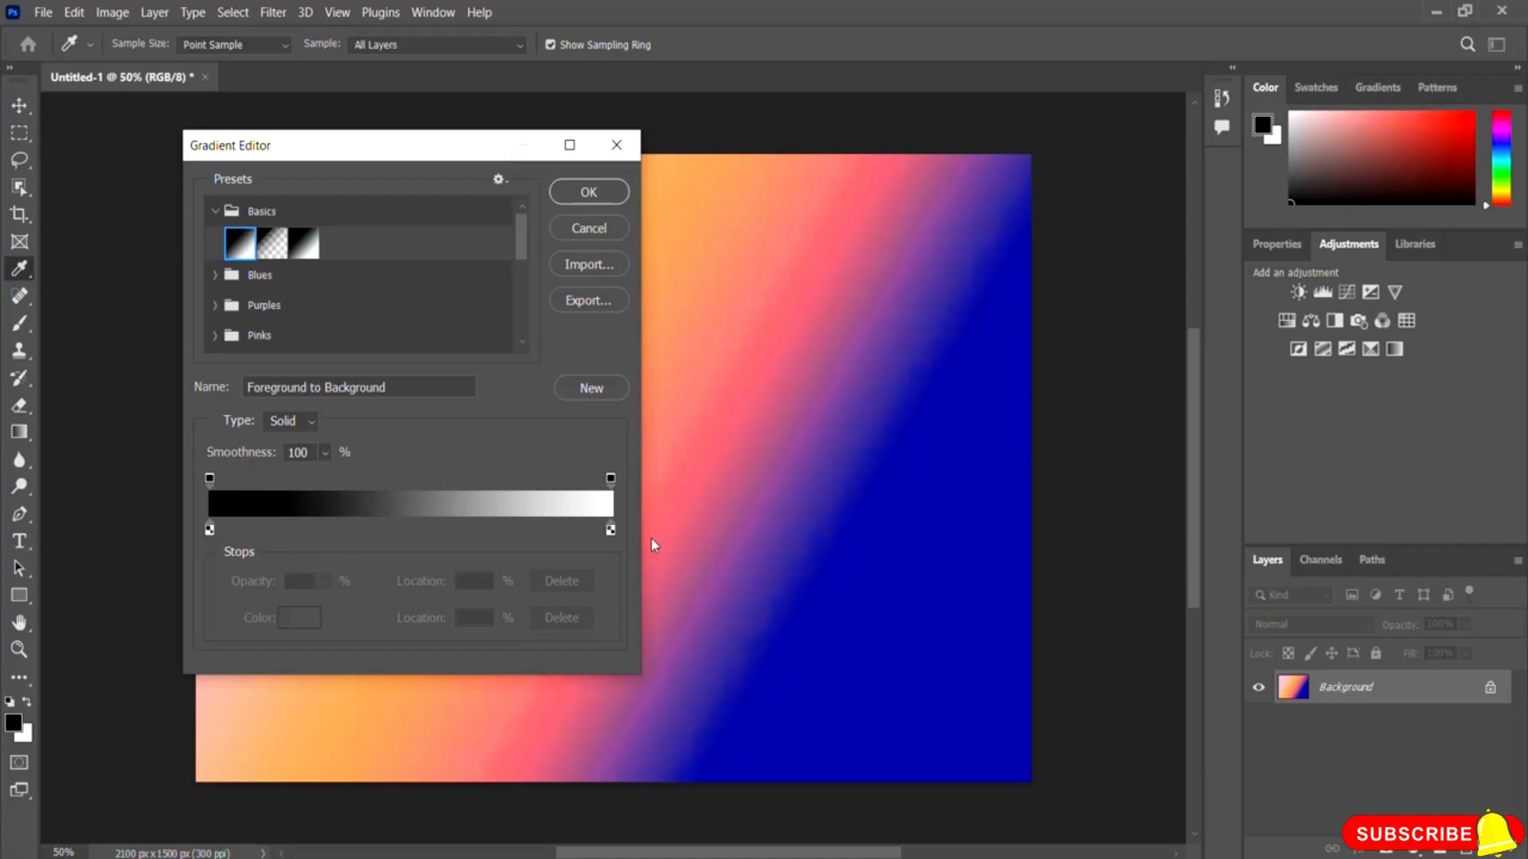
double_click(210, 530)
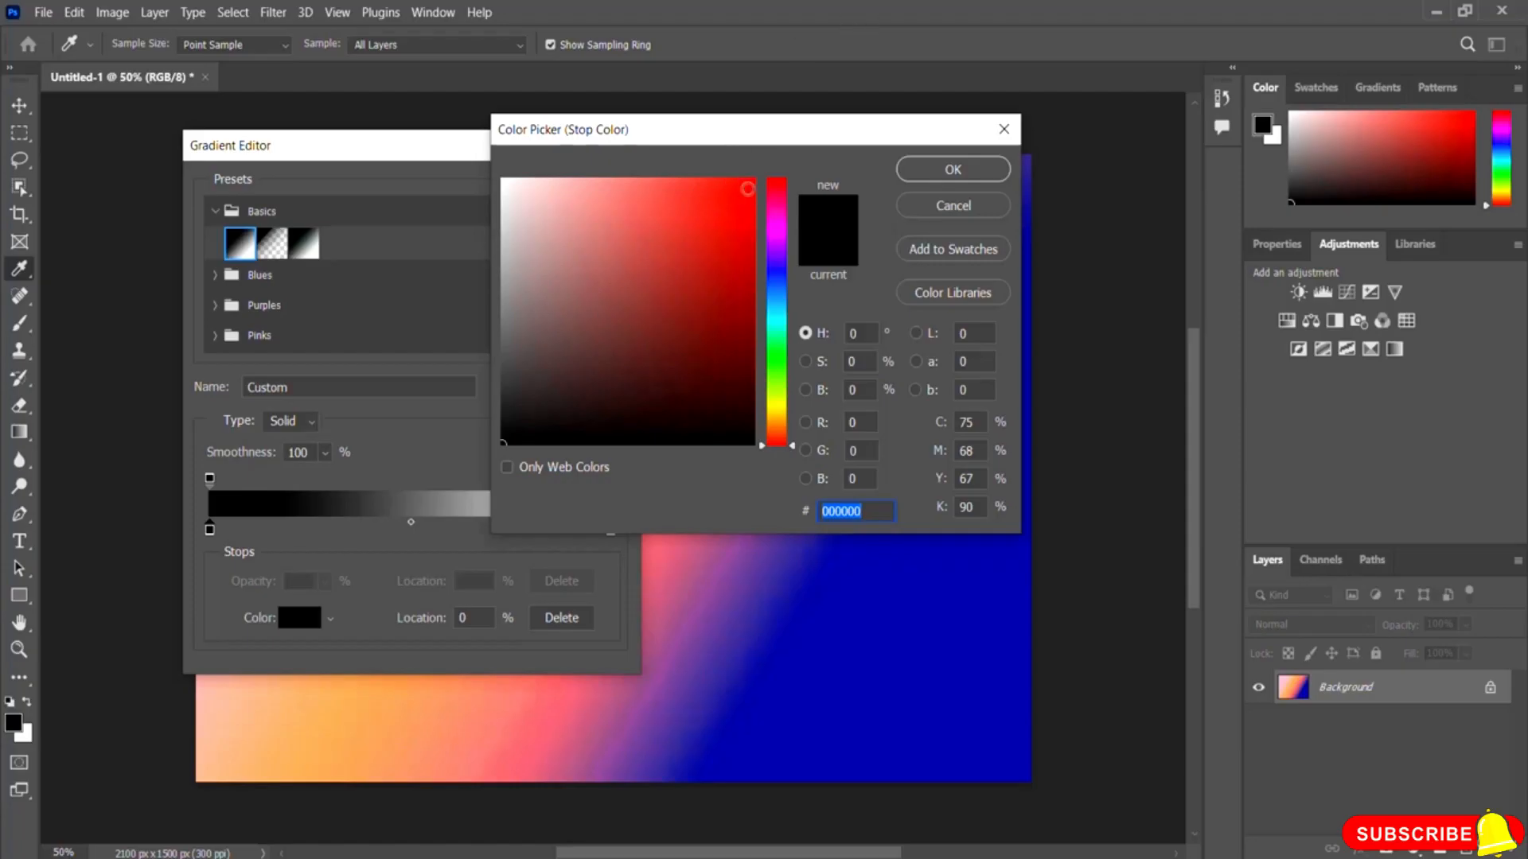
click(747, 190)
click(932, 171)
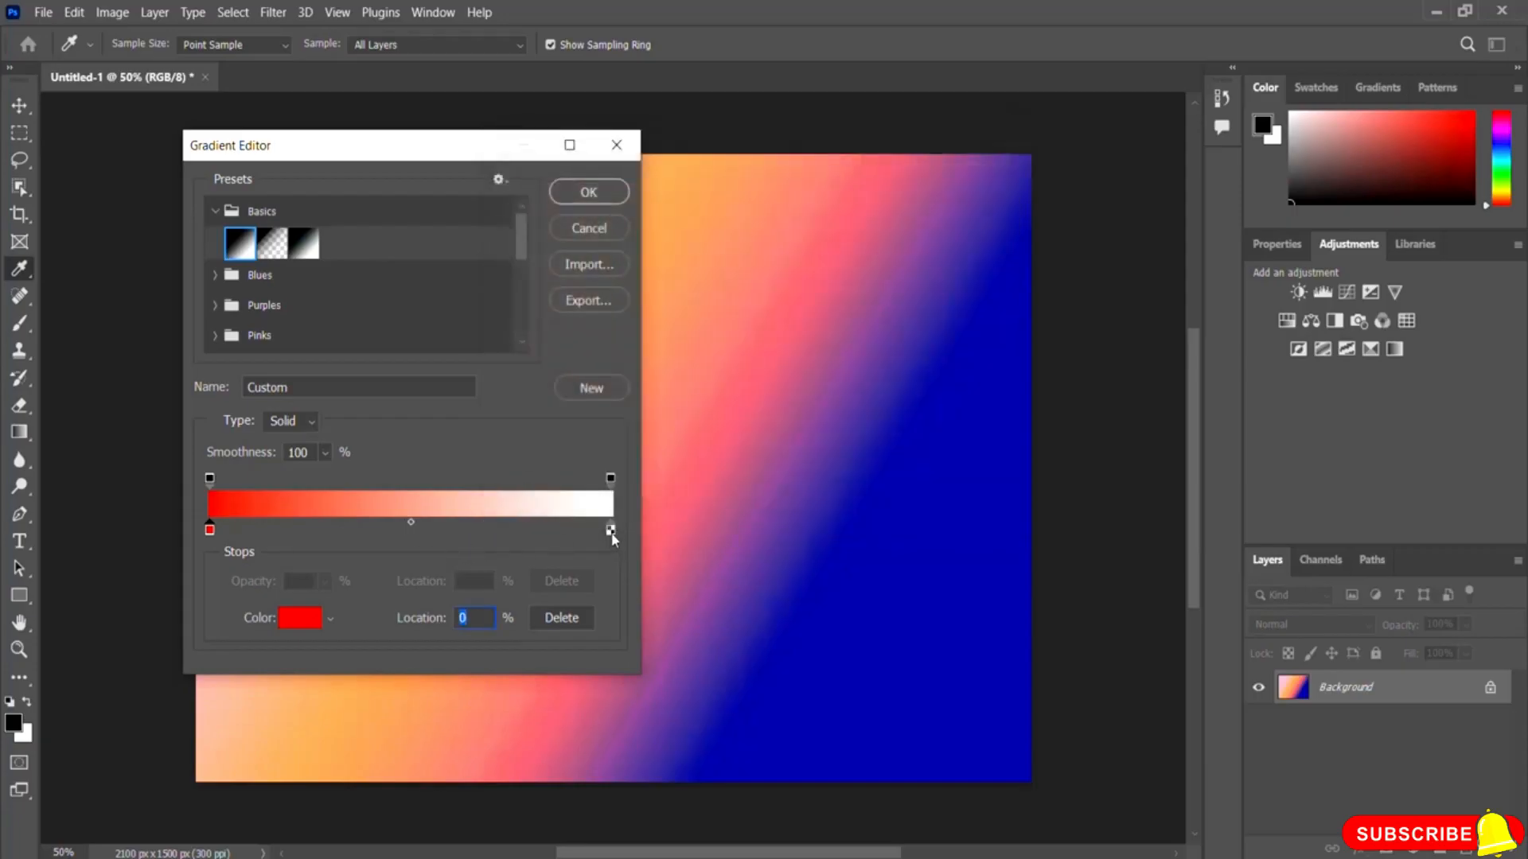
double_click(610, 530)
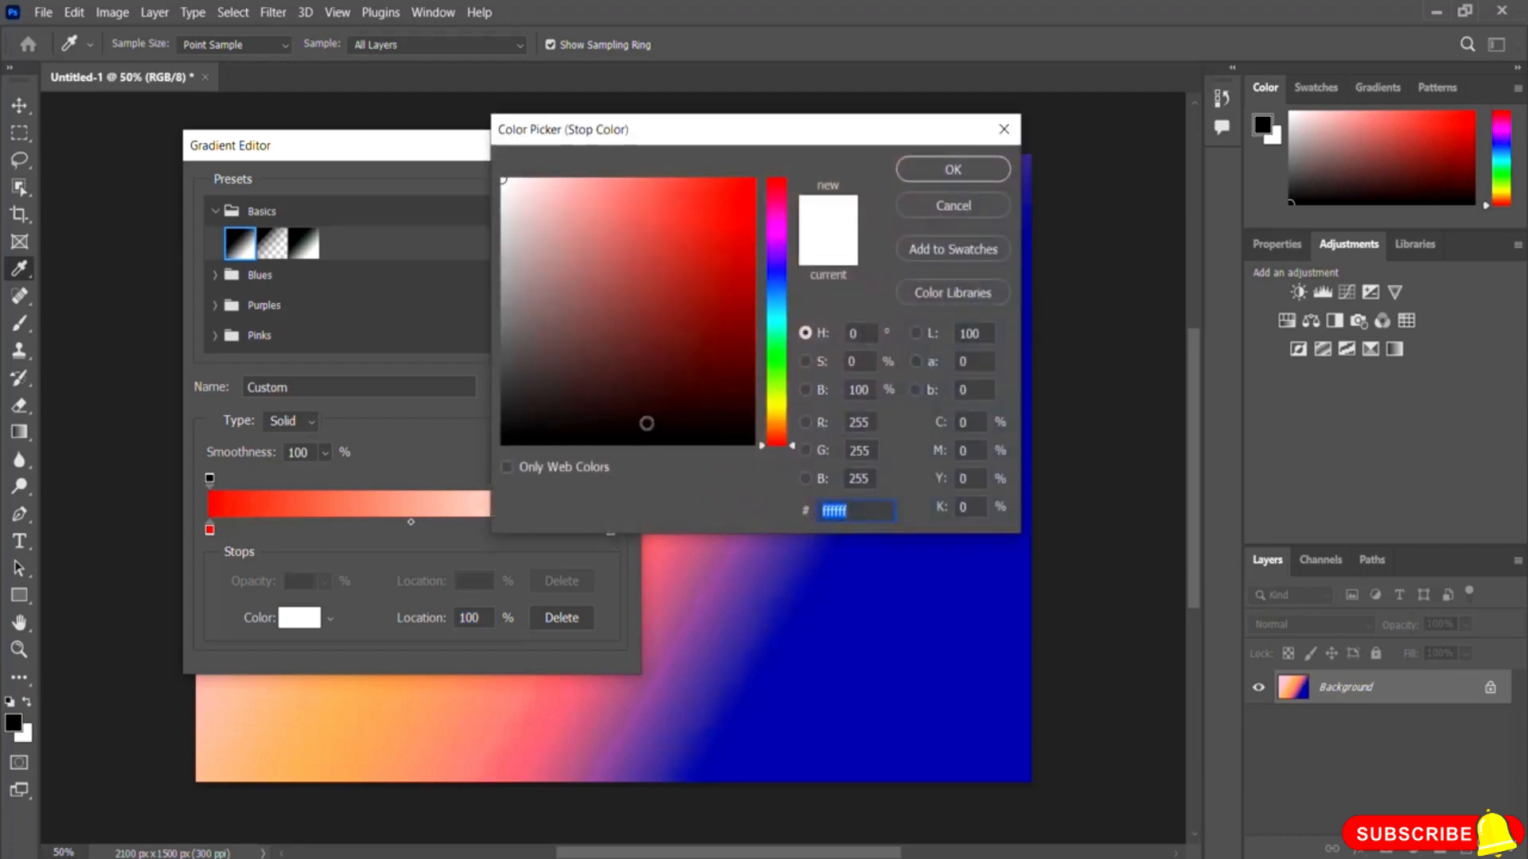
drag(777, 434, 777, 405)
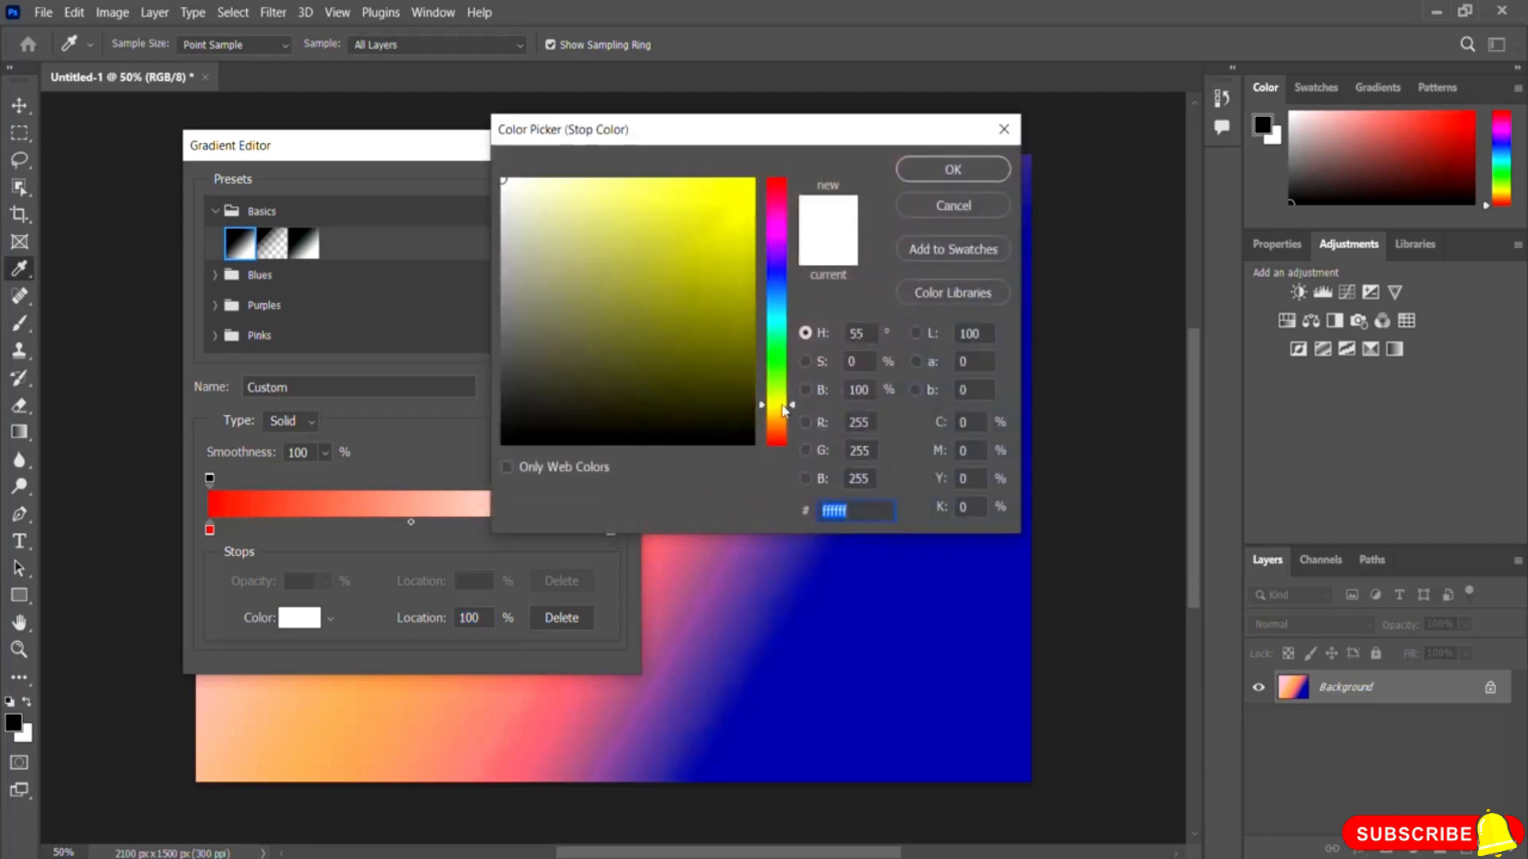
click(751, 183)
click(947, 169)
click(589, 193)
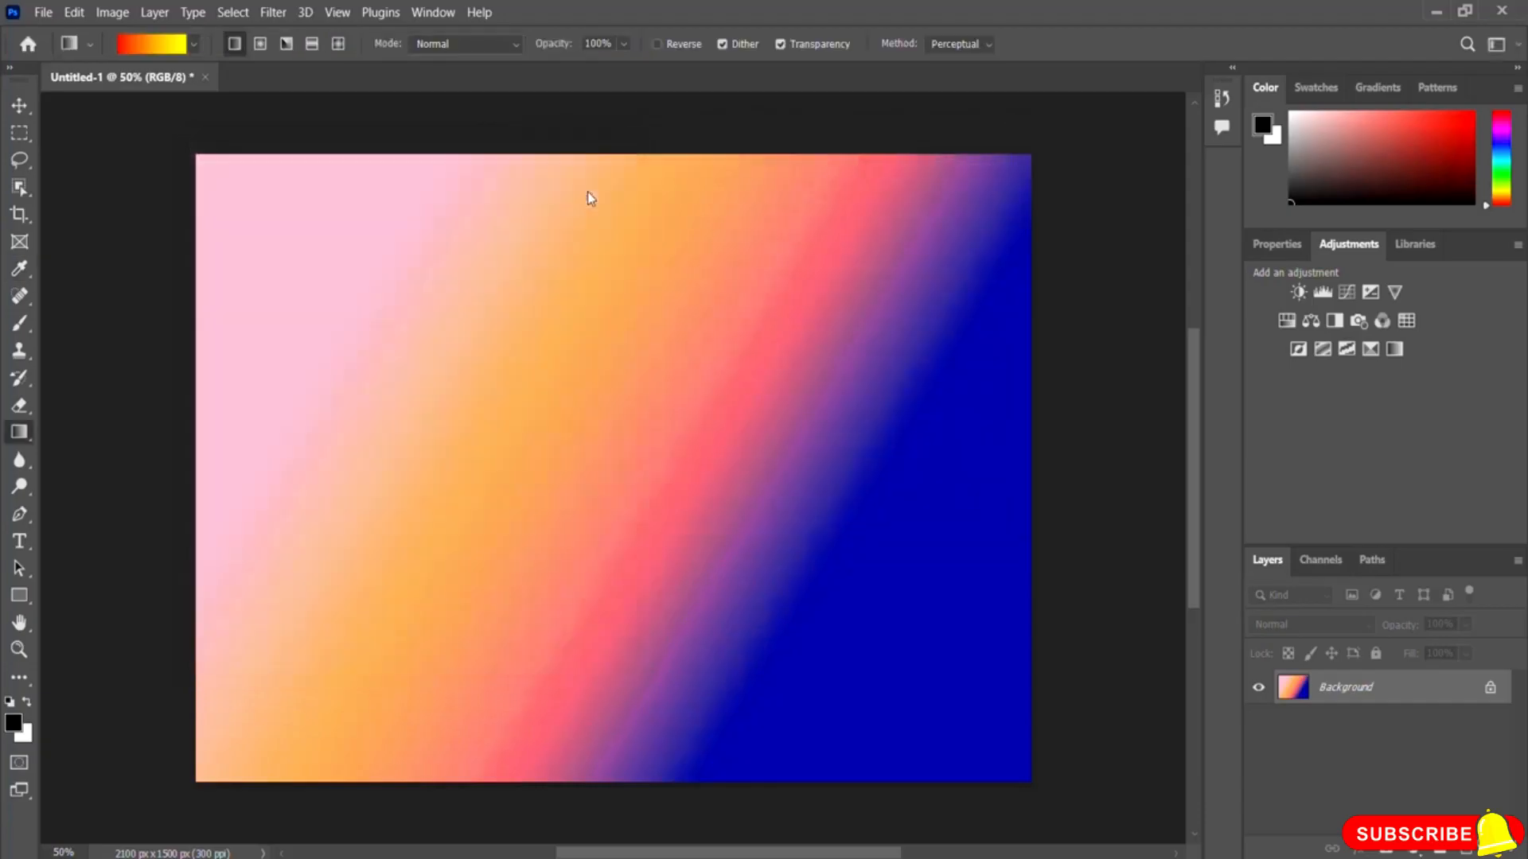
drag(268, 207, 837, 636)
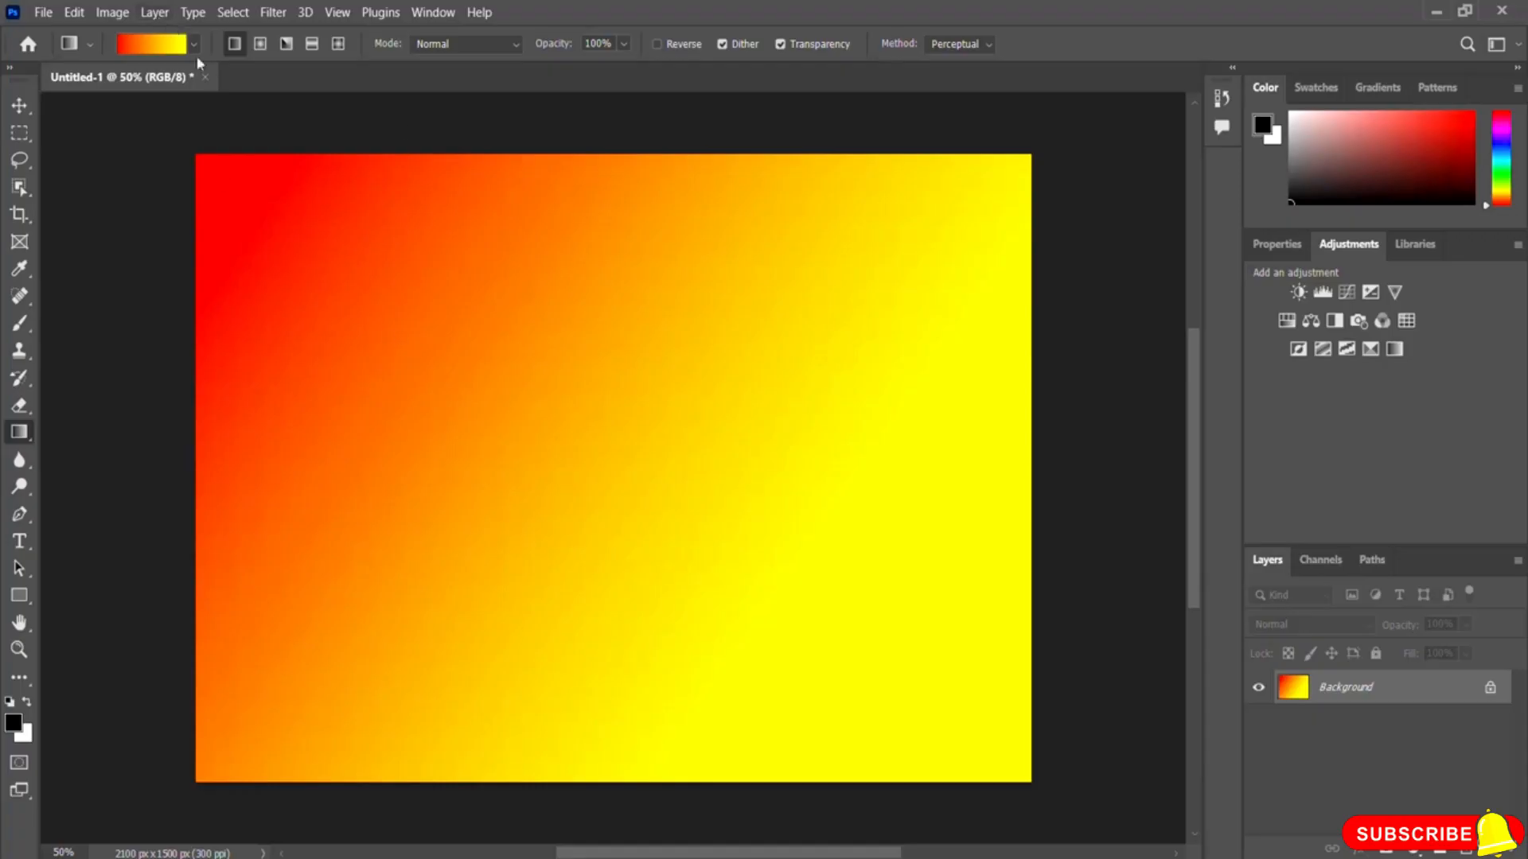
Step: Add a pink color stop at 25% location to the red-to-yellow gradient
click(154, 48)
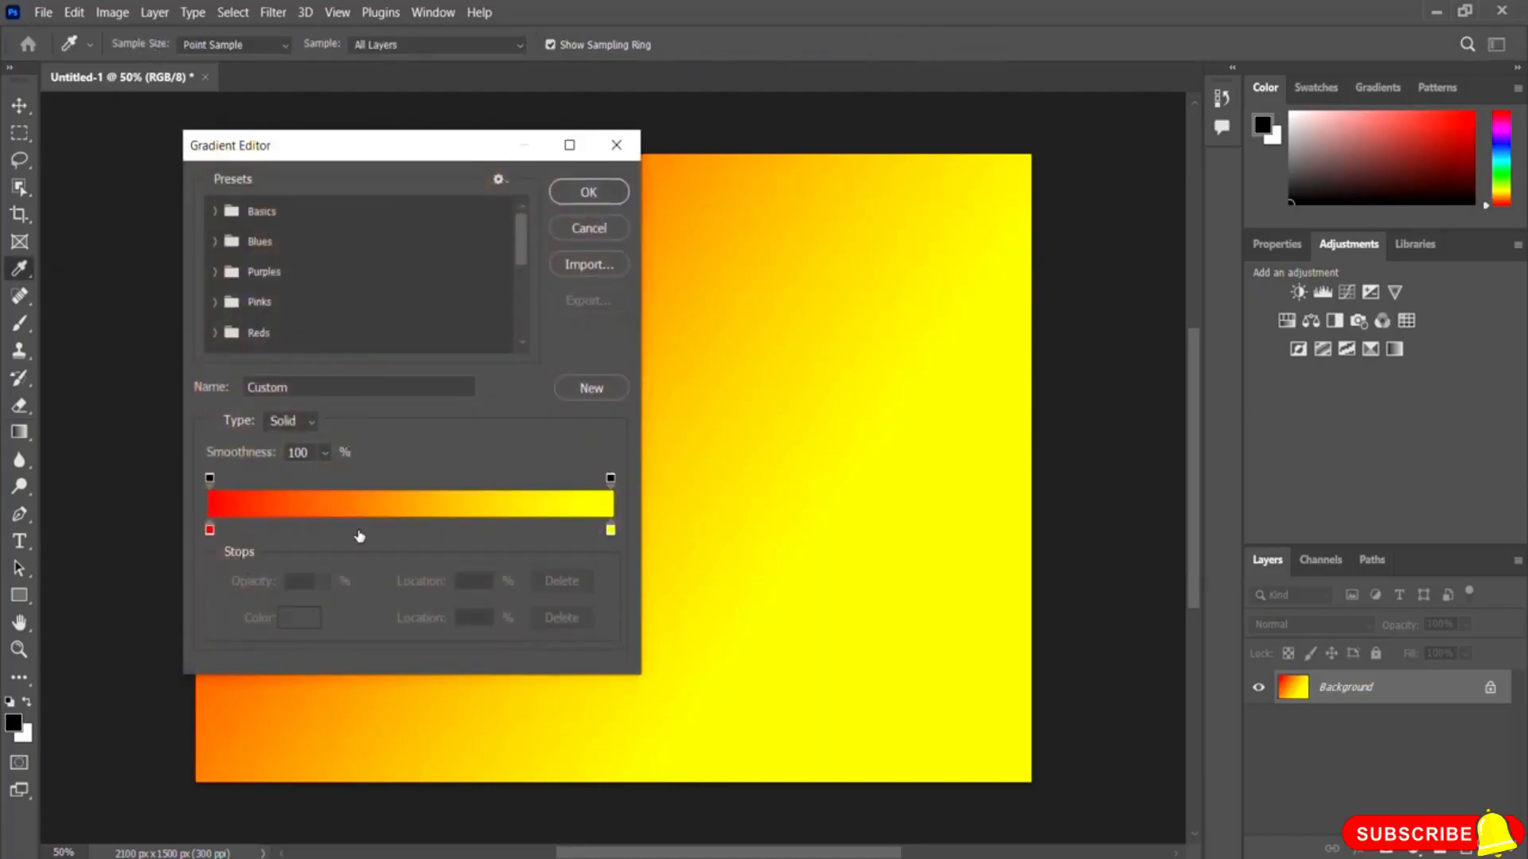
click(313, 531)
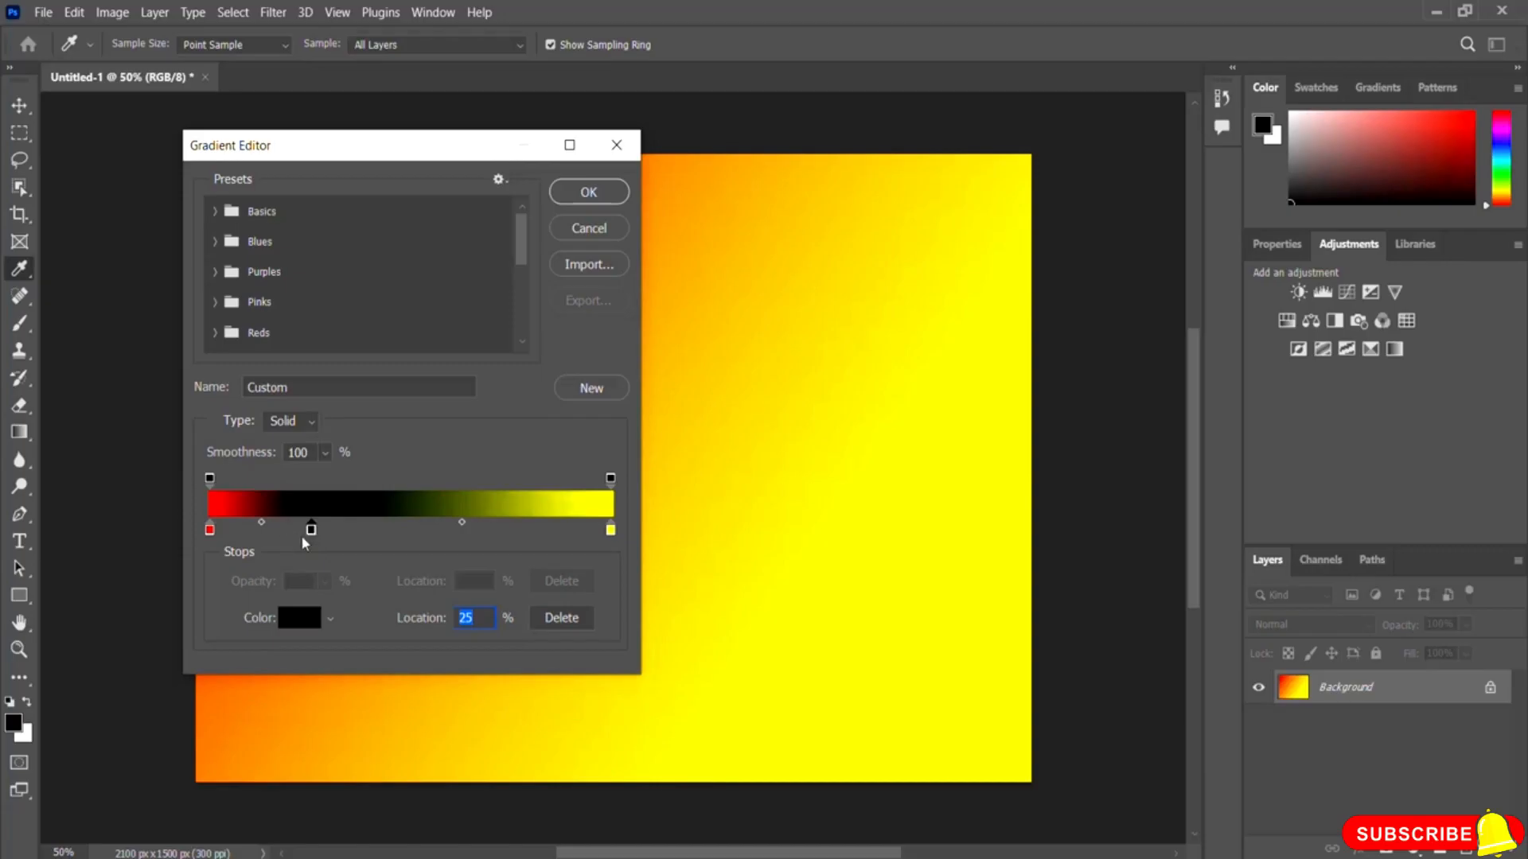
double_click(313, 529)
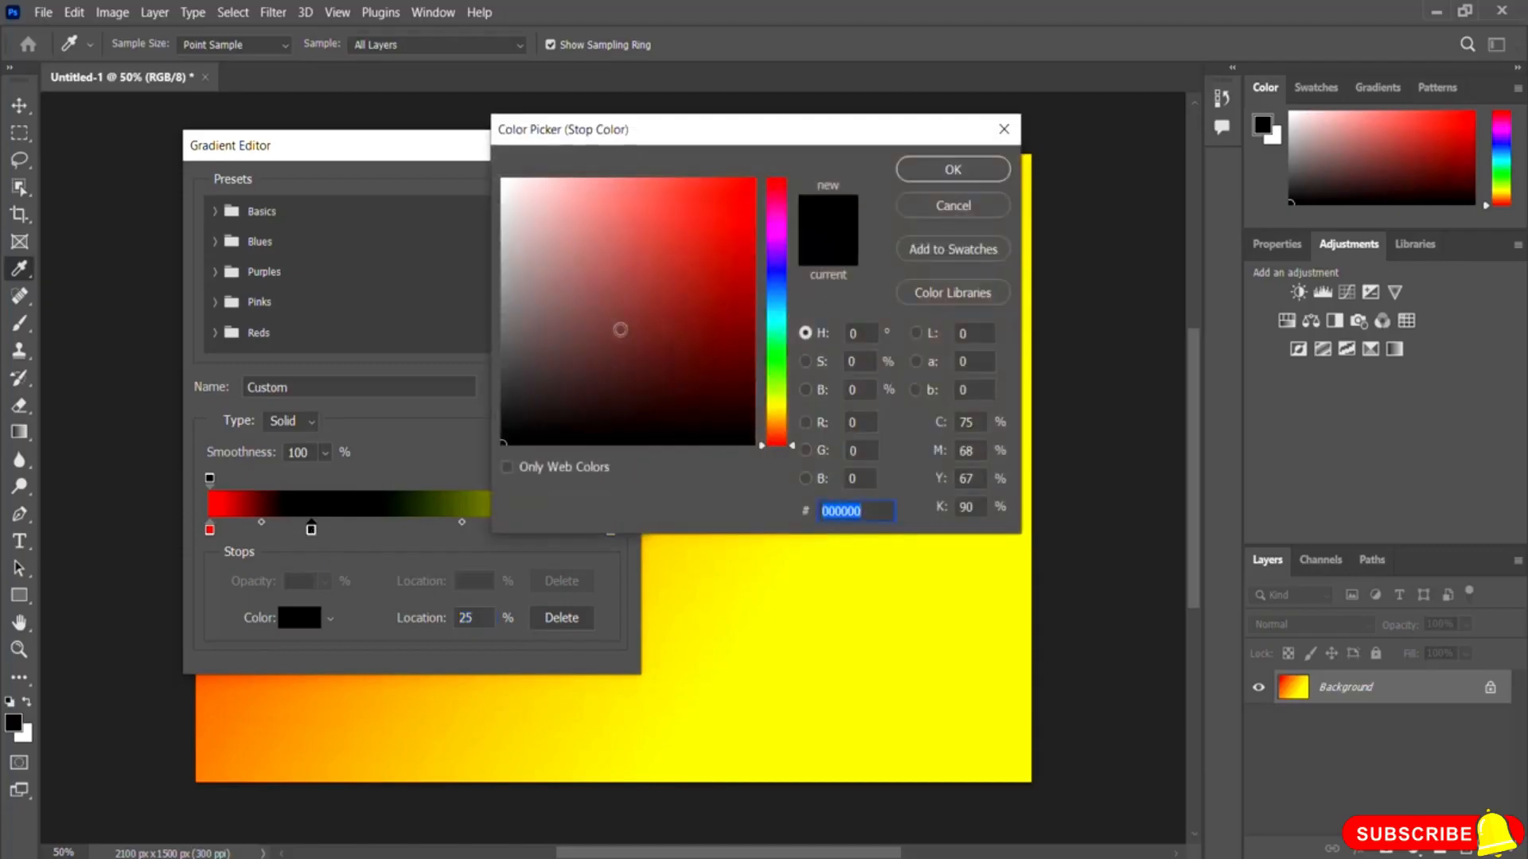
click(778, 205)
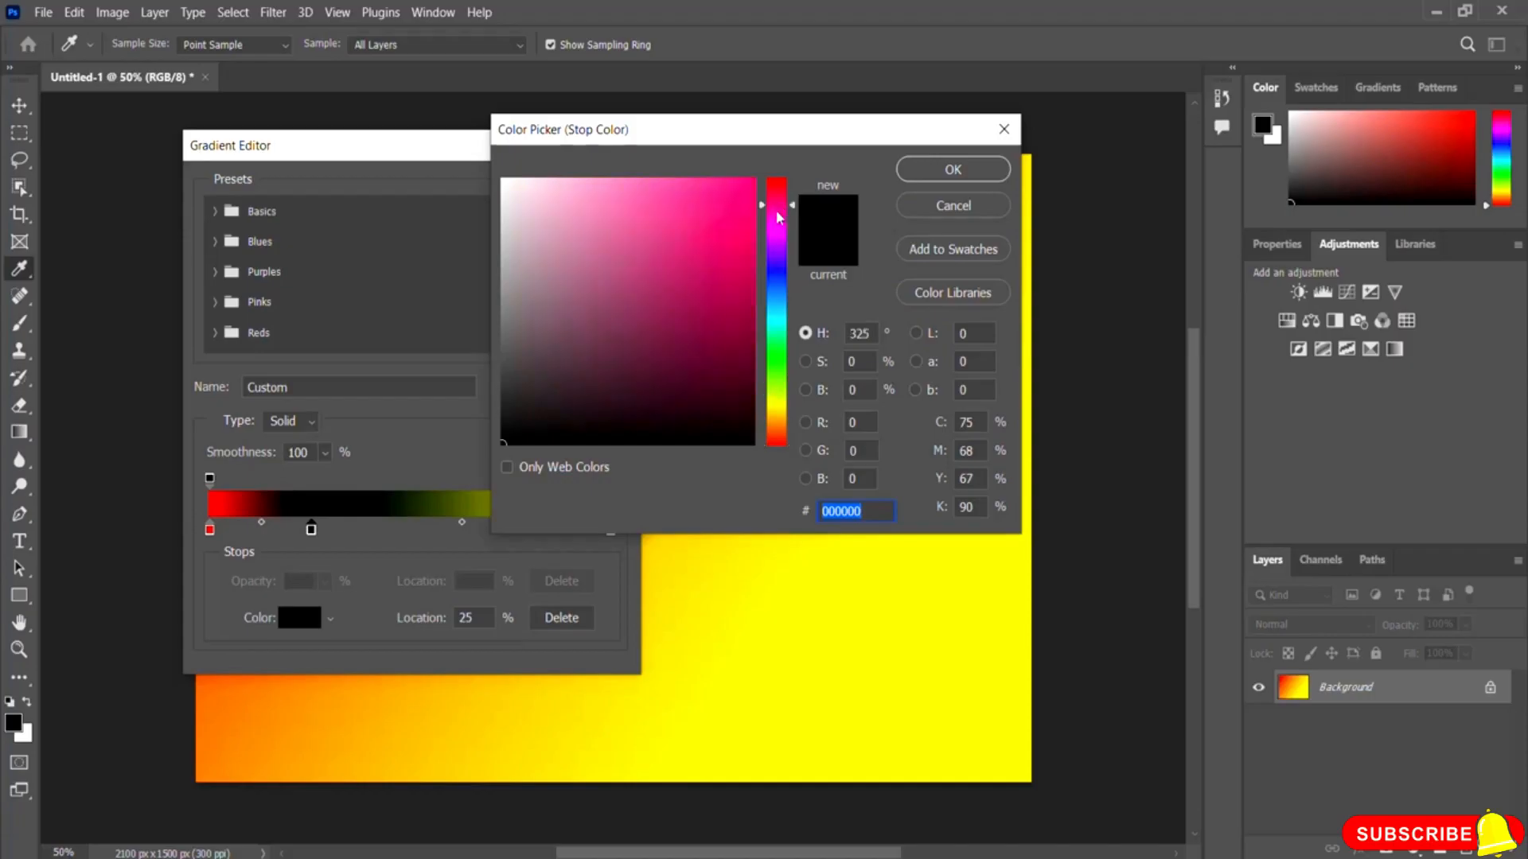
click(709, 208)
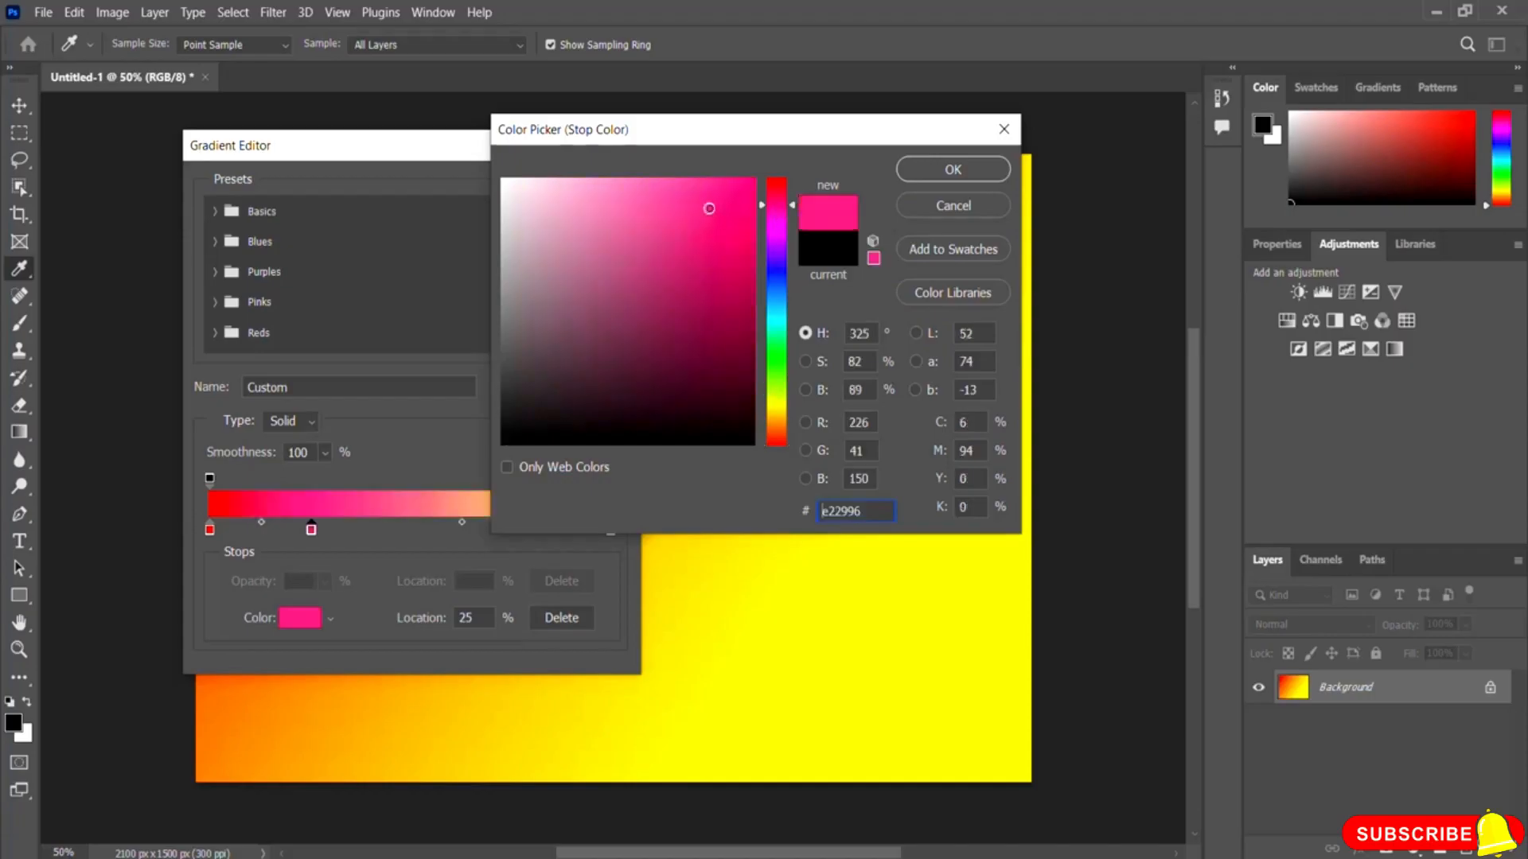
click(953, 169)
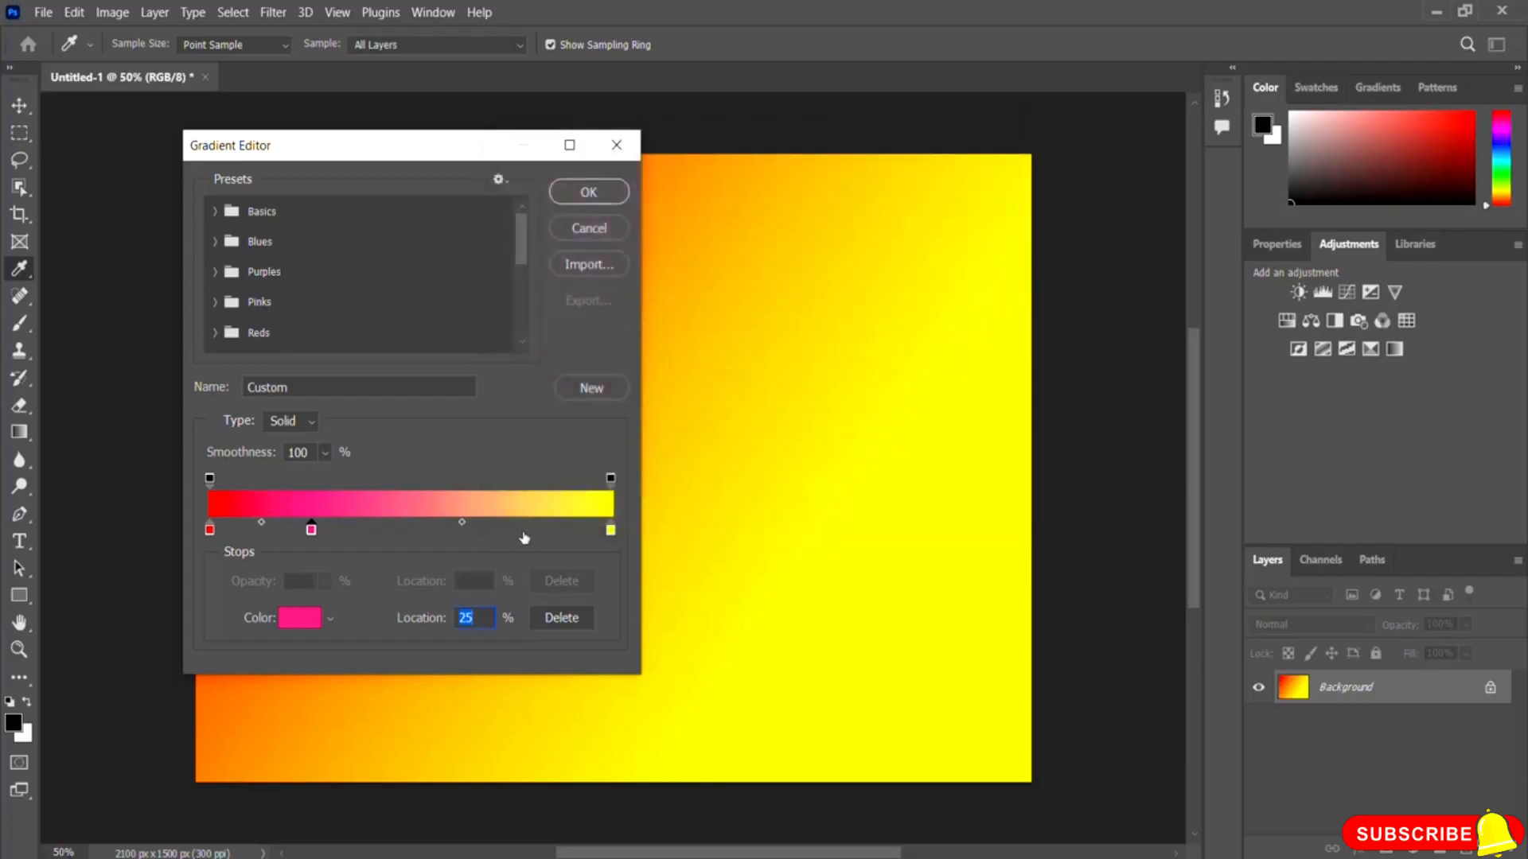
Step: Add a green color stop at 68% location and apply the edited gradient
click(482, 529)
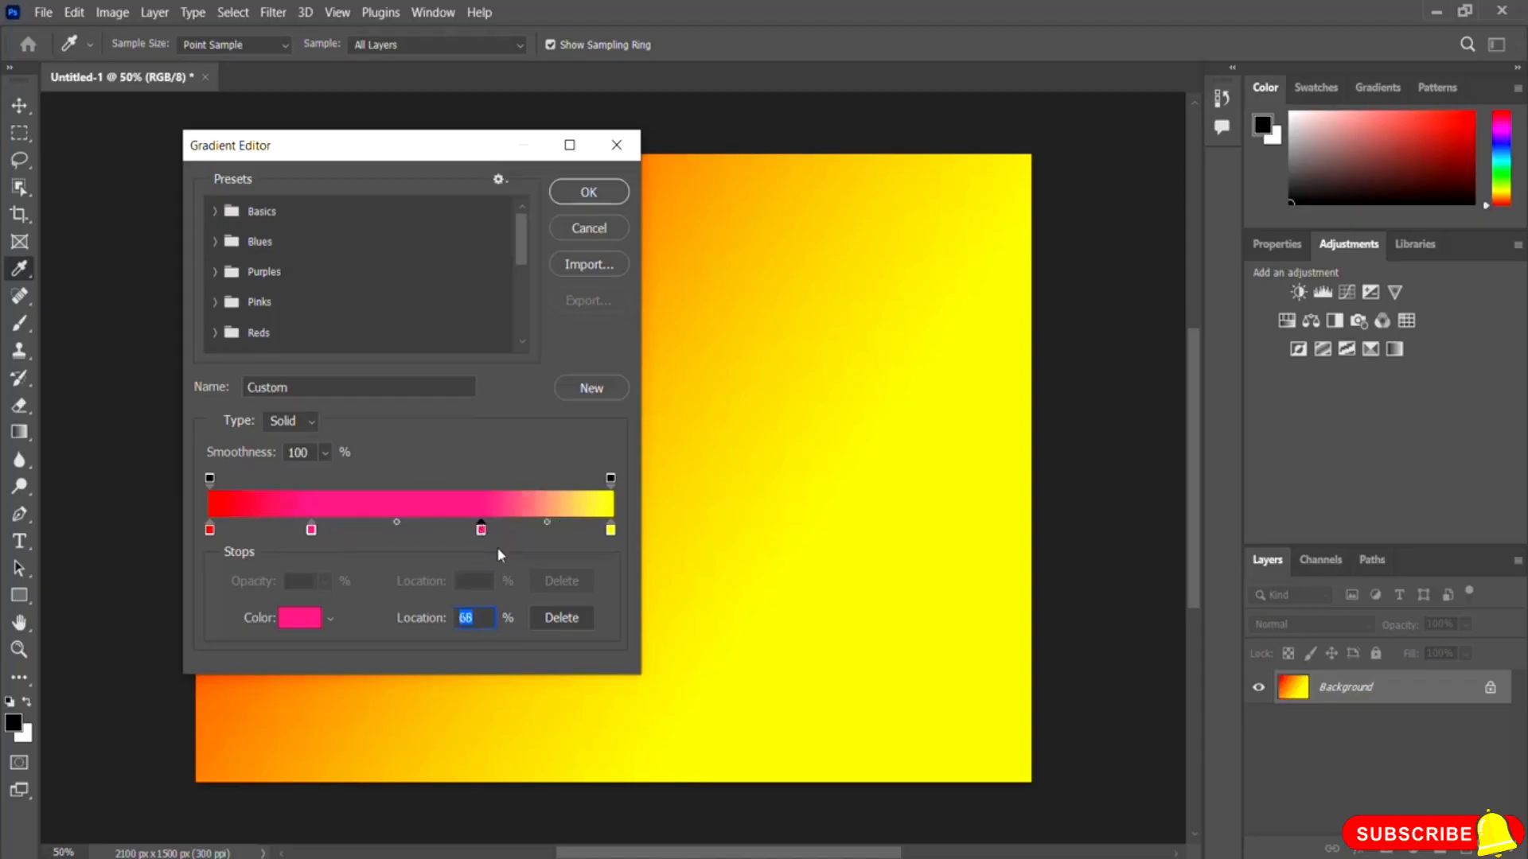
double_click(481, 529)
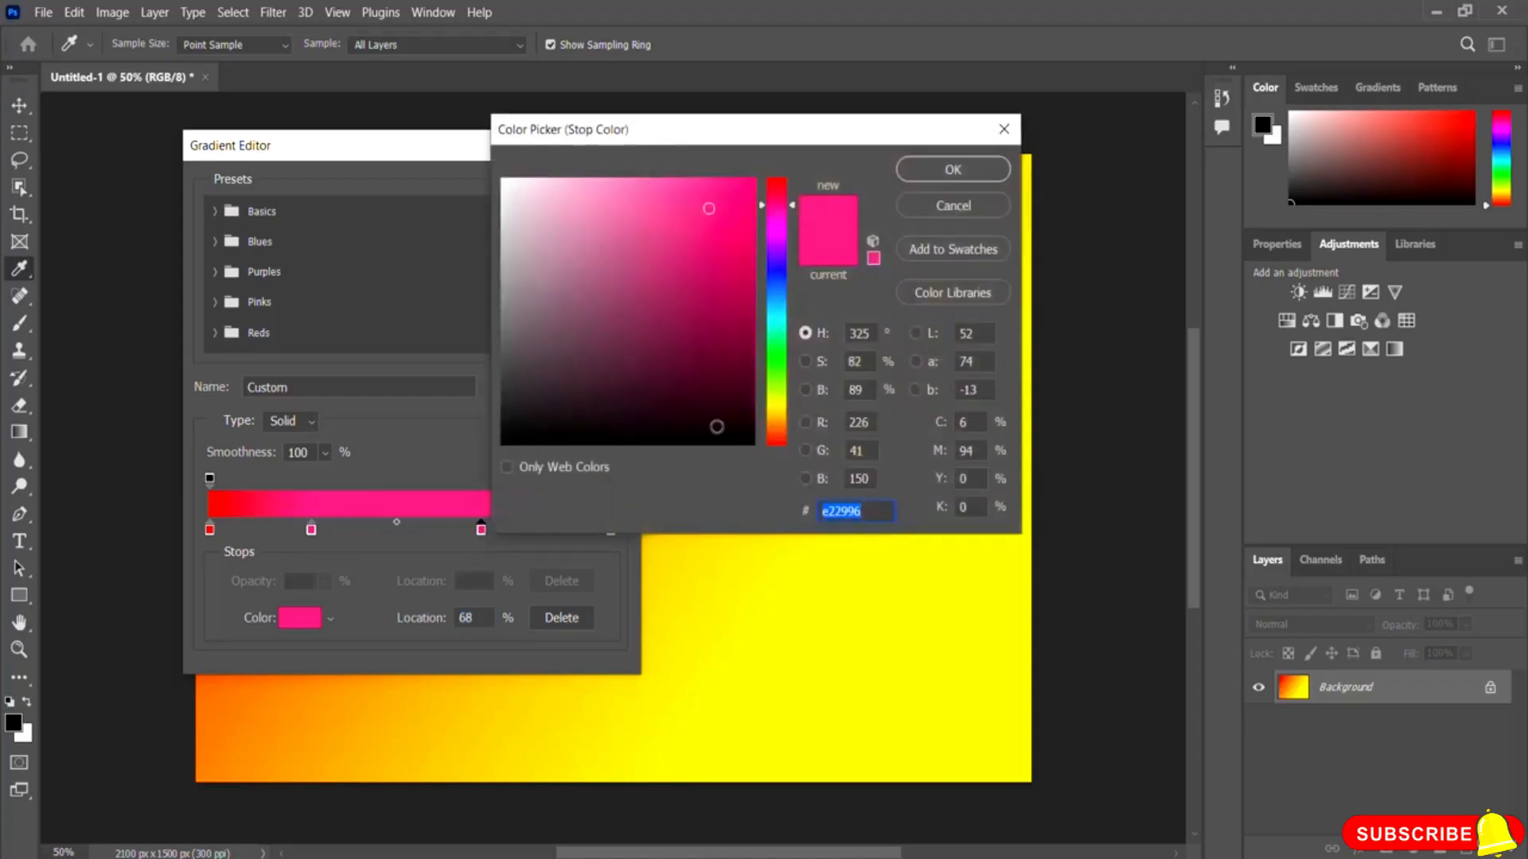
click(777, 343)
drag(679, 225, 697, 224)
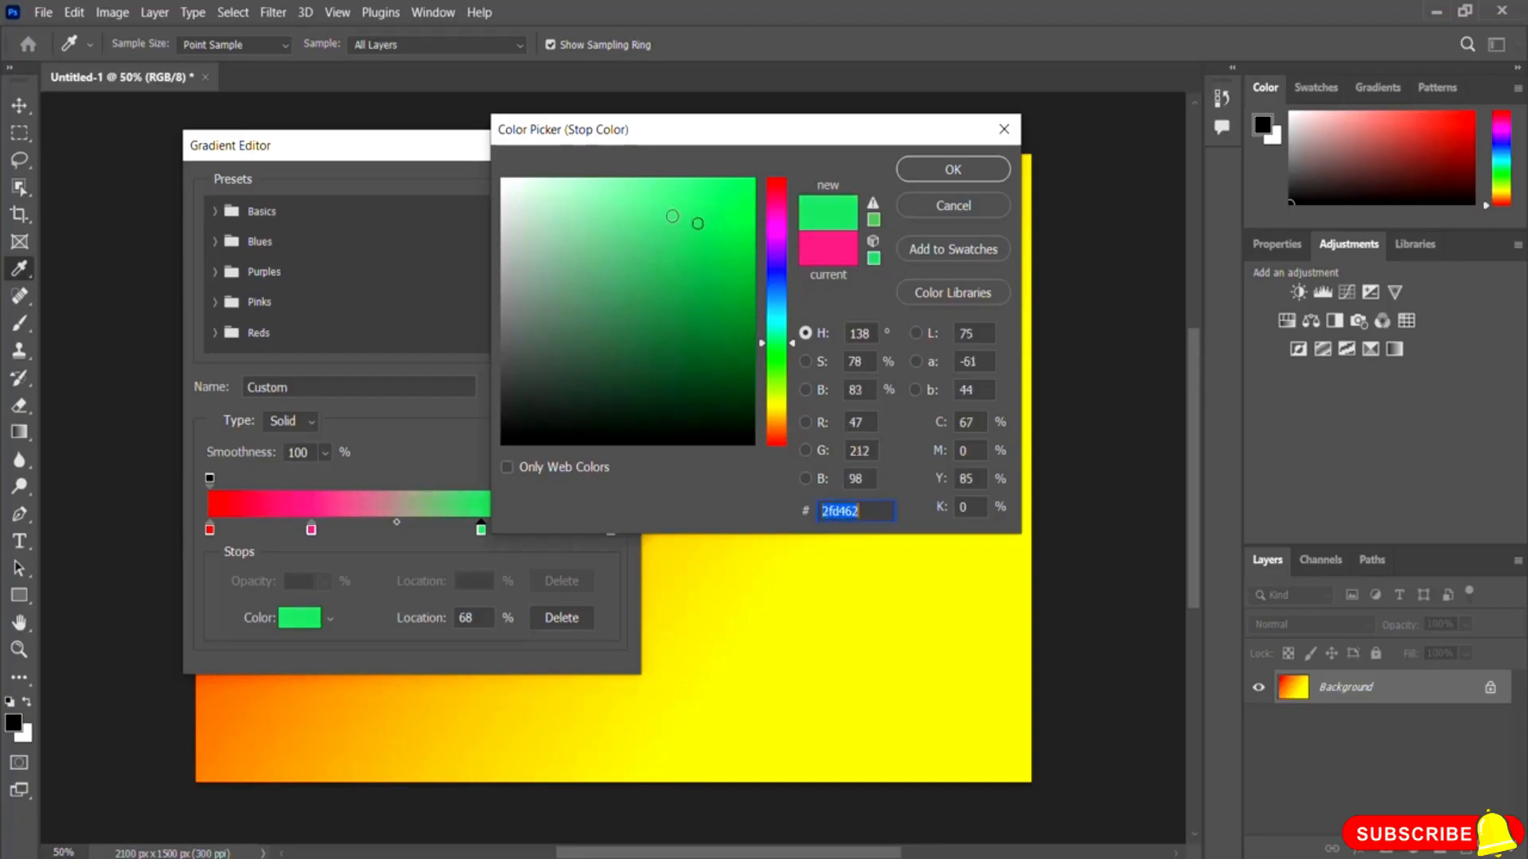
click(677, 198)
click(954, 169)
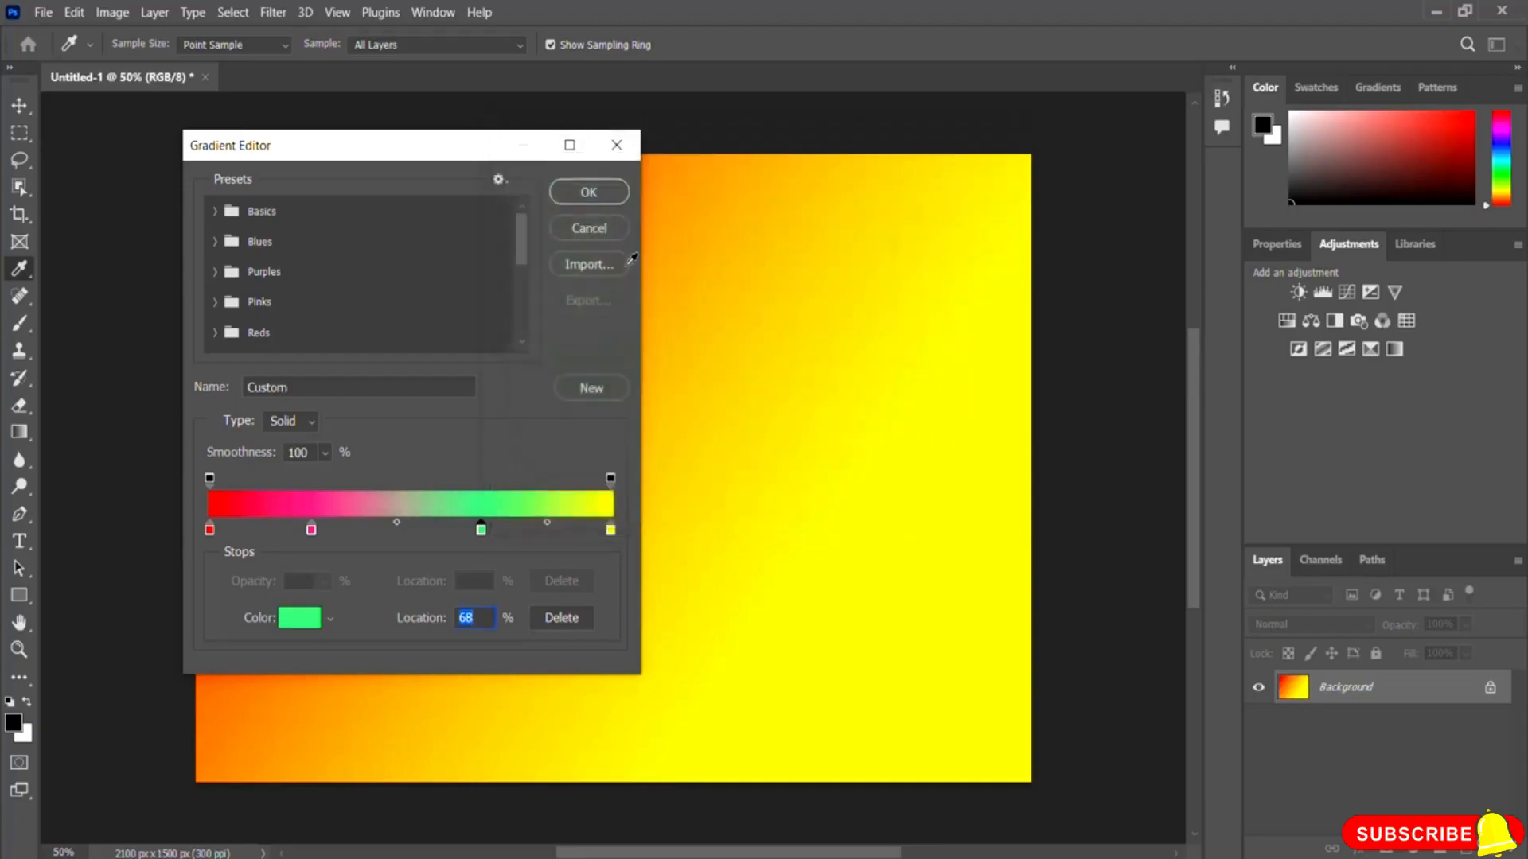
click(586, 192)
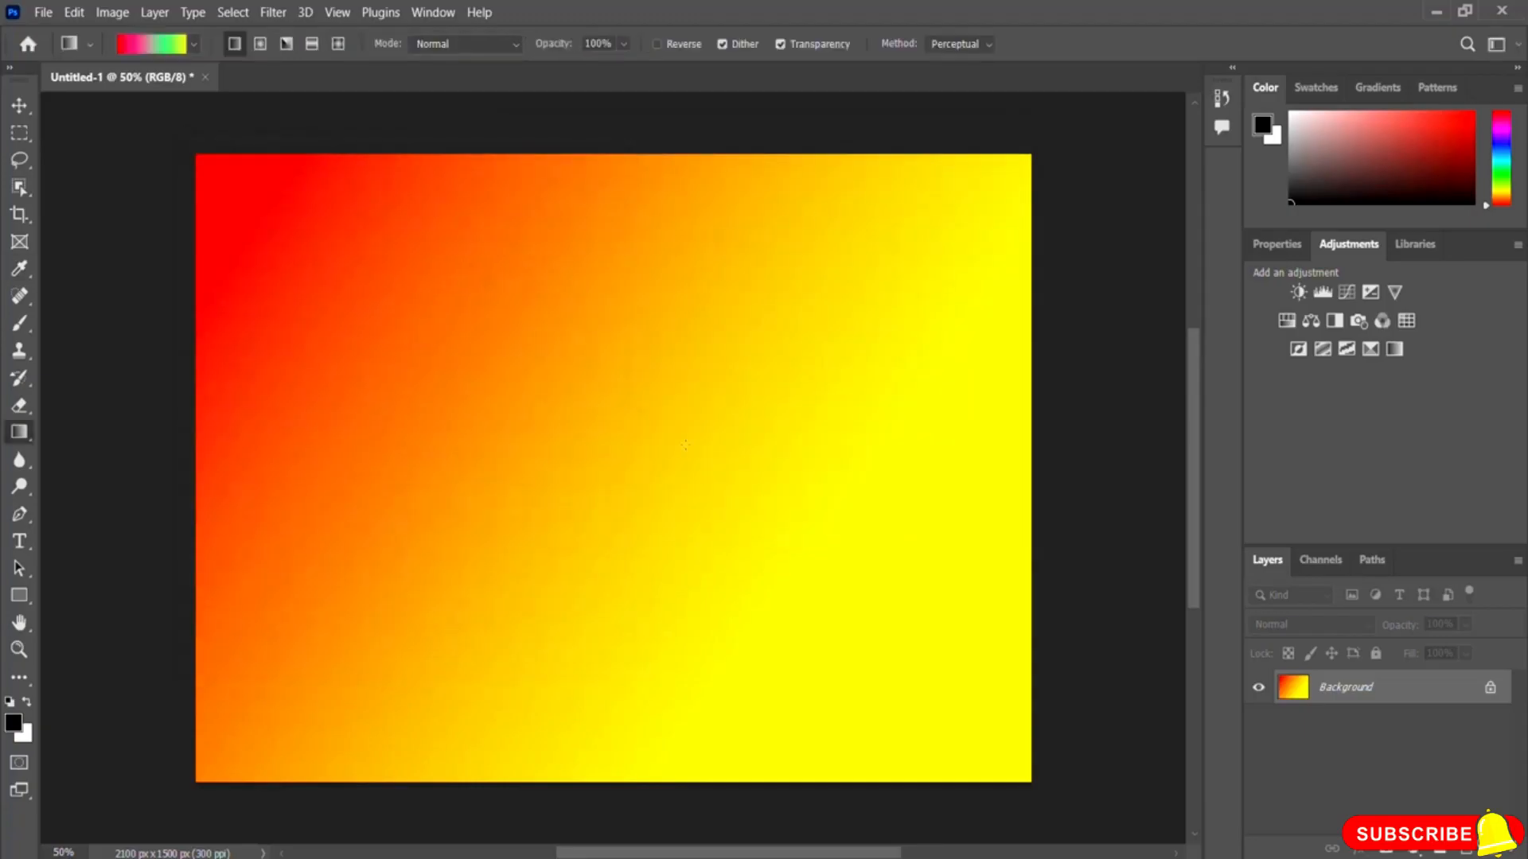
Step: Fill the background with the multicolor gradient in several directions, ending vertically from top to bottom
drag(283, 223, 719, 584)
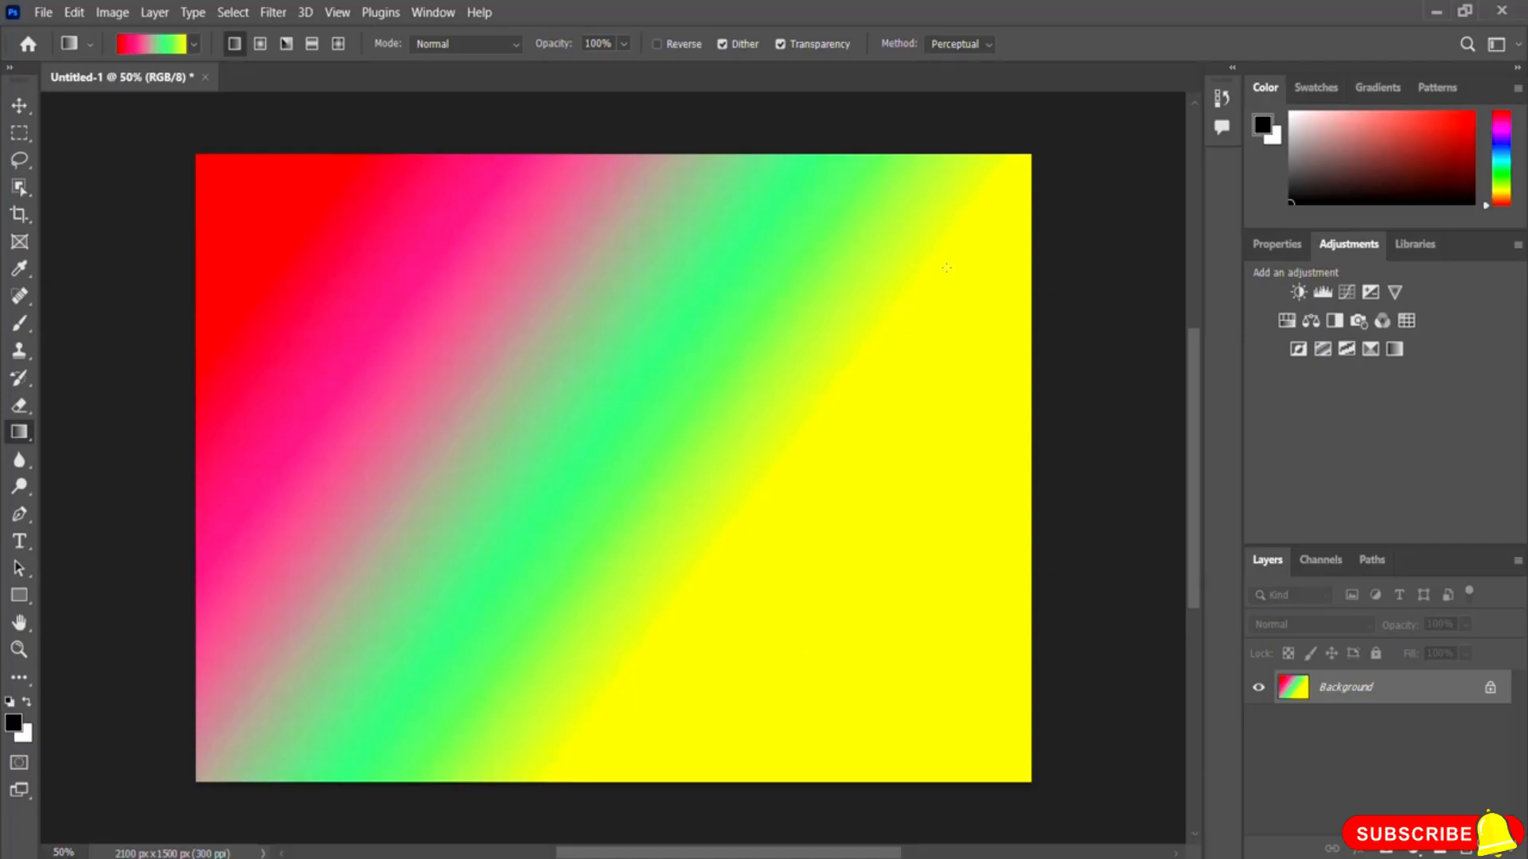
drag(948, 291, 370, 656)
mouse_move(613, 738)
mouse_down()
mouse_move(580, 409)
mouse_move(617, 323)
mouse_move(602, 207)
mouse_move(610, 755)
mouse_up()
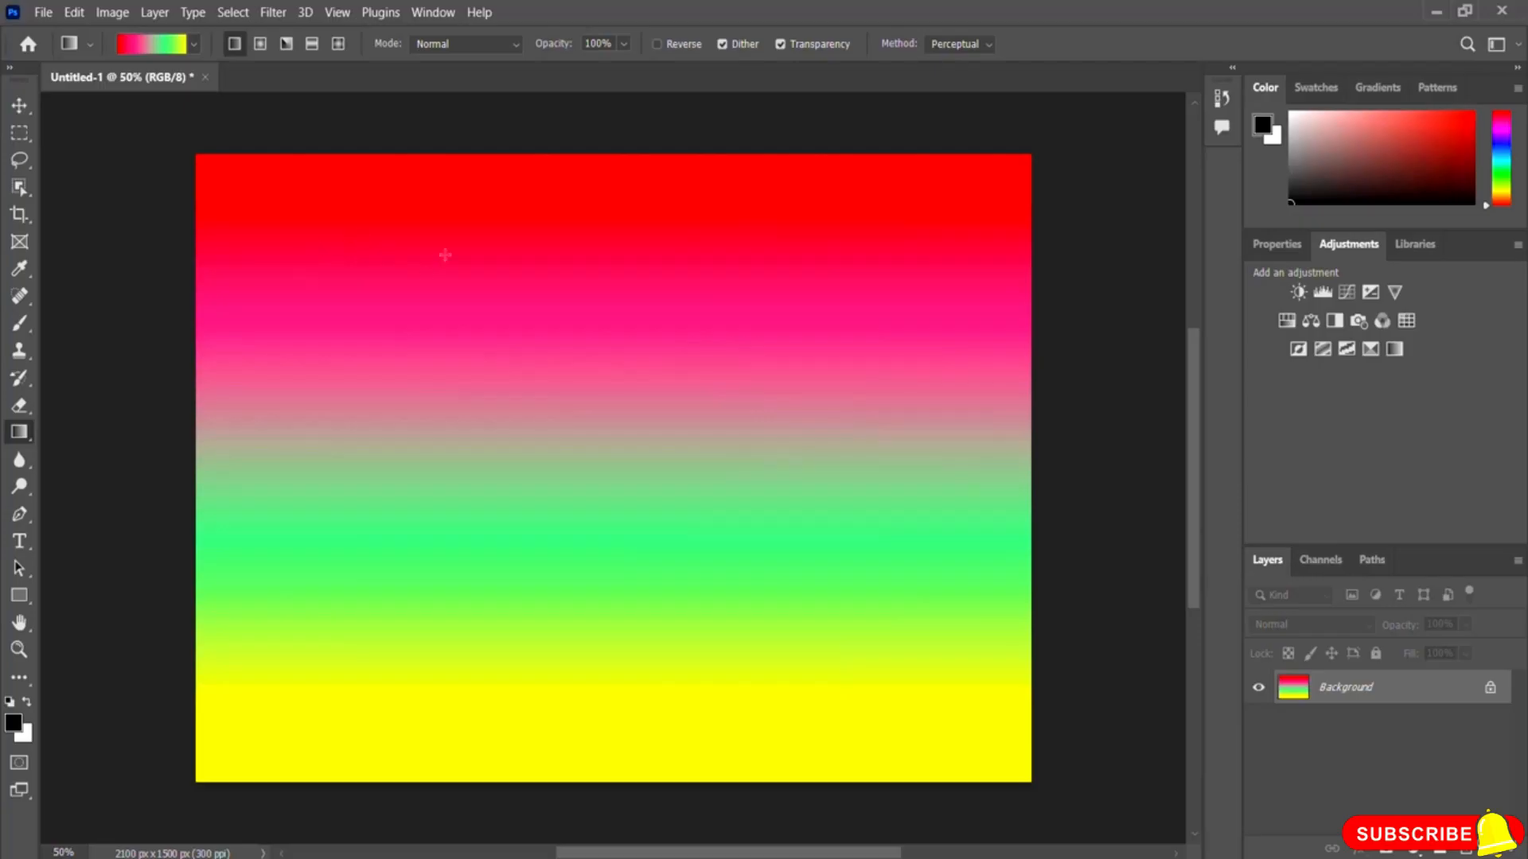
Step: Close the document without saving and create a new document with the default settings
click(205, 77)
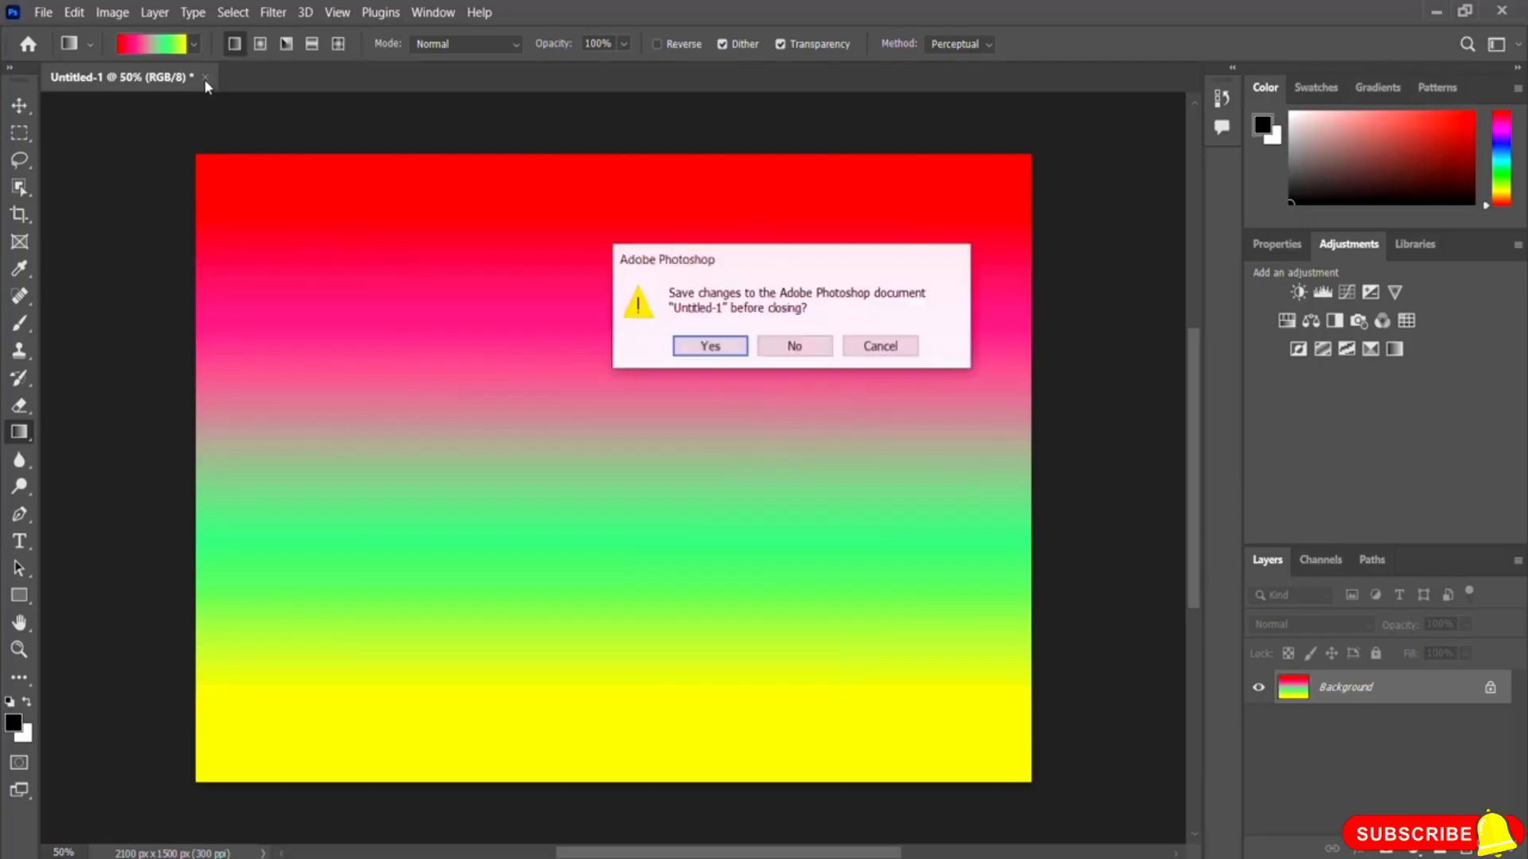
click(791, 350)
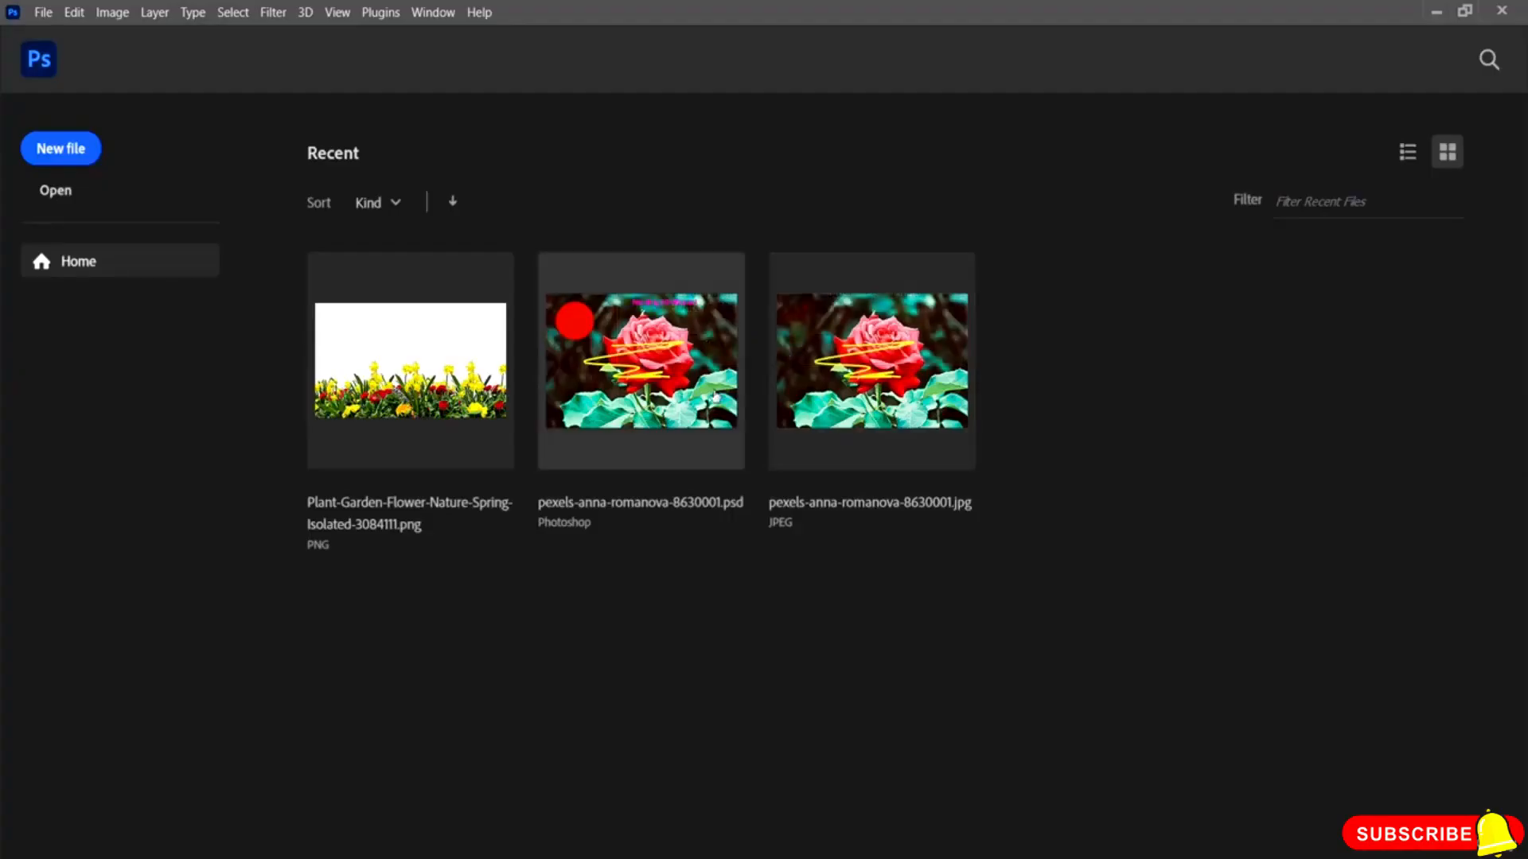
click(77, 159)
click(1117, 740)
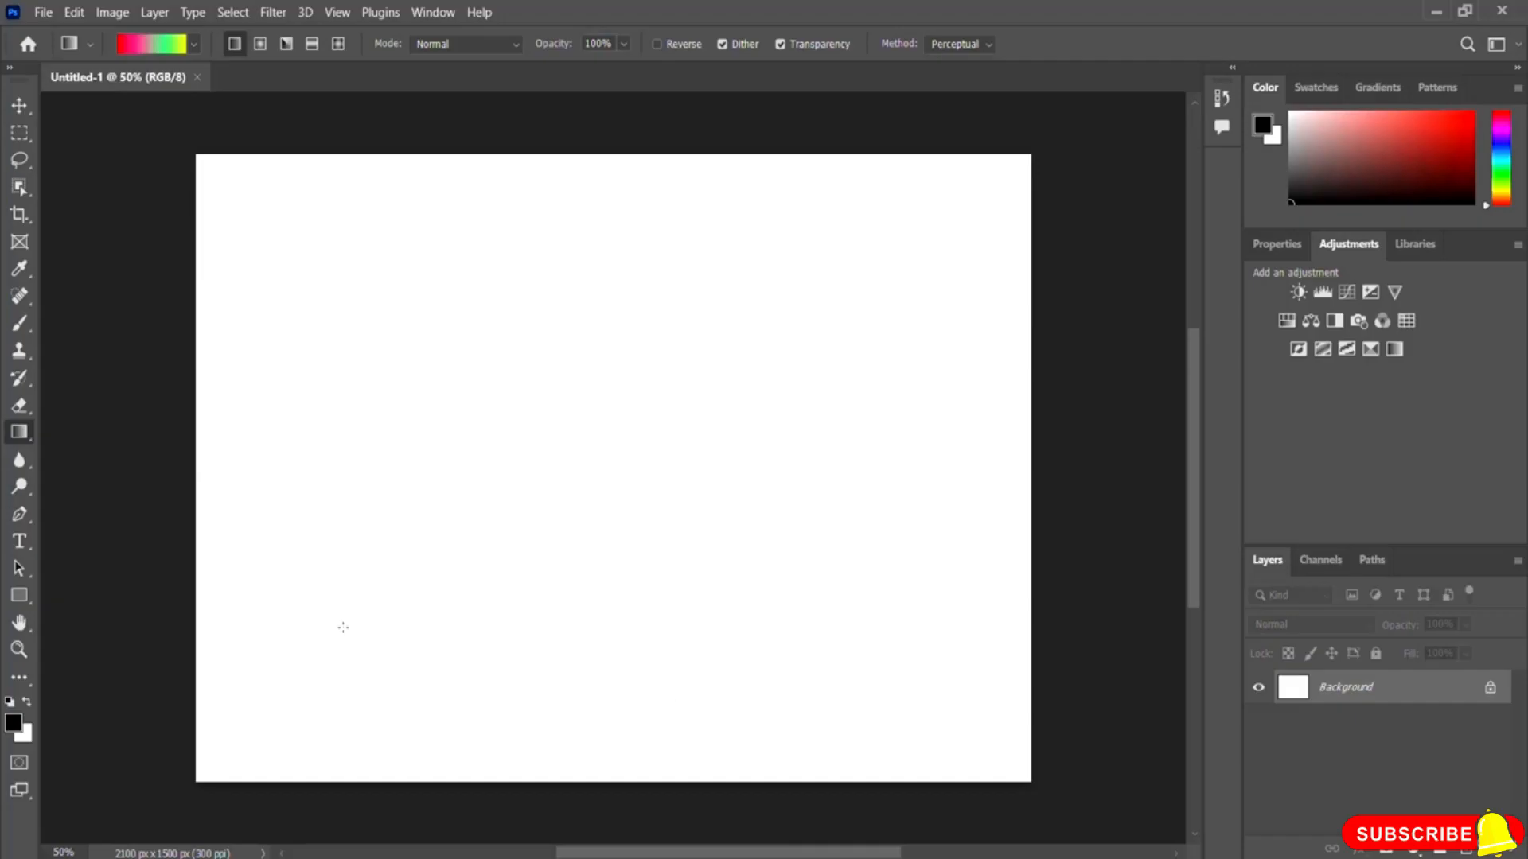
Step: Type the text "Nerding IO" on the new canvas and move it to the center
click(20, 541)
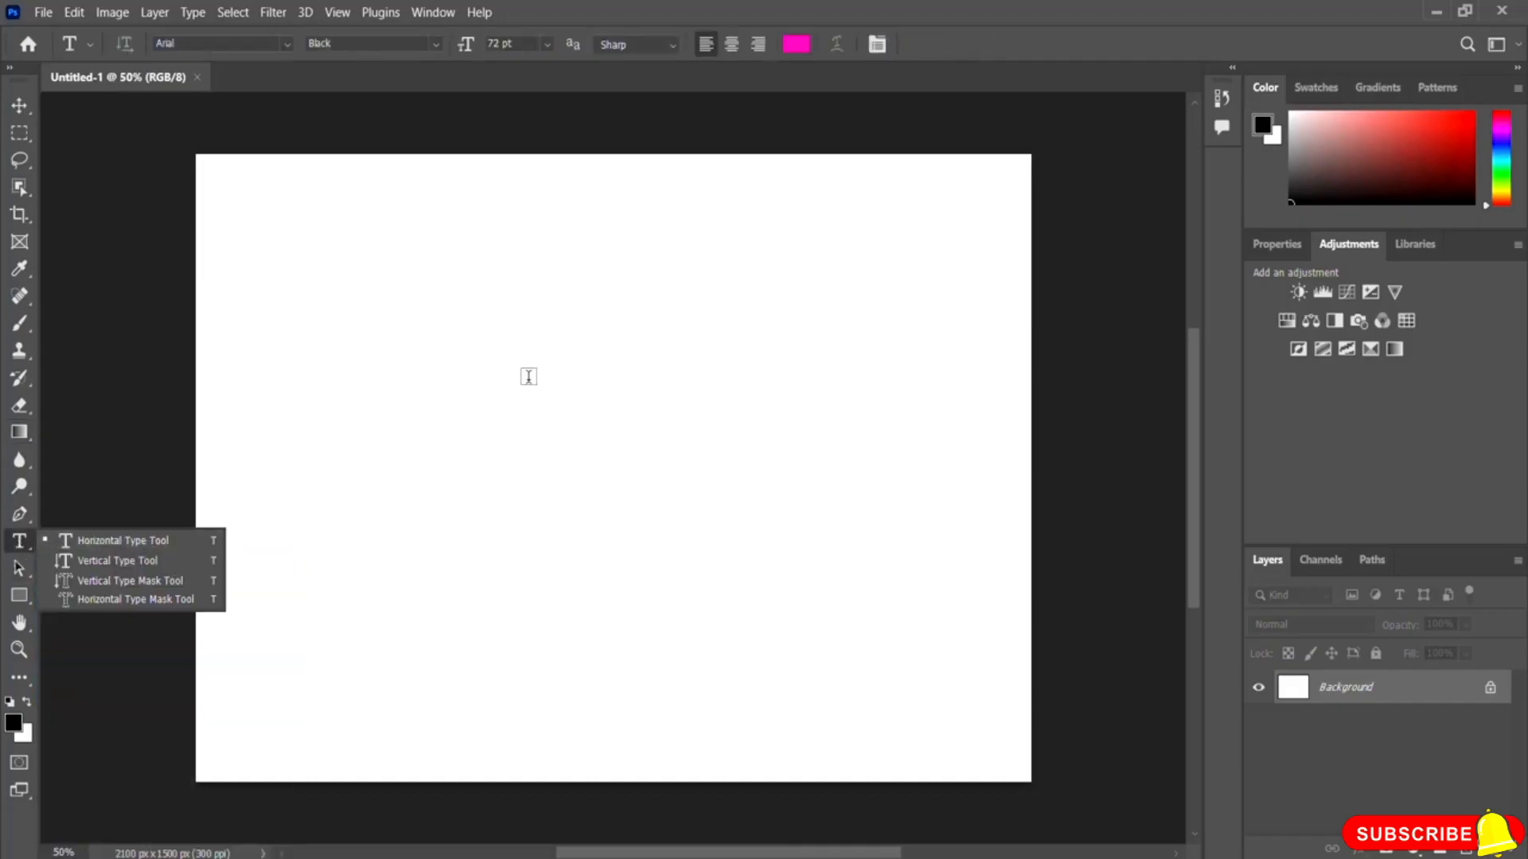
click(576, 481)
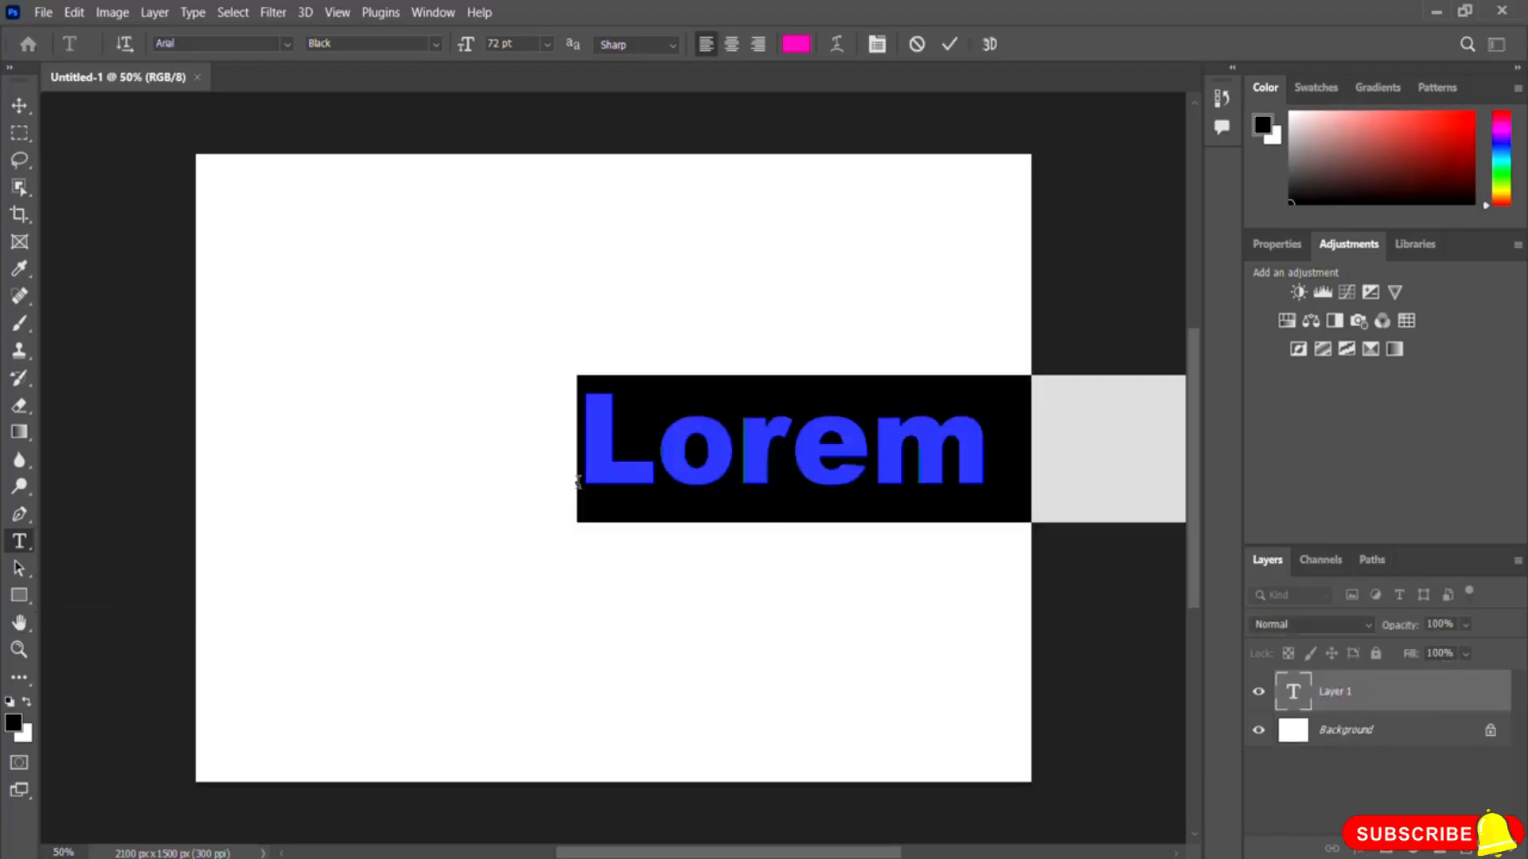
text(N)
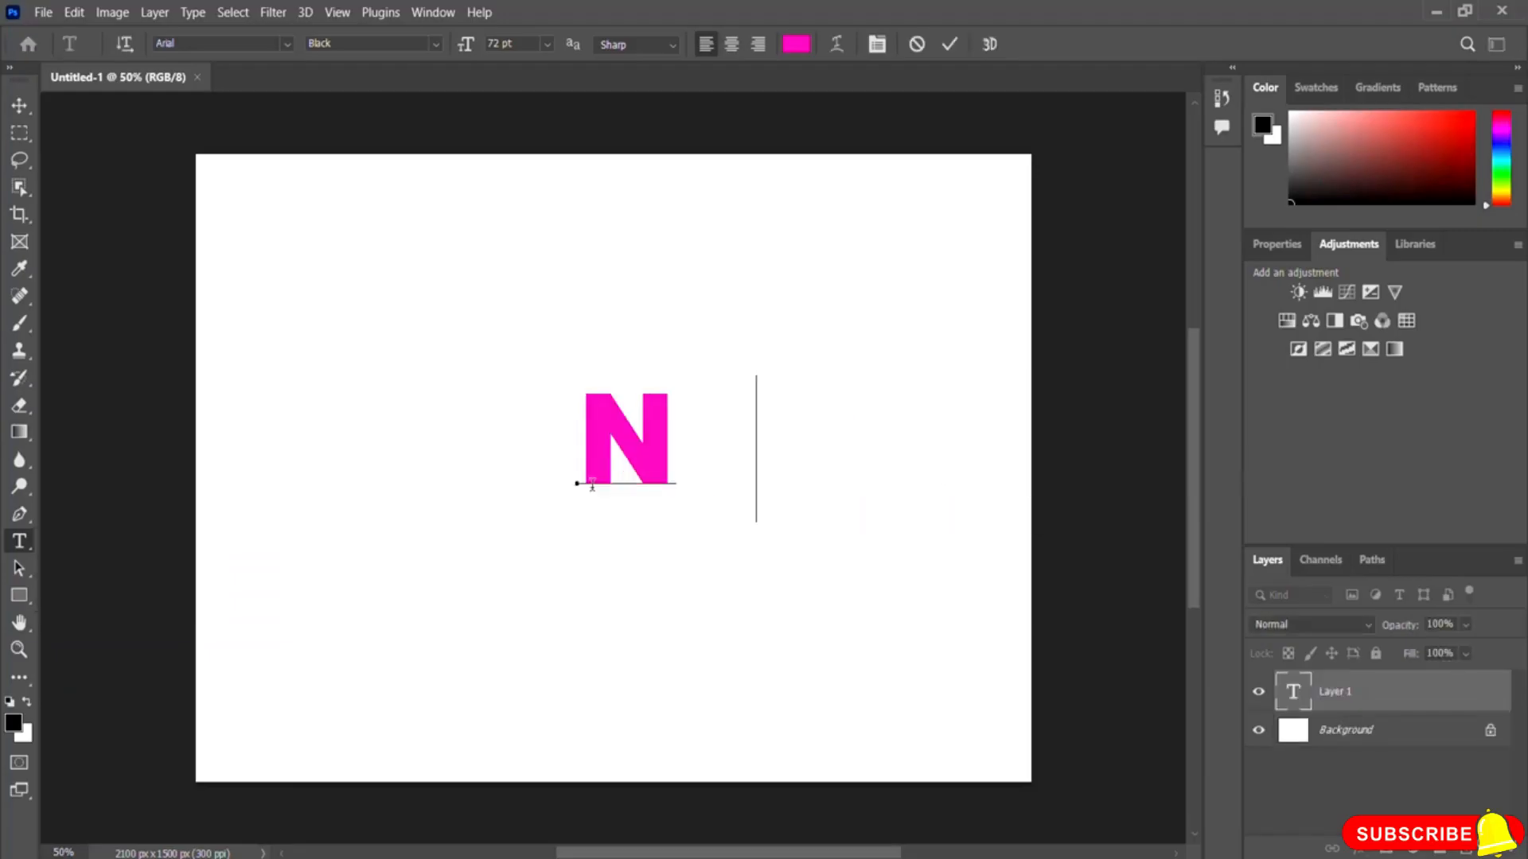
text(erding I/O)
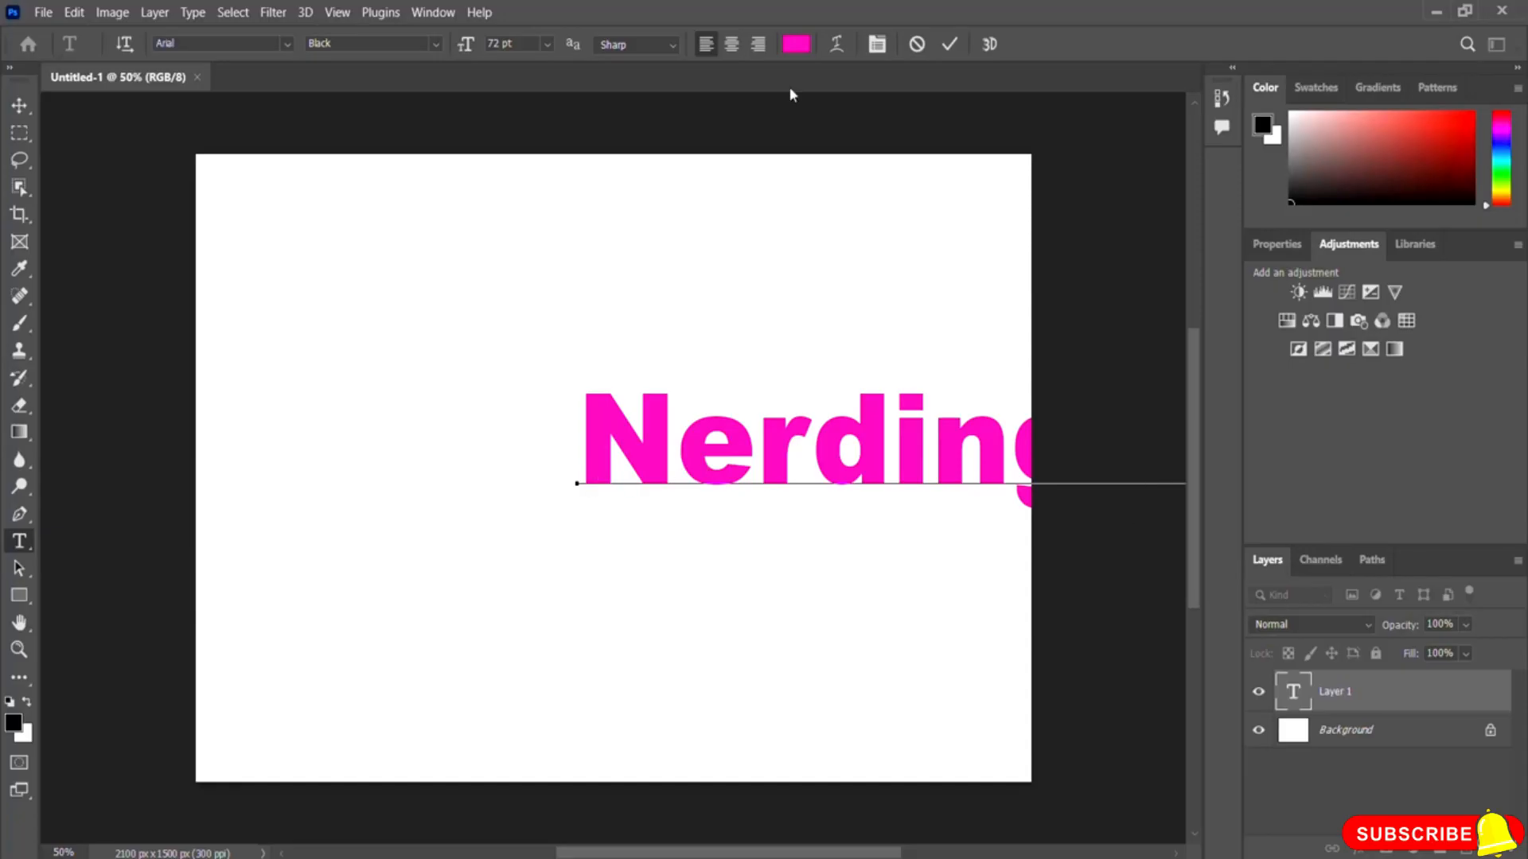
click(951, 45)
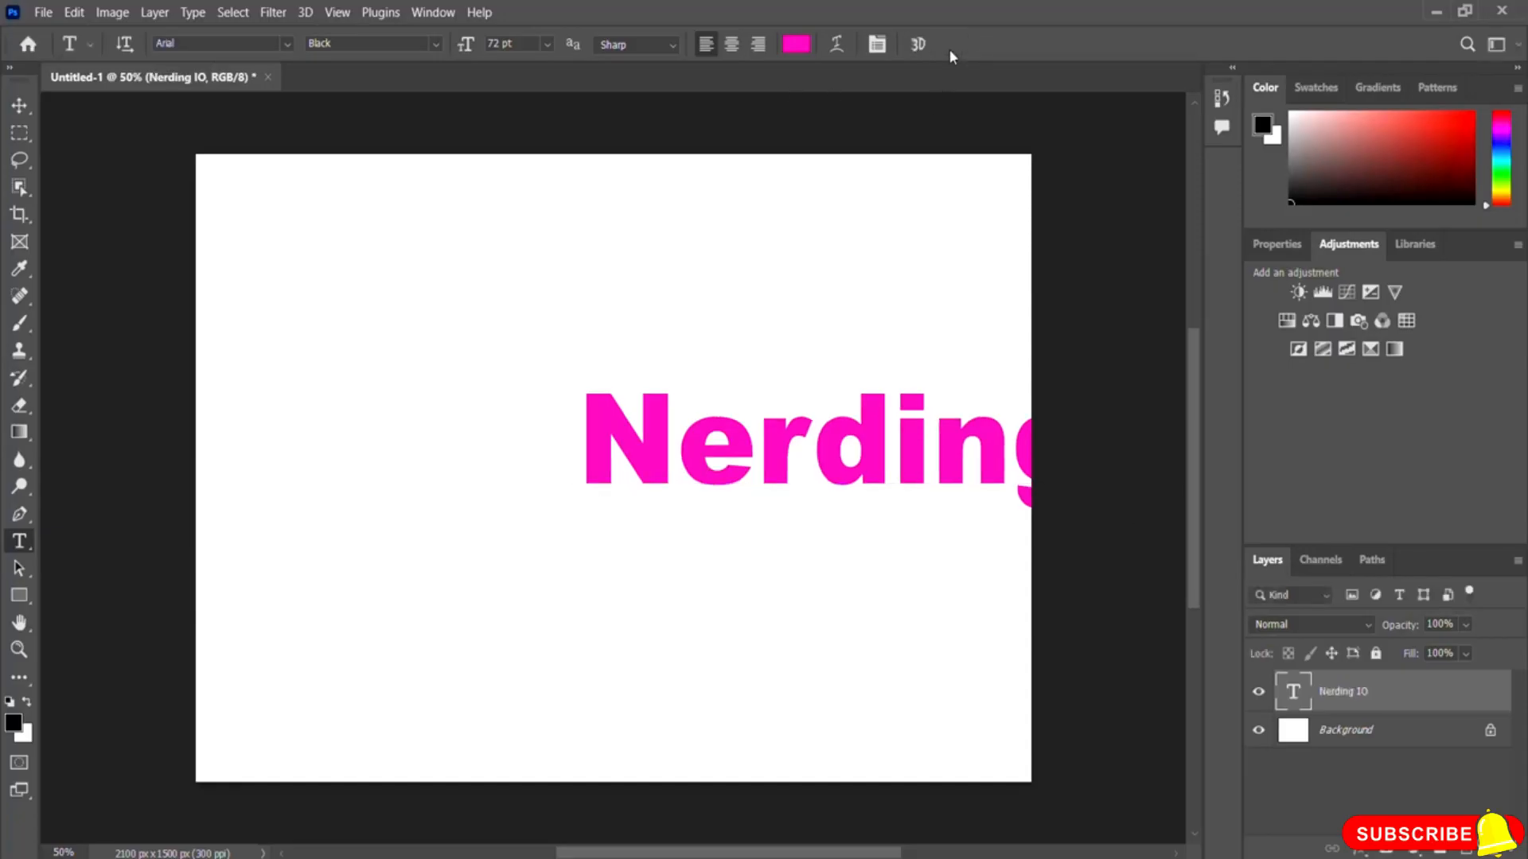
click(19, 105)
drag(865, 451, 578, 468)
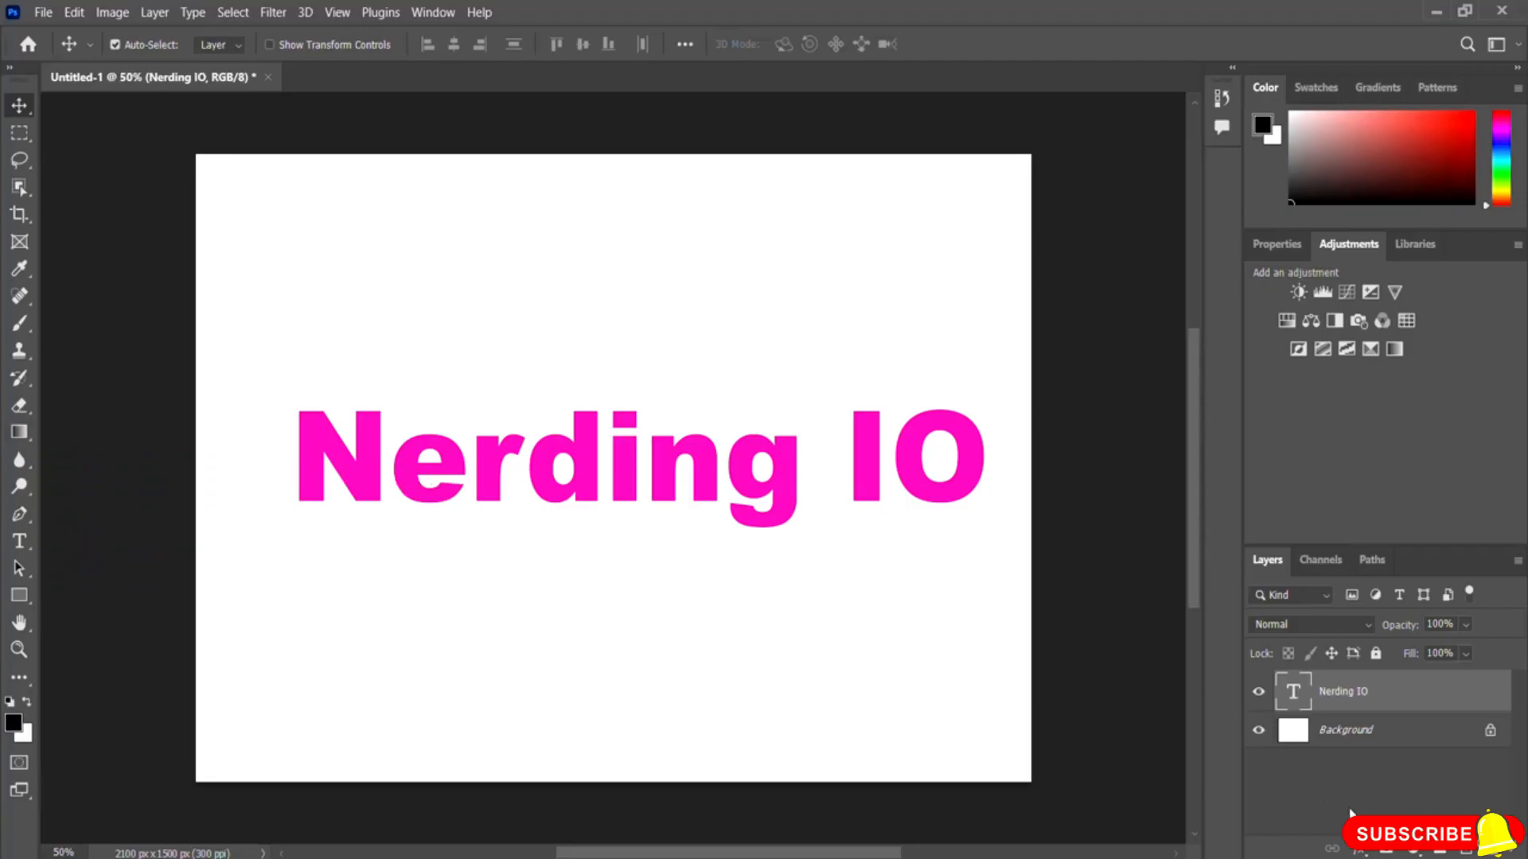
Step: Add a Gradient Overlay to the text layer using the Green_15 preset from the Greens folder
click(1361, 851)
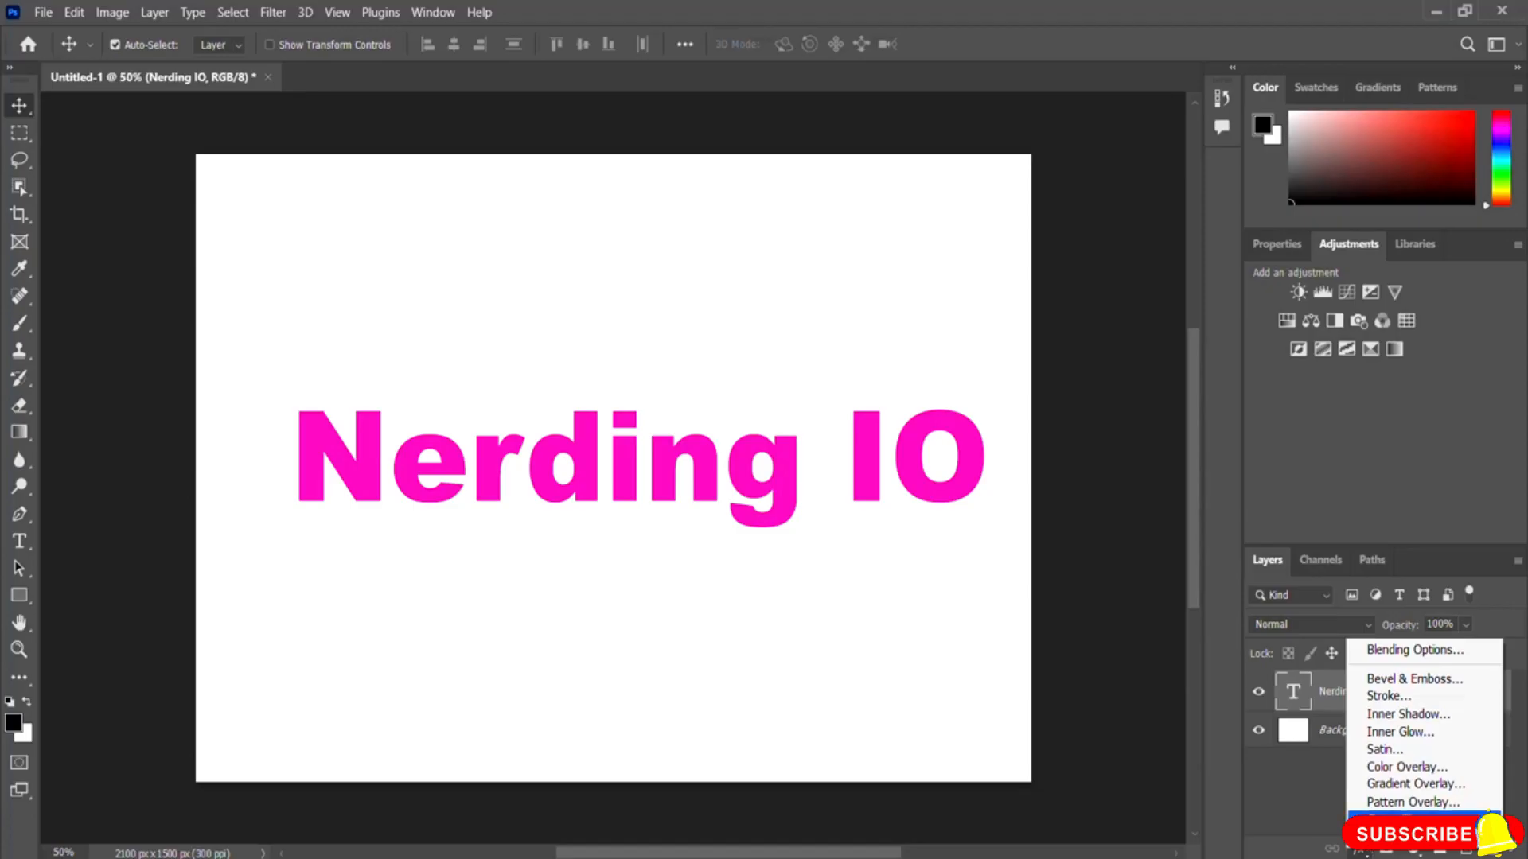
click(1416, 784)
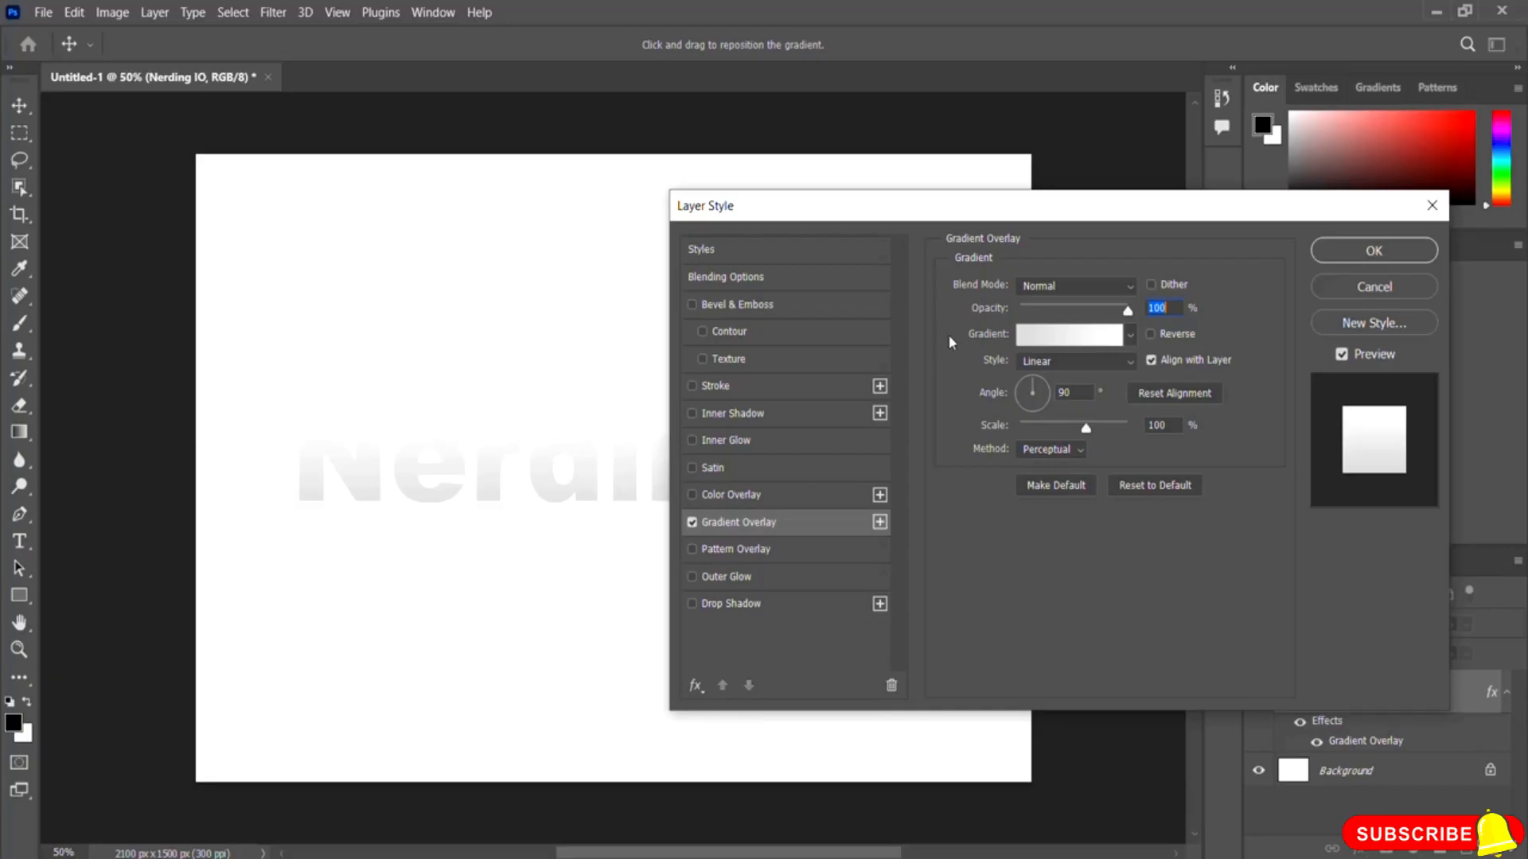
click(1067, 345)
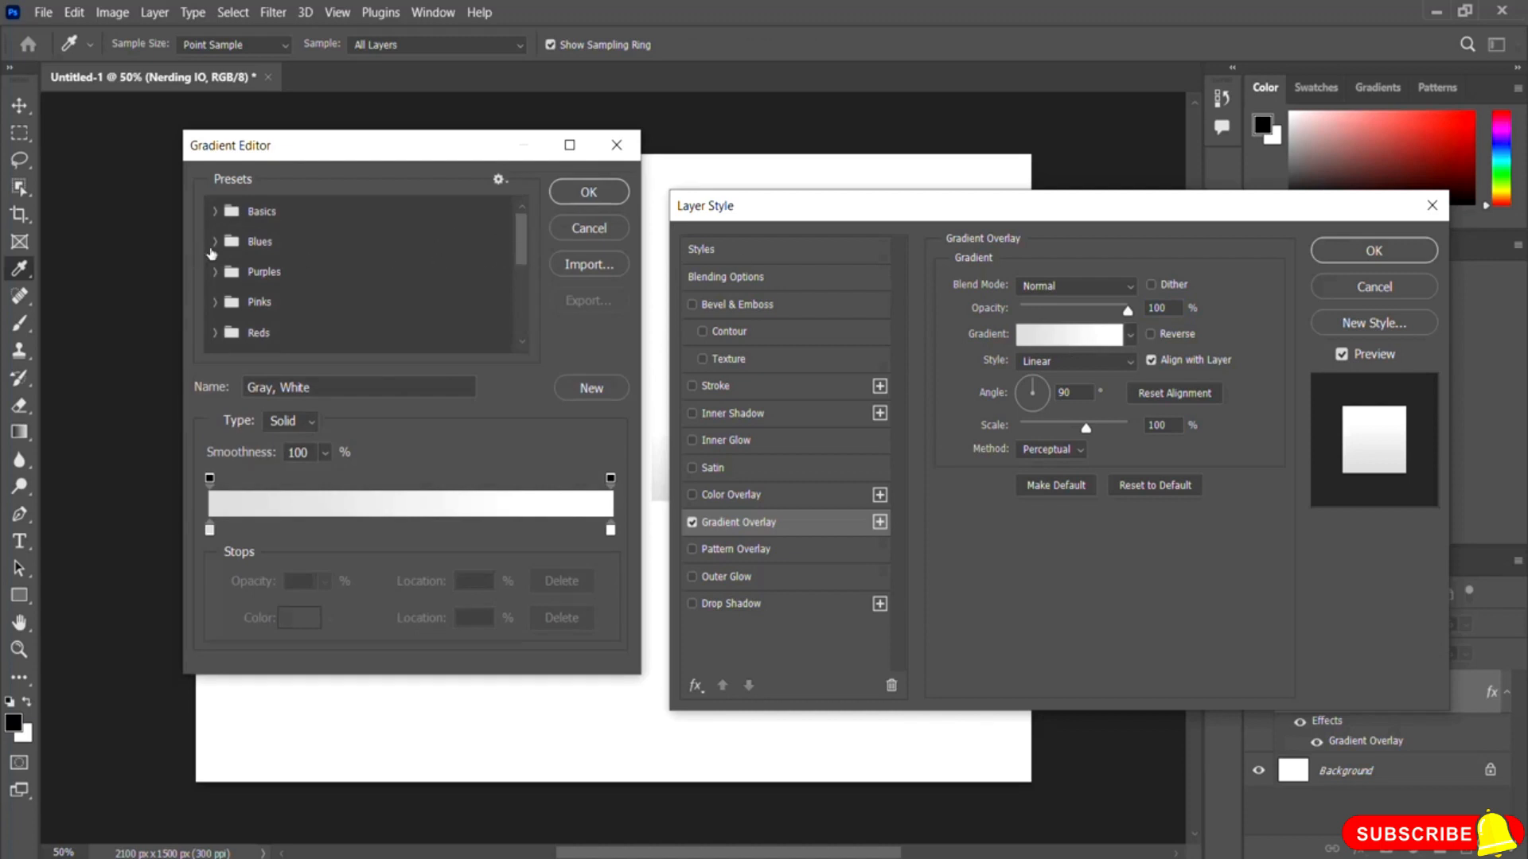
click(215, 333)
drag(522, 247, 520, 279)
click(213, 248)
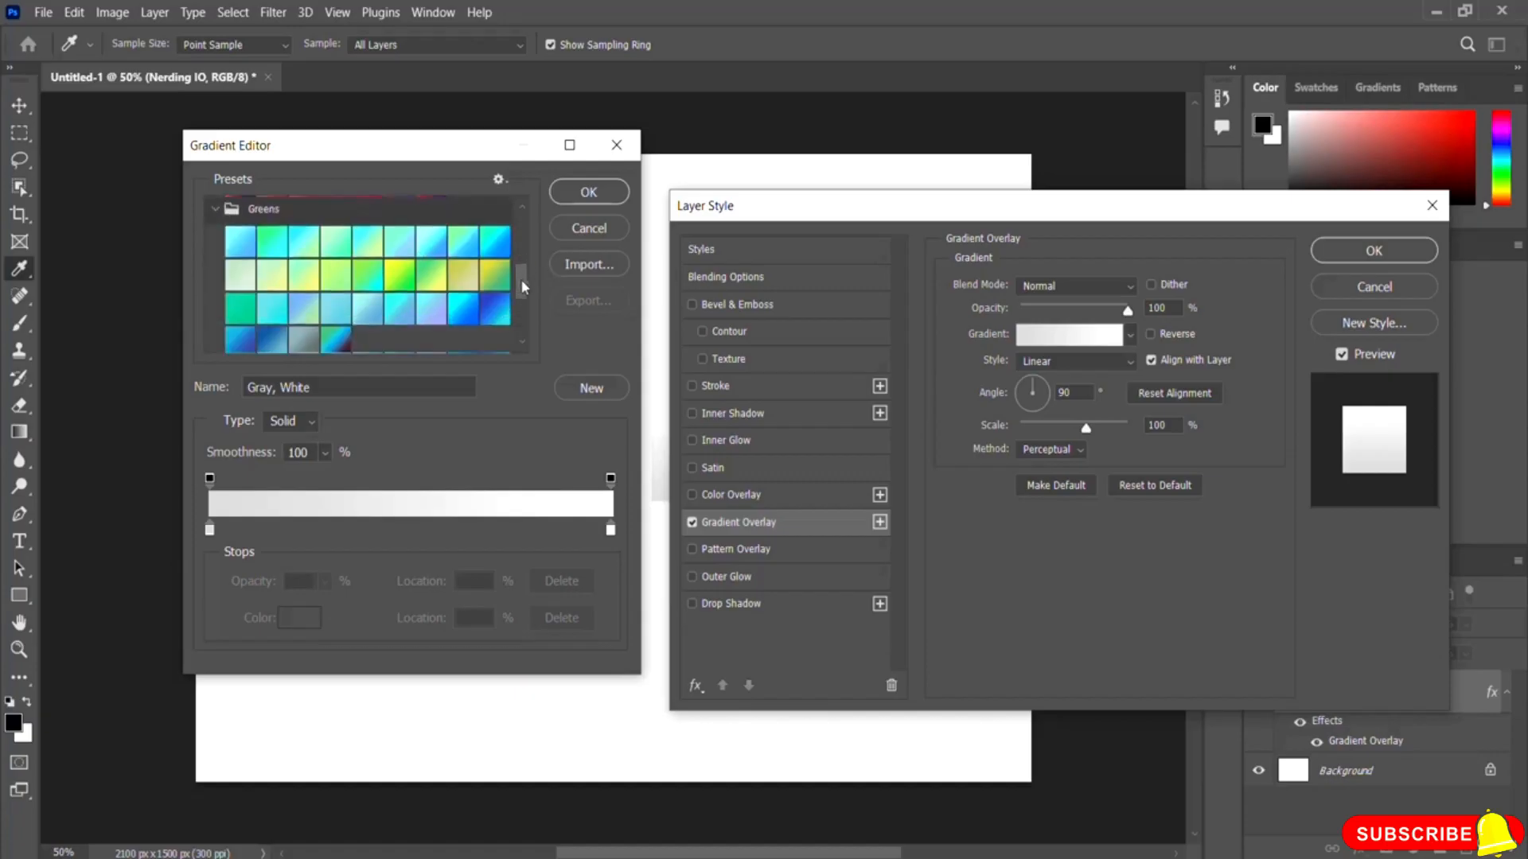
click(406, 279)
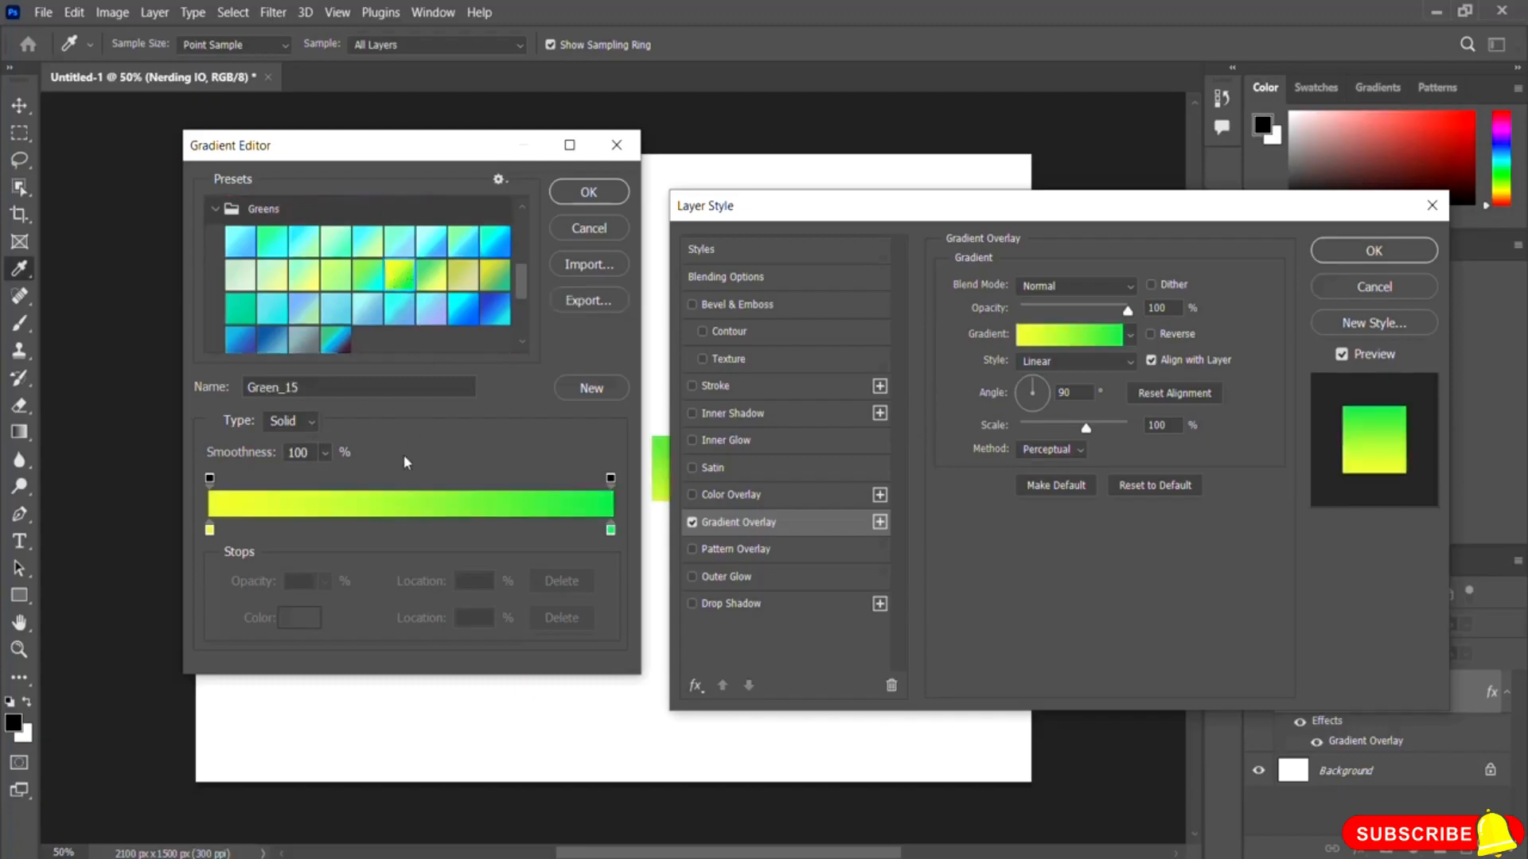
click(588, 192)
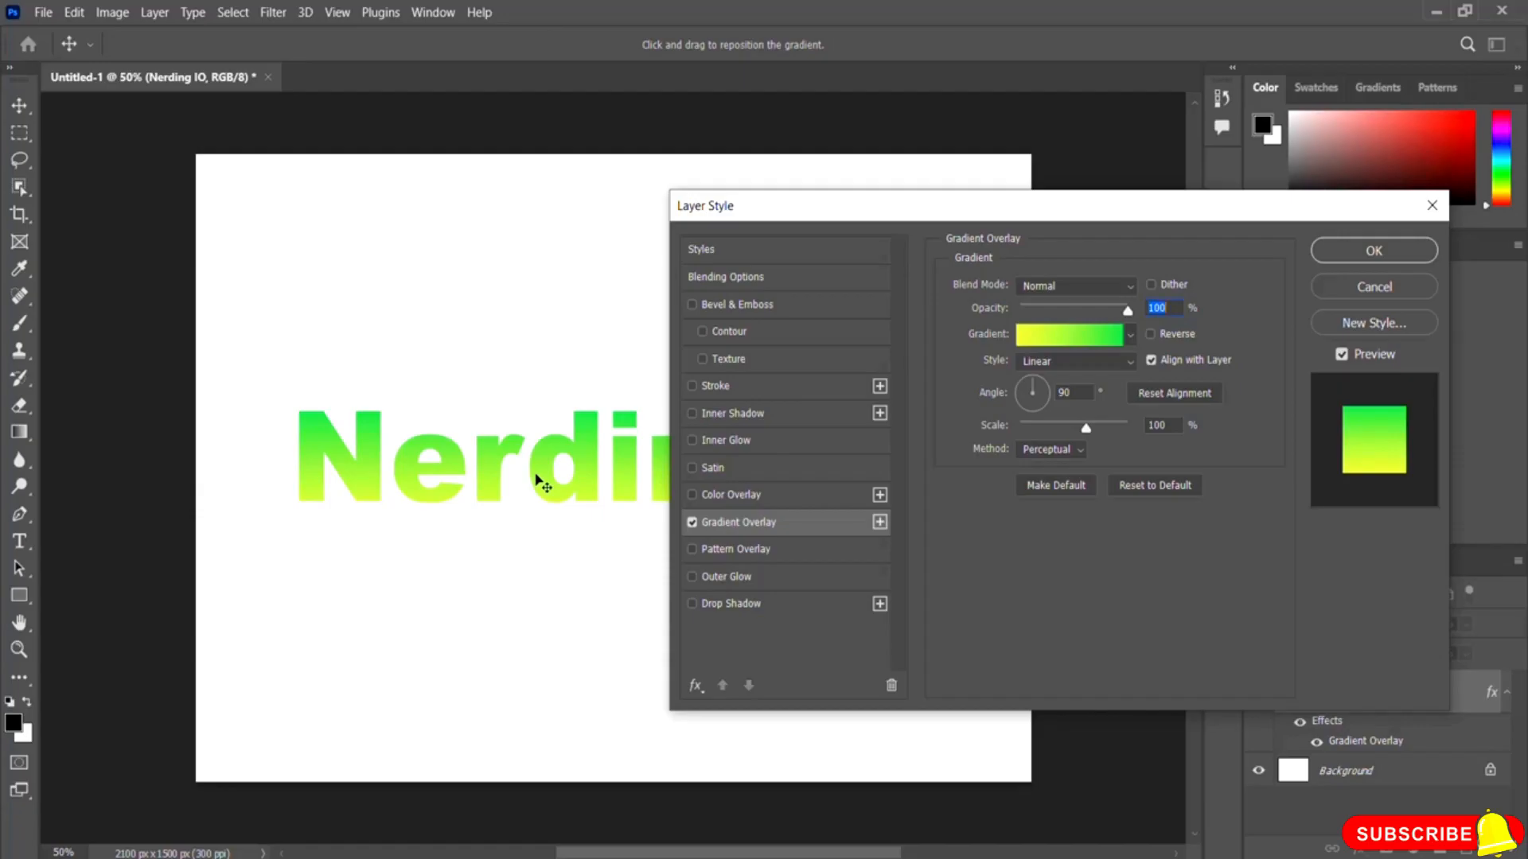
Step: Set the gradient overlay angle to 74° and apply the layer style
drag(1029, 218, 1166, 215)
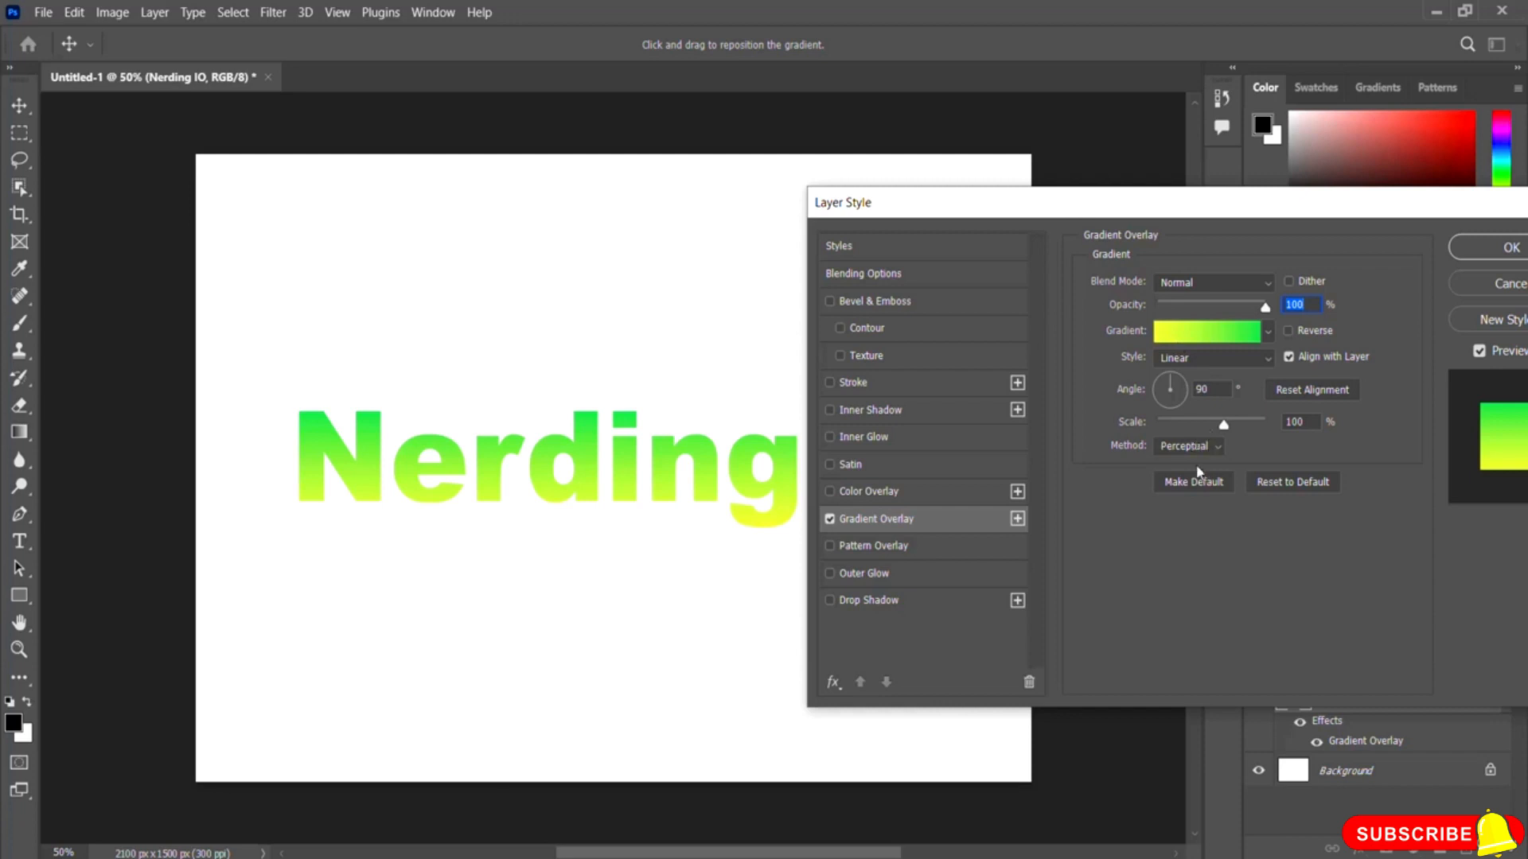
click(1176, 382)
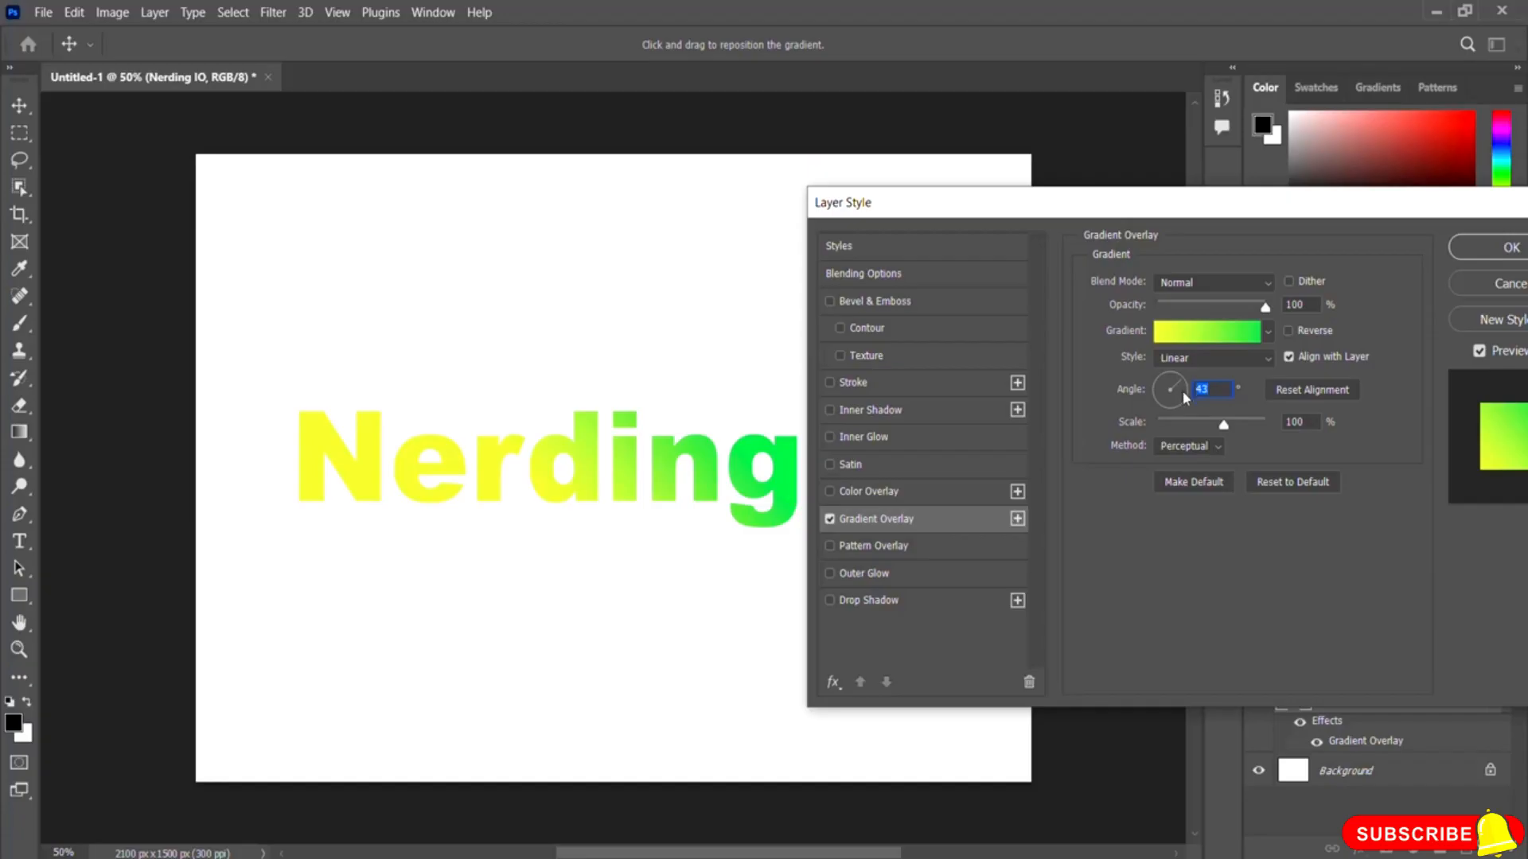
click(1181, 394)
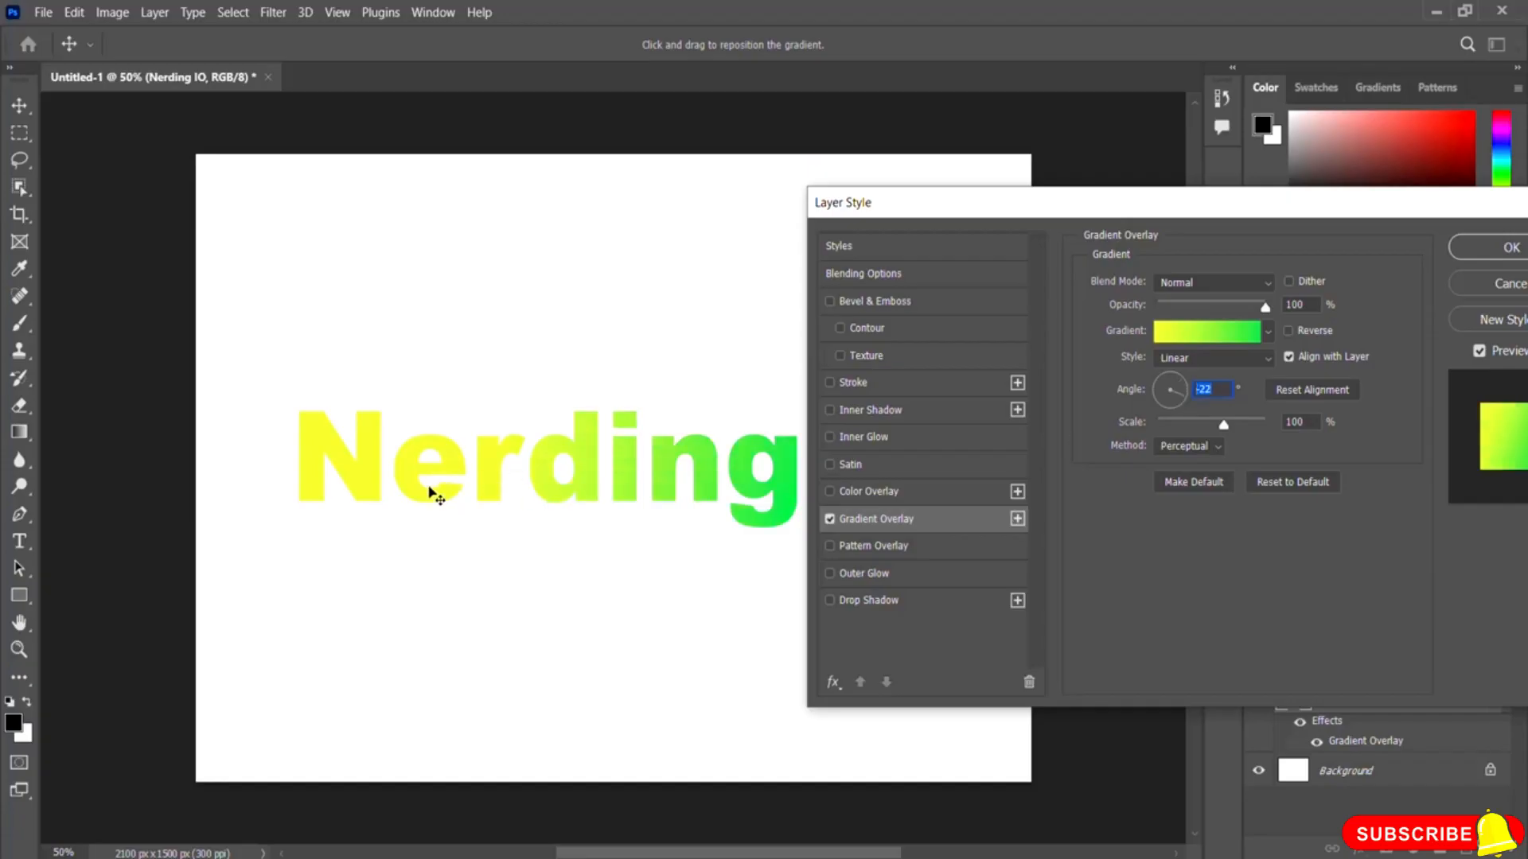
click(1161, 396)
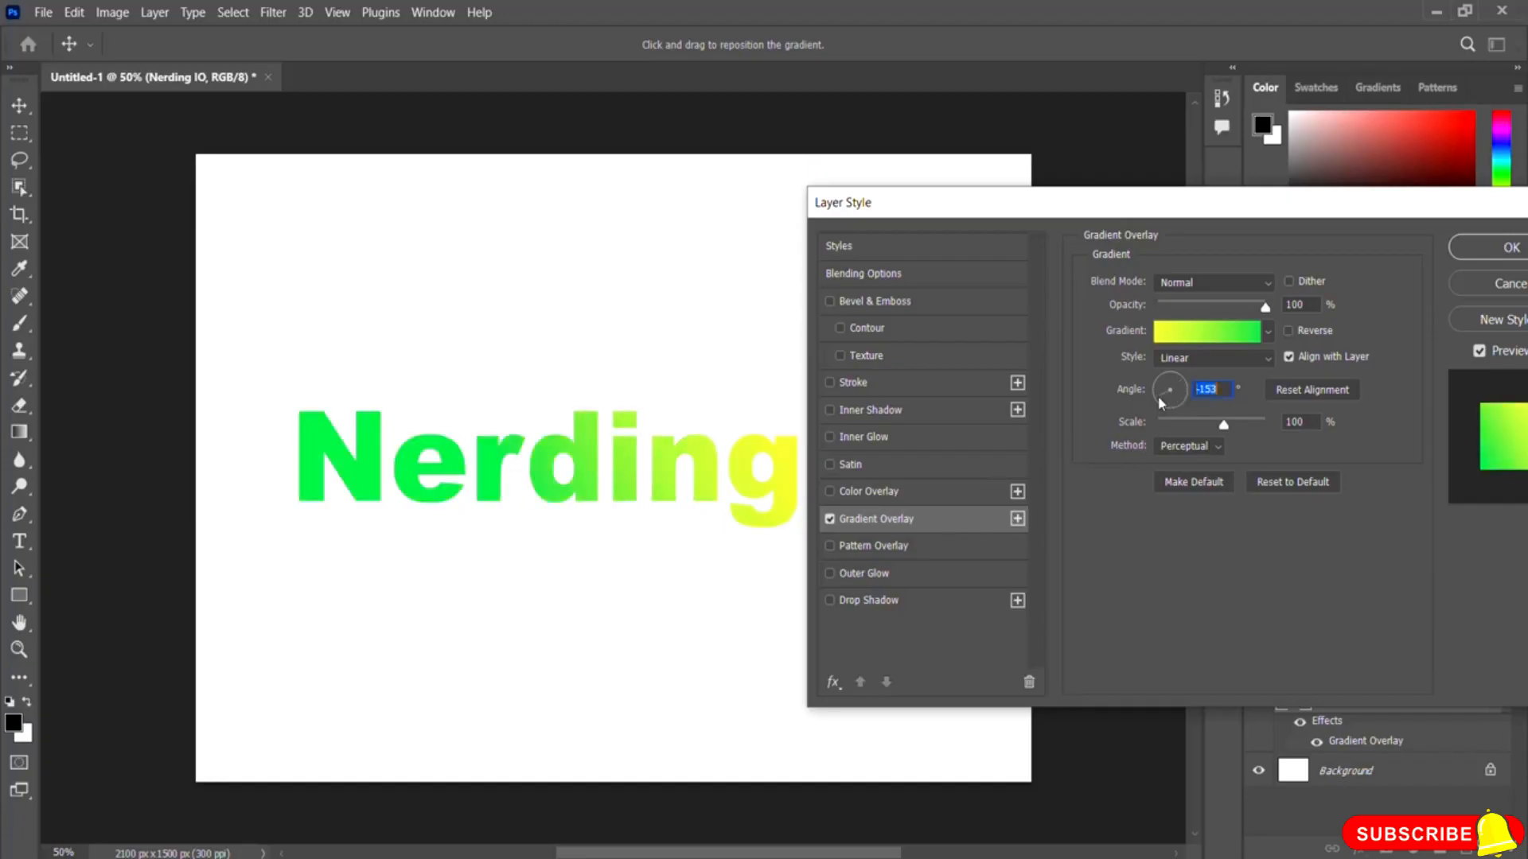
click(1162, 382)
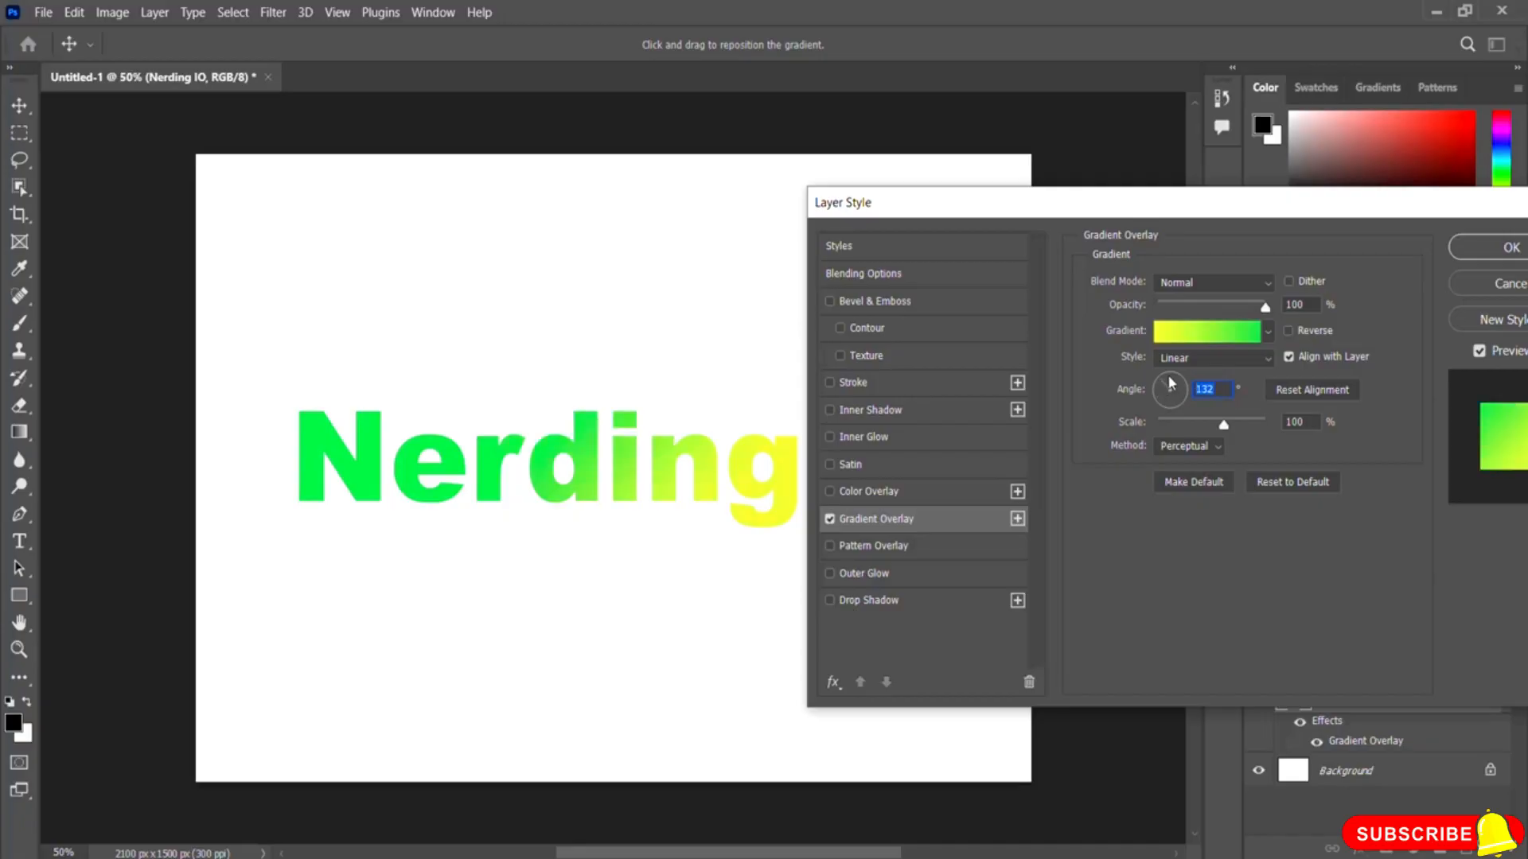
click(1170, 384)
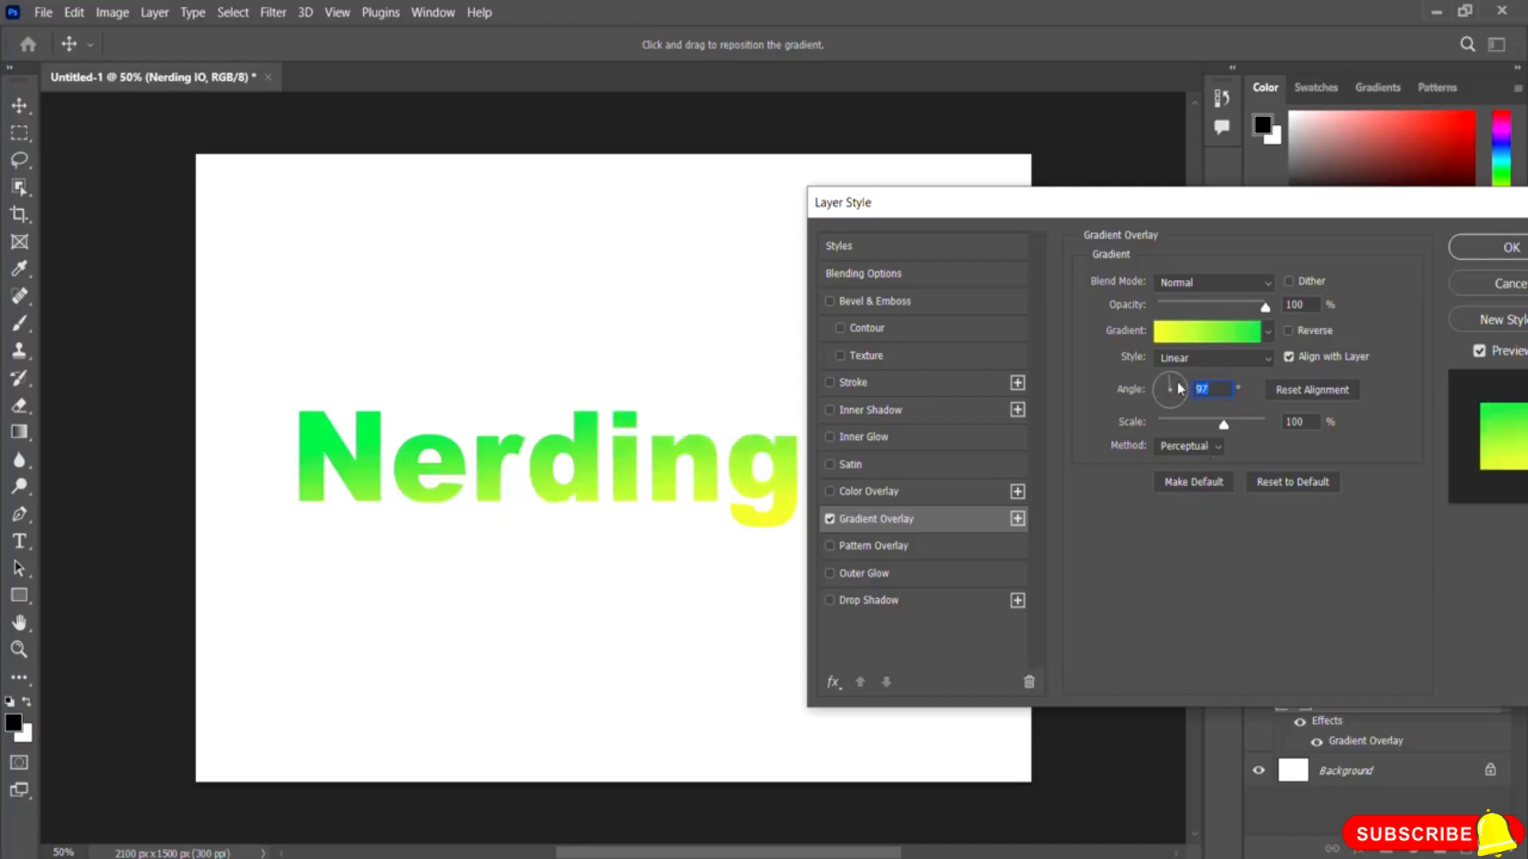
click(1173, 375)
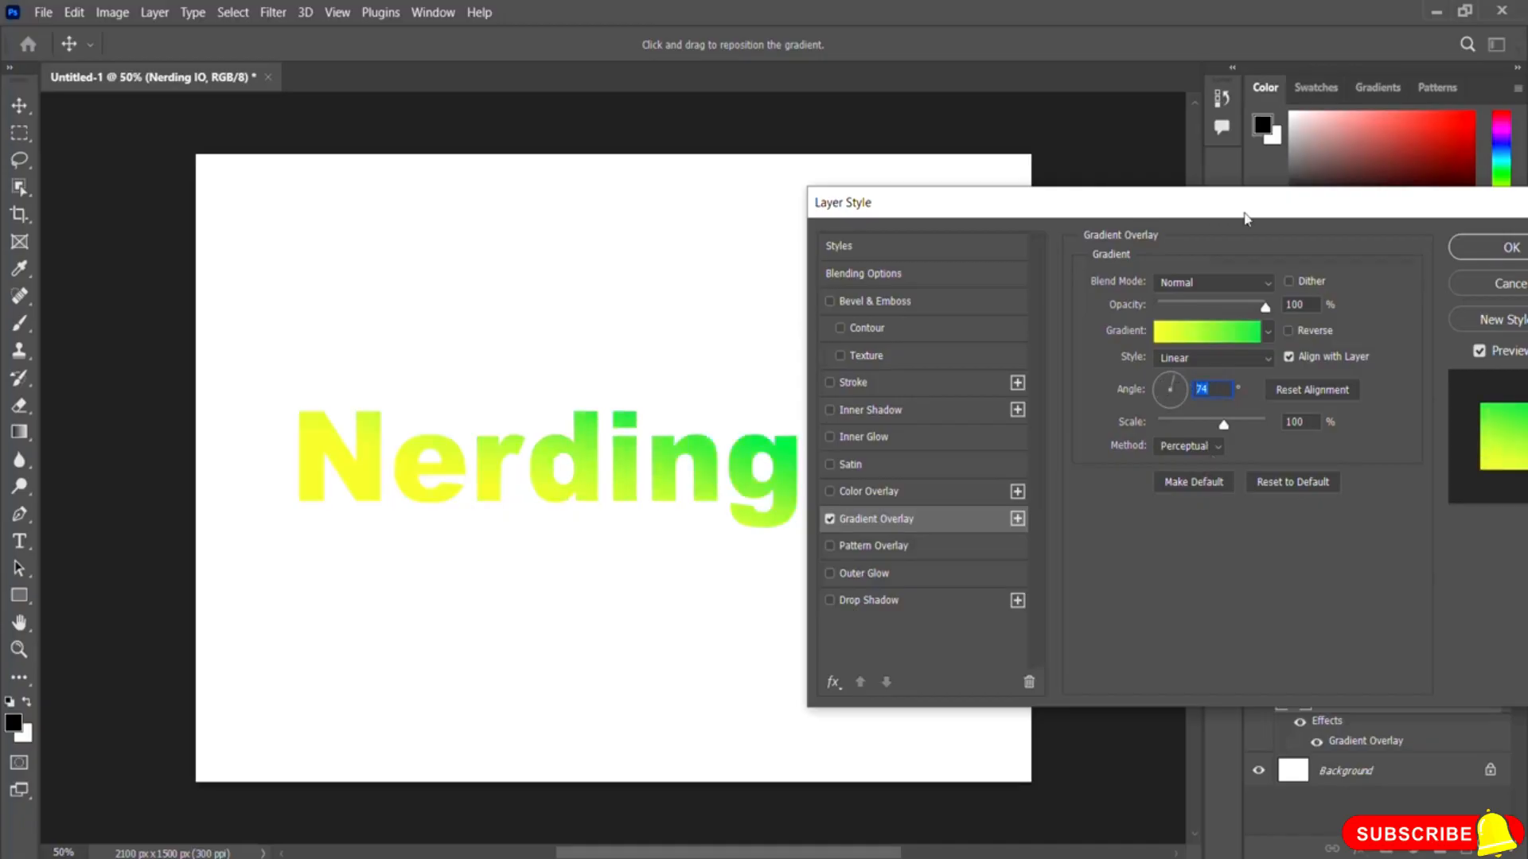
drag(1244, 214, 1022, 223)
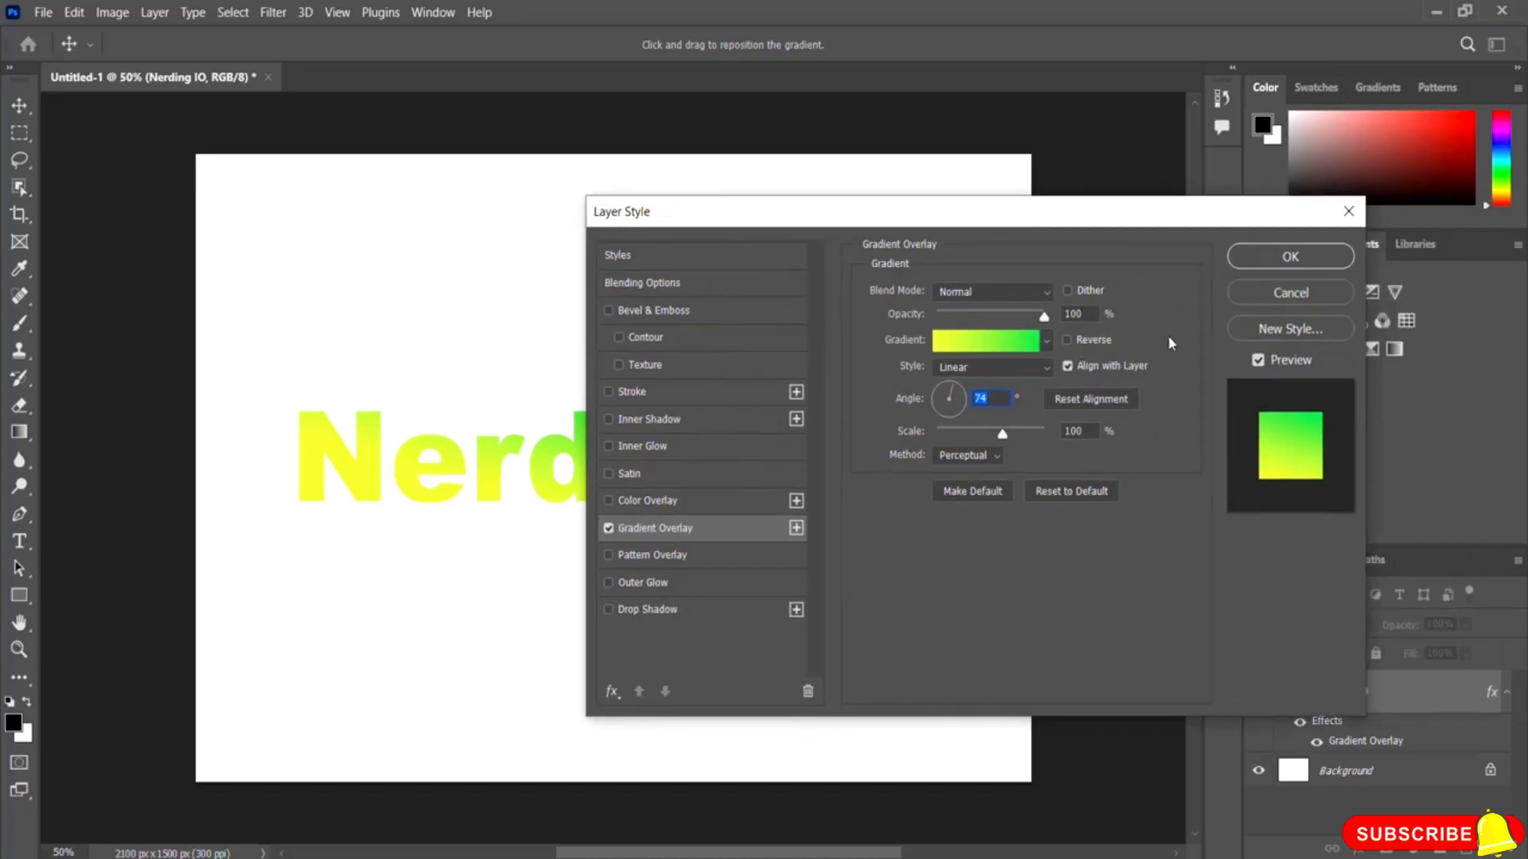
click(1289, 254)
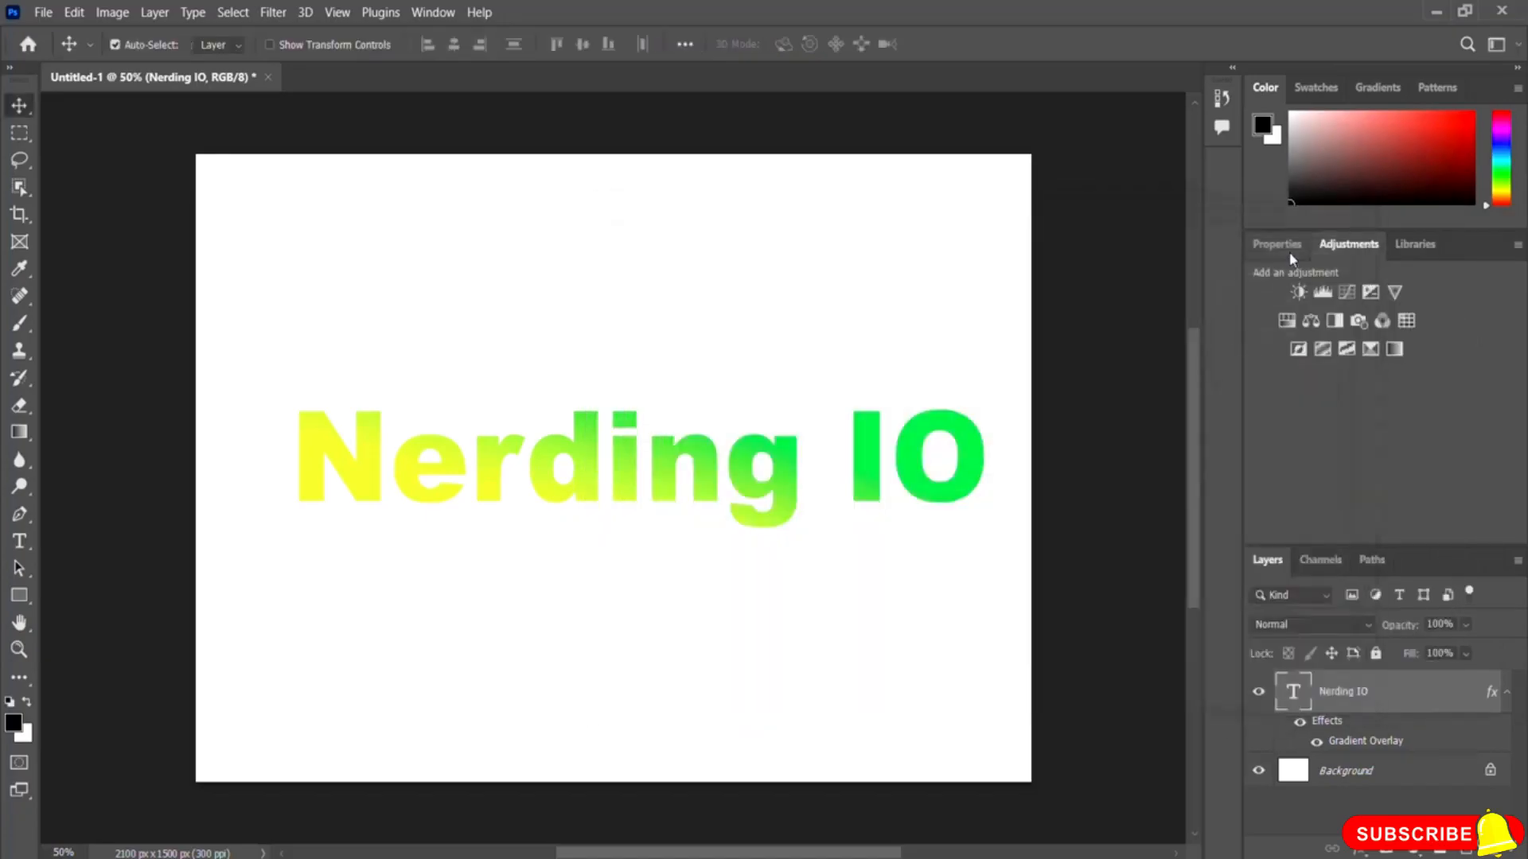
Step: Hide and show the Gradient Overlay effect to compare the text with and without it
click(1317, 742)
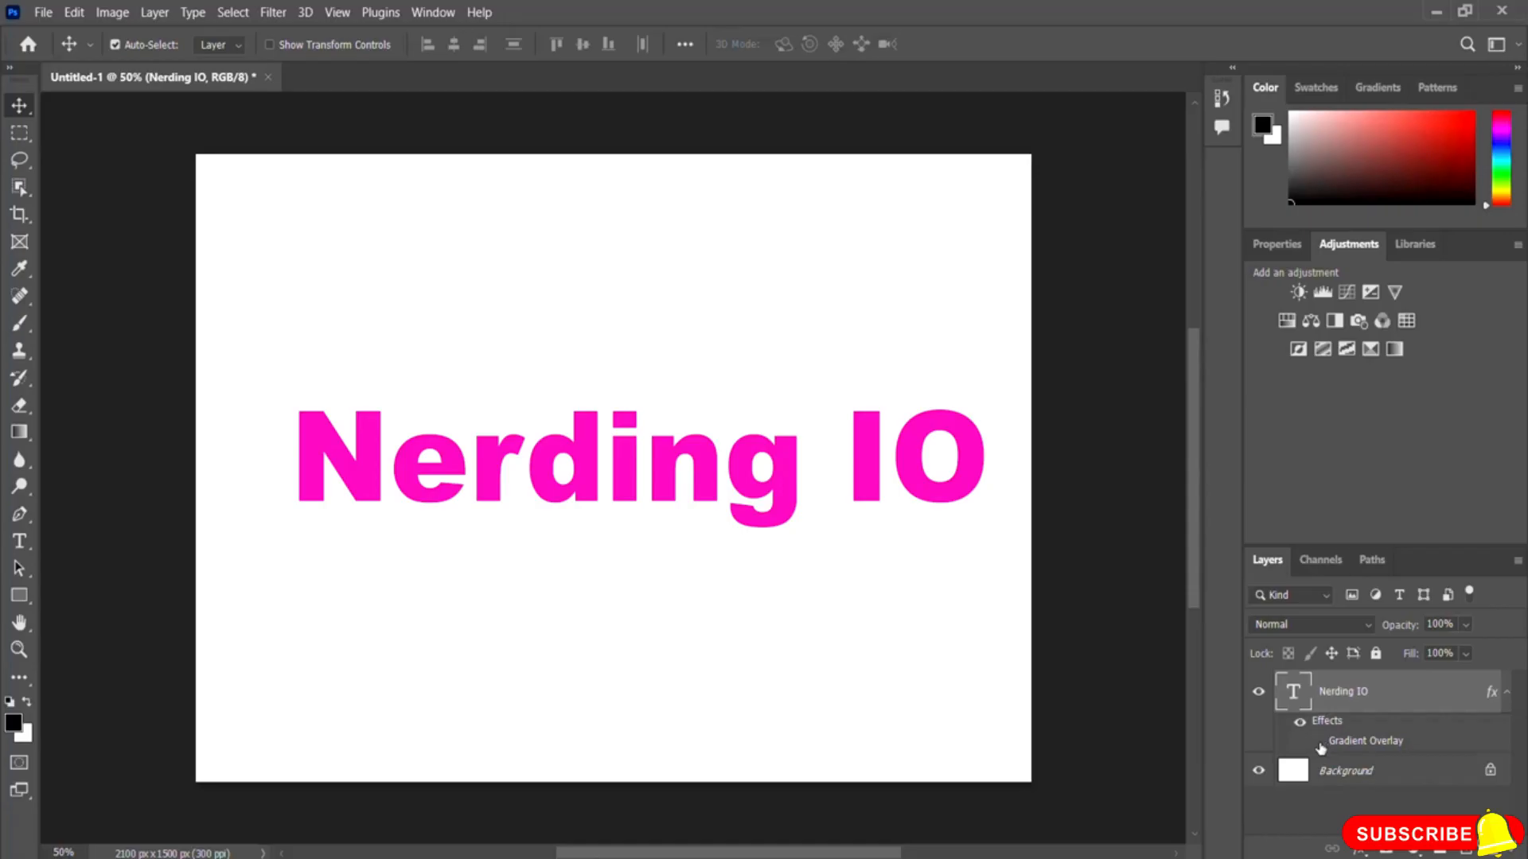
click(1318, 743)
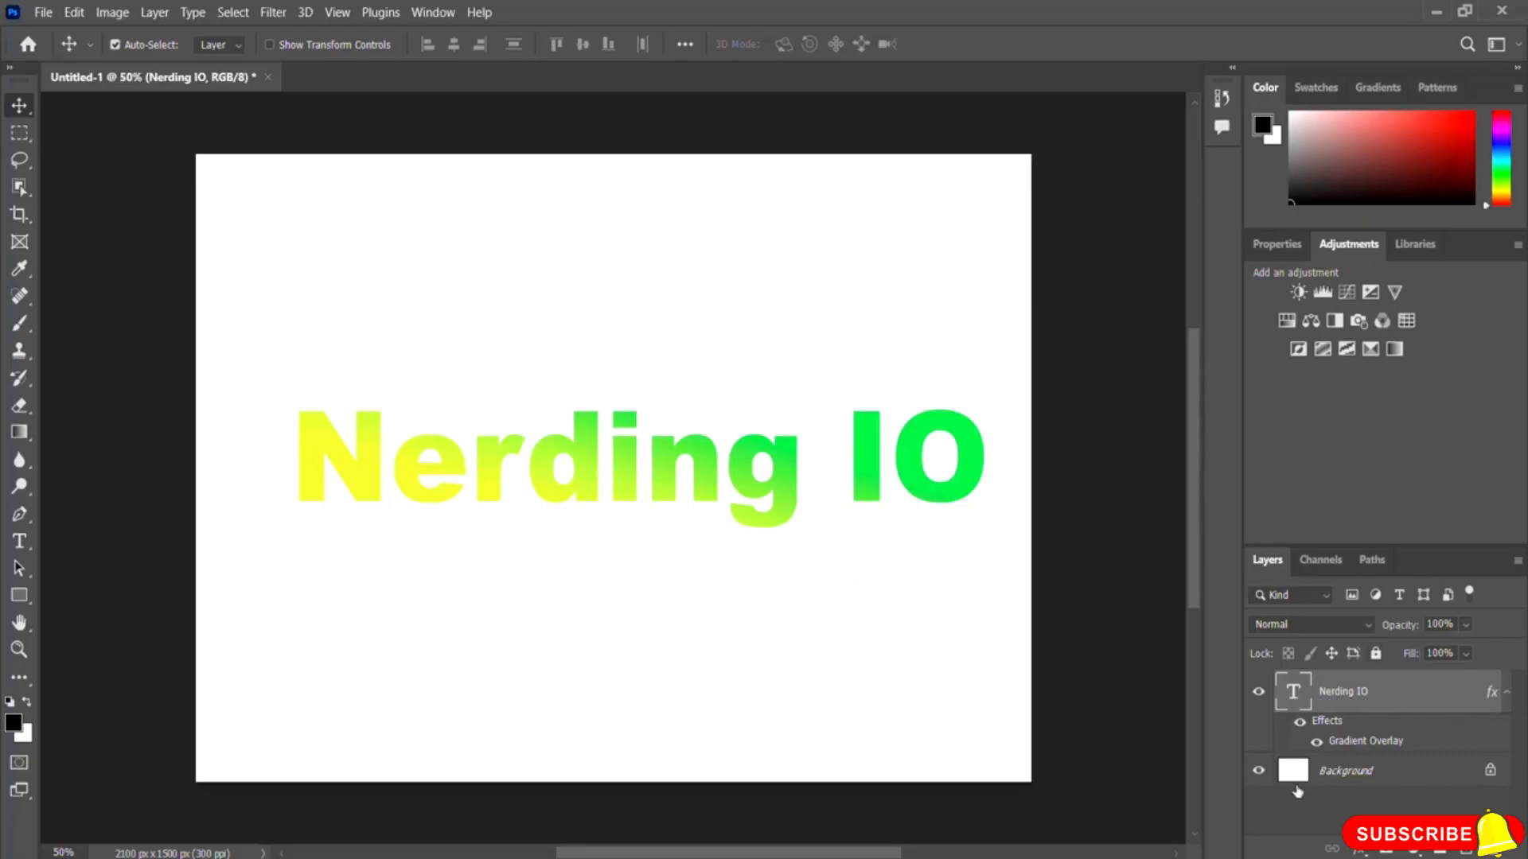
Step: Add a 7 px Stroke positioned Outside the text at 100% opacity
click(1366, 854)
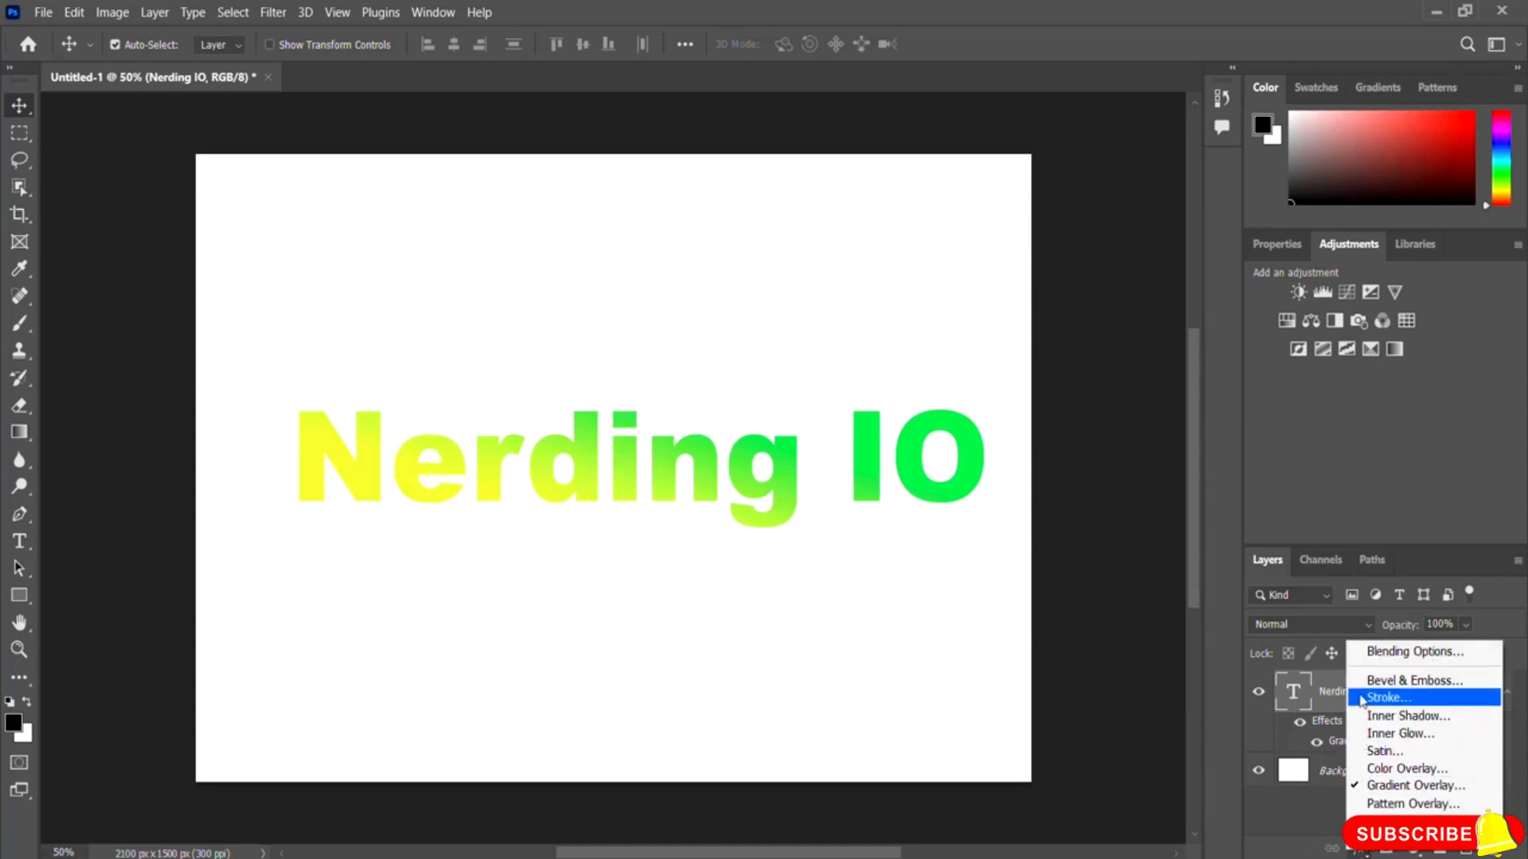
click(1420, 706)
drag(811, 212, 984, 220)
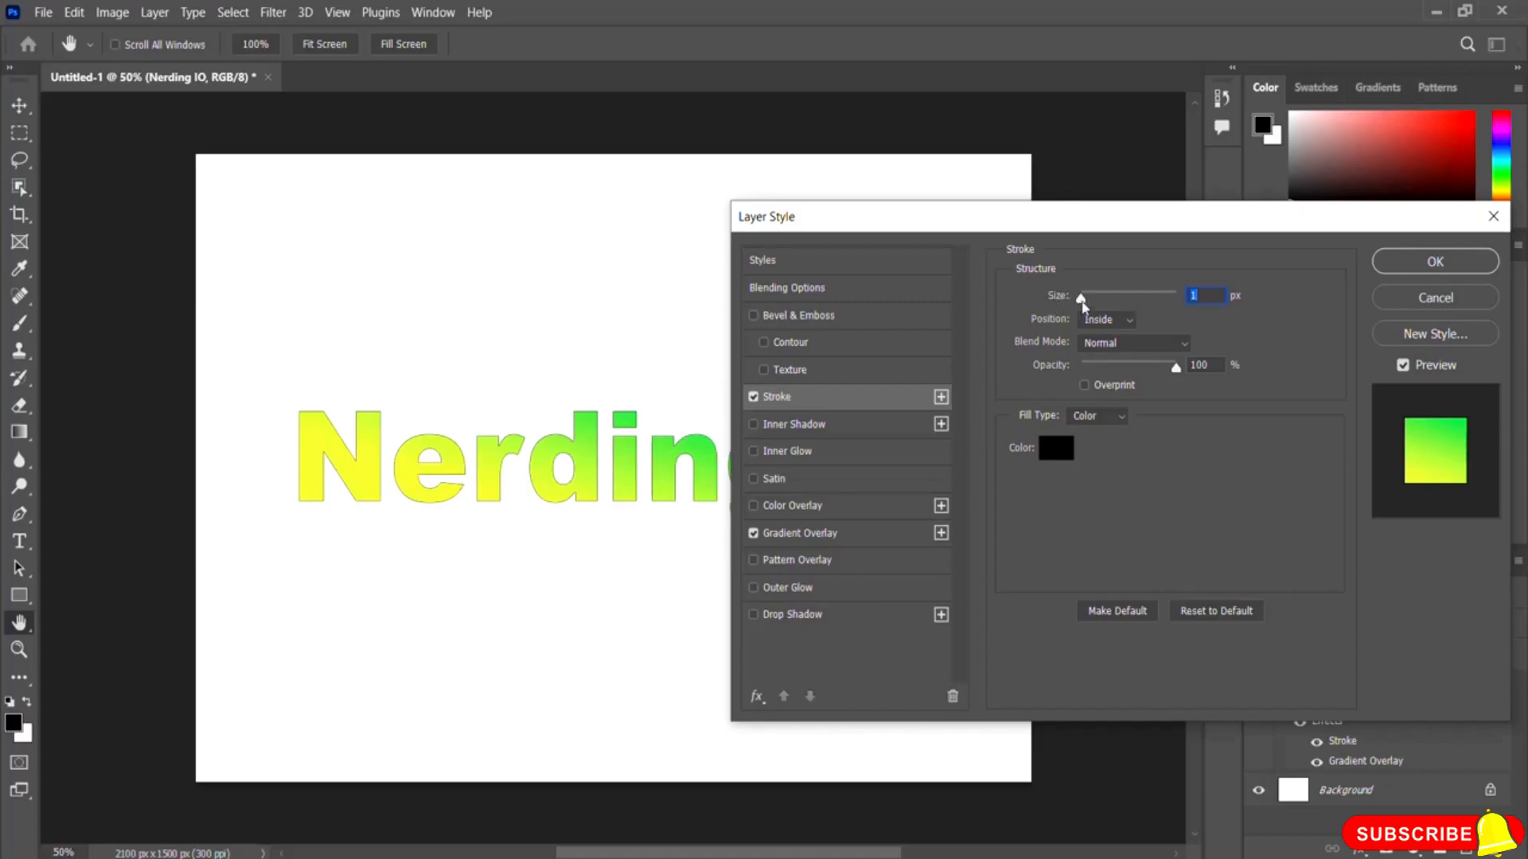
drag(1080, 302, 1091, 307)
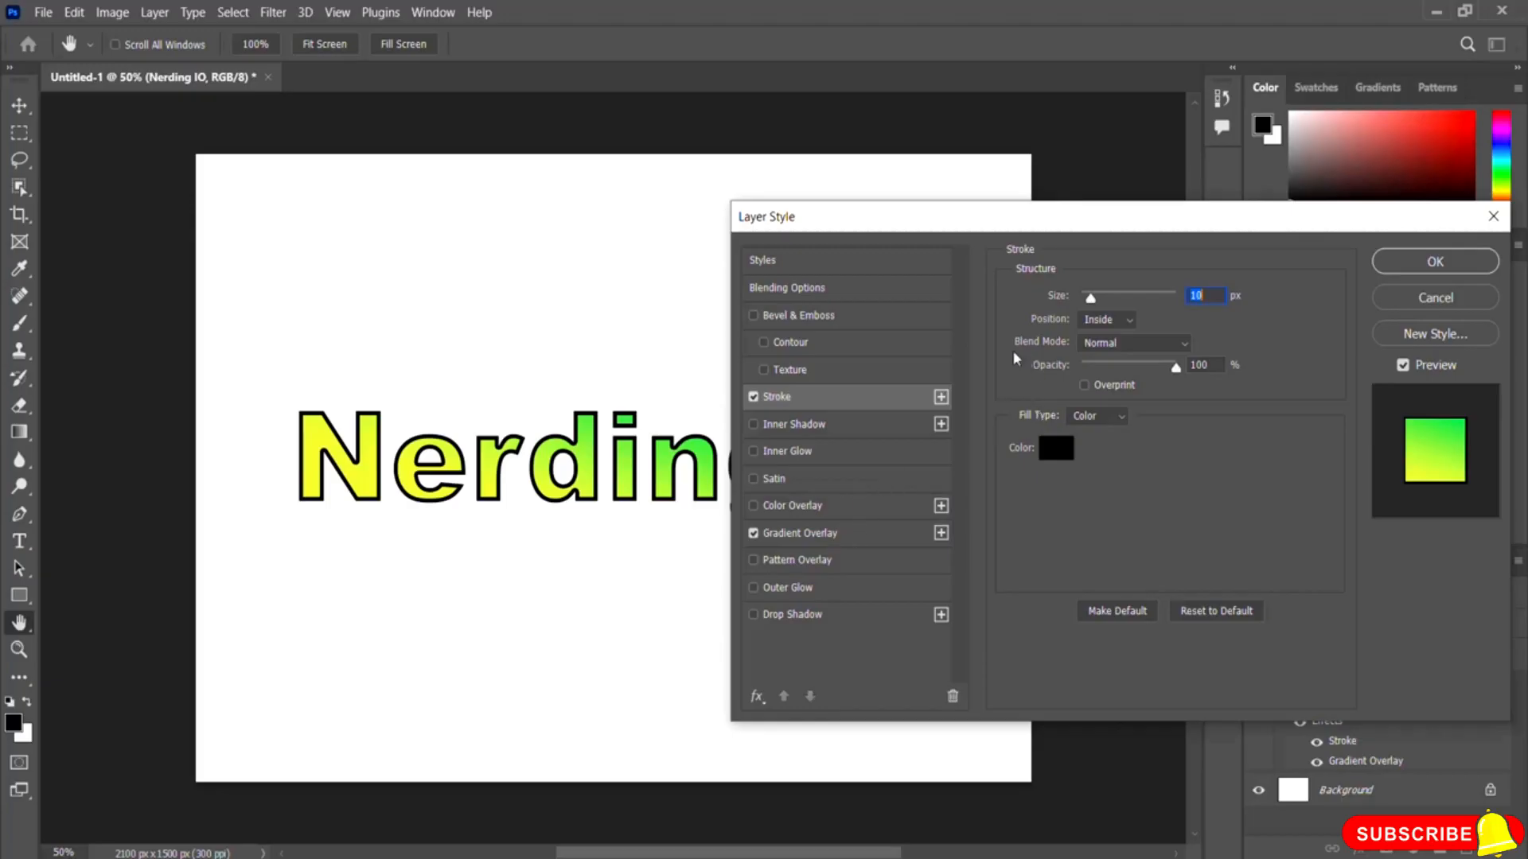
click(1123, 322)
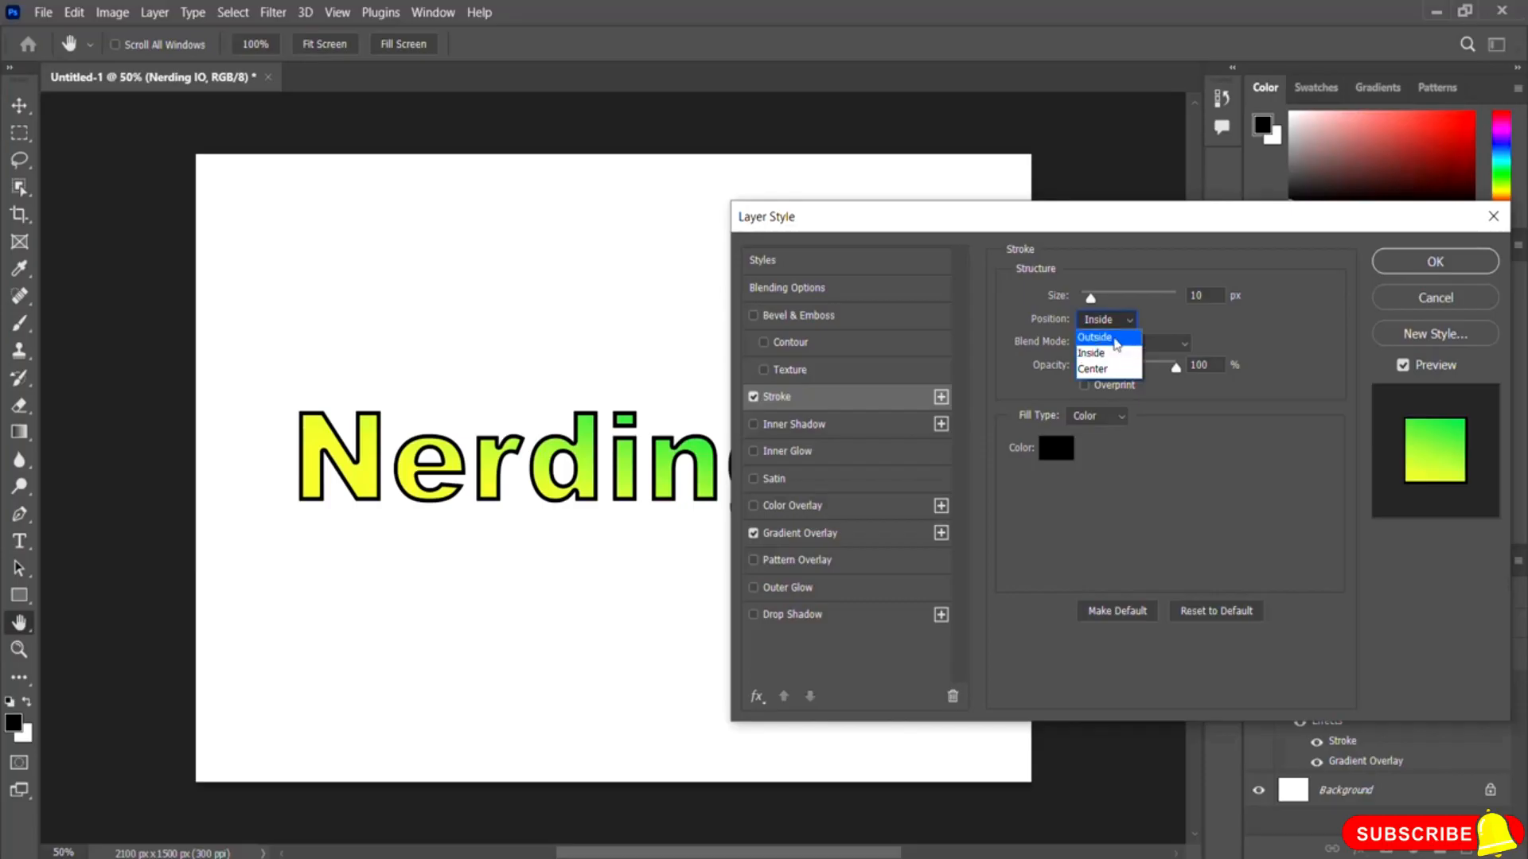
click(1102, 337)
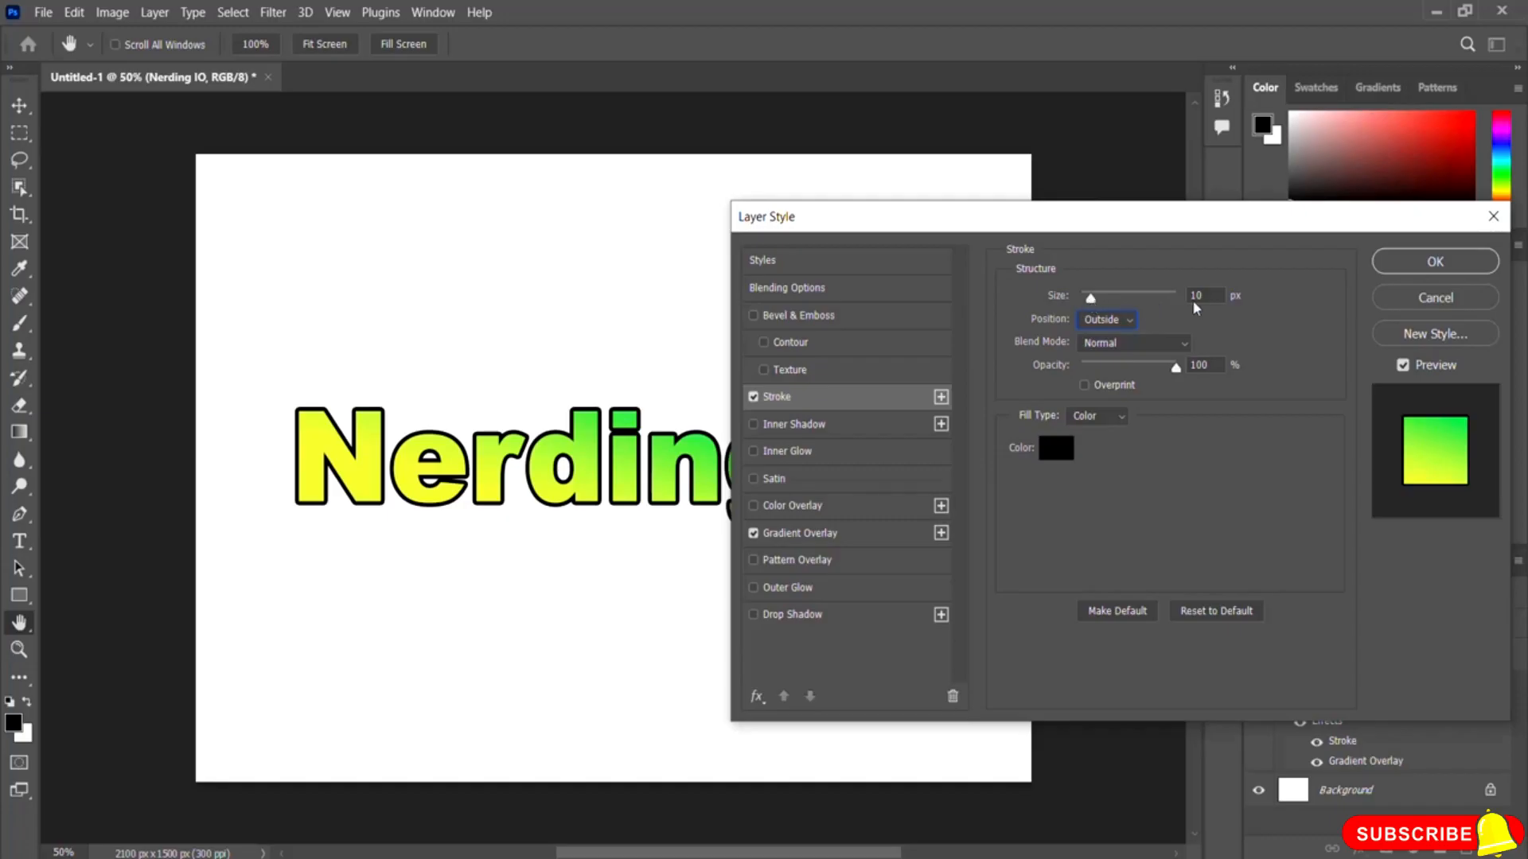
drag(1088, 299, 1088, 304)
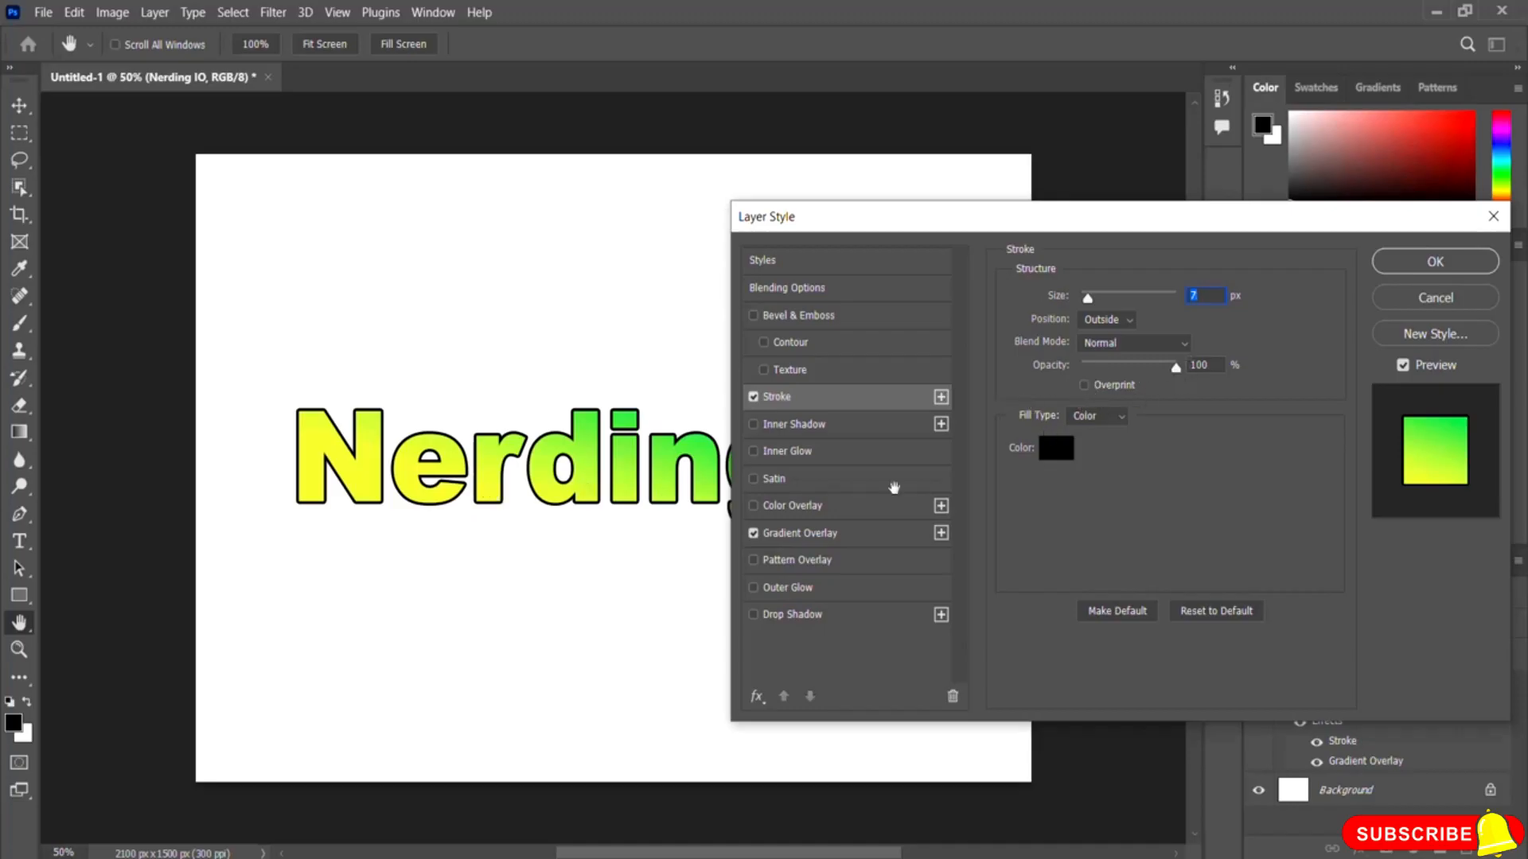
drag(1177, 371, 1102, 377)
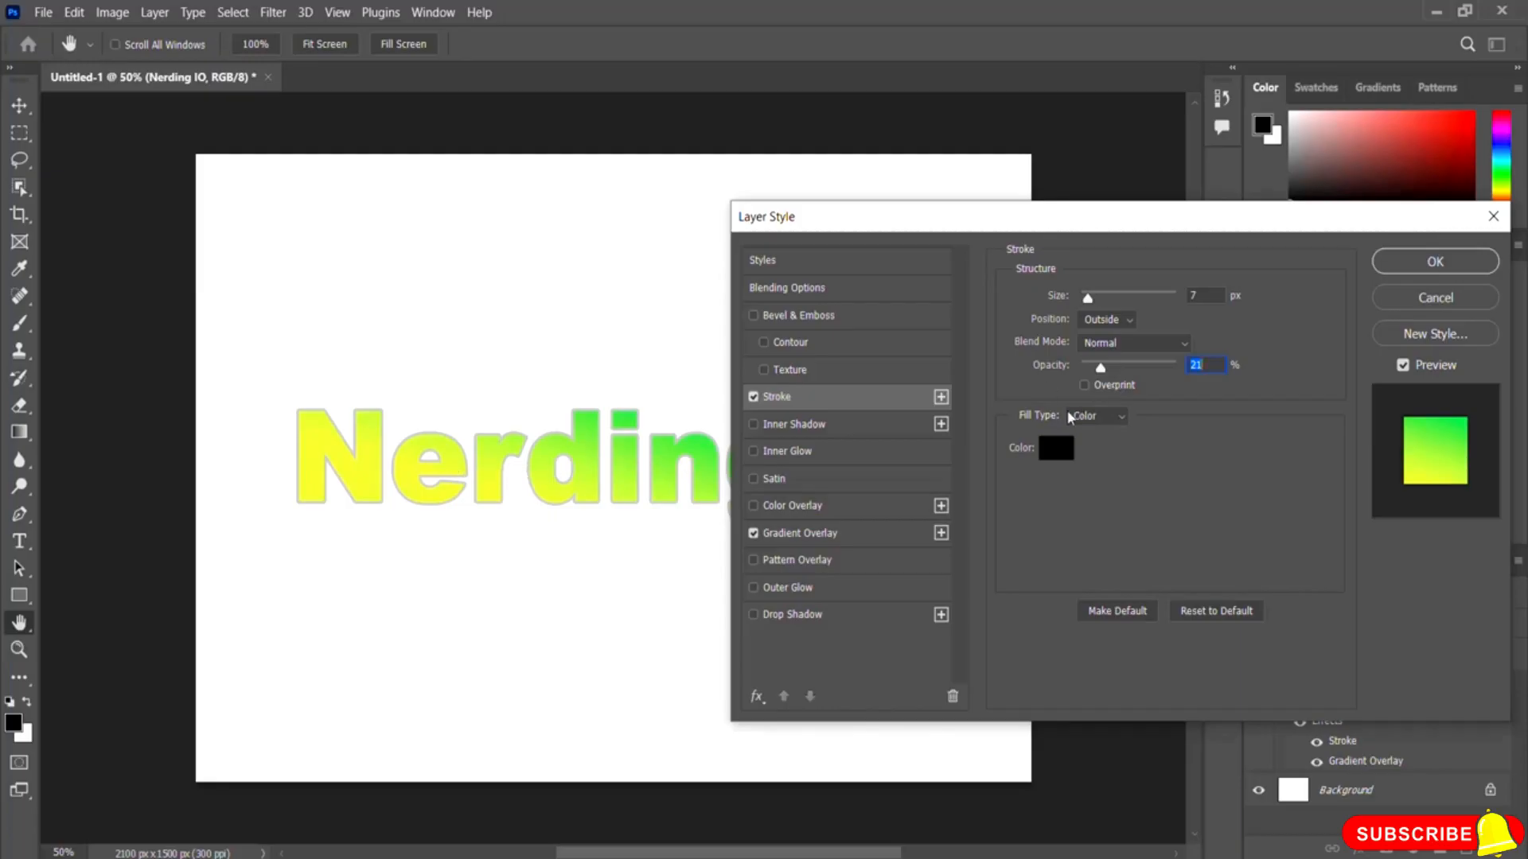
drag(1101, 369, 1191, 369)
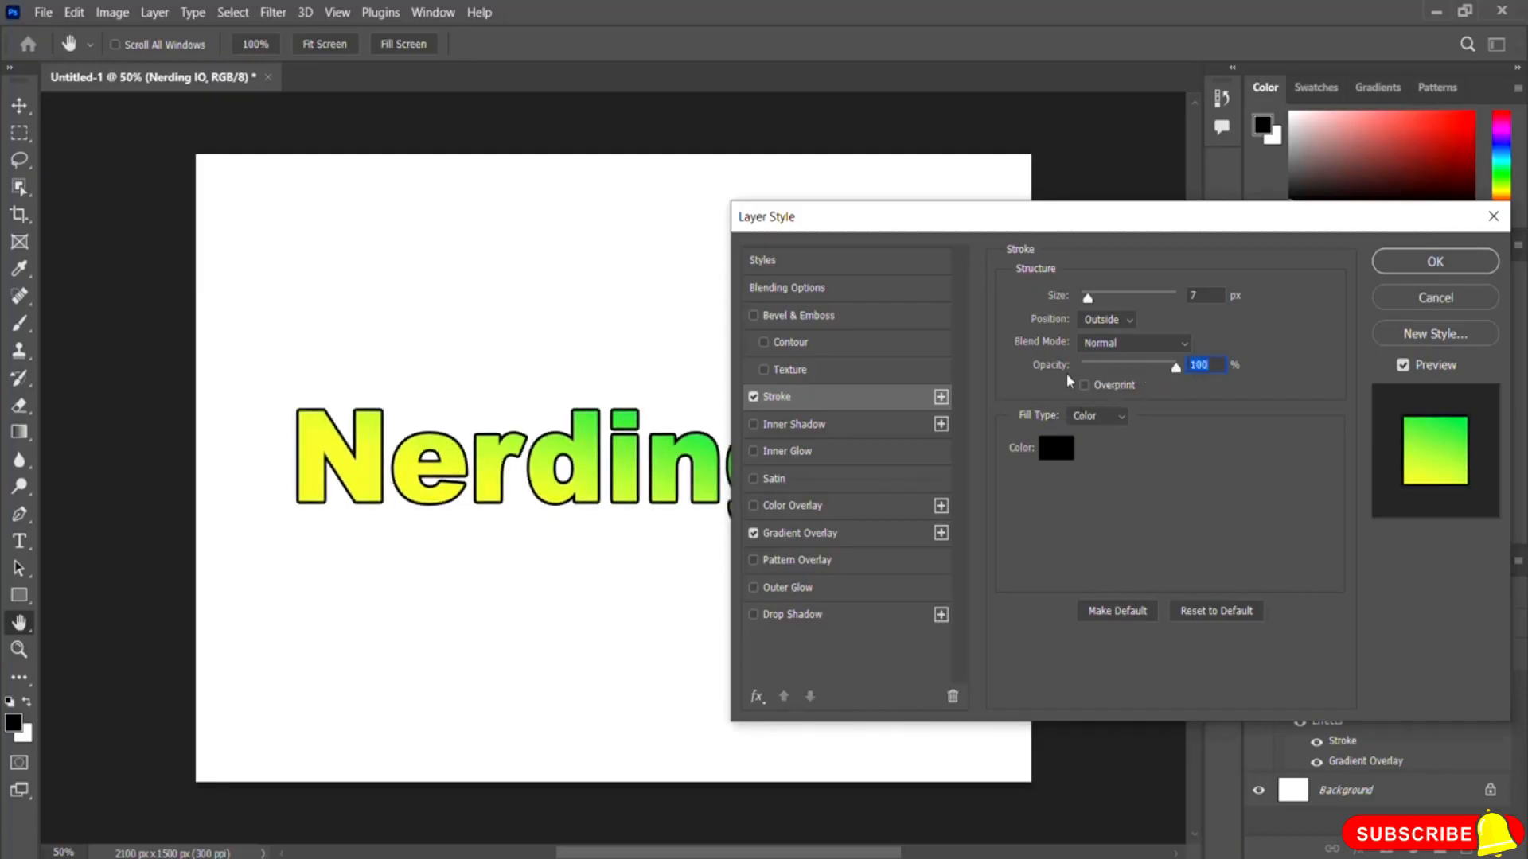
Step: Set the stroke color to red fa0505 and apply the layer style
click(1056, 450)
mouse_move(700, 131)
mouse_down()
mouse_move(880, 180)
mouse_move(958, 218)
mouse_move(955, 231)
mouse_move(942, 221)
mouse_up()
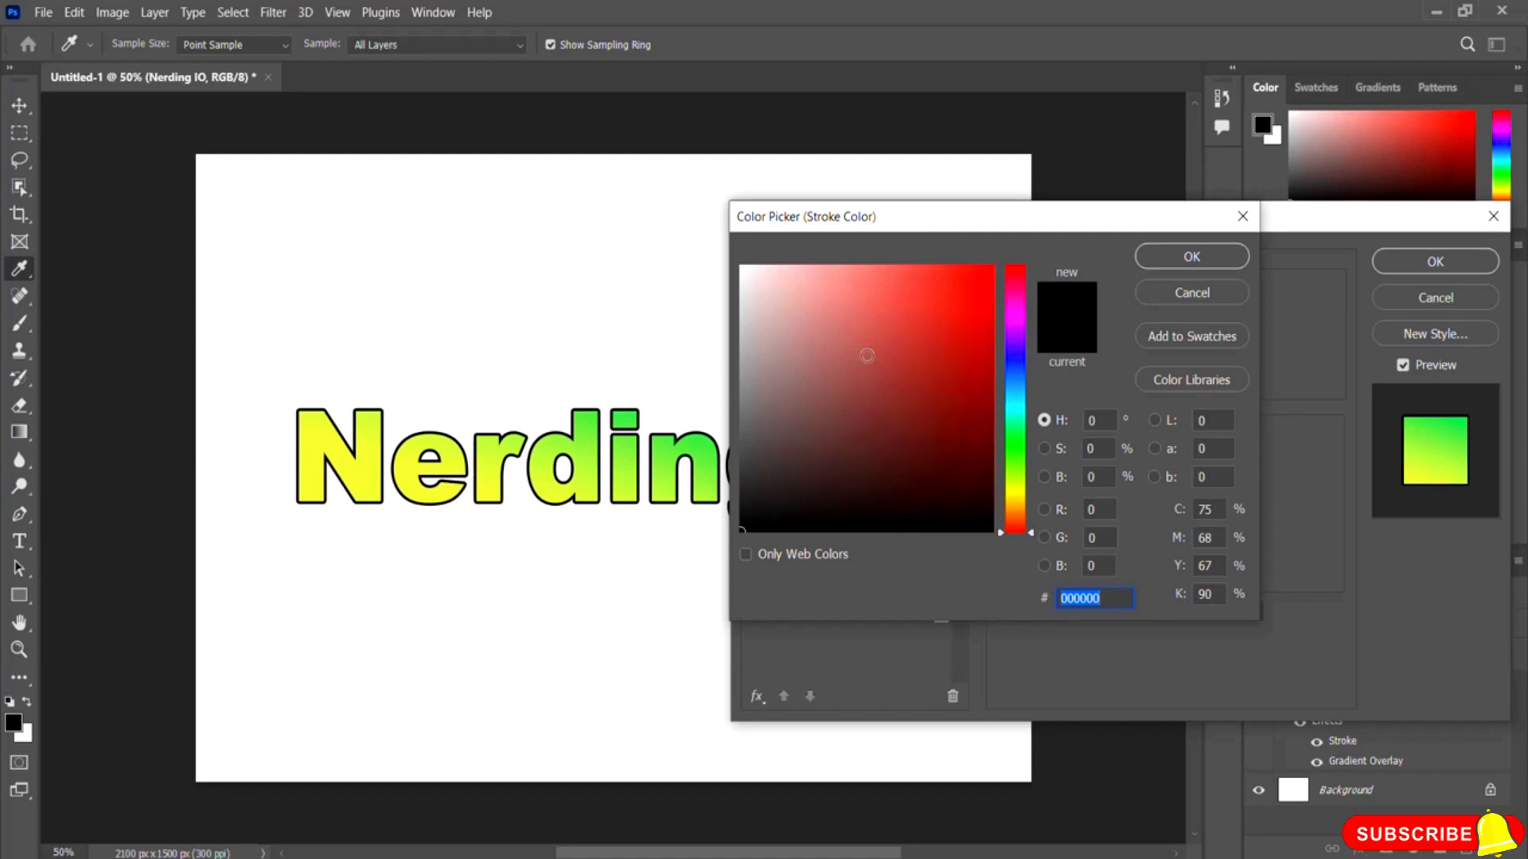
click(938, 298)
drag(965, 269, 988, 270)
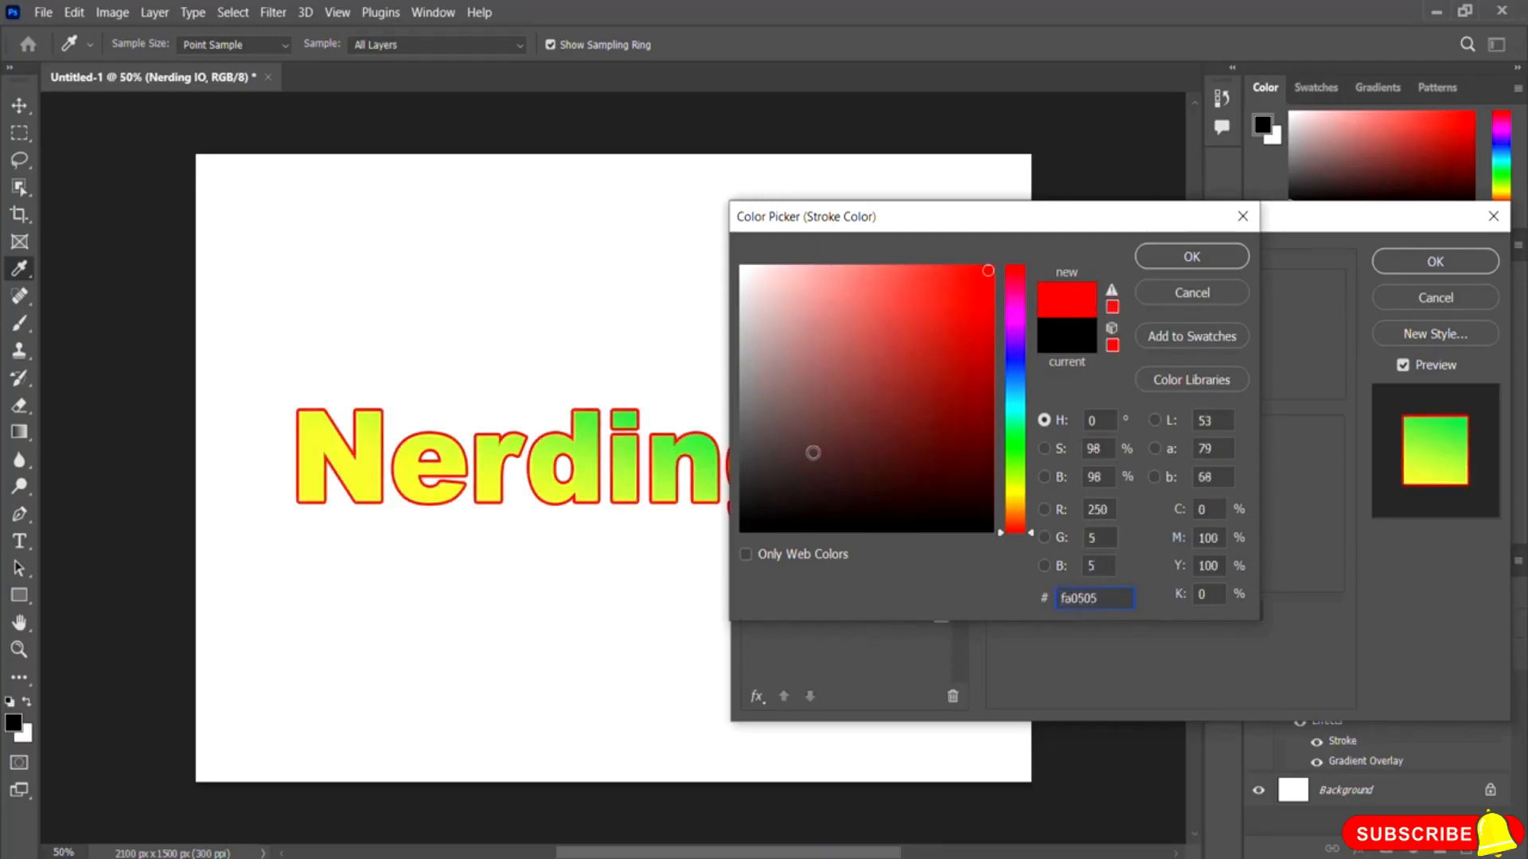
click(1192, 256)
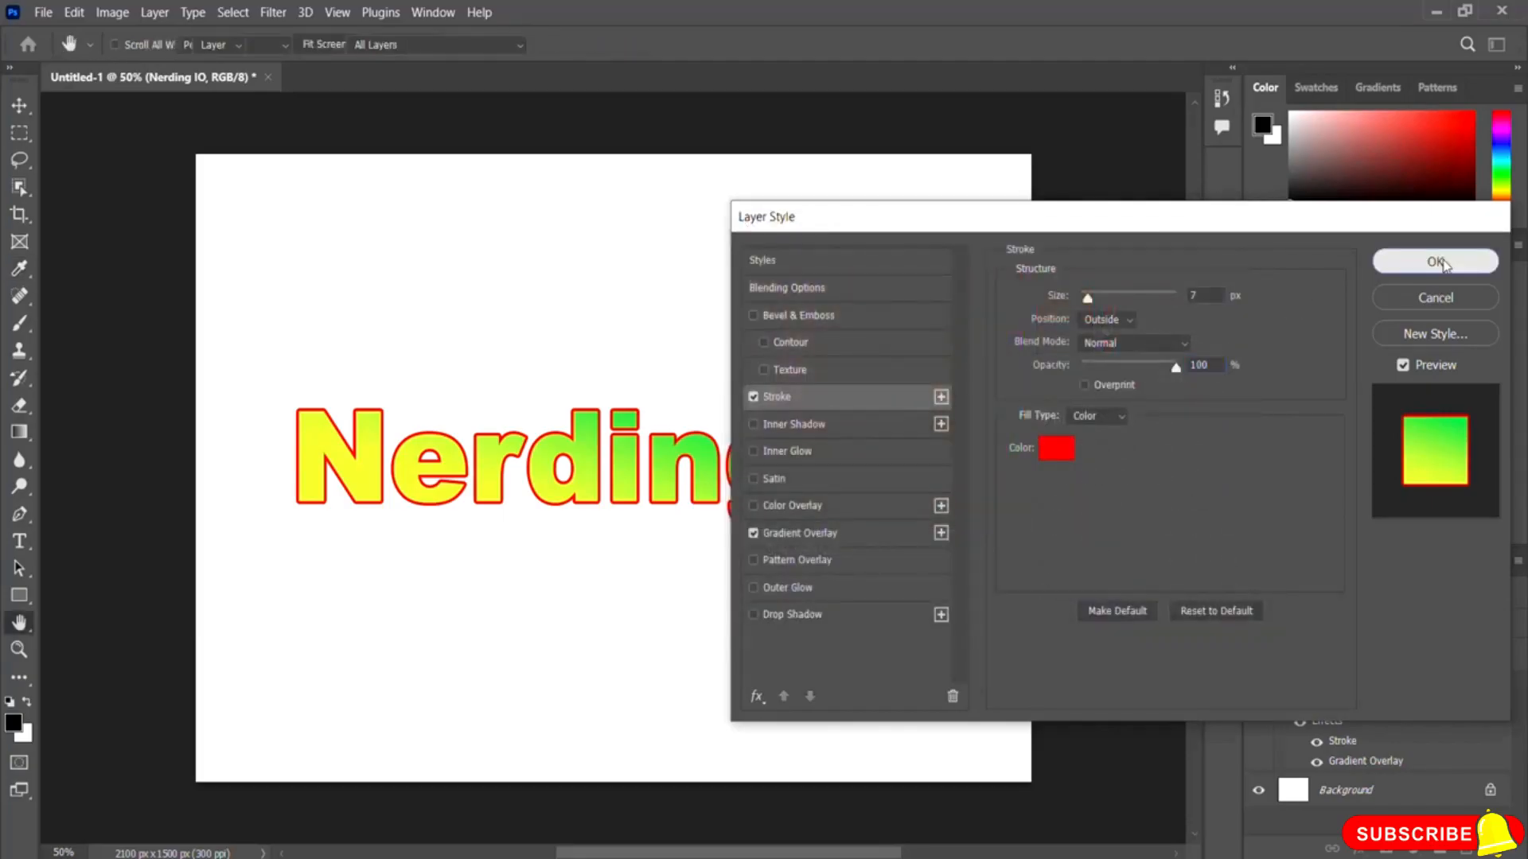
click(1434, 260)
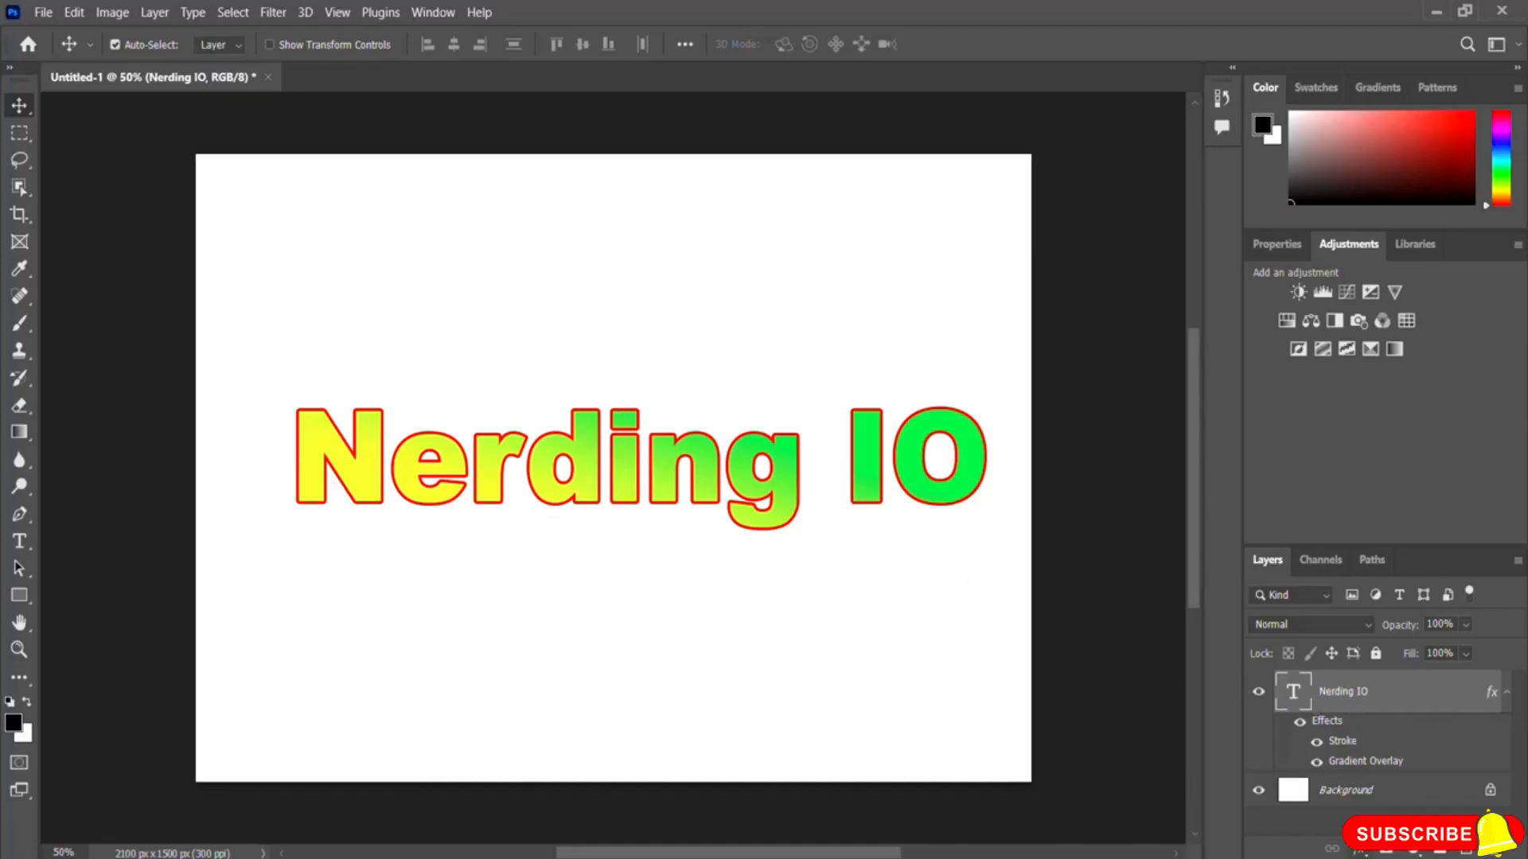
Step: Add a Bevel & Emboss effect to the text with Depth 459%, Size 10 px and Soften 4 px
click(1361, 851)
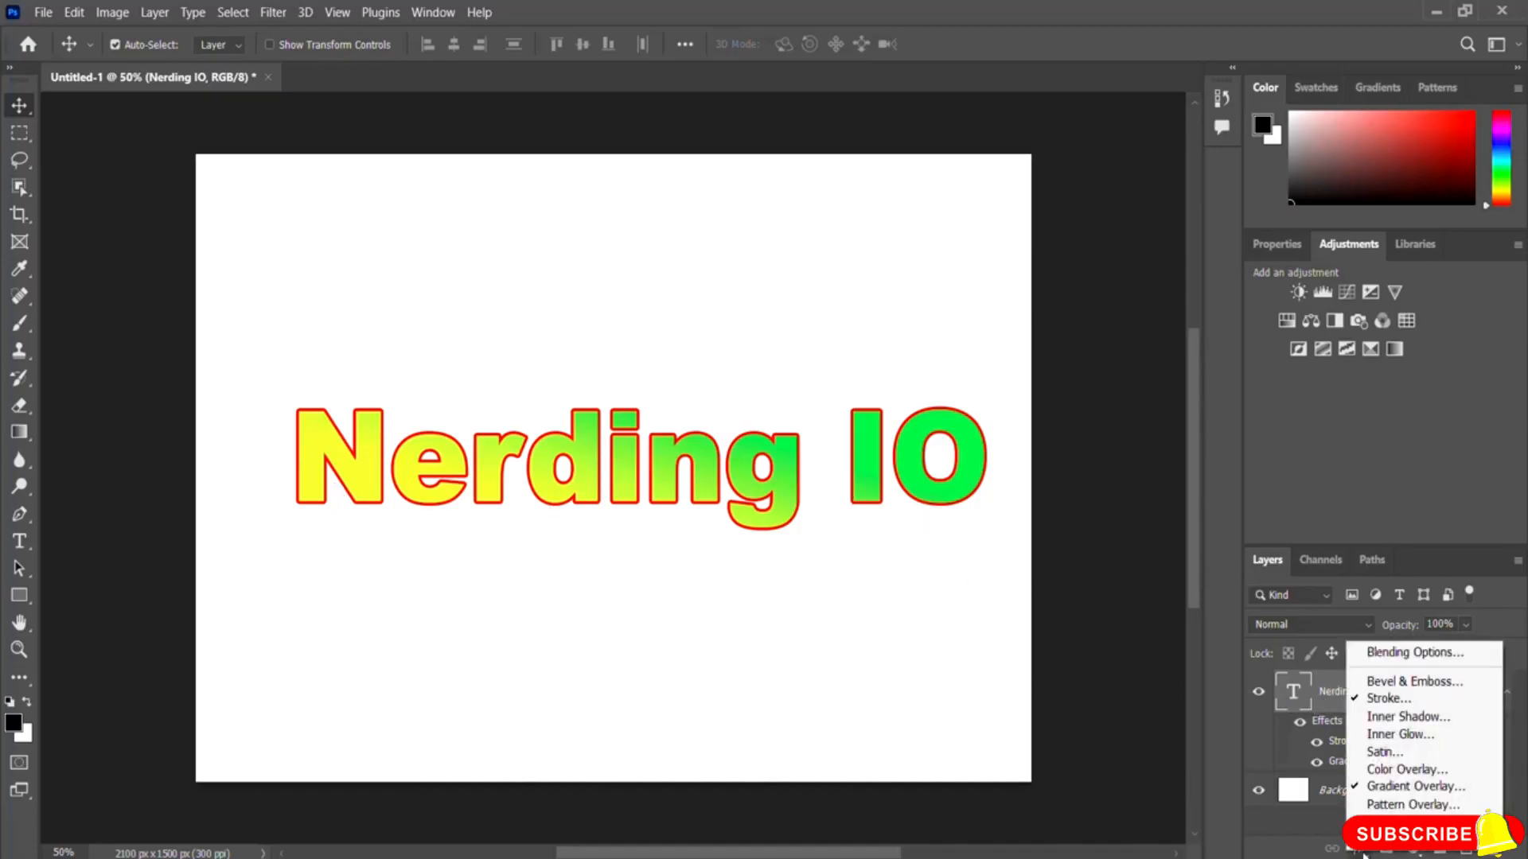
click(1445, 686)
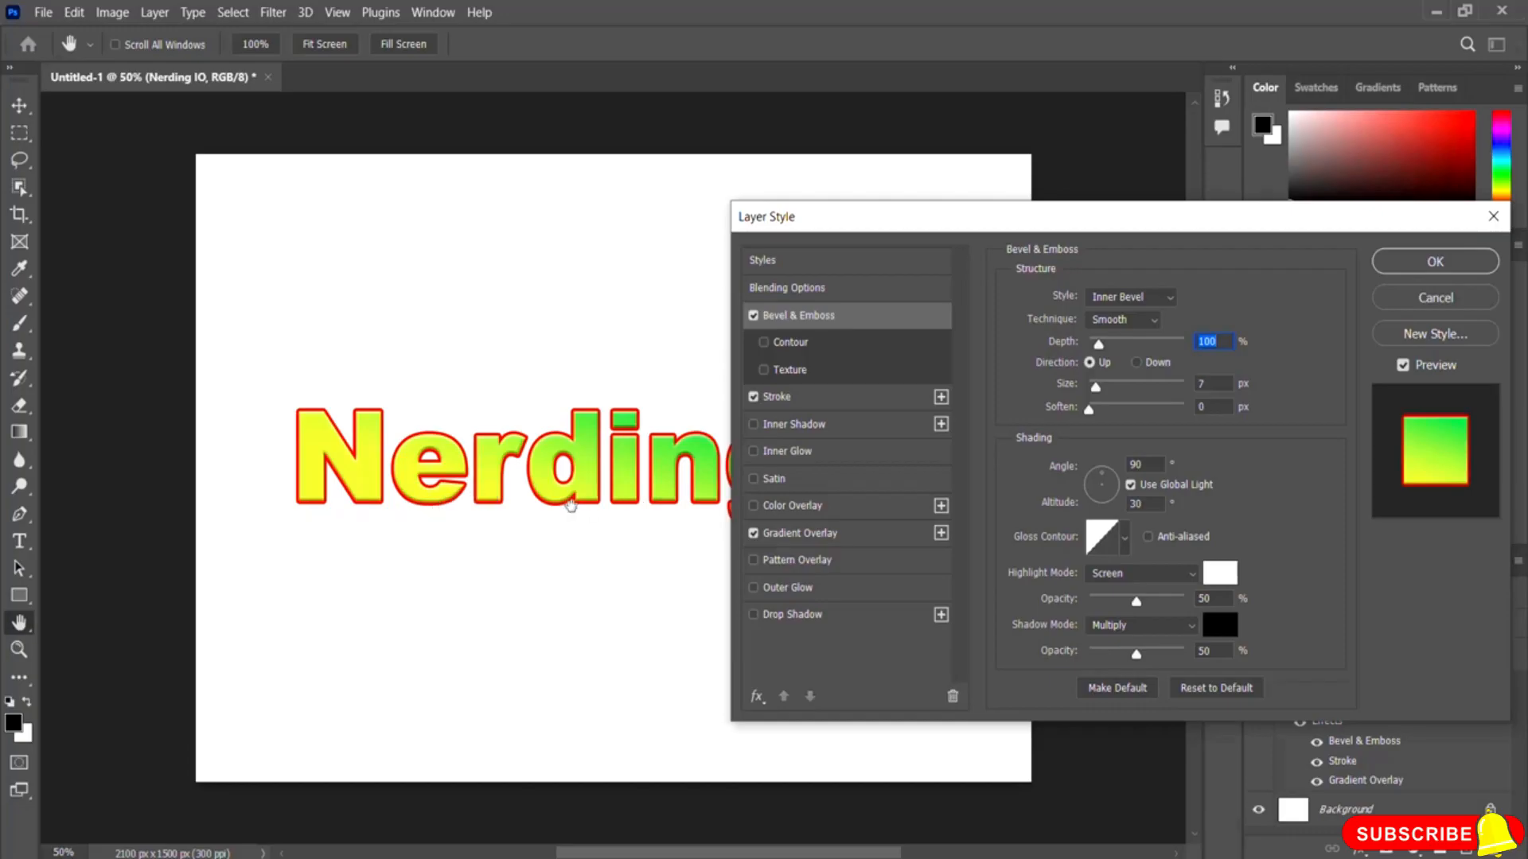
drag(1099, 347, 1088, 387)
click(1089, 411)
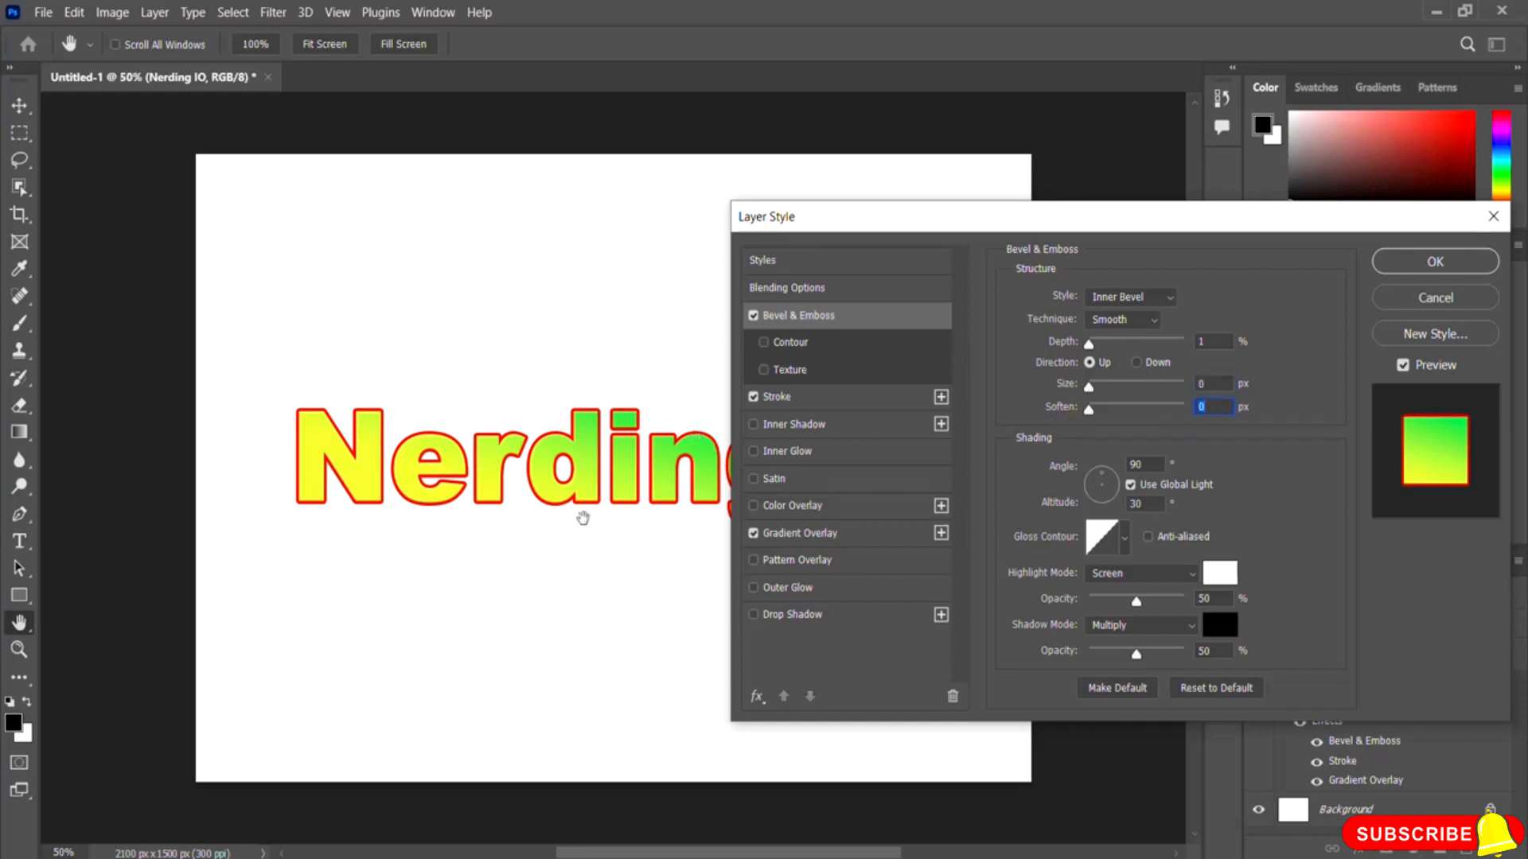
drag(1089, 346, 1101, 389)
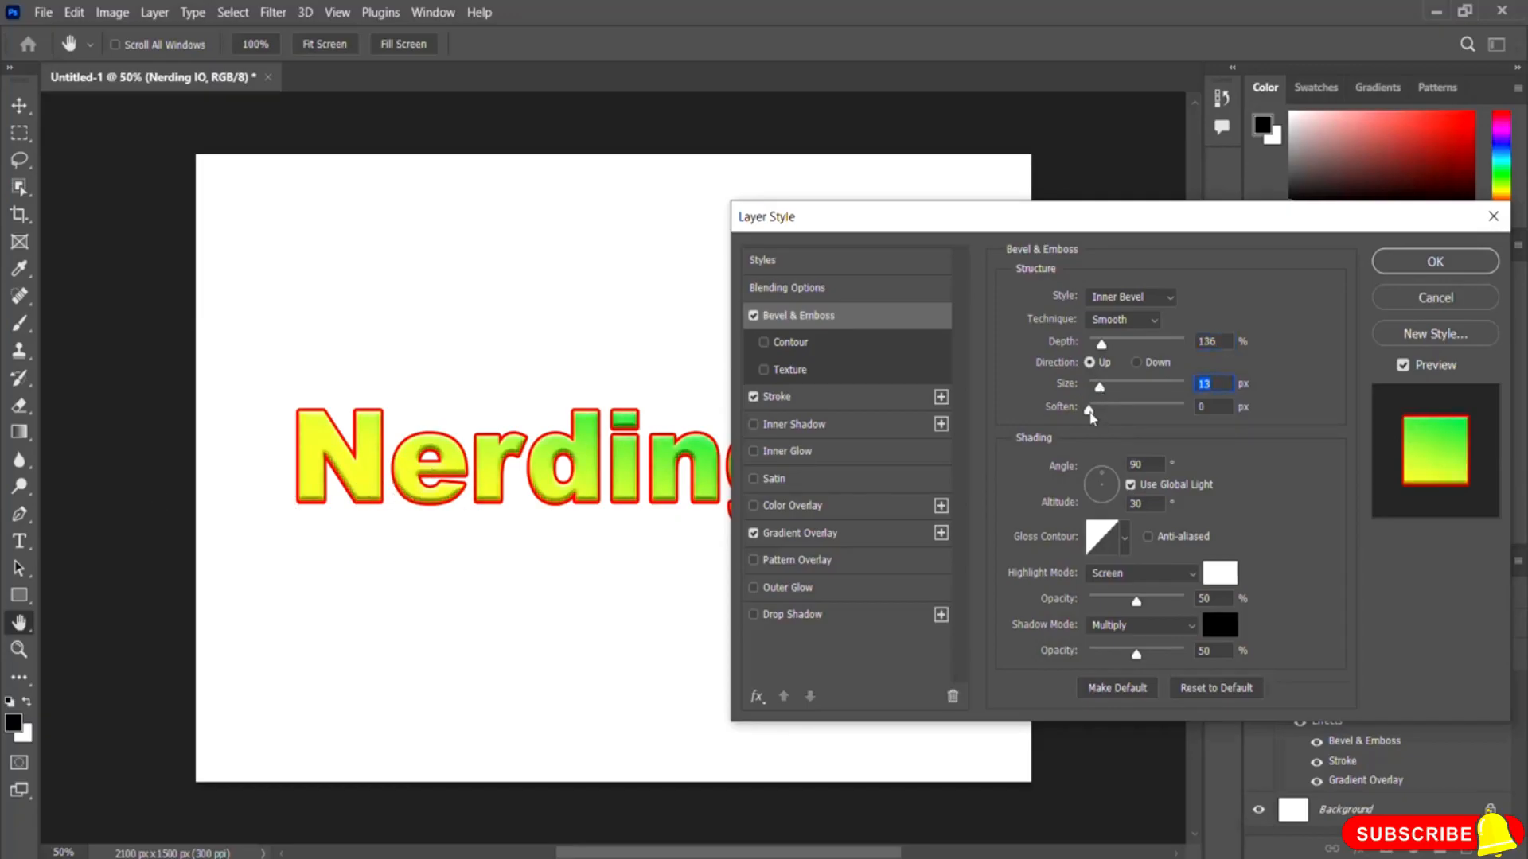
drag(1090, 415, 1122, 423)
mouse_move(1102, 345)
mouse_down()
mouse_move(1125, 351)
mouse_move(1101, 398)
mouse_move(1115, 350)
mouse_up()
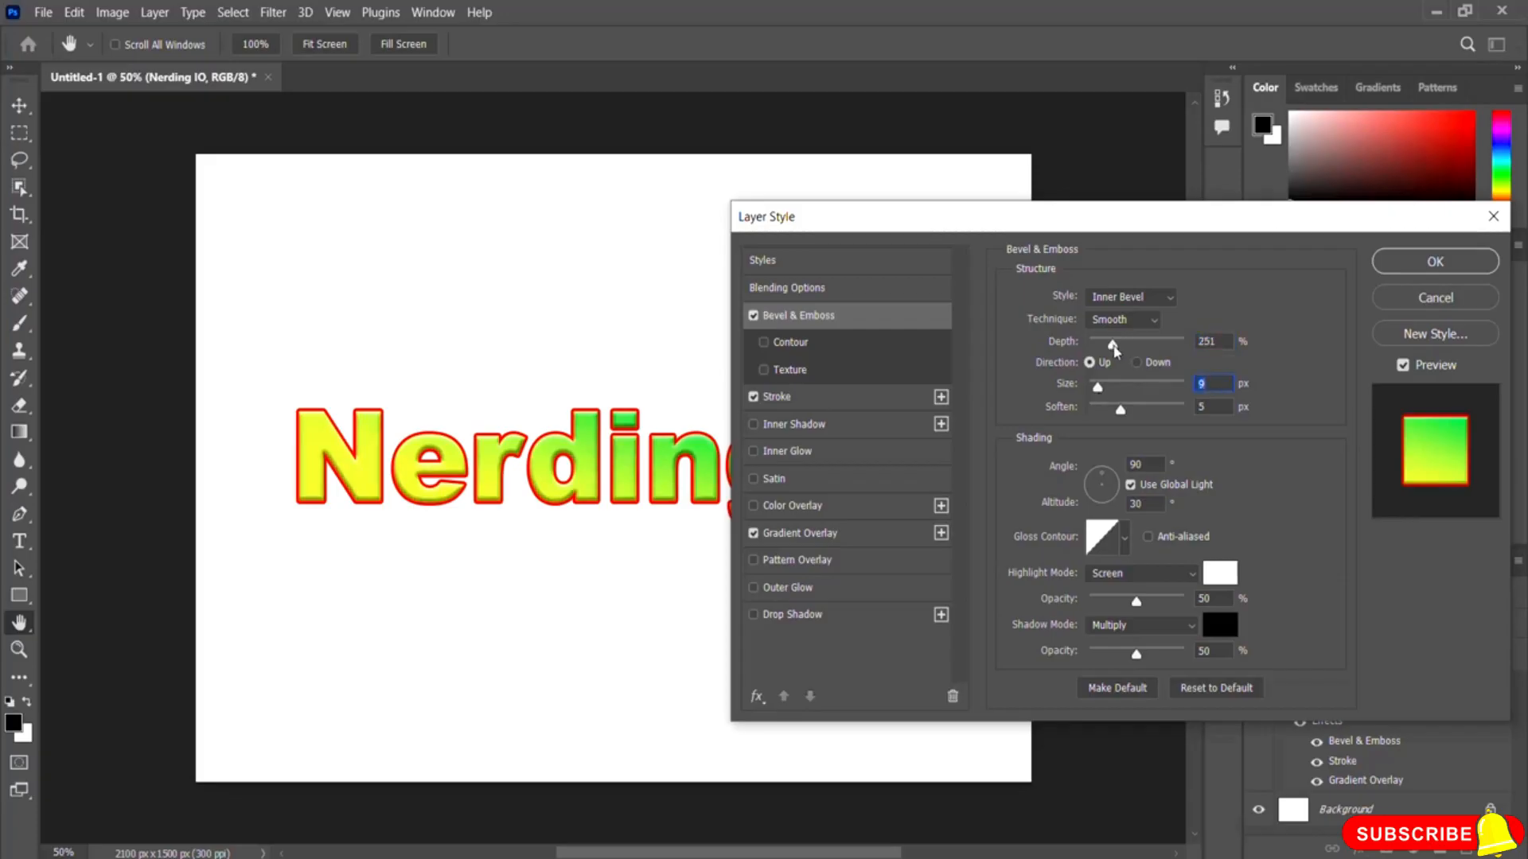
drag(1121, 411, 1114, 414)
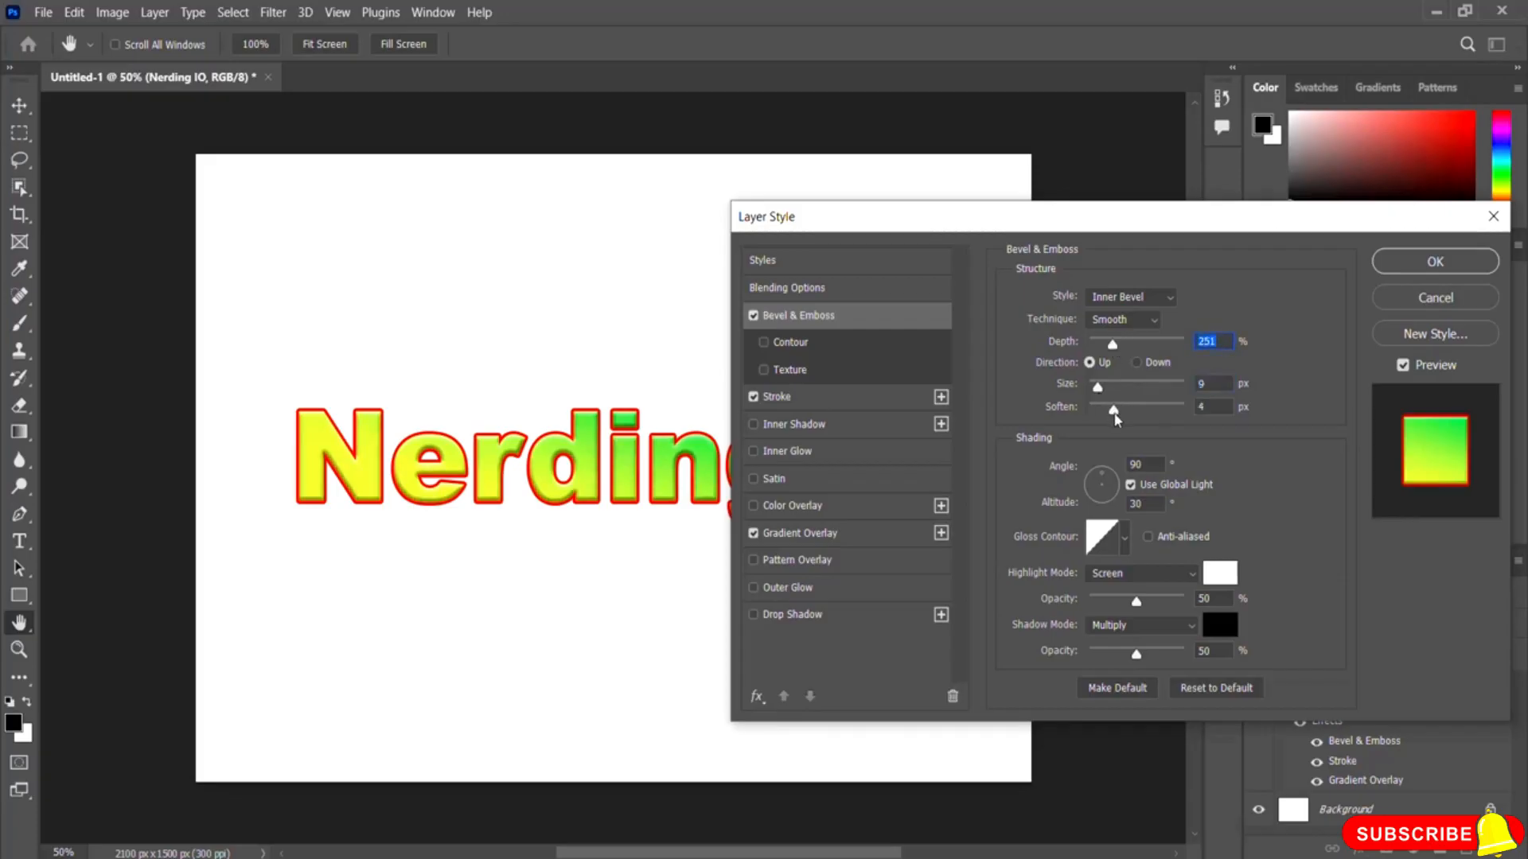
drag(1114, 350, 1098, 400)
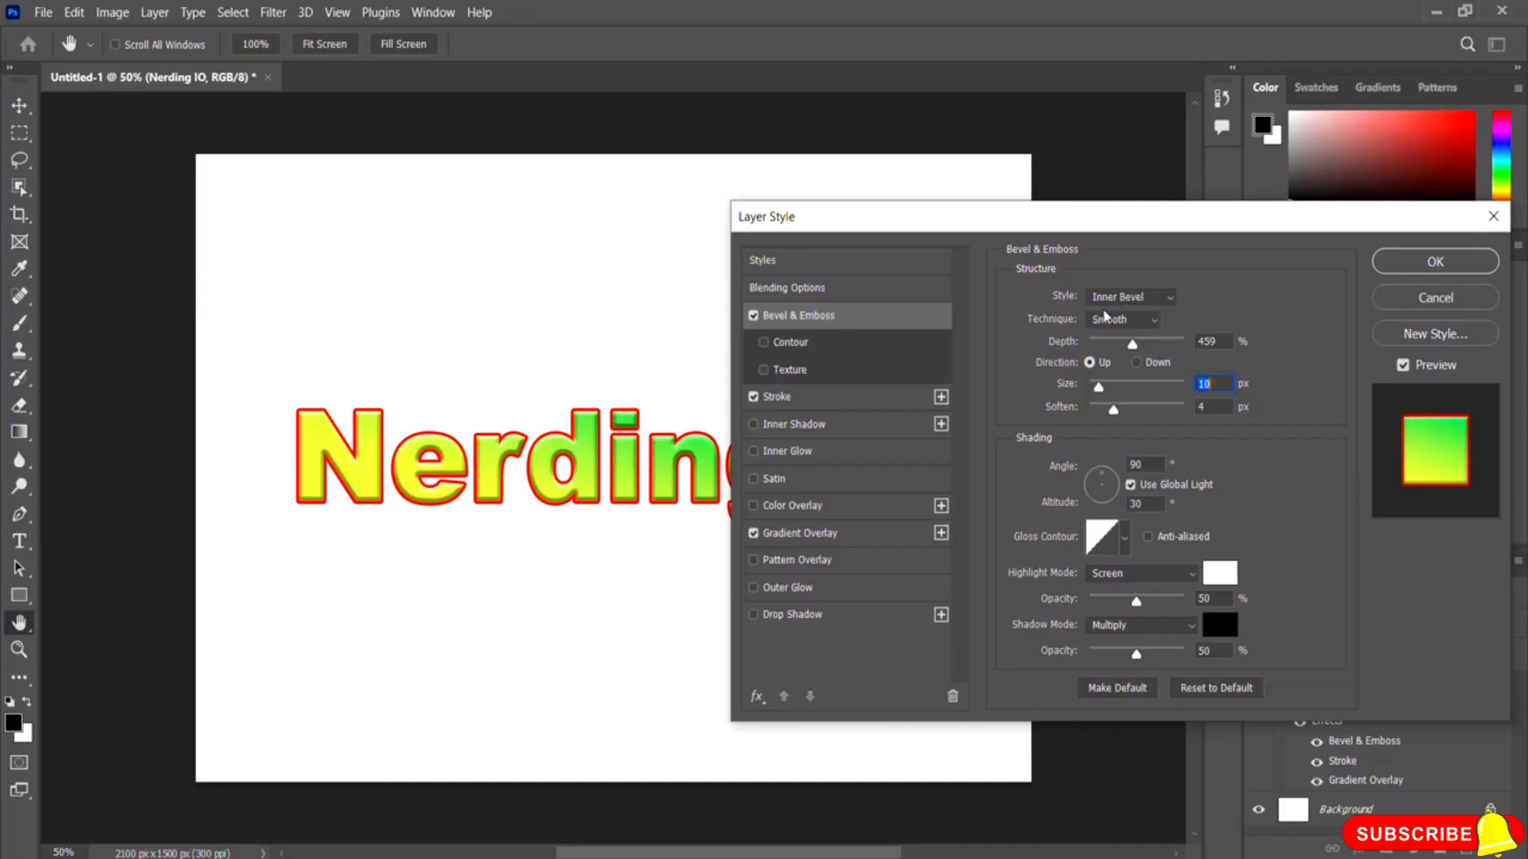
Step: Compare the Outer Bevel, Emboss, Pillow Emboss and Stroke Emboss styles, keep Inner Bevel, and apply the layer style
click(1171, 301)
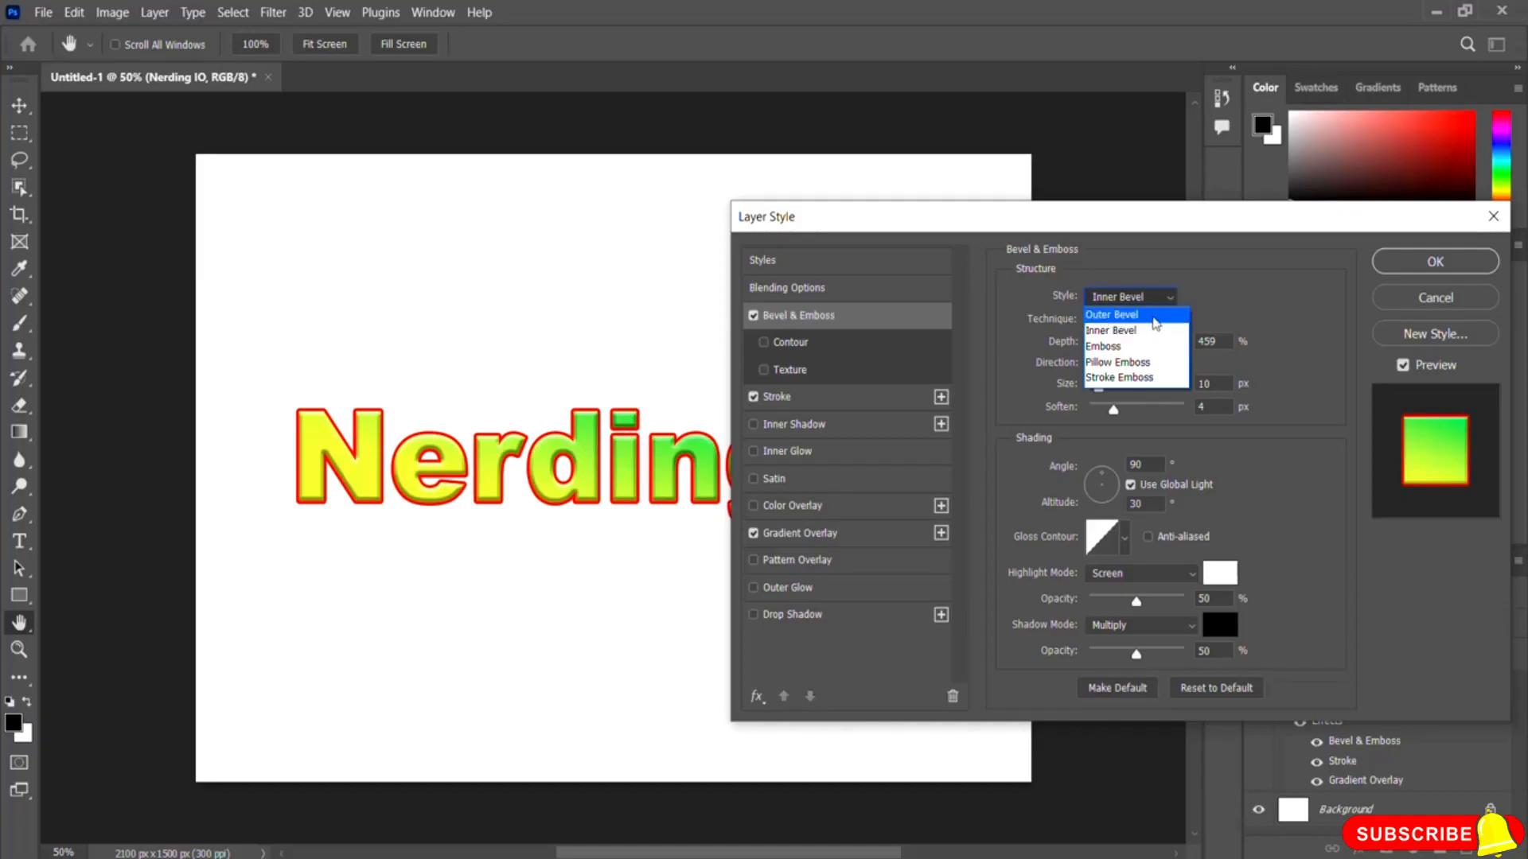
click(1114, 314)
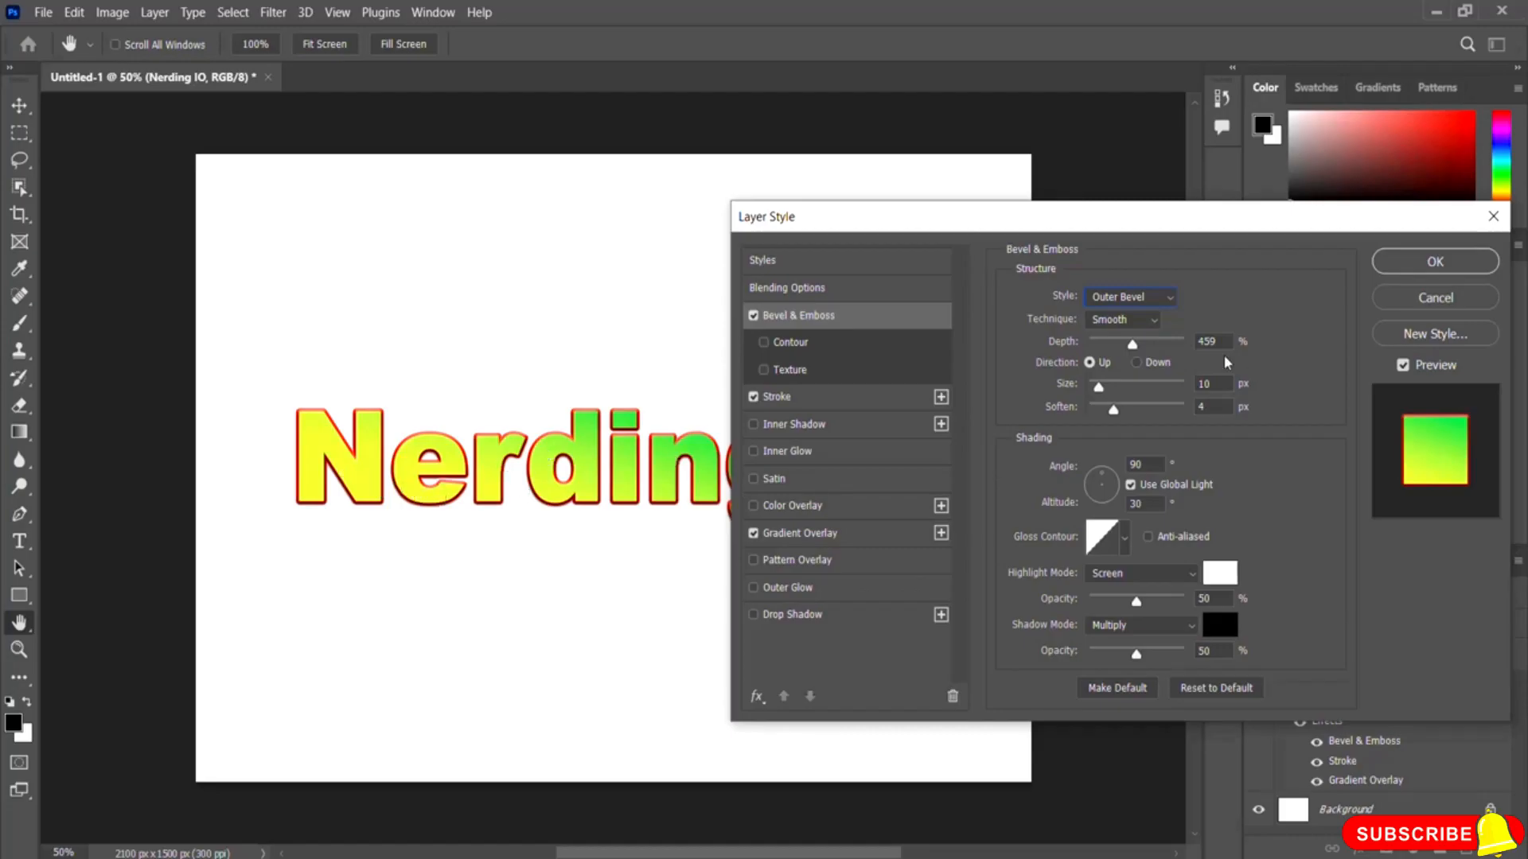
click(1156, 298)
click(1142, 350)
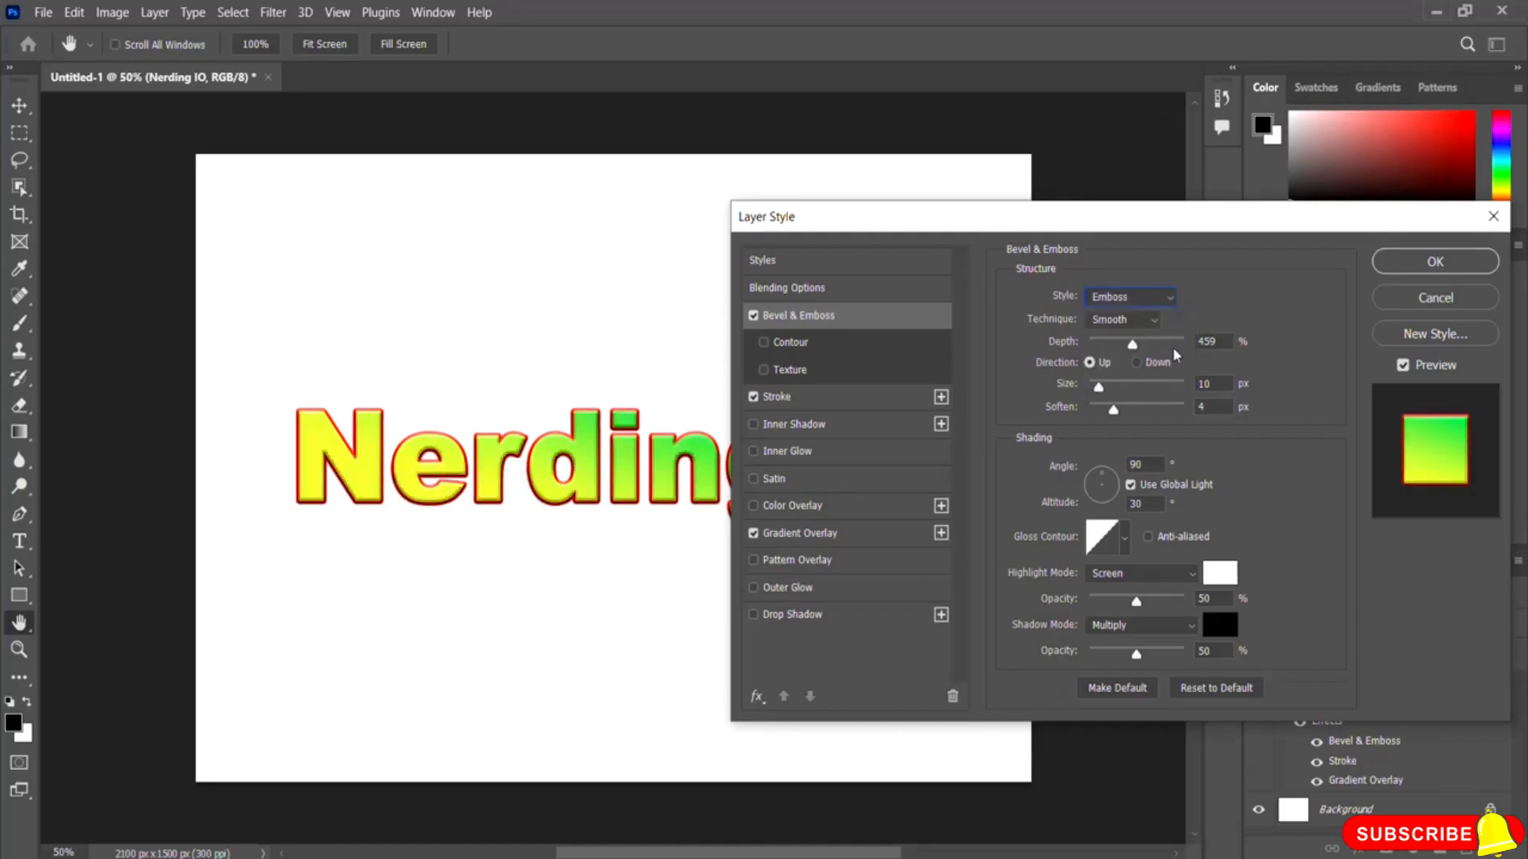
click(1164, 302)
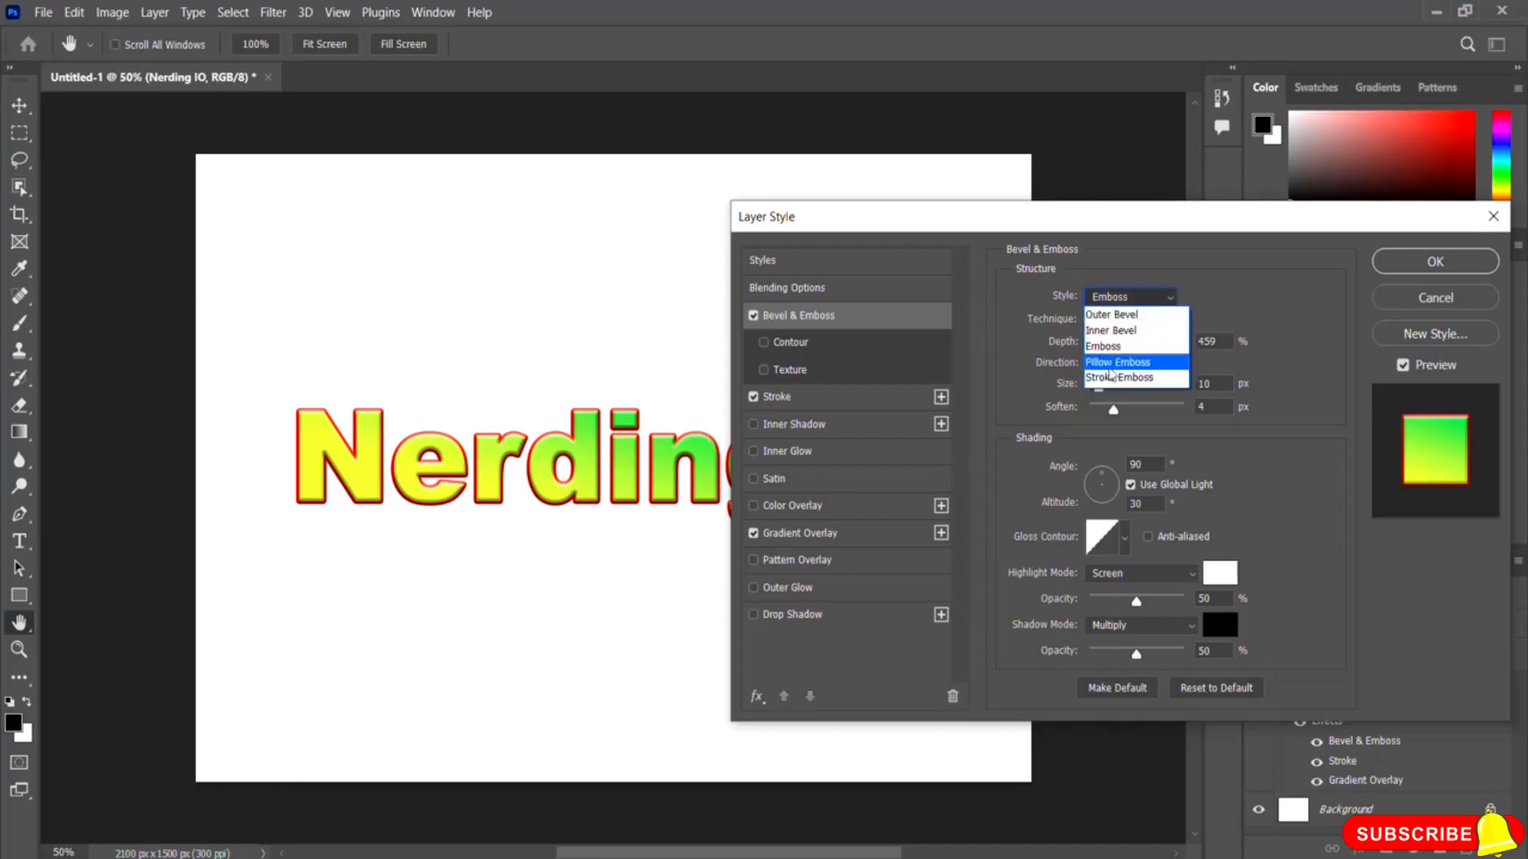
click(1145, 364)
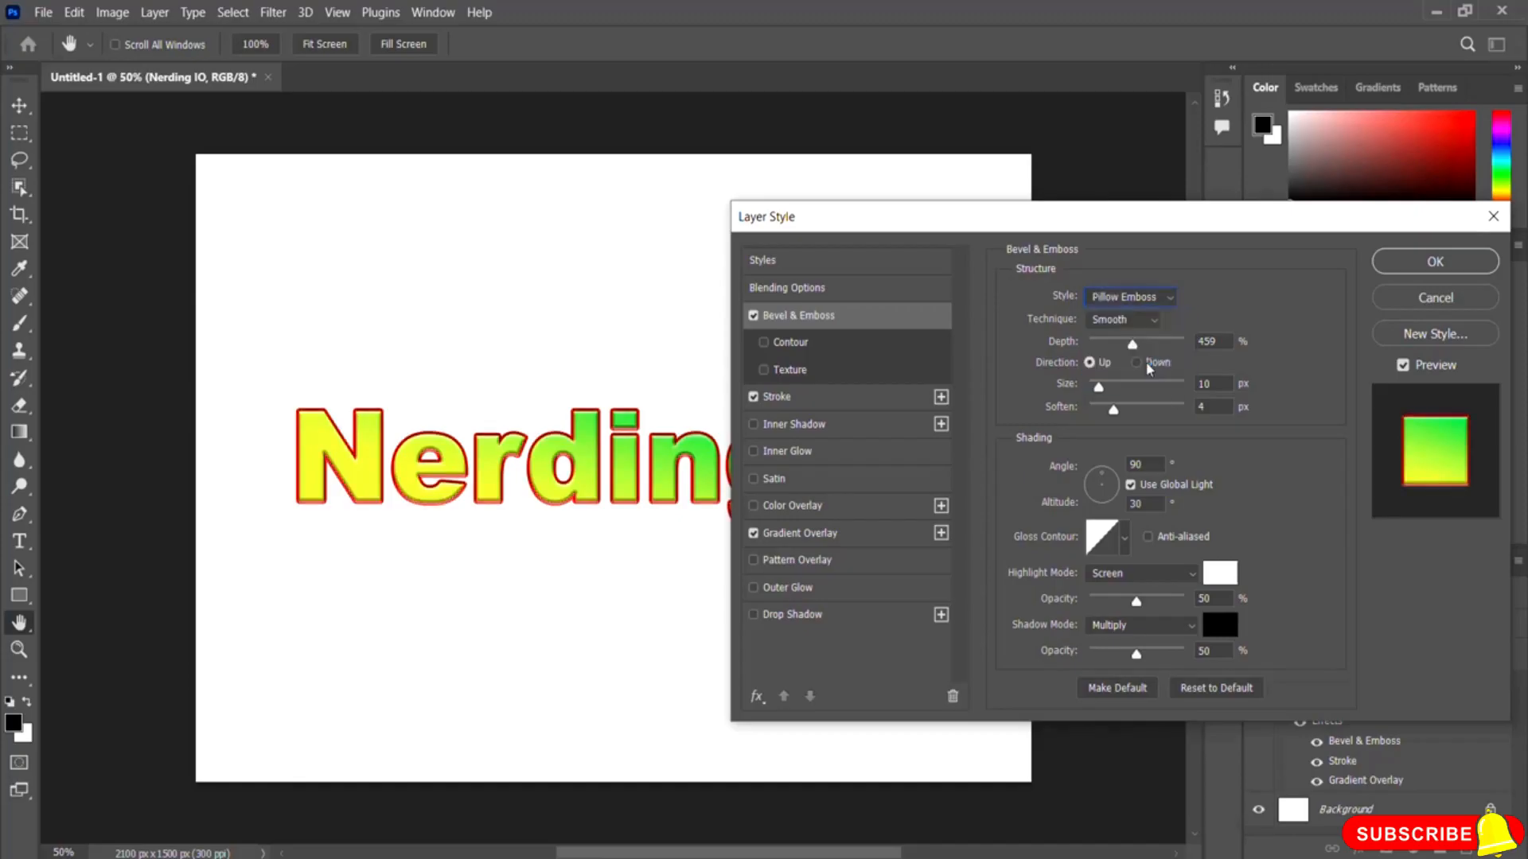
click(1145, 298)
click(1151, 381)
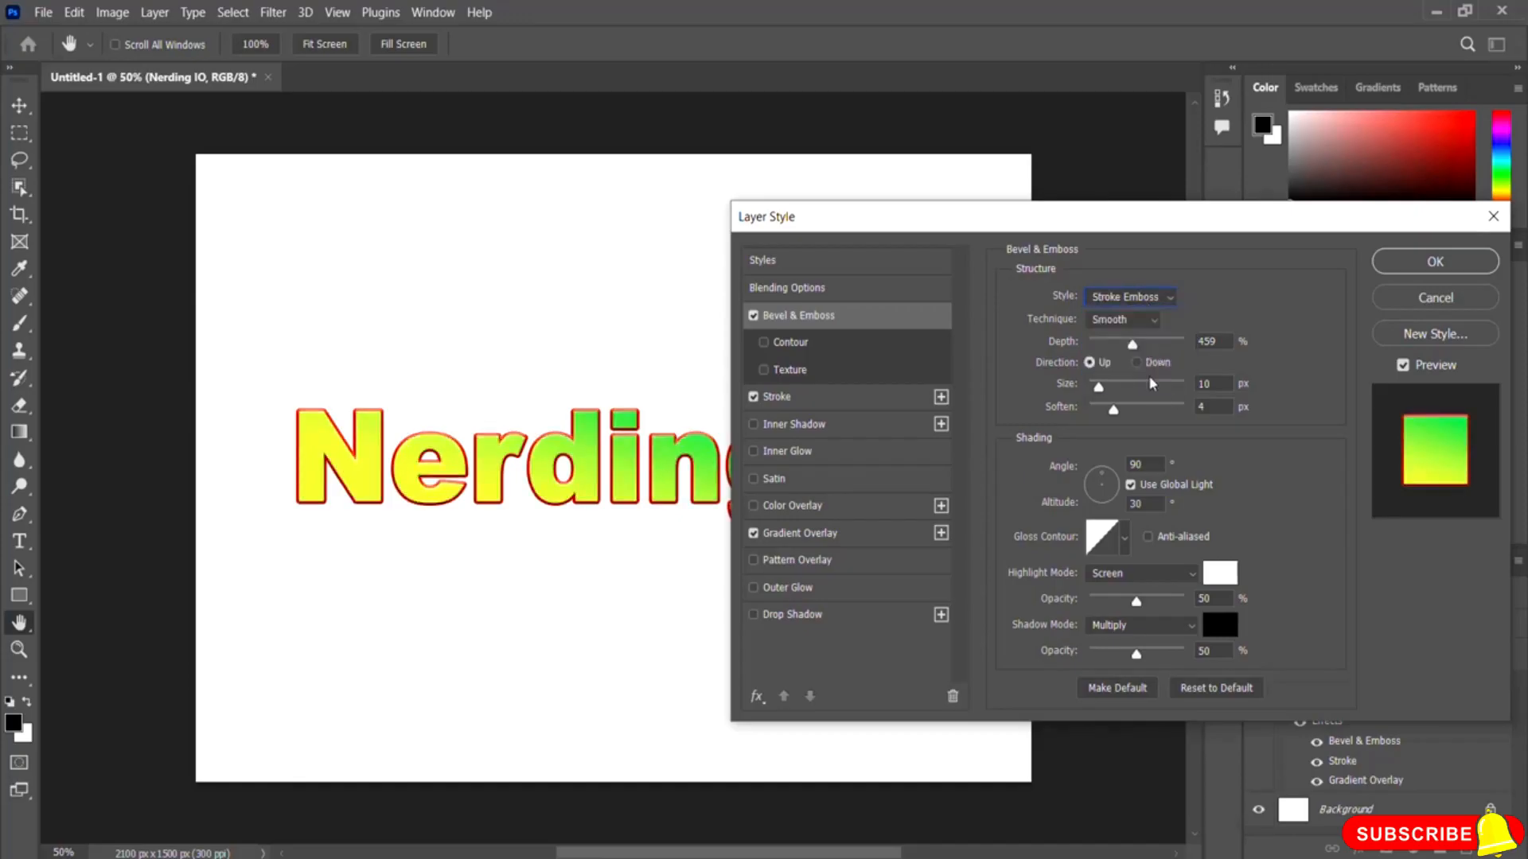
click(1161, 304)
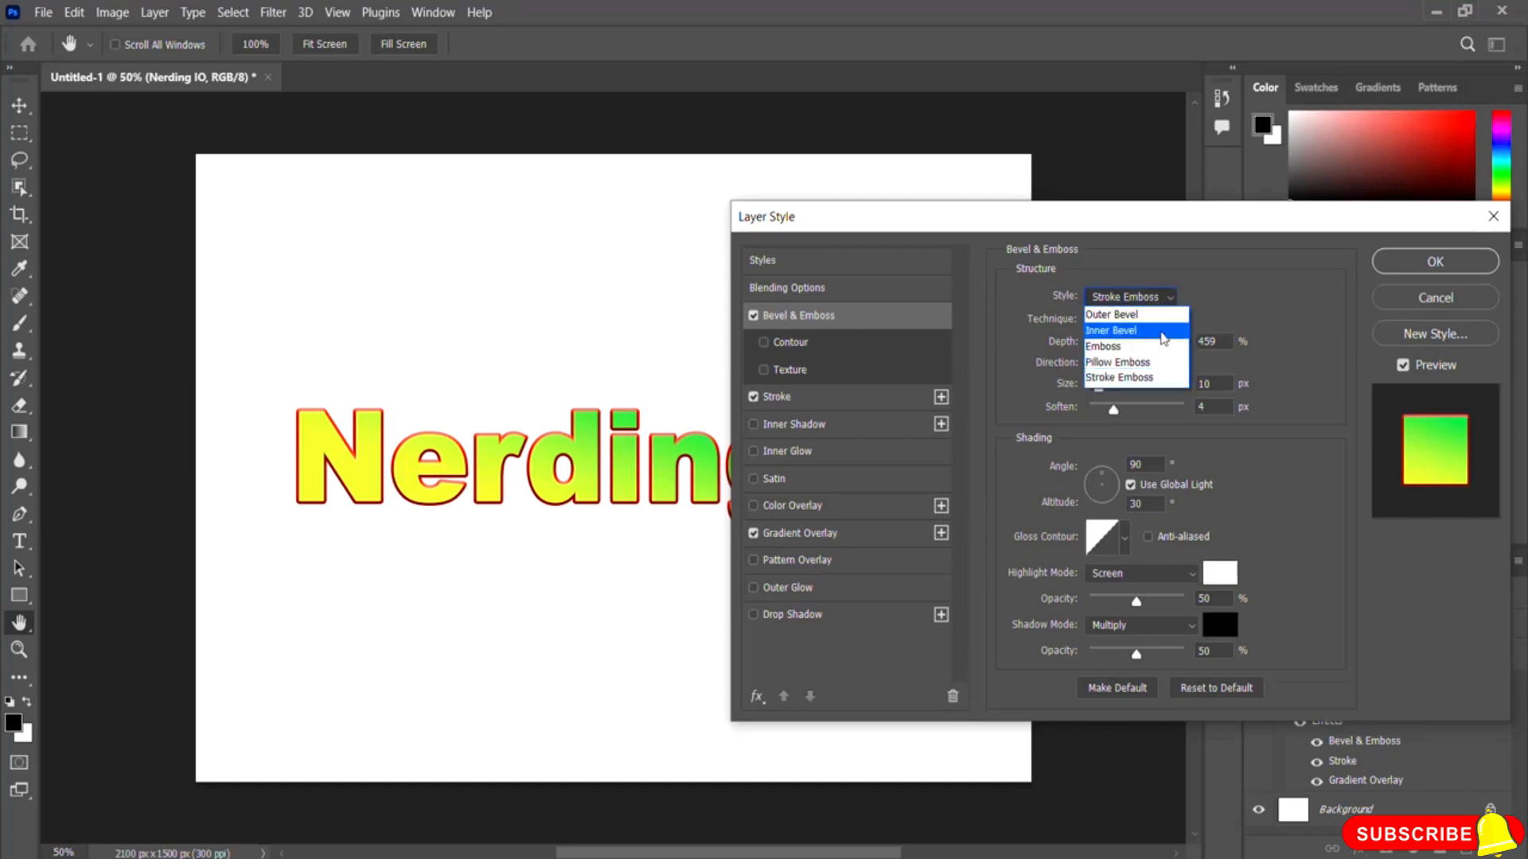
click(1163, 338)
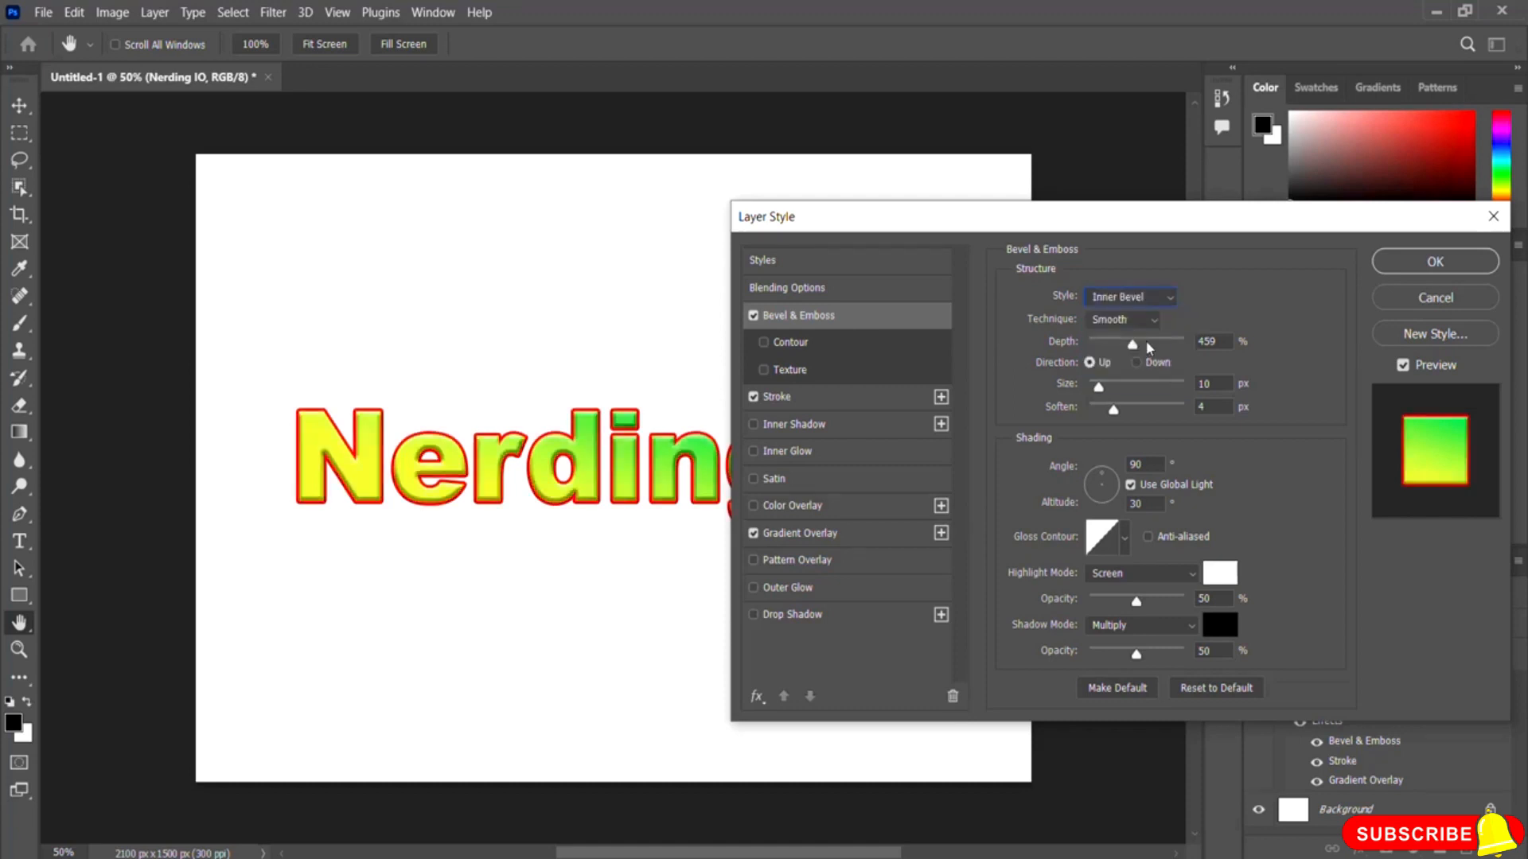
click(1146, 299)
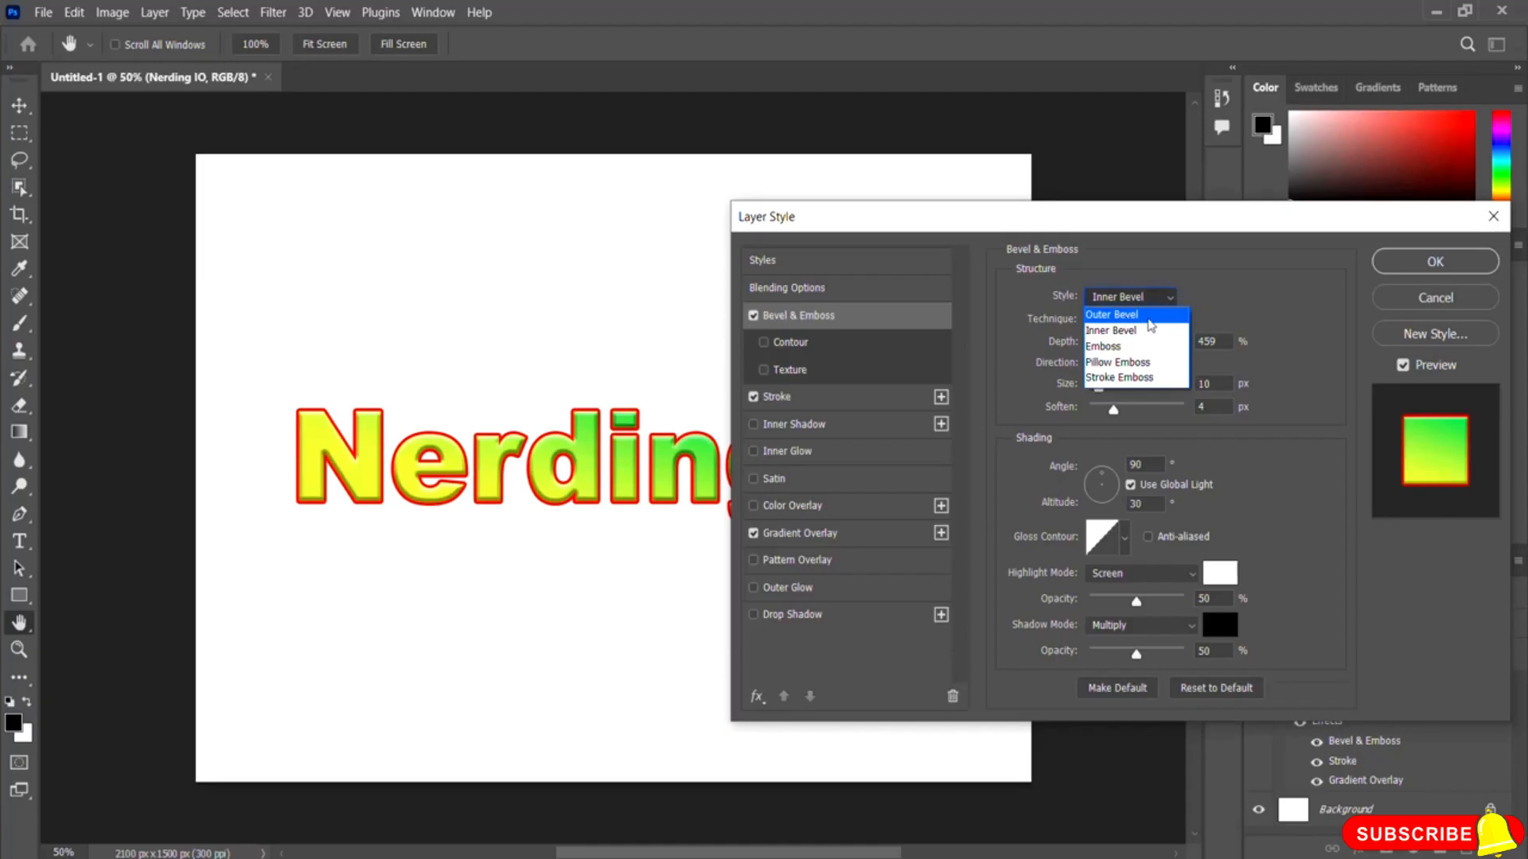
click(1143, 319)
click(1147, 305)
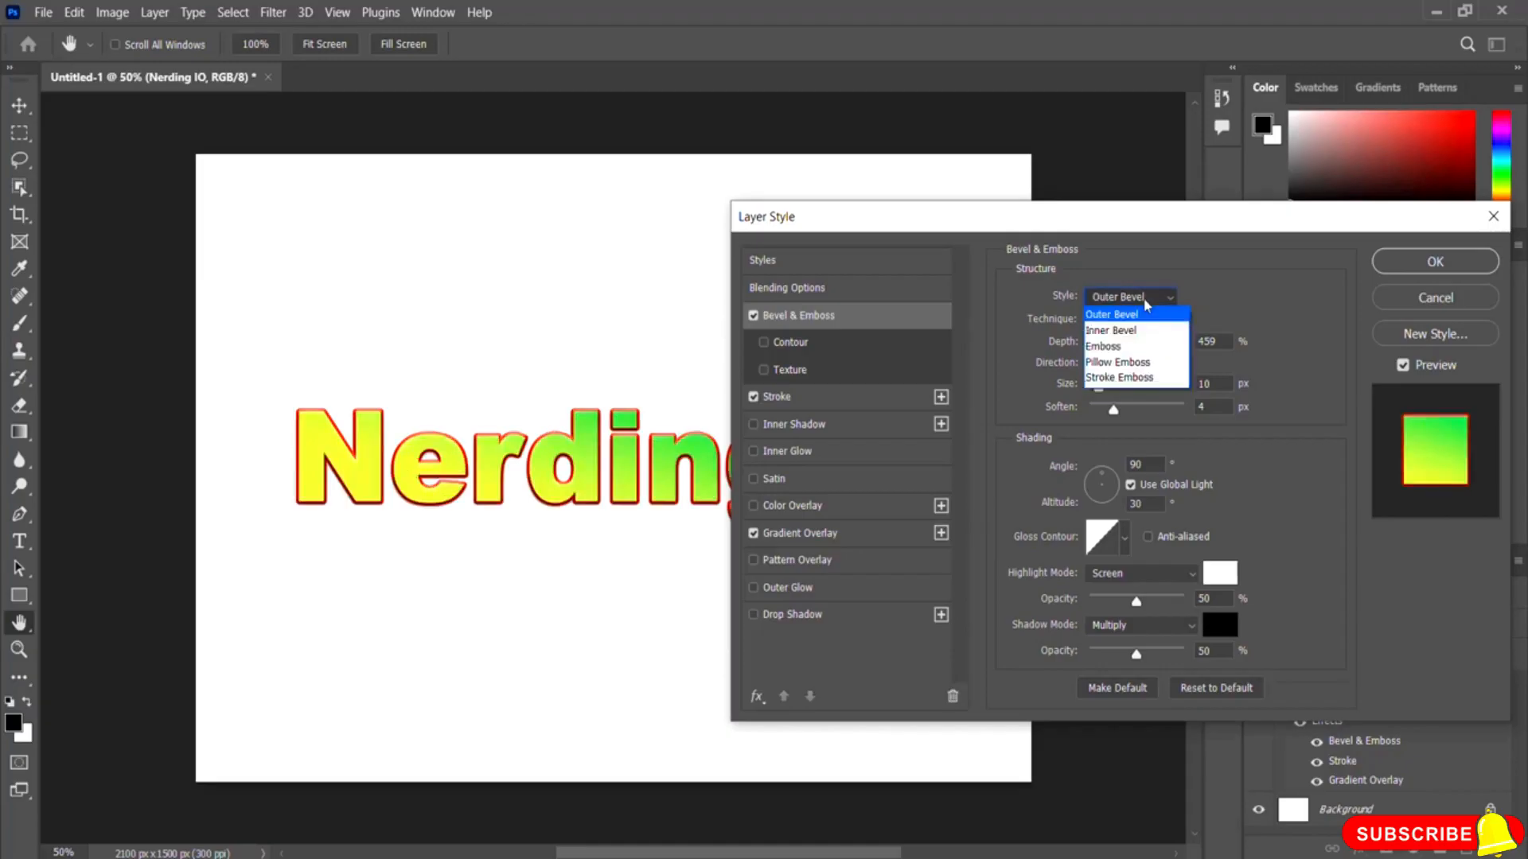
click(1140, 338)
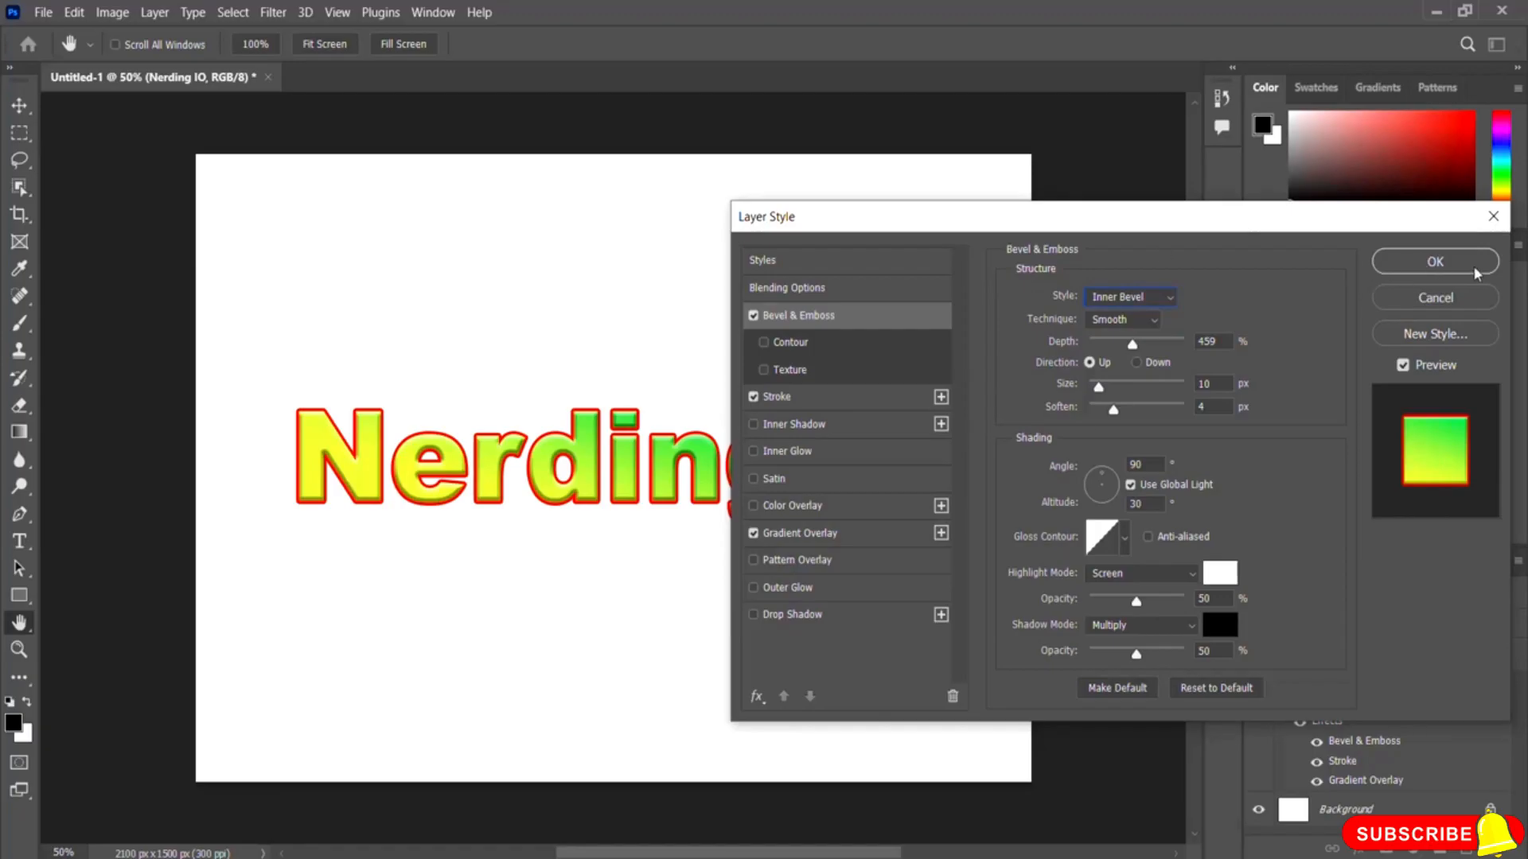
click(1424, 264)
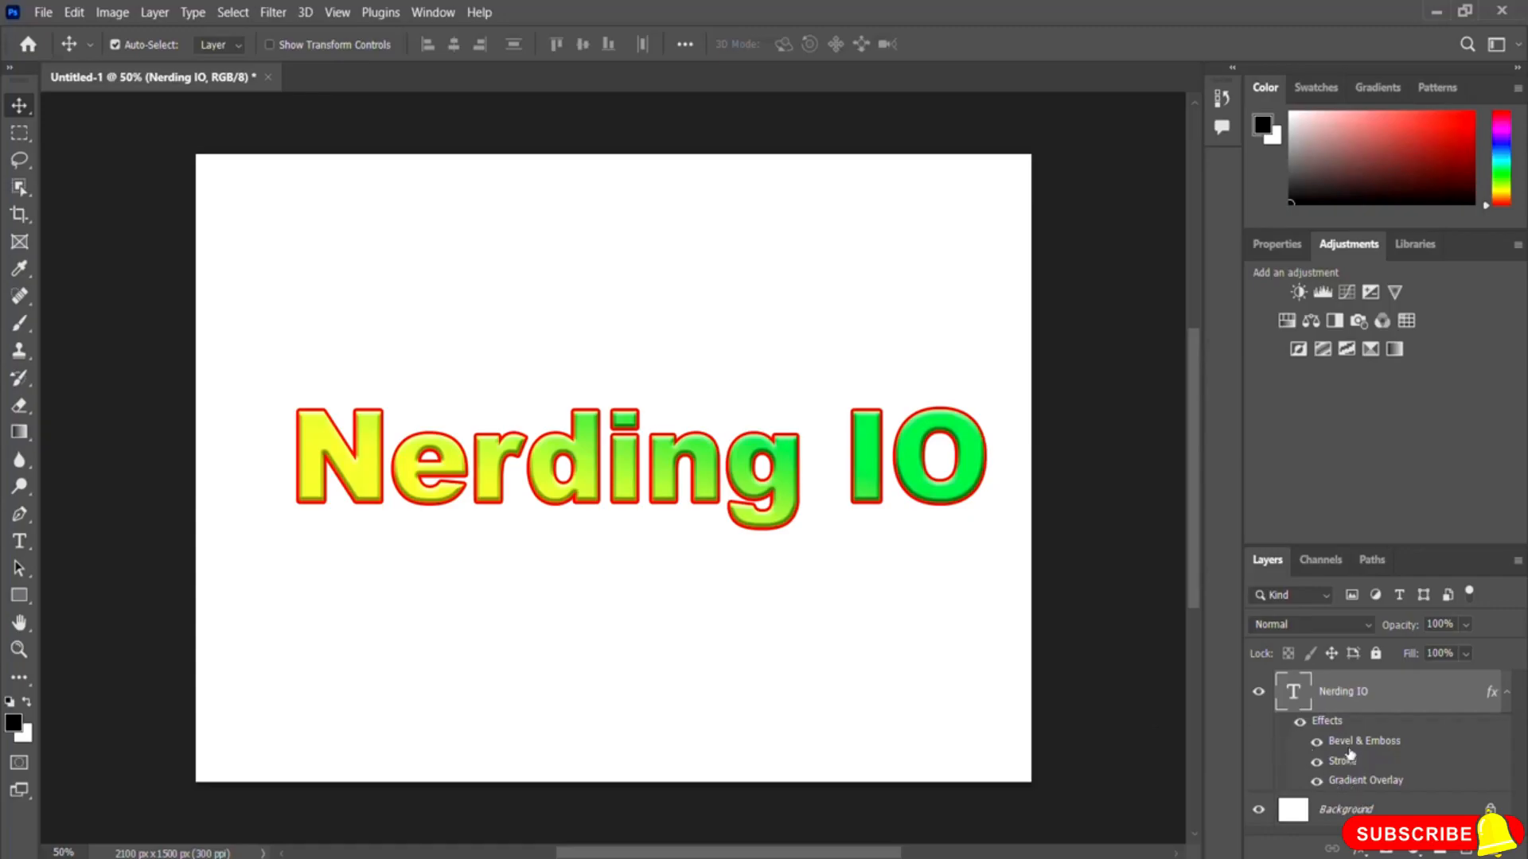
Step: Hide and show the Bevel & Emboss, Stroke and Gradient Overlay effects to compare the text with and without them
click(1316, 781)
click(1317, 761)
click(1317, 742)
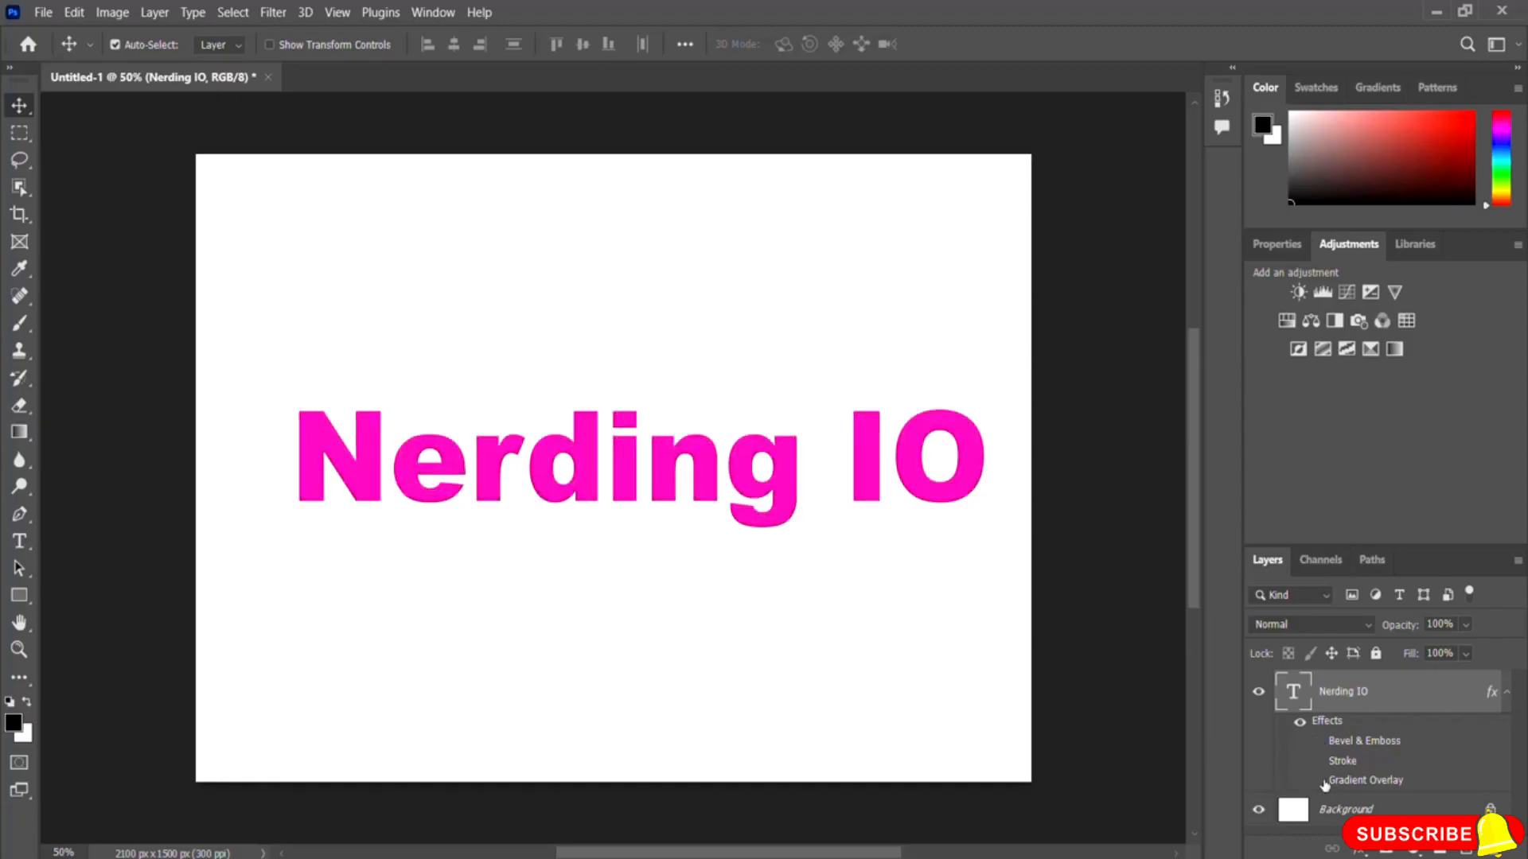
click(1317, 781)
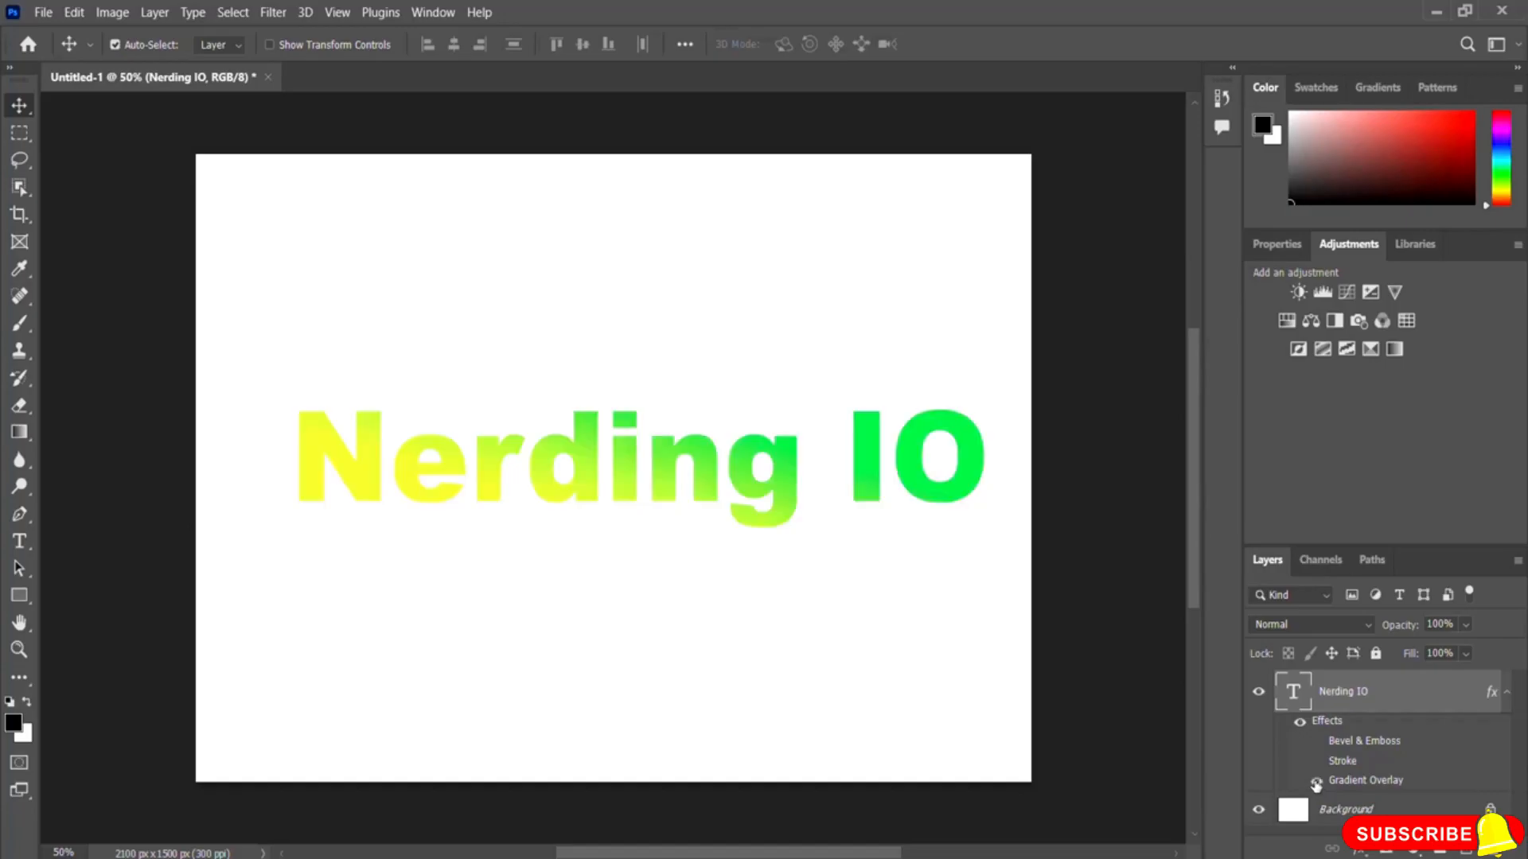
click(1317, 762)
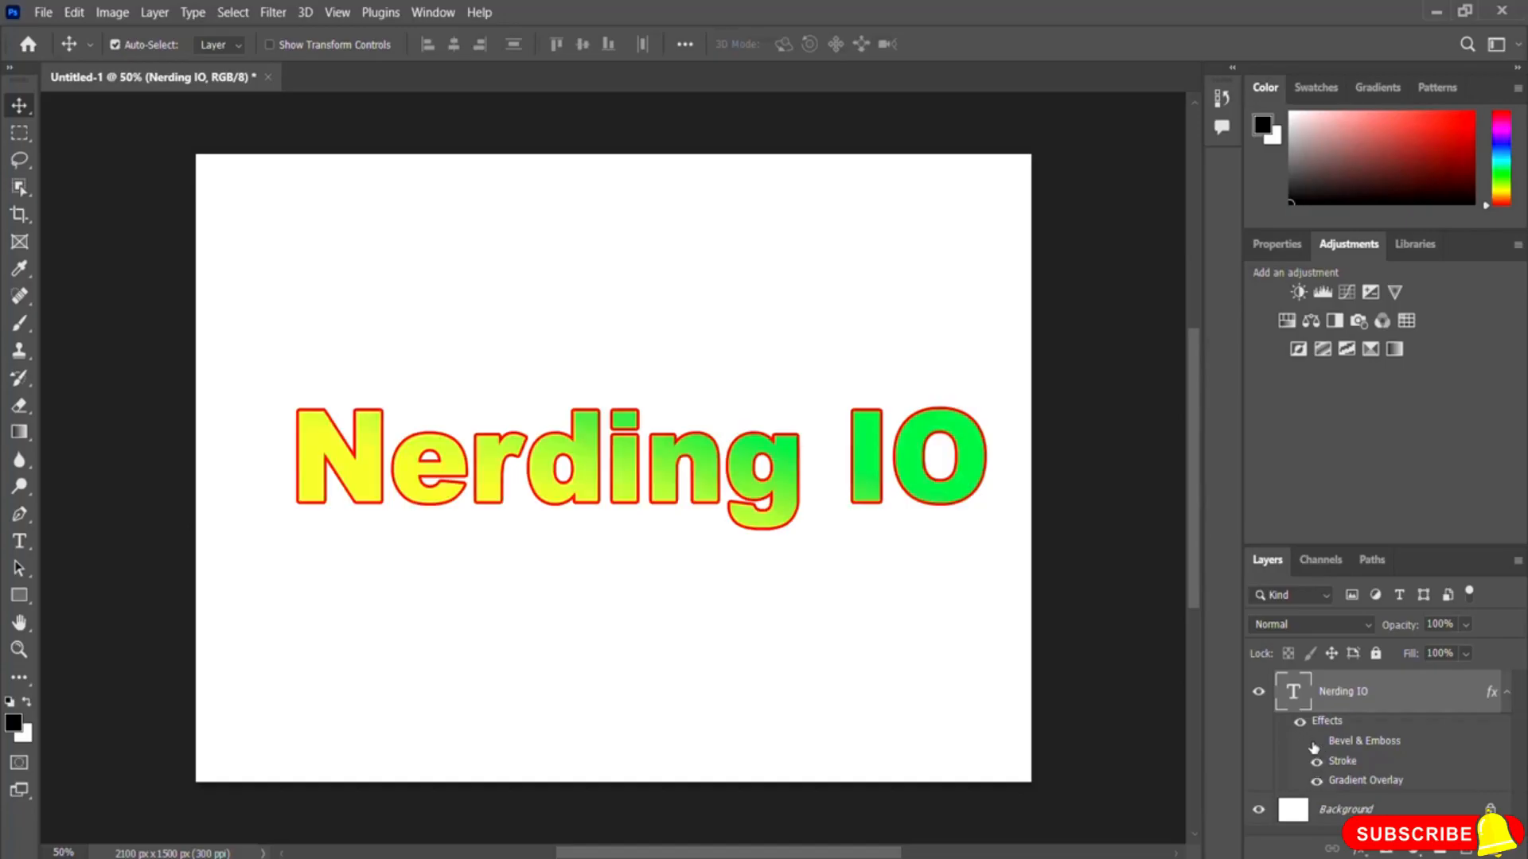
click(1317, 741)
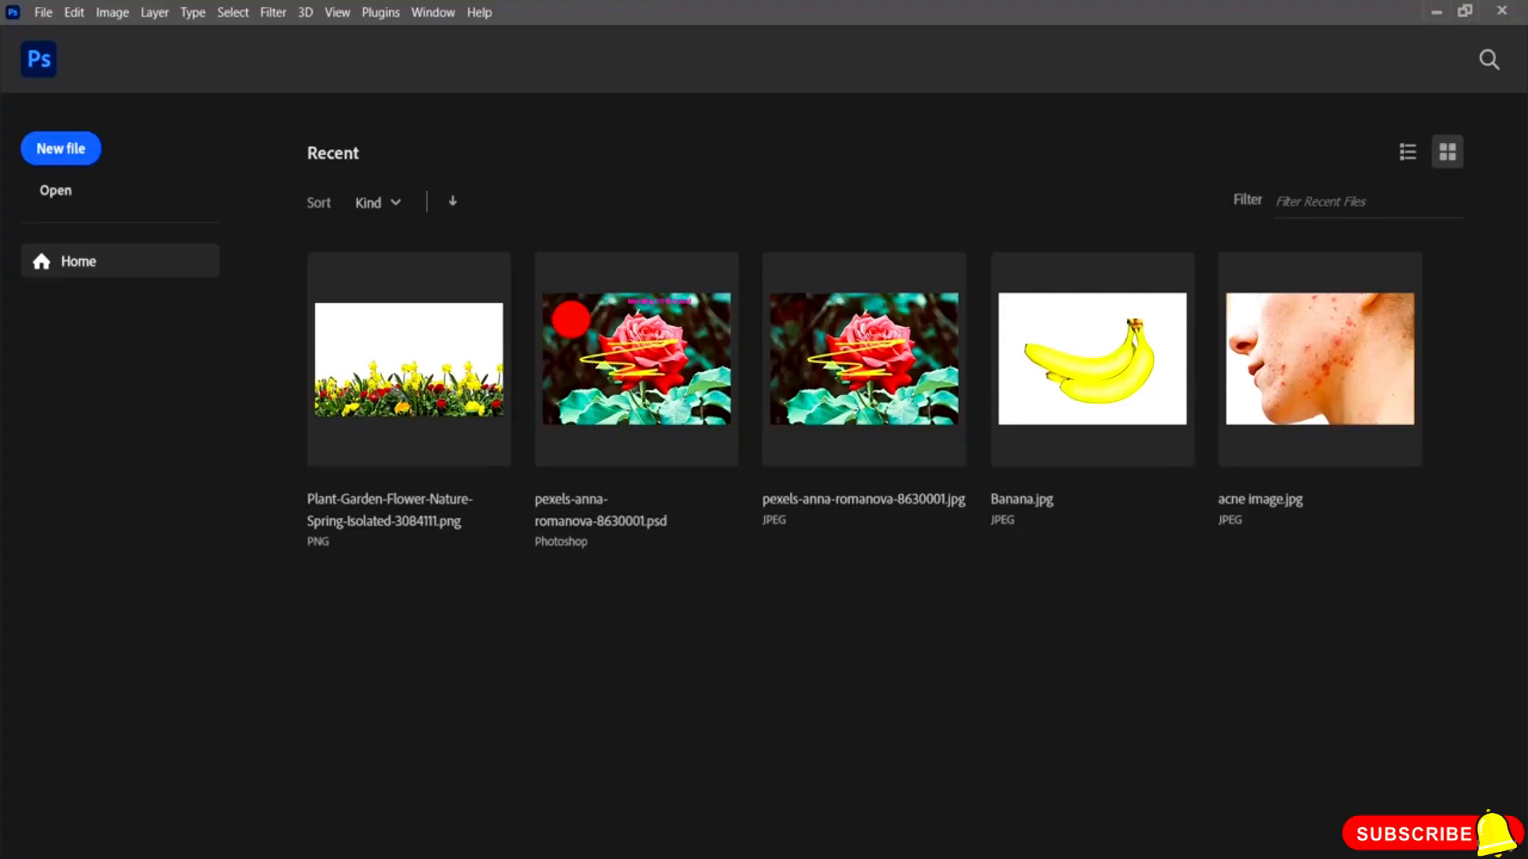
Step: Create a new 7 x 5 inch document at 300 pixels per inch with a white background
click(86, 156)
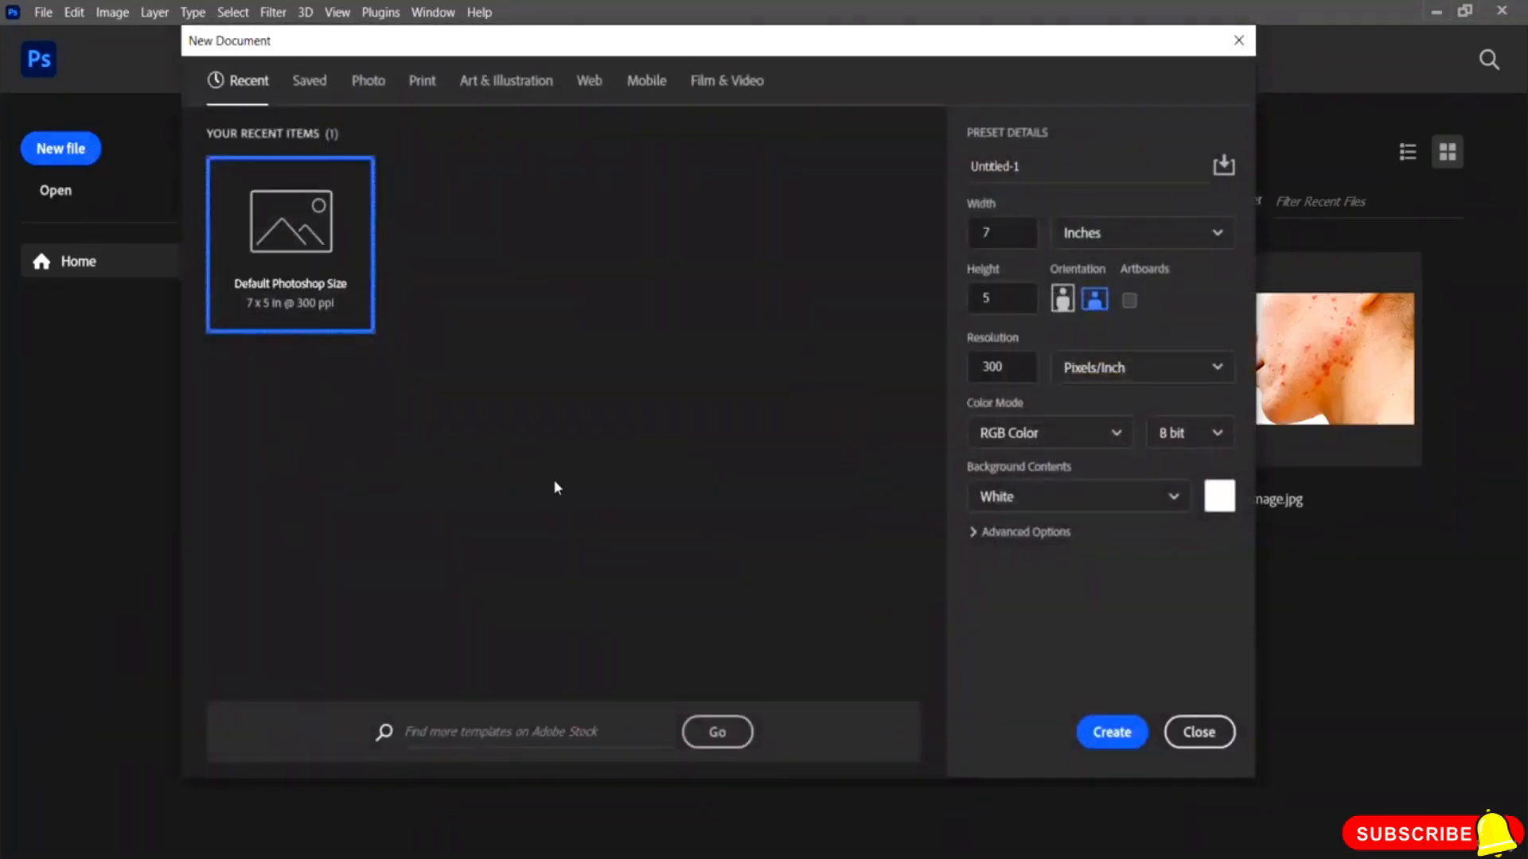
click(1109, 732)
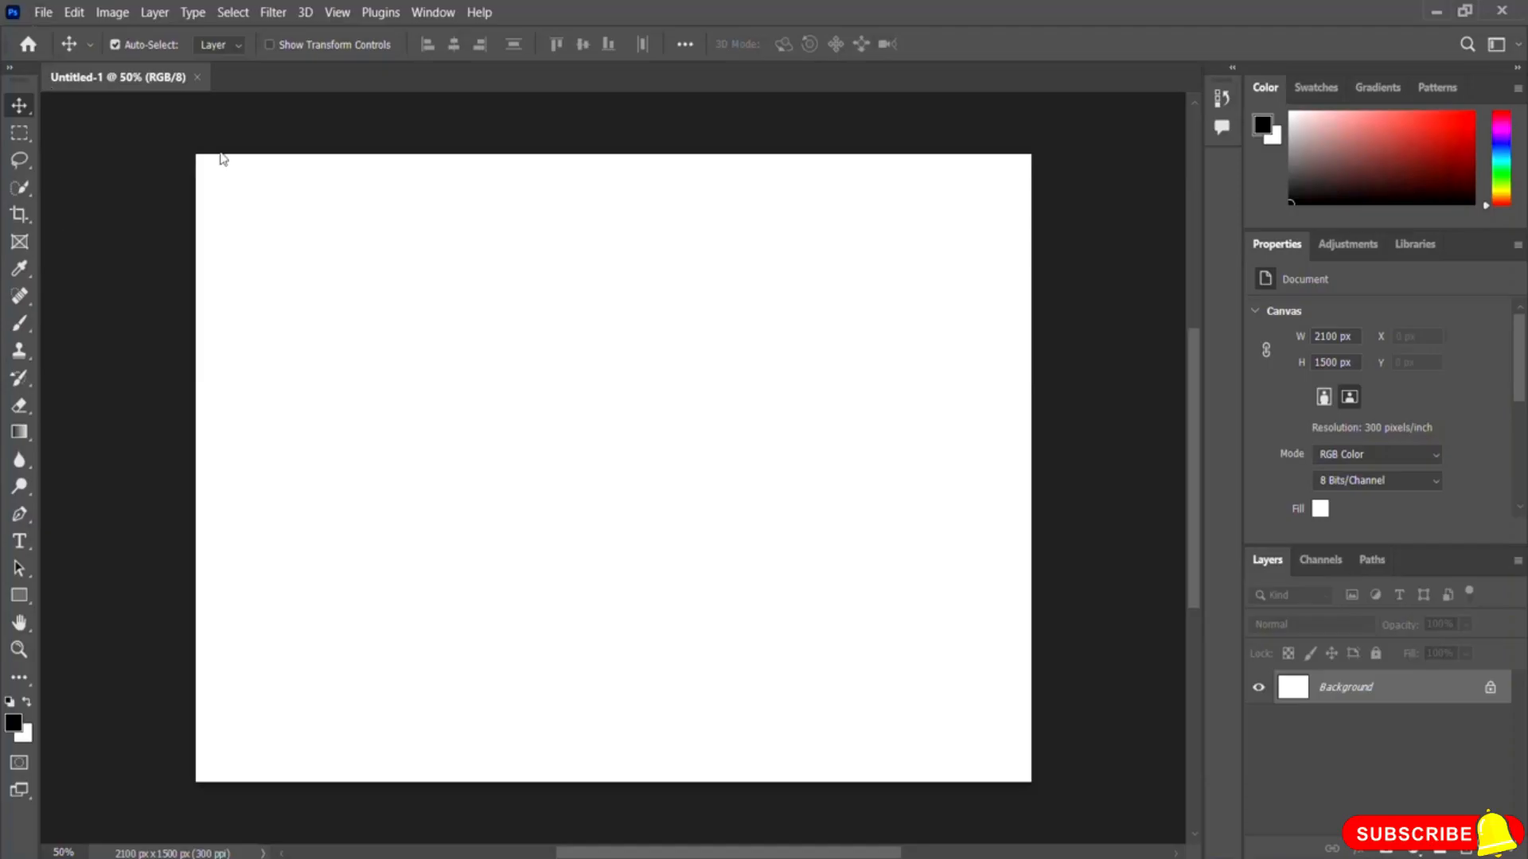
Step: Place the Banana image as an embedded object and stretch it vertically to fill the canvas height
click(43, 13)
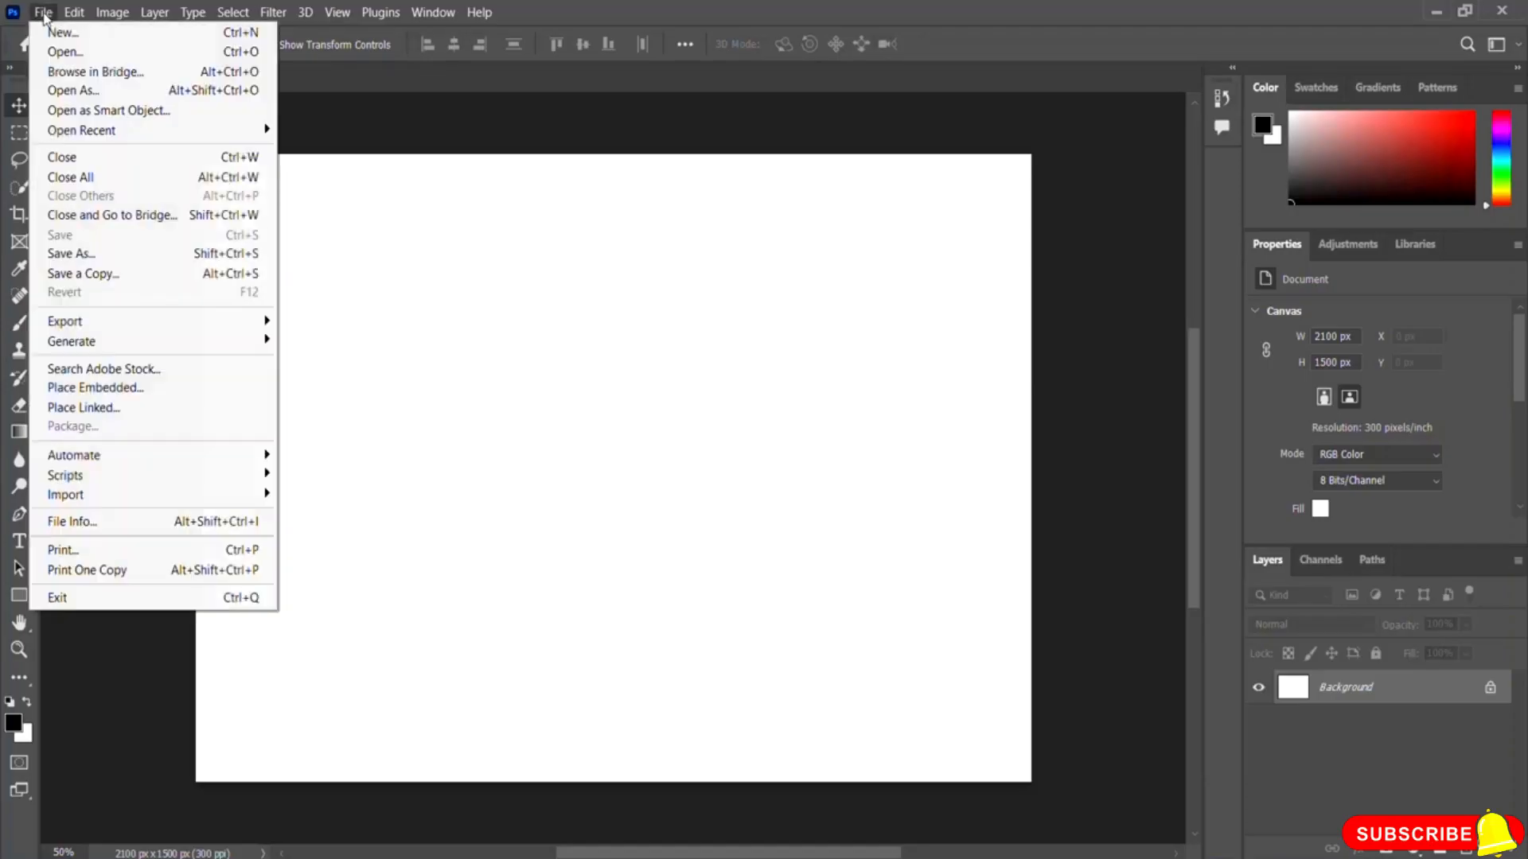
click(151, 389)
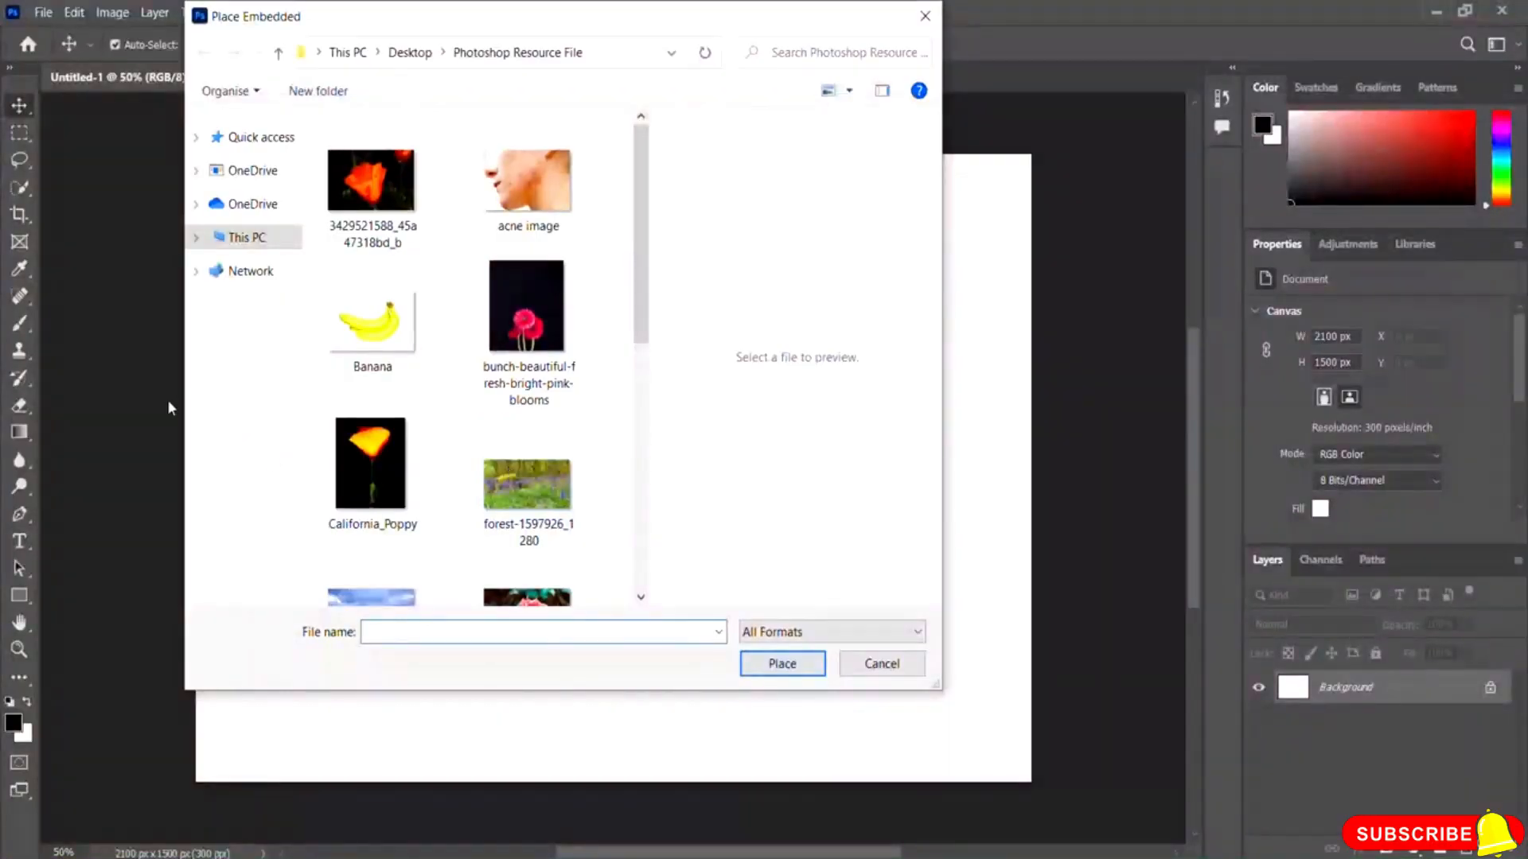
click(334, 362)
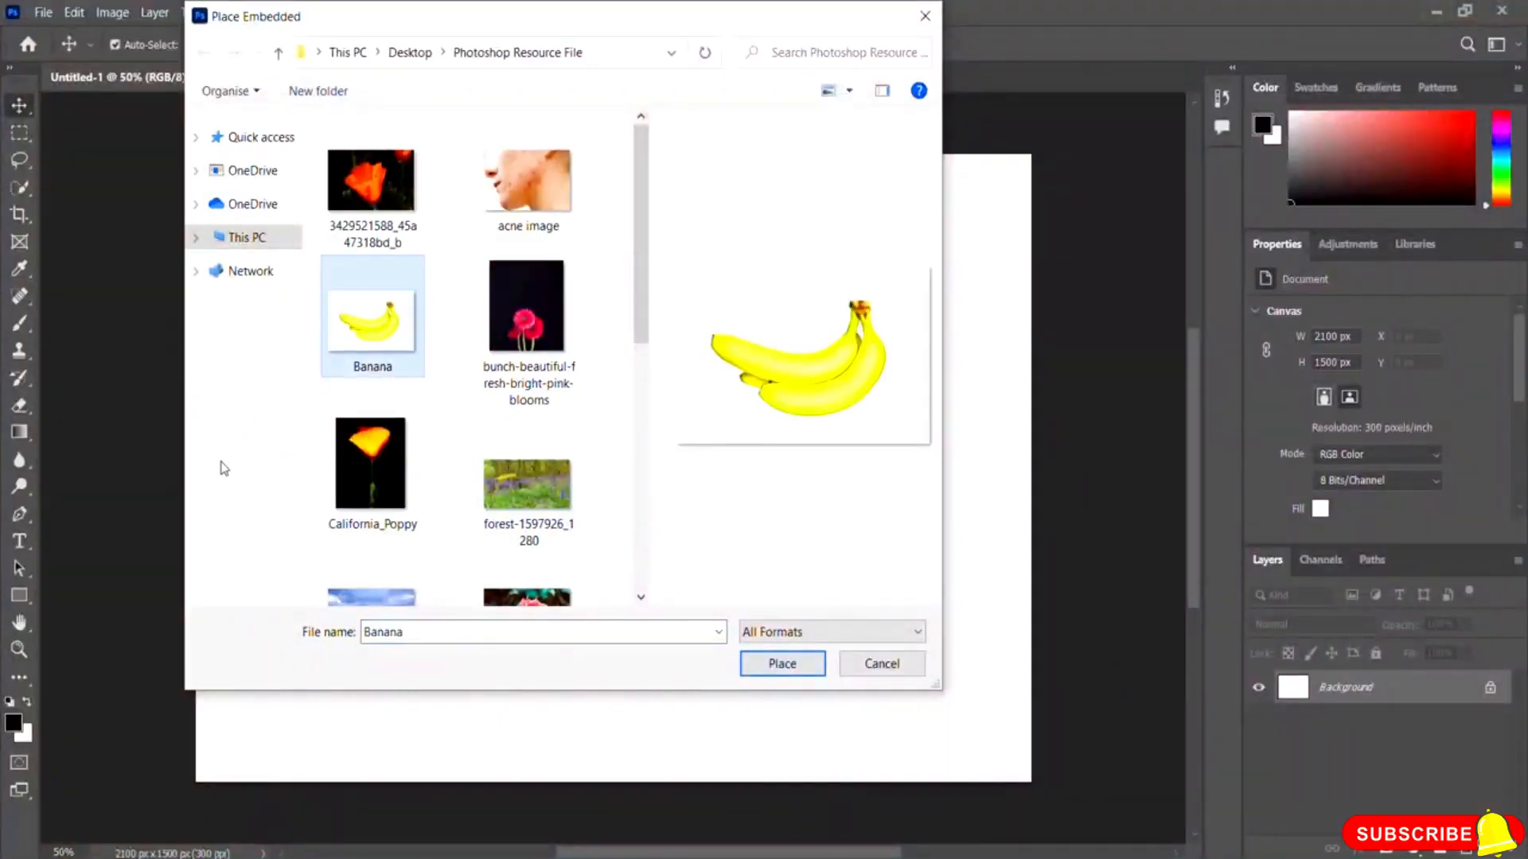
click(799, 667)
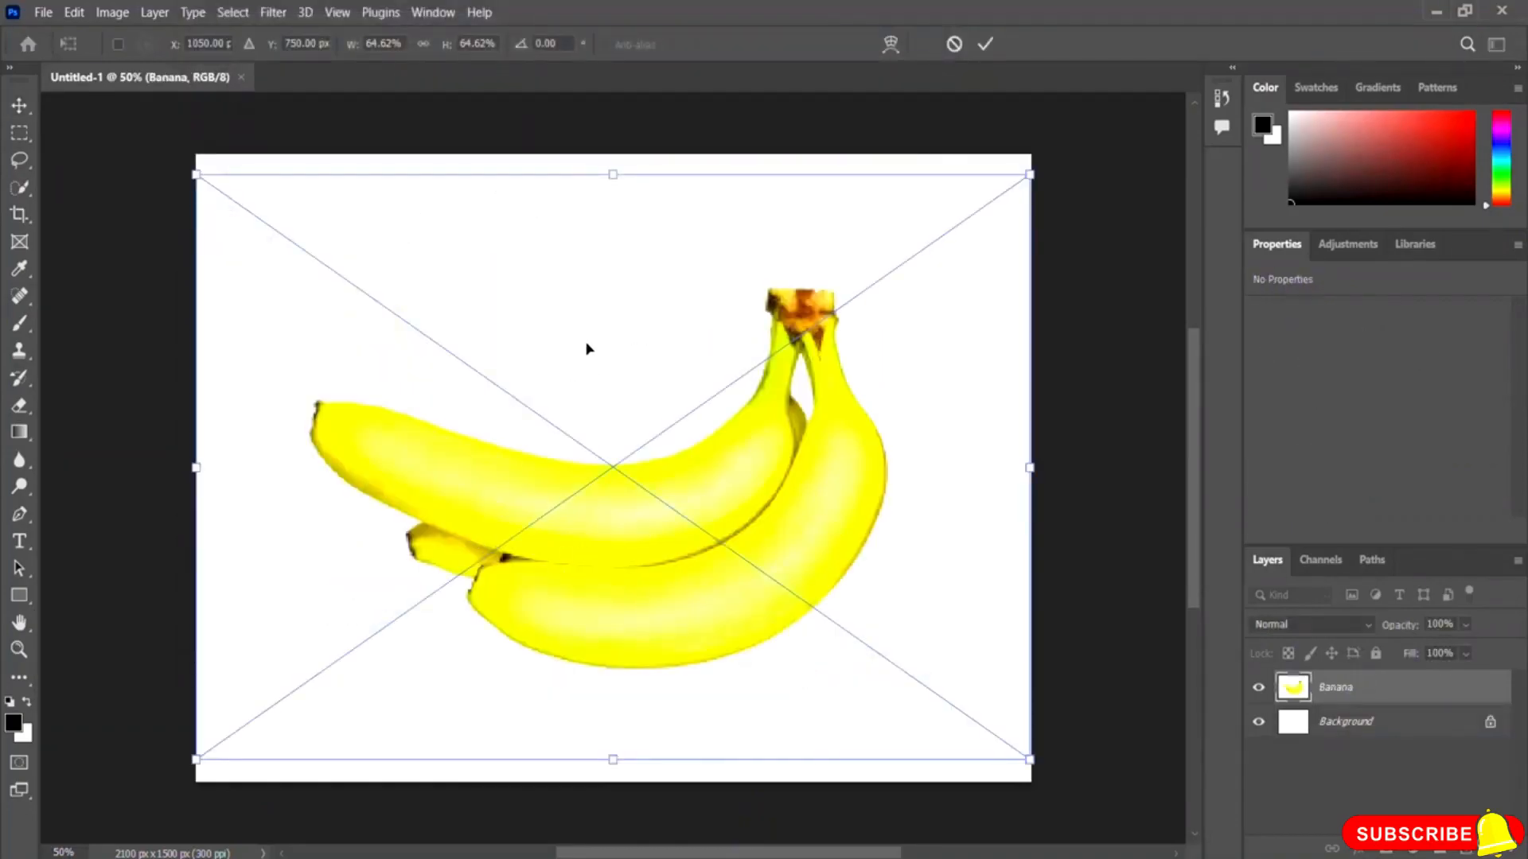
drag(613, 175, 612, 154)
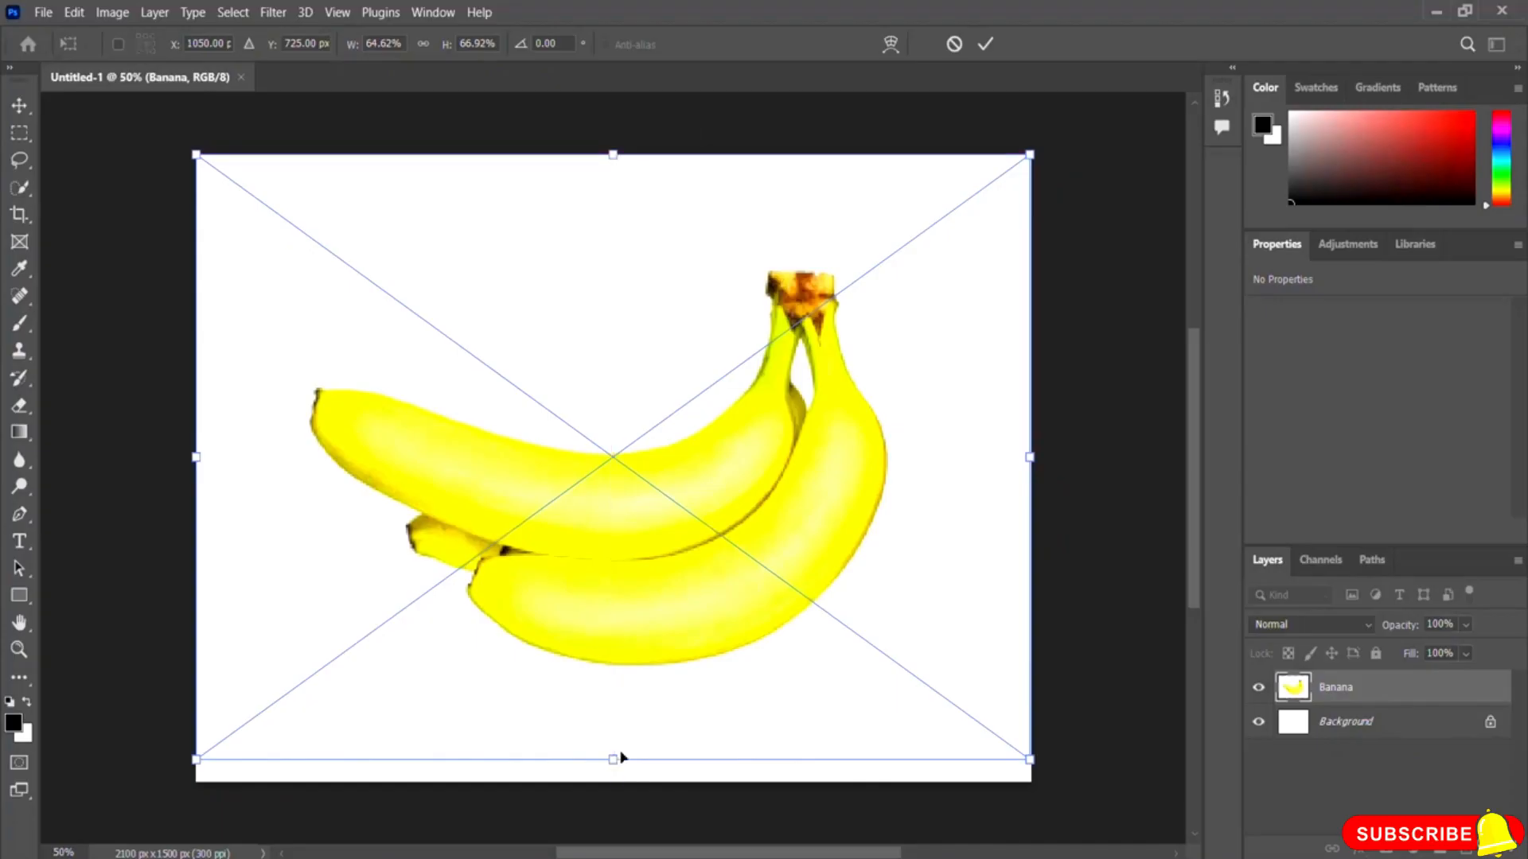
drag(612, 756, 615, 796)
key(Return)
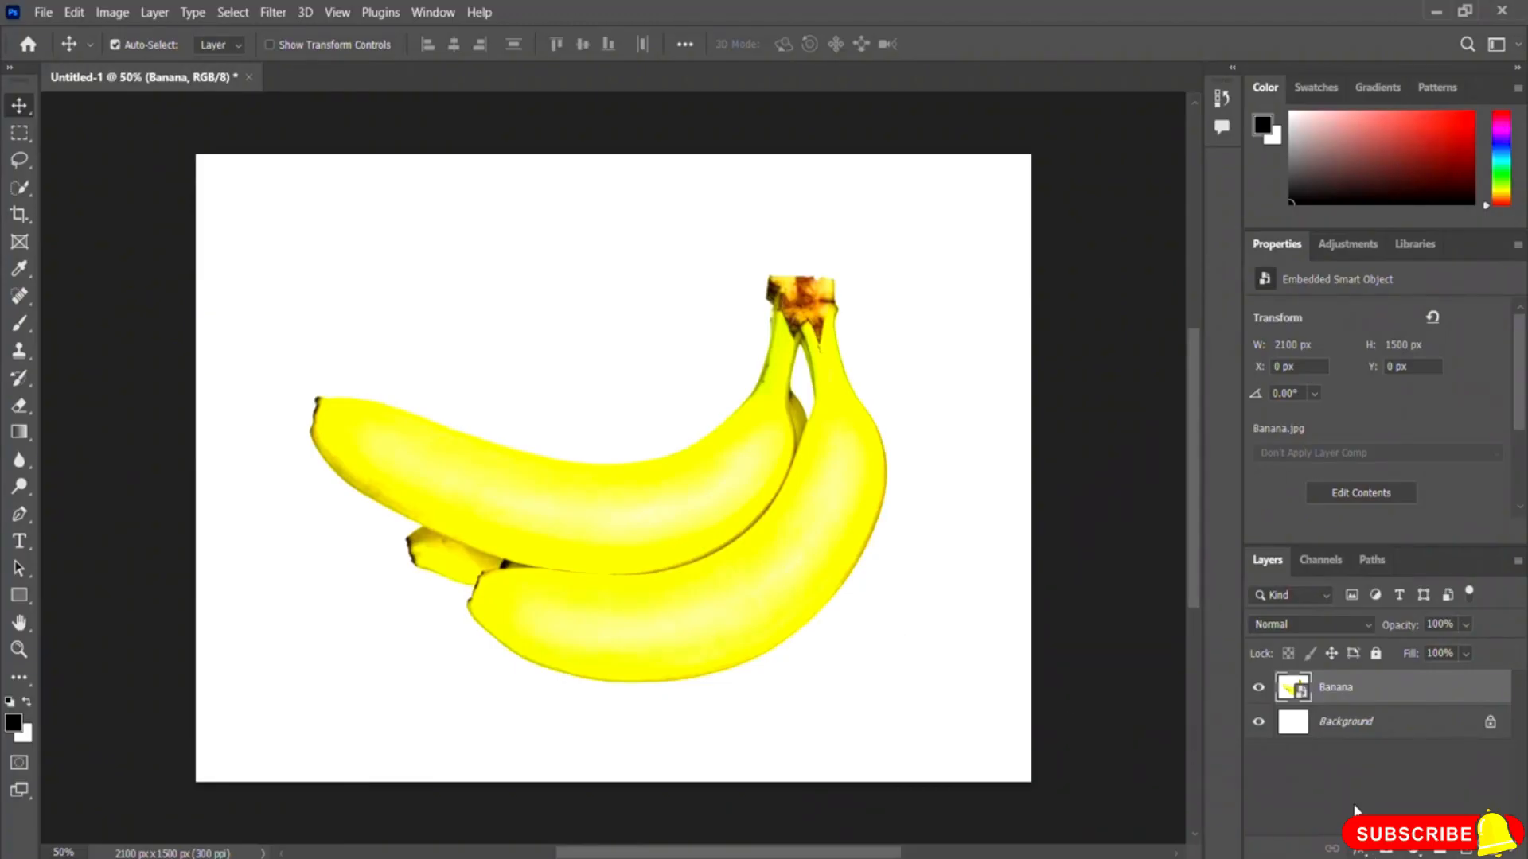
Step: Try a Drop Shadow on the Banana layer, adjusting opacity, distance, spread and size, then resetting them to 0
click(1362, 851)
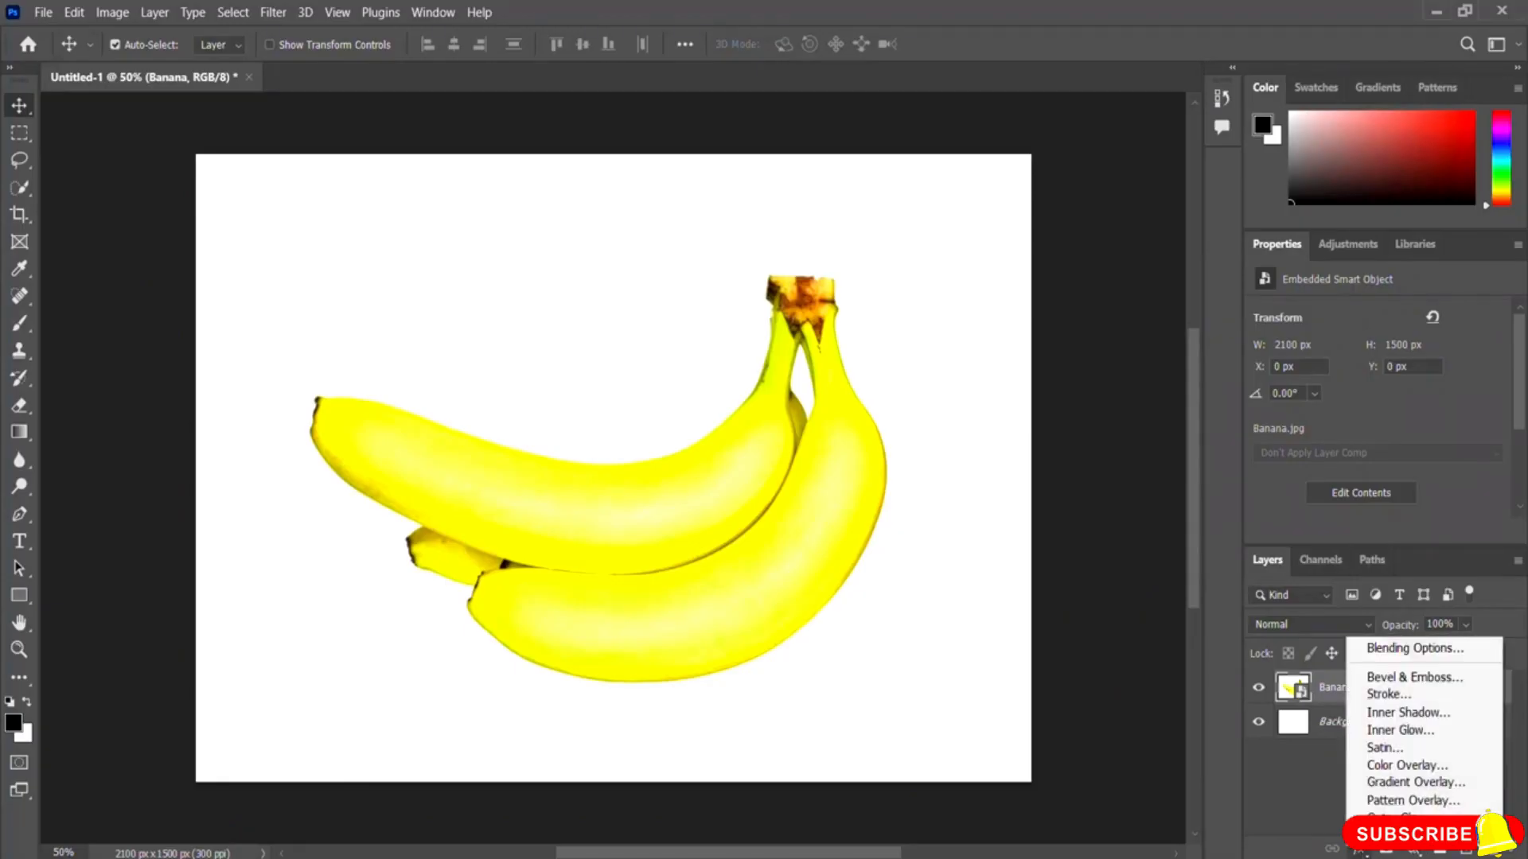
click(1400, 835)
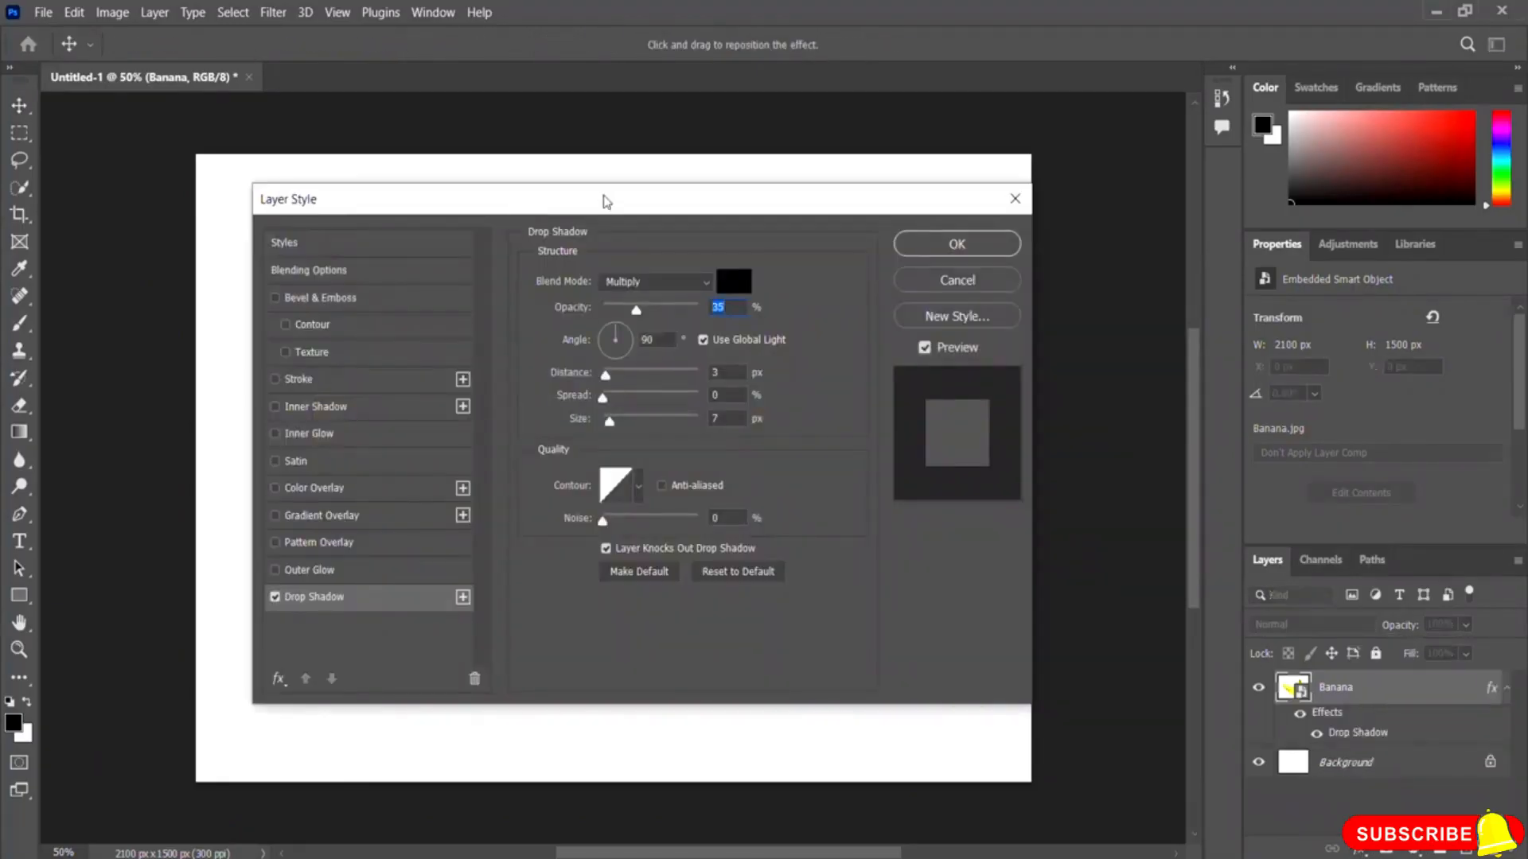
drag(603, 201, 1109, 183)
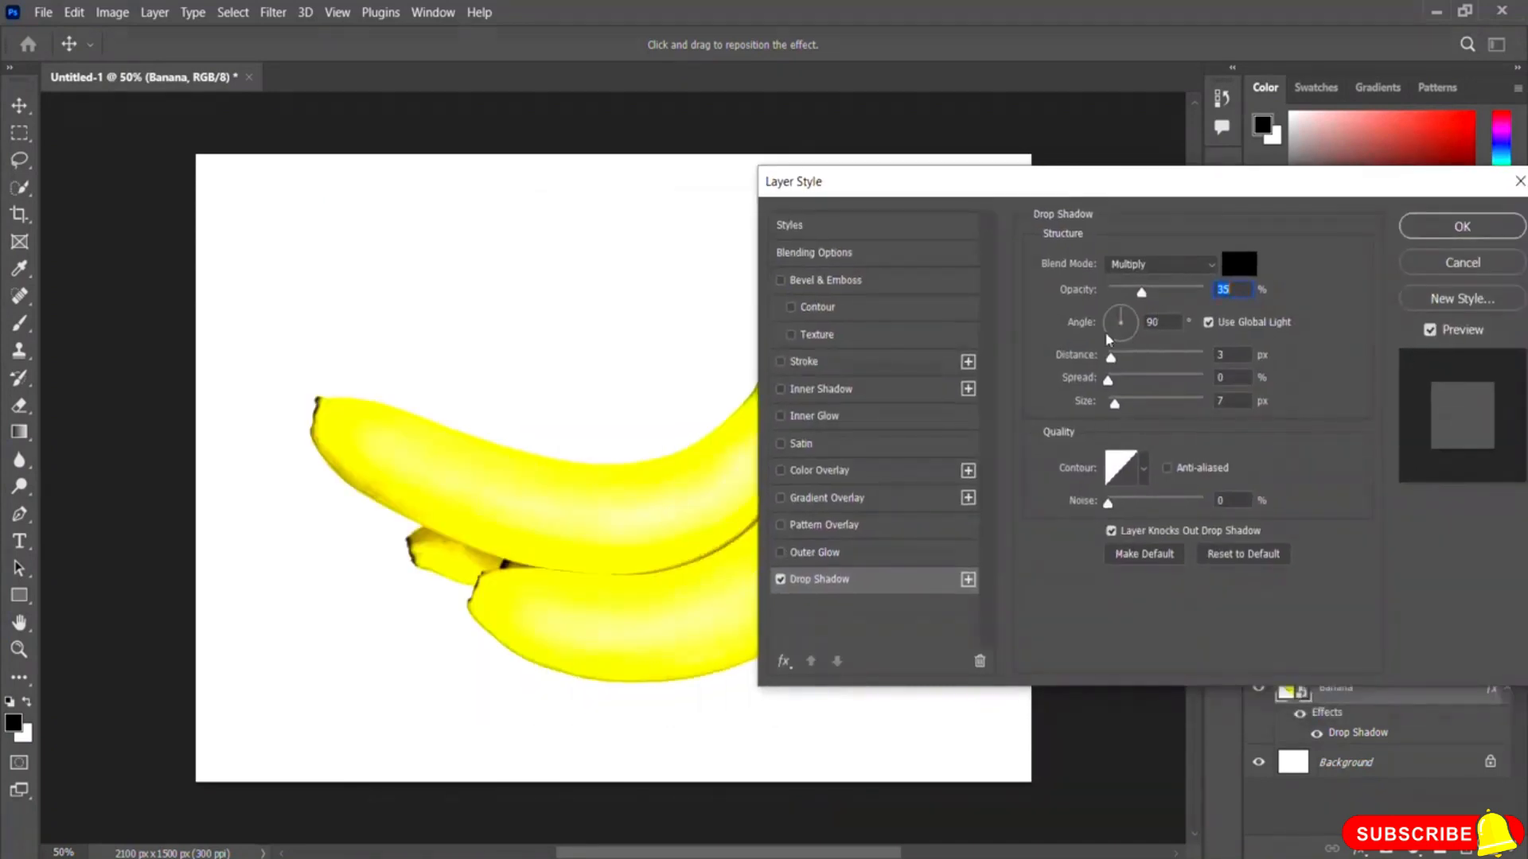
drag(1111, 356, 1148, 403)
drag(1141, 292, 1204, 292)
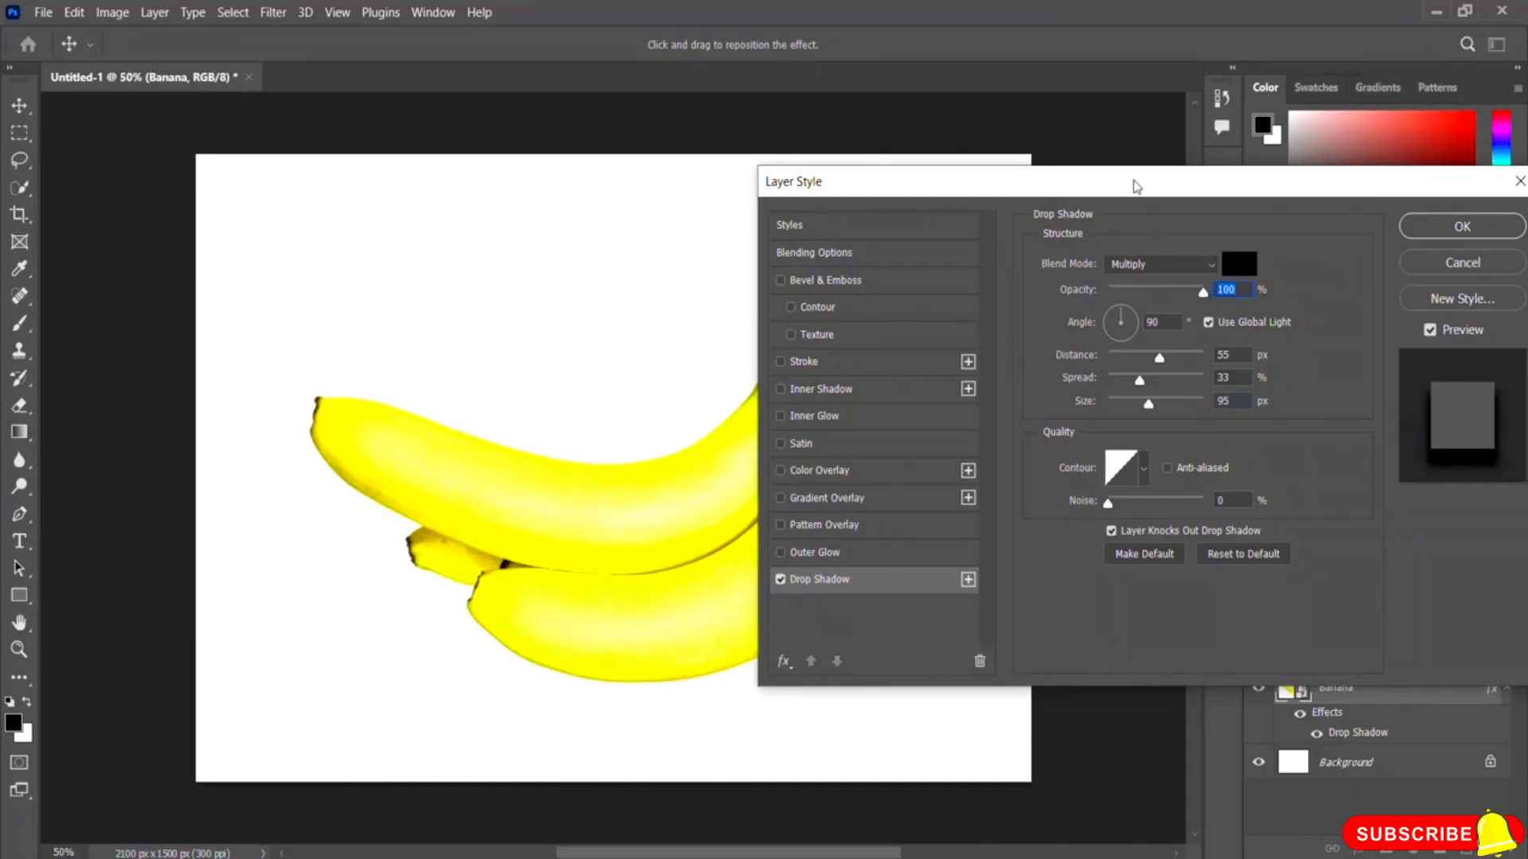
drag(1139, 195, 1267, 157)
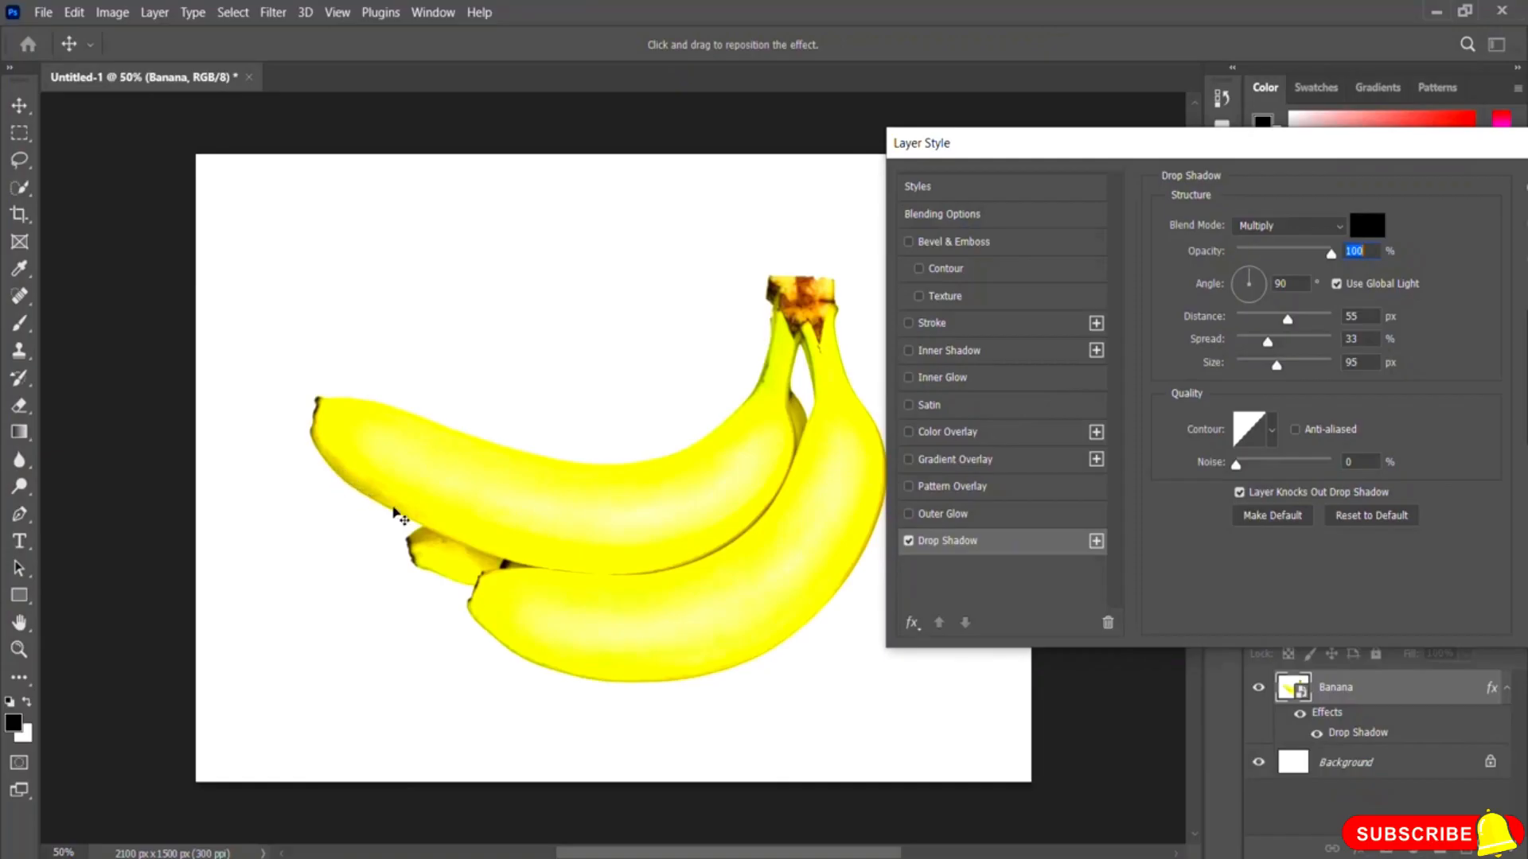
drag(1331, 255, 1233, 255)
drag(1287, 320, 1236, 364)
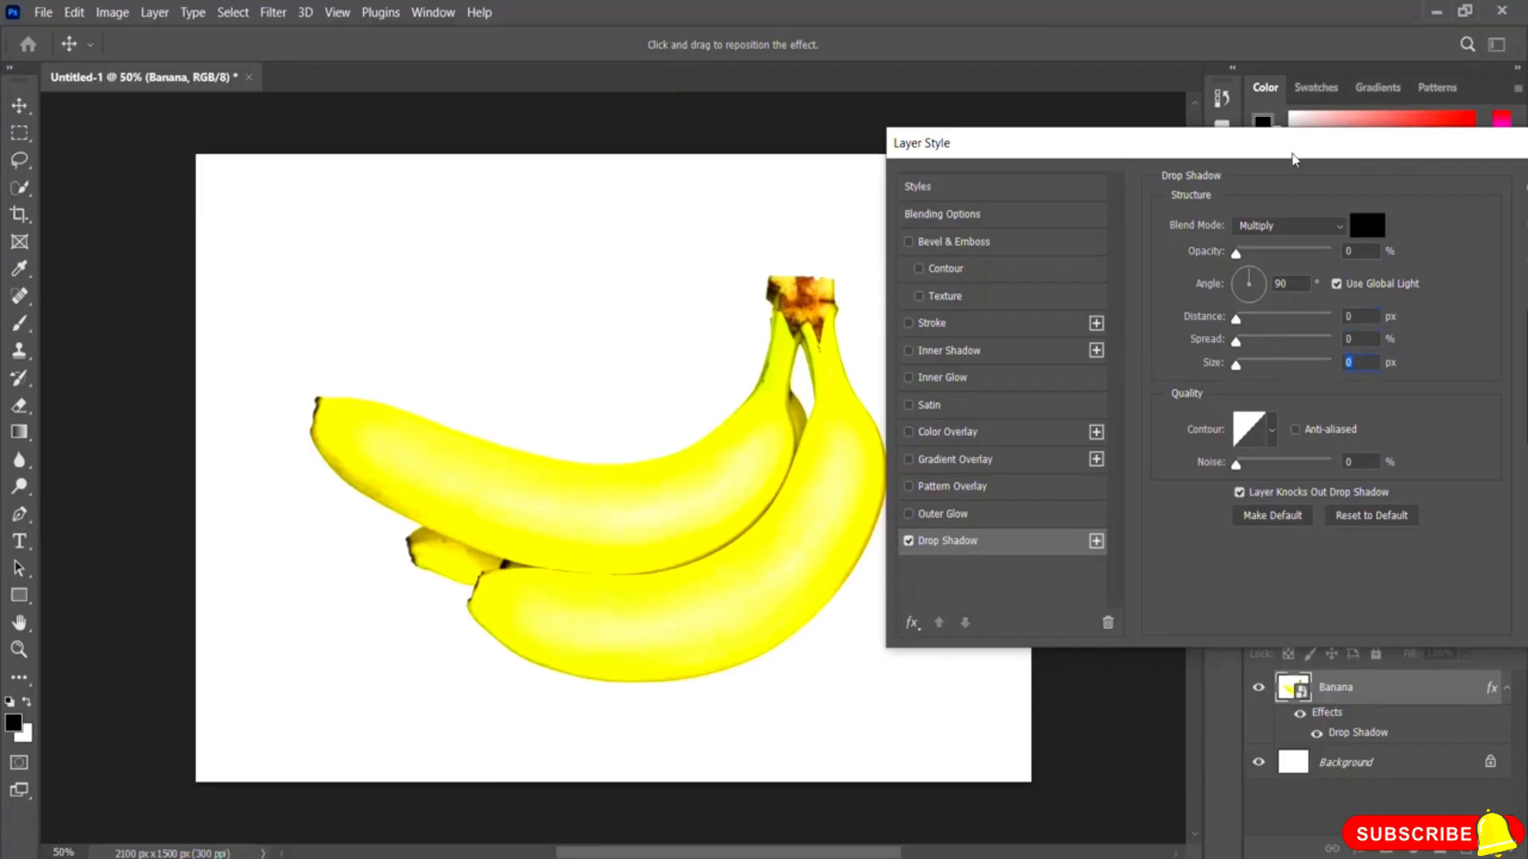
drag(1292, 157, 766, 178)
click(1102, 263)
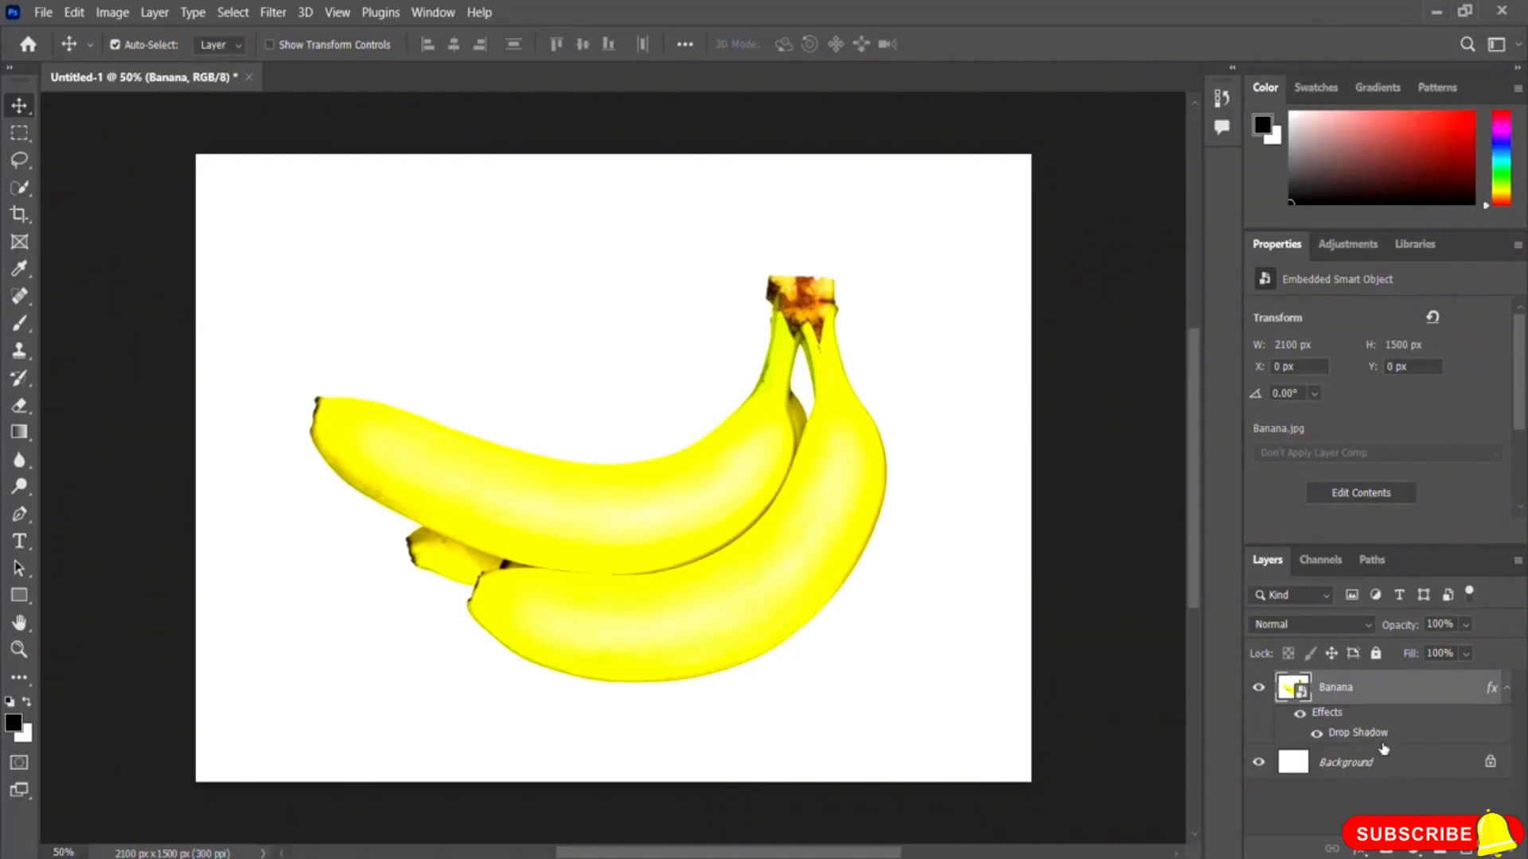
Step: Delete the Banana layer and place the Banana image again as an embedded object stretched to the full canvas height
click(1496, 850)
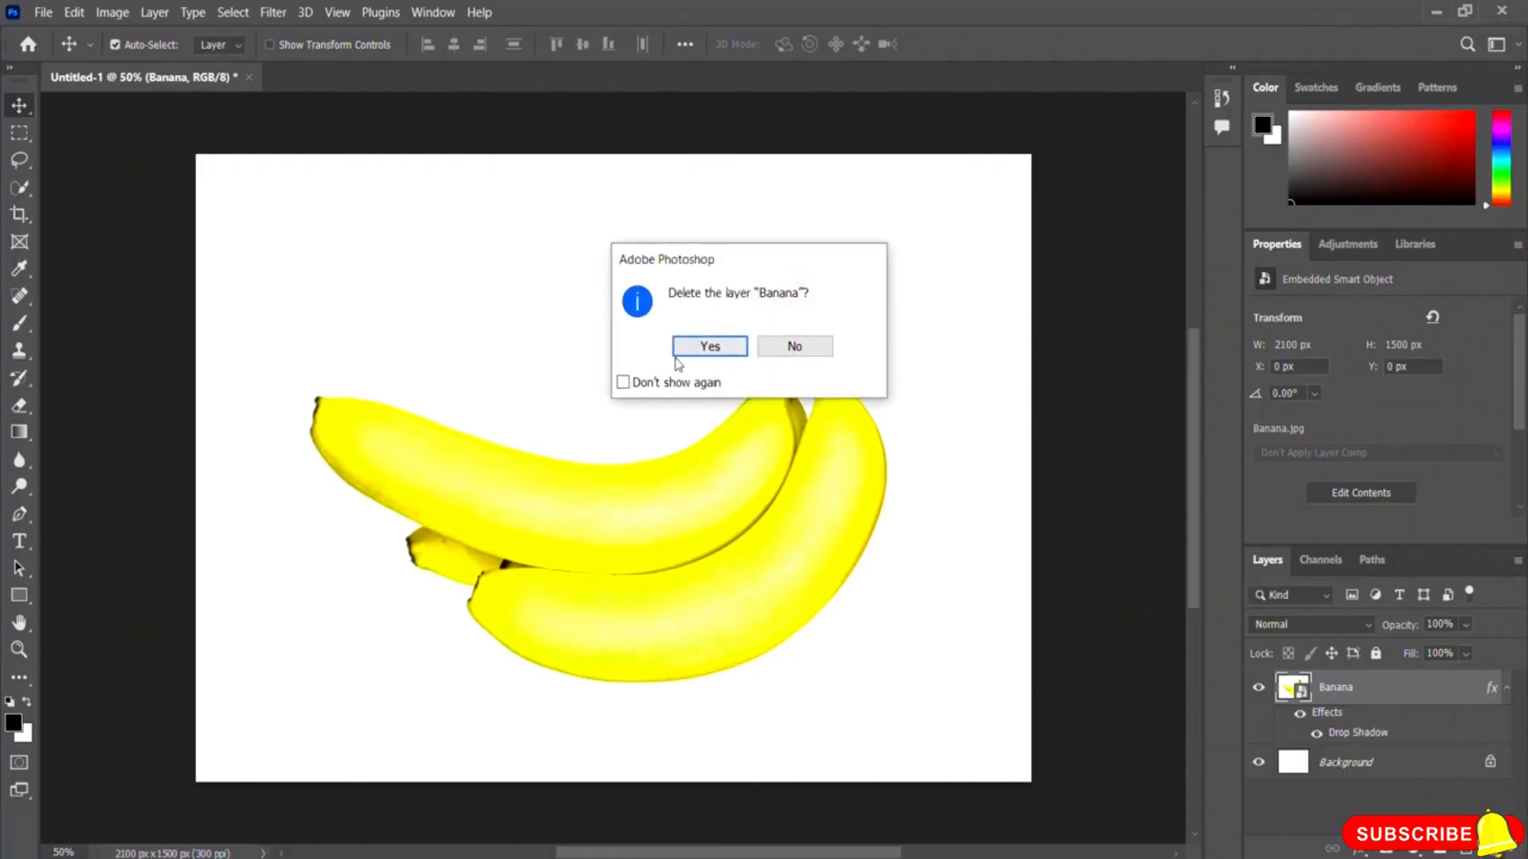
click(697, 350)
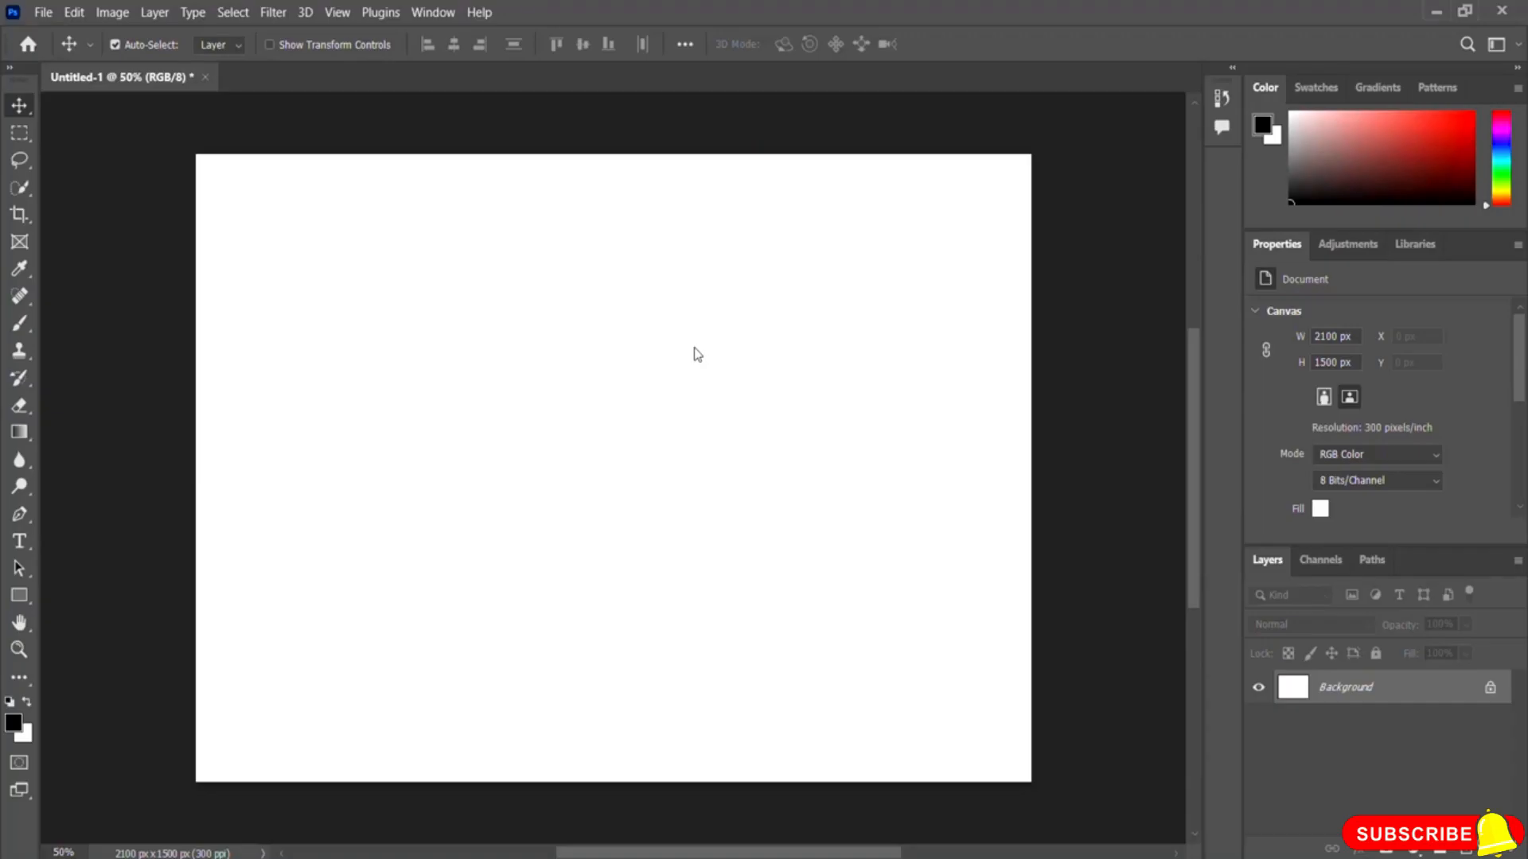
click(43, 12)
click(108, 389)
click(372, 322)
click(782, 664)
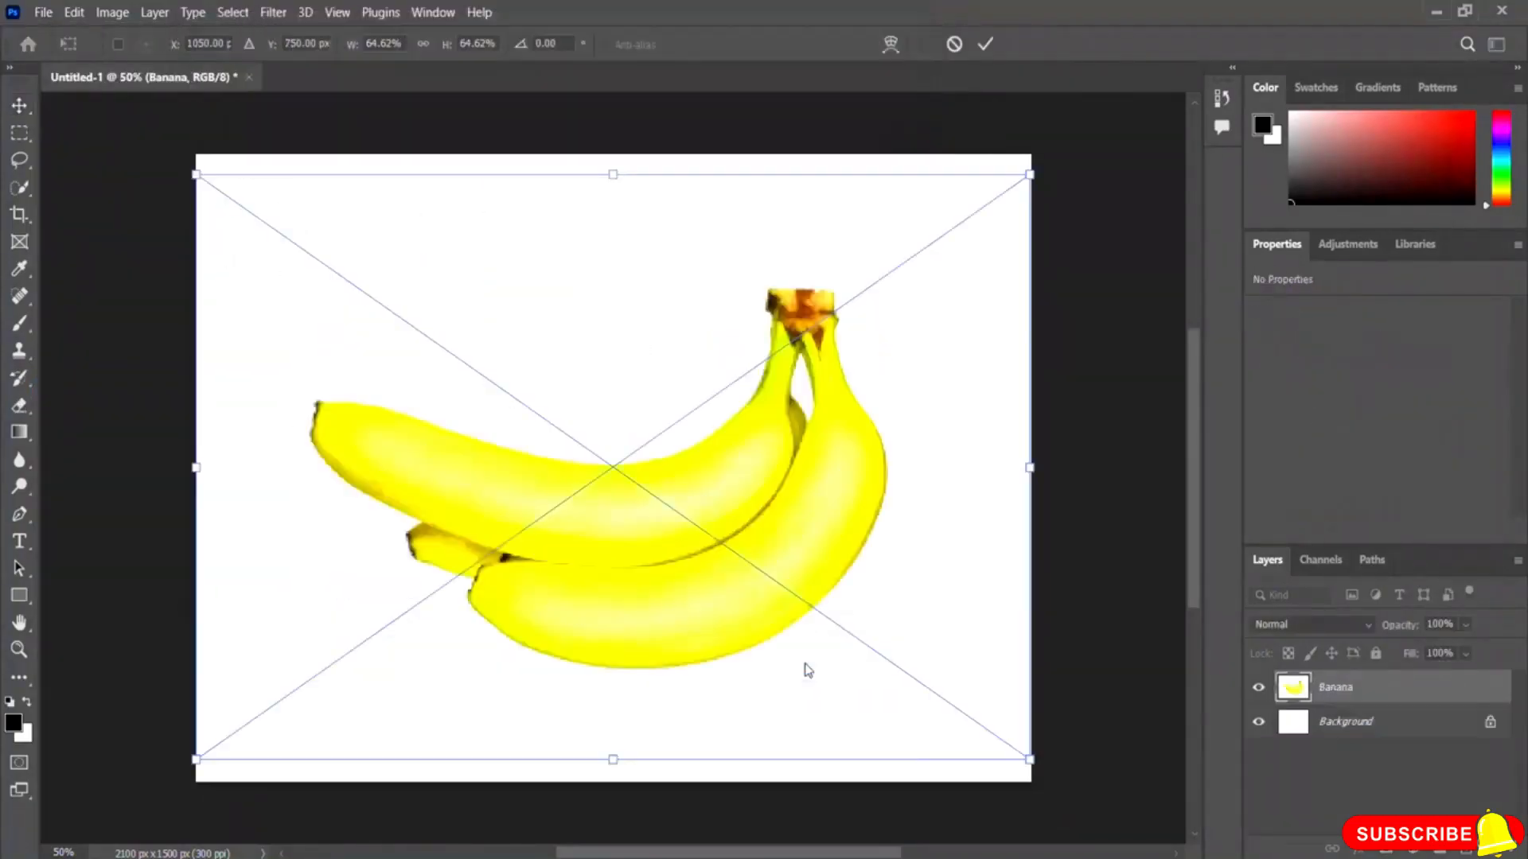
drag(615, 161, 613, 155)
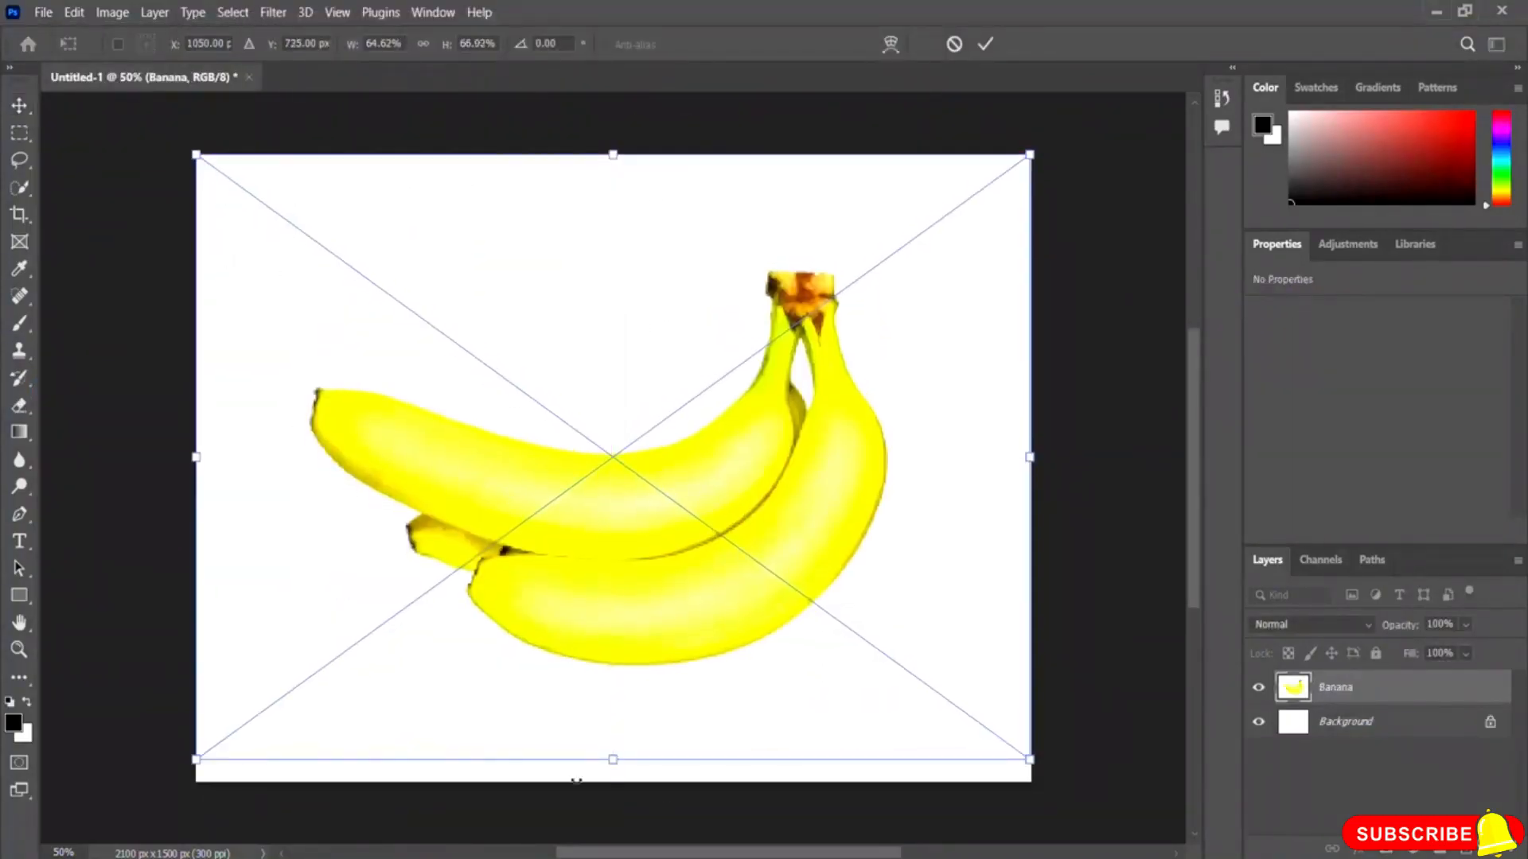
drag(610, 759, 612, 780)
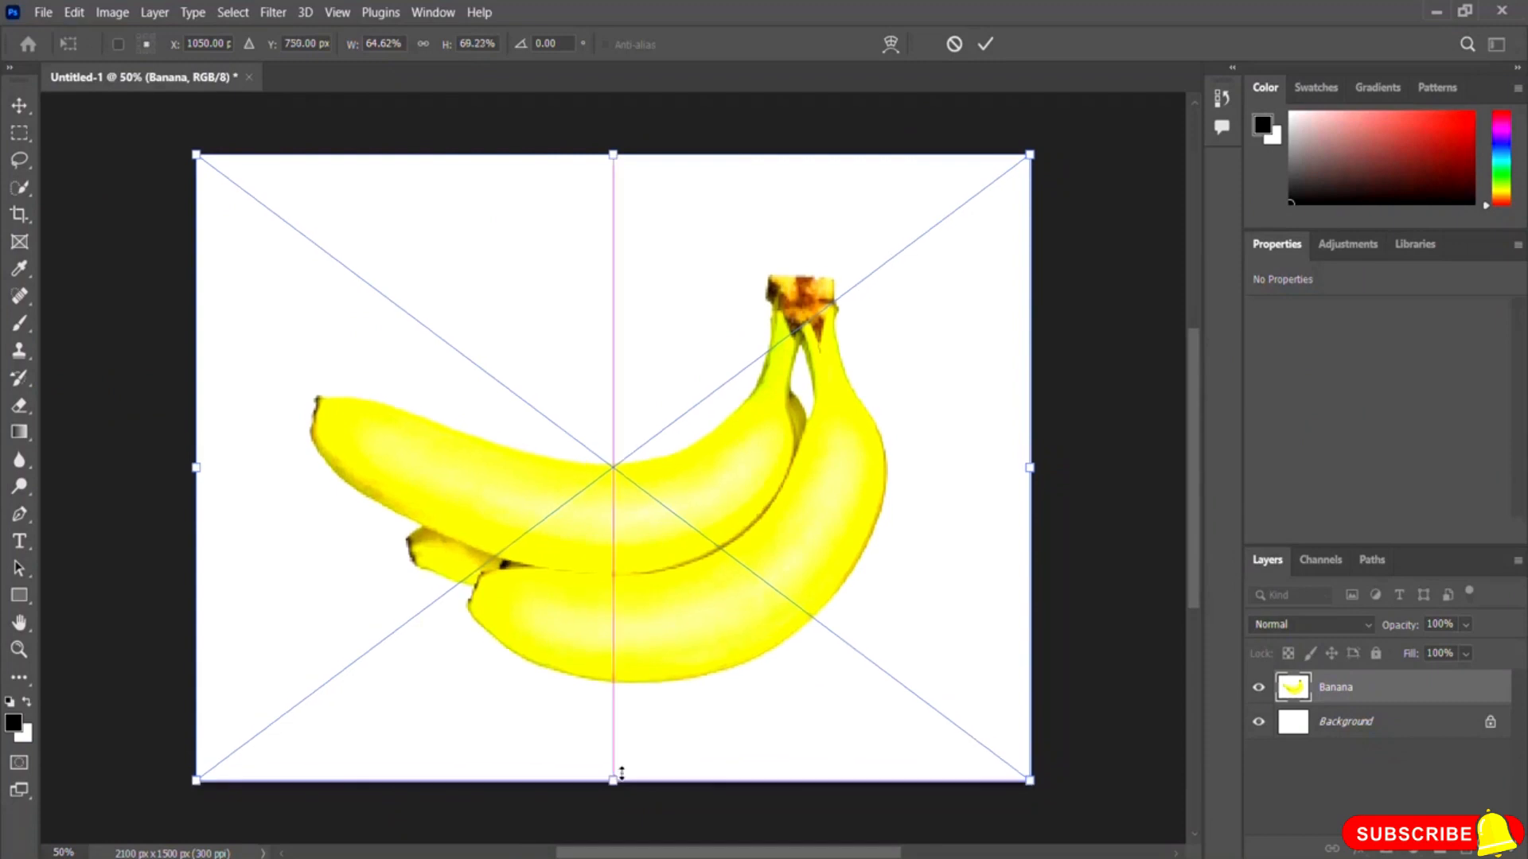
click(986, 45)
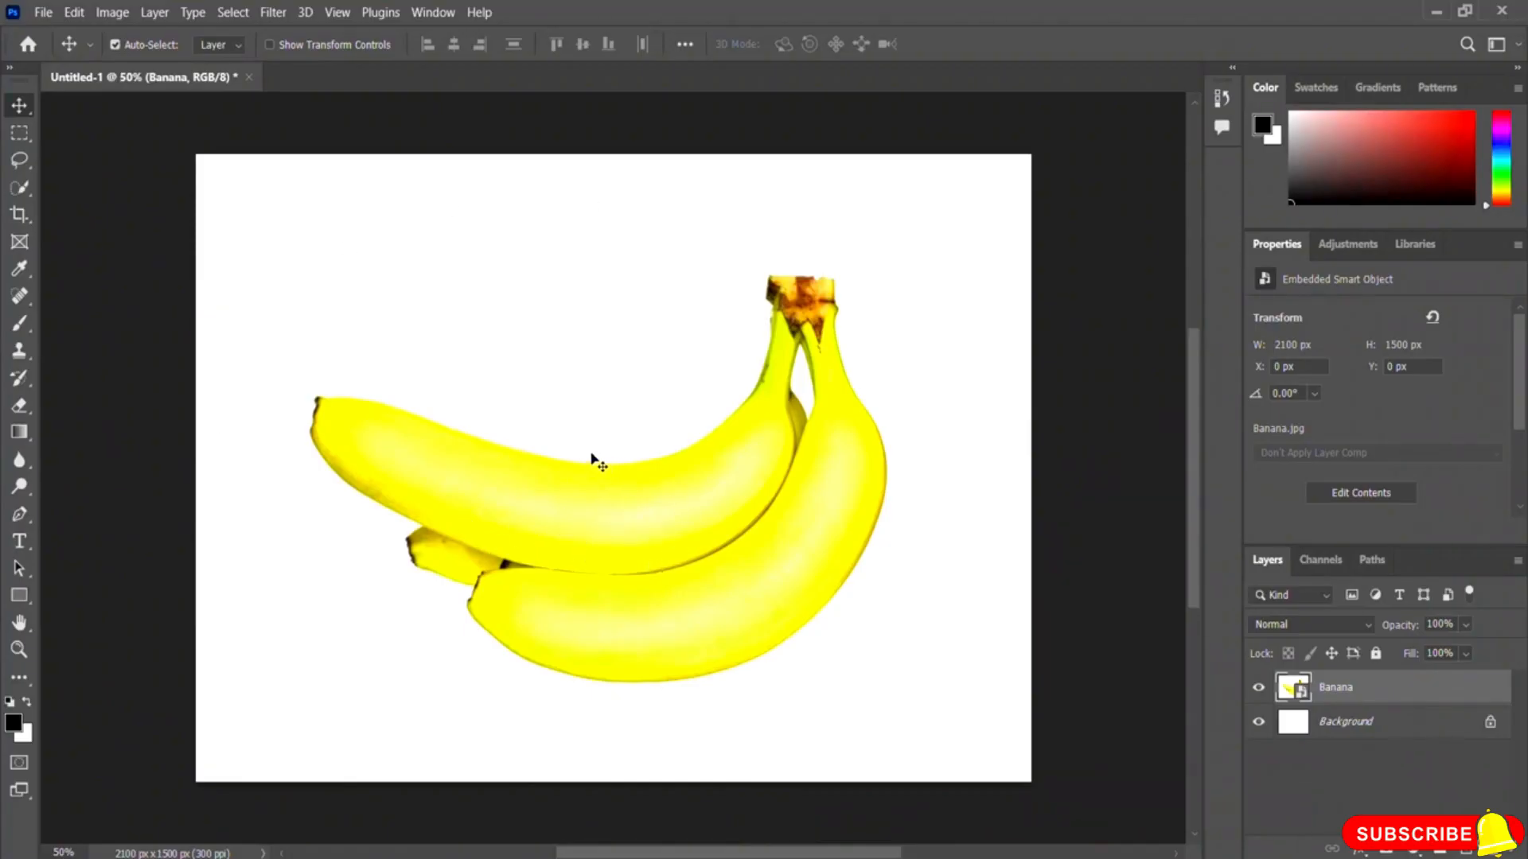
Step: Select the bananas with the Quick Selection tool at brush size 49 and add a layer mask from the selection
click(15, 191)
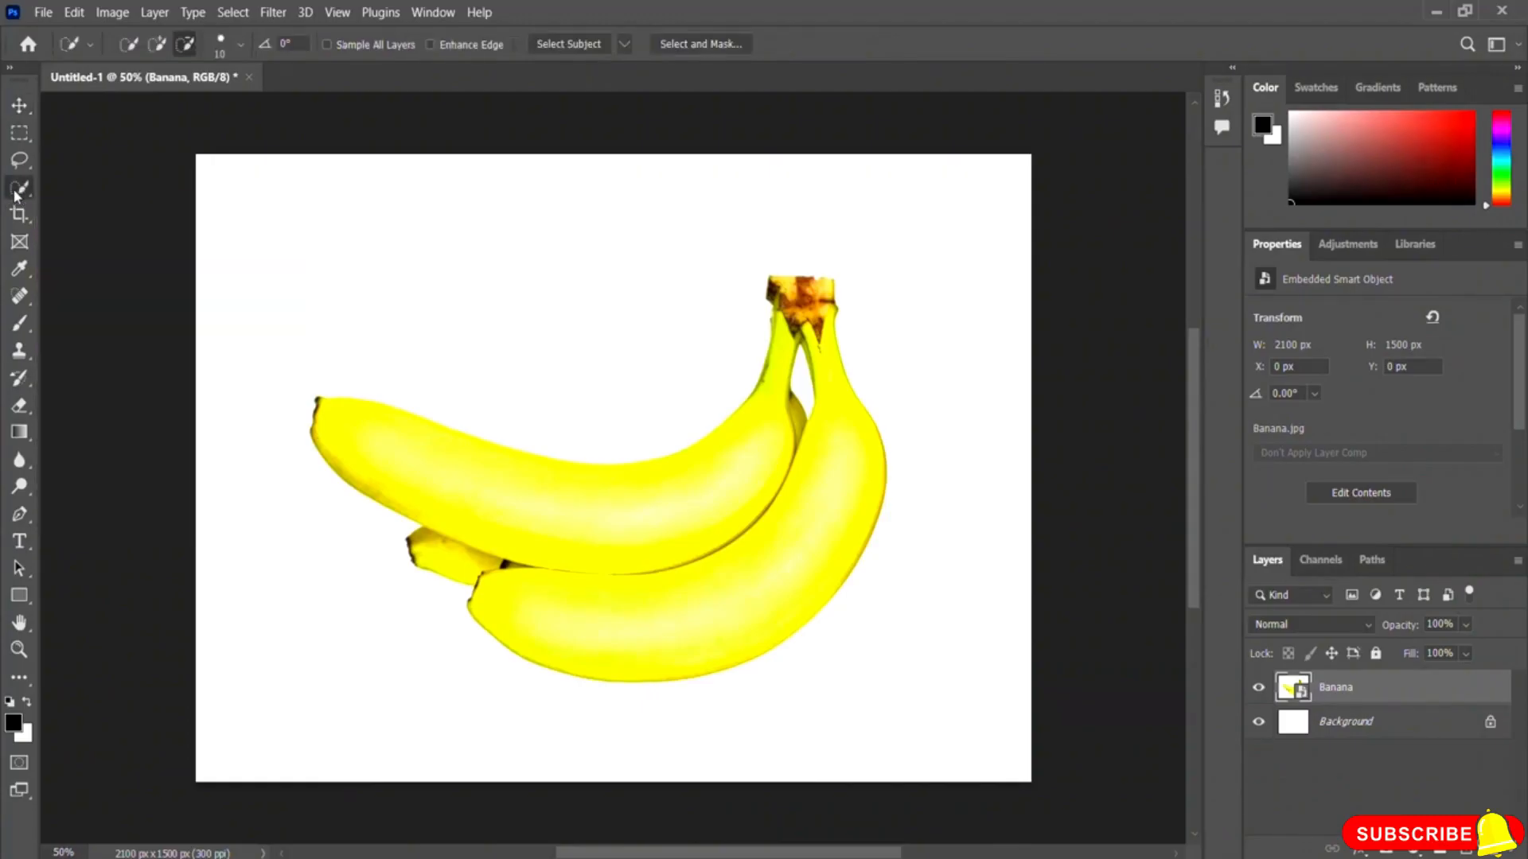
click(156, 45)
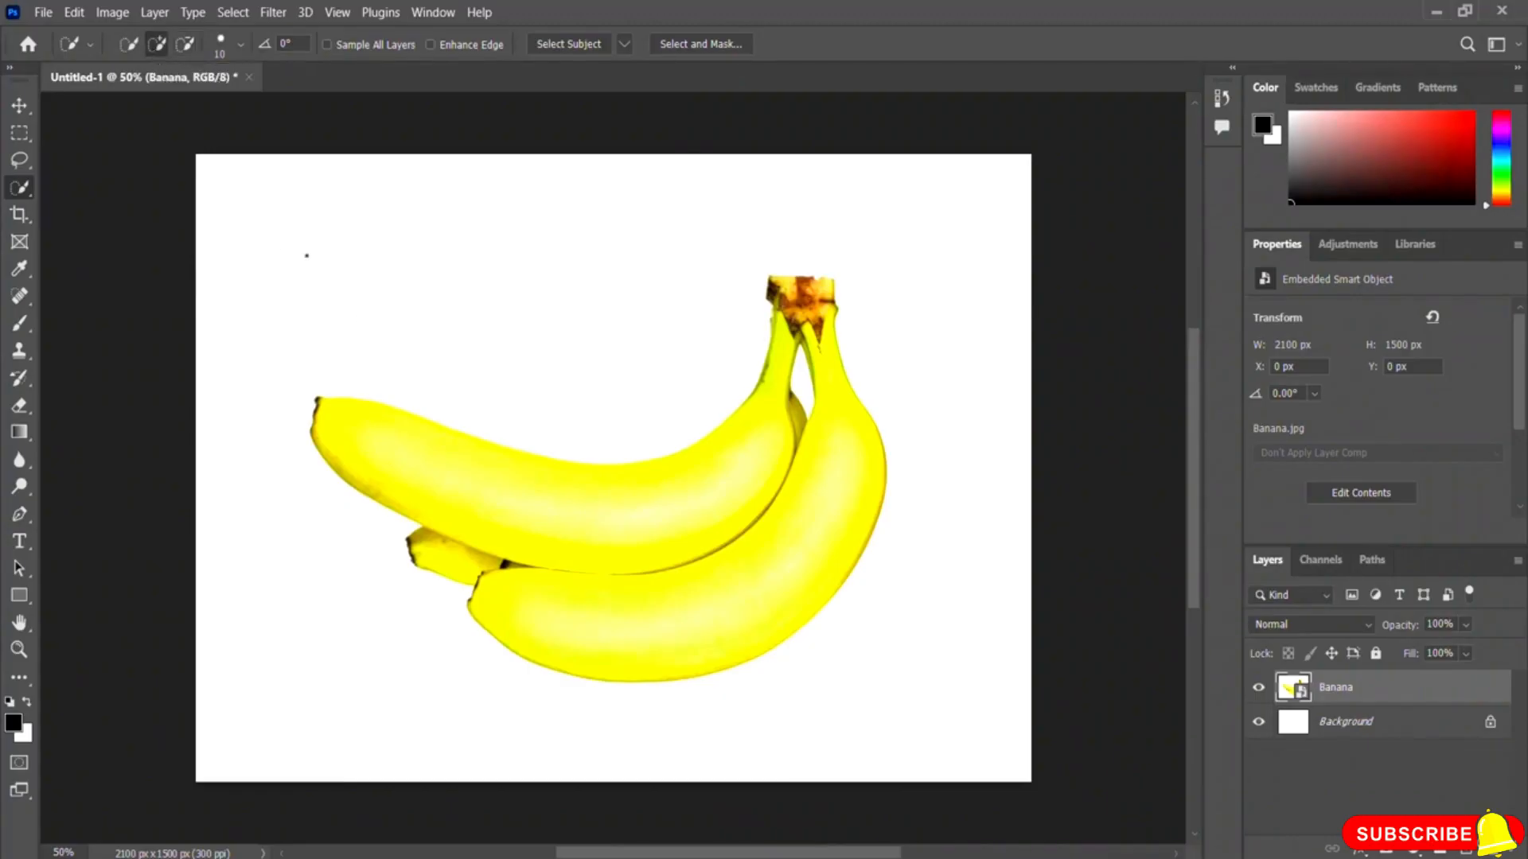
click(241, 48)
drag(137, 104, 175, 105)
click(345, 445)
drag(331, 430, 369, 452)
mouse_move(486, 506)
mouse_down()
mouse_move(494, 528)
mouse_move(637, 604)
mouse_up()
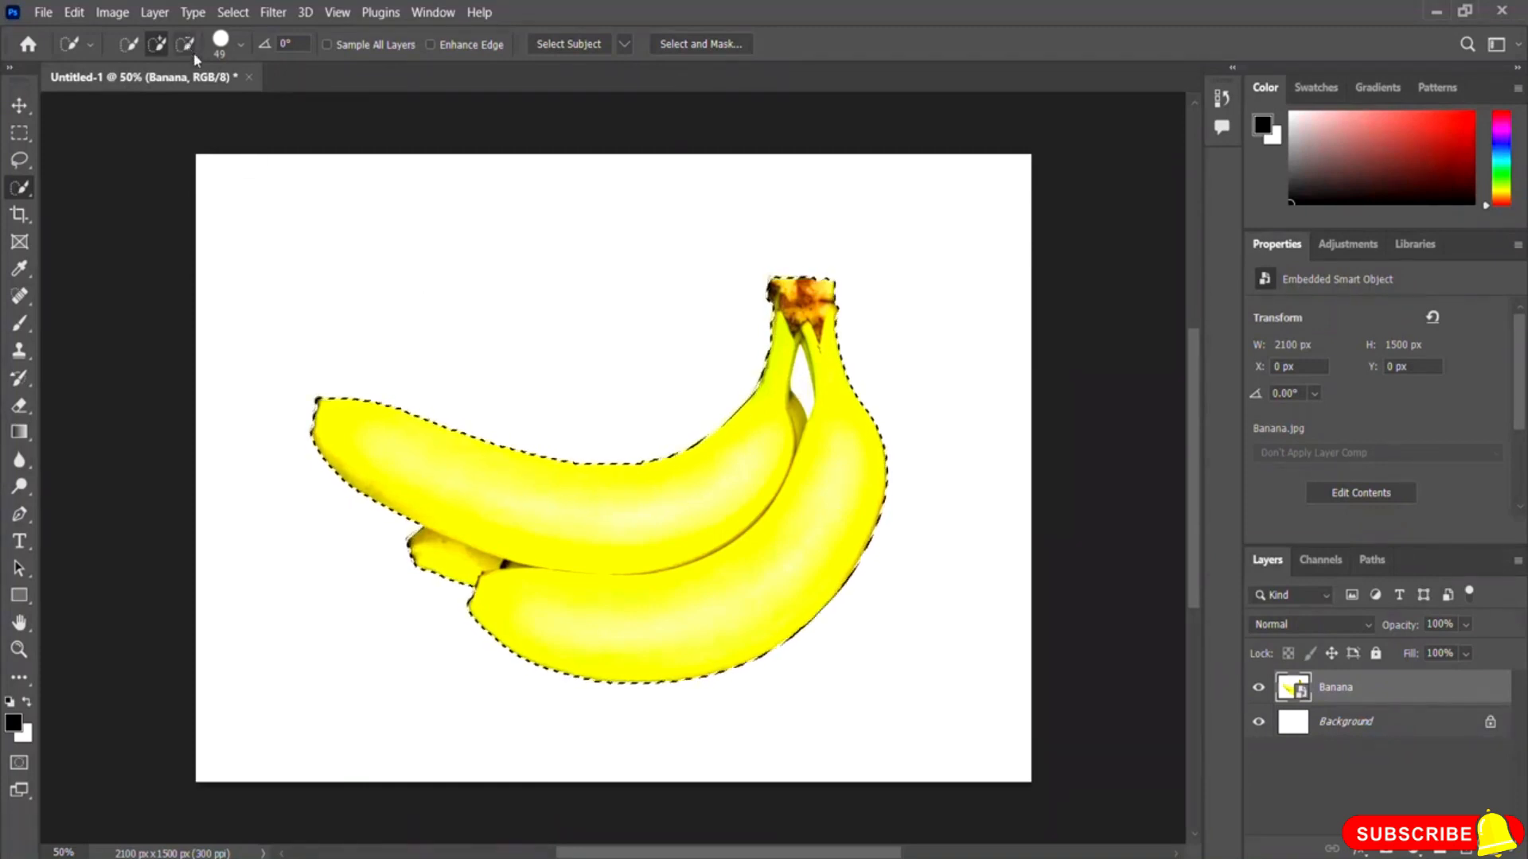
click(186, 45)
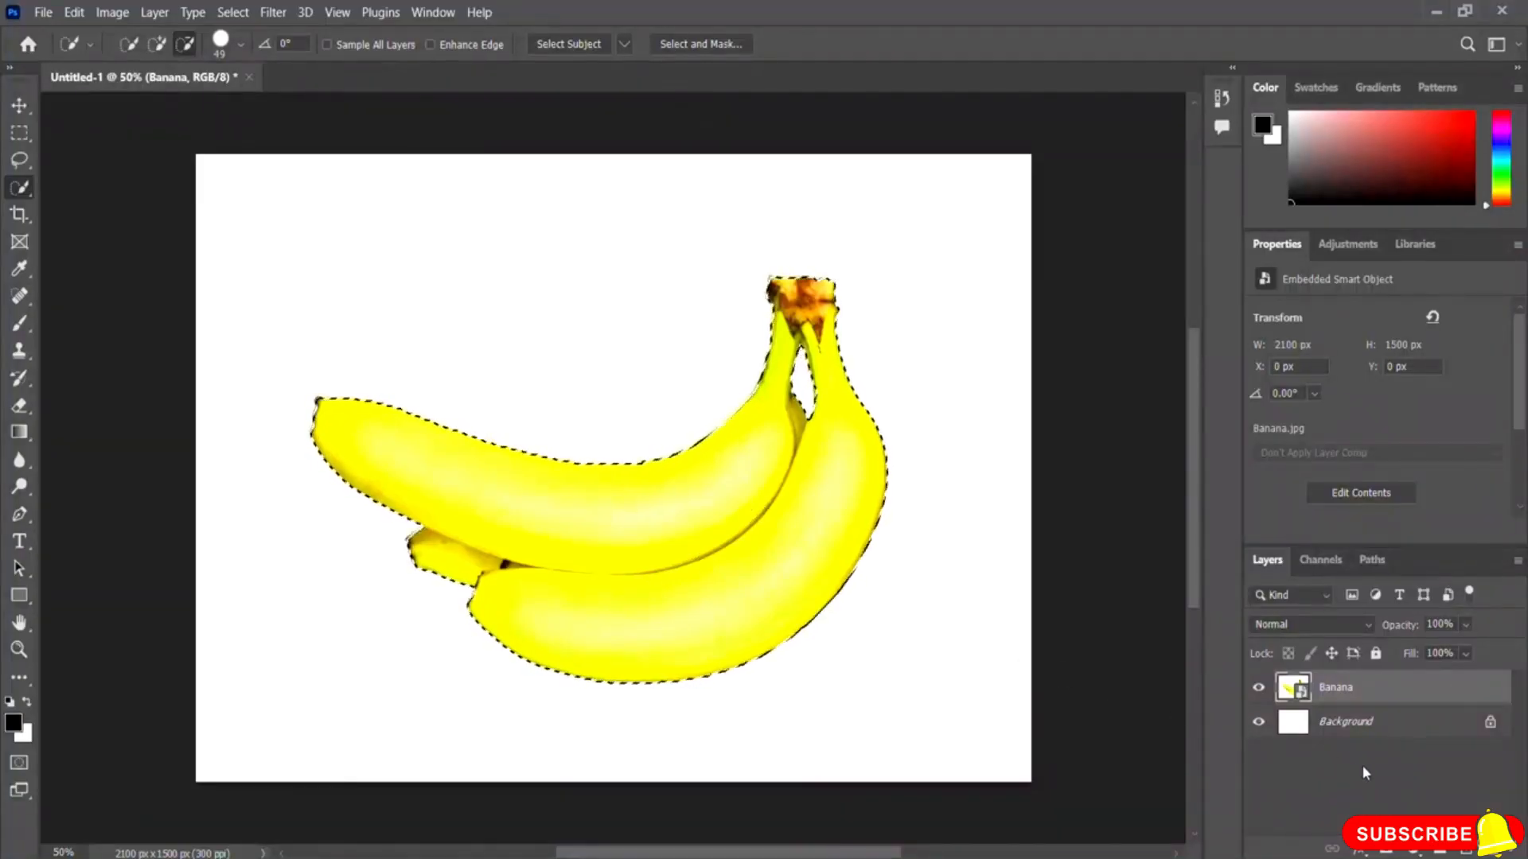
click(1385, 852)
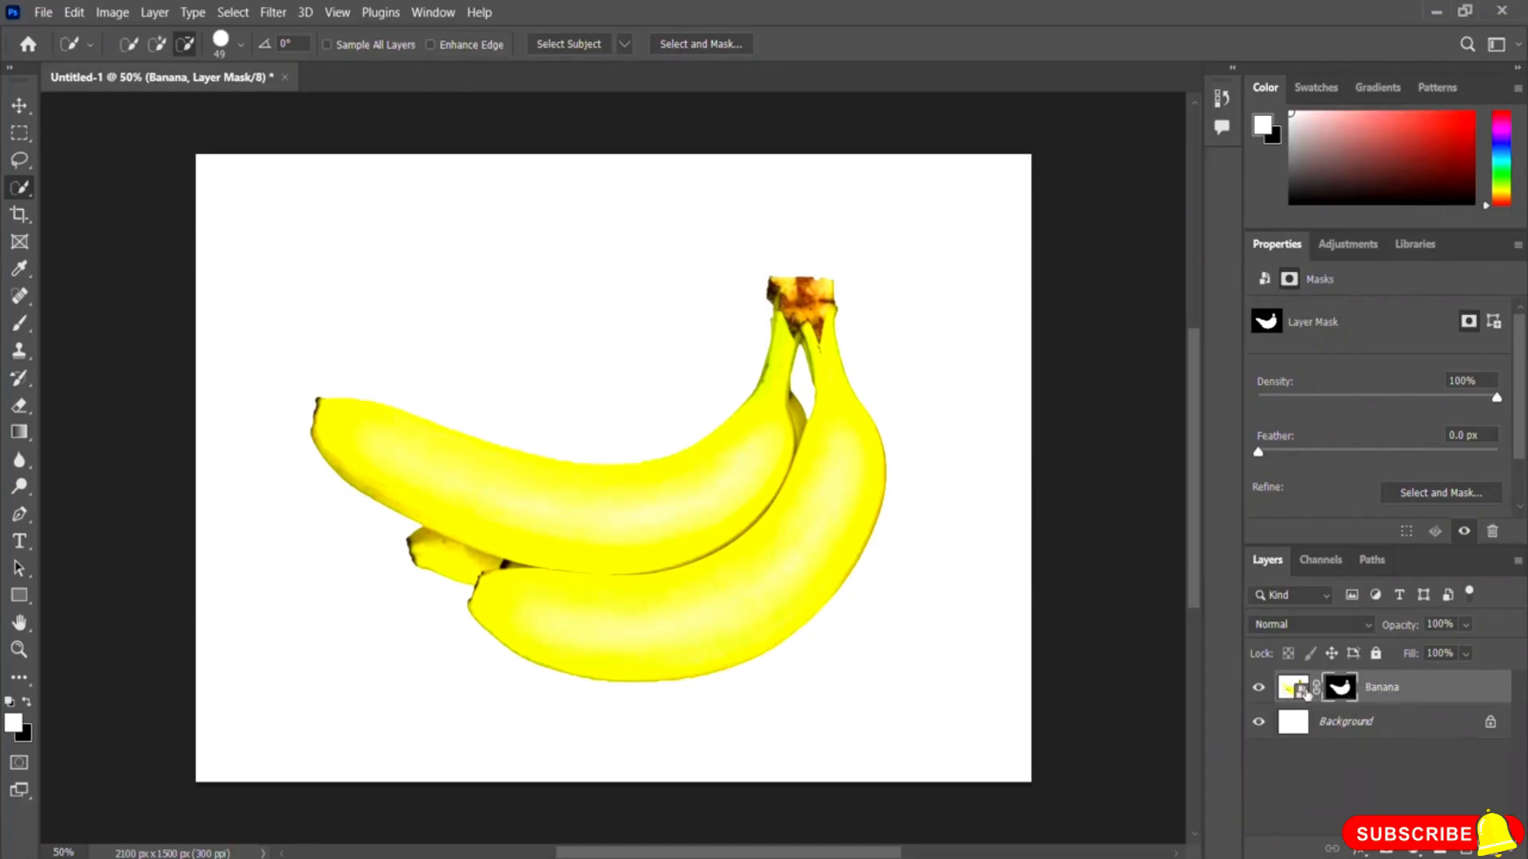
Step: Convert the masked Banana layer to a smart object and move the bananas upward on the canvas
right_click(1396, 690)
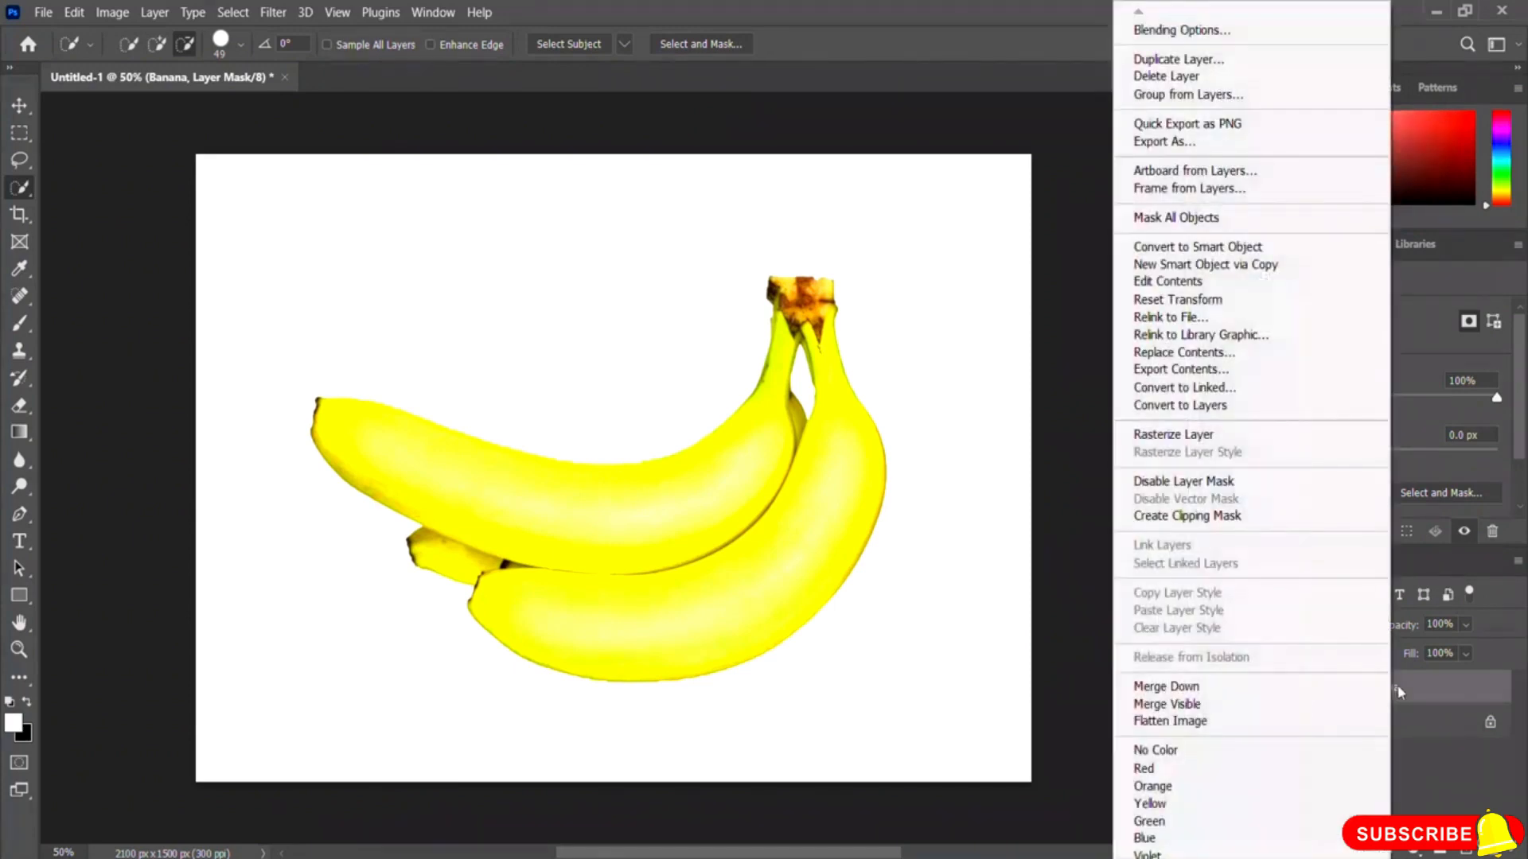
click(1225, 248)
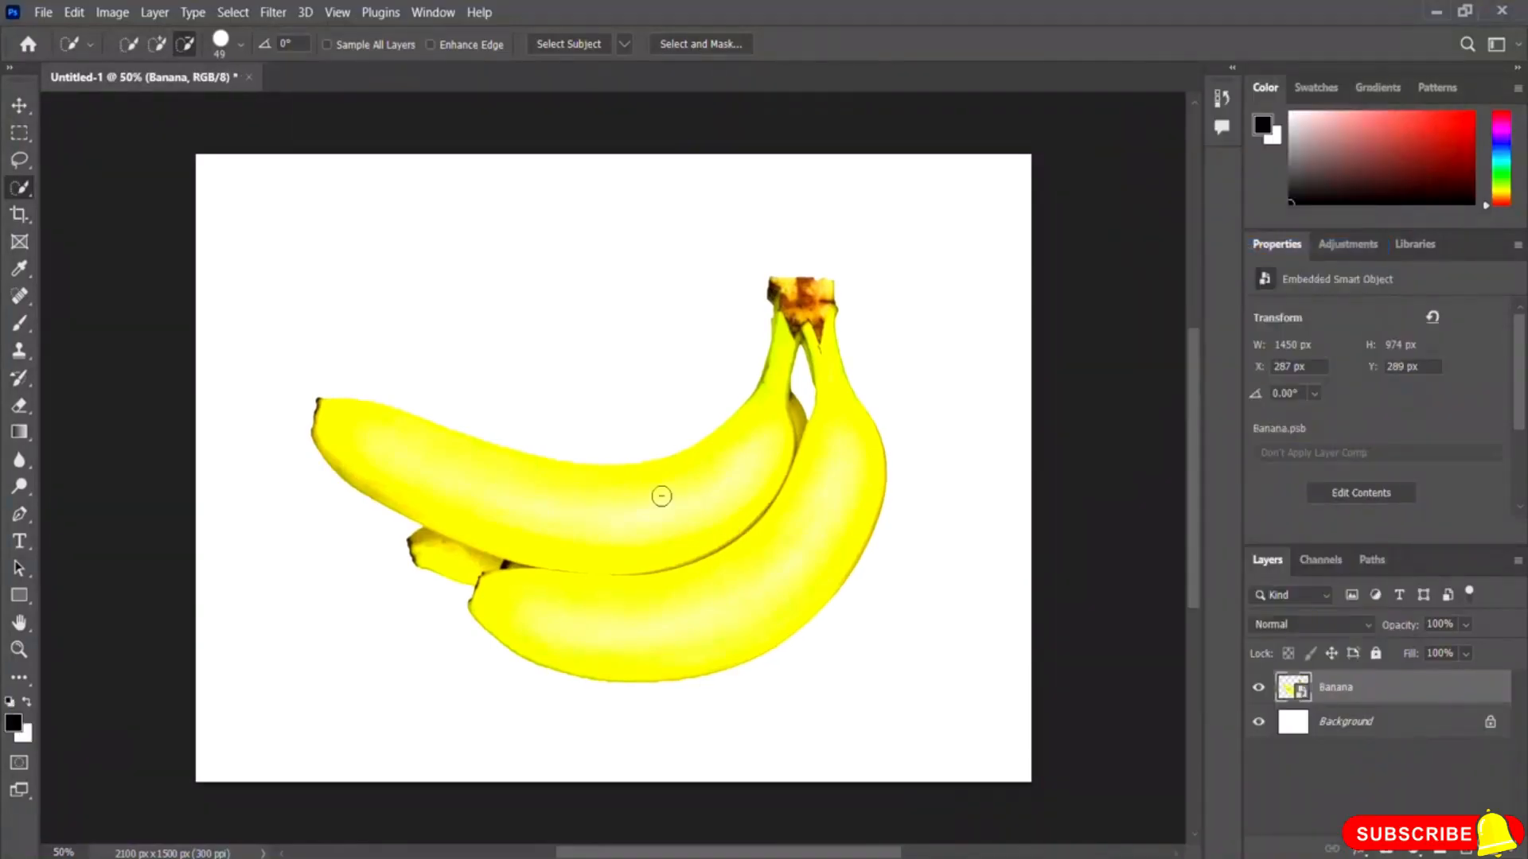
click(19, 107)
drag(650, 505, 638, 475)
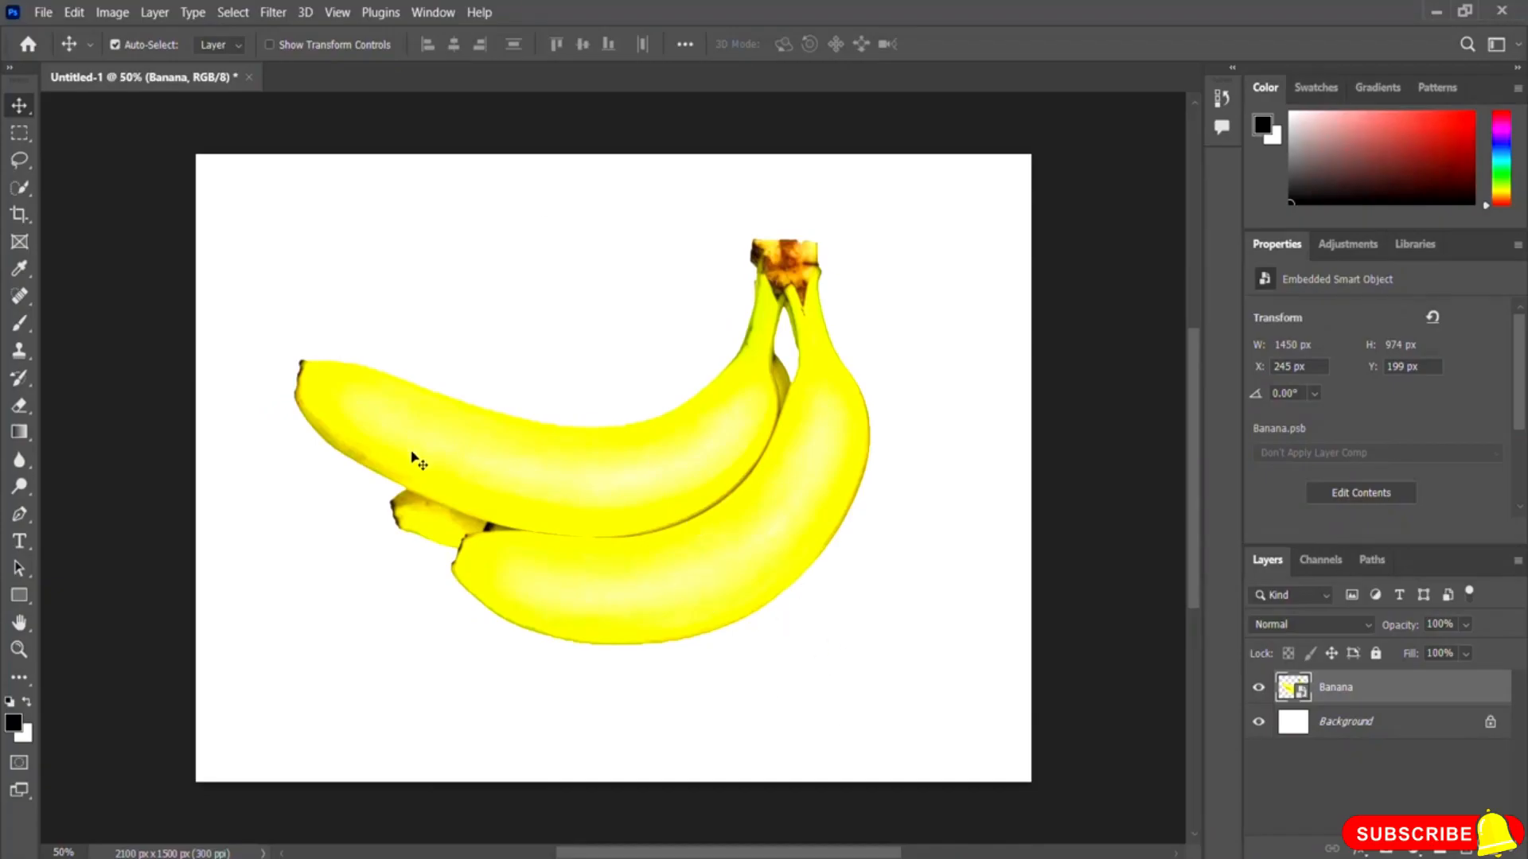
drag(628, 477, 634, 435)
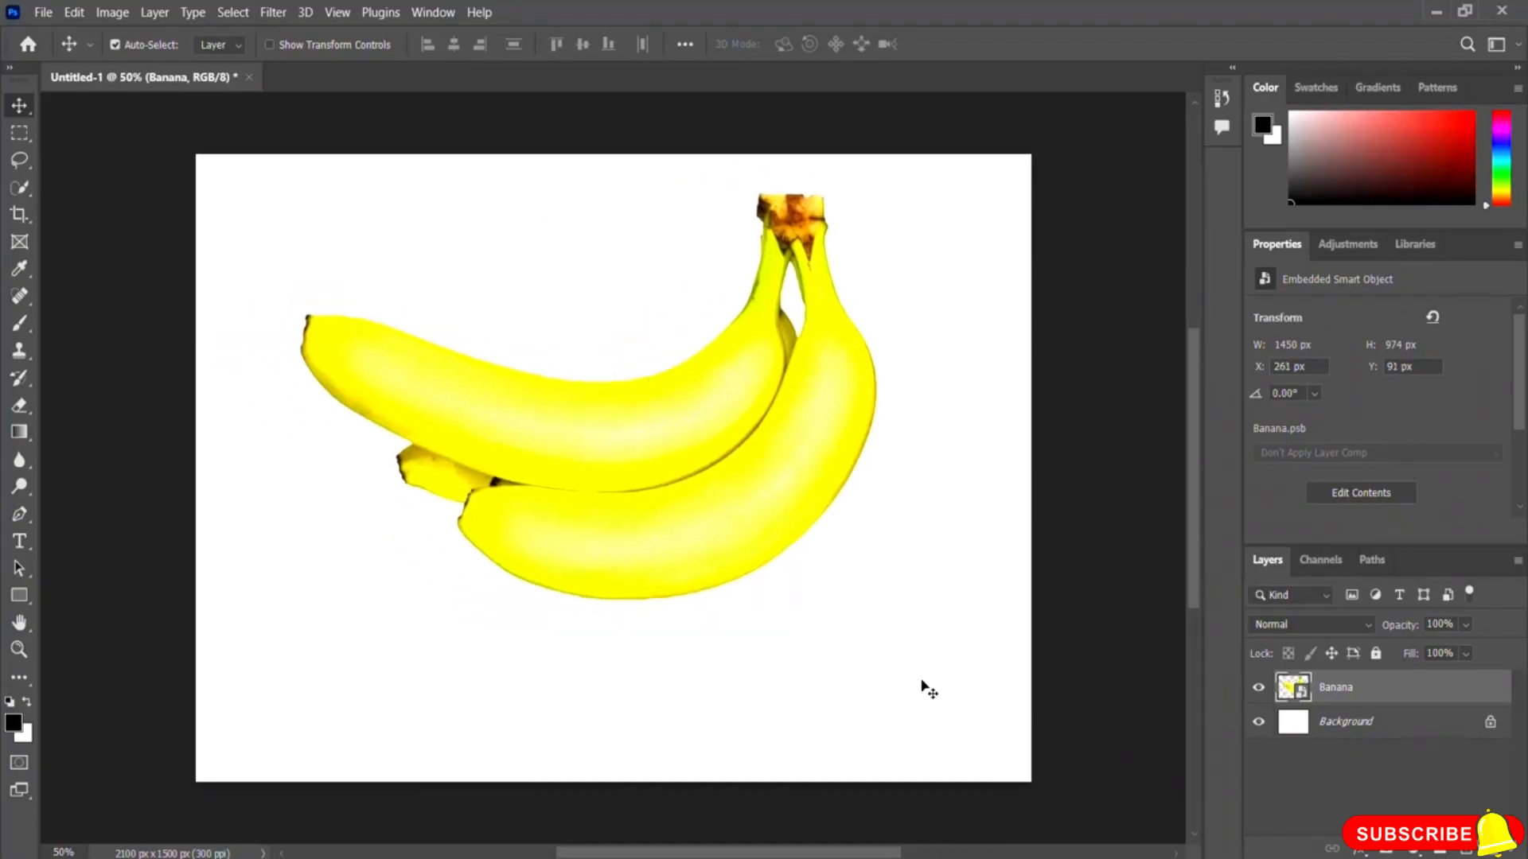
Step: Hide and show the Background layer while nudging the bananas into position near the canvas centre
click(1258, 722)
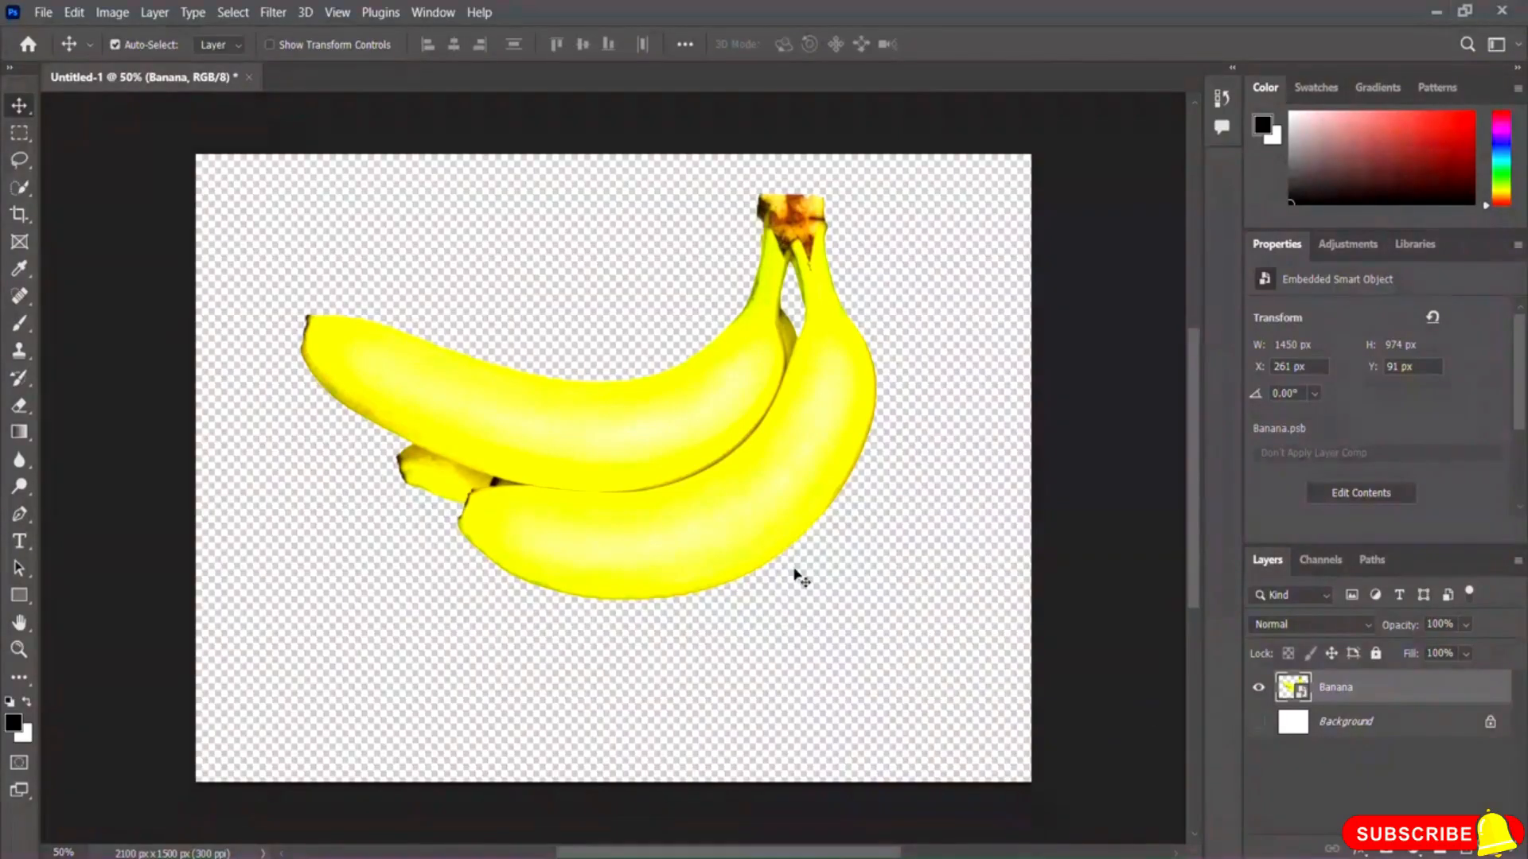
drag(648, 443, 620, 425)
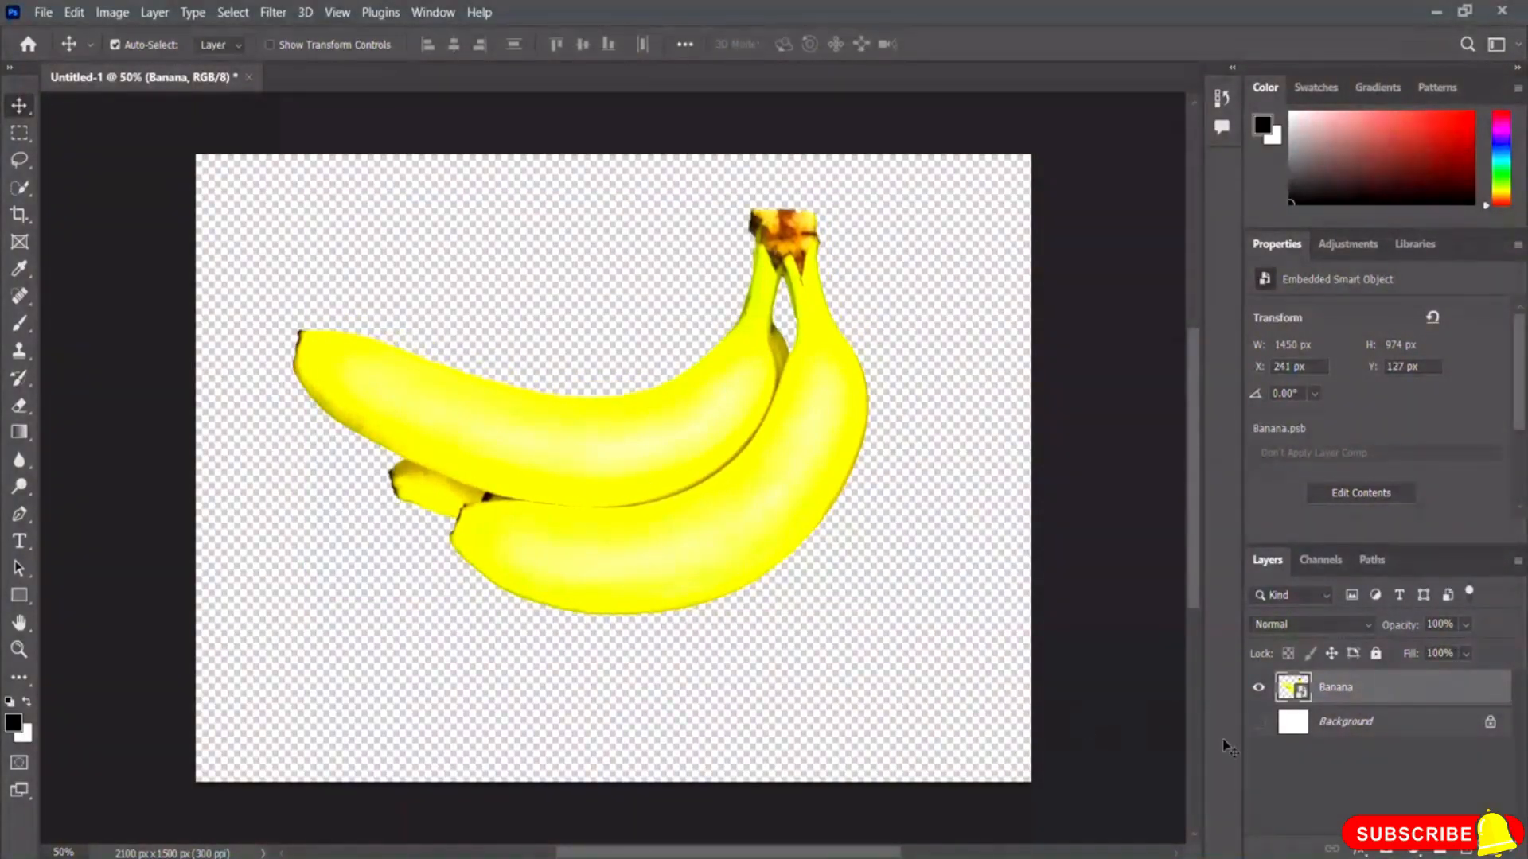
click(1258, 723)
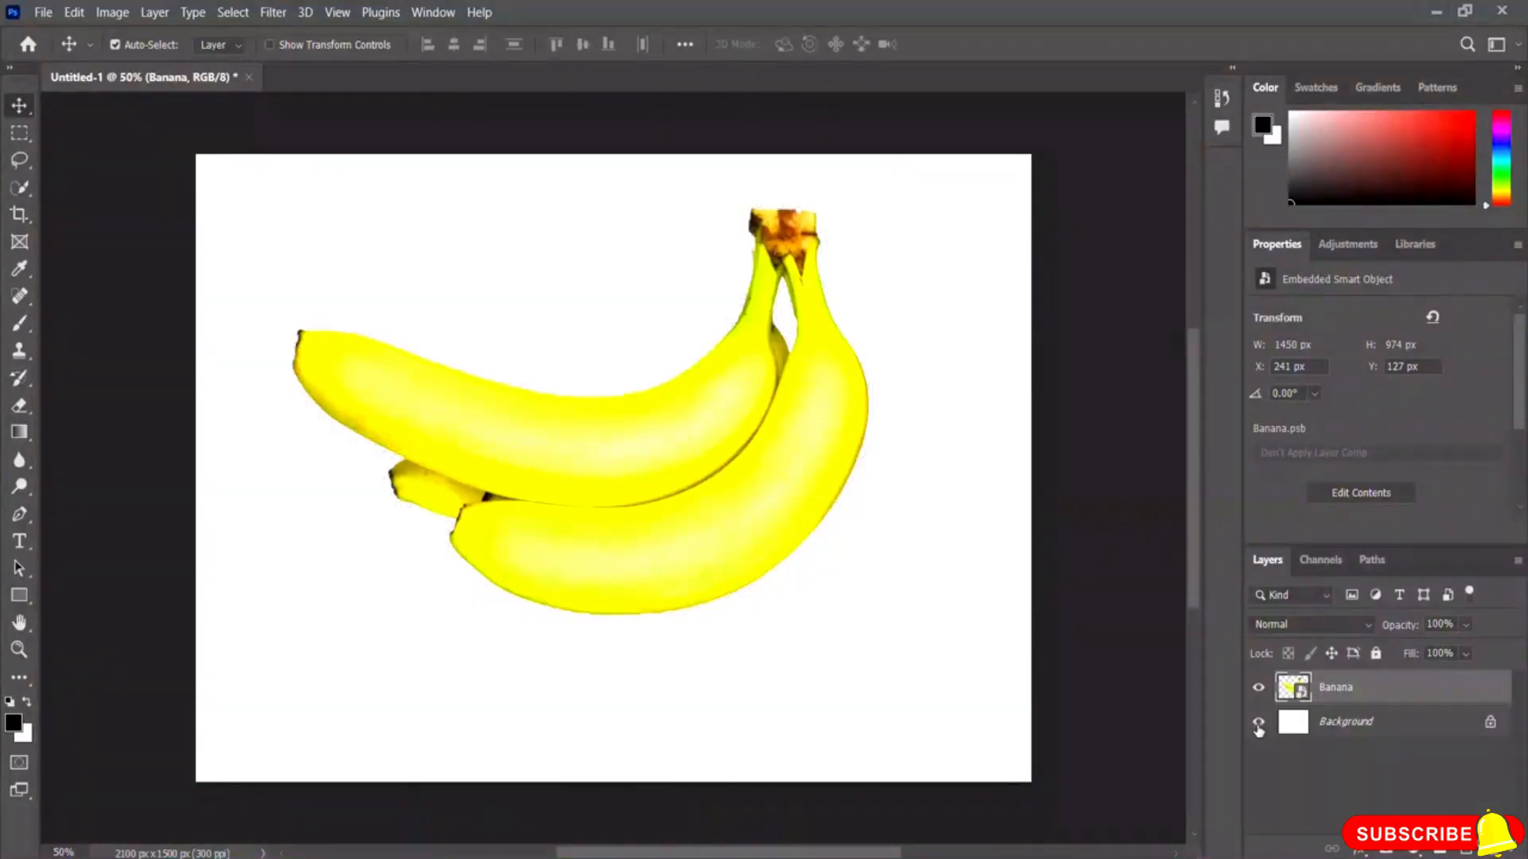
drag(716, 548, 715, 559)
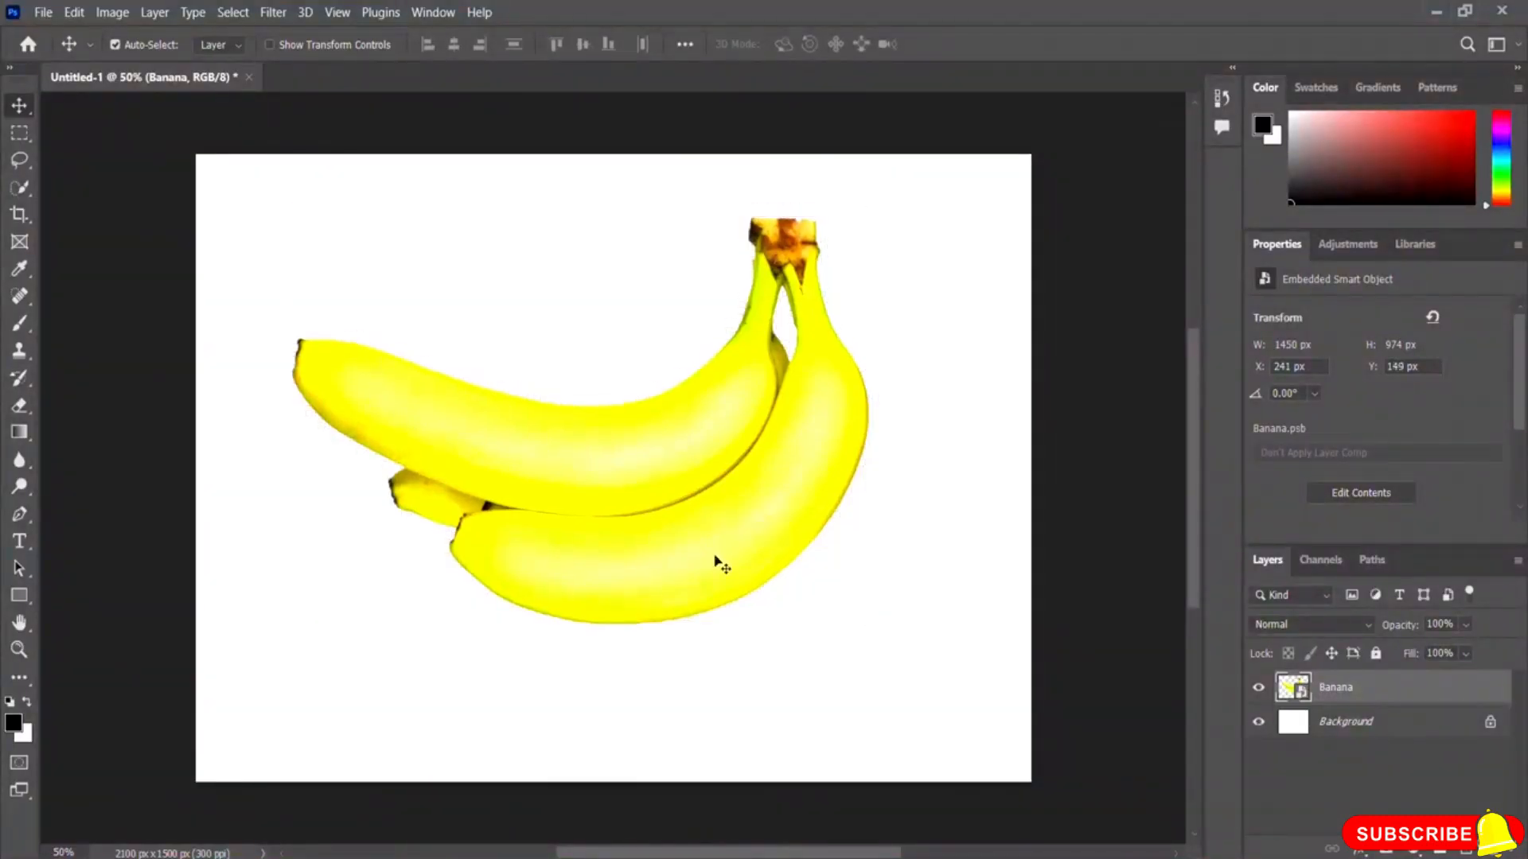
drag(614, 471, 607, 457)
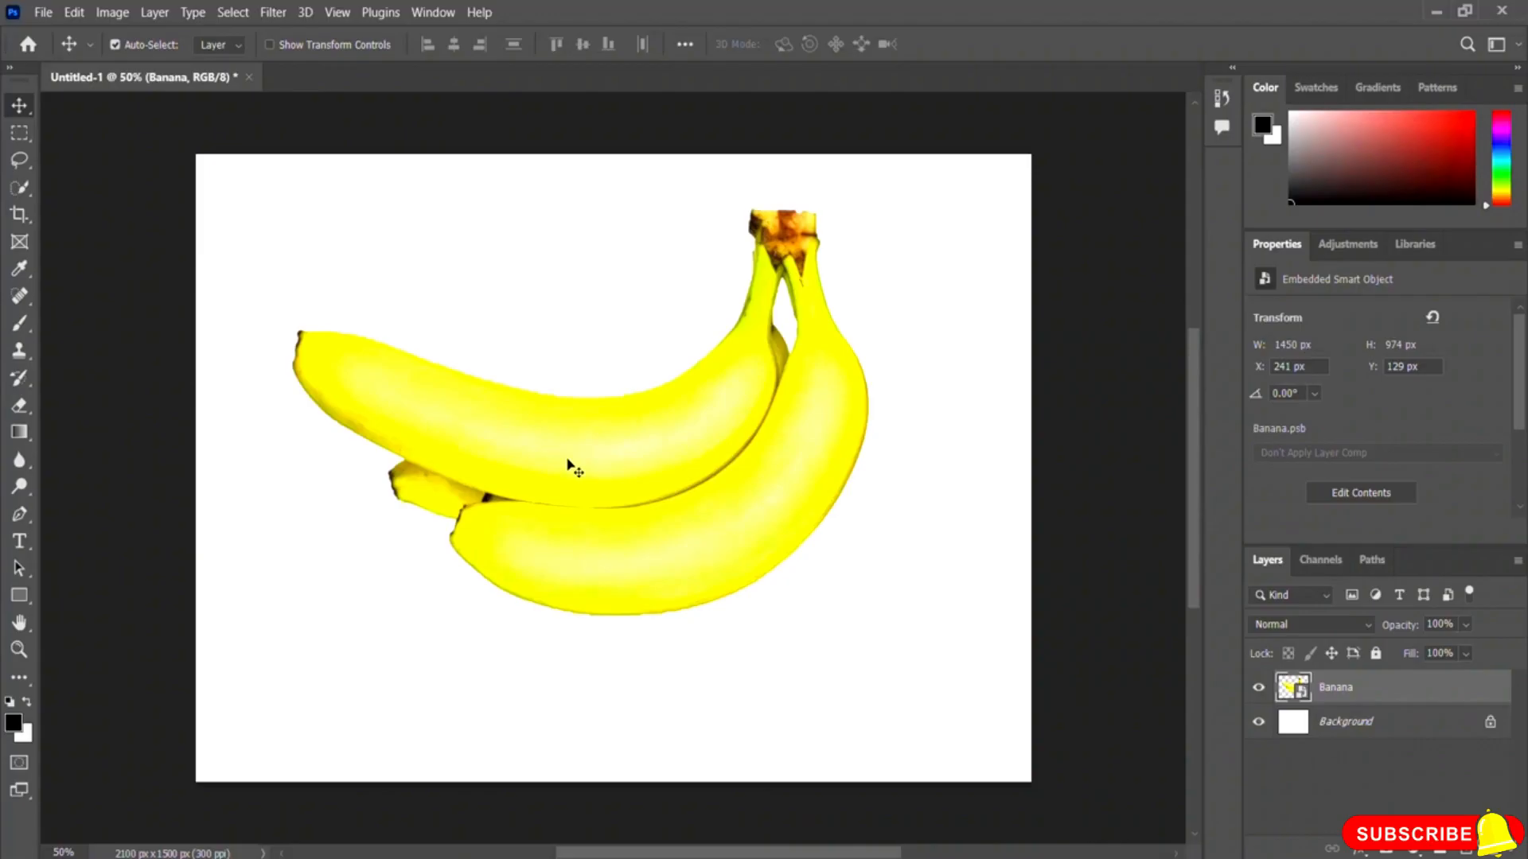
drag(568, 461, 565, 451)
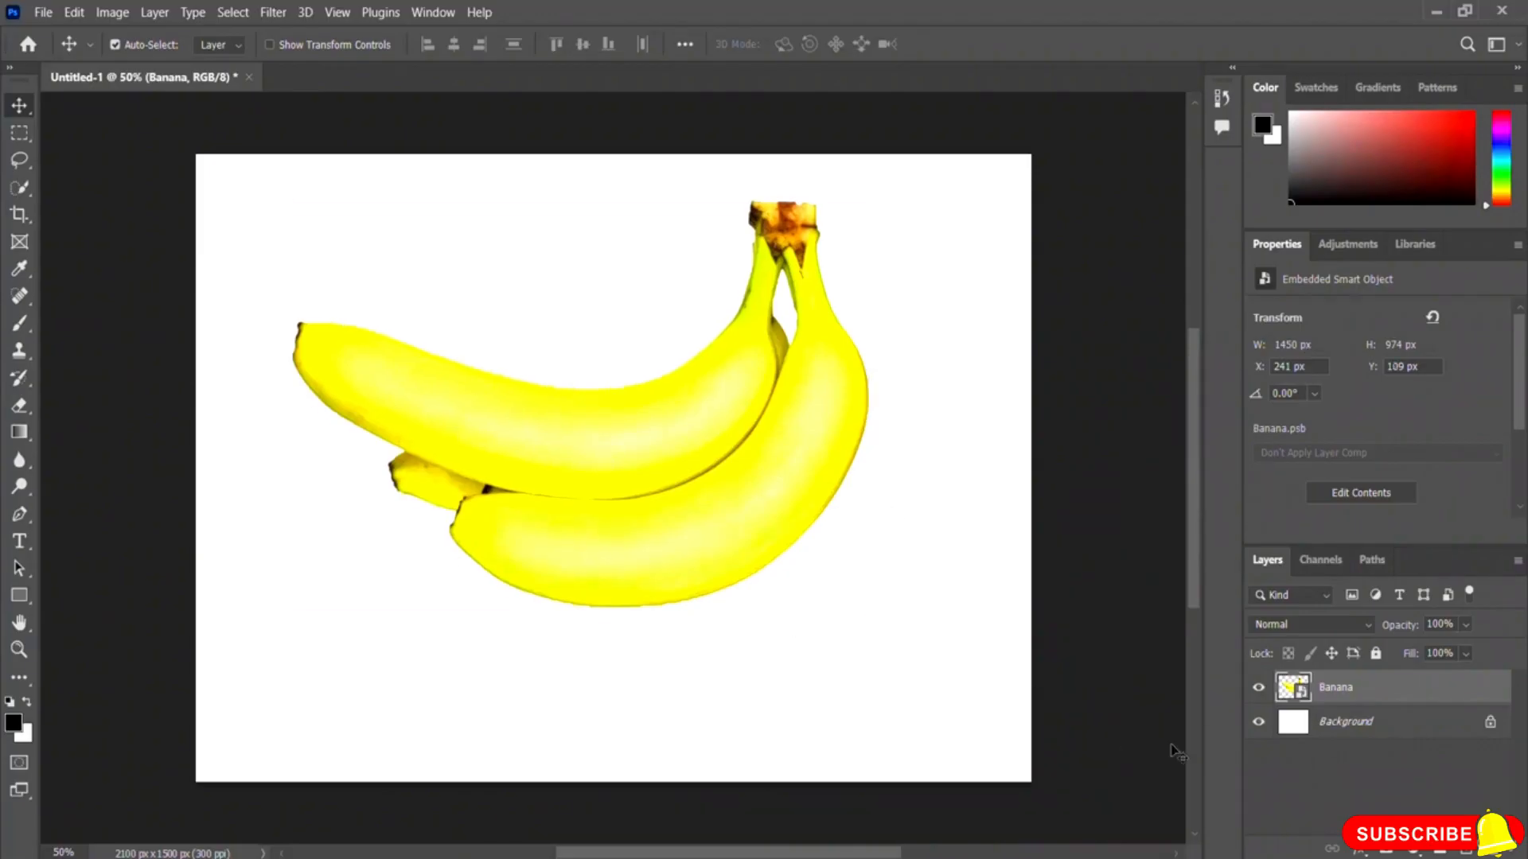
Step: Add a Drop Shadow style to the Banana layer with opacity 72%, distance 55 px, spread 16% and size 65 px
click(1358, 850)
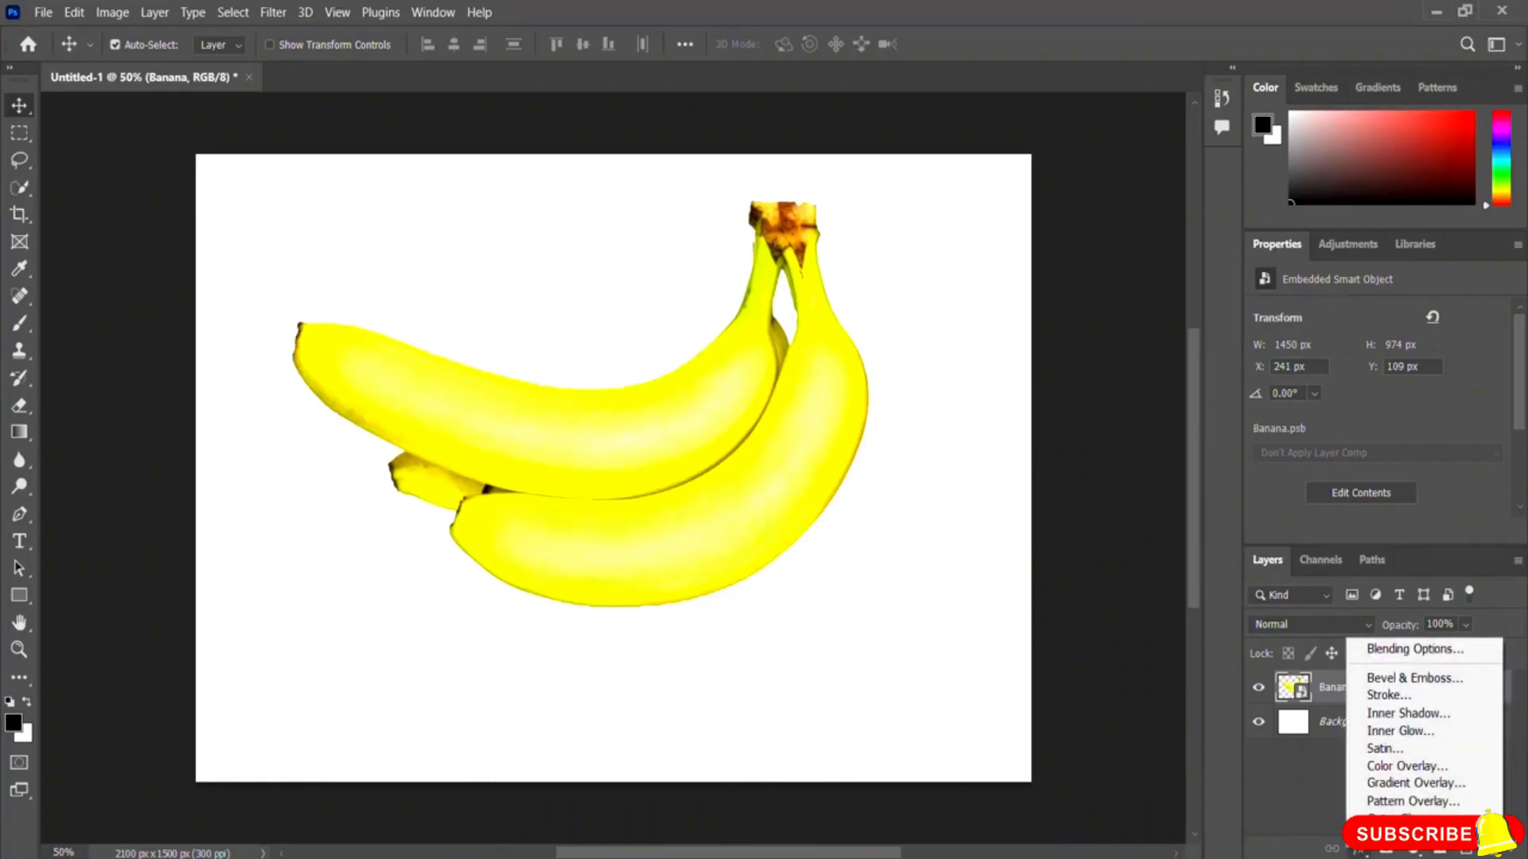
click(1400, 835)
drag(750, 226, 1106, 216)
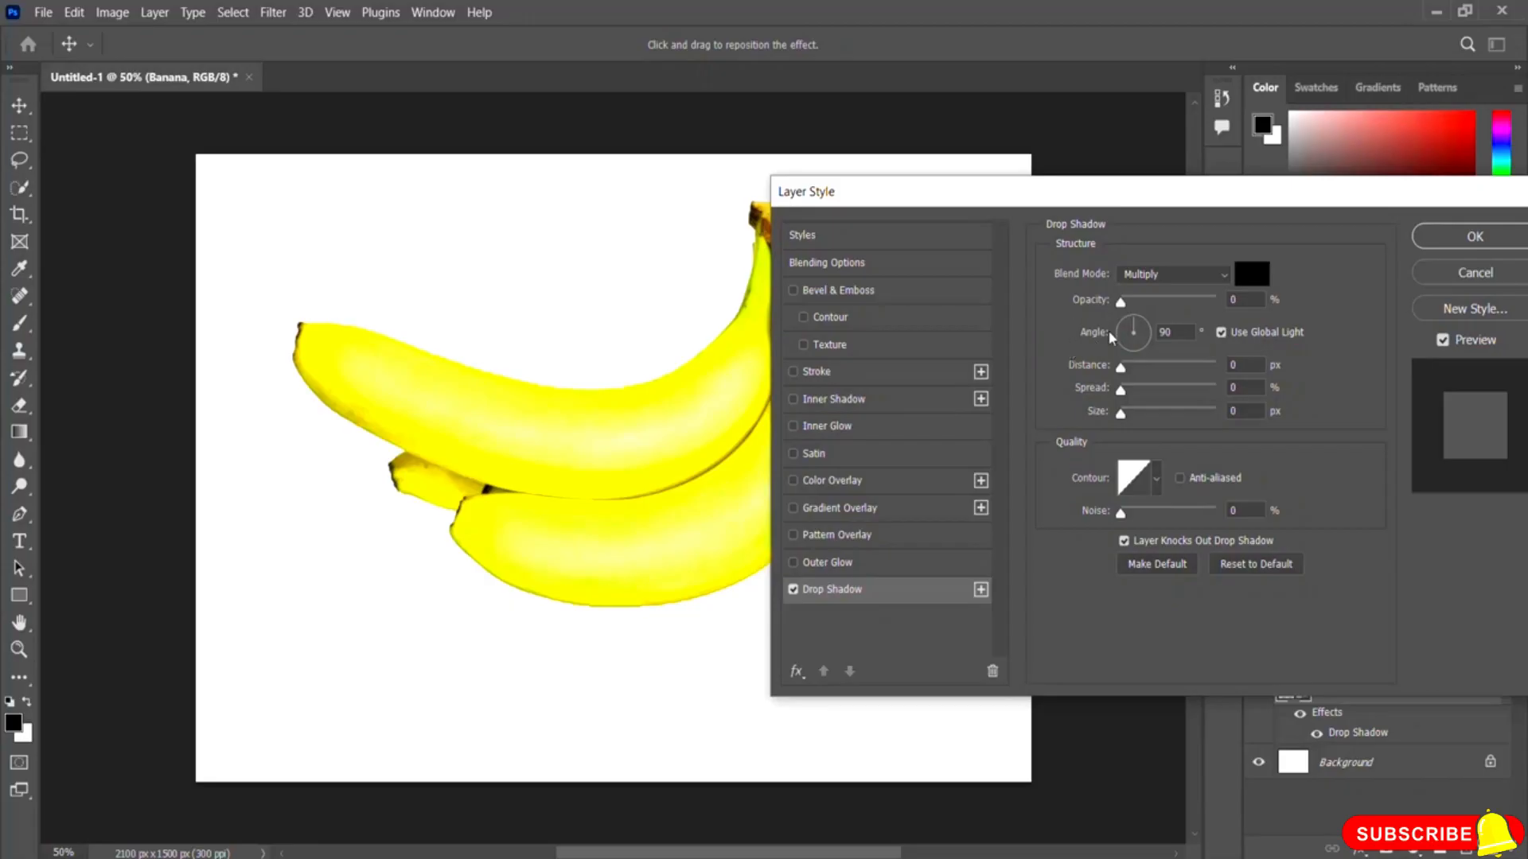
drag(1122, 307, 1220, 305)
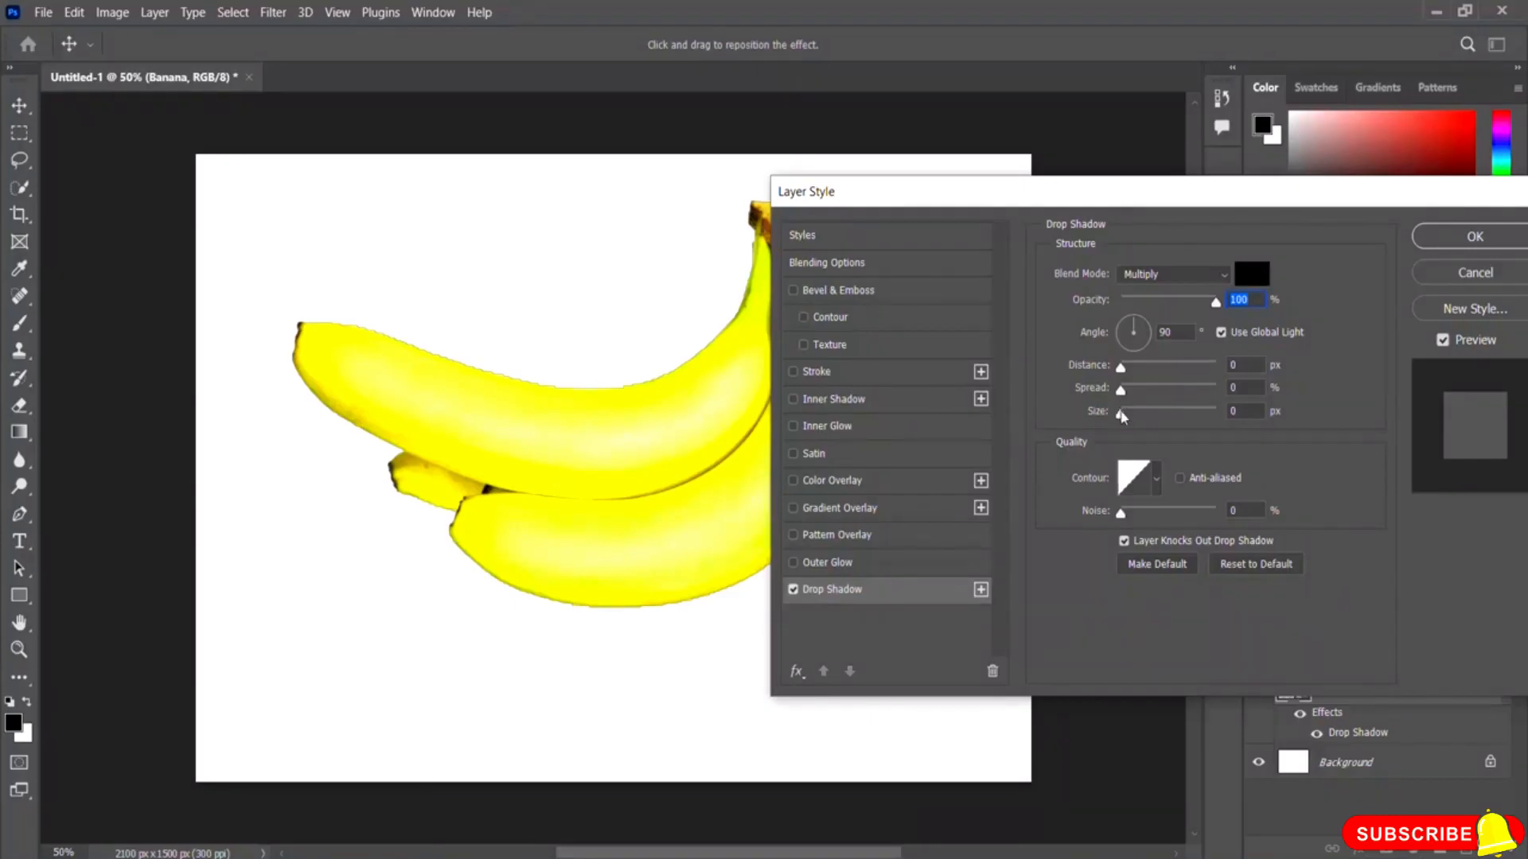
drag(1120, 414, 1146, 417)
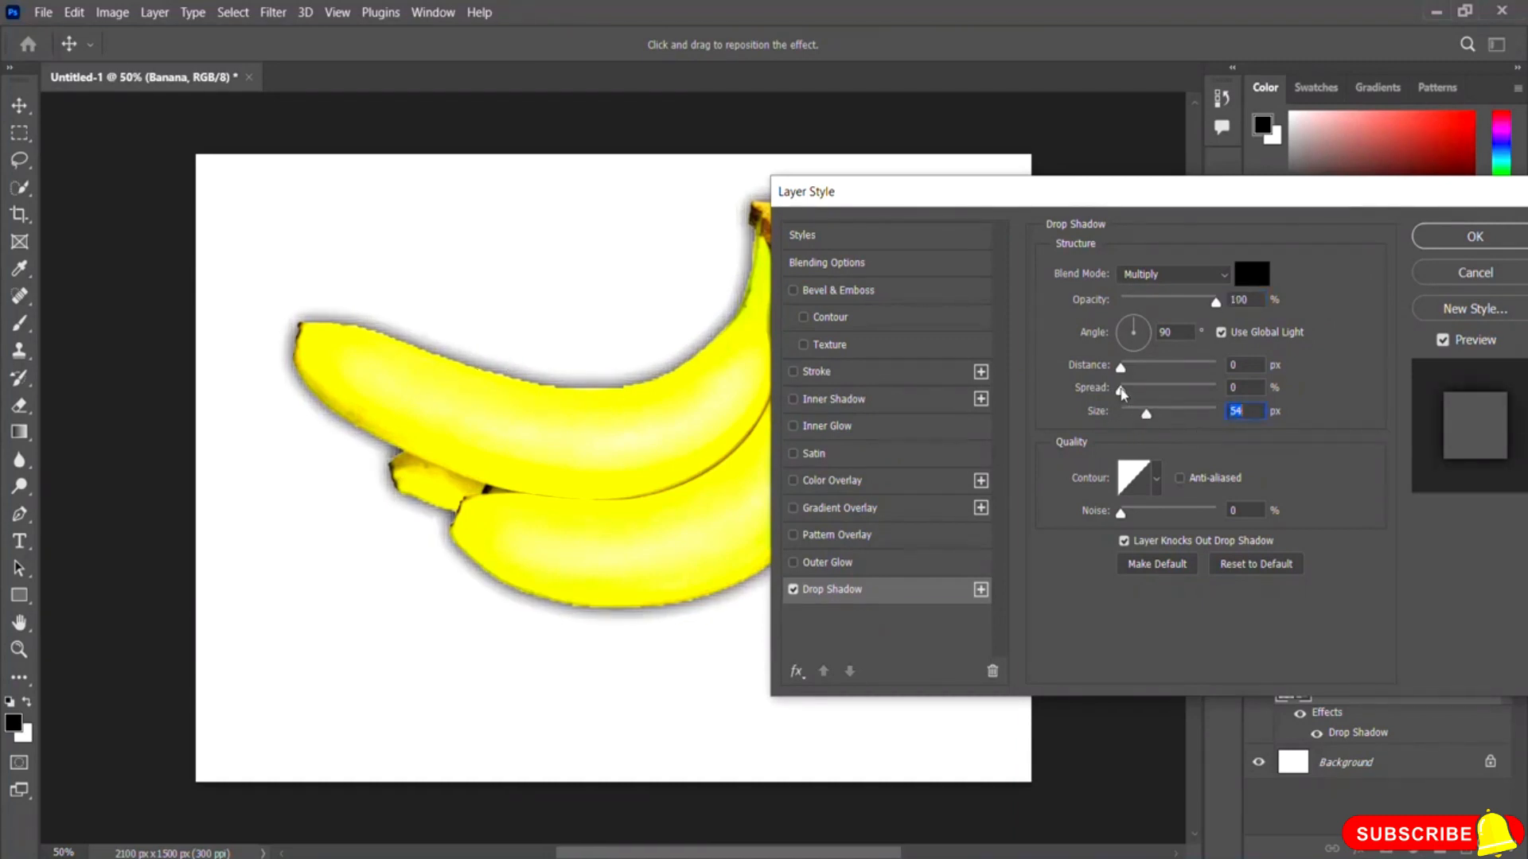
drag(1122, 390, 1161, 372)
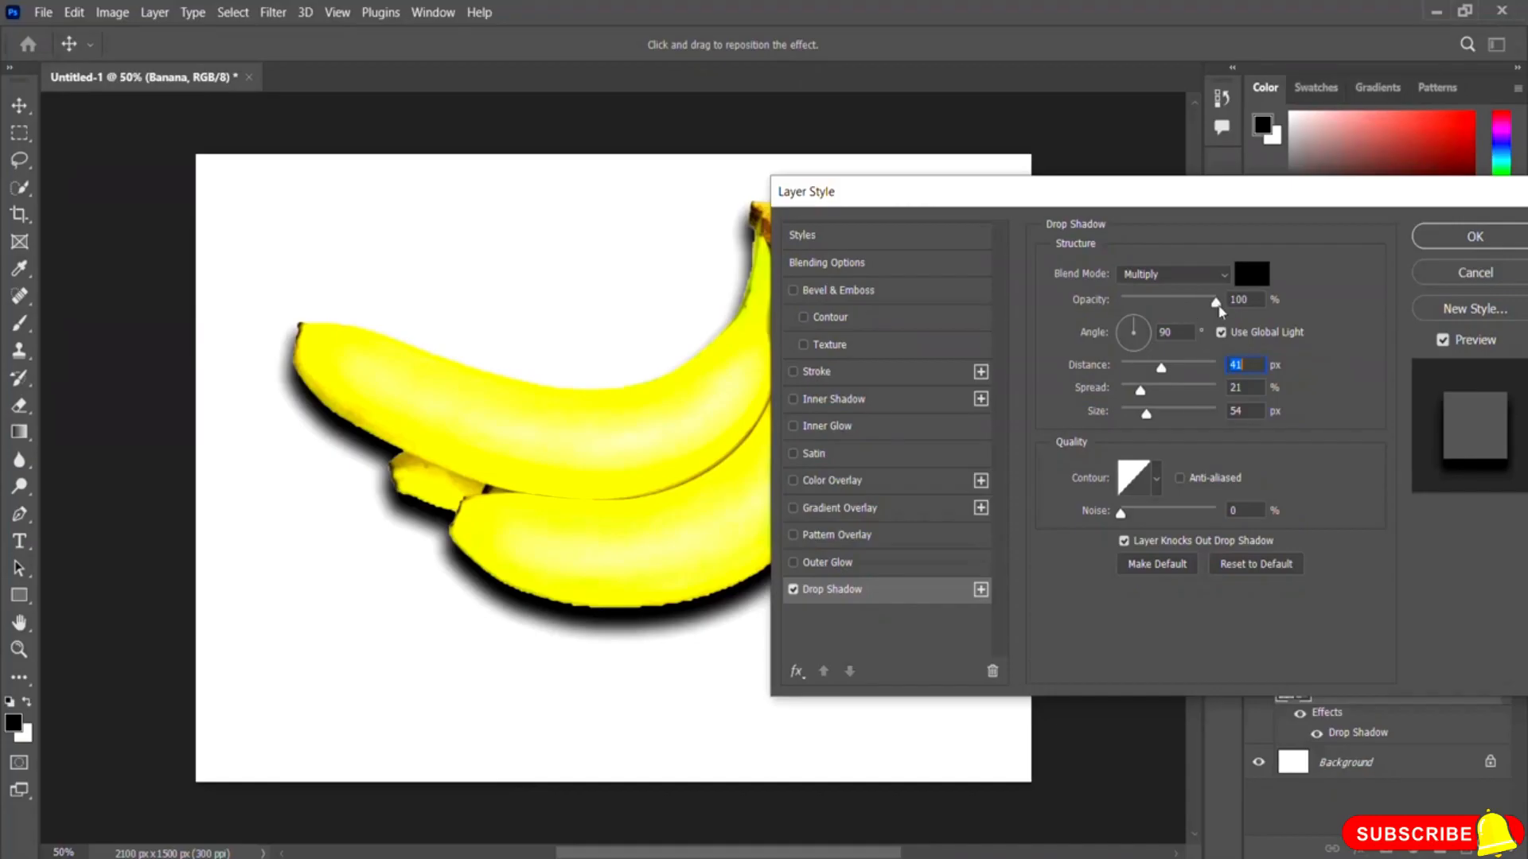
mouse_move(1216, 303)
mouse_down()
mouse_move(1177, 309)
mouse_move(1192, 308)
mouse_up()
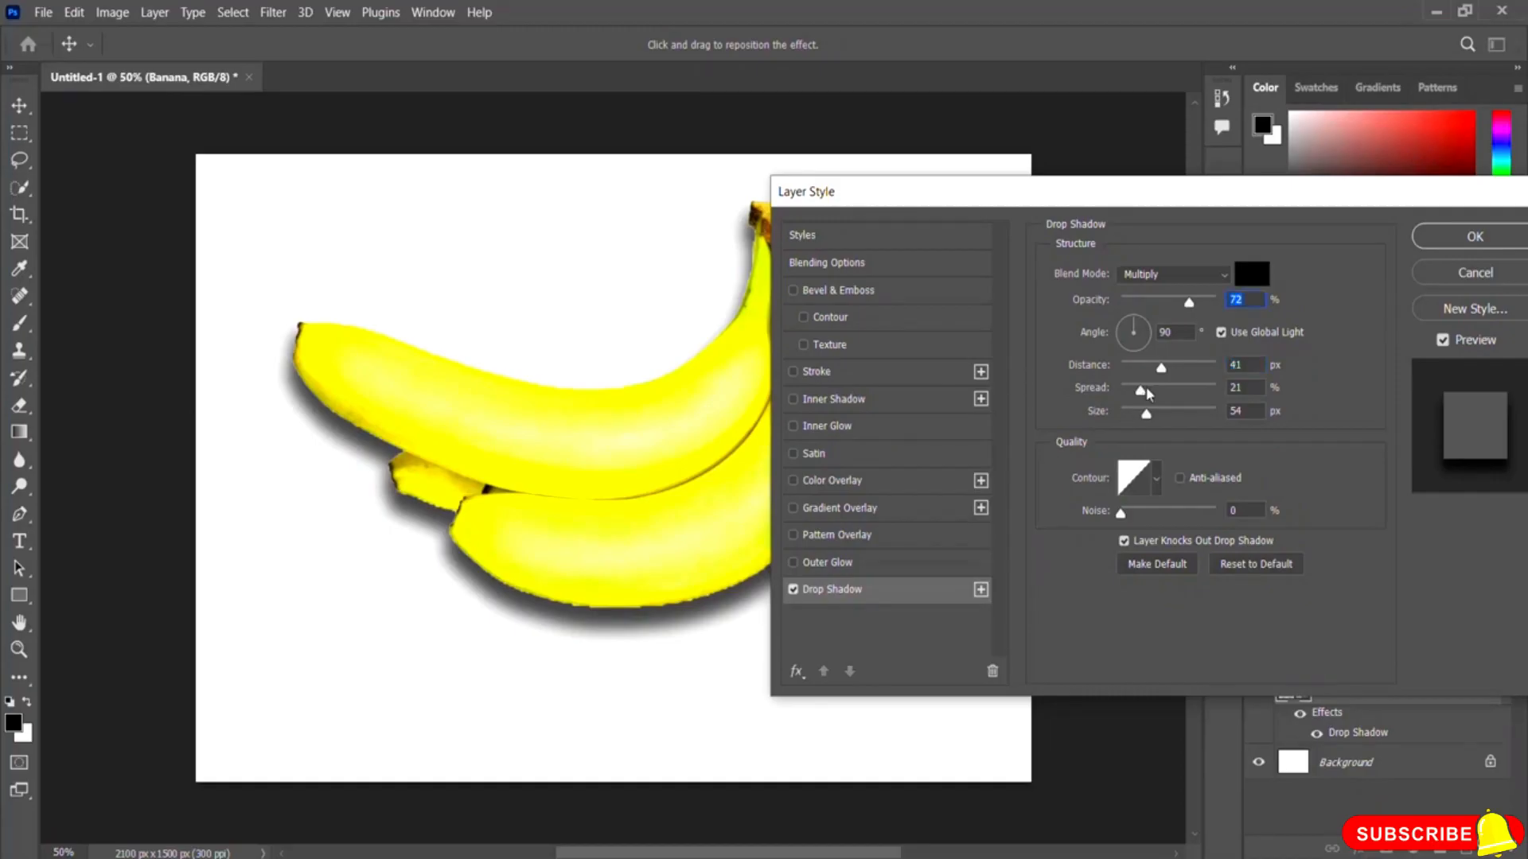
drag(1162, 371, 1152, 420)
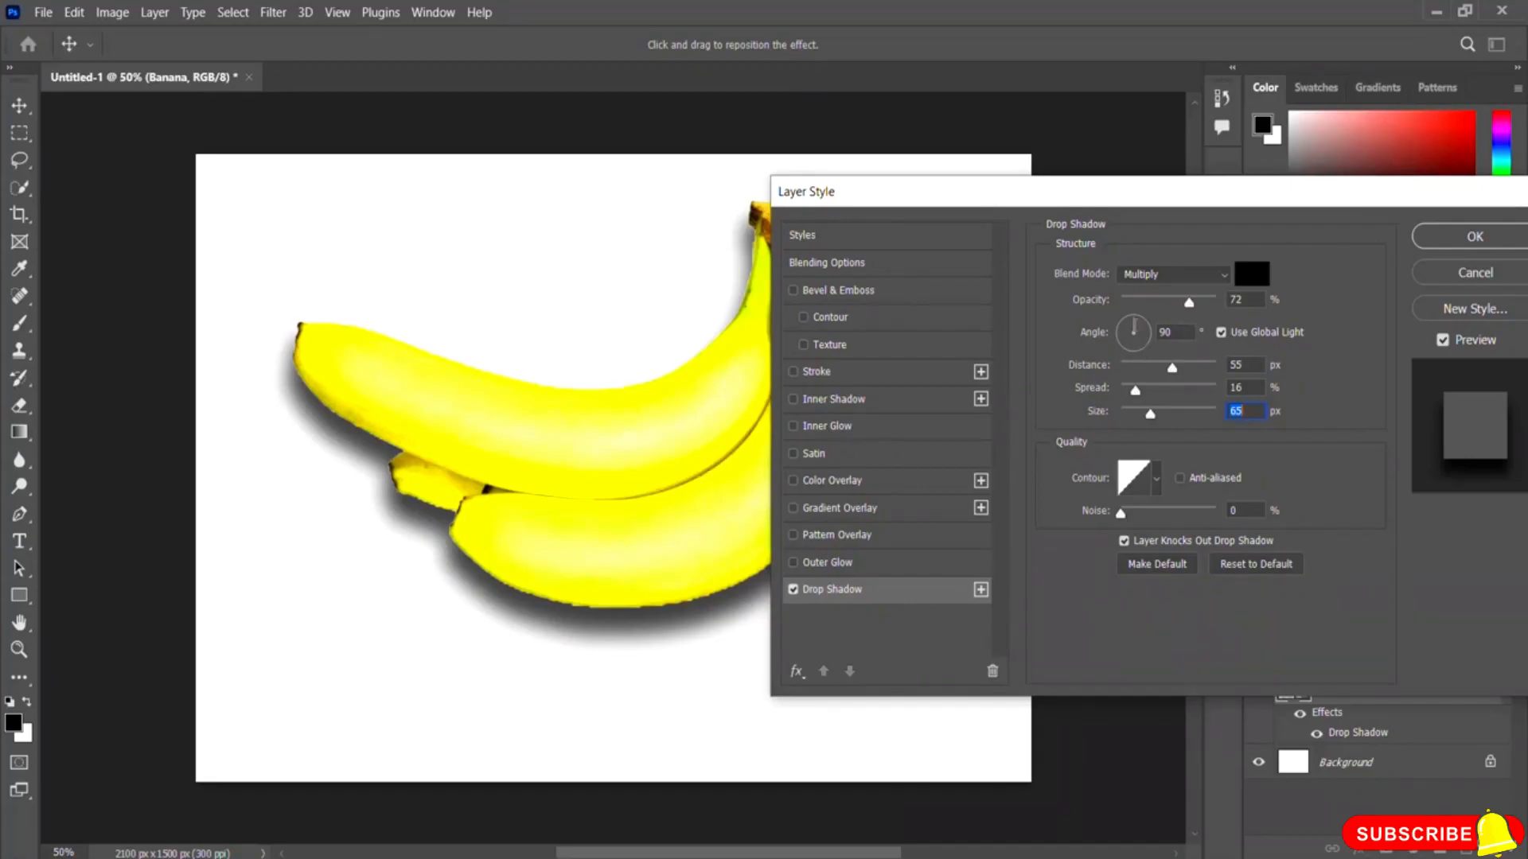
Step: Set the shadow angle back to 90°, apply the layer style, and toggle the drop shadow off and on to compare
click(1145, 328)
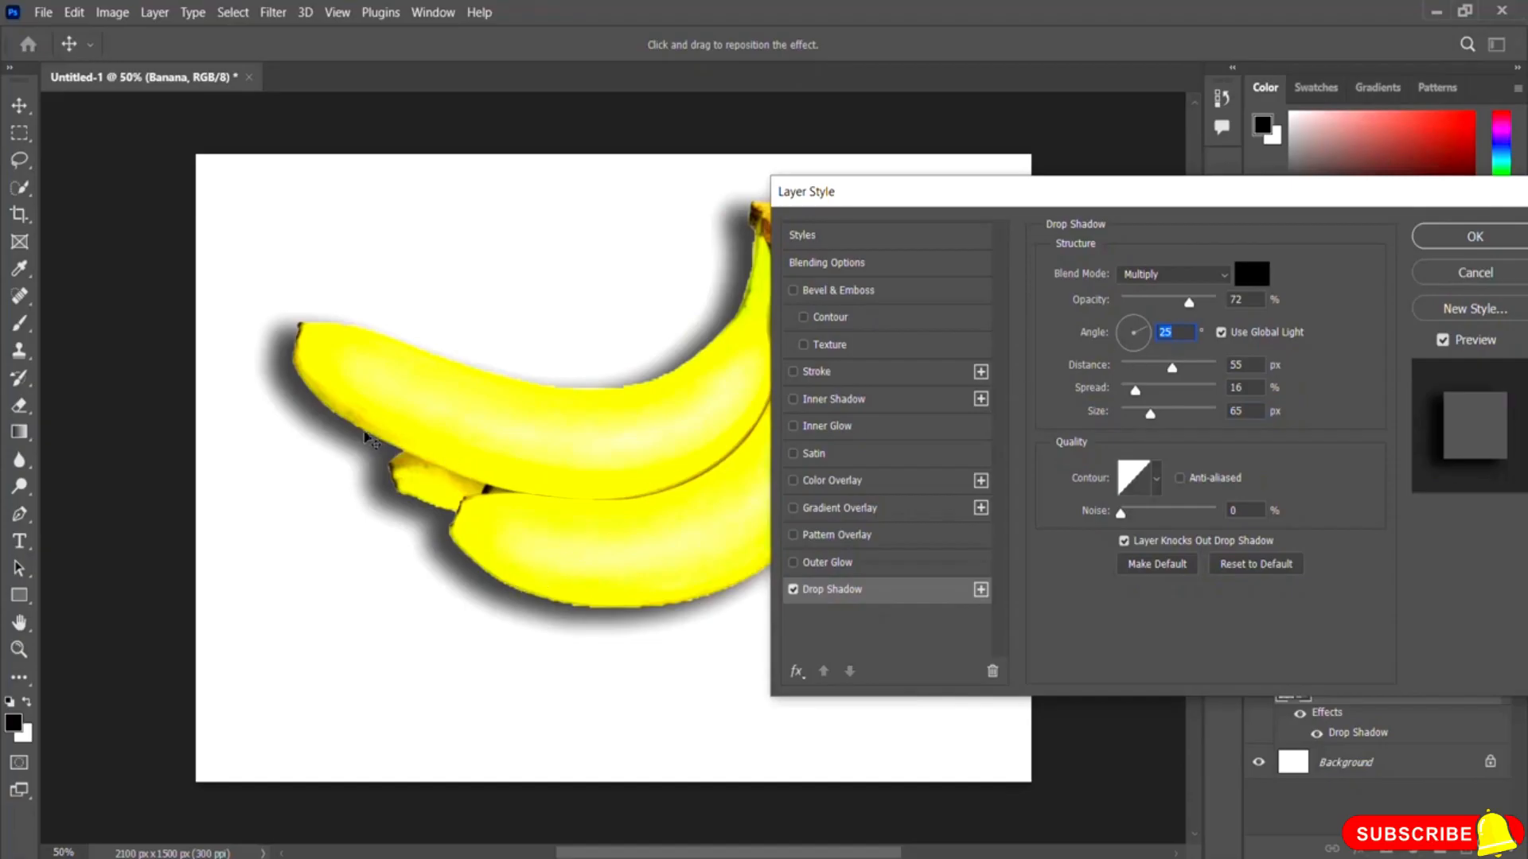
click(1135, 350)
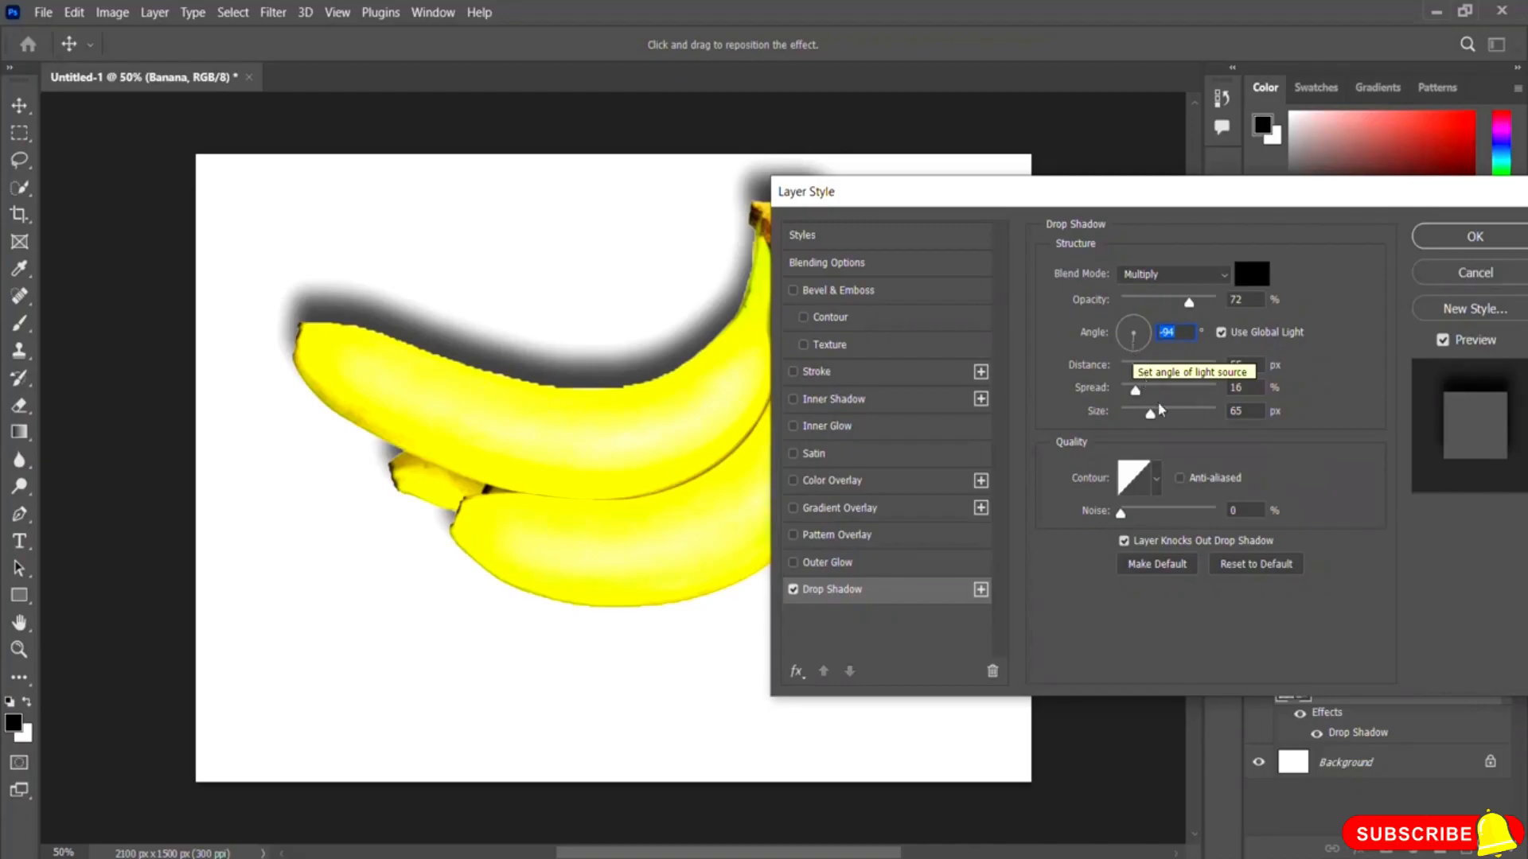
click(1129, 335)
drag(1129, 329, 1137, 322)
click(1133, 317)
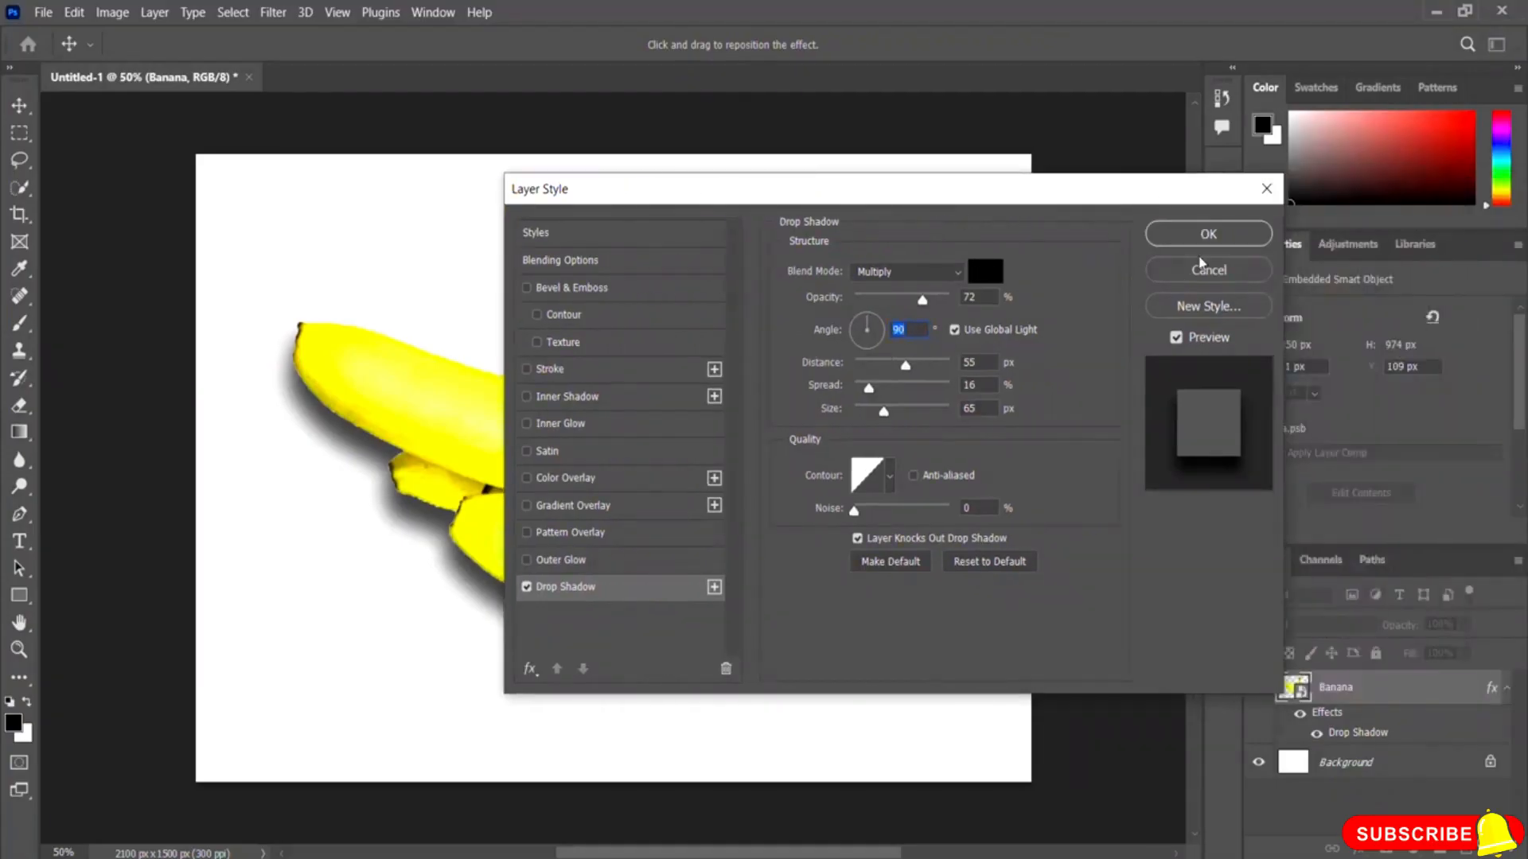
click(1207, 236)
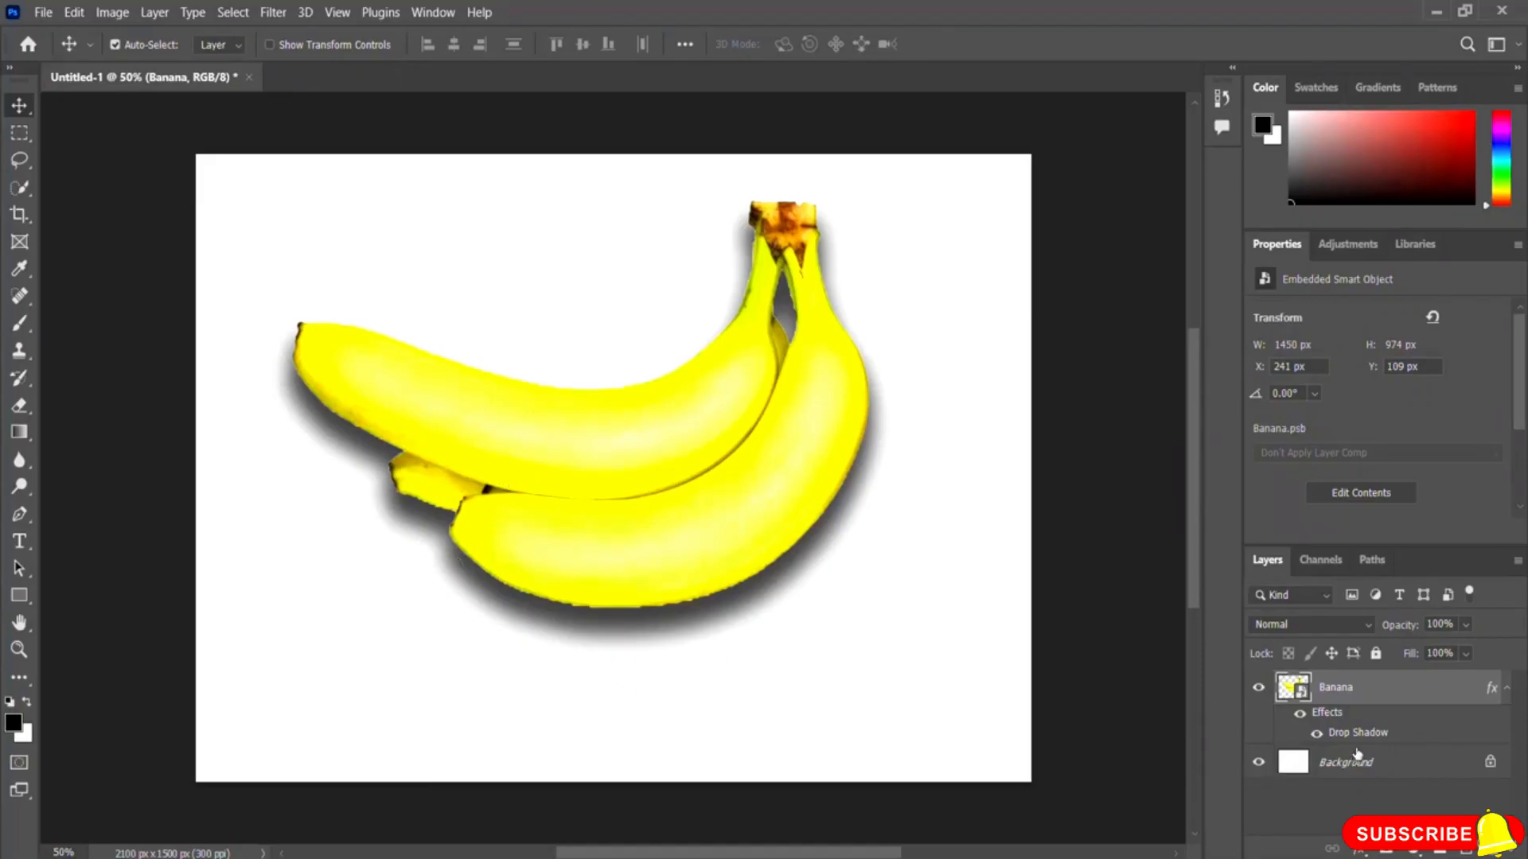
click(1316, 735)
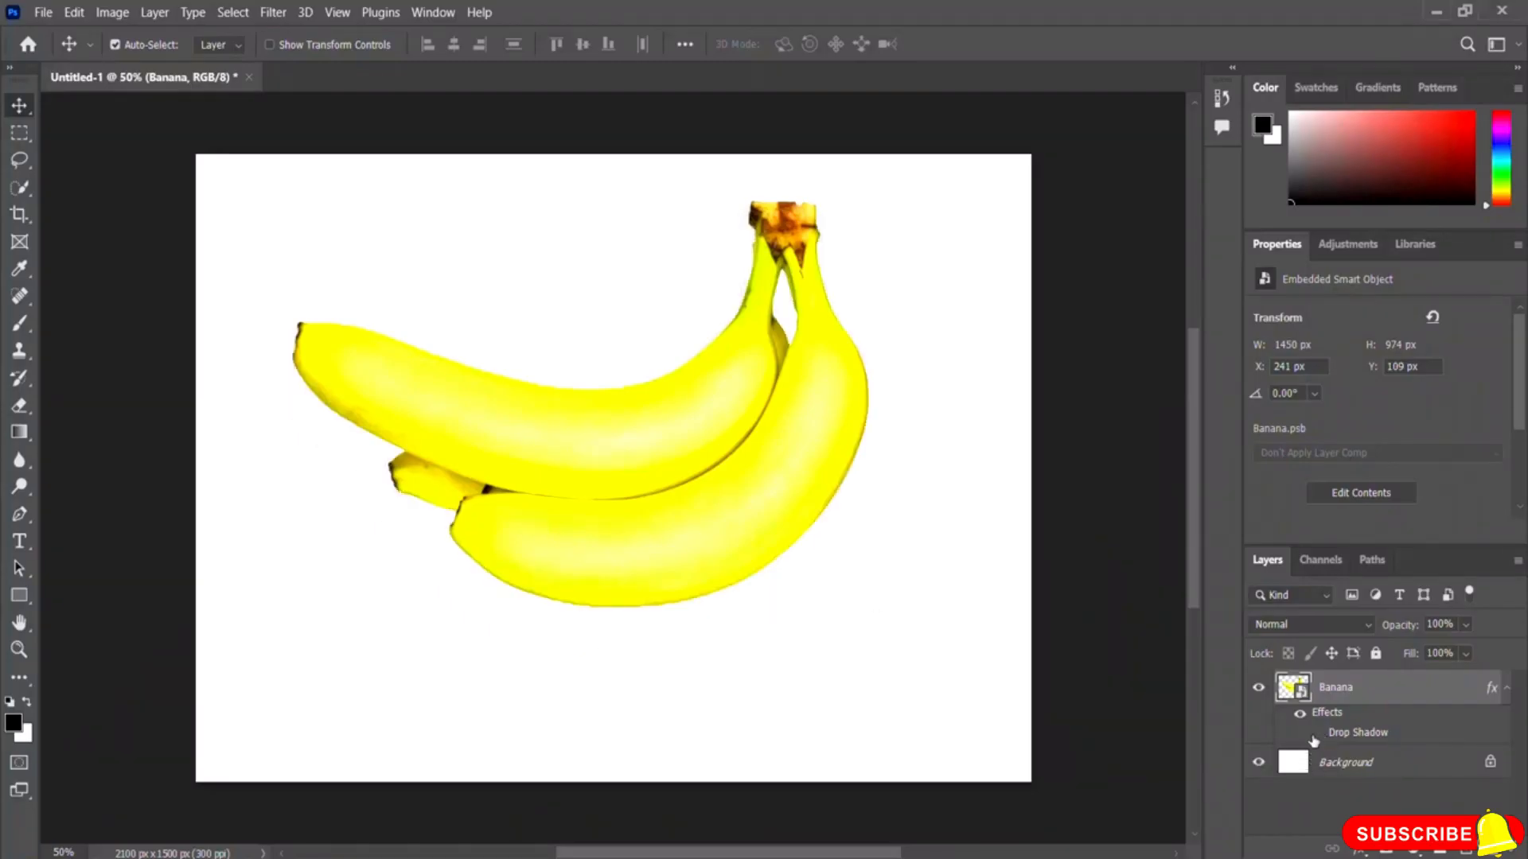
click(1317, 734)
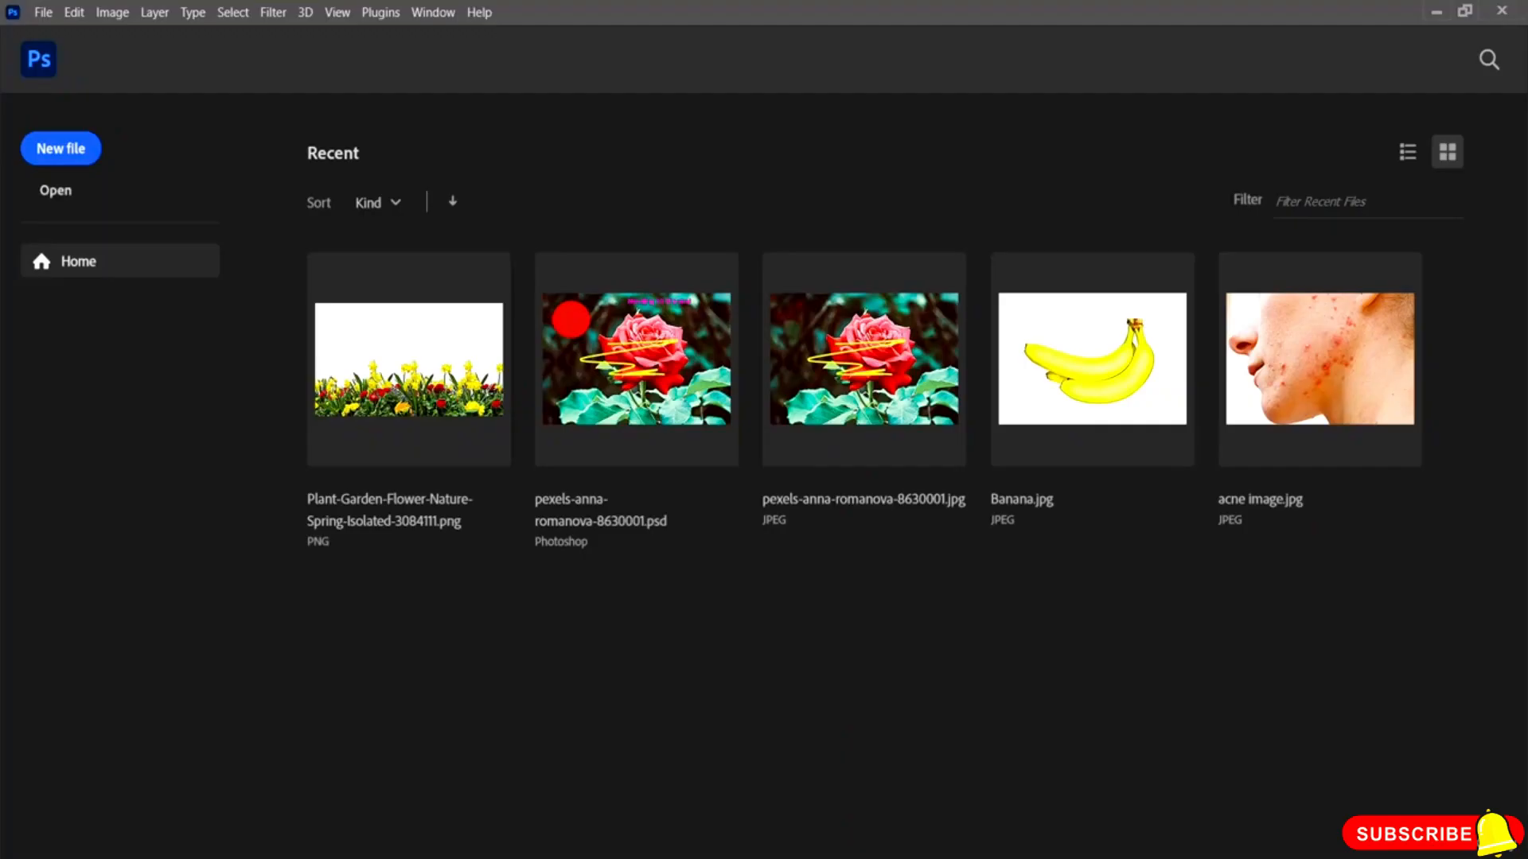
Step: Open the acne image file and unlock its background layer
click(64, 196)
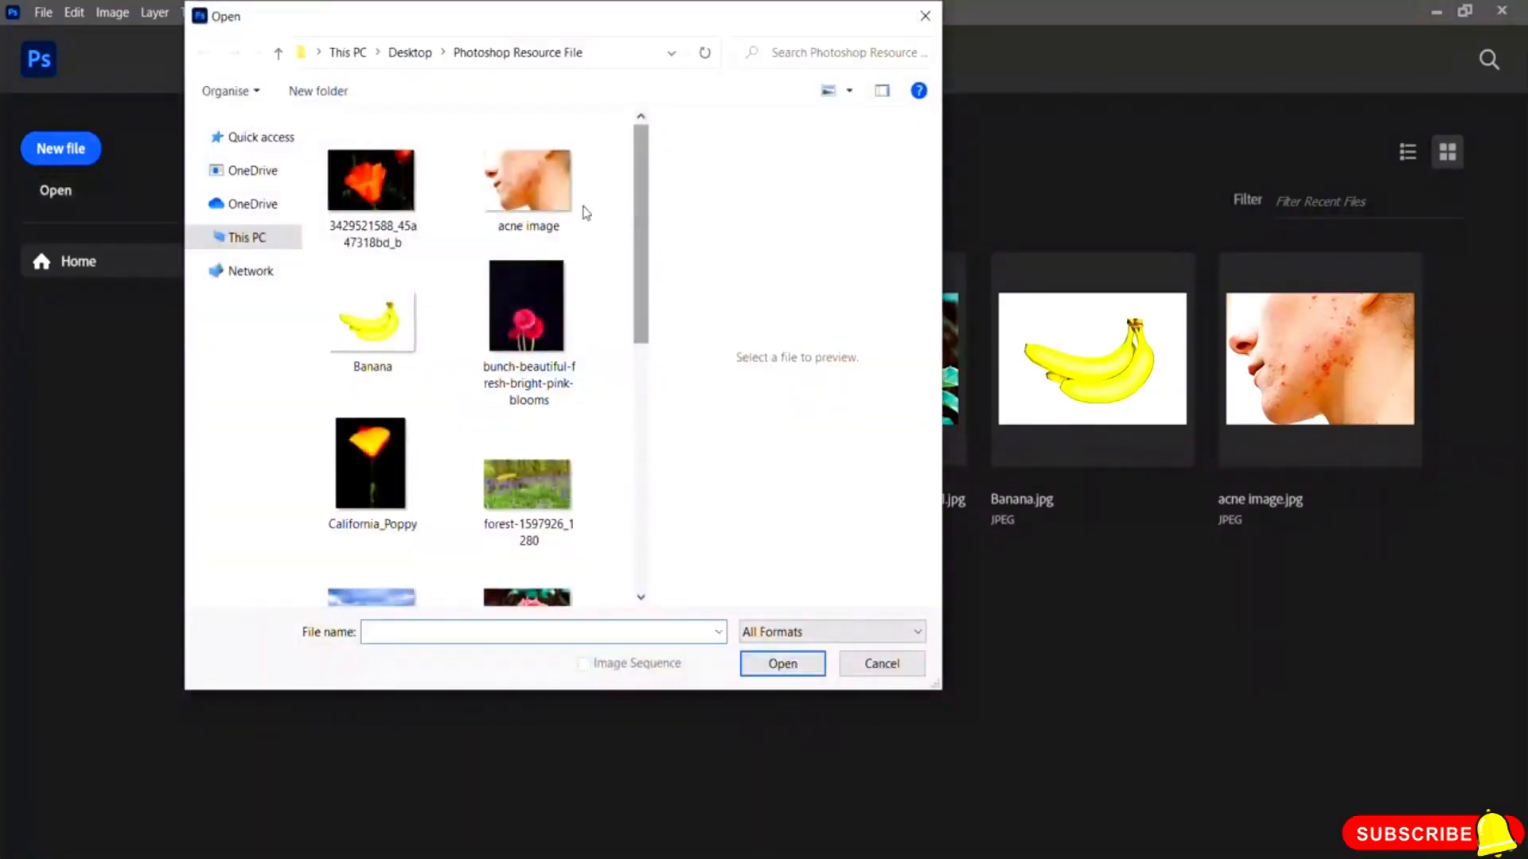
click(549, 209)
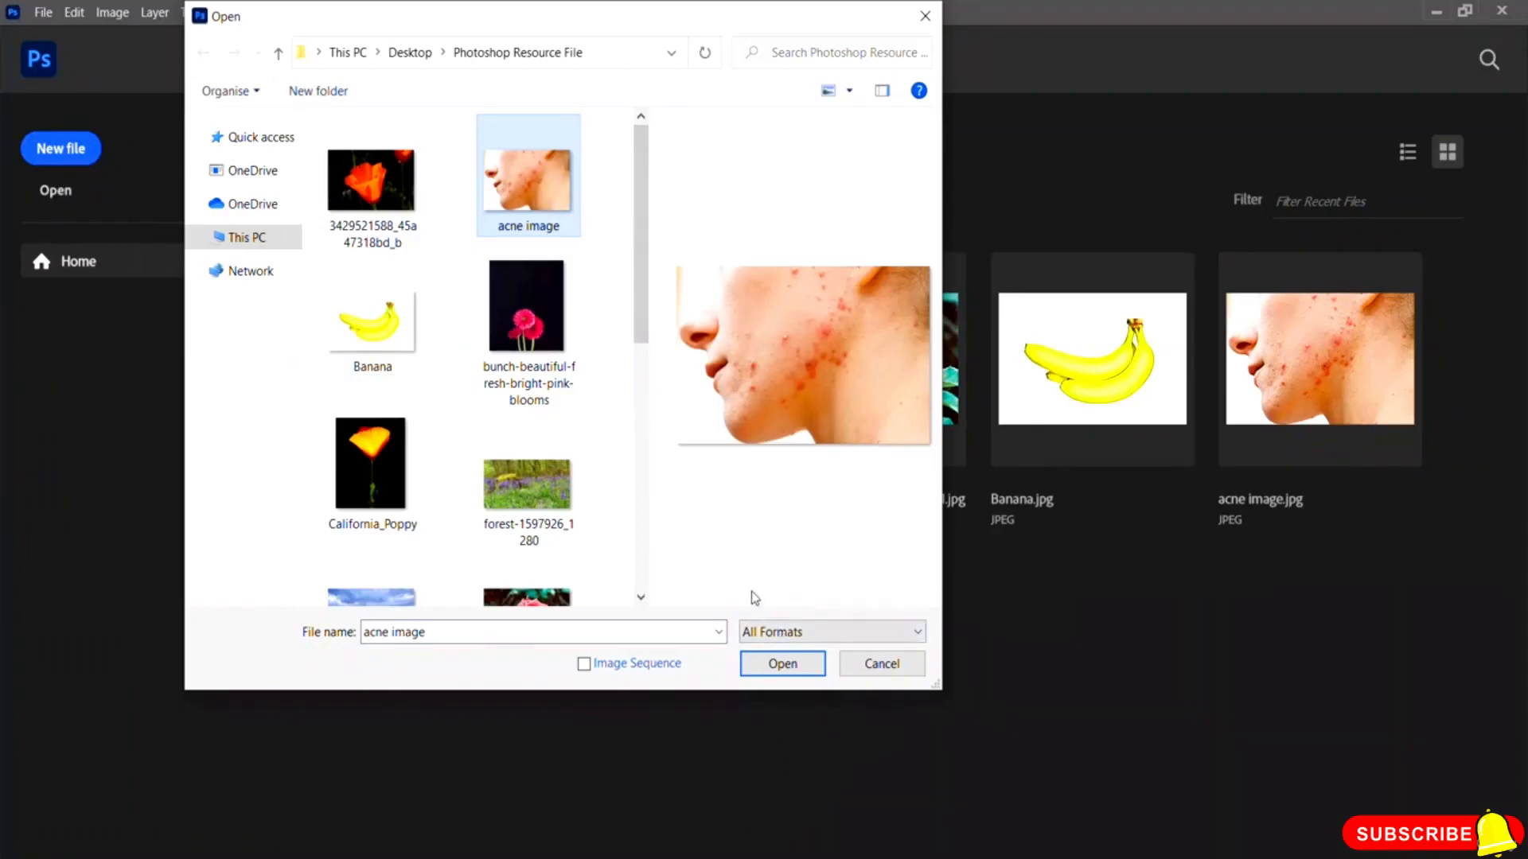
click(769, 665)
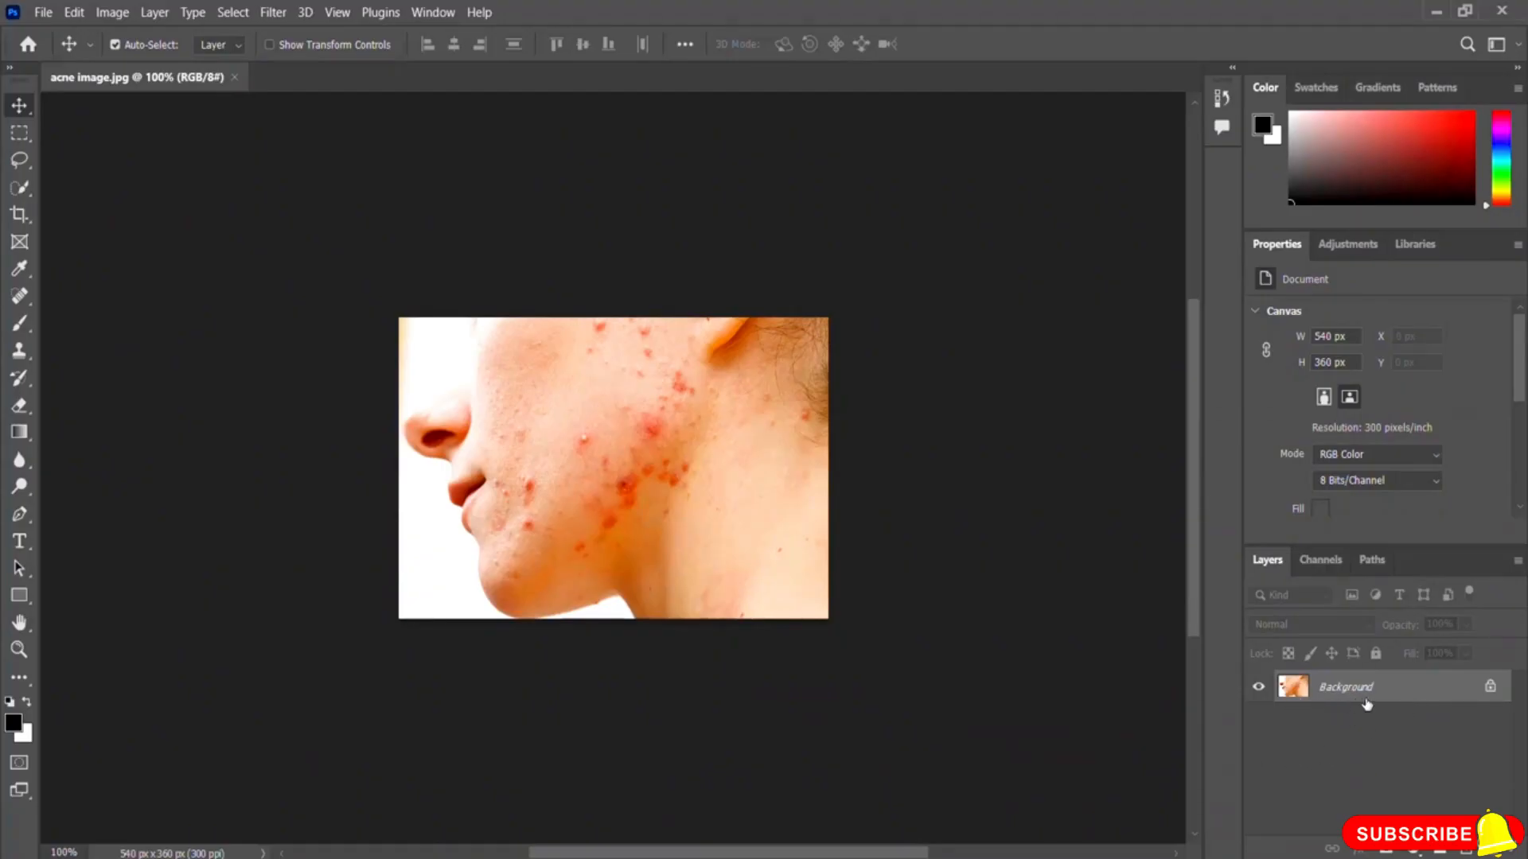
click(1490, 689)
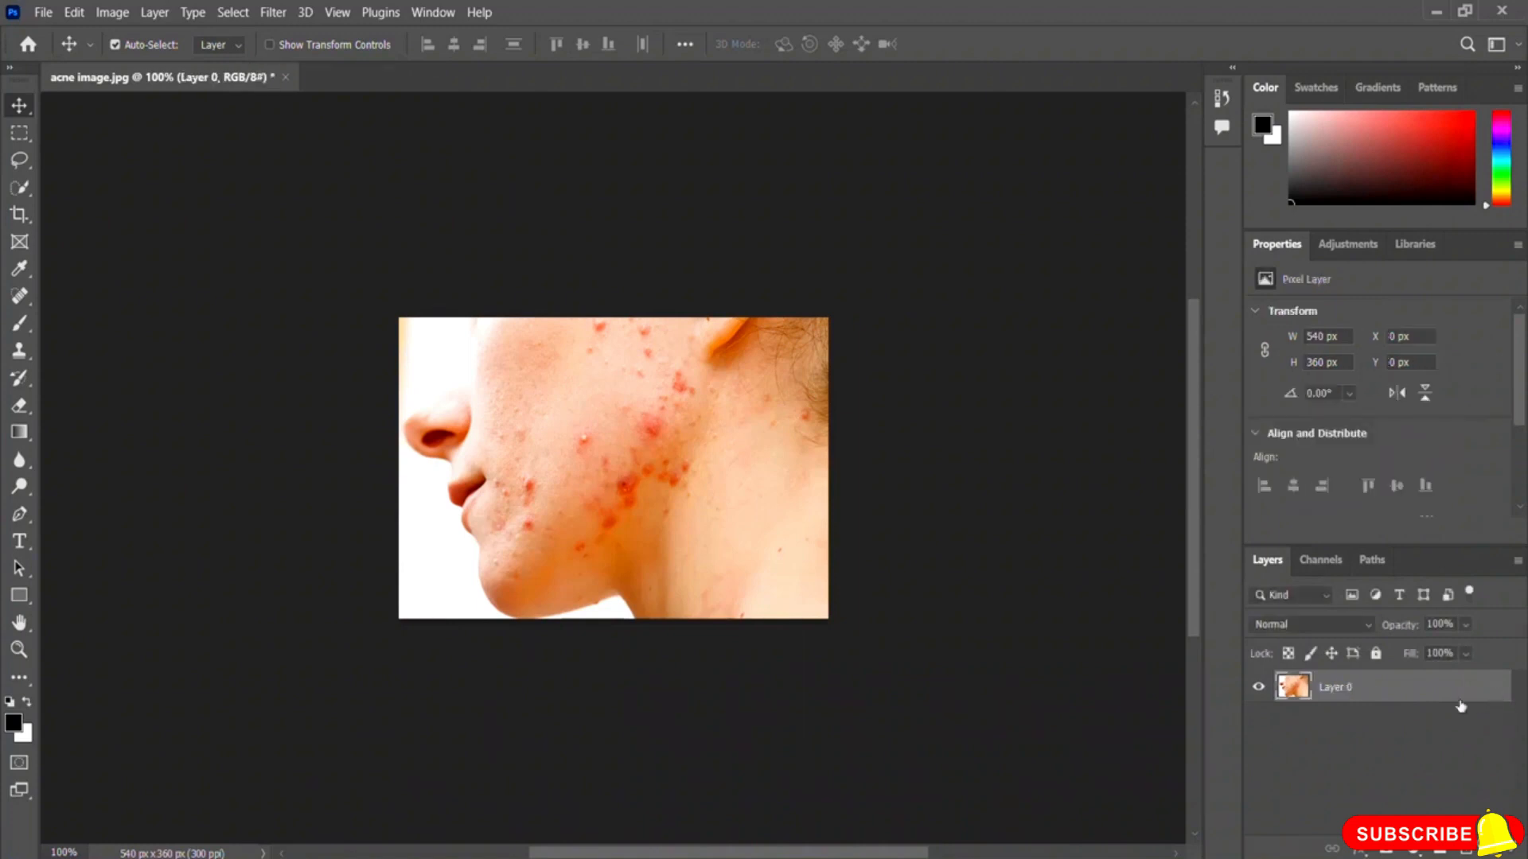
Step: Duplicate Layer 0 as a new layer named Spot
right_click(1346, 696)
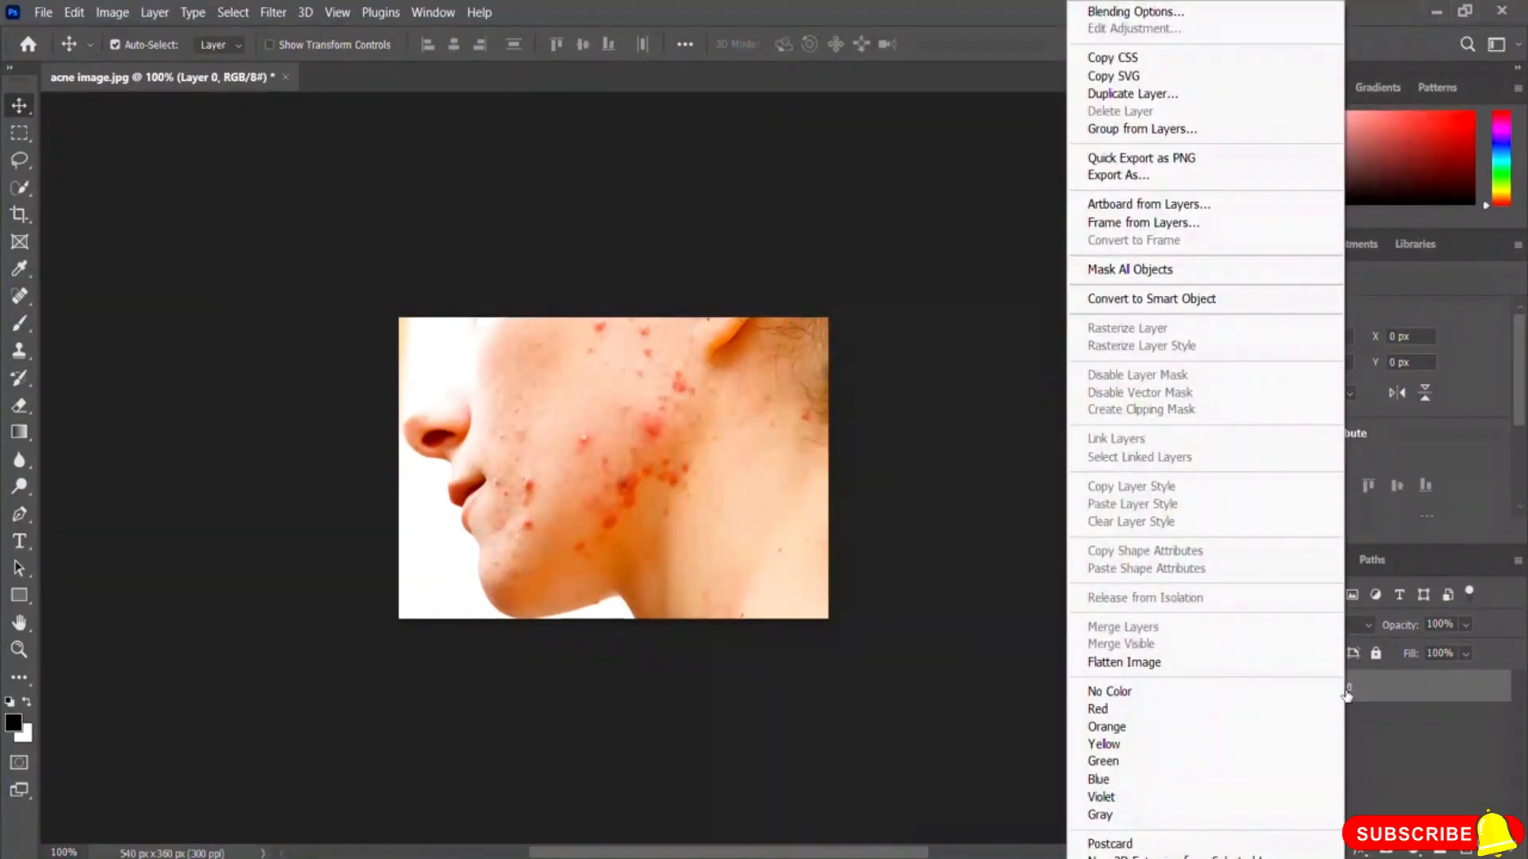
click(1191, 97)
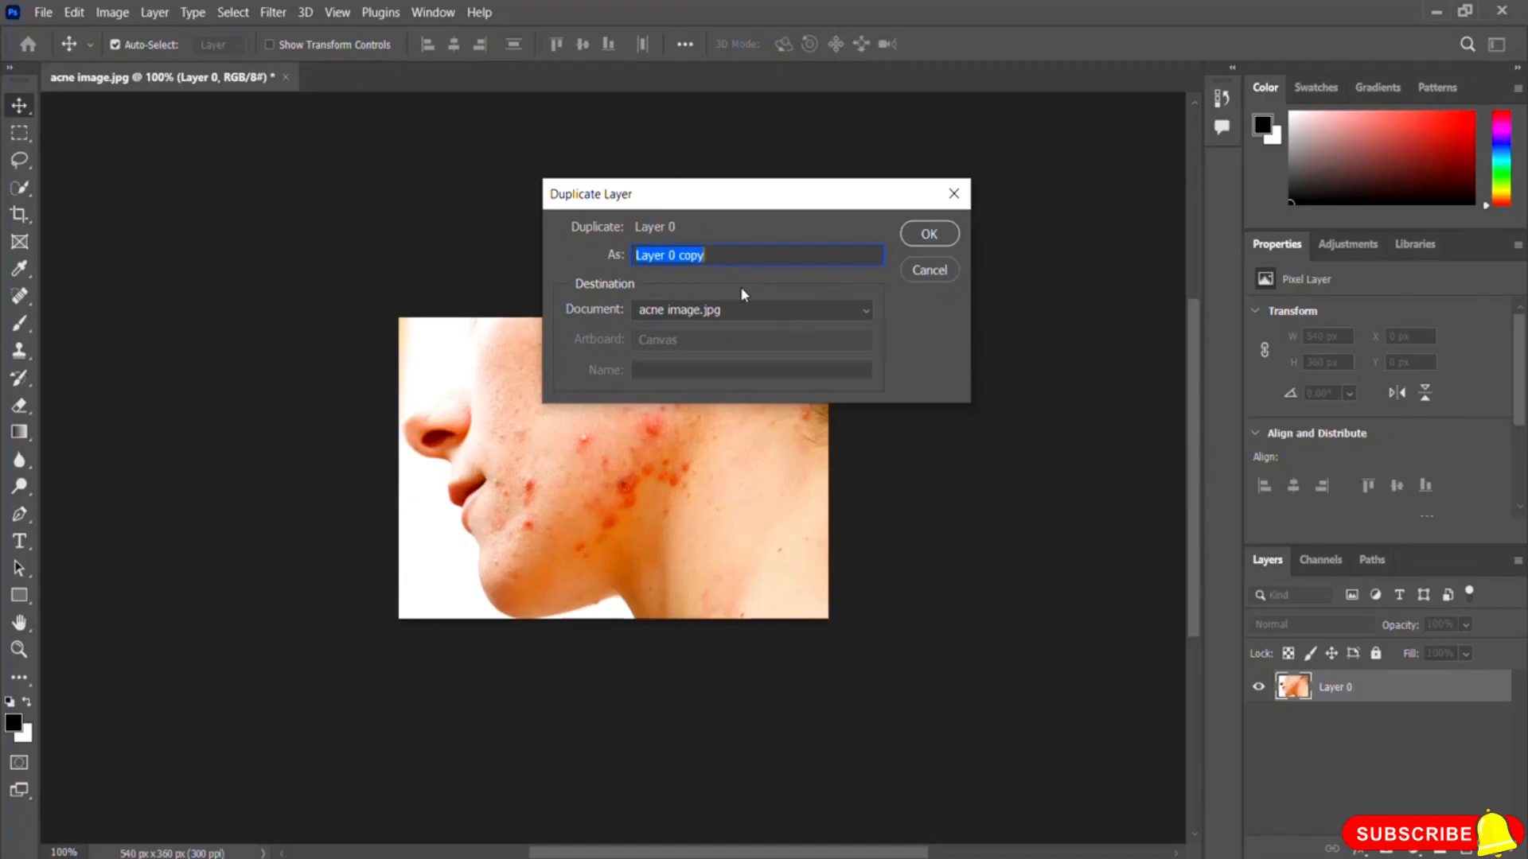
text(Spot)
click(929, 235)
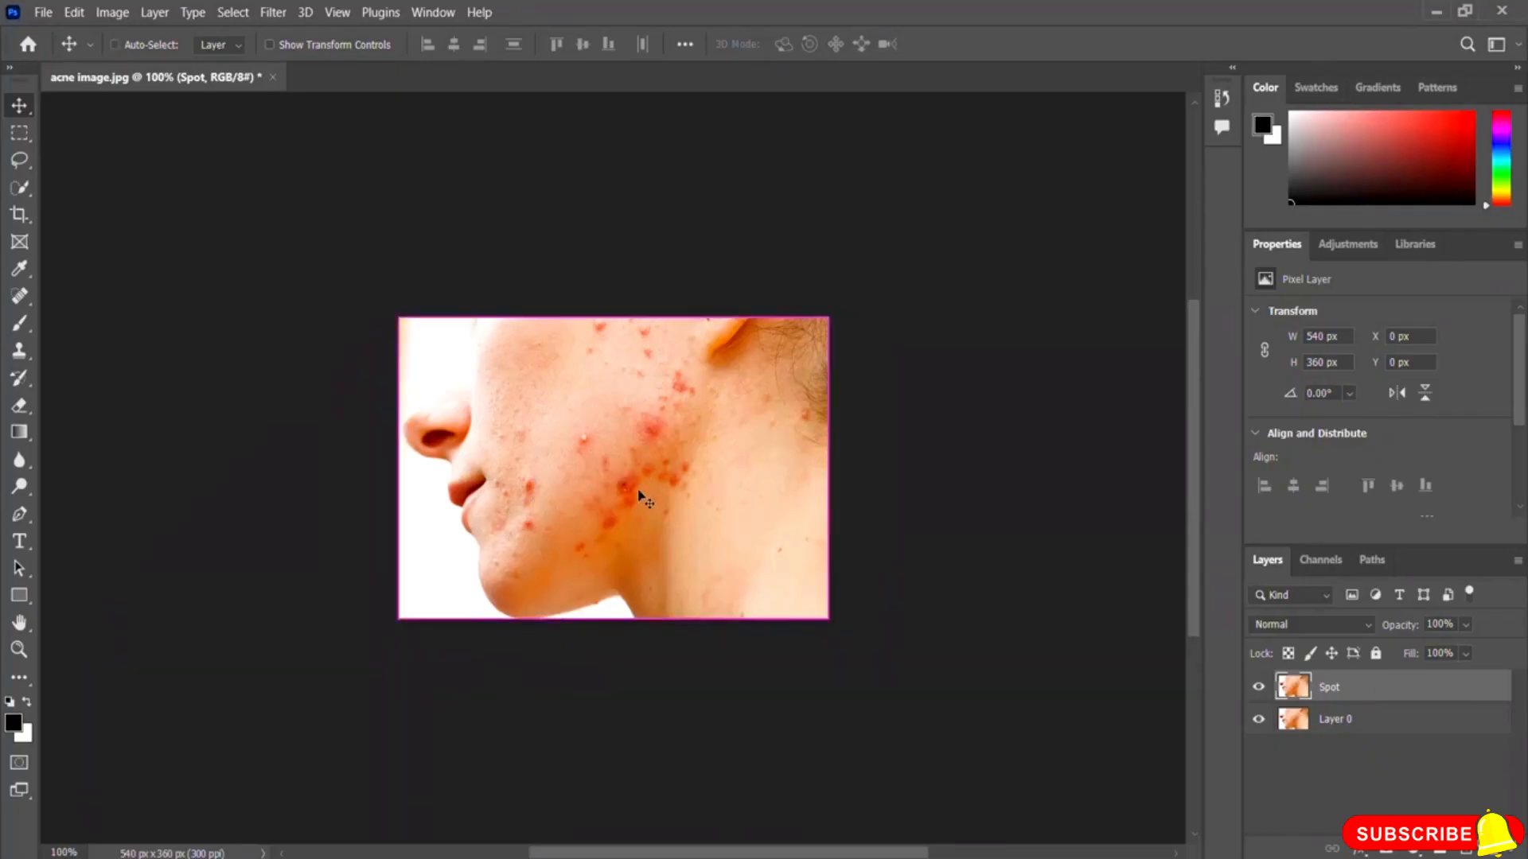
Step: Zoom in and pick the Spot Healing Brush tool with a 20 px brush and reduced hardness
key(ctrl+plus)
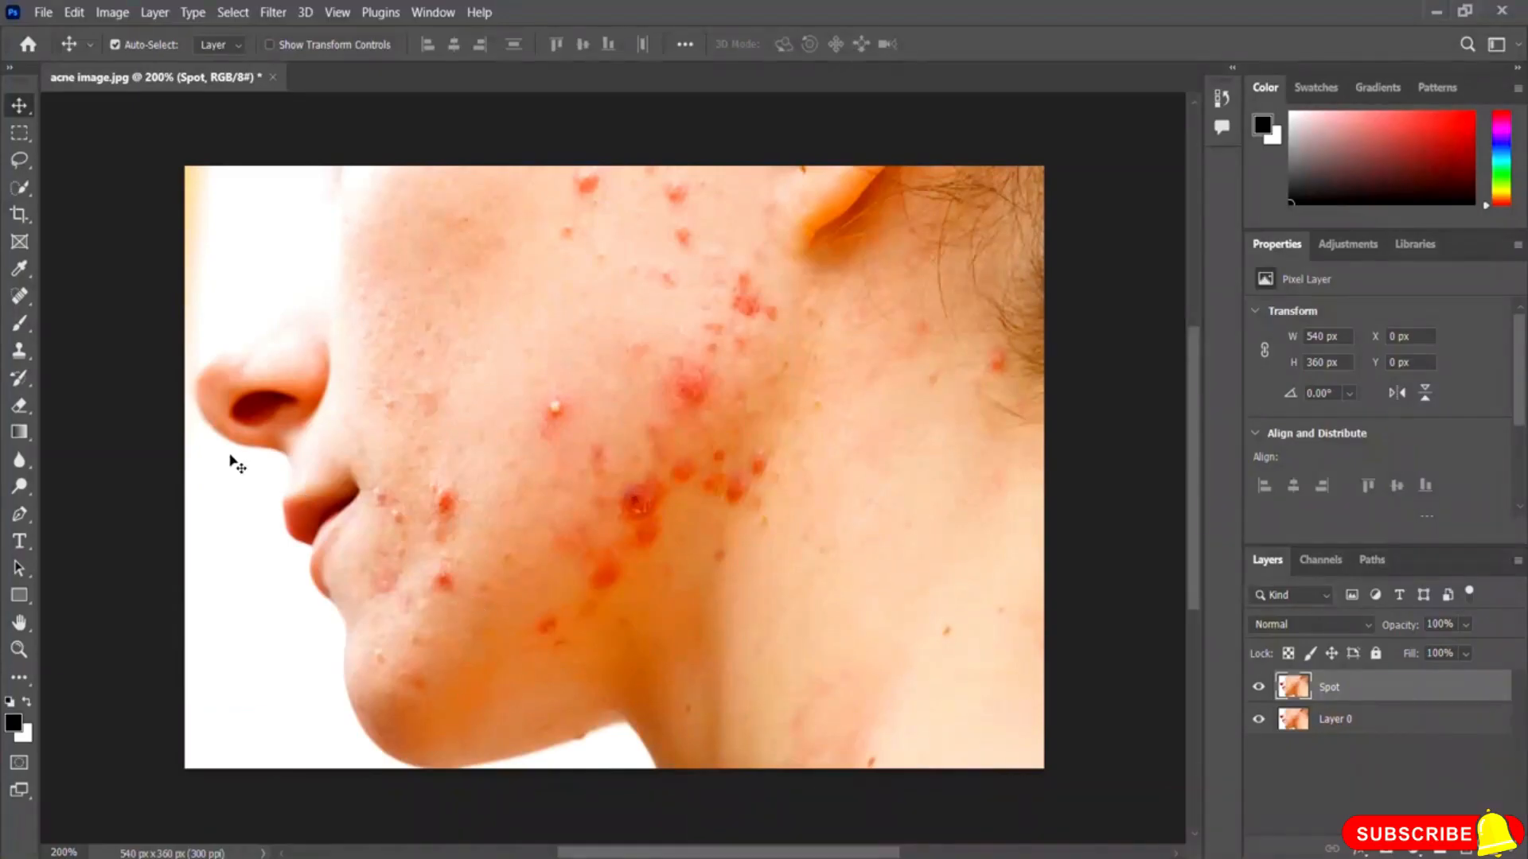
click(20, 298)
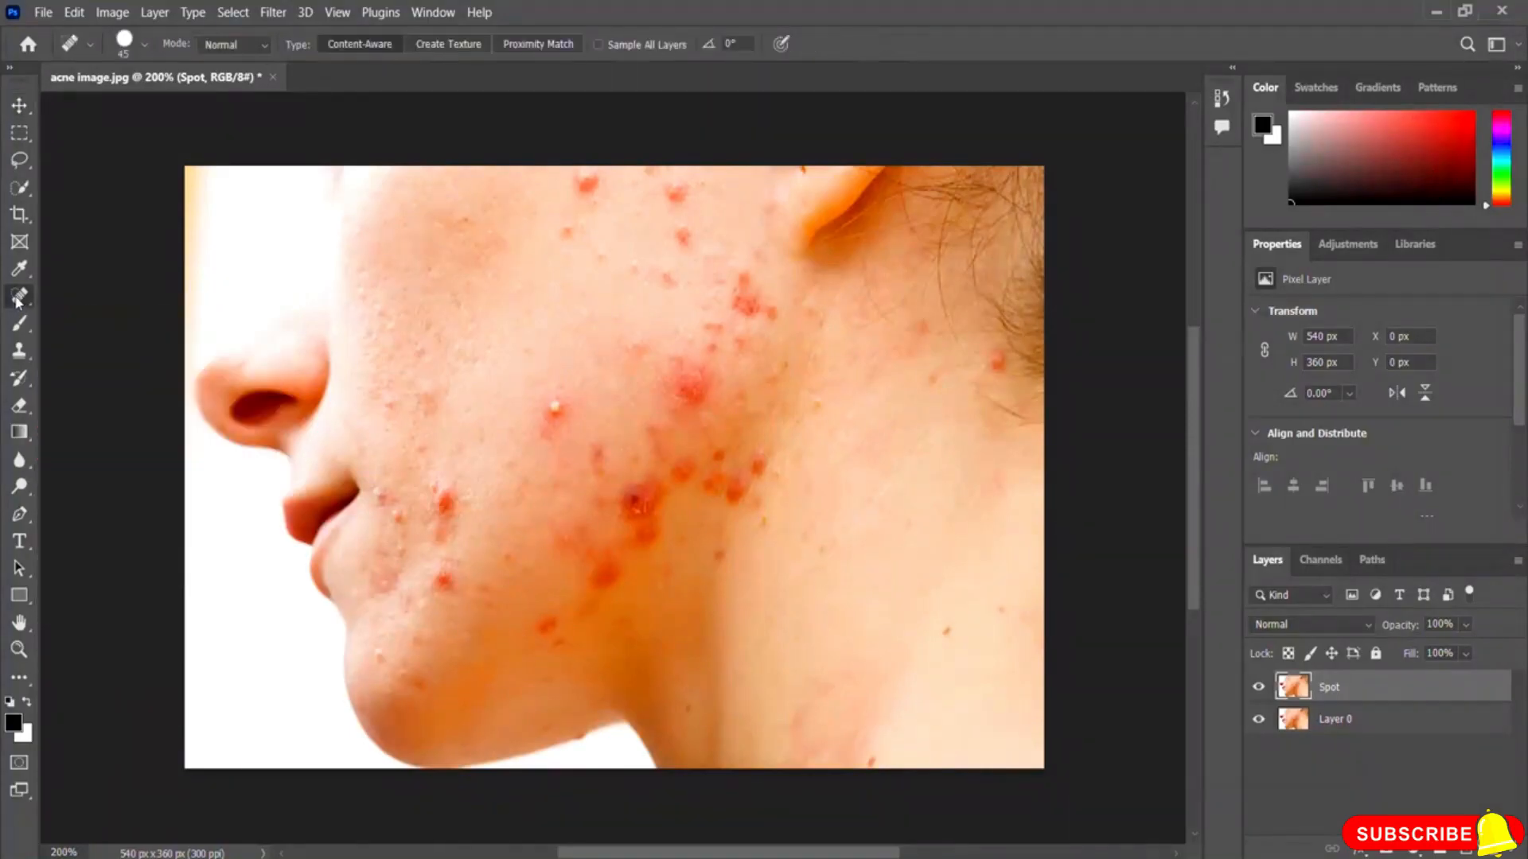
click(144, 46)
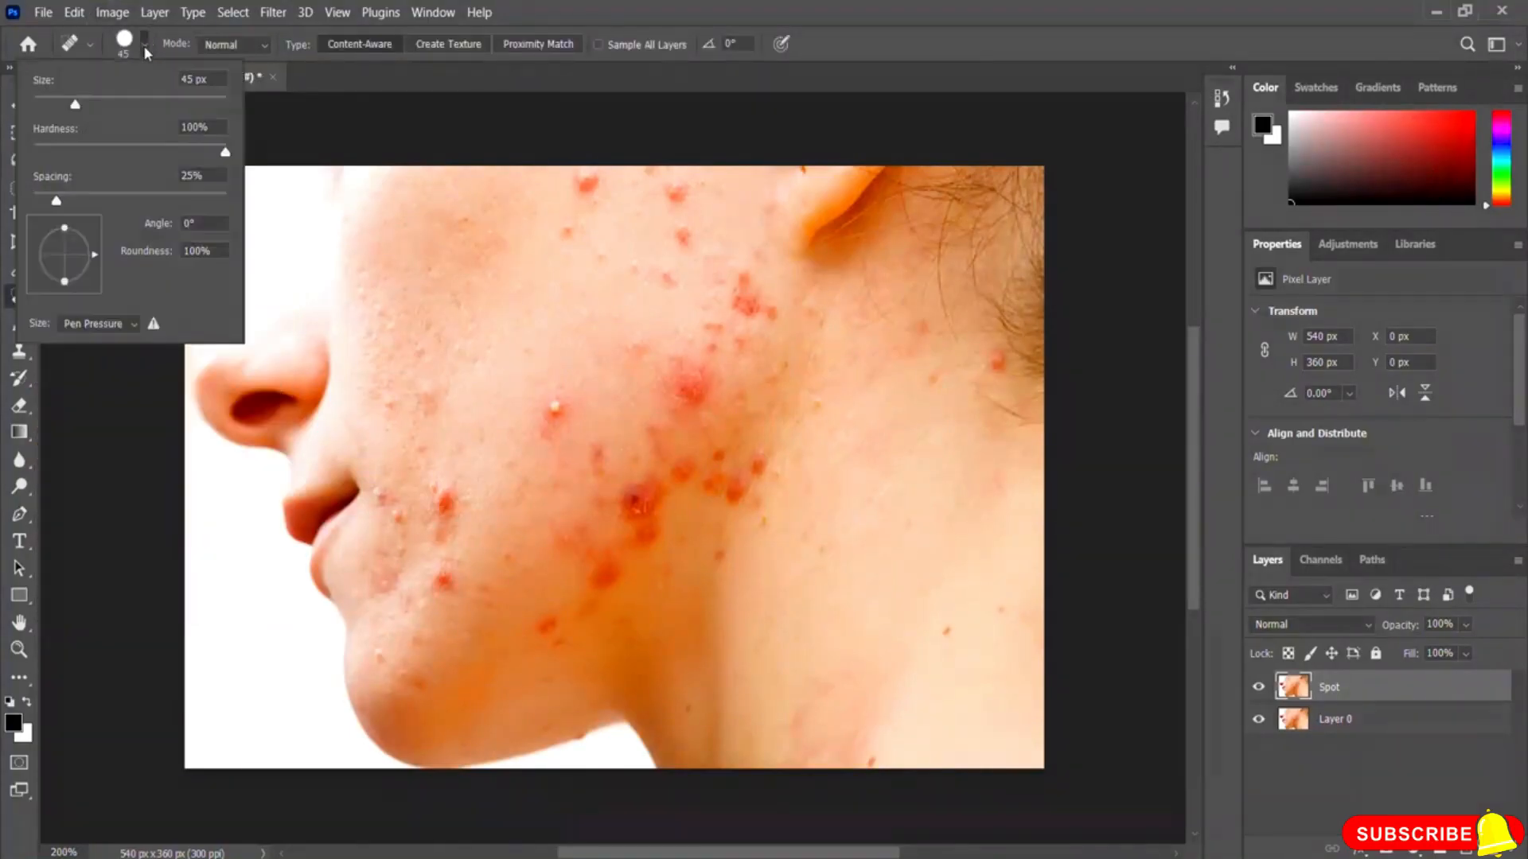
mouse_move(62, 105)
mouse_down()
mouse_move(48, 104)
mouse_move(74, 116)
mouse_move(60, 113)
mouse_up()
drag(225, 153, 195, 167)
drag(58, 107, 51, 107)
click(352, 77)
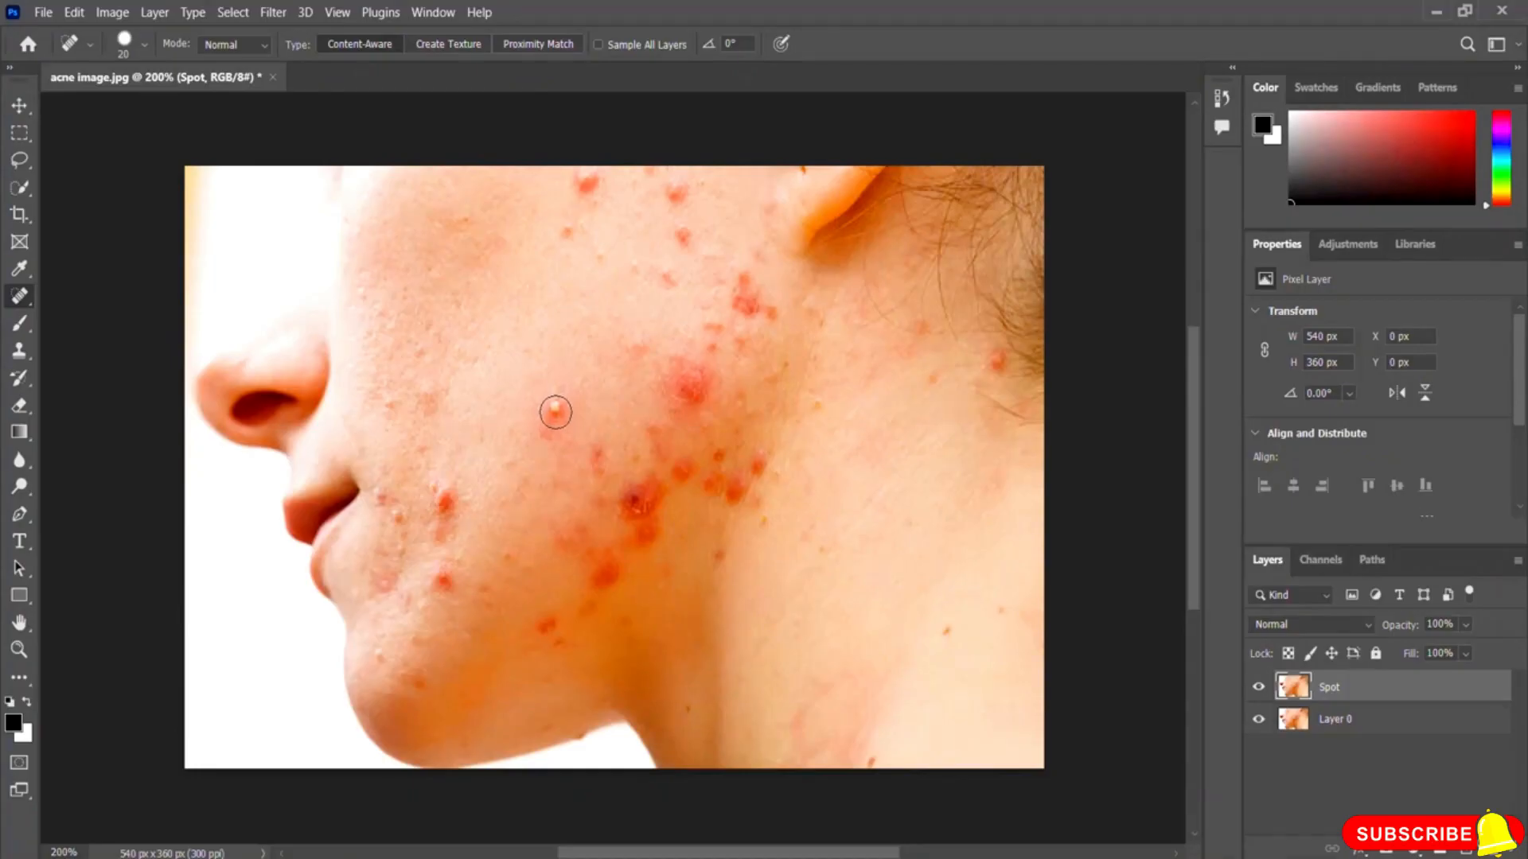
Step: Heal the blemishes around the mouth, chin and lower jaw on the Spot layer
click(556, 407)
click(442, 499)
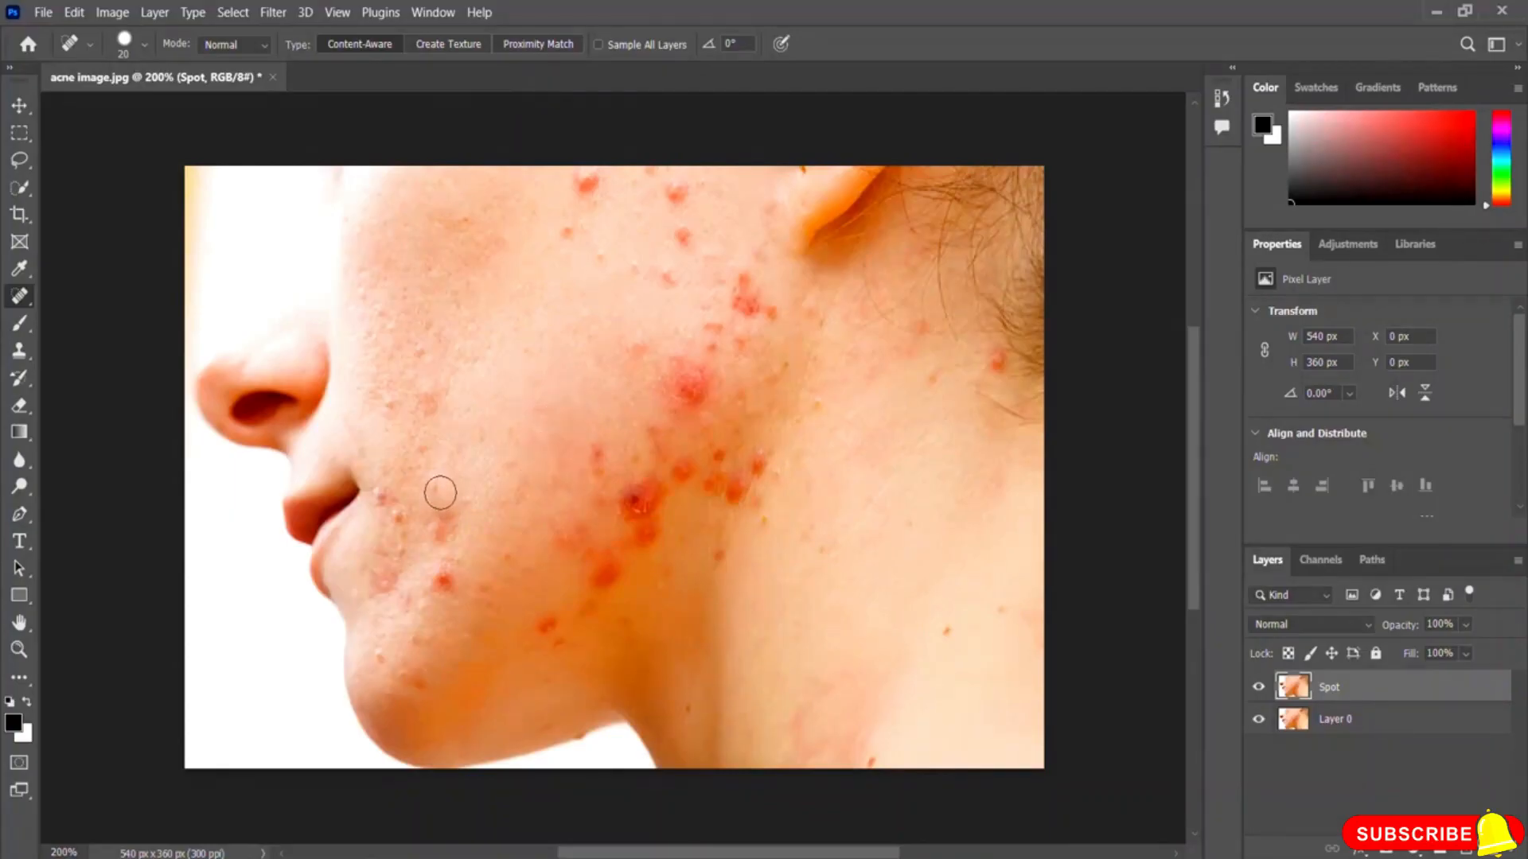
click(440, 529)
click(395, 517)
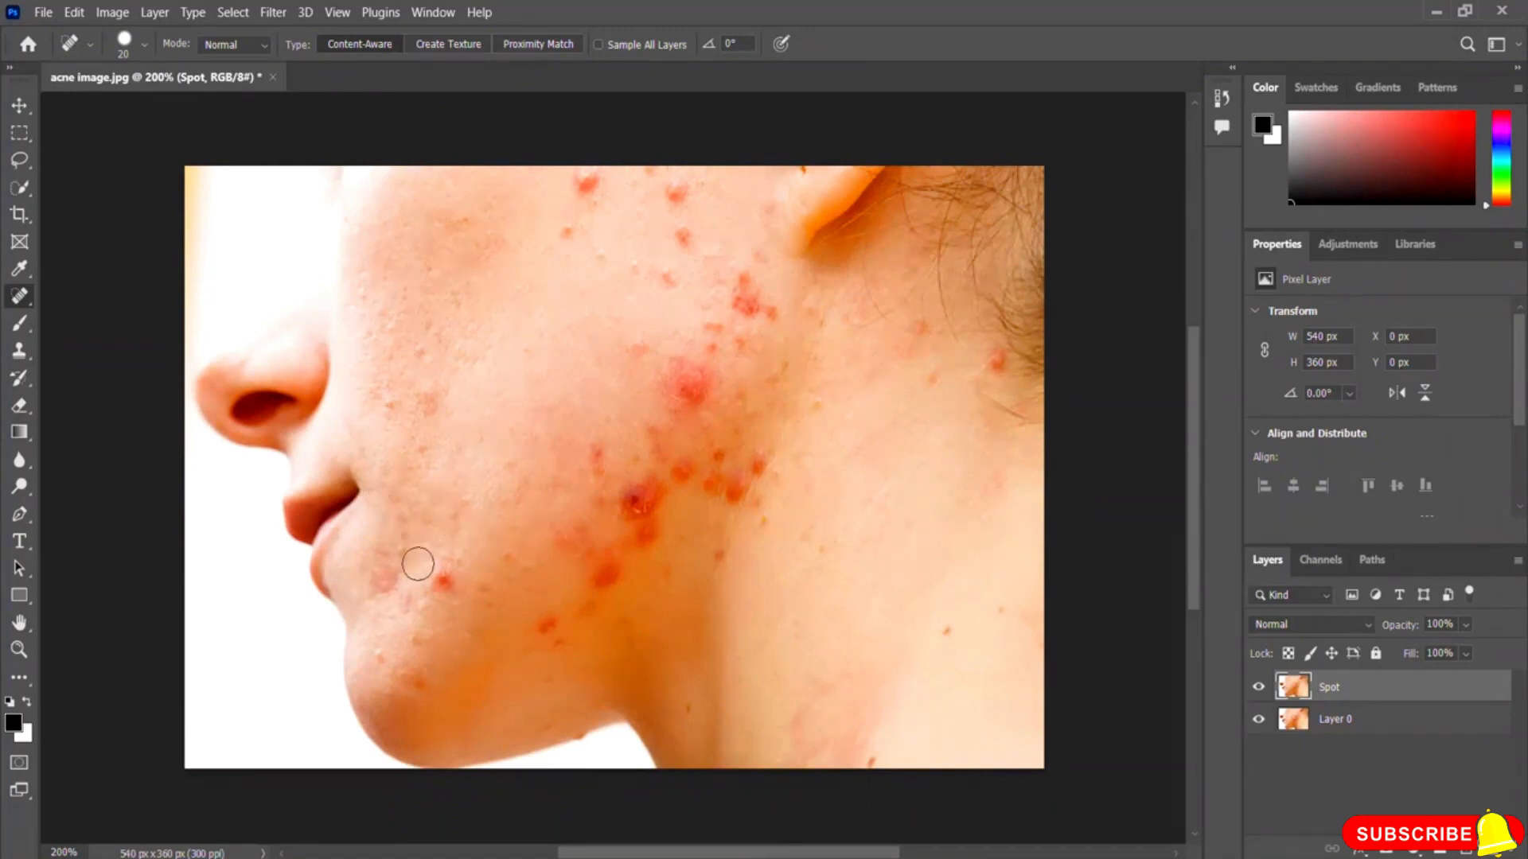
click(441, 579)
click(547, 630)
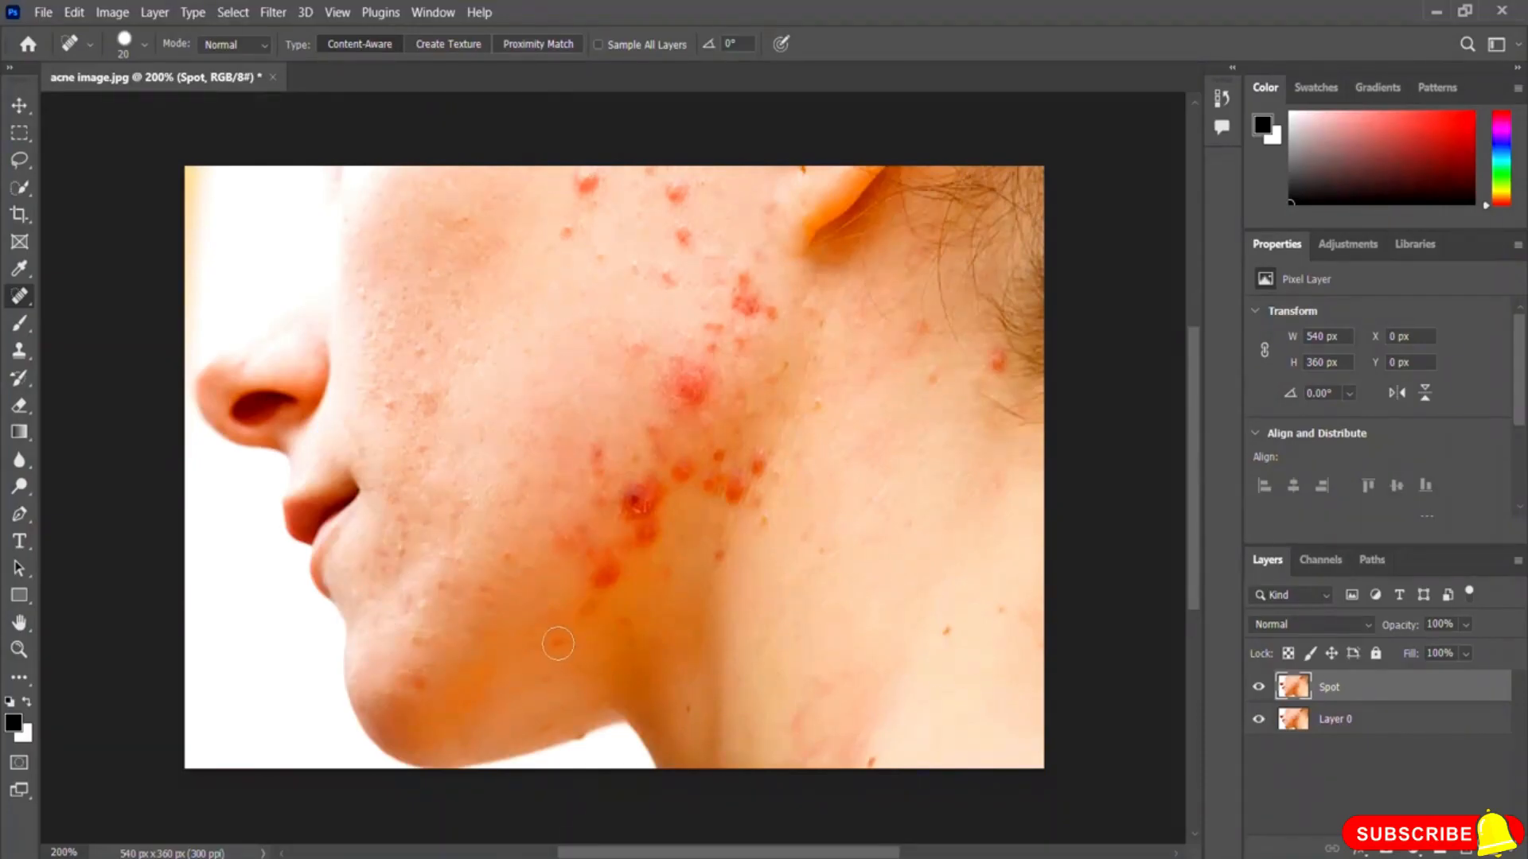
click(587, 609)
click(600, 578)
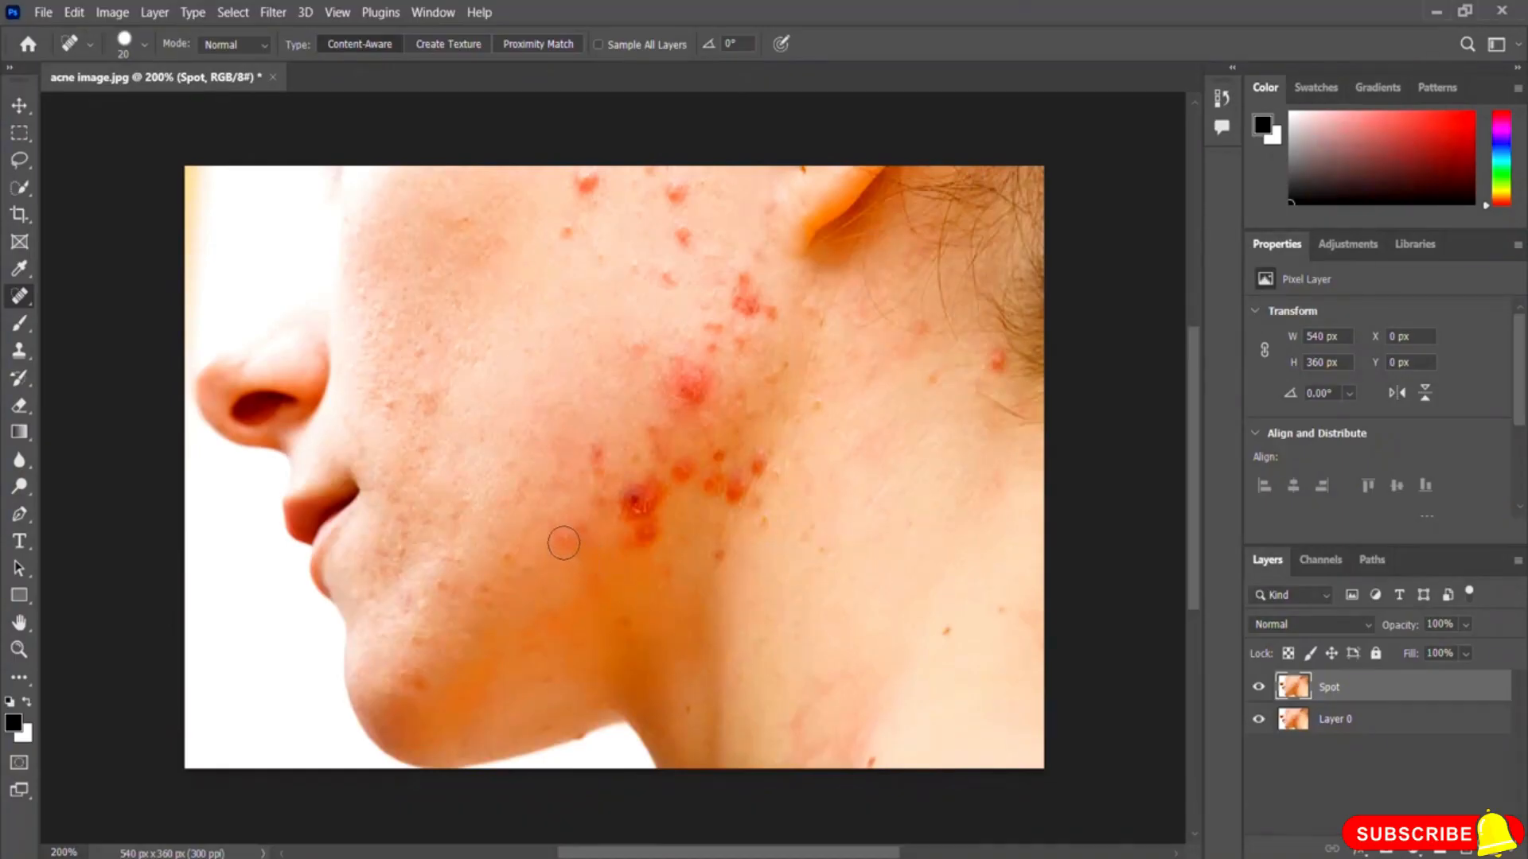
click(503, 550)
Step: Heal the cluster of red spots across the middle of the cheek
click(643, 542)
click(637, 506)
click(660, 497)
click(626, 520)
click(649, 517)
click(607, 501)
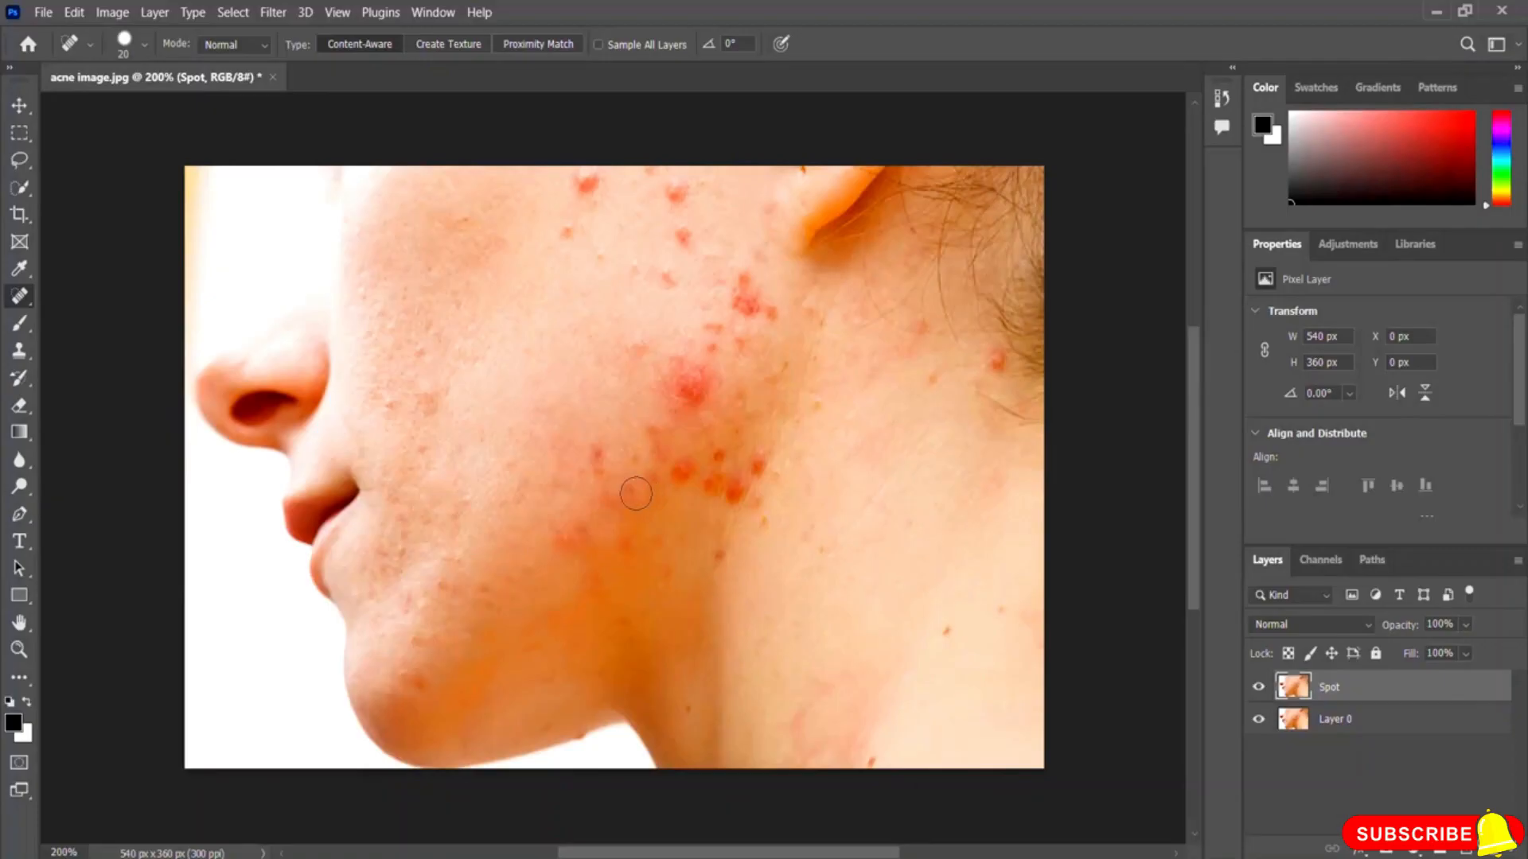
click(601, 455)
click(573, 538)
click(615, 499)
click(681, 470)
click(711, 479)
click(728, 486)
click(729, 488)
click(753, 462)
click(733, 494)
click(721, 557)
click(716, 455)
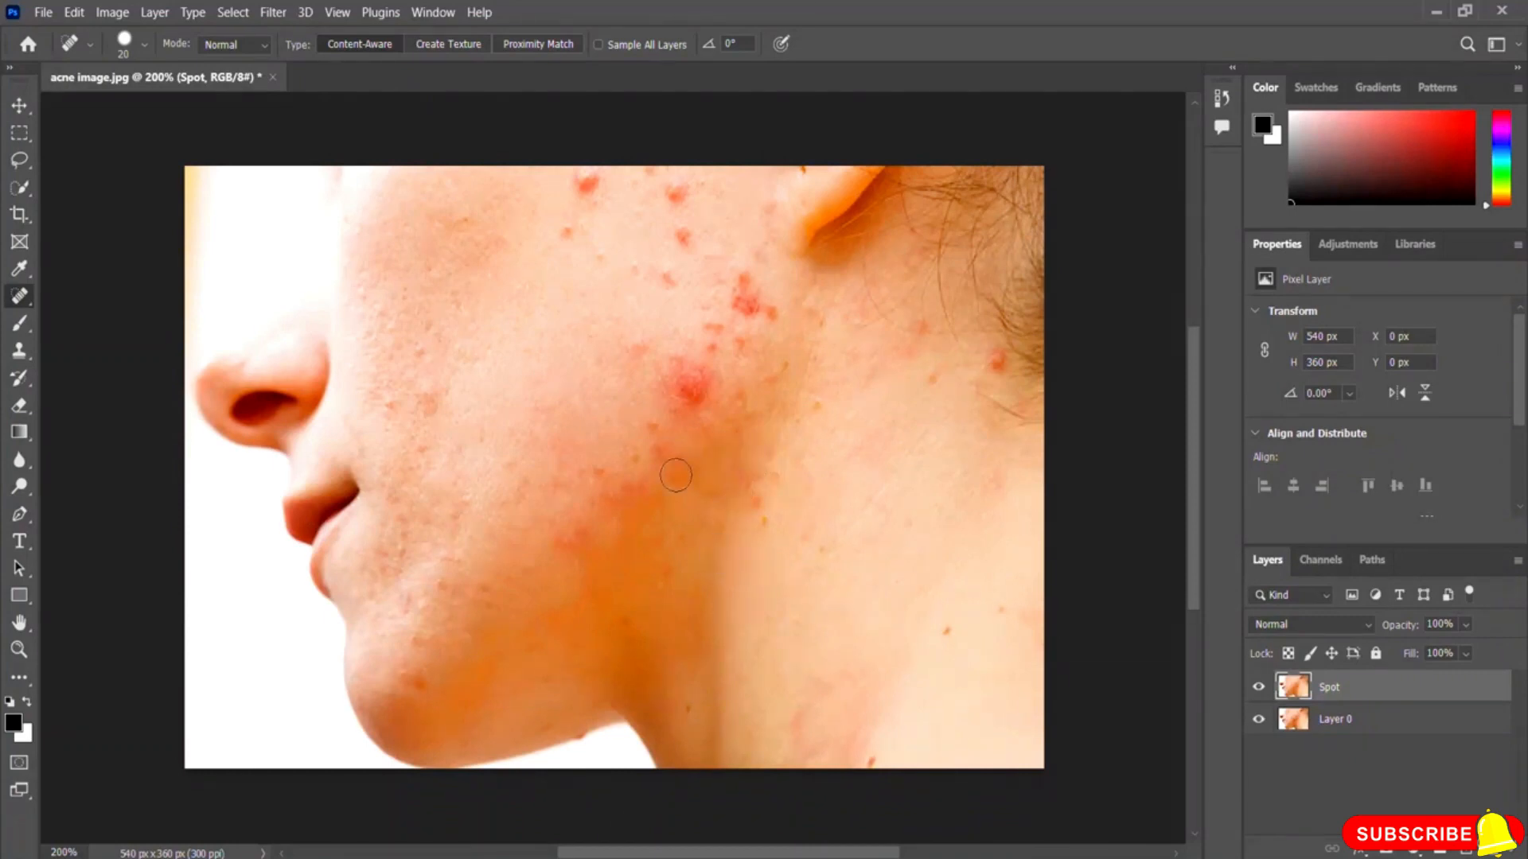
click(657, 446)
click(691, 385)
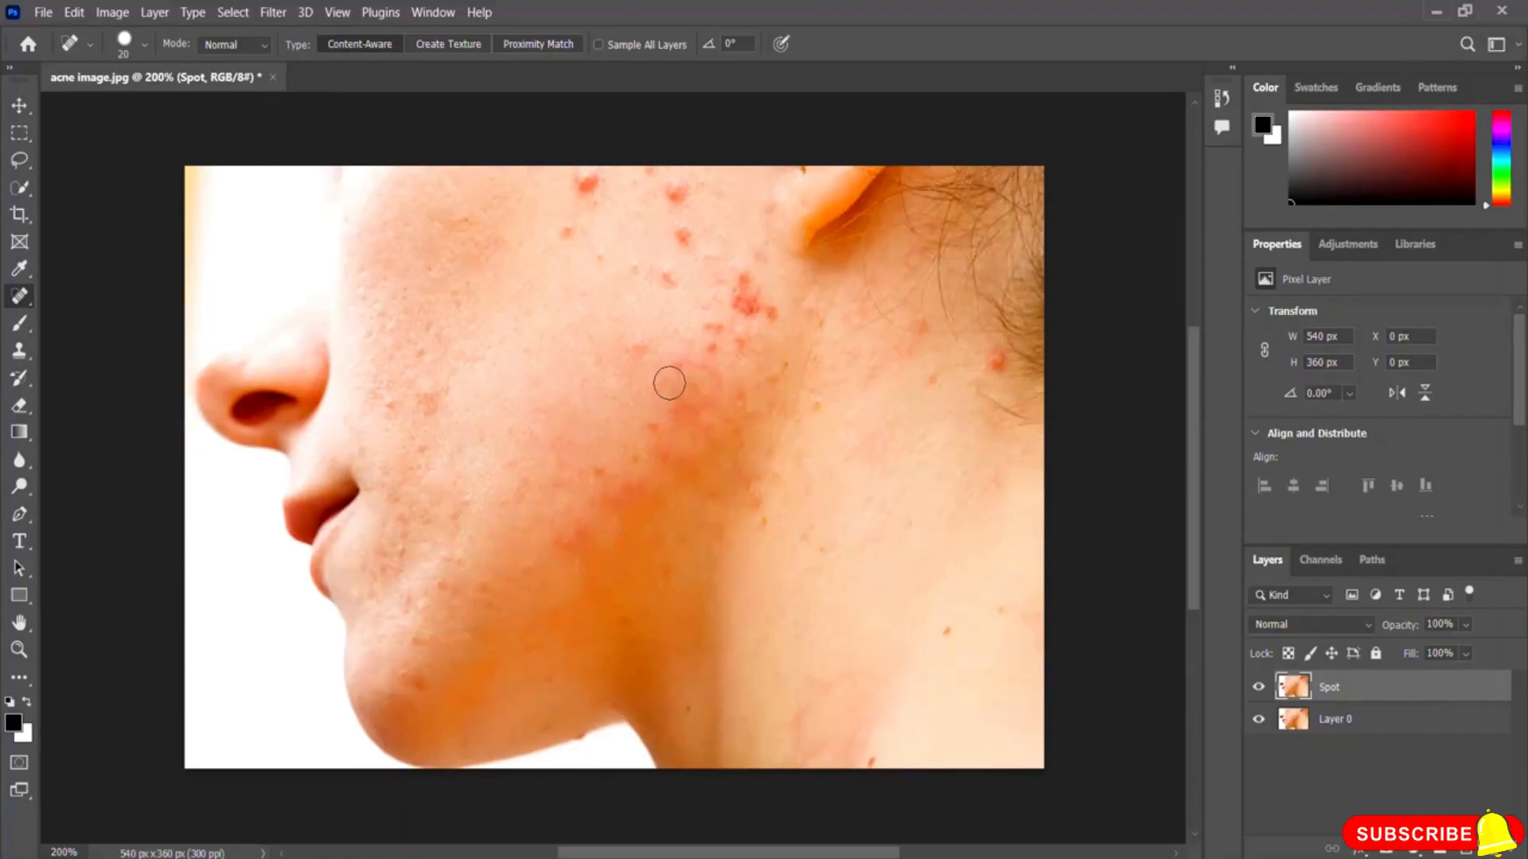
click(714, 371)
click(744, 284)
click(761, 303)
click(748, 288)
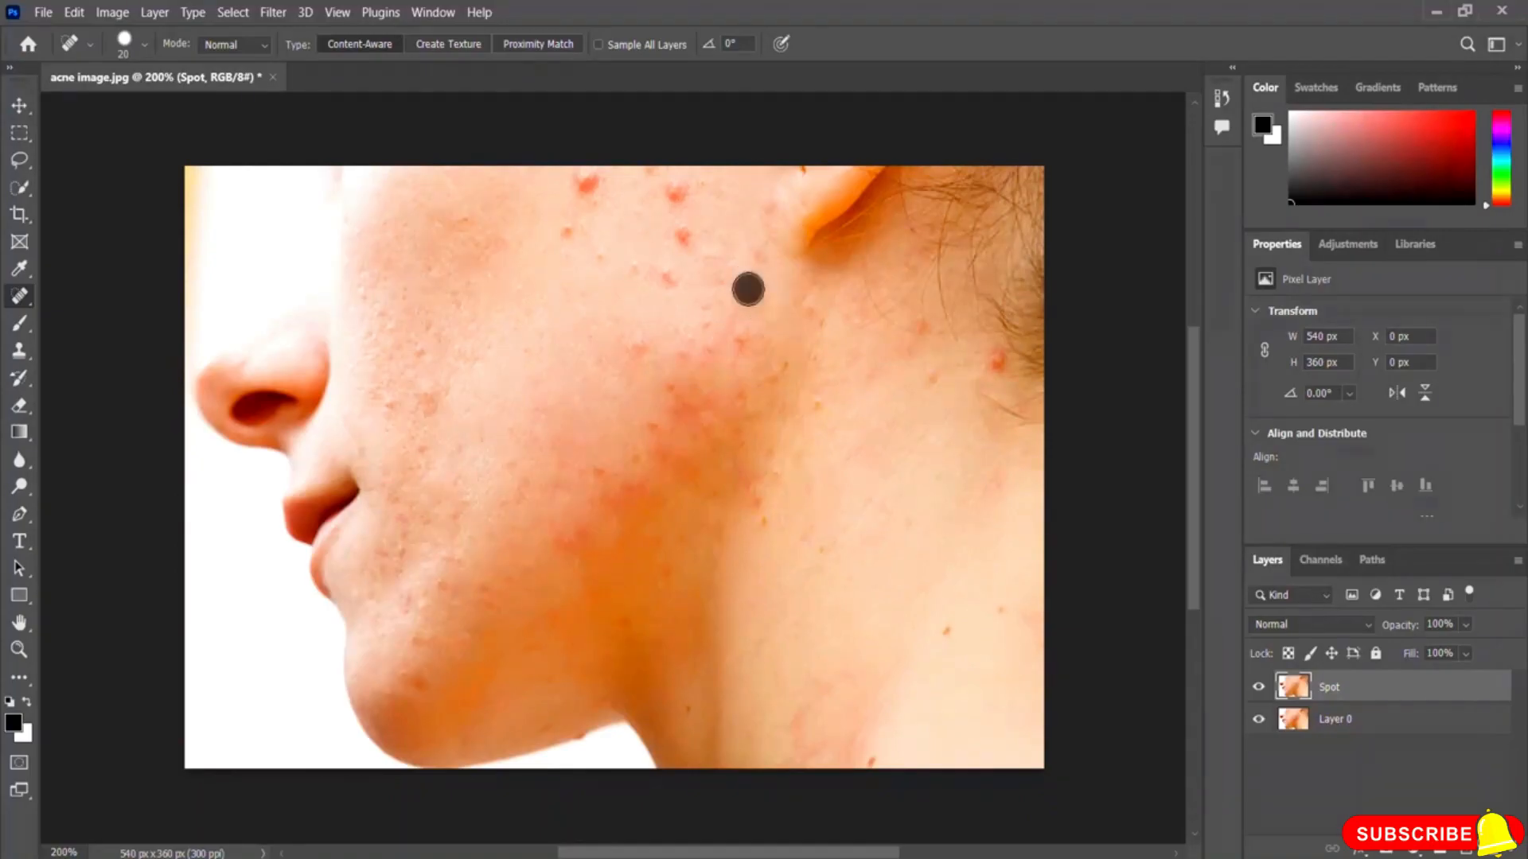
Step: Heal the remaining spots on the upper cheek and near the ear, then hide the Spot layer to compare
click(586, 184)
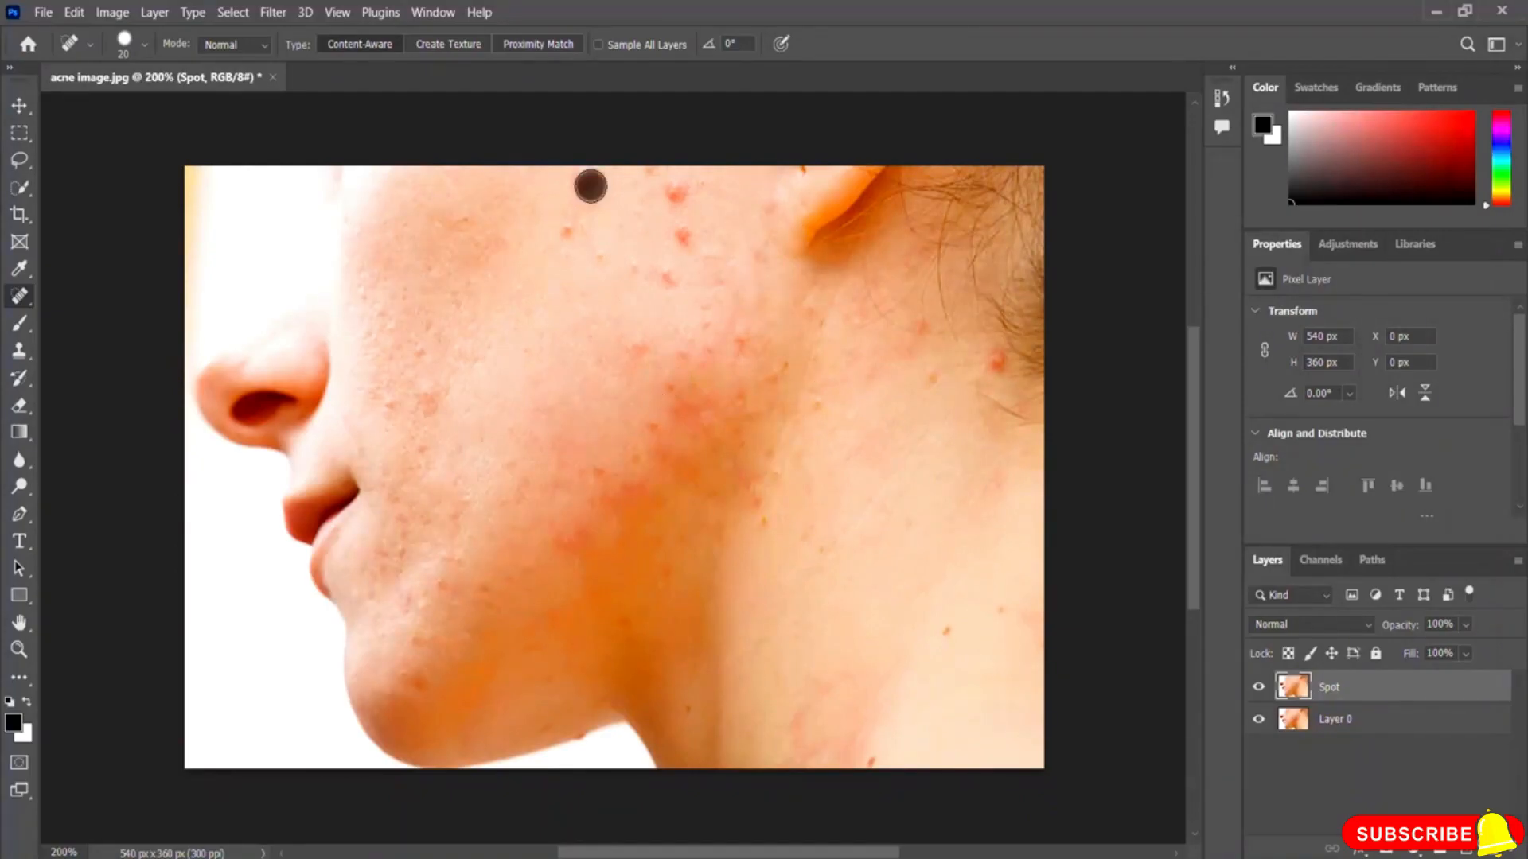
click(567, 229)
click(676, 194)
click(676, 194)
click(680, 233)
click(667, 274)
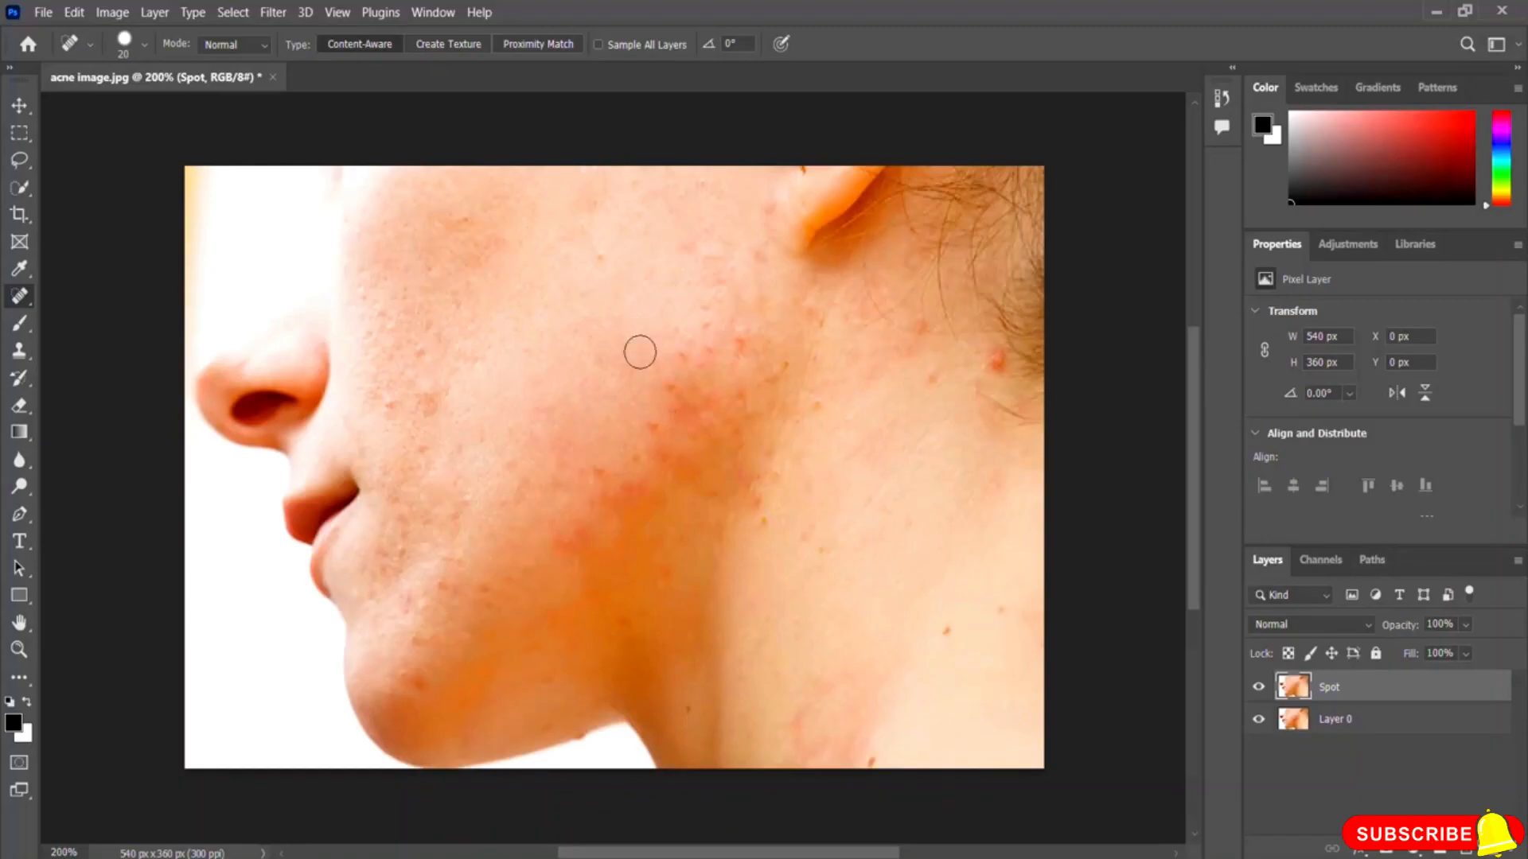
click(705, 353)
click(682, 354)
click(602, 475)
click(583, 527)
click(568, 537)
click(994, 357)
click(729, 344)
click(1258, 687)
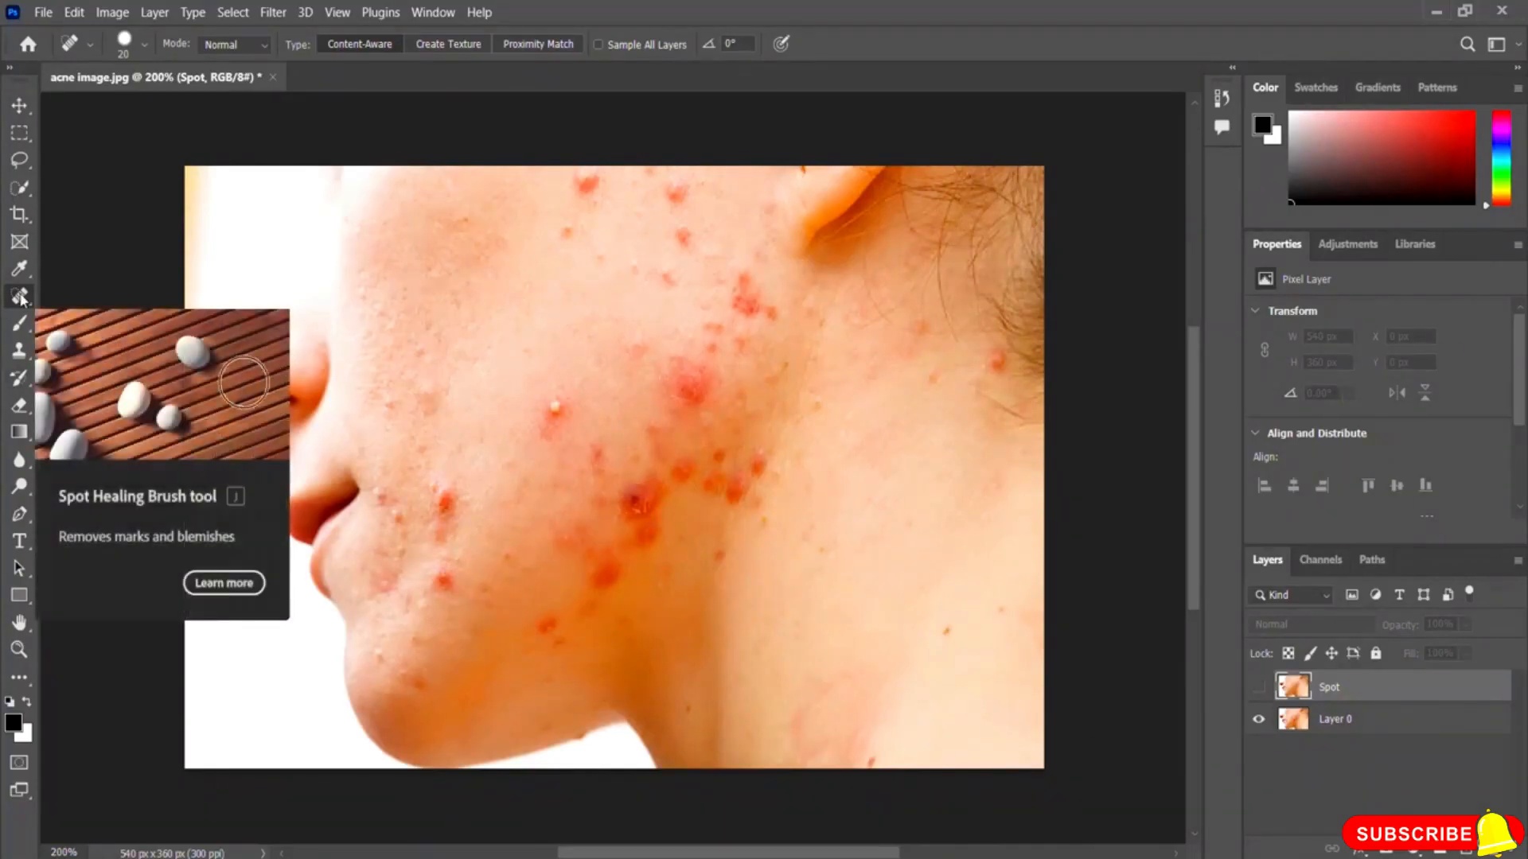
Step: Toggle the Spot layer's visibility to compare the retouched skin with the original
click(1257, 687)
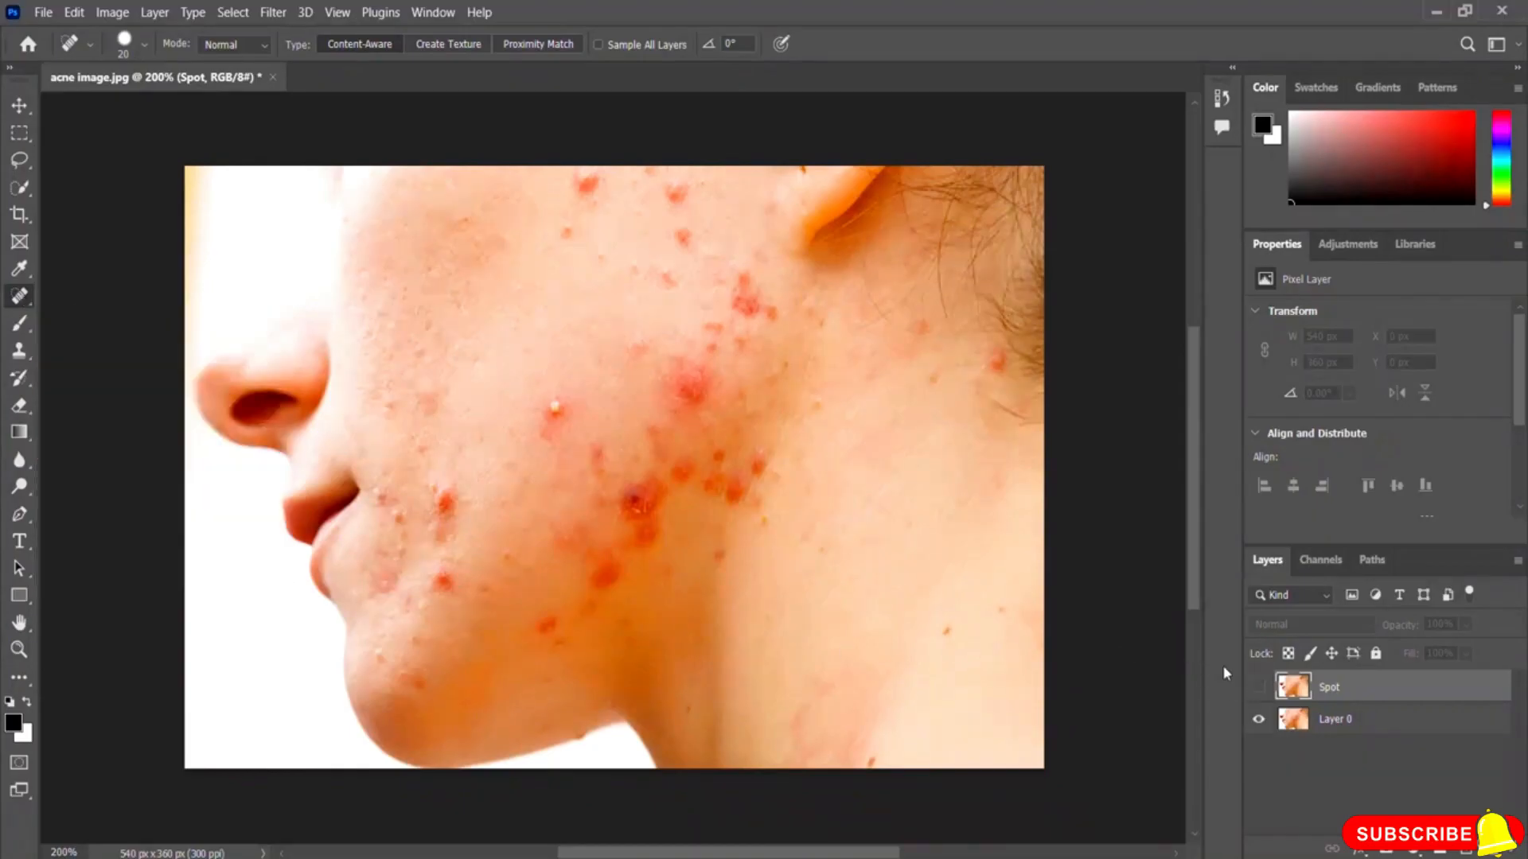
click(1257, 687)
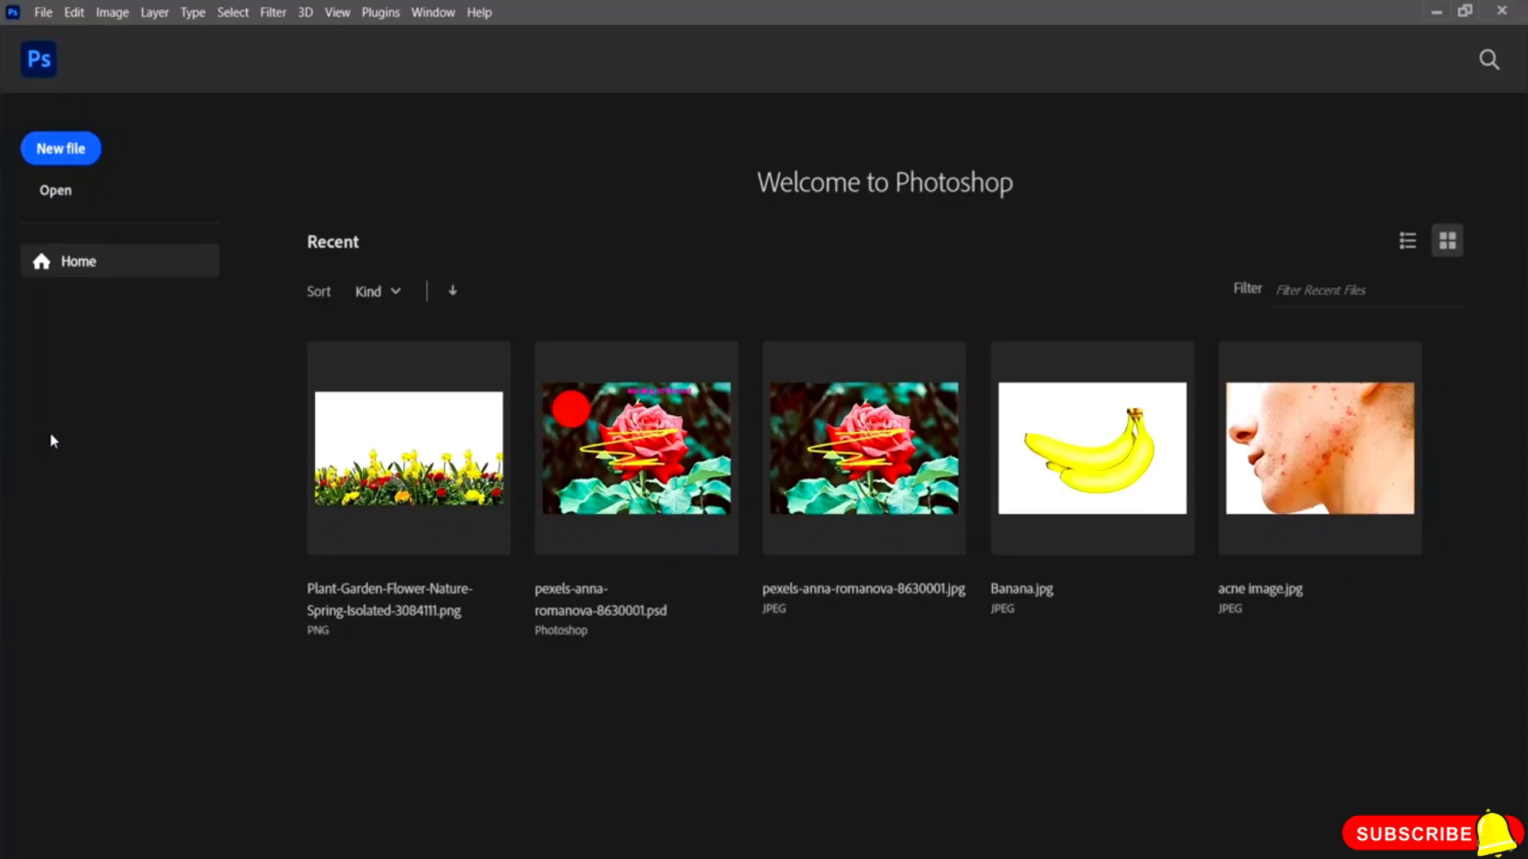
Step: Open the image birds-in-the-sky-2909619_1280 from the Photoshop Resource File folder
click(51, 191)
click(578, 303)
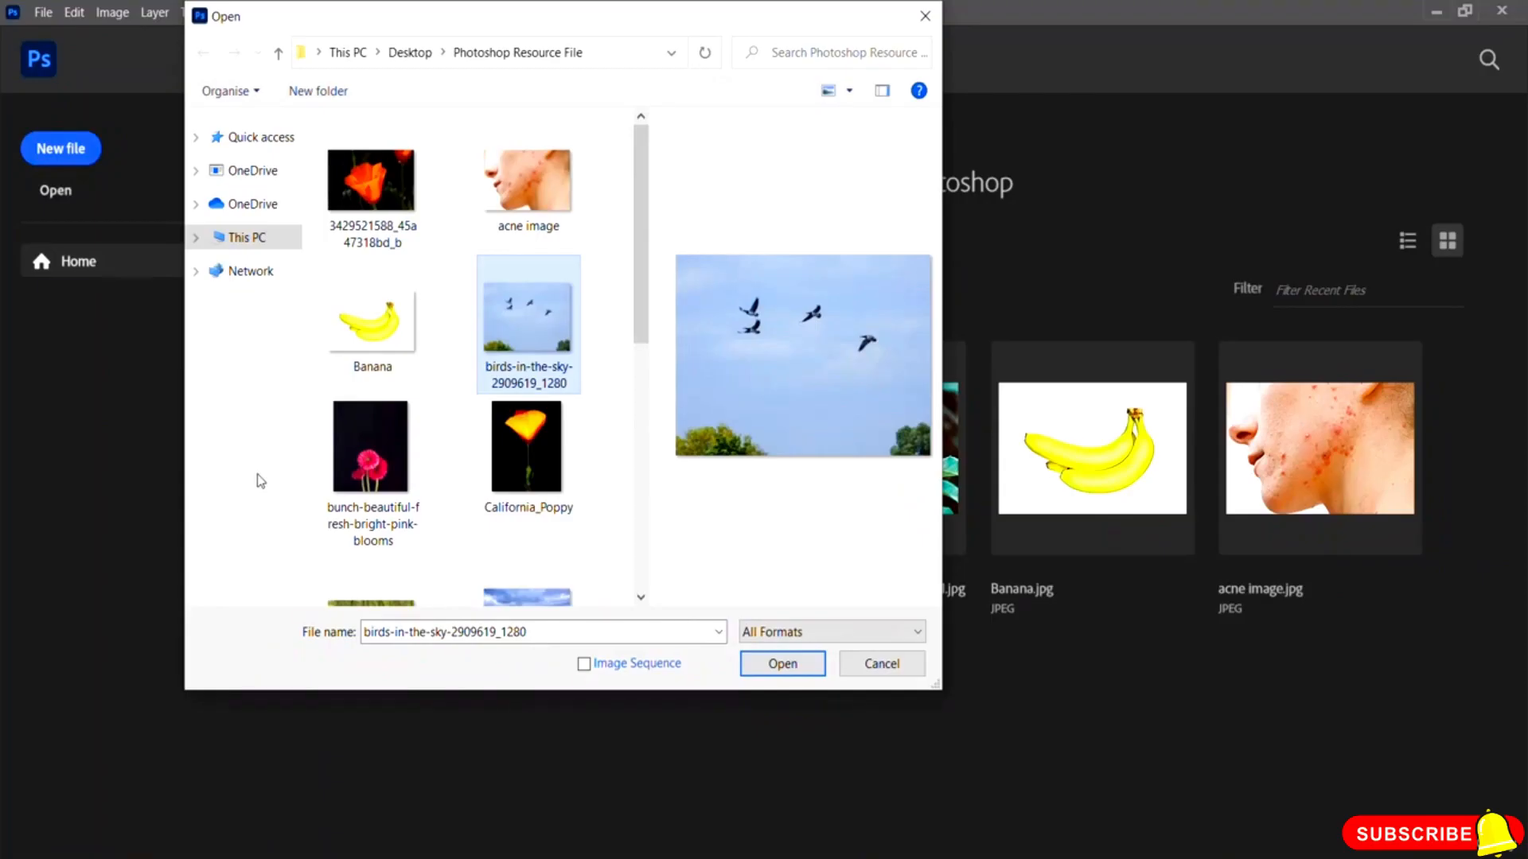
click(775, 665)
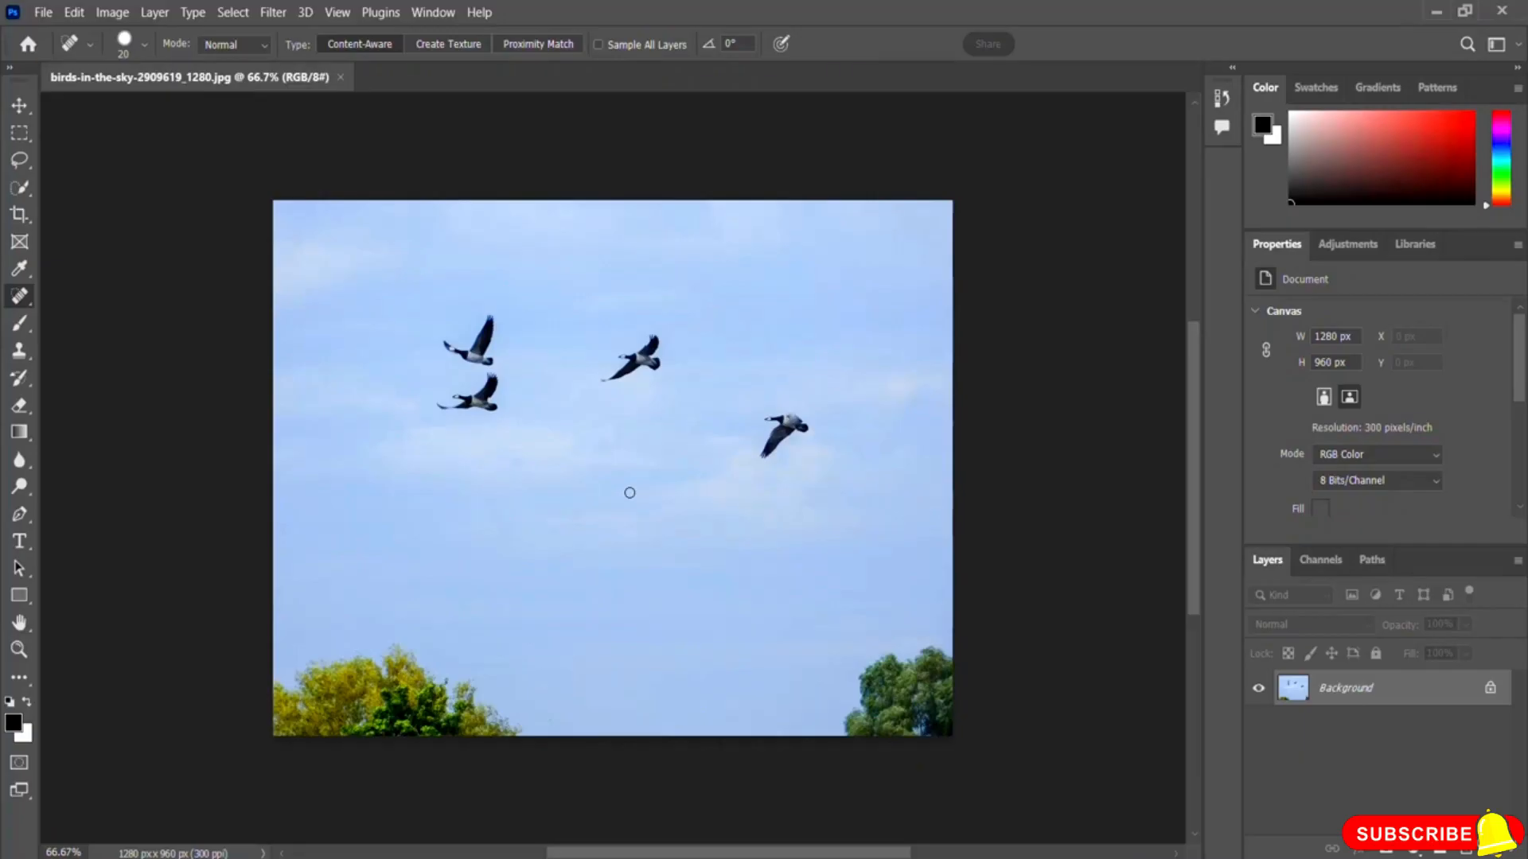
Step: Lasso the rightmost bird, remove it with Content-Aware Fill to a new layer, deselect, and toggle that layer to compare
click(20, 162)
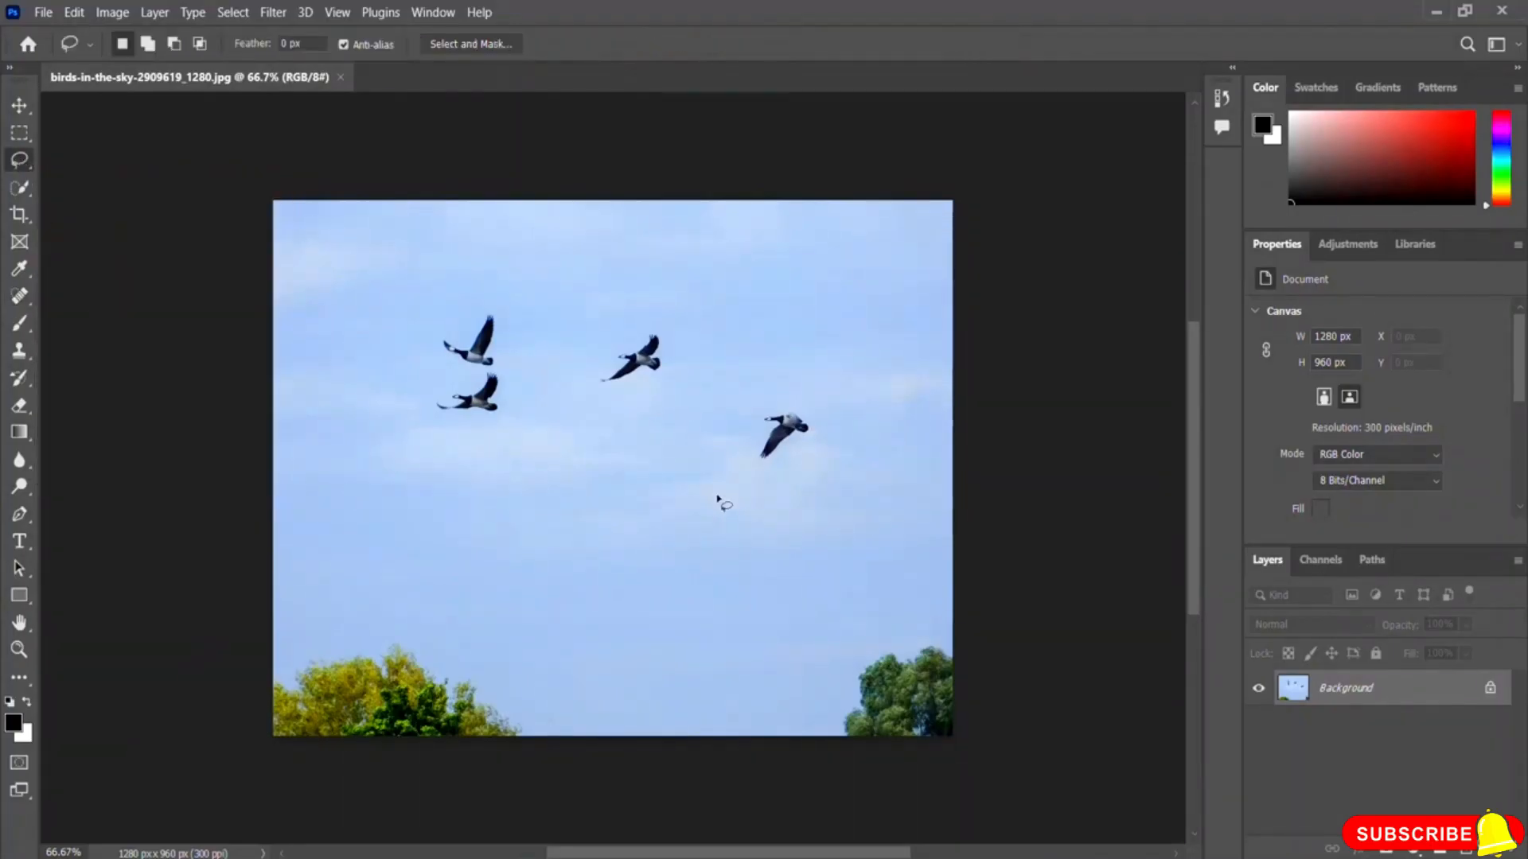
mouse_move(762, 397)
mouse_down()
mouse_move(745, 476)
mouse_move(781, 487)
mouse_move(822, 459)
mouse_move(822, 413)
mouse_move(759, 394)
mouse_up()
click(74, 13)
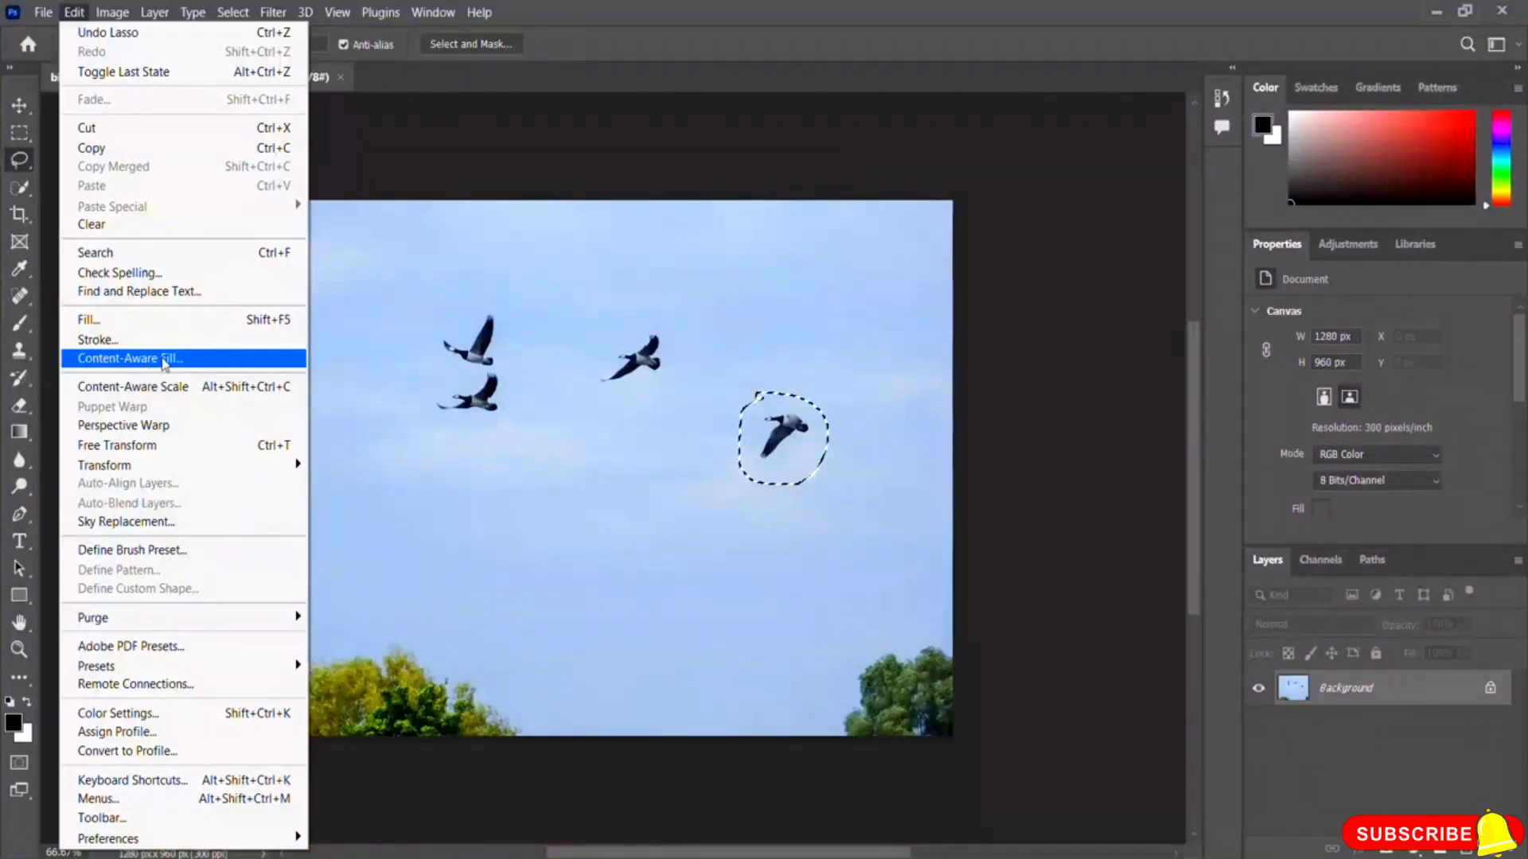
click(164, 359)
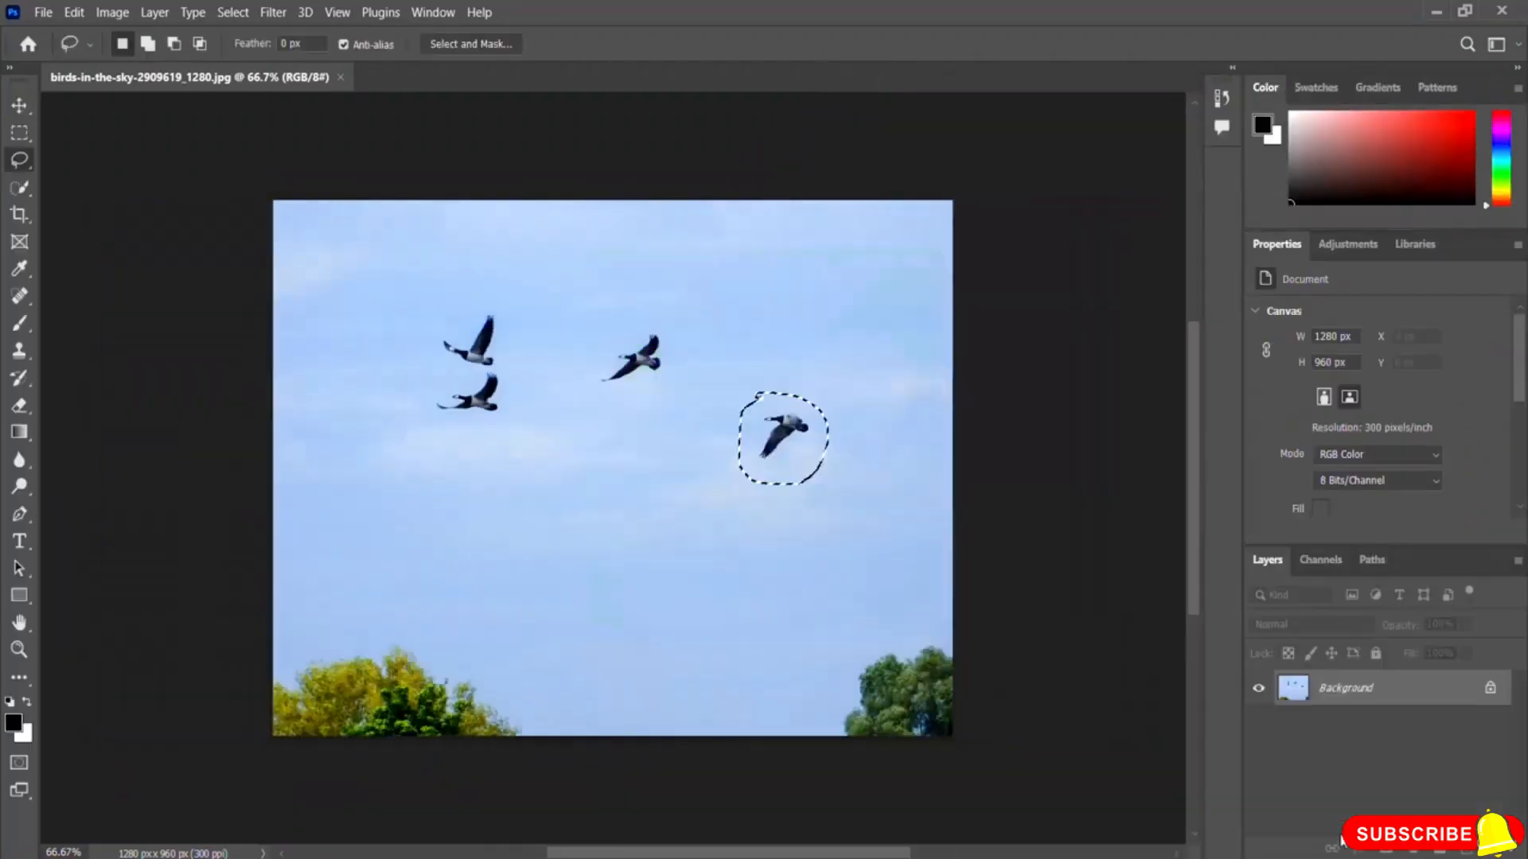
click(1330, 831)
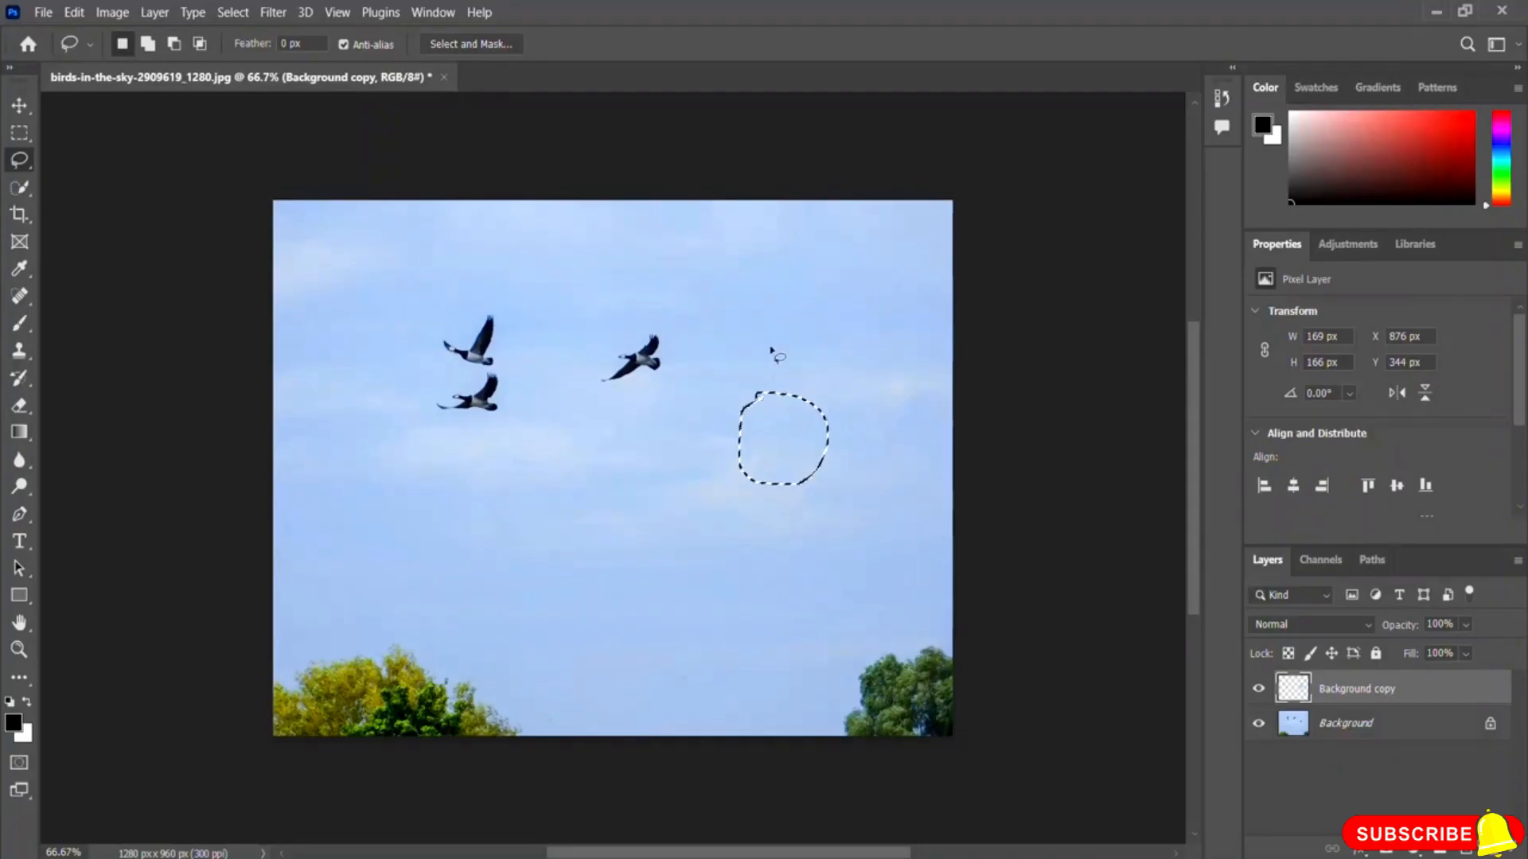
key(ctrl+d)
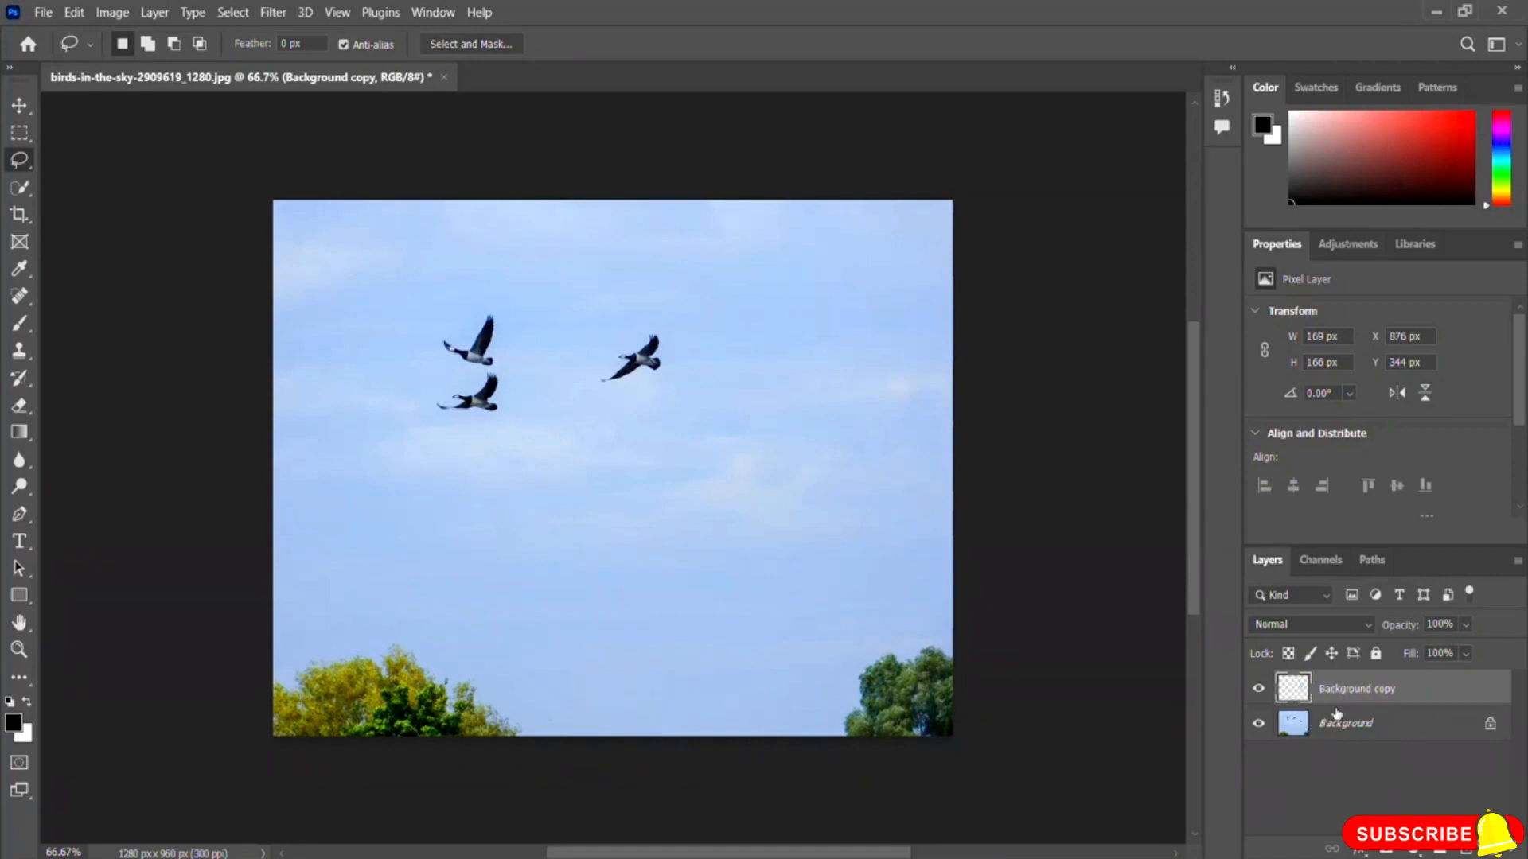
click(1259, 690)
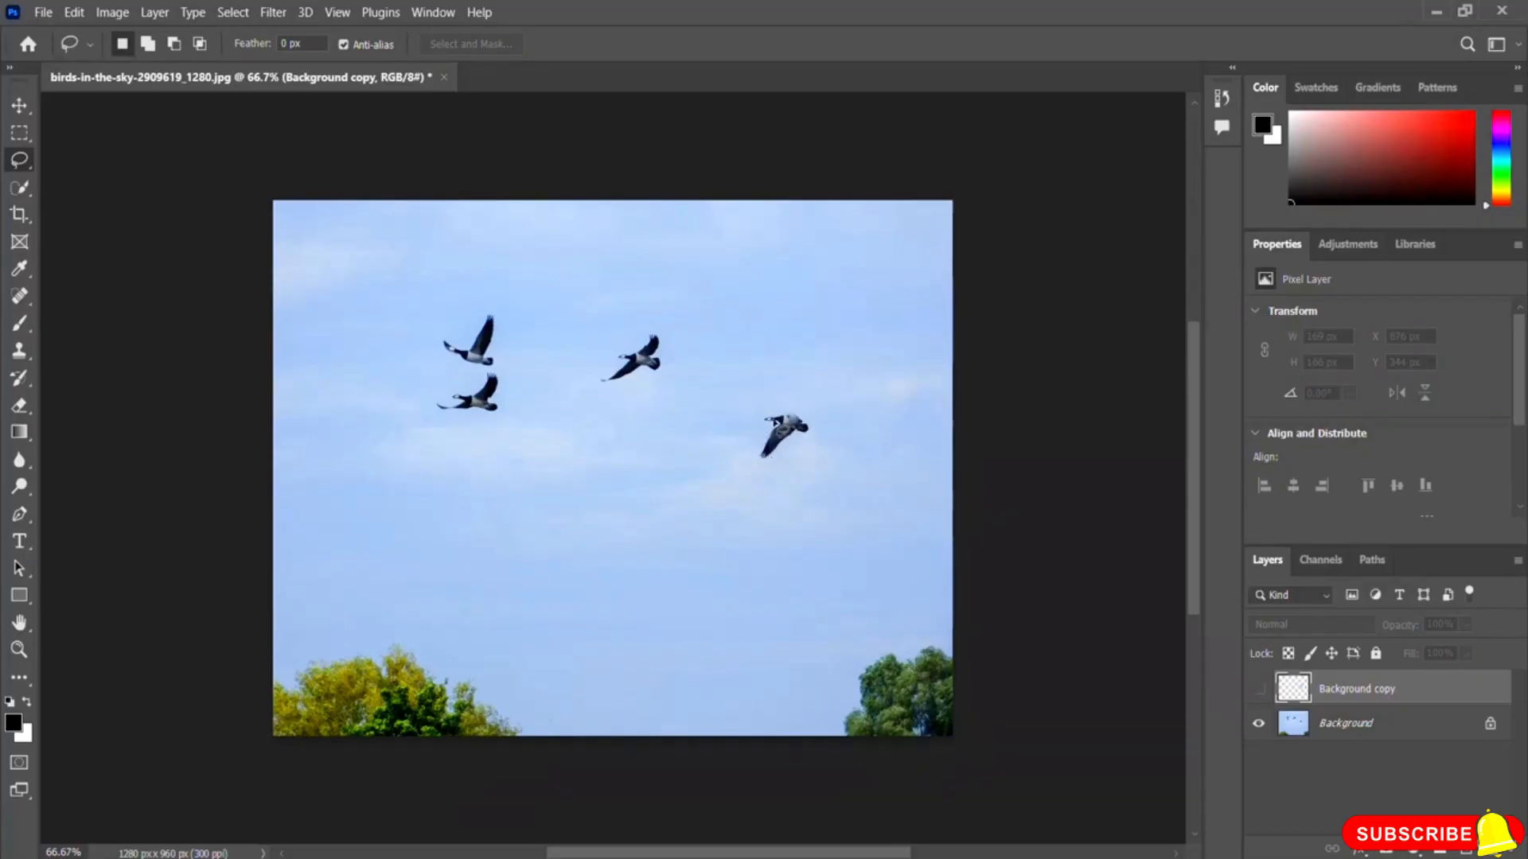
click(1261, 689)
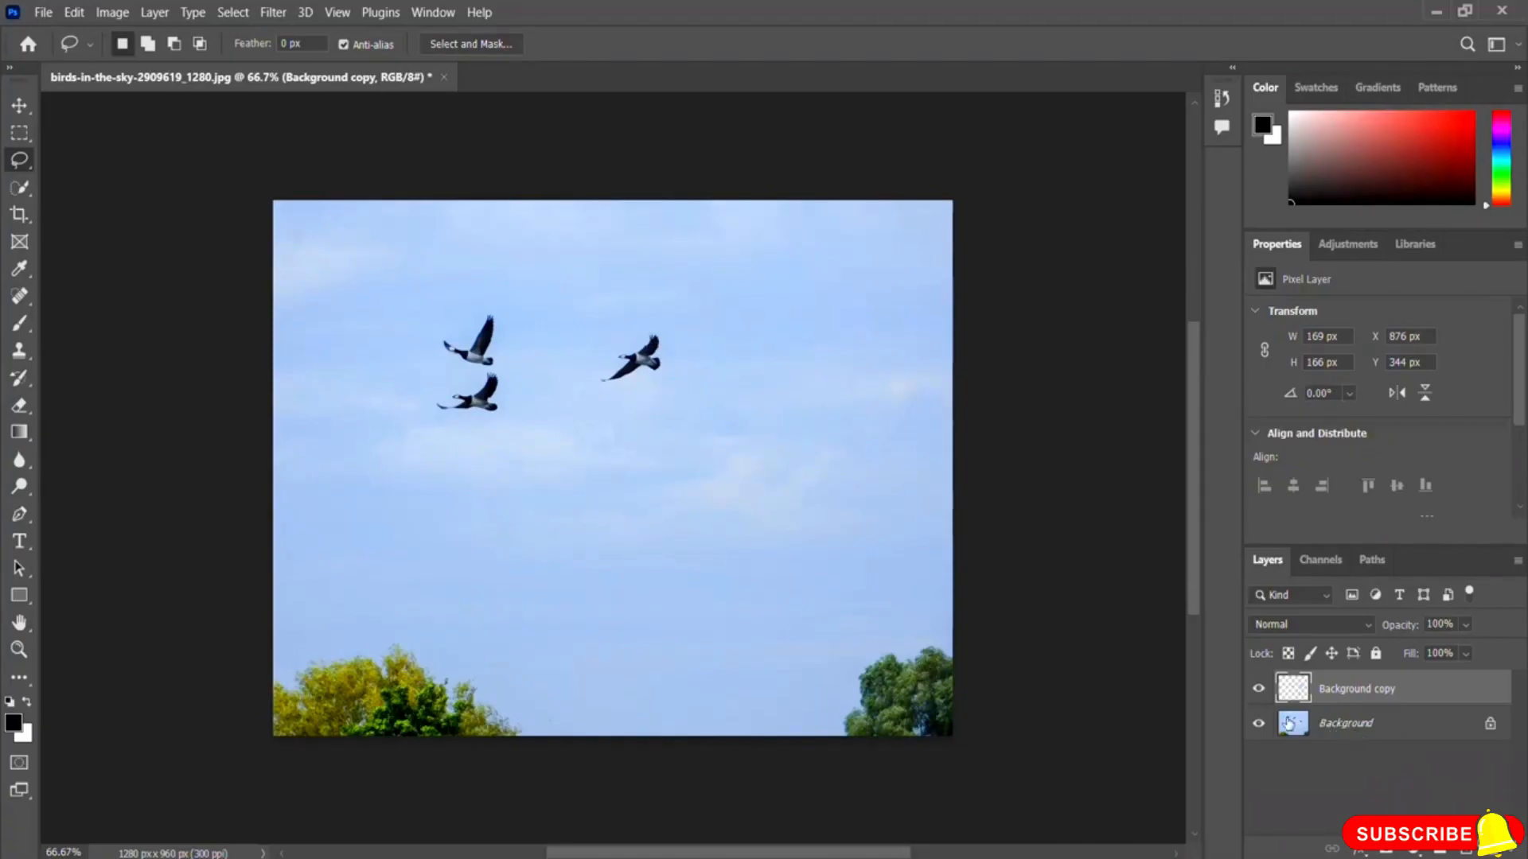
Step: On the Background layer, lasso the middle bird, remove it with Content-Aware Fill, and deselect
click(1346, 733)
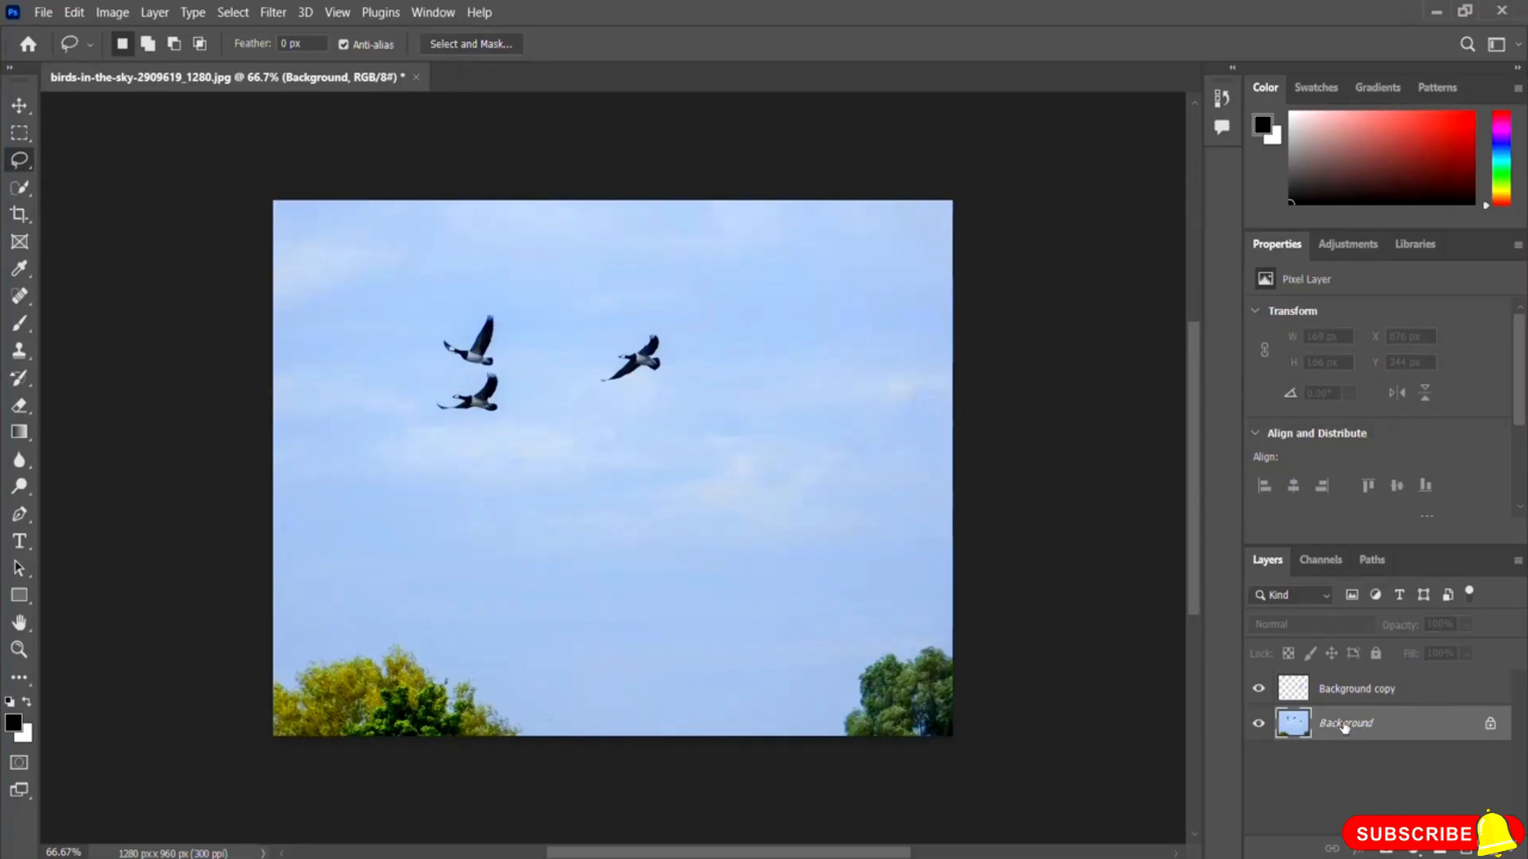
mouse_move(645, 317)
mouse_down()
mouse_move(588, 371)
mouse_move(595, 395)
mouse_move(629, 403)
mouse_move(675, 396)
mouse_move(684, 343)
mouse_move(641, 320)
mouse_up()
click(74, 12)
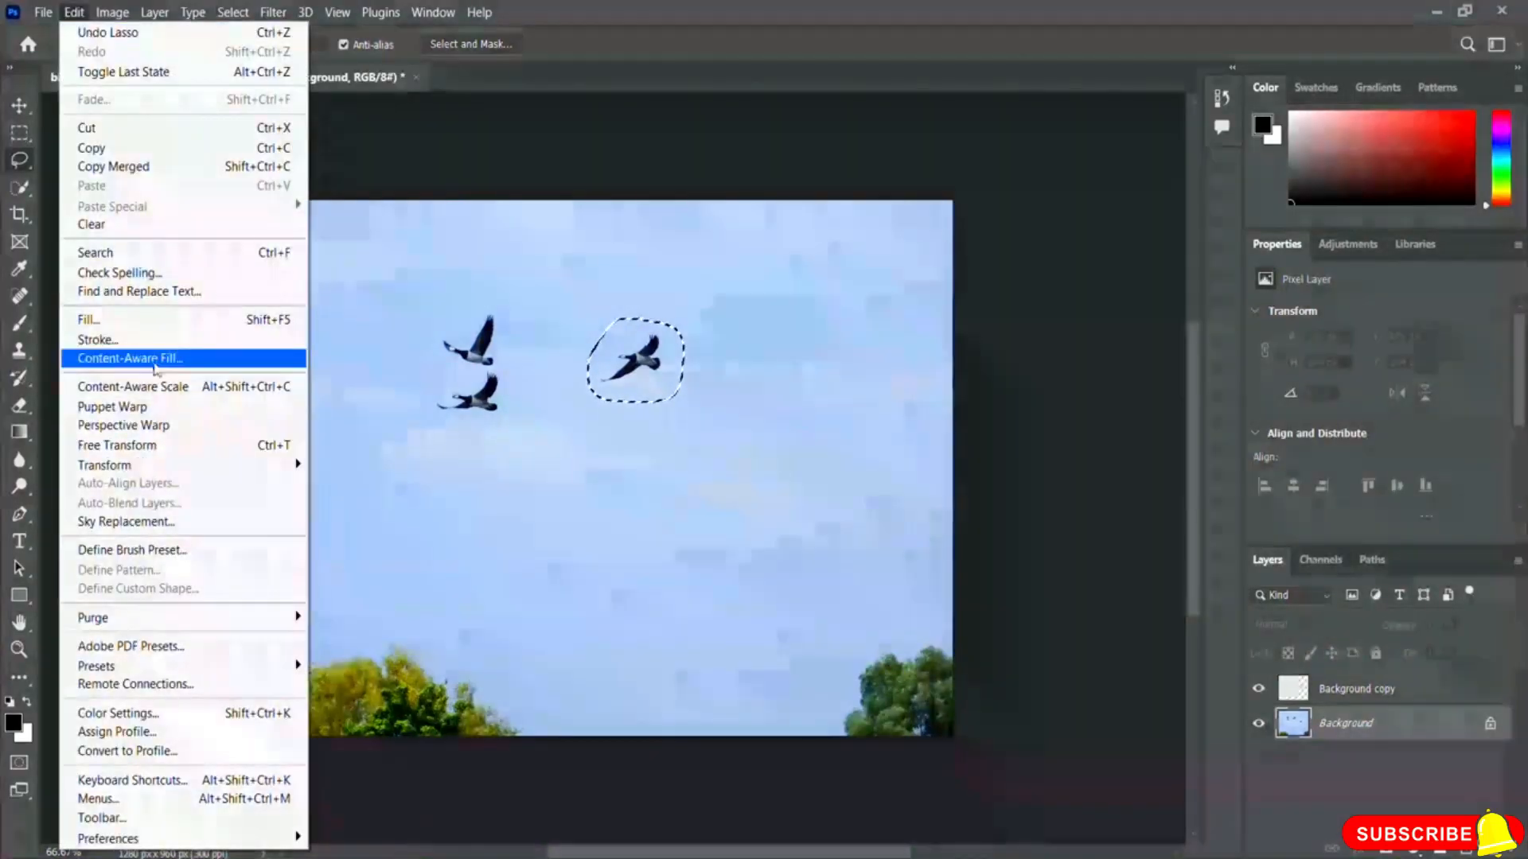
click(192, 359)
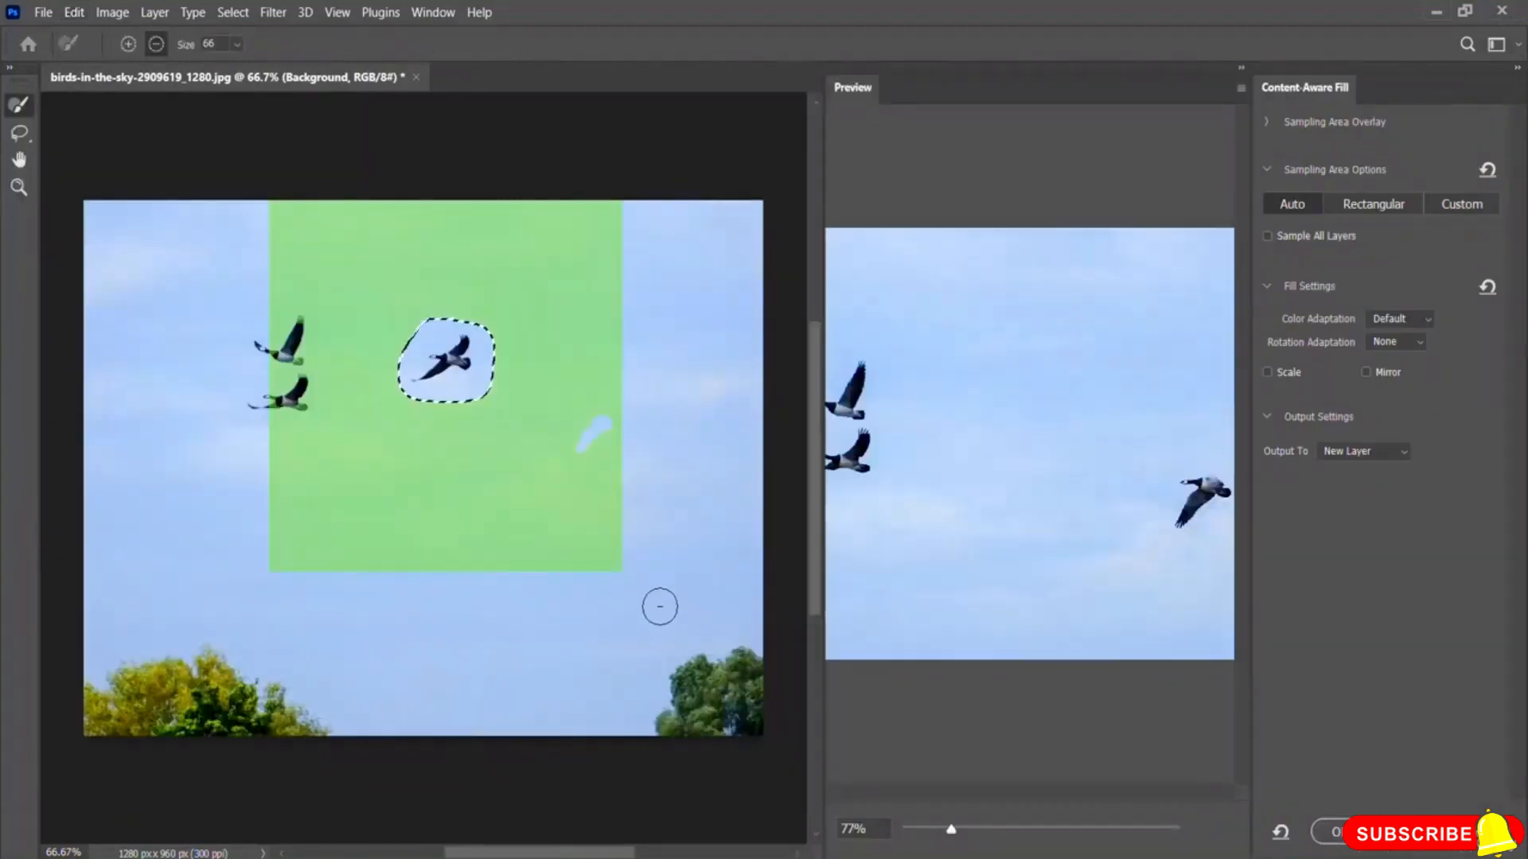
click(1334, 834)
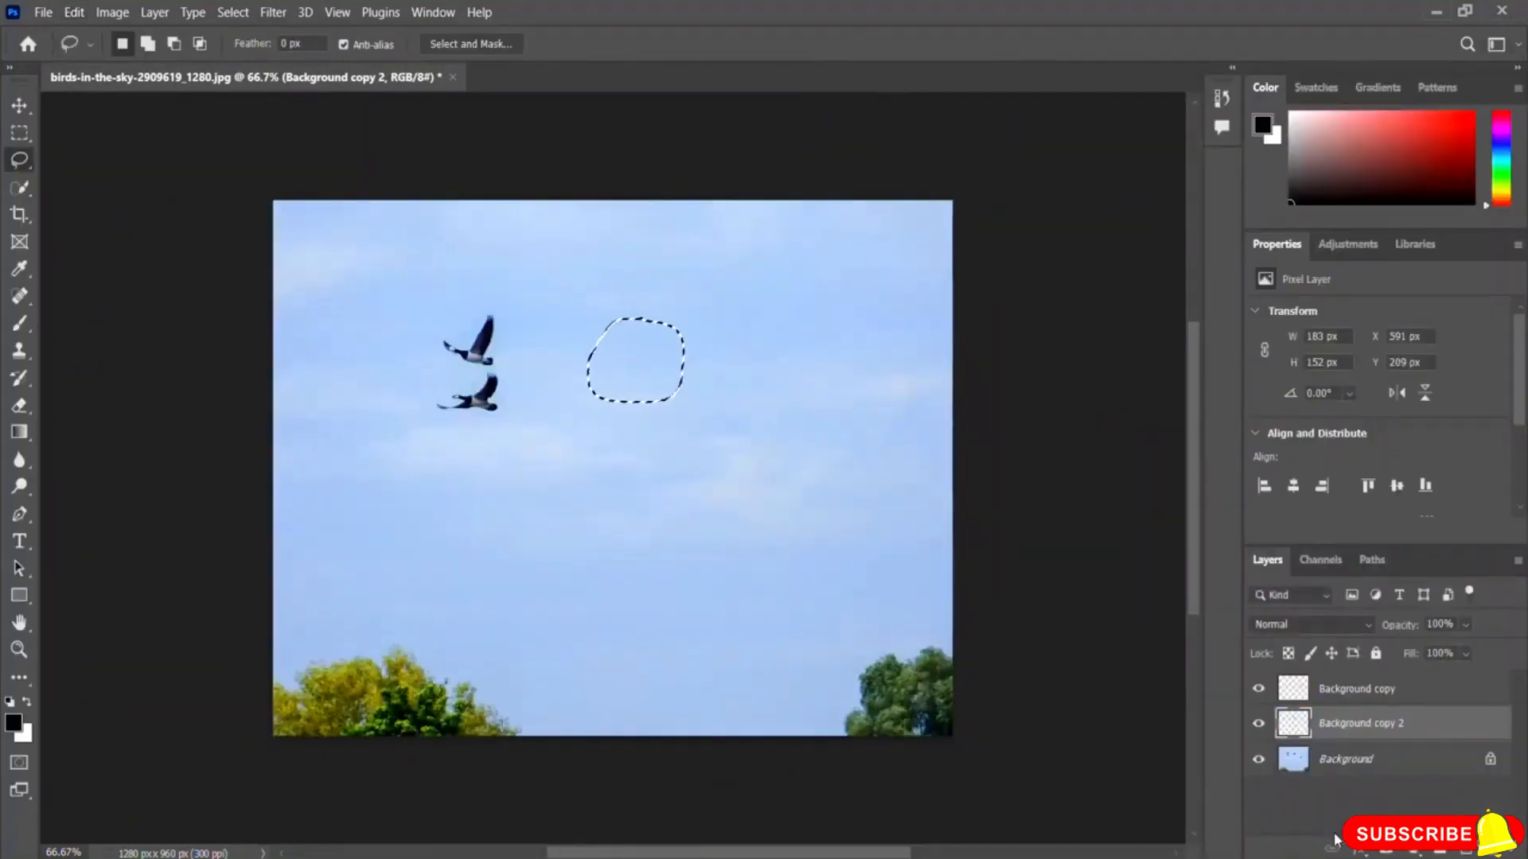
key(ctrl+d)
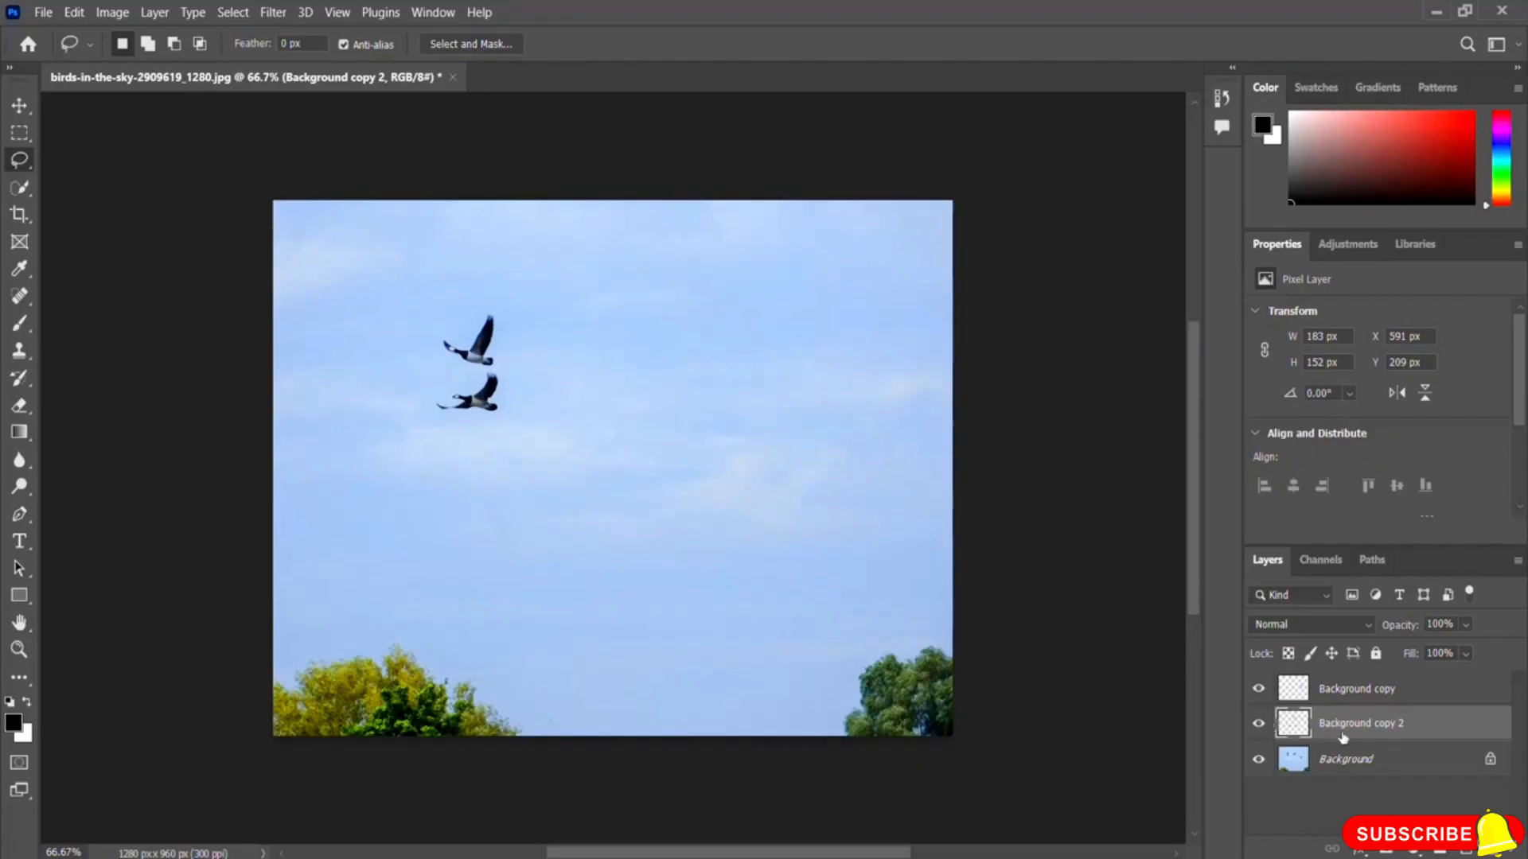
Step: Toggle the visibility of the two fill layers to compare the result with the original
click(1258, 724)
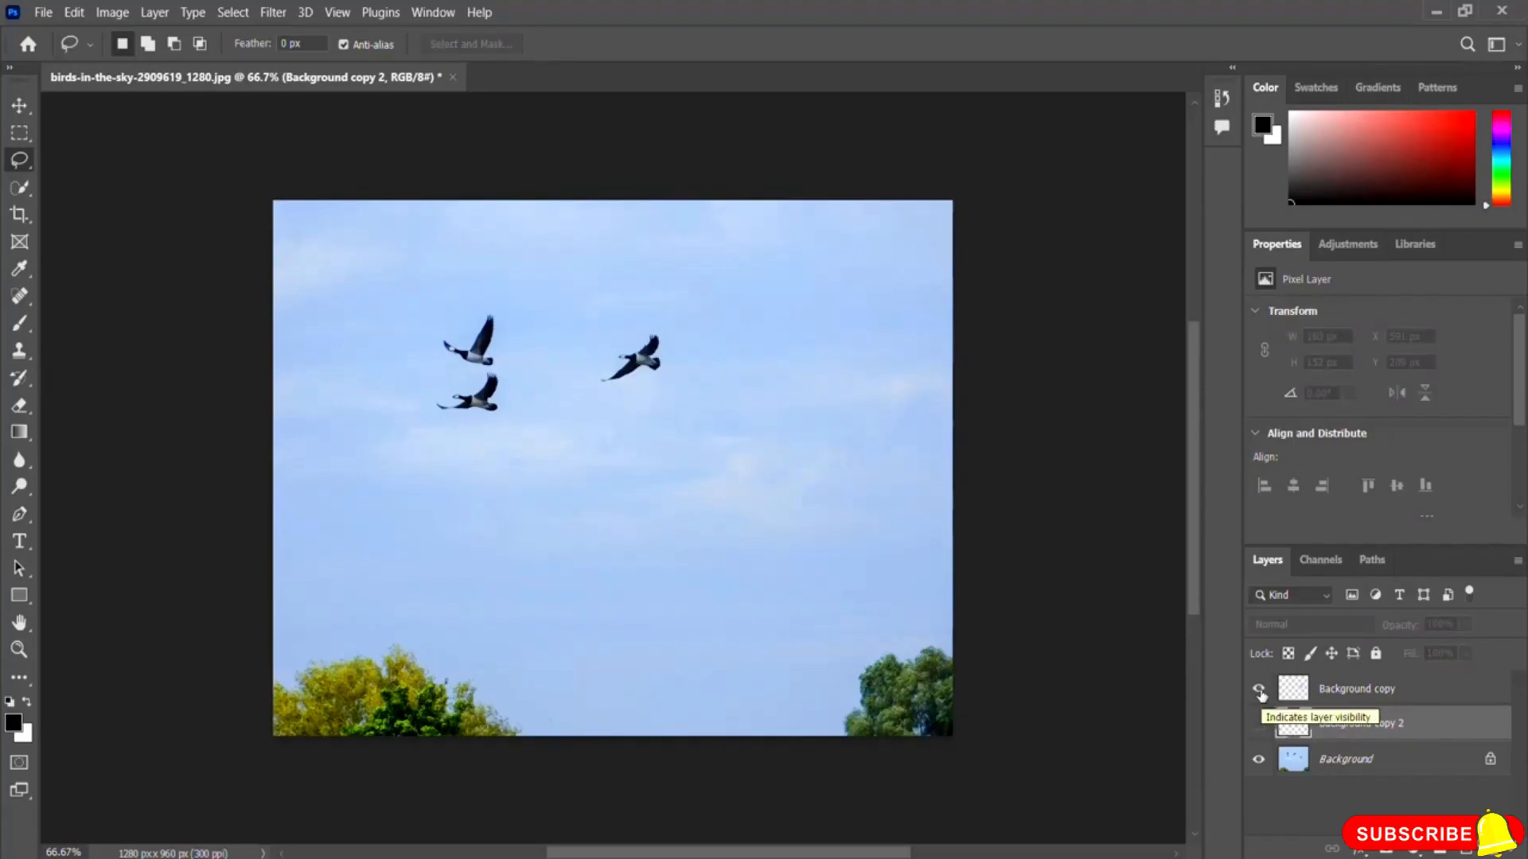
click(1258, 690)
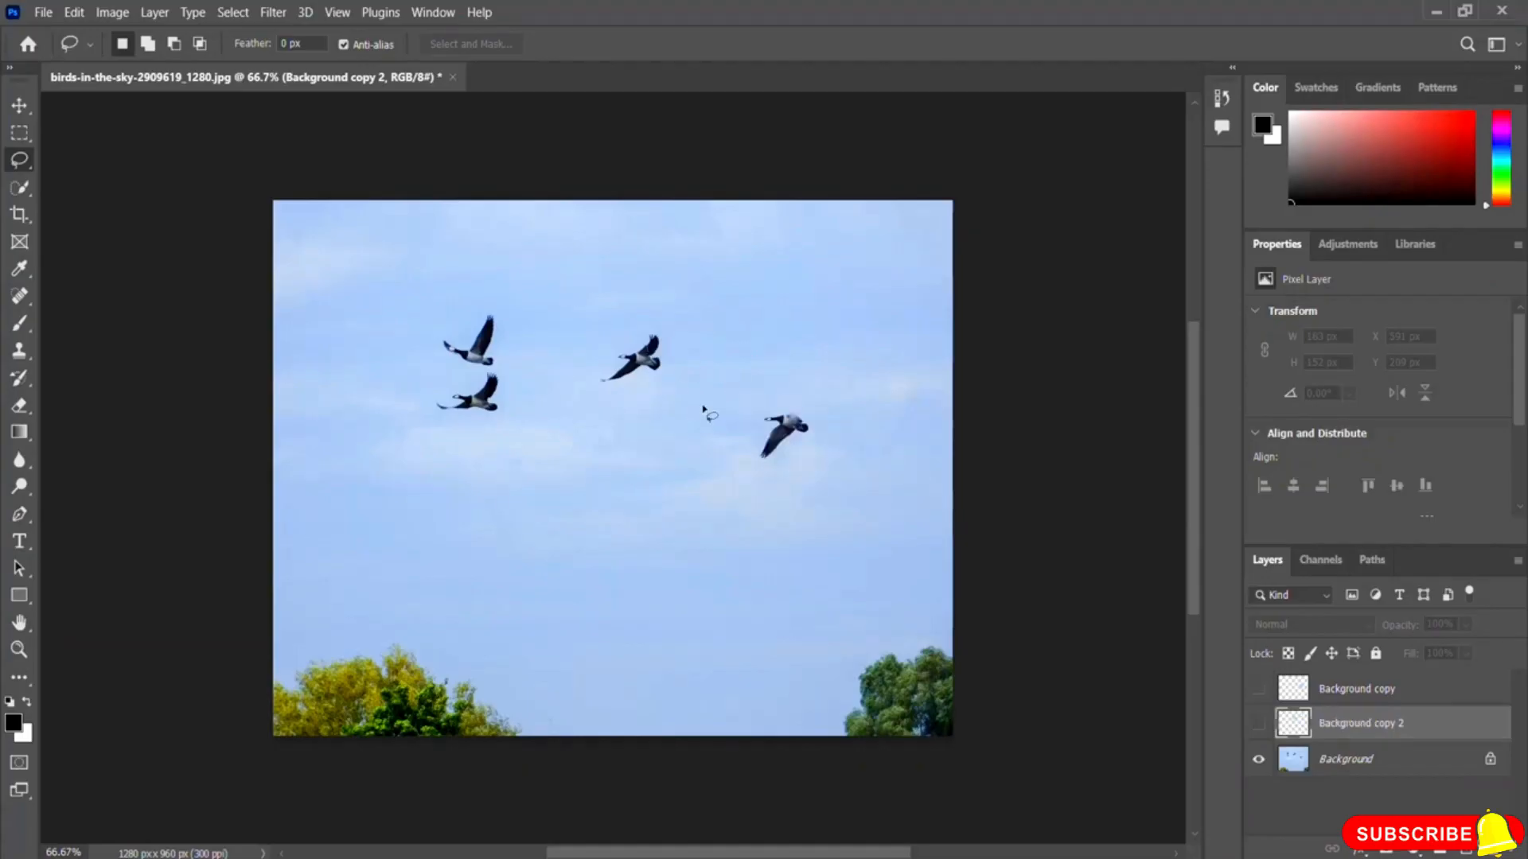
click(1258, 689)
click(1259, 723)
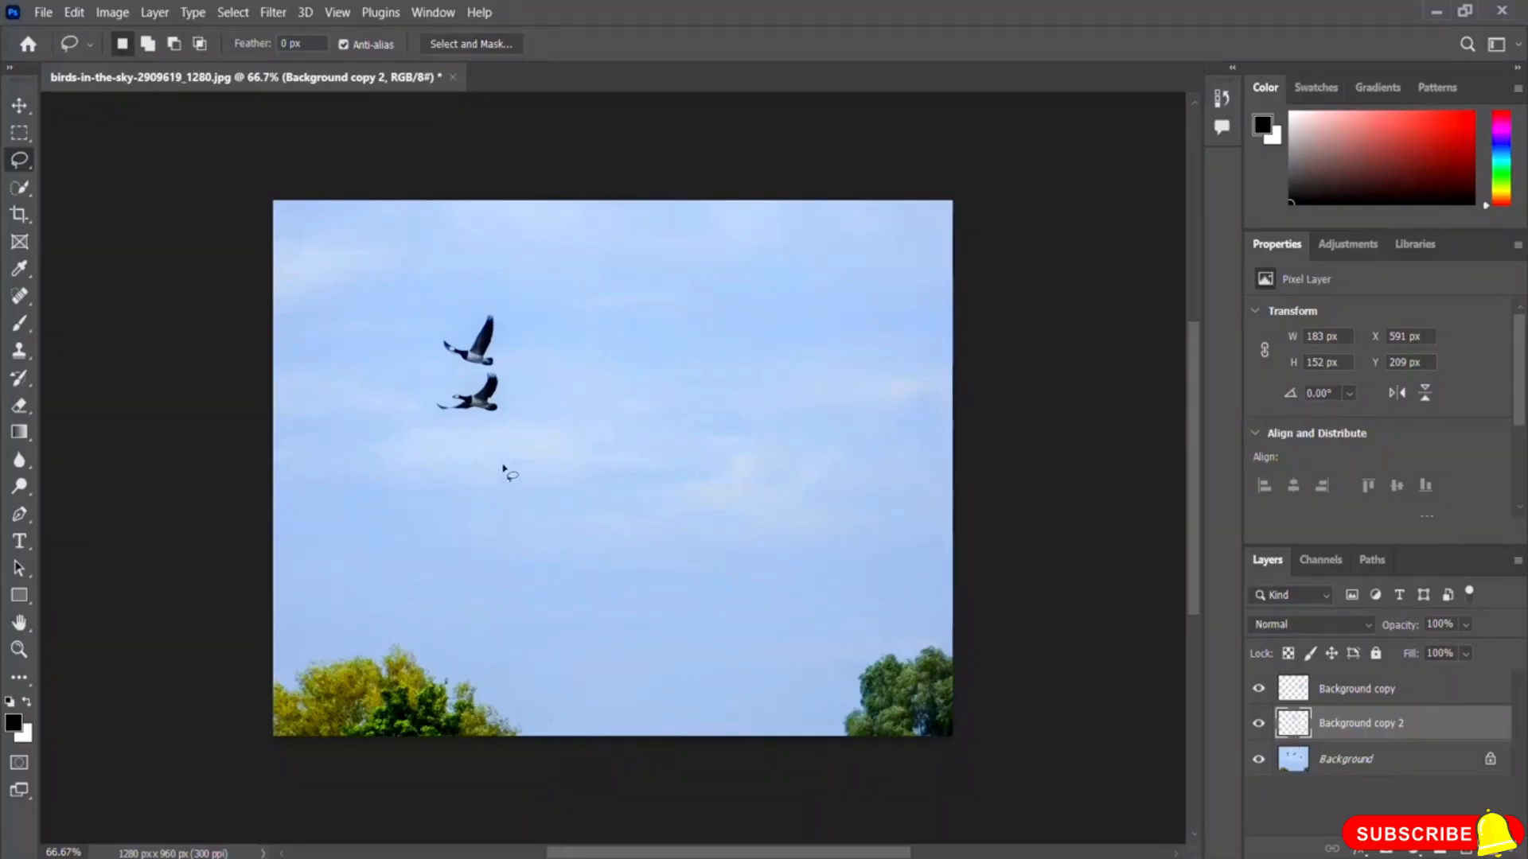
Step: On the Background layer, lasso the two left birds together, remove them with Content-Aware Fill, and deselect
click(1362, 764)
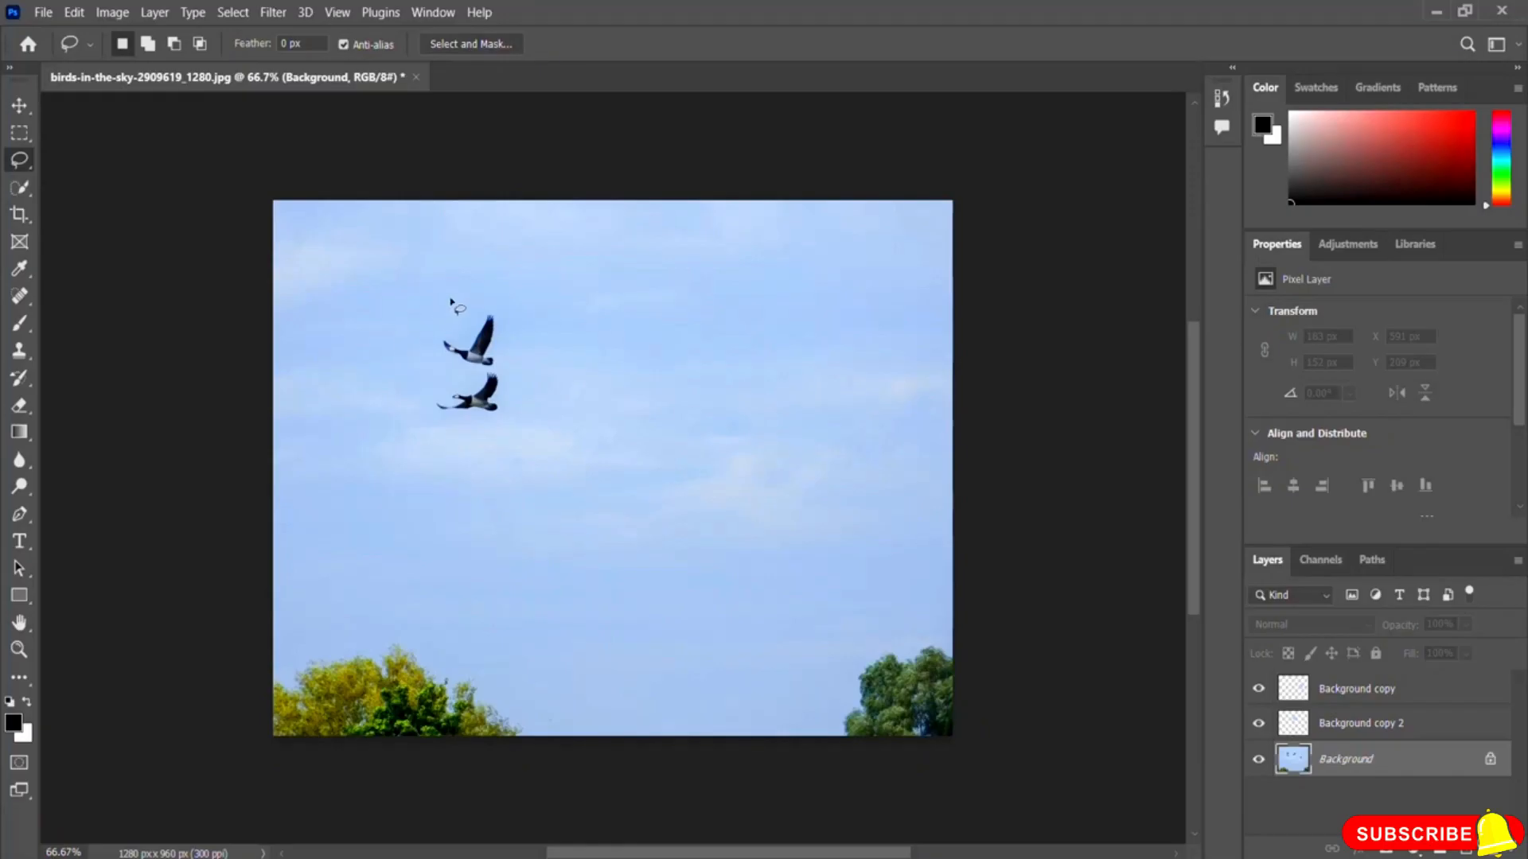
mouse_move(458, 294)
mouse_down()
mouse_move(424, 394)
mouse_move(482, 422)
mouse_move(516, 400)
mouse_move(510, 346)
mouse_move(457, 295)
mouse_up()
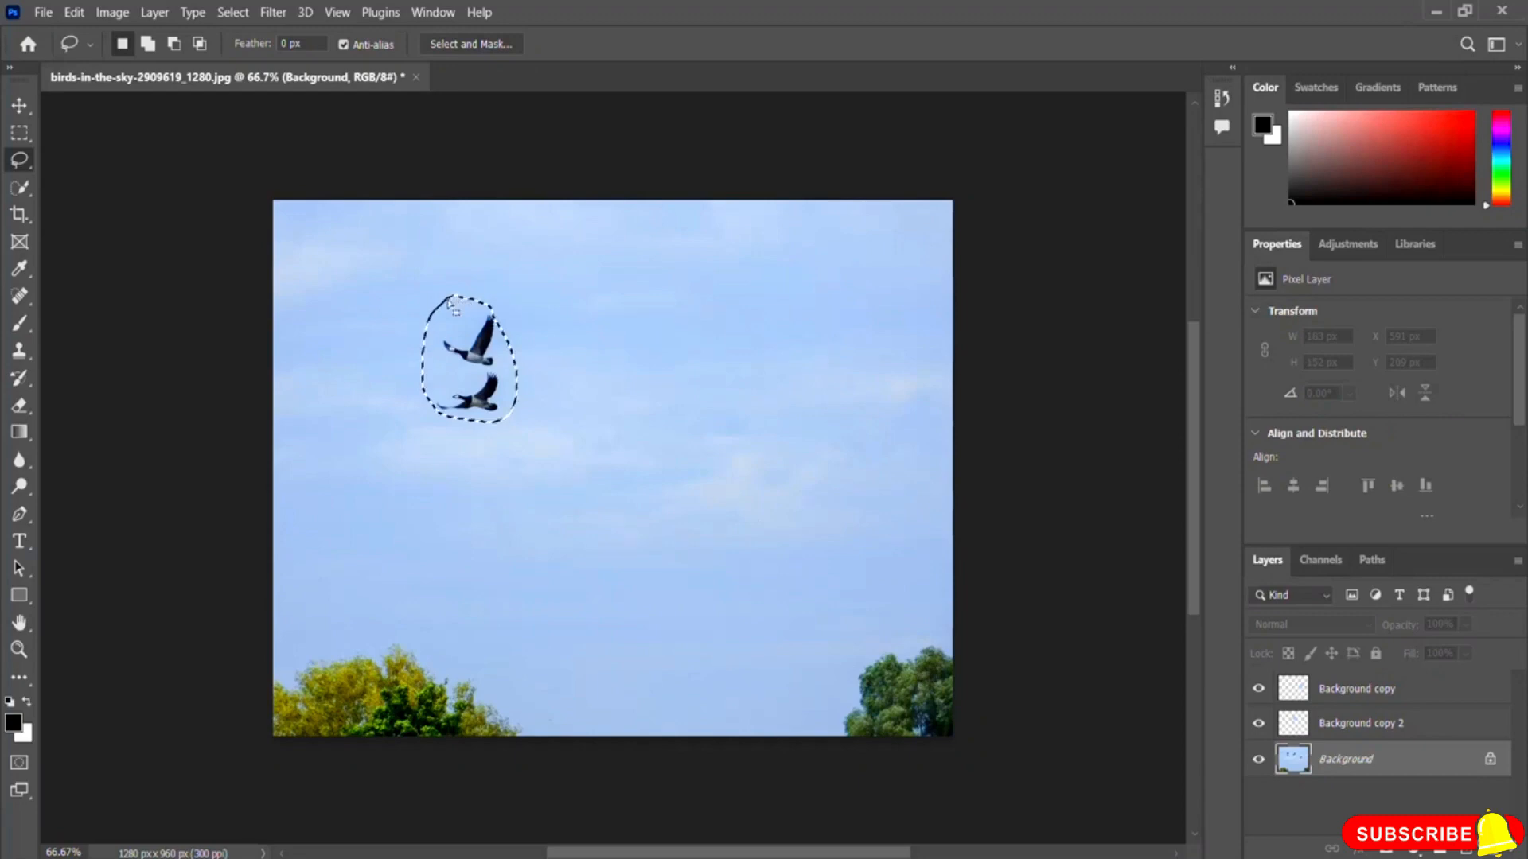
click(74, 12)
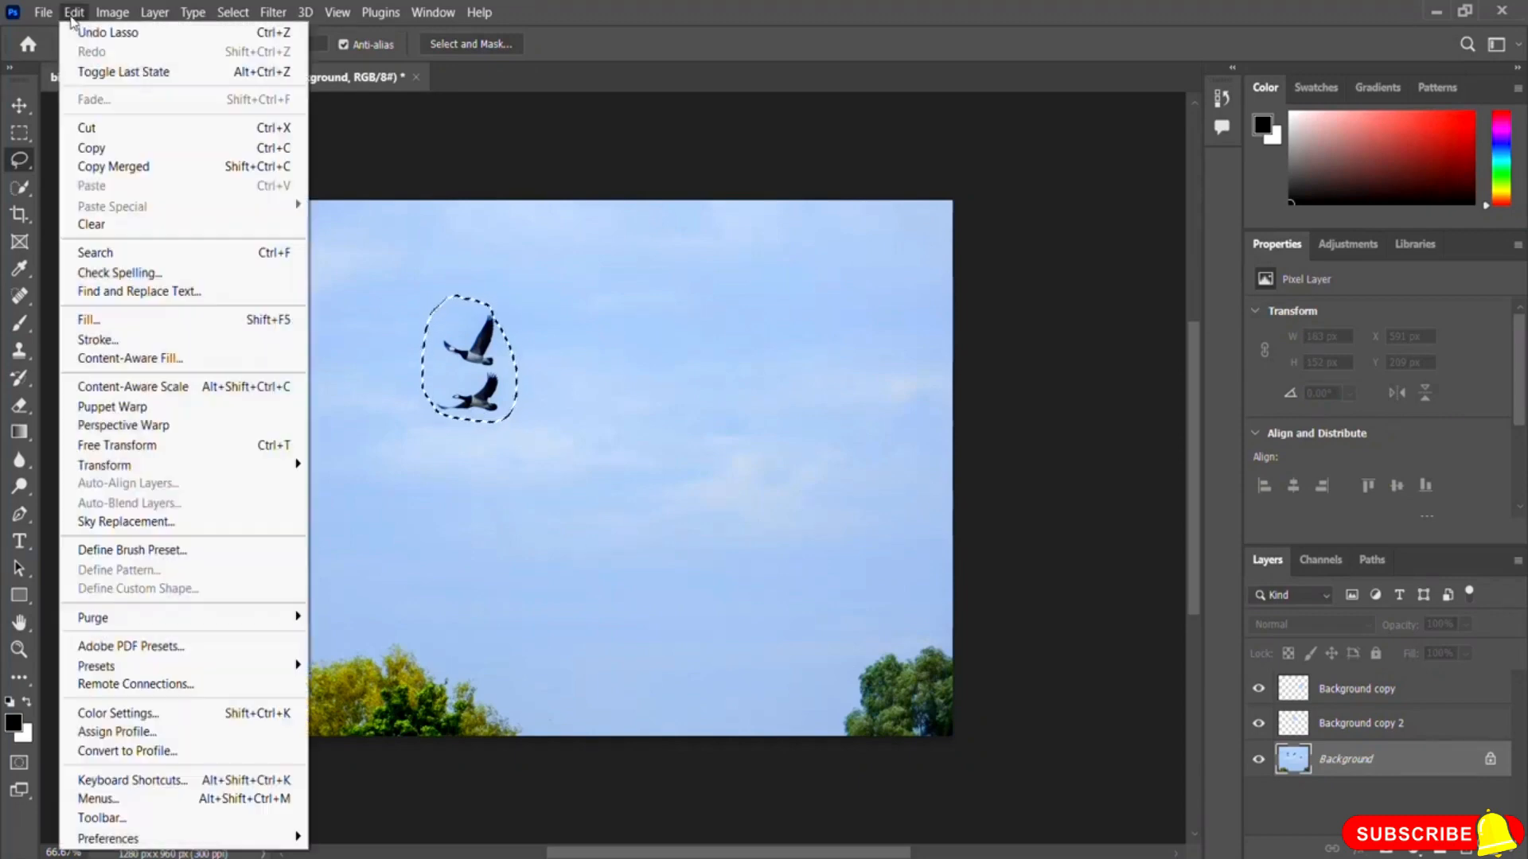
click(130, 358)
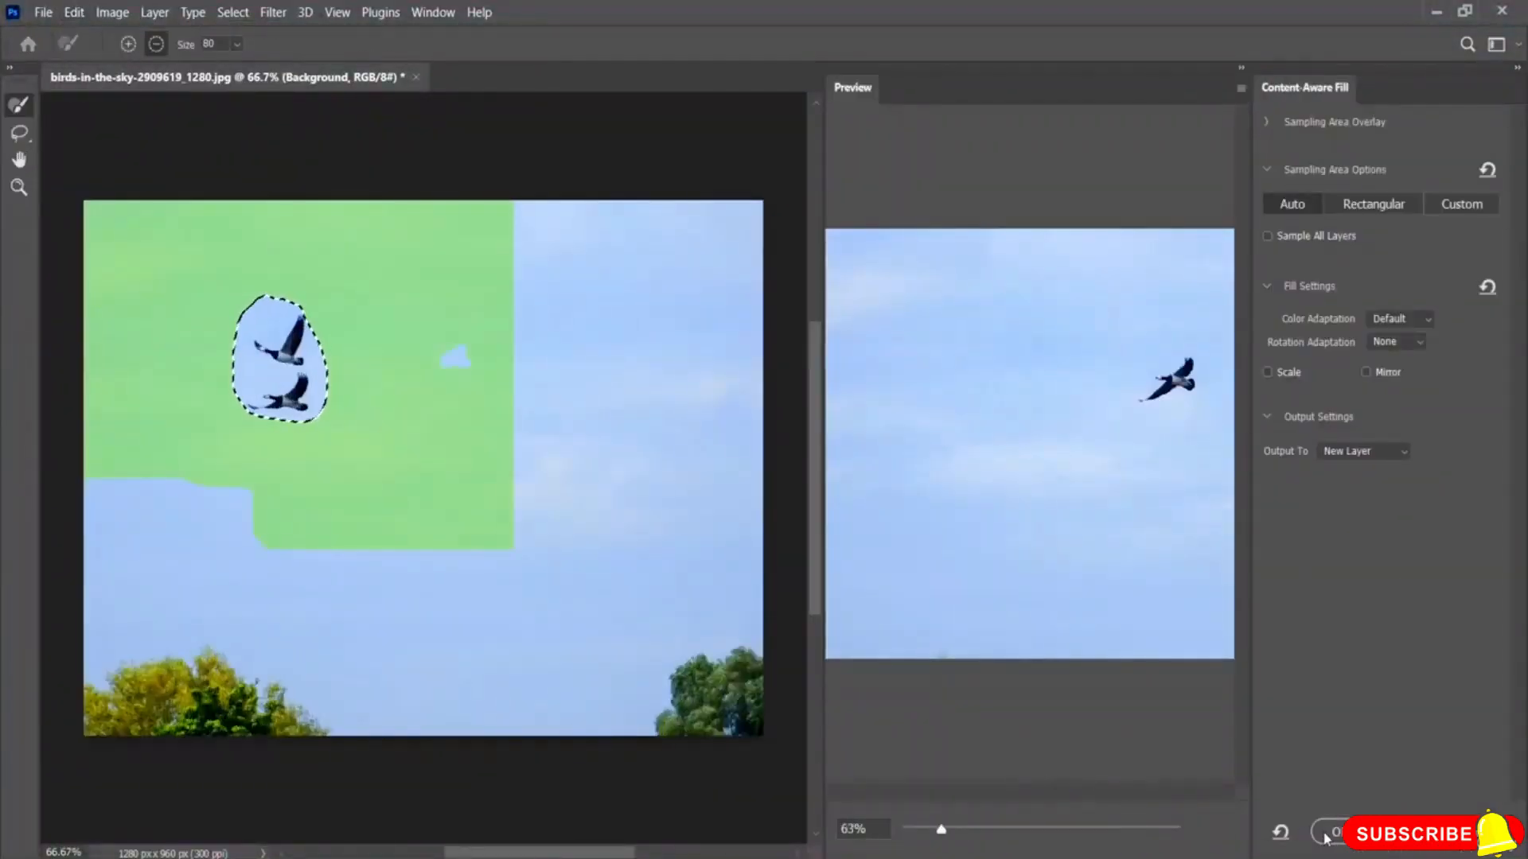
click(1326, 834)
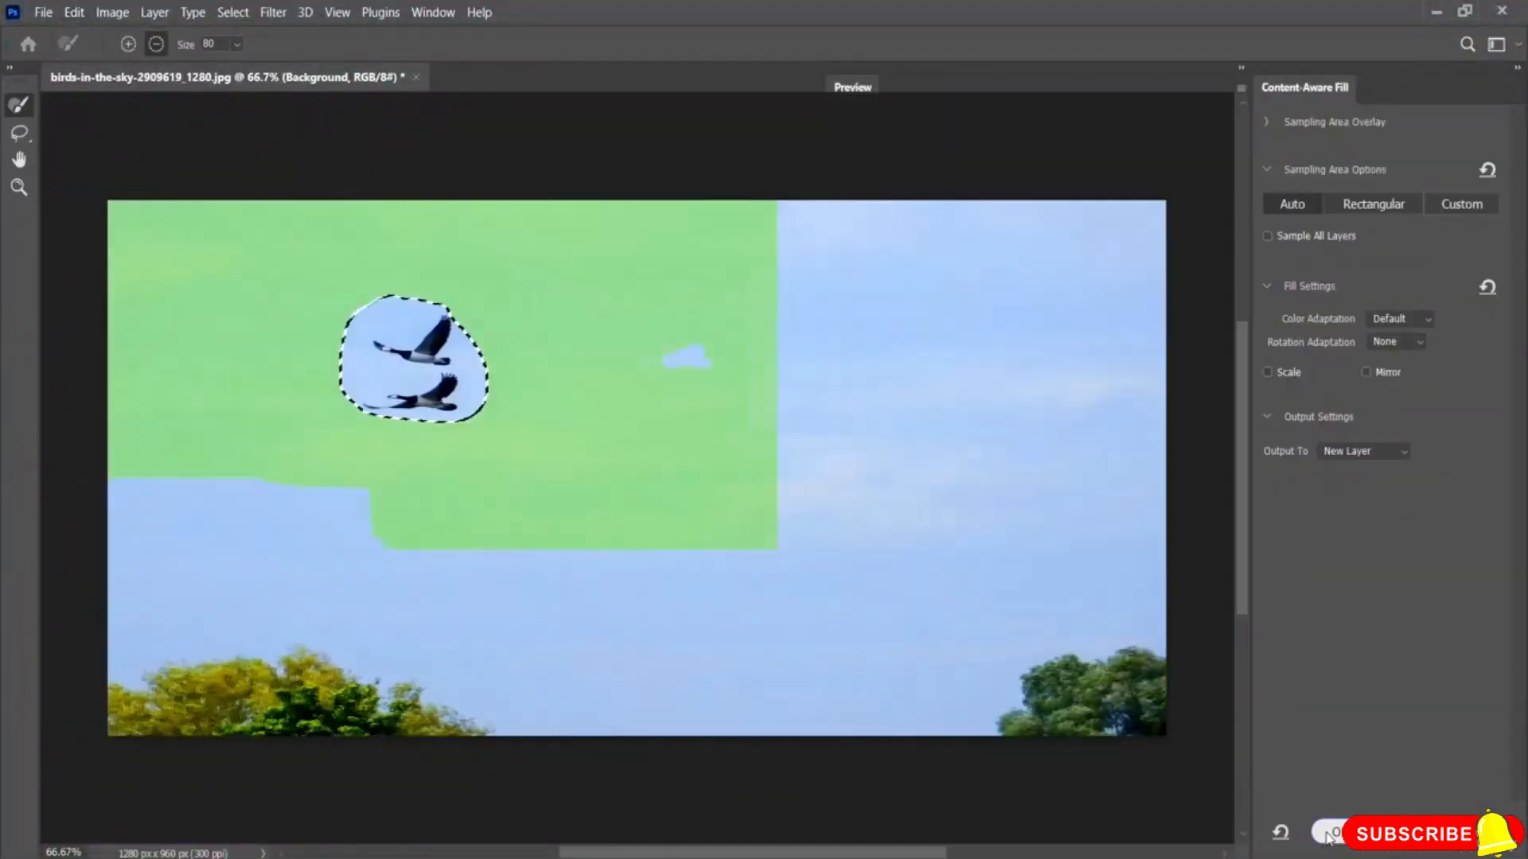
key(ctrl+d)
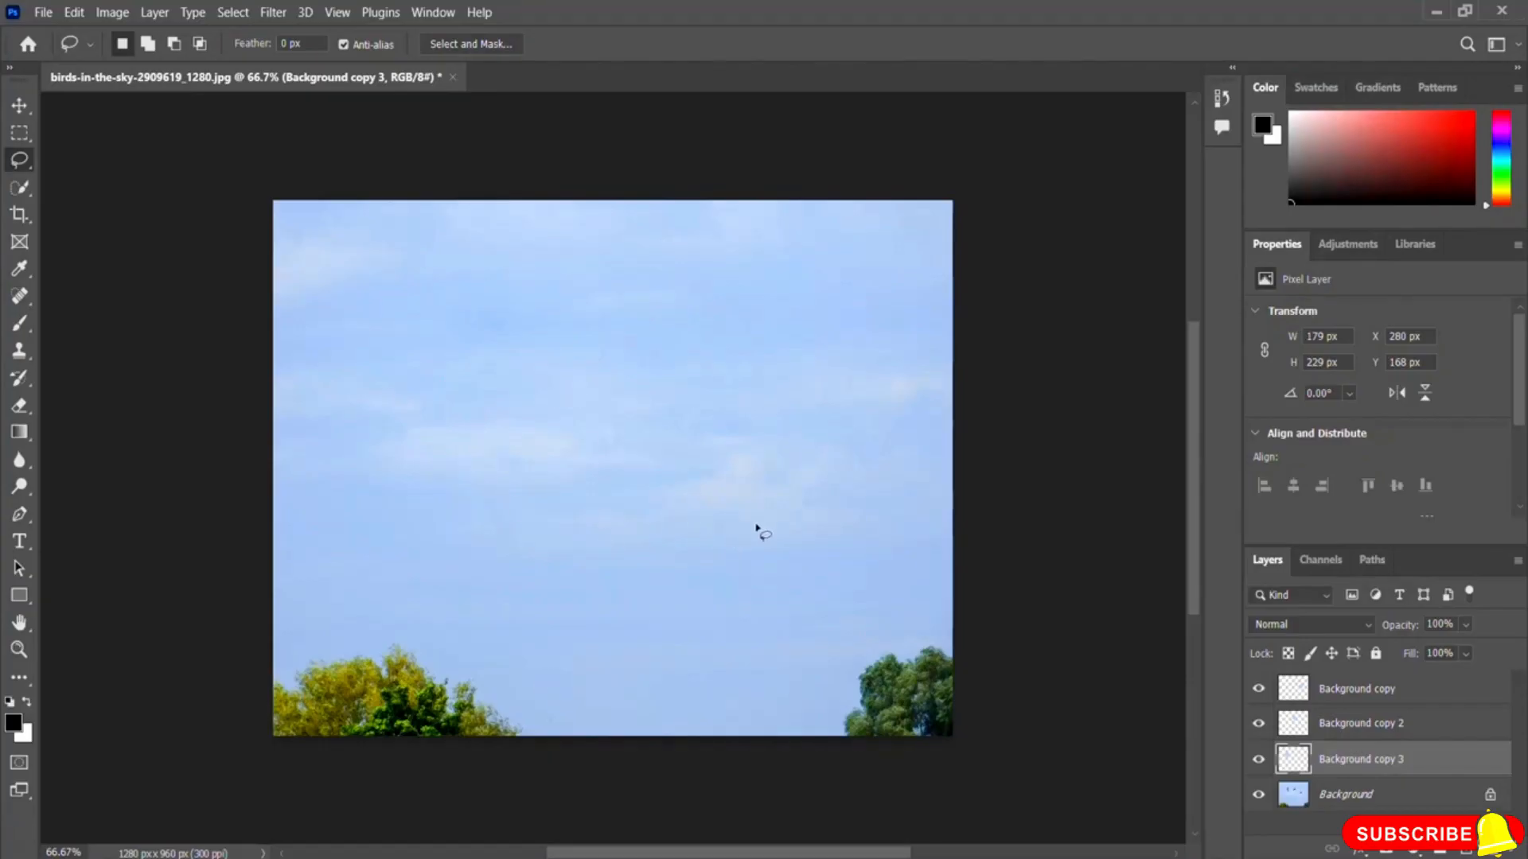
Step: Toggle the visibility of all three fill layers to compare the empty sky with the original
click(1258, 759)
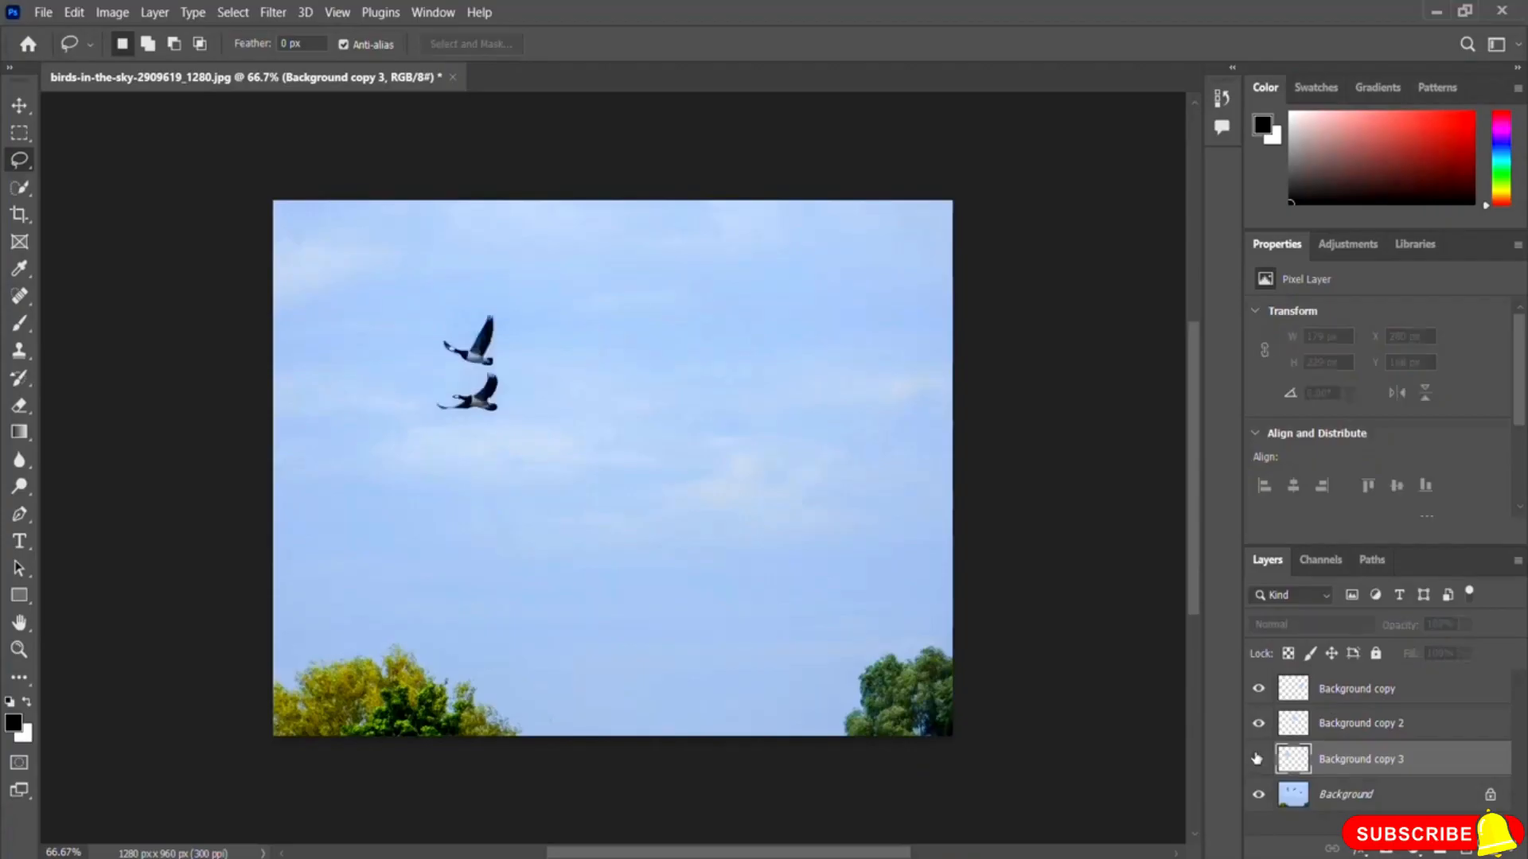
click(1258, 723)
click(1257, 689)
click(1257, 688)
click(1258, 723)
click(1258, 758)
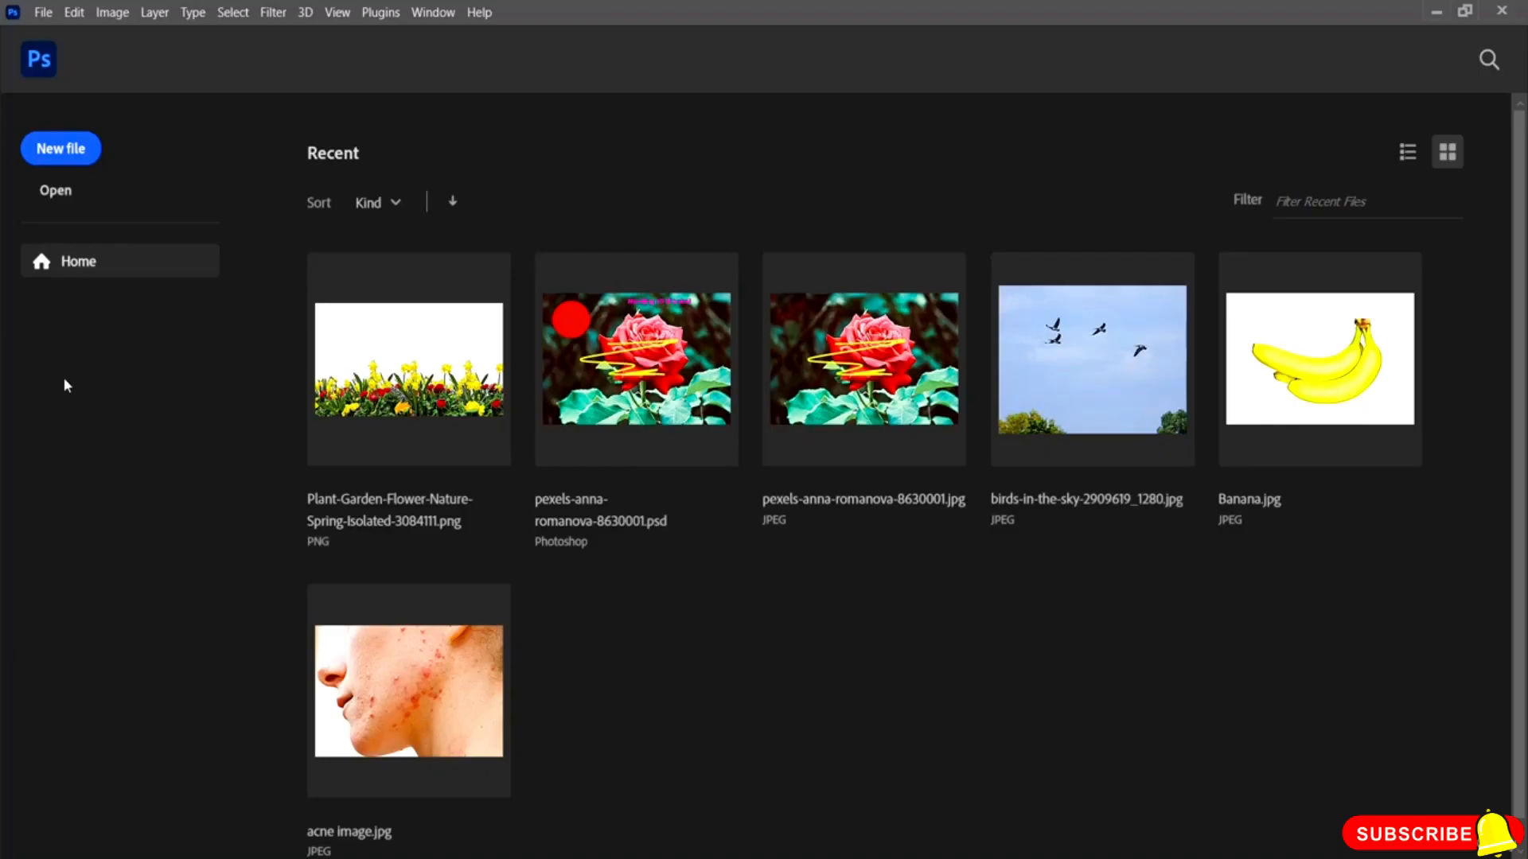
Step: Open the image pexels-alexy-almond-3756506 from the same resource folder
click(56, 193)
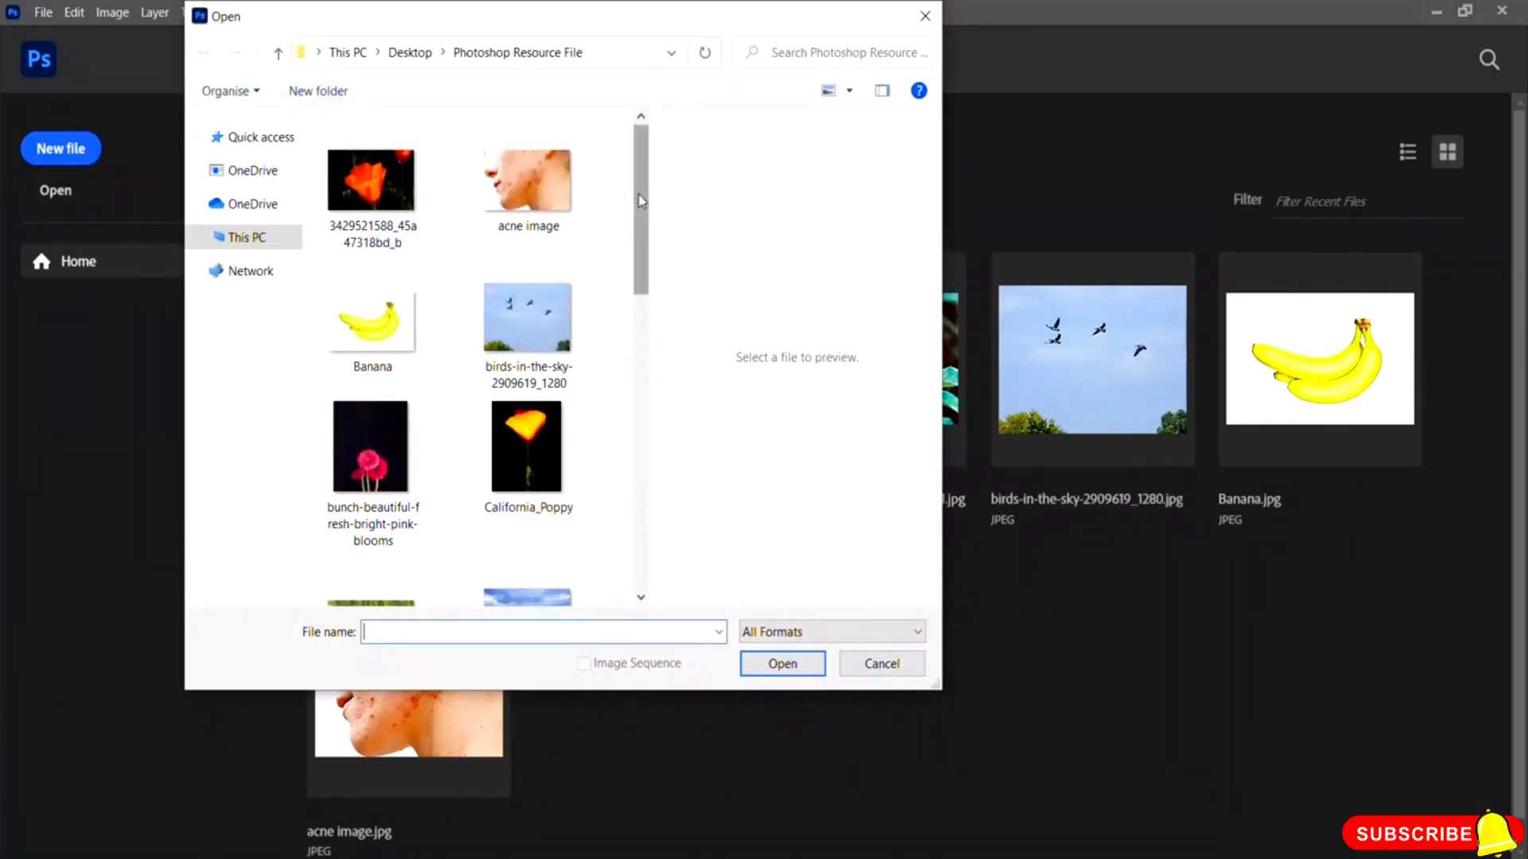
drag(639, 194, 661, 324)
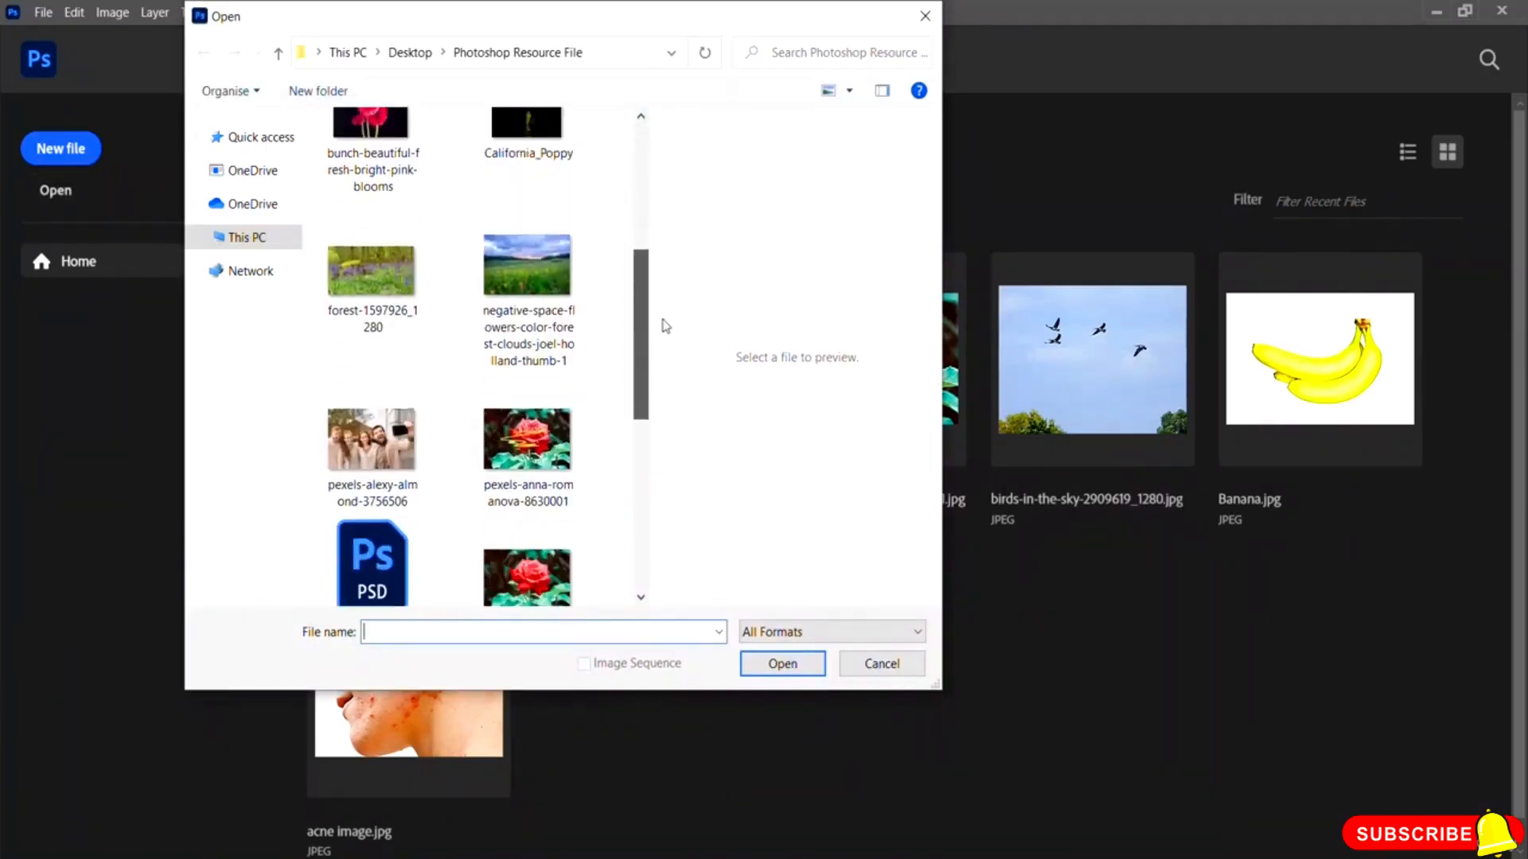
click(353, 426)
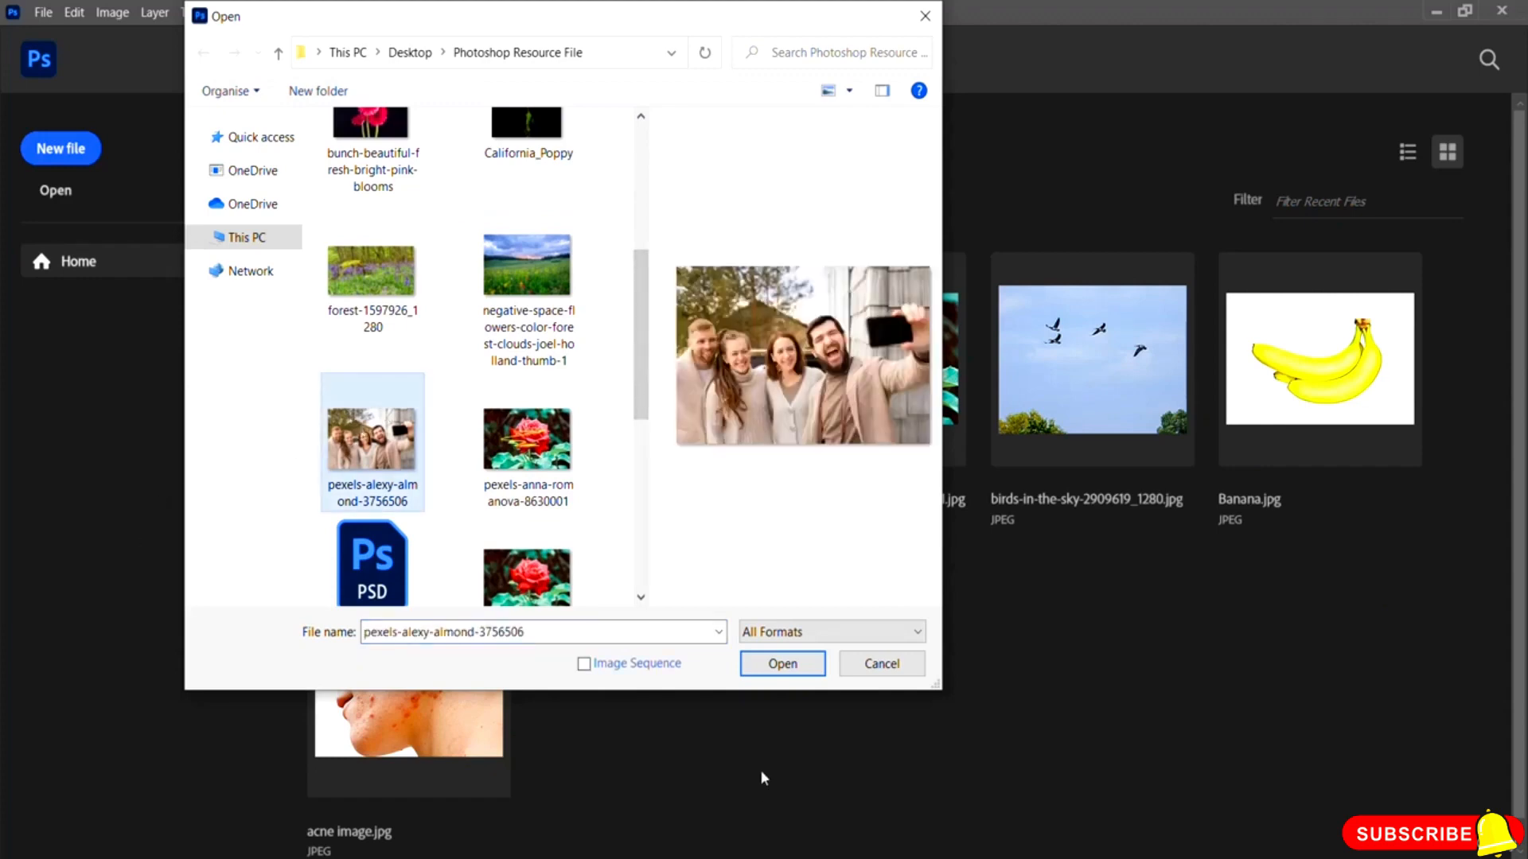
click(780, 667)
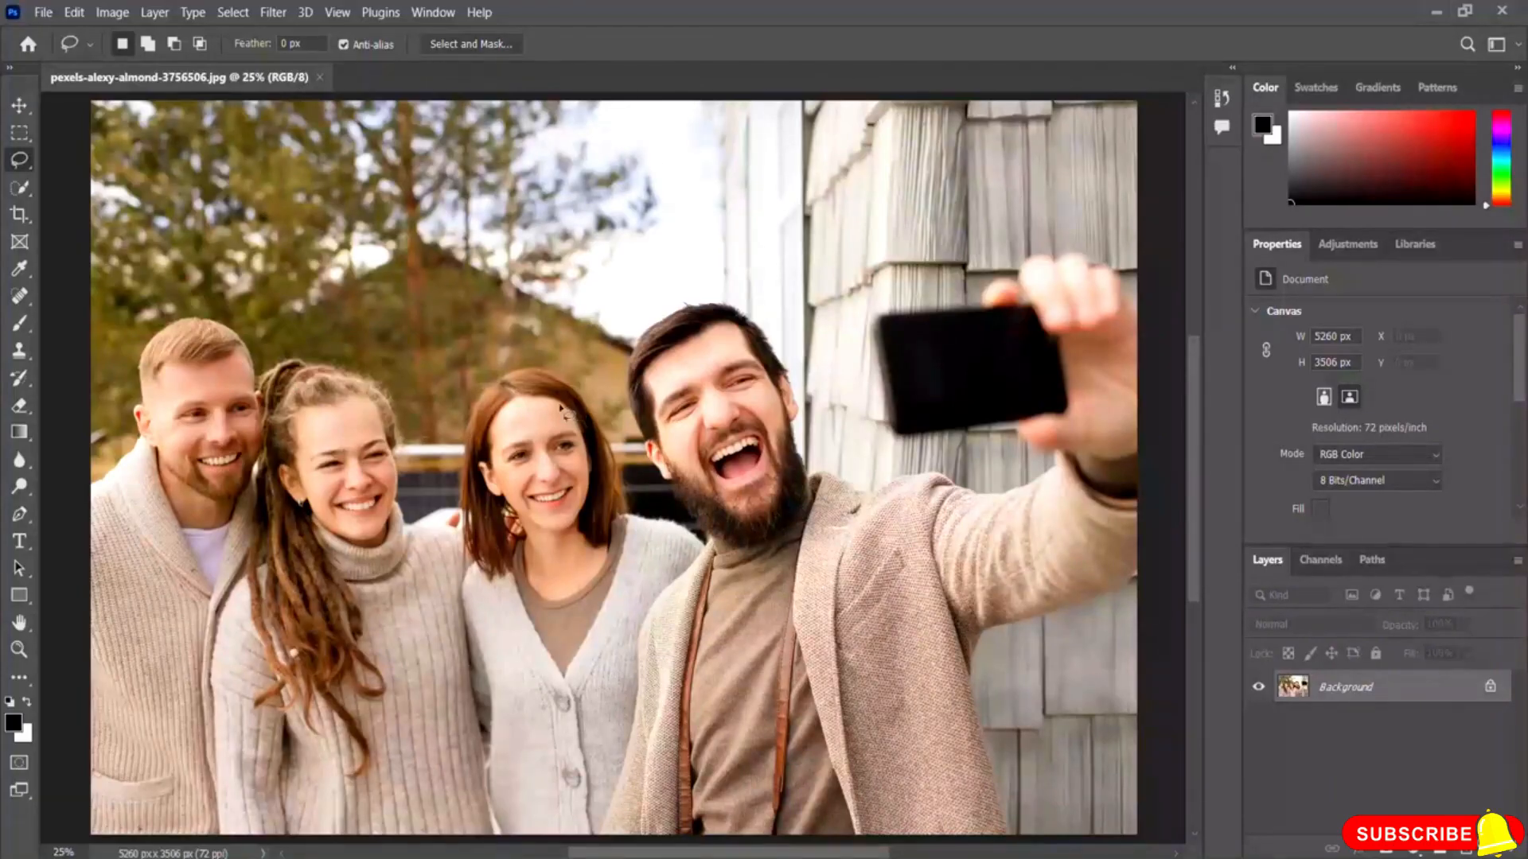
Step: Select the face of the woman with red hair using the Polygonal Lasso Tool
right_click(18, 163)
click(85, 163)
right_click(20, 163)
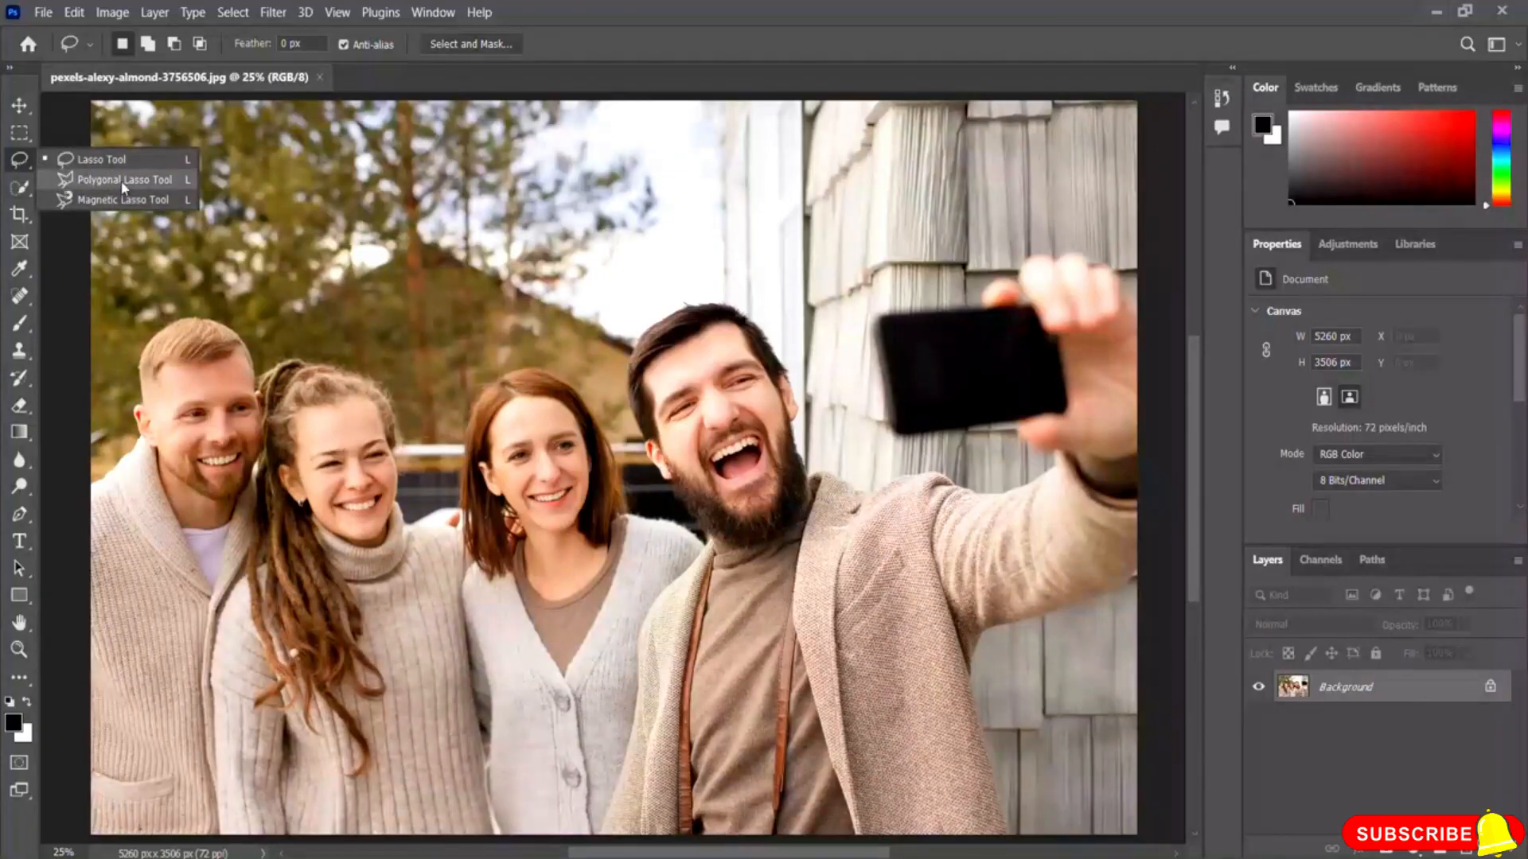
click(125, 181)
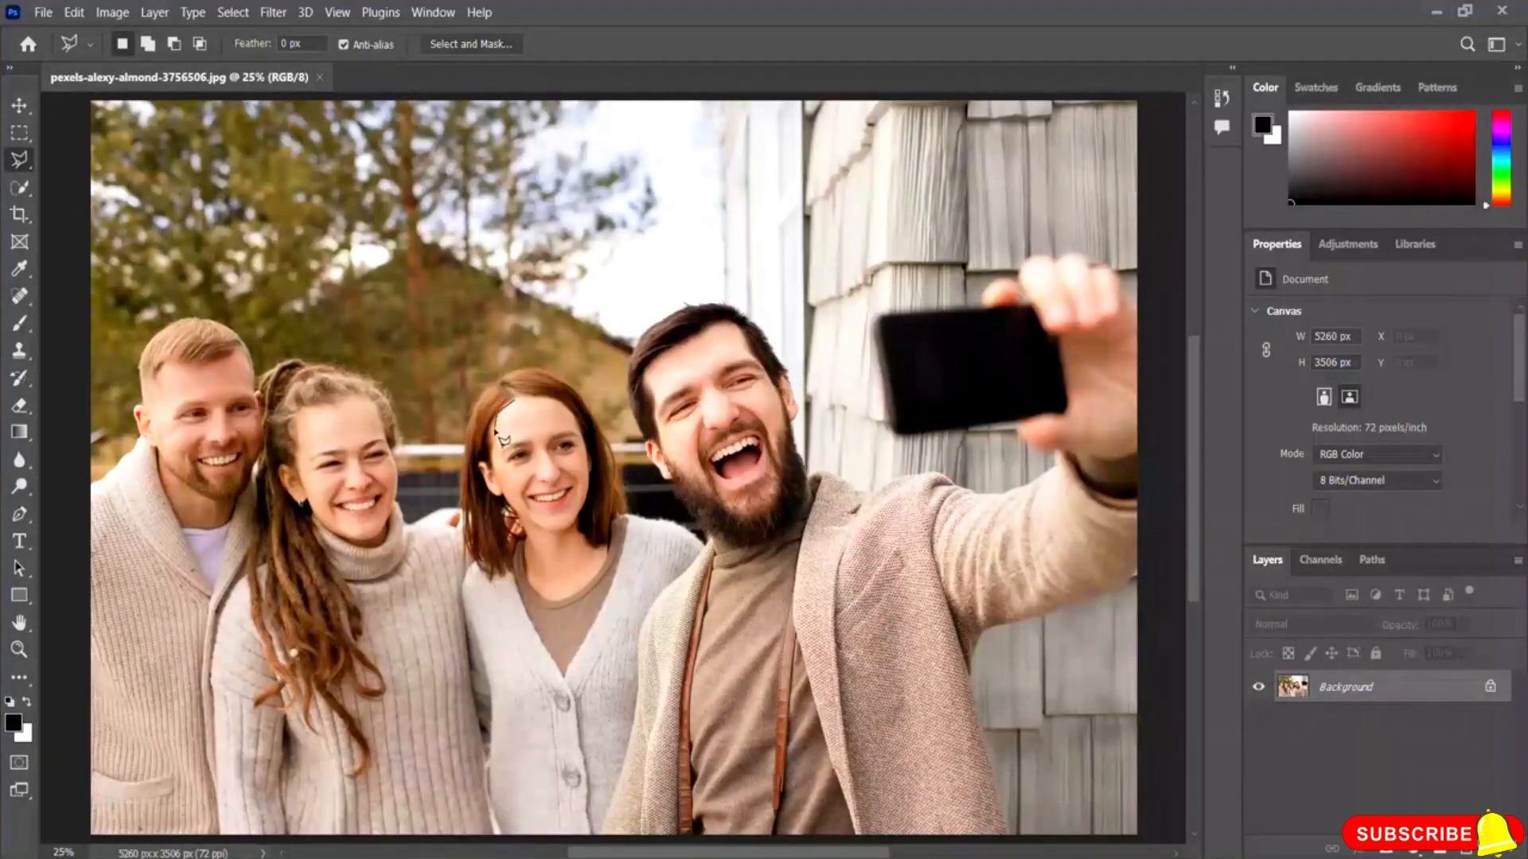
click(497, 481)
click(514, 509)
click(534, 526)
click(560, 533)
click(575, 527)
click(587, 504)
click(591, 478)
click(587, 446)
click(578, 421)
click(567, 407)
click(549, 401)
click(531, 399)
click(516, 403)
Step: Apply a Gaussian Blur with a radius of 20.8 pixels to the selected face
click(273, 14)
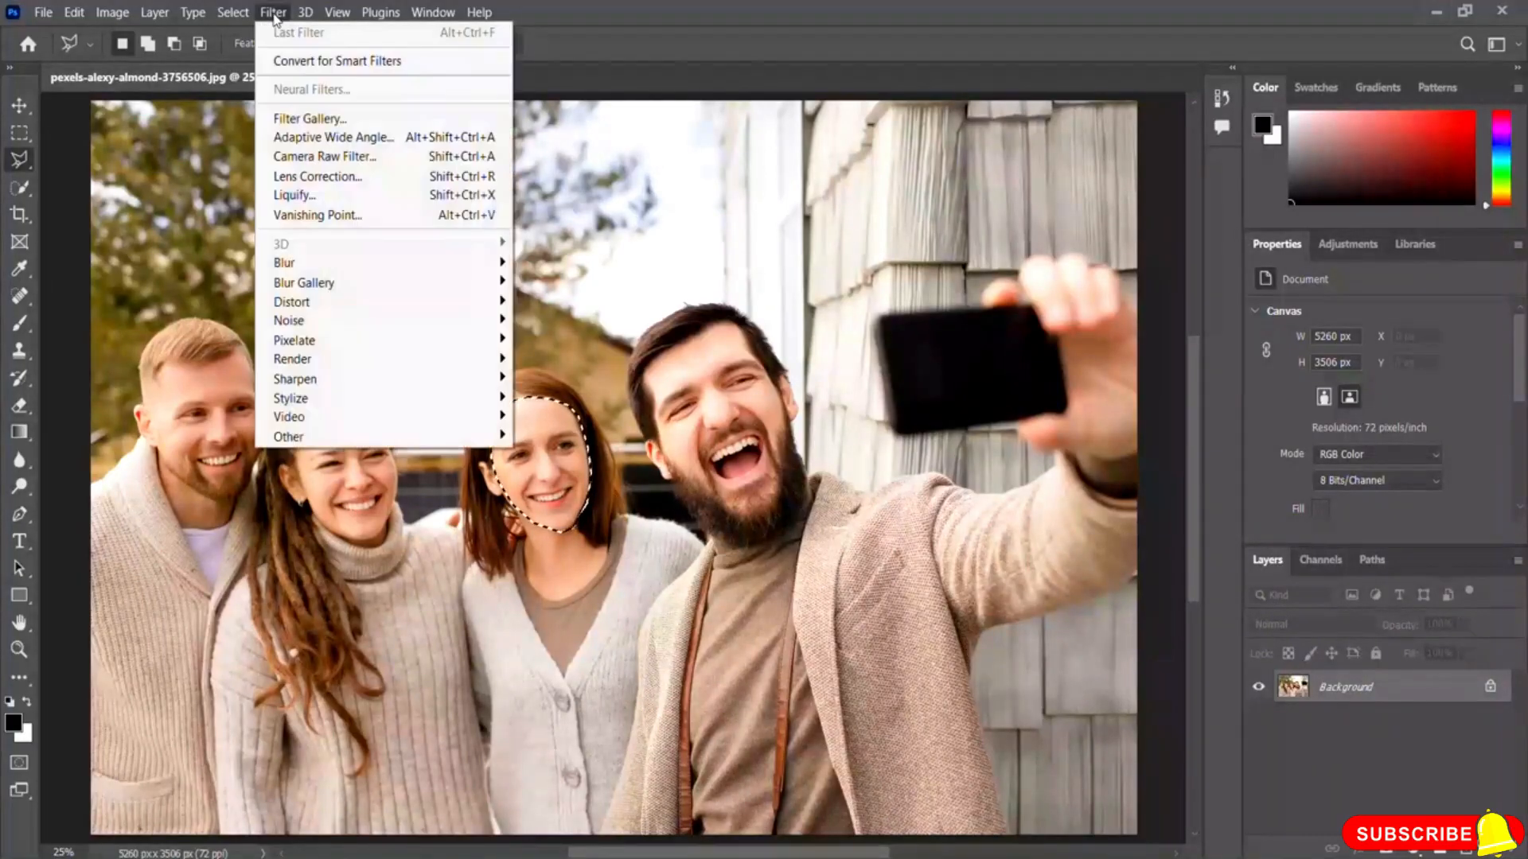
mouse_move(302, 263)
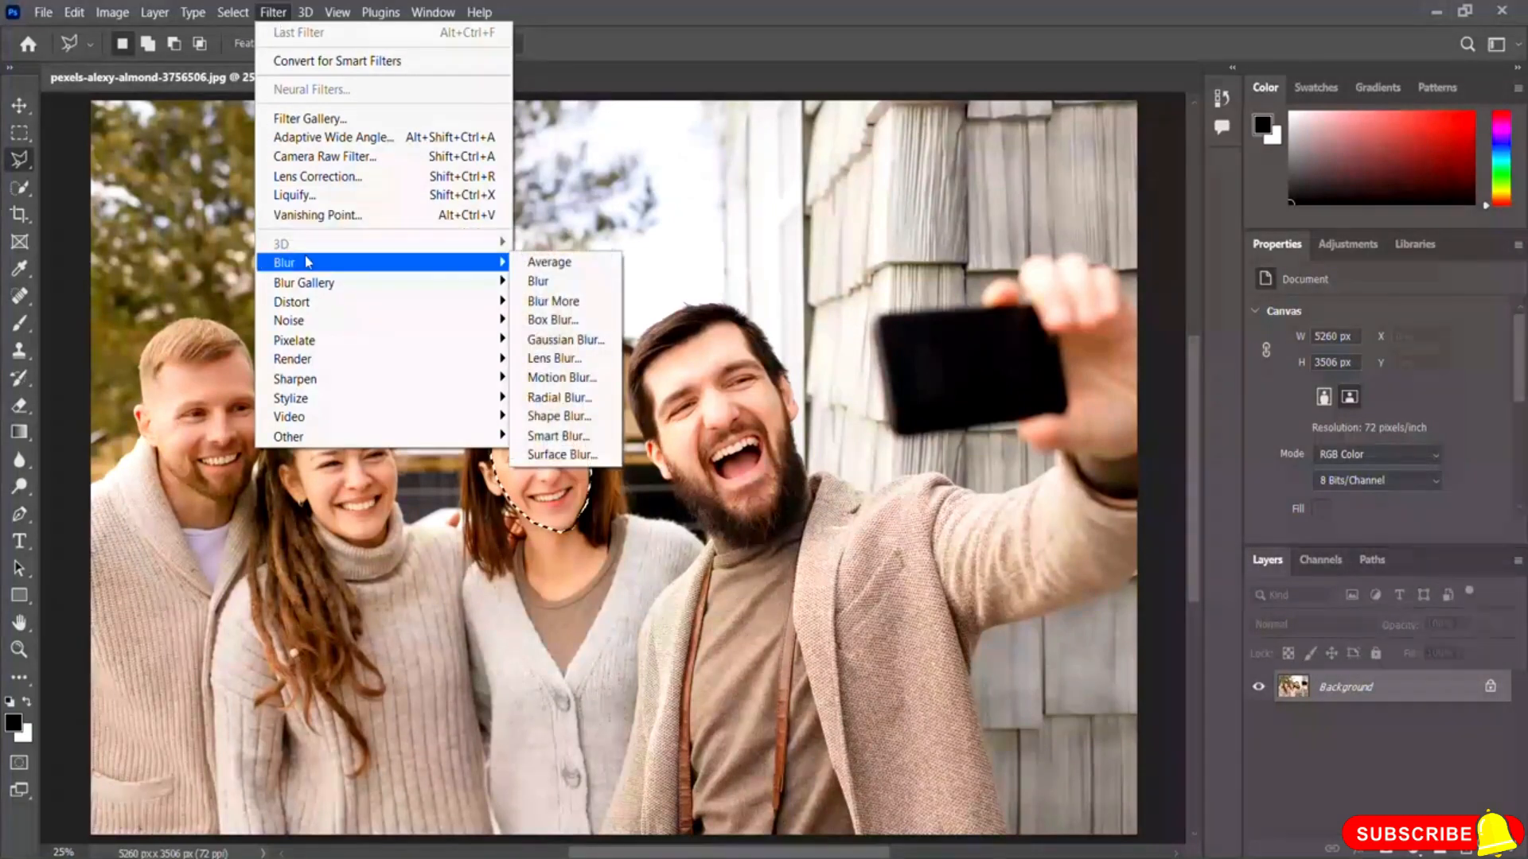
click(580, 348)
drag(699, 154, 807, 164)
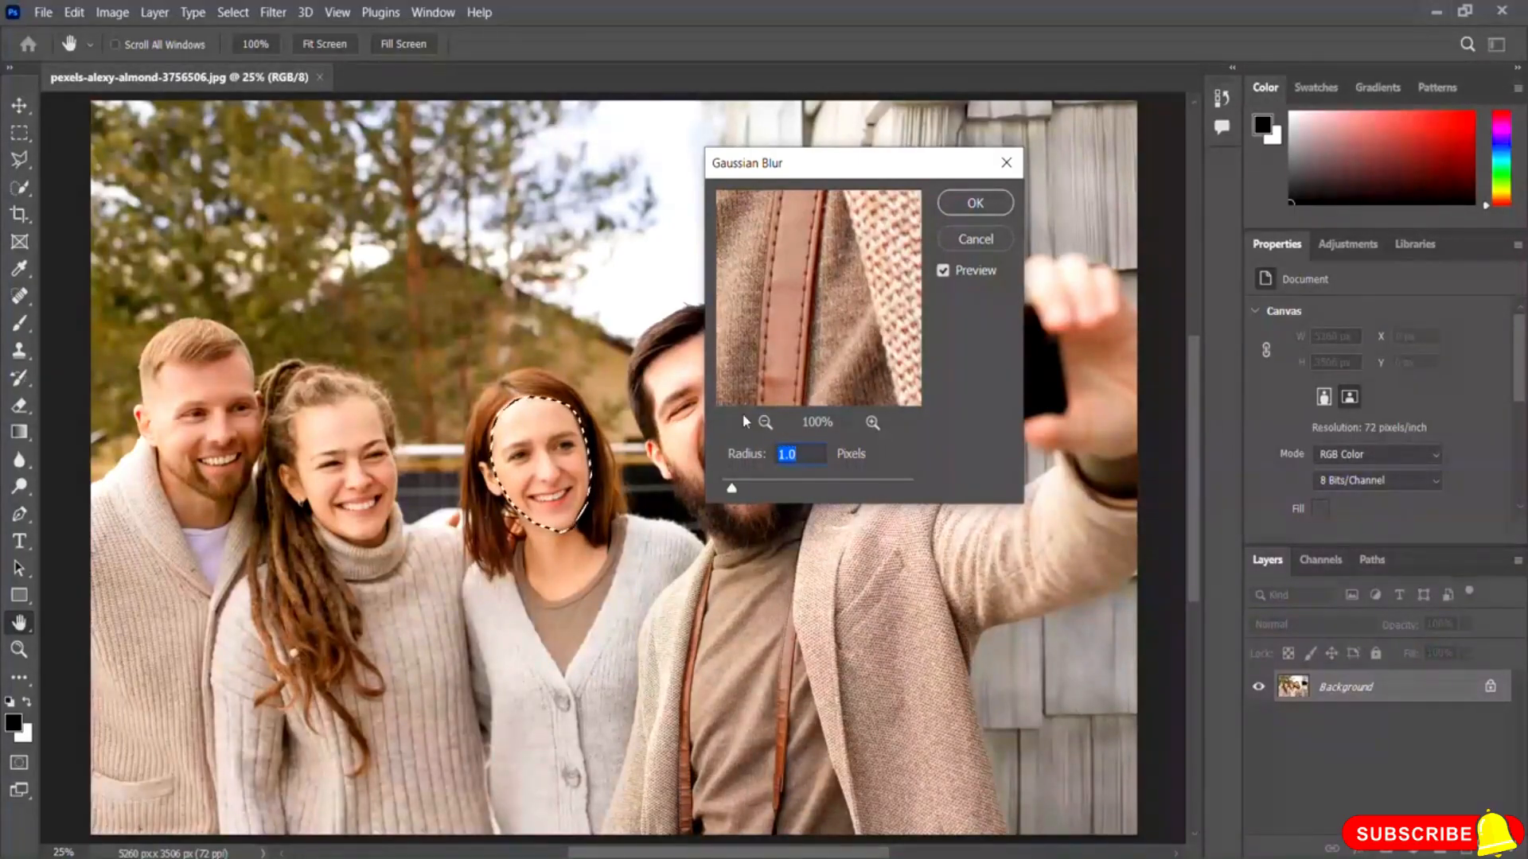
drag(732, 488, 748, 490)
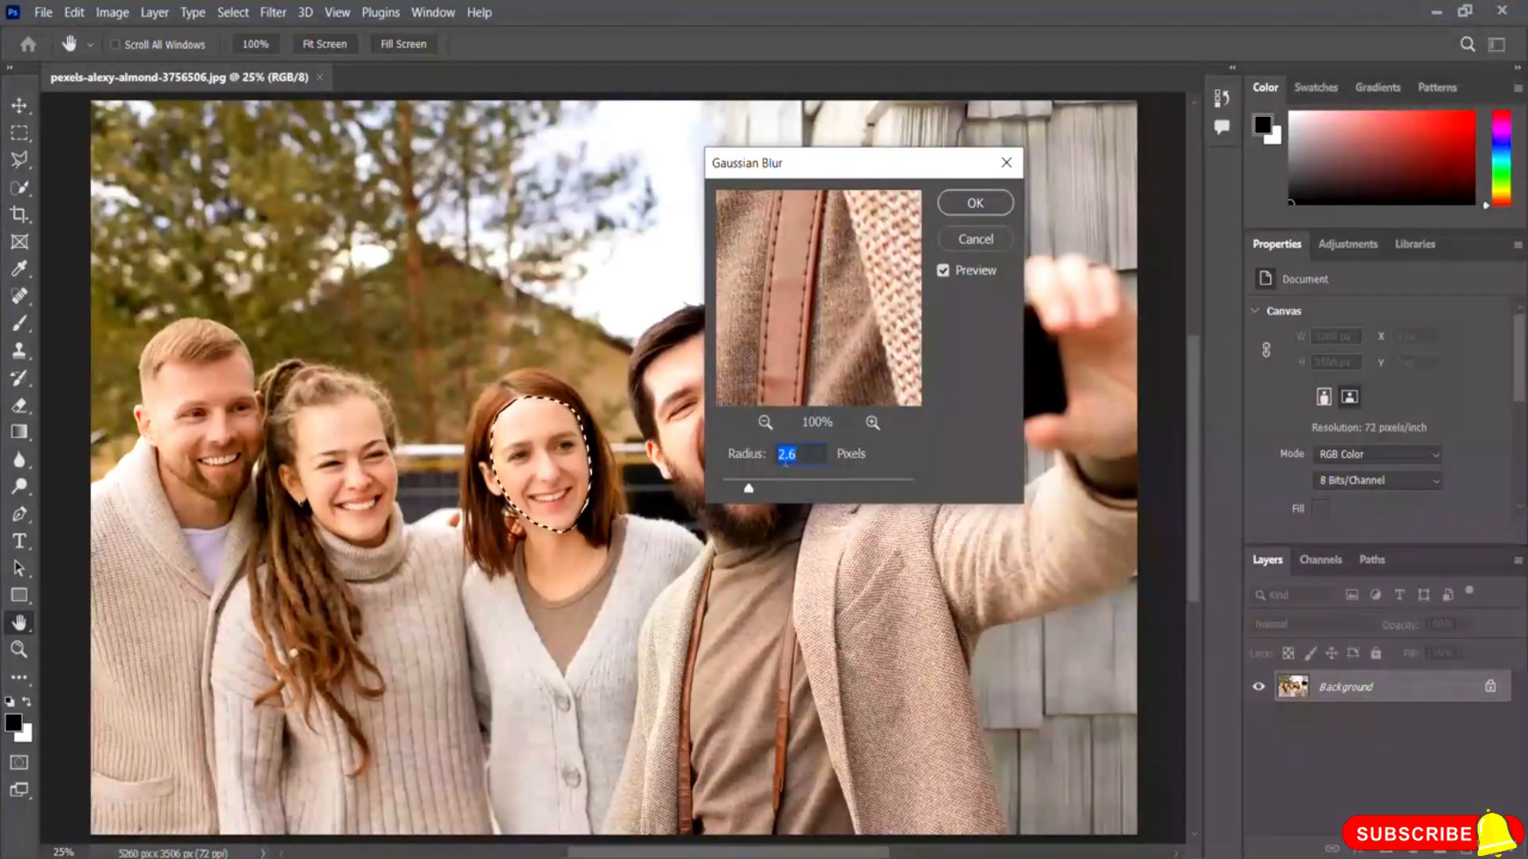
drag(748, 488, 769, 493)
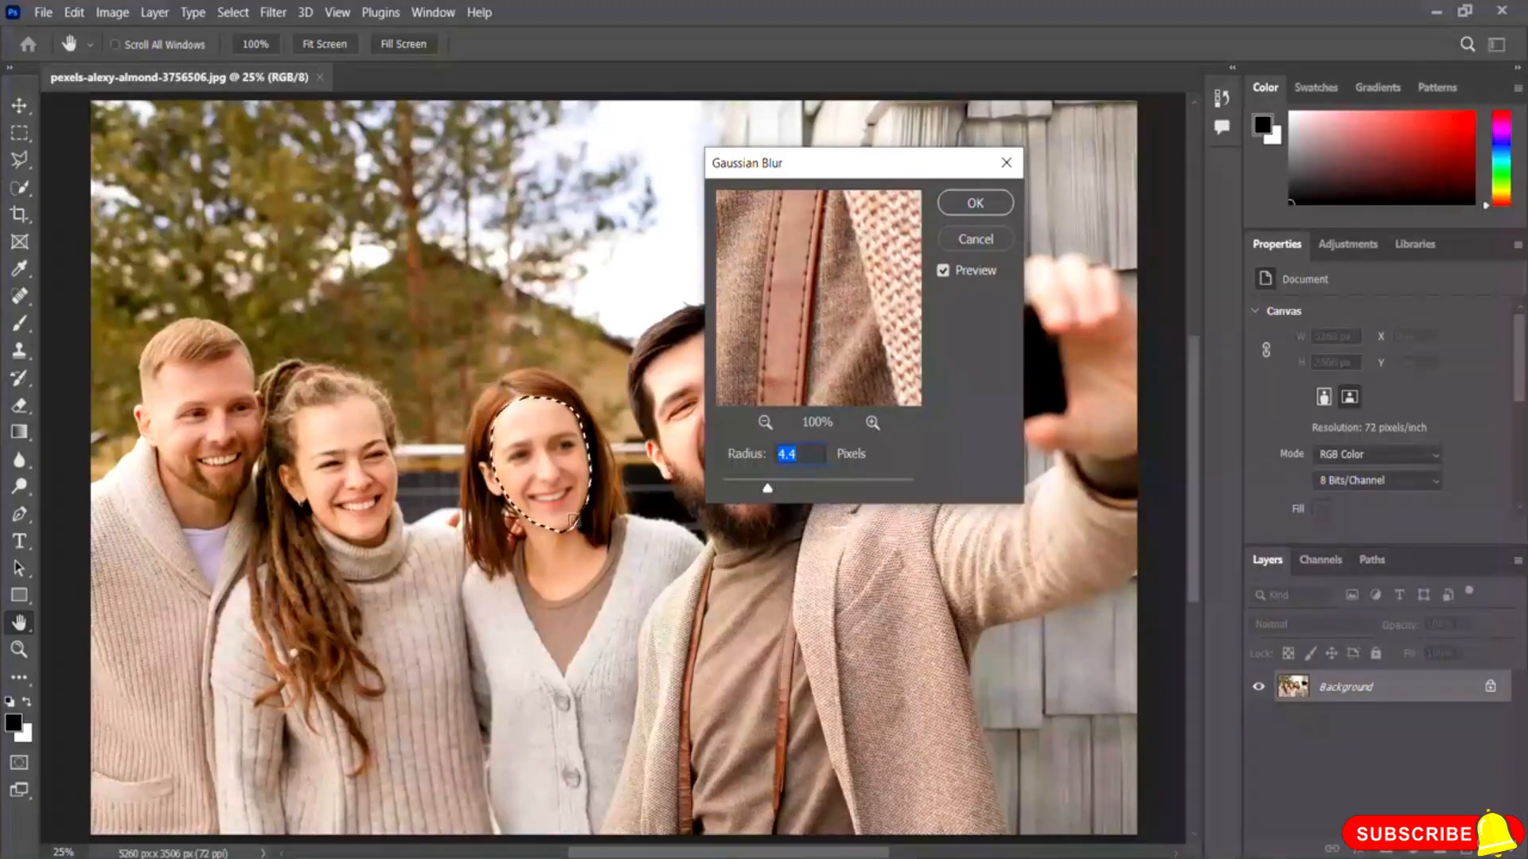
drag(768, 494, 807, 493)
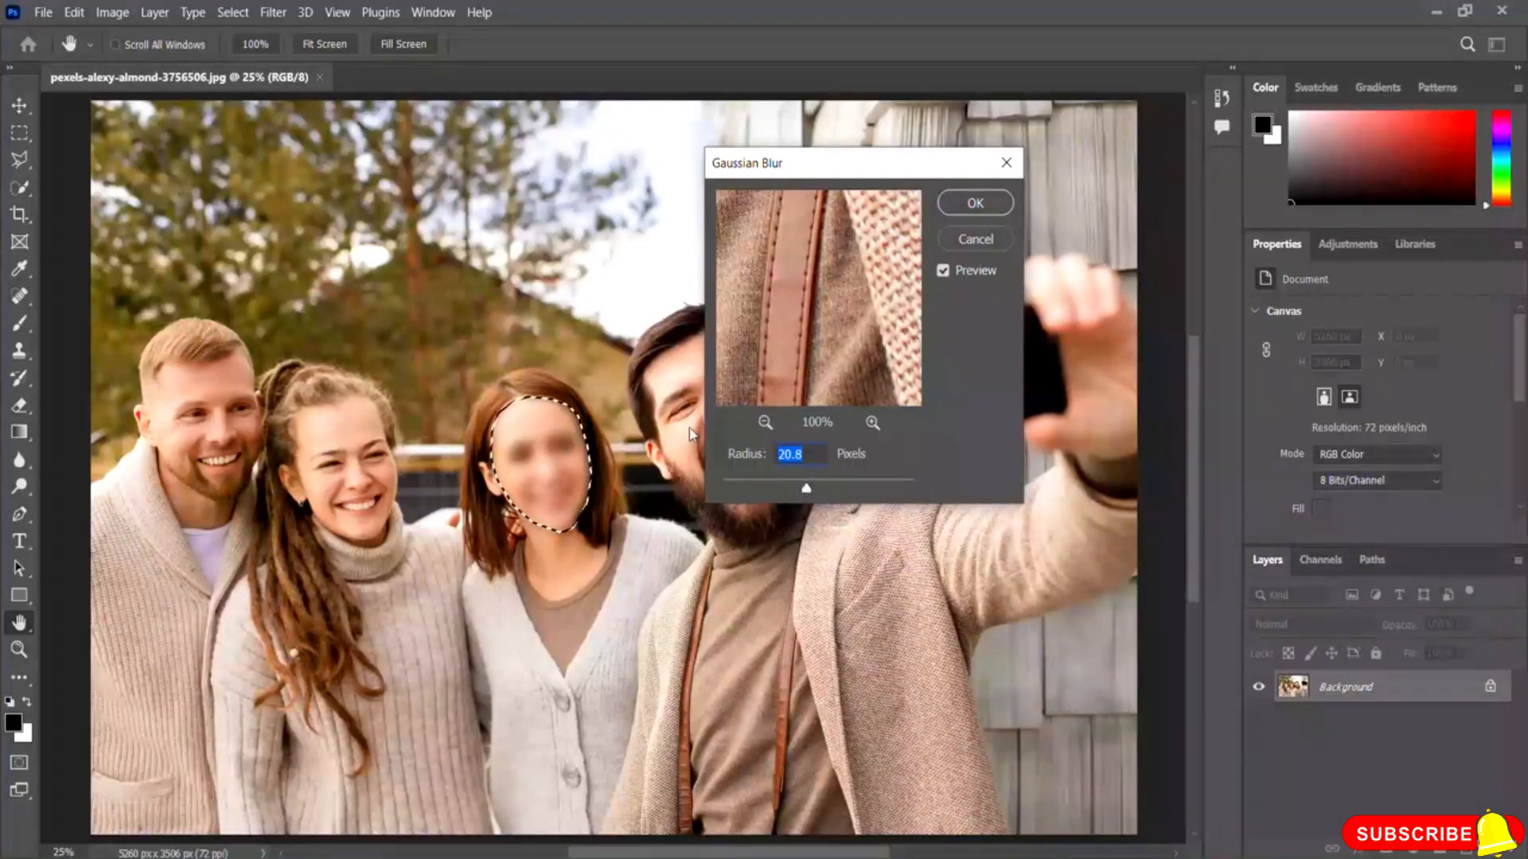
click(978, 204)
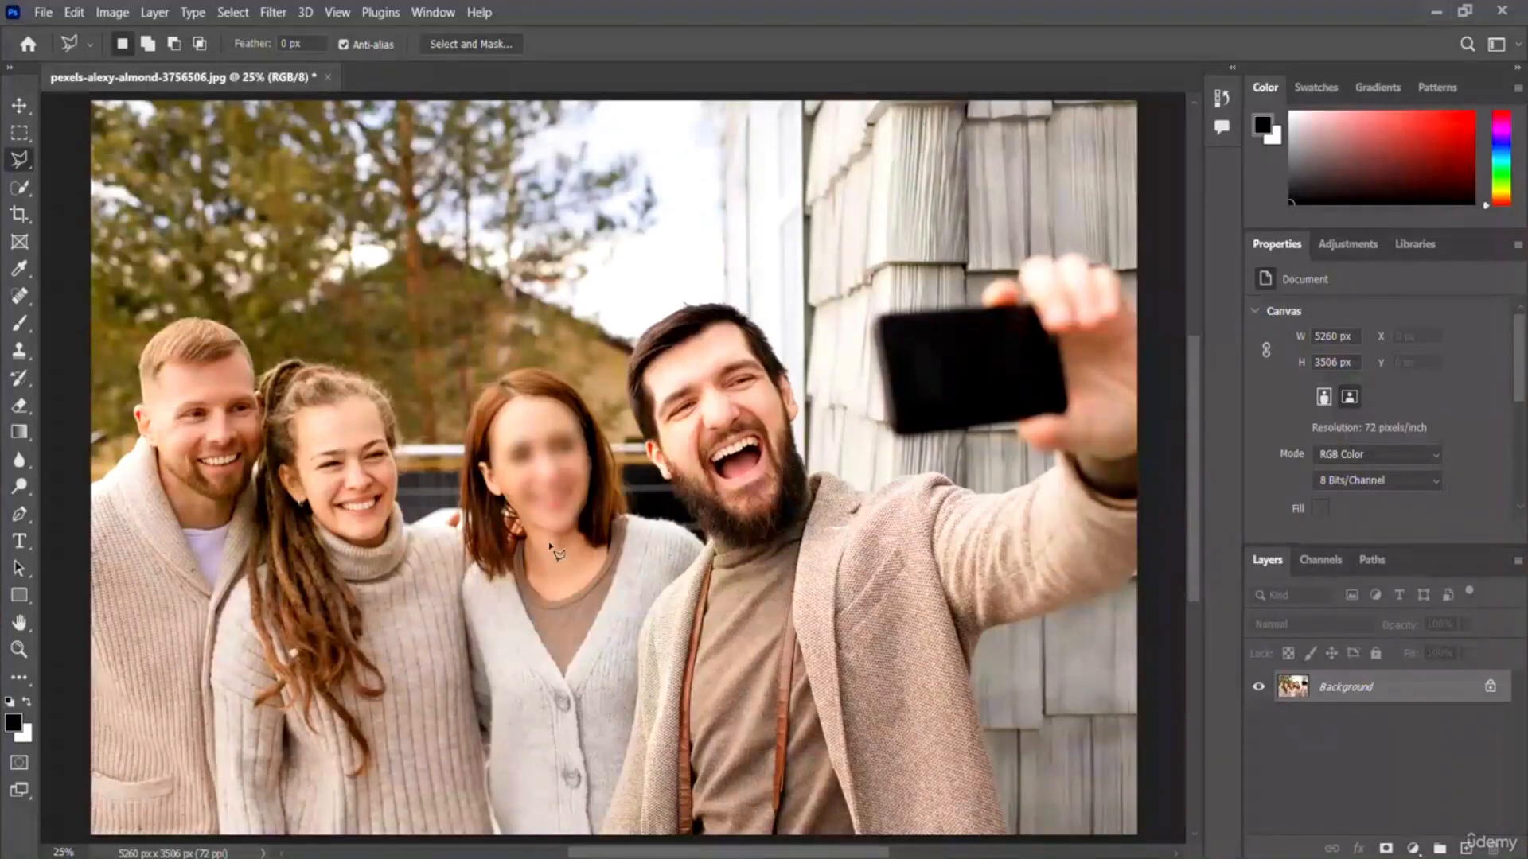
Step: Apply Gaussian Blur again at 20.8 pixels radius to the whole image with nothing selected
click(272, 13)
mouse_move(338, 263)
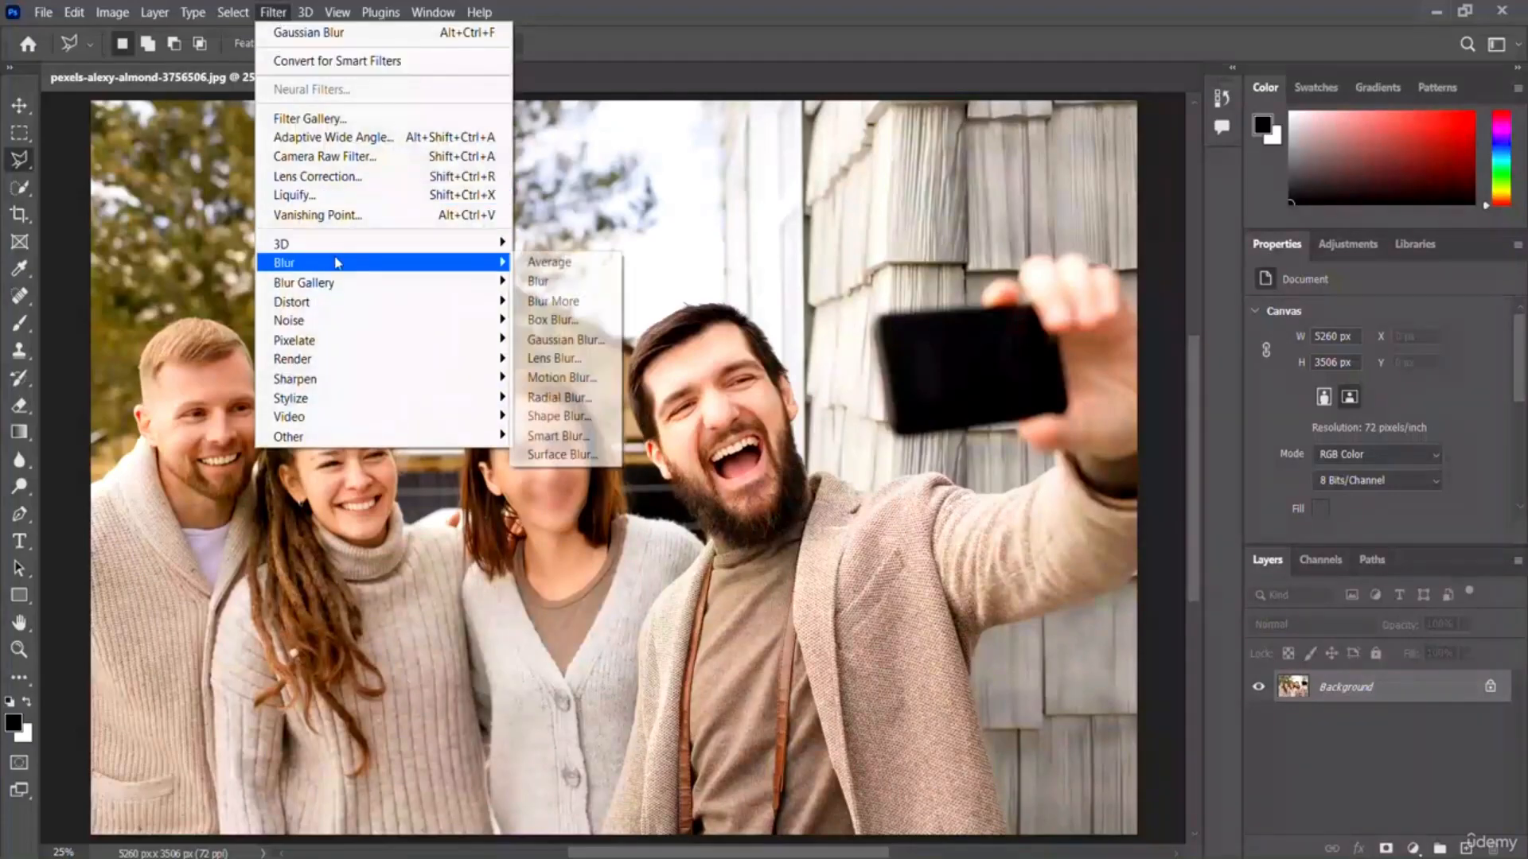
click(562, 339)
mouse_move(808, 488)
mouse_down()
mouse_move(850, 490)
mouse_move(776, 493)
mouse_move(805, 489)
mouse_up()
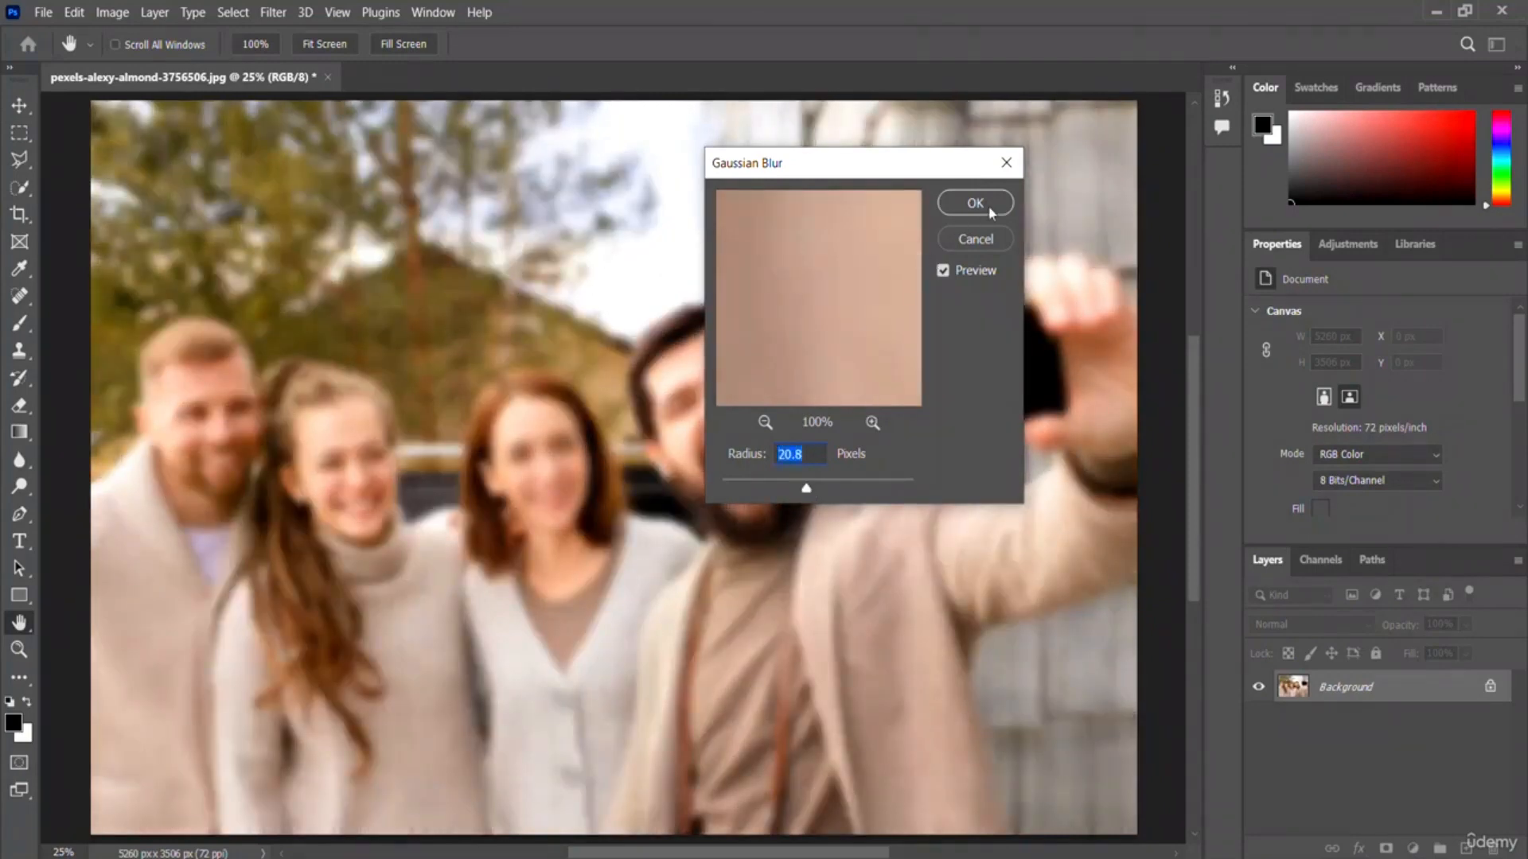
click(991, 209)
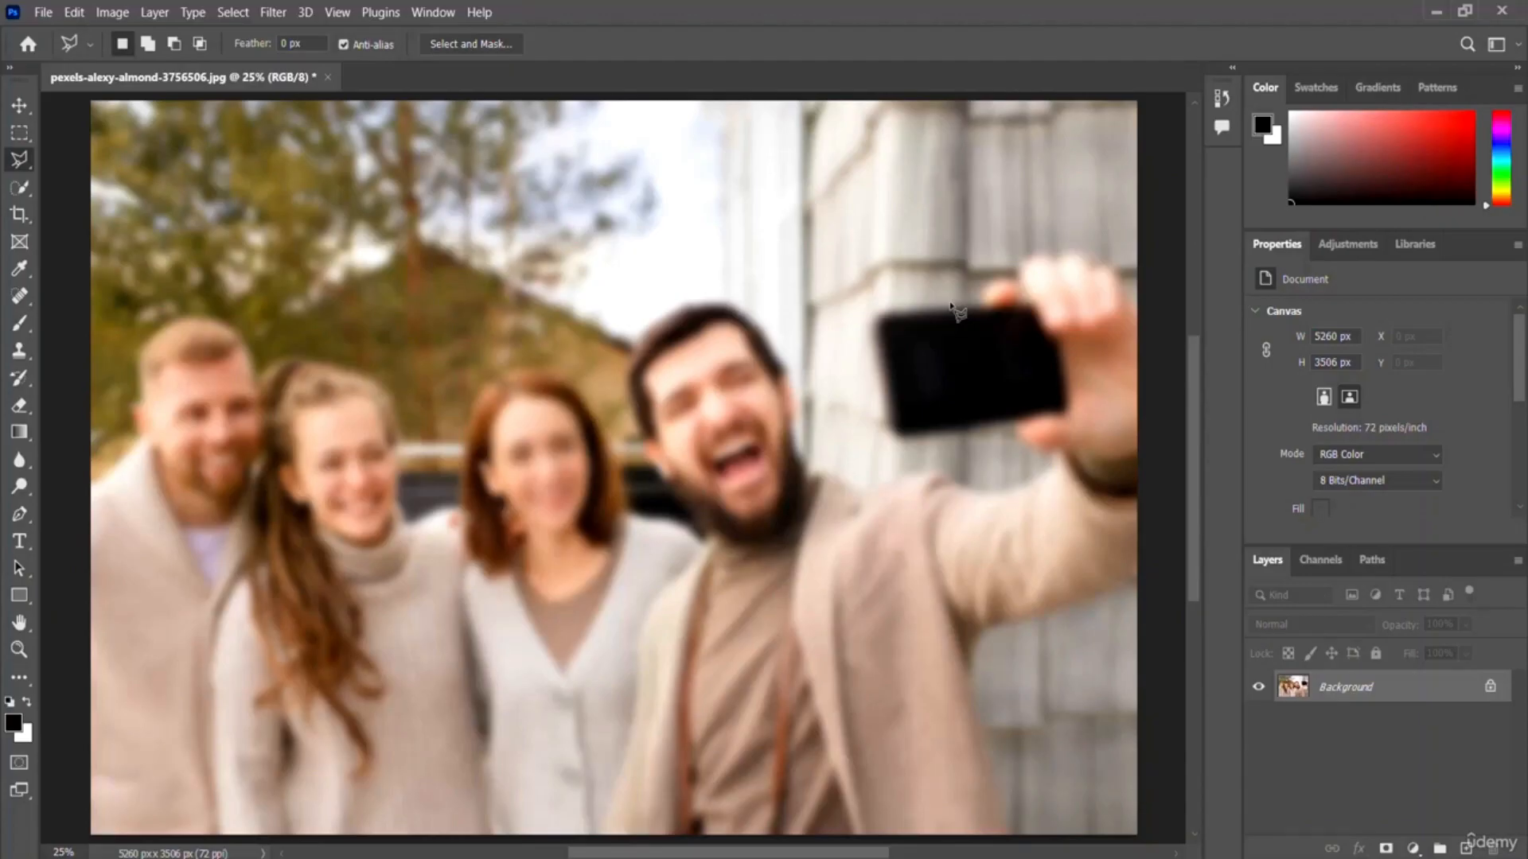